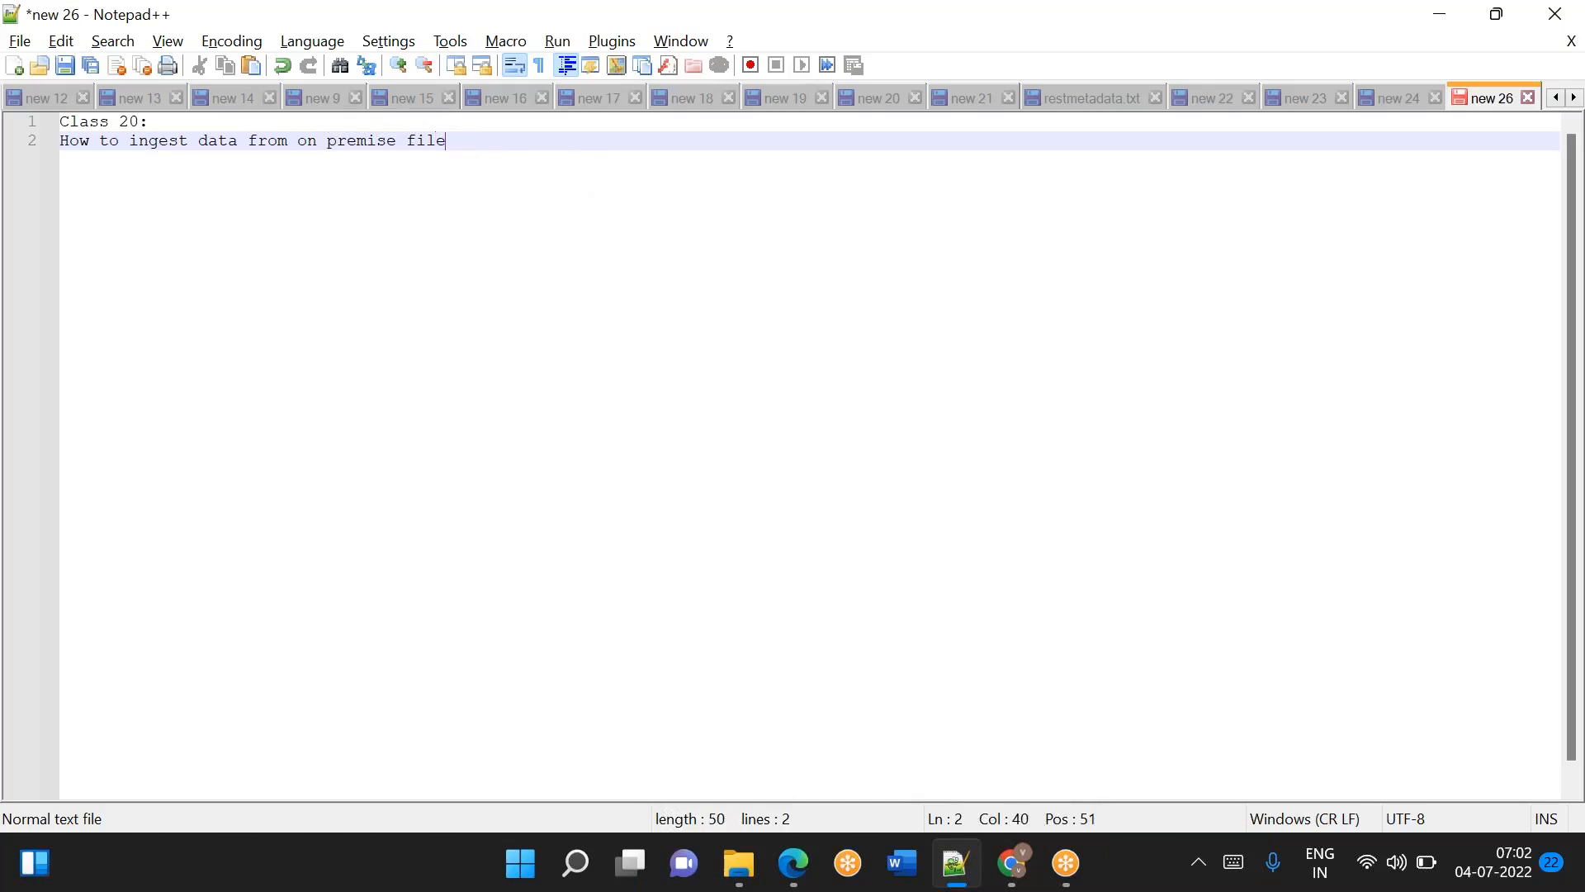
Complete the heading as "How to ingest data from on premise file system to ADLS Gen2 Storage" and leave a blank line below it.
{"action": "type", "text": "ADLS Gen2 Storage"}
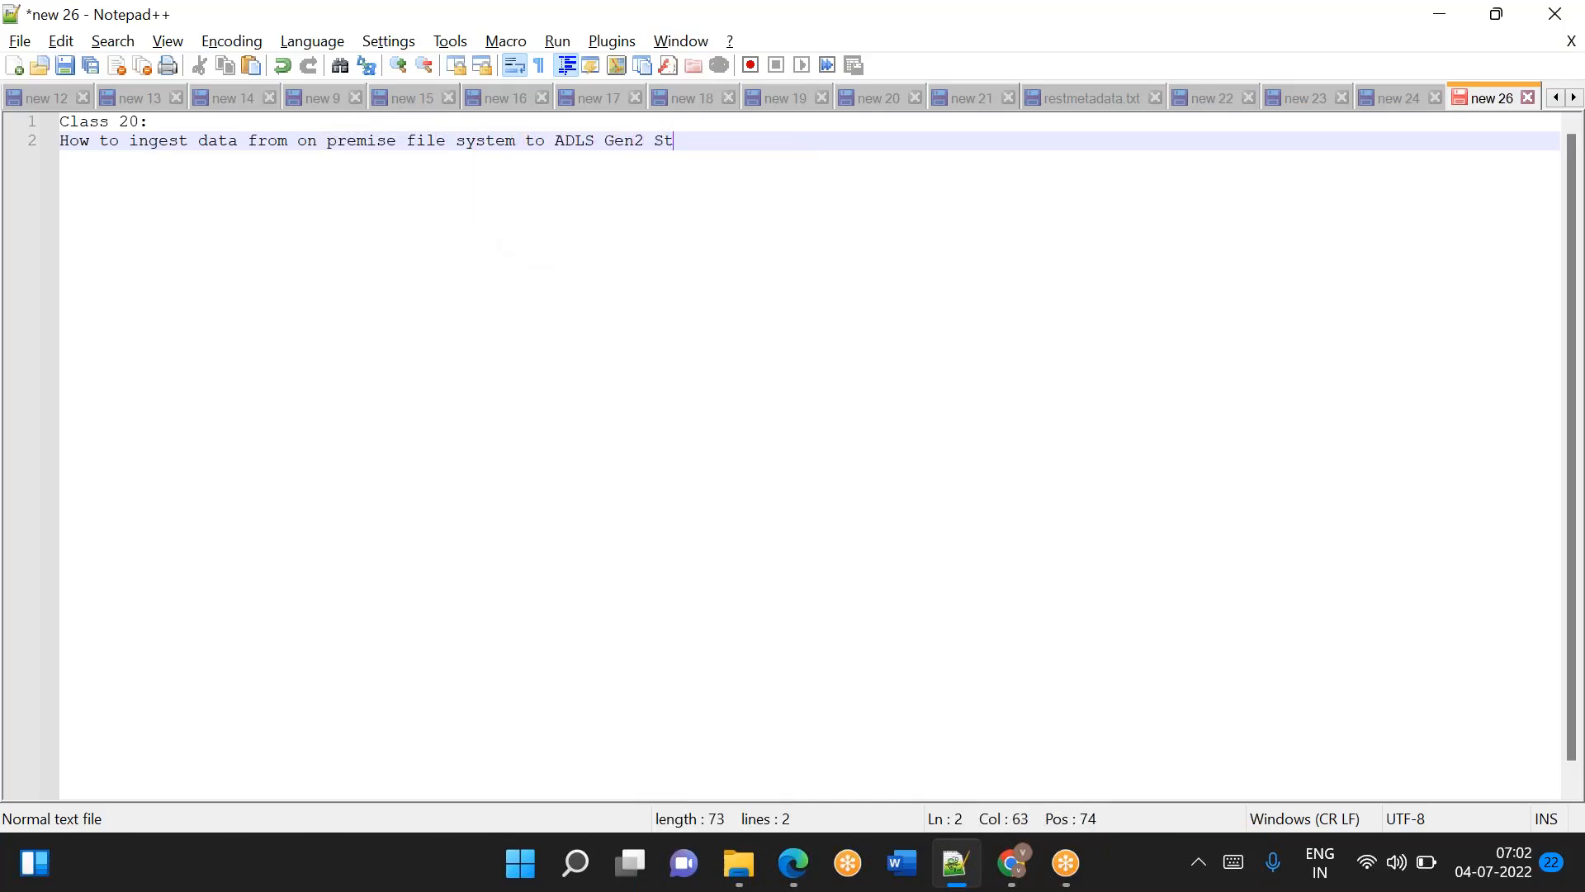
{"action": "key", "text": "Return"}
{"action": "key", "text": "Return"}
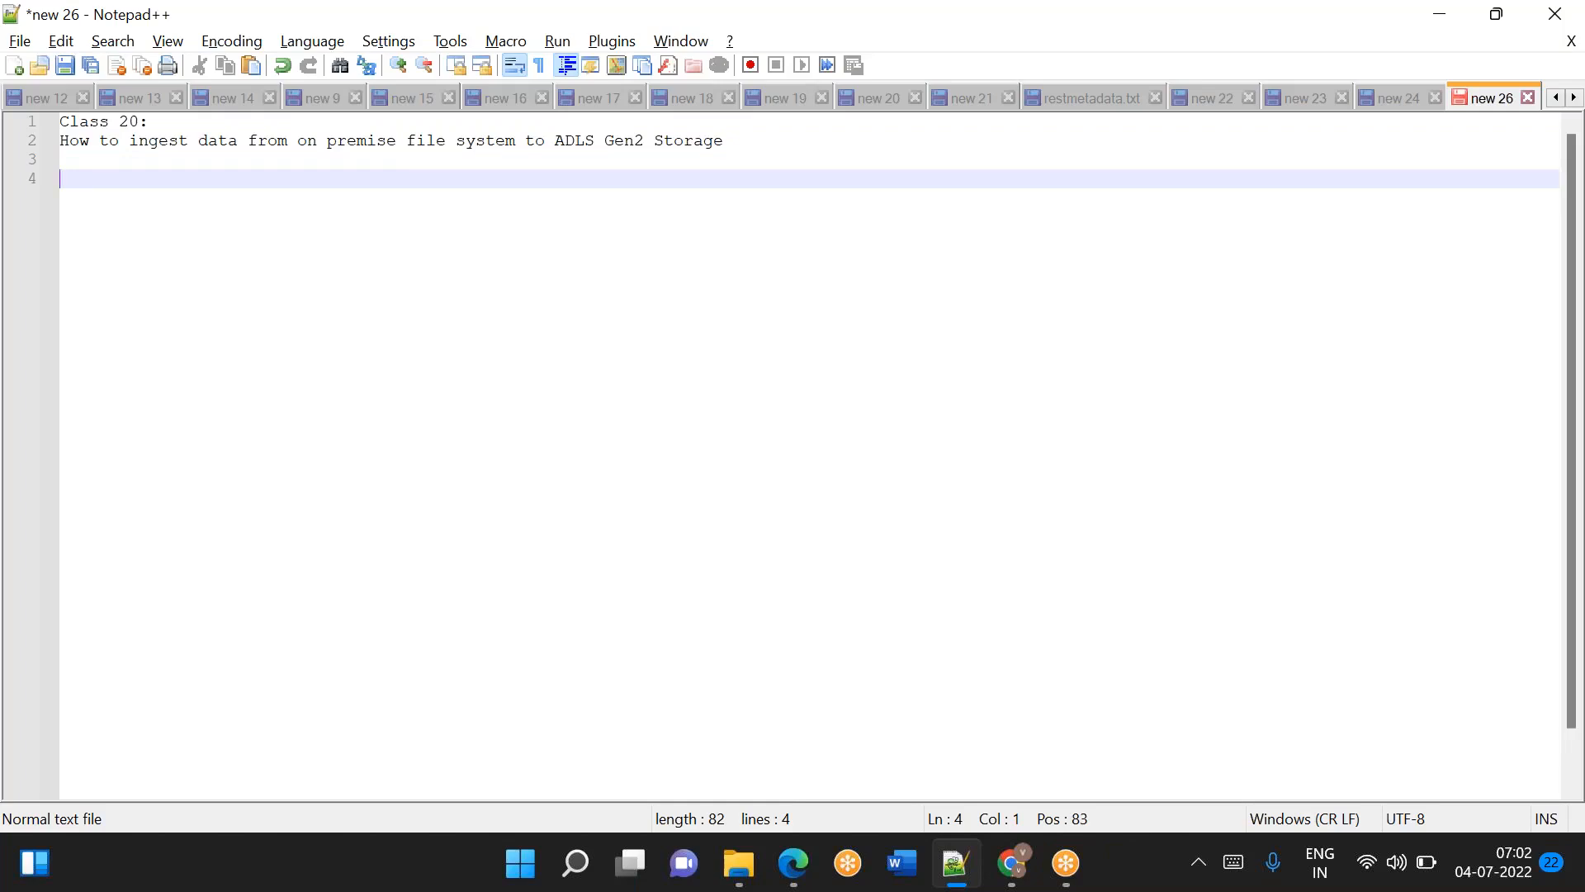
Several blank lines below the heading, write the flow "SQL Server -----> PII -----> csv files into Azure VM".
{"action": "left_click", "coordinate": [740, 142]}
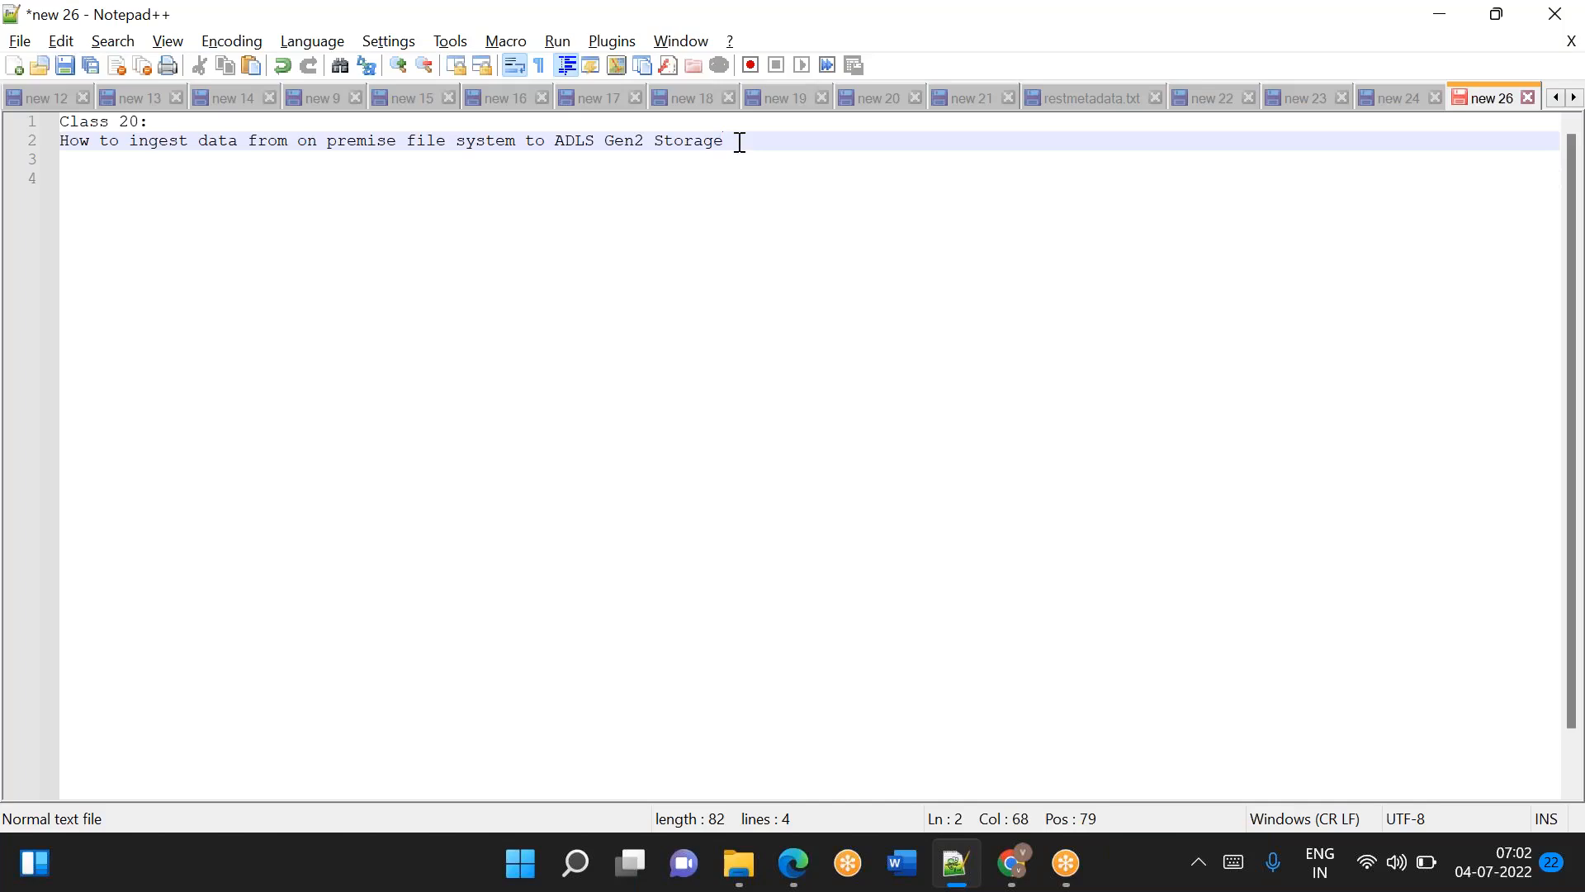
{"action": "key", "text": "Return"}
{"action": "key", "text": "Return"}
{"action": "key", "text": "Return"}
{"action": "key", "text": "Return"}
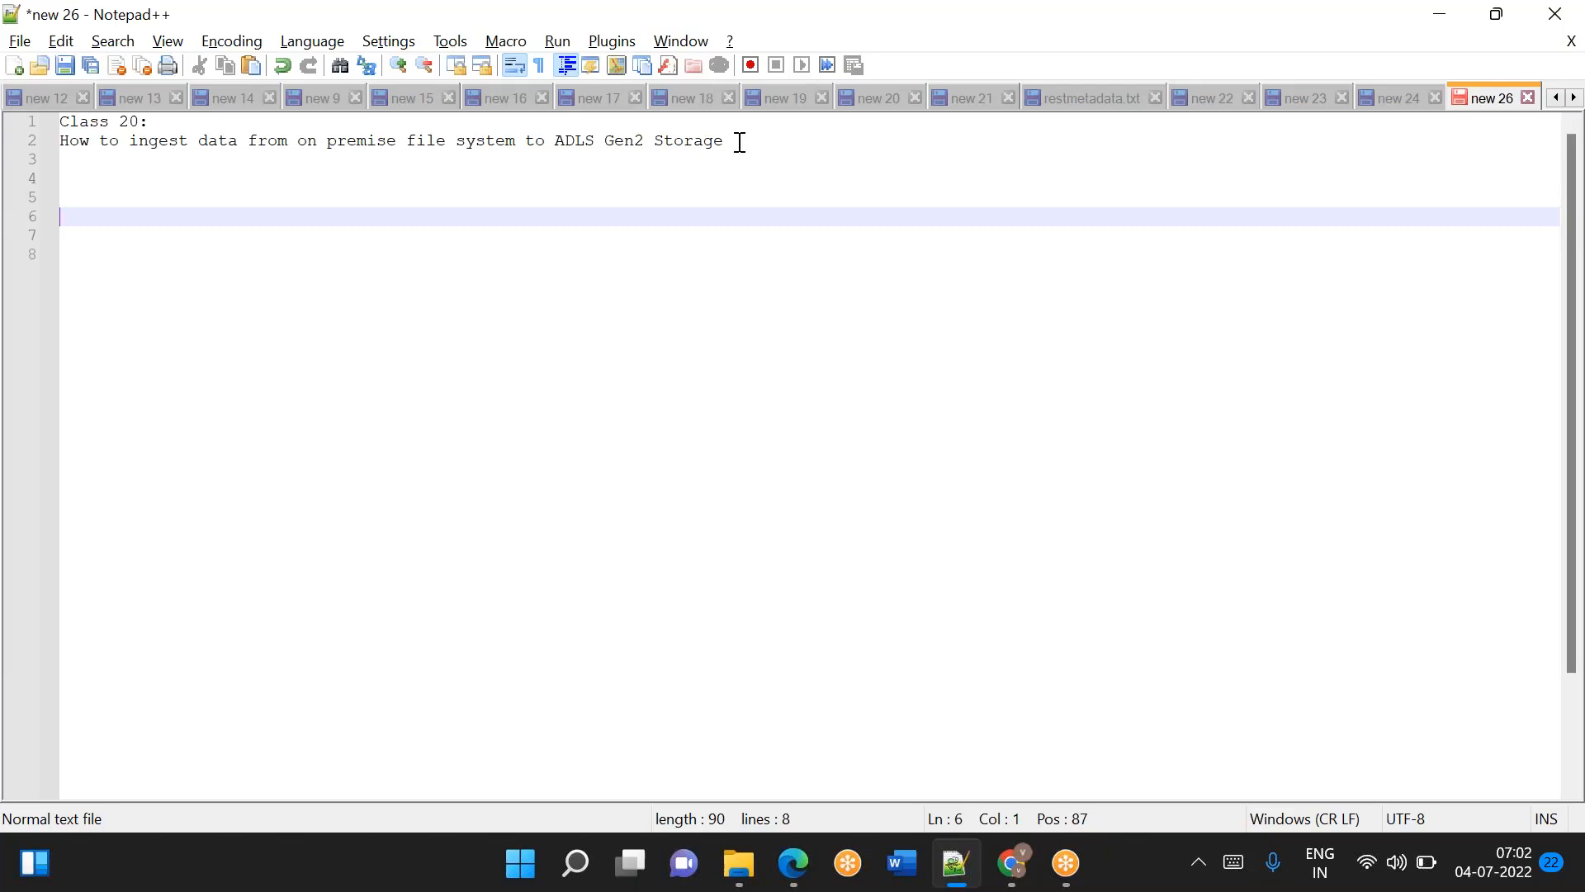
{"action": "key", "text": "Return"}
{"action": "key", "text": "Return"}
{"action": "key", "text": "Return"}
{"action": "key", "text": "Return"}
{"action": "key", "text": "Return"}
{"action": "key", "text": "Return"}
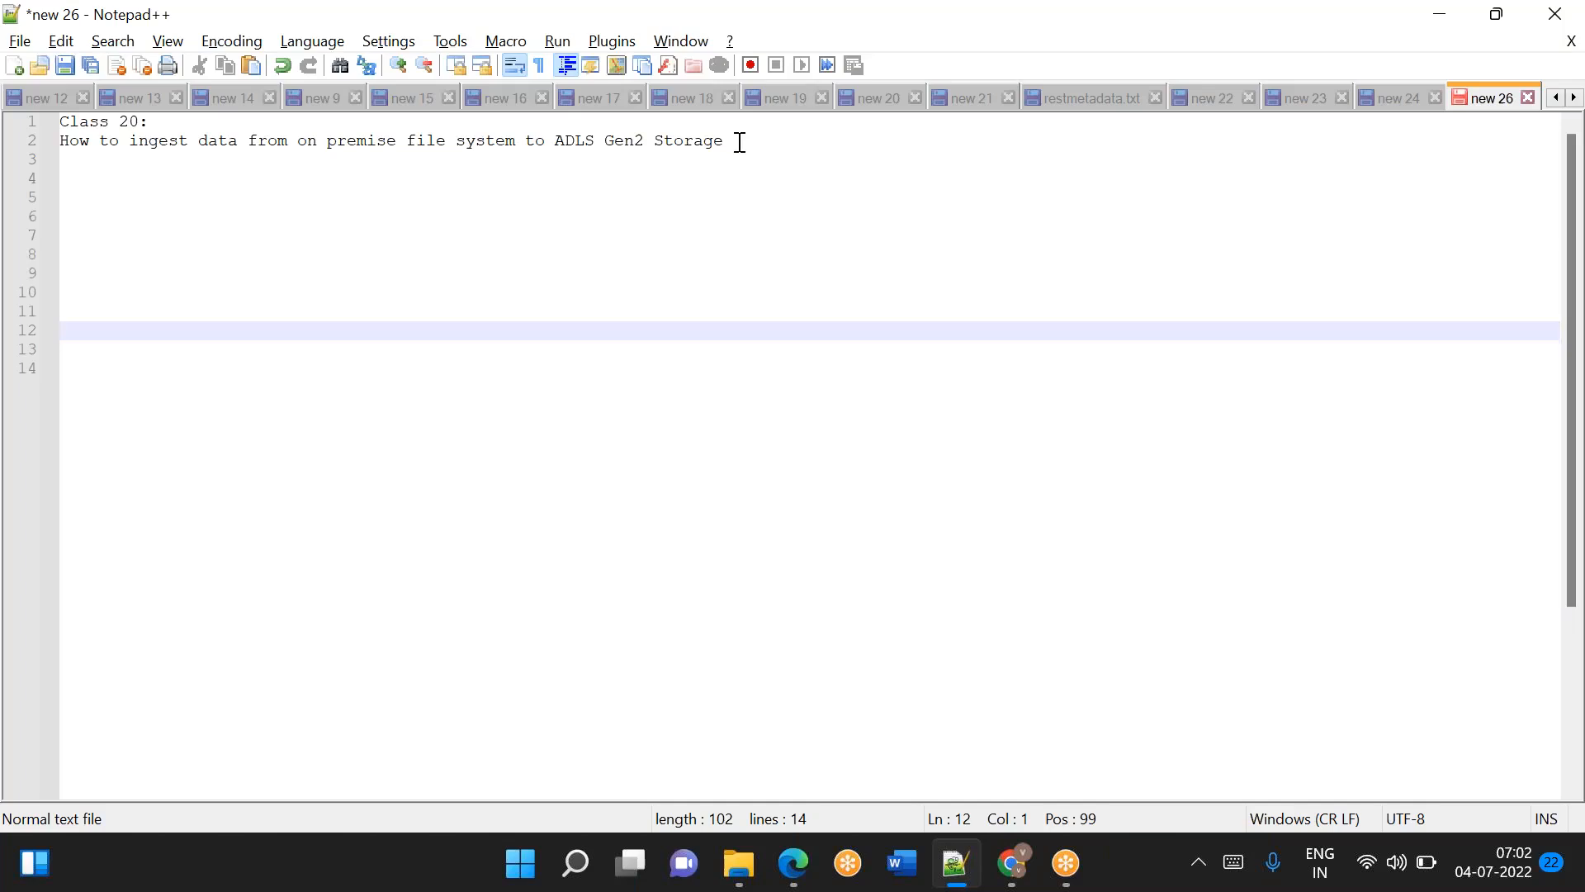
{"action": "type", "text": "SQL Server -----"}
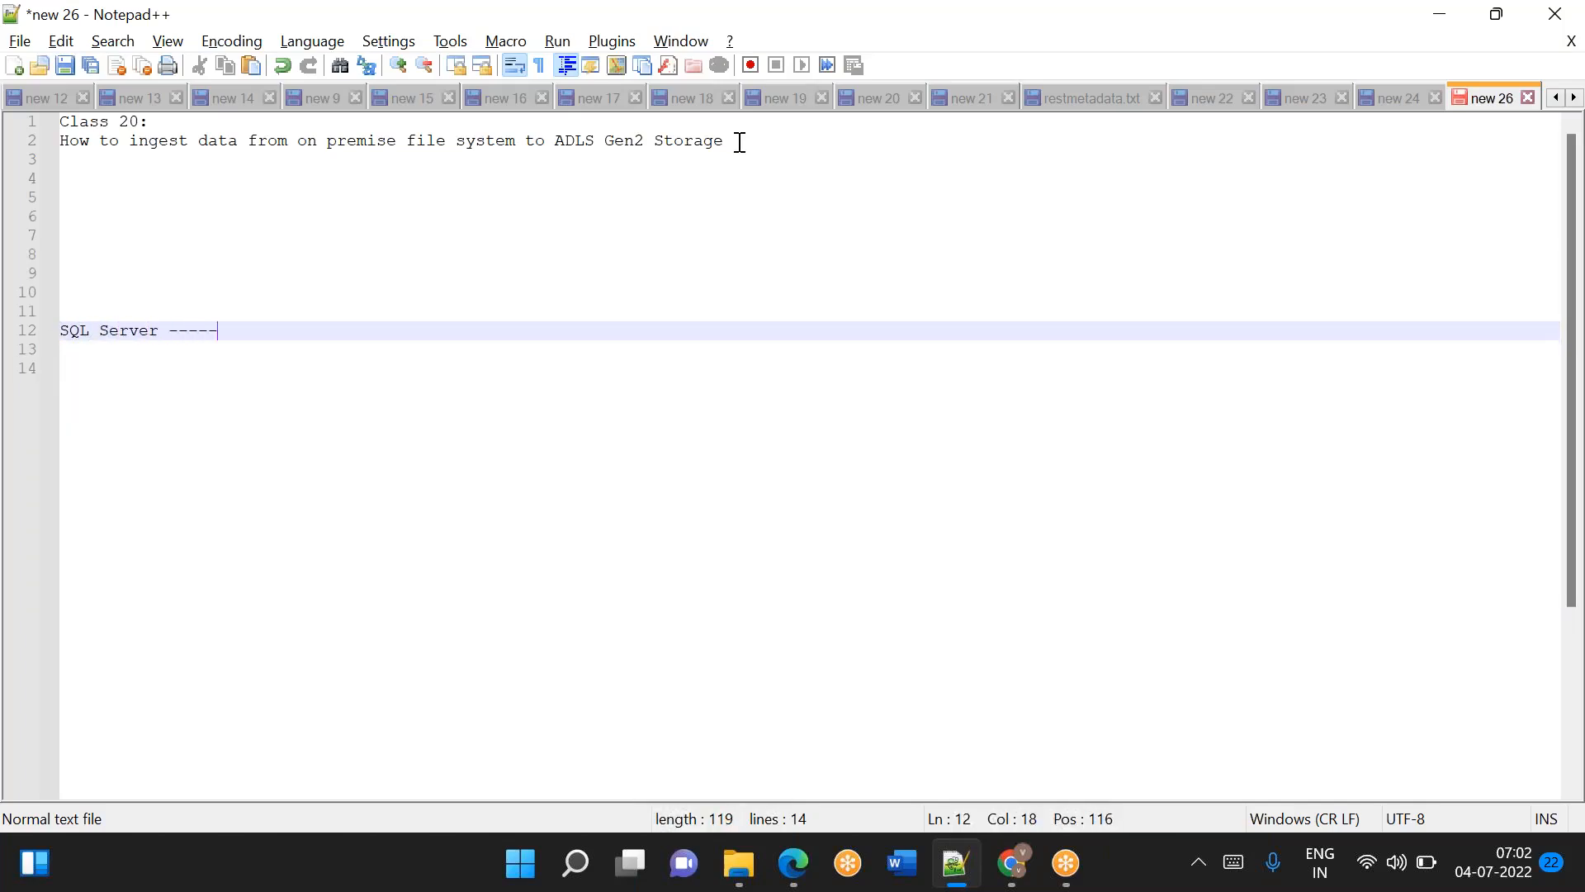
{"action": "type", "text": "> PII -----"}
{"action": "type", "text": ">"}
{"action": "type", "text": "csv fil"}
{"action": "type", "text": "ess"}
{"action": "key", "text": "BackSpace"}
{"action": "type", "text": "into Azure VM"}
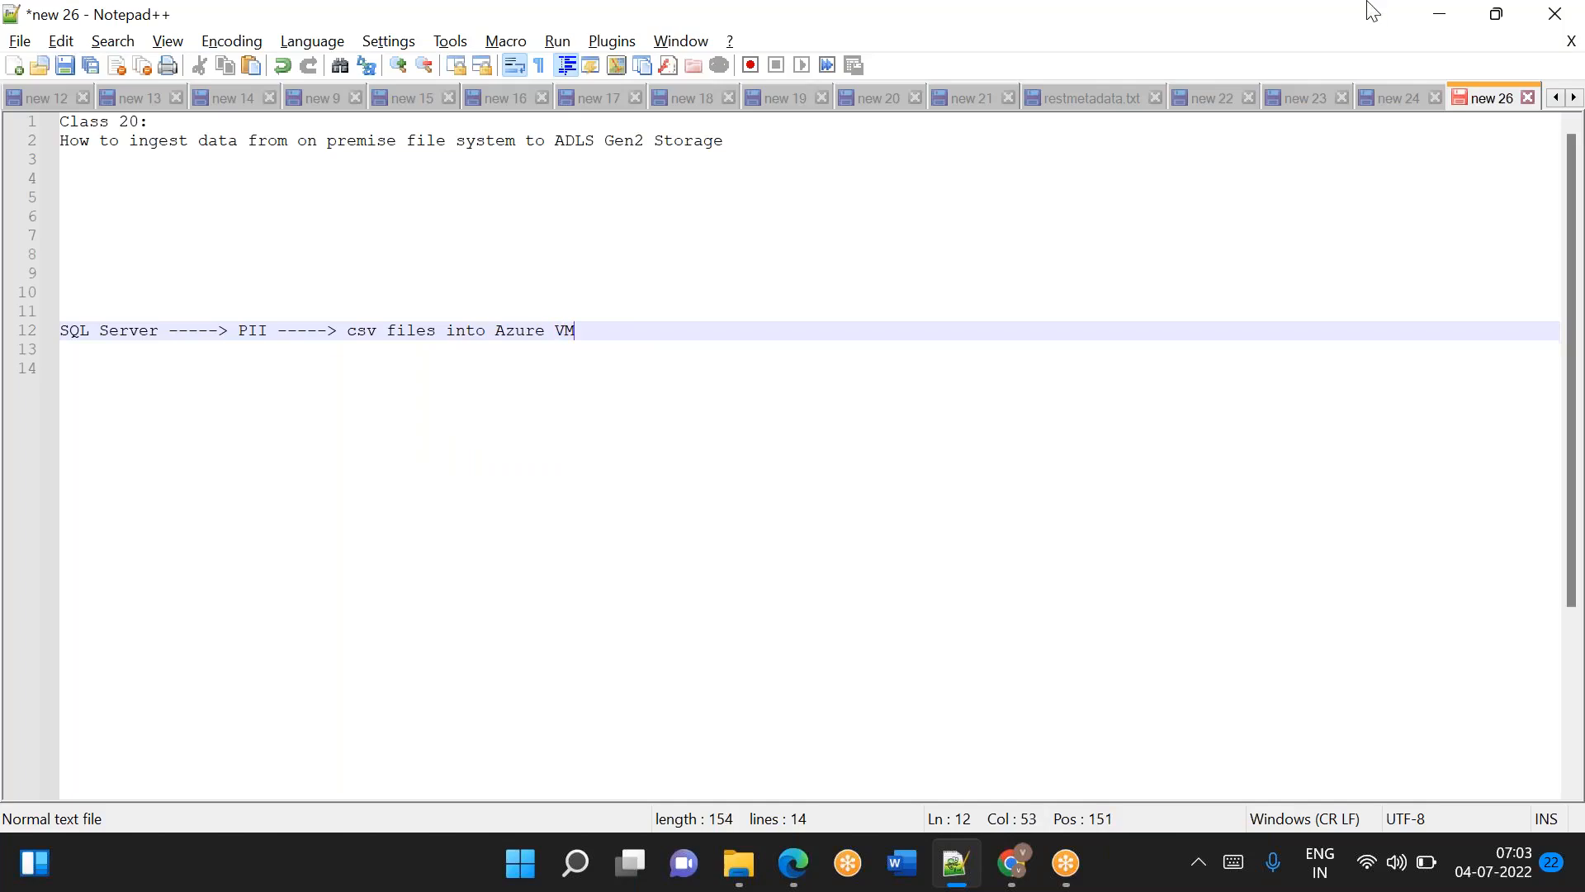
Highlight "csv files into Azure VM" in the flow line and "ADLS Gen2 Storage" in the heading.
{"action": "left_click", "coordinate": [1089, 43]}
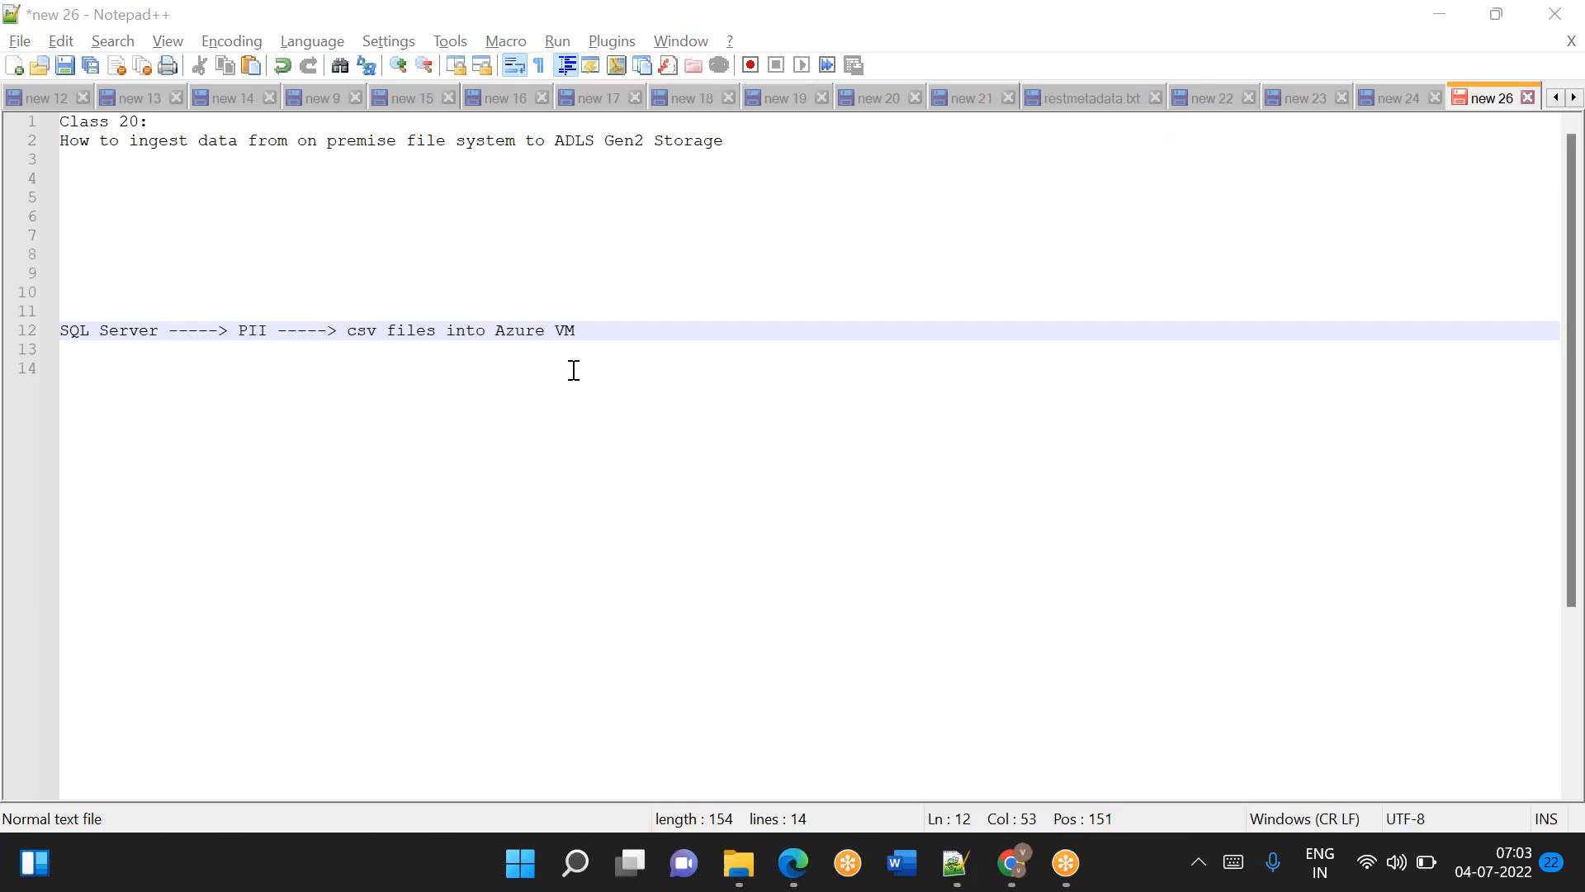
{"action": "left_click", "coordinate": [580, 332]}
{"action": "left_click_drag", "start_coordinate": [580, 332], "coordinate": [522, 341]}
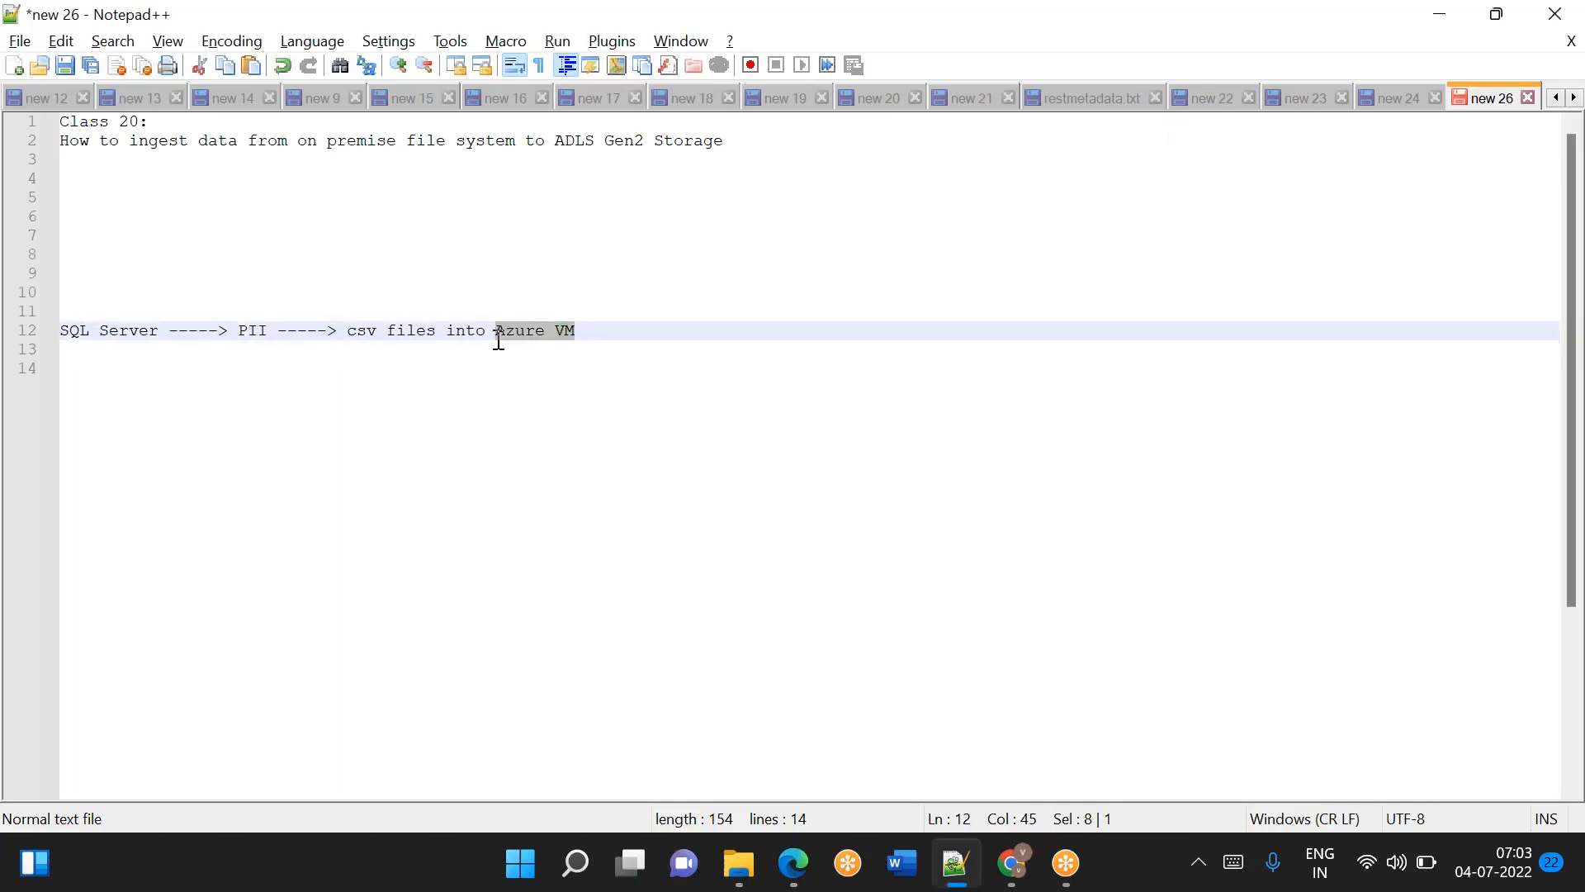
{"action": "left_click_drag", "start_coordinate": [357, 330], "coordinate": [566, 330]}
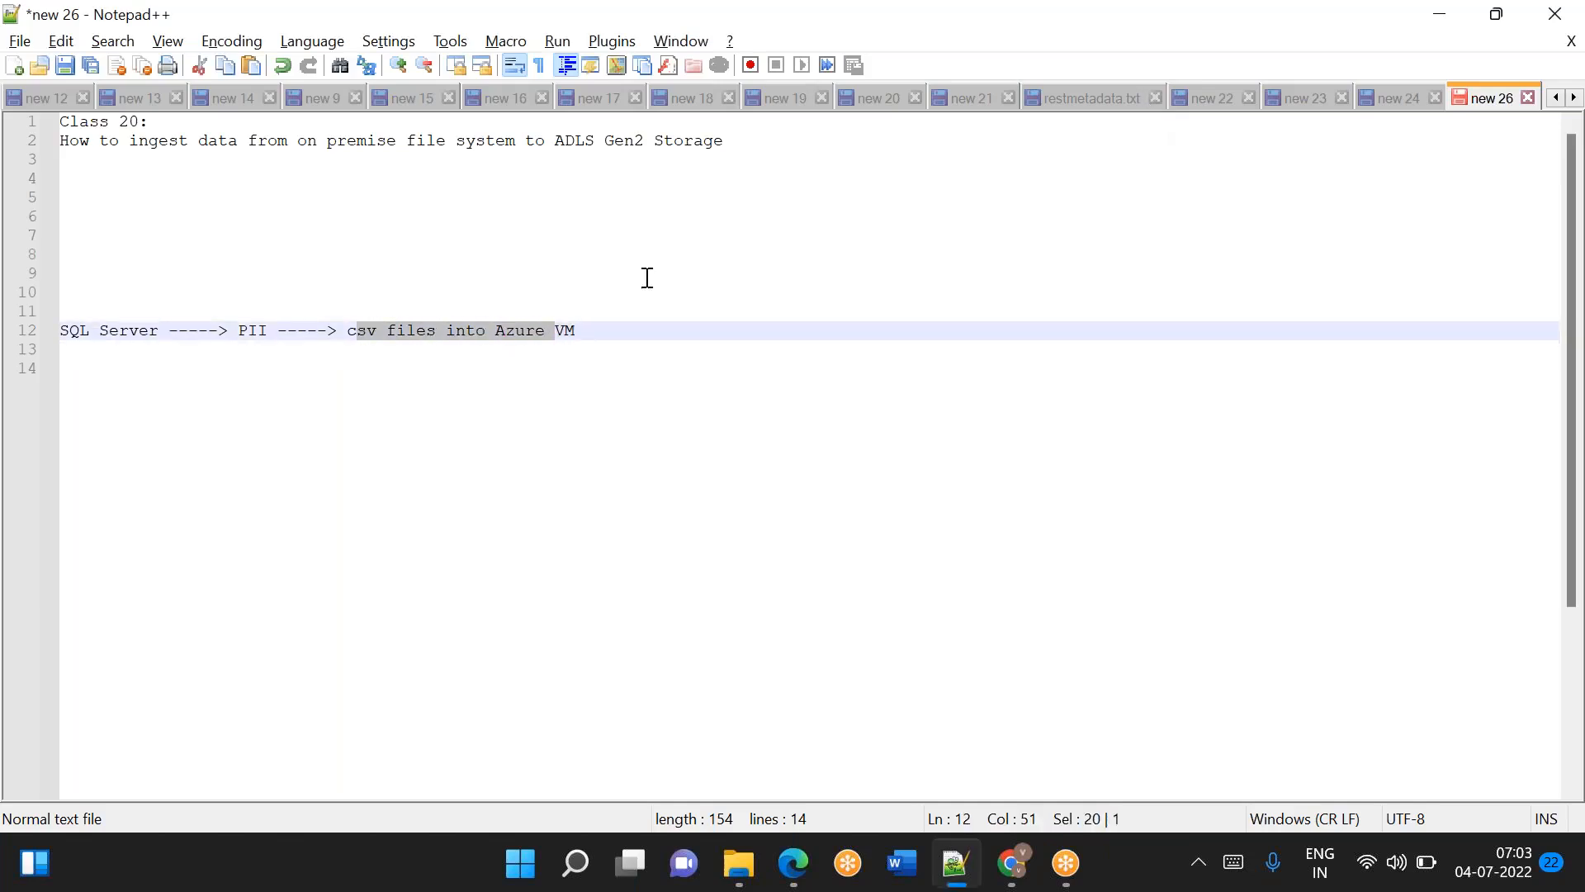
{"action": "left_click_drag", "start_coordinate": [555, 141], "coordinate": [713, 140]}
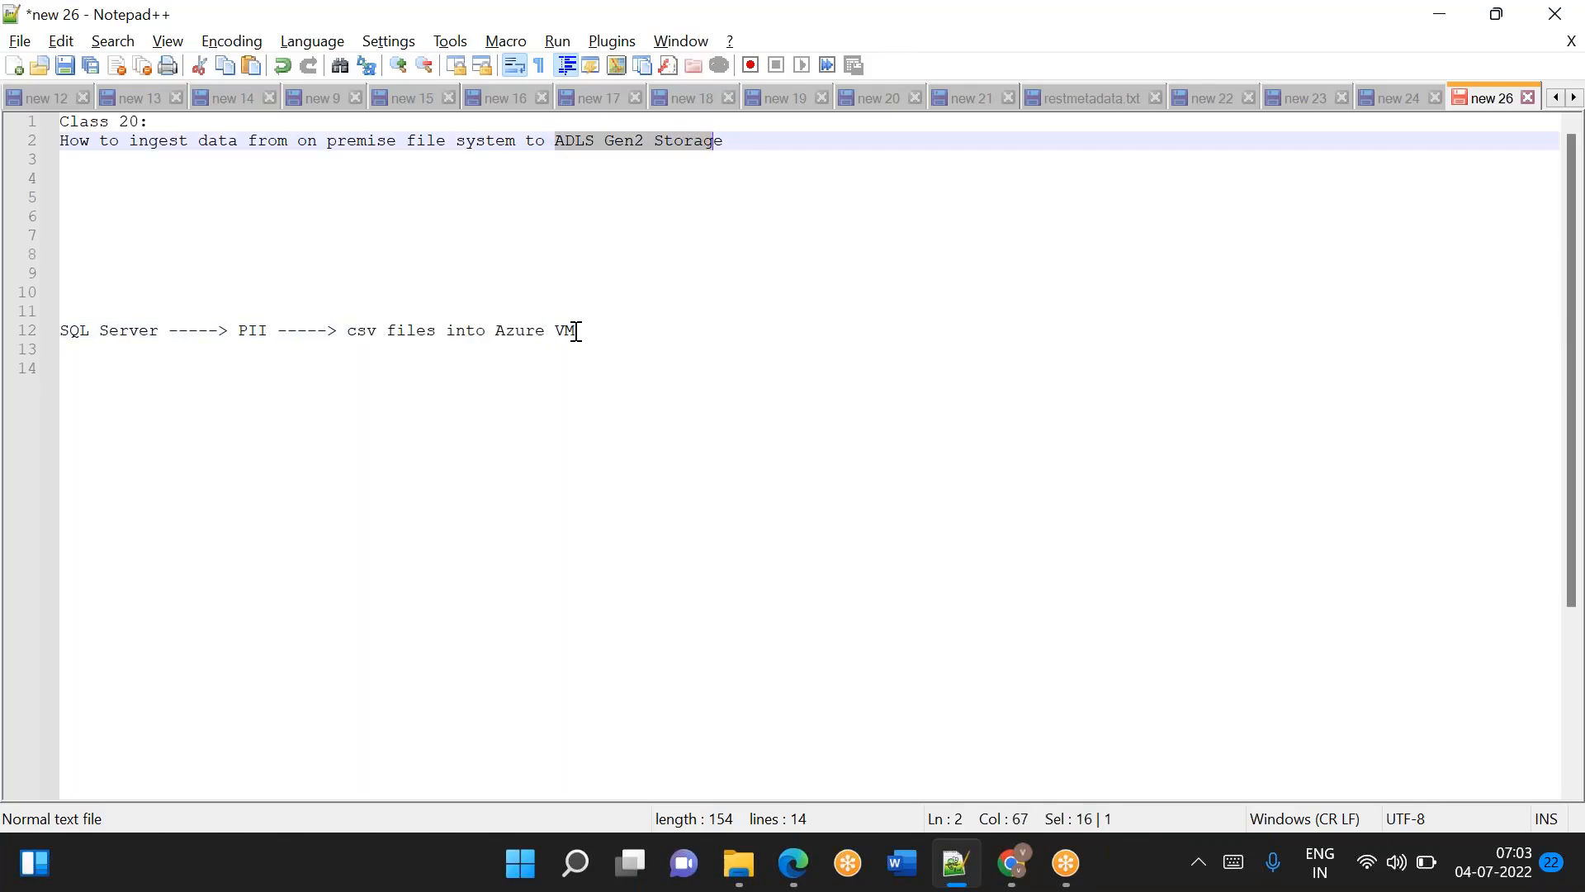
{"action": "left_click_drag", "start_coordinate": [576, 331], "coordinate": [345, 331]}
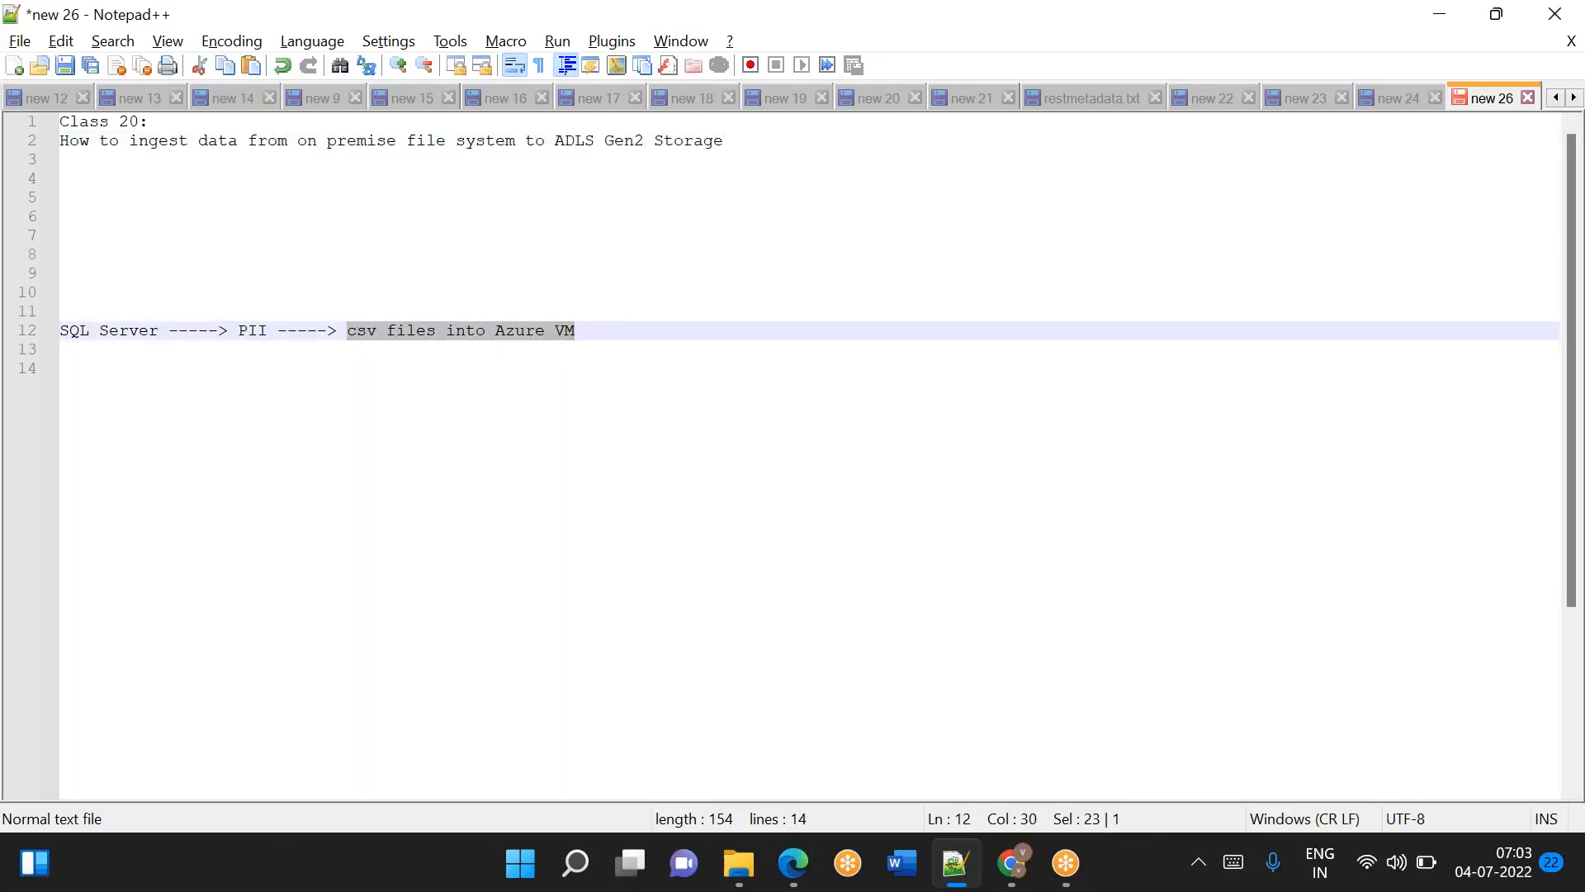
Delete the SQL Server flow line and the surplus blank lines beneath the heading.
{"action": "left_click", "coordinate": [588, 328]}
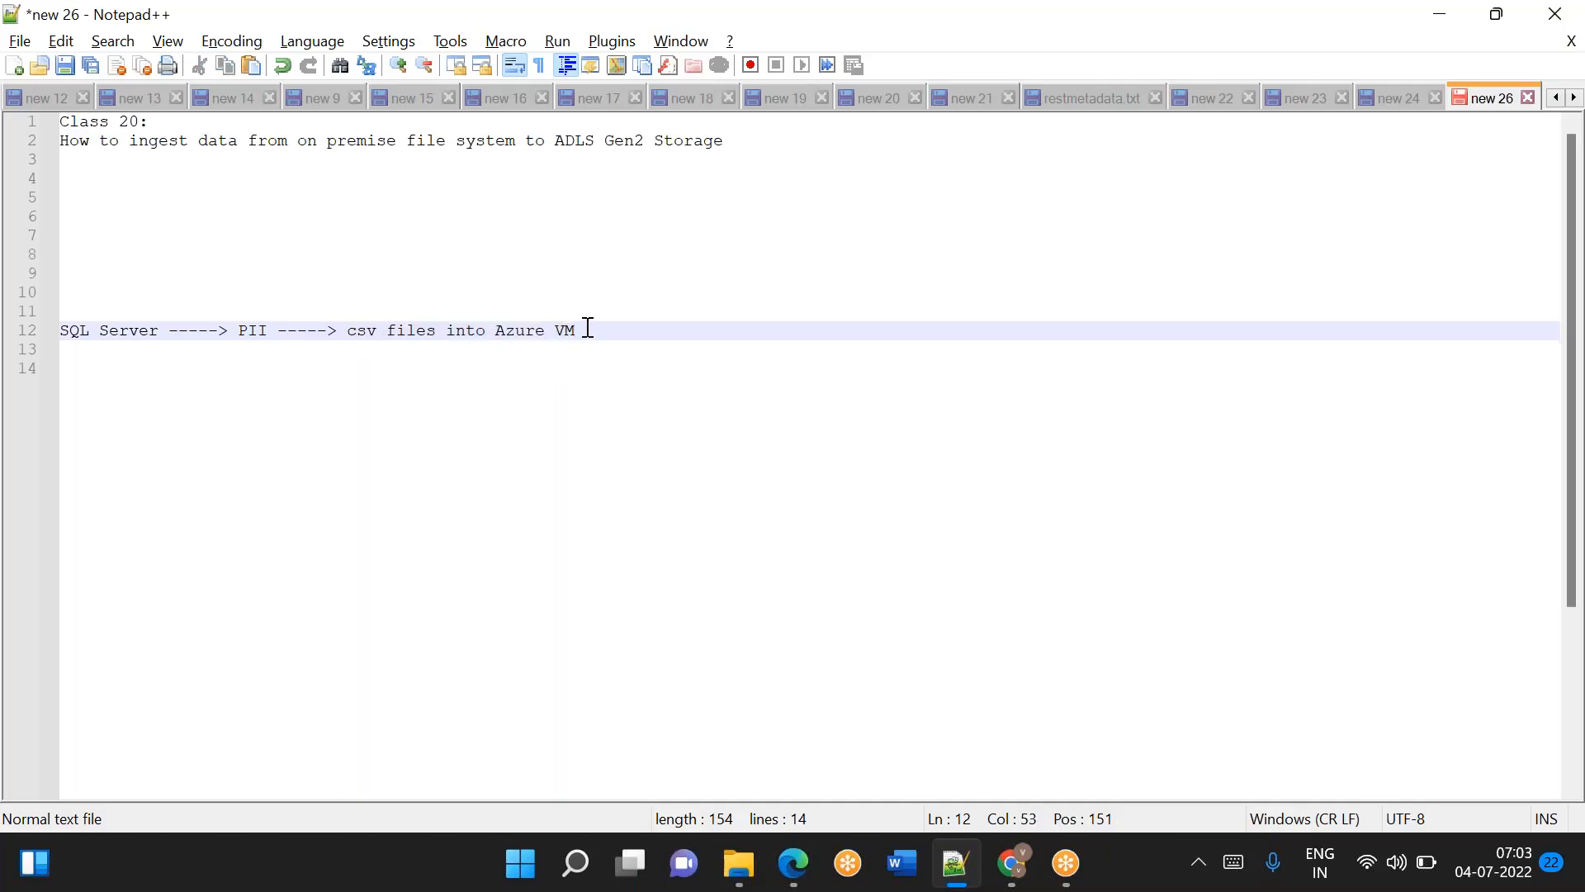
{"action": "key", "text": "shift+Home"}
{"action": "key", "text": "BackSpace"}
{"action": "key", "text": "BackSpace"}
{"action": "key", "text": "BackSpace"}
{"action": "key", "text": "BackSpace"}
{"action": "key", "text": "BackSpace"}
{"action": "key", "text": "BackSpace"}
{"action": "key", "text": "BackSpace"}
{"action": "key", "text": "BackSpace"}
{"action": "key", "text": "BackSpace"}
{"action": "key", "text": "BackSpace"}
{"action": "key", "text": "BackSpace"}
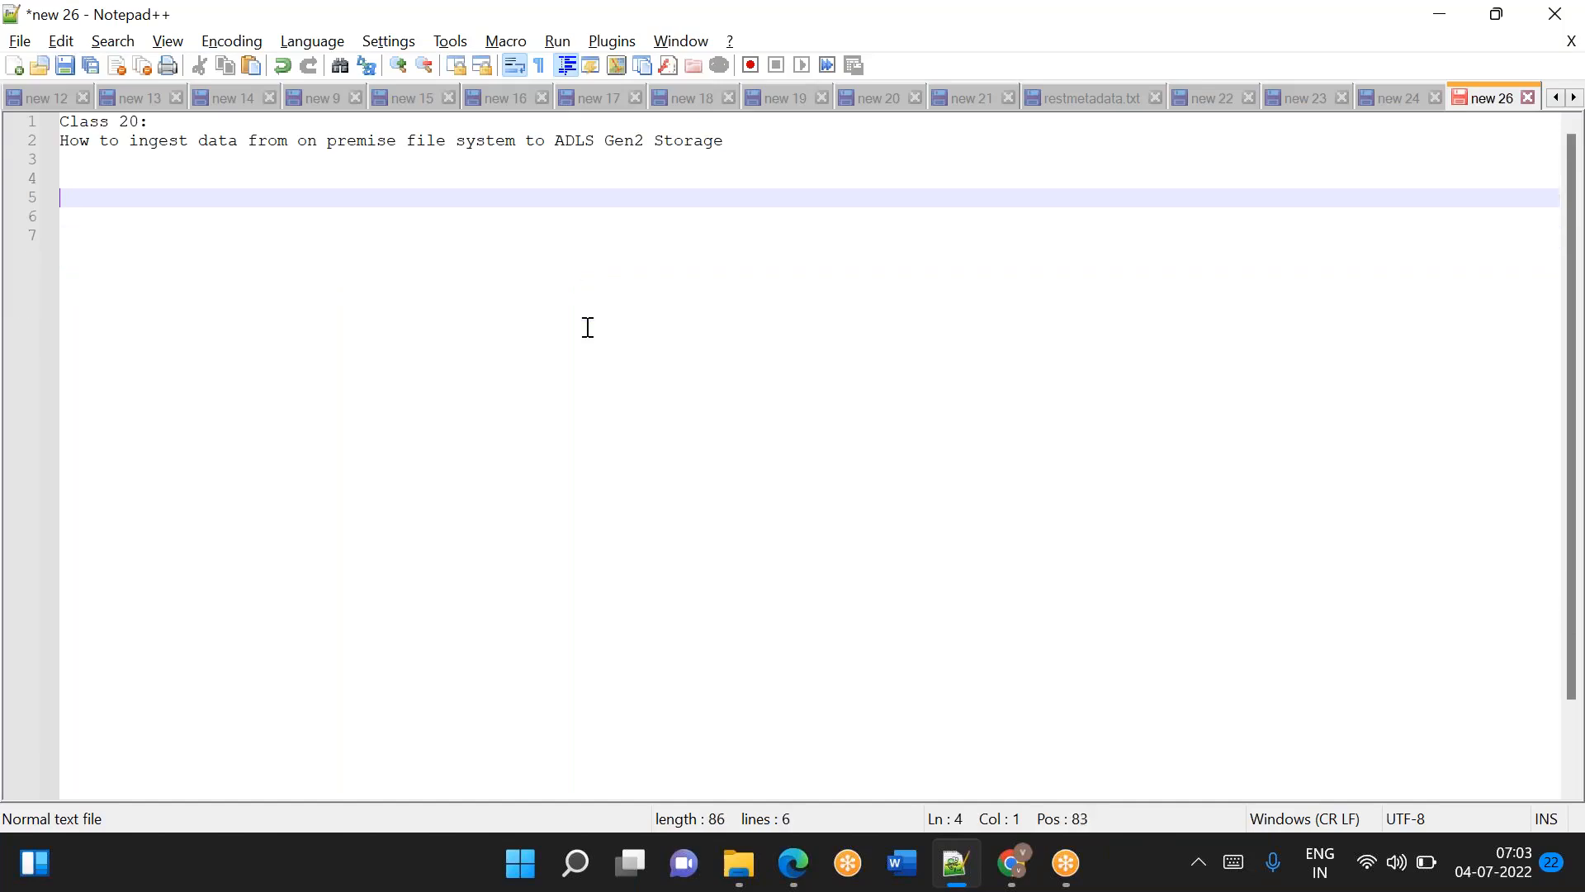
{"action": "key", "text": "Return"}
{"action": "key", "text": "Return"}
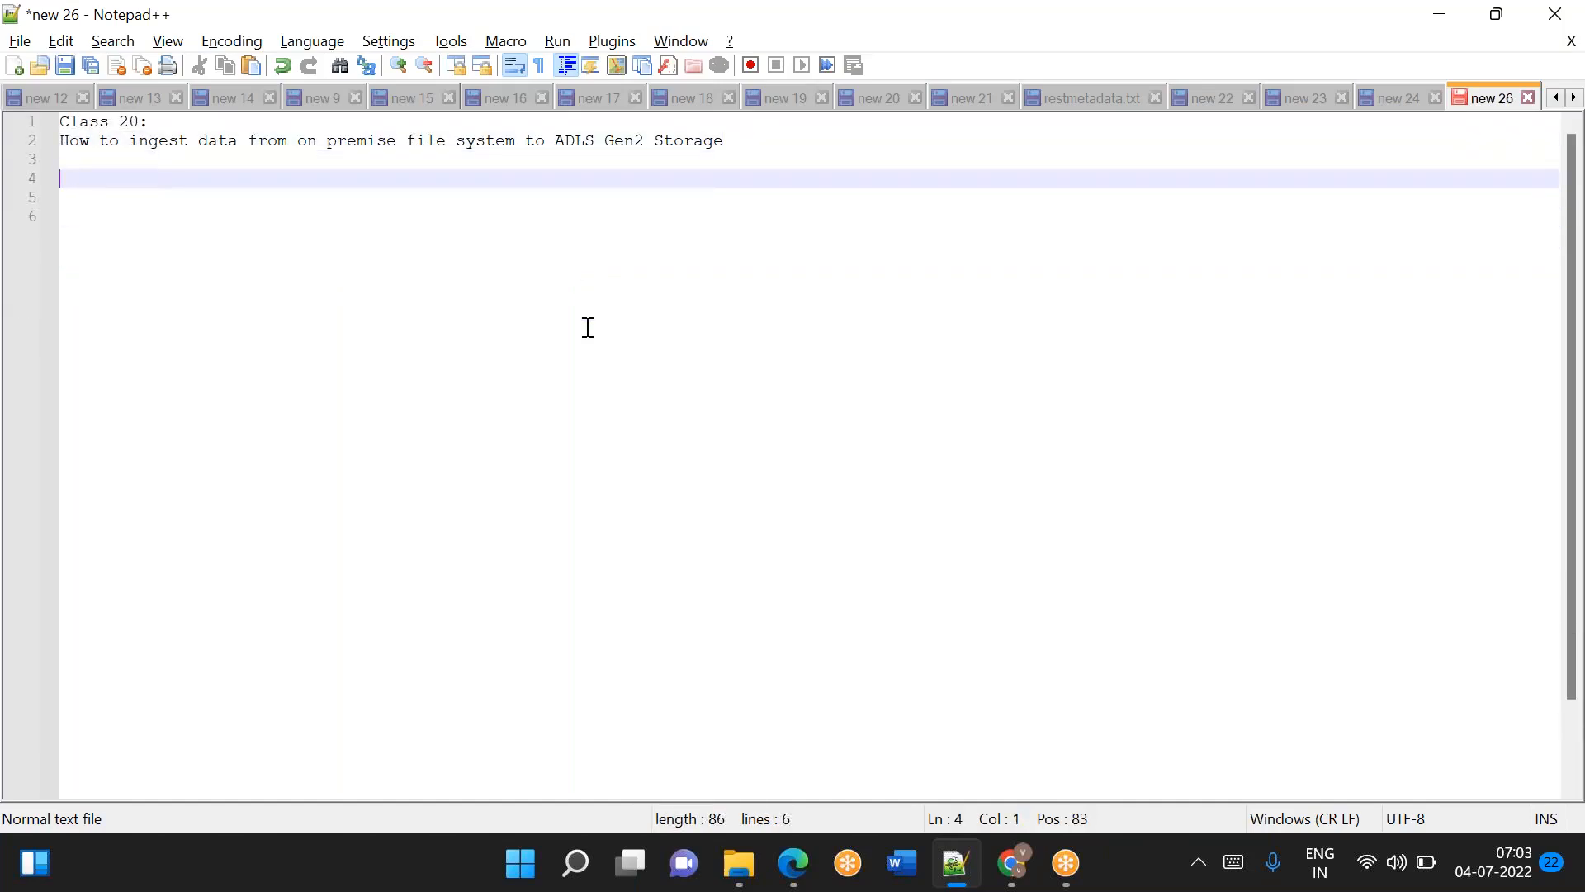
Start a numbered list below the heading with the item "1. On premise File System".
{"action": "type", "text": "1. File S"}
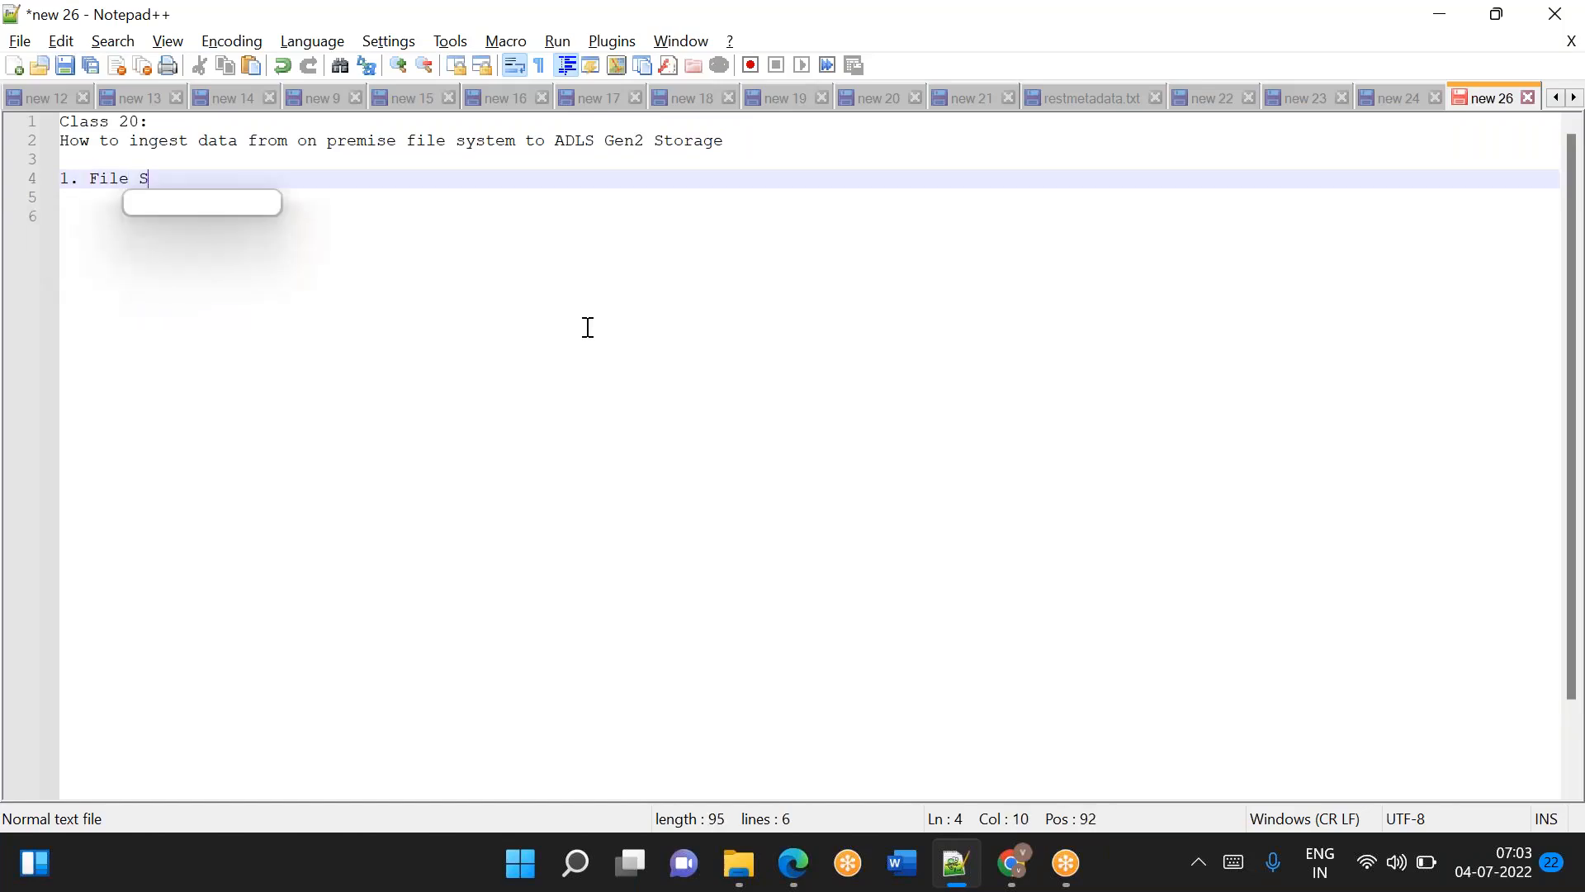
{"action": "type", "text": "ystem"}
{"action": "key", "text": "Home"}
{"action": "type", "text": "On premis"}
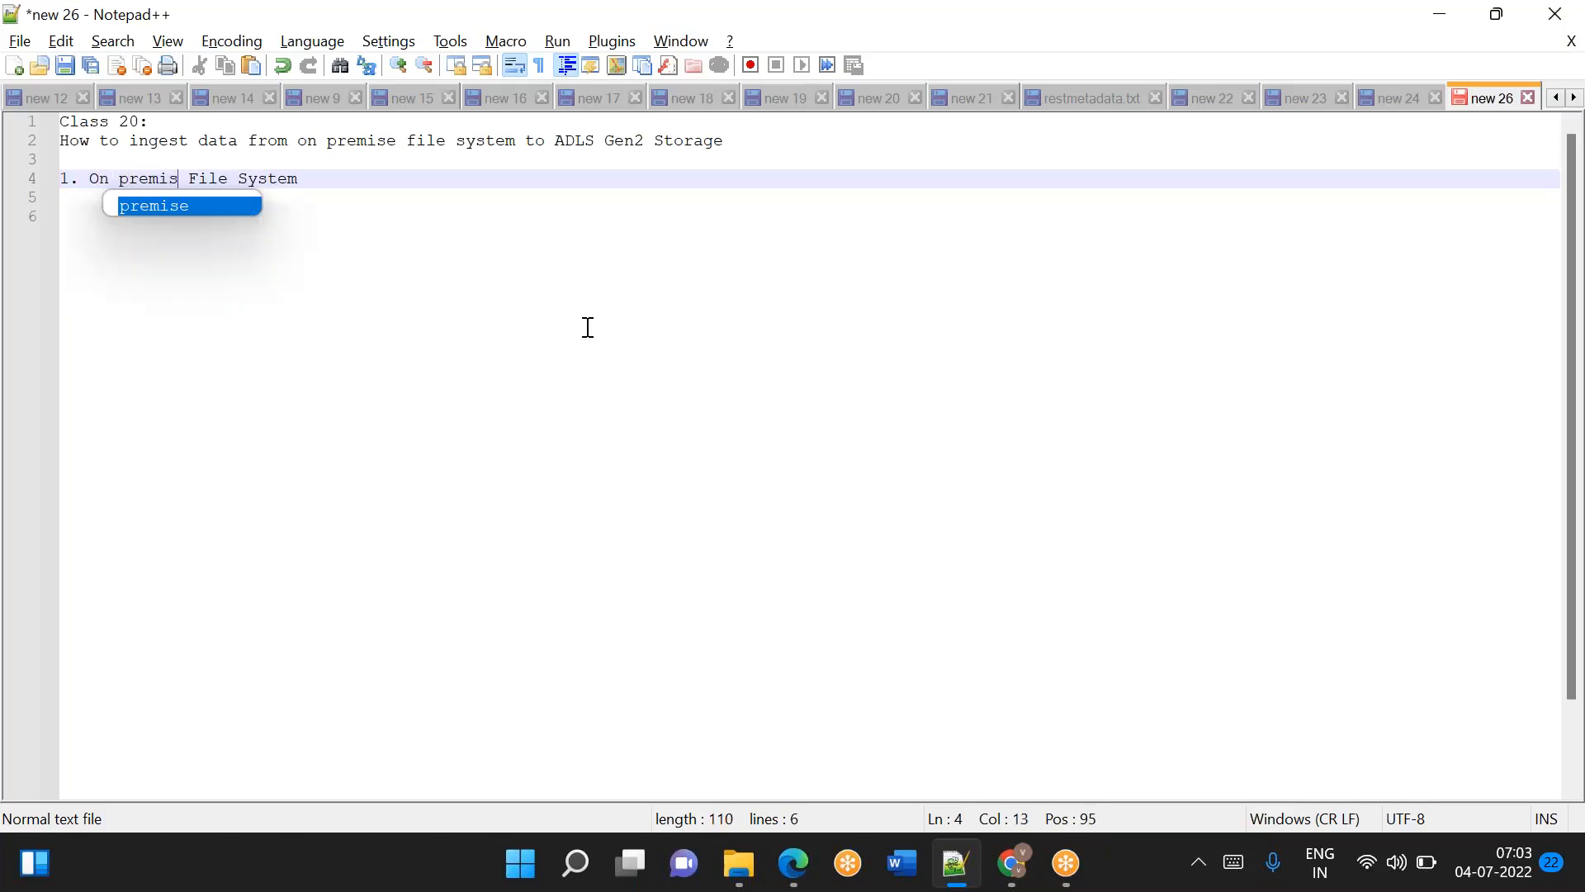
{"action": "type", "text": "e"}
Add the list items "2. ADLS Gen2" and "3. ADF".
{"action": "key", "text": "End"}
{"action": "key", "text": "Return"}
{"action": "type", "text": "2. ADLS Gen2"}
{"action": "key", "text": "Return"}
{"action": "type", "text": "3. ADF"}
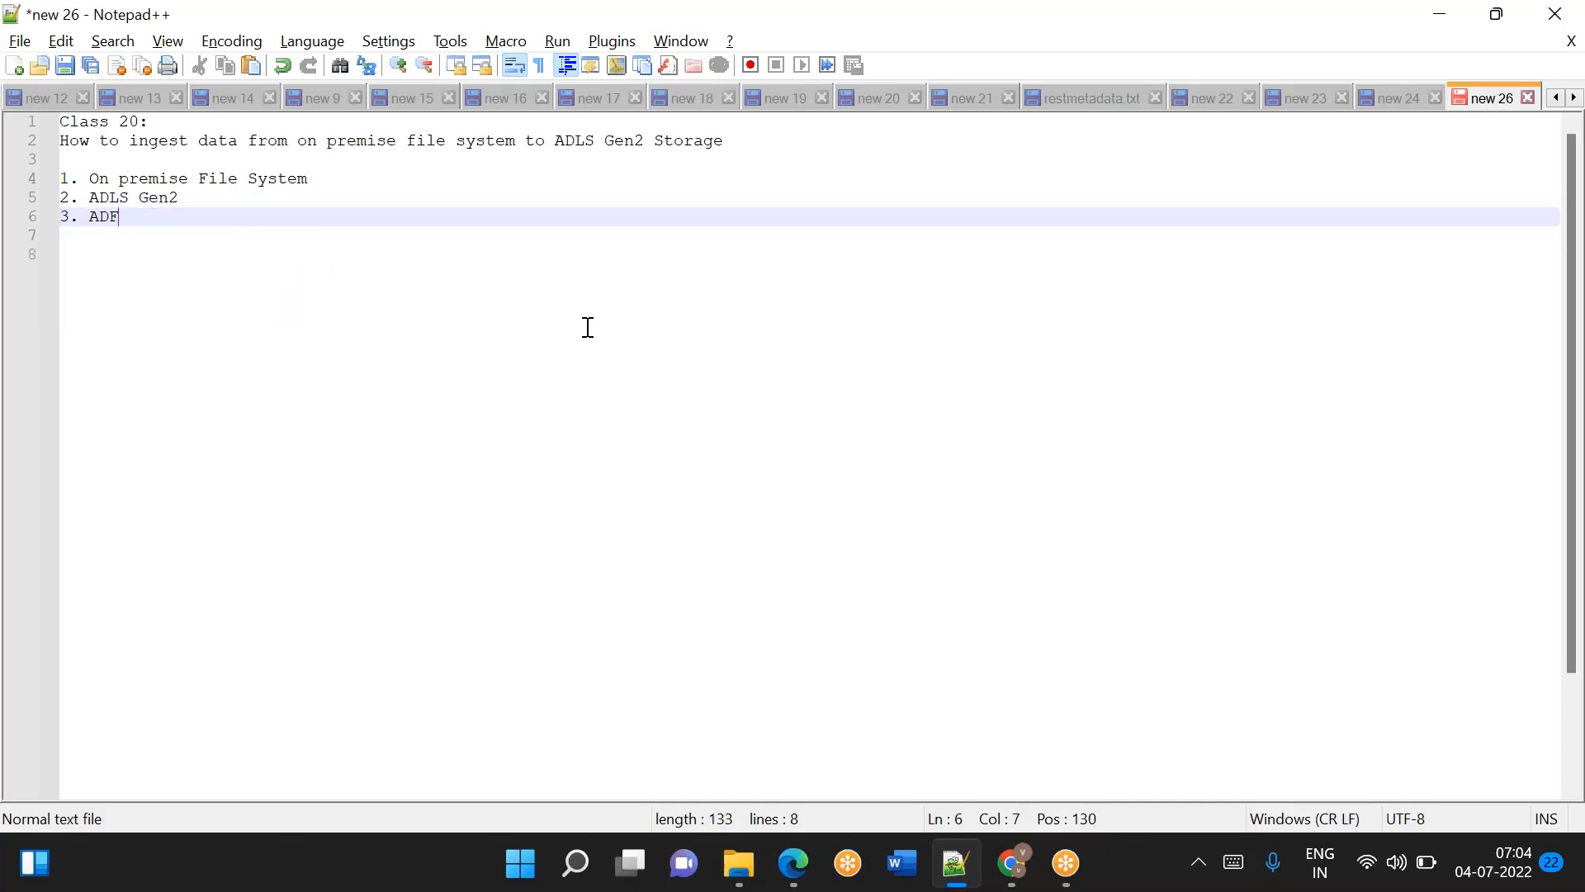
Append "(VM)" to the "On premise File System" list item.
{"action": "left_click", "coordinate": [331, 179]}
{"action": "type", "text": "(VM"}
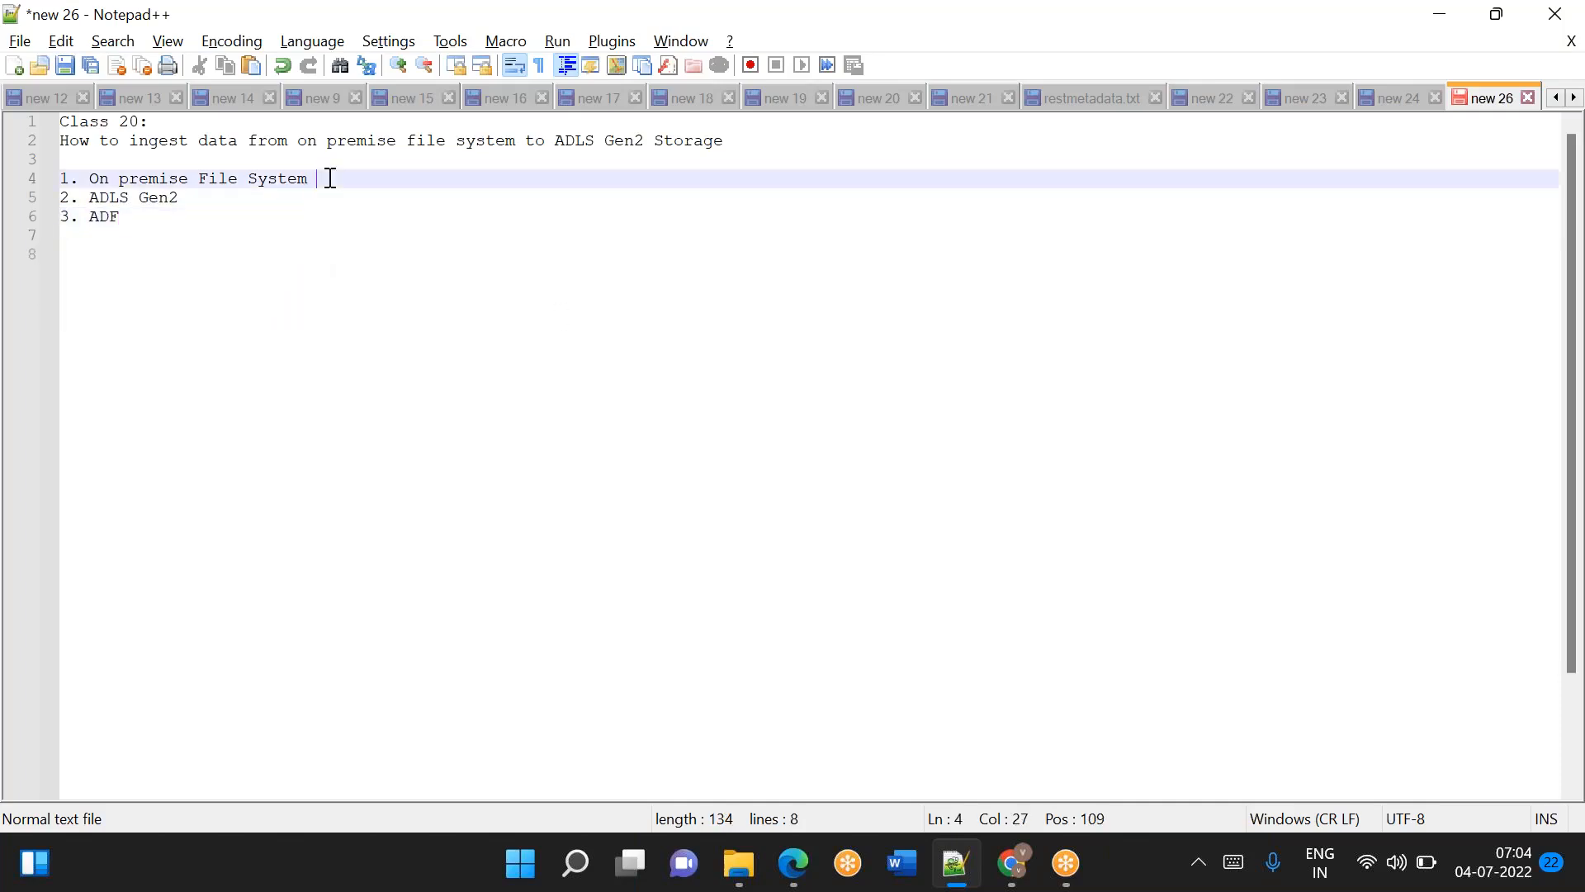
{"action": "type", "text": ")"}
Switch to the Azure portal in Chrome and start creating a new virtual machine from the virtual machines list.
{"action": "left_click", "coordinate": [1011, 885]}
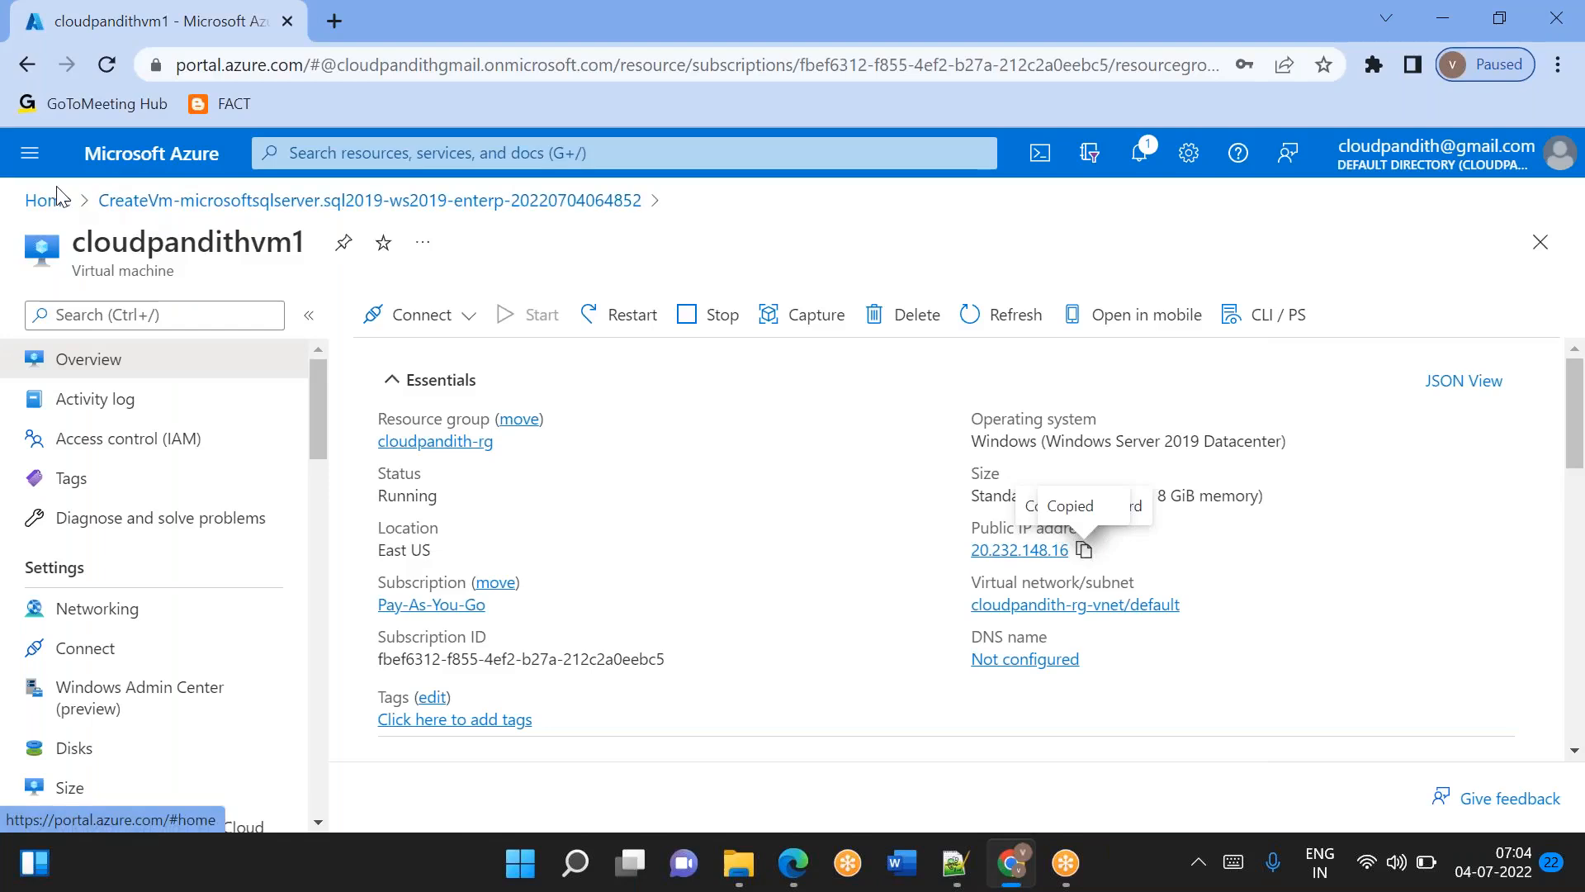
{"action": "left_click", "coordinate": [55, 206]}
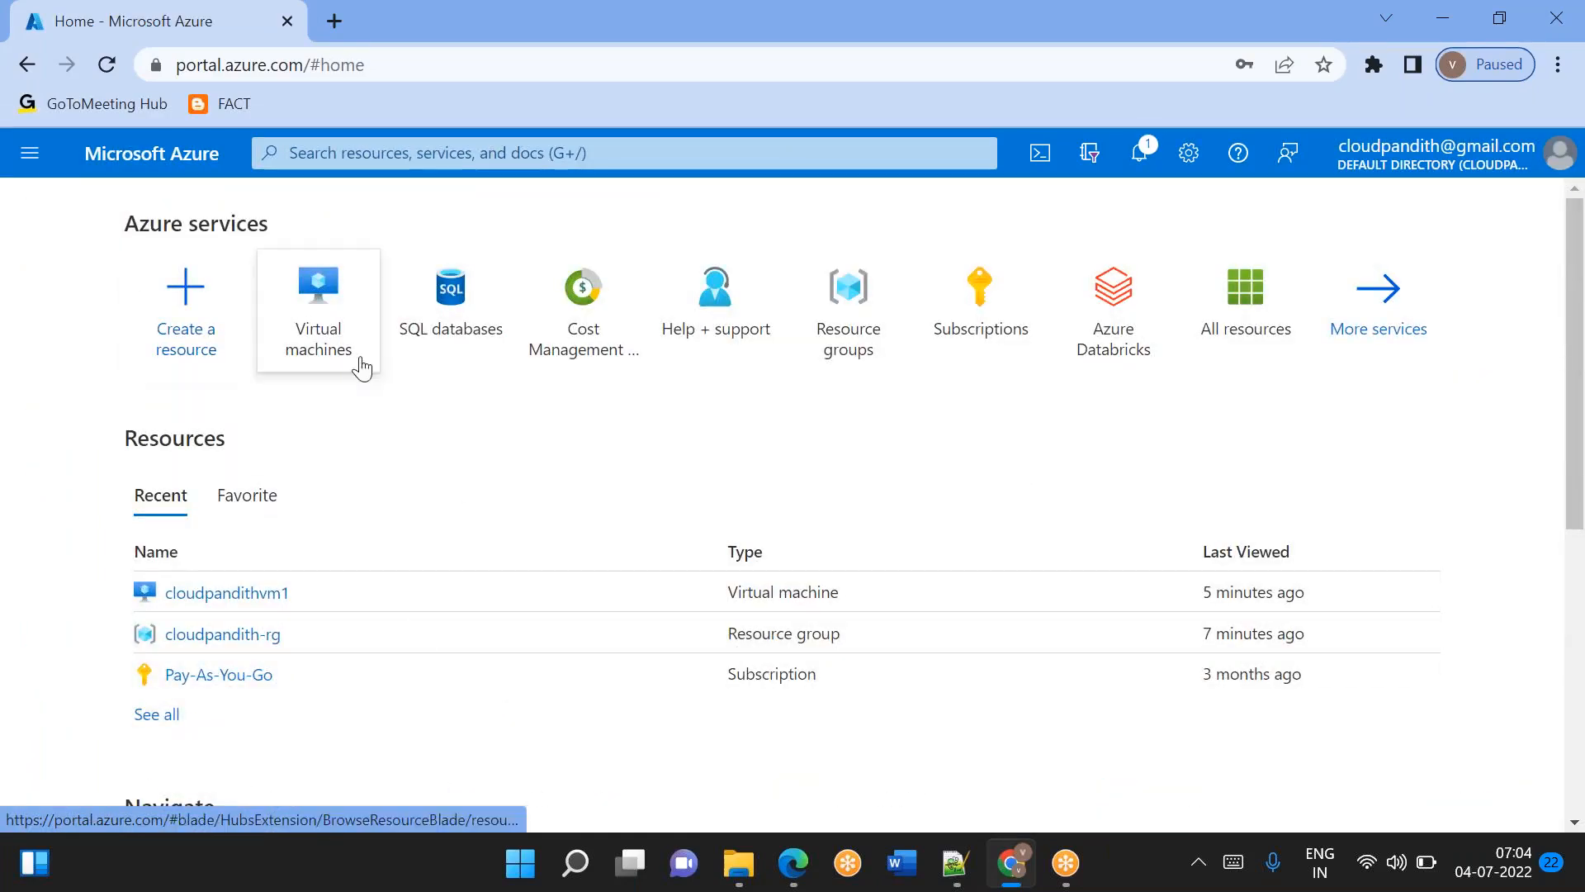
{"action": "left_click", "coordinate": [346, 336]}
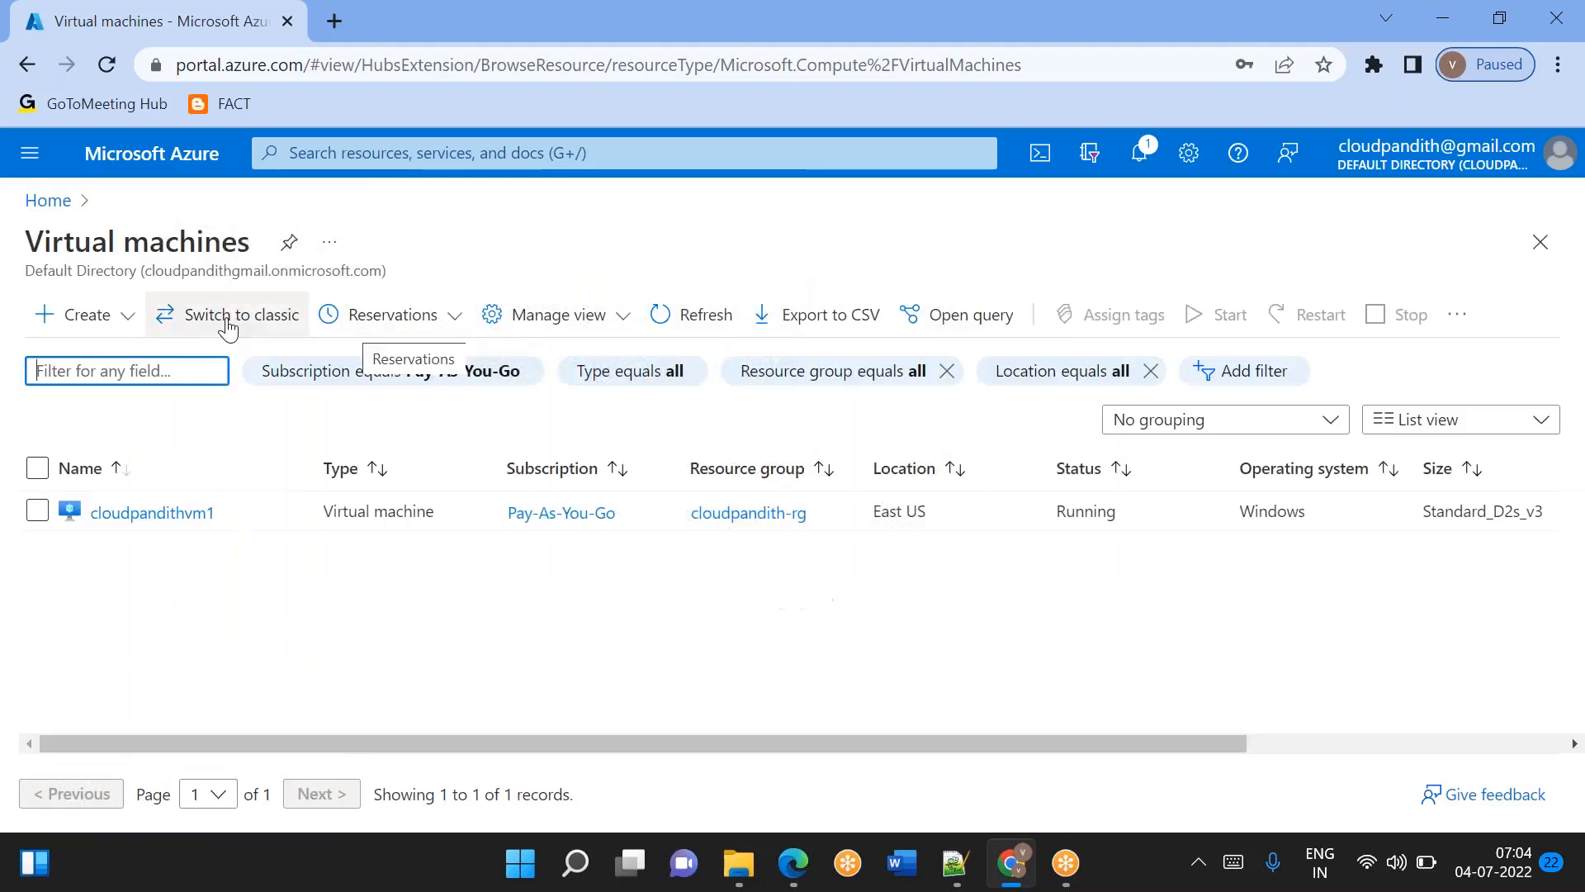
{"action": "left_click", "coordinate": [114, 319]}
{"action": "left_click", "coordinate": [130, 371]}
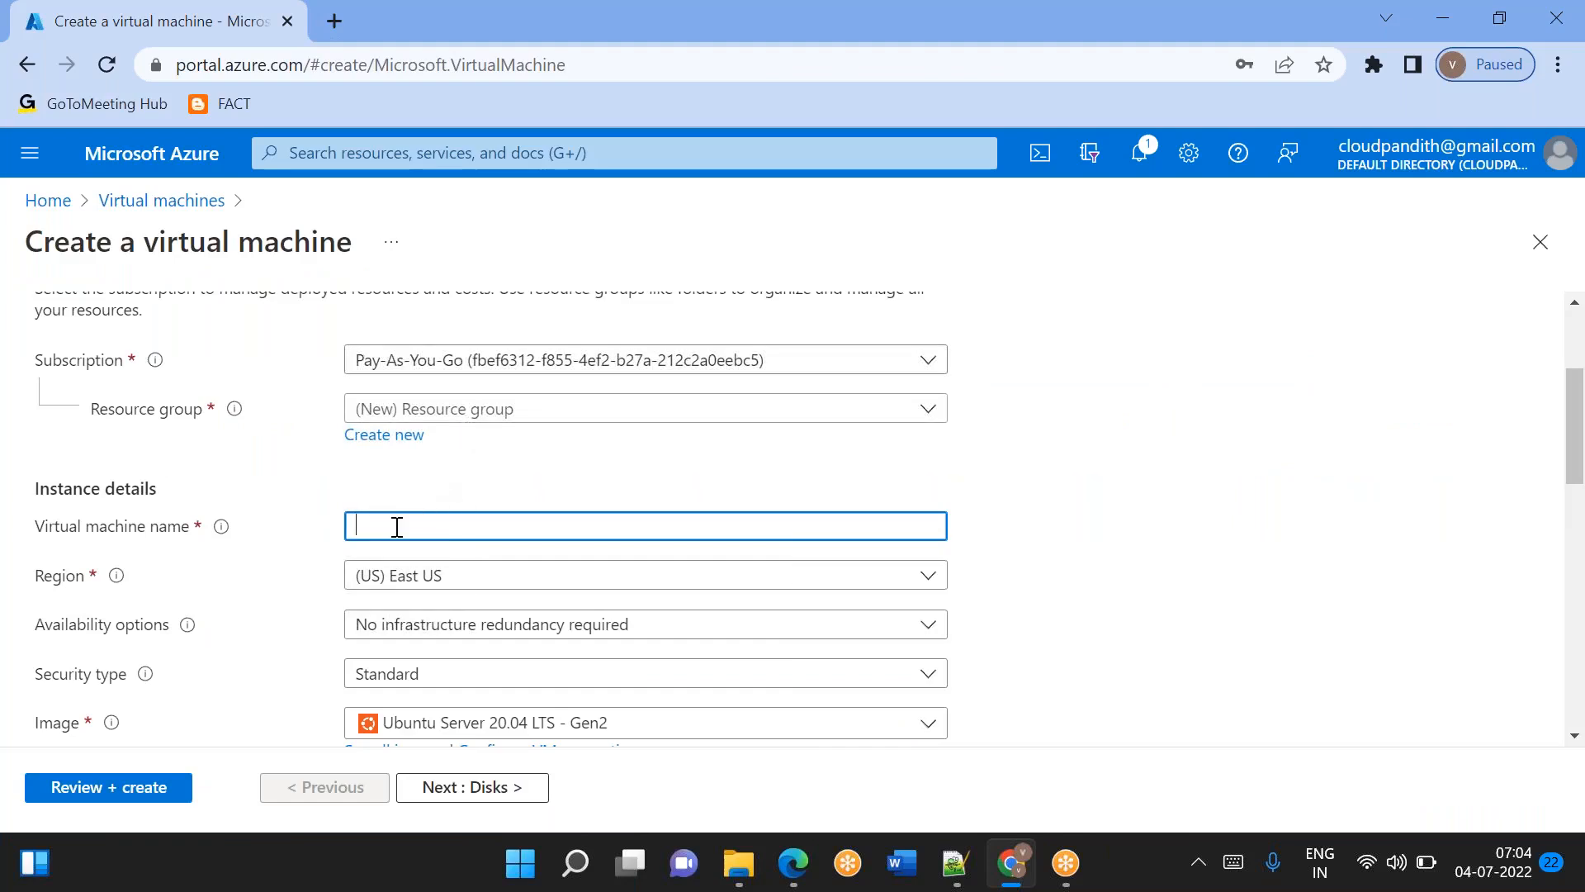
Name the new virtual machine cloudpandithvm2.
{"action": "type", "text": "cloudpandithvm"}
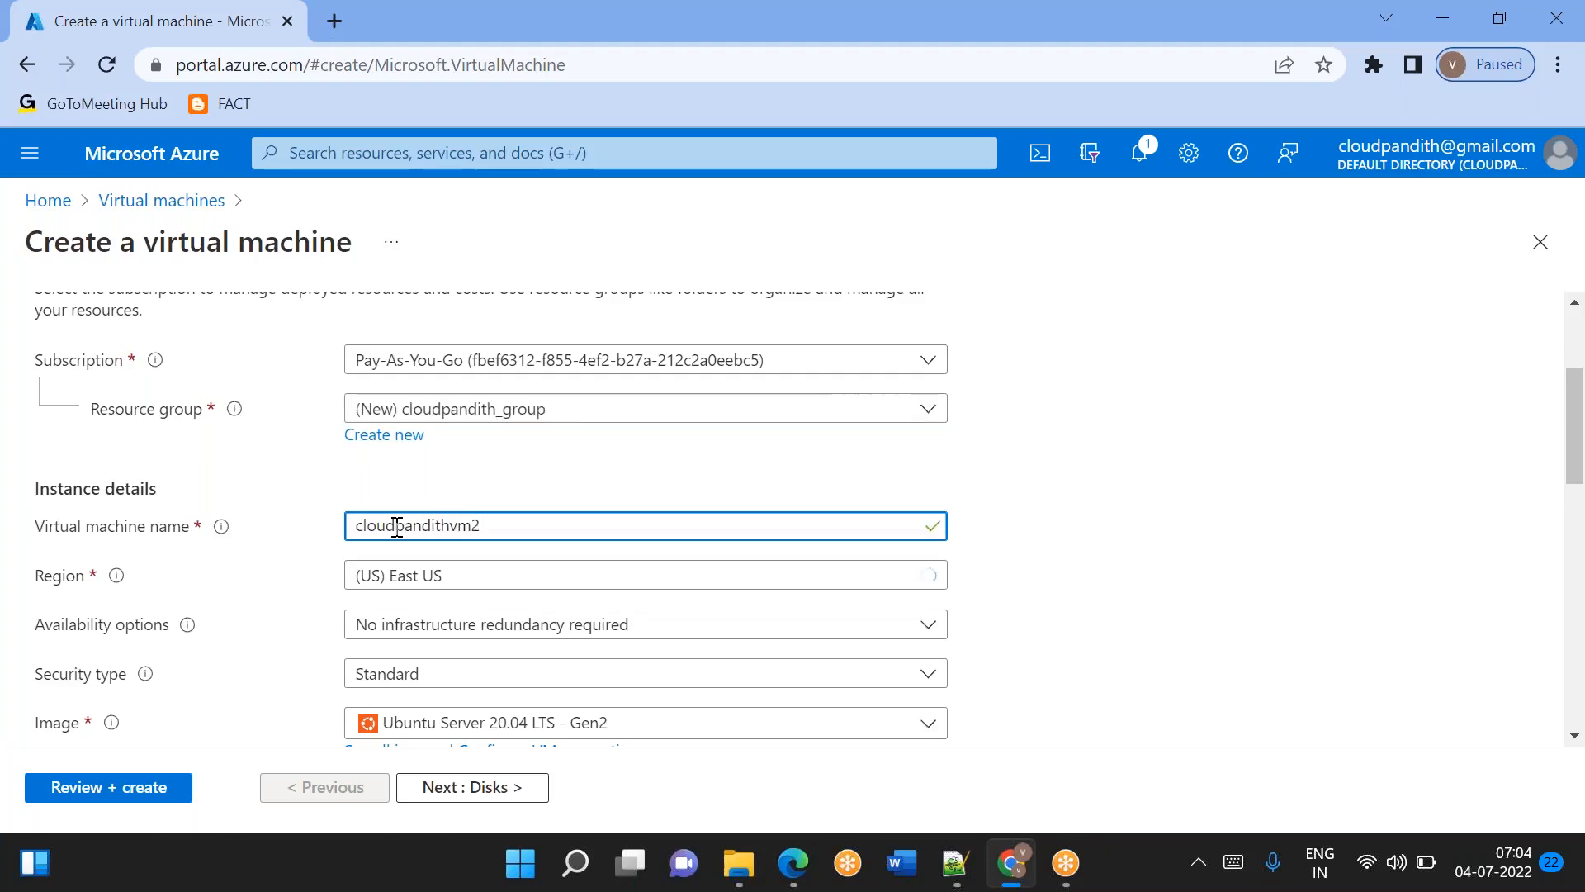
{"action": "type", "text": "2"}
Browse all available images for the virtual machine and search the Marketplace for "sql server".
{"action": "scroll", "coordinate": [442, 435], "scroll_direction": "down", "scroll_amount": 1}
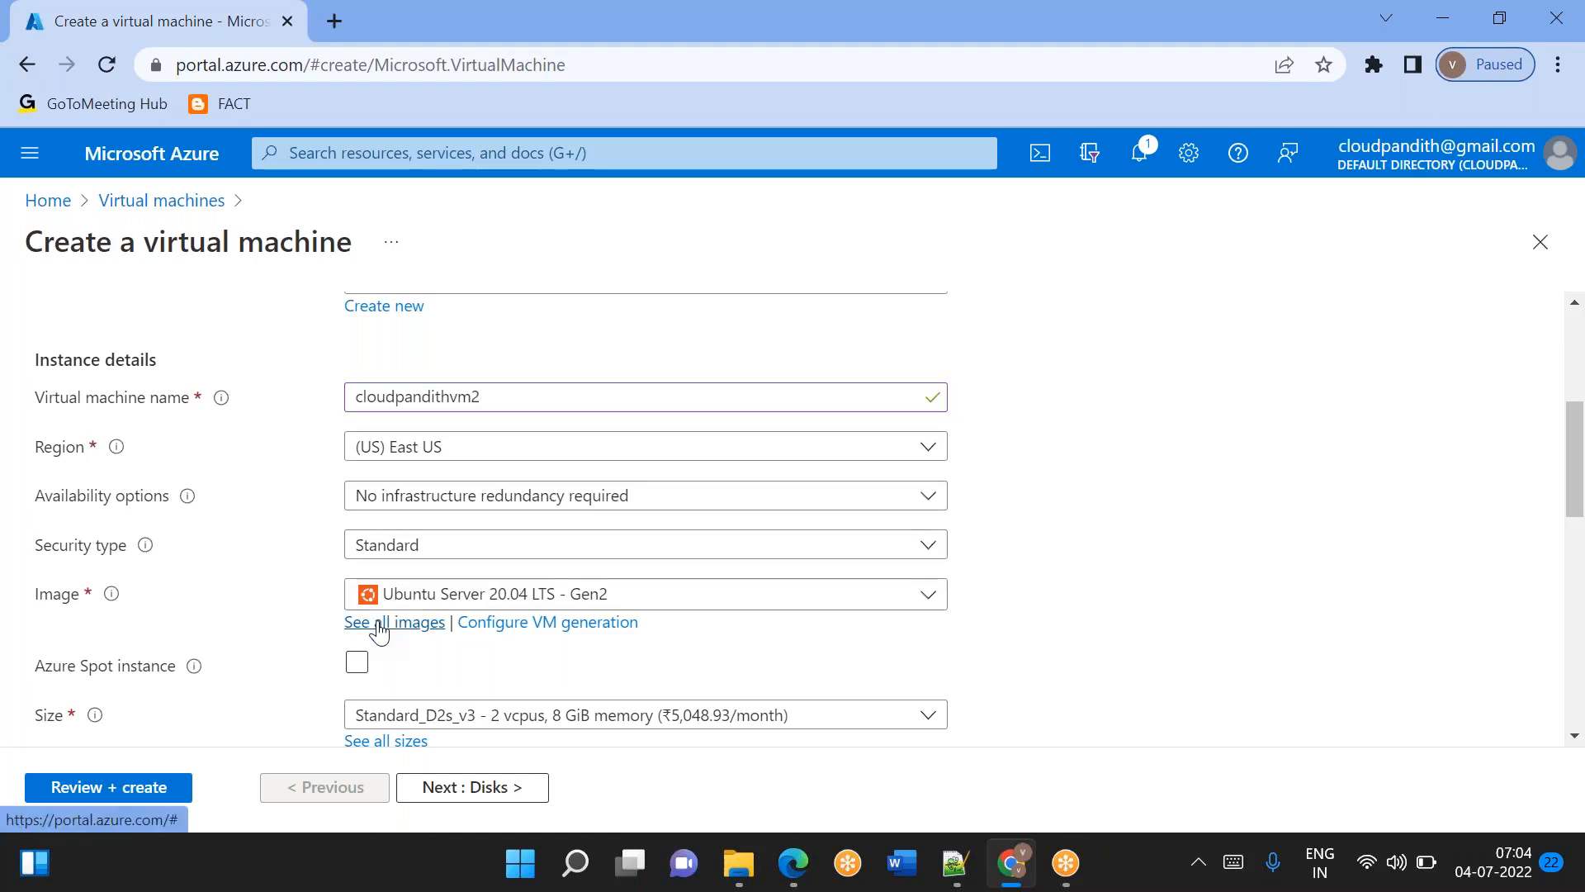
{"action": "left_click", "coordinate": [379, 631]}
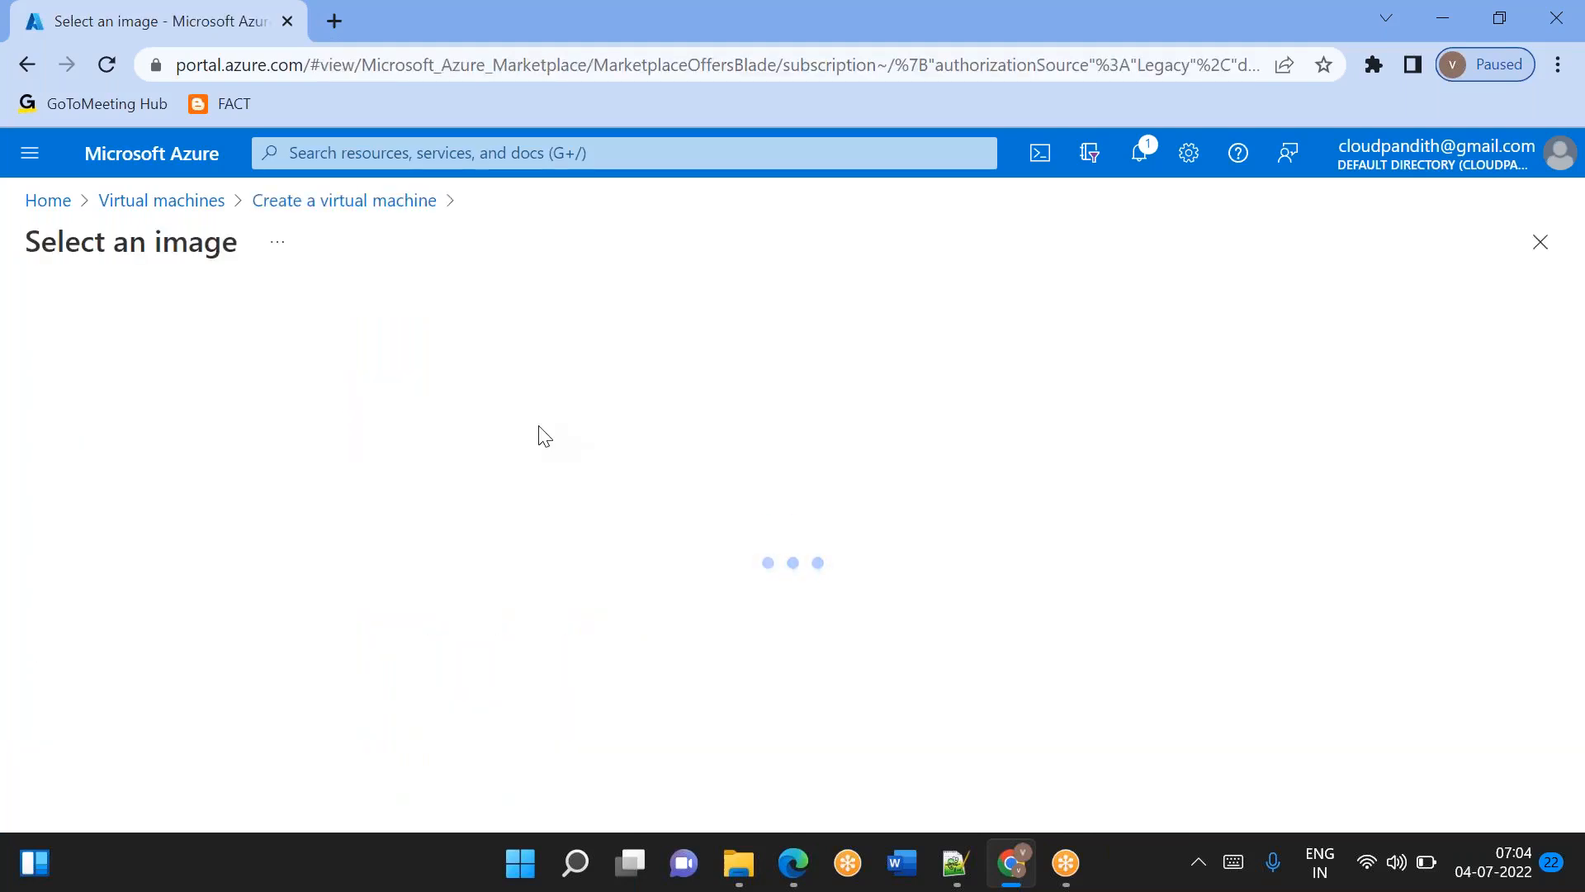
{"action": "left_click", "coordinate": [390, 406]}
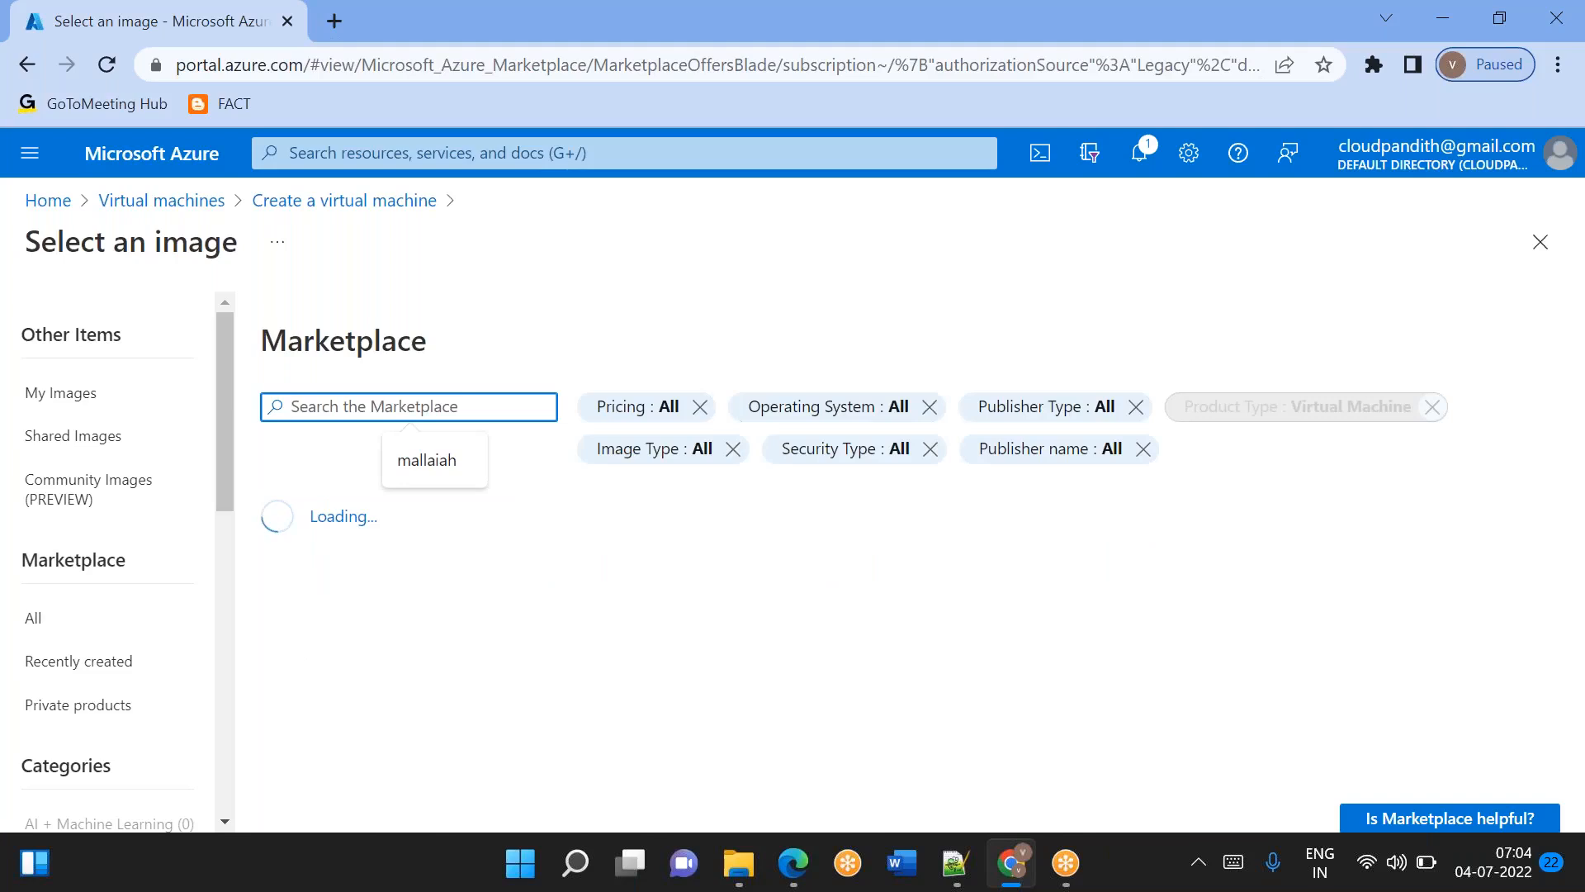
{"action": "type", "text": "sql server"}
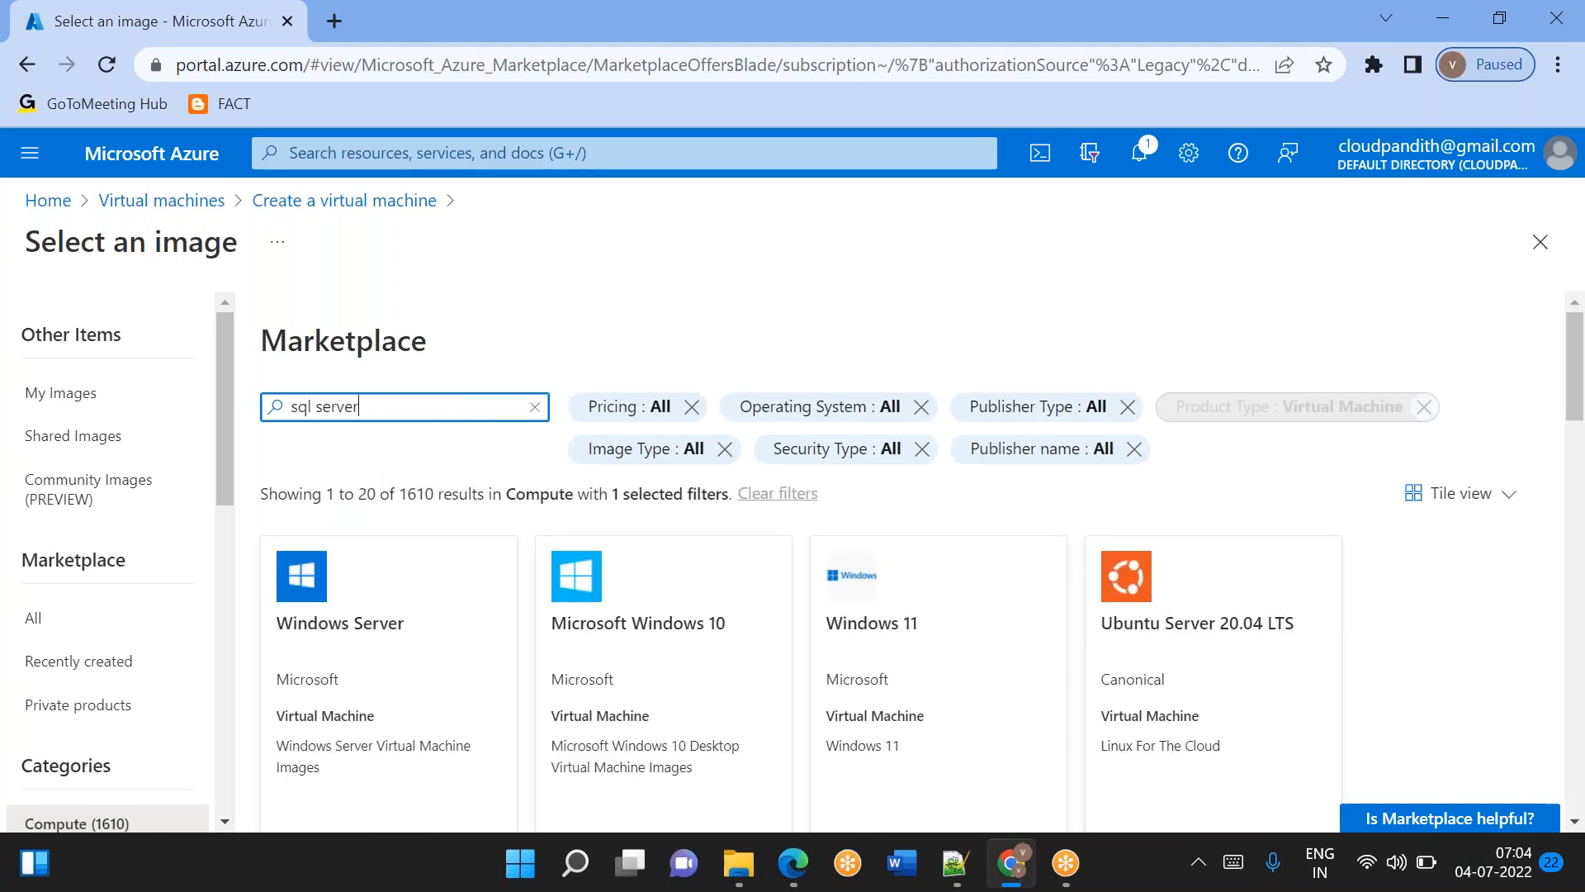
{"action": "key", "text": "Return"}
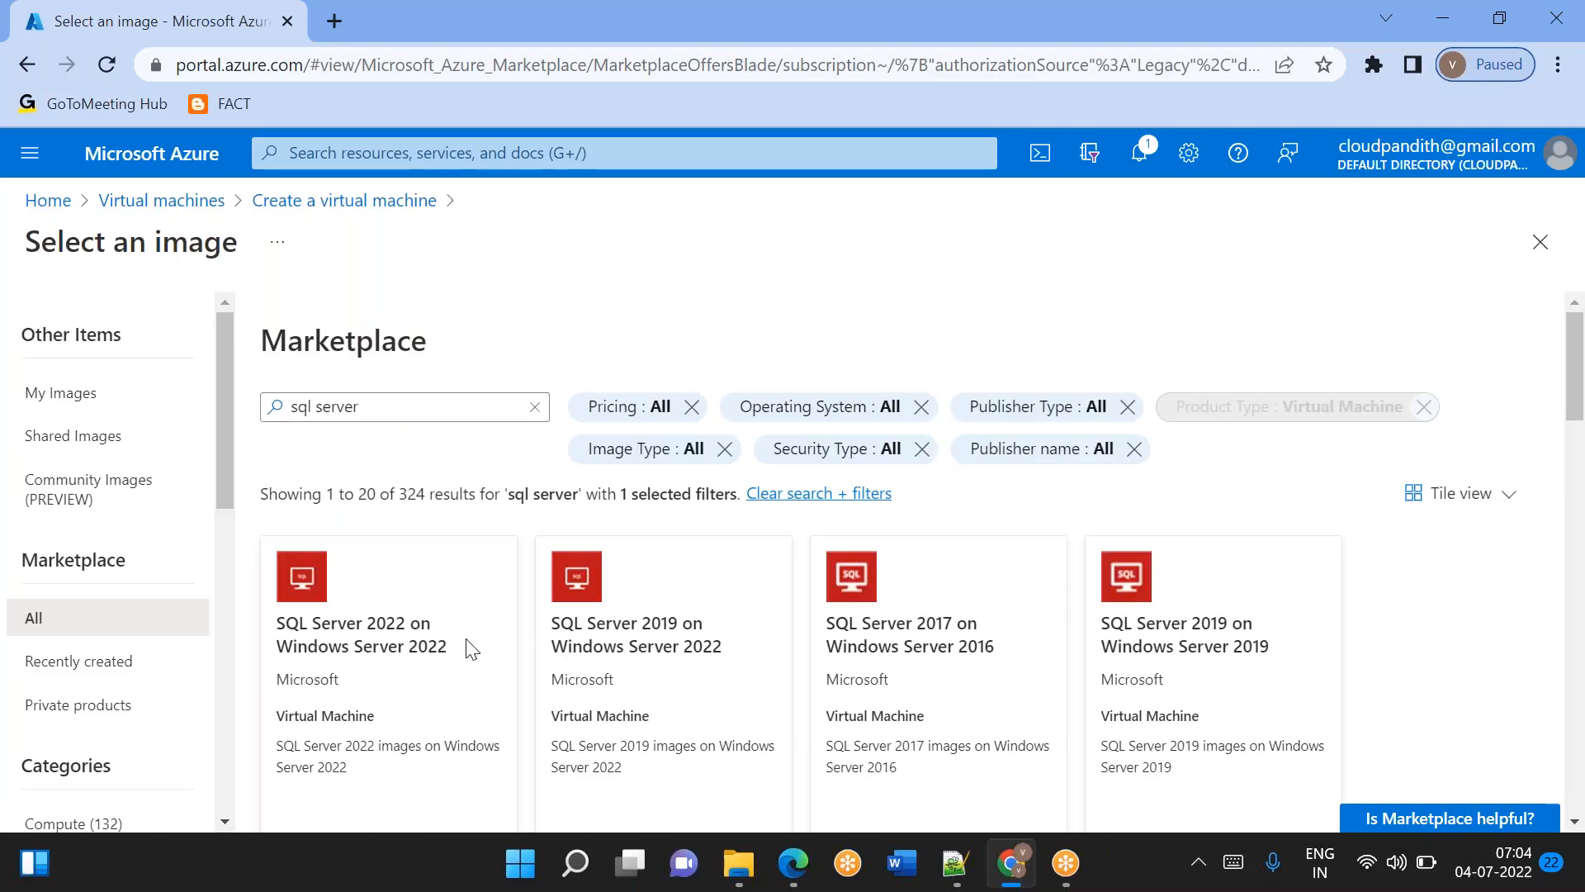
Choose the image Free SQL Server License: SQL Server 2022 CTP 2.0 Developer on Windows Server 2022 - x64 Gen 2.
{"action": "scroll", "coordinate": [469, 652], "scroll_direction": "down", "scroll_amount": 3}
{"action": "left_click", "coordinate": [330, 717]}
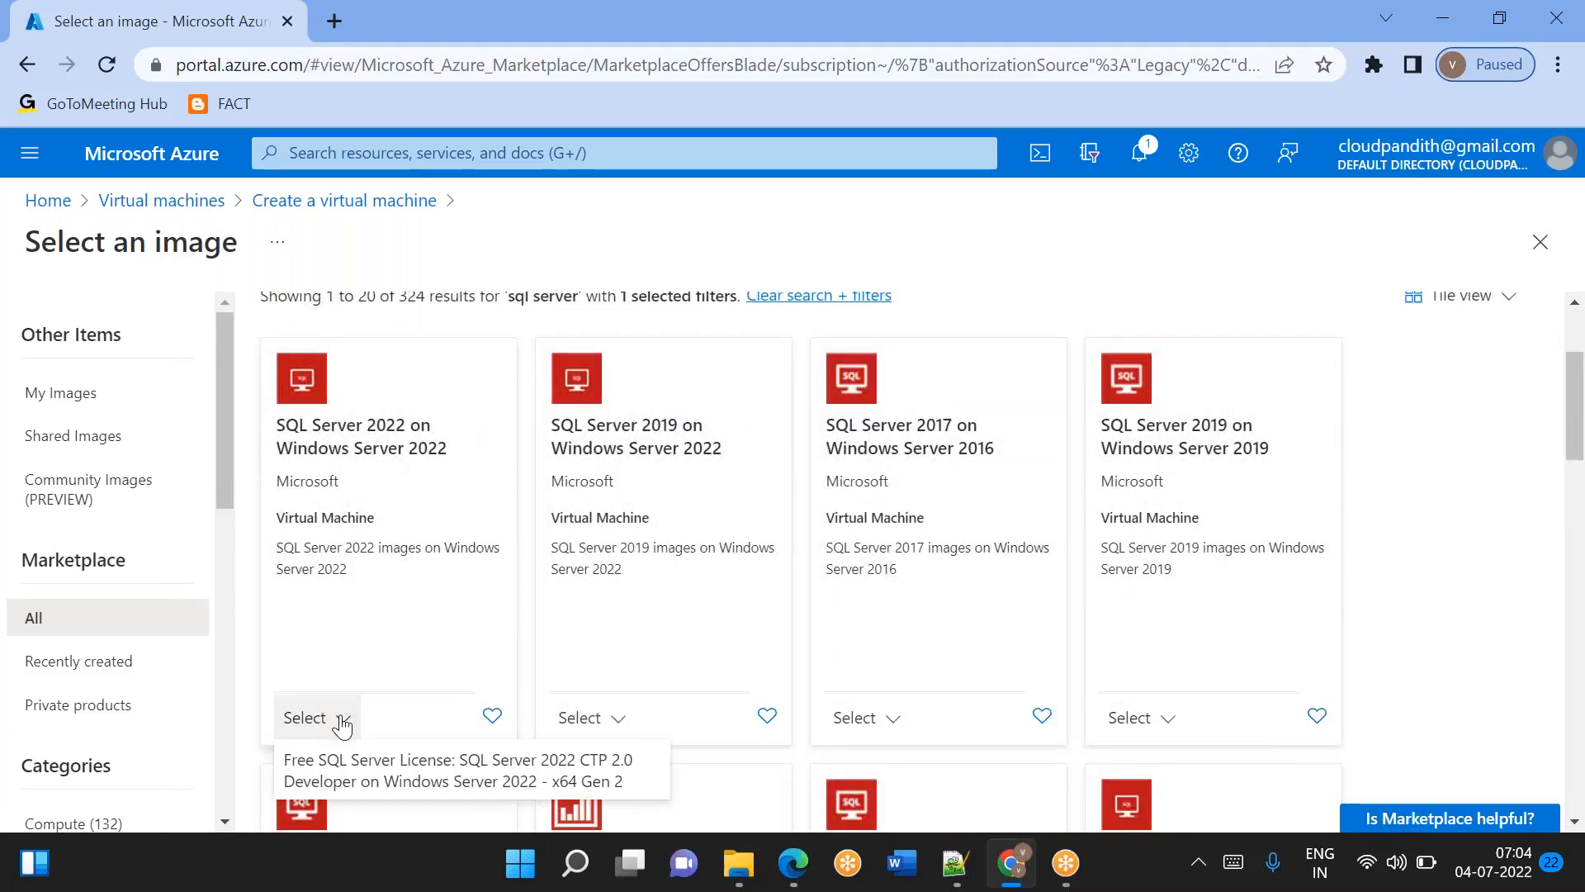
{"action": "left_click", "coordinate": [343, 724]}
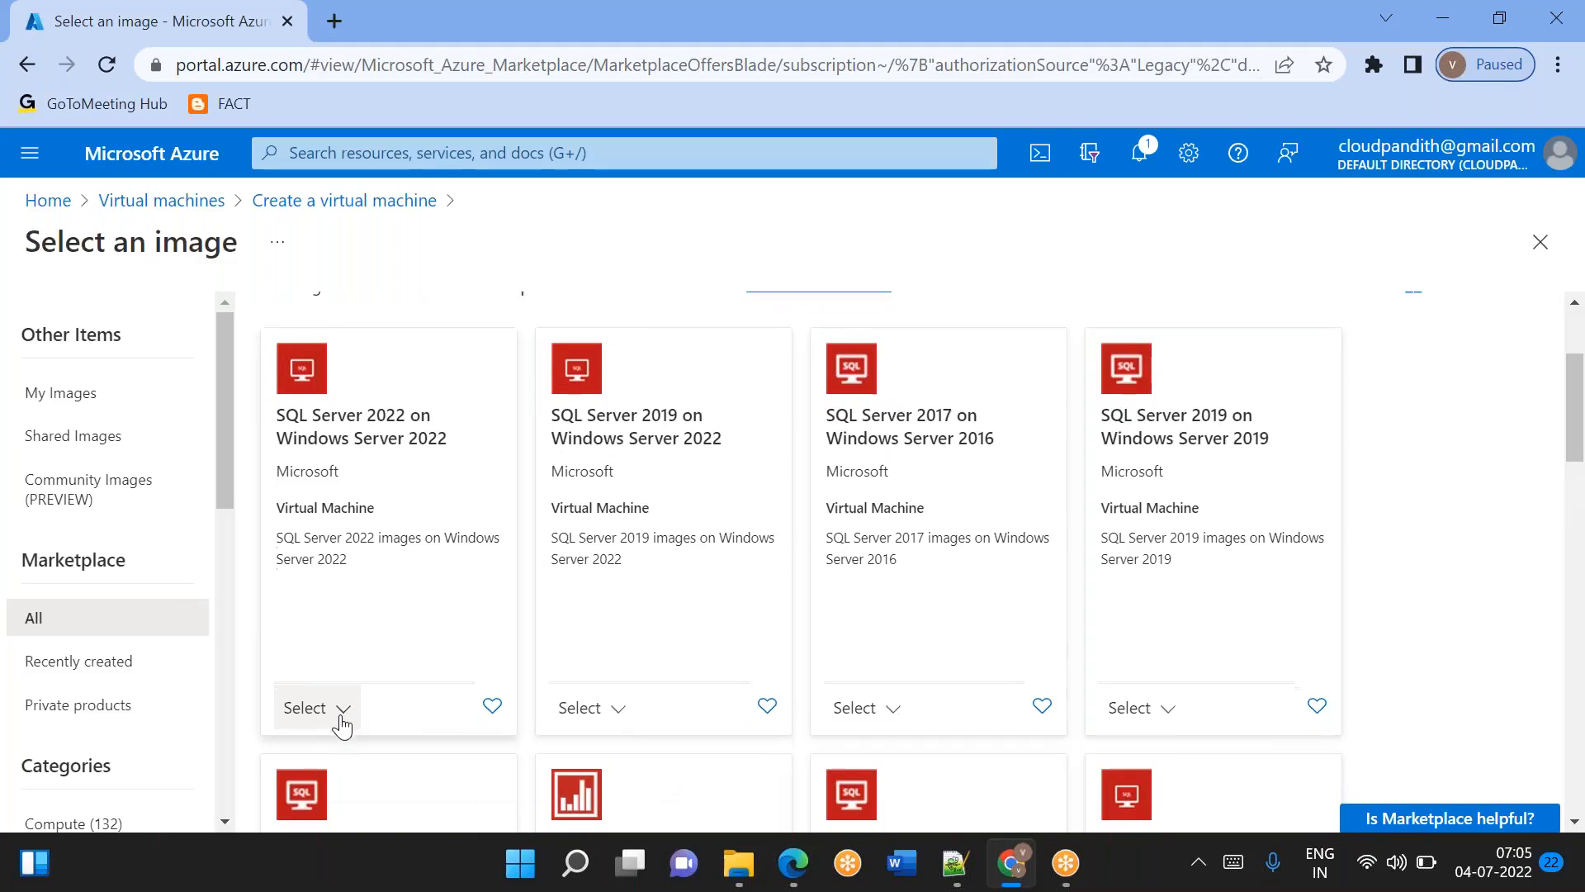
{"action": "scroll", "coordinate": [343, 718], "scroll_direction": "down", "scroll_amount": 1}
{"action": "left_click", "coordinate": [343, 634]}
{"action": "left_click", "coordinate": [392, 700]}
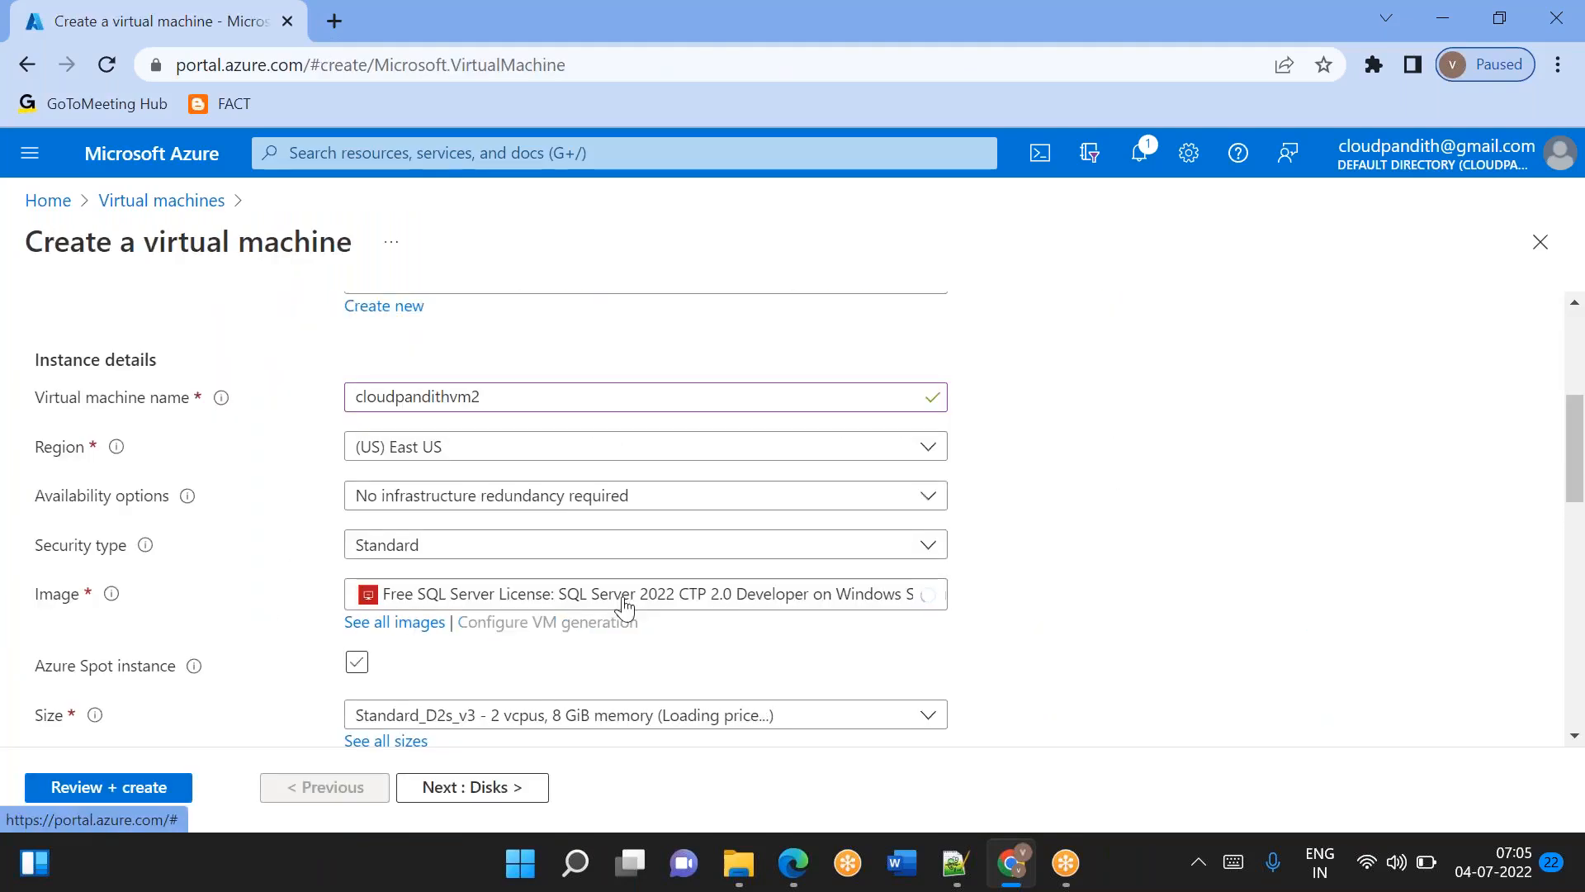
Fill in the virtual machine's administrator username, password and password confirmation.
{"action": "scroll", "coordinate": [644, 520], "scroll_direction": "down", "scroll_amount": 2}
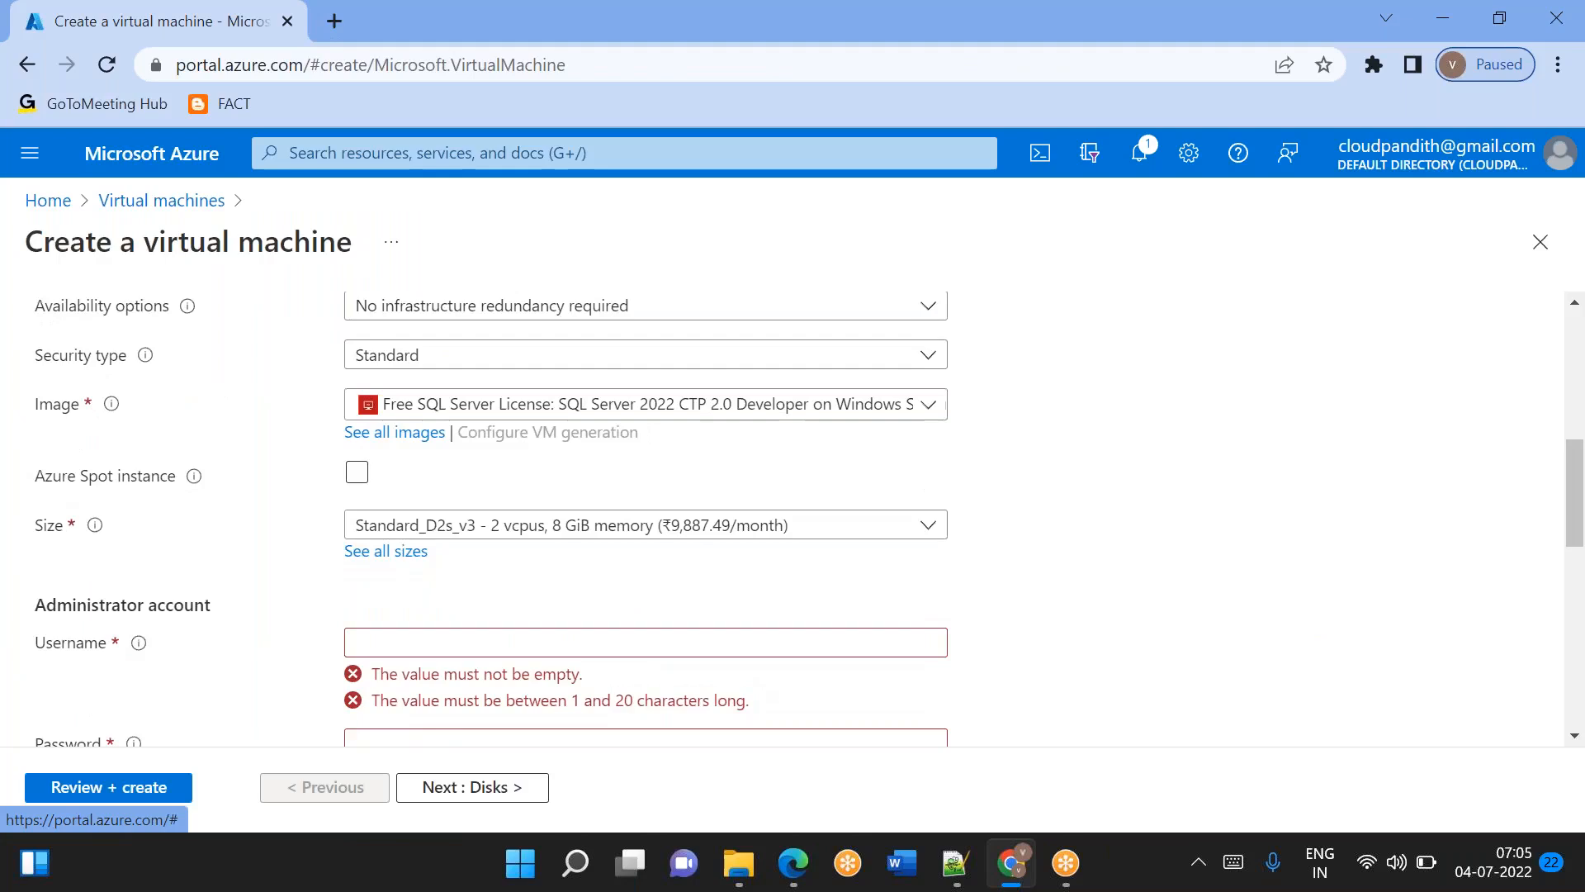
{"action": "scroll", "coordinate": [459, 602], "scroll_direction": "down", "scroll_amount": 1}
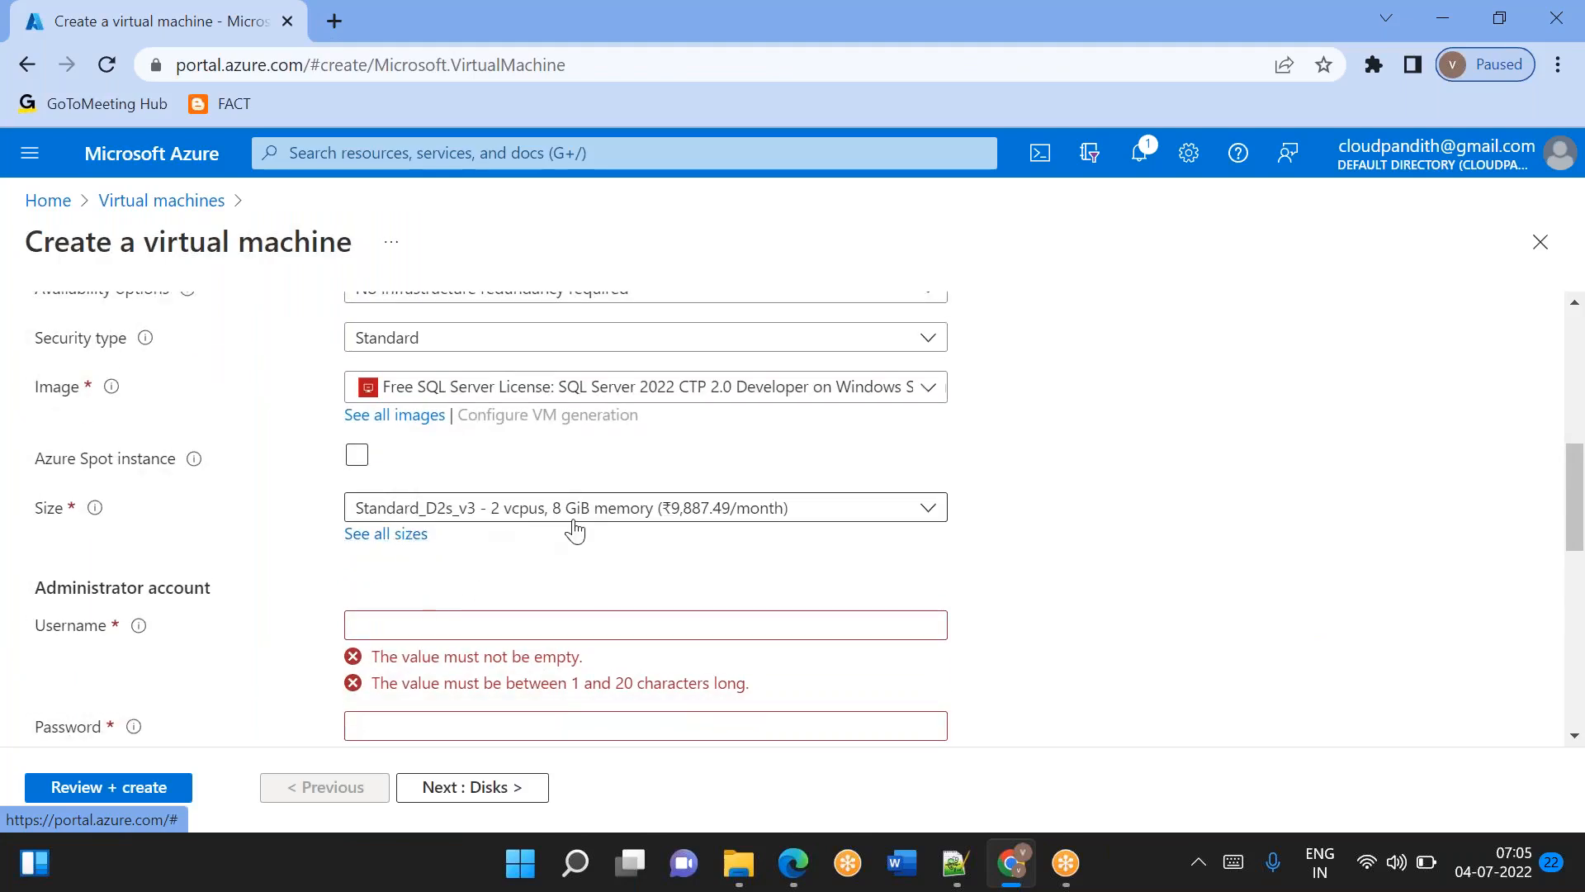
{"action": "scroll", "coordinate": [625, 584], "scroll_direction": "down", "scroll_amount": 2}
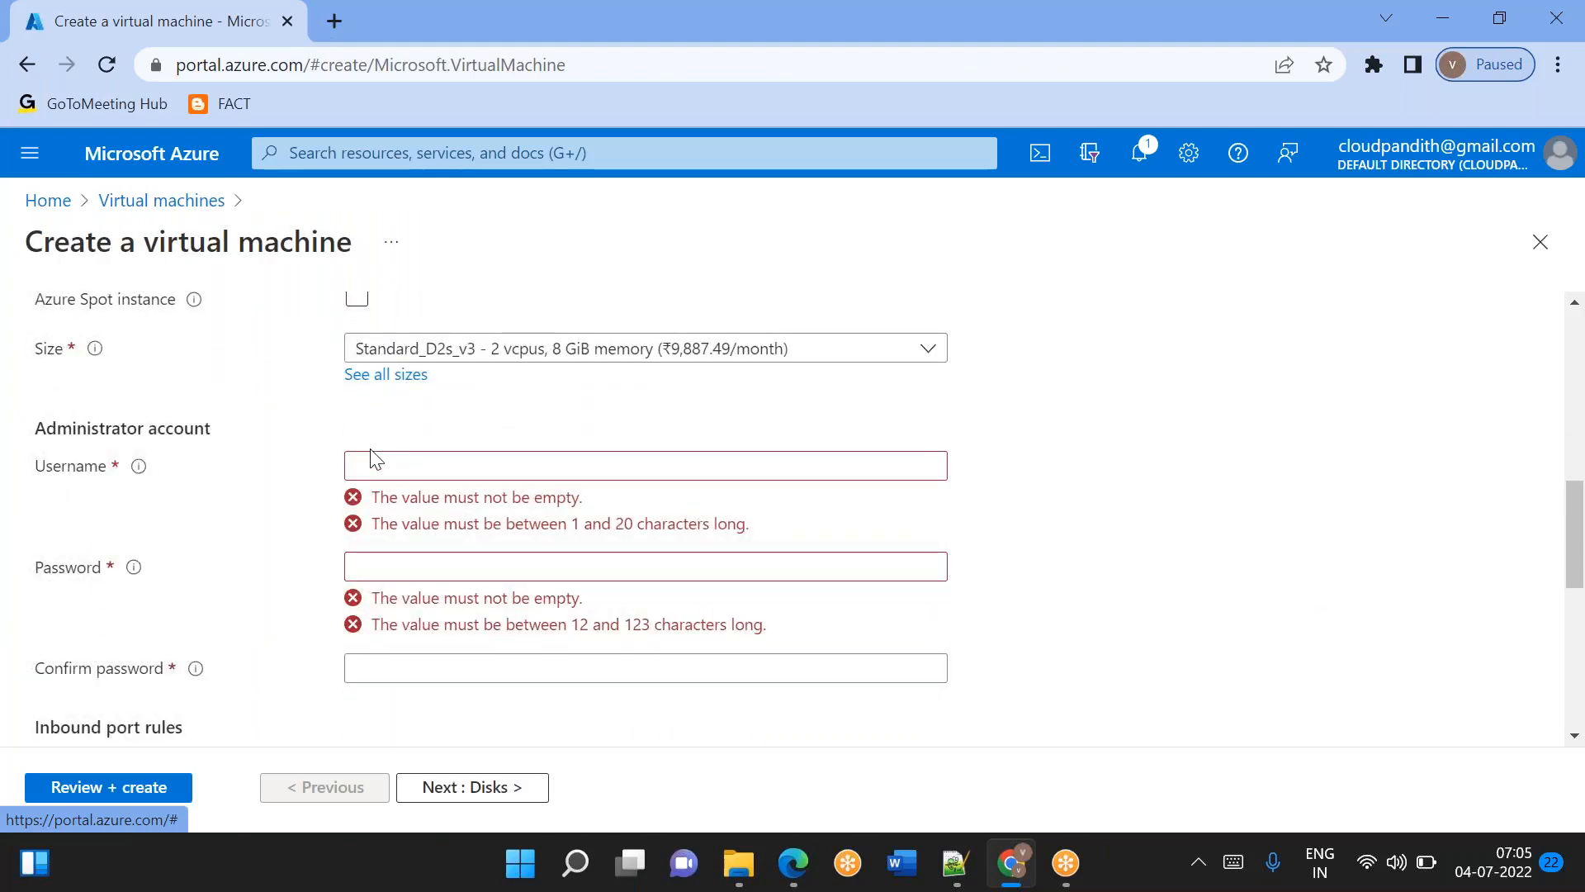
{"action": "left_click", "coordinate": [372, 462]}
{"action": "type", "text": "mallaiah"}
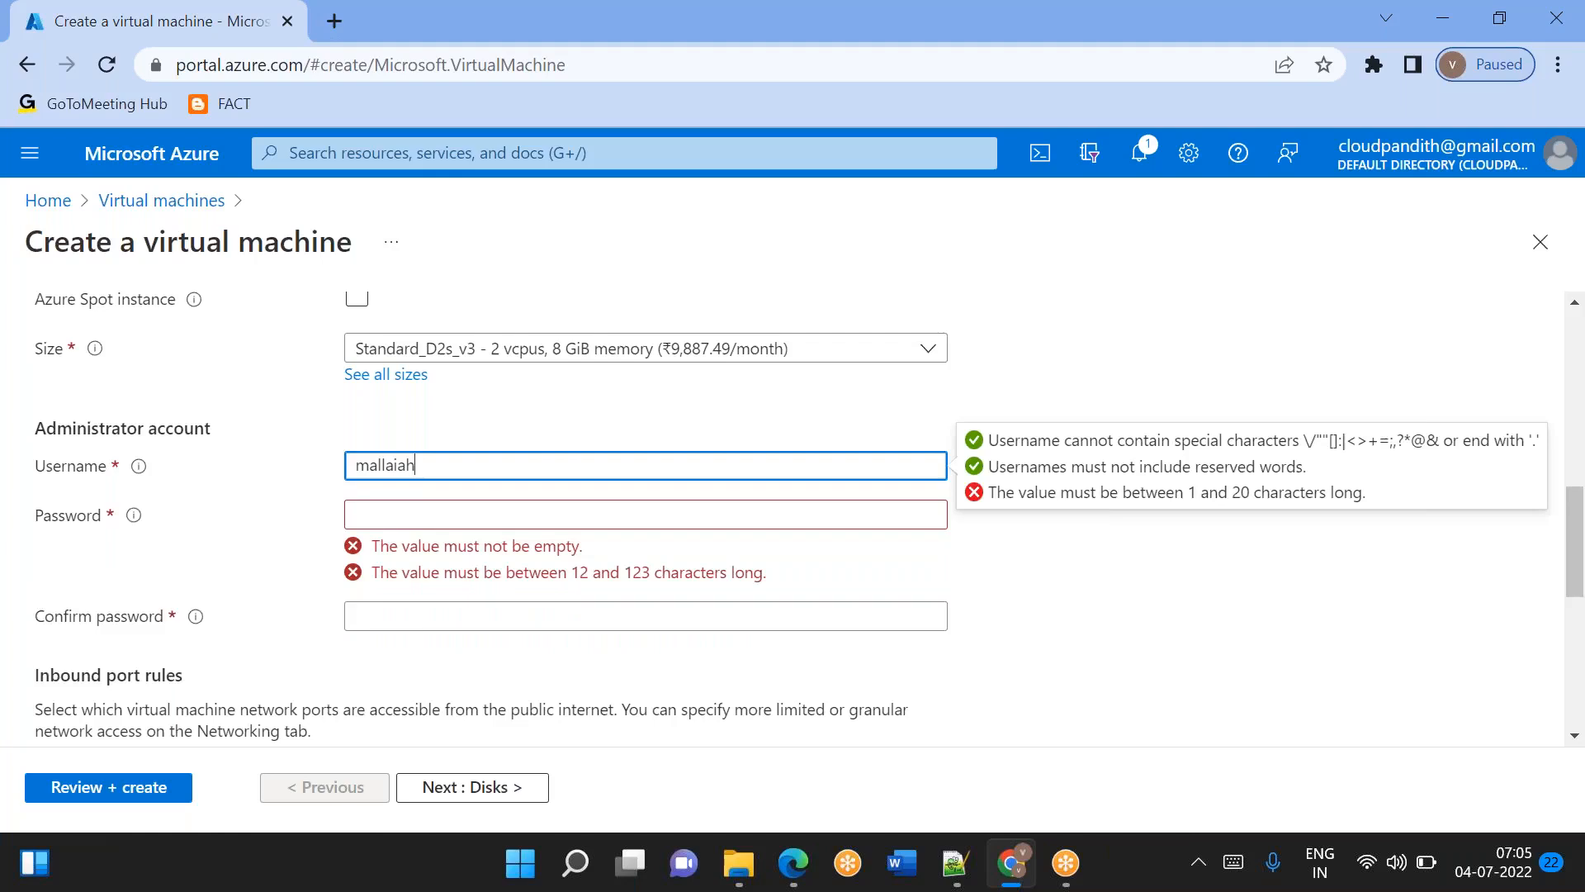
{"action": "key", "text": "Tab"}
{"action": "type", "text": "*********"}
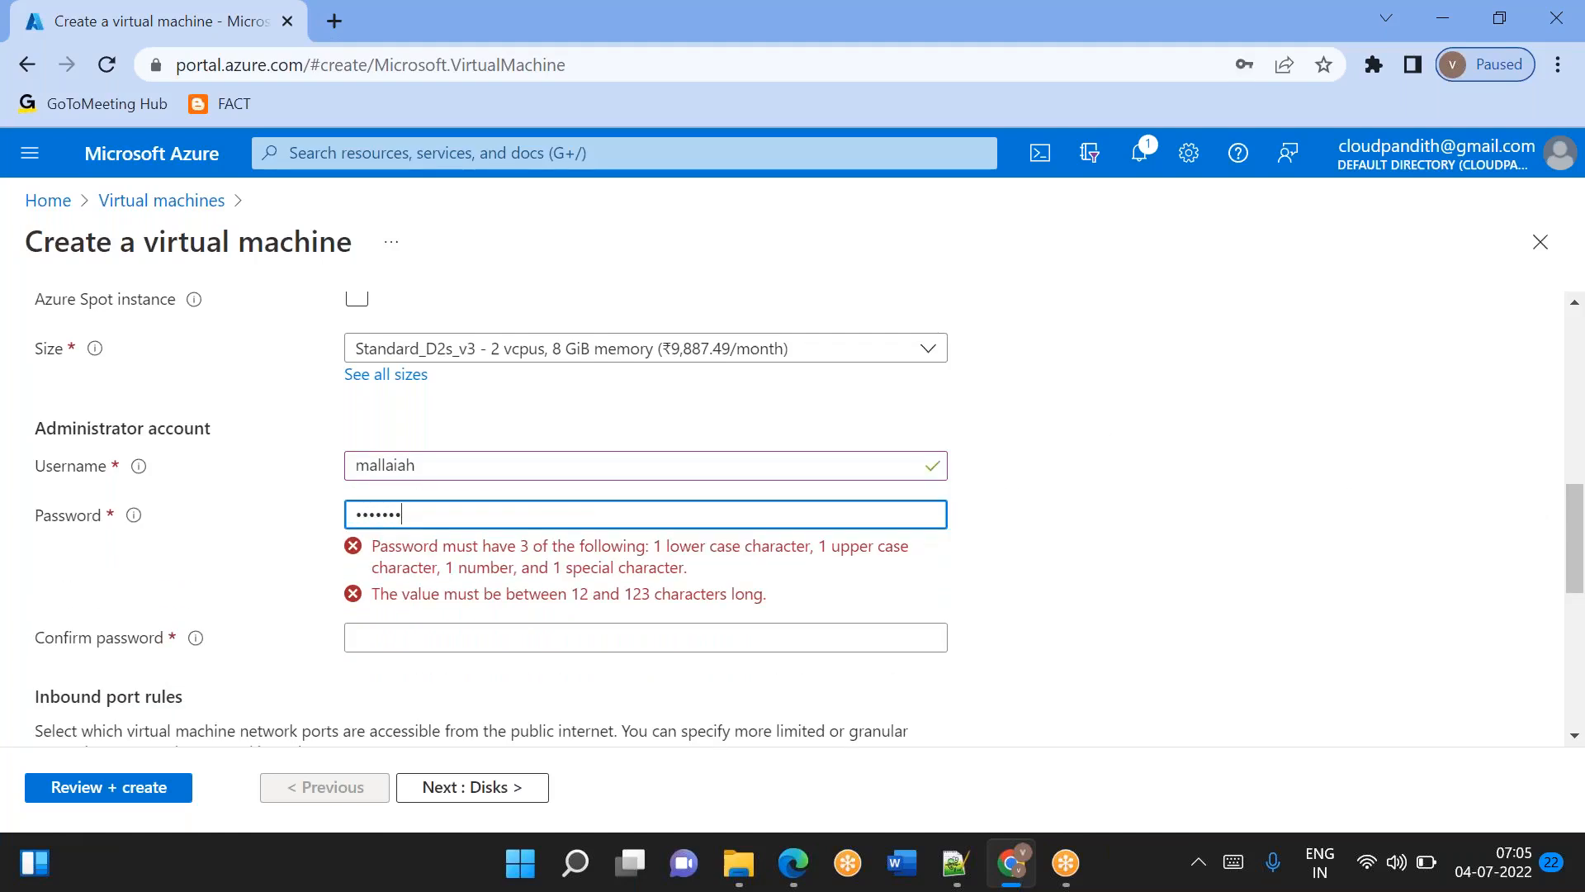
{"action": "key", "text": "Tab"}
{"action": "type", "text": "*********"}
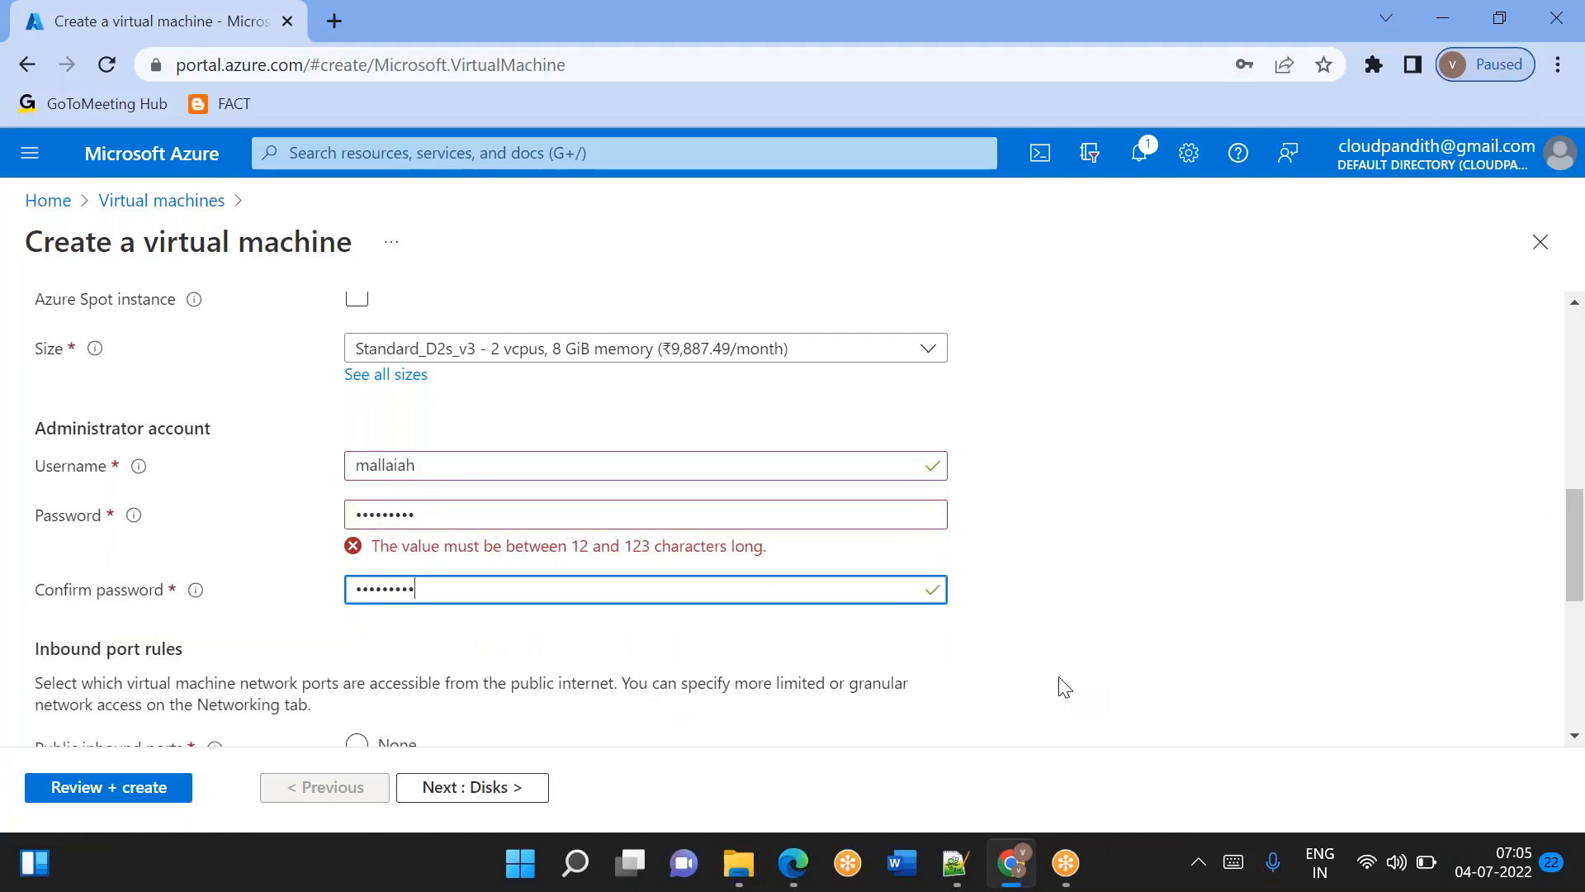
Lengthen the administrator password and its confirmation to 12 characters.
{"action": "left_click", "coordinate": [452, 516]}
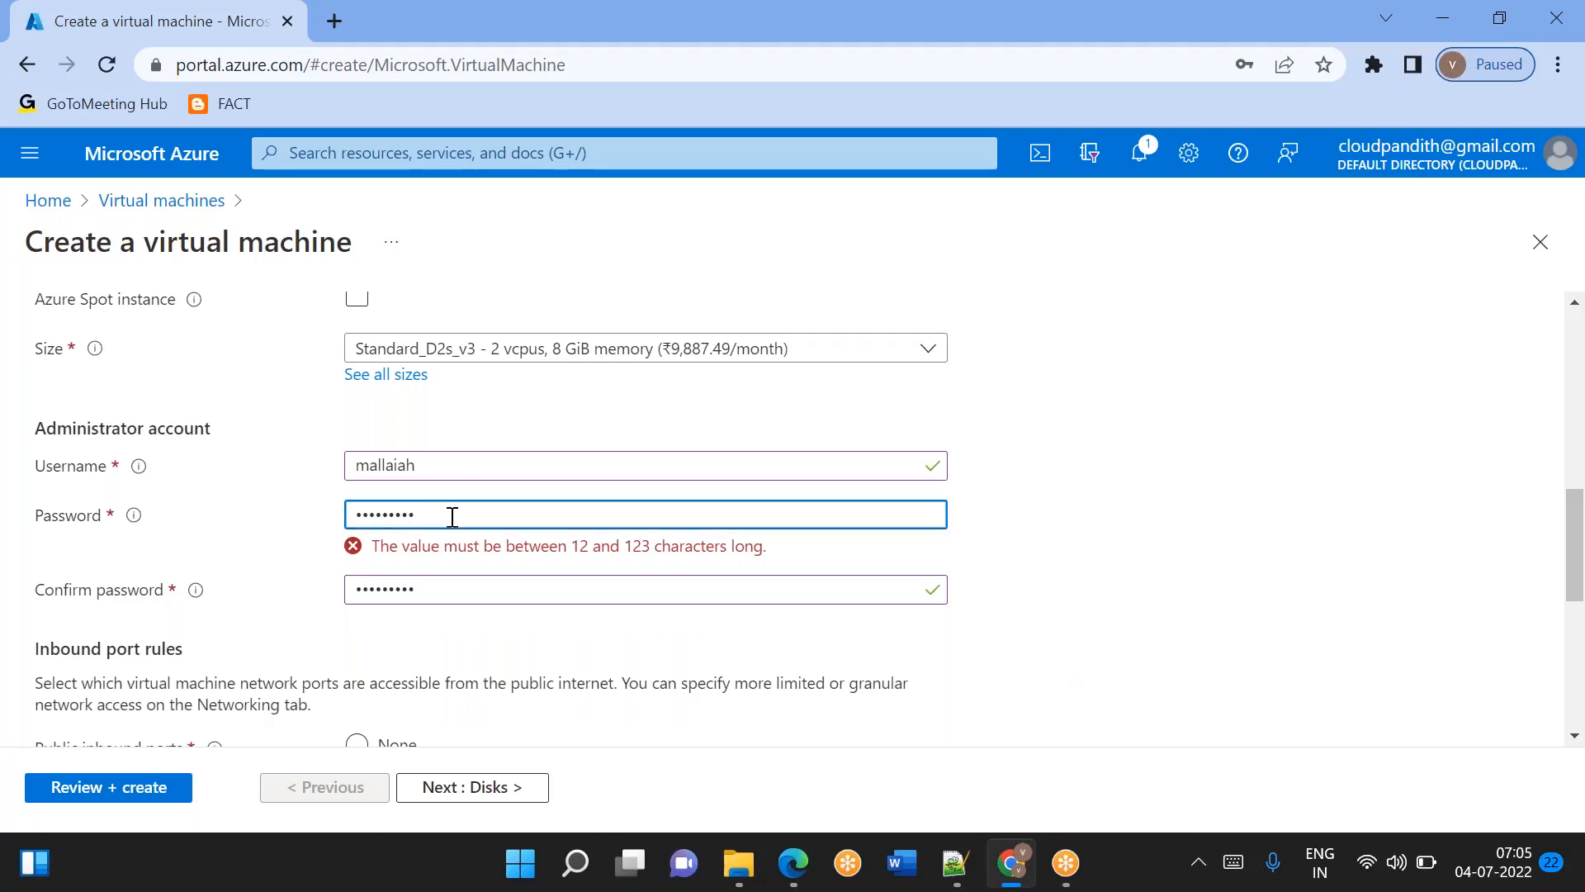
{"action": "type", "text": "***"}
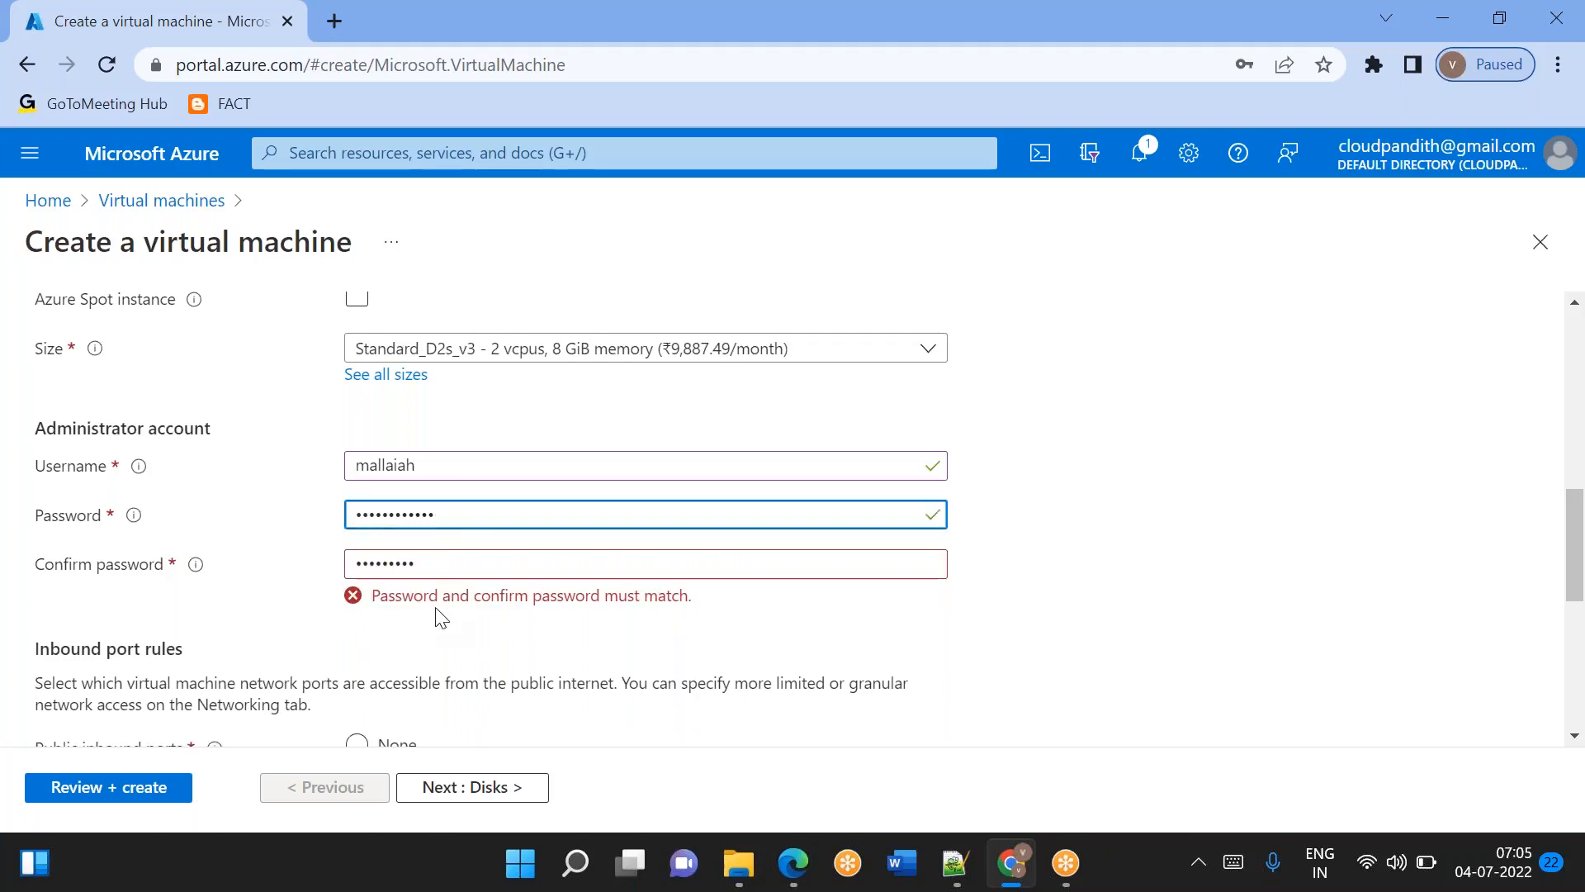
{"action": "left_click", "coordinate": [433, 568]}
{"action": "type", "text": "•"}
{"action": "left_click", "coordinate": [951, 678]}
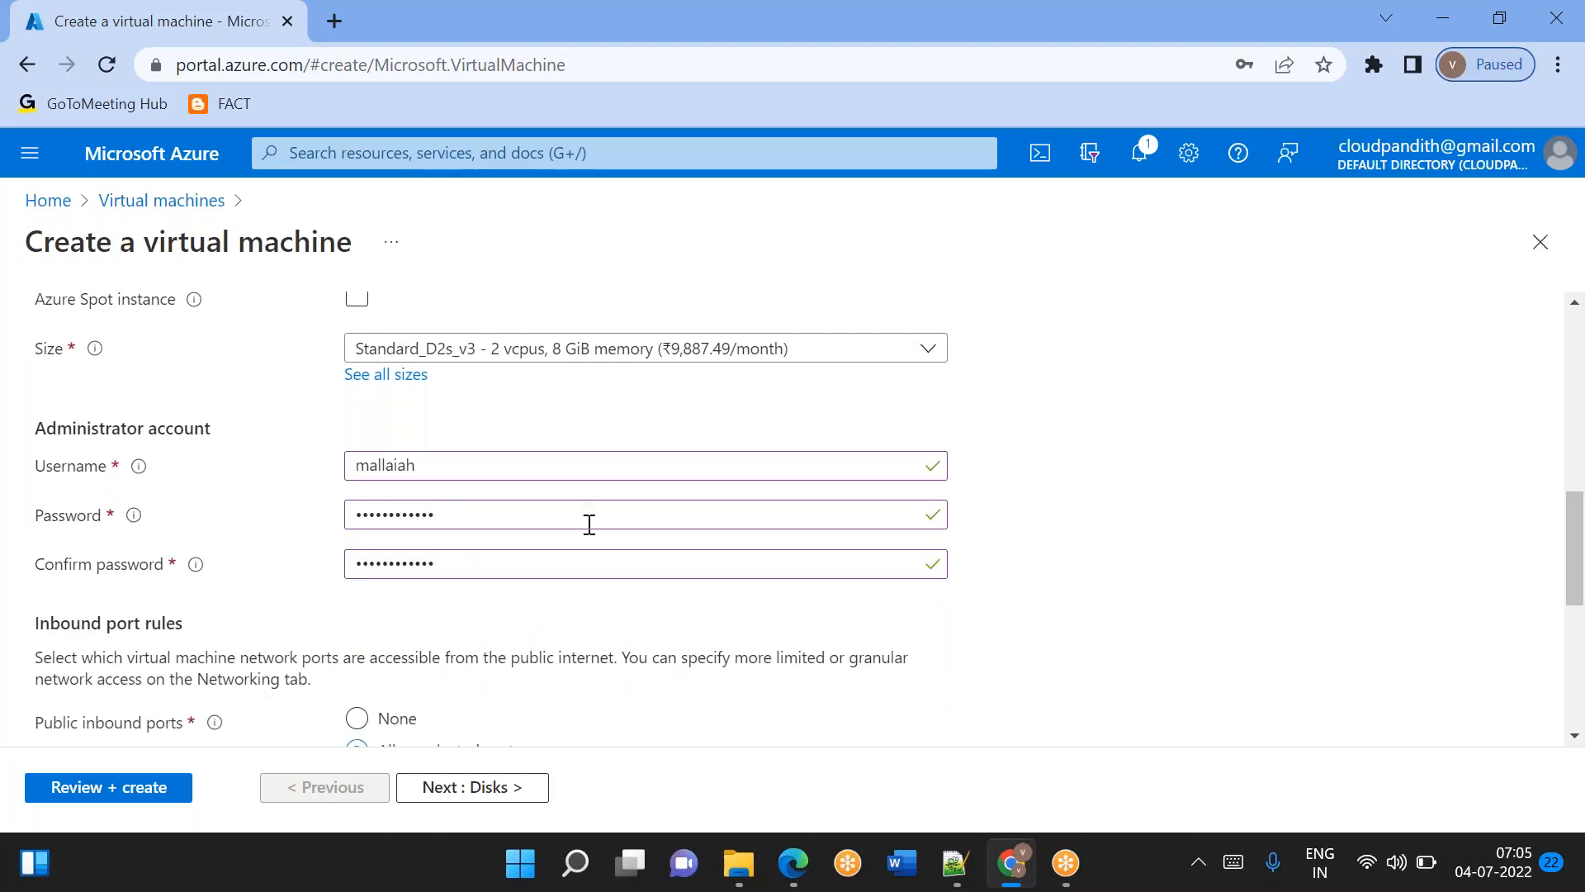
In the SQL Server settings, enable SQL Authentication and set the login name to cloudpandith.
{"action": "scroll", "coordinate": [589, 525], "scroll_direction": "up", "scroll_amount": 10}
{"action": "left_click", "coordinate": [650, 345]}
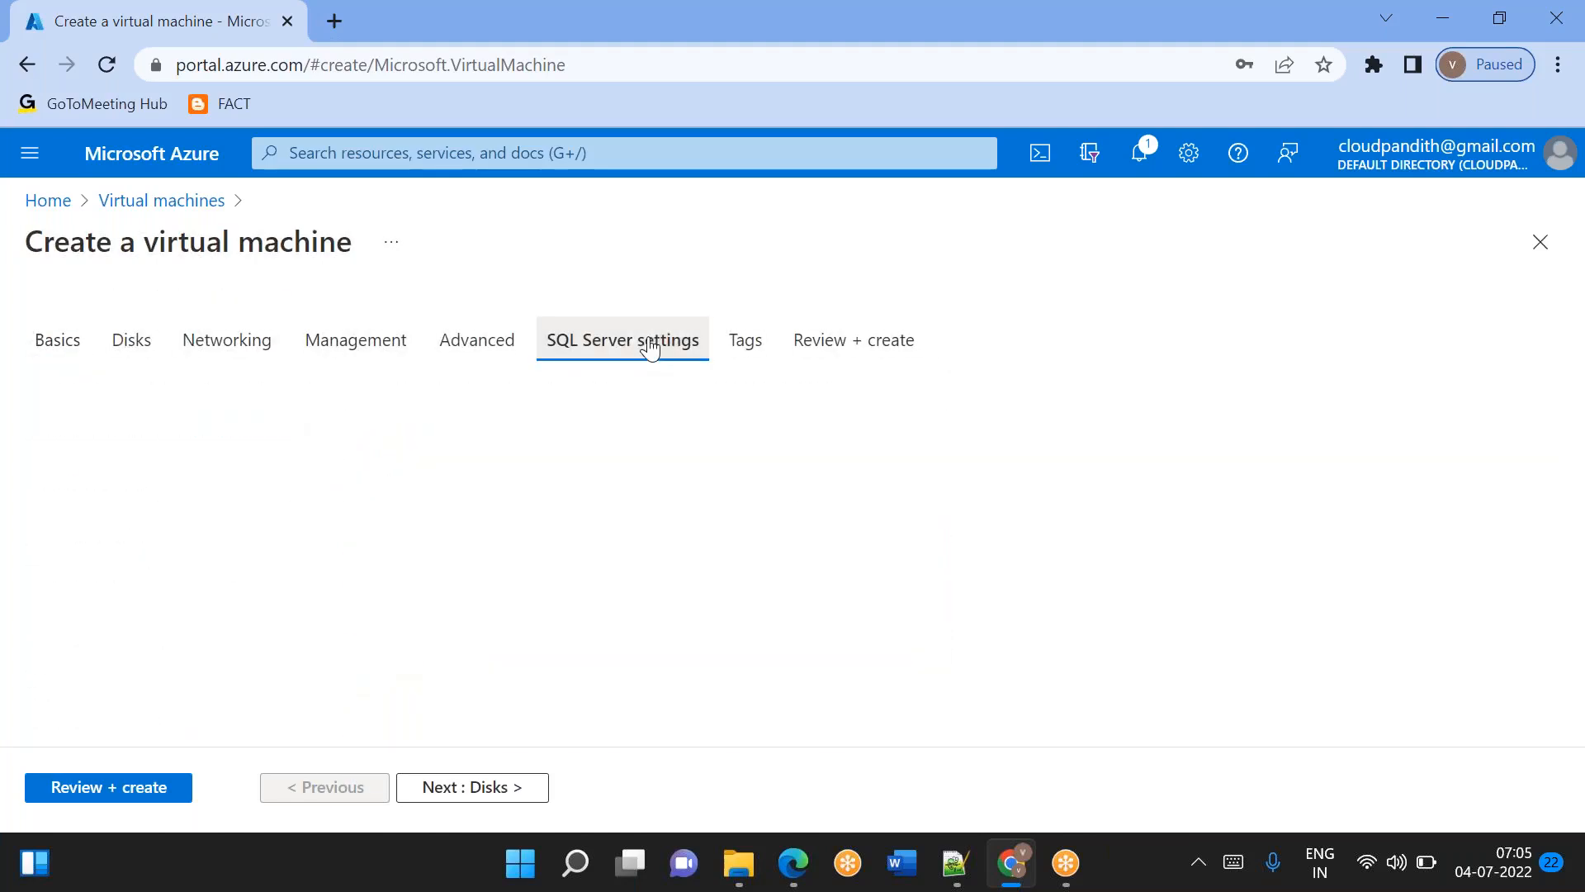
{"action": "scroll", "coordinate": [373, 398], "scroll_direction": "down", "scroll_amount": 2}
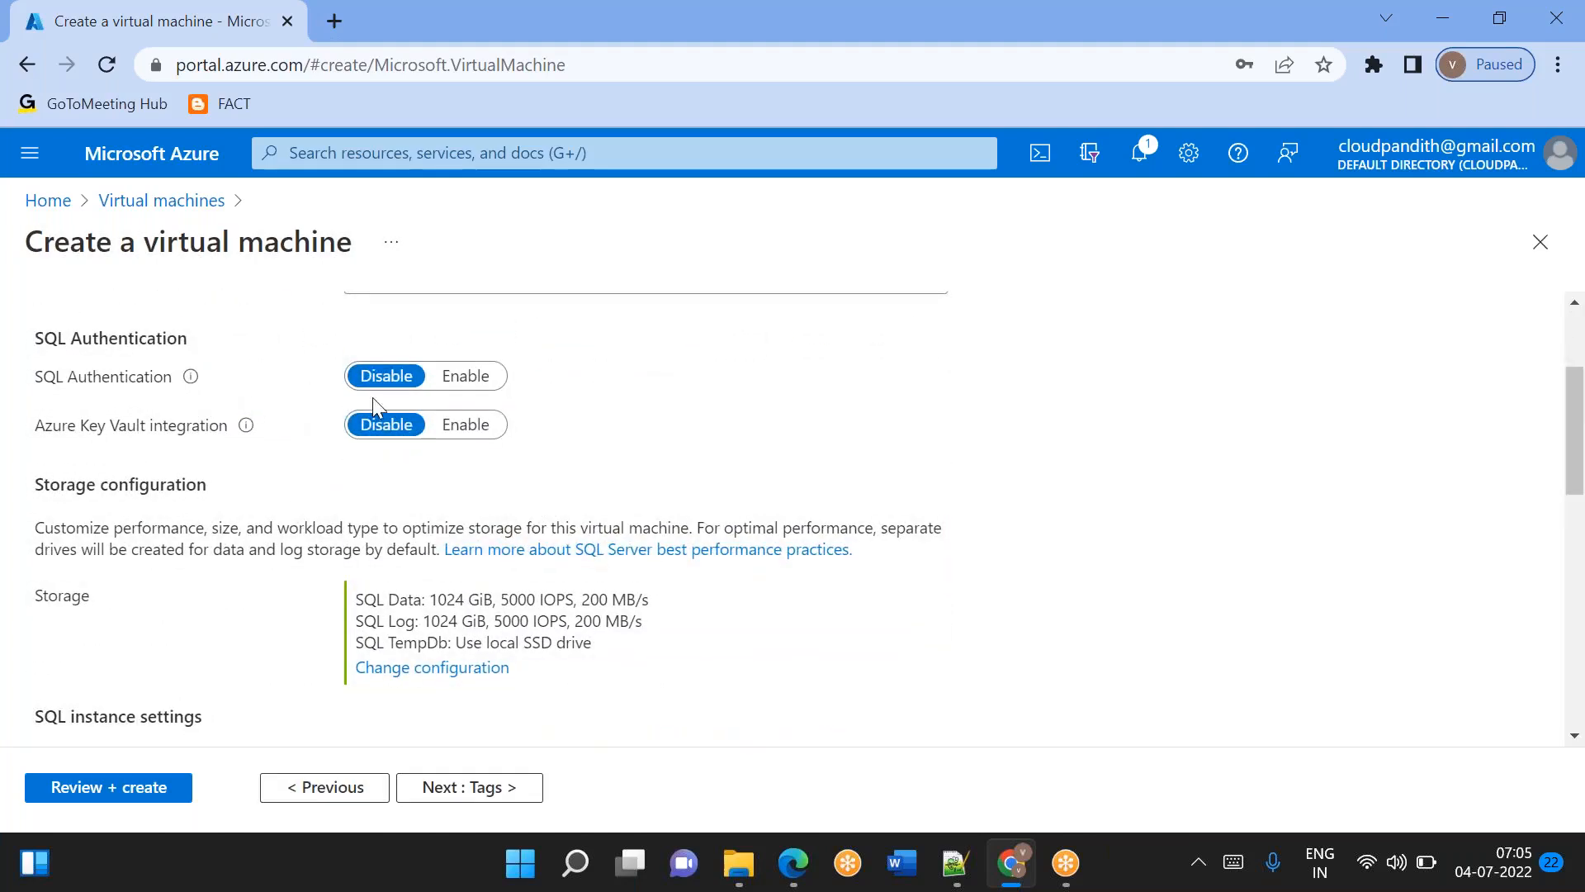
{"action": "left_click", "coordinate": [471, 377]}
{"action": "left_click", "coordinate": [424, 426]}
{"action": "key", "text": "ctrl+a"}
{"action": "key", "text": "BackSpace"}
{"action": "type", "text": "clo"}
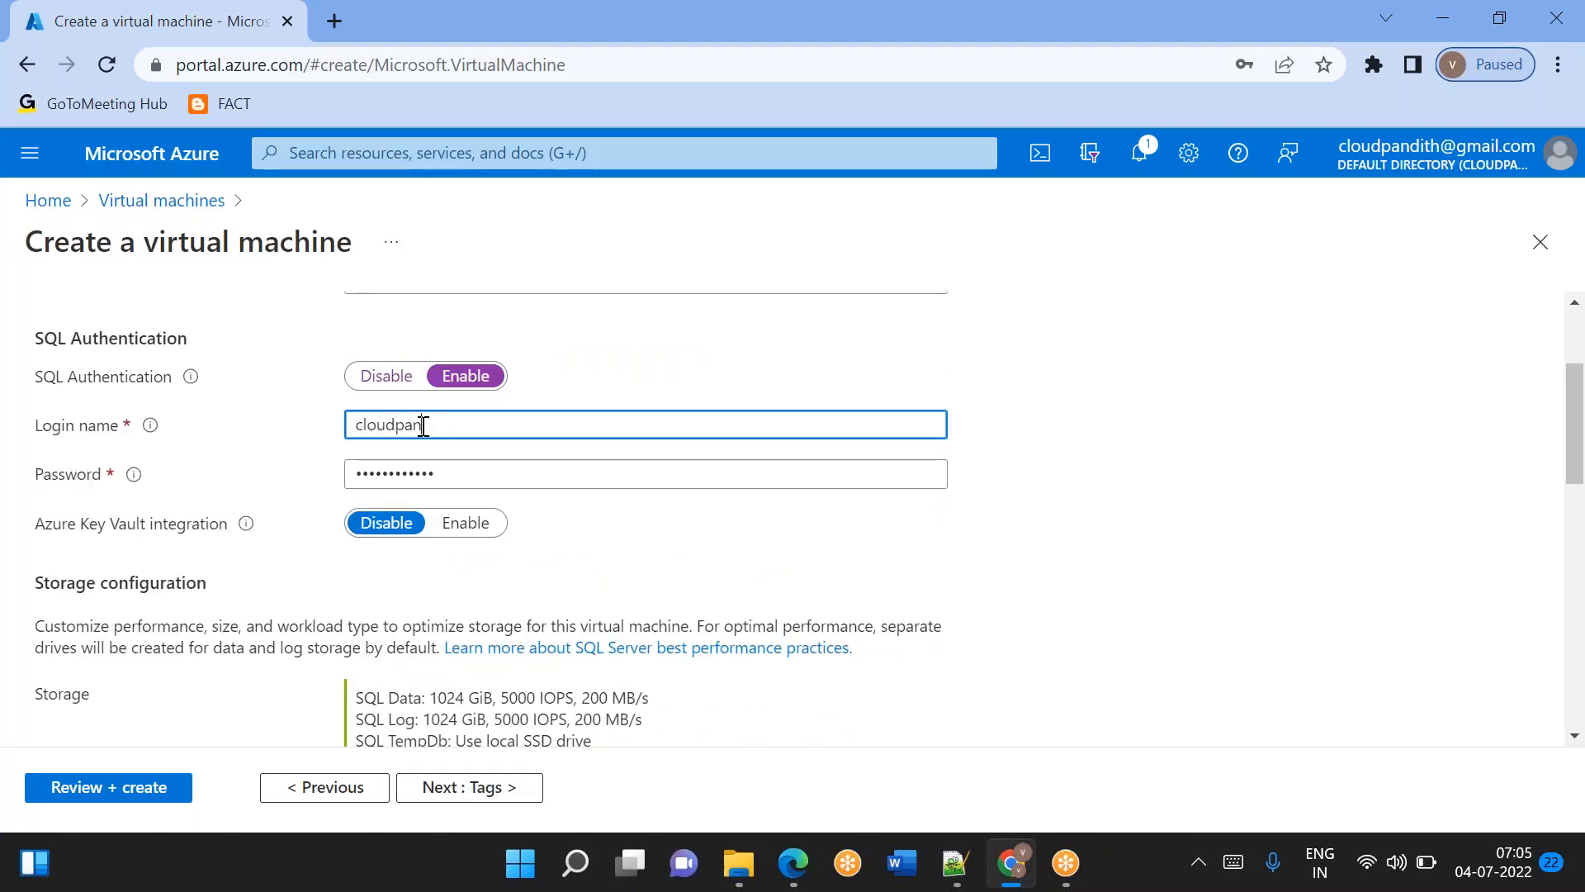
{"action": "type", "text": "udpandith"}
{"action": "scroll", "coordinate": [228, 393], "scroll_direction": "up", "scroll_amount": 1}
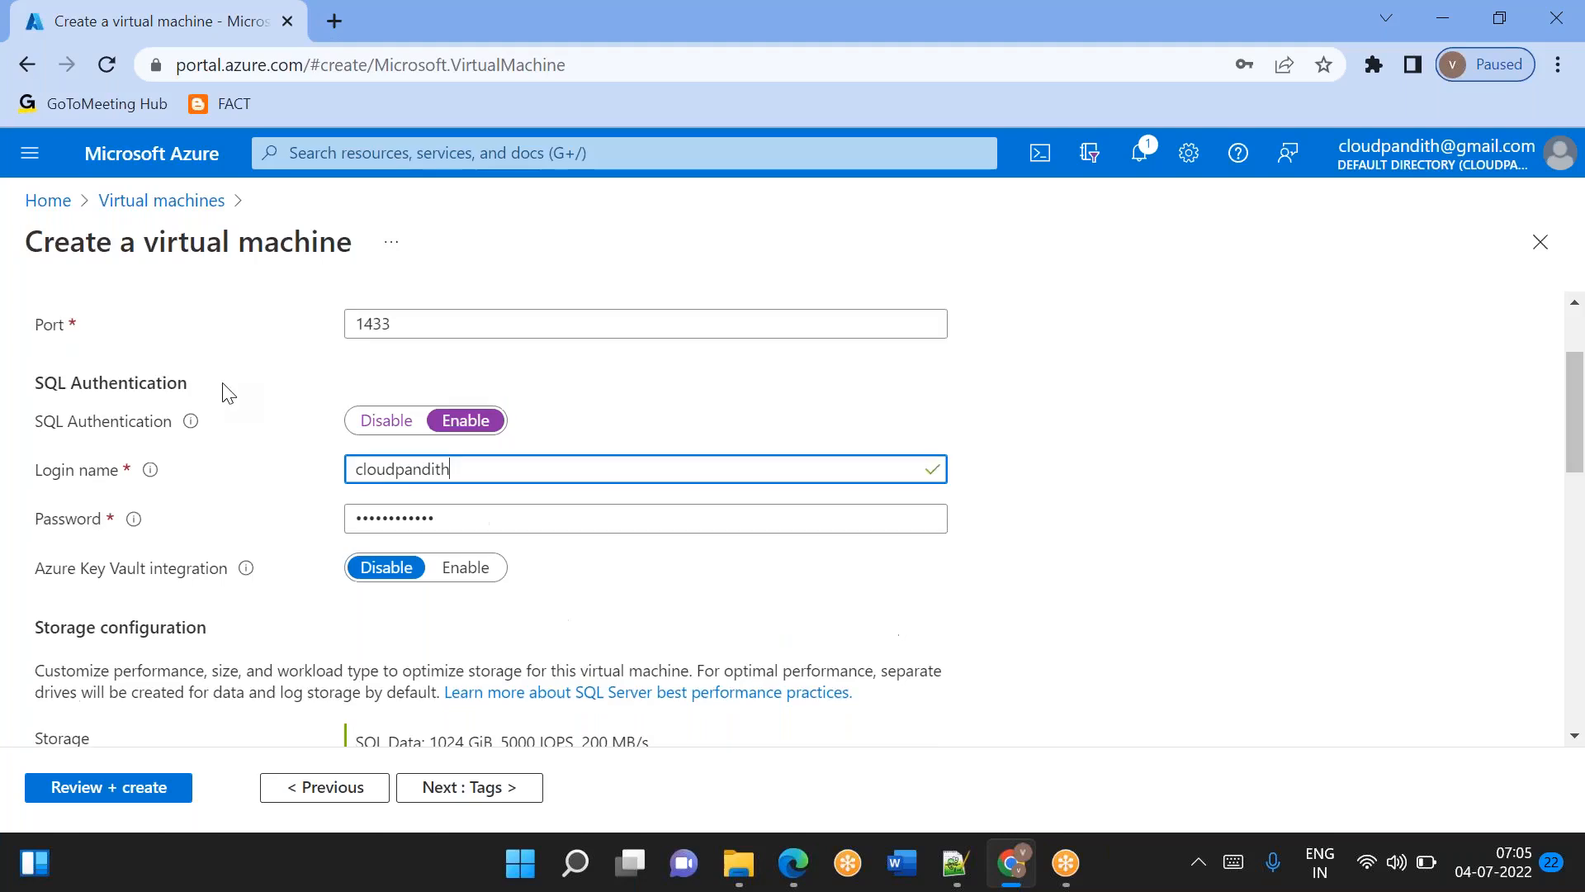
{"action": "scroll", "coordinate": [478, 594], "scroll_direction": "up", "scroll_amount": 1}
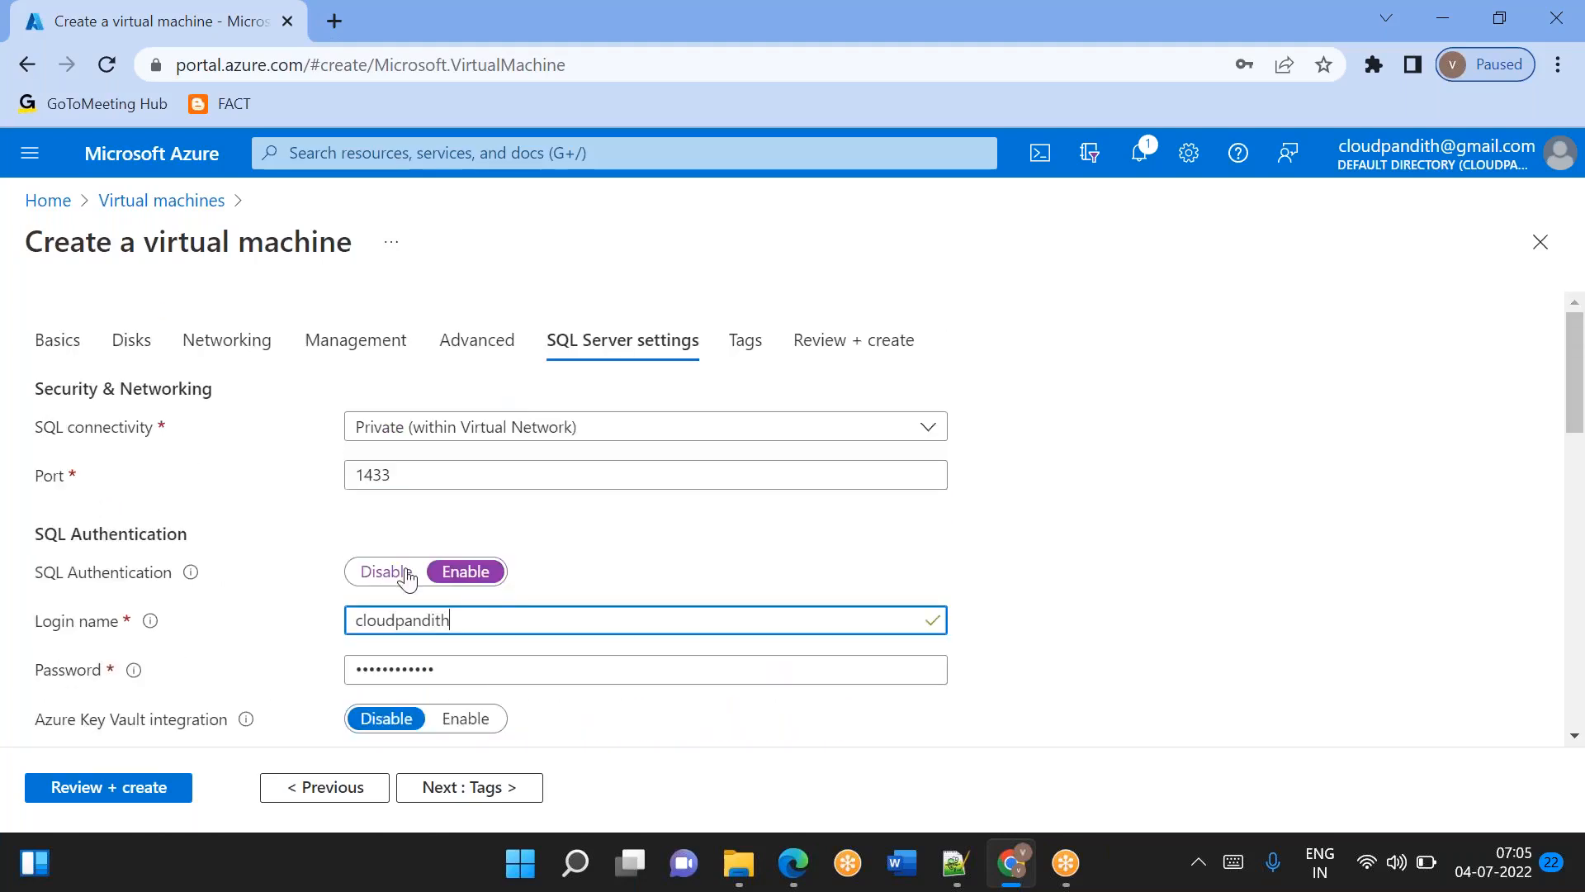
{"action": "double_click", "coordinate": [390, 622]}
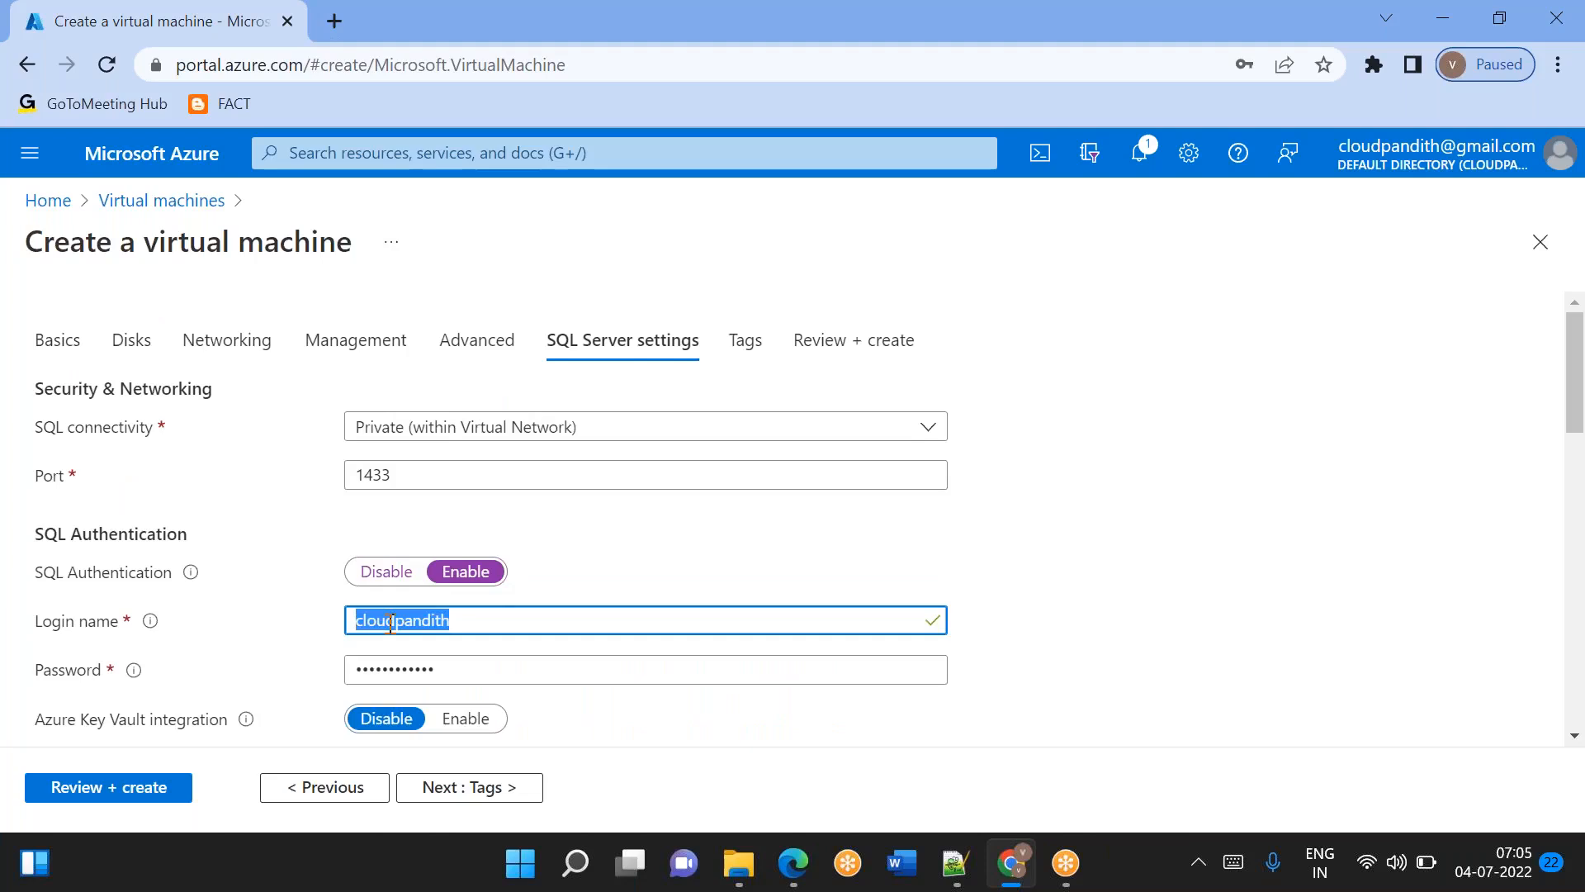
Validate the virtual machine configuration, and return to the virtual machines list through the portal home without creating it.
{"action": "left_click", "coordinate": [151, 790]}
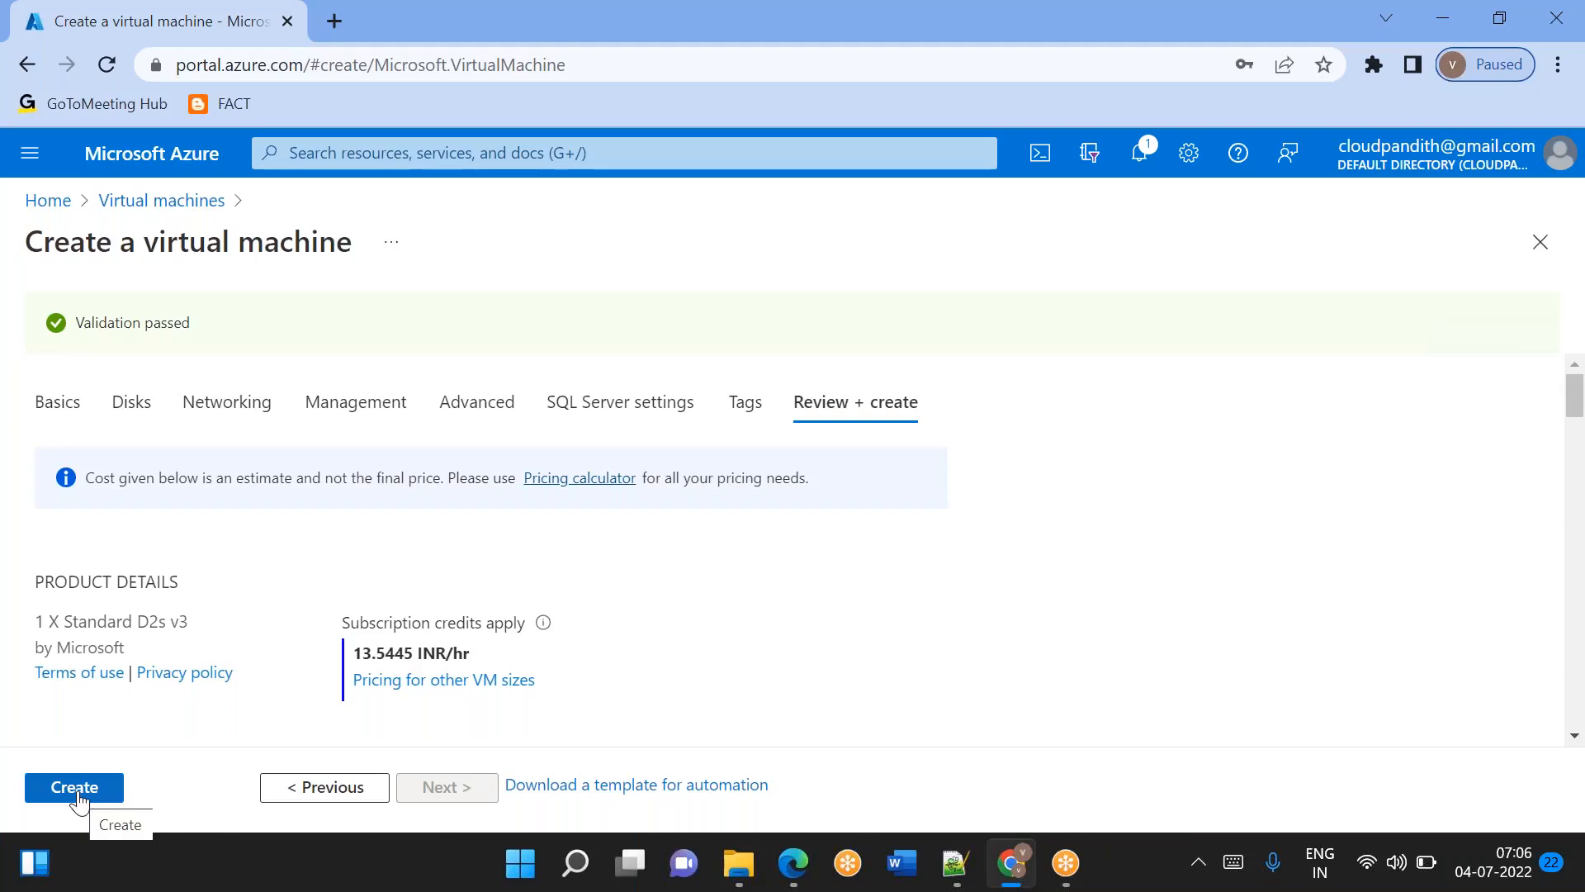
{"action": "left_click", "coordinate": [63, 207]}
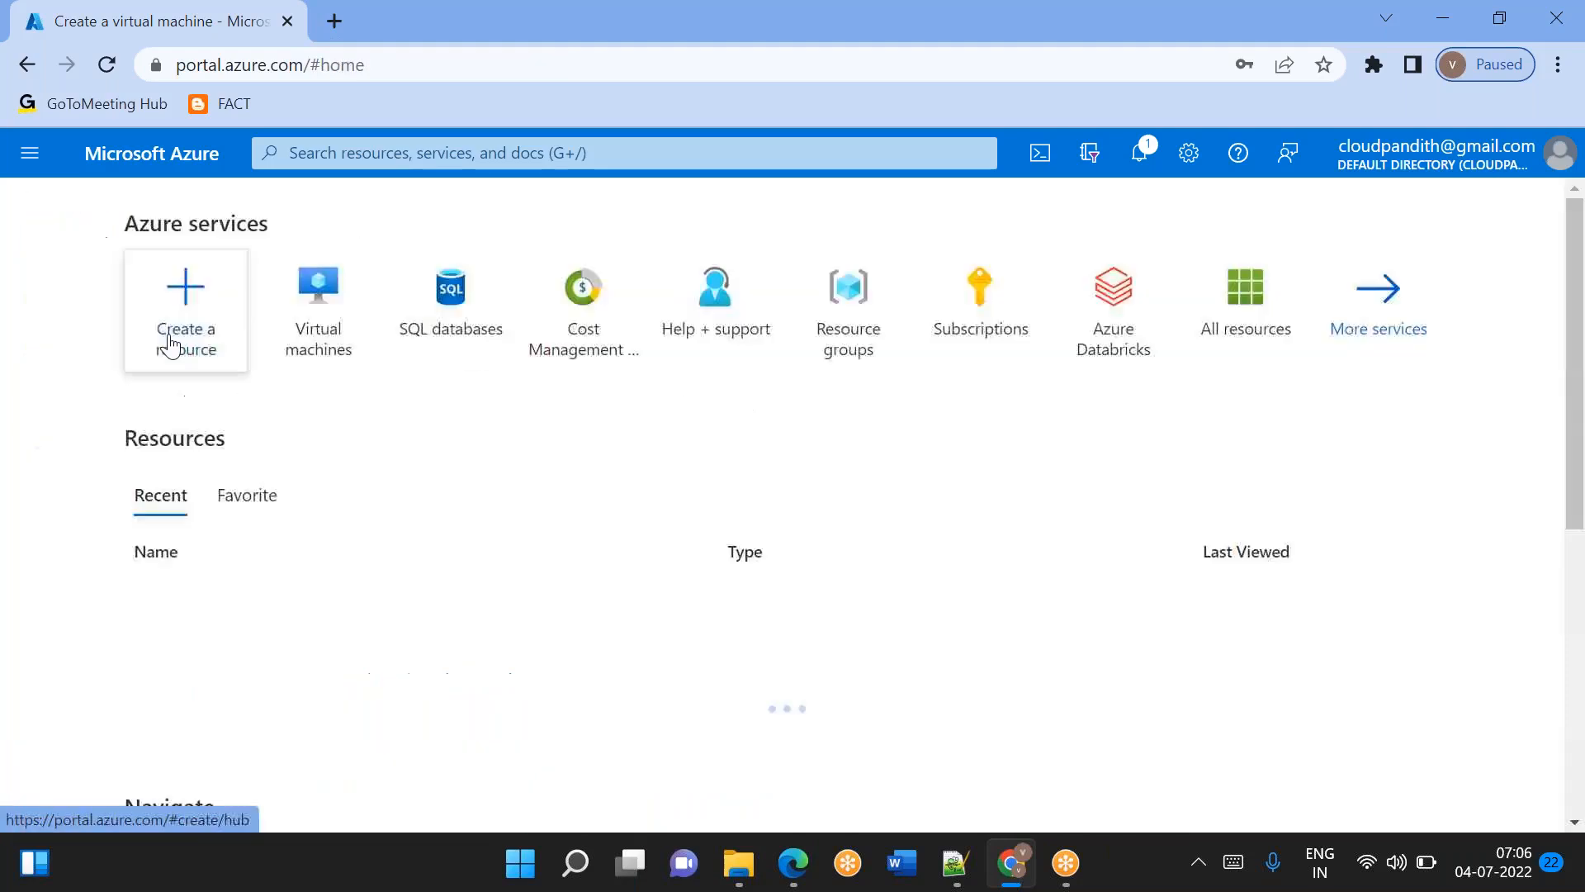
{"action": "left_click", "coordinate": [328, 319]}
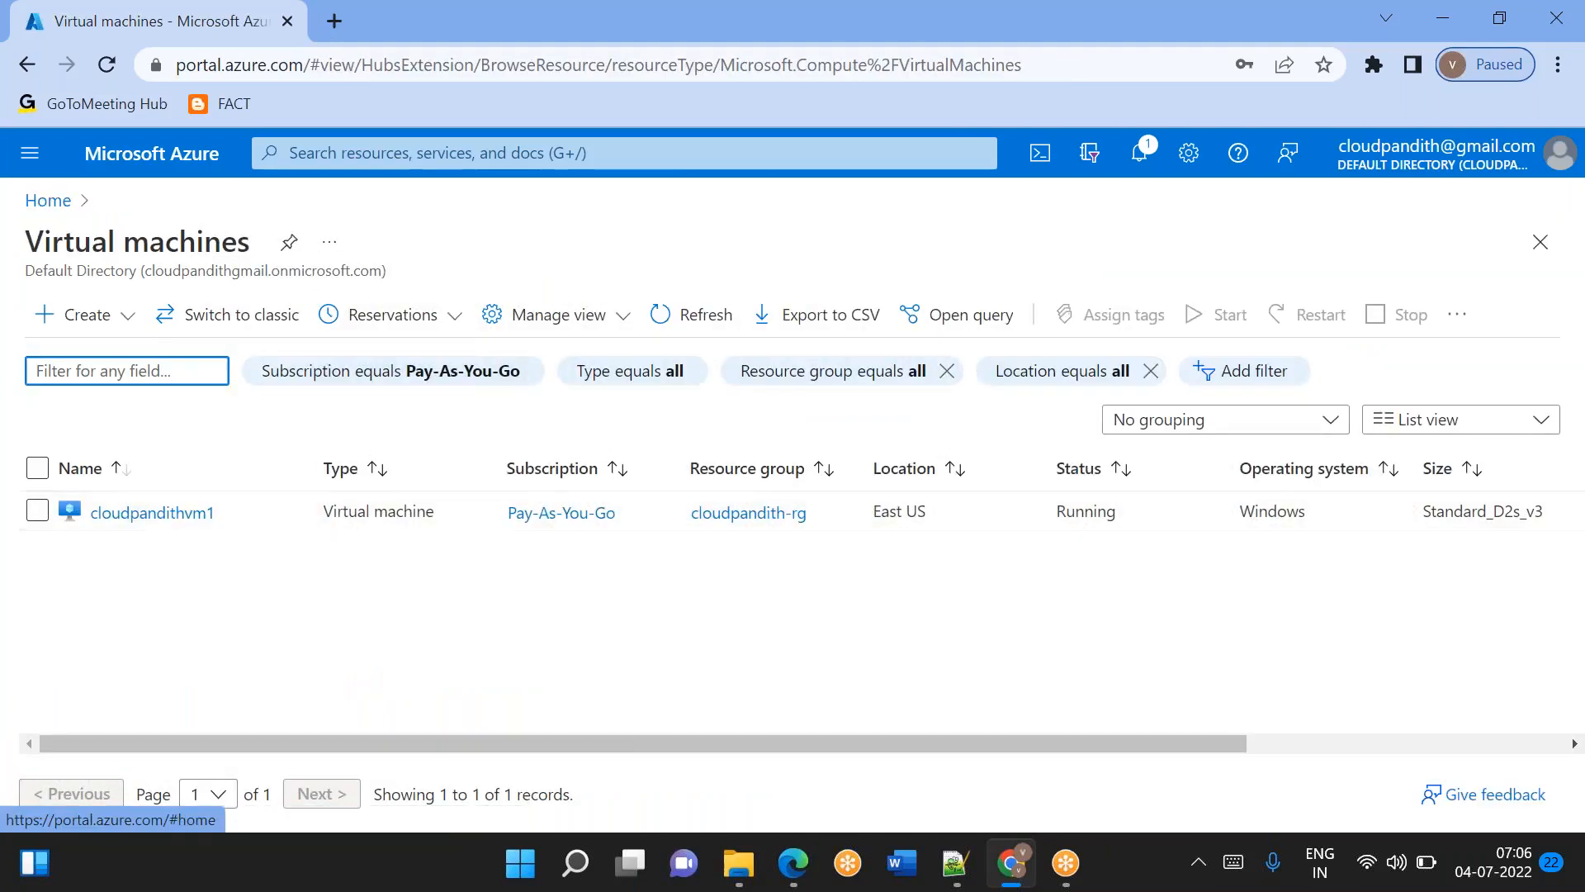
Open the Azure portal in a new browser tab and search for "storage acc" to open the Storage accounts service.
{"action": "left_click", "coordinate": [329, 2]}
{"action": "type", "text": "po"}
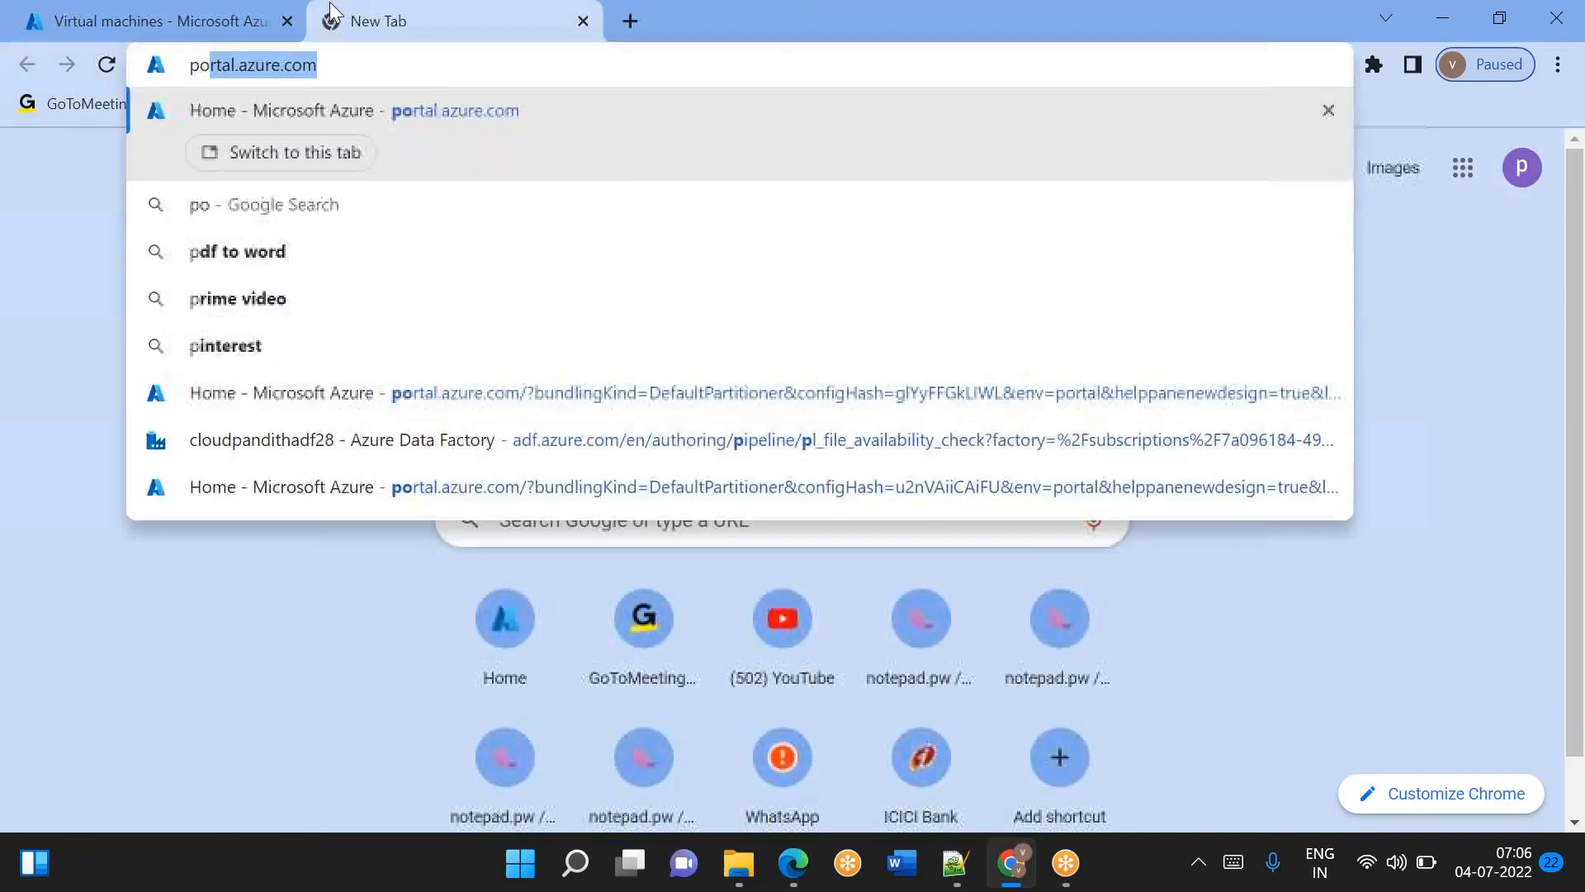
{"action": "key", "text": "Return"}
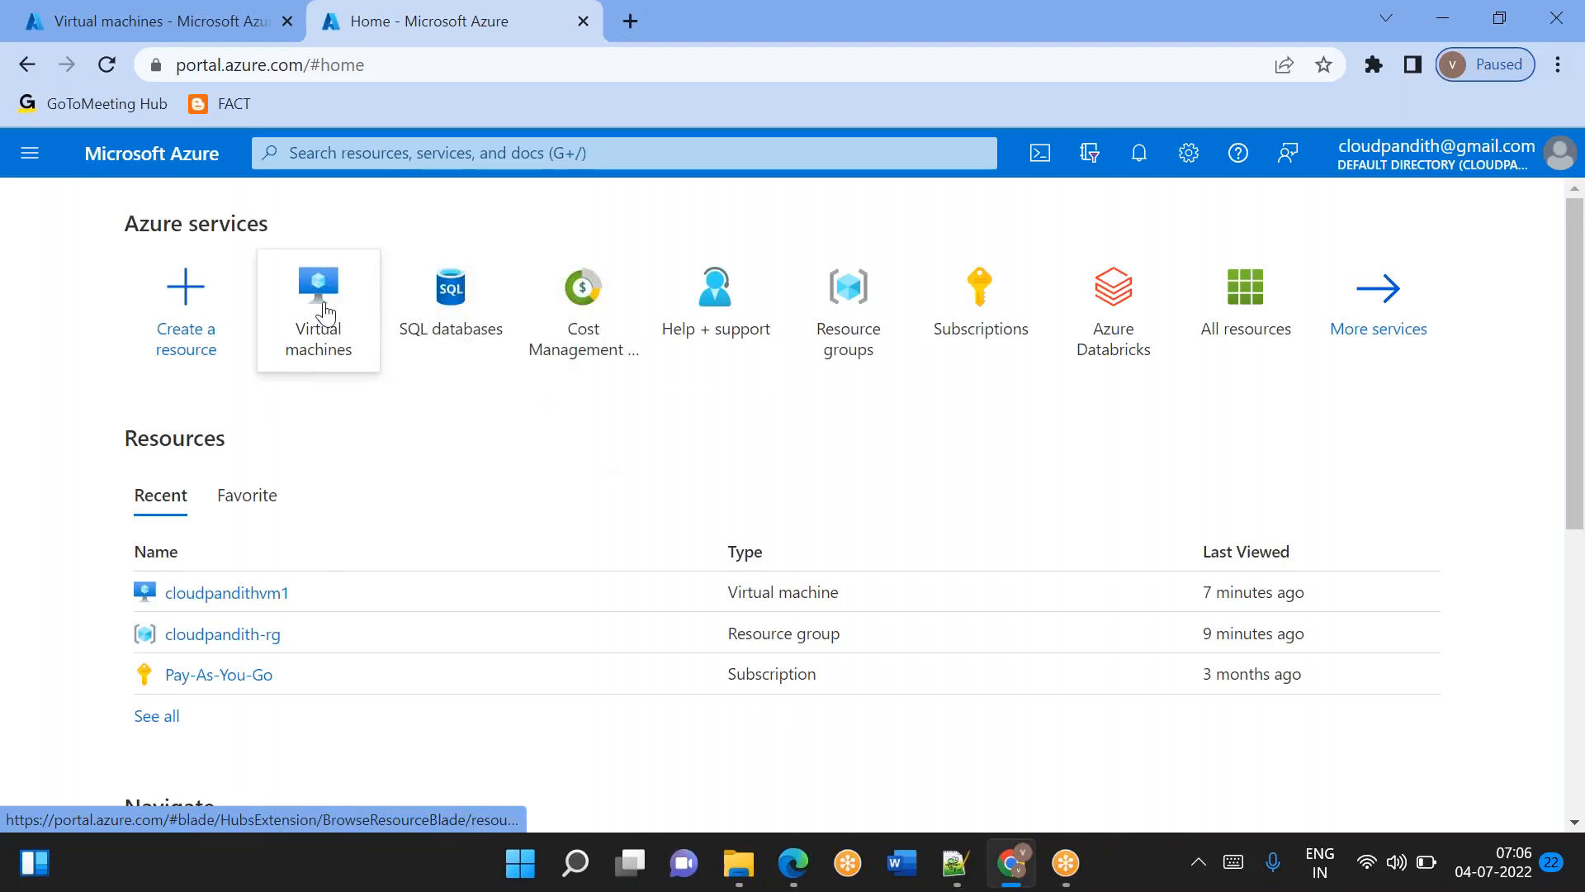
{"action": "left_click", "coordinate": [594, 155]}
{"action": "type", "text": "st"}
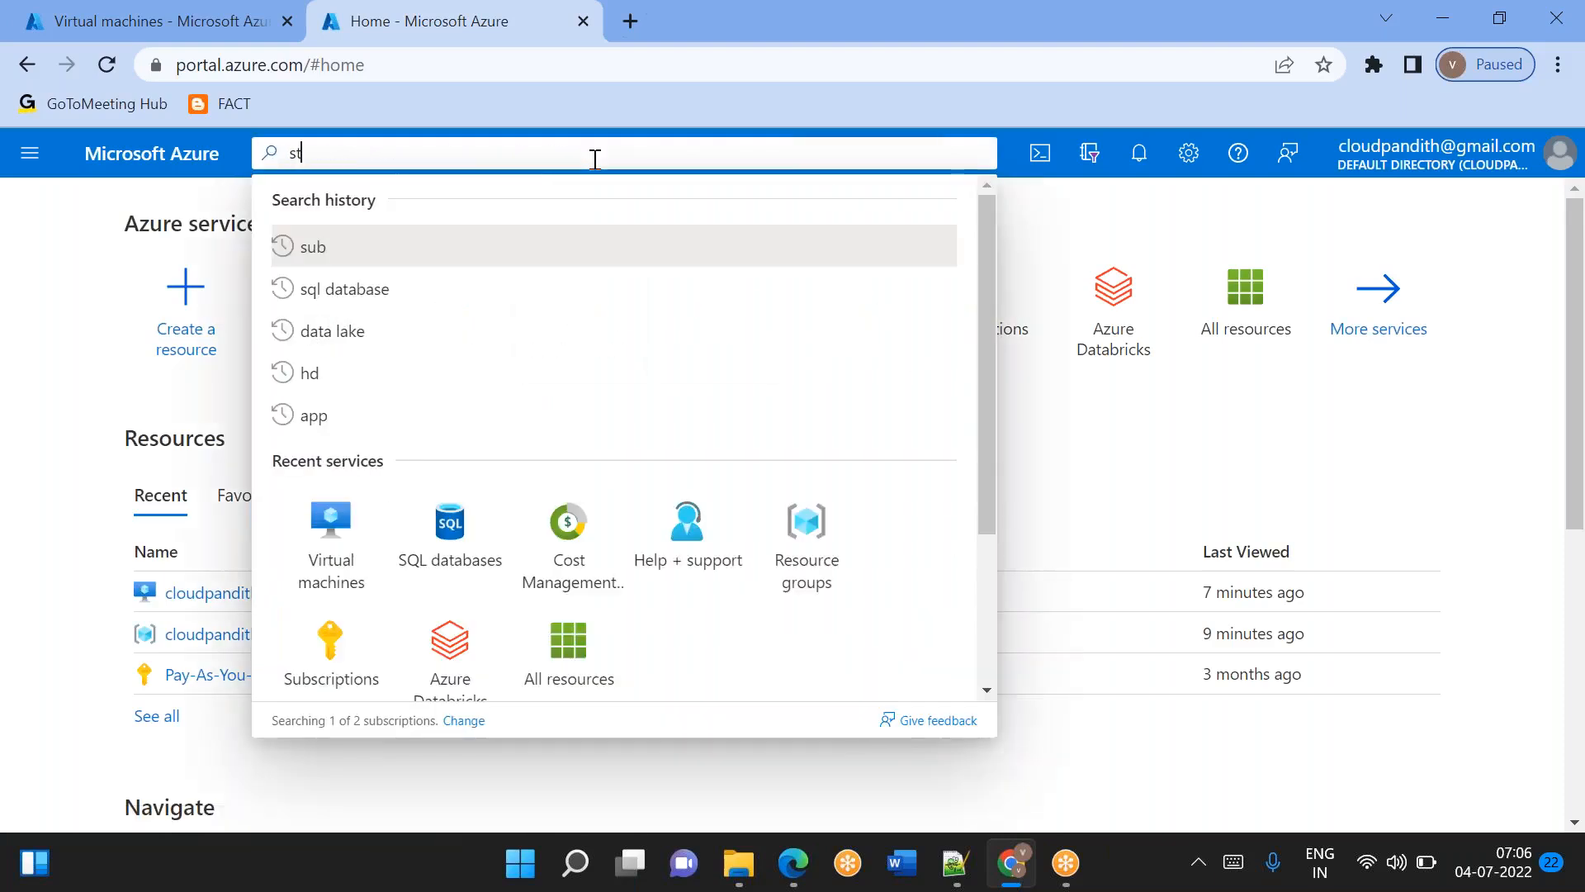
{"action": "type", "text": "orage acc"}
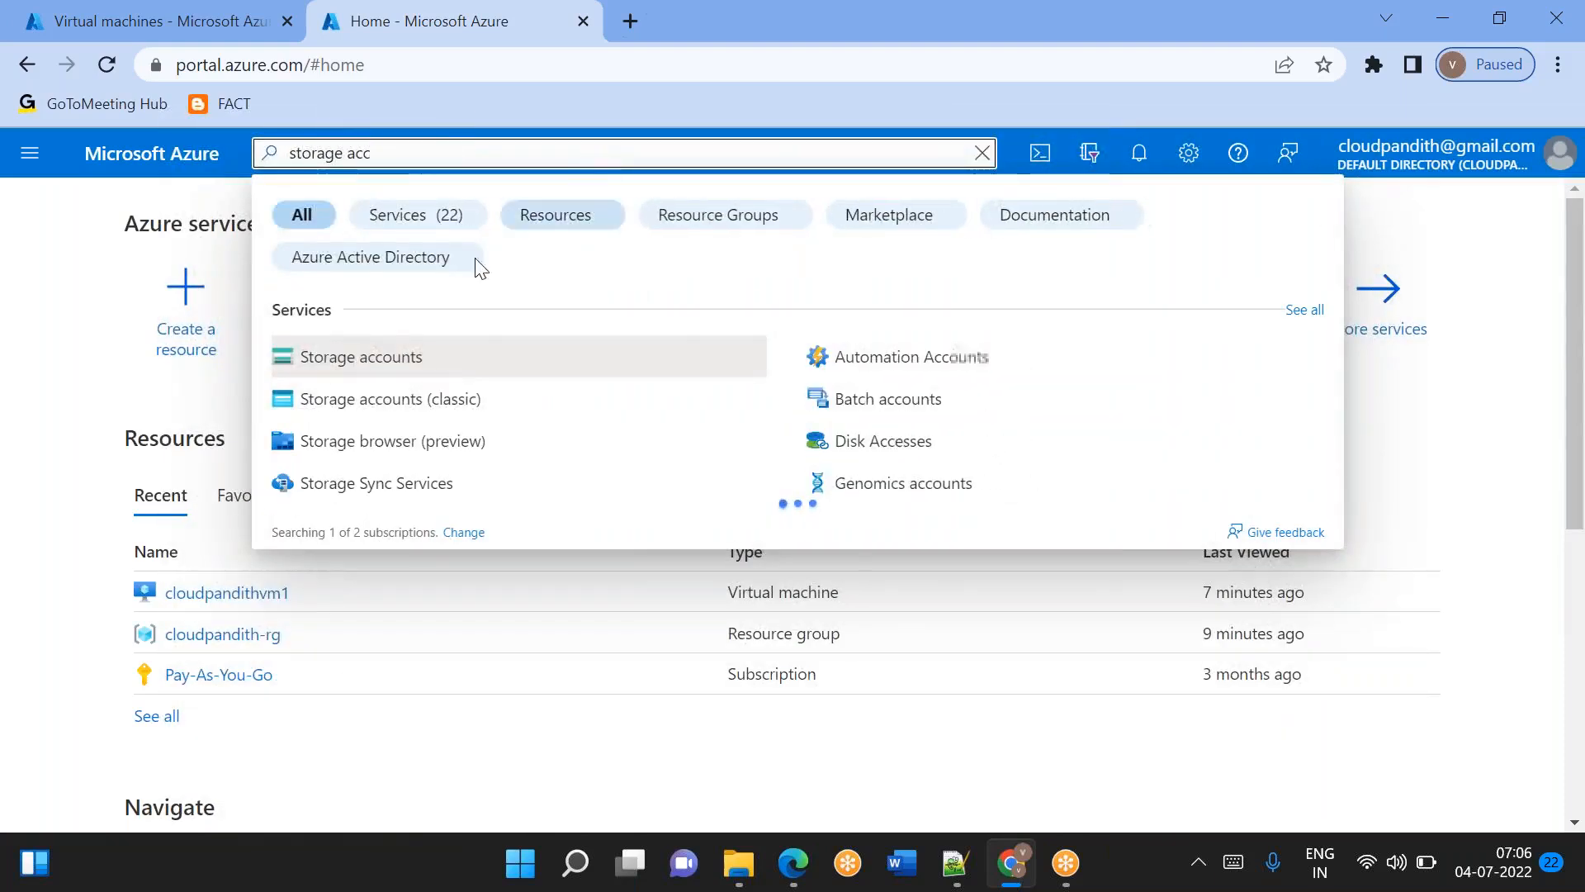
{"action": "key", "text": "Return"}
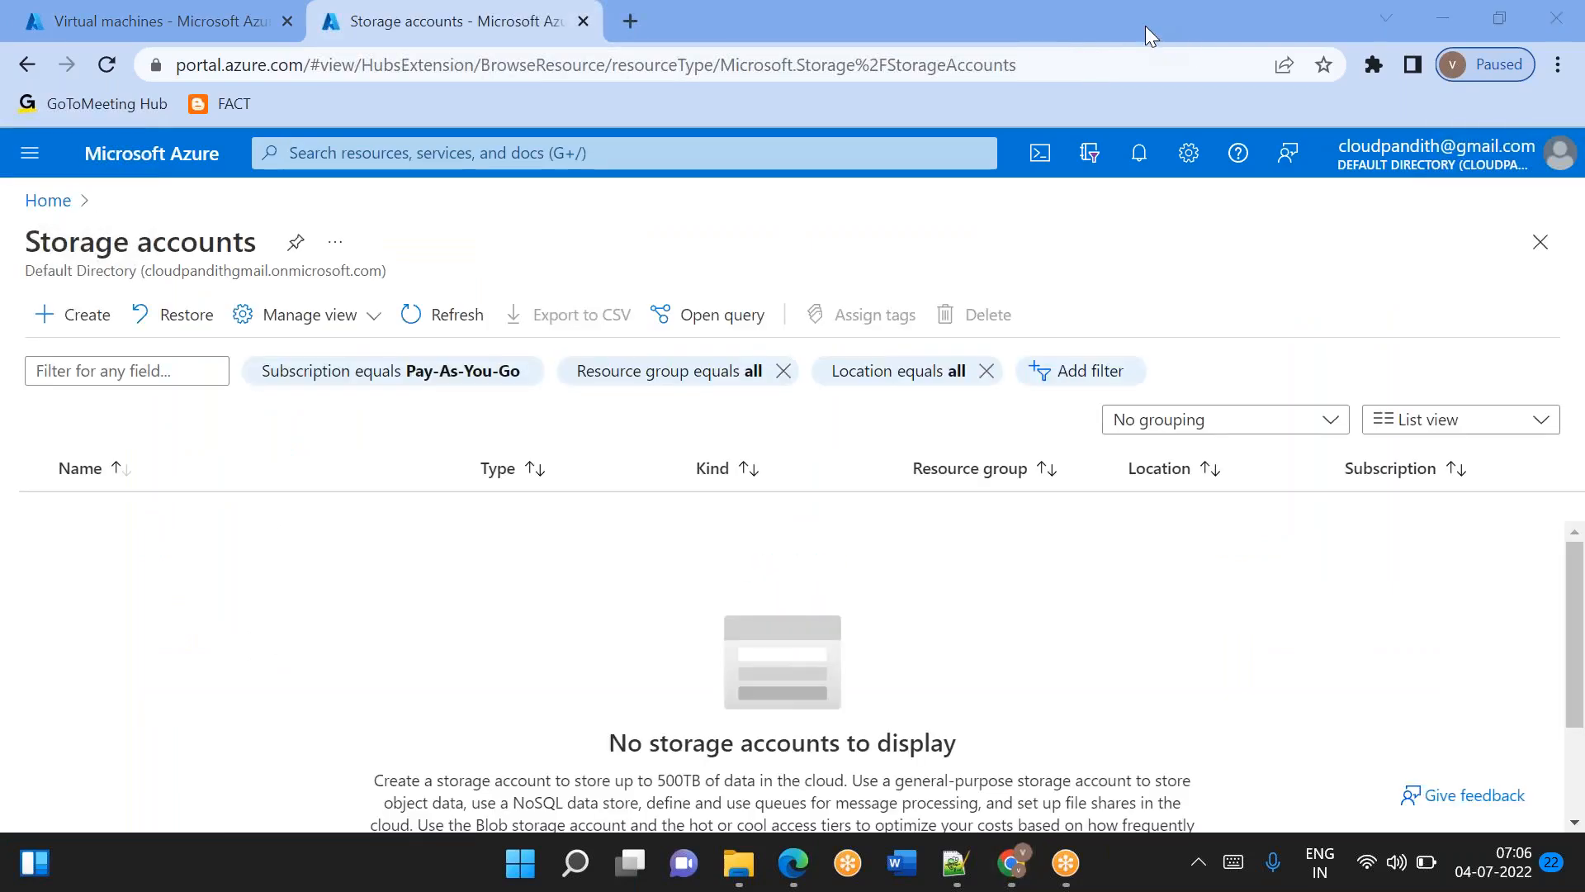
Start creating a storage account and assign it to cloudpandith-rg, the resource group of the existing virtual machine.
{"action": "left_click", "coordinate": [71, 341]}
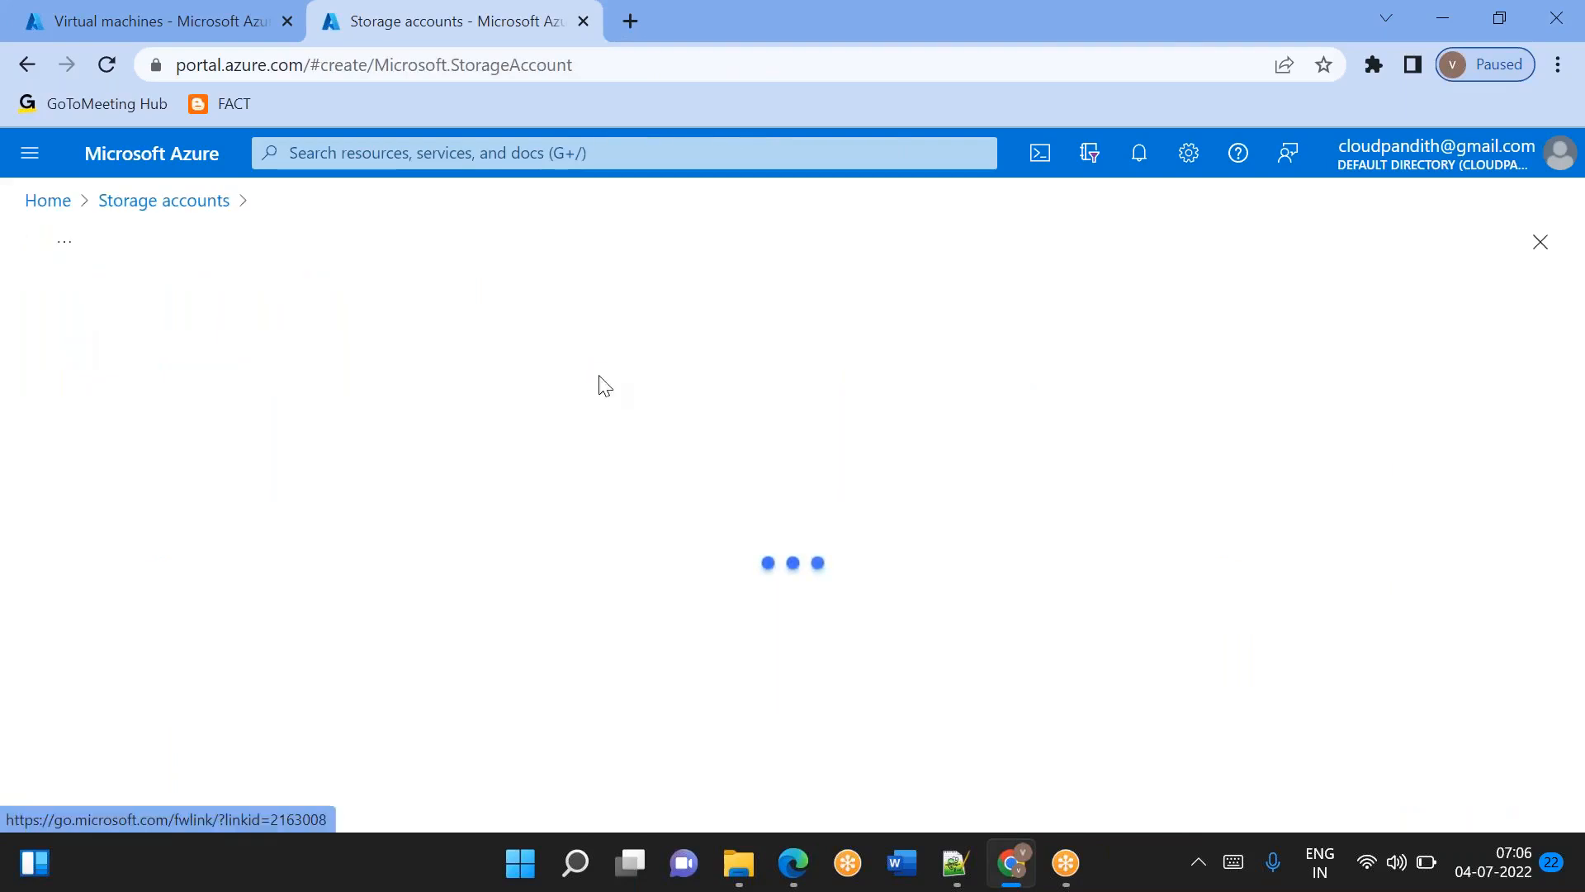
{"action": "scroll", "coordinate": [602, 382], "scroll_direction": "down", "scroll_amount": 4}
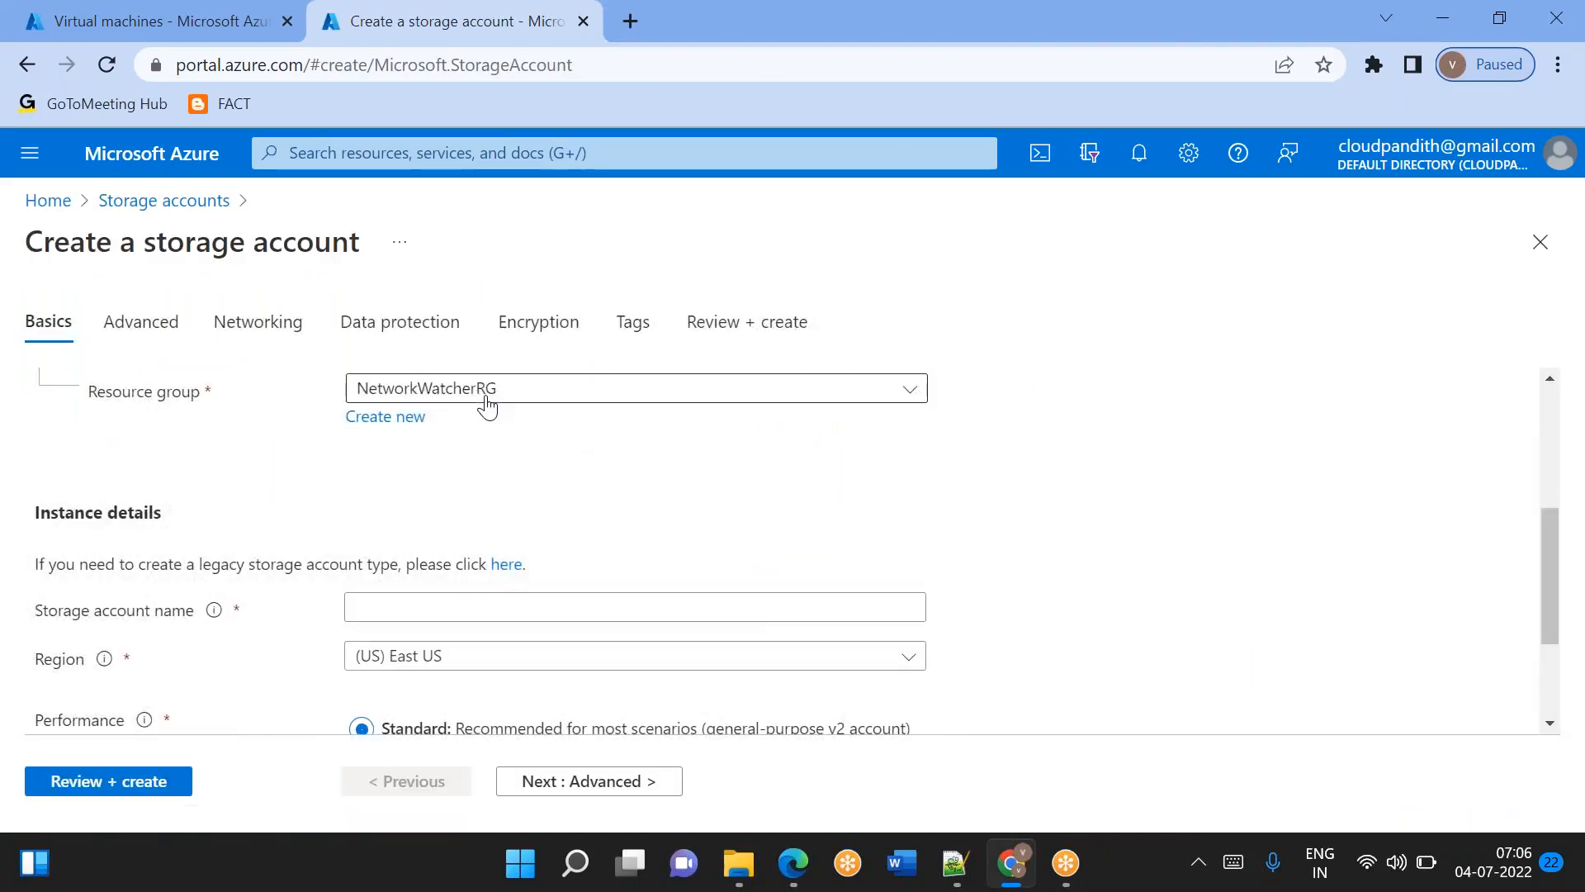
{"action": "scroll", "coordinate": [485, 403], "scroll_direction": "up", "scroll_amount": 2}
{"action": "left_click", "coordinate": [460, 516]}
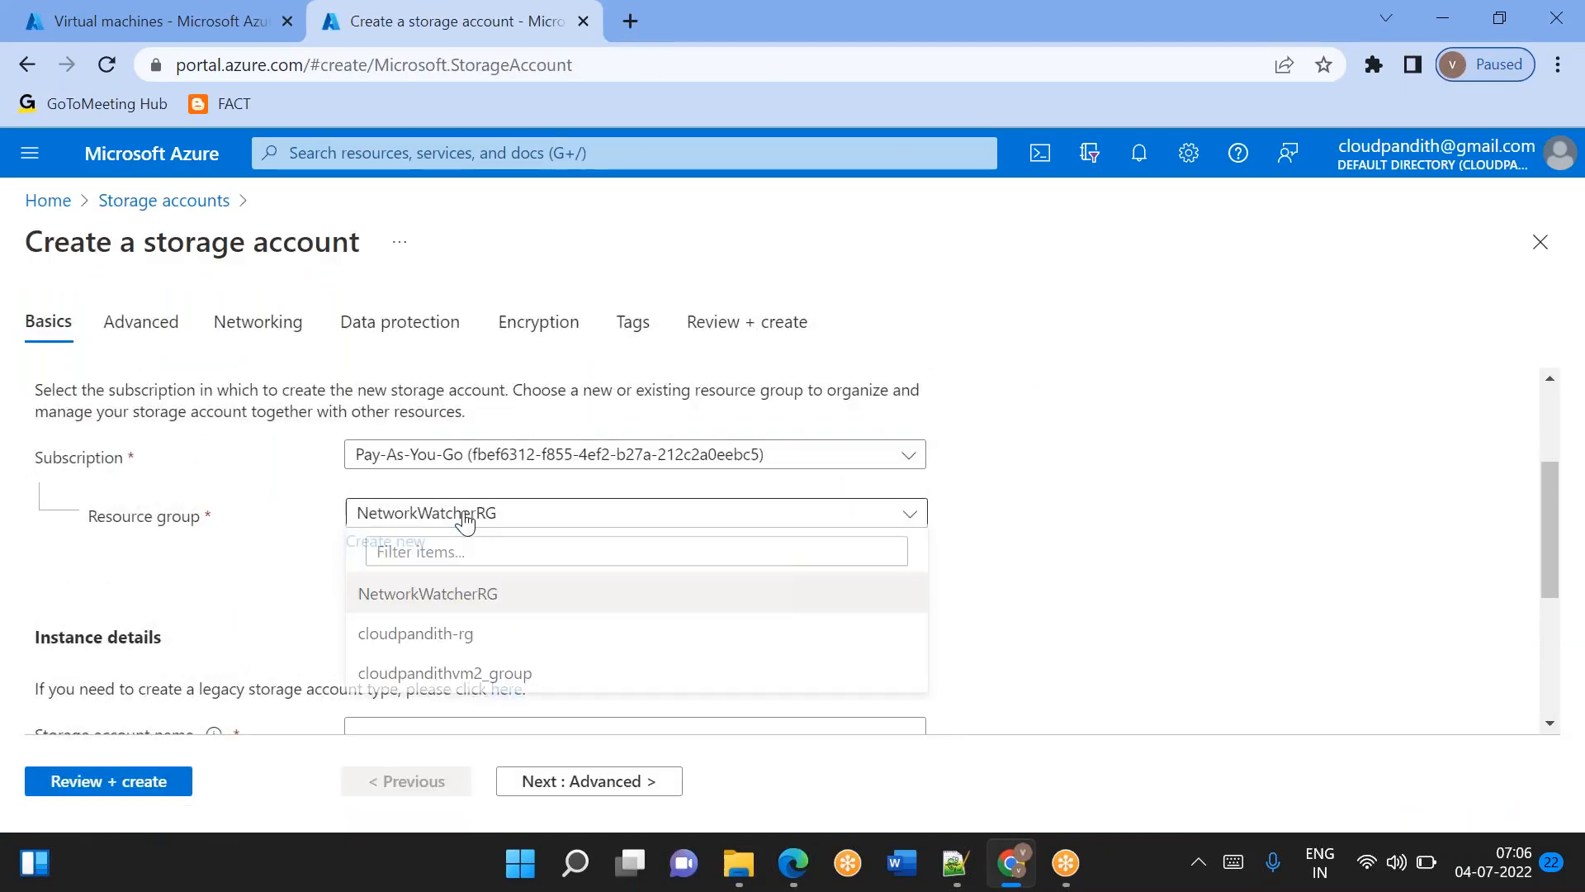
{"action": "left_click", "coordinate": [112, 11]}
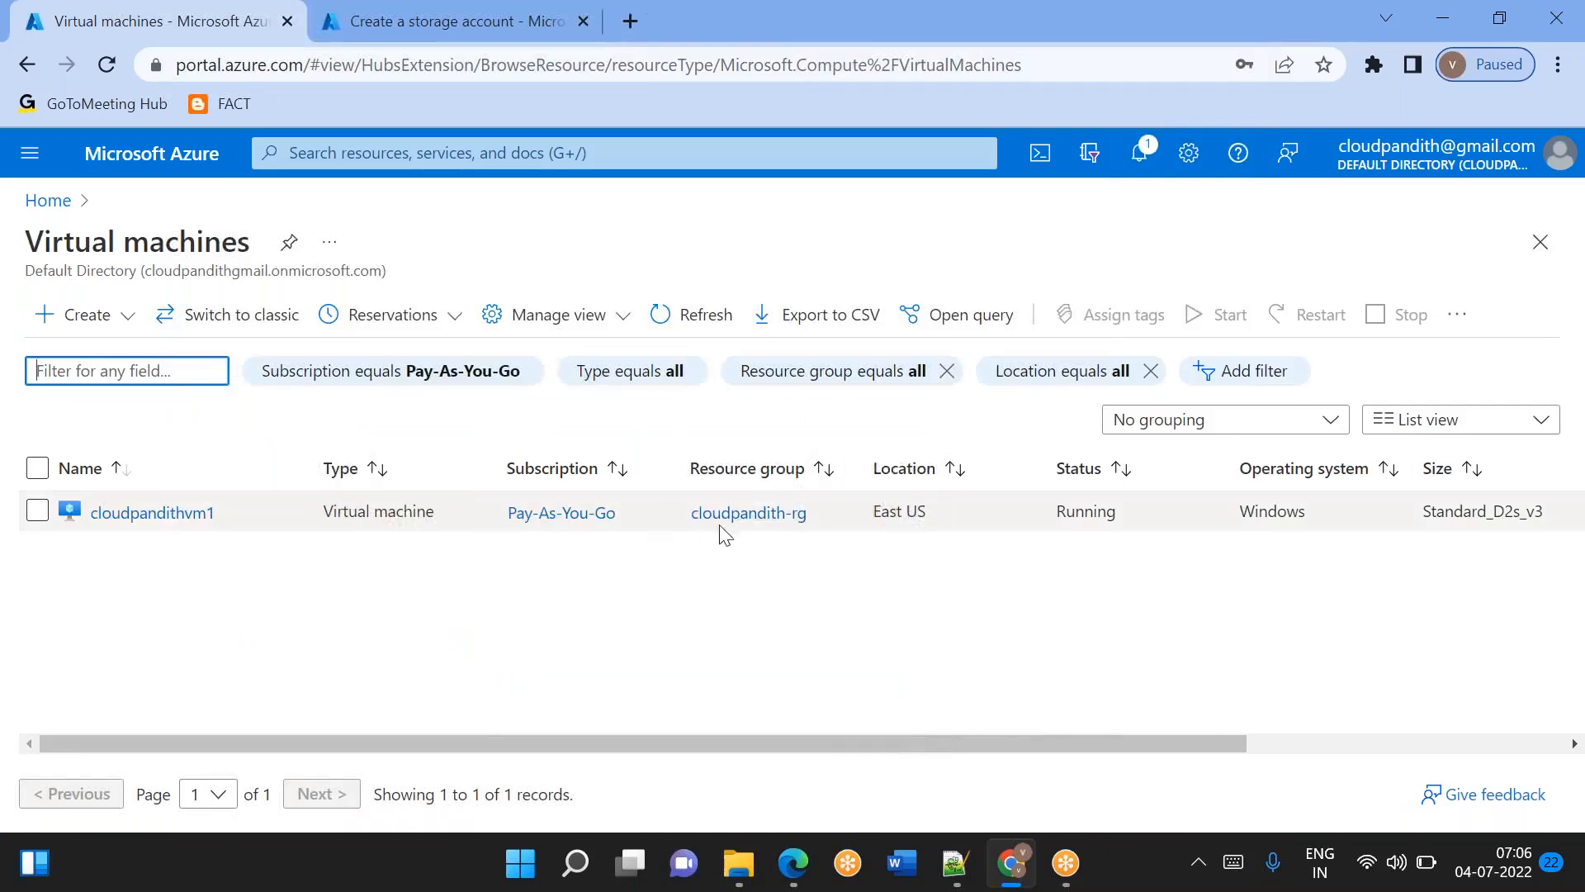
{"action": "left_click", "coordinate": [404, 18]}
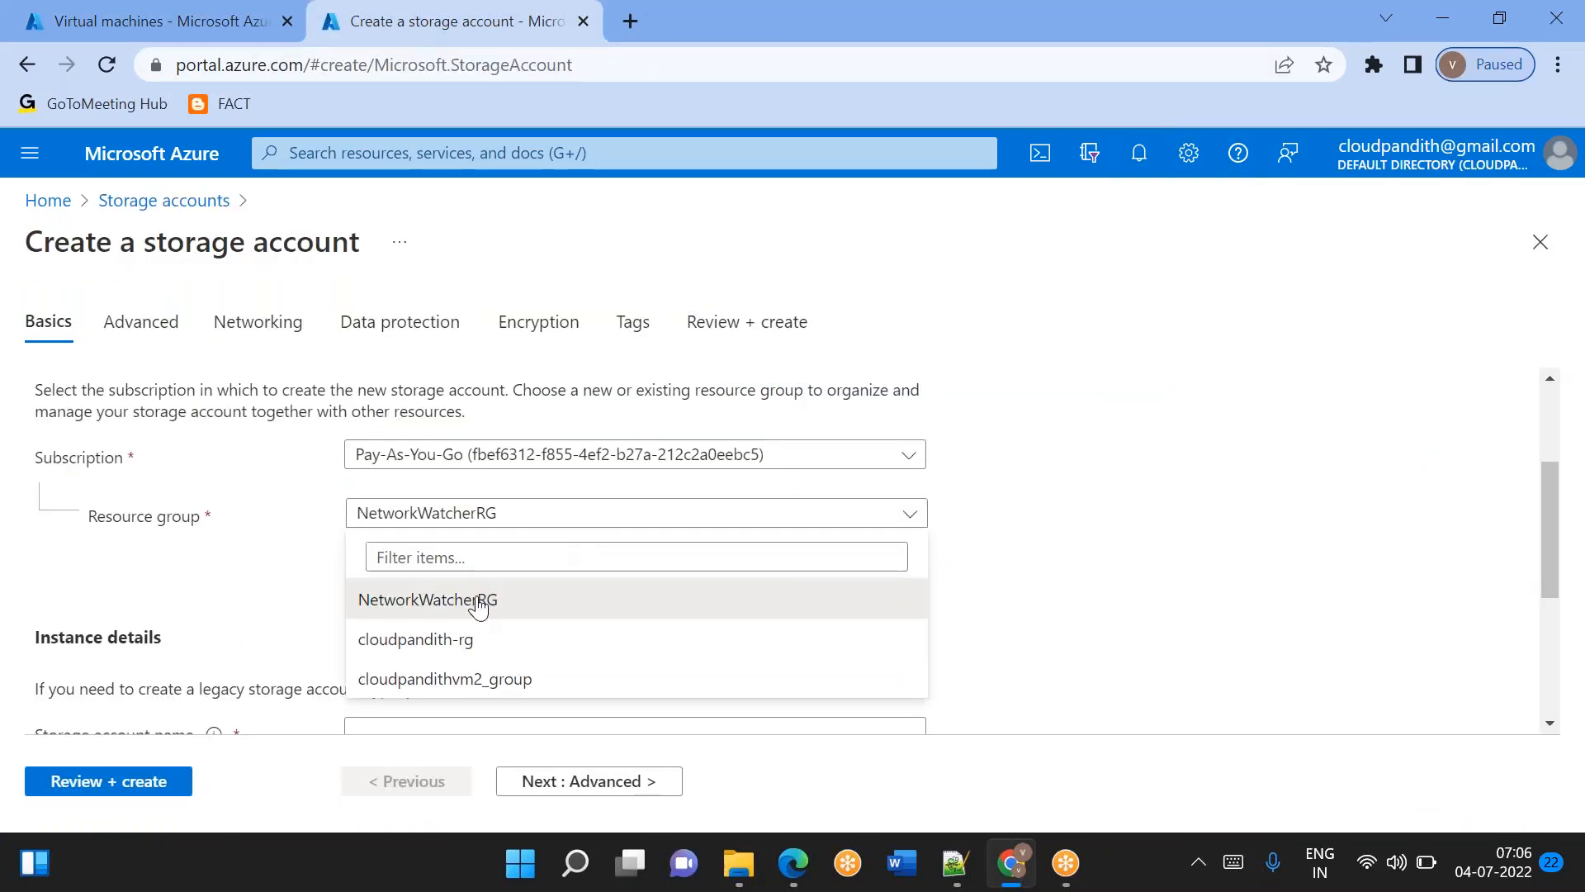
{"action": "left_click", "coordinate": [446, 642]}
Try the storage account name cloudpandithadlsgen2, and change it to cloudpandithadlsgen22.
{"action": "scroll", "coordinate": [378, 602], "scroll_direction": "down", "scroll_amount": 2}
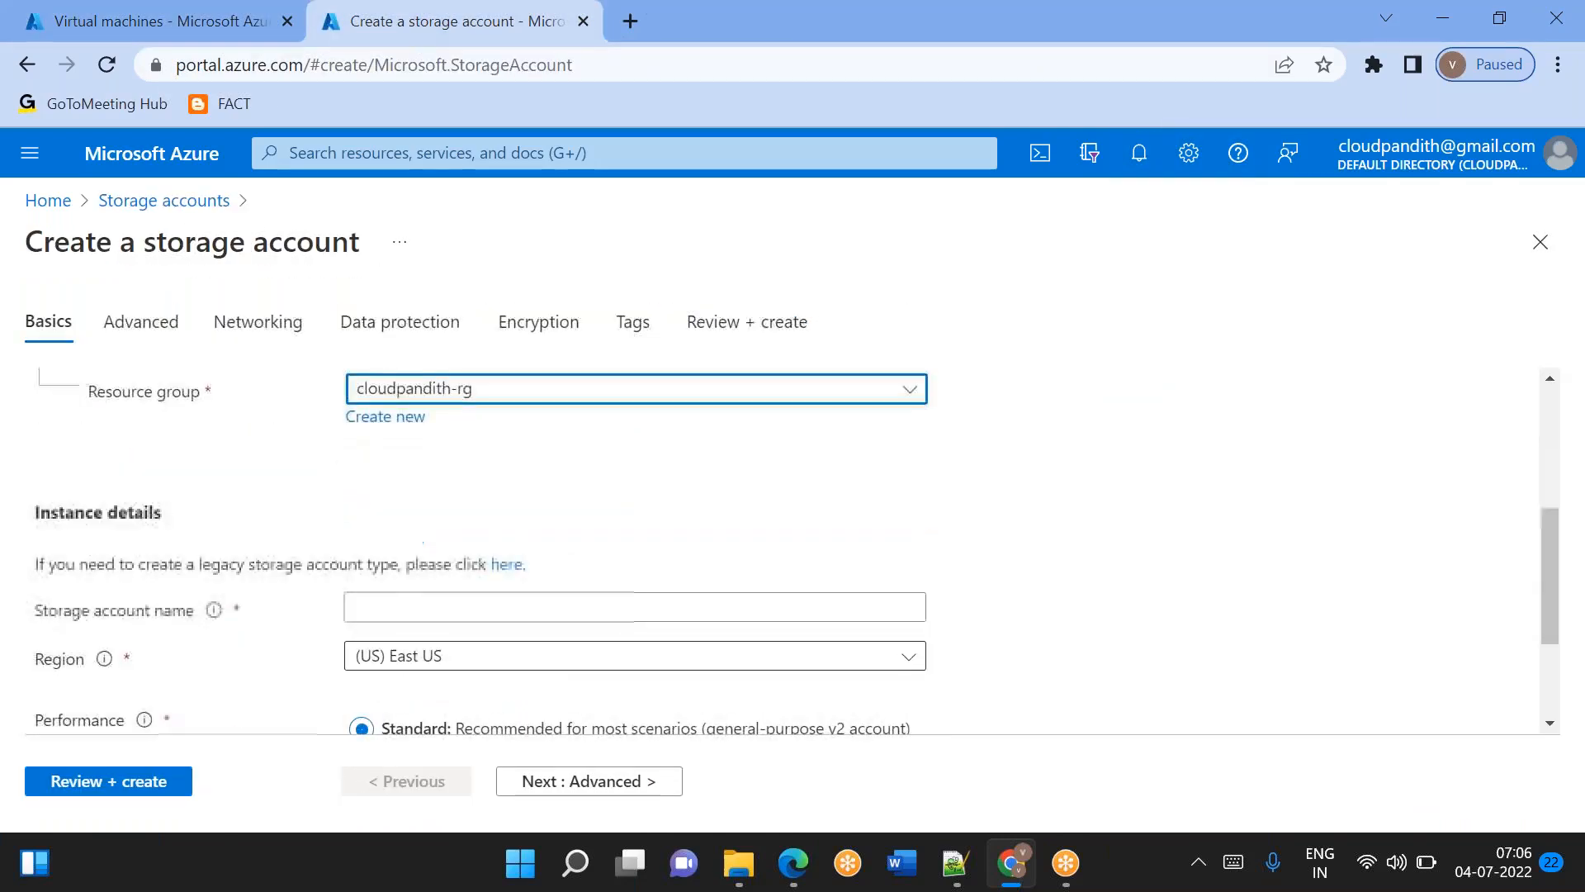
{"action": "left_click", "coordinate": [378, 602]}
{"action": "type", "text": "cloudpandi"}
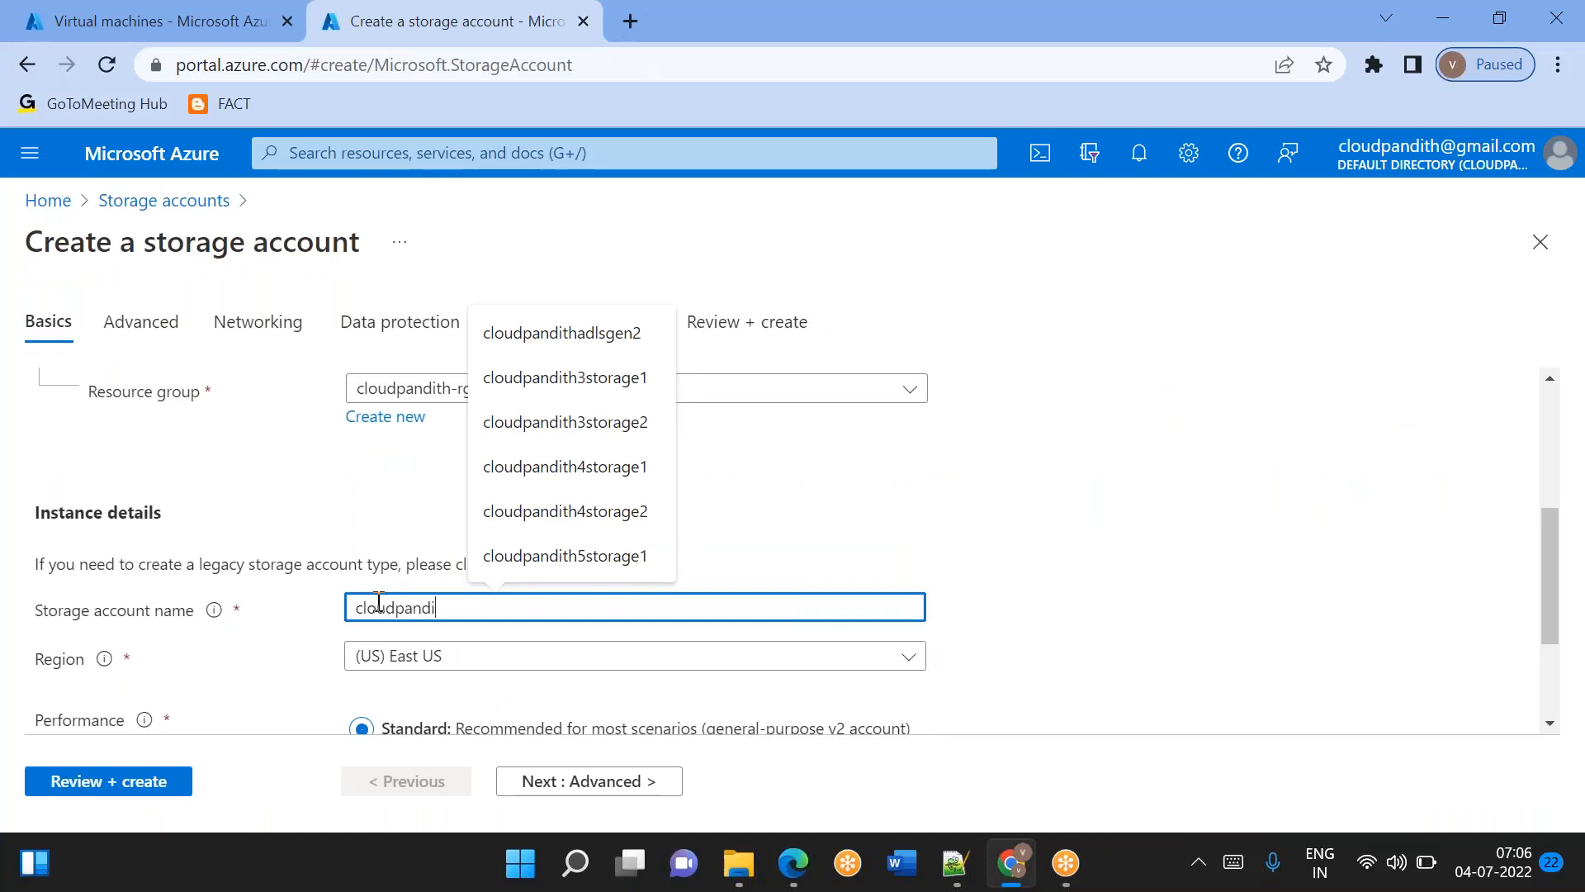
{"action": "type", "text": "thadlsgen2"}
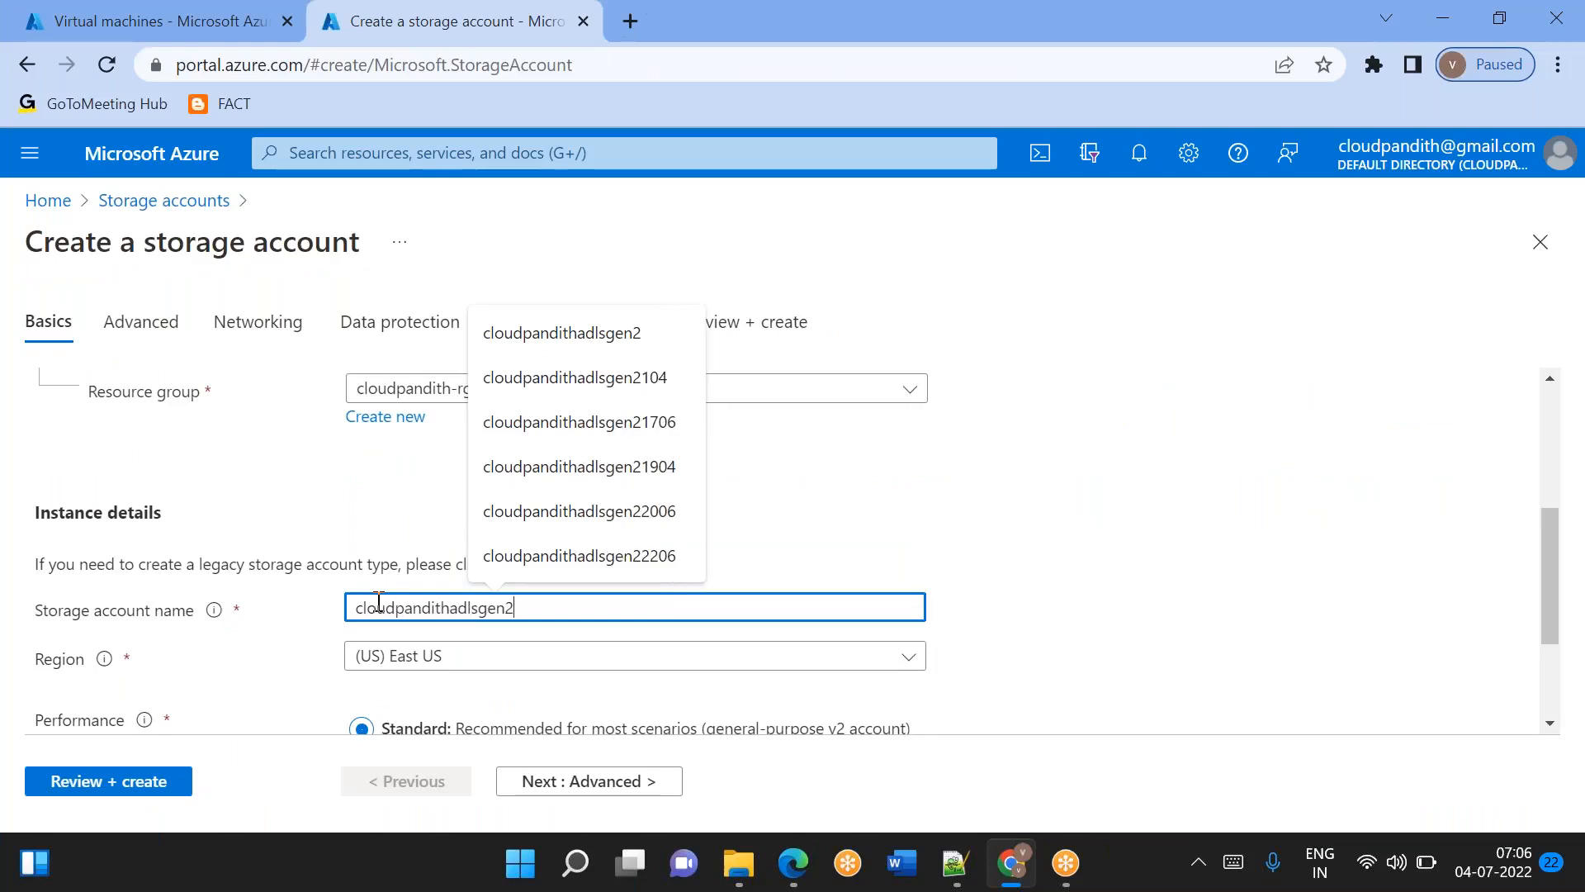
{"action": "left_click", "coordinate": [1095, 541]}
{"action": "scroll", "coordinate": [1091, 541], "scroll_direction": "down", "scroll_amount": 2}
{"action": "scroll", "coordinate": [1091, 542], "scroll_direction": "up", "scroll_amount": 1}
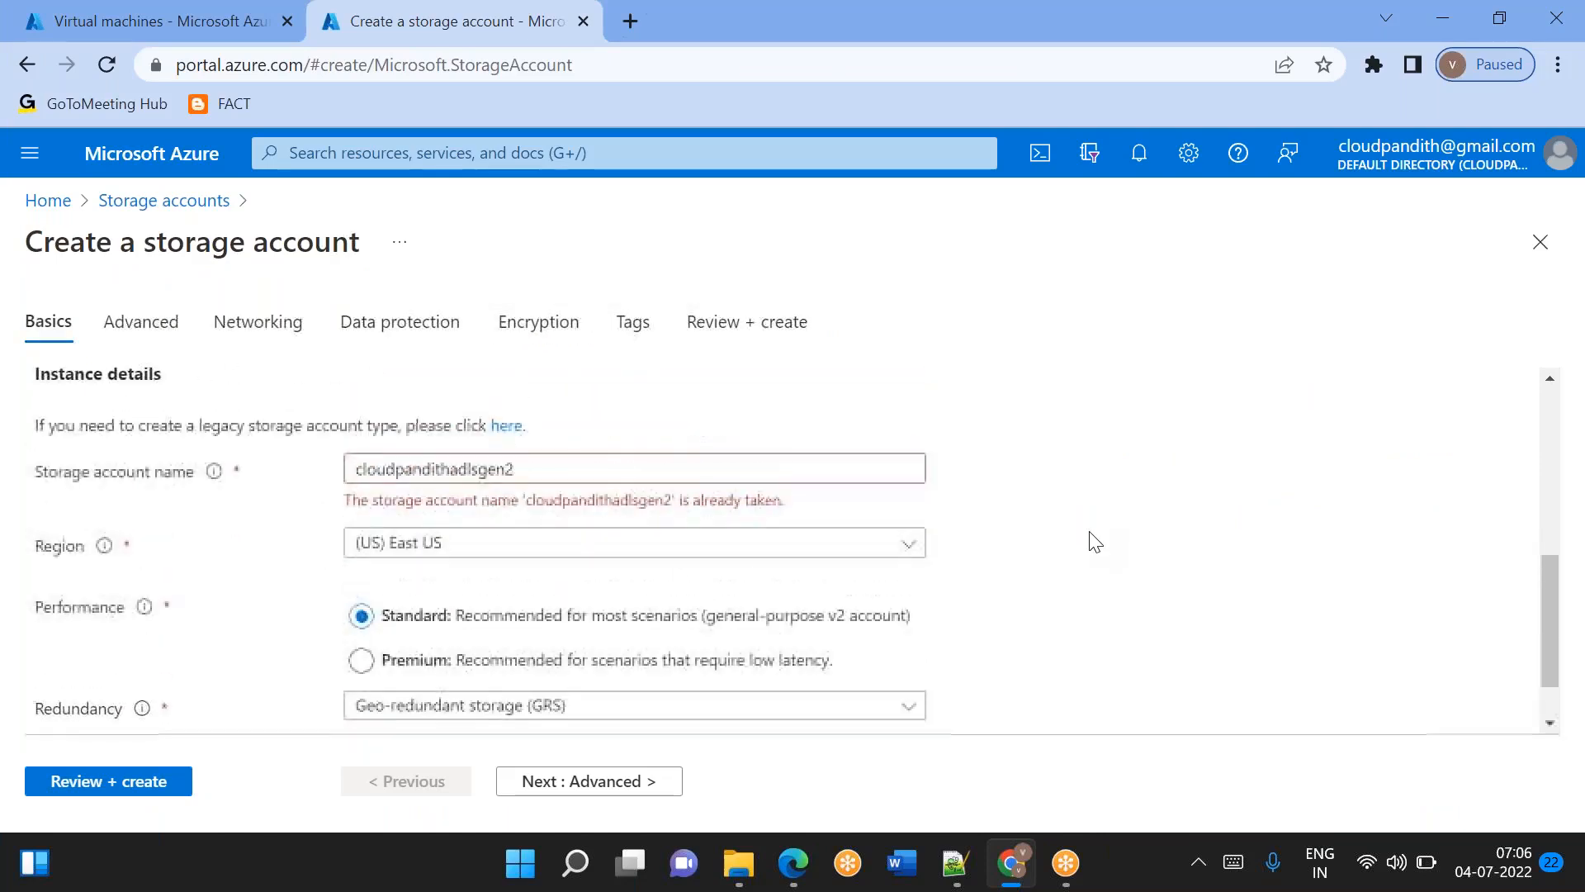
{"action": "left_click", "coordinate": [587, 462]}
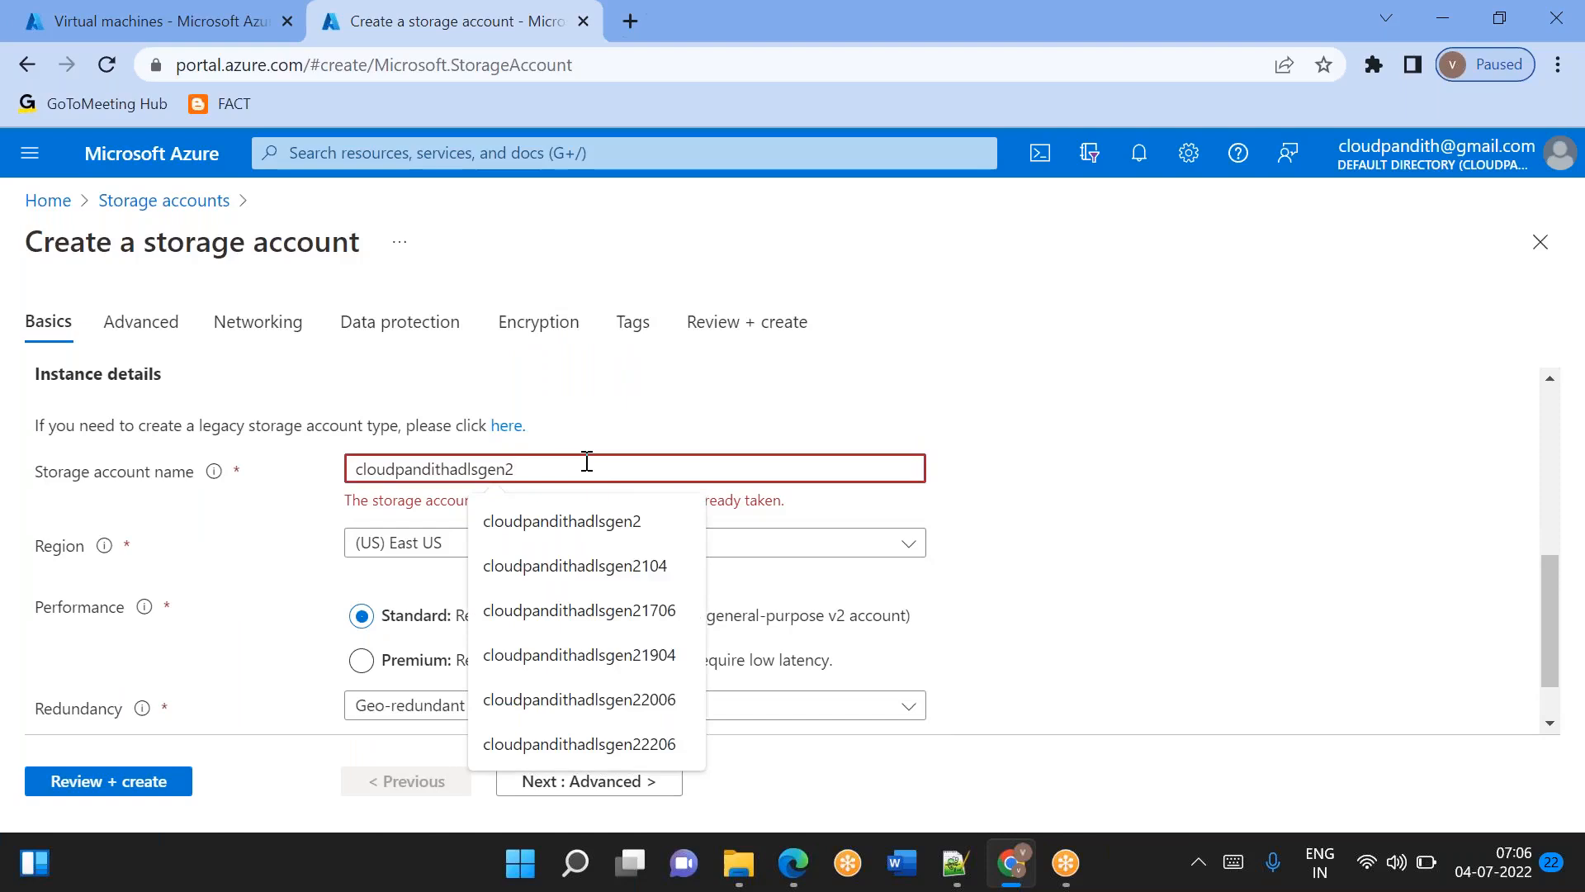
{"action": "type", "text": "2"}
{"action": "left_click", "coordinate": [1117, 393]}
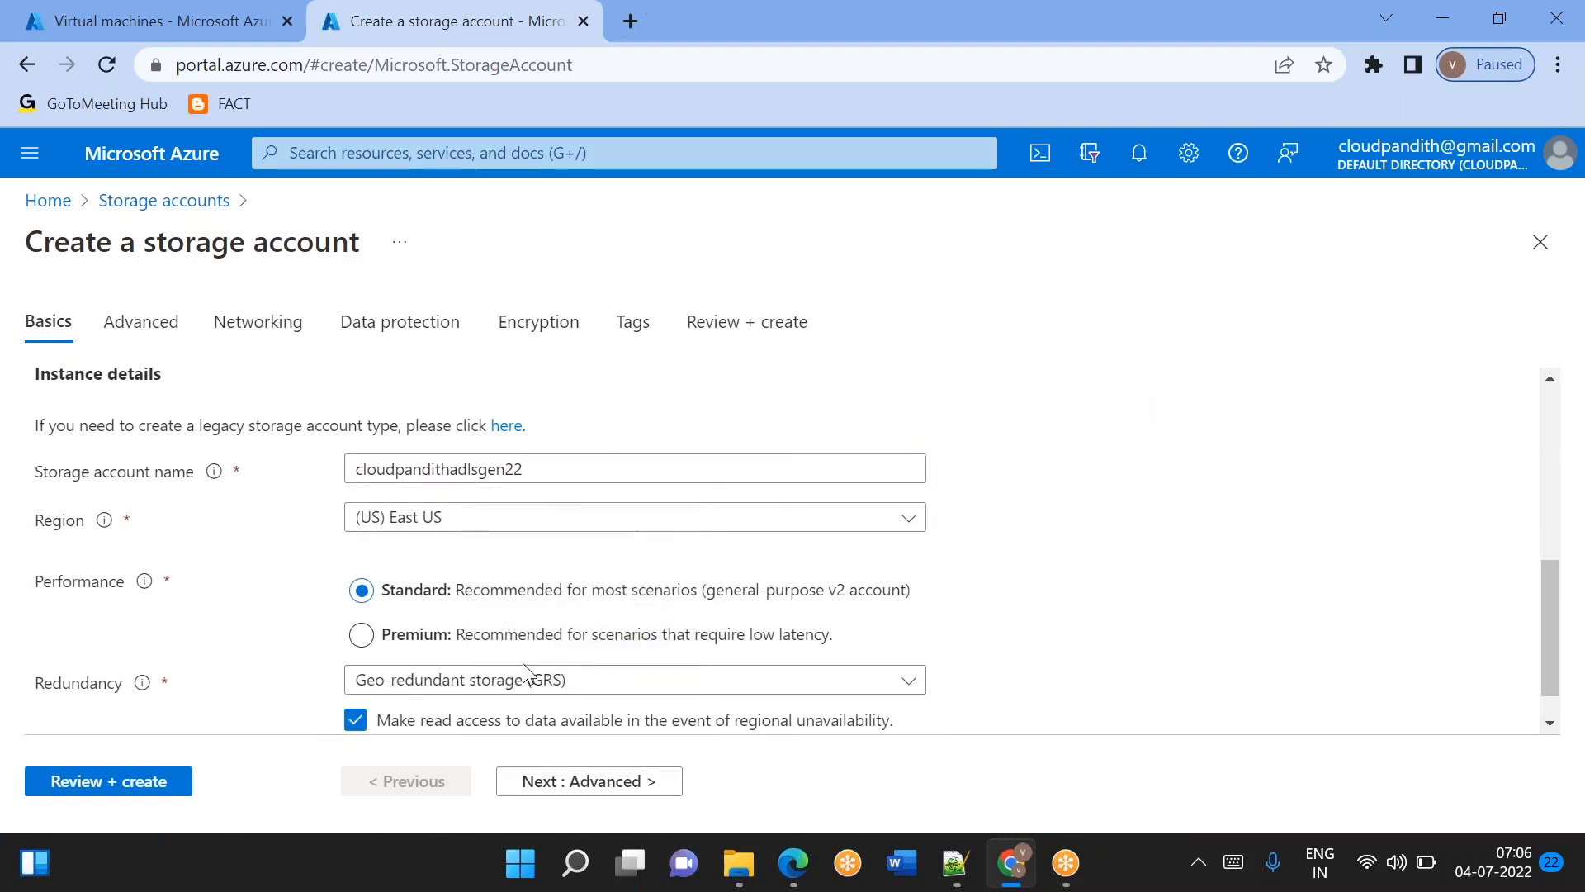
{"action": "scroll", "coordinate": [510, 662], "scroll_direction": "down", "scroll_amount": 1}
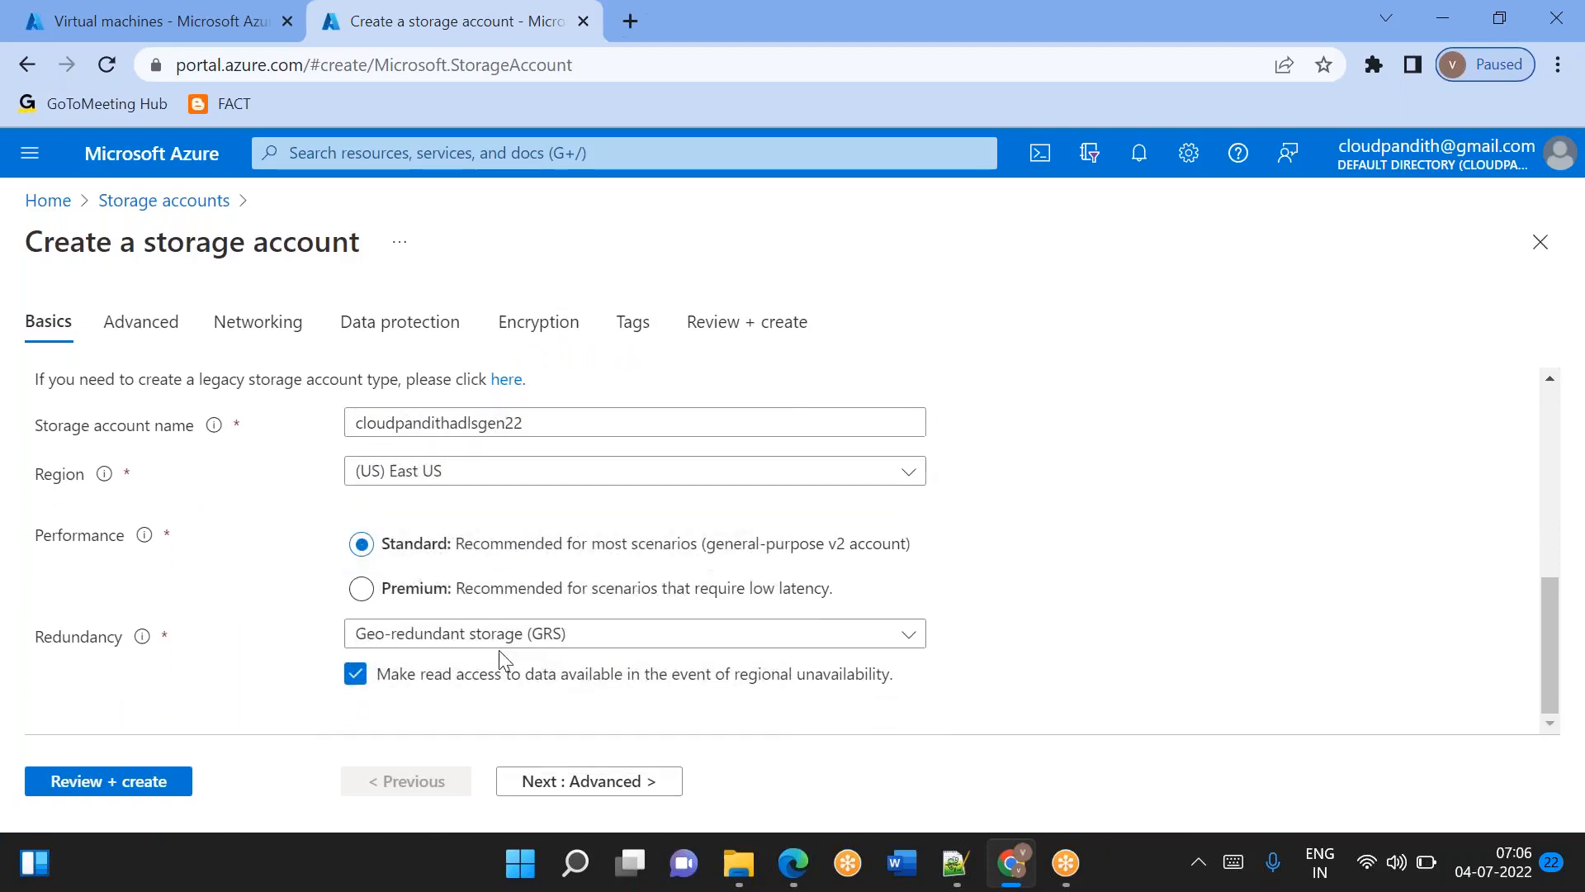
Enable the hierarchical namespace for the storage account, and validate and create it.
{"action": "left_click", "coordinate": [589, 781]}
{"action": "scroll", "coordinate": [438, 680], "scroll_direction": "down", "scroll_amount": 4}
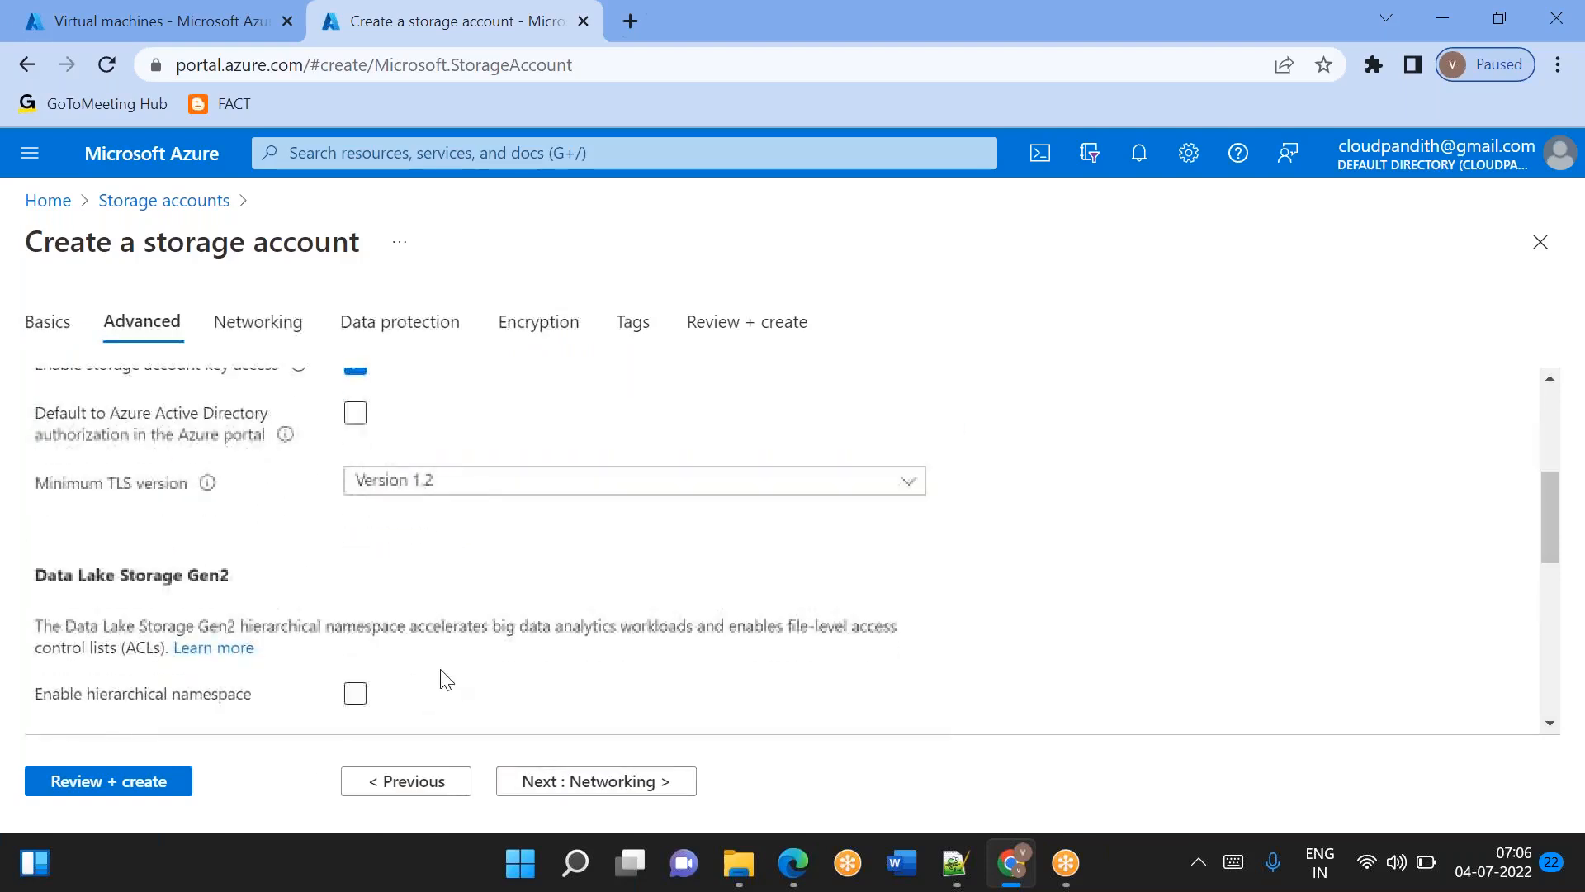
{"action": "left_click", "coordinate": [355, 695]}
{"action": "left_click", "coordinate": [117, 782]}
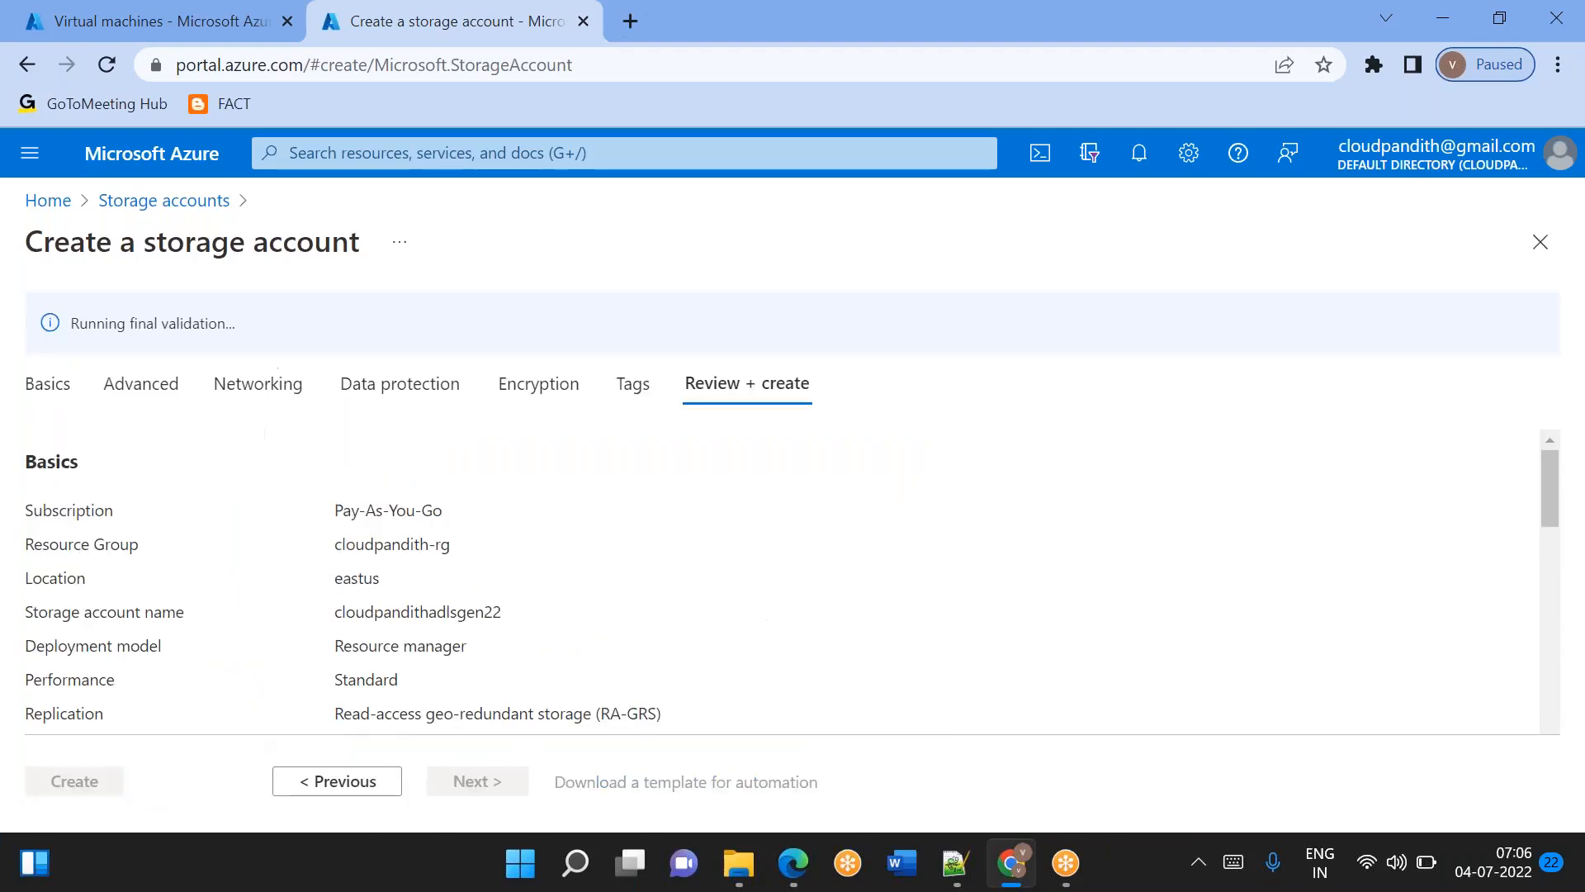
{"action": "scroll", "coordinate": [124, 780], "scroll_direction": "down", "scroll_amount": 2}
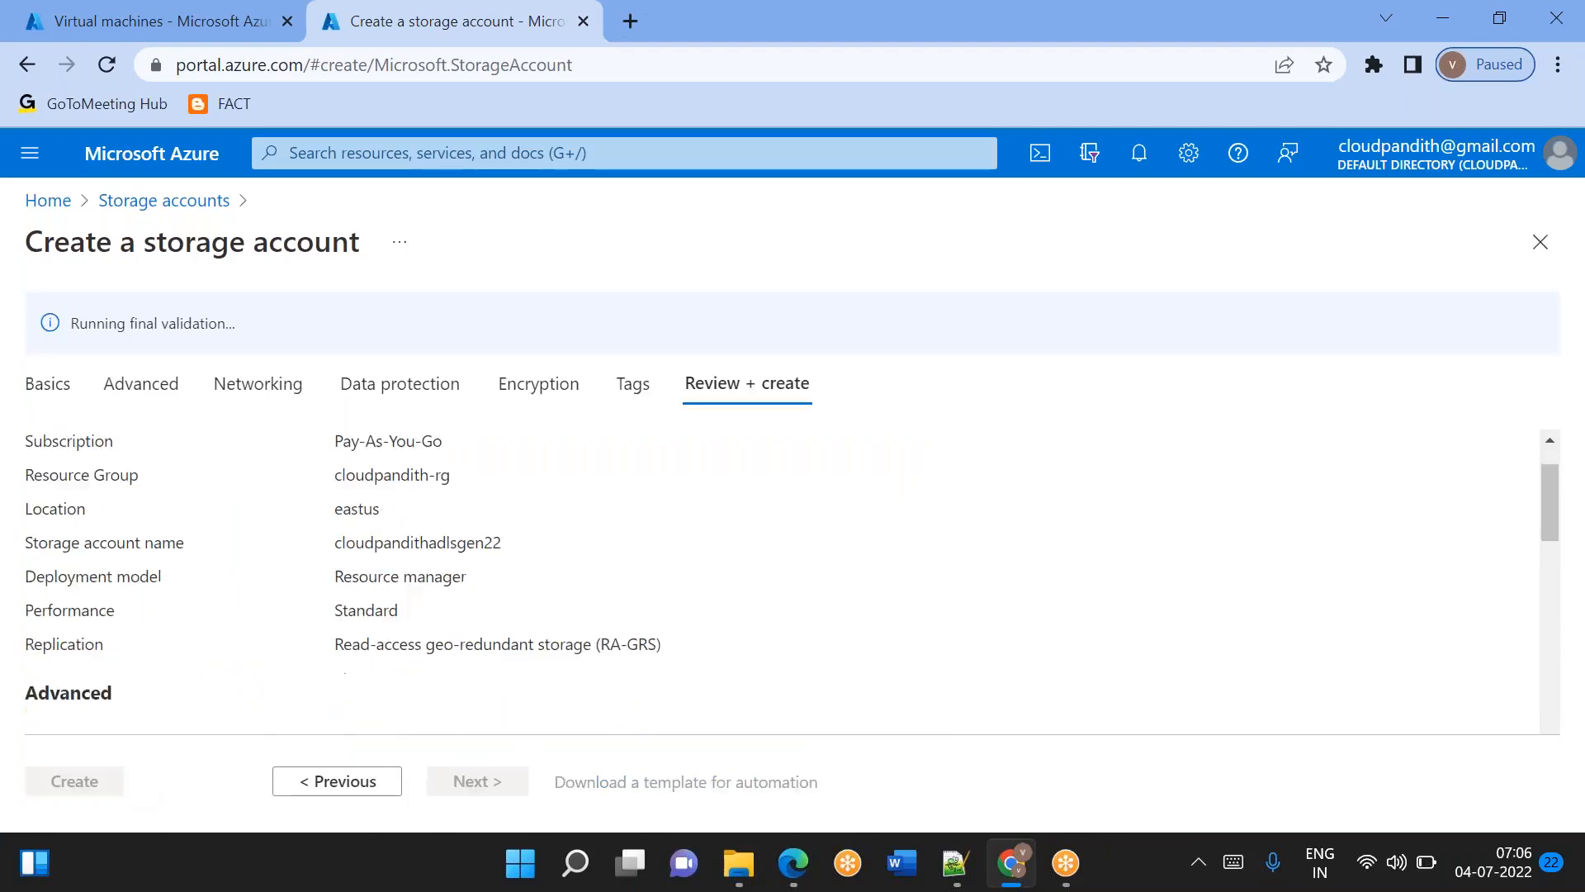
{"action": "left_click", "coordinate": [78, 784]}
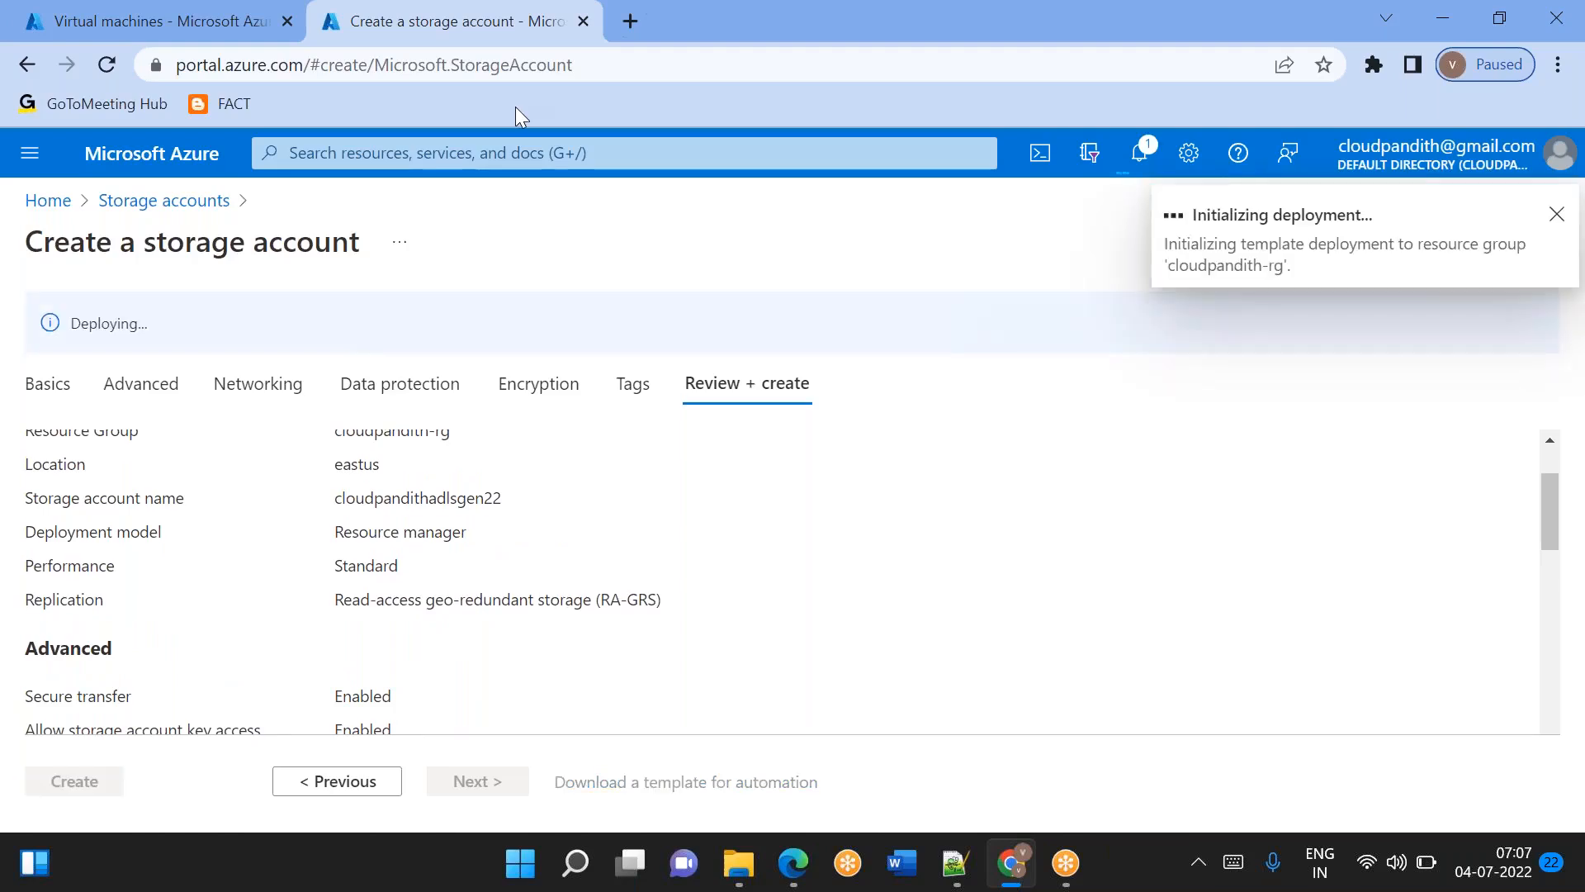
Open portal.azure.com in a new browser tab and search for "data fa" to open the Data factories service.
{"action": "left_click", "coordinate": [629, 37]}
{"action": "type", "text": "portal.azure.com"}
{"action": "key", "text": "Return"}
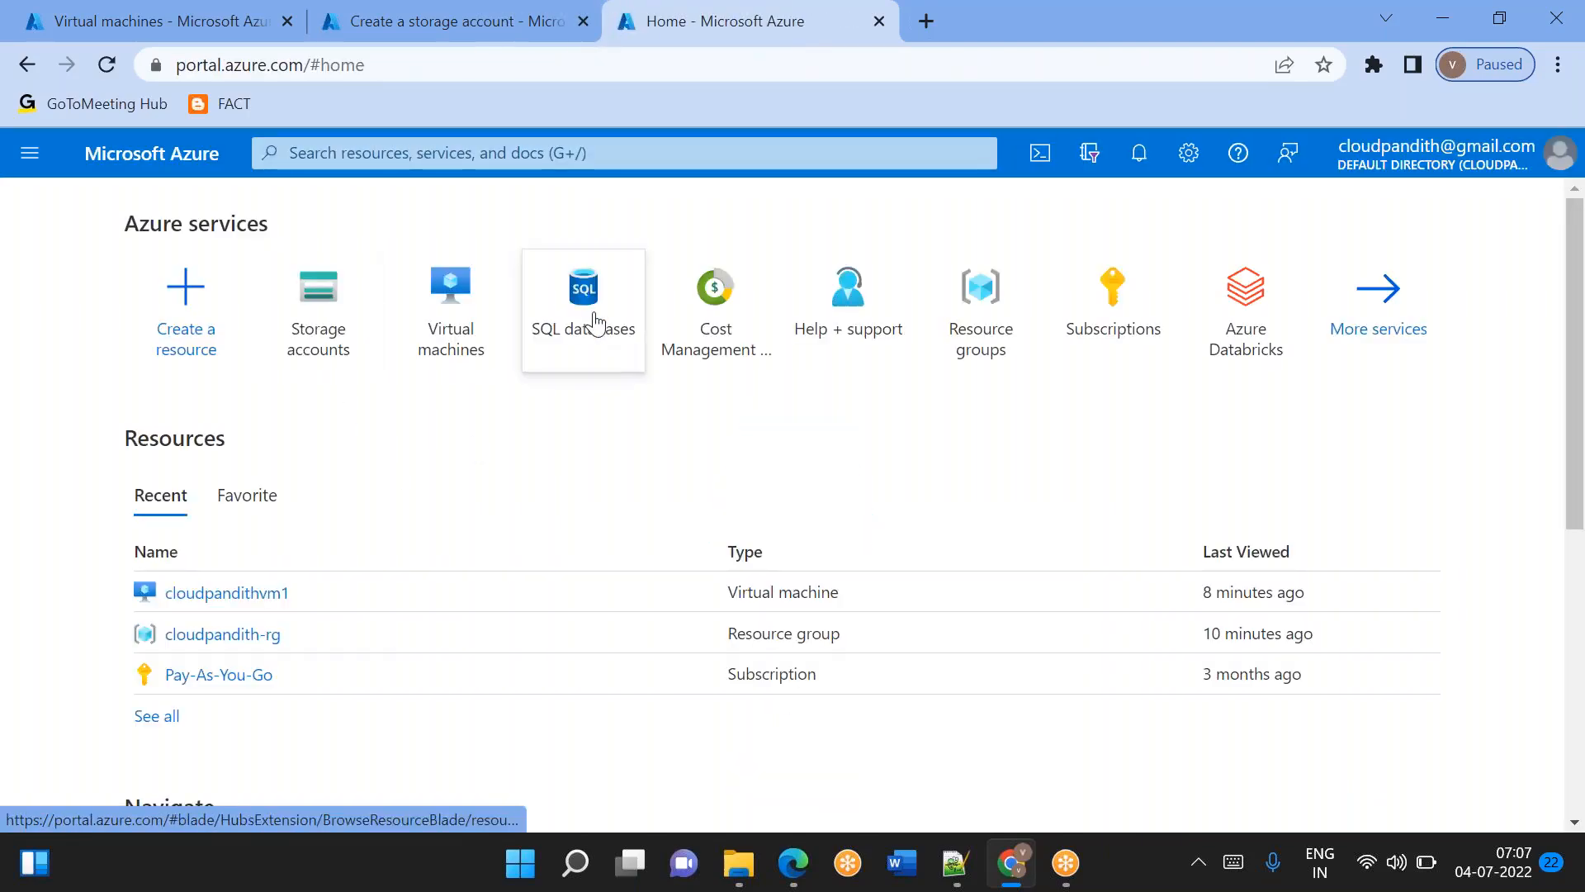
{"action": "left_click", "coordinate": [462, 156]}
{"action": "type", "text": "data fa"}
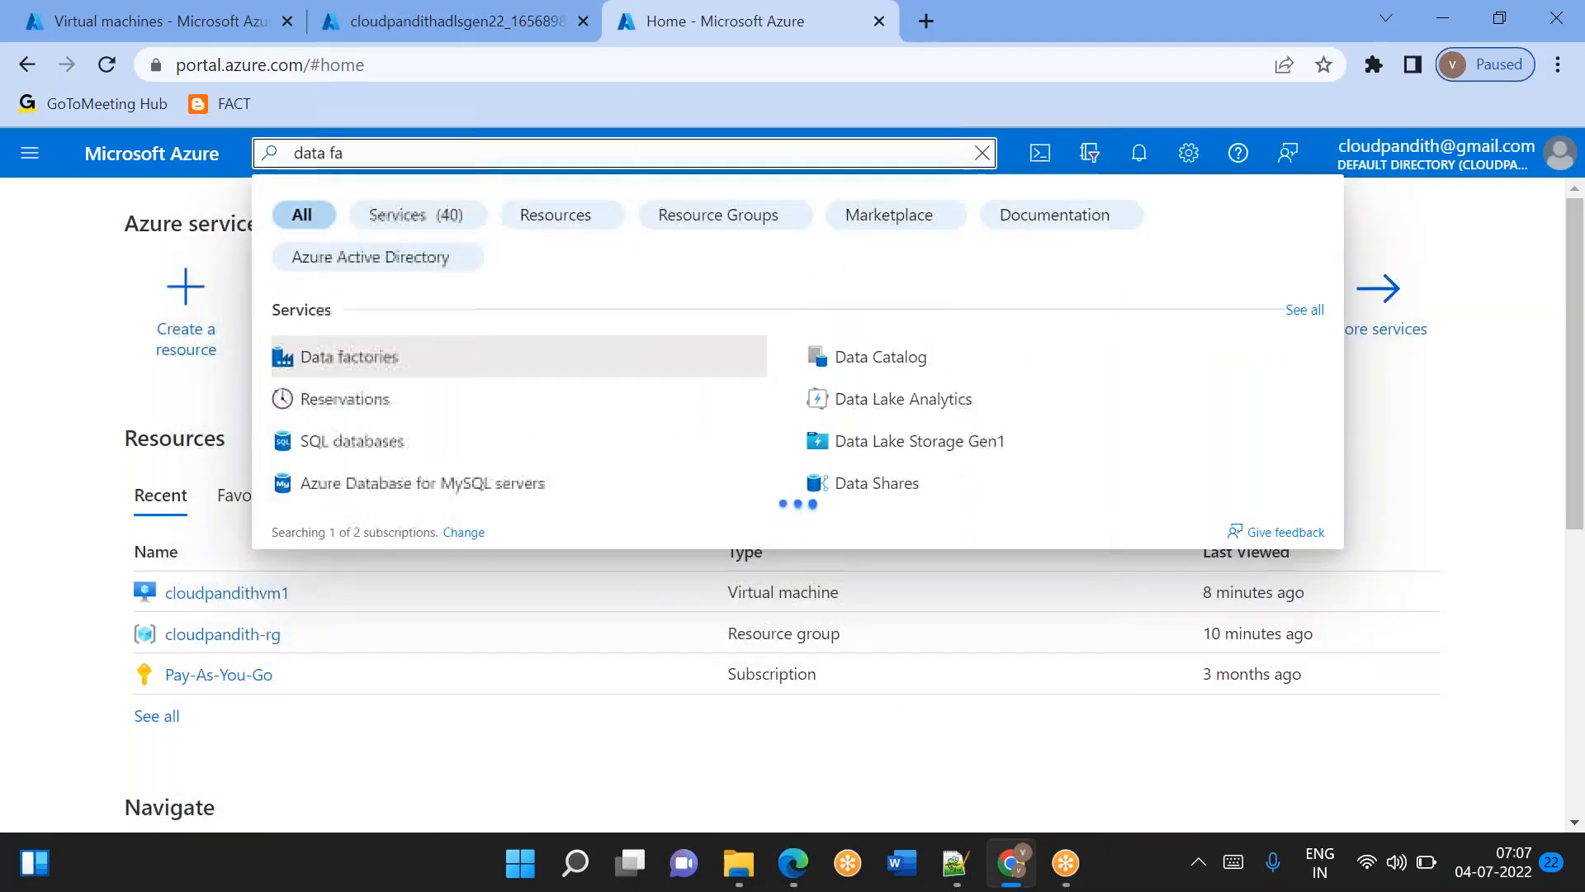
{"action": "left_click", "coordinate": [357, 358]}
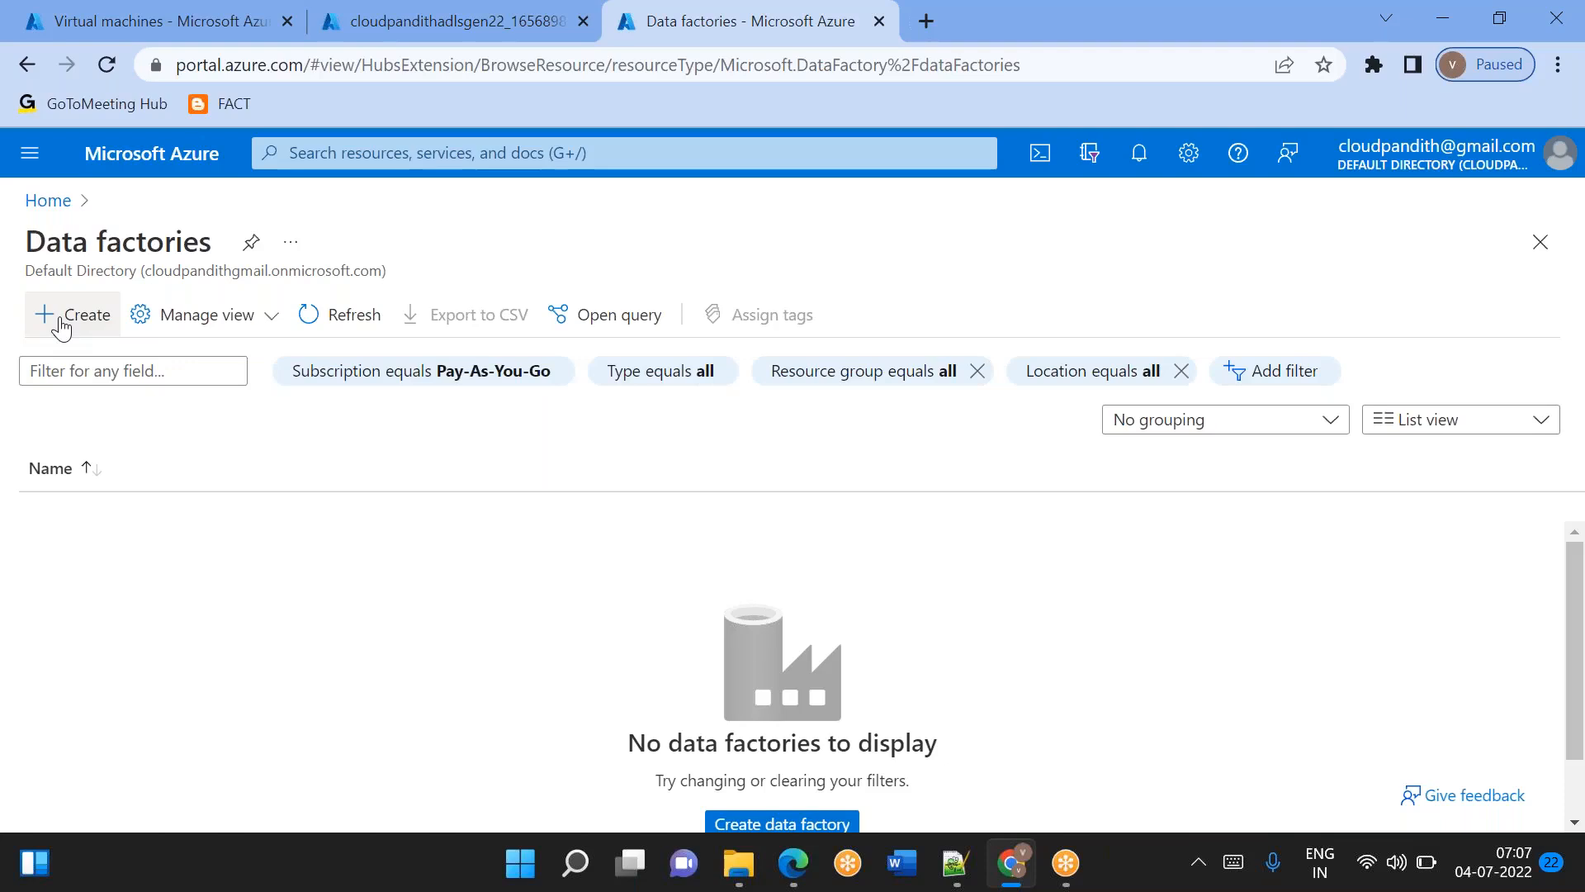
Start creating a data factory and assign it to the resource group cloudpandith-rg.
{"action": "left_click", "coordinate": [62, 322]}
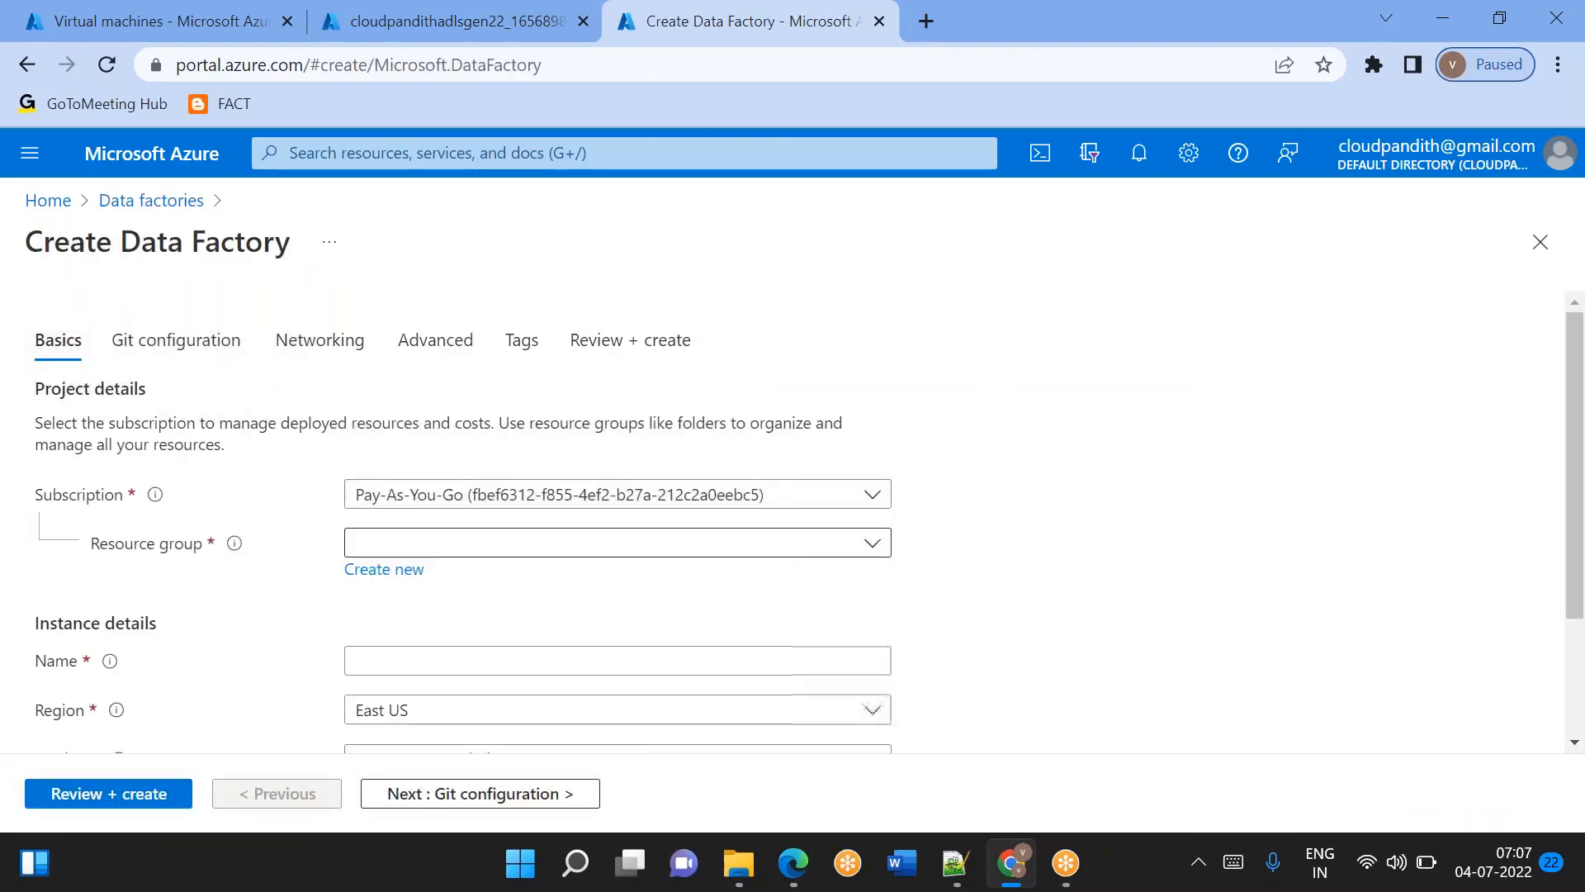
{"action": "left_click", "coordinate": [447, 545]}
{"action": "left_click", "coordinate": [446, 622]}
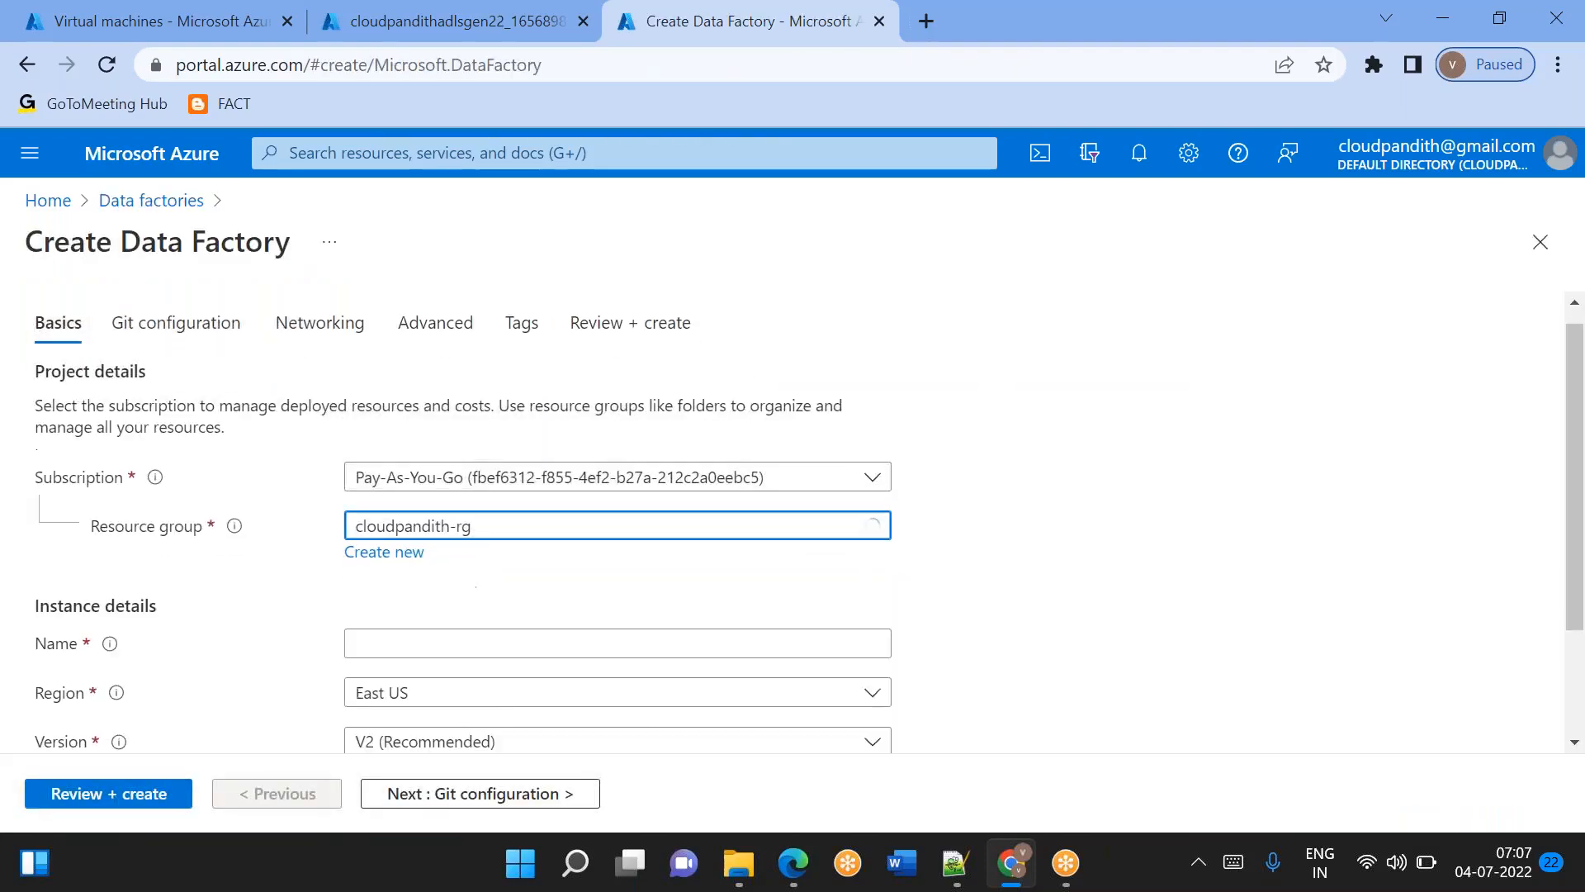
Try the data factory name cloudpandithadfv22, and change it to cloudpandithadfv20407.
{"action": "scroll", "coordinate": [404, 549], "scroll_direction": "down", "scroll_amount": 2}
{"action": "left_click", "coordinate": [389, 500]}
{"action": "type", "text": "cloudpandithadfv2"}
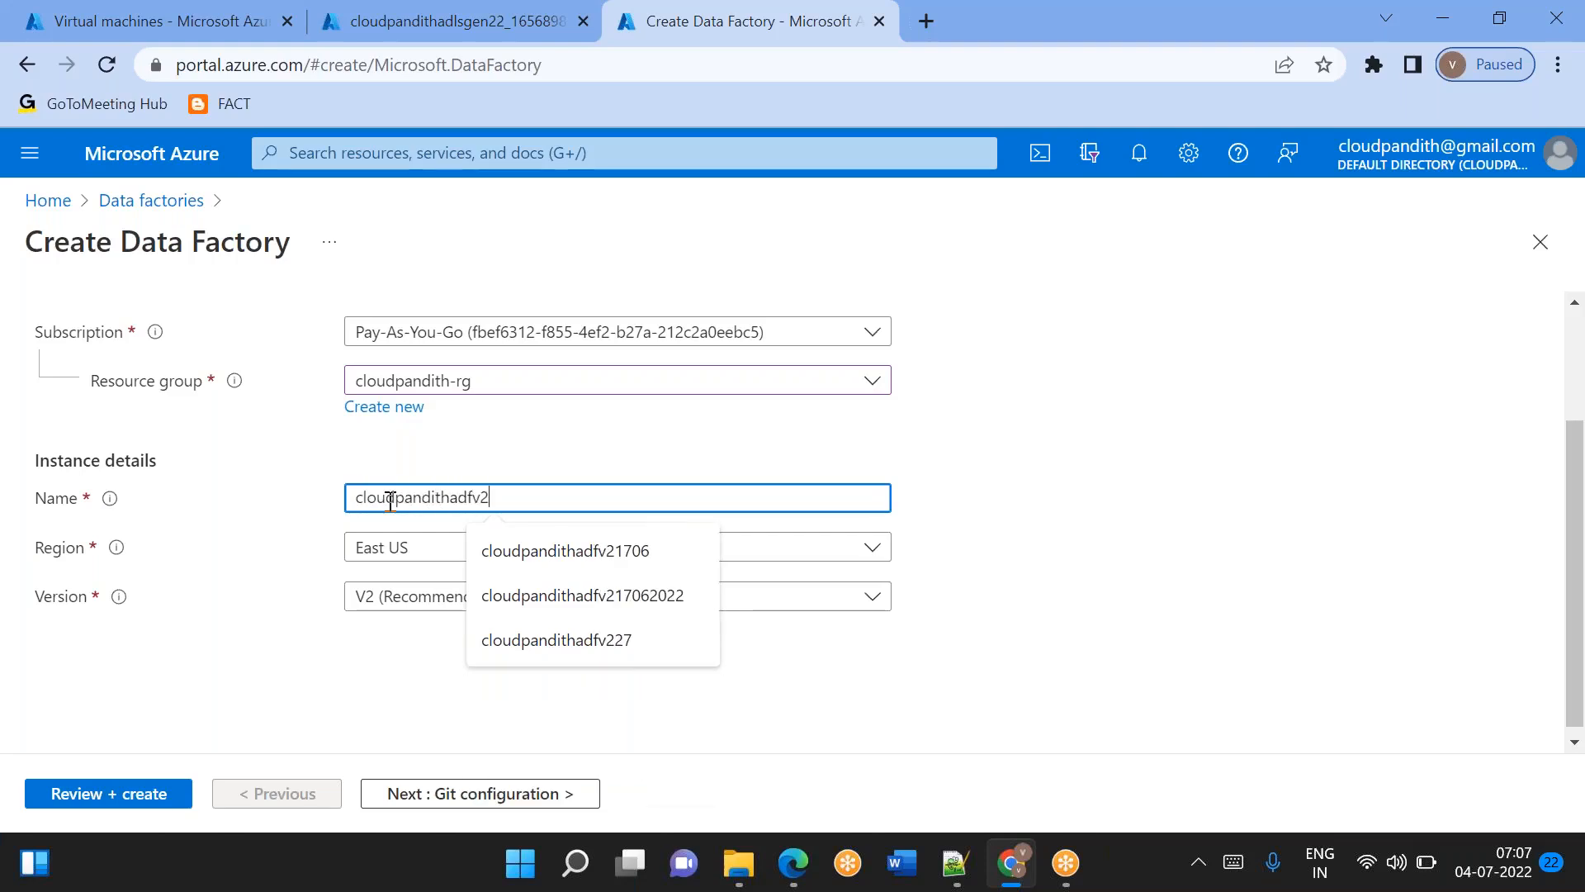
{"action": "type", "text": "2"}
{"action": "left_click", "coordinate": [1181, 479]}
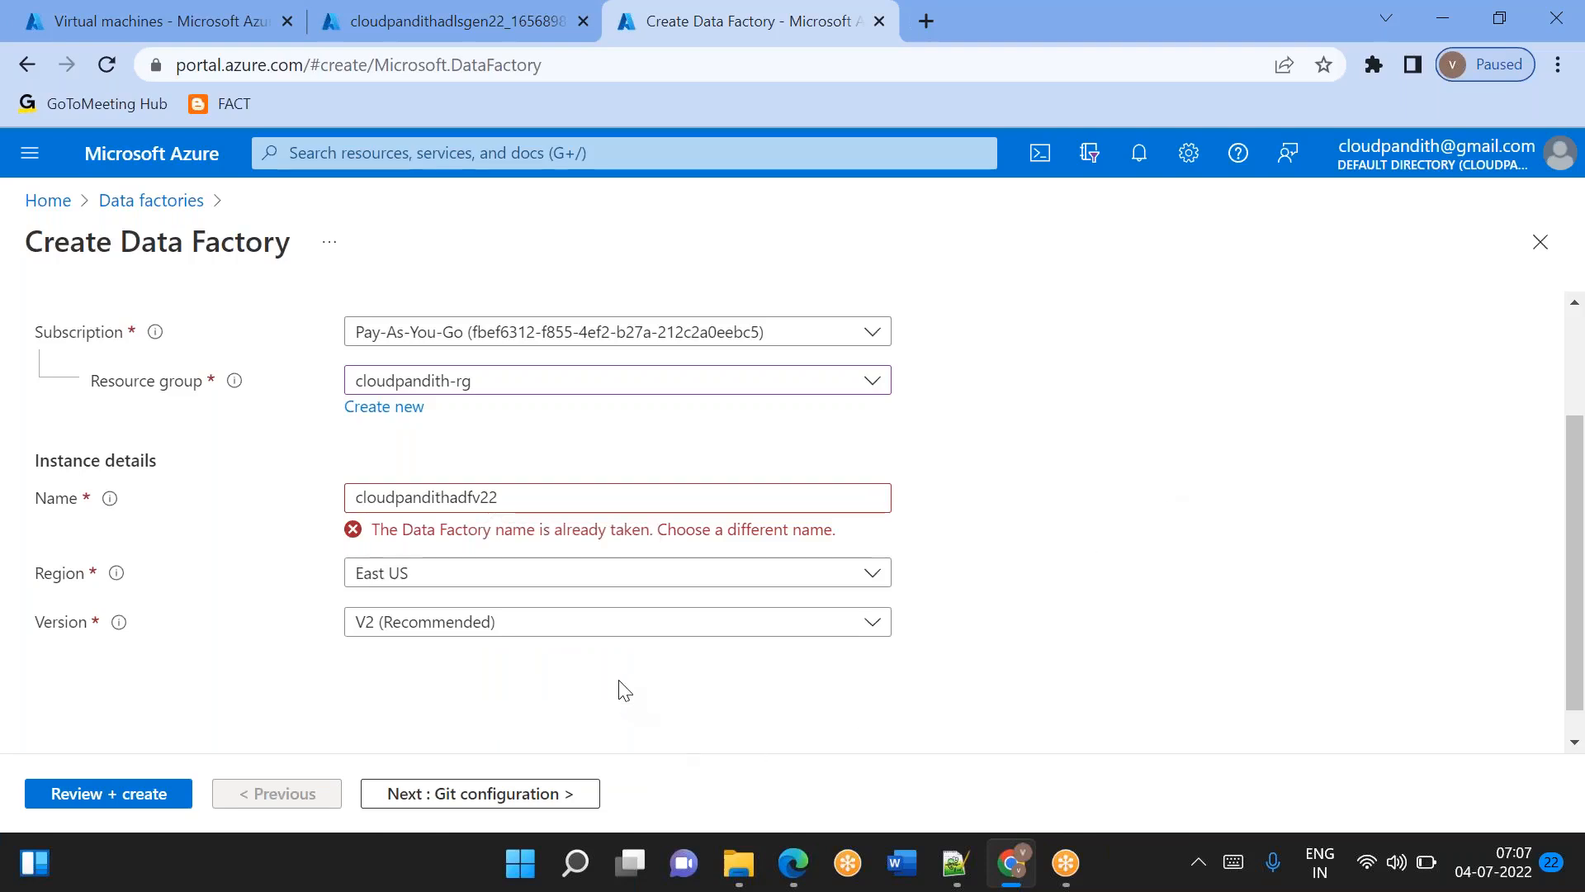
{"action": "left_click", "coordinate": [501, 496]}
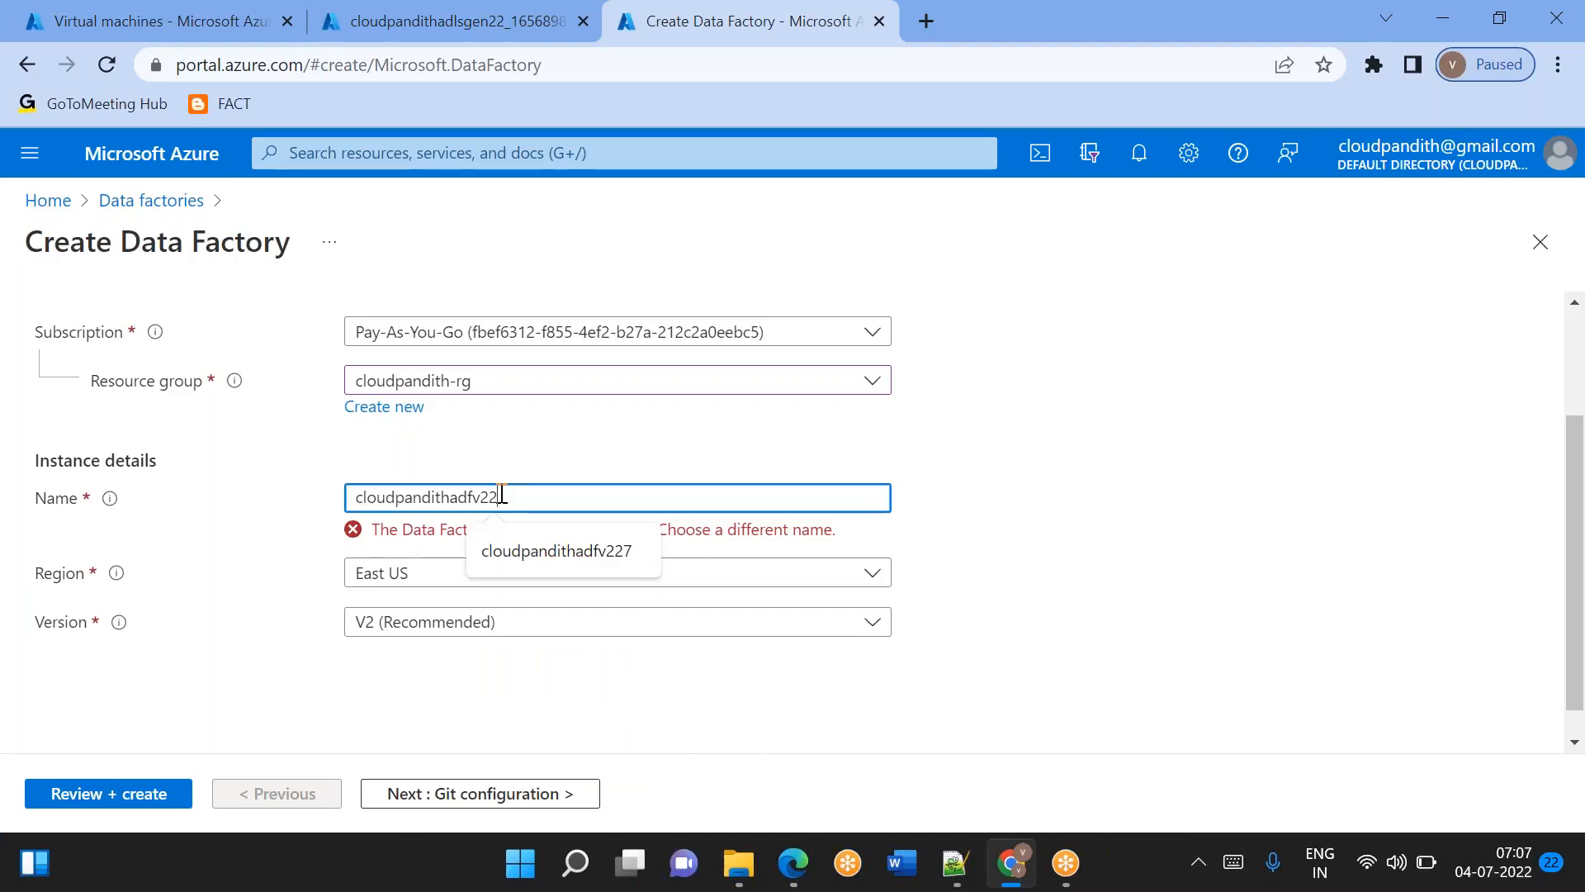
{"action": "key", "text": "BackSpace"}
{"action": "type", "text": "0407"}
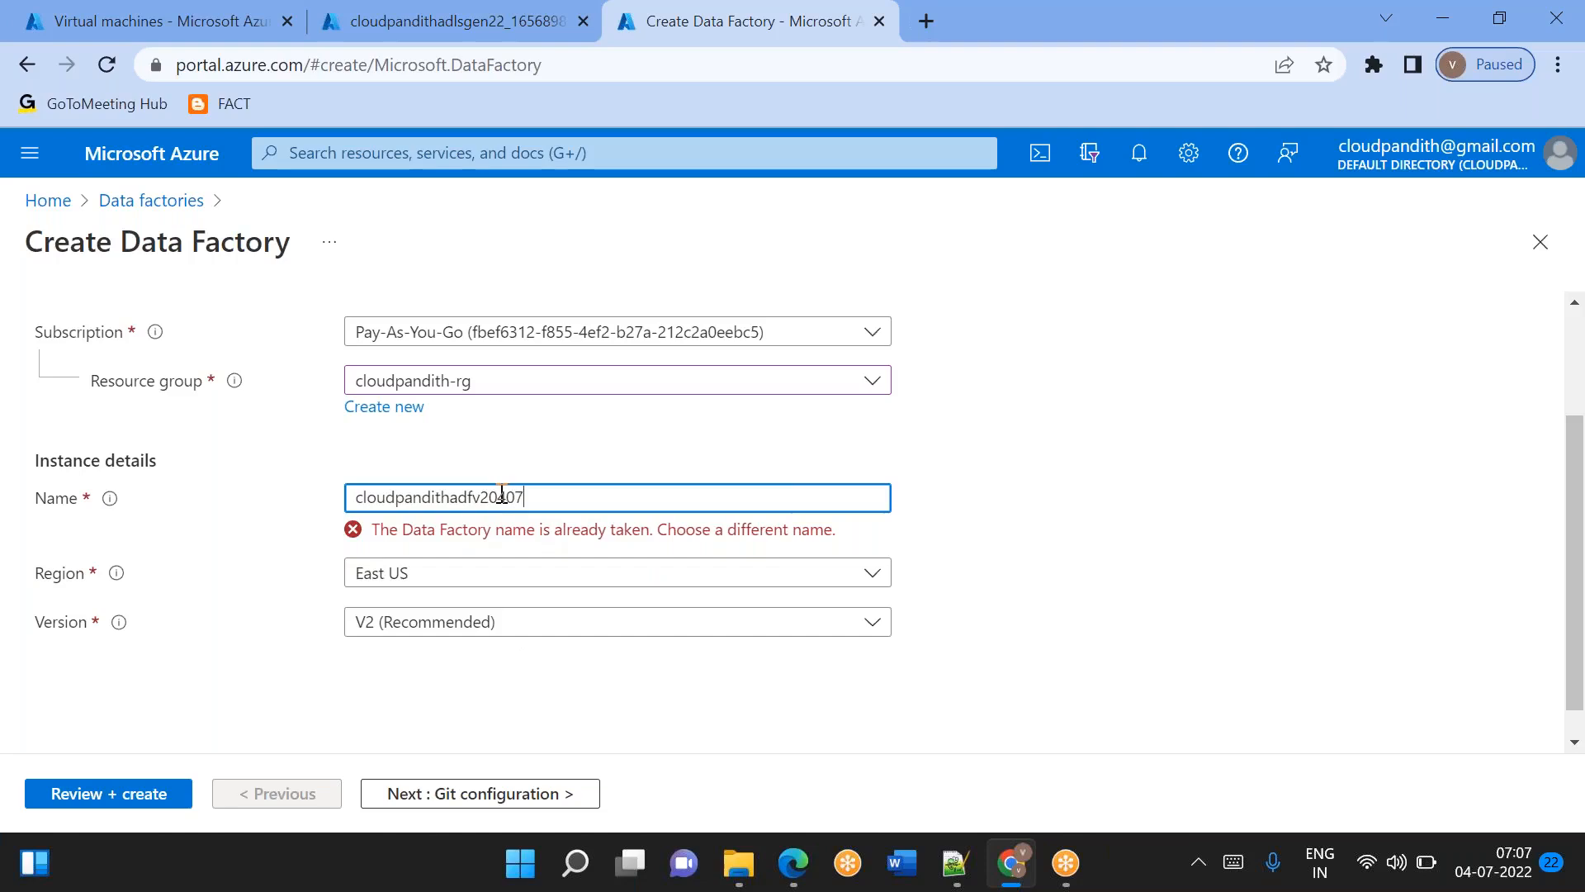
{"action": "left_click", "coordinate": [1062, 655]}
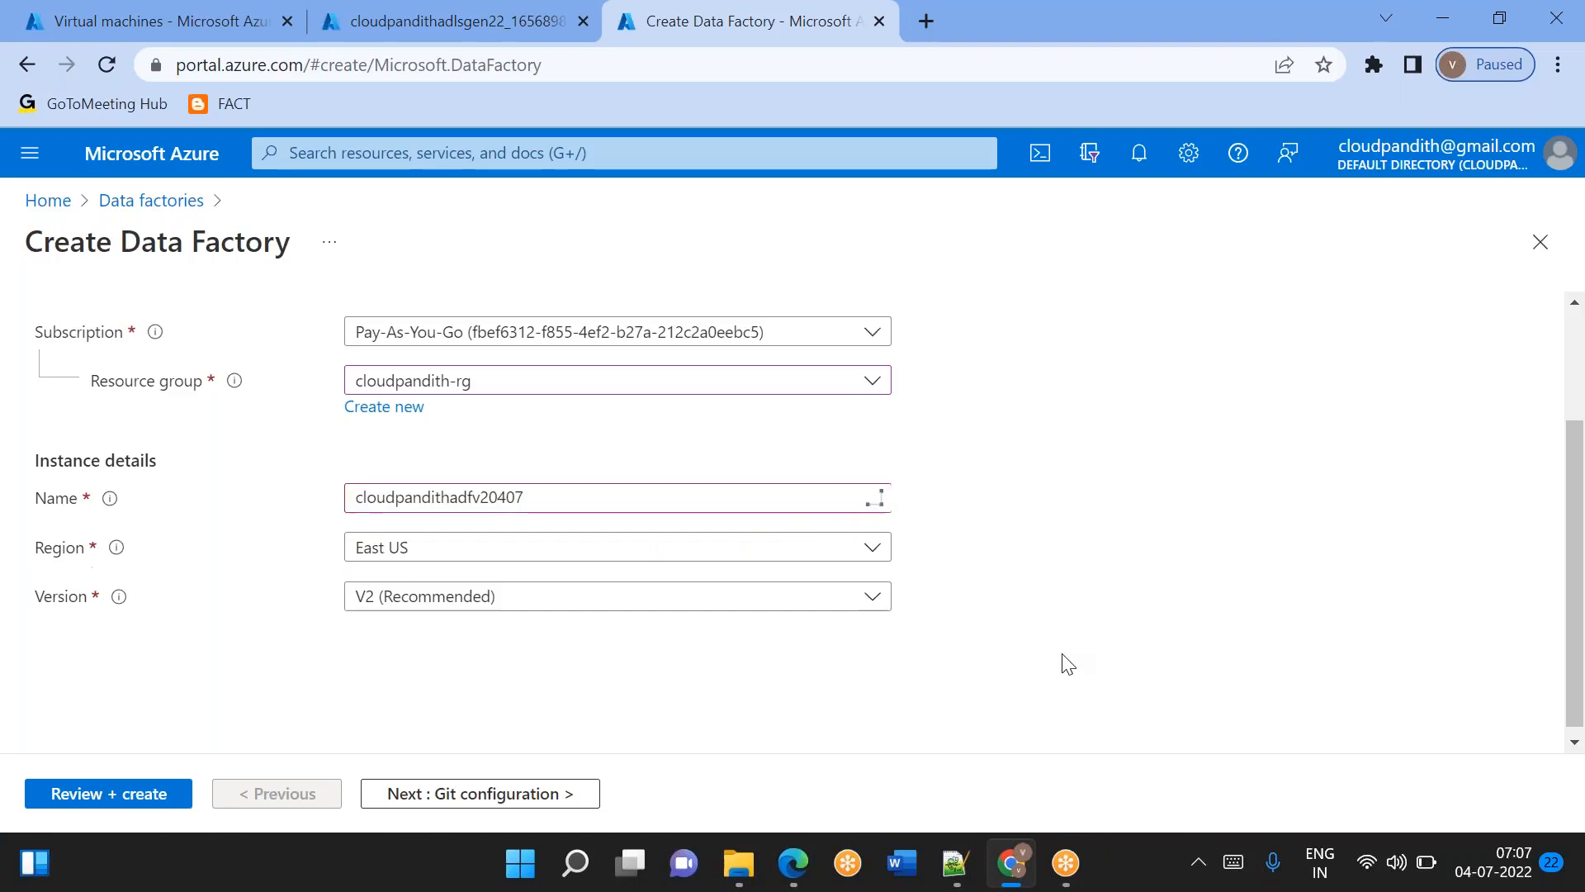
Choose to configure Git later for the data factory, and validate and create it.
{"action": "left_click", "coordinate": [523, 805]}
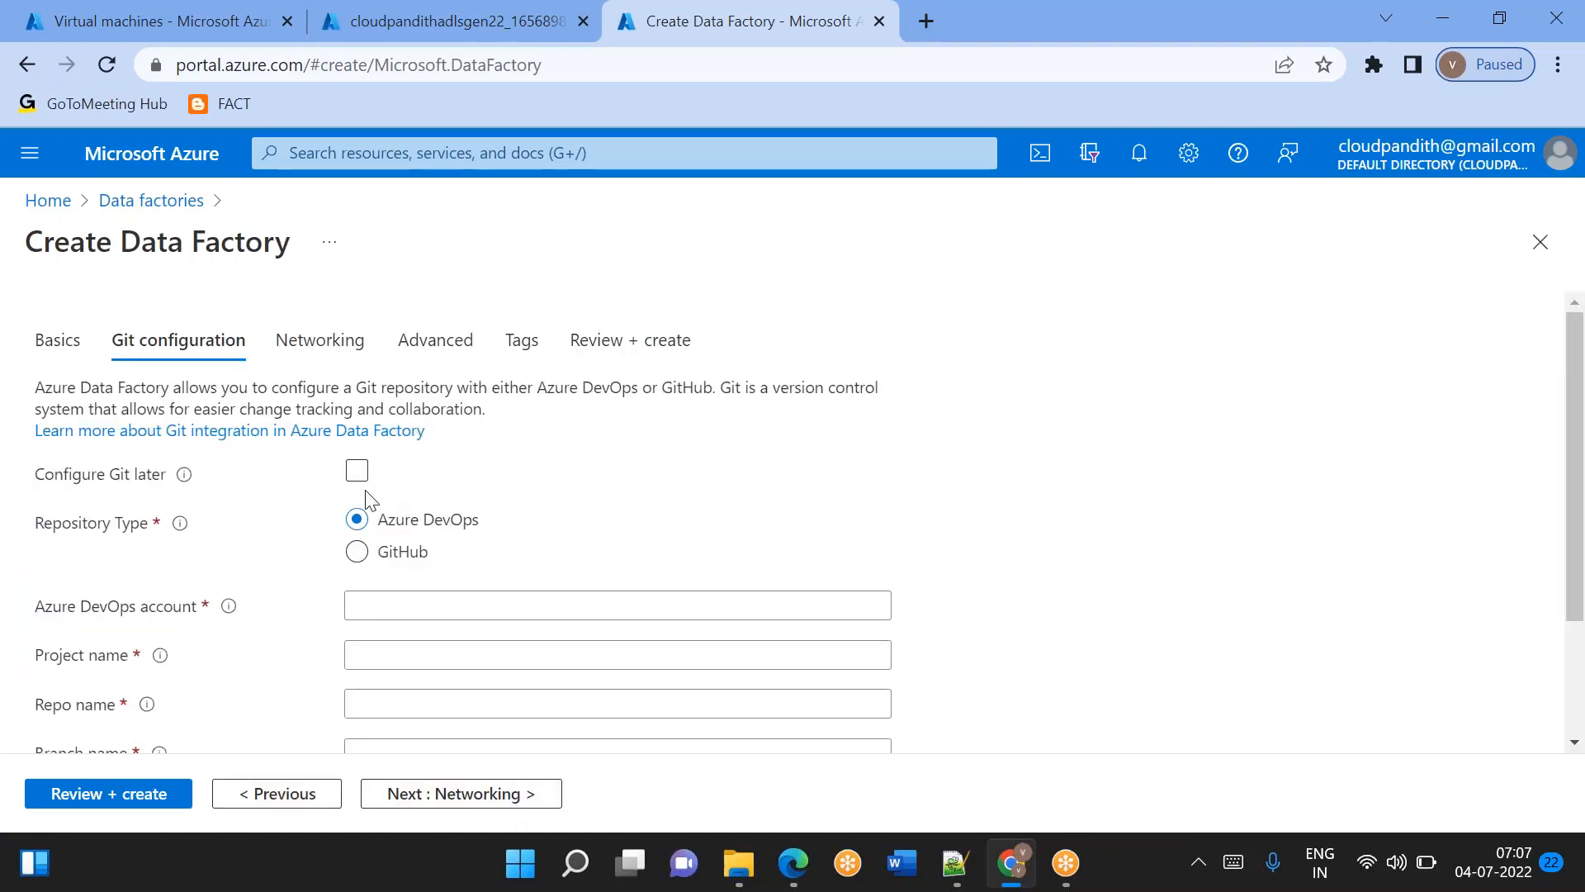
{"action": "left_click", "coordinate": [358, 472]}
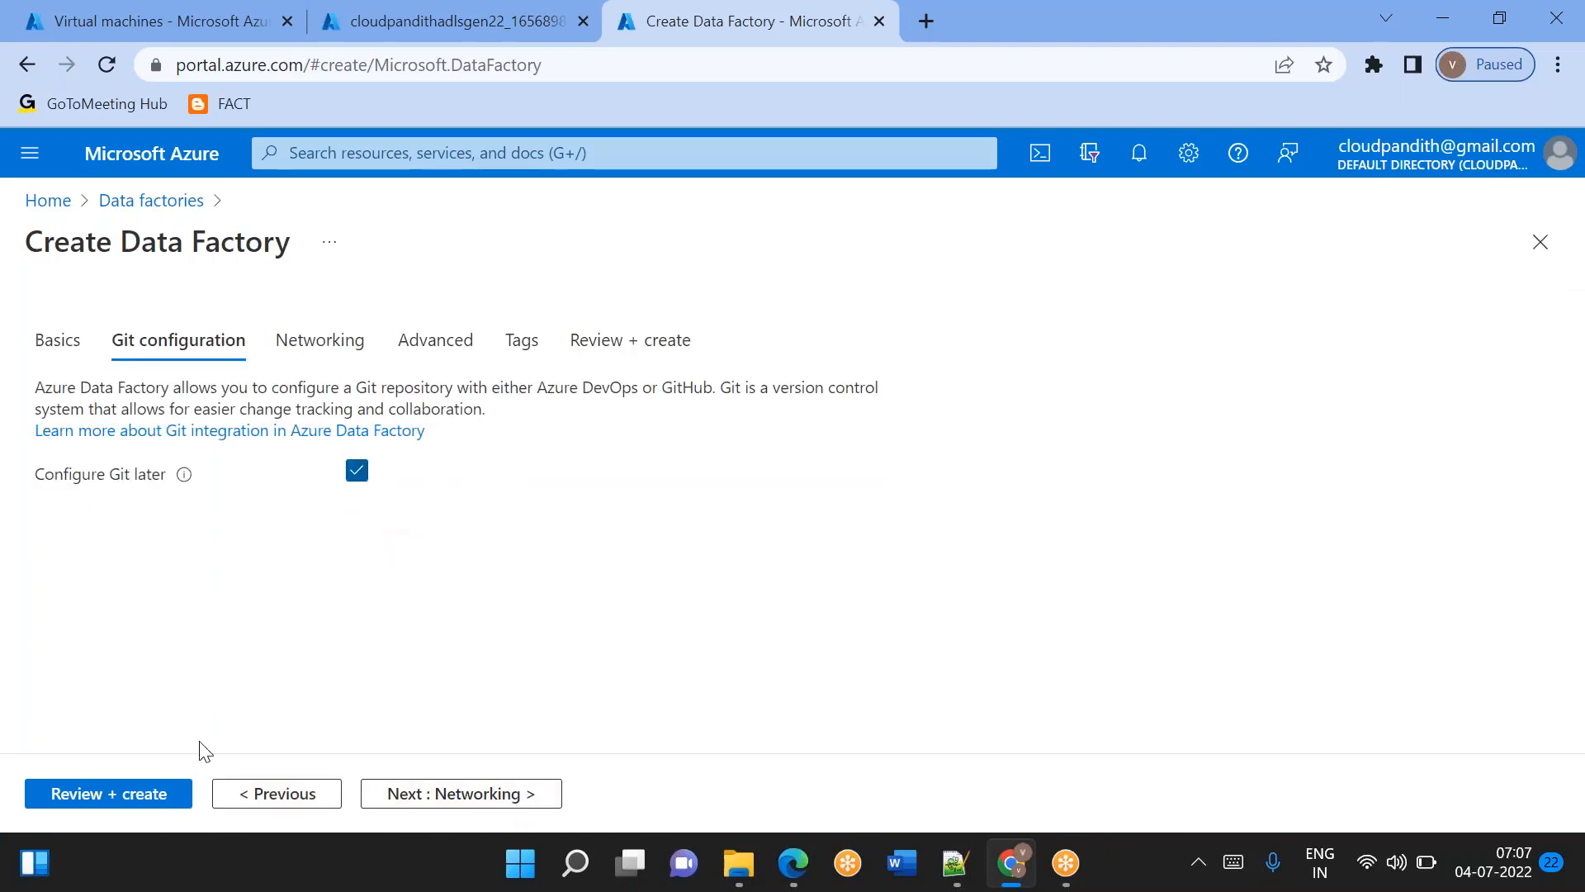
{"action": "left_click", "coordinate": [83, 800]}
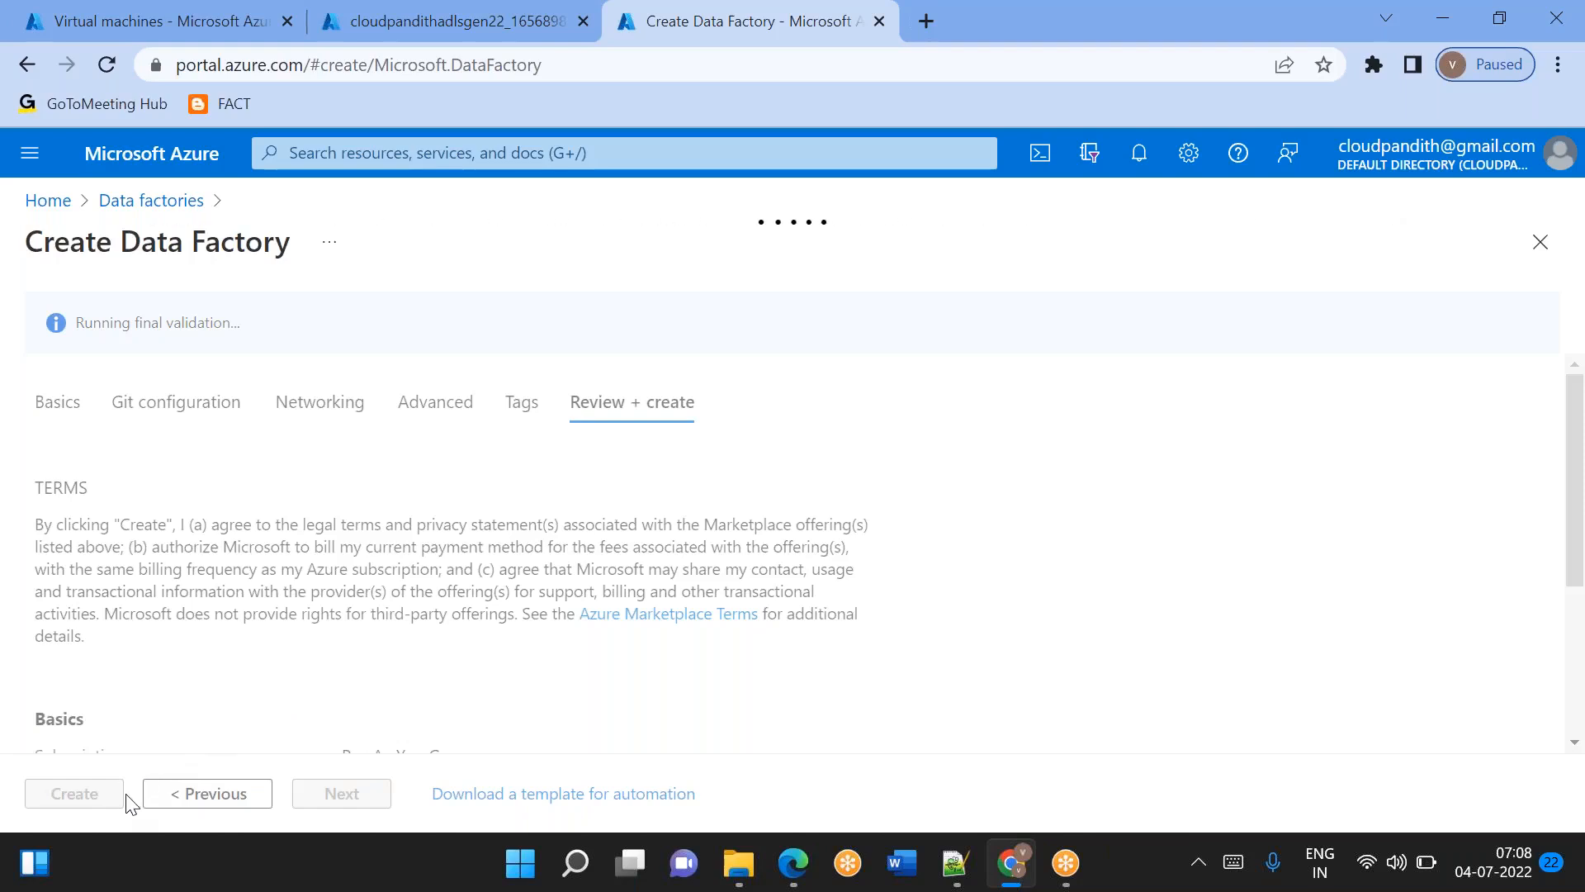
{"action": "left_click", "coordinate": [68, 794]}
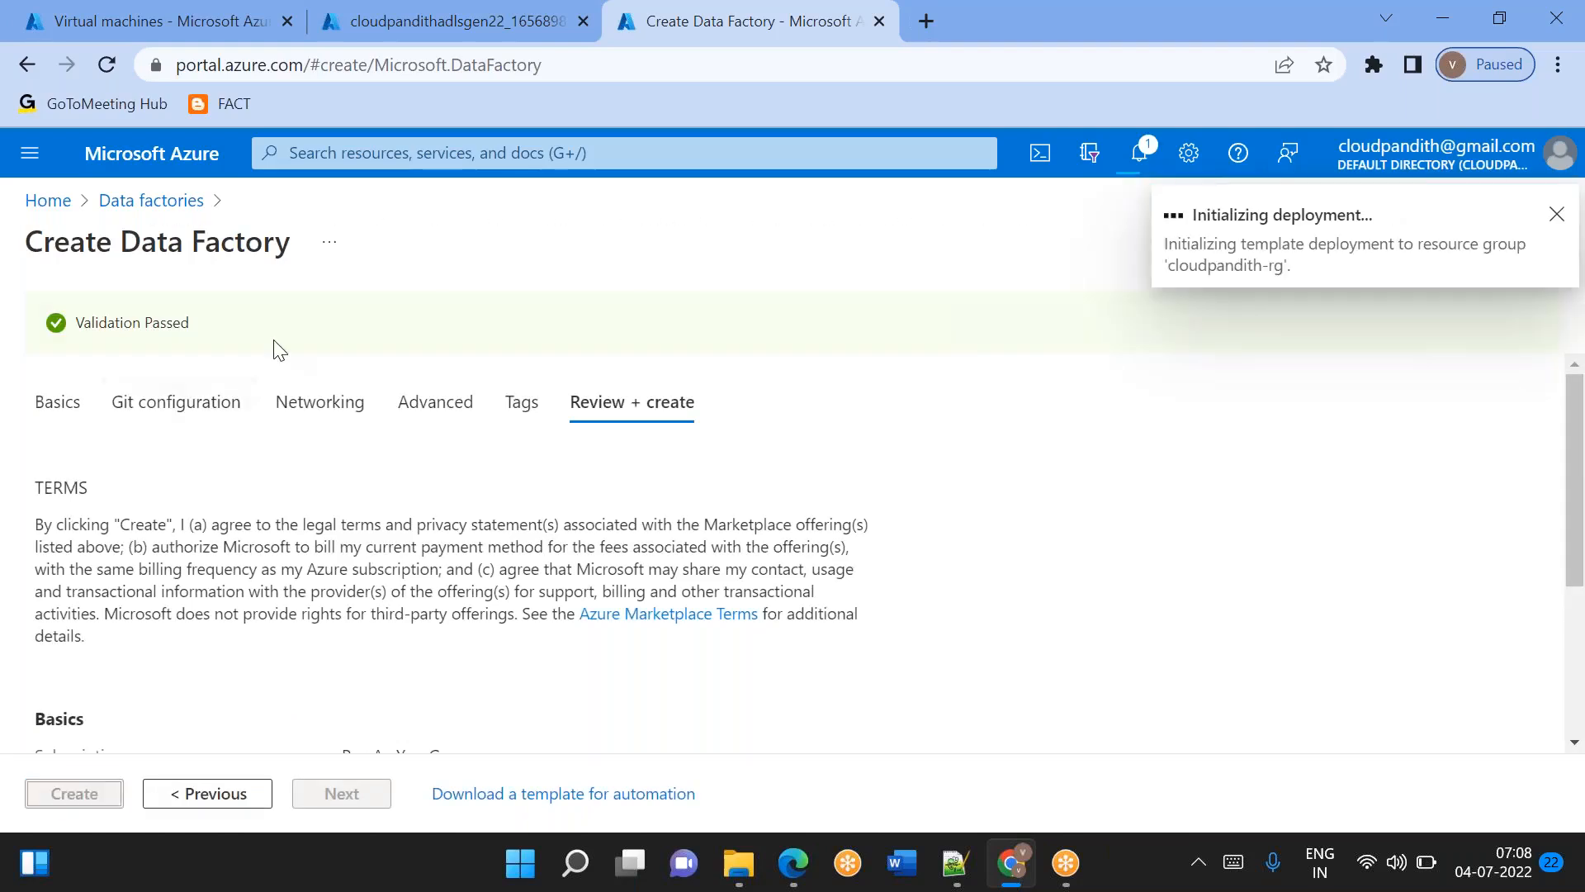
Return to the virtual machines list and open the overview of cloudpandithvm1 with the list collapsed.
{"action": "left_click", "coordinate": [248, 23]}
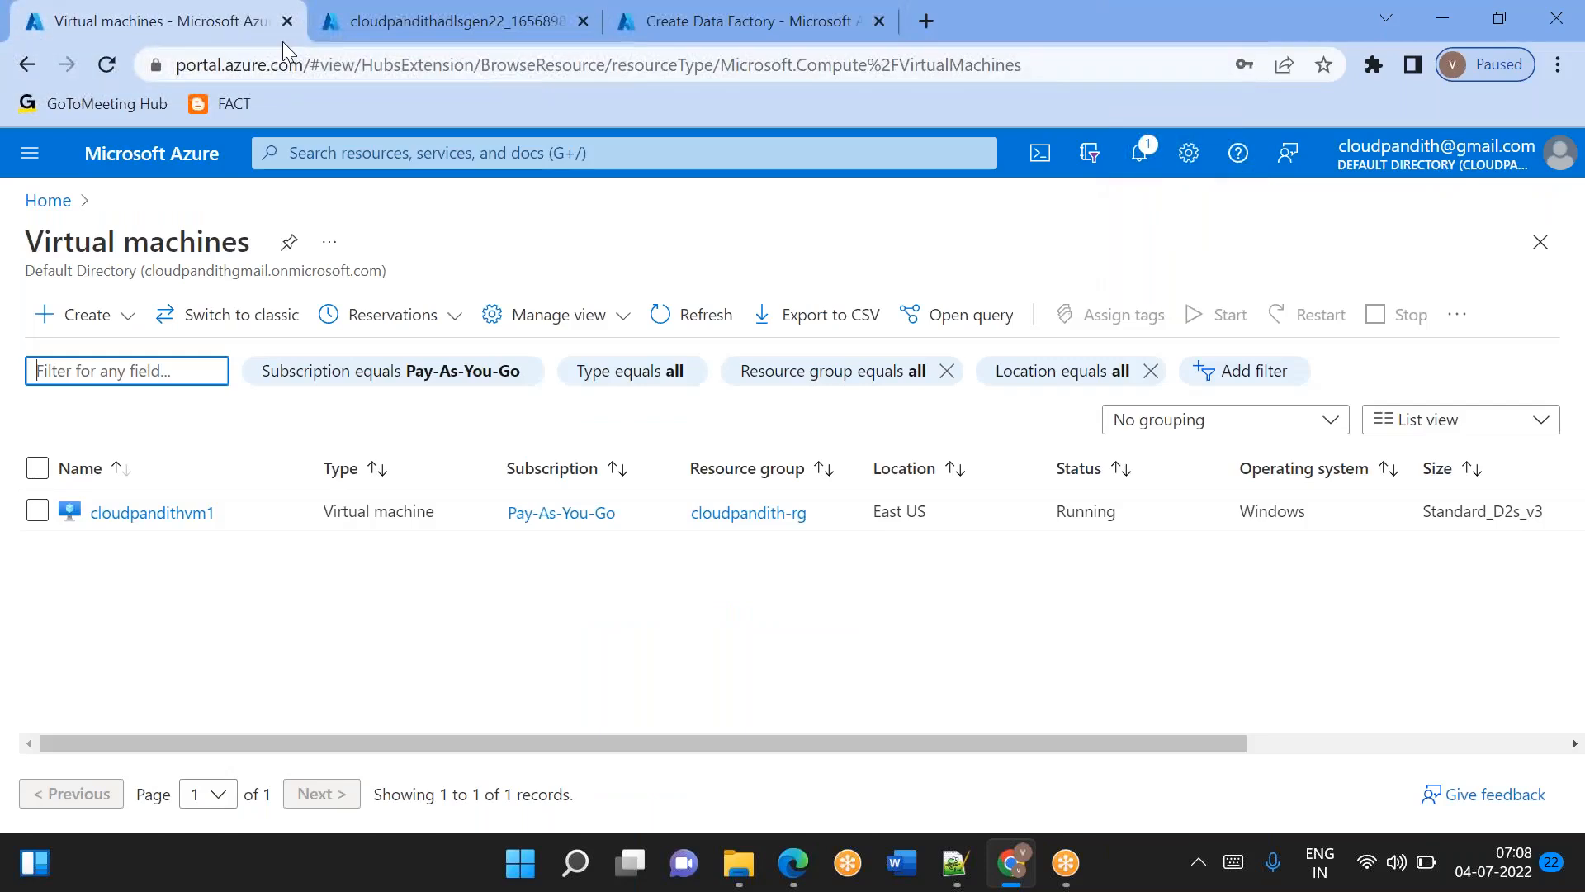
{"action": "left_click", "coordinate": [406, 12]}
{"action": "left_click", "coordinate": [196, 12]}
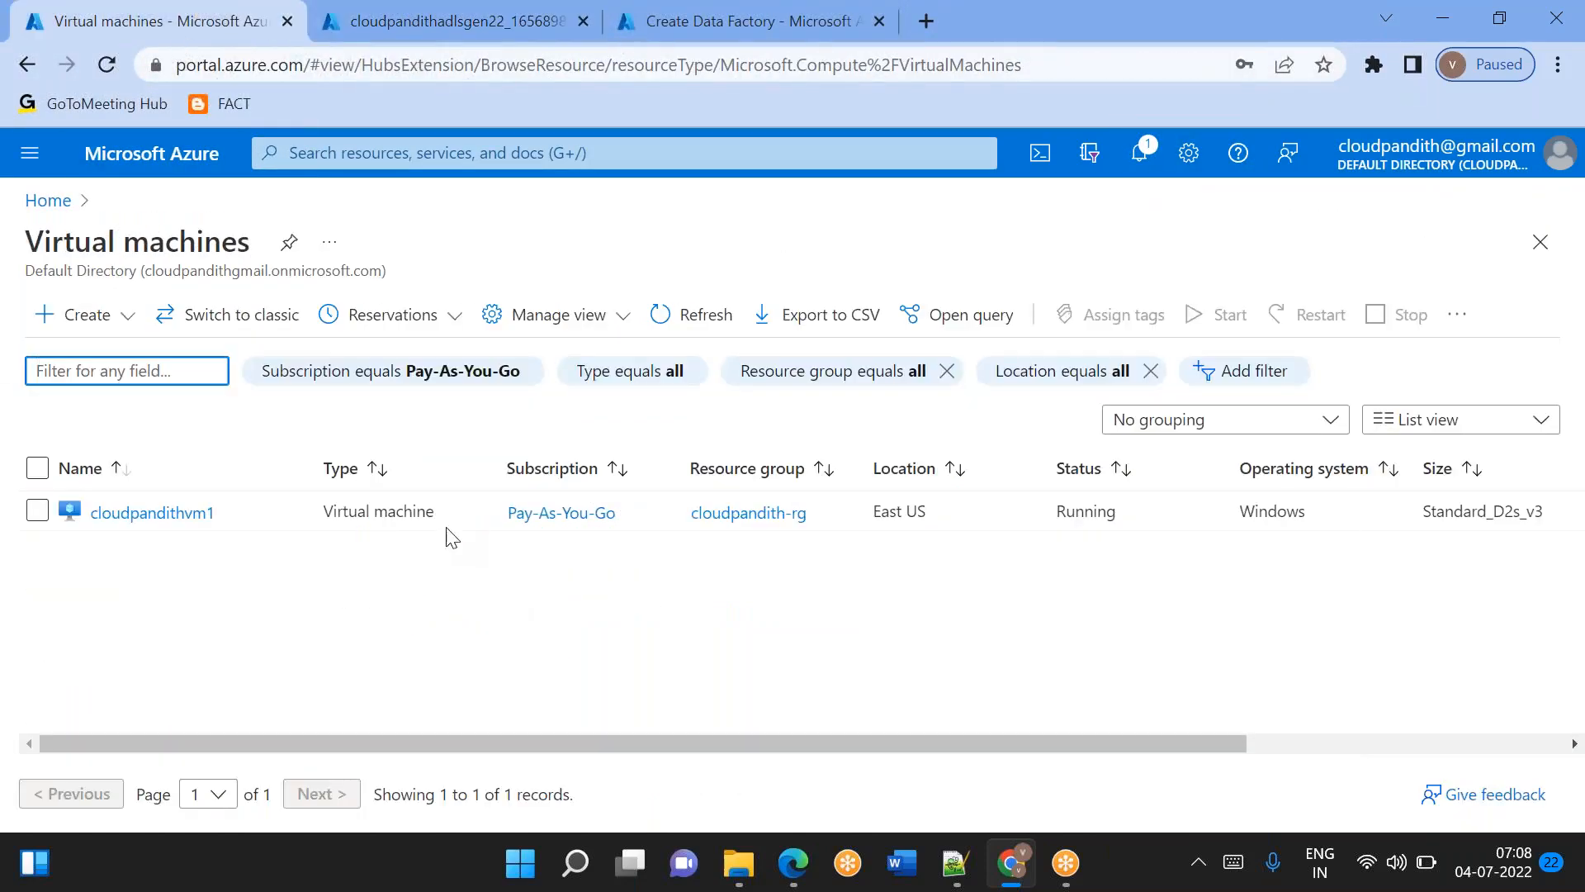
{"action": "left_click", "coordinate": [157, 514]}
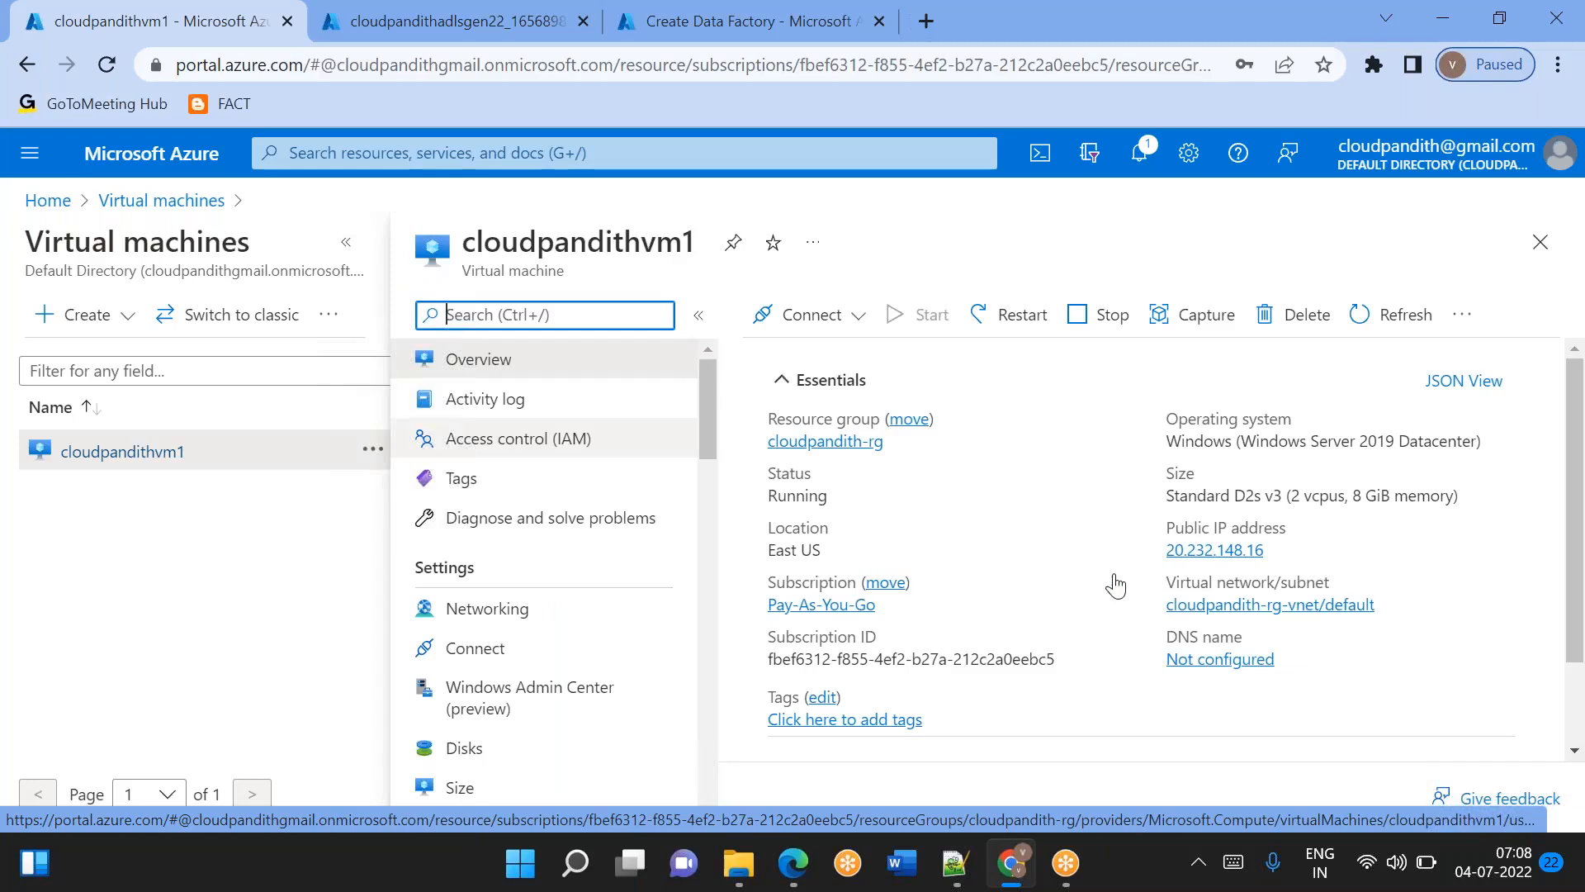
{"action": "left_click", "coordinate": [346, 243]}
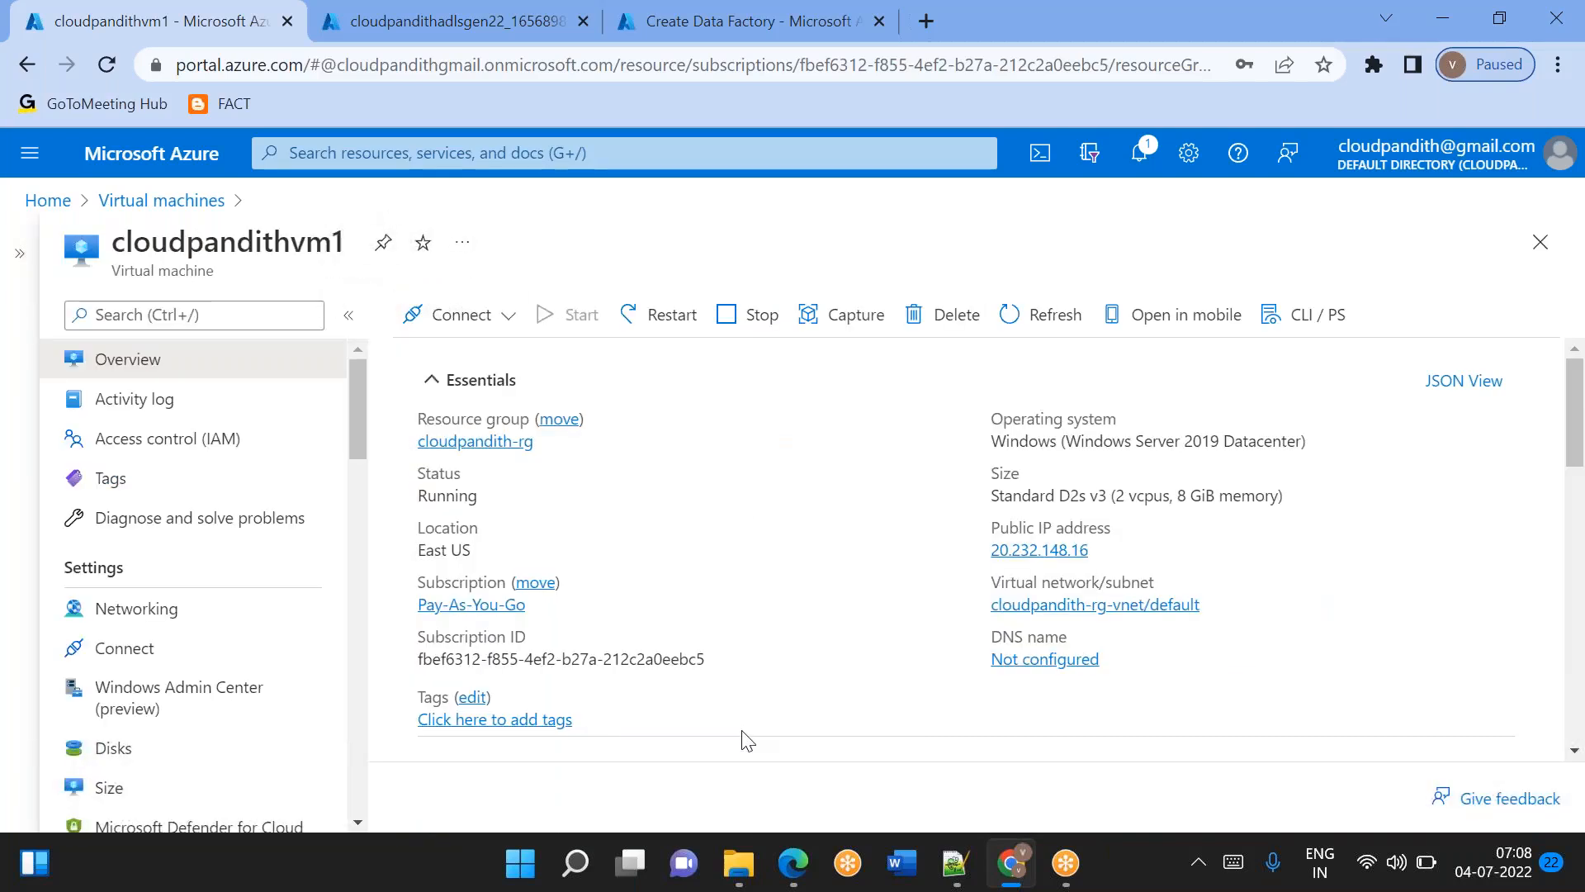
Launch Remote Desktop Connection and connect to the public IP address copied from the overview of cloudpandithvm1.
{"action": "left_click", "coordinate": [580, 860]}
{"action": "type", "text": "remote"}
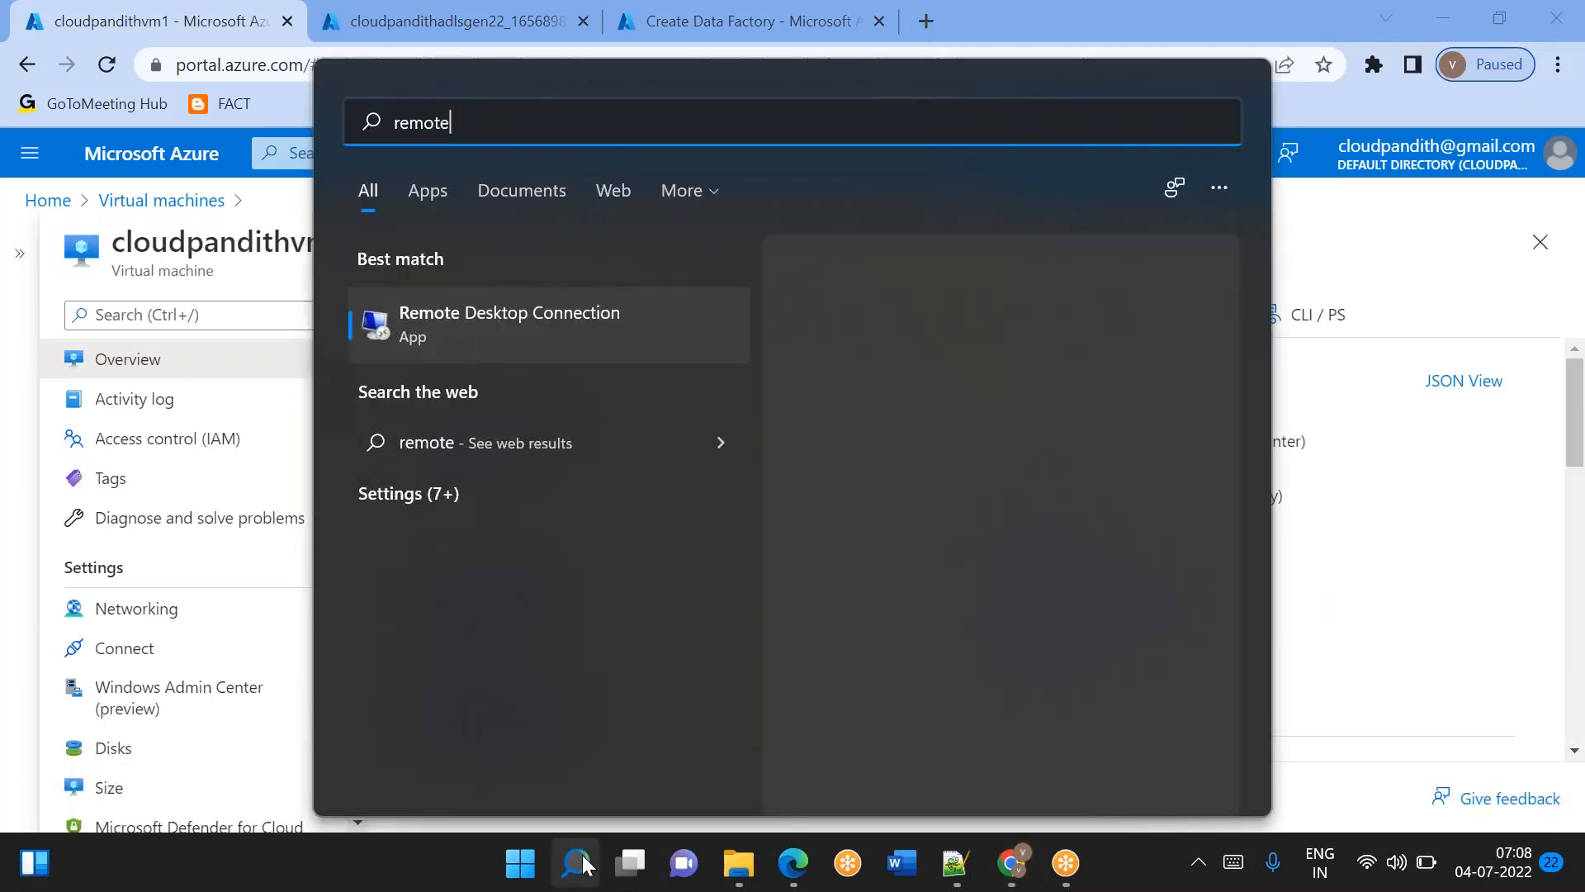
{"action": "key", "text": "Return"}
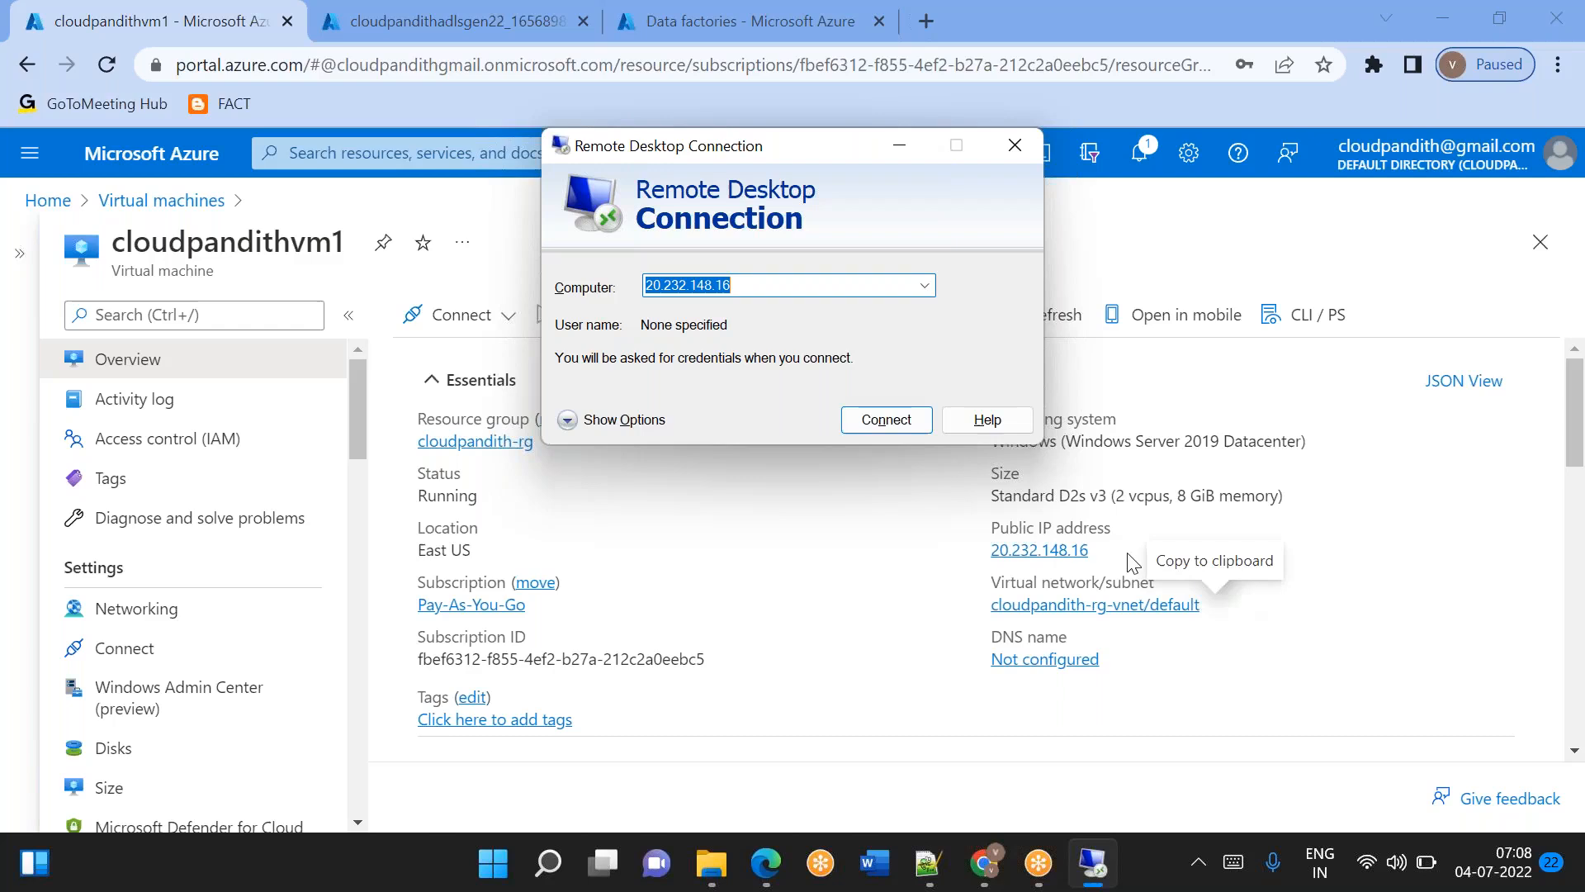
{"action": "left_click", "coordinate": [1104, 552]}
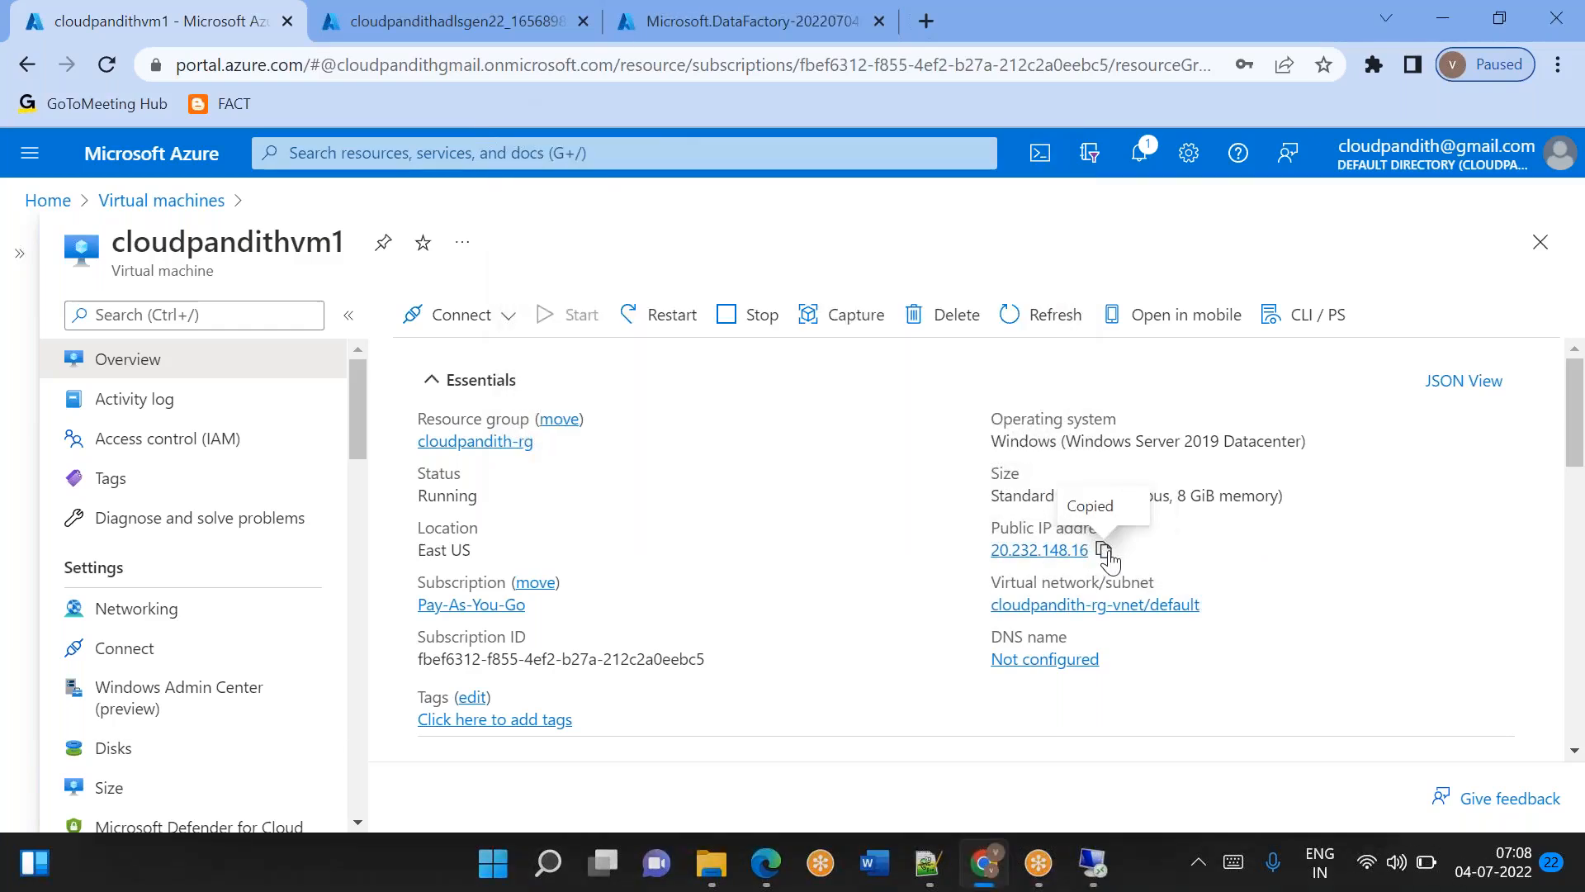
{"action": "left_click", "coordinate": [1105, 551]}
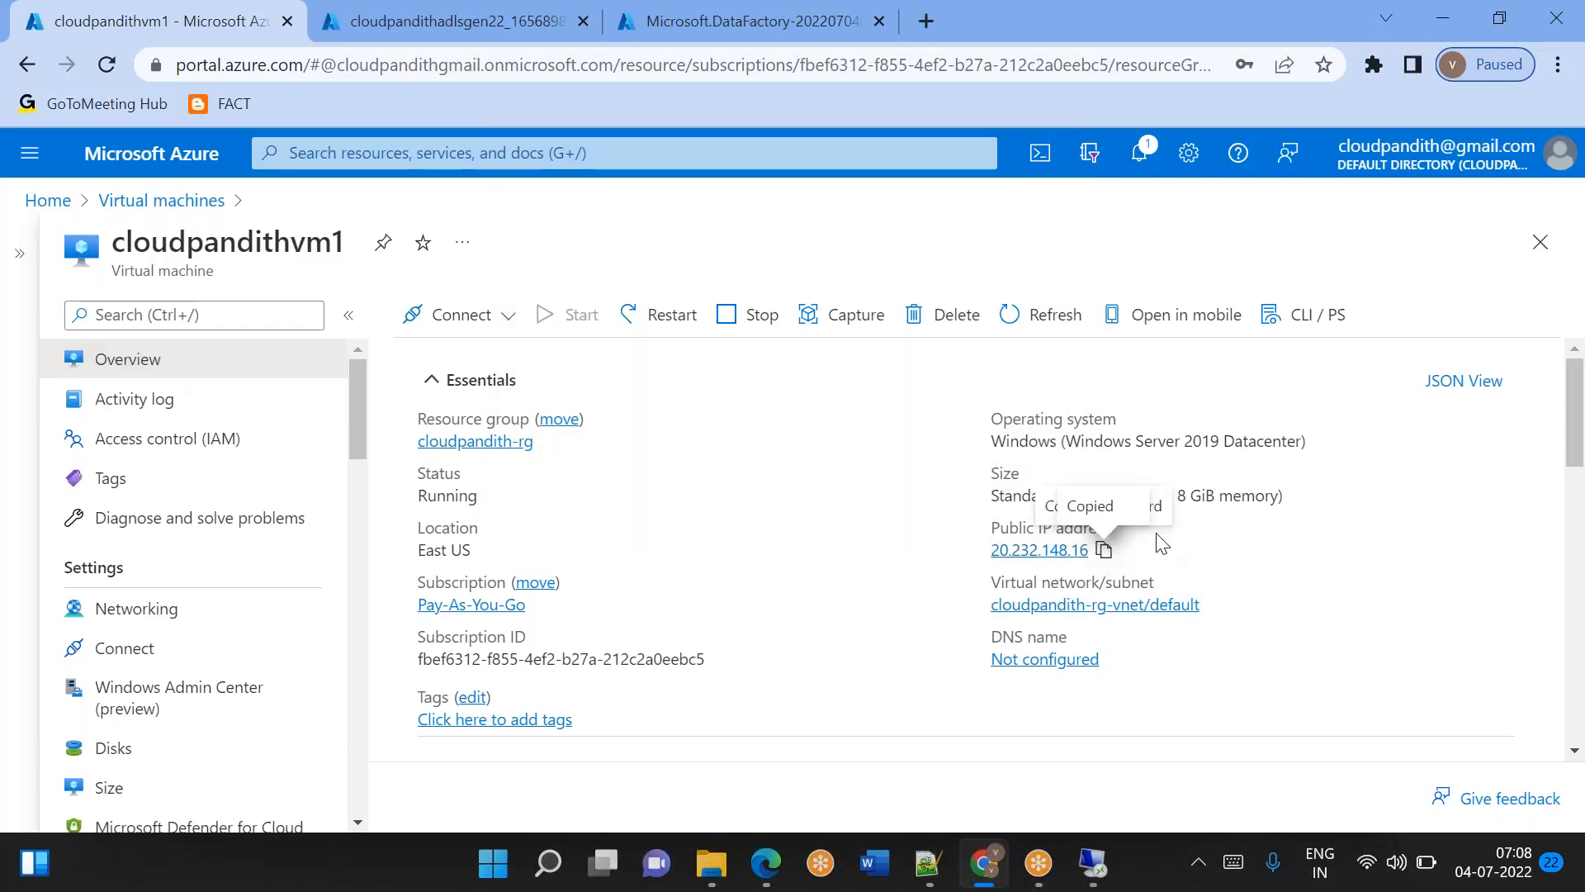
{"action": "left_click", "coordinate": [1106, 552]}
{"action": "key", "text": "alt+Tab"}
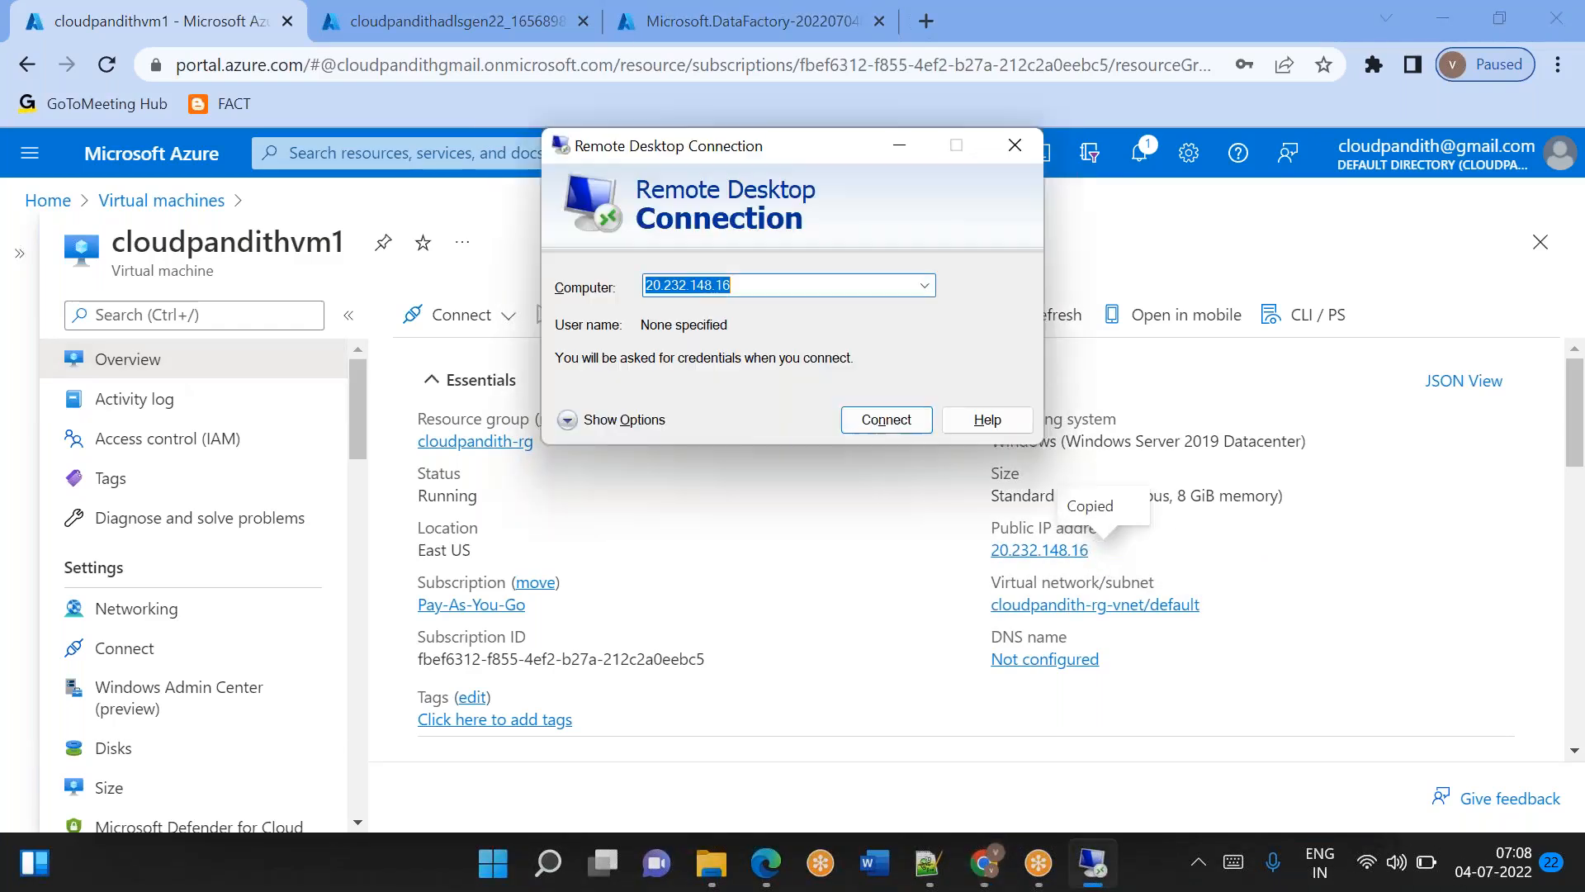
{"action": "key", "text": "BackSpace"}
{"action": "key", "text": "ctrl+v"}
{"action": "left_click", "coordinate": [885, 420]}
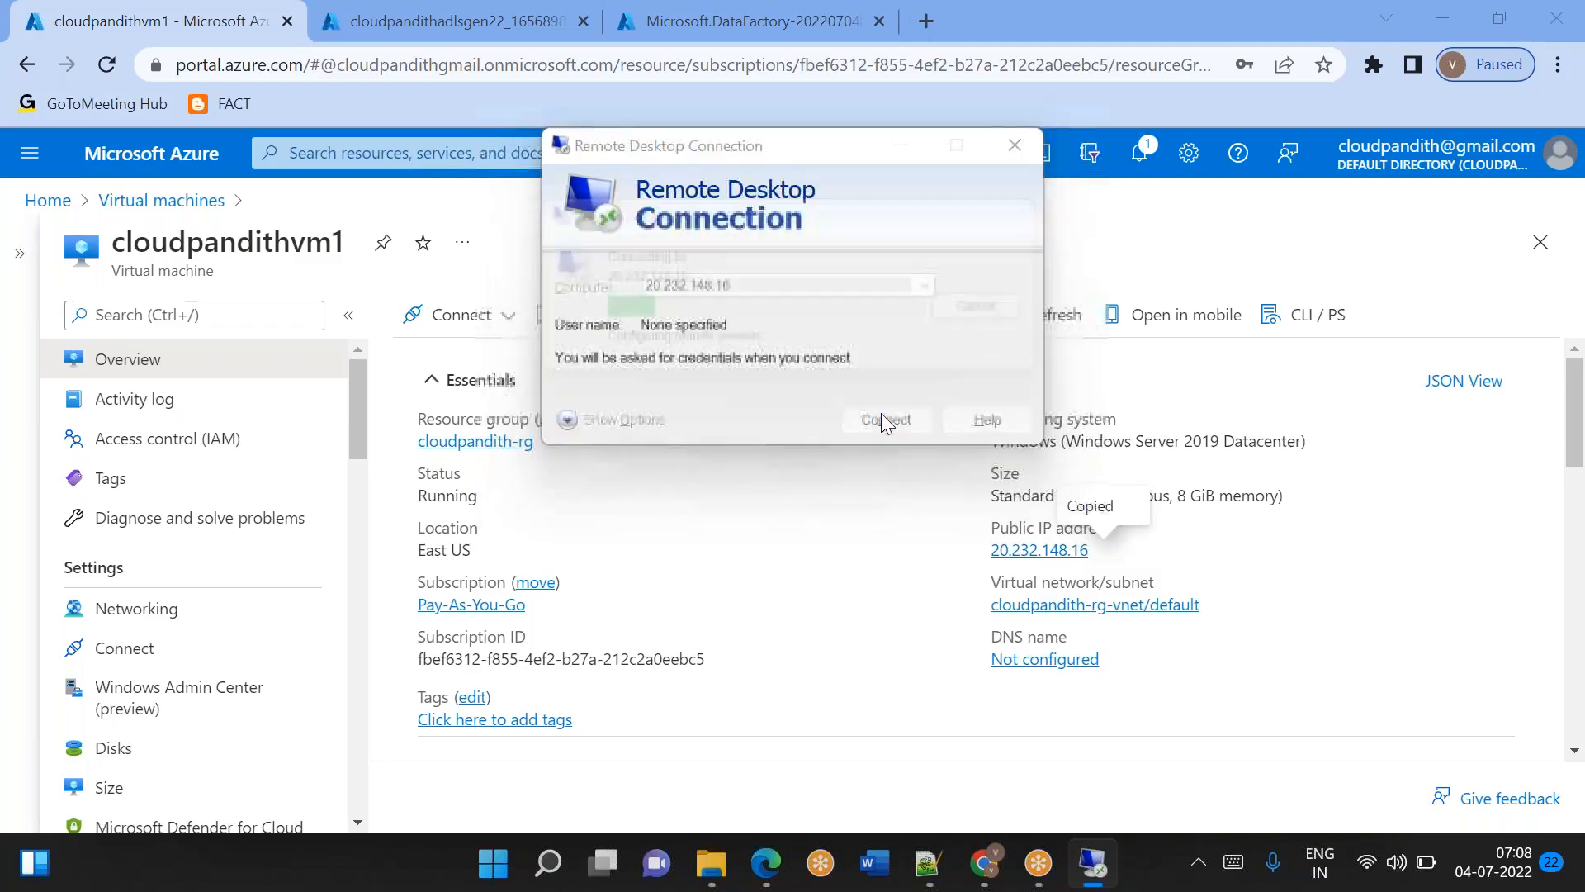
Sign in to the virtual machine with the administrator's user name and password, and decline making it discoverable on the network.
{"action": "type", "text": "mallaiah"}
{"action": "key", "text": "Tab"}
{"action": "type", "text": "*"}
{"action": "key", "text": "BackSpace"}
{"action": "key", "text": "BackSpace"}
{"action": "key", "text": "BackSpace"}
{"action": "type", "text": "*"}
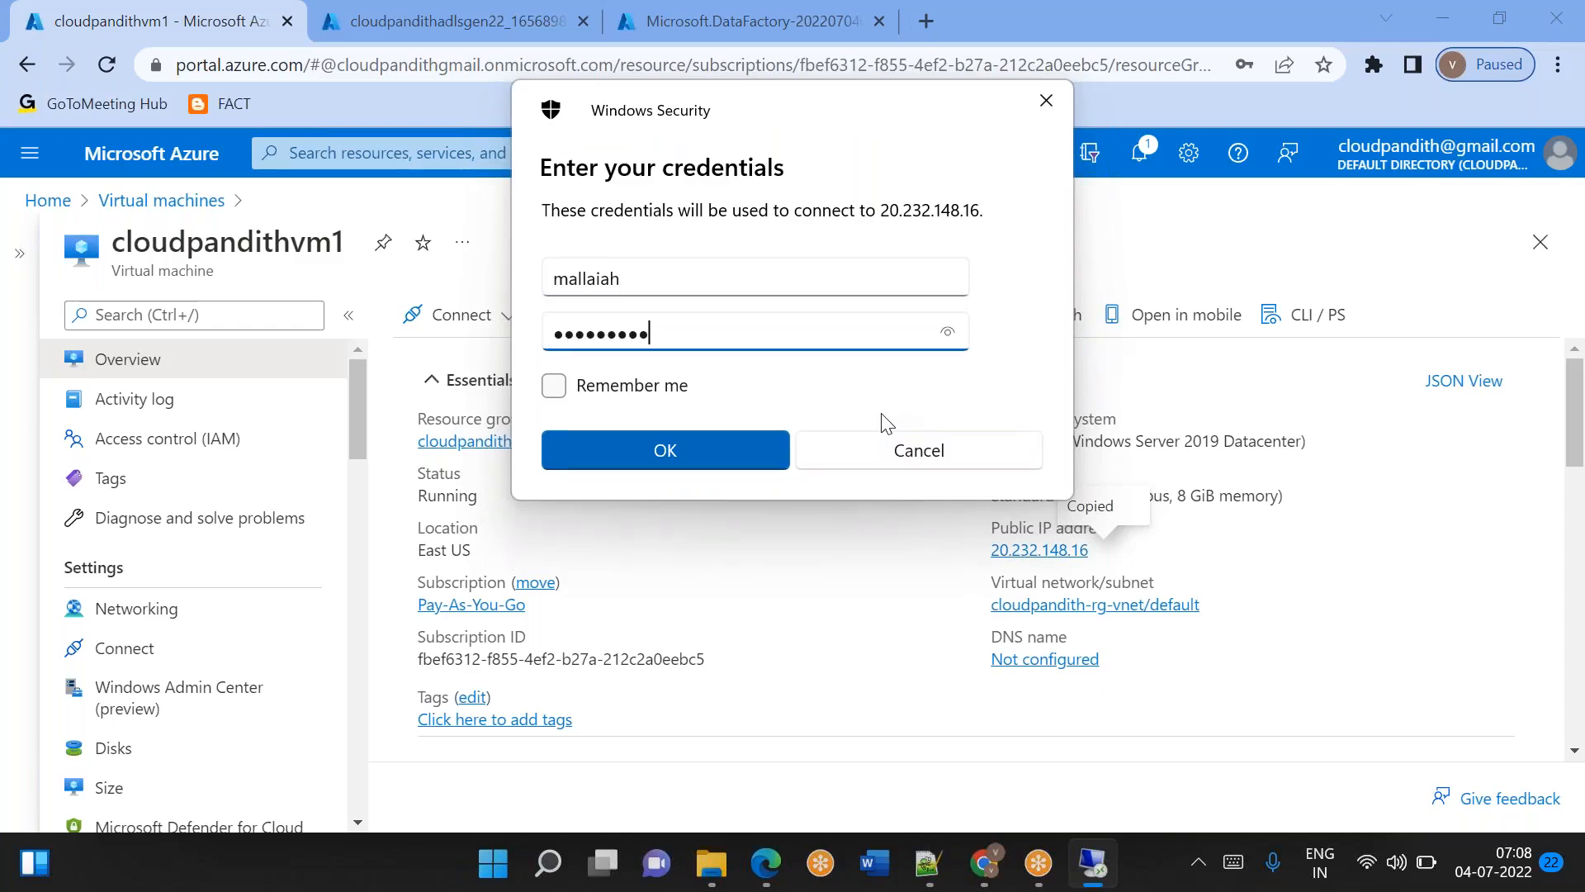
{"action": "key", "text": "Return"}
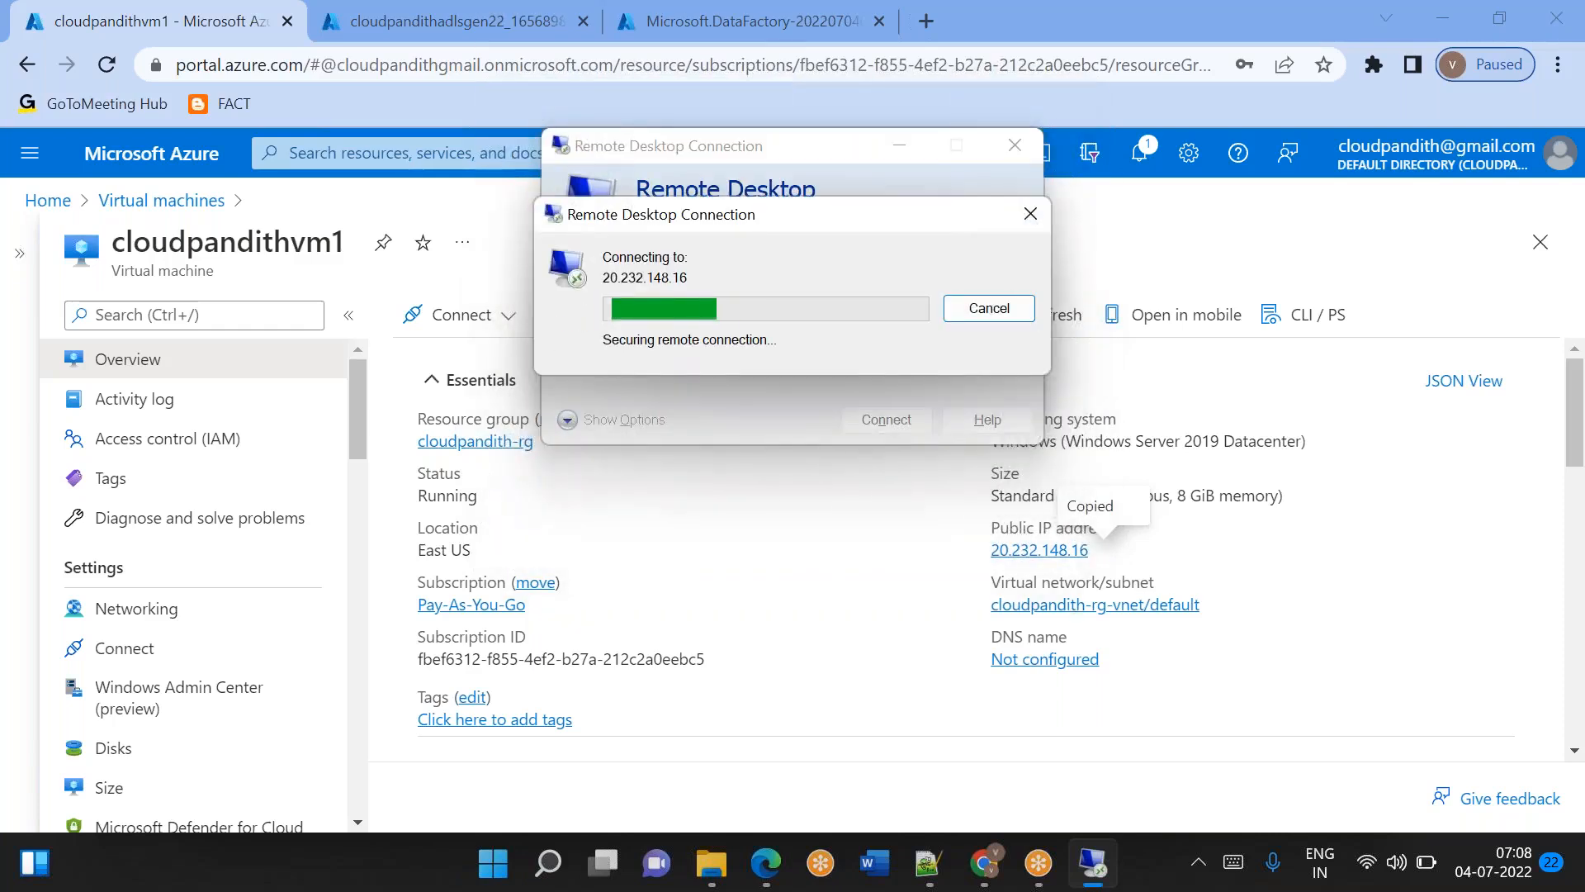
{"action": "left_click", "coordinate": [875, 506]}
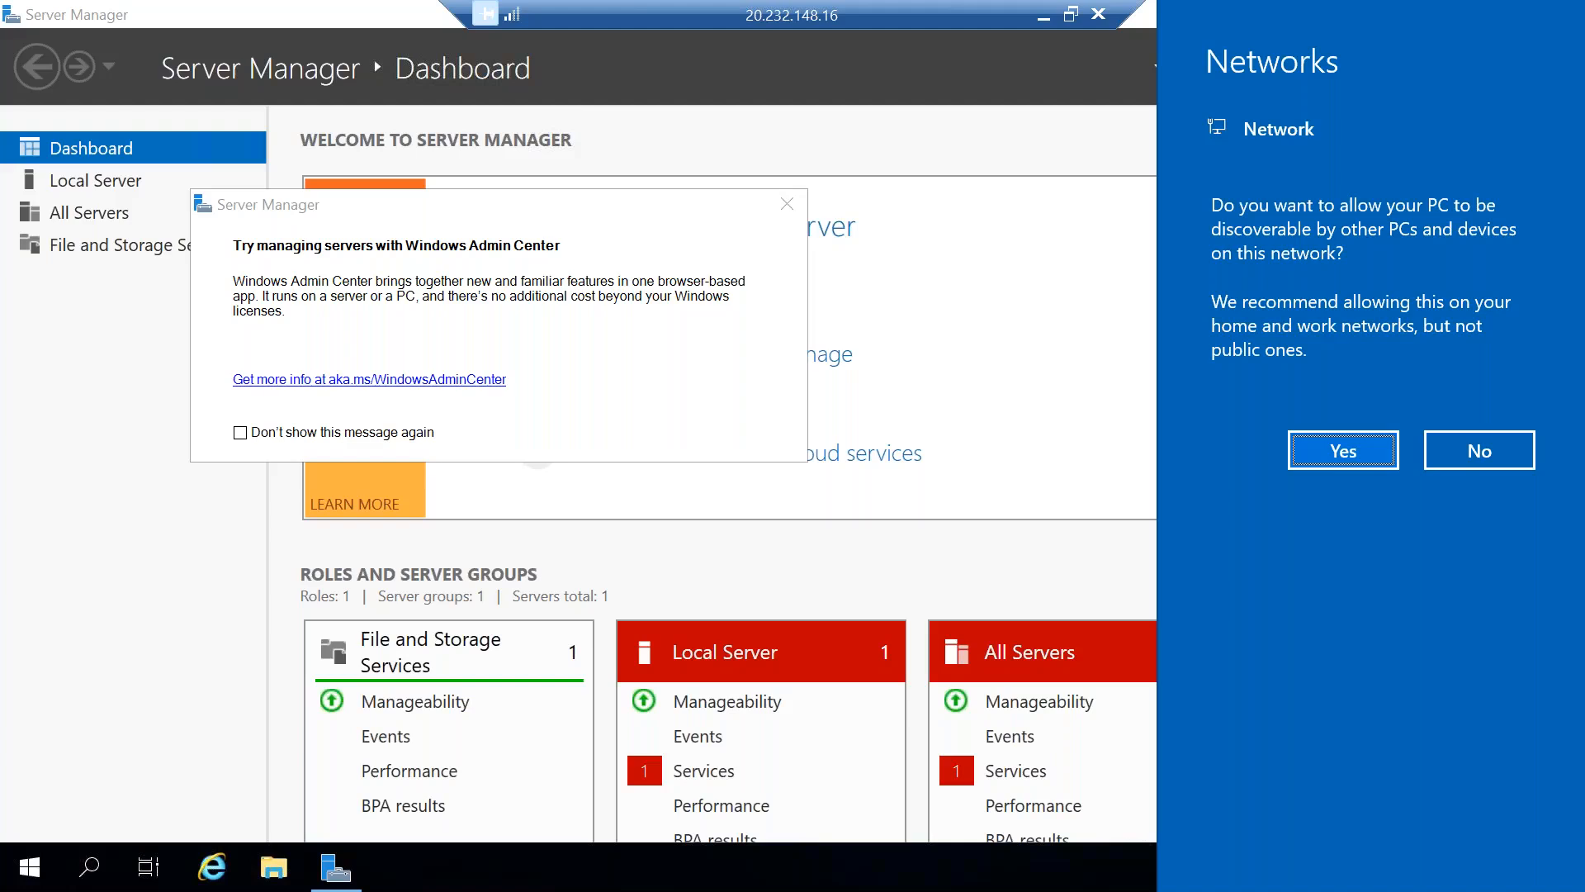
{"action": "left_click", "coordinate": [1504, 450]}
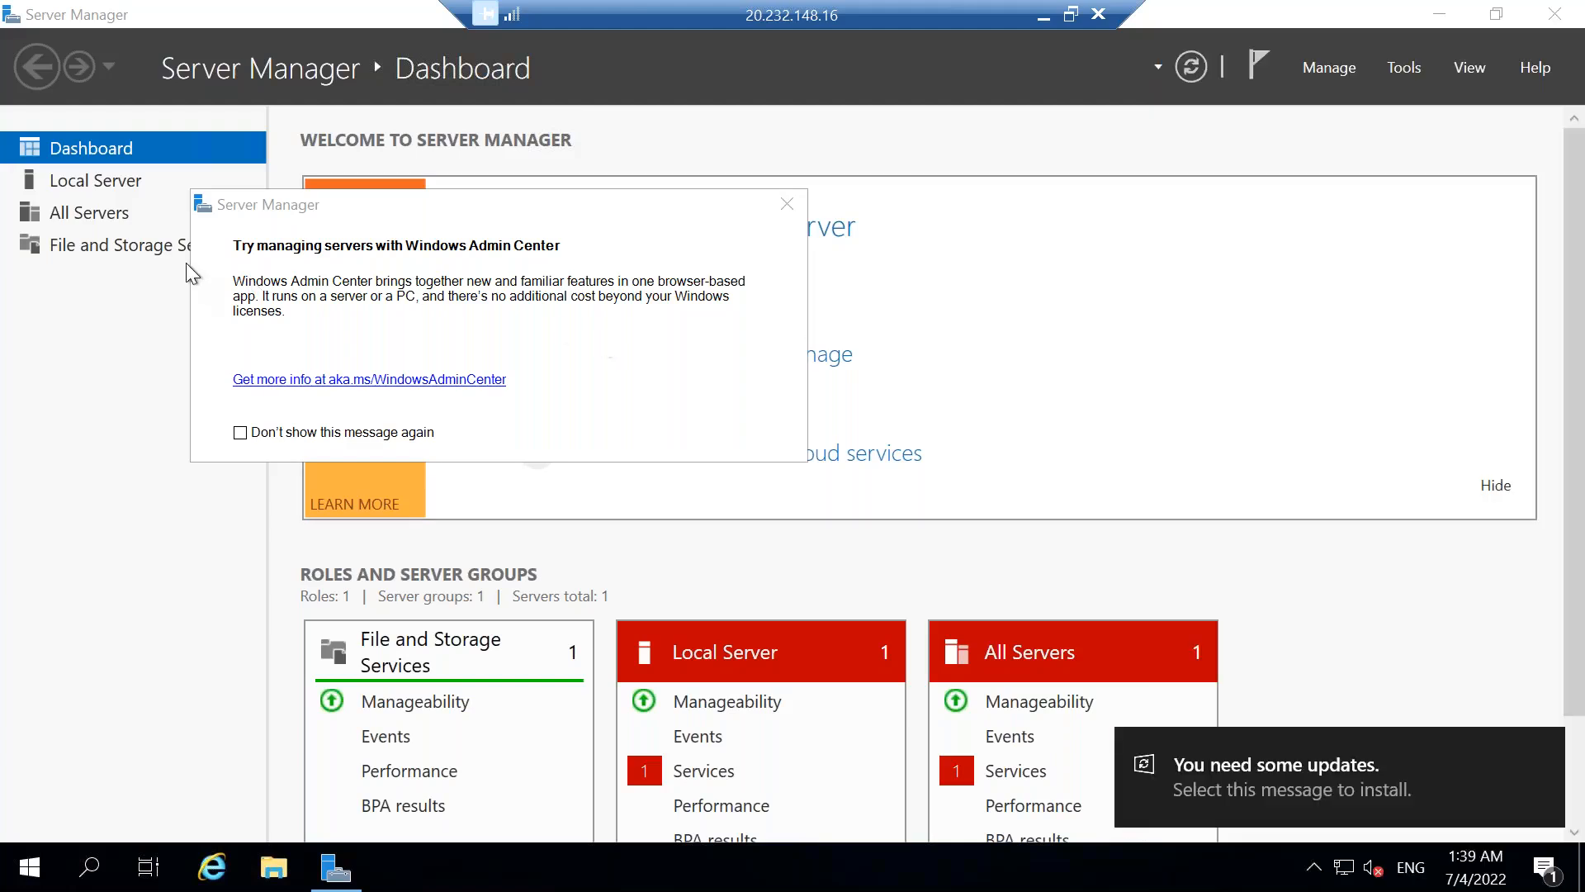
Dismiss the Windows Admin Center notice and turn off IE Enhanced Security Configuration for administrators on the local server.
{"action": "left_click", "coordinate": [117, 183]}
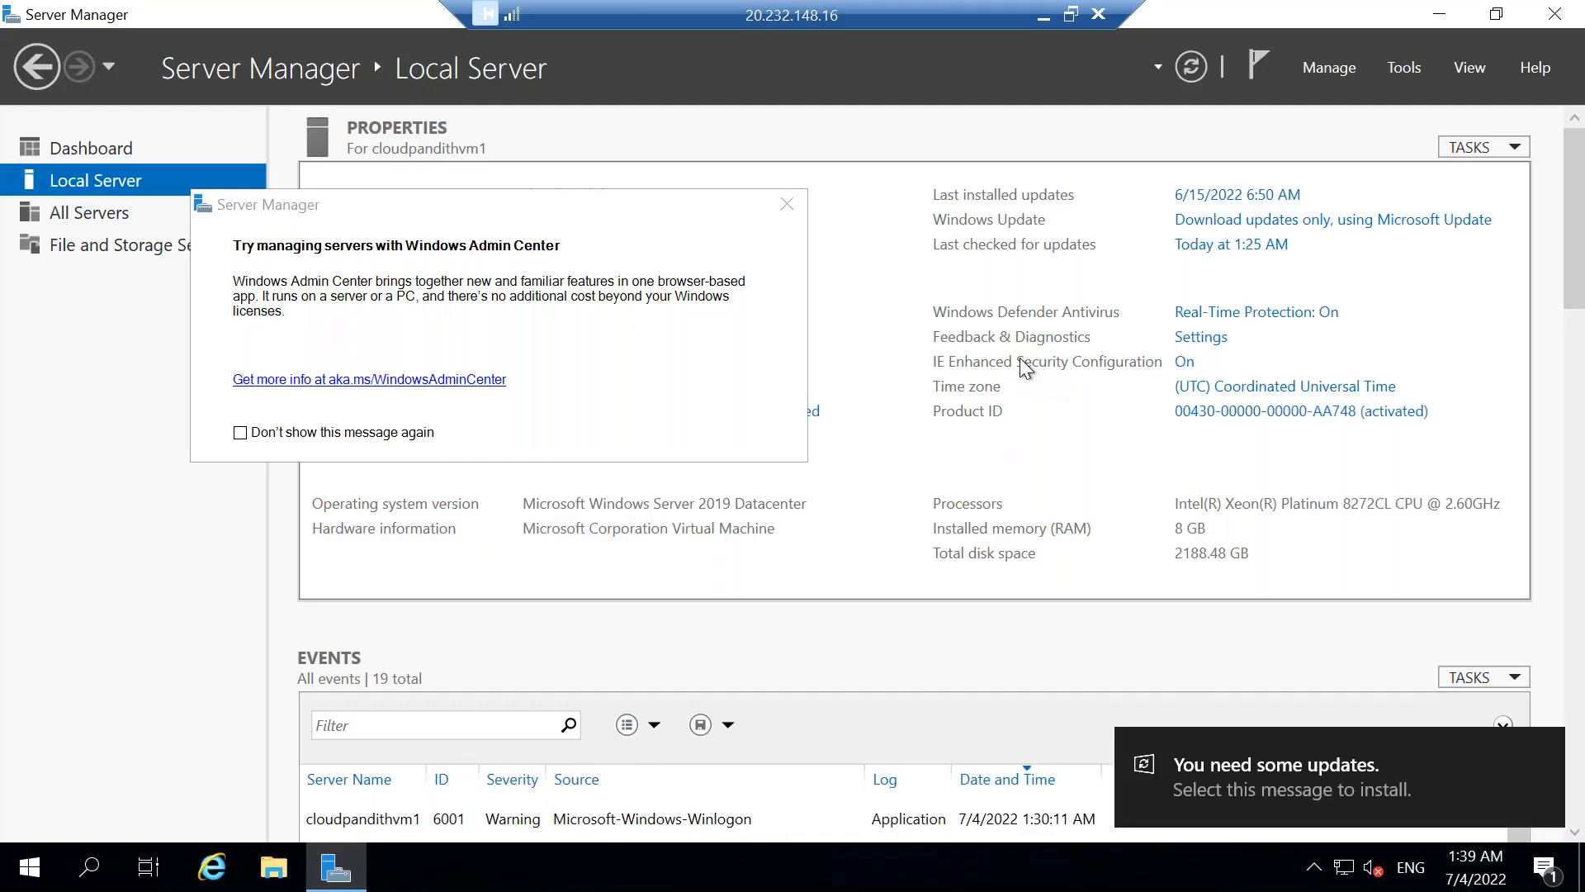
{"action": "left_click", "coordinate": [789, 206]}
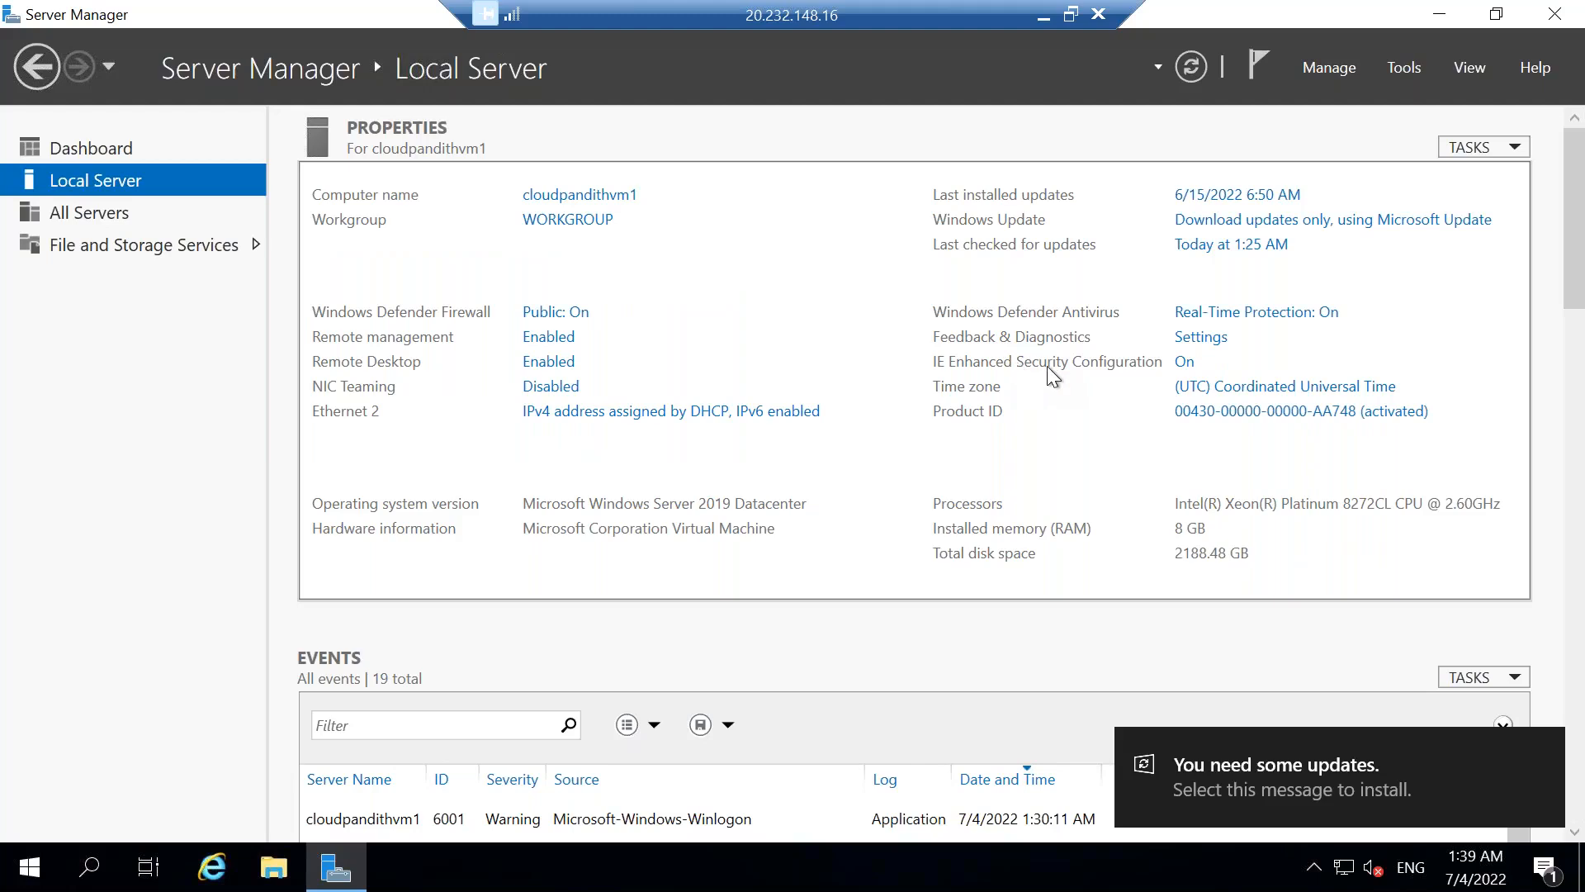
{"action": "left_click", "coordinate": [1185, 369]}
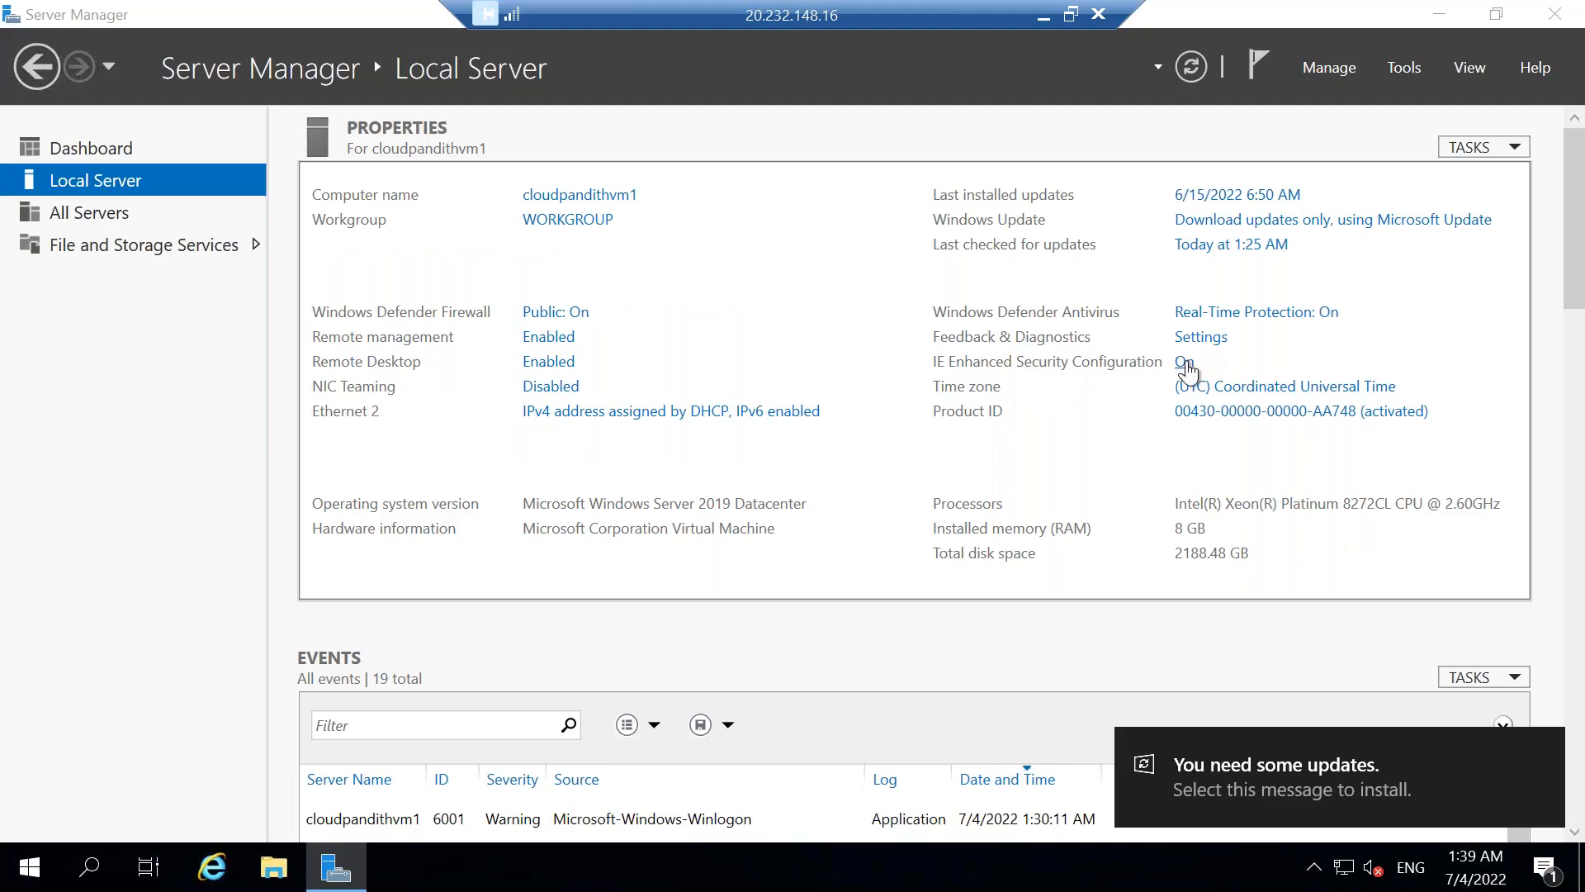
{"action": "left_click", "coordinate": [632, 400]}
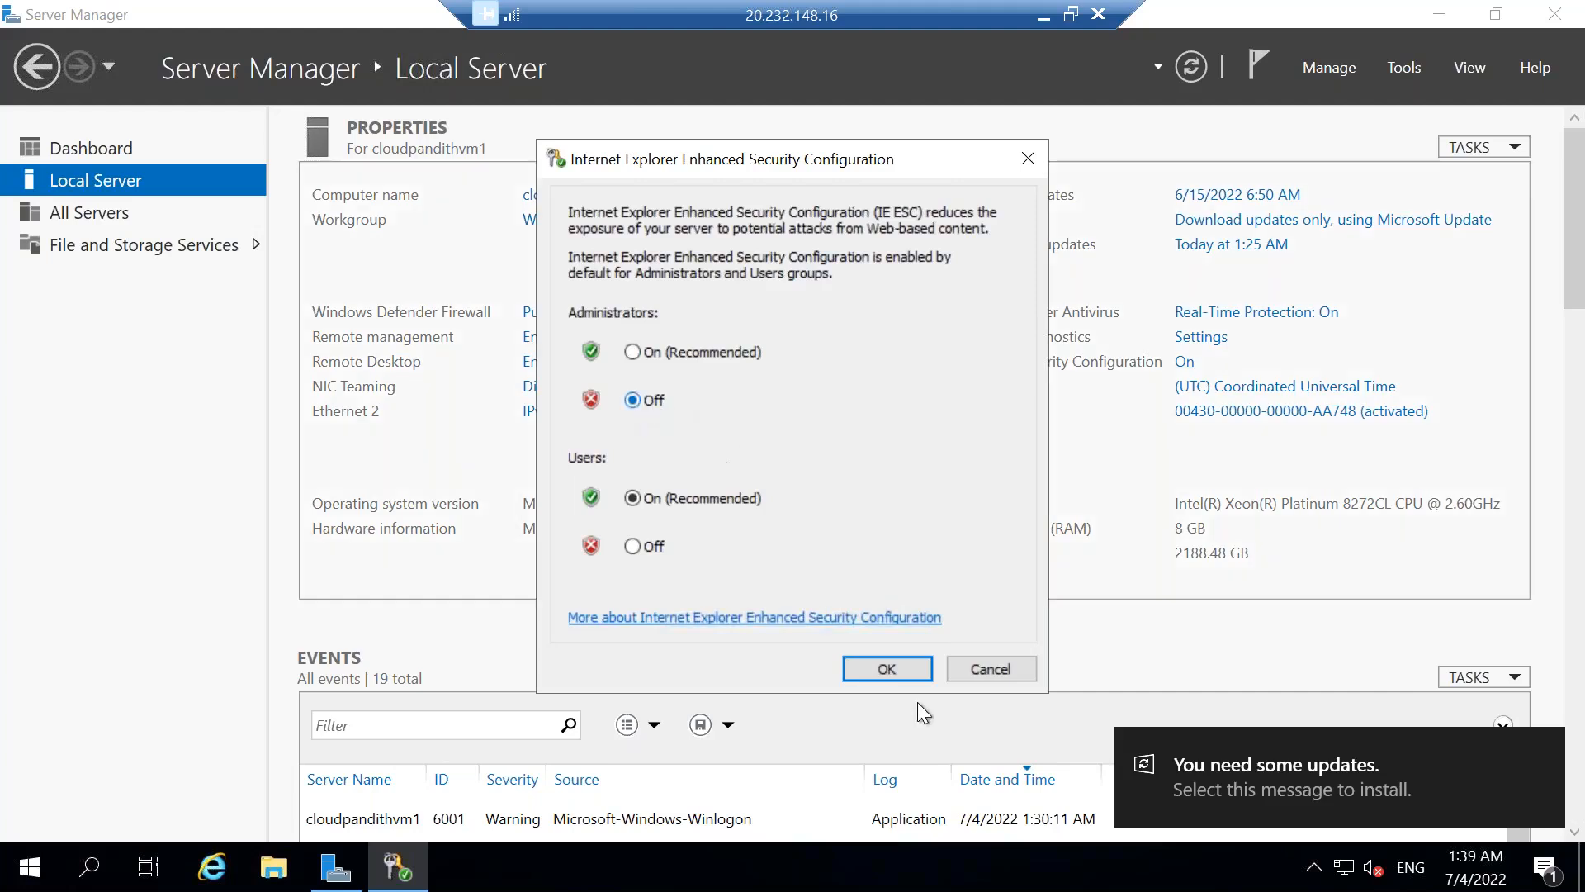
{"action": "left_click", "coordinate": [891, 669]}
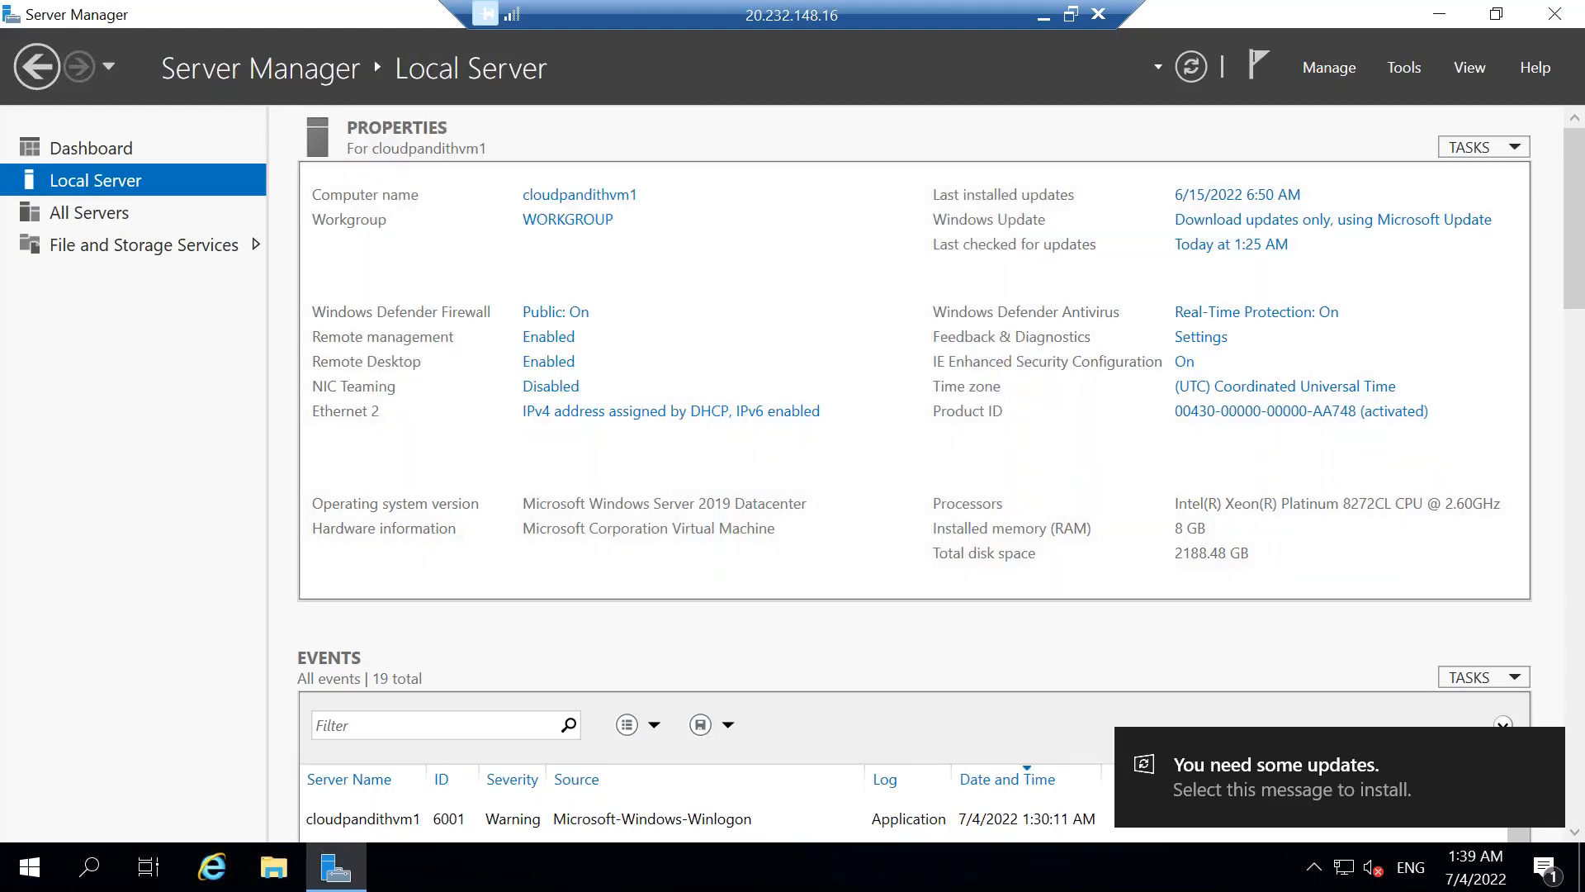
Open the Windows (C:) drive of the virtual machine in File Explorer.
{"action": "left_click", "coordinate": [285, 875]}
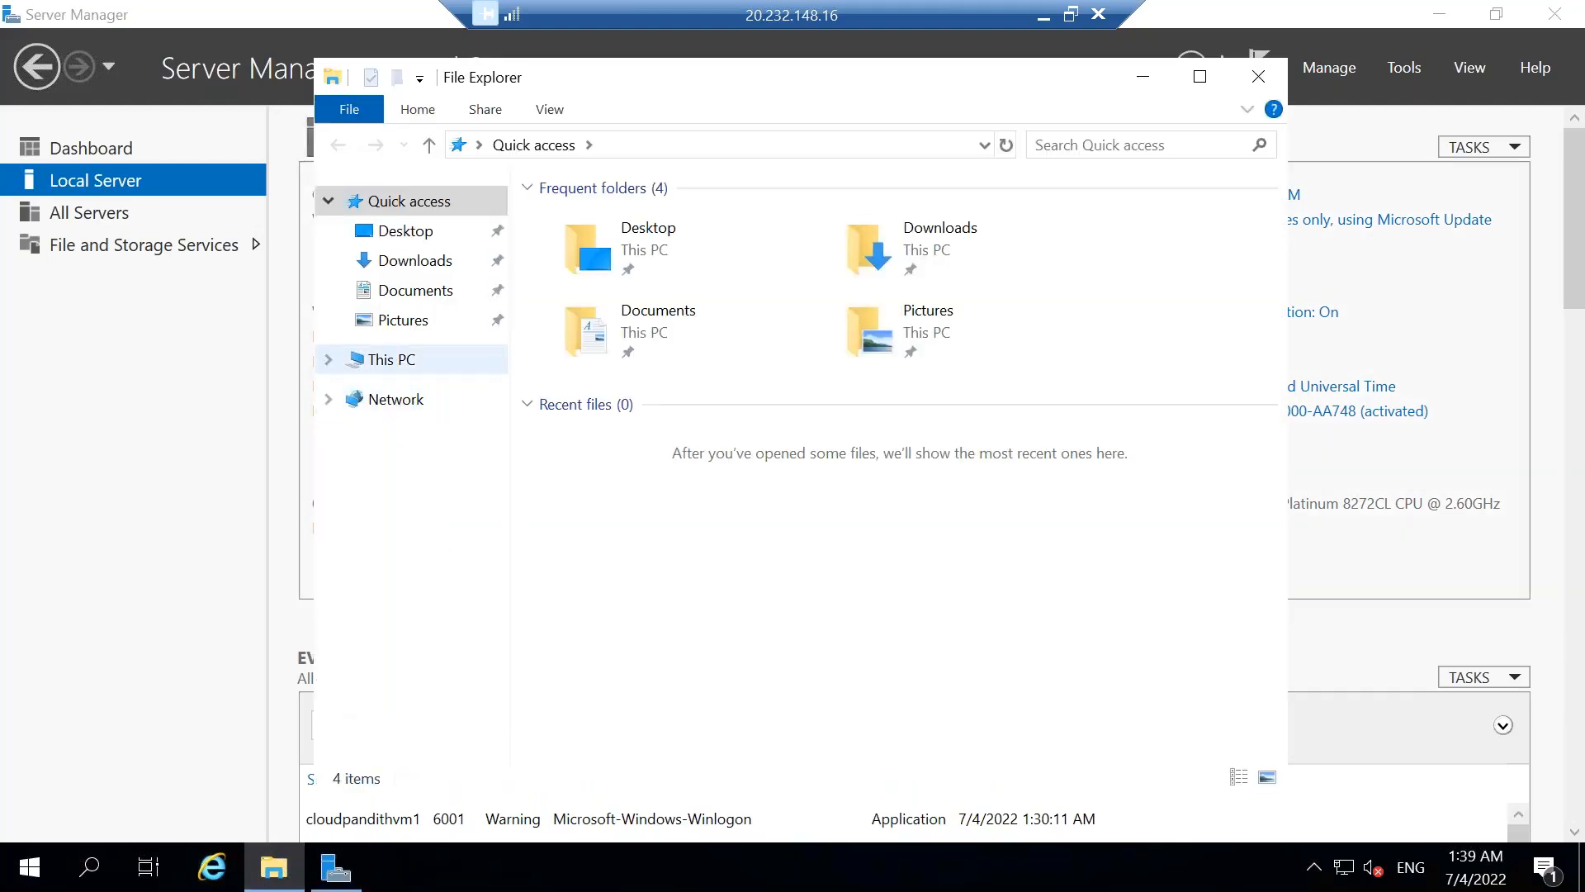
{"action": "left_click", "coordinate": [390, 360]}
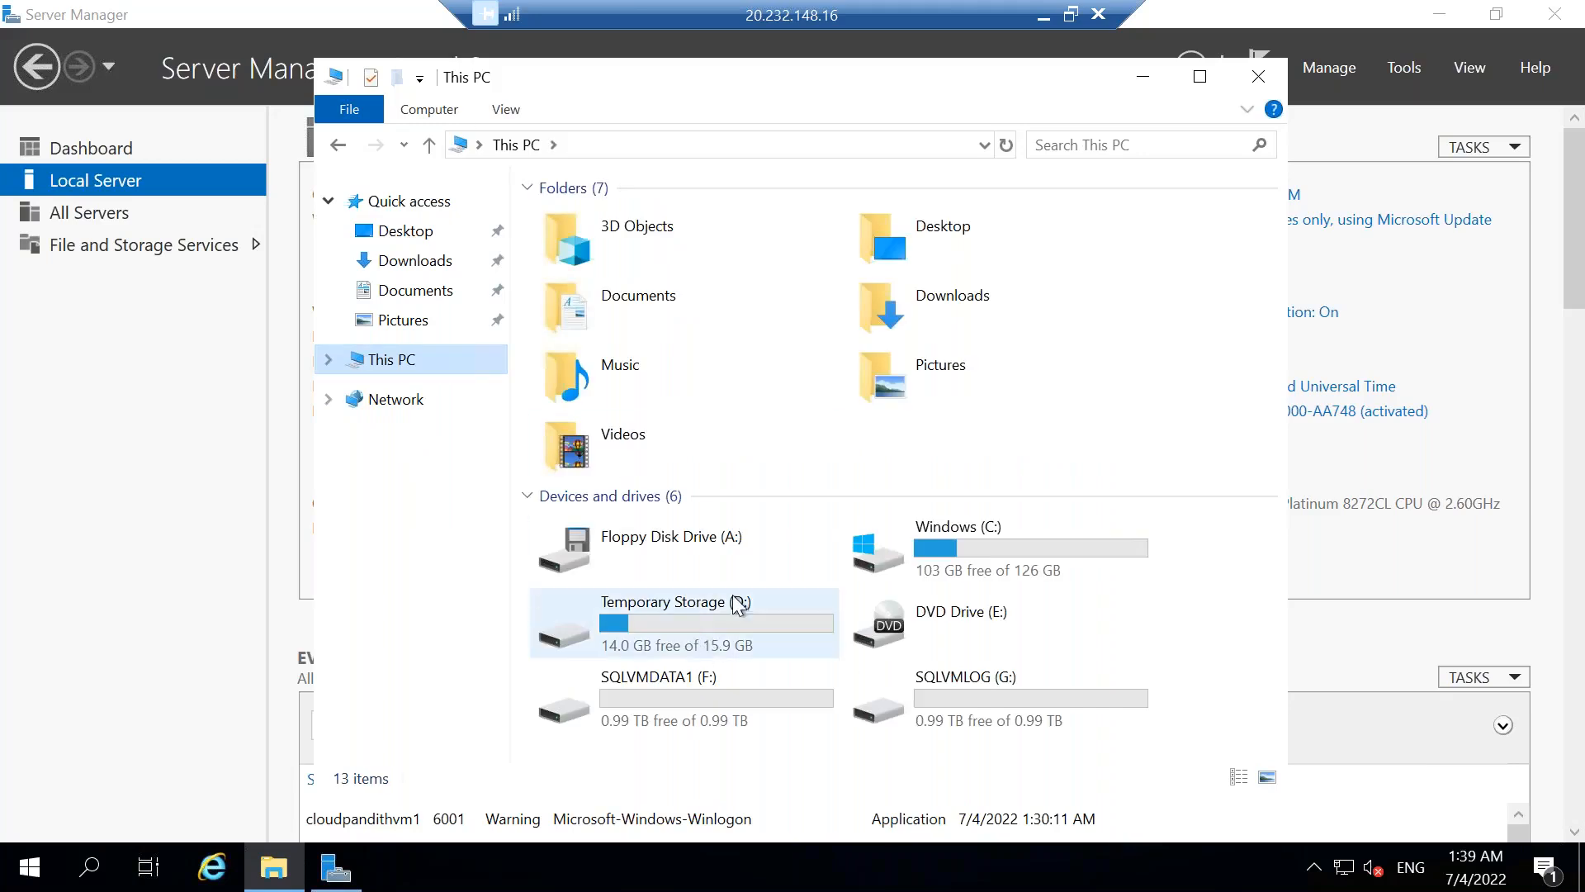
{"action": "double_click", "coordinate": [982, 556]}
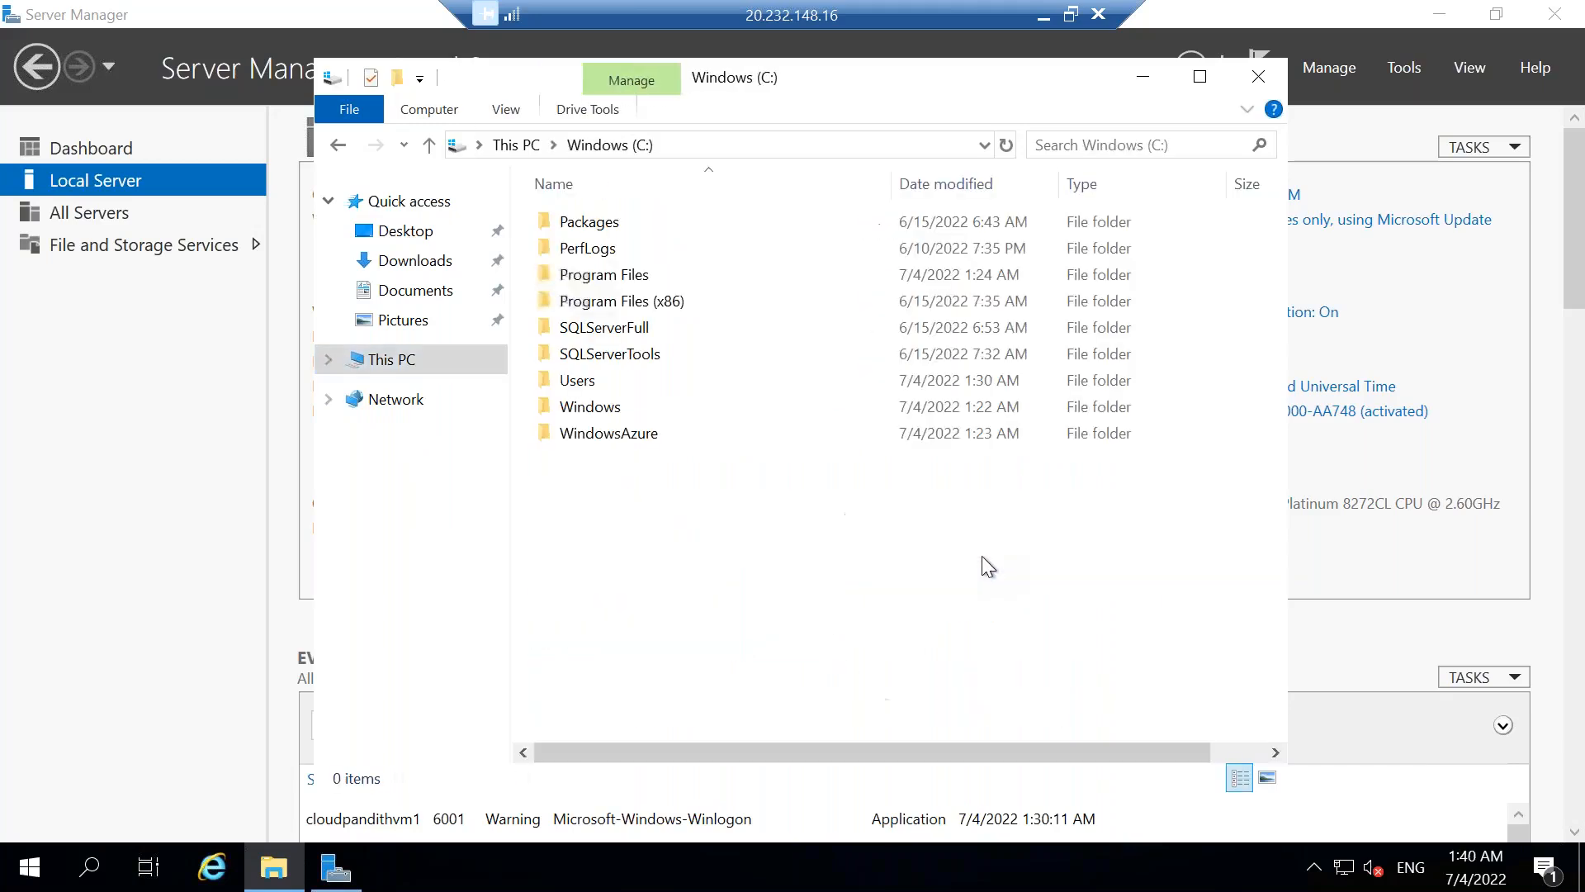
{"action": "right_click", "coordinate": [612, 519]}
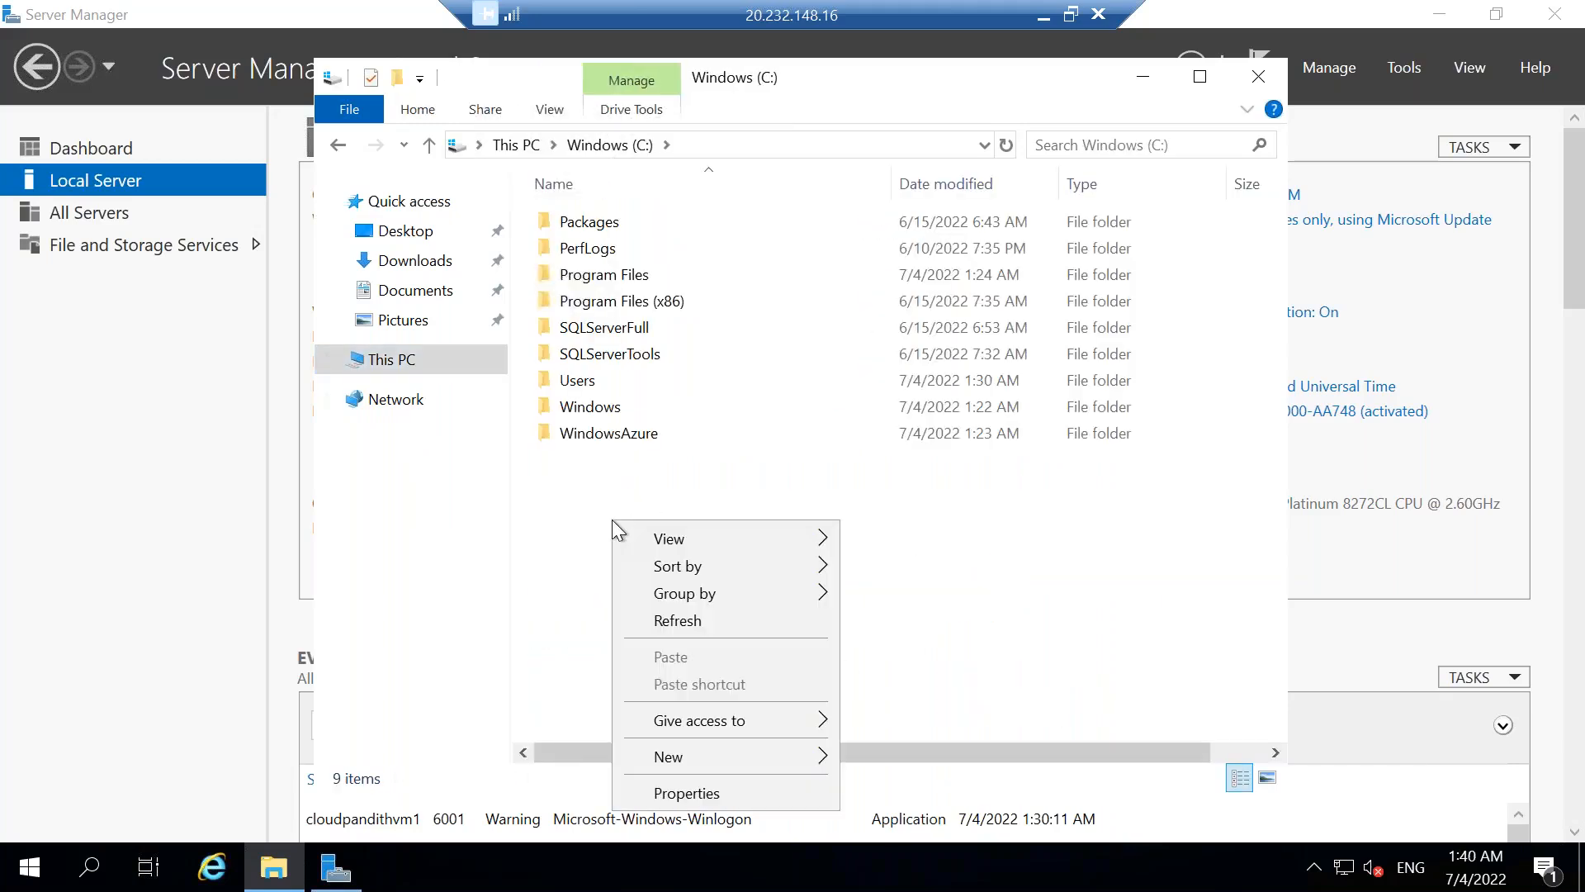
{"action": "left_click", "coordinate": [578, 454]}
{"action": "left_click", "coordinate": [521, 146]}
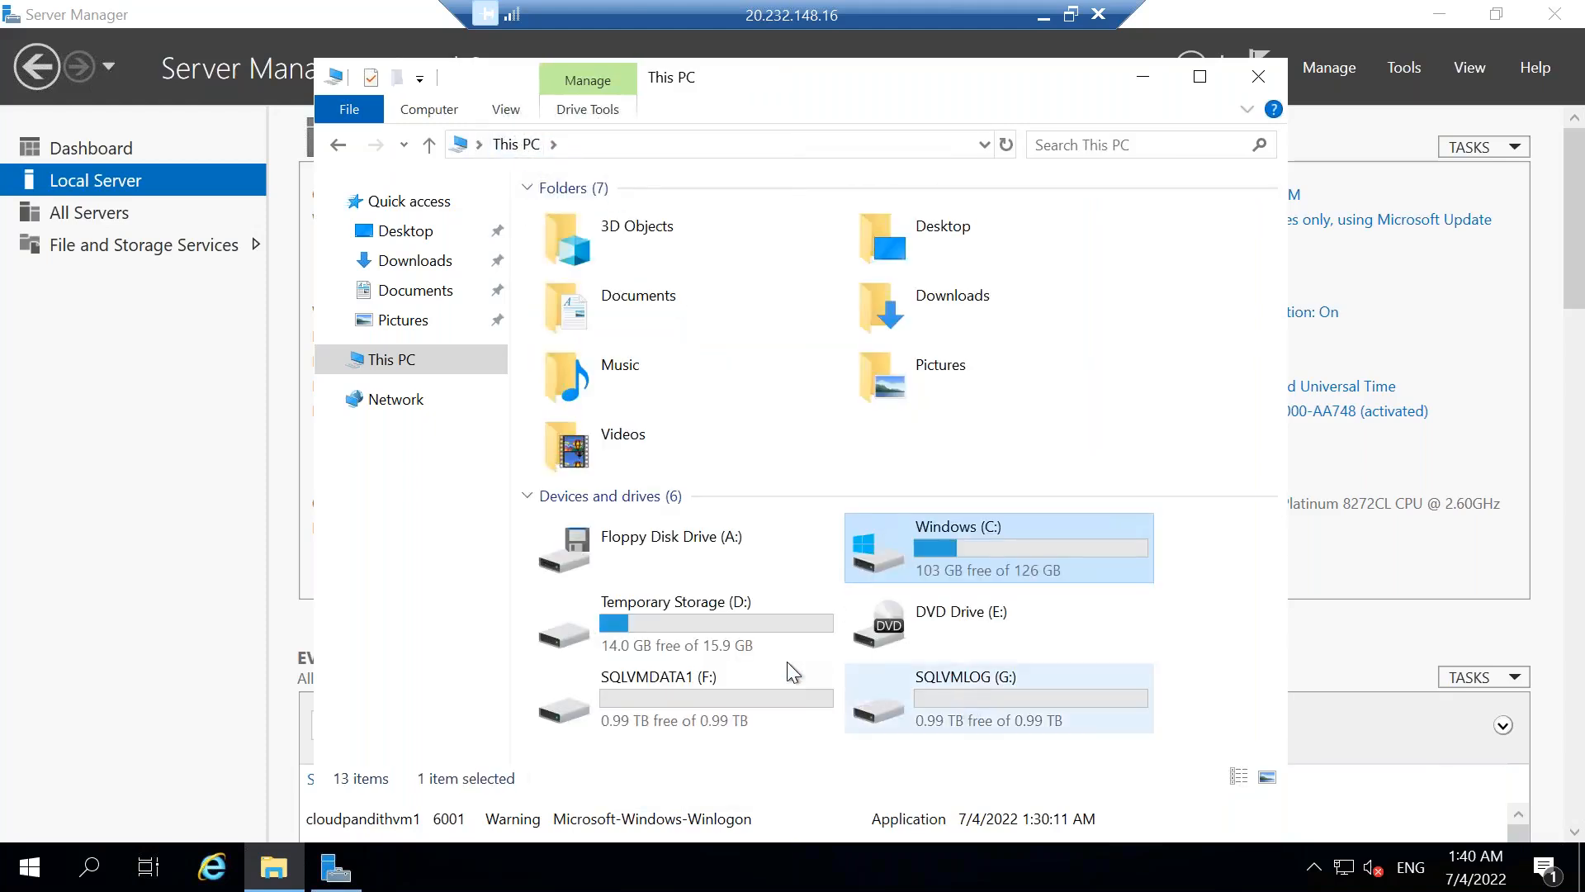
{"action": "double_click", "coordinate": [960, 567]}
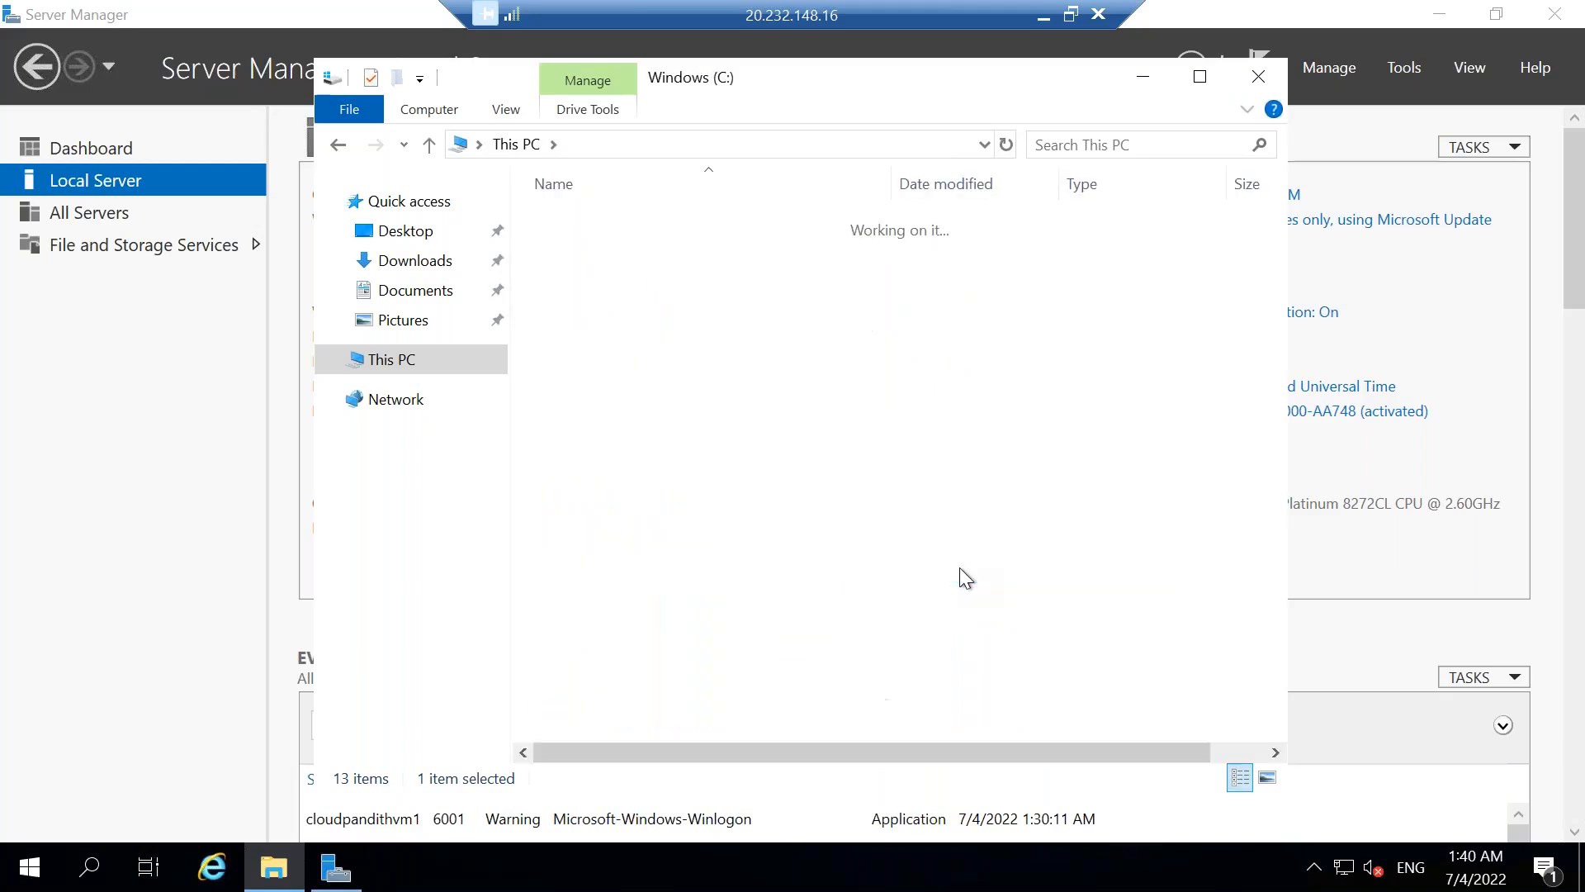
Create a folder named Global in the root of the C: drive.
{"action": "right_click", "coordinate": [636, 509]}
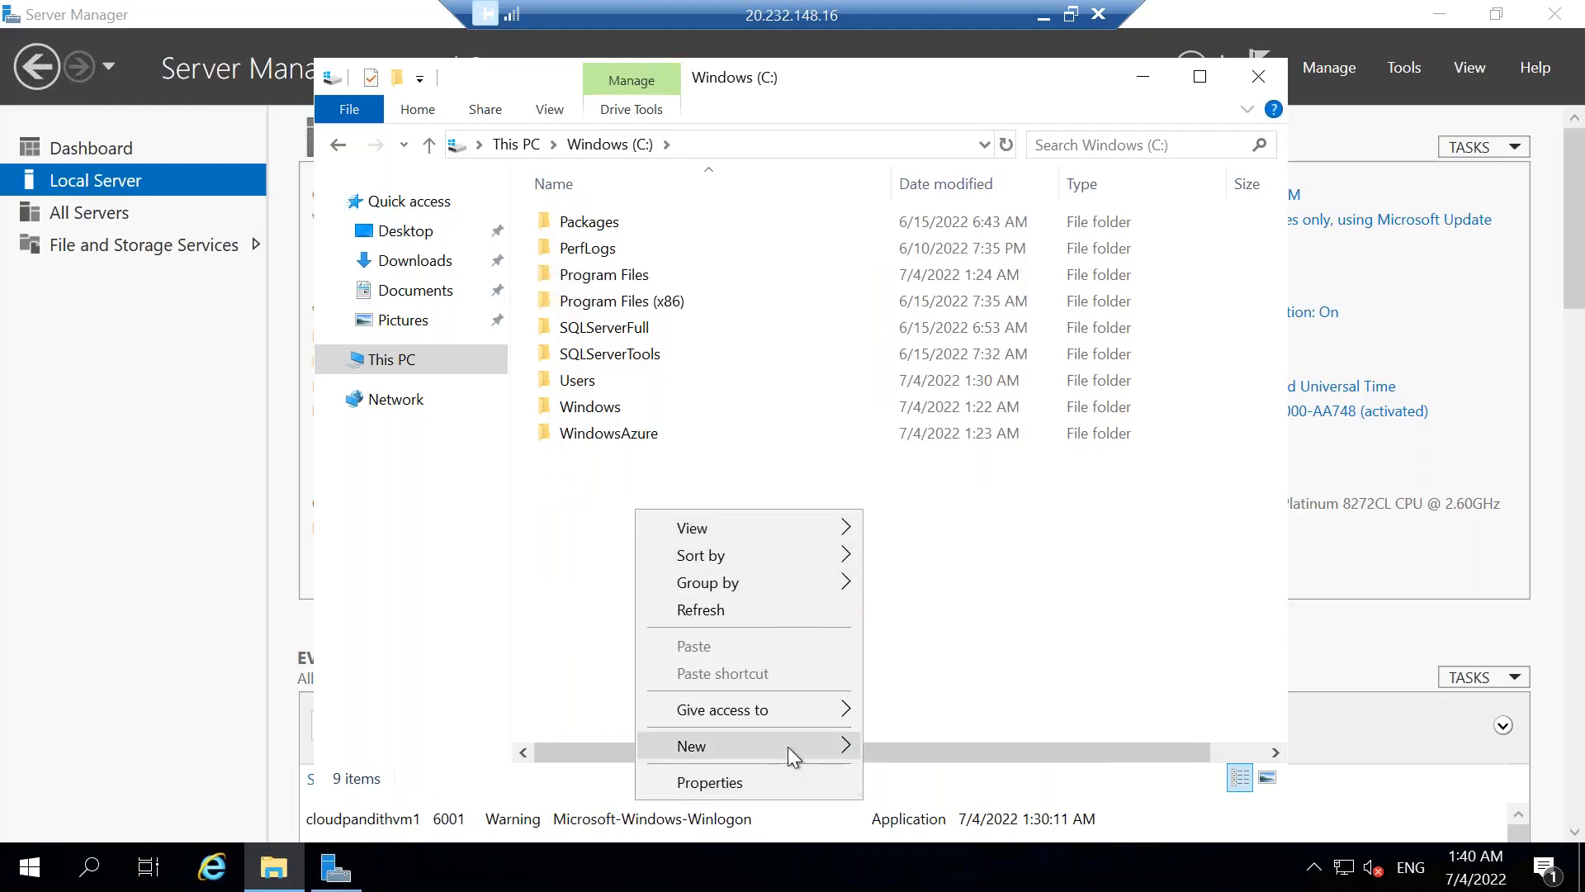
{"action": "mouse_move", "coordinate": [789, 744]}
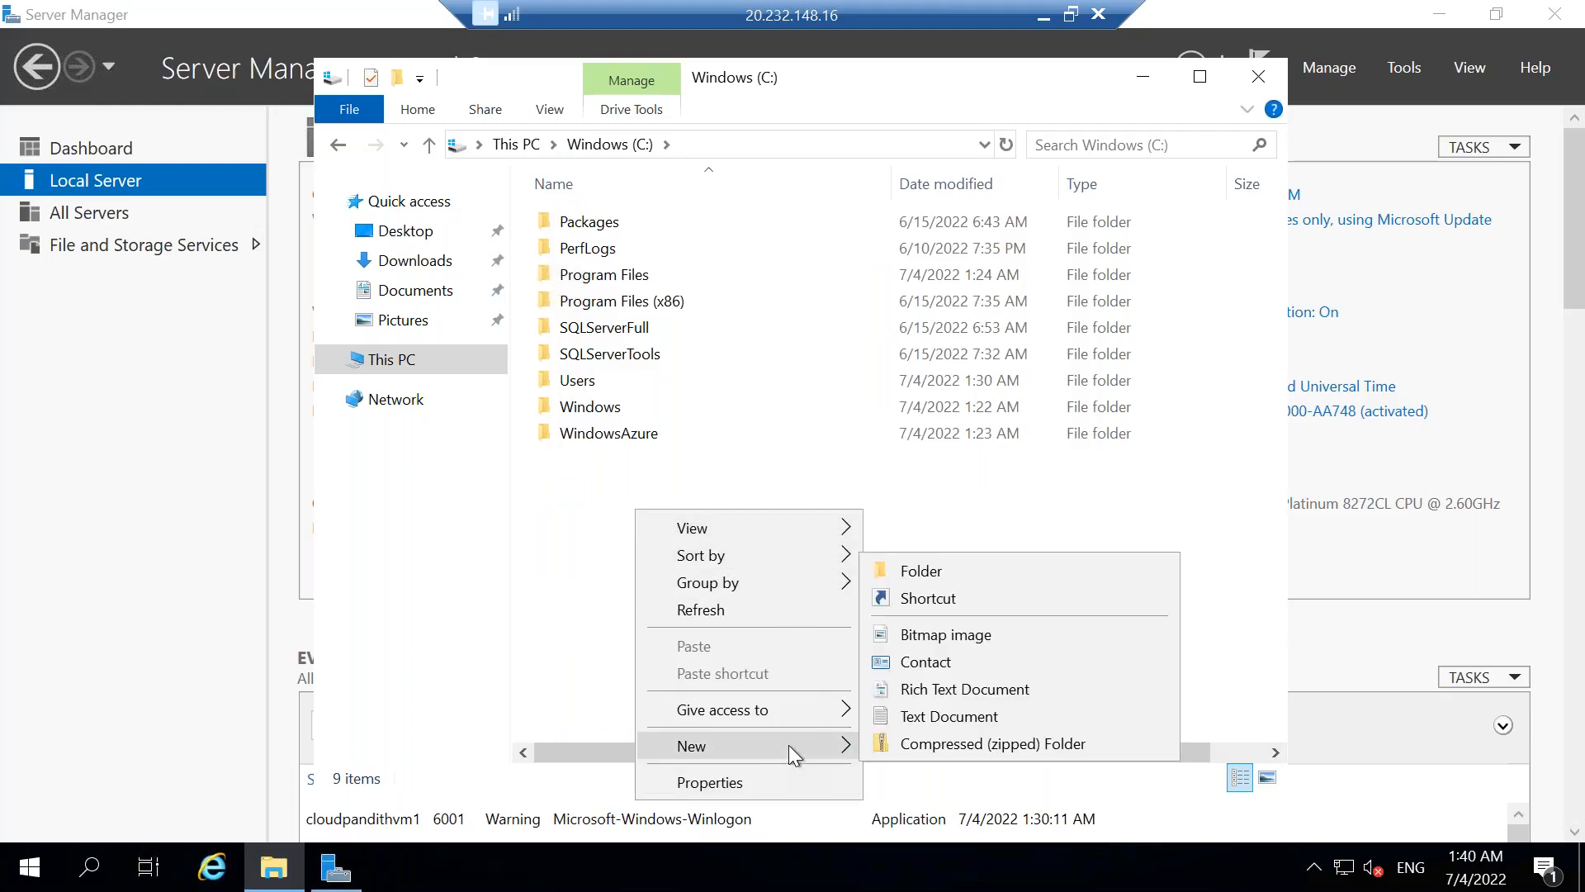
{"action": "left_click", "coordinate": [948, 577]}
{"action": "type", "text": "Global"}
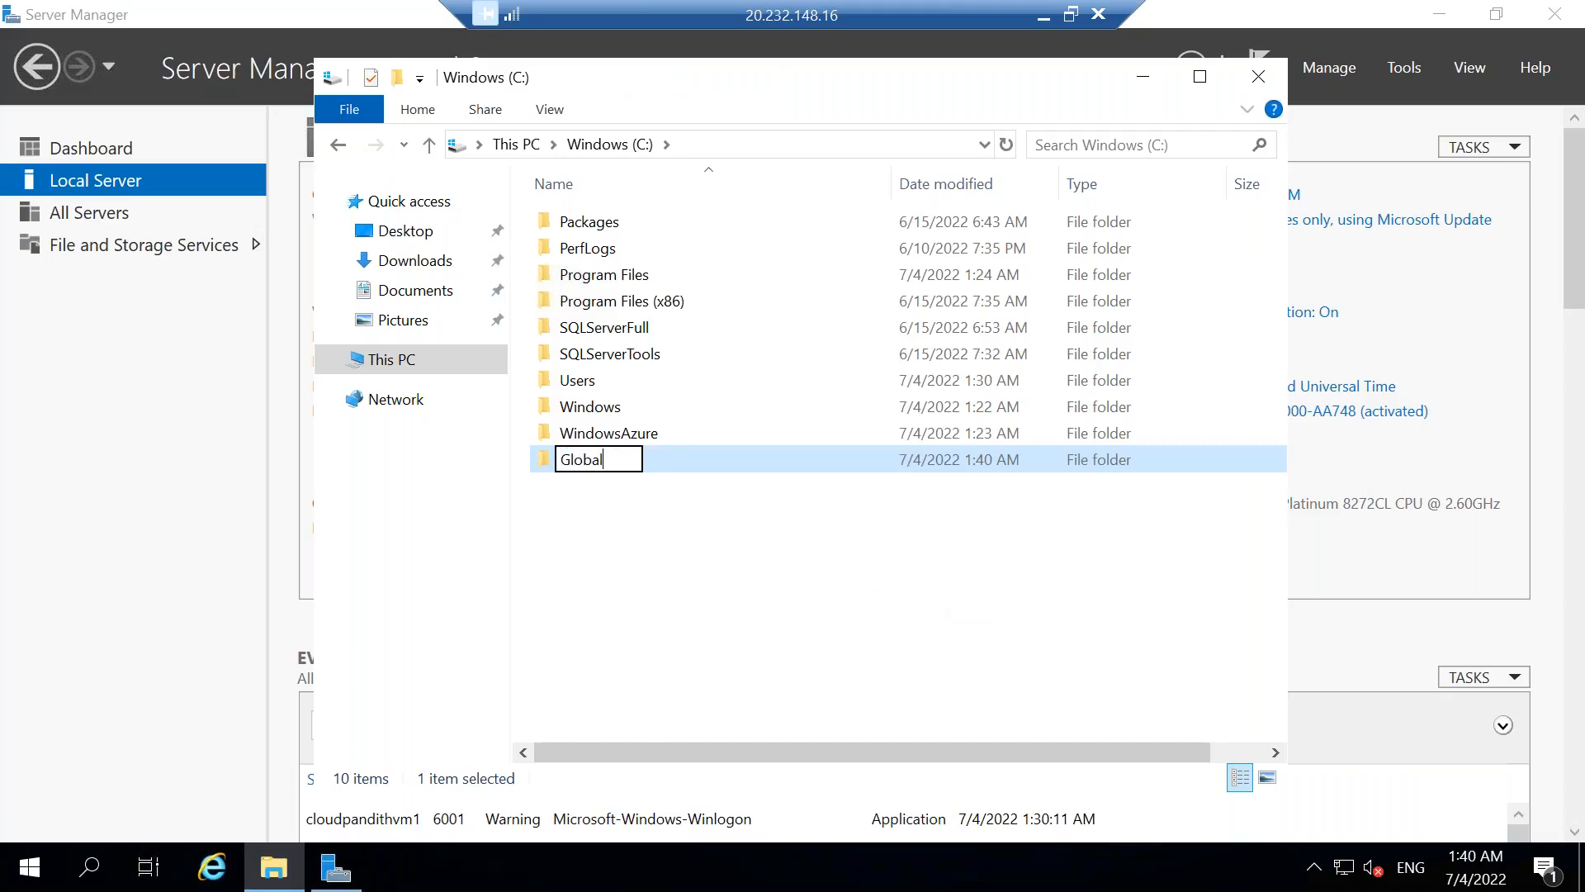
{"action": "left_click", "coordinate": [609, 637]}
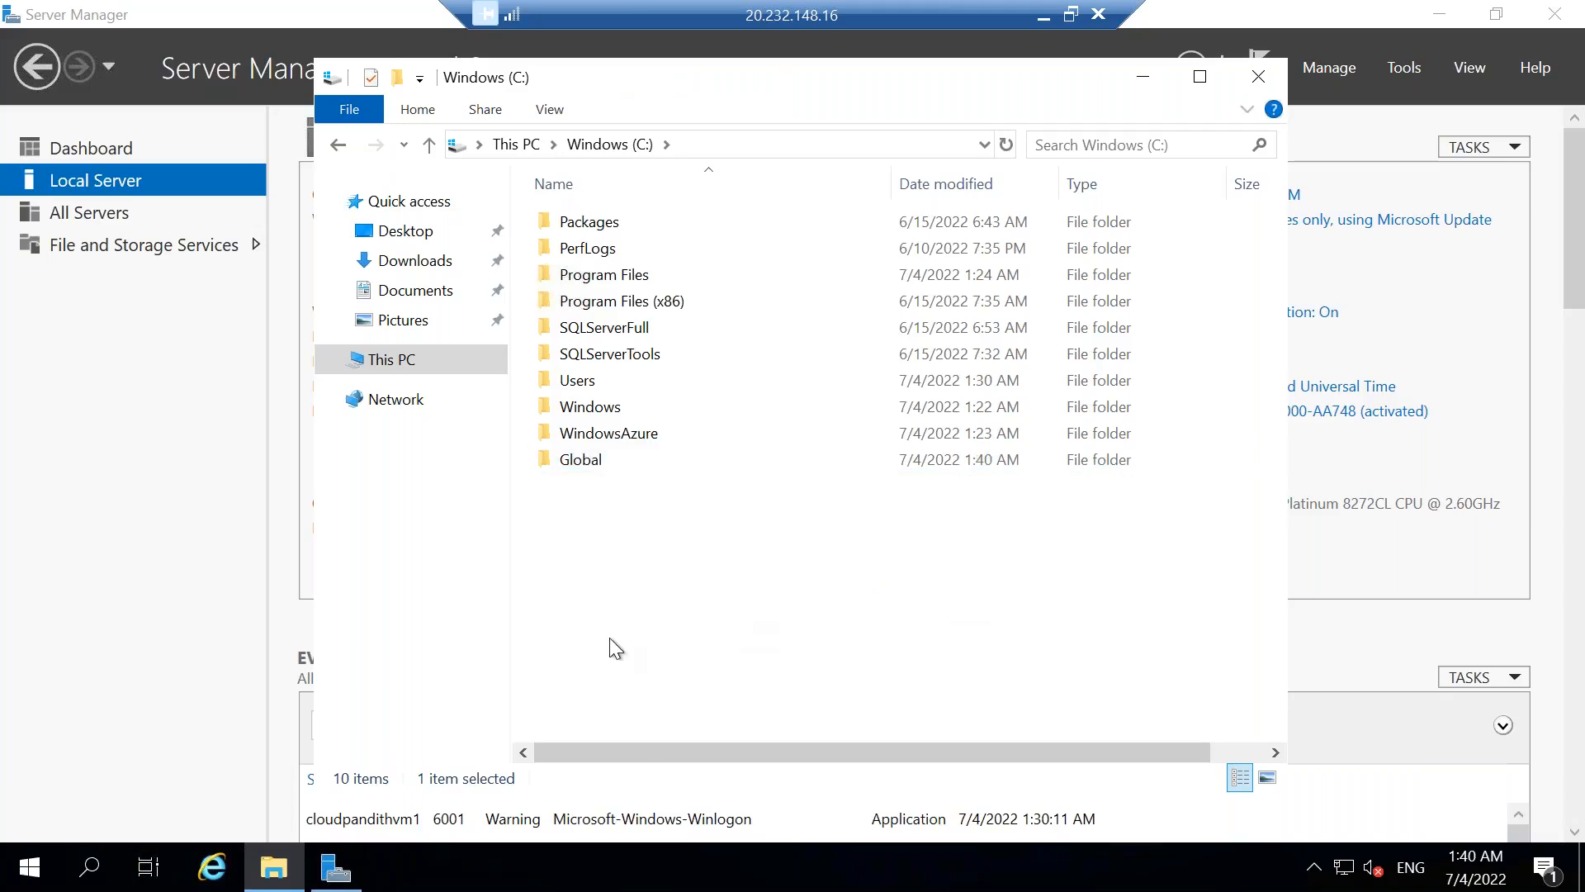
Open the Global folder and create a subfolder named cust in it.
{"action": "double_click", "coordinate": [627, 459]}
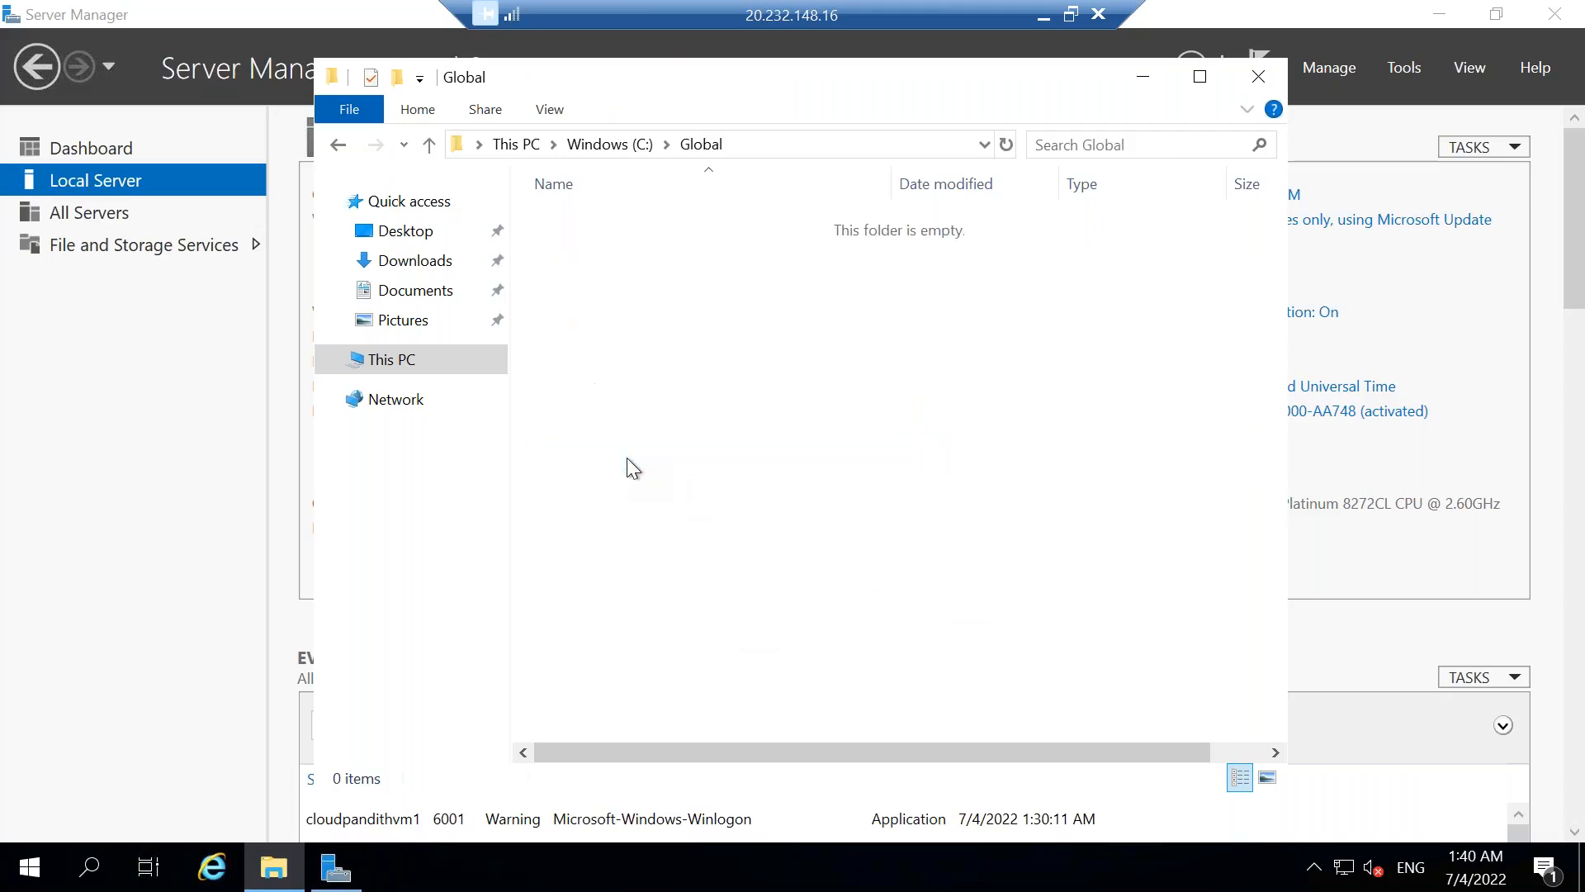
{"action": "right_click", "coordinate": [633, 363]}
{"action": "mouse_move", "coordinate": [701, 659]}
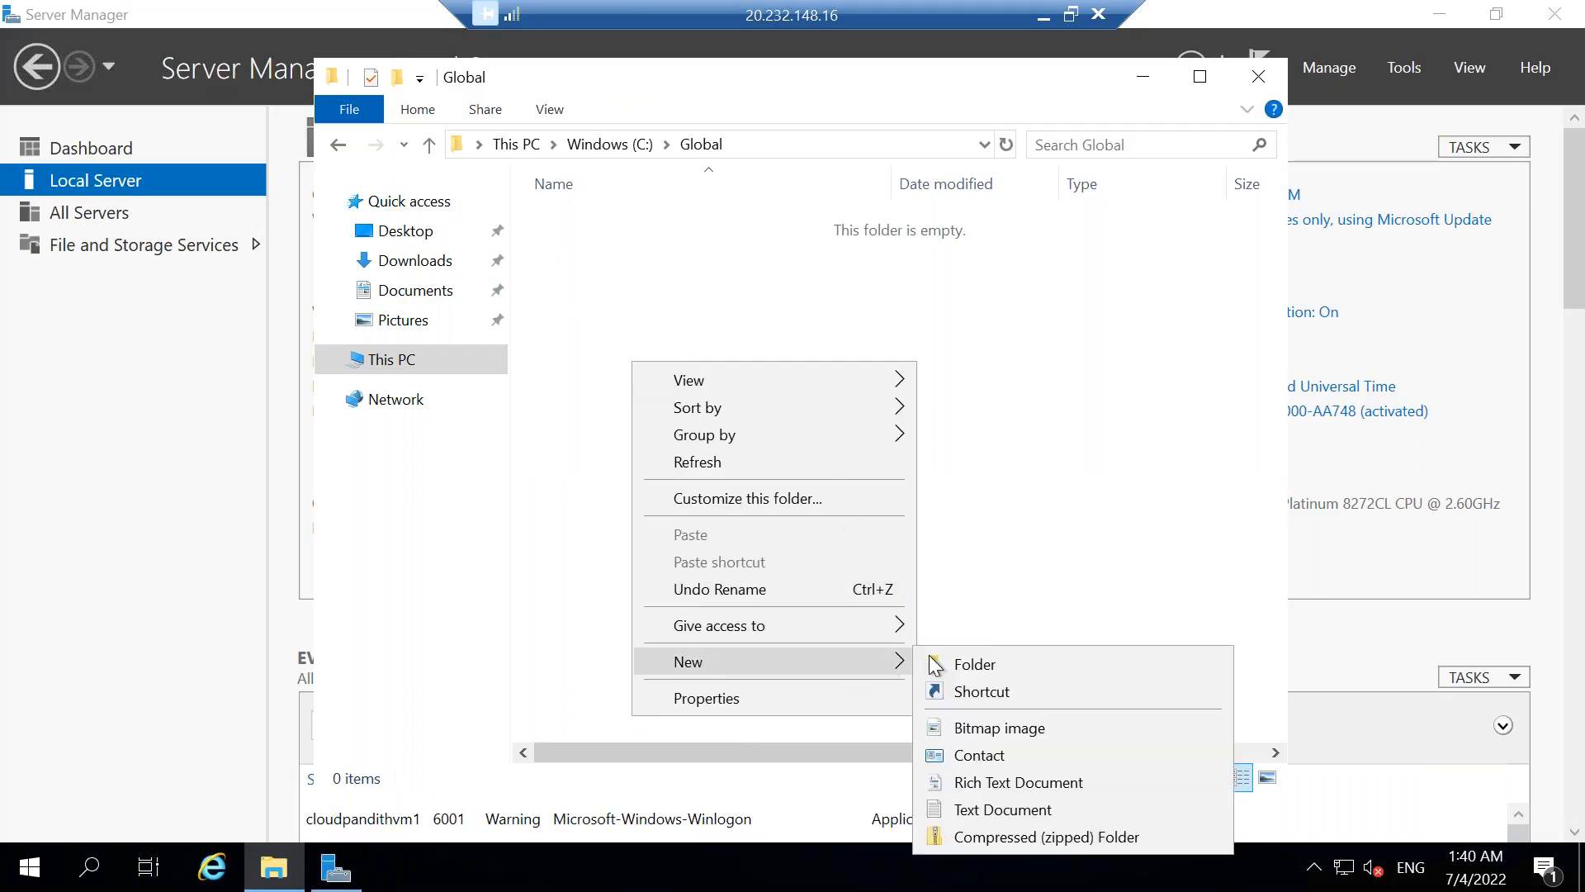
{"action": "left_click", "coordinate": [979, 654]}
{"action": "type", "text": "custr"}
{"action": "key", "text": "BackSpace"}
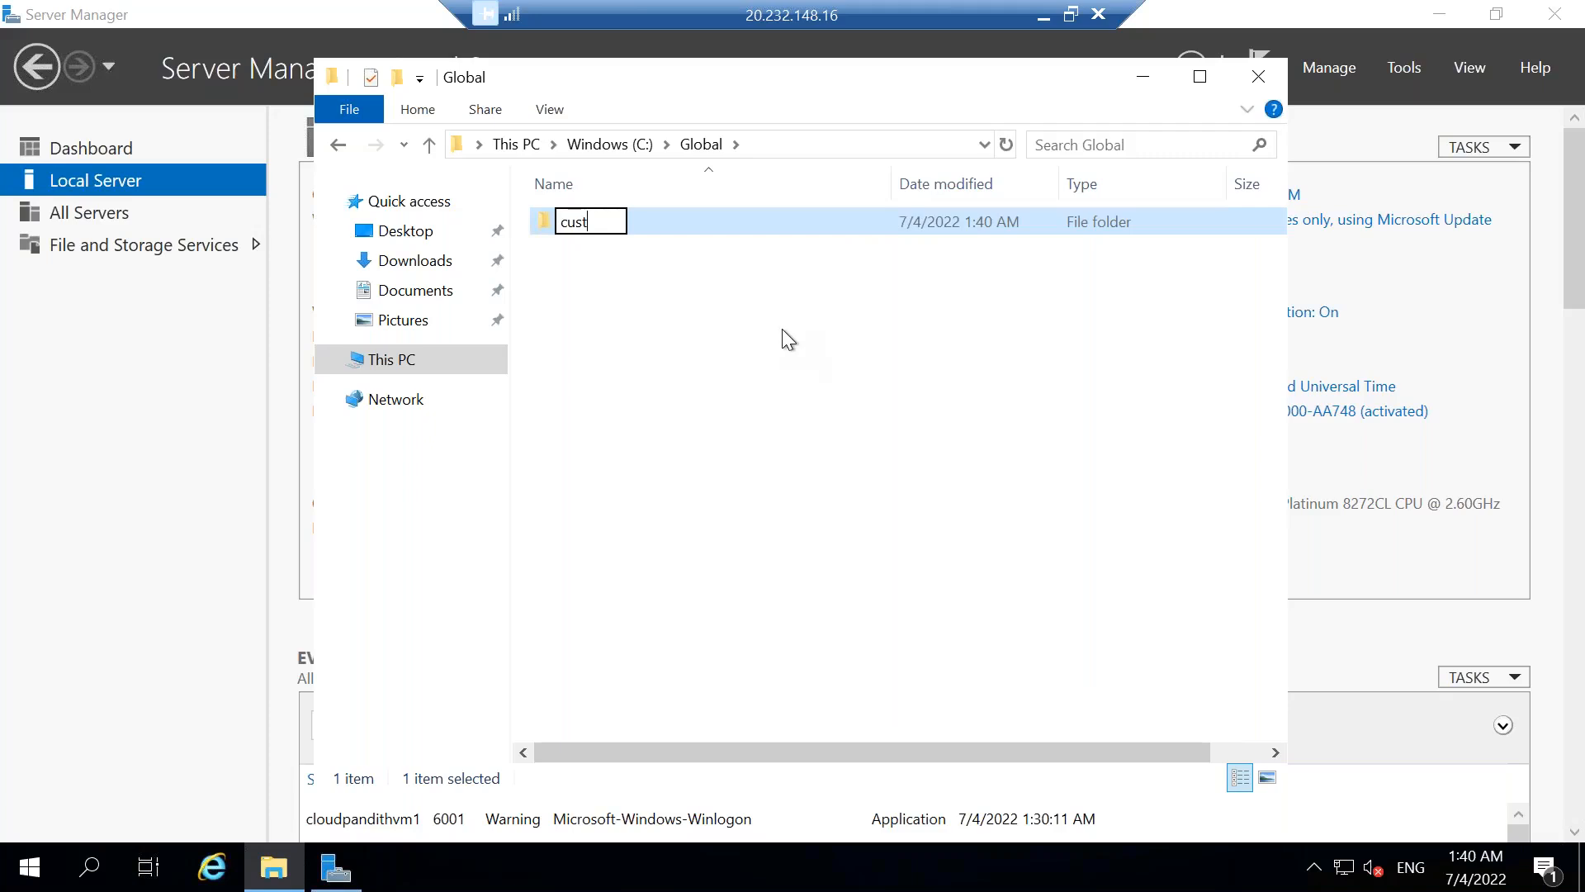
Create two more subfolders named emp and trans inside the Global folder.
{"action": "right_click", "coordinate": [781, 329]}
{"action": "mouse_move", "coordinate": [871, 626]}
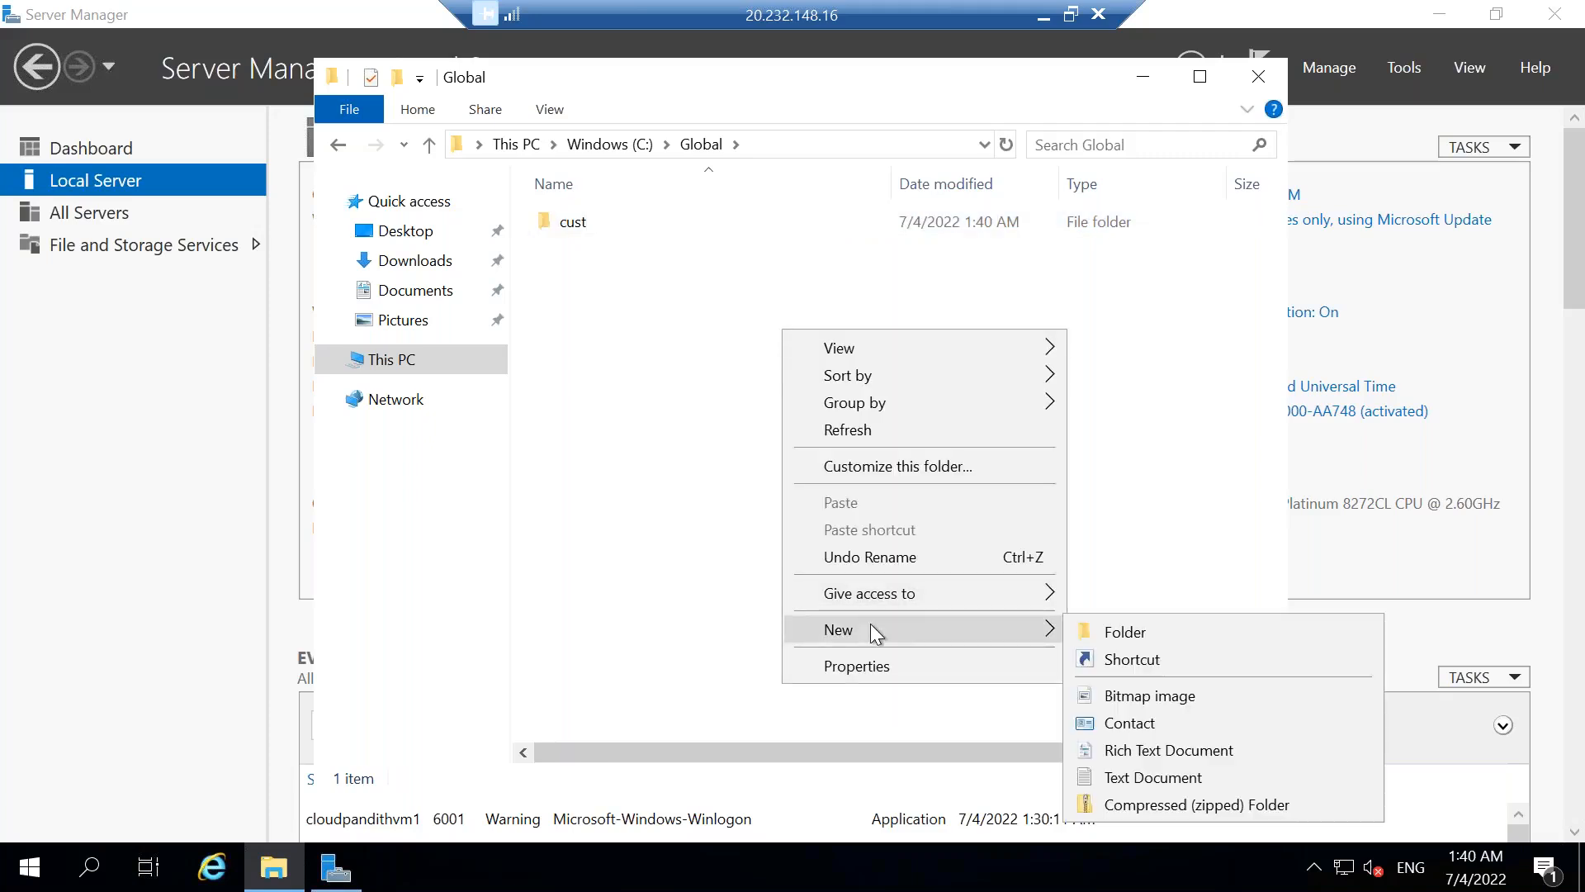
{"action": "left_click", "coordinate": [1111, 632]}
{"action": "type", "text": "emp"}
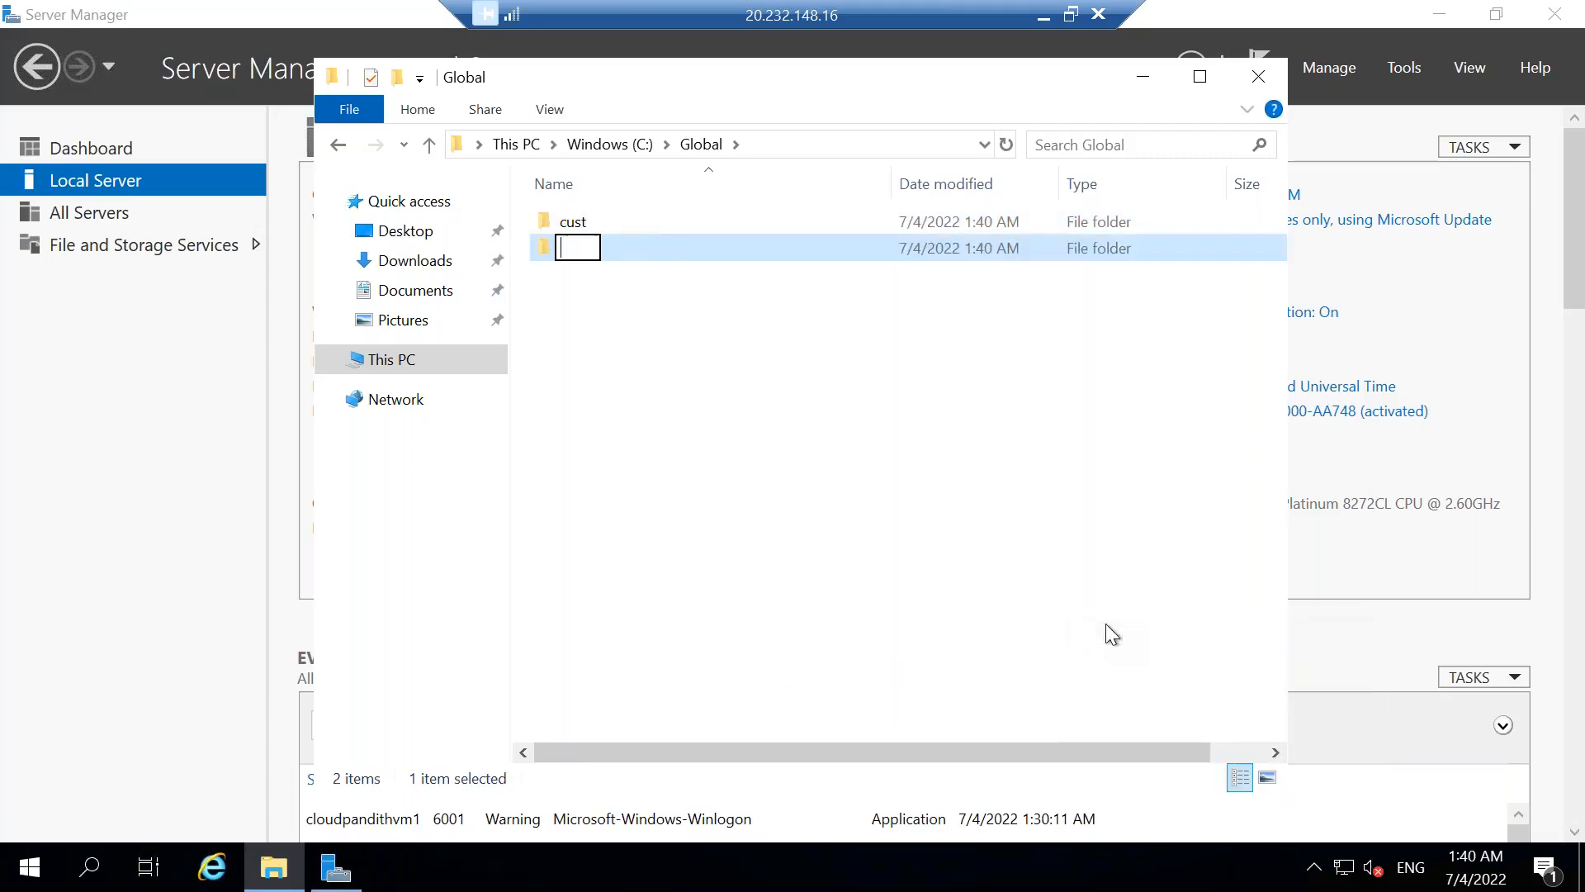
{"action": "right_click", "coordinate": [811, 413]}
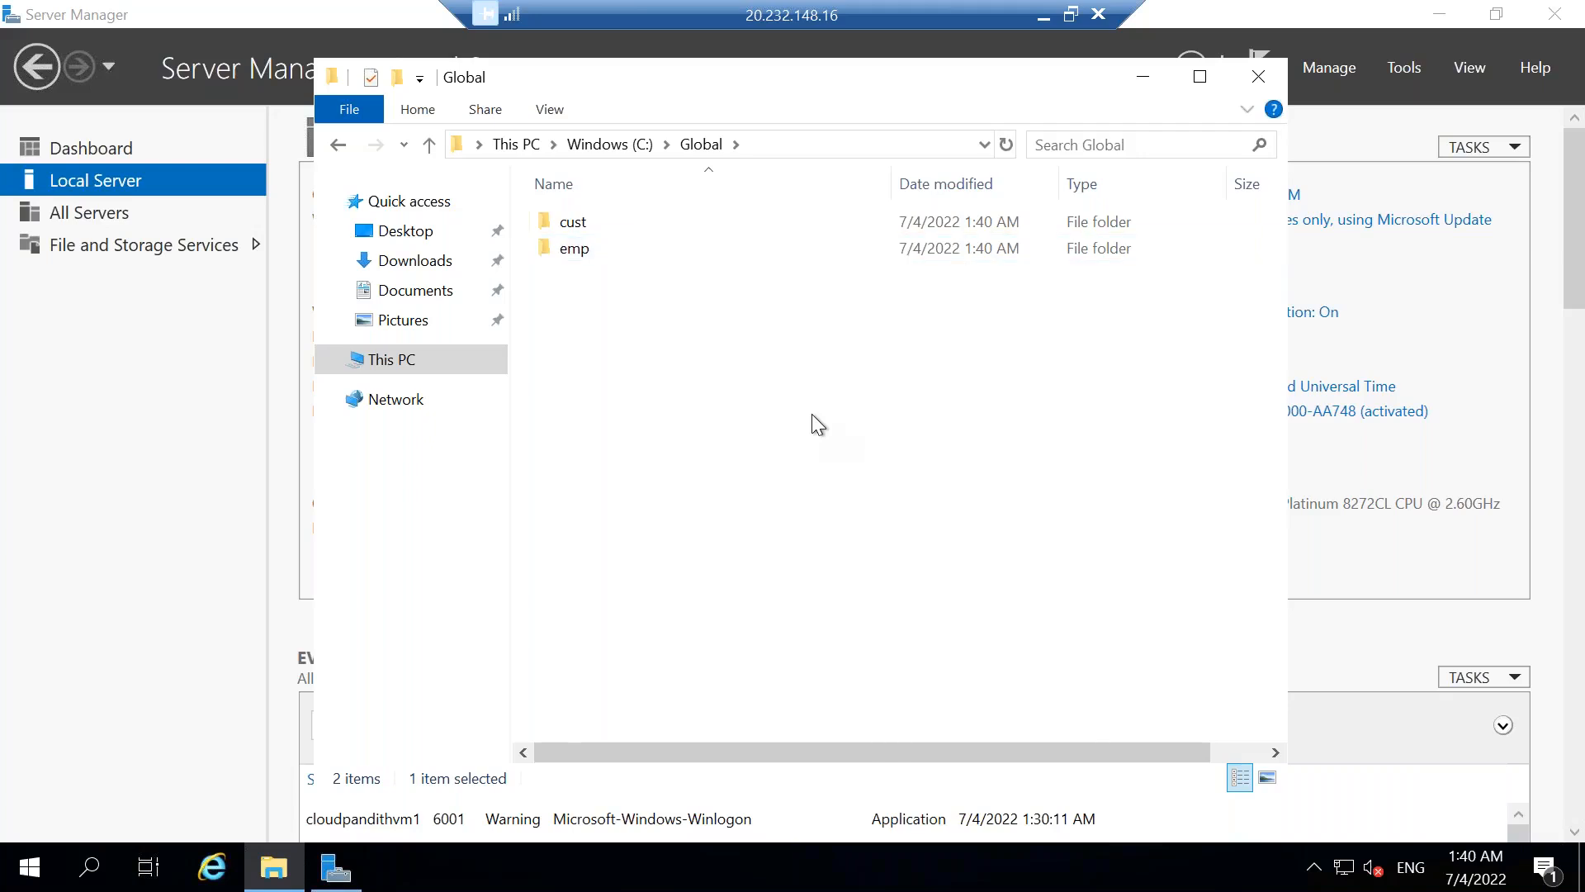
{"action": "mouse_move", "coordinate": [963, 725]}
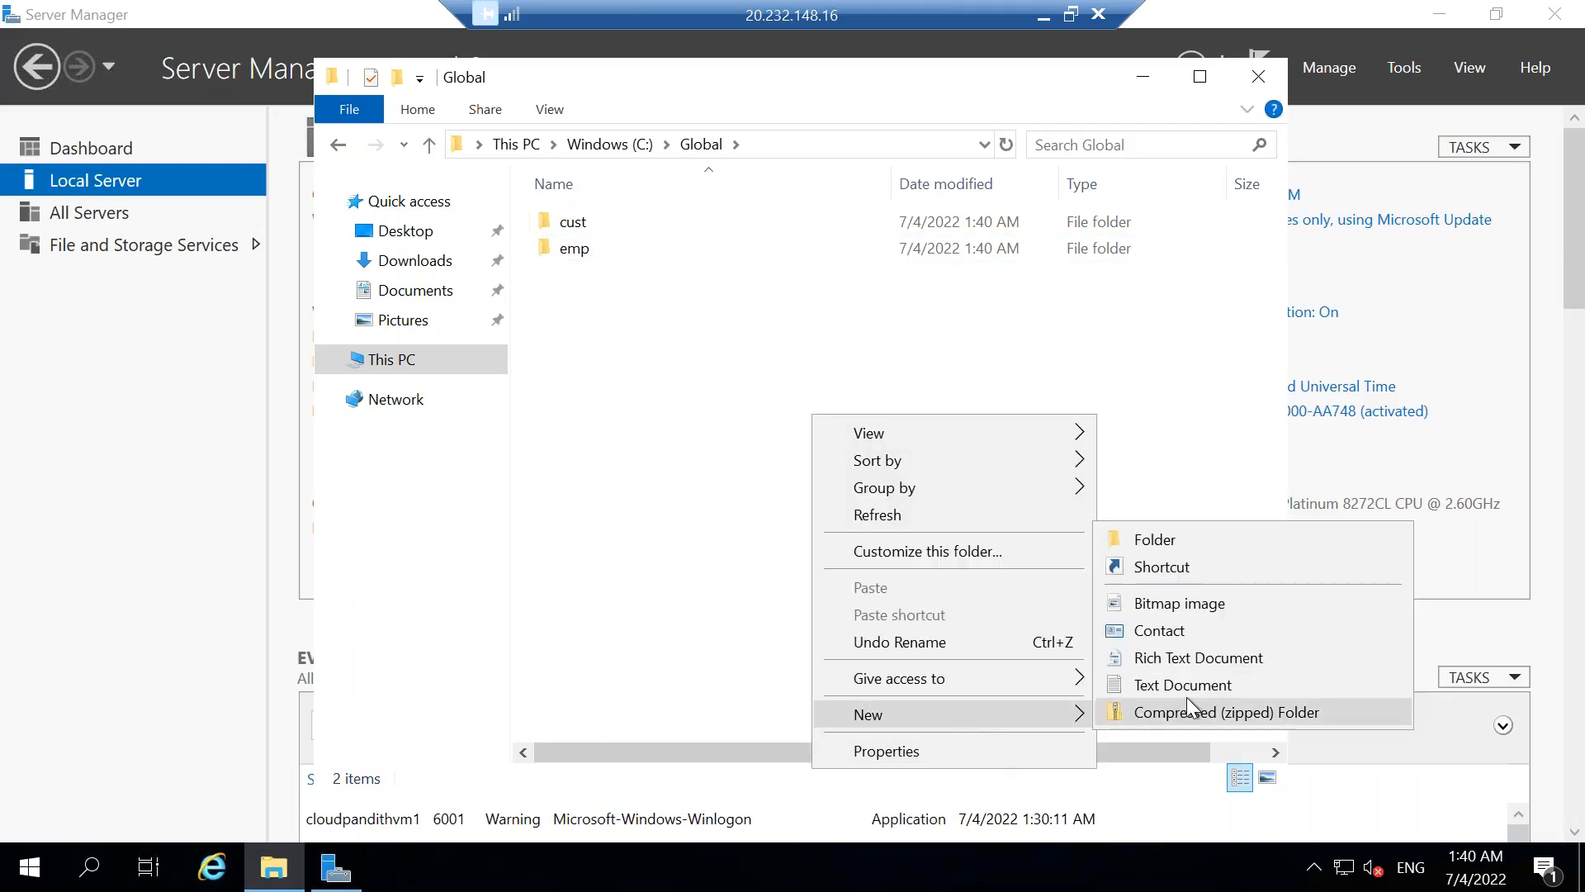
{"action": "left_click", "coordinate": [1155, 540]}
{"action": "type", "text": "trans"}
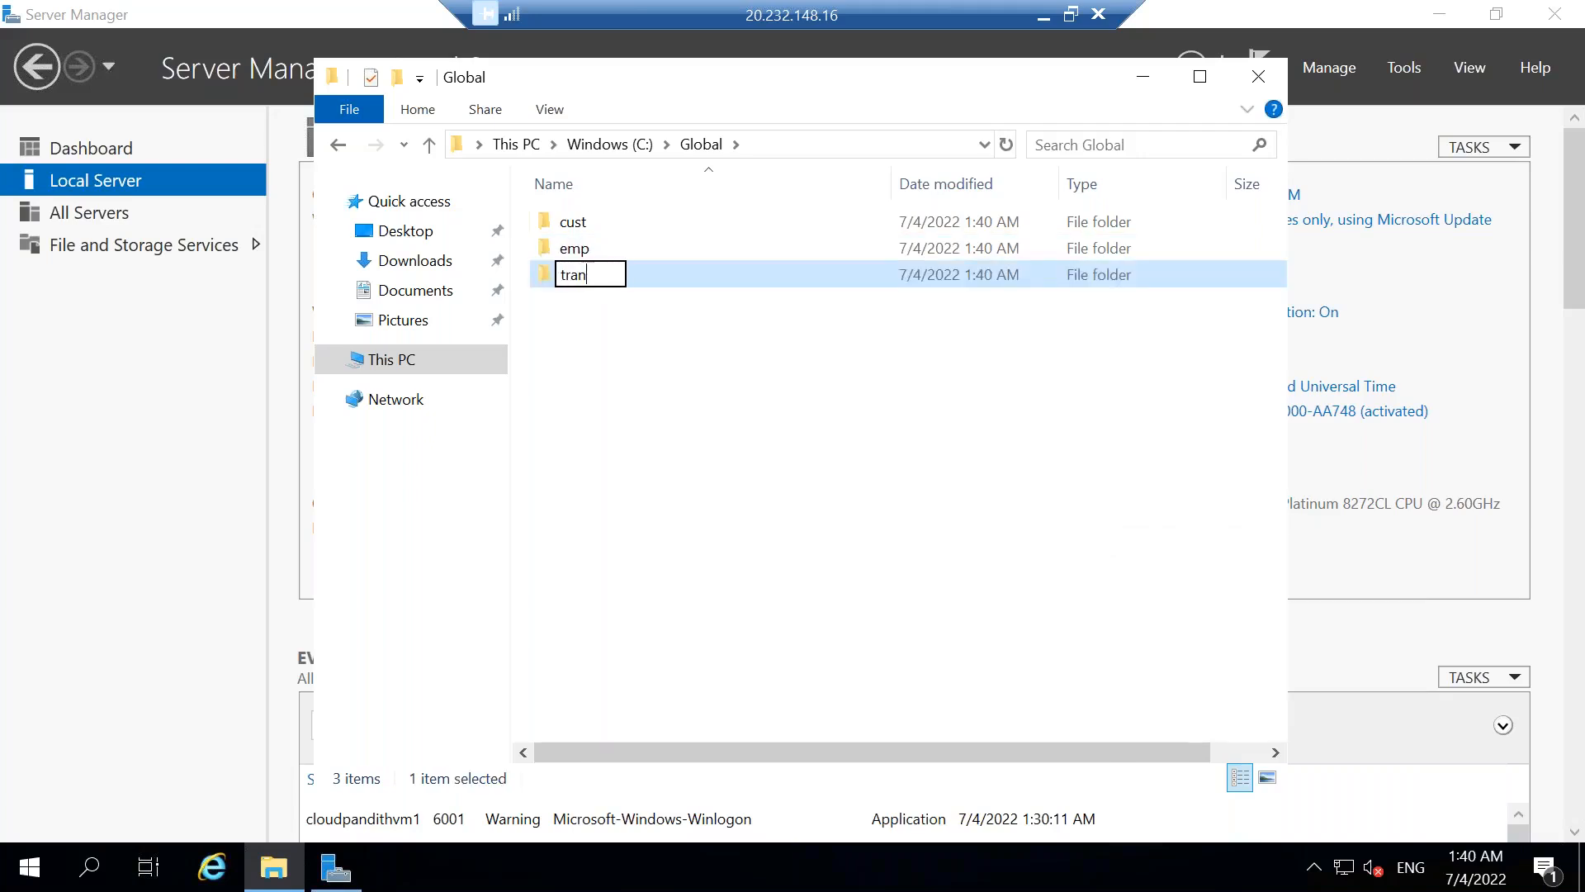
{"action": "left_click", "coordinate": [910, 543]}
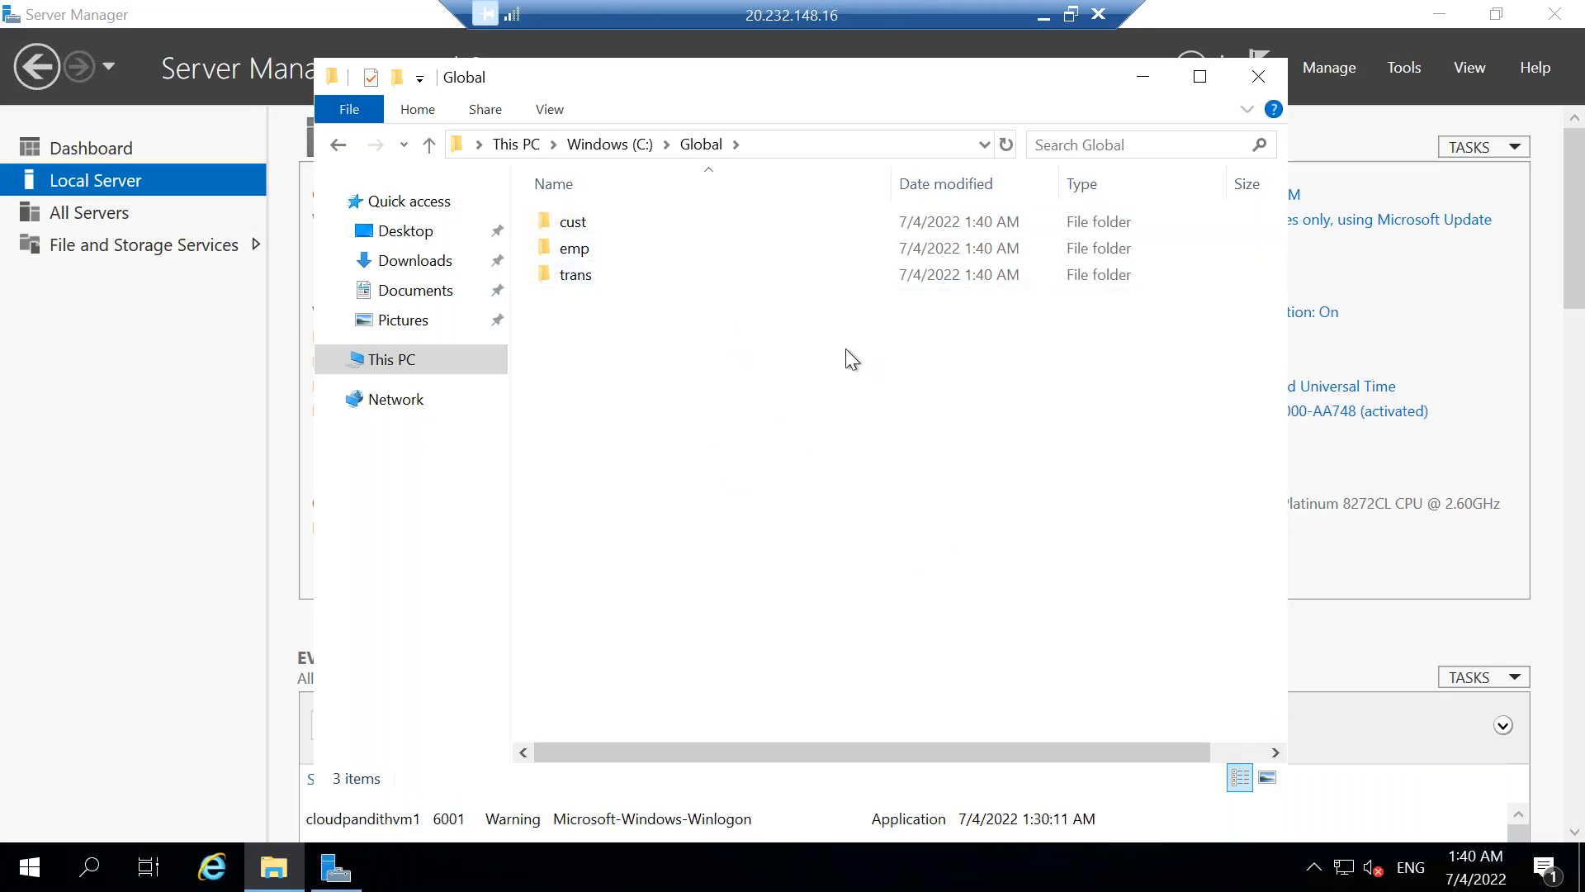
Switch to File Explorer on the local computer and open the set-comma folder inside cloudpandith-datasets.
{"action": "key", "text": "super+d"}
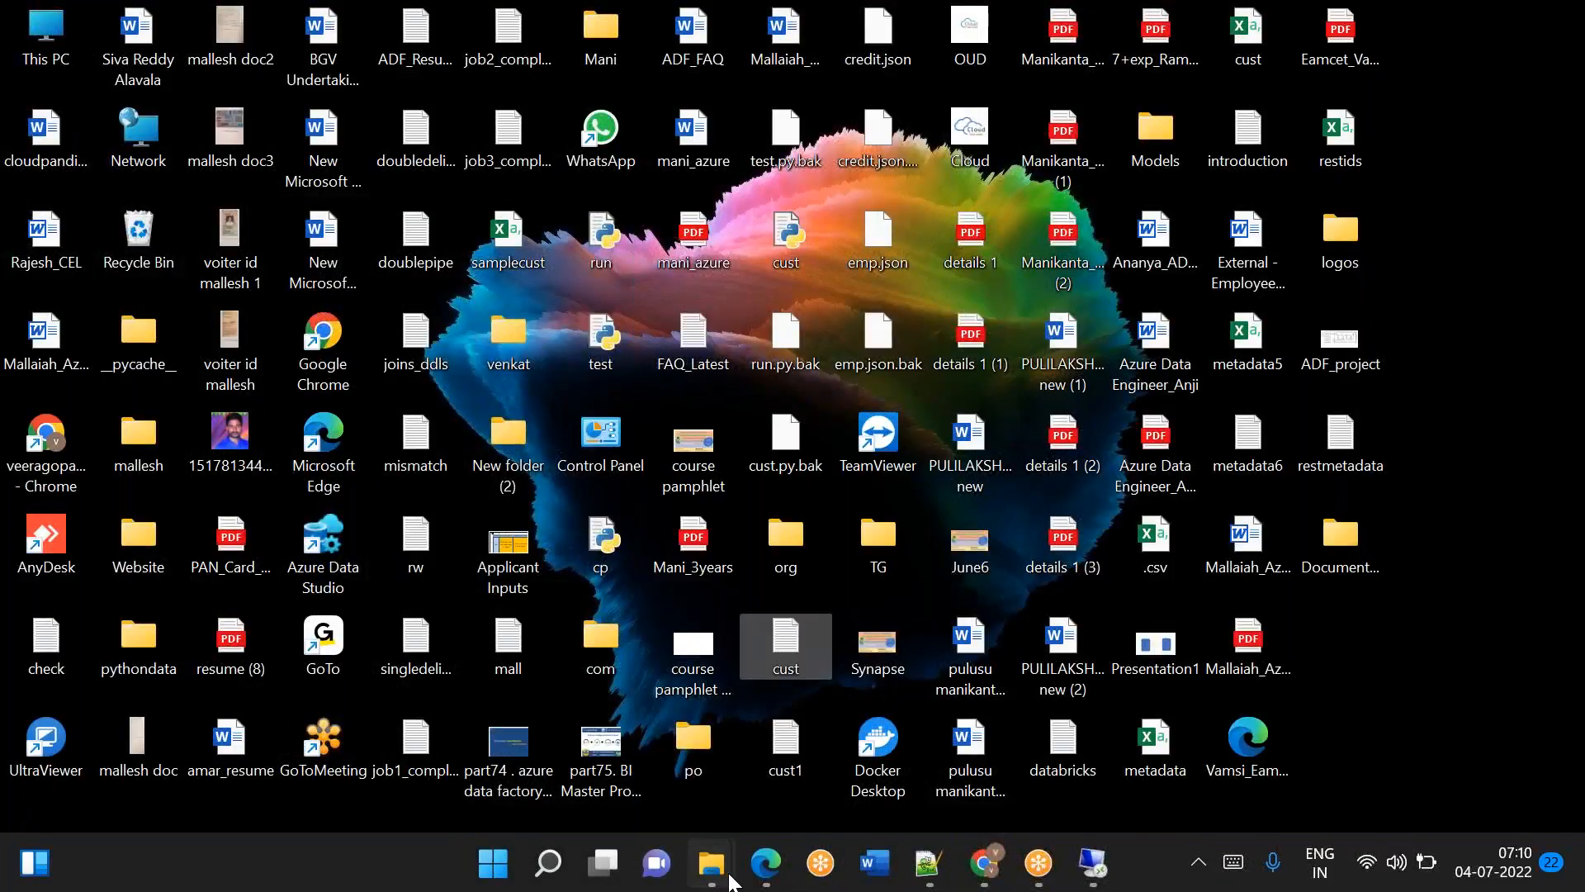
{"action": "left_click", "coordinate": [729, 874]}
{"action": "left_click", "coordinate": [522, 749]}
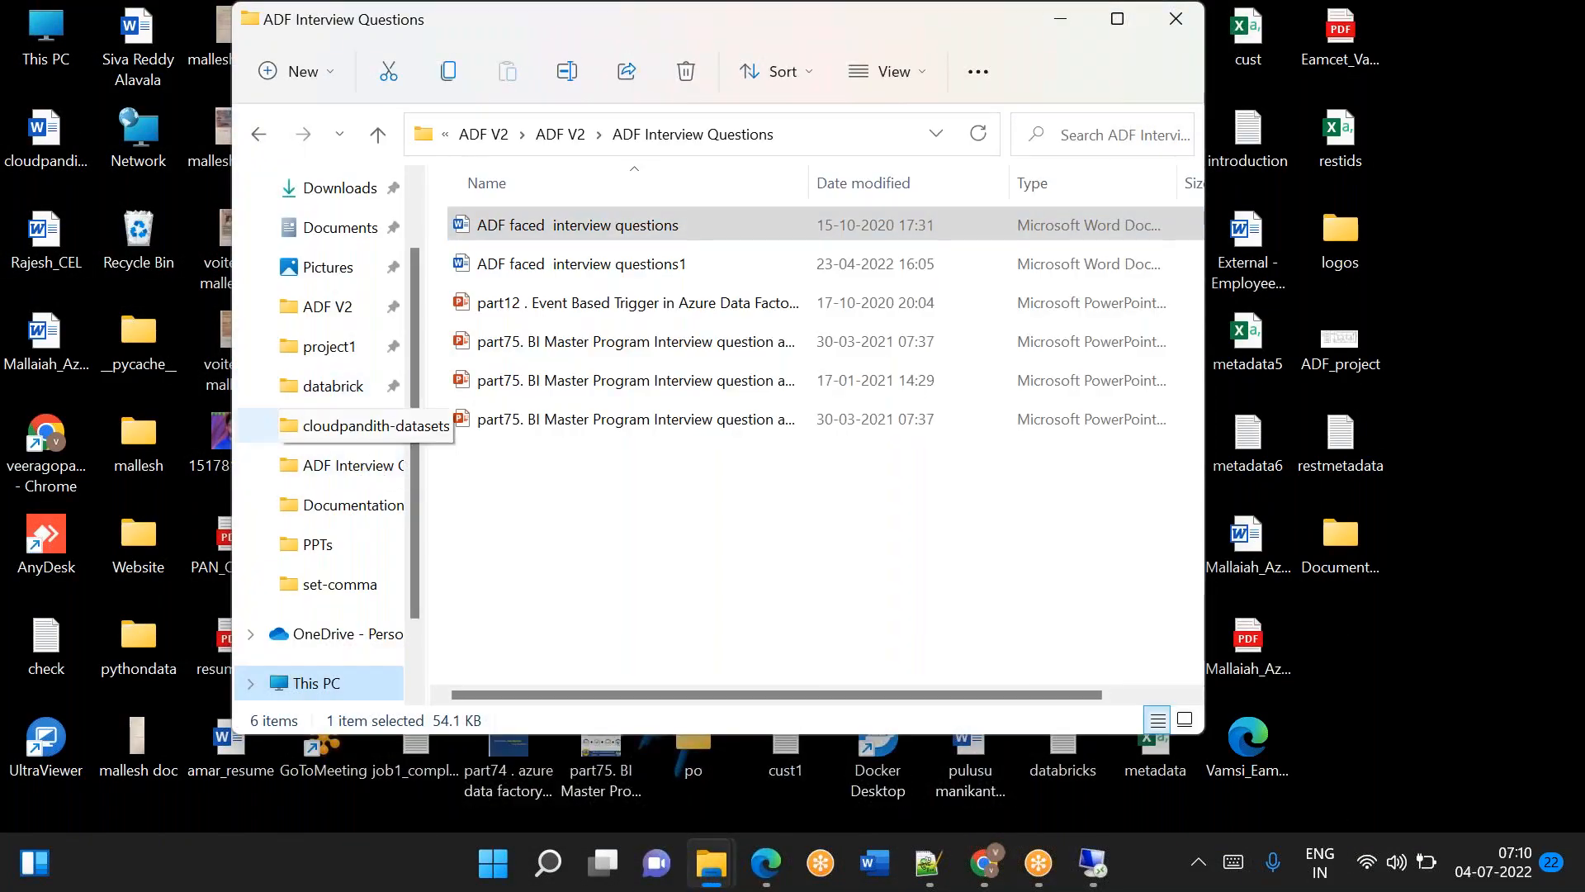
{"action": "left_click", "coordinate": [265, 425]}
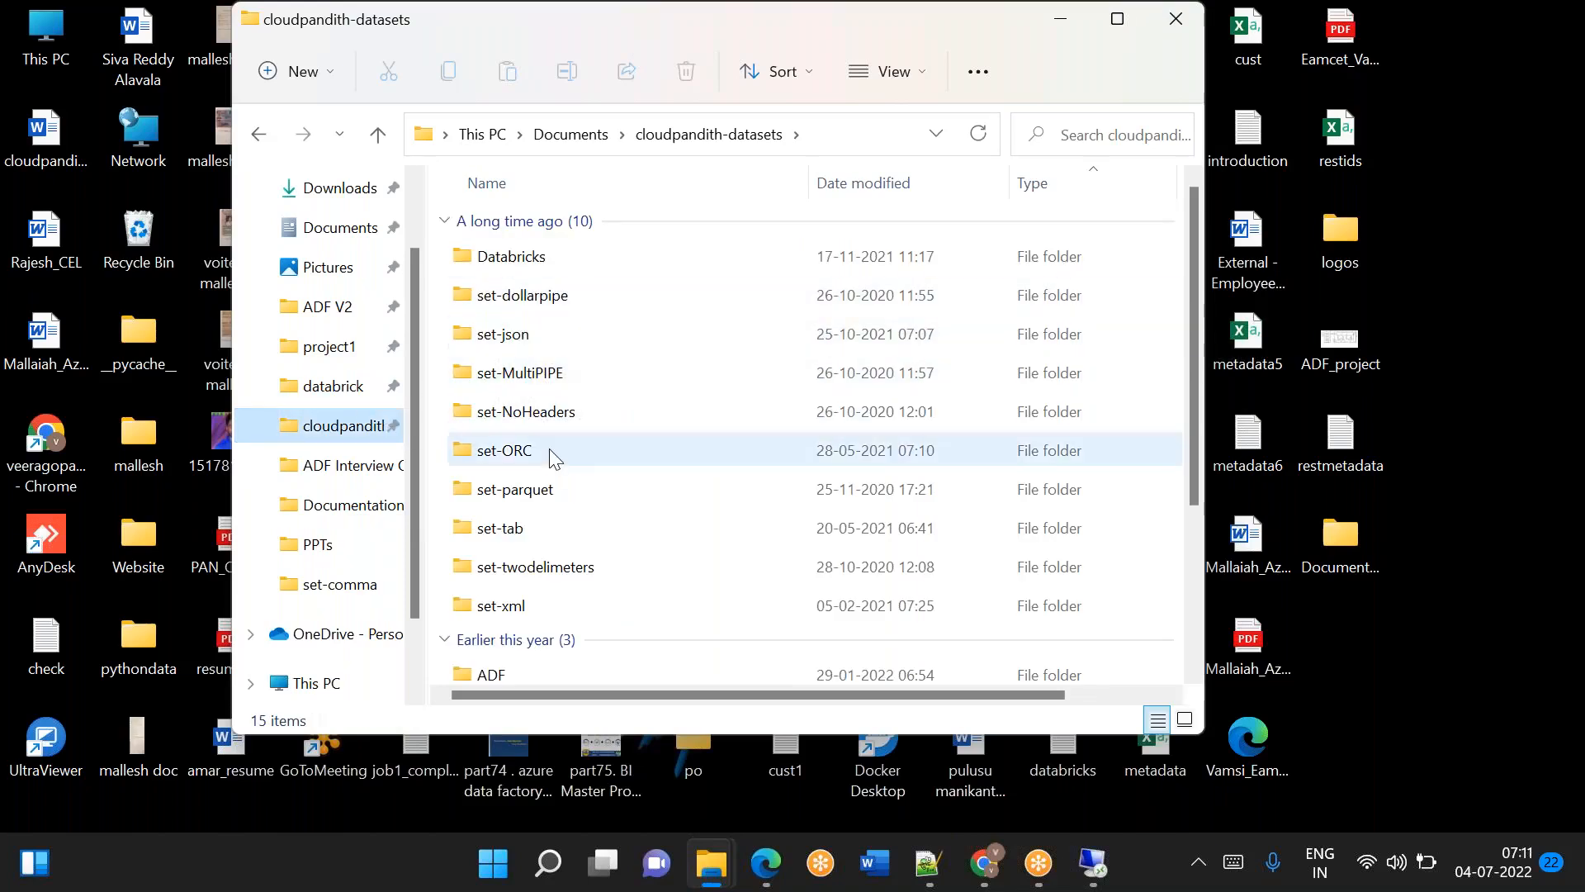
{"action": "scroll", "coordinate": [552, 457], "scroll_direction": "down", "scroll_amount": 3}
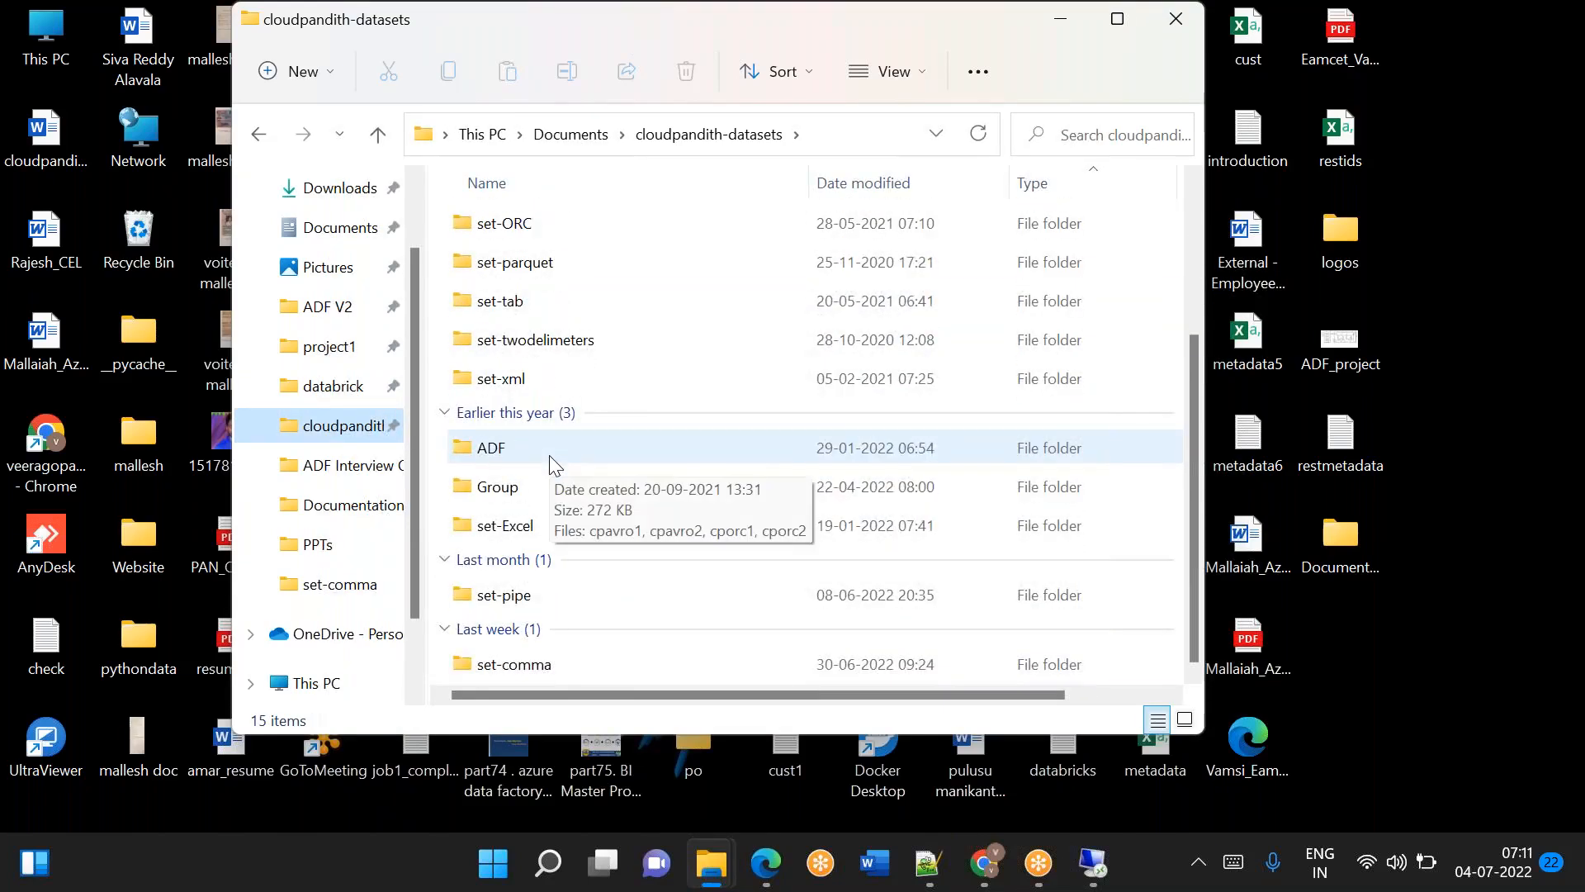
{"action": "double_click", "coordinate": [498, 668]}
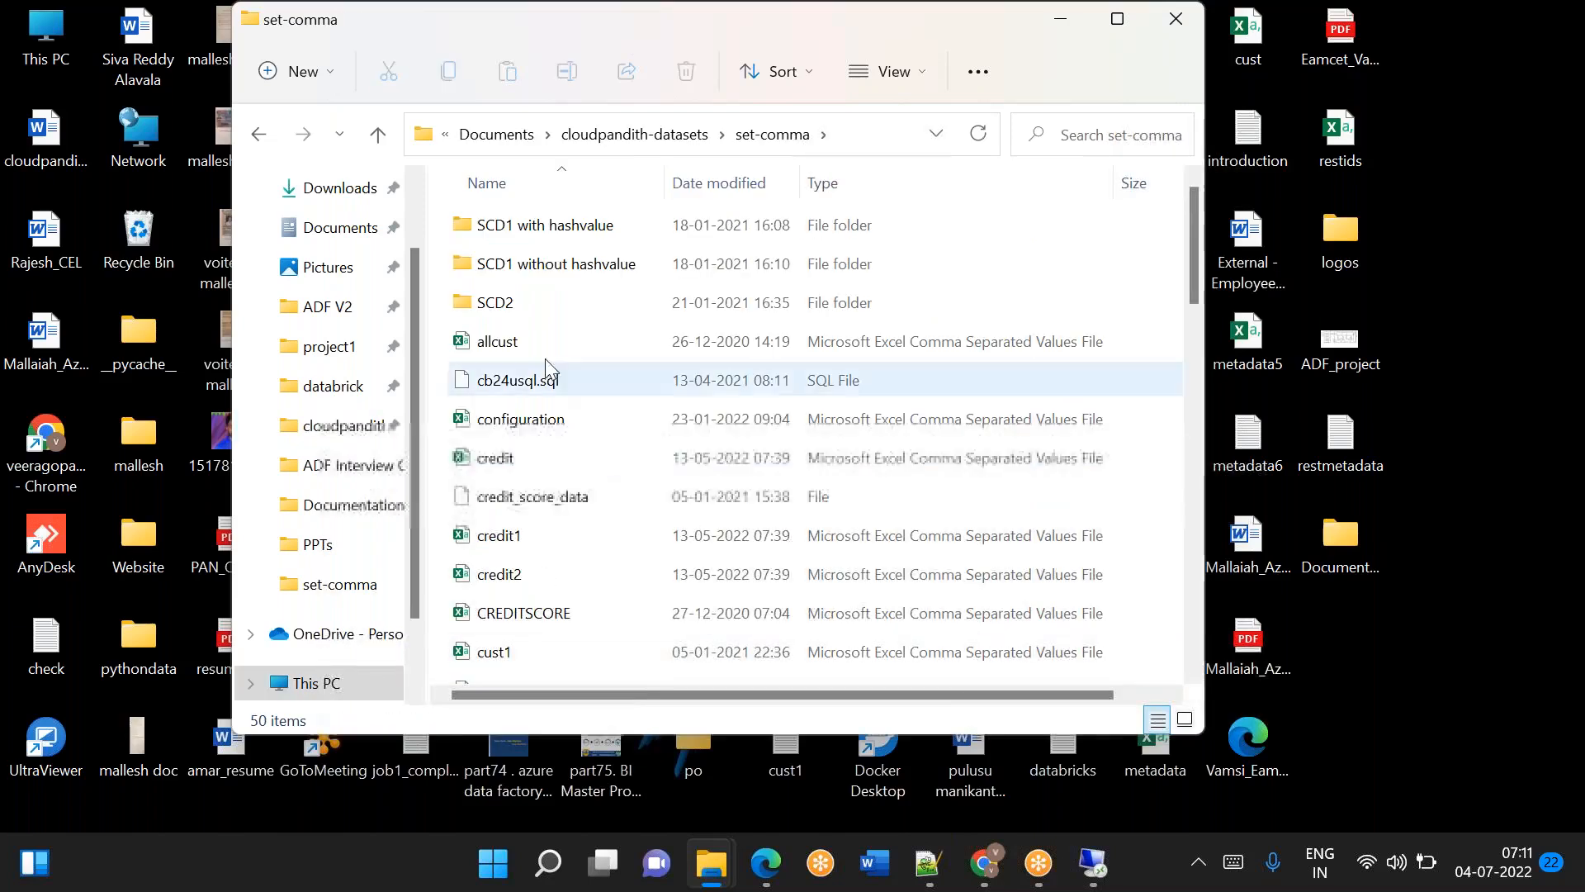
Sort the set-comma files by name in descending order and select employee2 and employee1.
{"action": "left_click", "coordinate": [505, 178]}
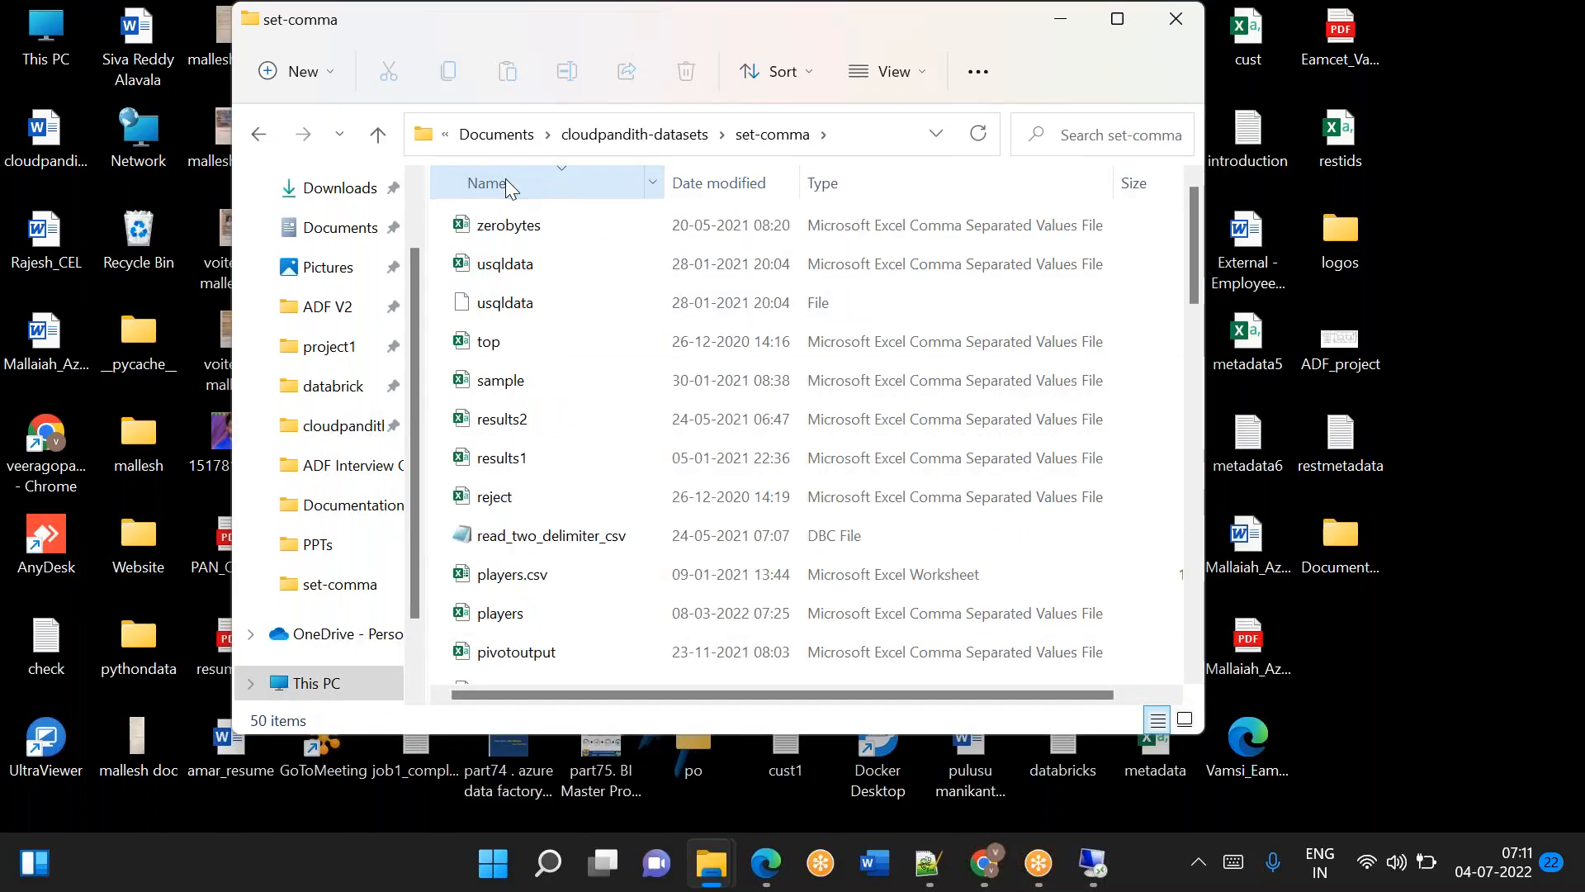
{"action": "scroll", "coordinate": [541, 394], "scroll_direction": "down", "scroll_amount": 2}
{"action": "scroll", "coordinate": [541, 397], "scroll_direction": "down", "scroll_amount": 4}
{"action": "scroll", "coordinate": [568, 545], "scroll_direction": "down", "scroll_amount": 2}
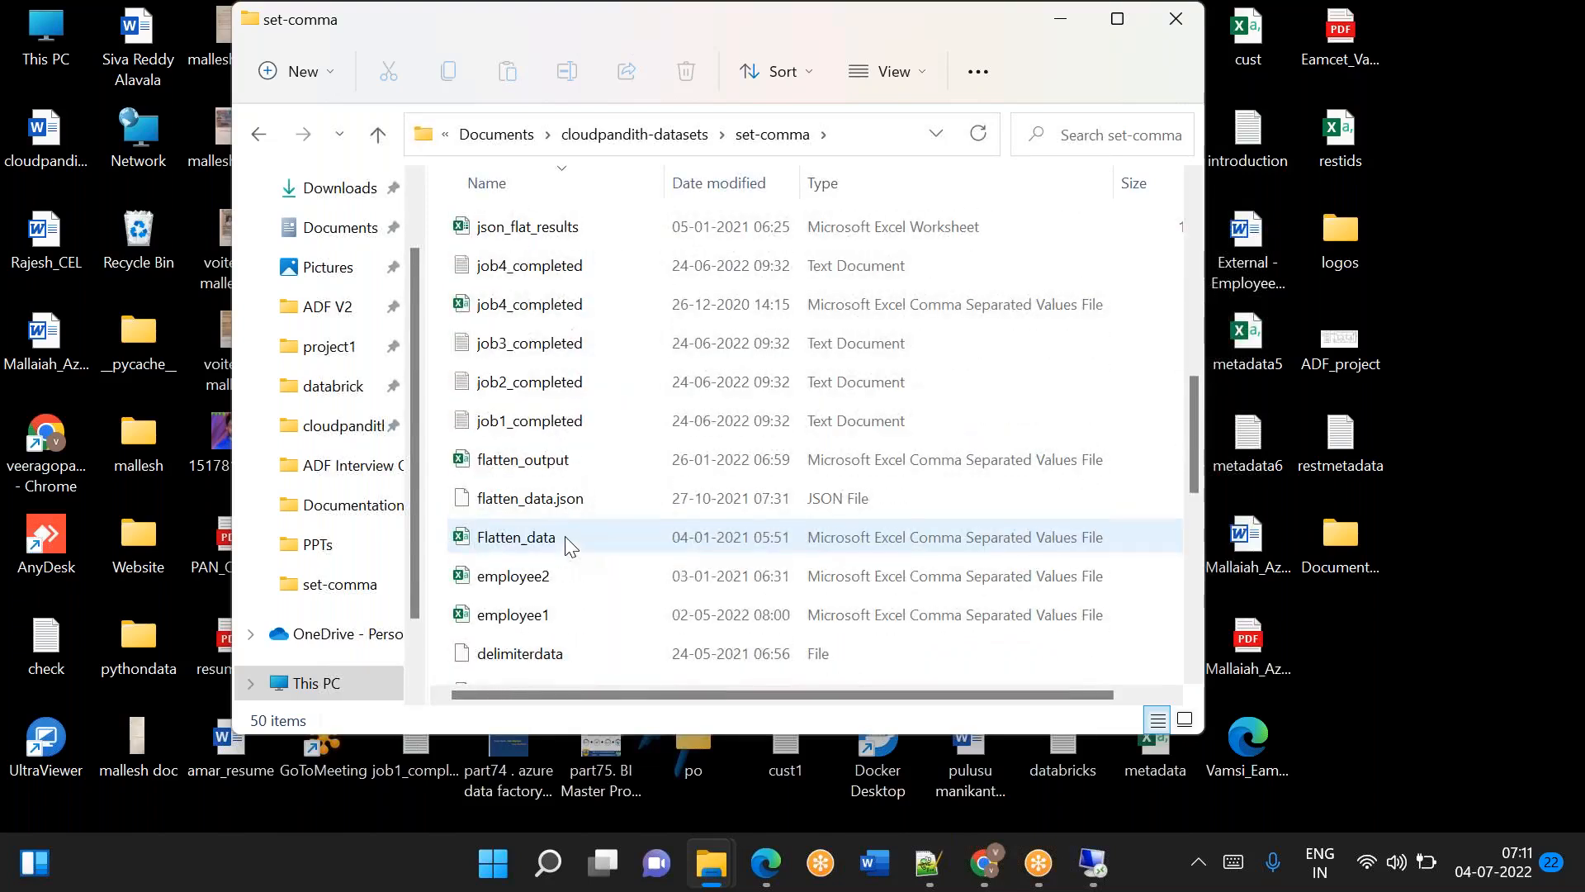
{"action": "left_click", "coordinate": [531, 577]}
{"action": "left_click", "coordinate": [500, 617], "text": "ctrl"}
Add the customer files cust4 and cust5 to the current file selection.
{"action": "scroll", "coordinate": [591, 523], "scroll_direction": "up", "scroll_amount": 7}
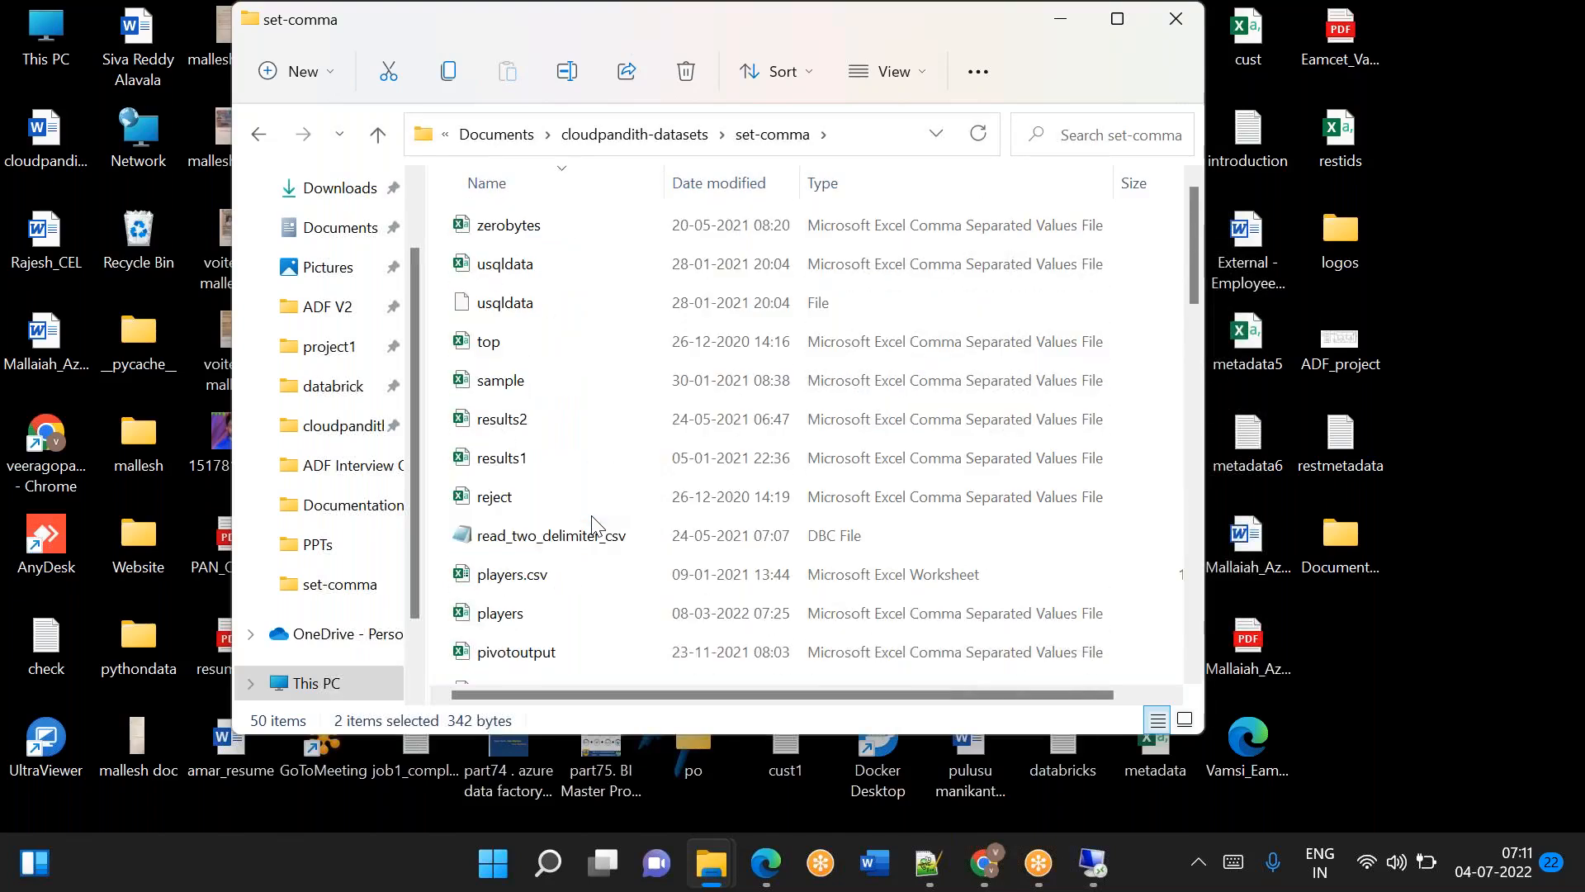
{"action": "scroll", "coordinate": [592, 519], "scroll_direction": "down", "scroll_amount": 12}
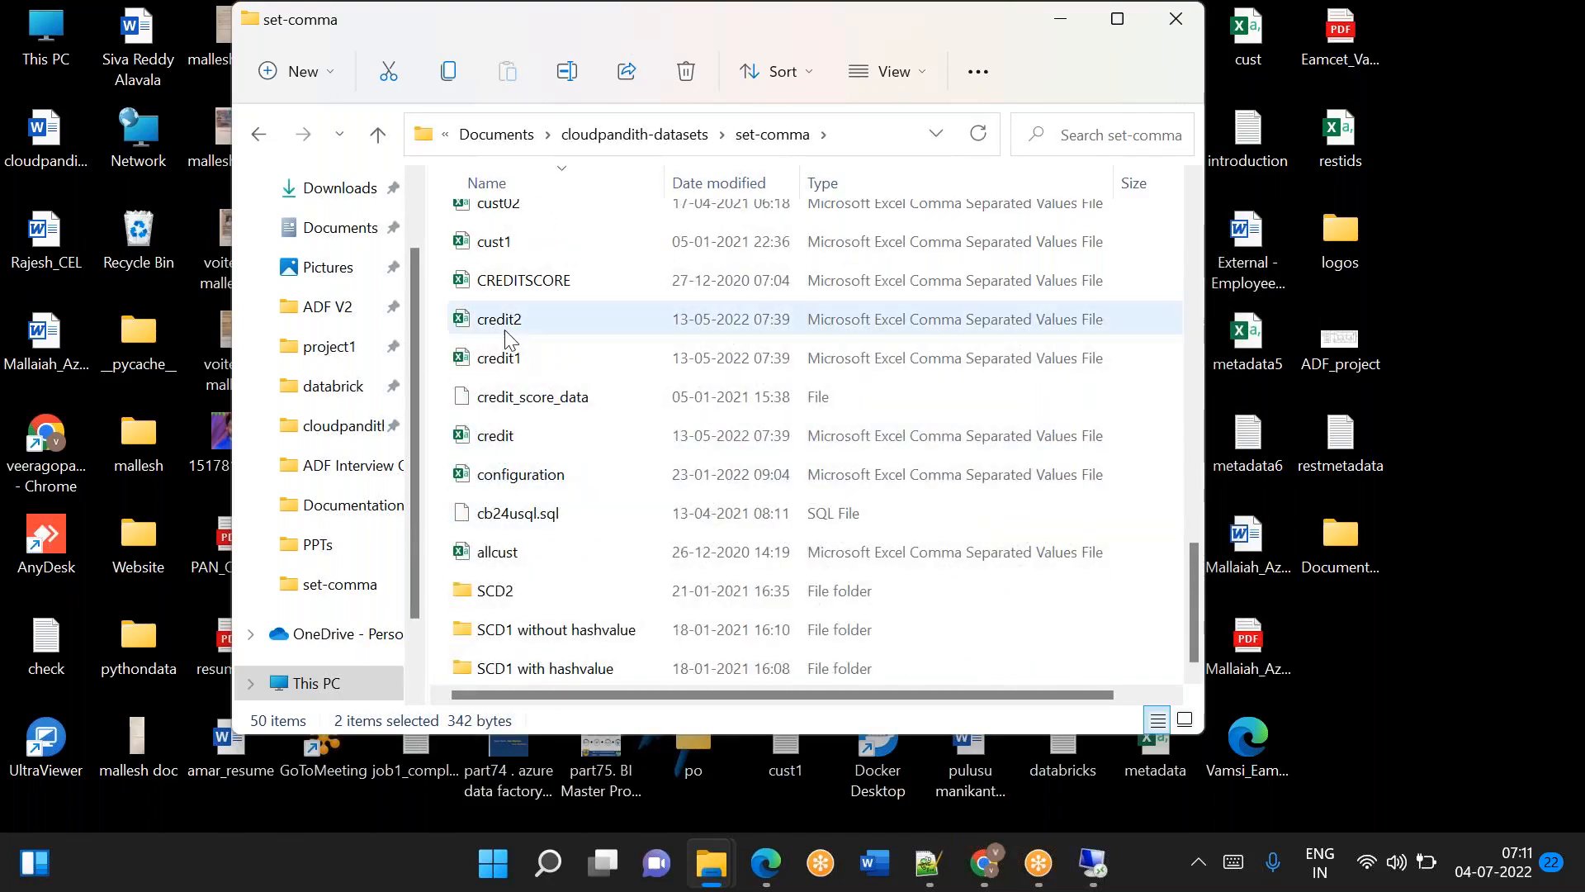
{"action": "scroll", "coordinate": [536, 426], "scroll_direction": "up", "scroll_amount": 1}
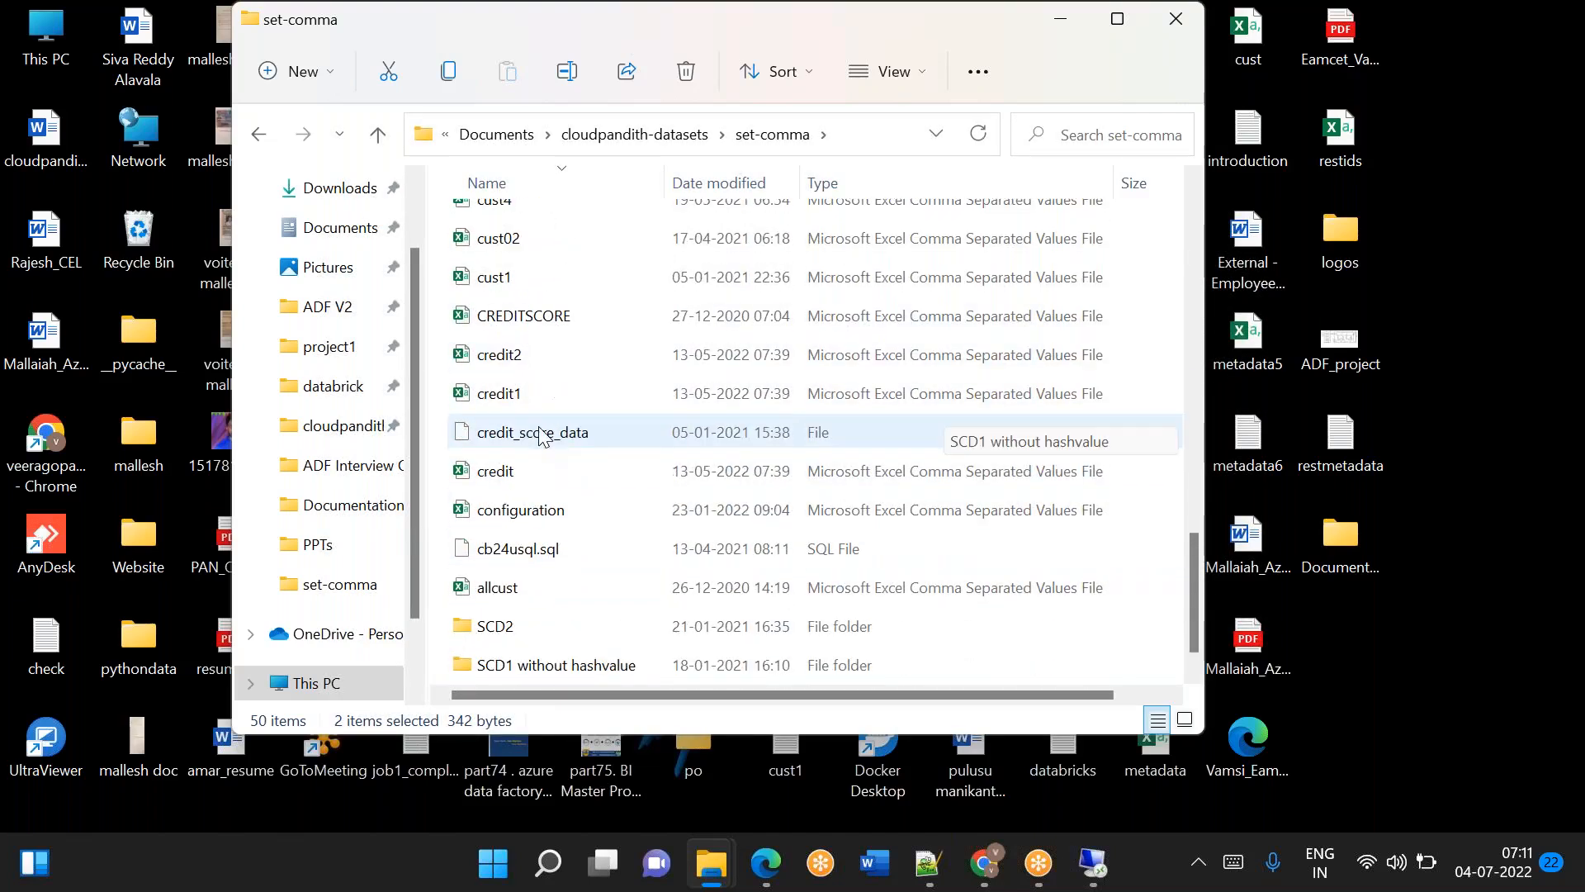
{"action": "left_click", "coordinate": [497, 283], "text": "ctrl"}
{"action": "left_click", "coordinate": [494, 250], "text": "ctrl"}
{"action": "scroll", "coordinate": [594, 449], "scroll_direction": "up", "scroll_amount": 2}
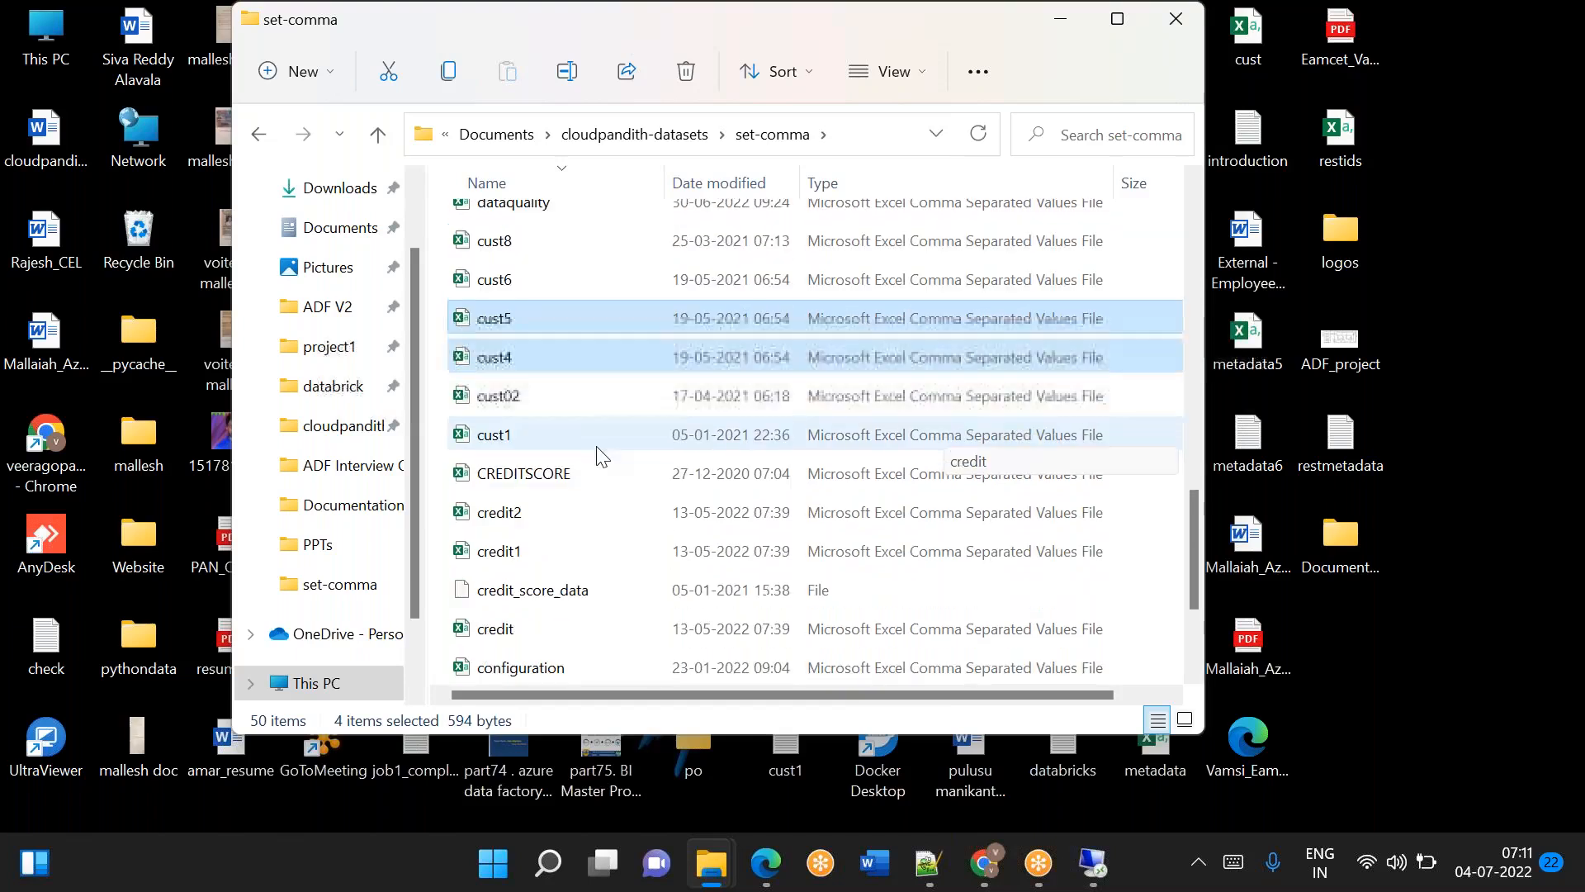
Add the results1 and results2 files to the current selection and copy all selected files.
{"action": "scroll", "coordinate": [596, 445], "scroll_direction": "up", "scroll_amount": 7}
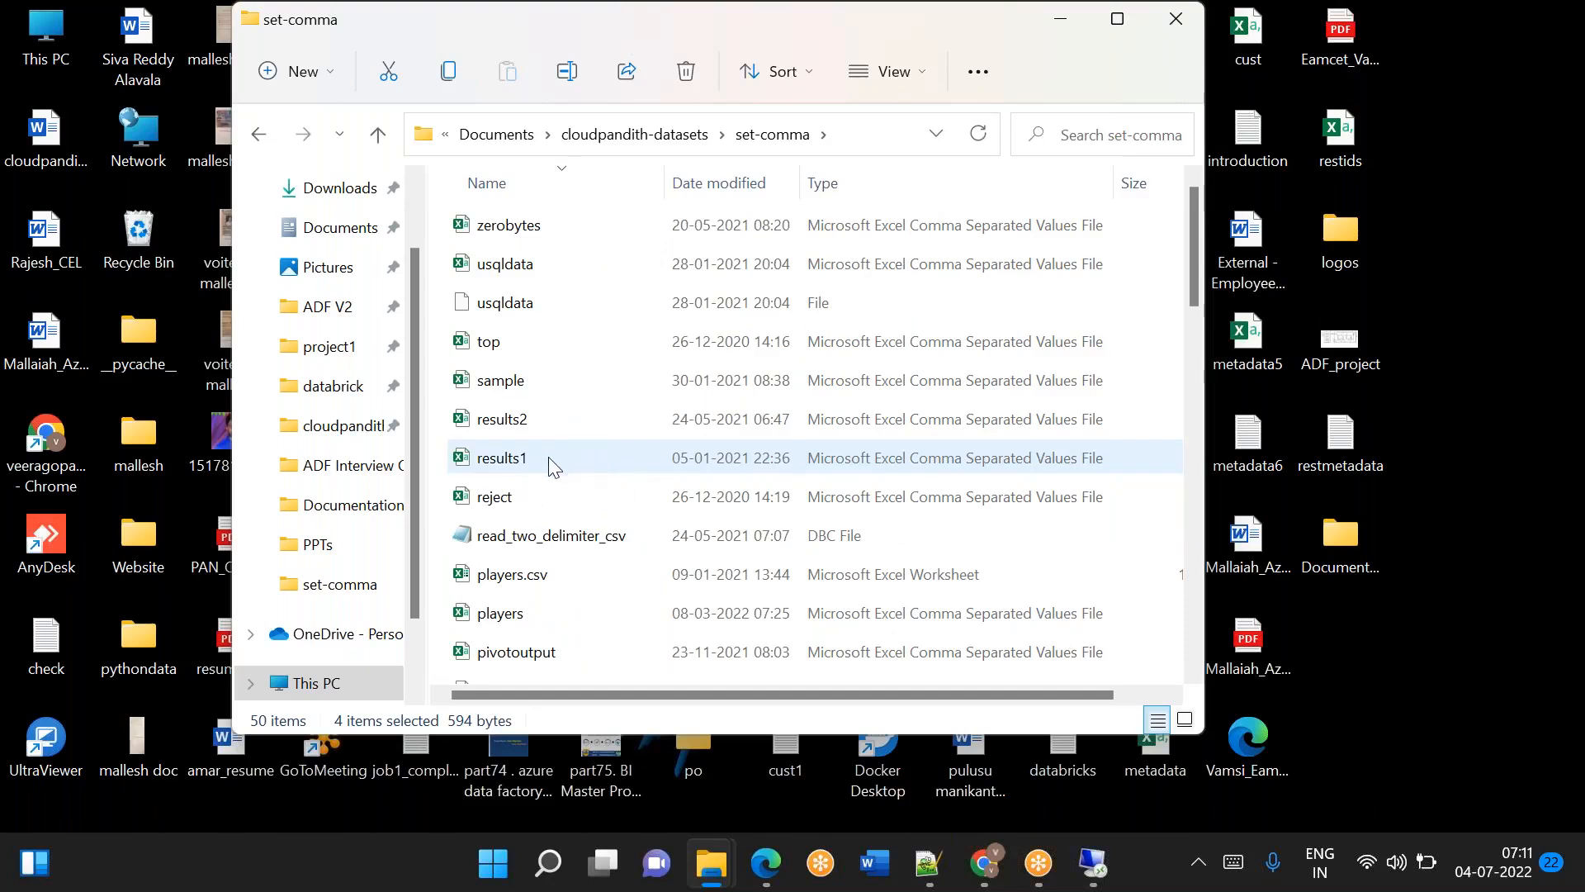
{"action": "left_click", "coordinate": [548, 459], "text": "ctrl"}
{"action": "left_click", "coordinate": [518, 423], "text": "ctrl"}
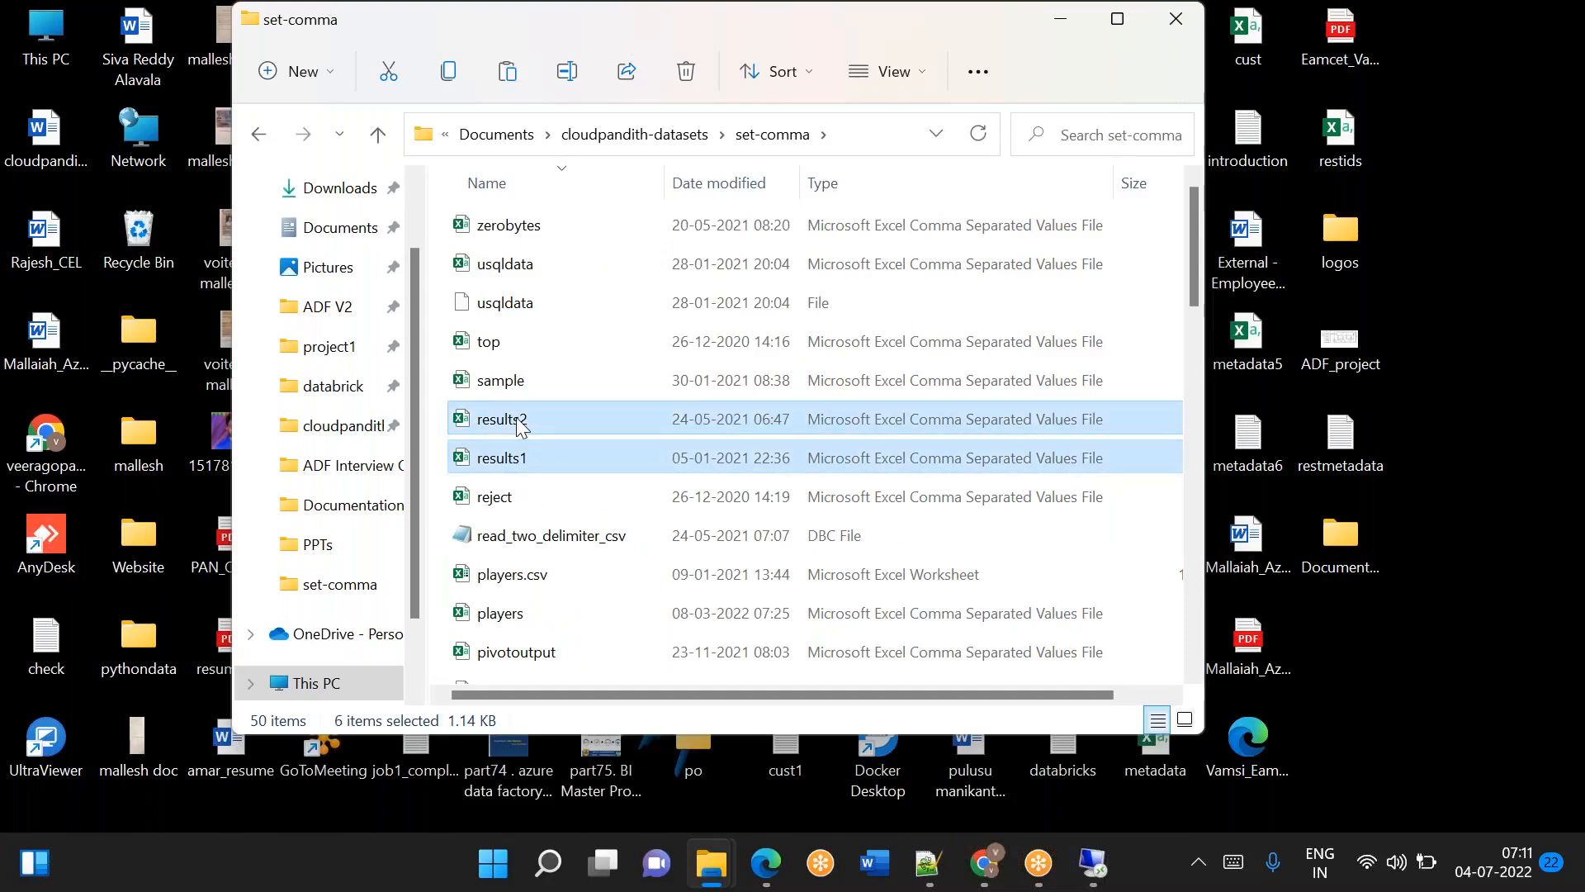
Switch to the remote desktop session and paste the copied CSV files into the Global folder on the C: drive.
{"action": "left_click", "coordinate": [1092, 863]}
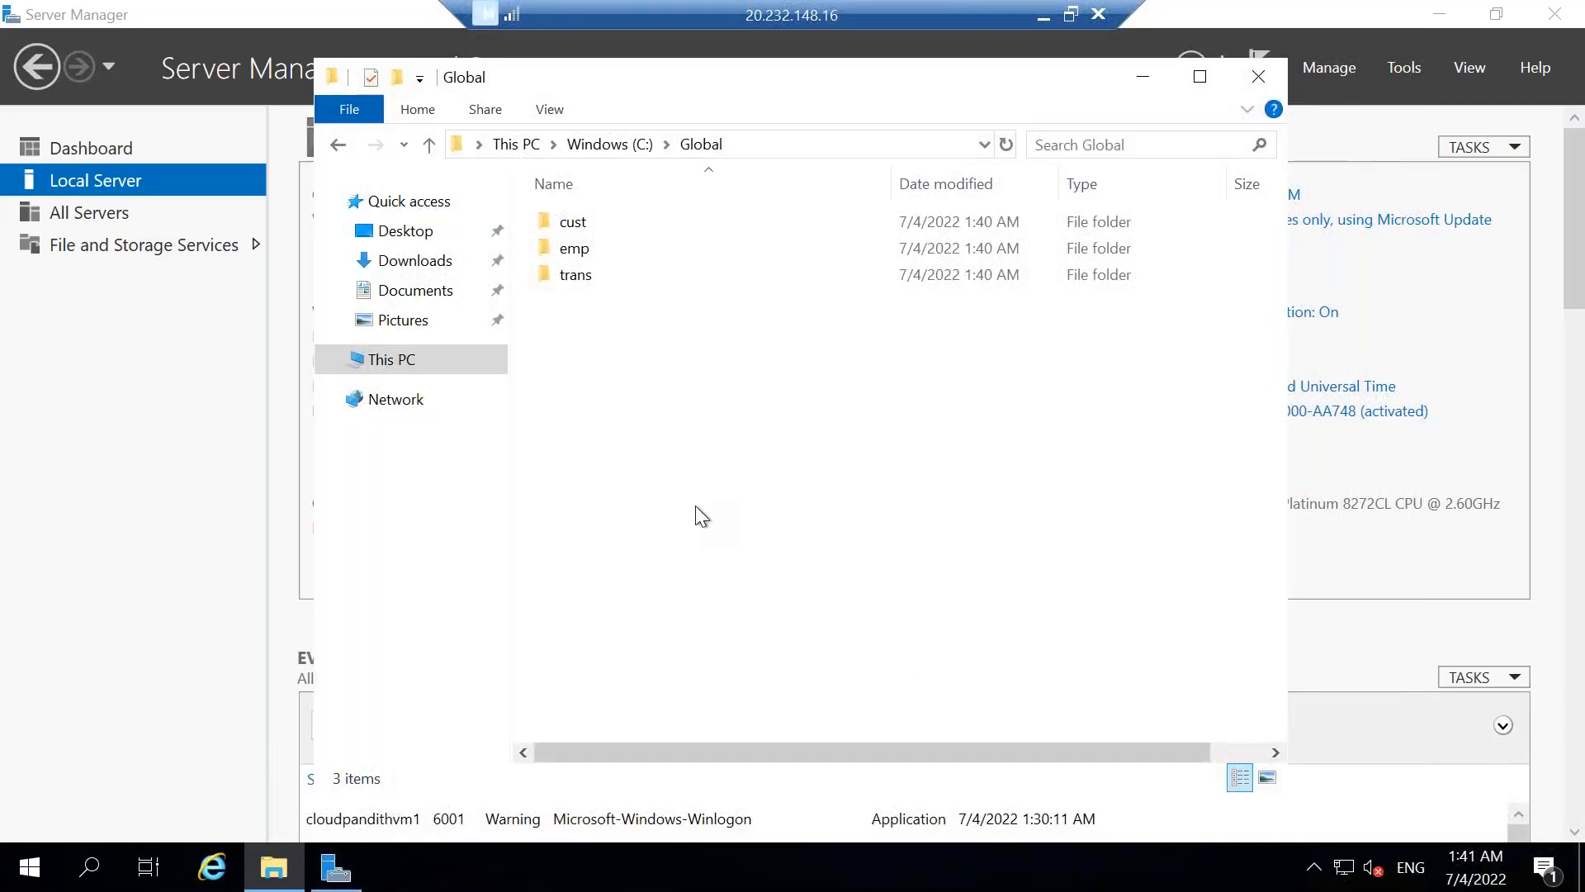
{"action": "right_click", "coordinate": [695, 505]}
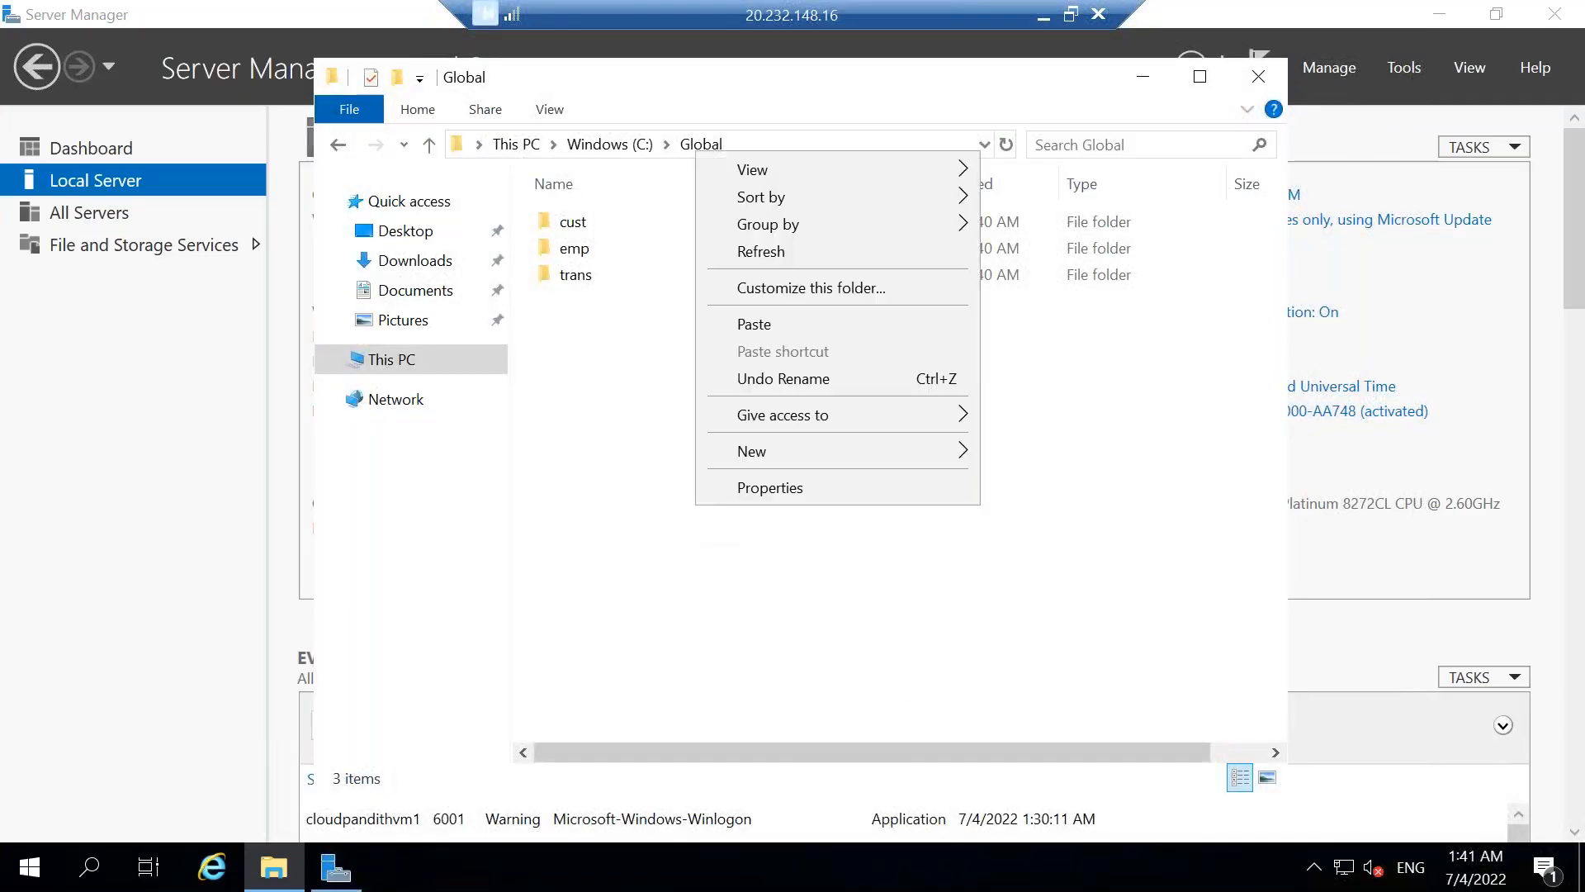
{"action": "left_click", "coordinate": [781, 320]}
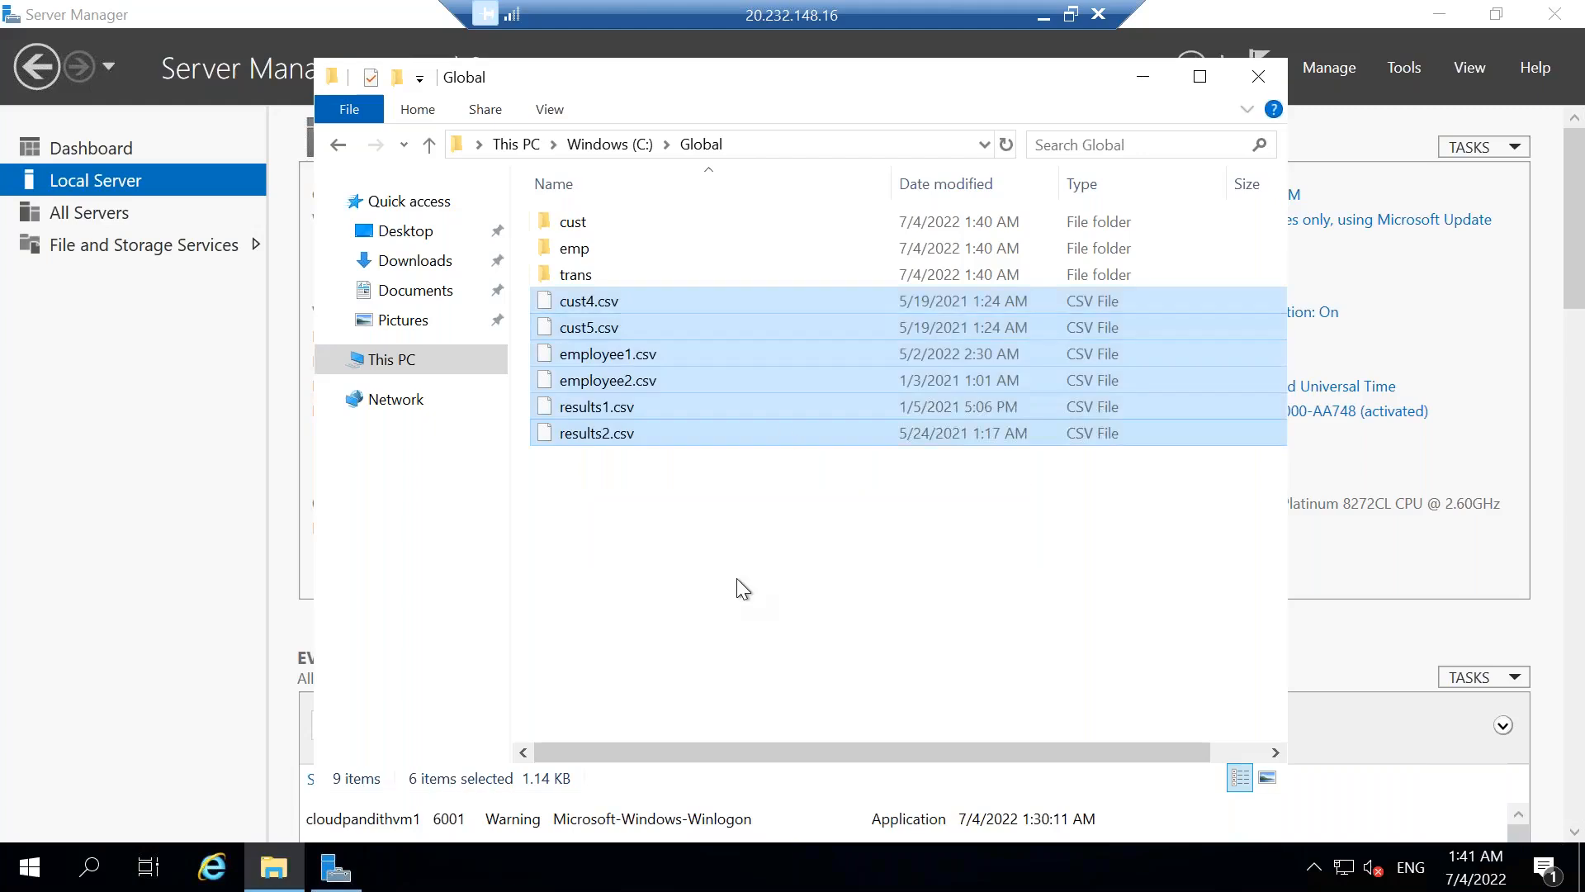
{"action": "left_click", "coordinate": [737, 578]}
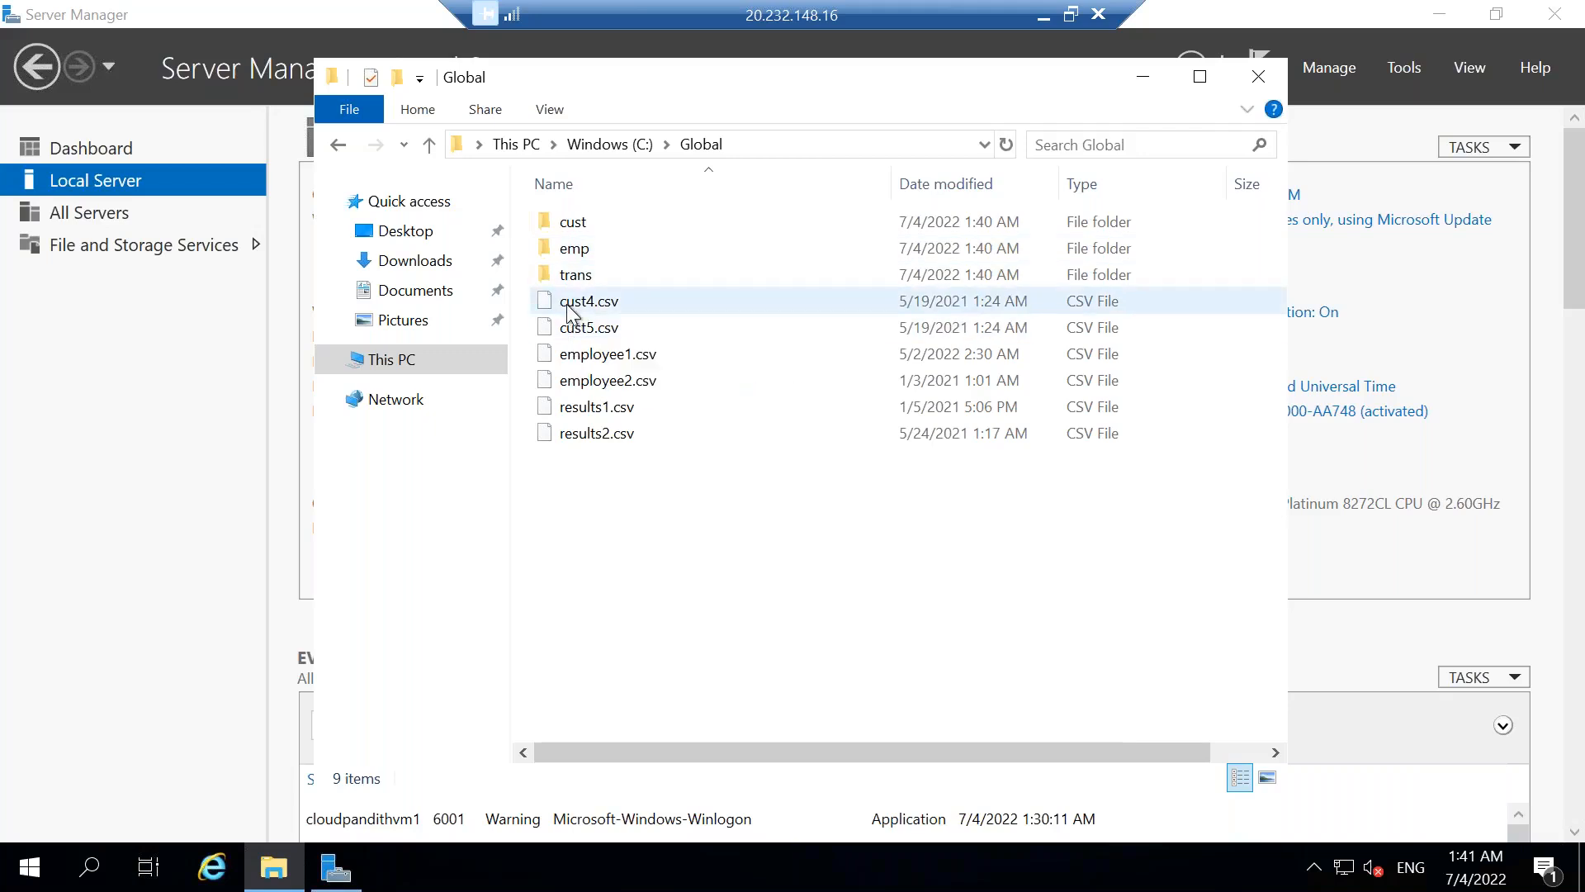
Move the pasted CSV files into their matching subfolders: customer files into cust, employee files into emp, and results files into trans.
{"action": "left_click_drag", "start_coordinate": [692, 263], "coordinate": [607, 225]}
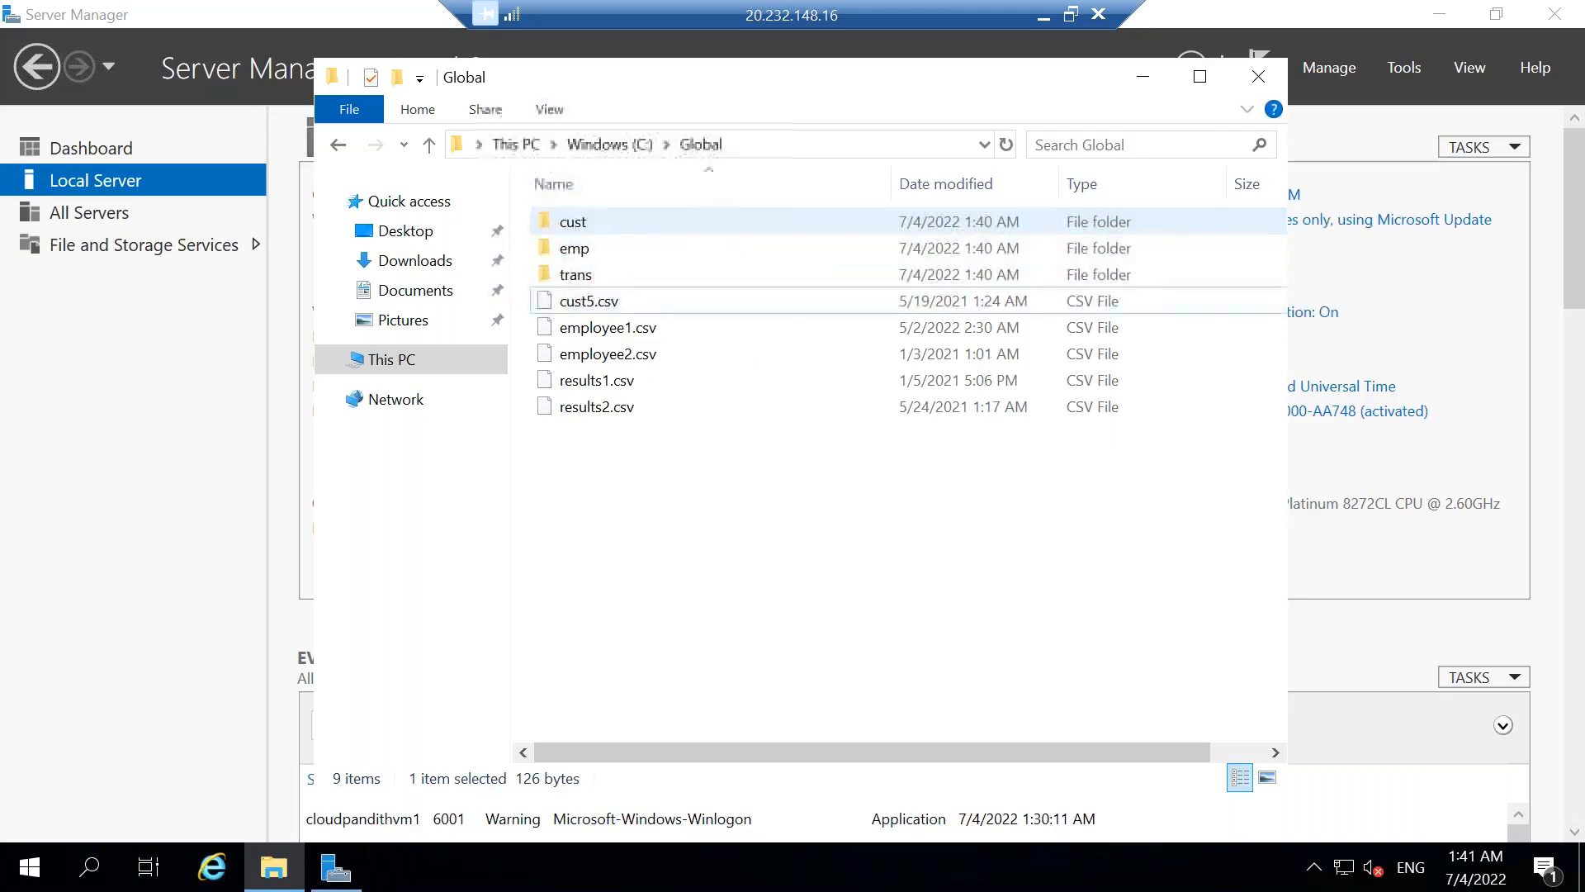
{"action": "left_click_drag", "start_coordinate": [584, 302], "coordinate": [586, 217]}
{"action": "left_click", "coordinate": [629, 304]}
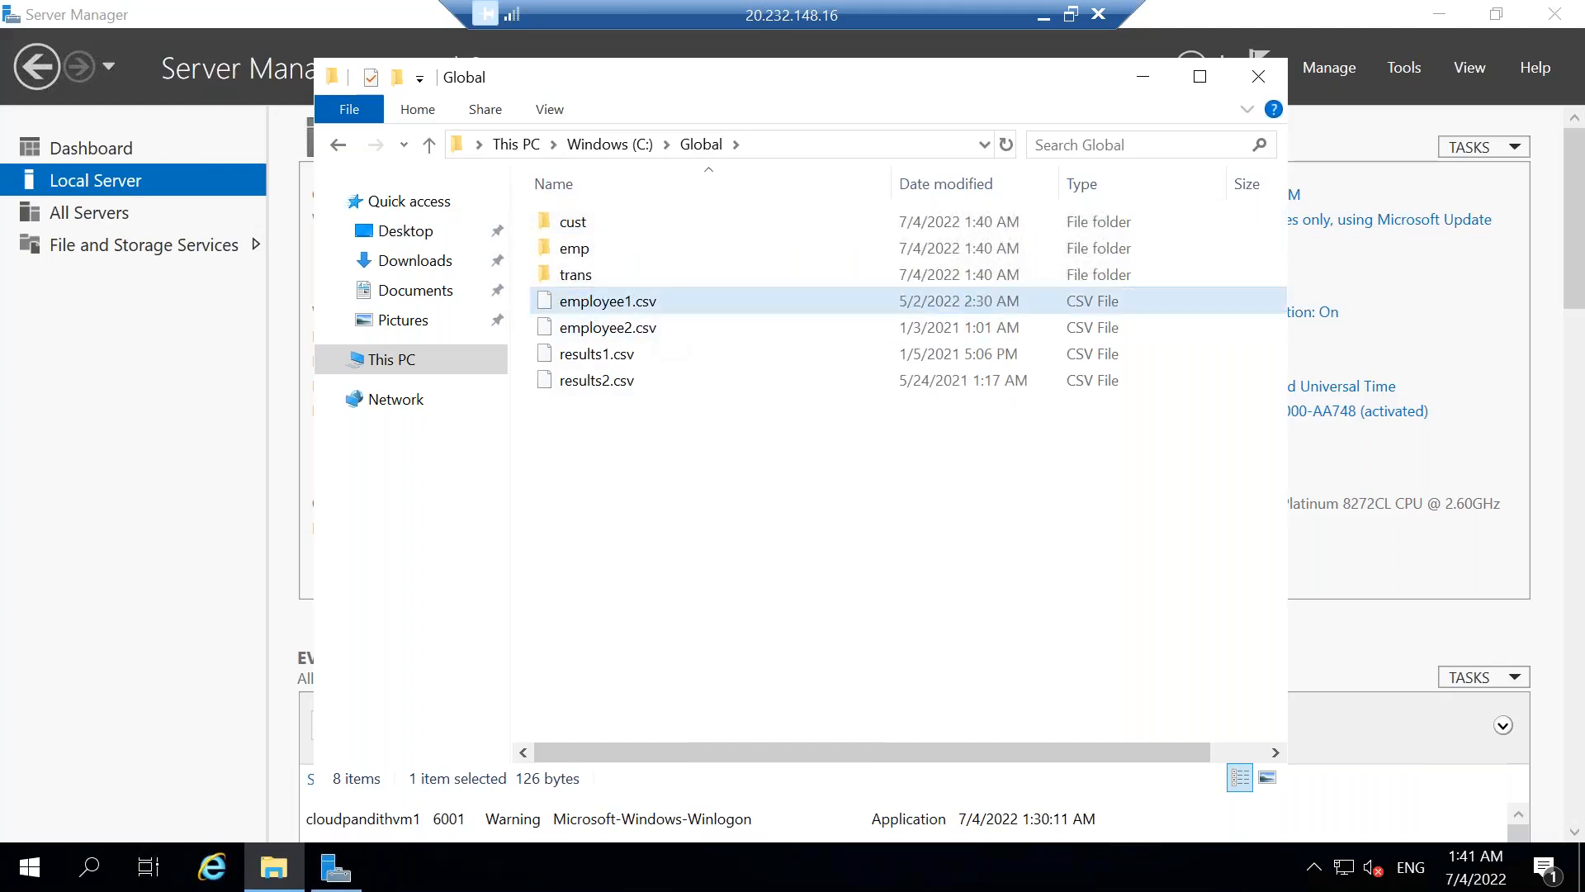
{"action": "left_click_drag", "start_coordinate": [629, 304], "coordinate": [618, 251]}
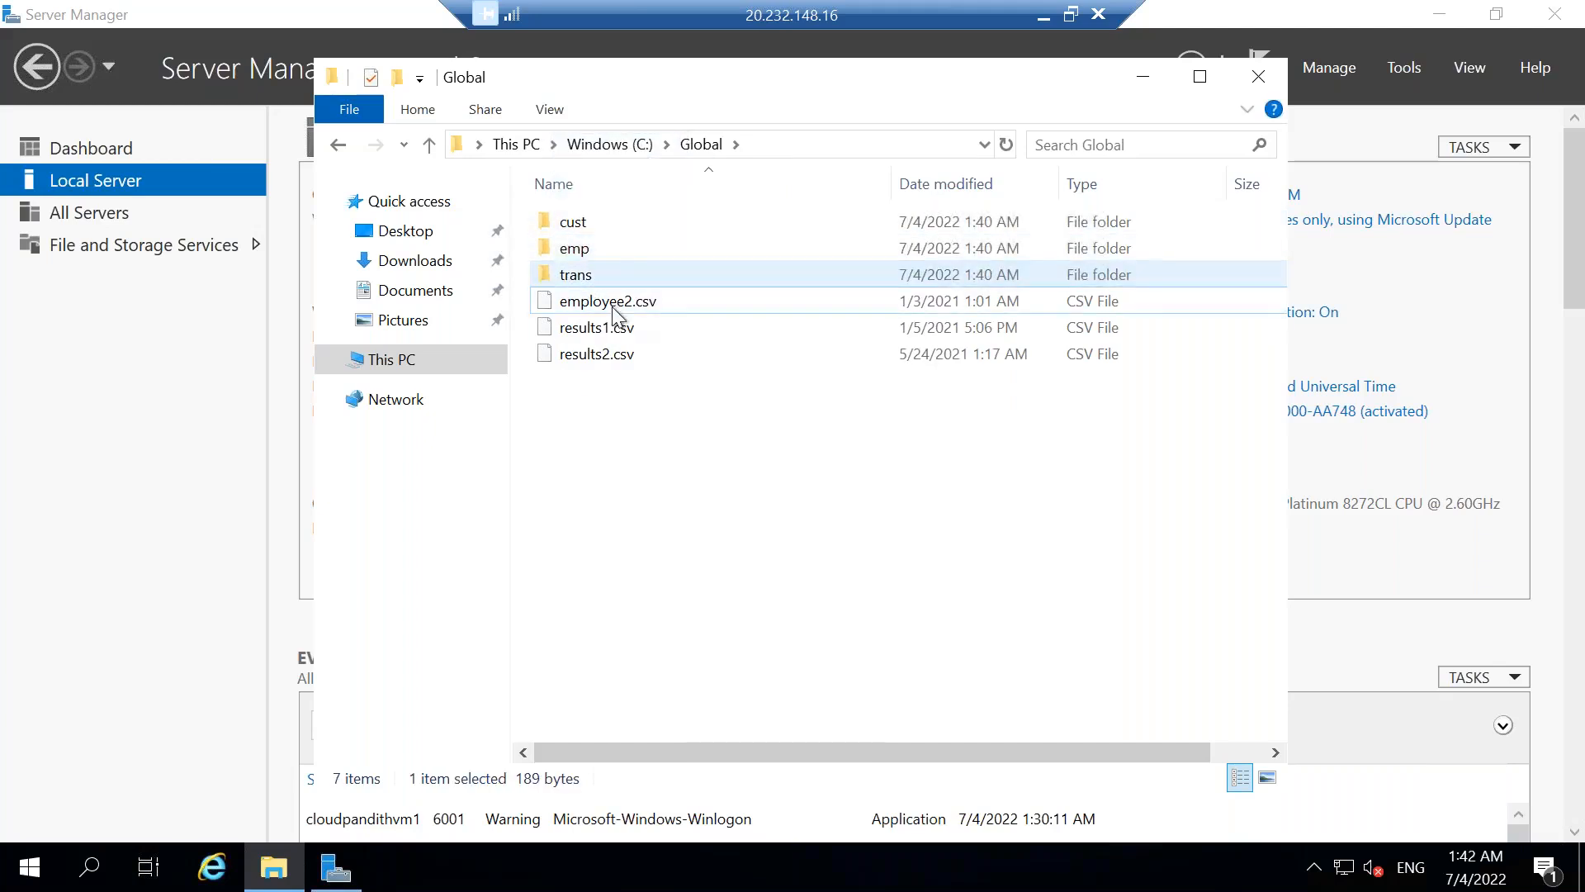
{"action": "left_click_drag", "start_coordinate": [586, 314], "coordinate": [607, 256]}
{"action": "left_click_drag", "start_coordinate": [607, 300], "coordinate": [587, 274]}
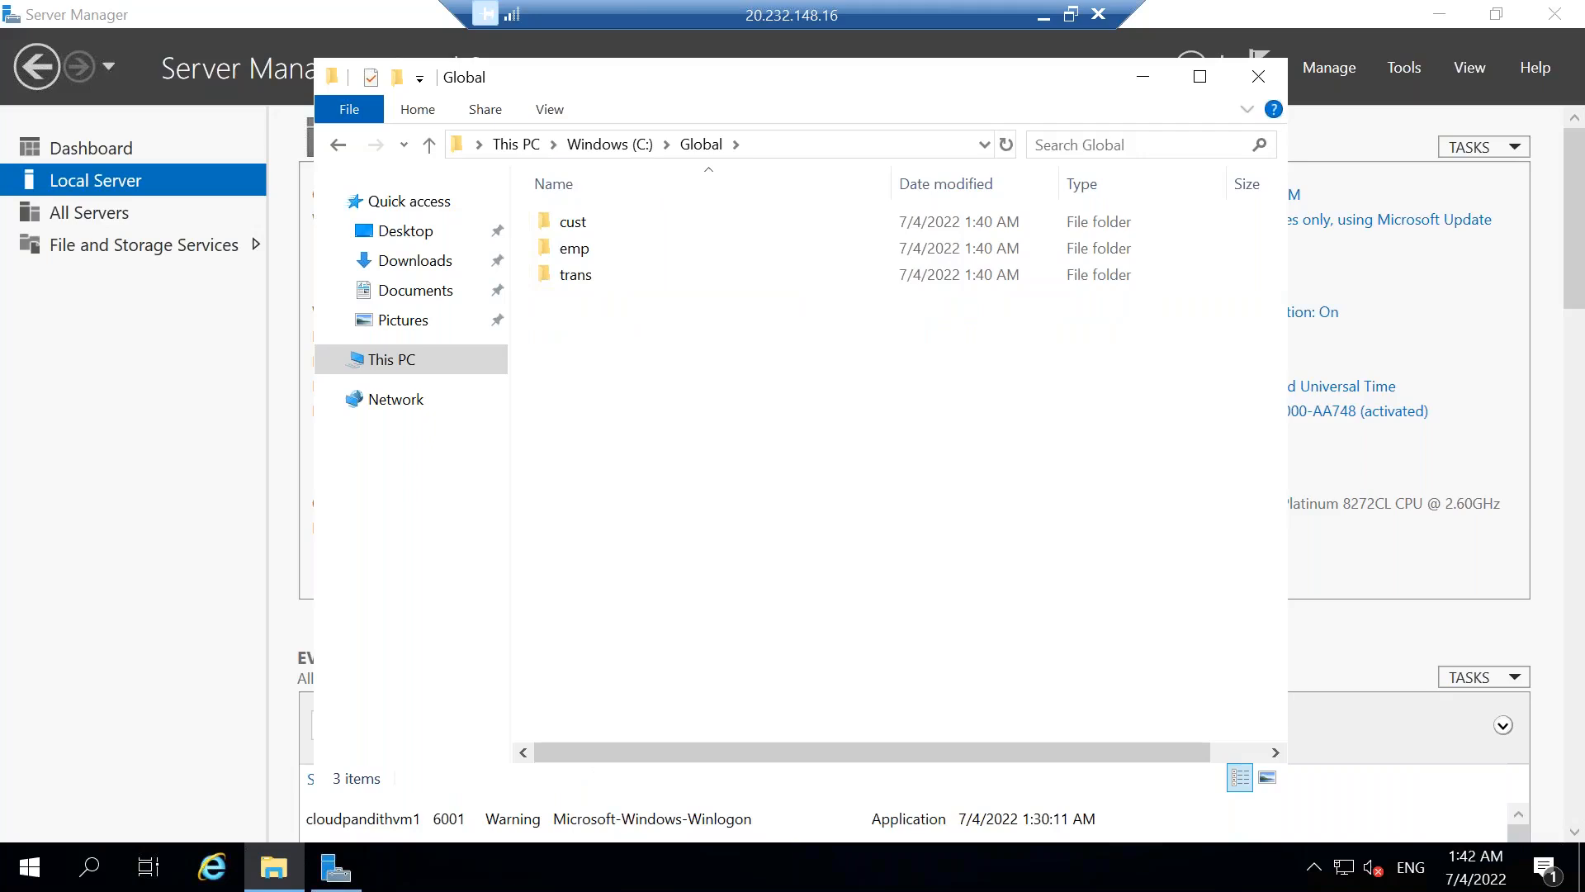
Check the contents of the cust, emp and trans subfolders and the location of the Global folder on the C: drive.
{"action": "double_click", "coordinate": [597, 221]}
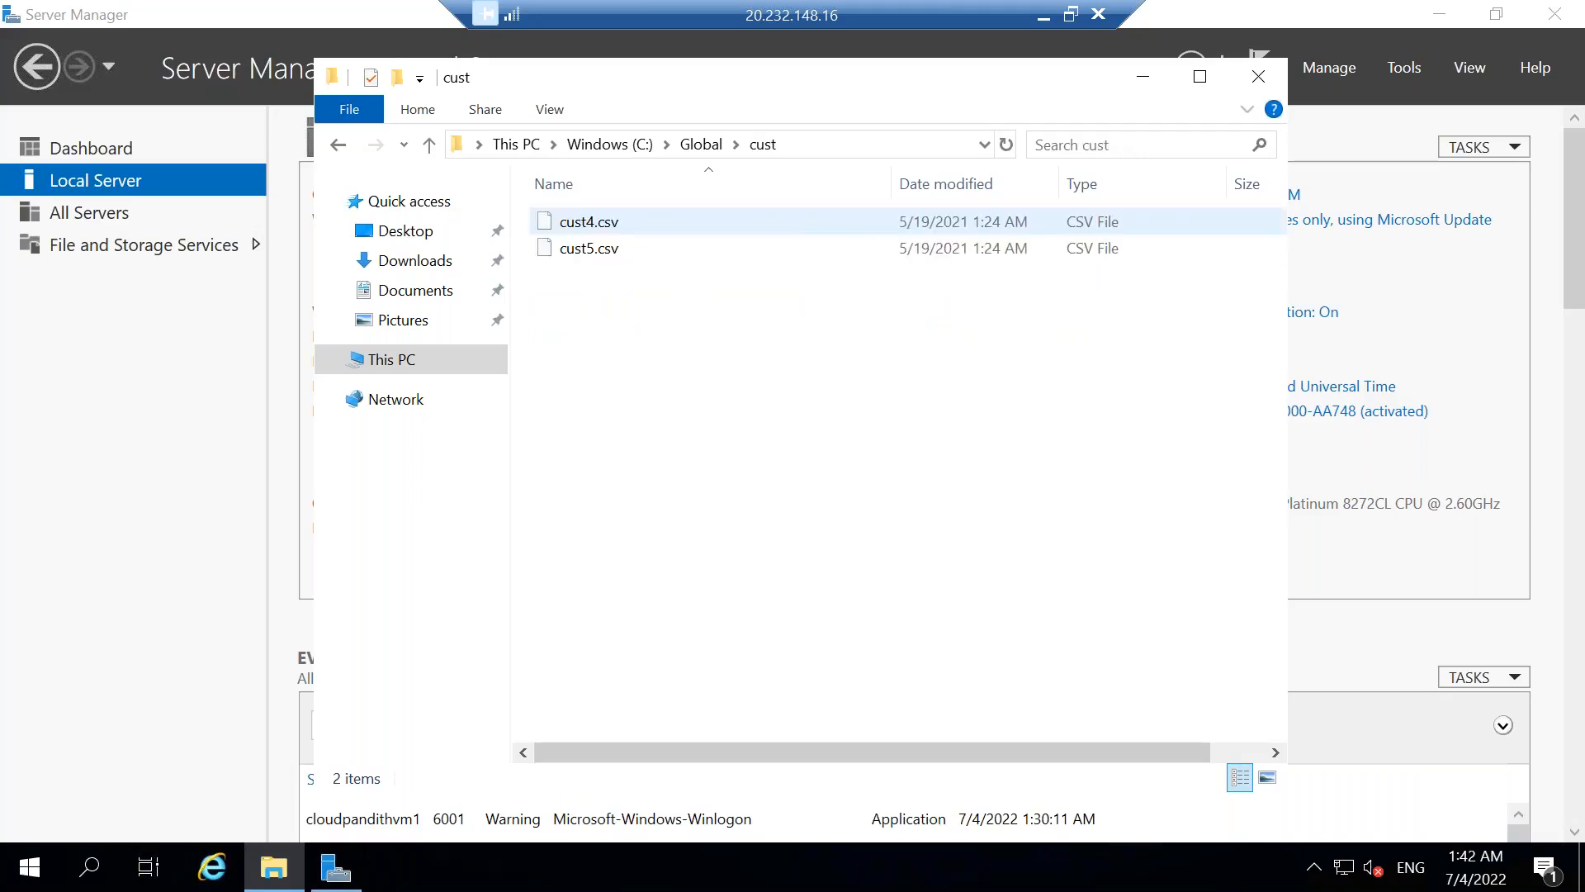
{"action": "left_click", "coordinate": [702, 146]}
{"action": "double_click", "coordinate": [644, 247]}
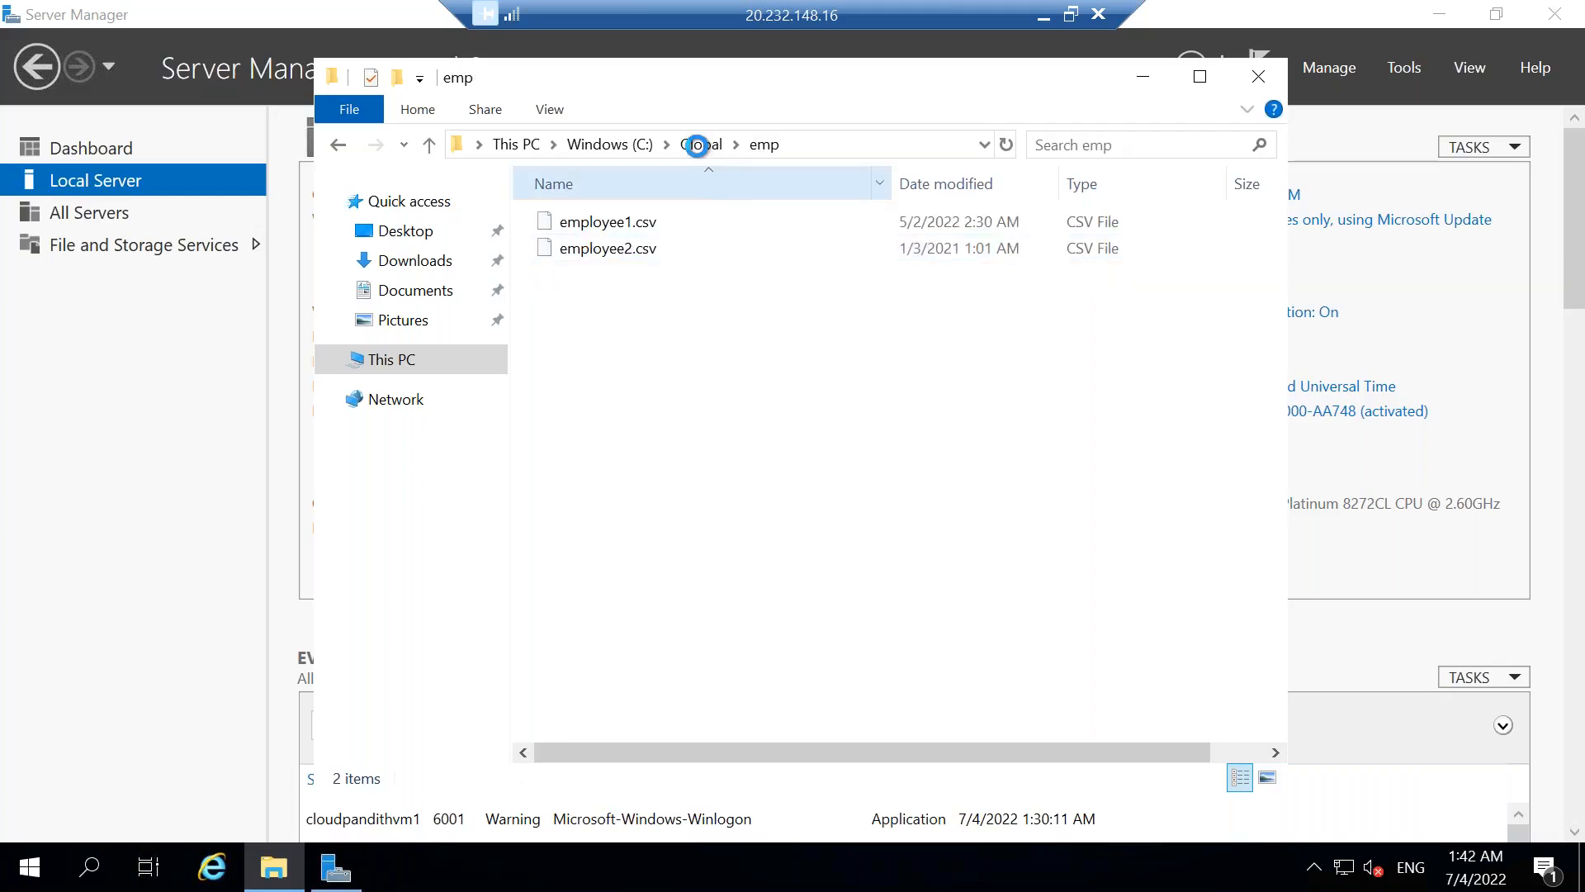
{"action": "left_click", "coordinate": [702, 145]}
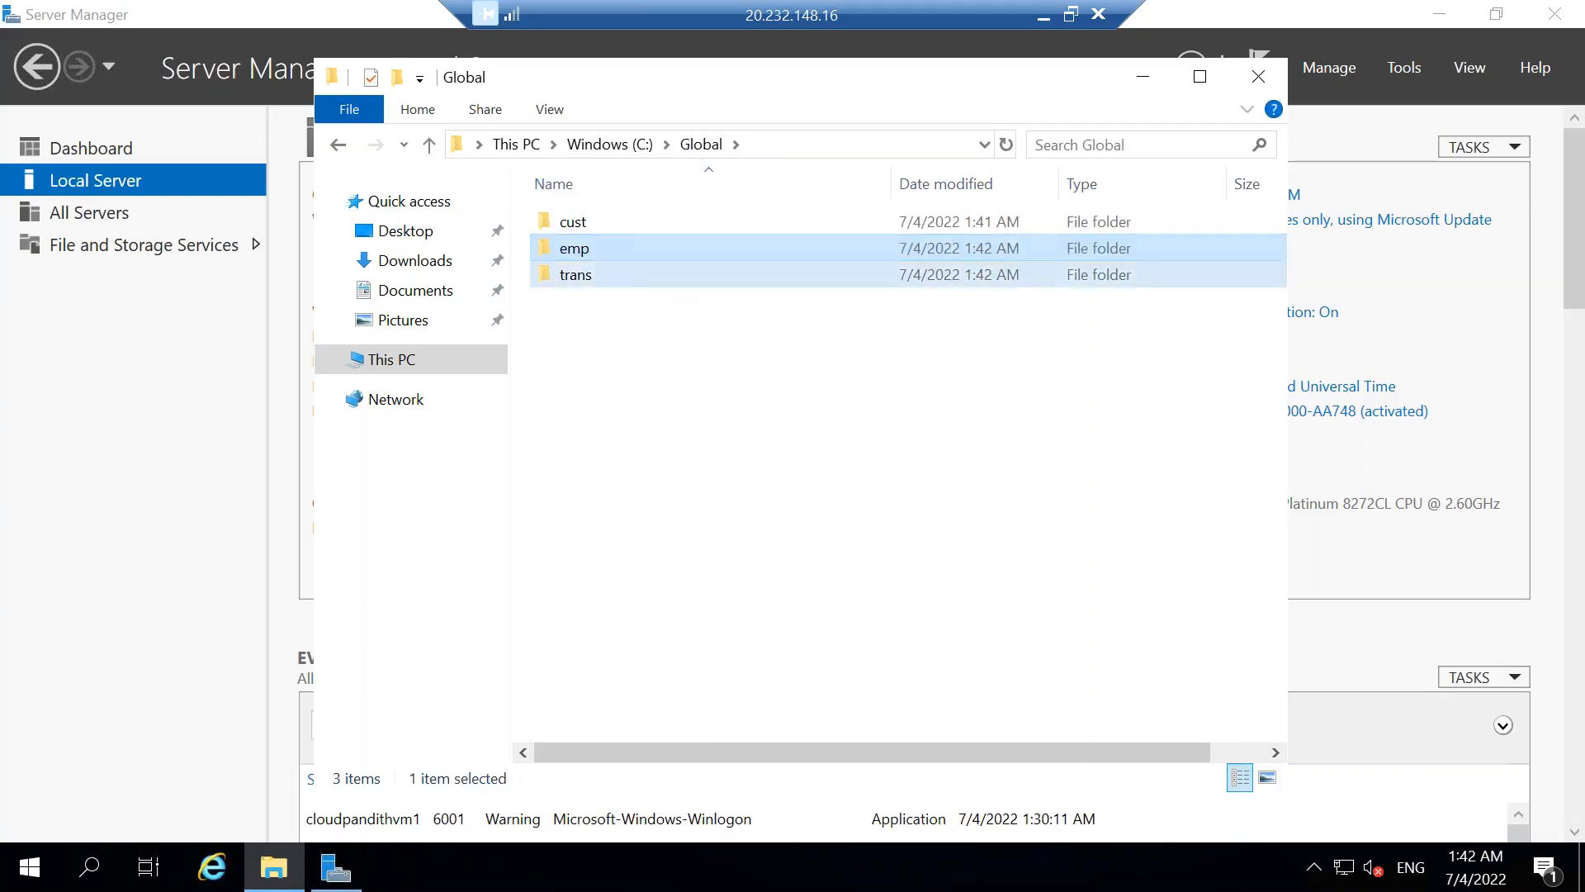
{"action": "double_click", "coordinate": [661, 274]}
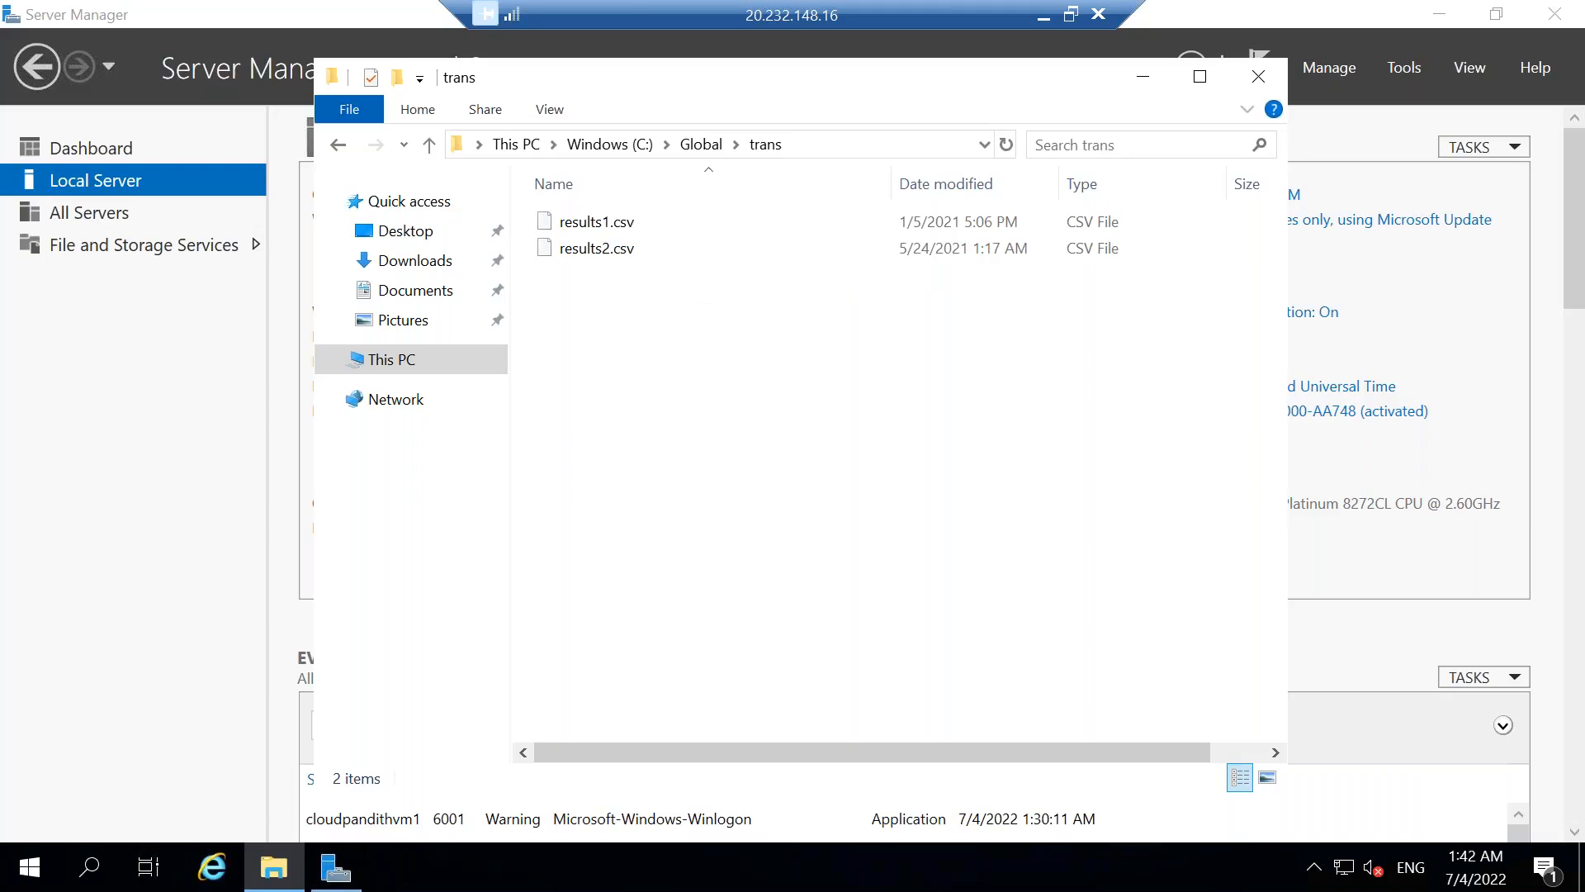
{"action": "left_click", "coordinate": [608, 146]}
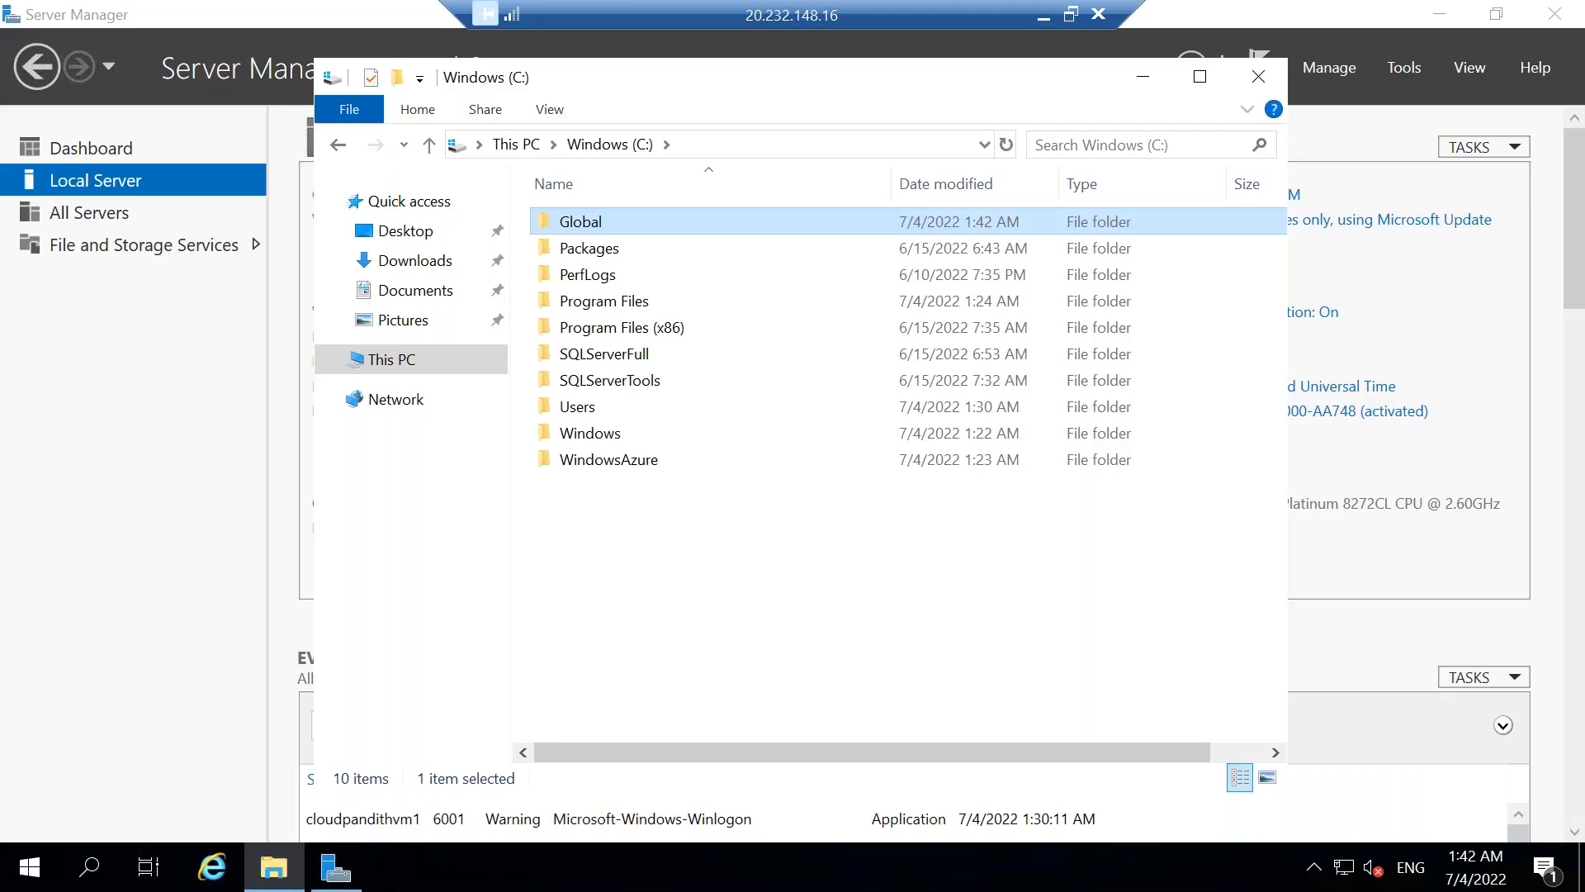
{"action": "double_click", "coordinate": [603, 225]}
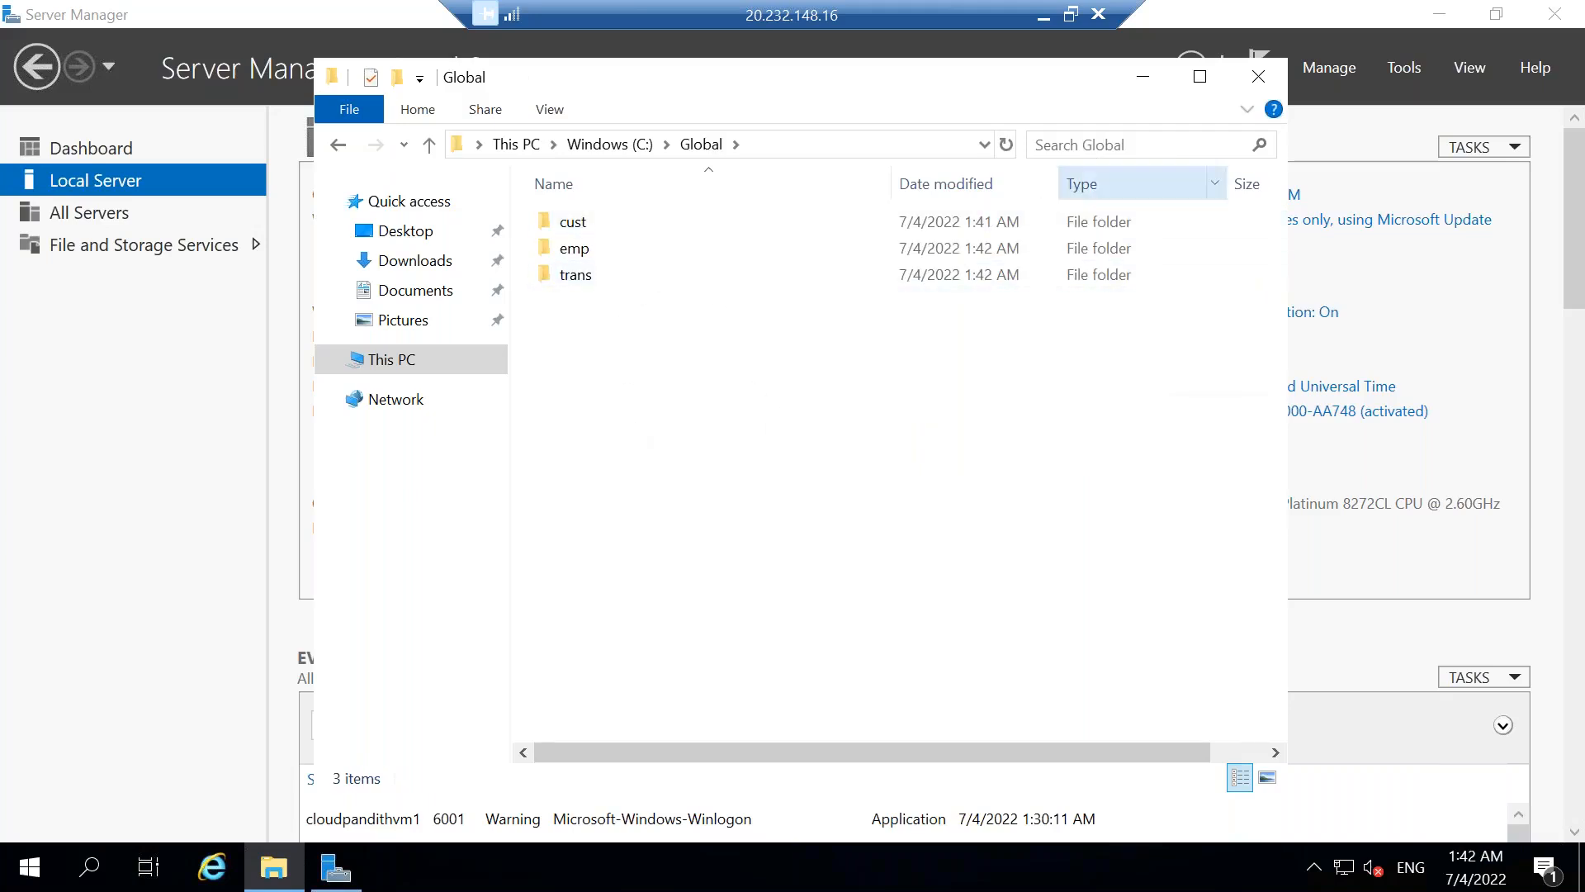
Minimize the server's Global folder window and the remote desktop session to return to the local desktop.
{"action": "left_click_drag", "start_coordinate": [879, 81], "coordinate": [877, 209]}
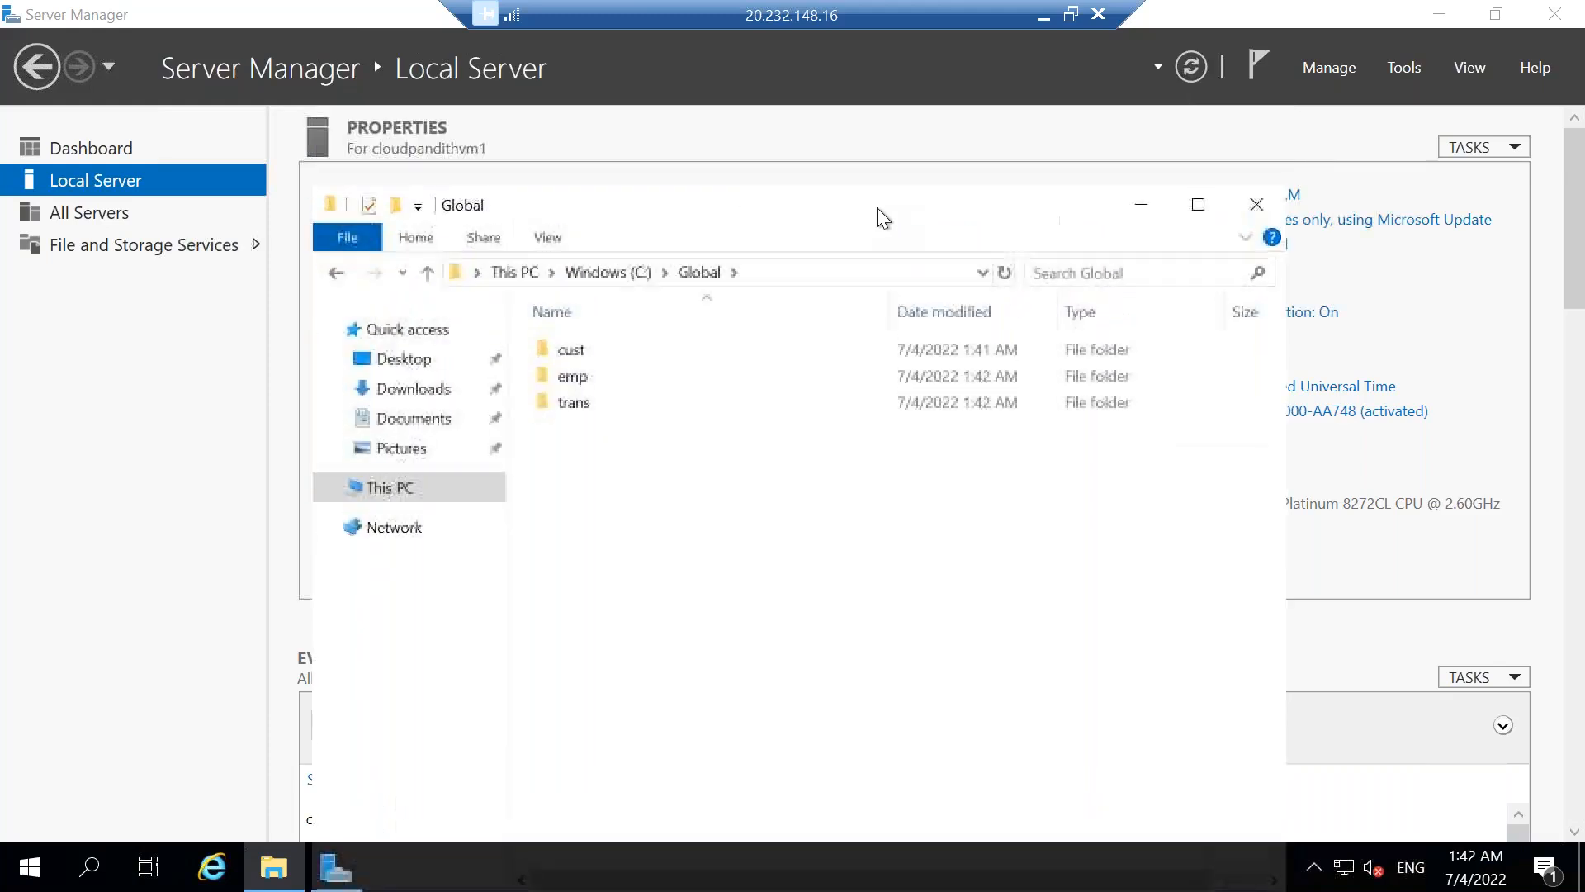
{"action": "left_click", "coordinate": [1145, 210]}
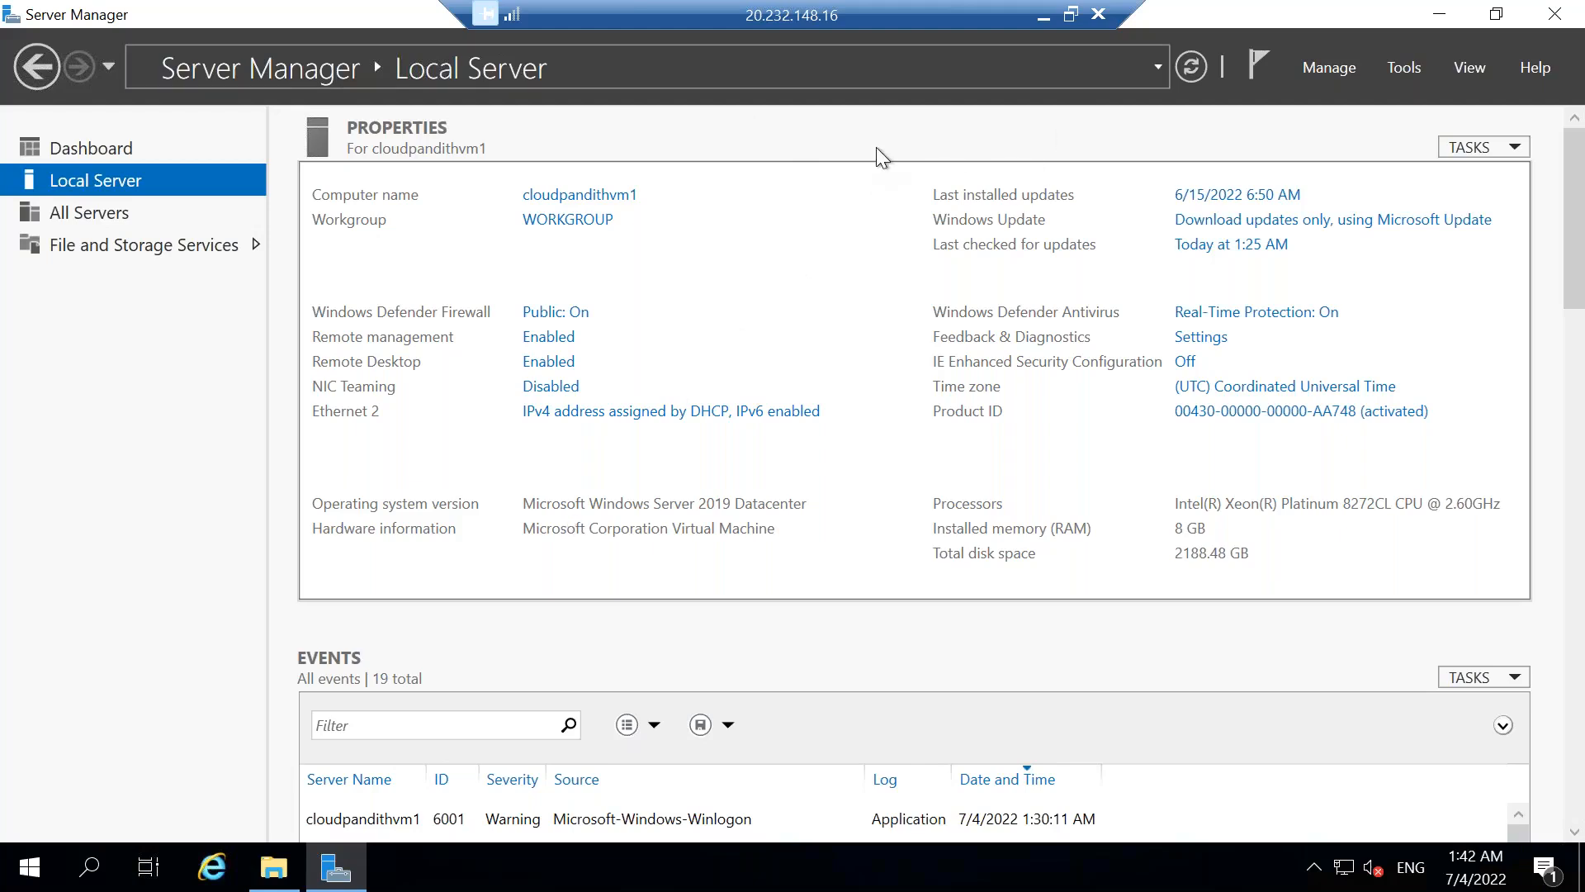
{"action": "left_click", "coordinate": [1044, 15]}
{"action": "left_click", "coordinate": [1057, 14]}
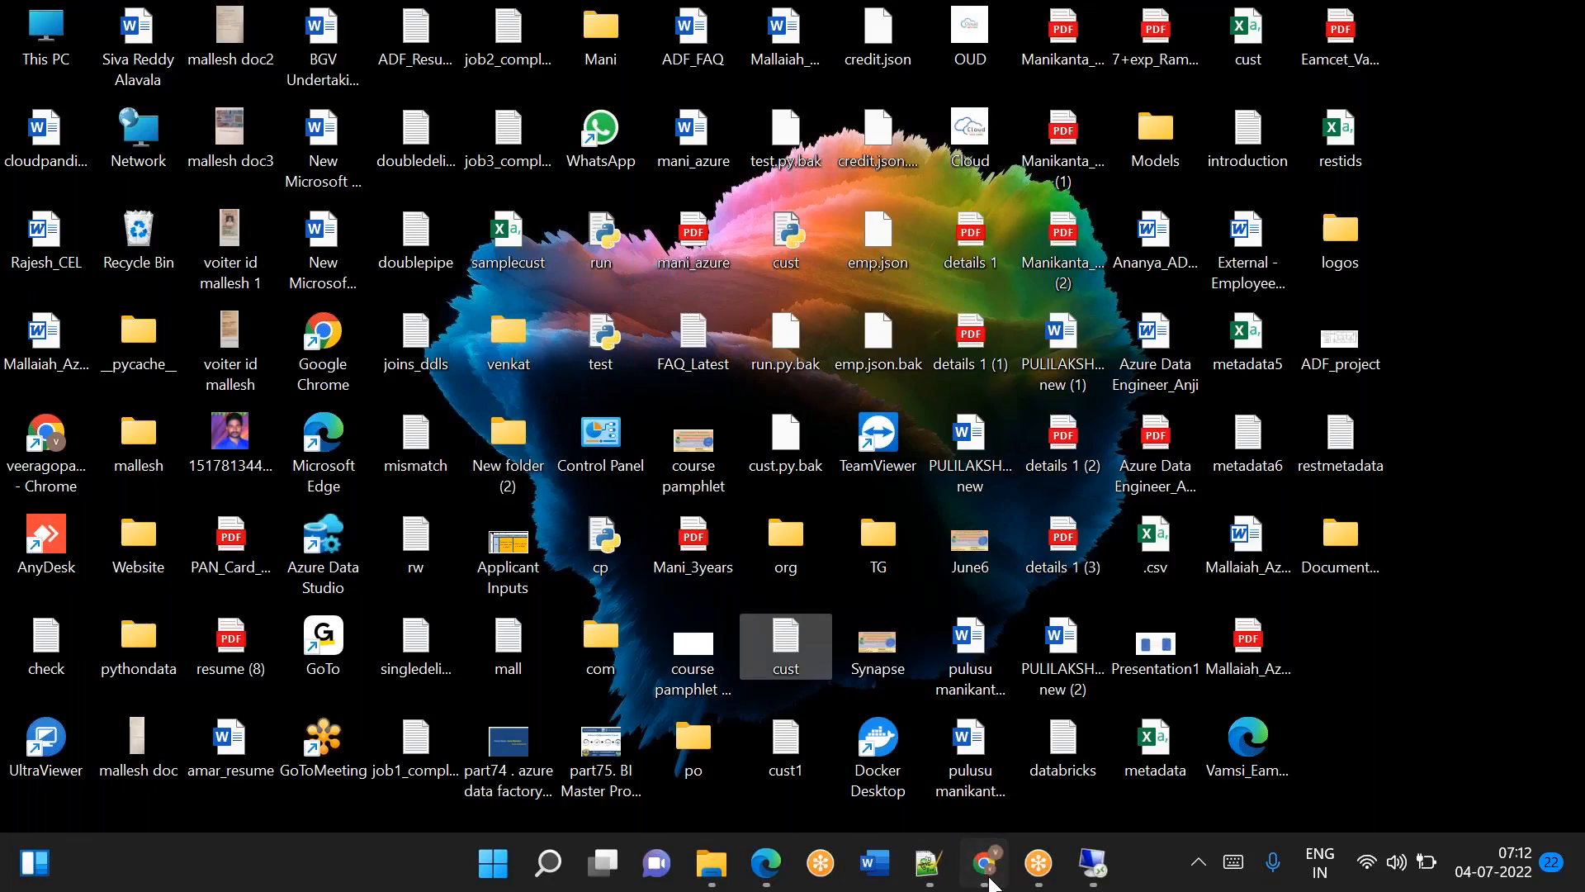
Switch to Chrome, go to the deployed cloudpandithadfv20407 data factory resource, and launch Azure Data Factory Studio.
{"action": "left_click", "coordinate": [990, 882]}
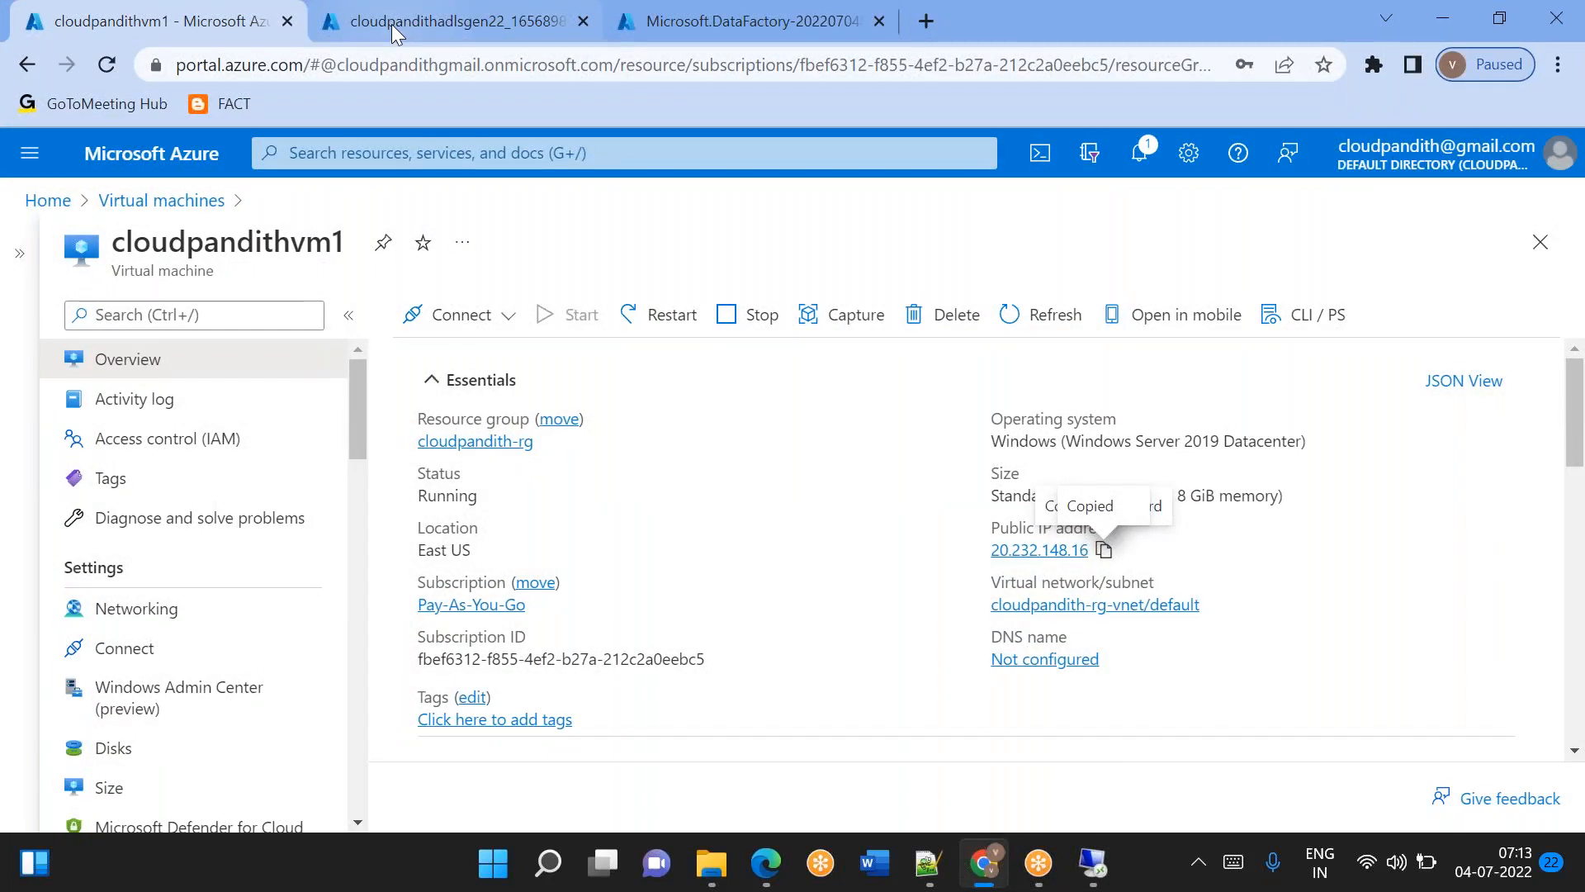
{"action": "left_click", "coordinate": [393, 27]}
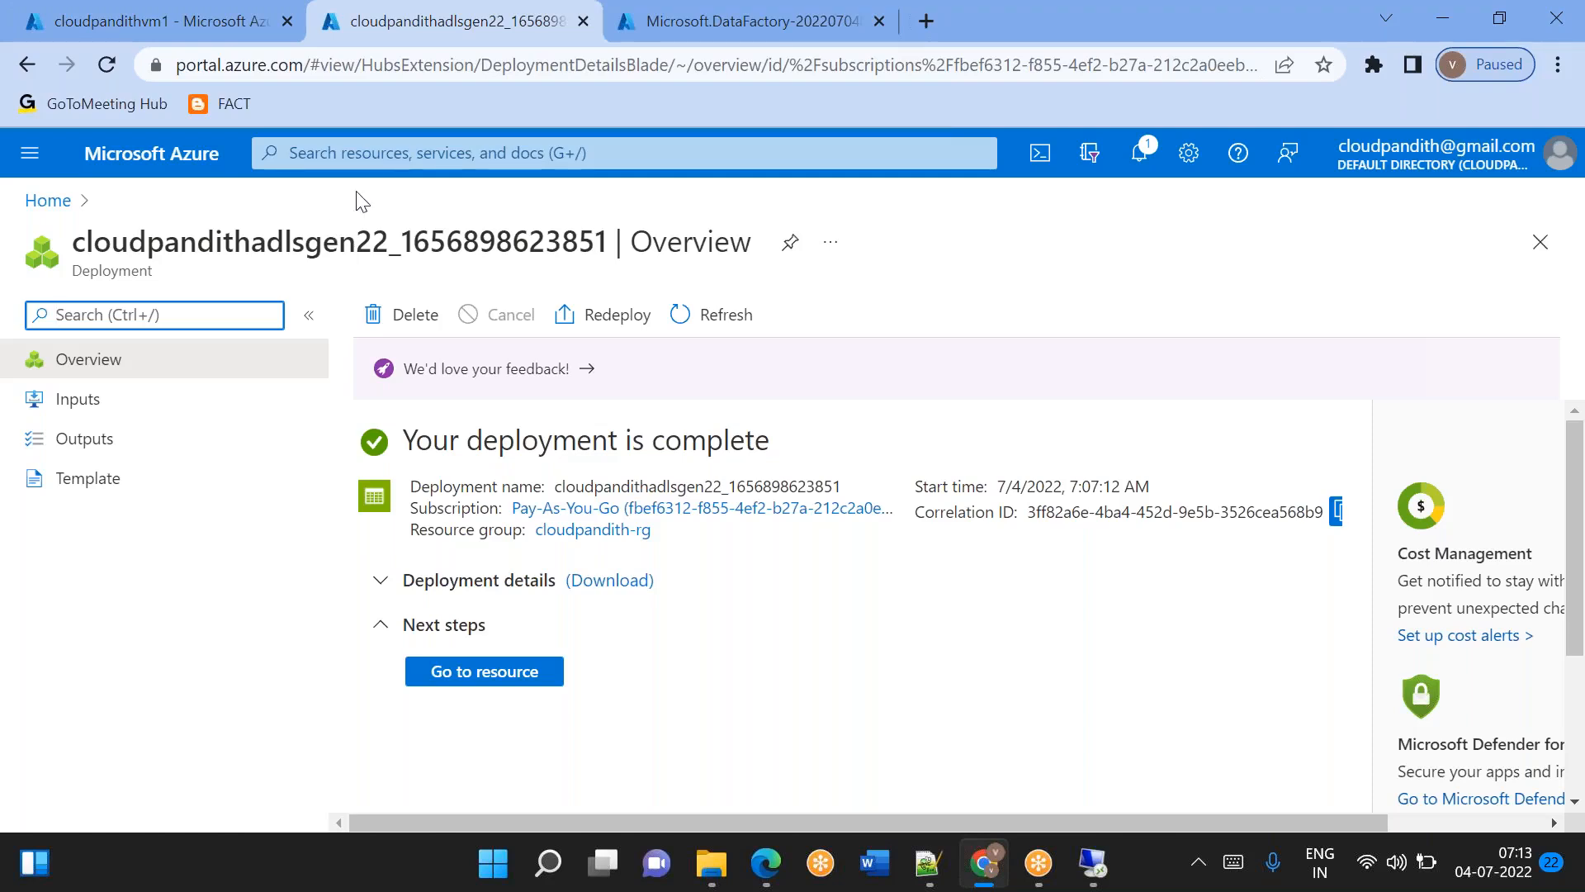
{"action": "left_click", "coordinate": [660, 27]}
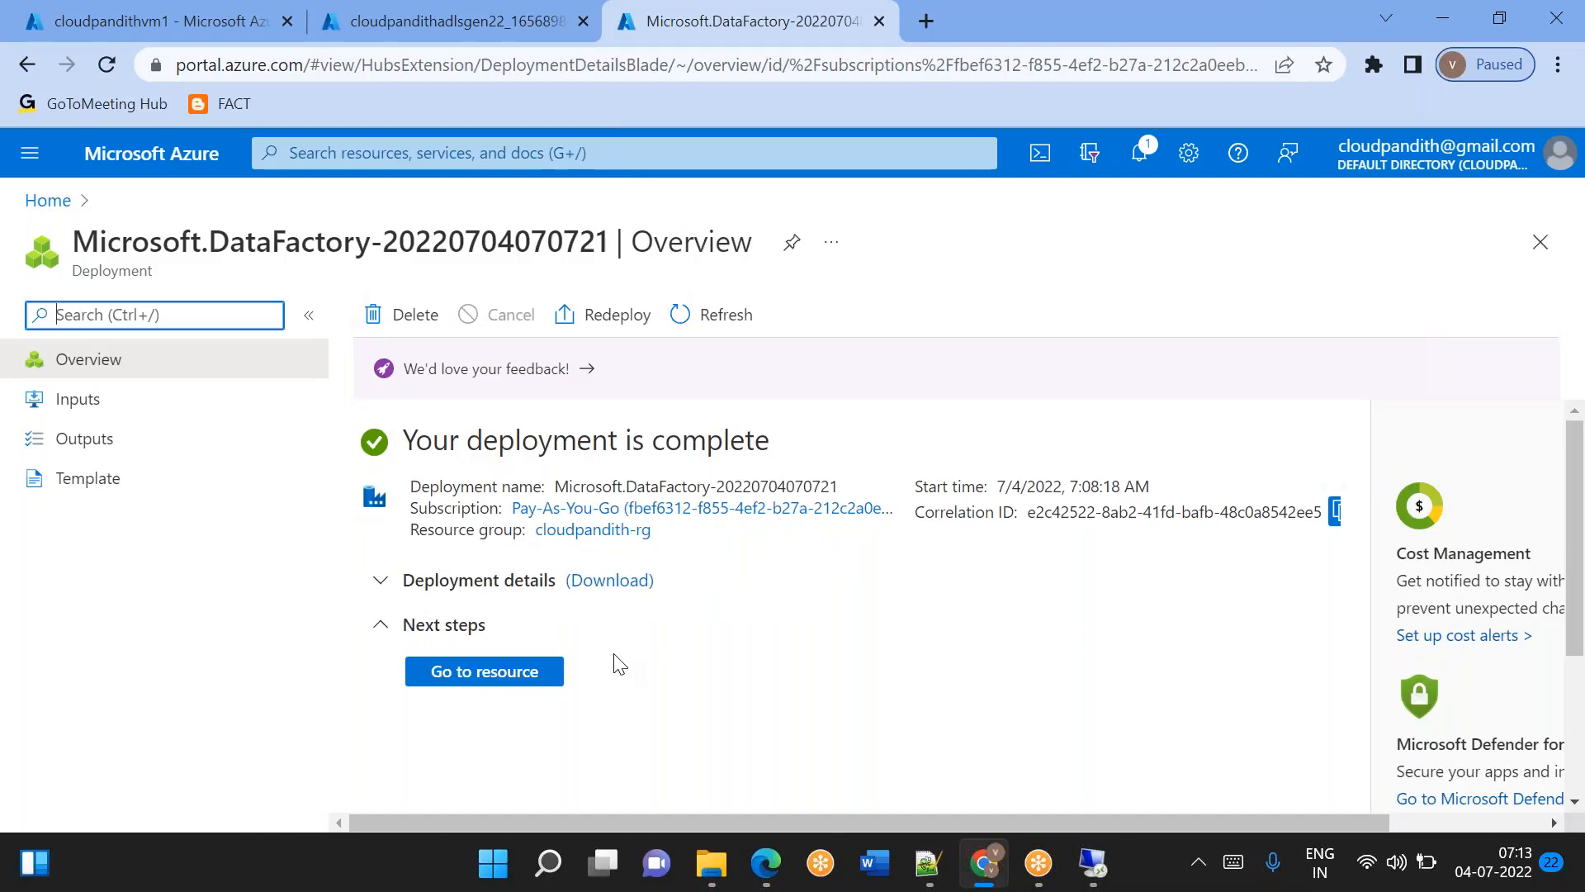
{"action": "left_click", "coordinate": [496, 694]}
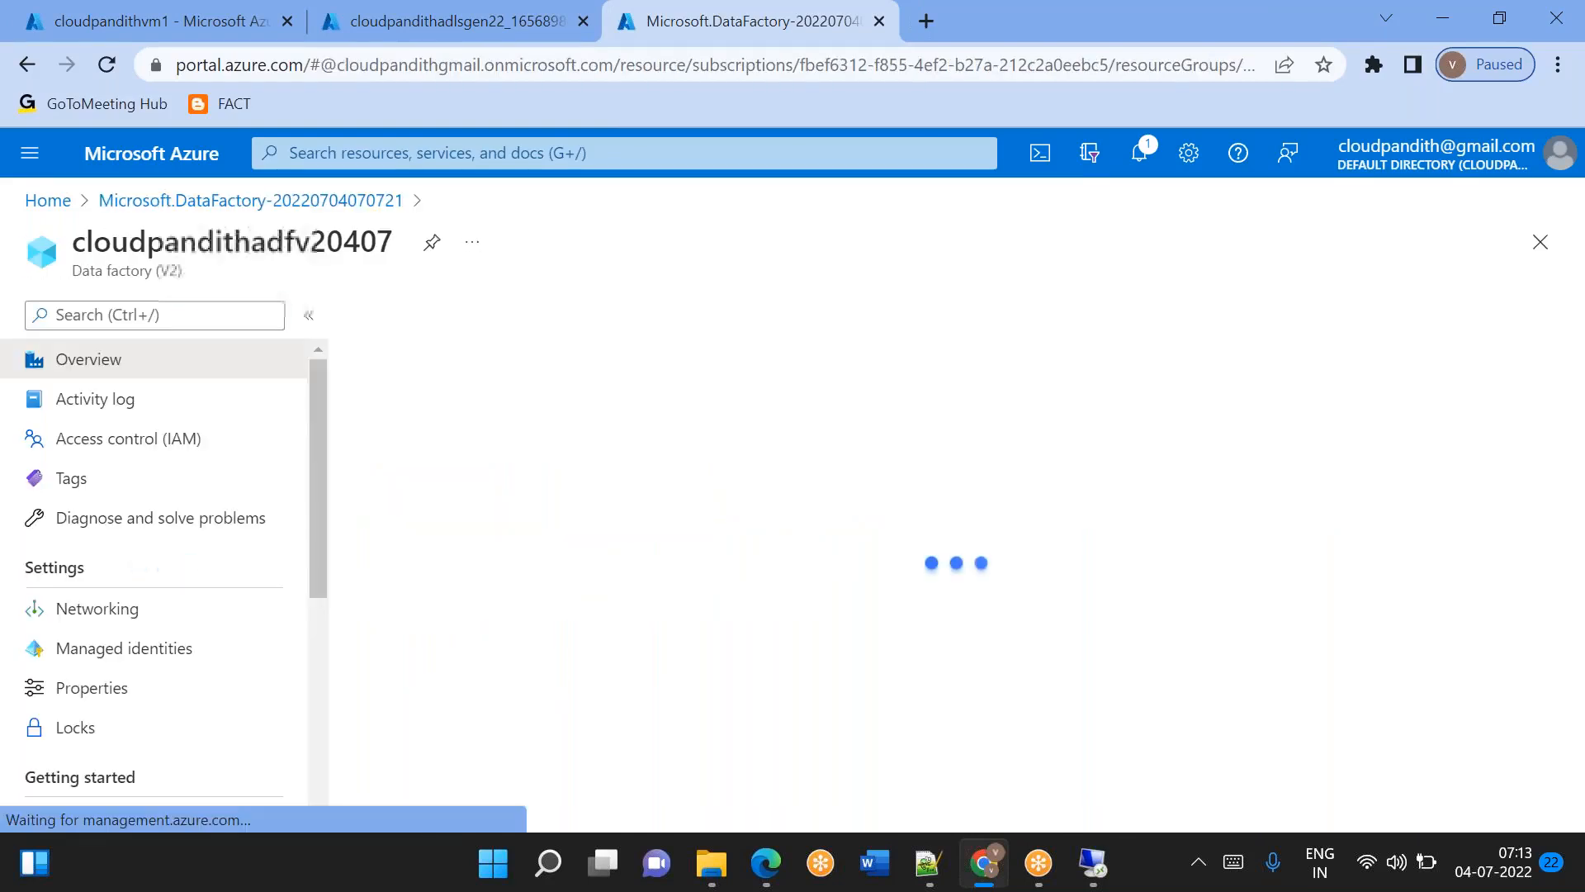
{"action": "scroll", "coordinate": [526, 535], "scroll_direction": "down", "scroll_amount": 3}
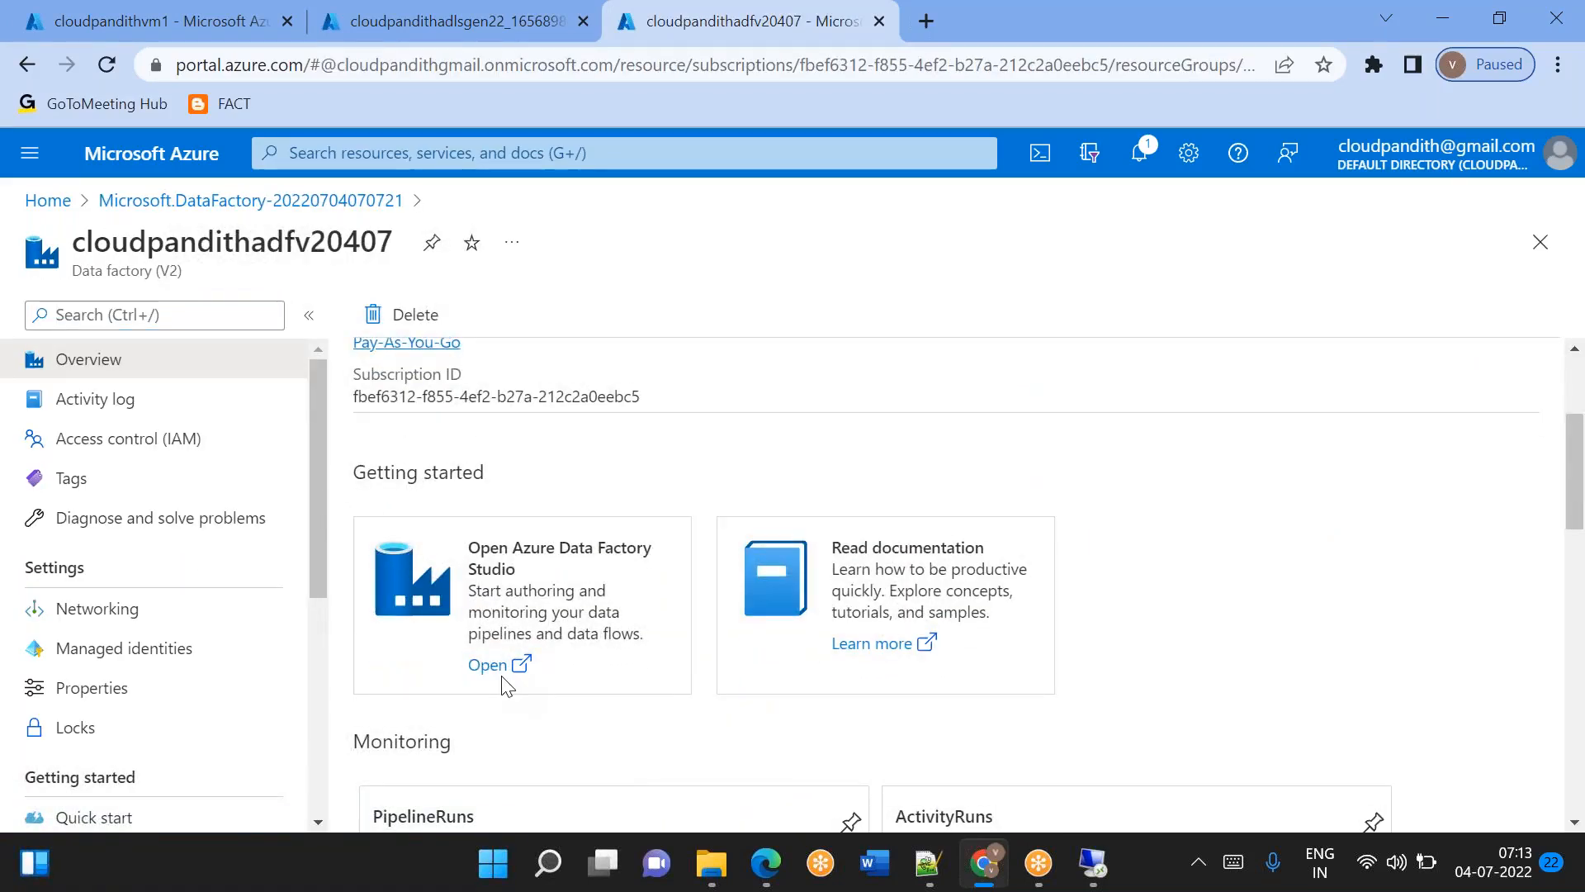
{"action": "left_click", "coordinate": [493, 664]}
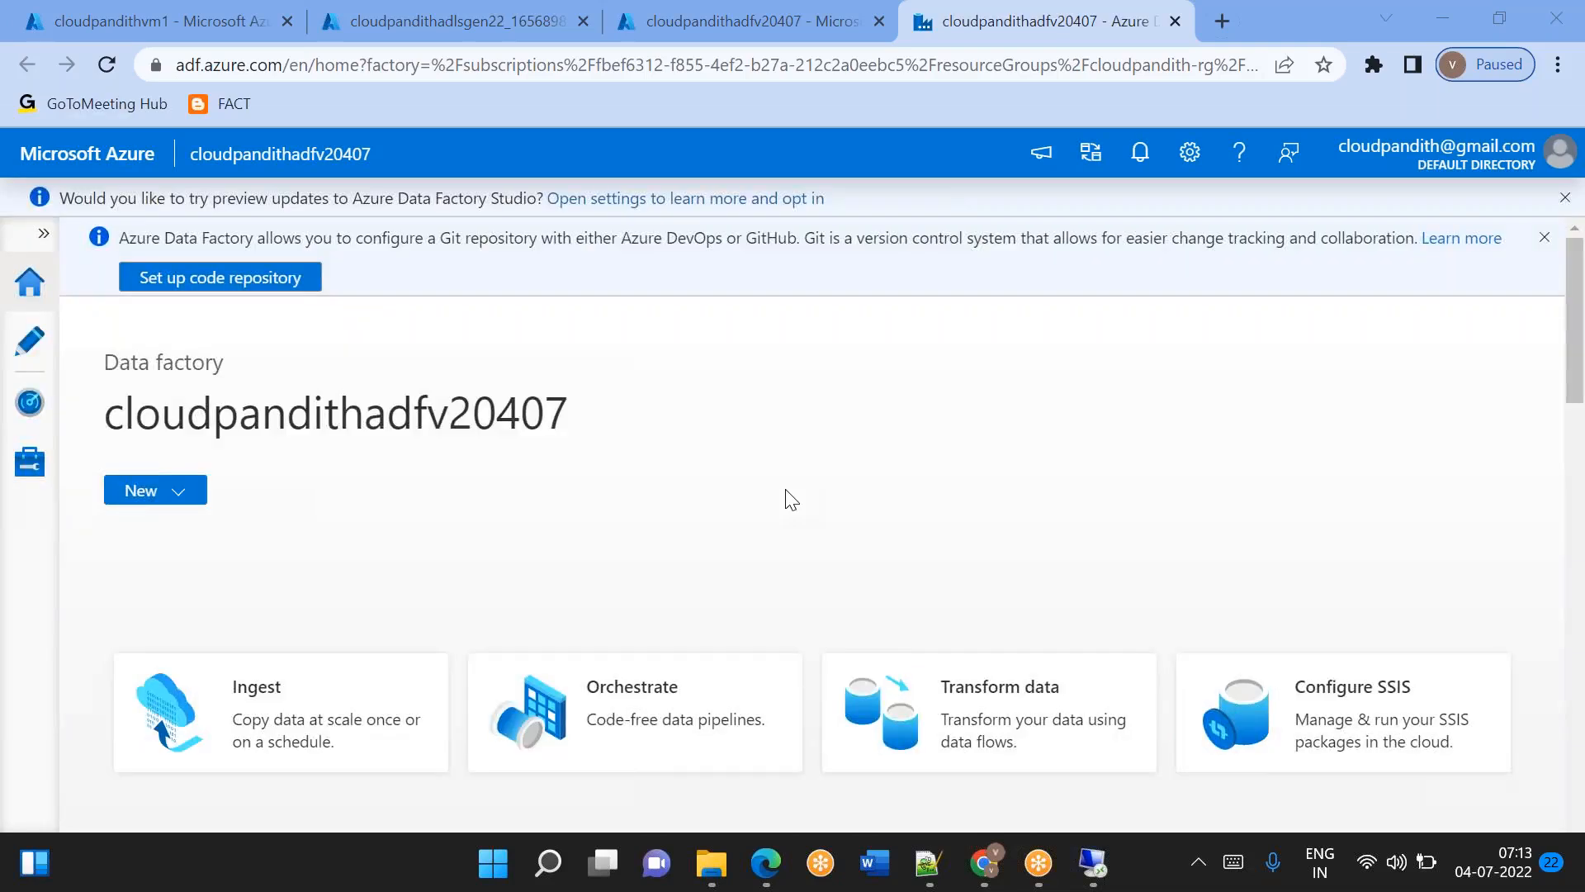
Go to the factory's linked services management page, and start and cancel a new linked service.
{"action": "left_click", "coordinate": [32, 340]}
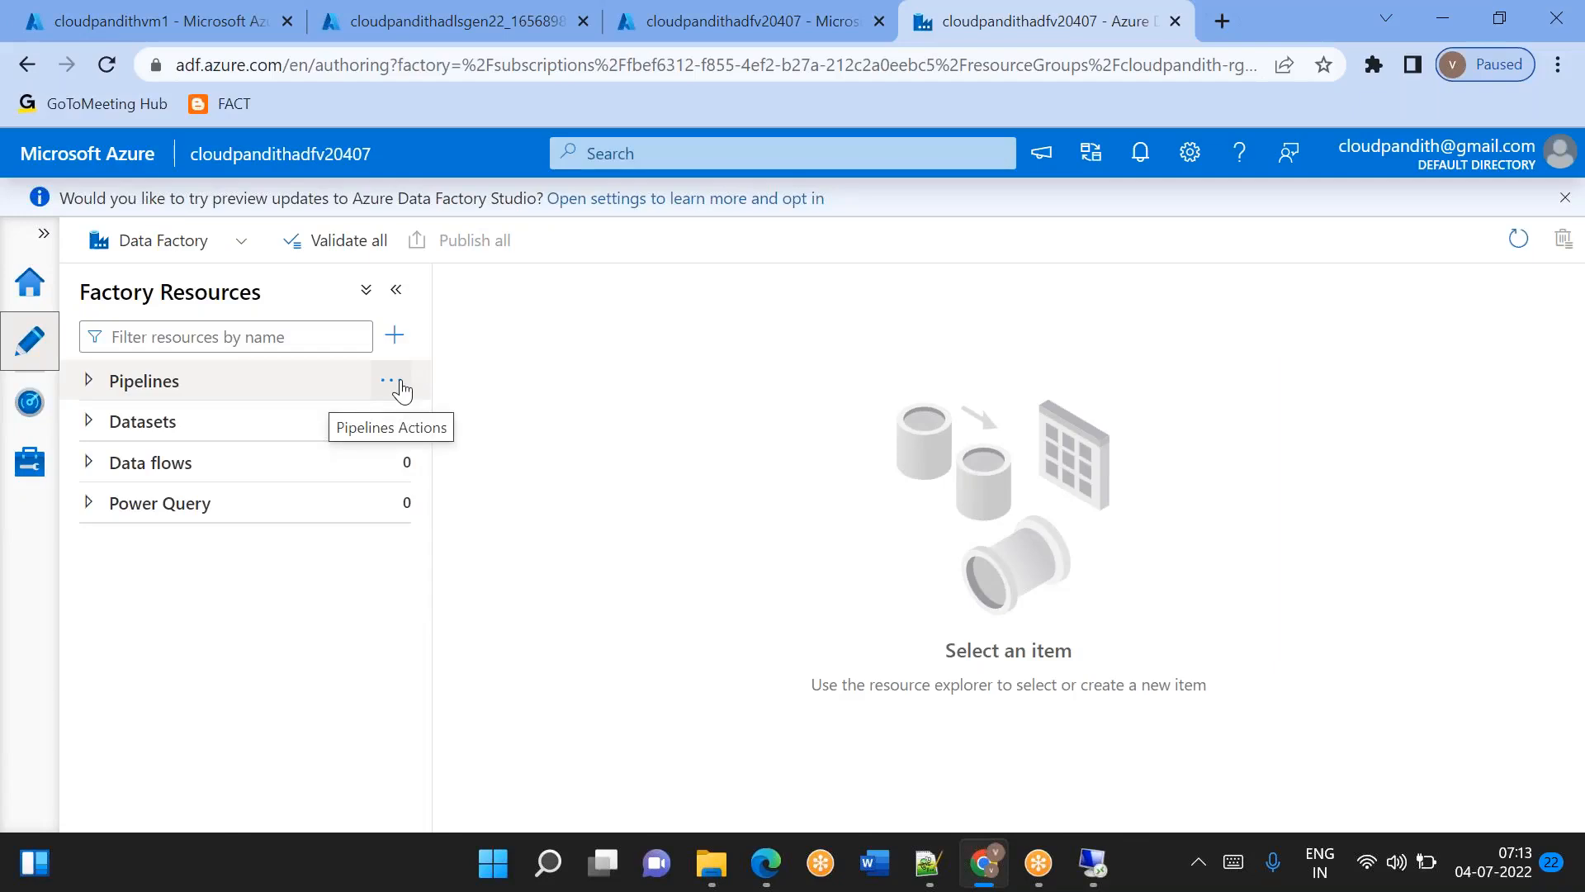
{"action": "left_click", "coordinate": [29, 459]}
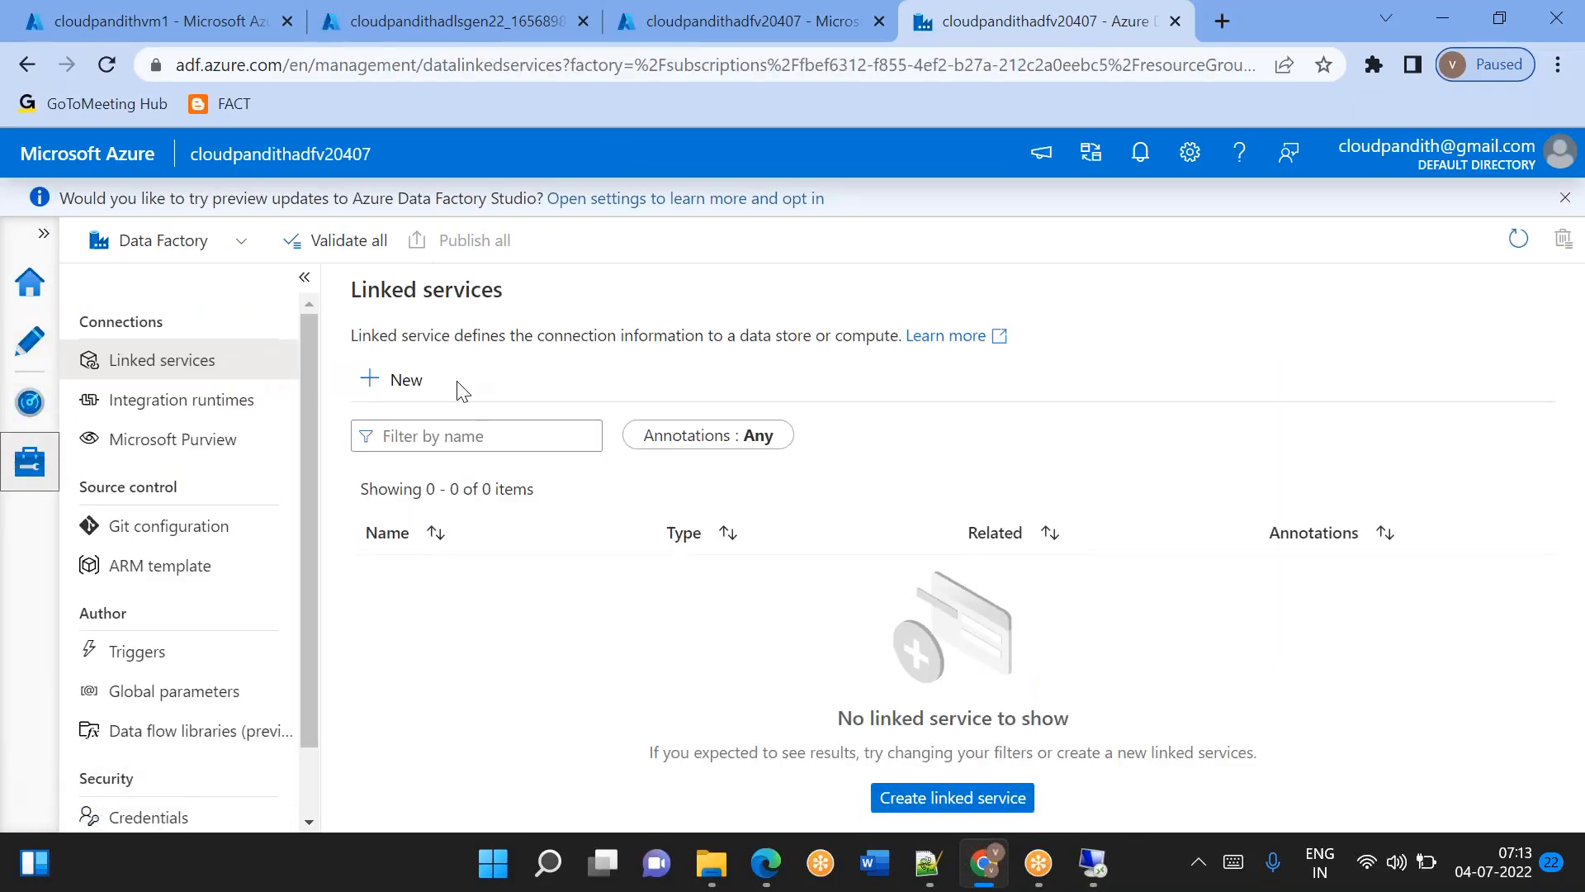
{"action": "left_click", "coordinate": [410, 402]}
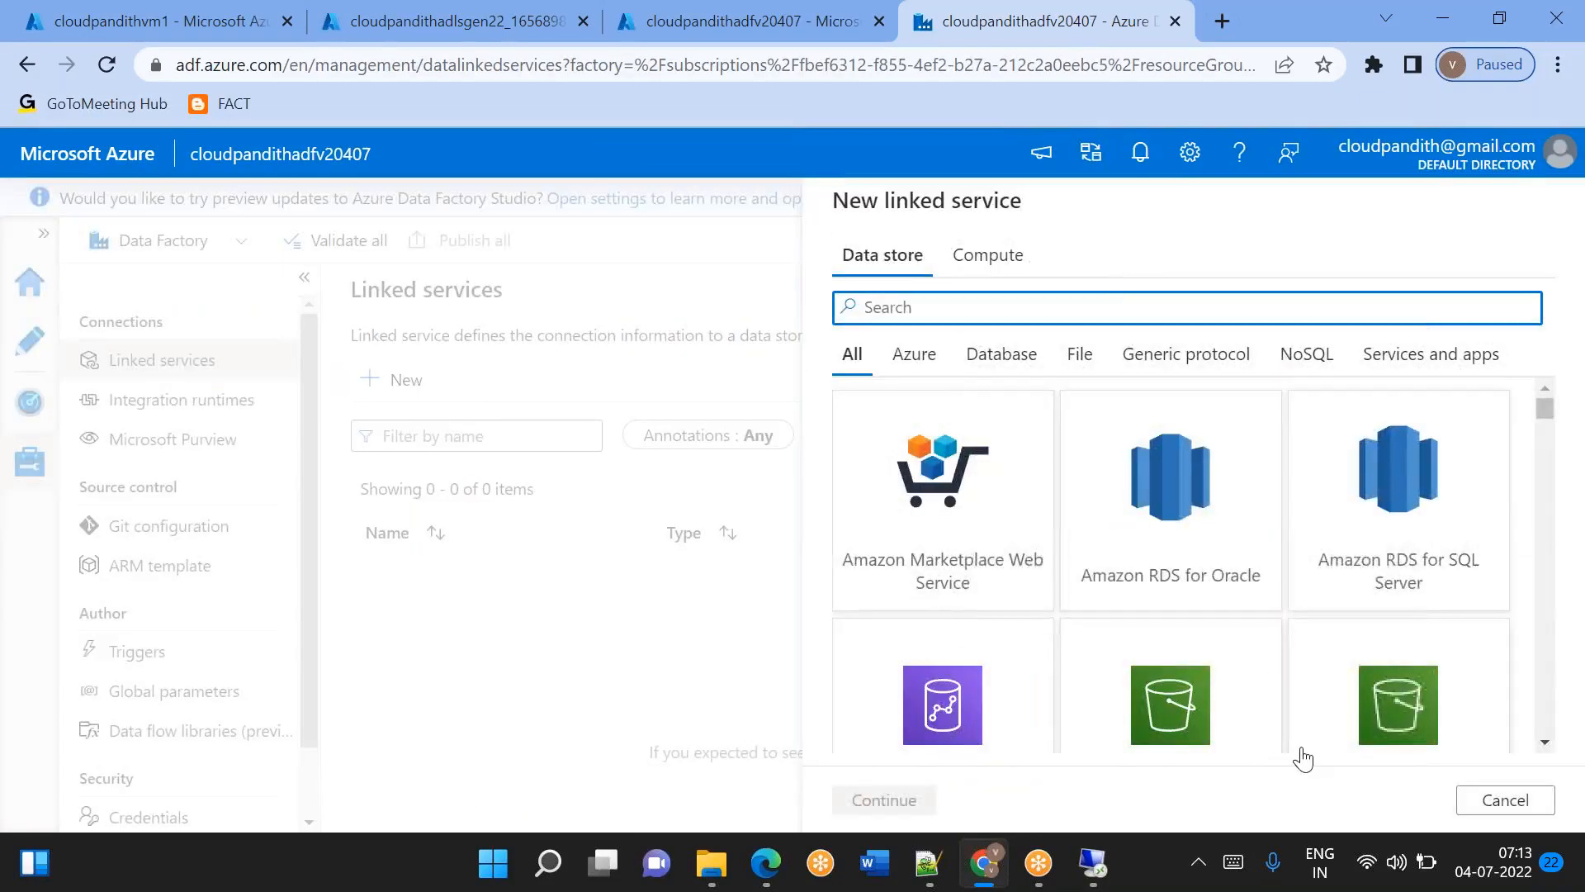
{"action": "left_click", "coordinate": [1505, 799]}
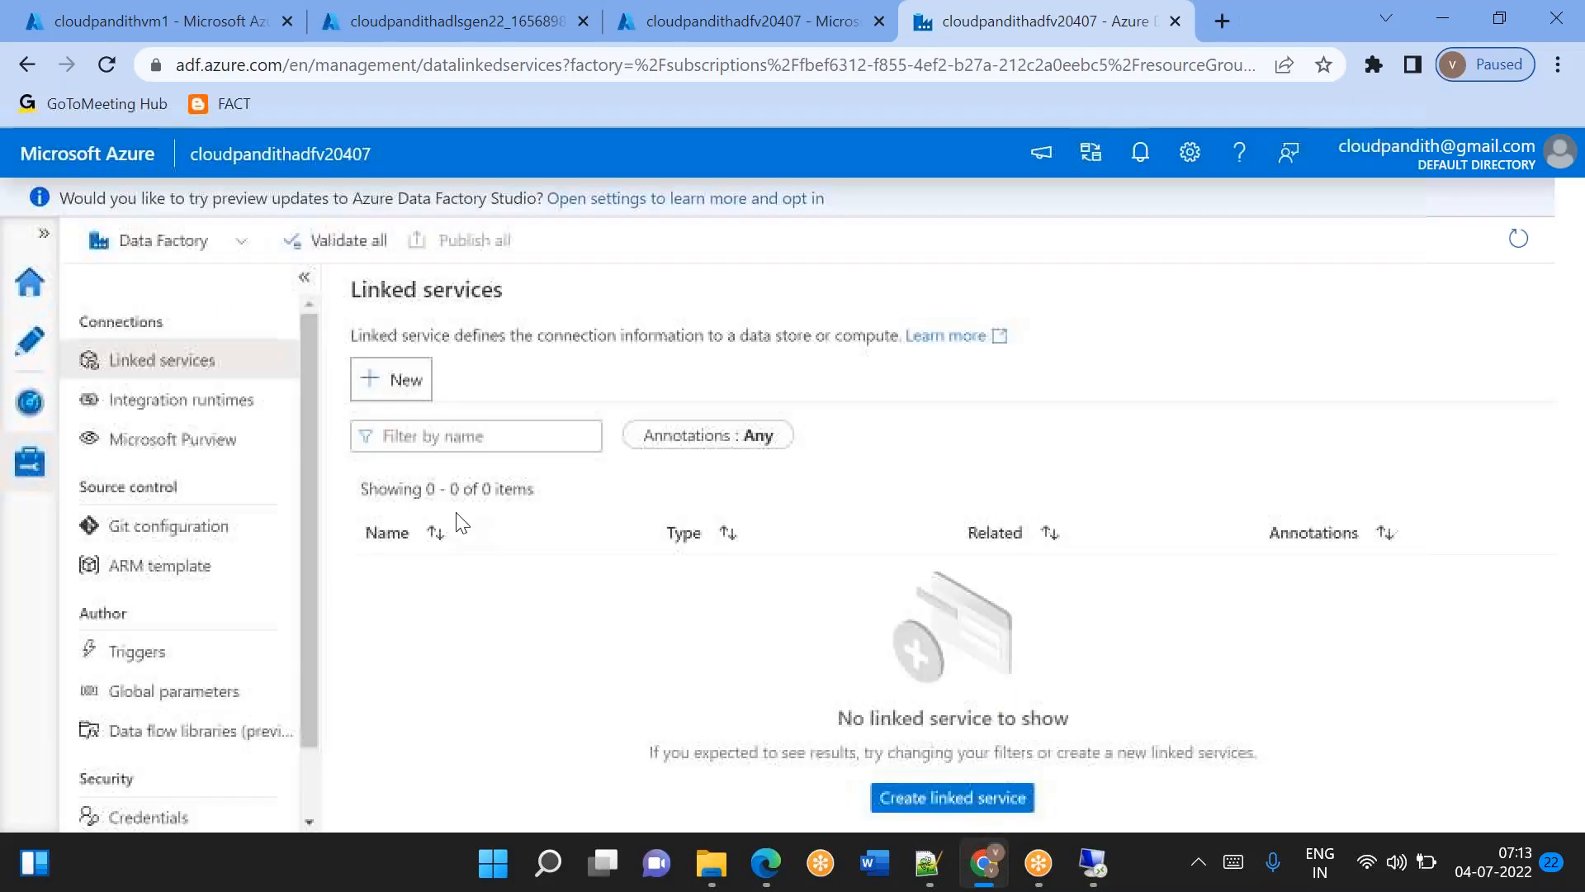
Start the setup of a new integration runtime of the Azure, Self-Hosted kind with the Self-Hosted type.
{"action": "left_click", "coordinate": [223, 404]}
{"action": "left_click", "coordinate": [413, 384]}
{"action": "double_click", "coordinate": [1049, 381]}
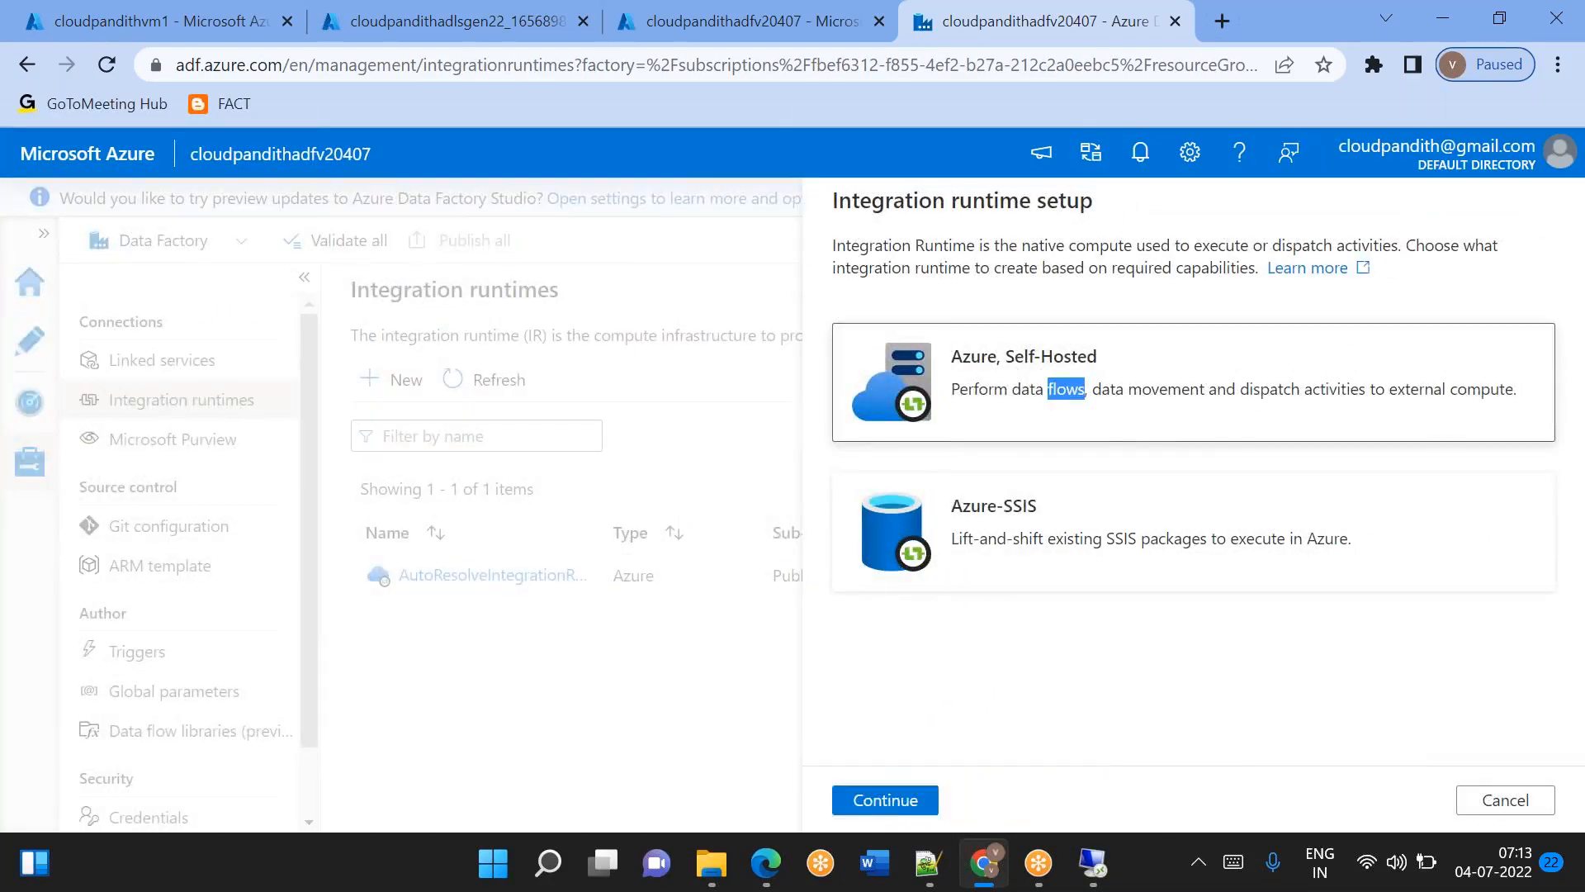
{"action": "double_click", "coordinate": [1049, 528]}
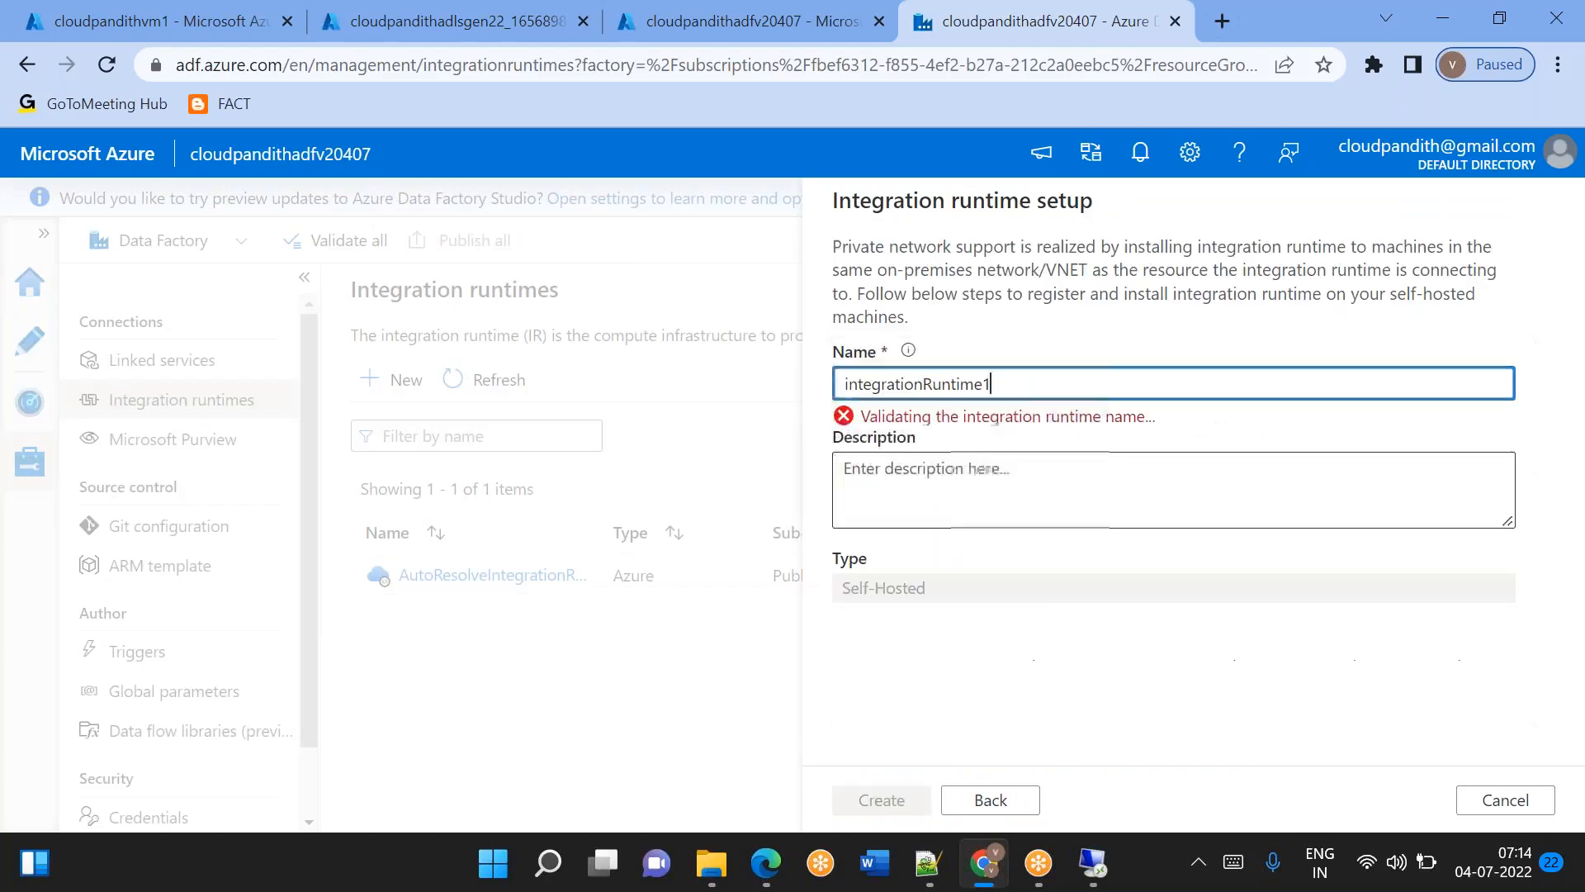
Name the new self-hosted integration runtime selfhostedvm and create it.
{"action": "double_click", "coordinate": [995, 388]}
{"action": "key", "text": "BackSpace"}
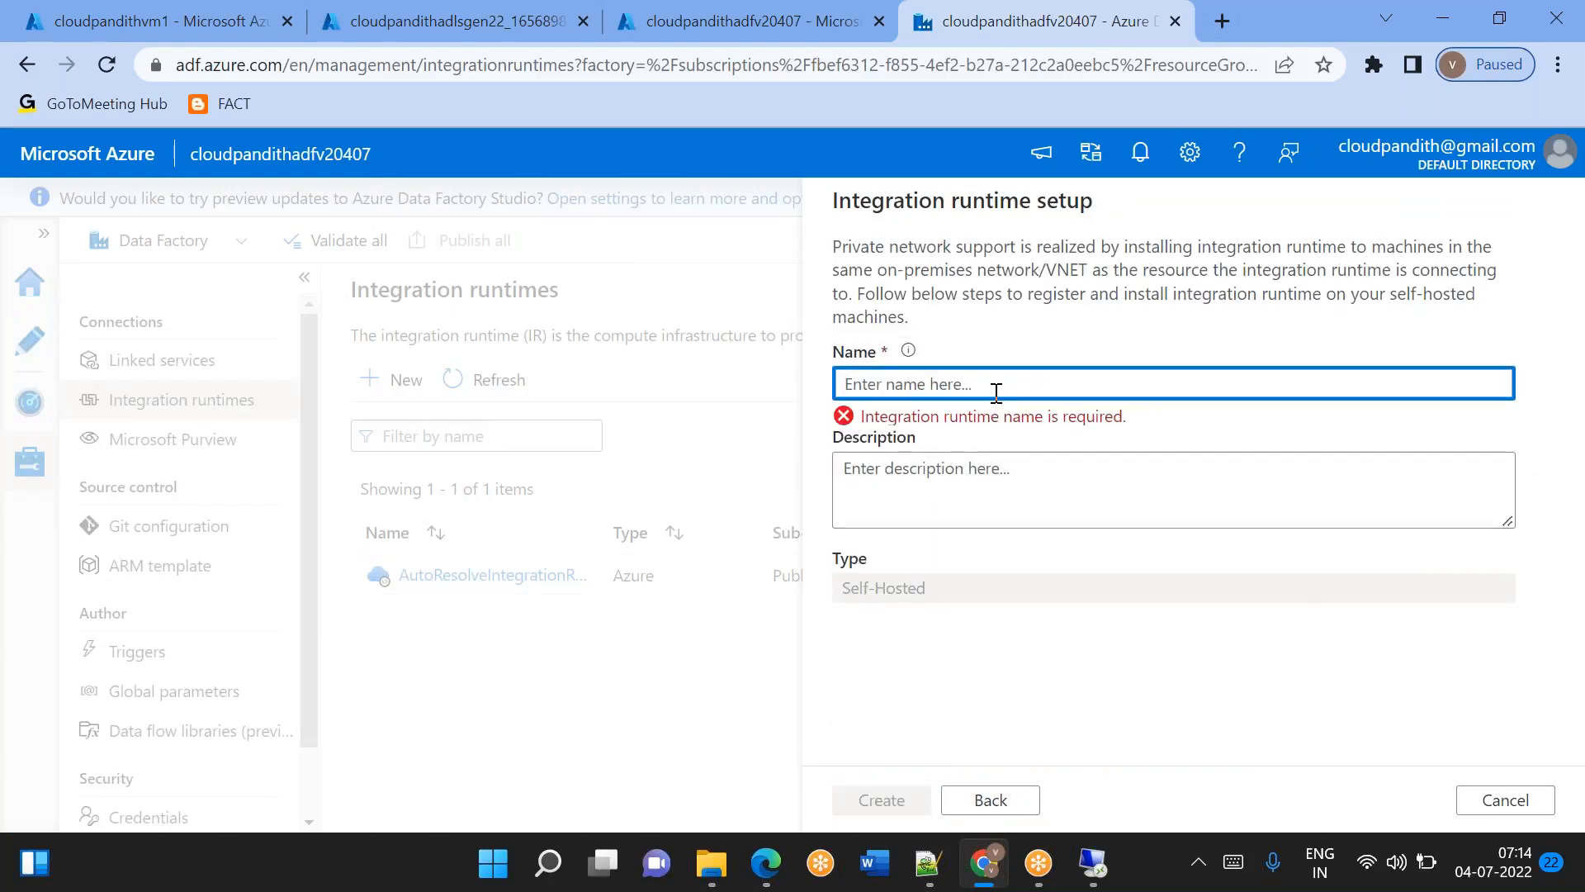
{"action": "type", "text": "IR_SEL"}
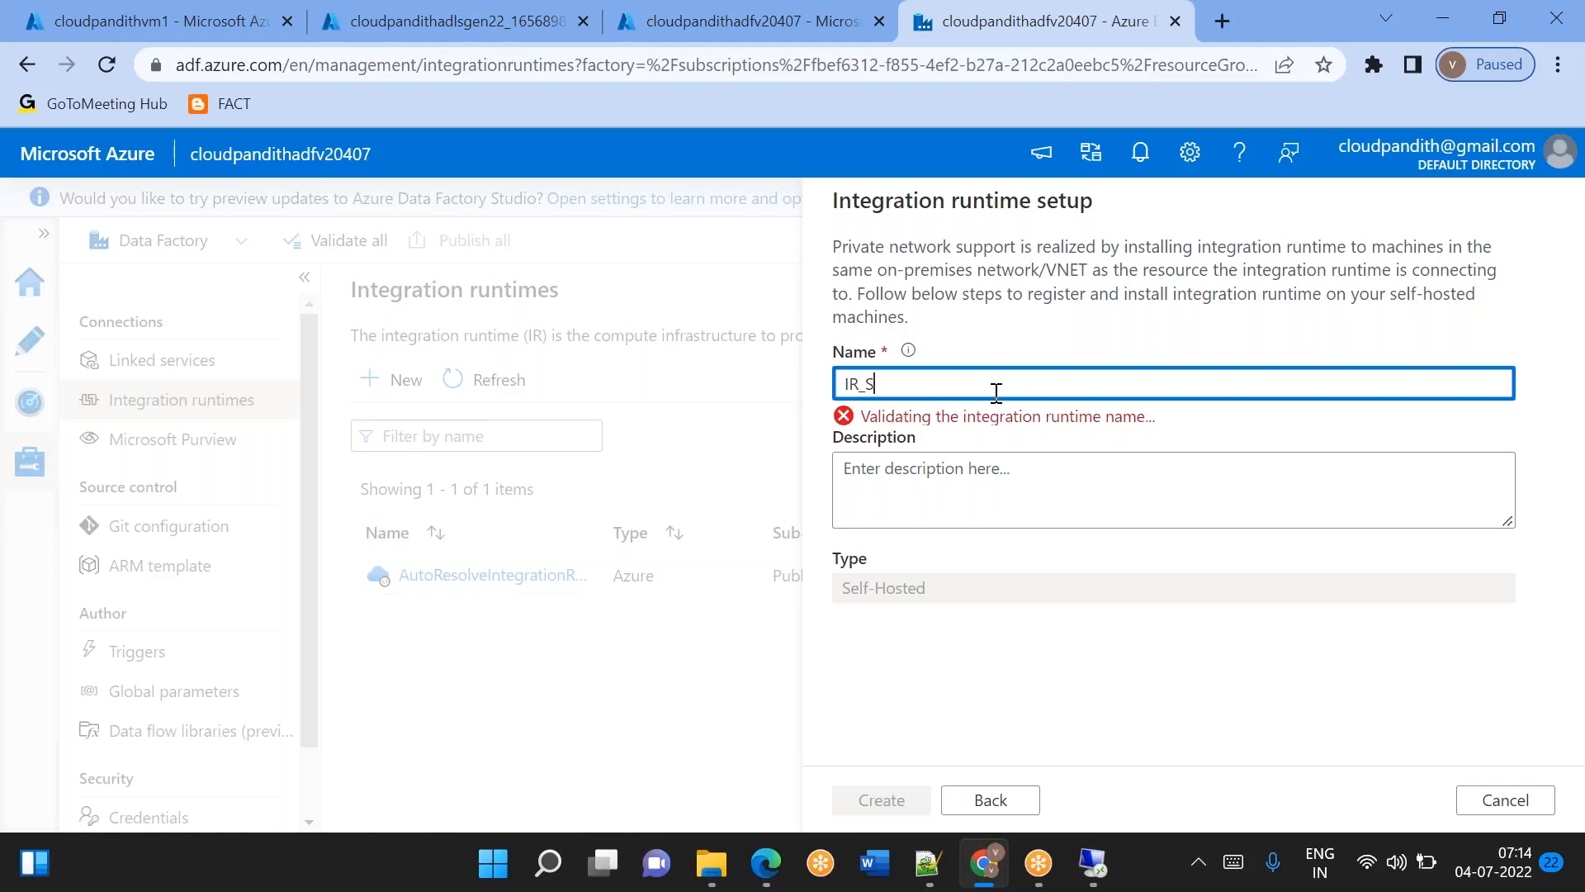
{"action": "key", "text": "BackSpace"}
{"action": "key", "text": "BackSpace"}
{"action": "key", "text": "BackSpace"}
{"action": "key", "text": "BackSpace"}
{"action": "key", "text": "BackSpace"}
{"action": "key", "text": "BackSpace"}
{"action": "type", "text": "SE"}
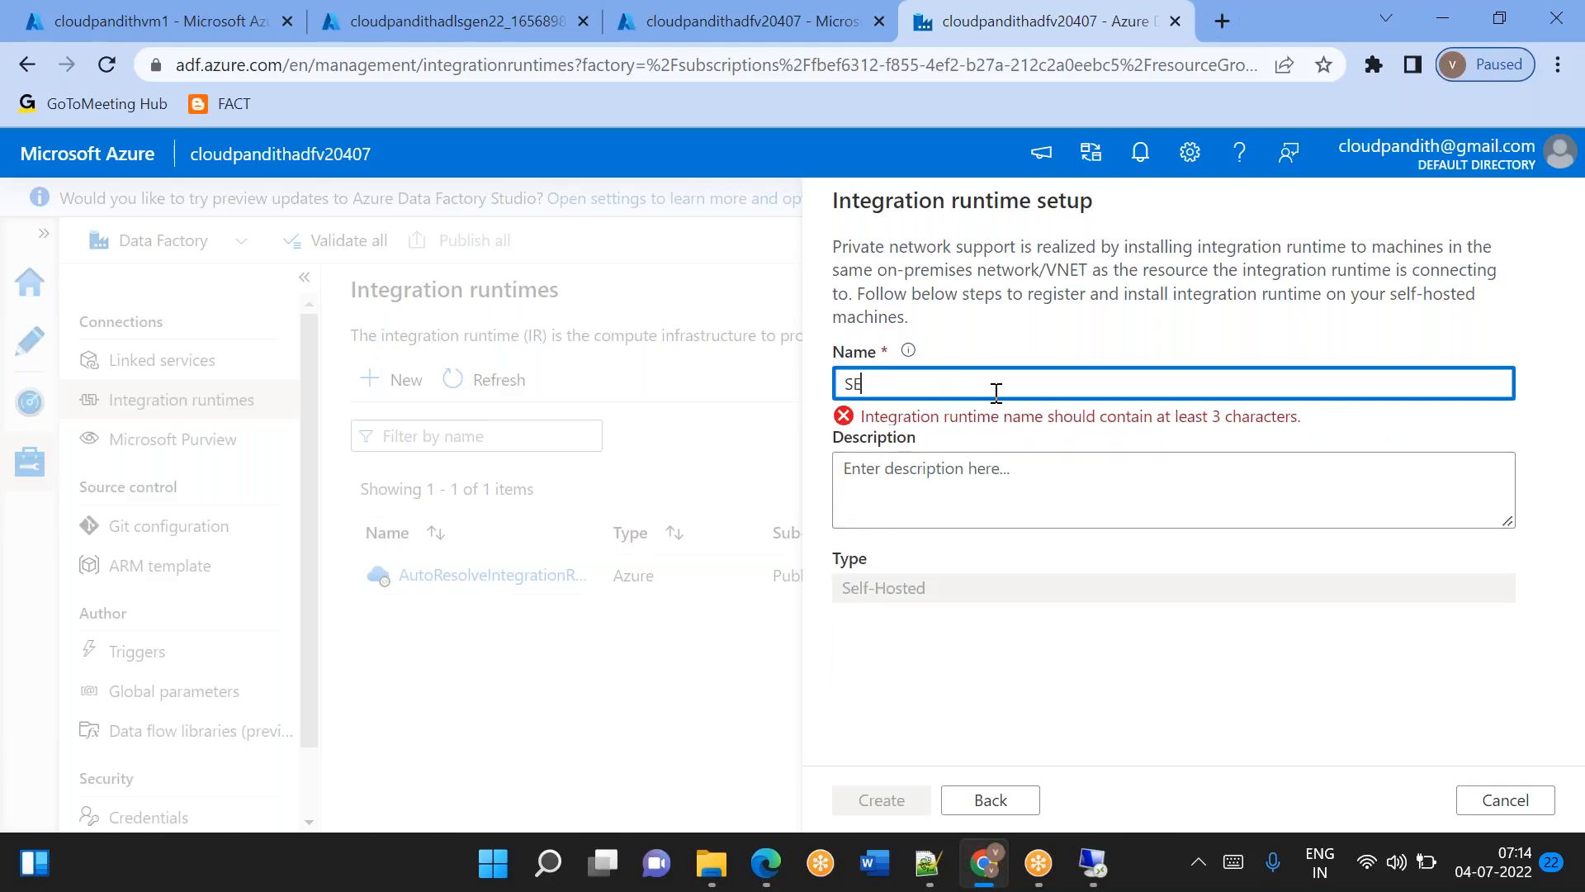
{"action": "type", "text": "LFHOS"}
{"action": "key", "text": "BackSpace"}
{"action": "key", "text": "BackSpace"}
{"action": "key", "text": "BackSpace"}
{"action": "key", "text": "BackSpace"}
{"action": "key", "text": "BackSpace"}
{"action": "key", "text": "BackSpace"}
{"action": "key", "text": "BackSpace"}
{"action": "type", "text": "selfh"}
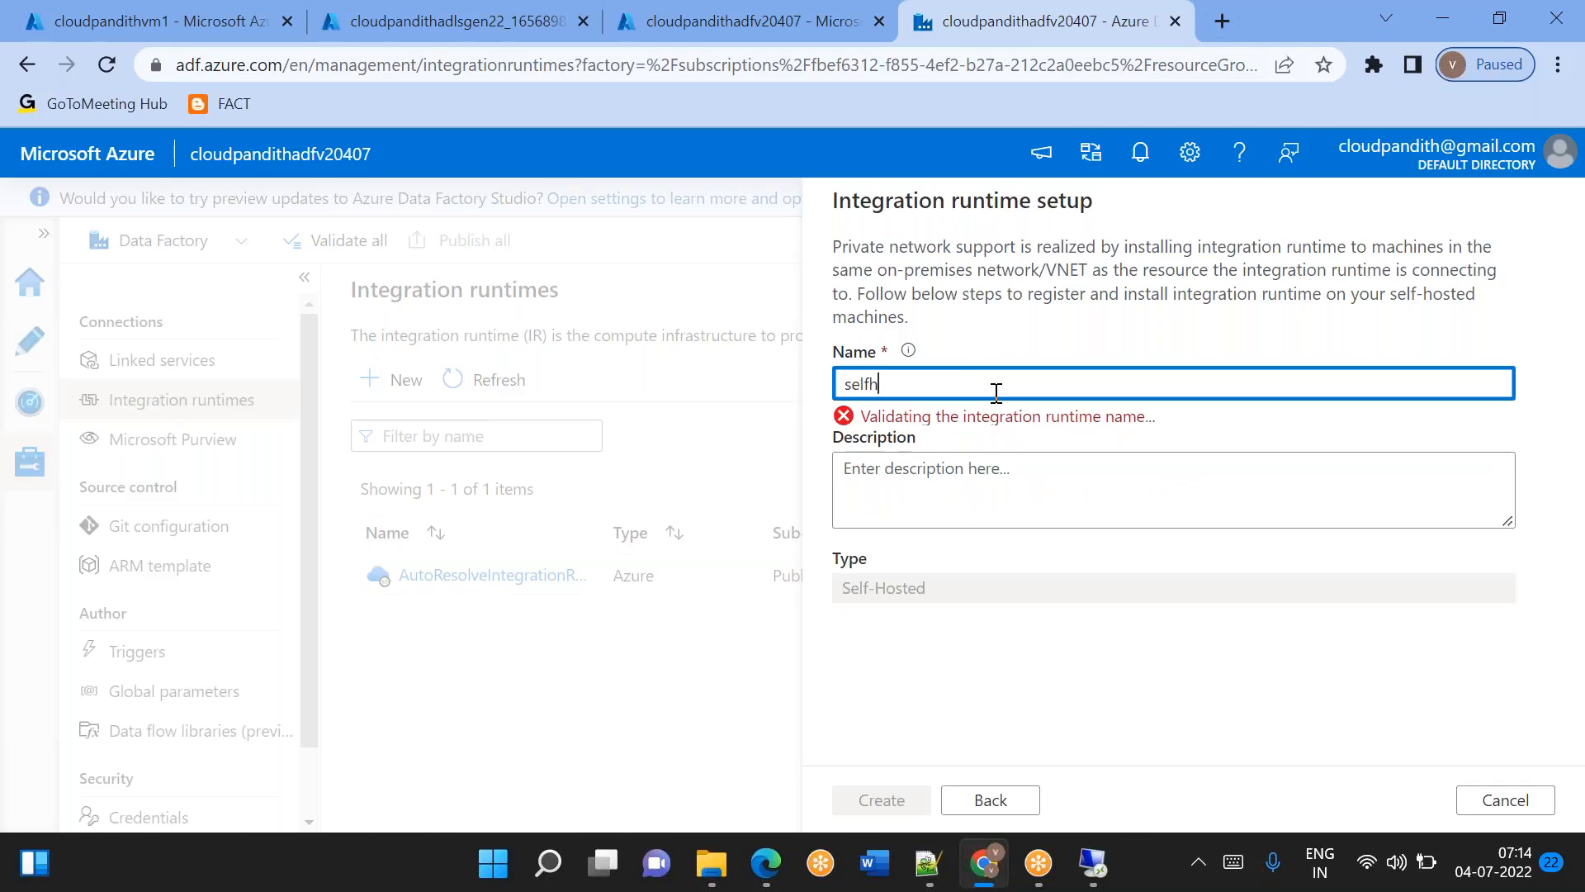
{"action": "type", "text": "ostedVM"}
{"action": "key", "text": "BackSpace"}
{"action": "key", "text": "BackSpace"}
{"action": "type", "text": "M"}
{"action": "key", "text": "BackSpace"}
{"action": "key", "text": "BackSpace"}
{"action": "key", "text": "BackSpace"}
{"action": "type", "text": "dv"}
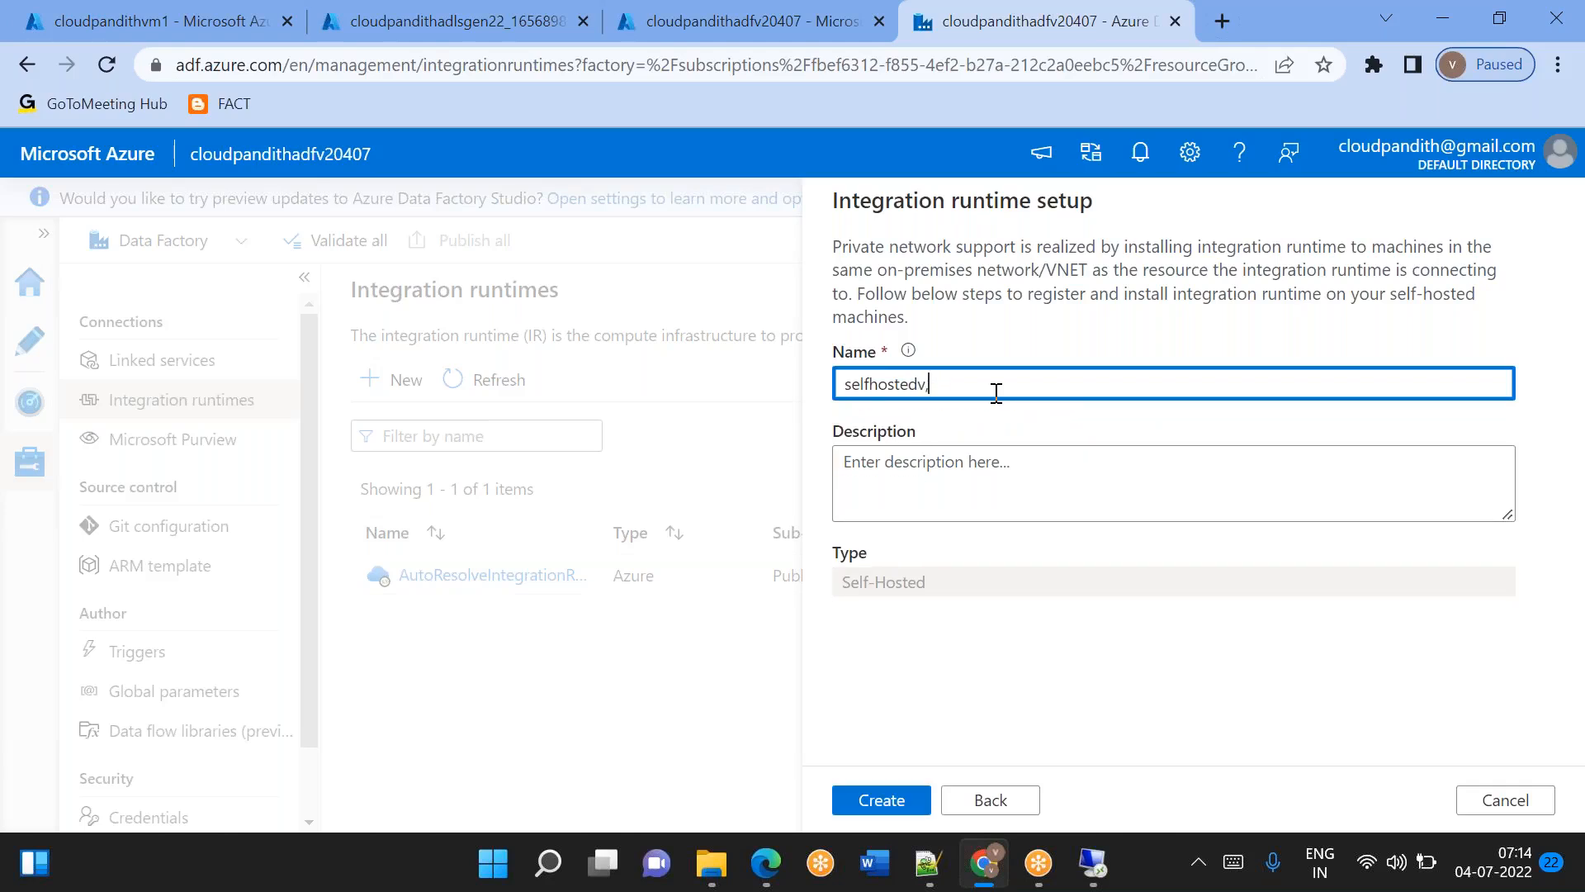
{"action": "type", "text": "m"}
{"action": "left_click", "coordinate": [1096, 632]}
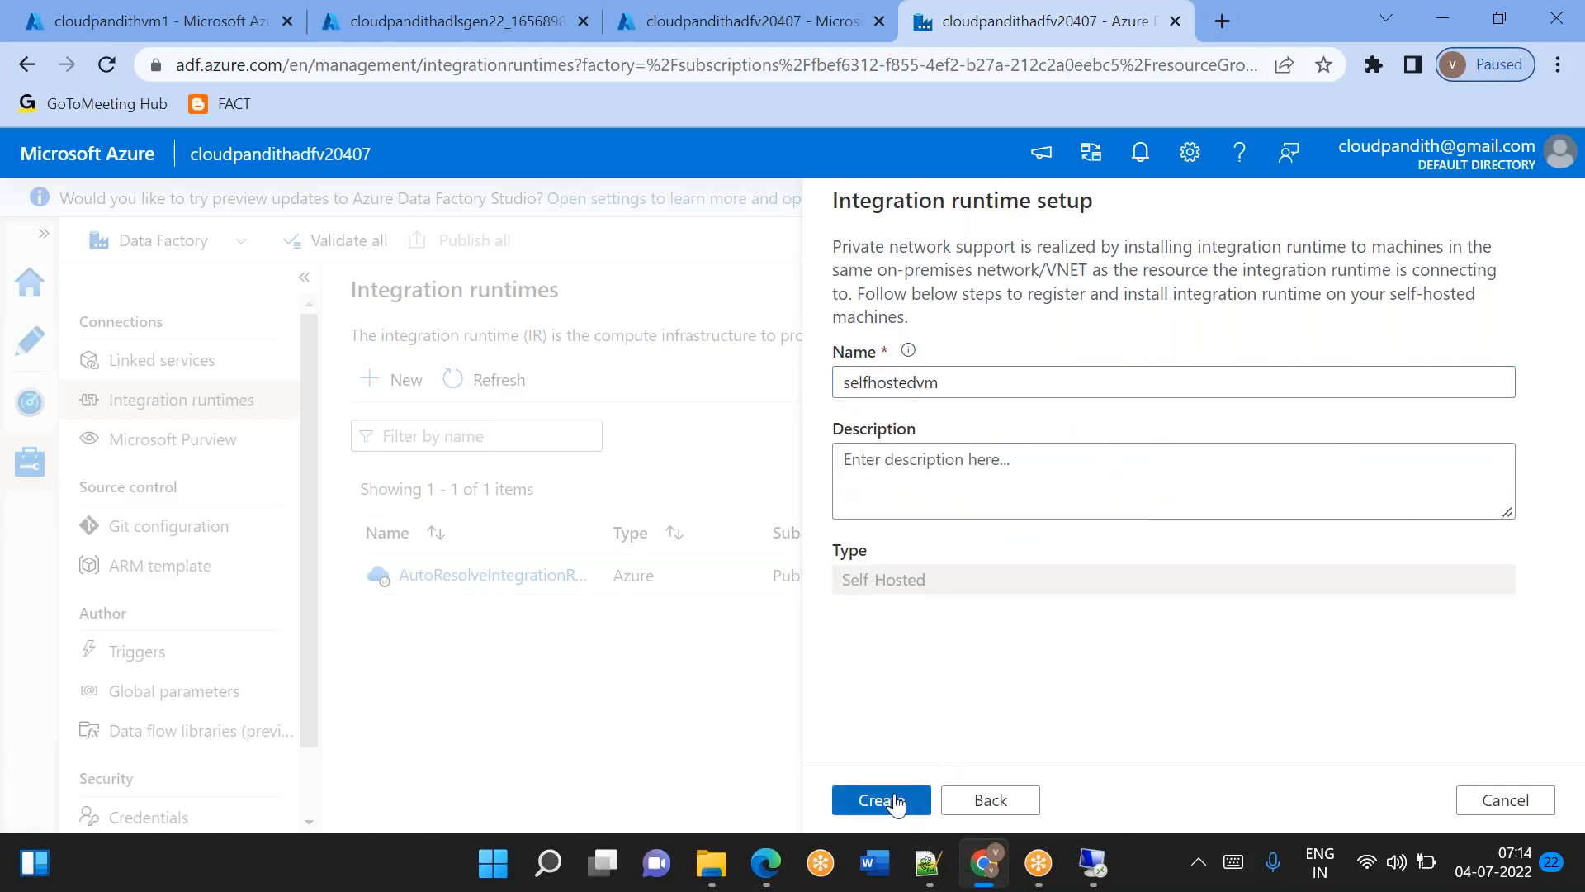
{"action": "left_click", "coordinate": [893, 801]}
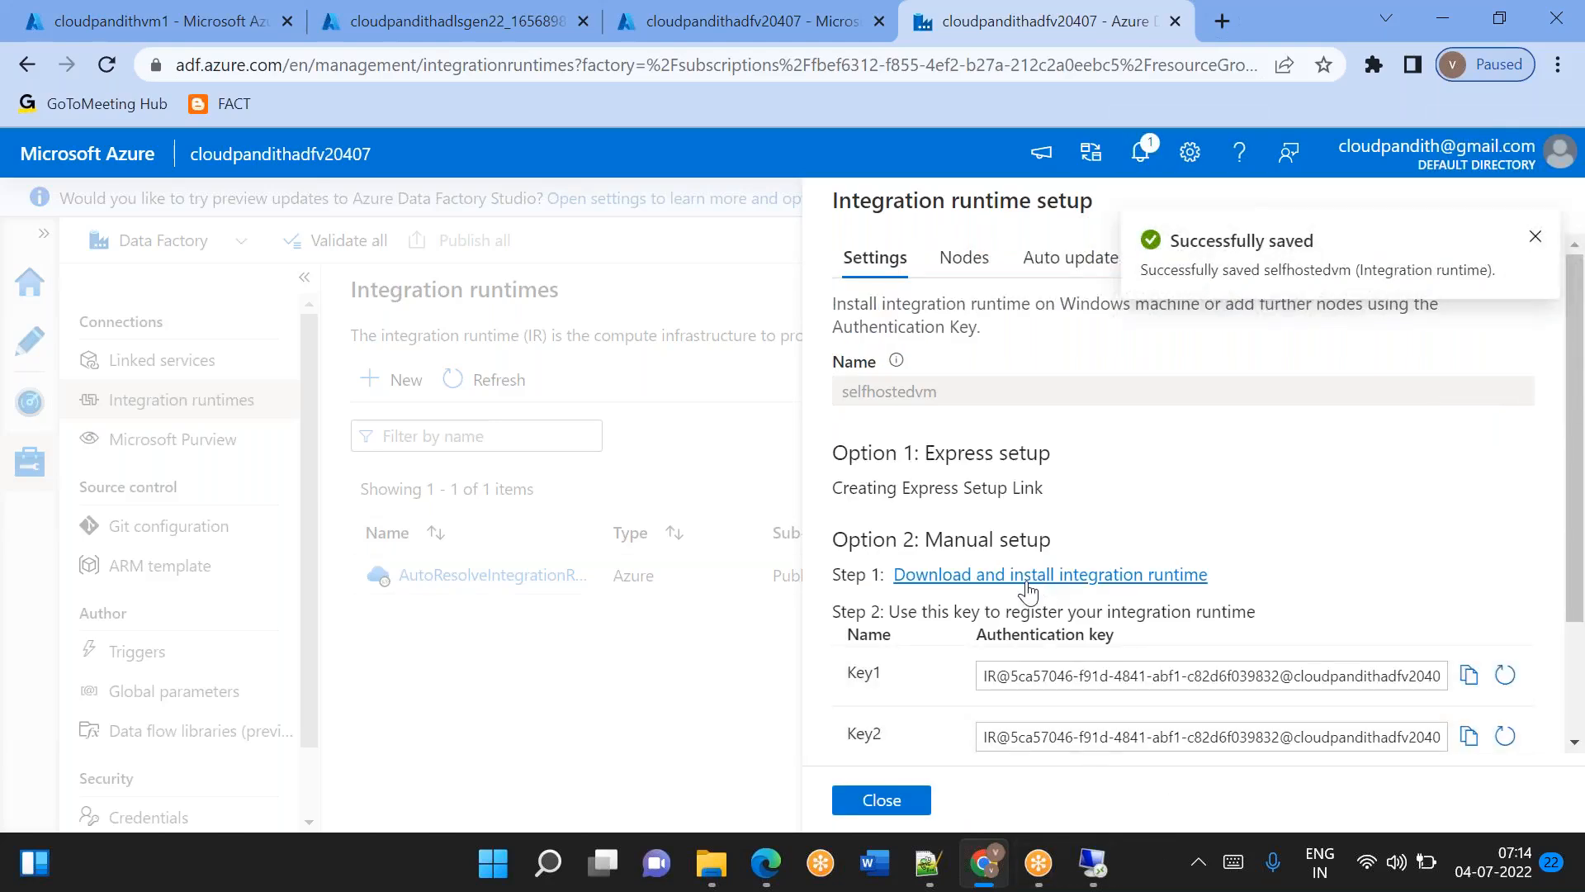
Open the integration runtime download page from the manual setup option, copy its address, and switch to the remote desktop session.
{"action": "left_click", "coordinate": [1028, 575]}
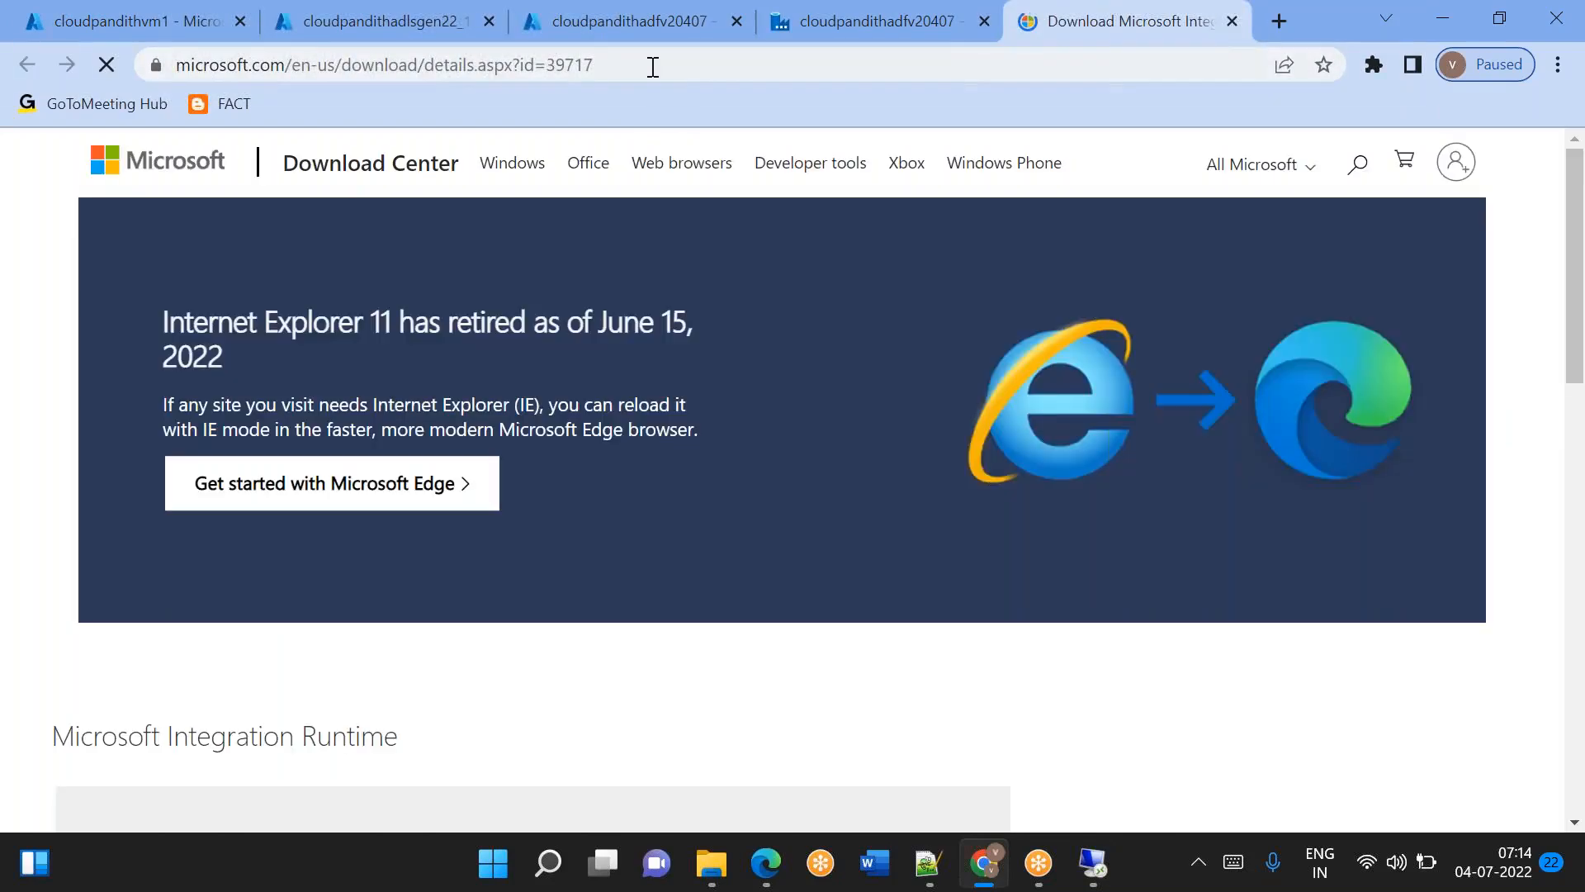
{"action": "left_click", "coordinate": [652, 65]}
{"action": "key", "text": "ctrl+c"}
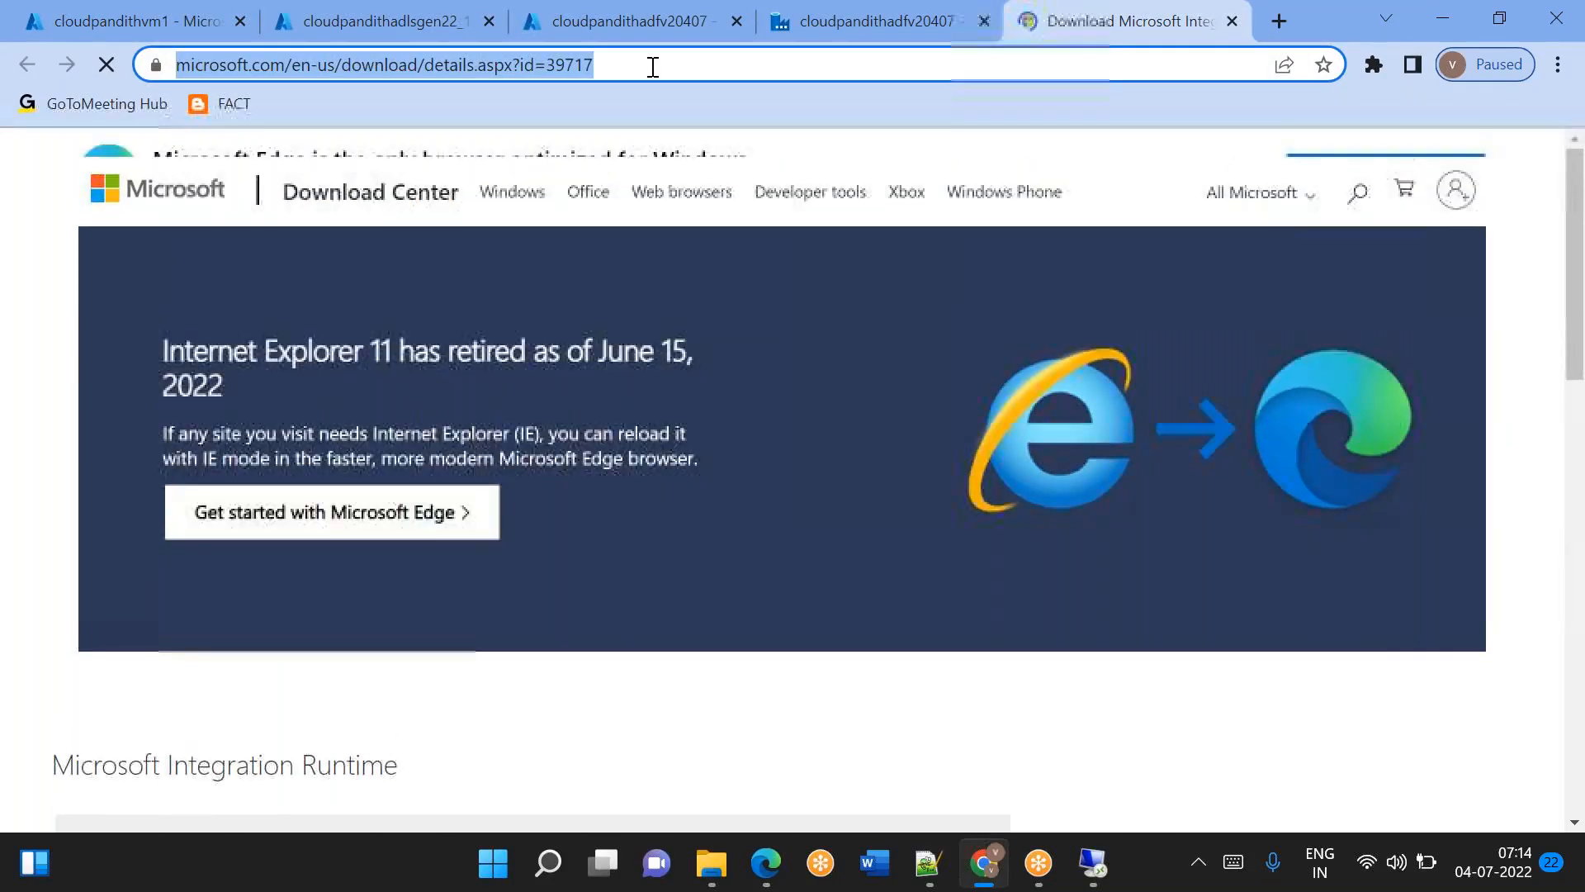
{"action": "left_click", "coordinate": [1105, 886]}
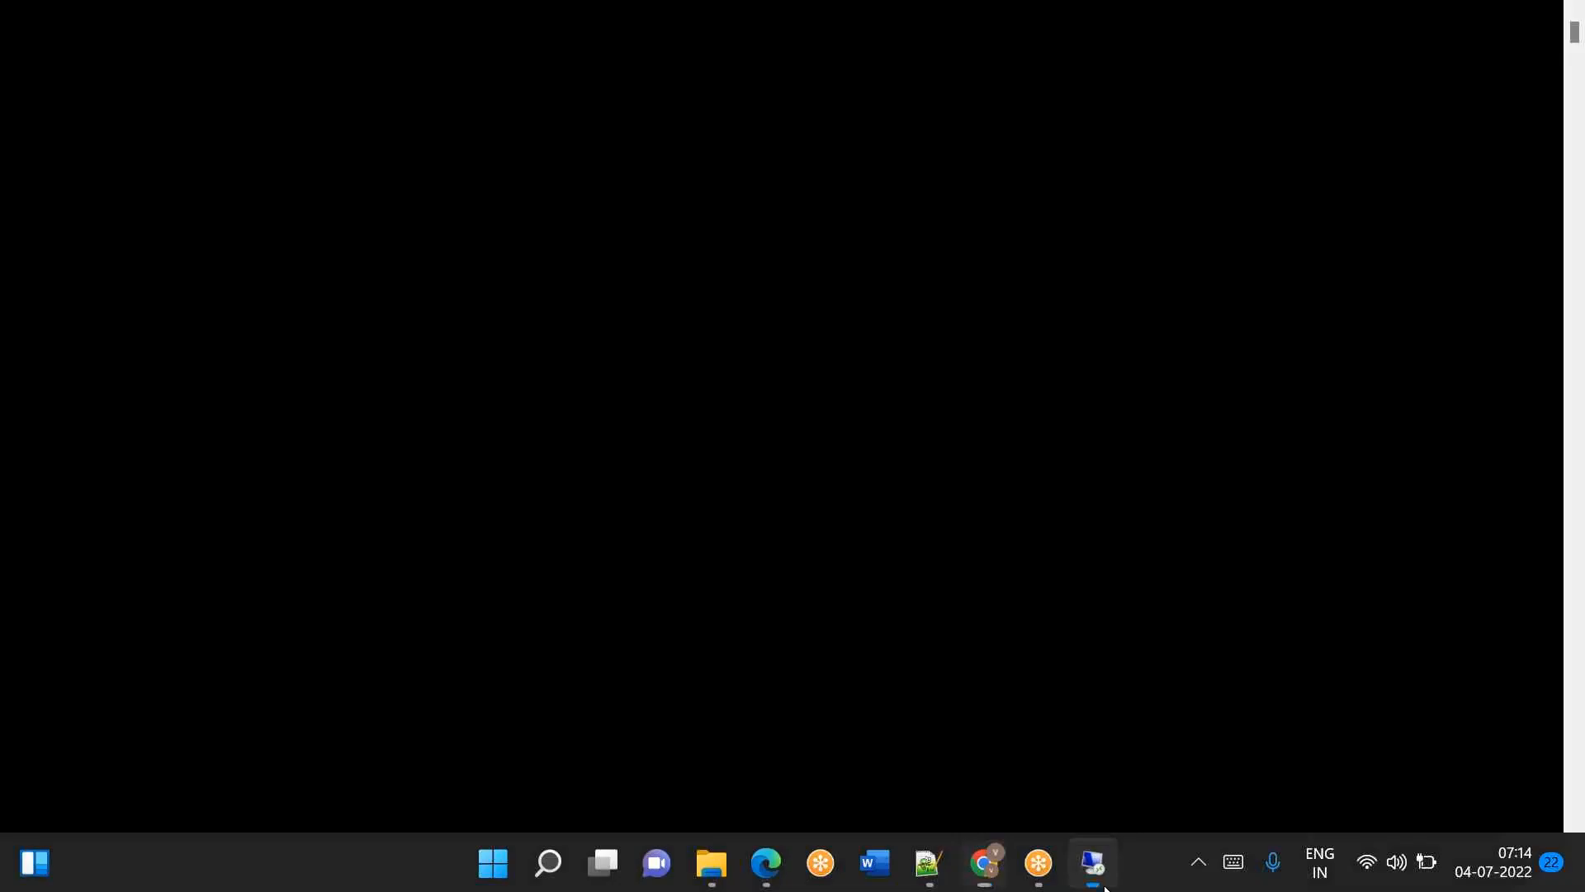
Launch Internet Explorer on the VM, dismiss its first-run setup, and load the copied page microsoft.com/en-us/download/details.aspx?id=39717.
{"action": "left_click", "coordinate": [224, 877]}
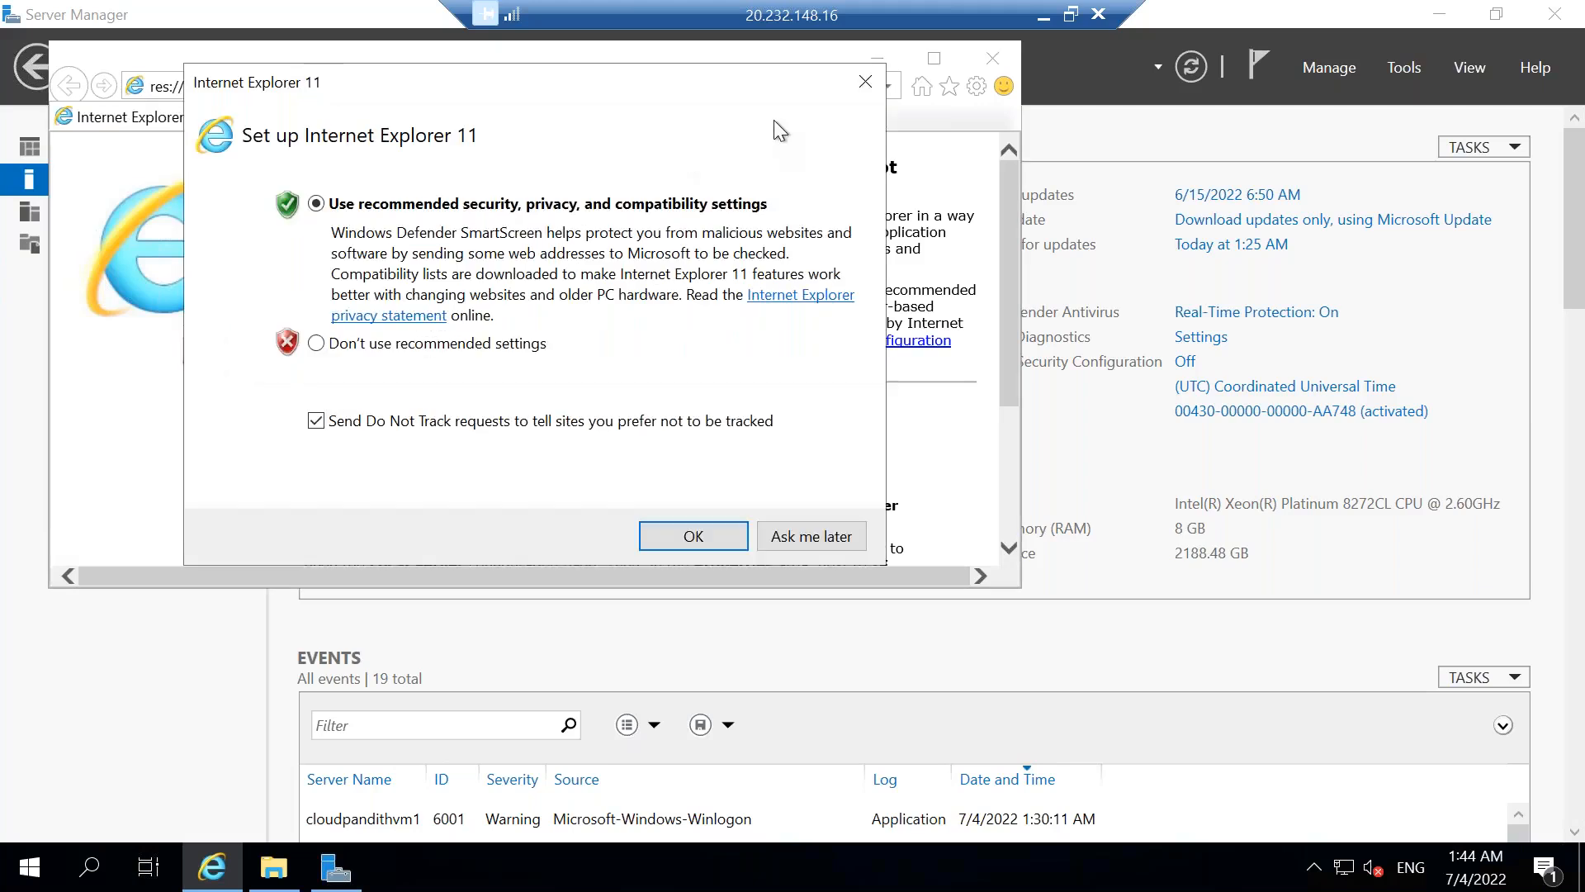
{"action": "left_click", "coordinate": [863, 83]}
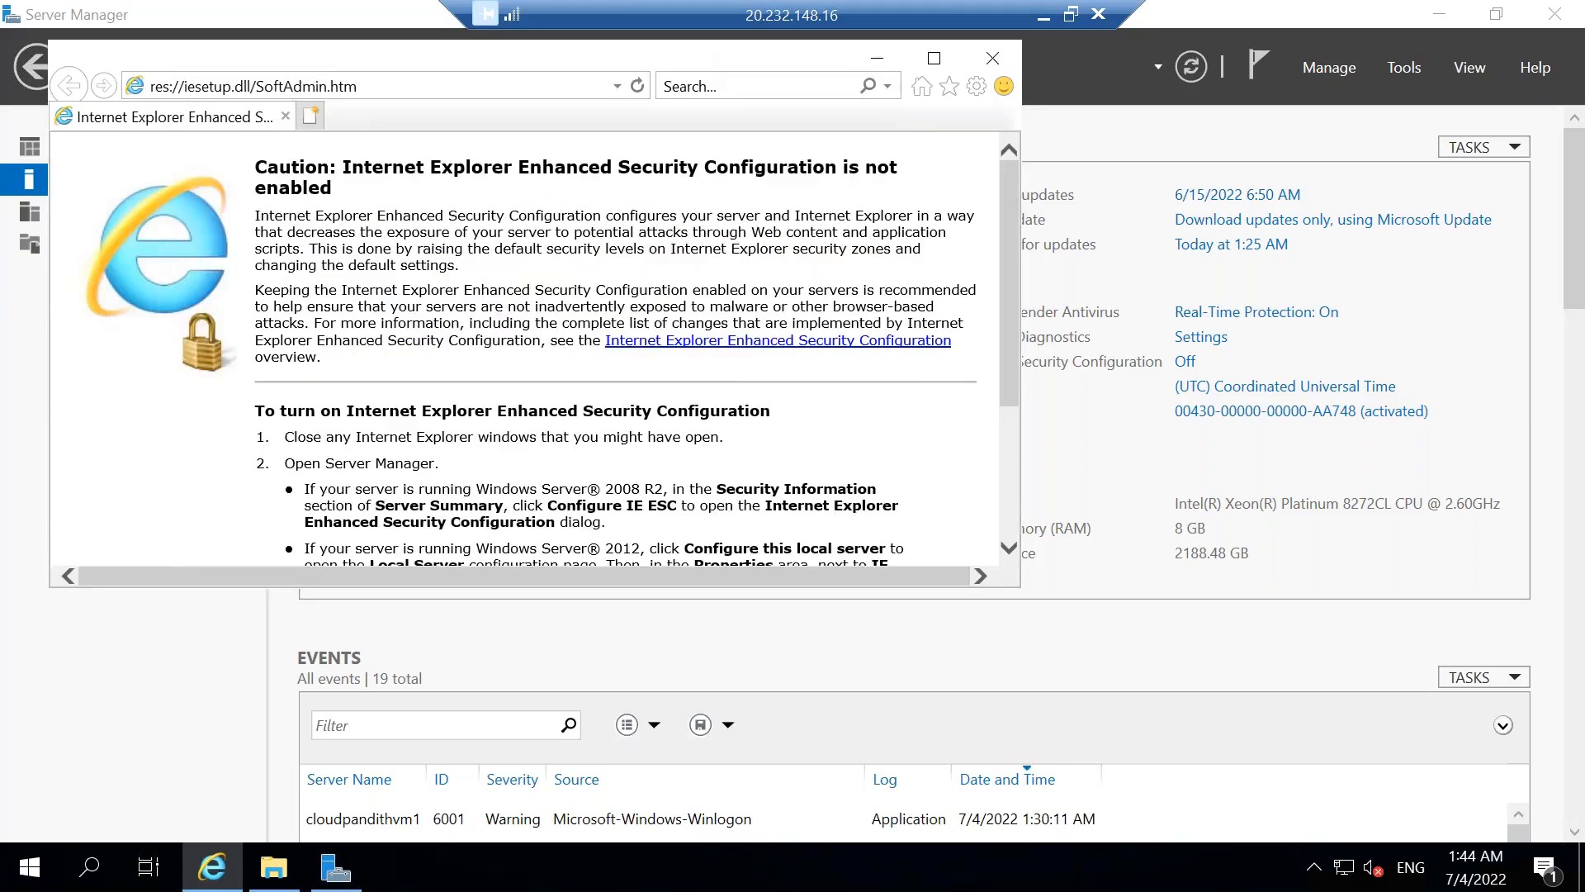
{"action": "left_click", "coordinate": [344, 86]}
{"action": "key", "text": "BackSpace"}
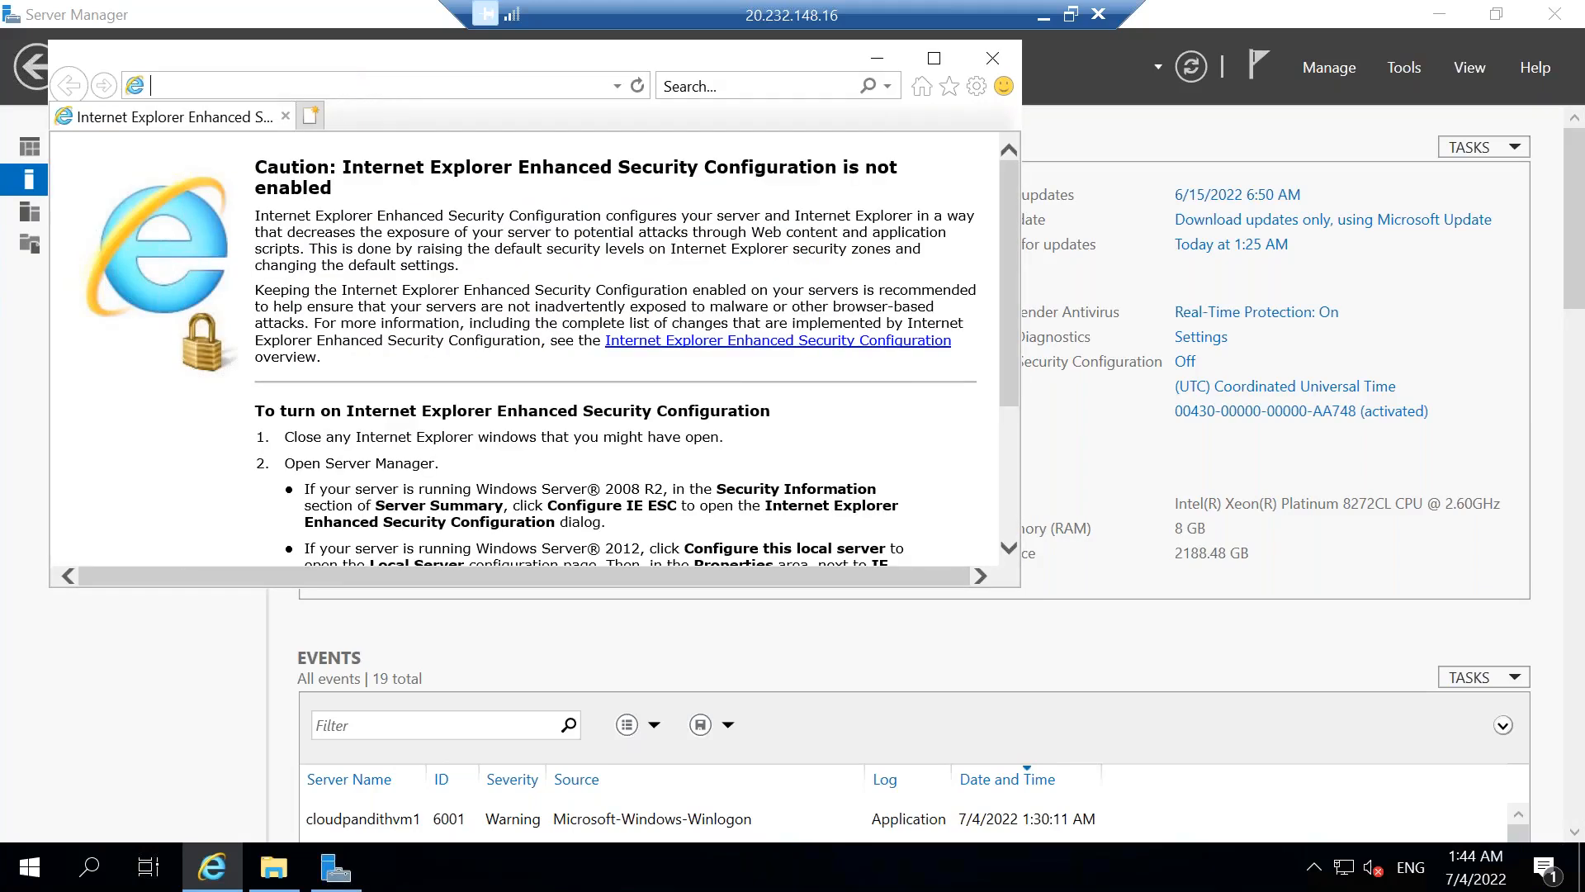
{"action": "key", "text": "ctrl+v"}
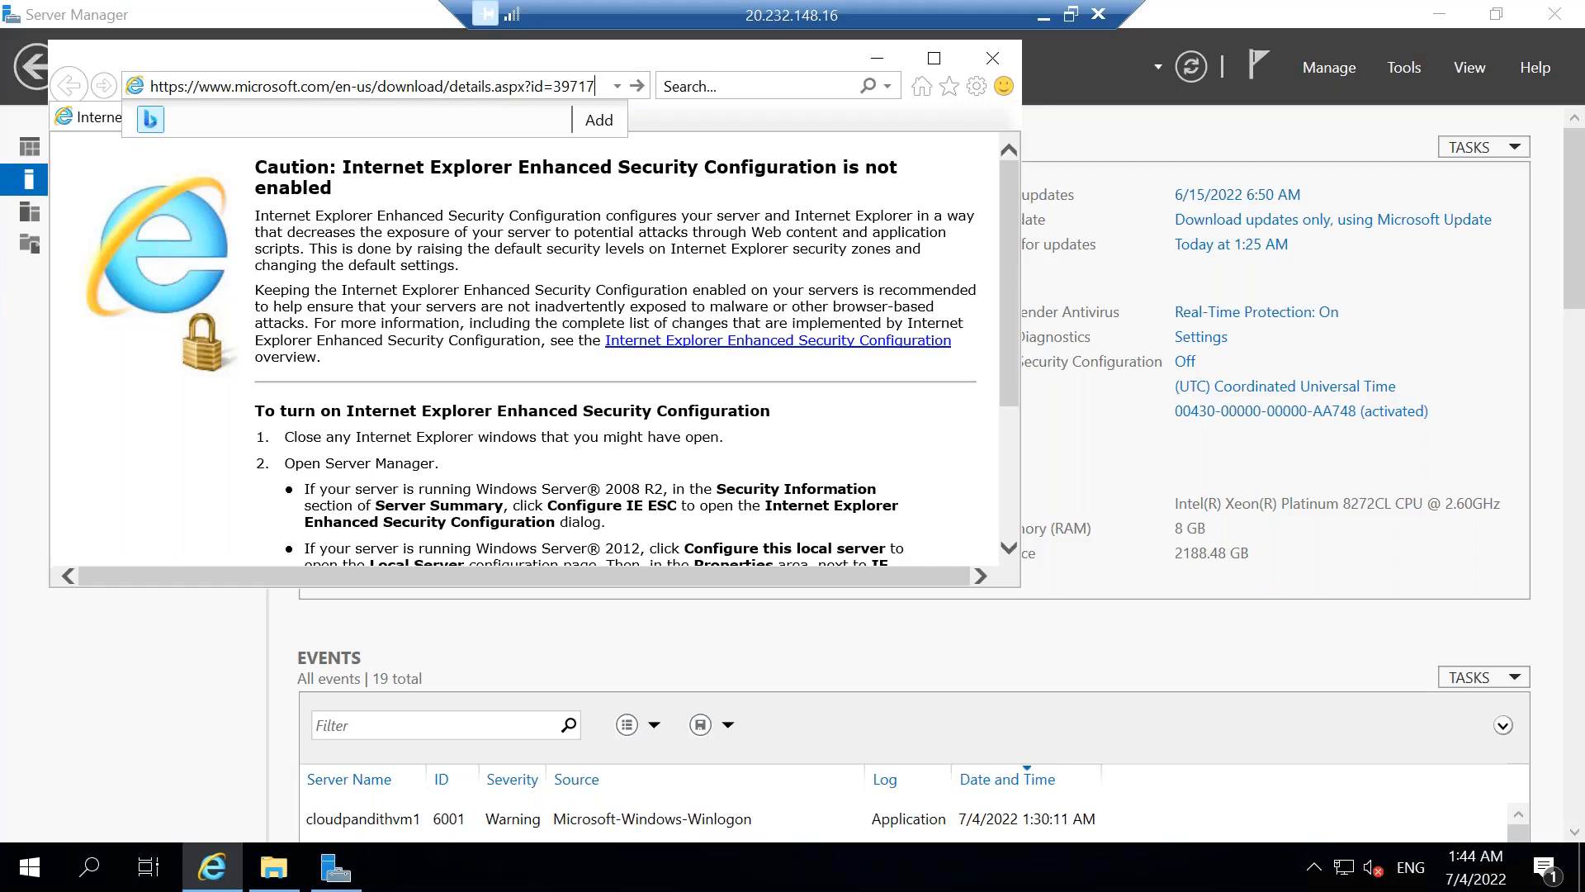
{"action": "key", "text": "Return"}
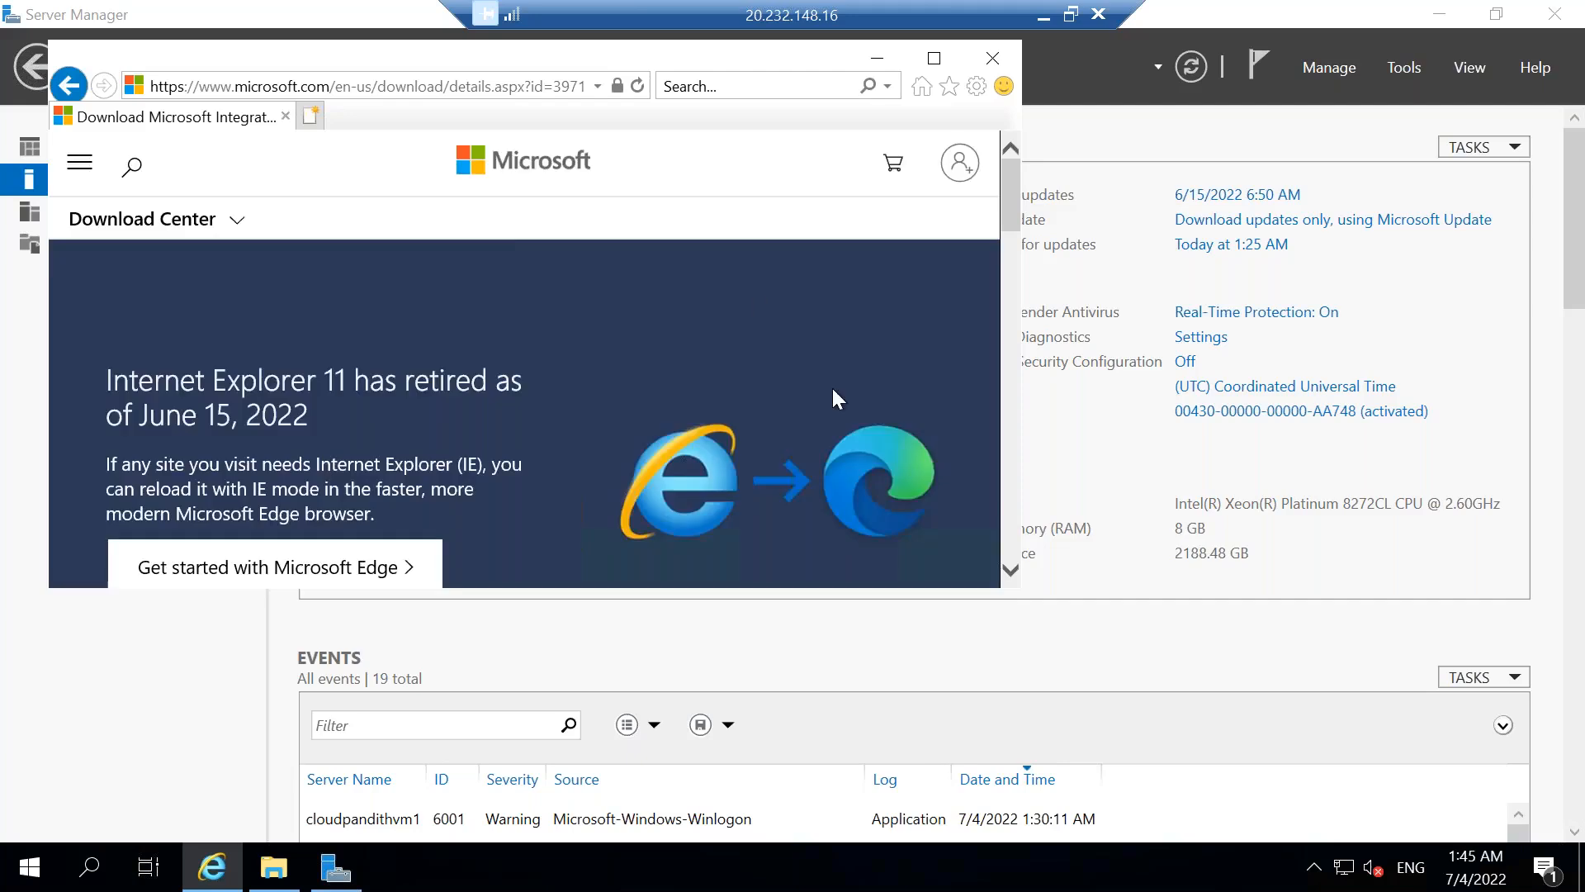
Maximize the browser, then download and run IntegrationRuntime_5.19.8205.130.msi, allowing the site's pop-up once.
{"action": "left_click", "coordinate": [934, 57]}
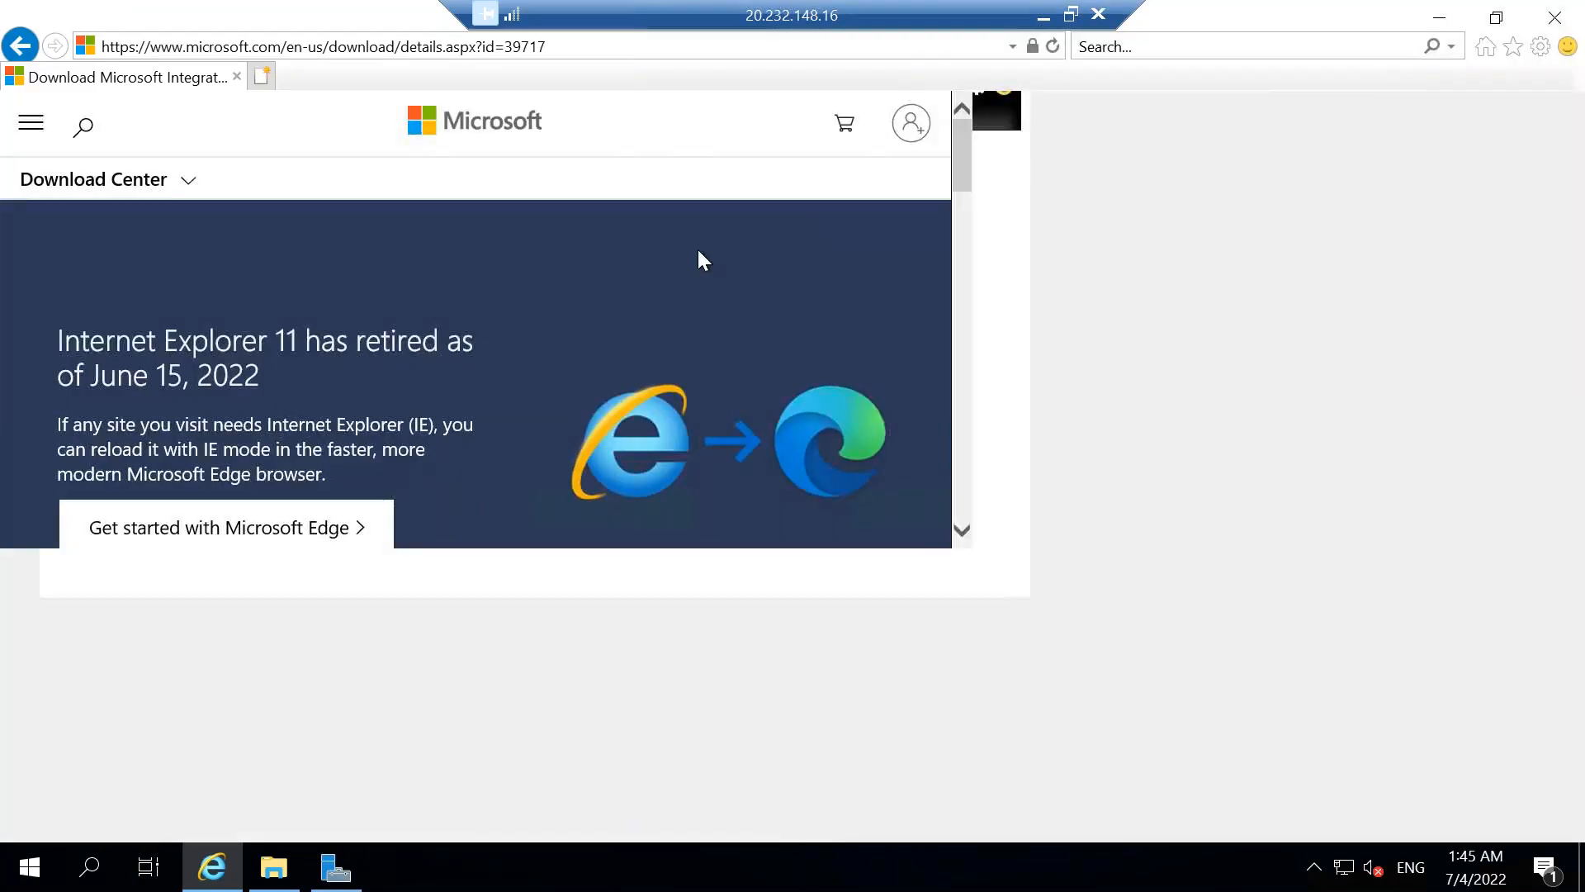
{"action": "scroll", "coordinate": [608, 562], "scroll_direction": "down", "scroll_amount": 5}
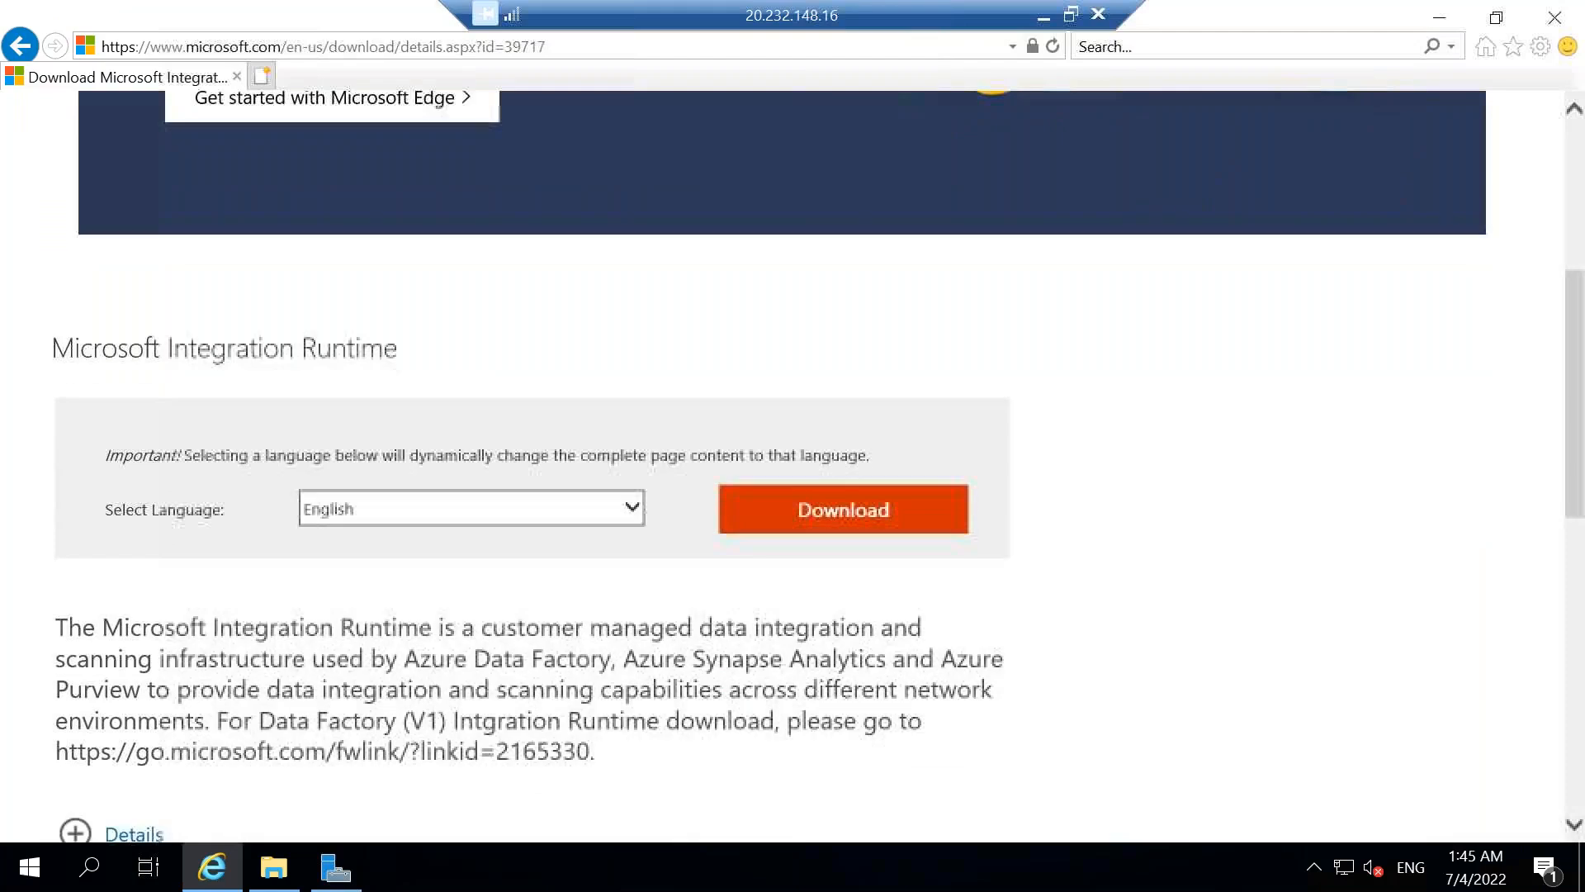
{"action": "left_click", "coordinate": [799, 469]}
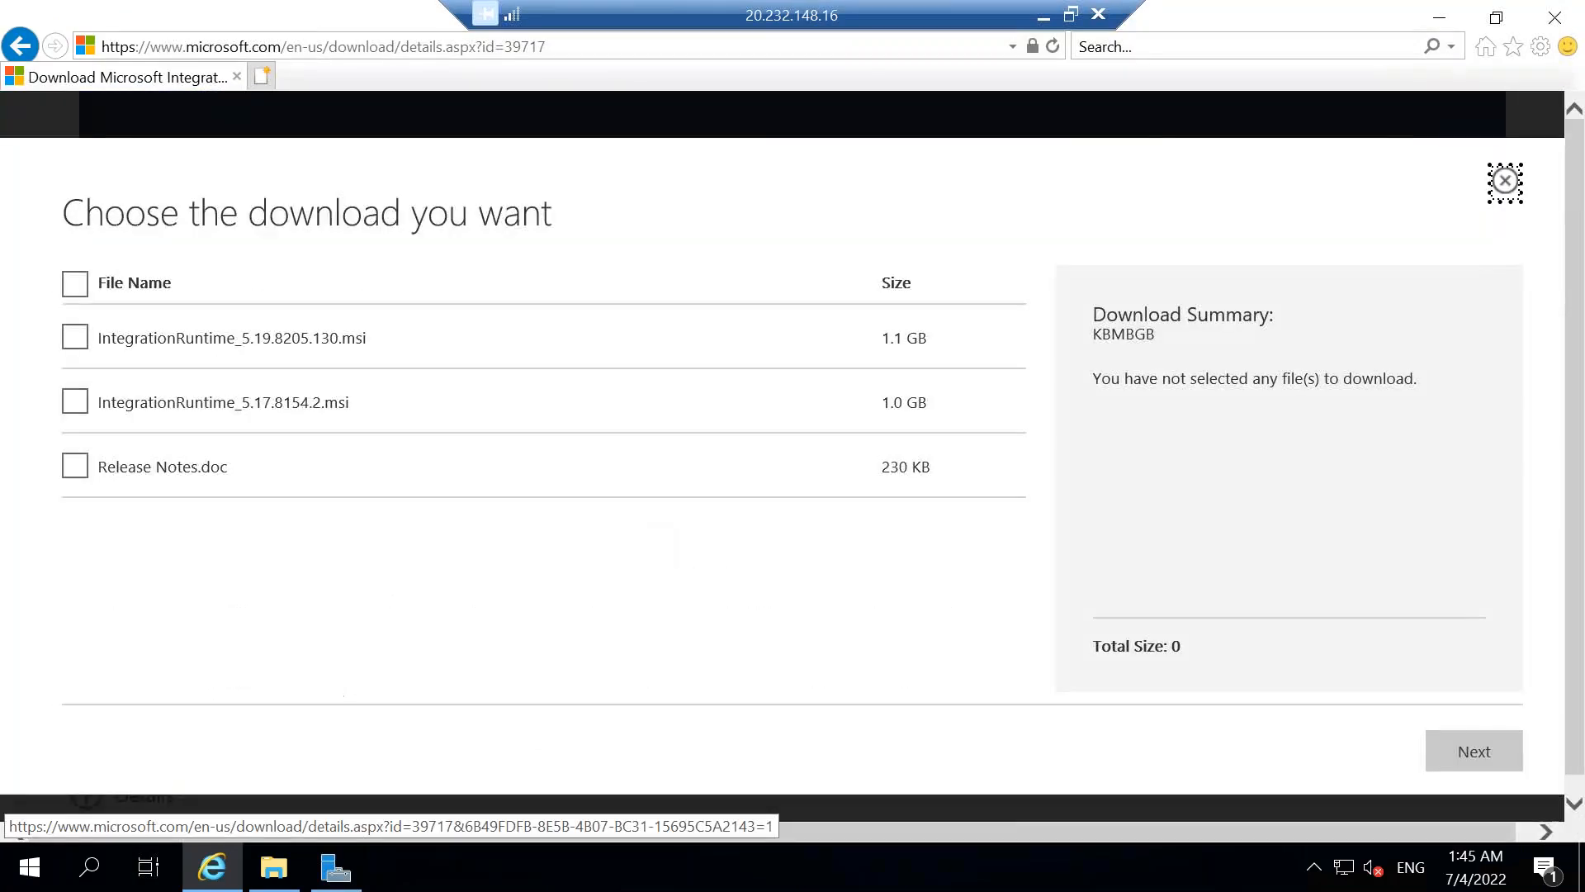
{"action": "left_click", "coordinate": [76, 340]}
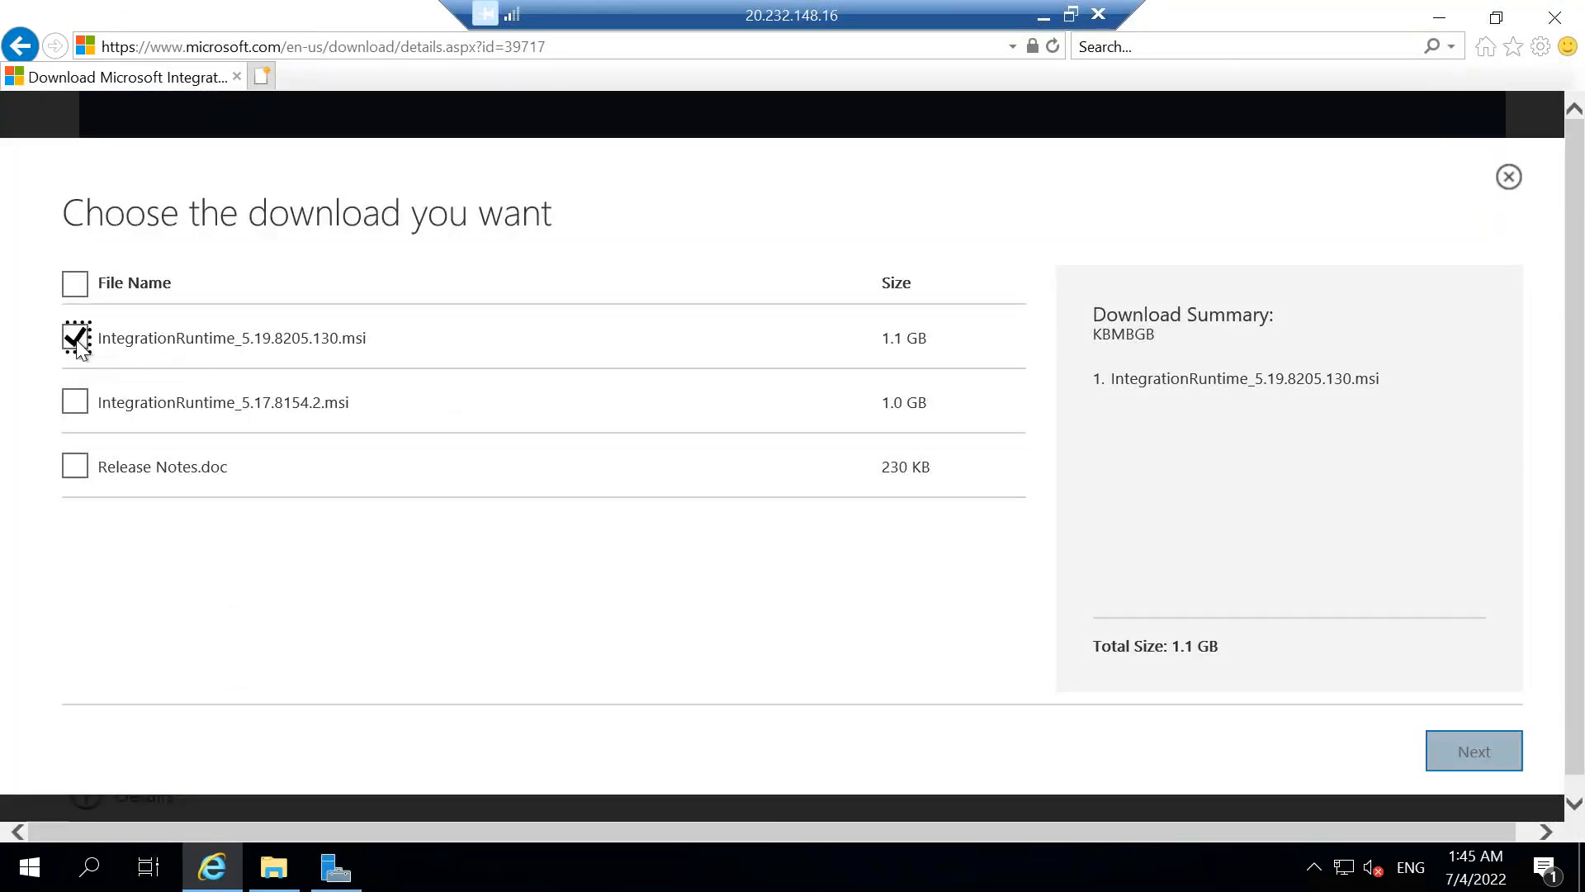
{"action": "left_click", "coordinate": [1460, 749]}
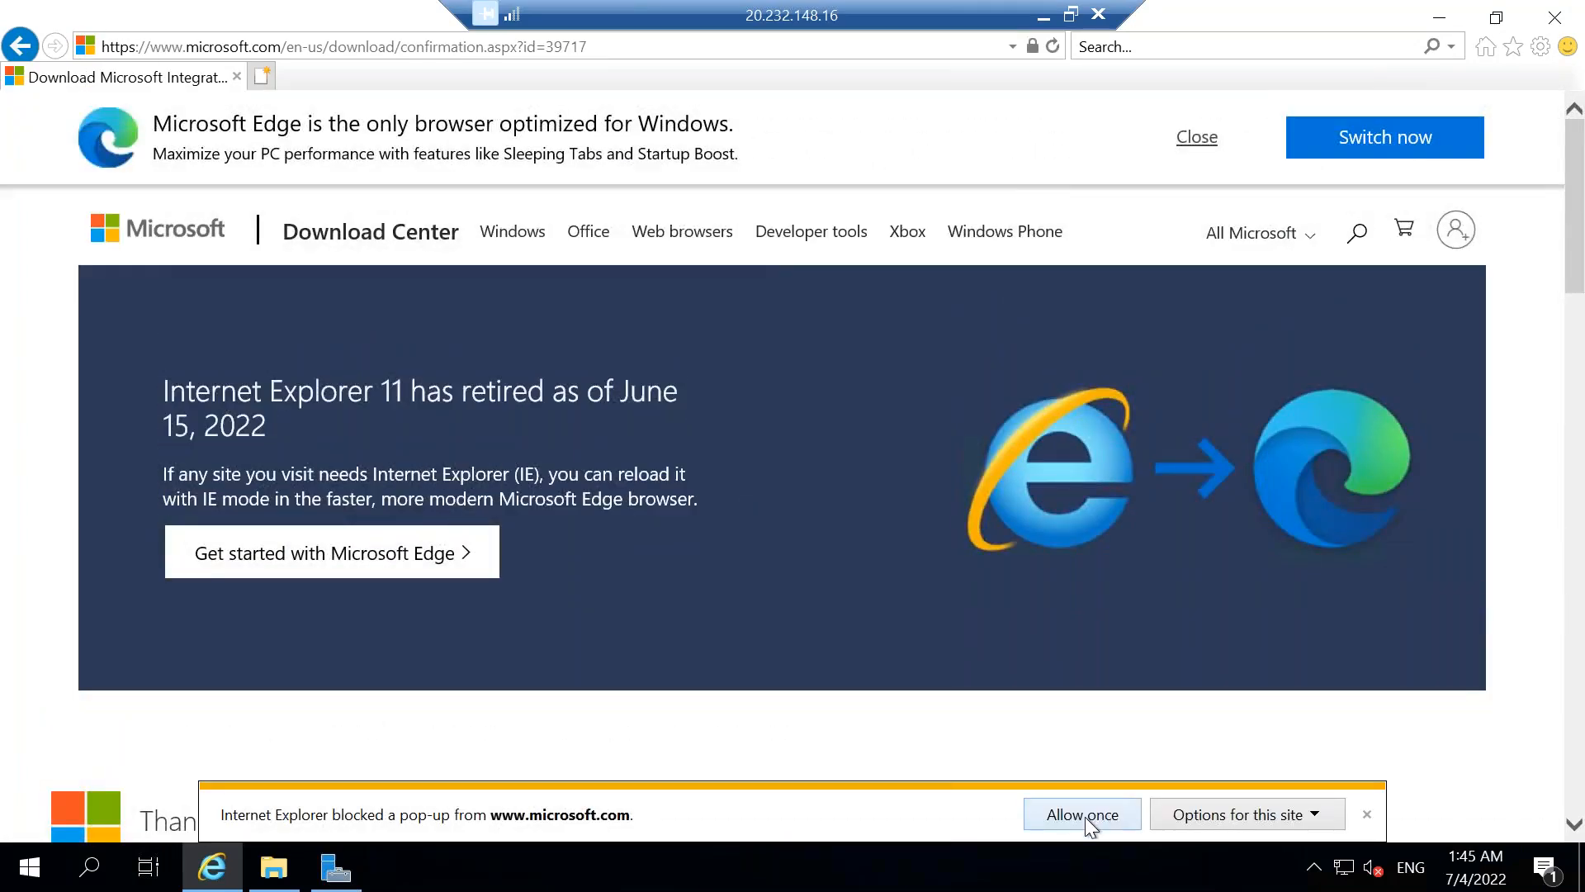
{"action": "left_click", "coordinate": [1085, 815]}
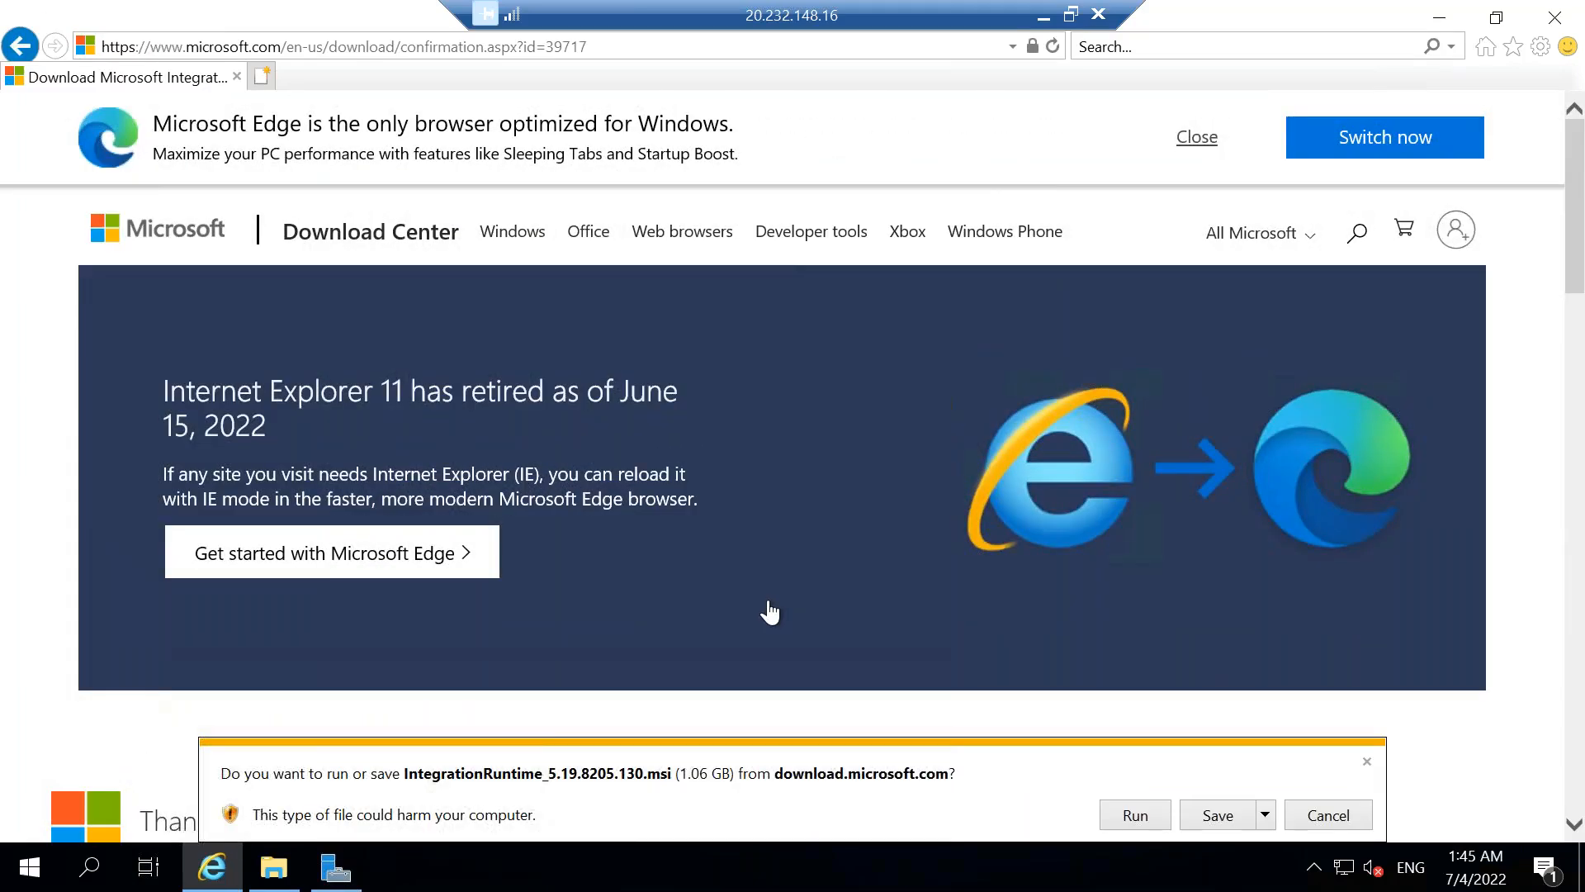
{"action": "left_click", "coordinate": [1136, 815]}
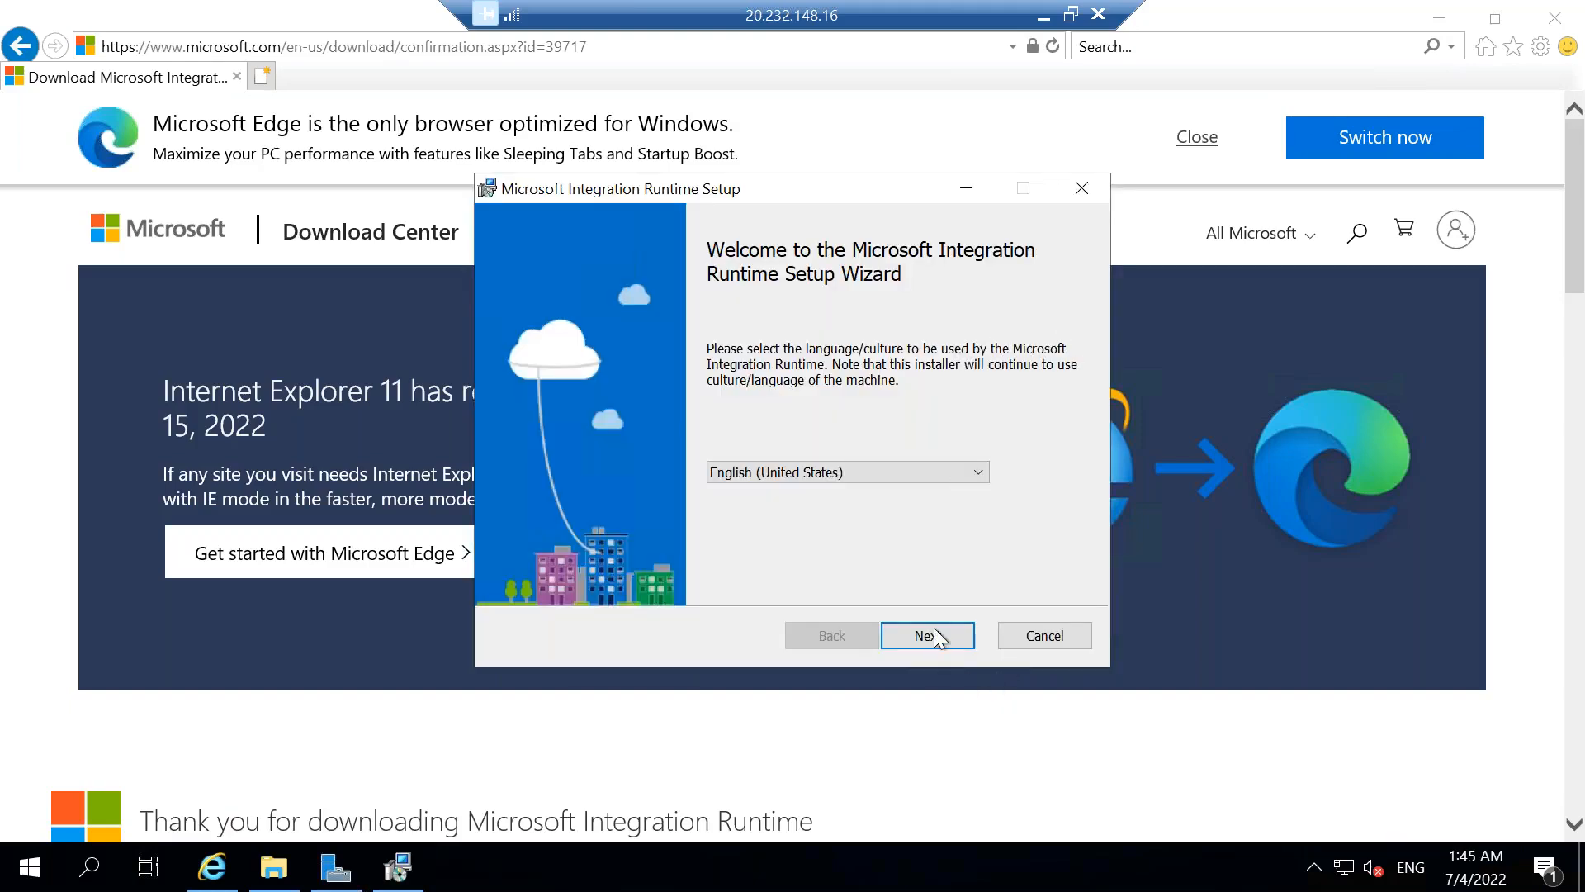
Start installing Microsoft Integration Runtime in English (United States), accepting the license terms and keeping the default destination folder.
{"action": "left_click", "coordinate": [933, 629]}
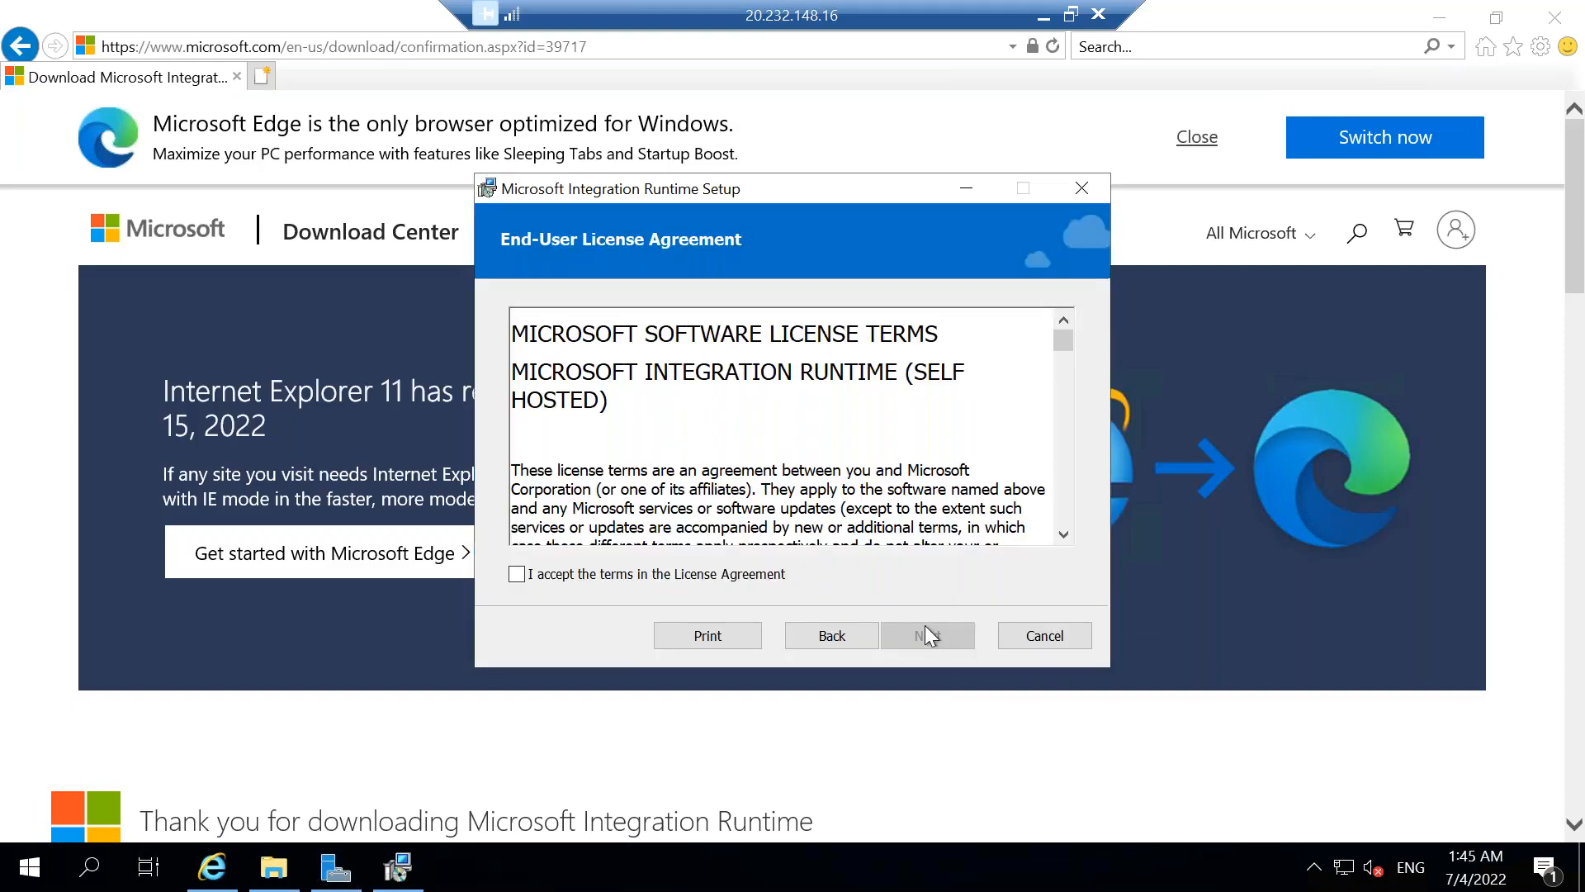
{"action": "left_click", "coordinate": [571, 572]}
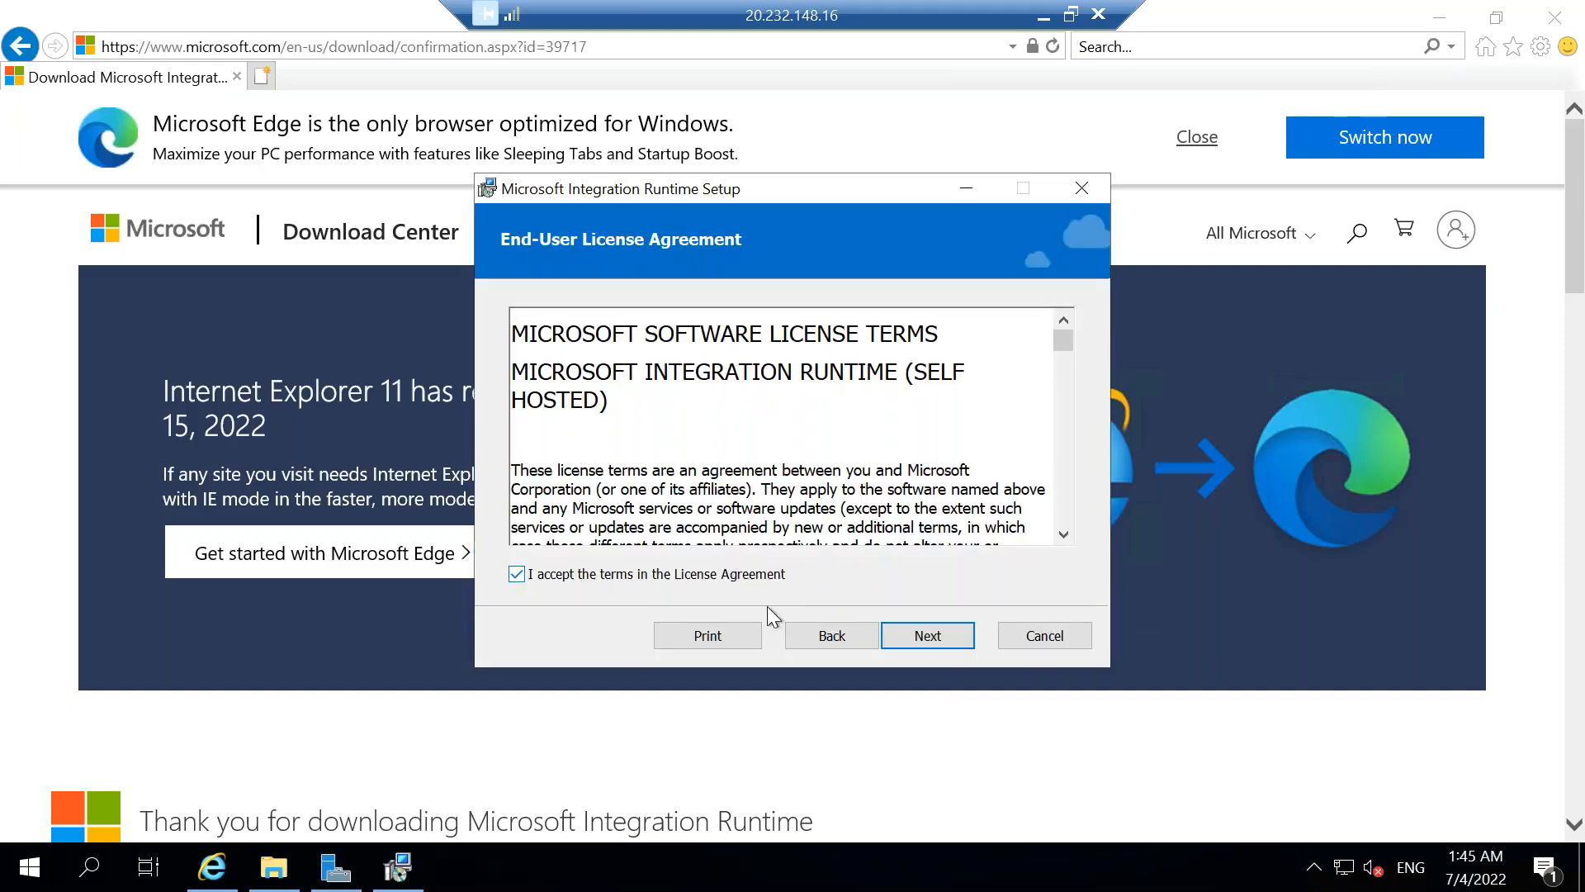
{"action": "left_click", "coordinate": [927, 638]}
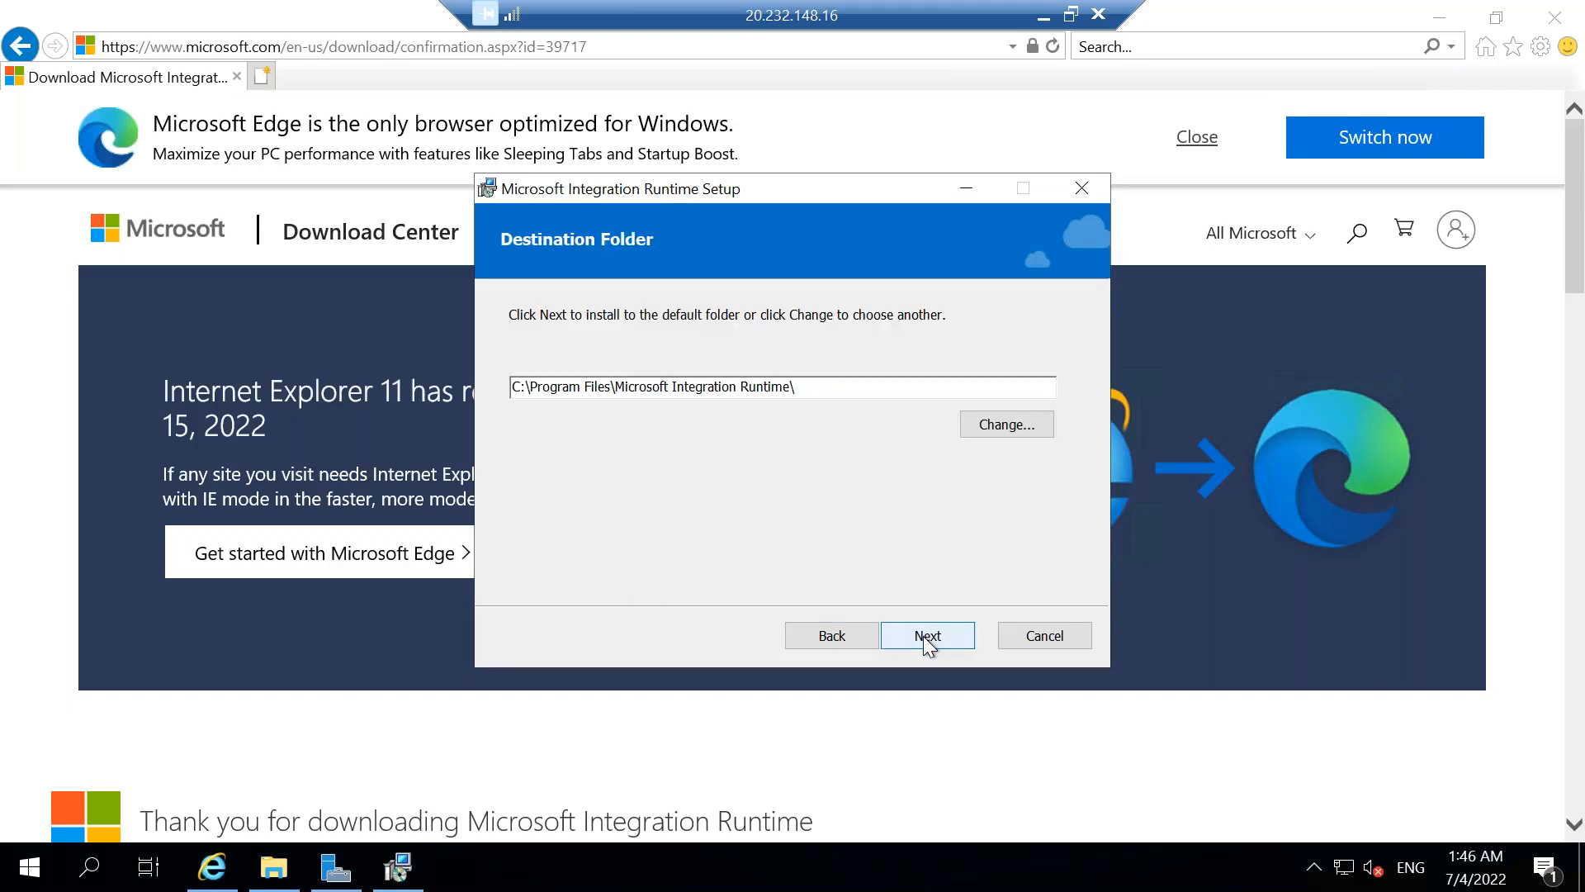
{"action": "left_click", "coordinate": [925, 639]}
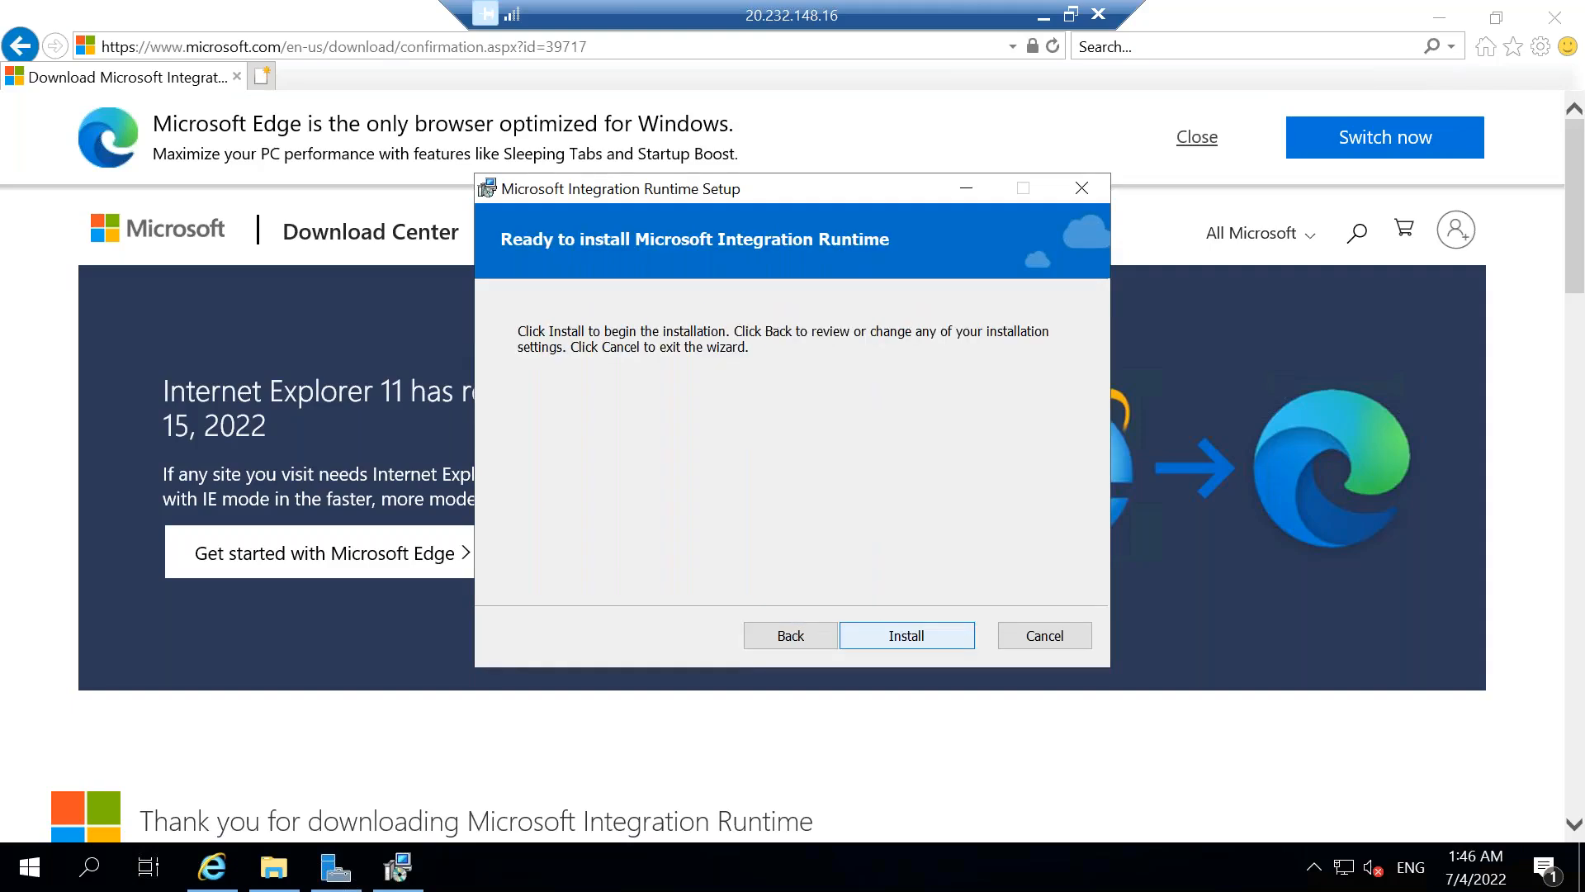
{"action": "left_click", "coordinate": [925, 637]}
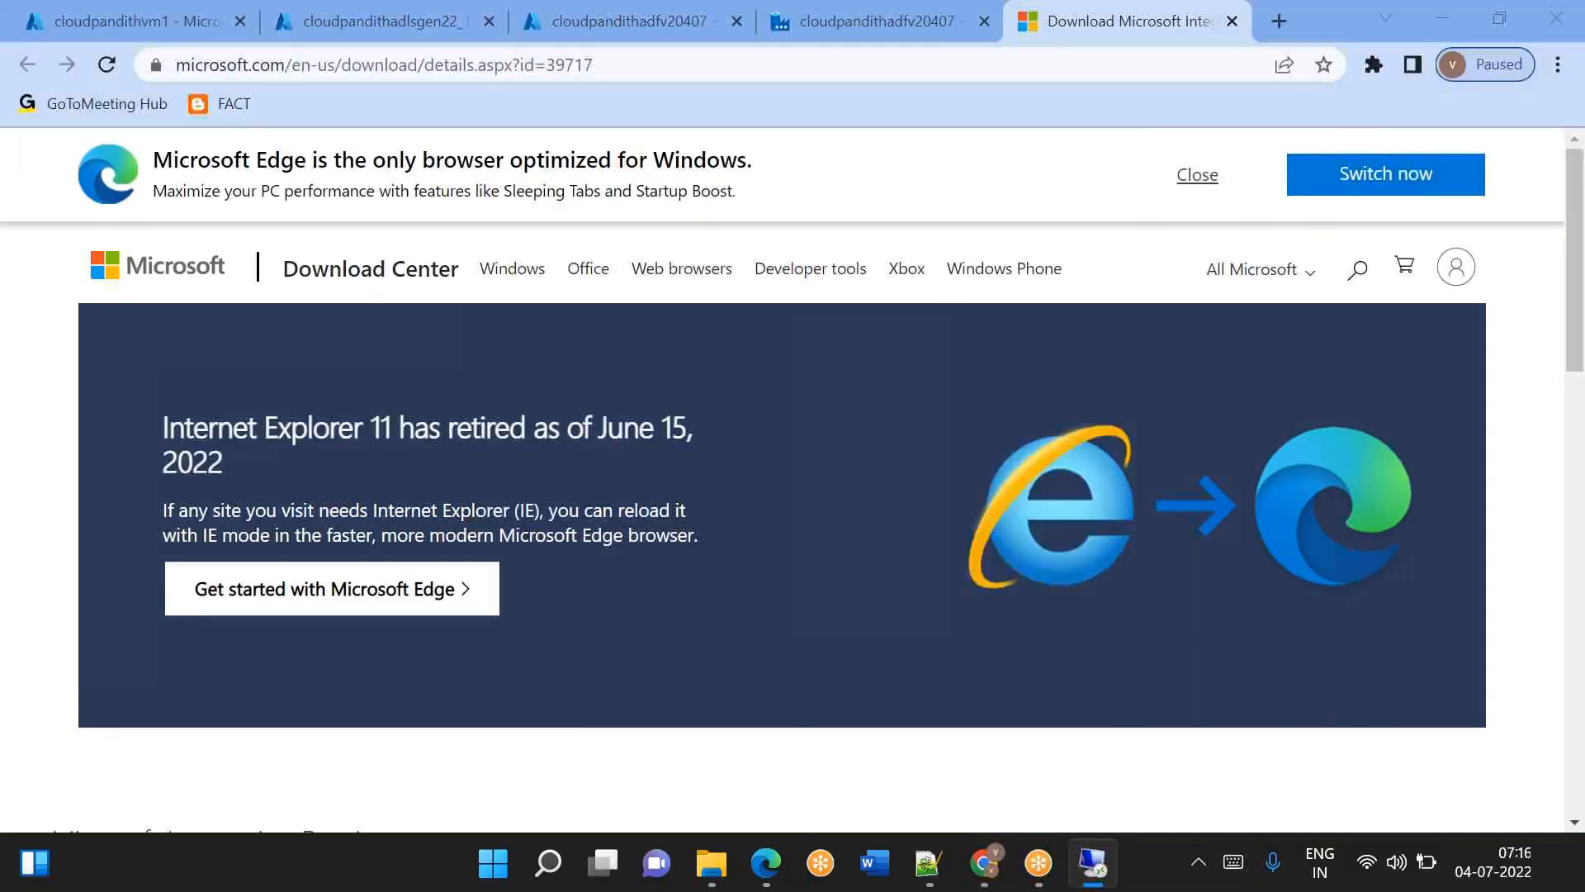
Switch back to Chrome on the local desktop and copy the Key1 authentication key from the selfhostedvm integration runtime setup.
{"action": "key", "text": "super+d"}
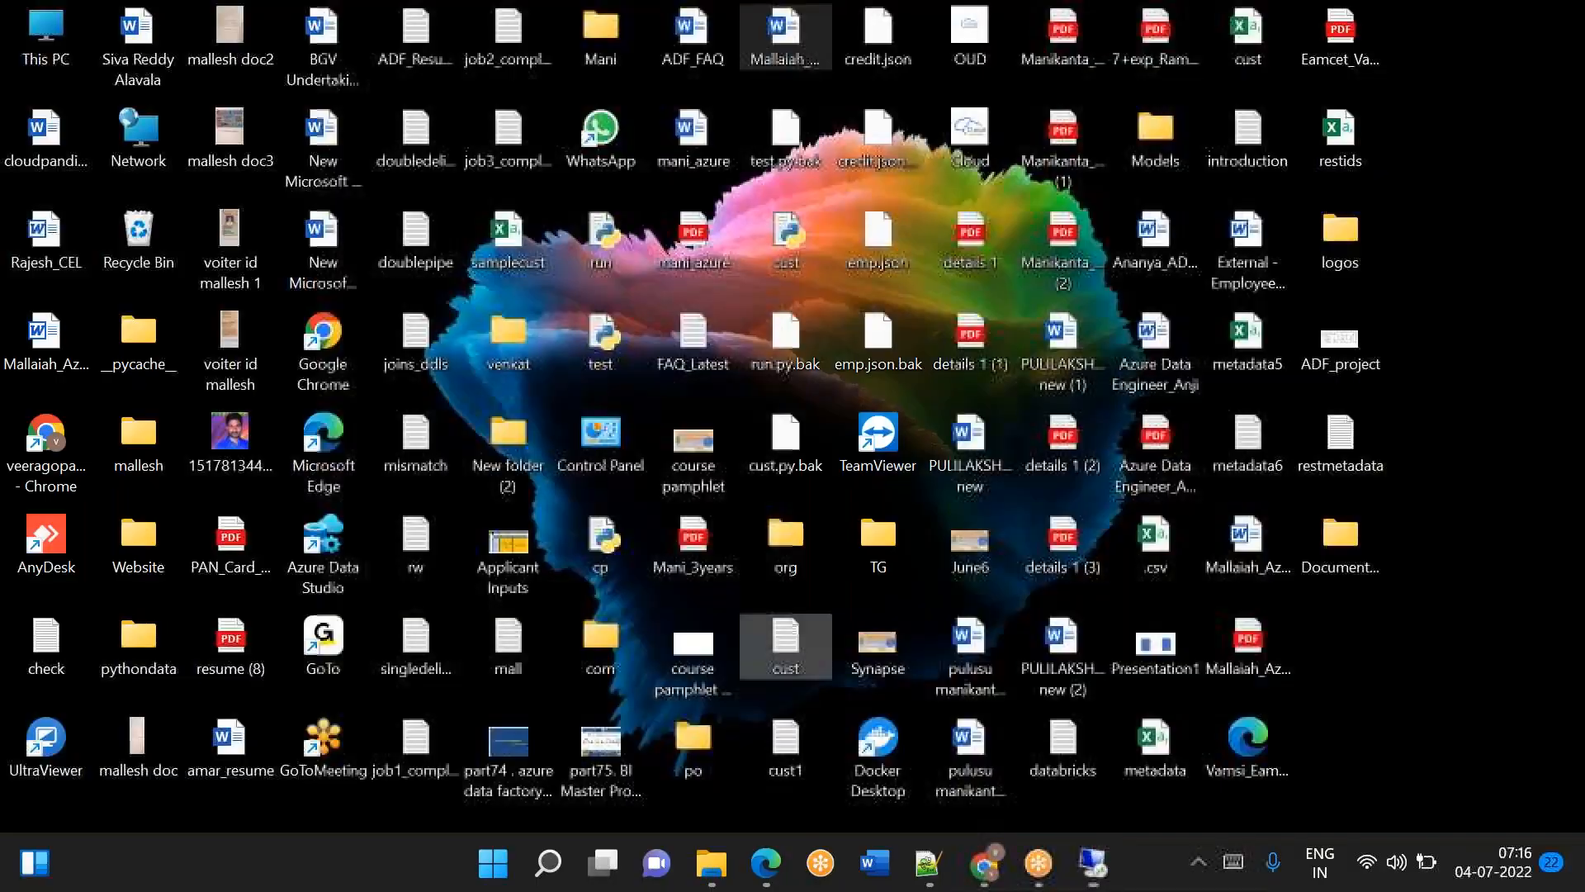
{"action": "left_click", "coordinate": [999, 885]}
{"action": "left_click", "coordinate": [998, 885]}
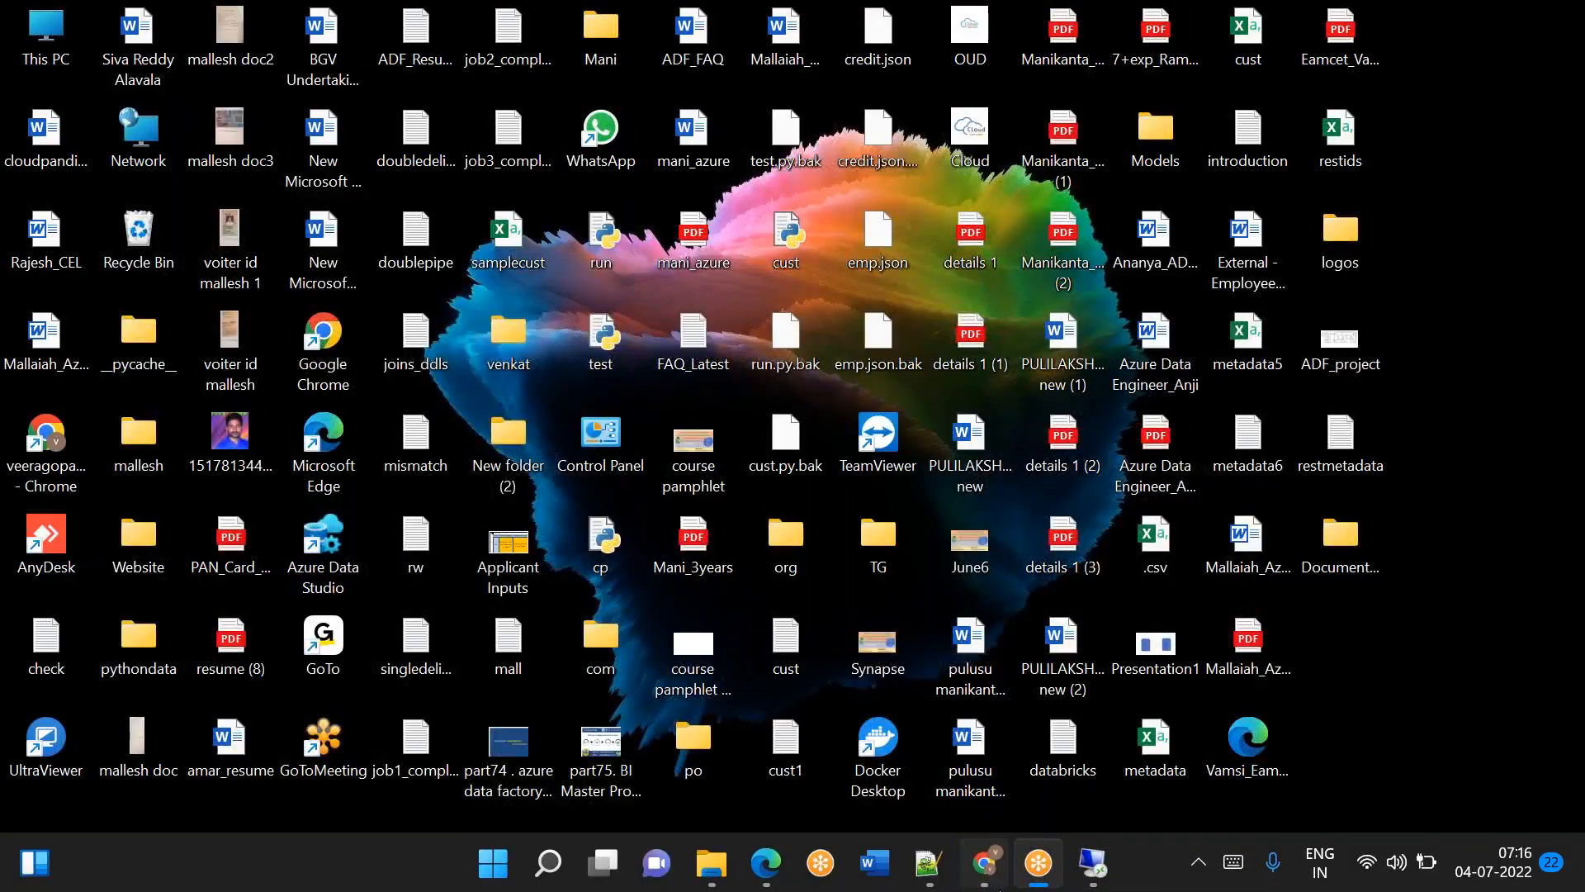
{"action": "left_click", "coordinate": [998, 885]}
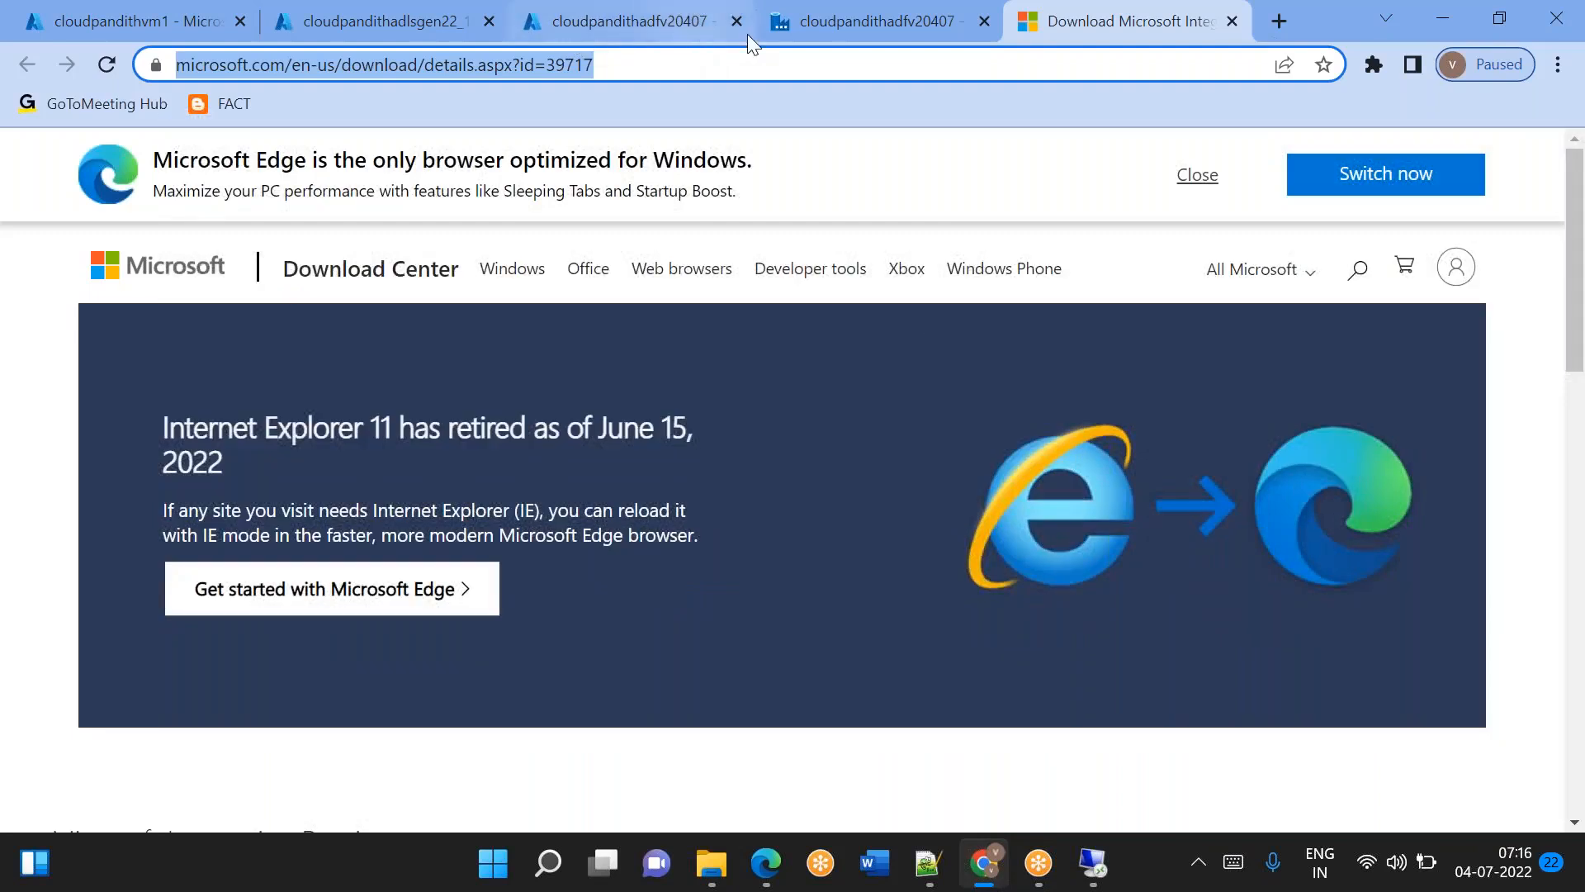
{"action": "left_click", "coordinate": [840, 22]}
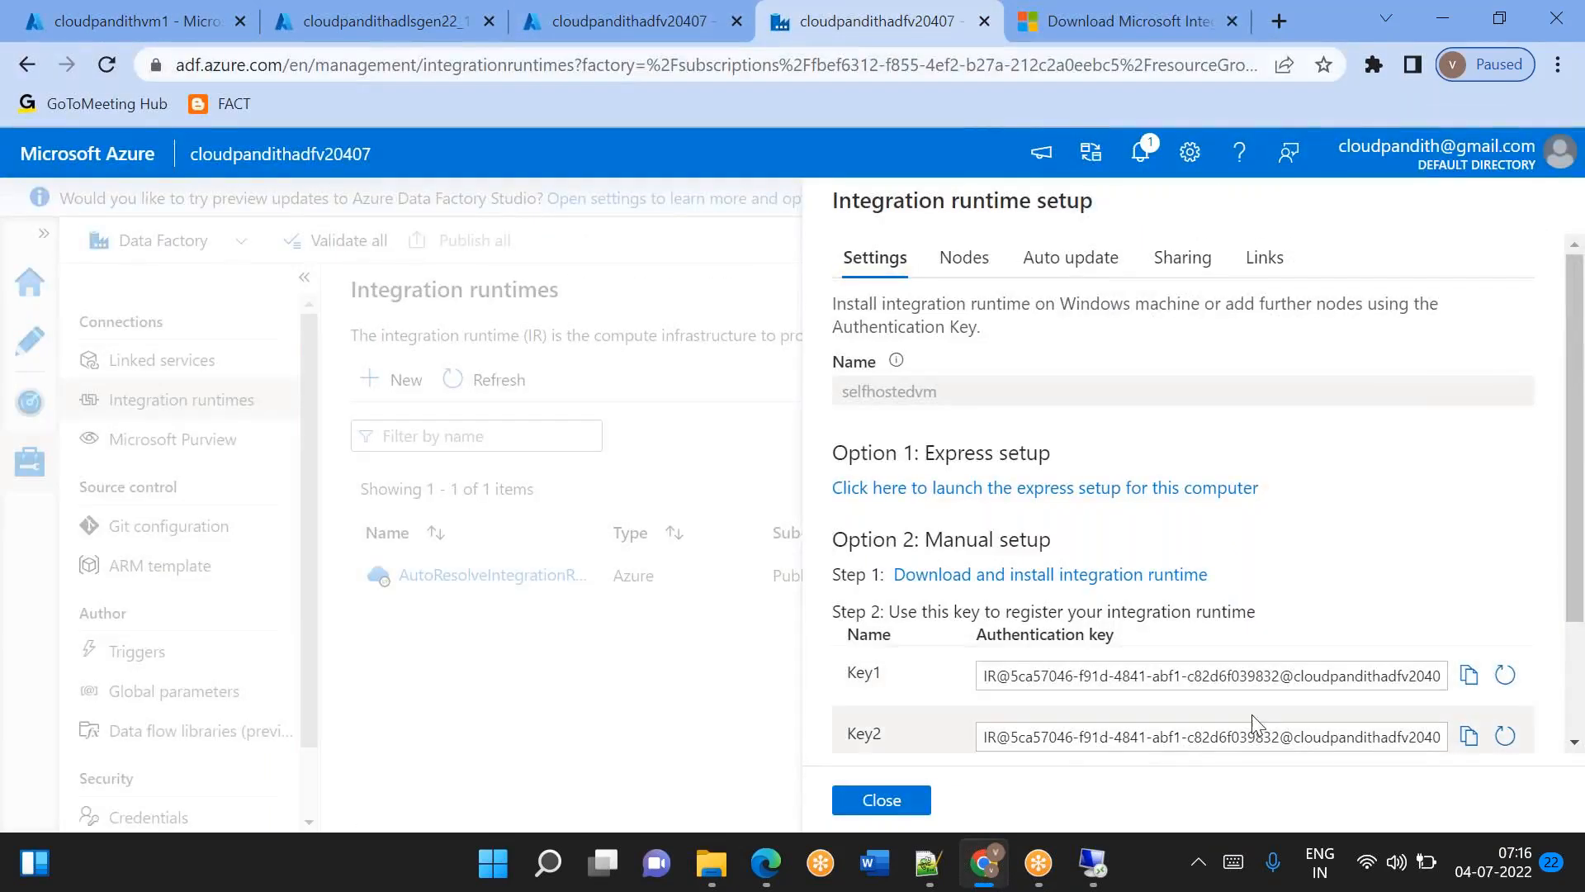
{"action": "scroll", "coordinate": [1241, 705], "scroll_direction": "down", "scroll_amount": 2}
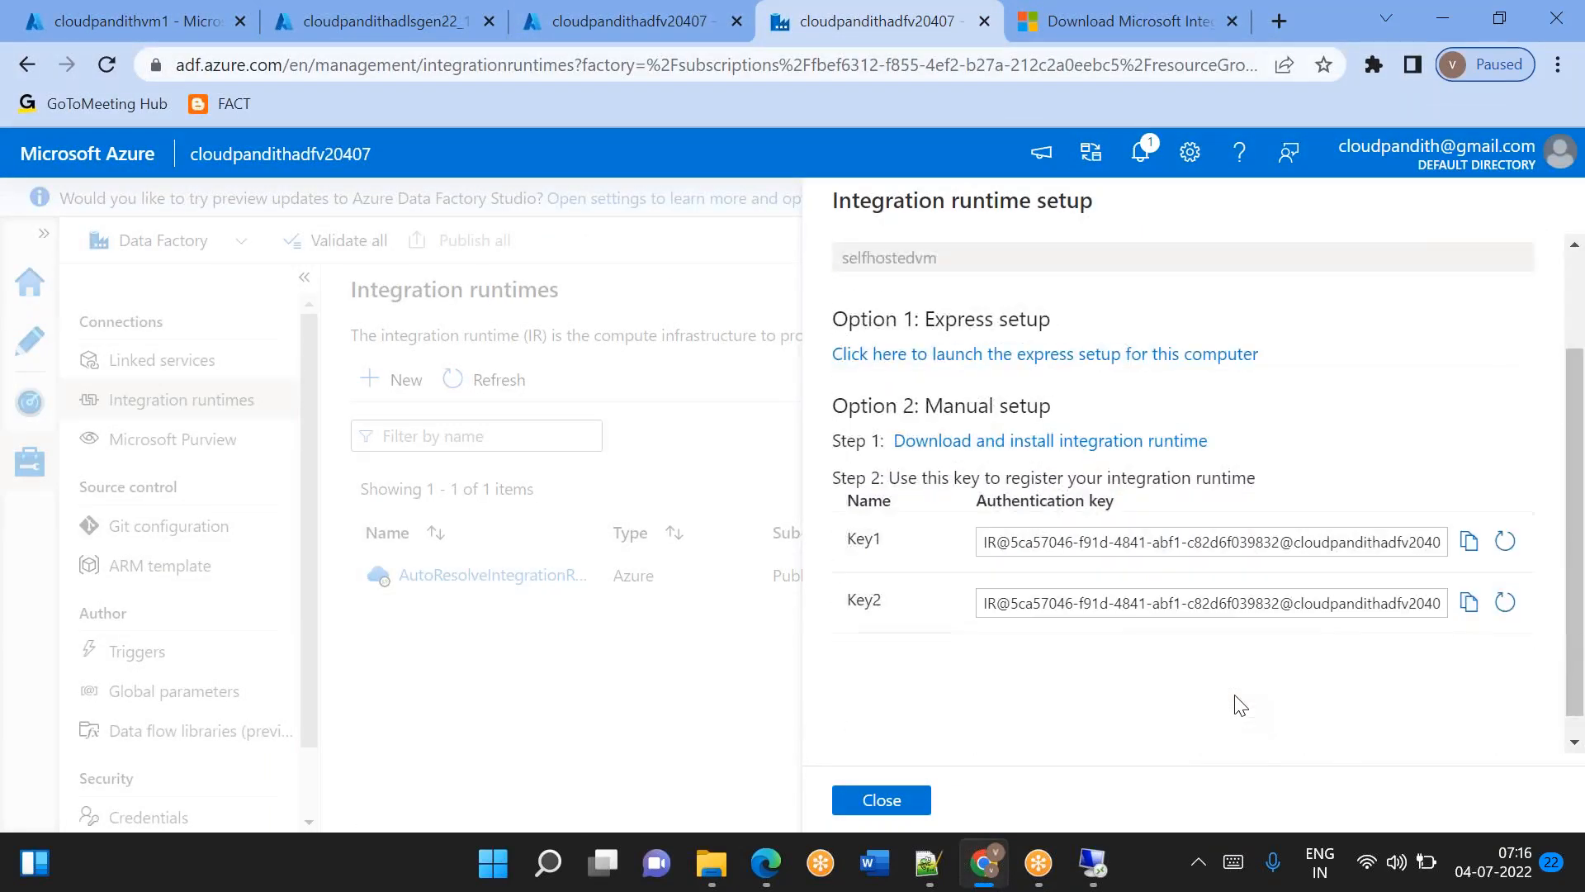
{"action": "left_click", "coordinate": [1468, 543]}
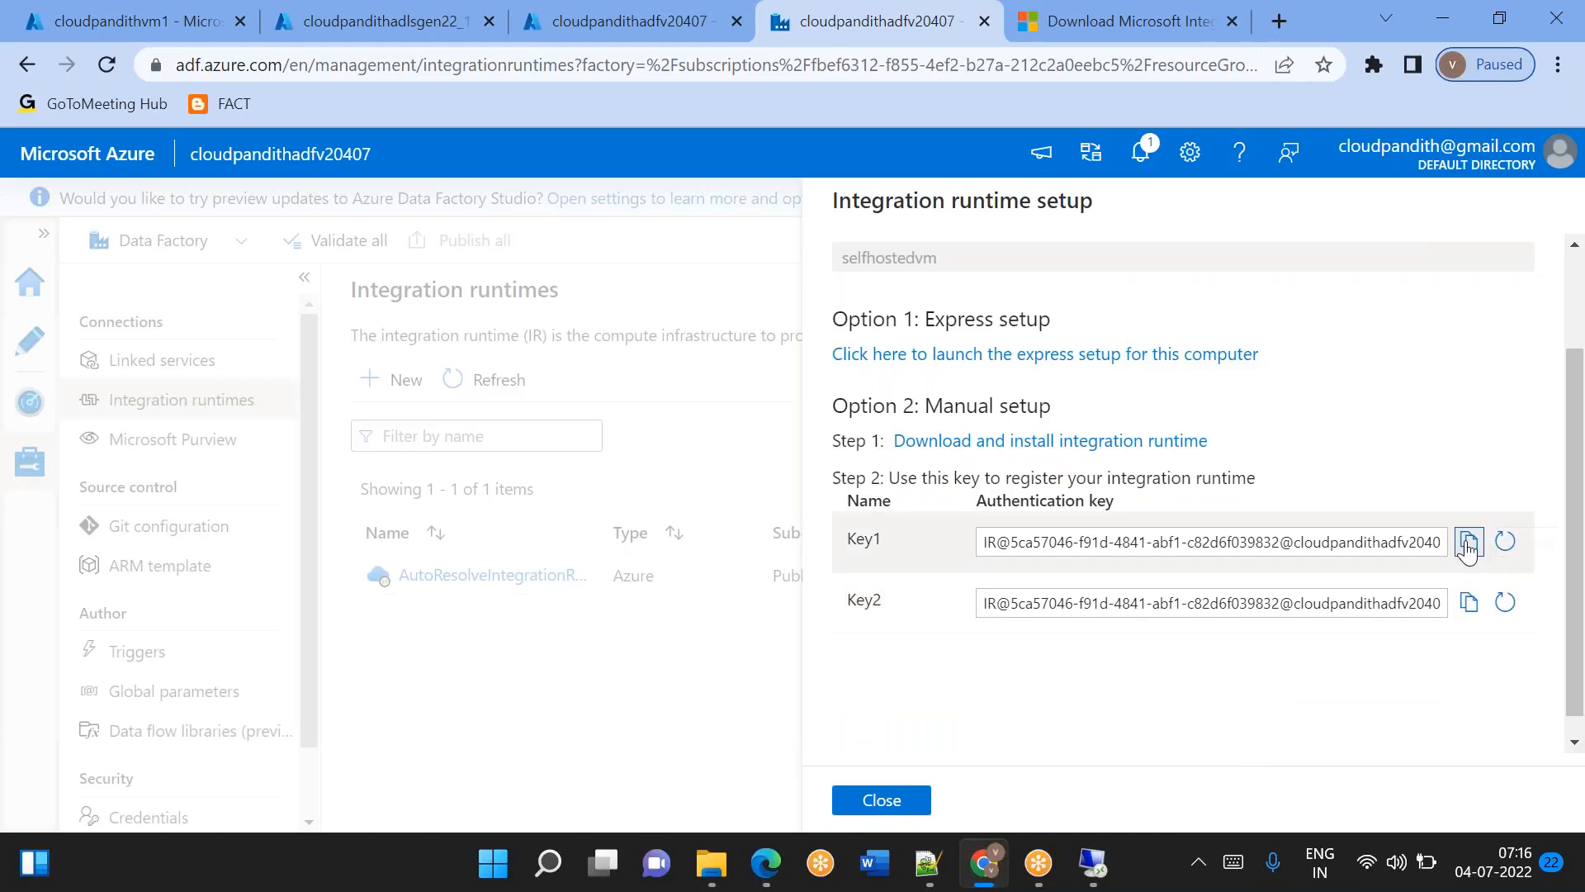
Close the integration runtime setup and refresh the list of integration runtimes.
{"action": "left_click", "coordinate": [881, 800]}
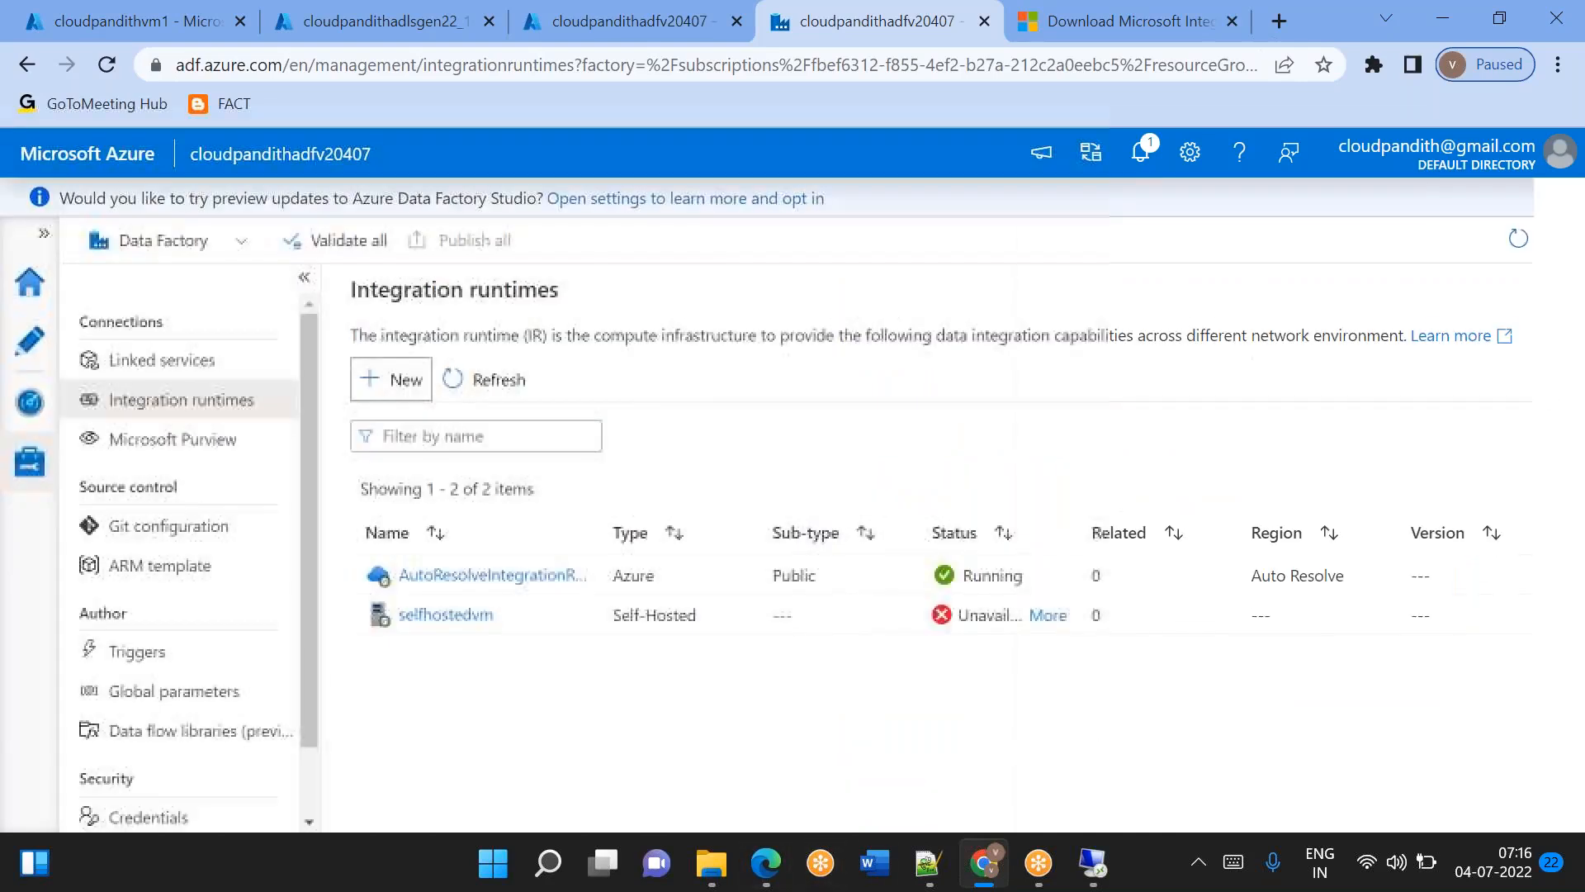
{"action": "left_click", "coordinate": [520, 396]}
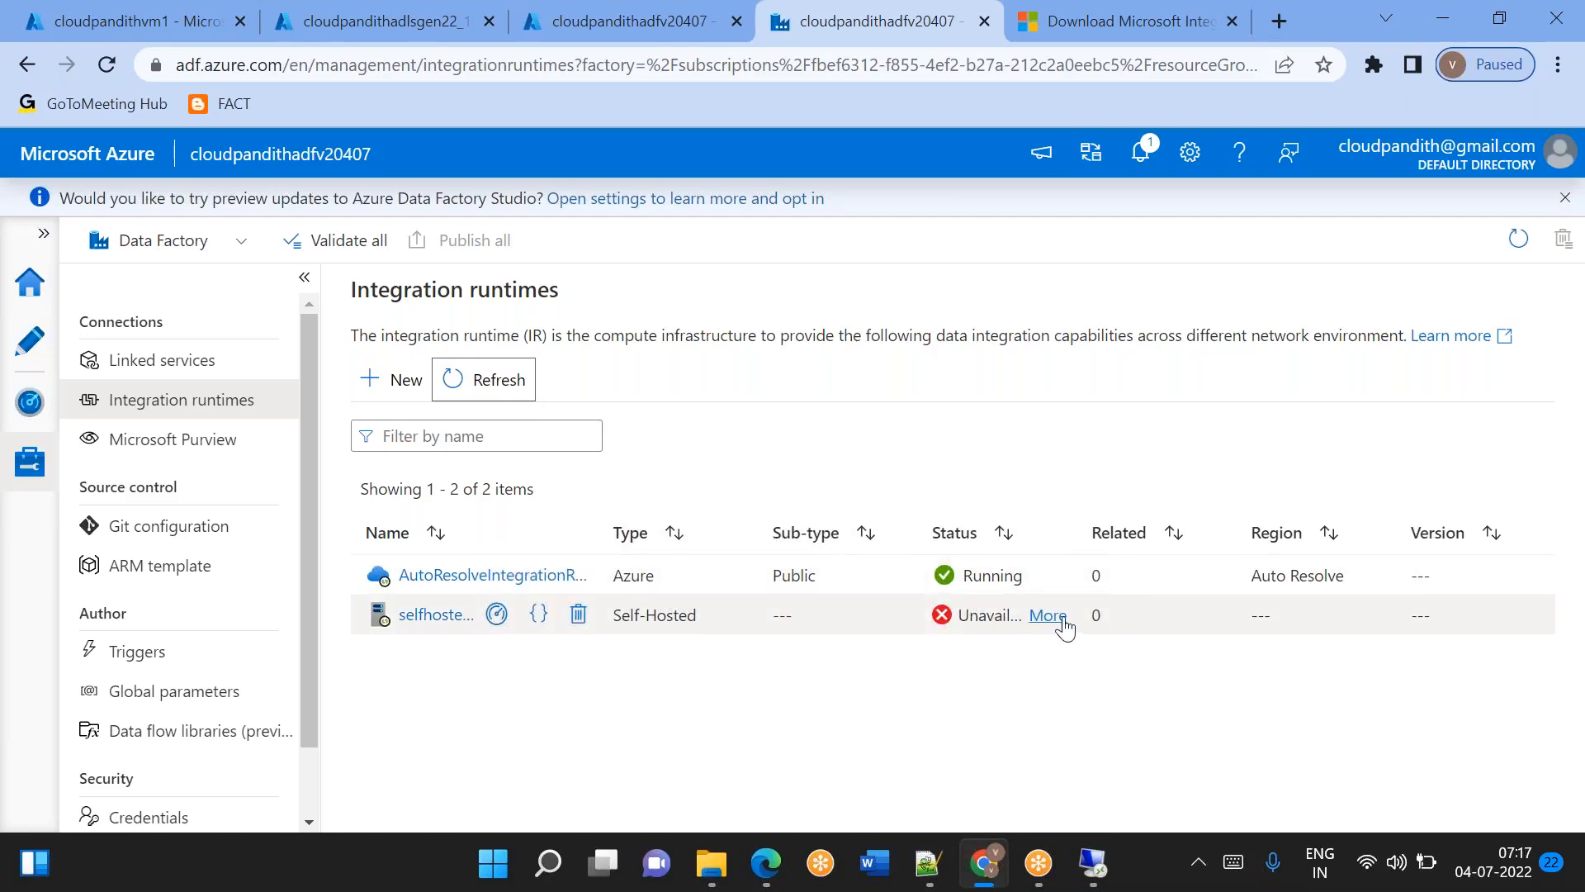
Switch to the remote VM, finish the runtime setup, and register cloudpandithvm1 as a self-hosted node by pasting the copied authentication key.
{"action": "left_click", "coordinate": [1095, 867]}
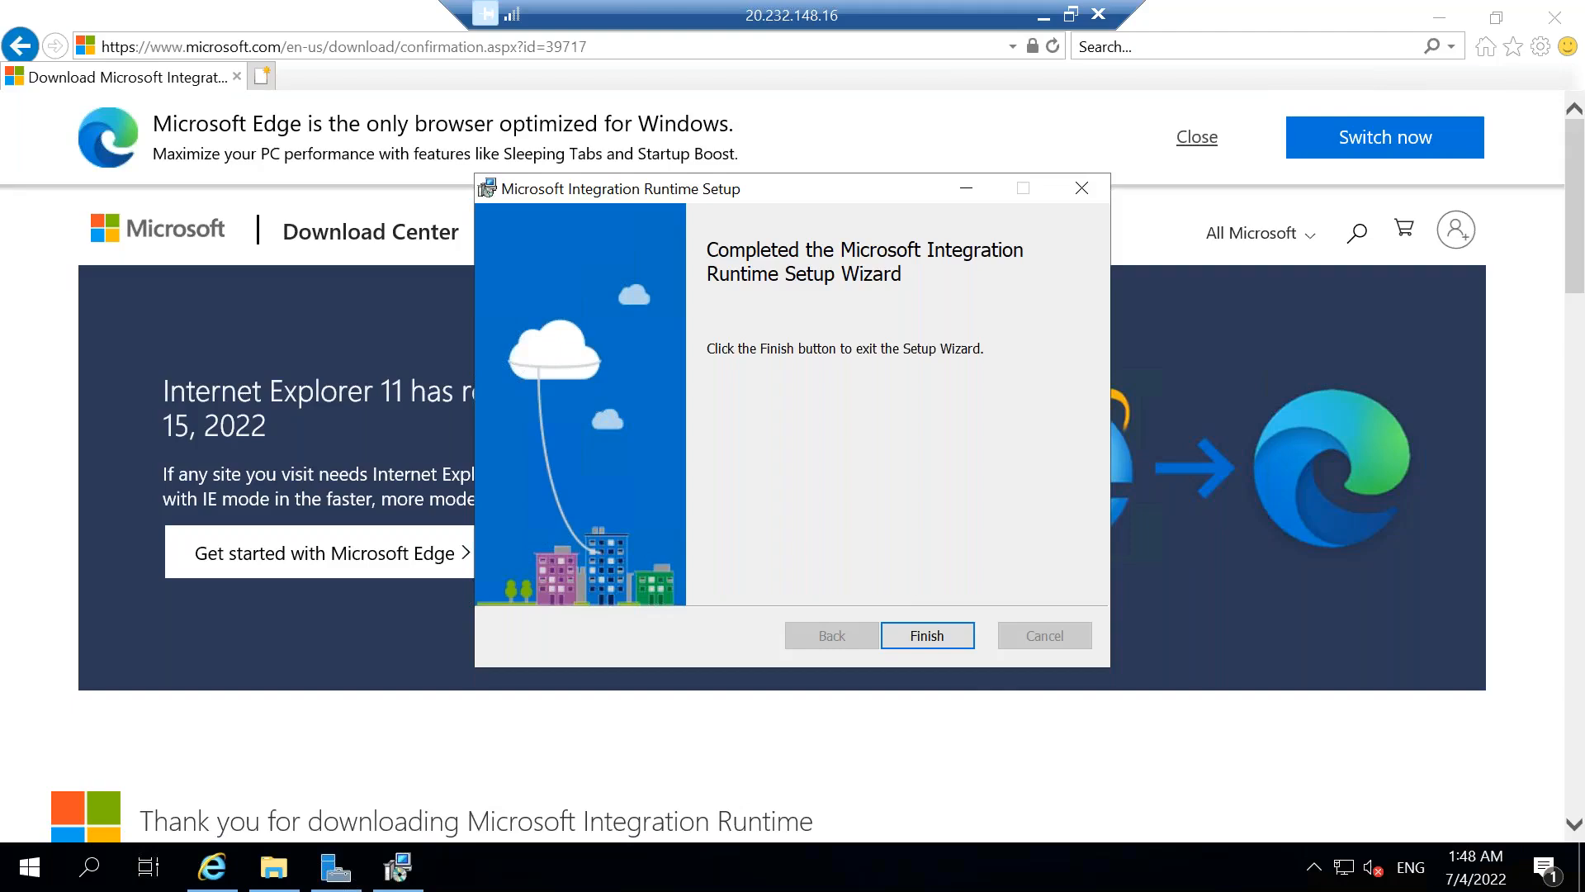
{"action": "left_click", "coordinate": [909, 631]}
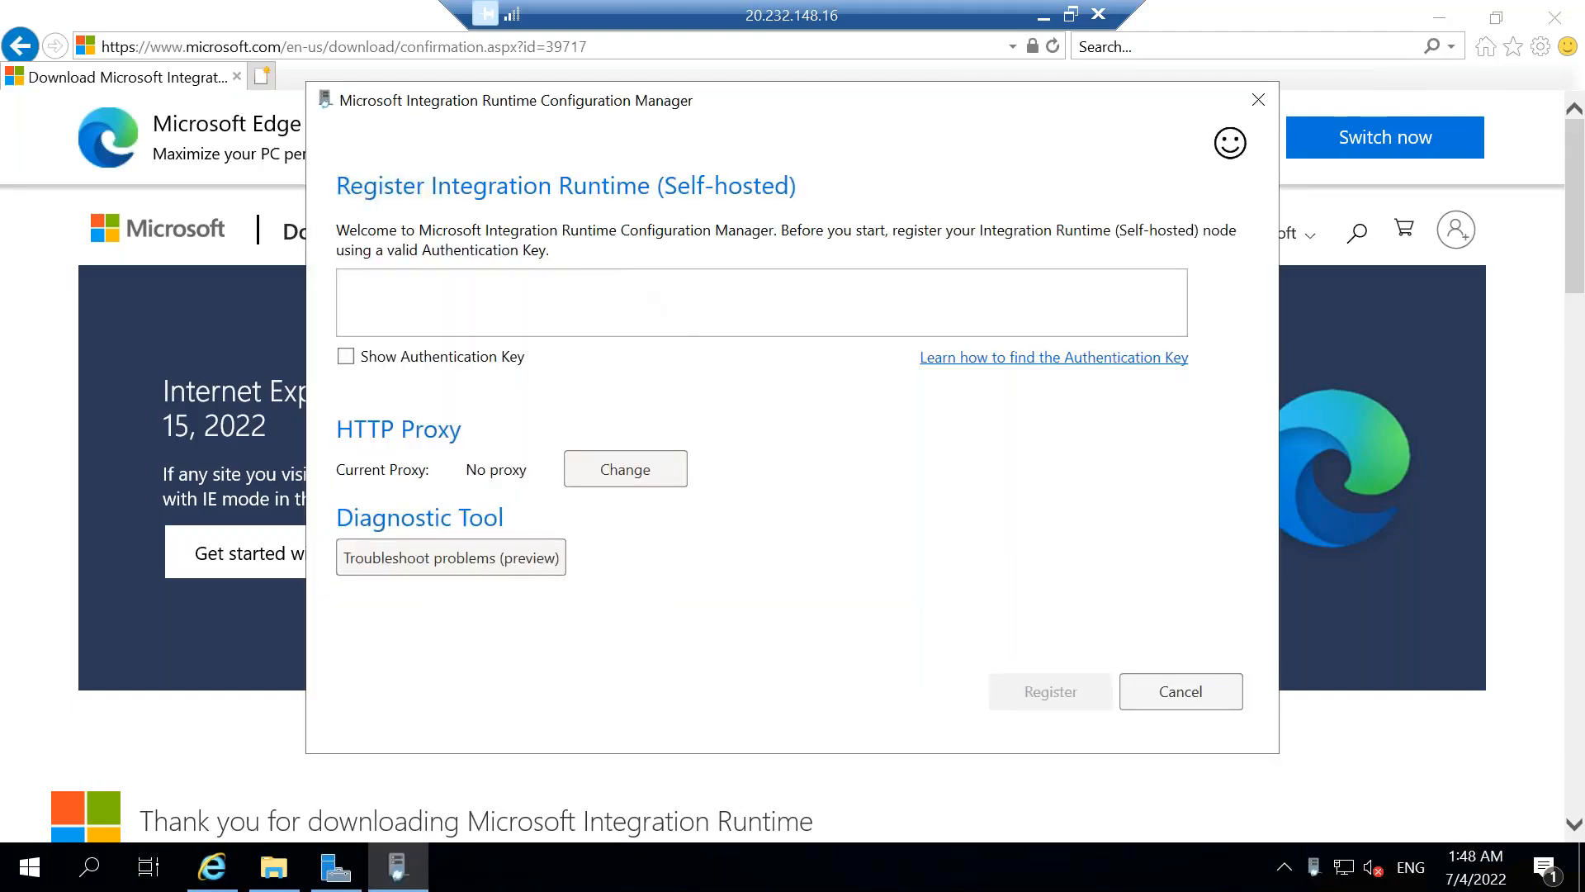
{"action": "left_click", "coordinate": [621, 295]}
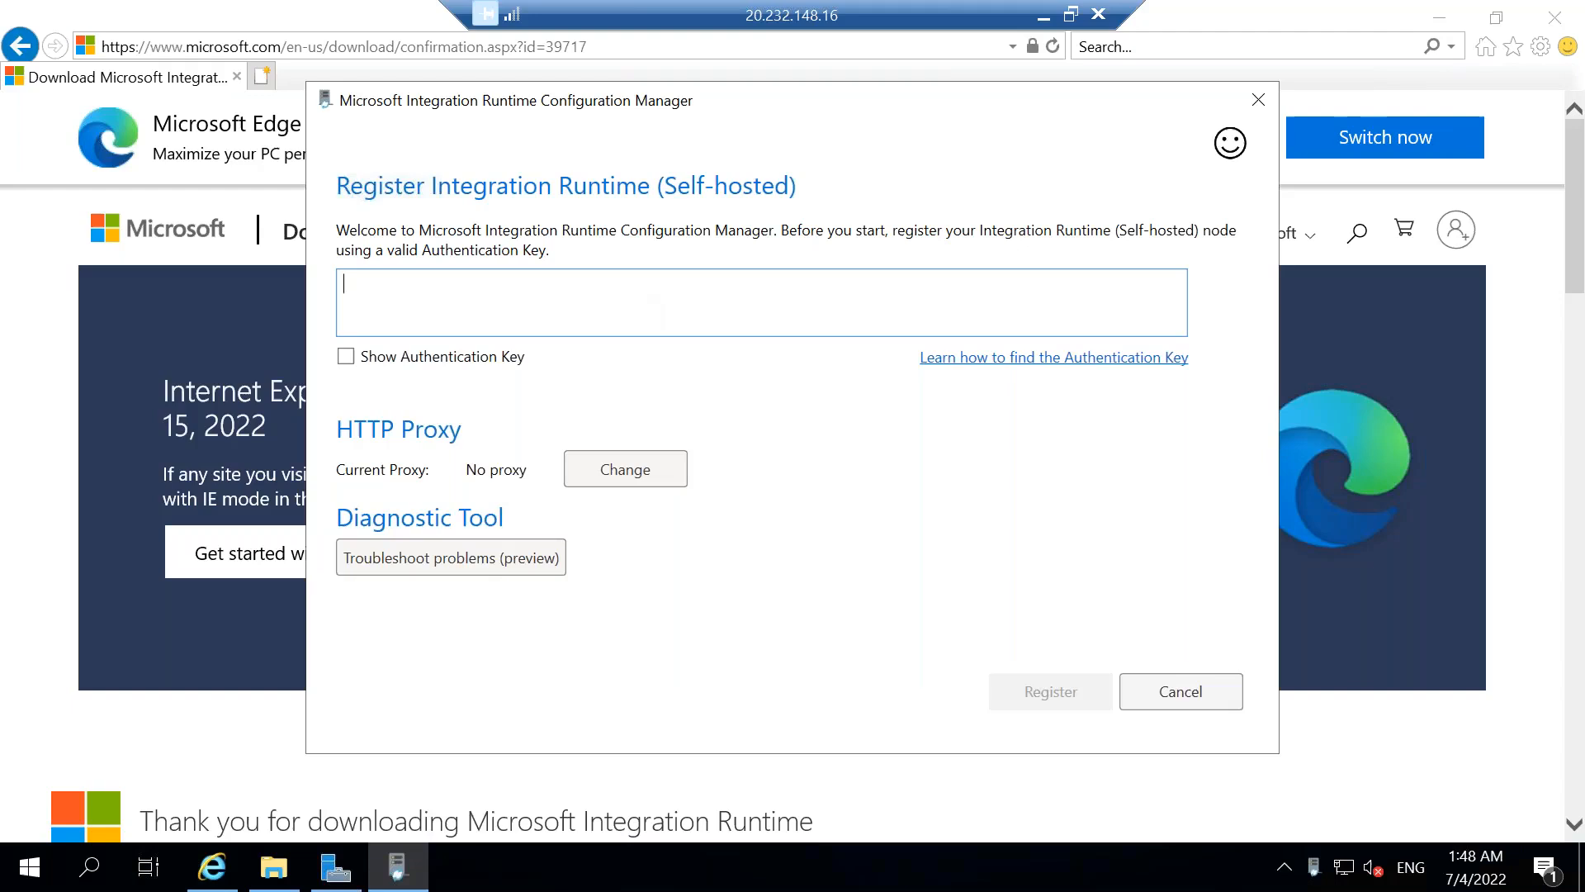
{"action": "key", "text": "ctrl+v"}
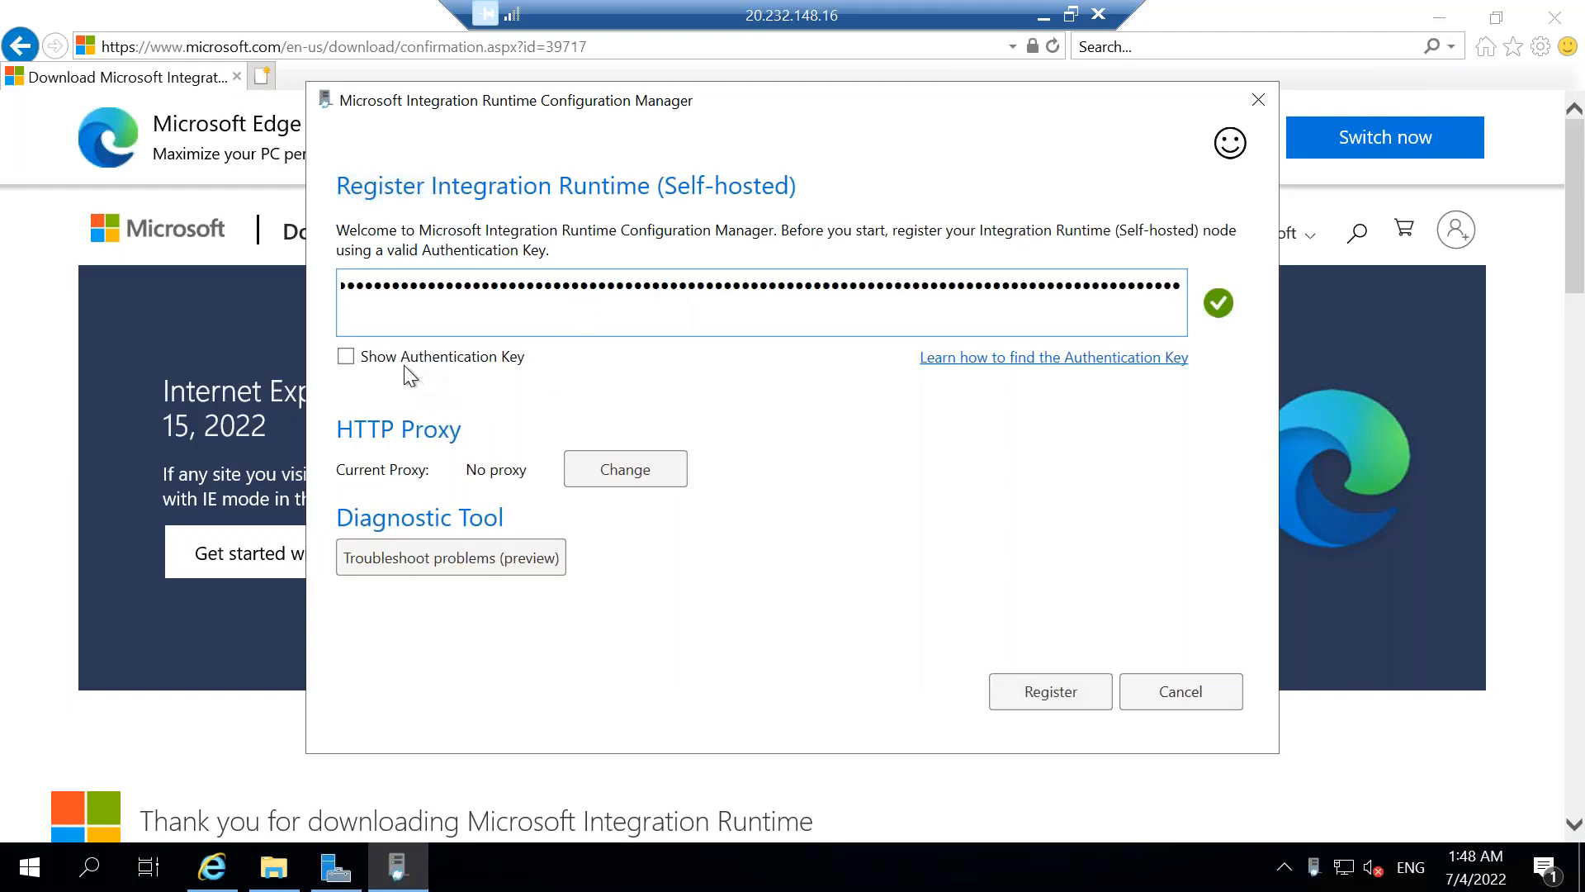
{"action": "left_click", "coordinate": [1044, 700]}
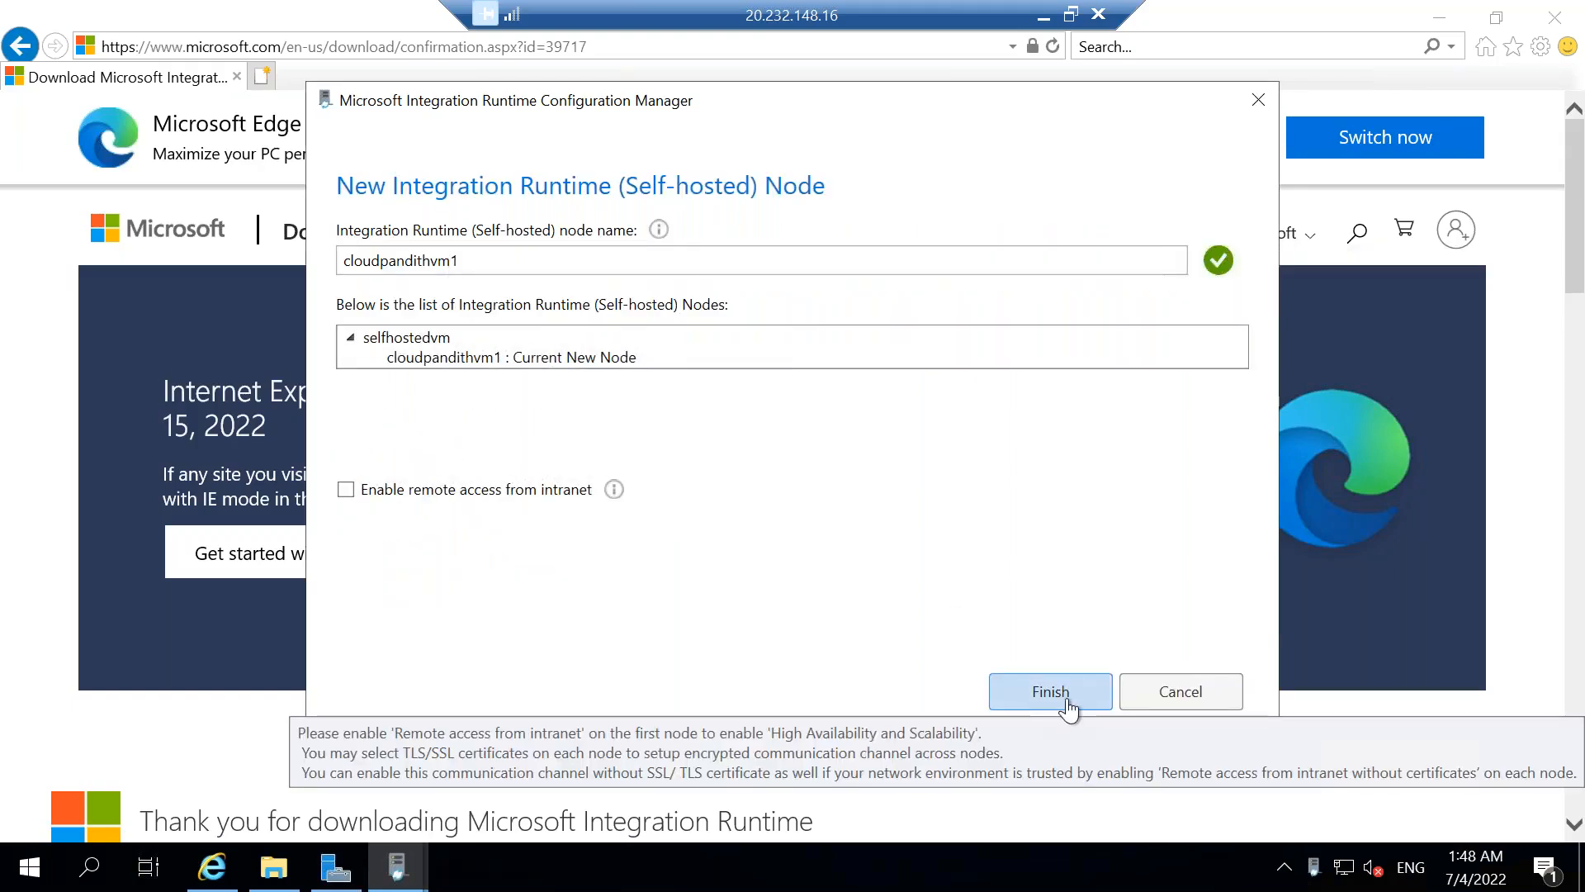
{"action": "left_click", "coordinate": [1067, 703]}
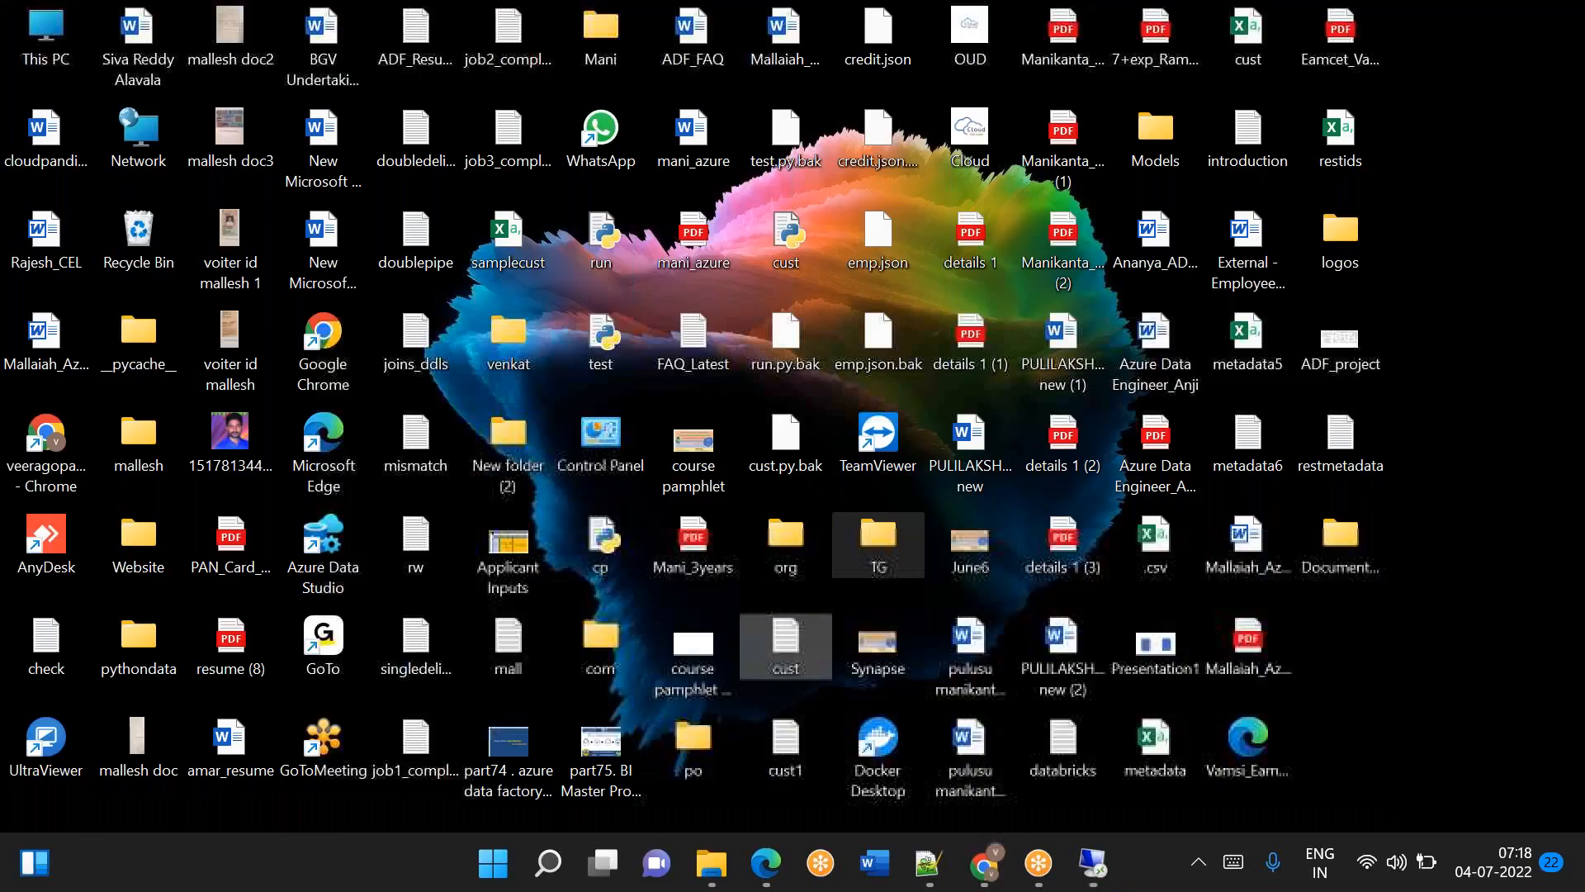
Switch back to Chrome on the local desktop and refresh the integration runtimes list to check the selfhostedvm status.
{"action": "left_click", "coordinate": [984, 863]}
{"action": "left_click", "coordinate": [504, 387]}
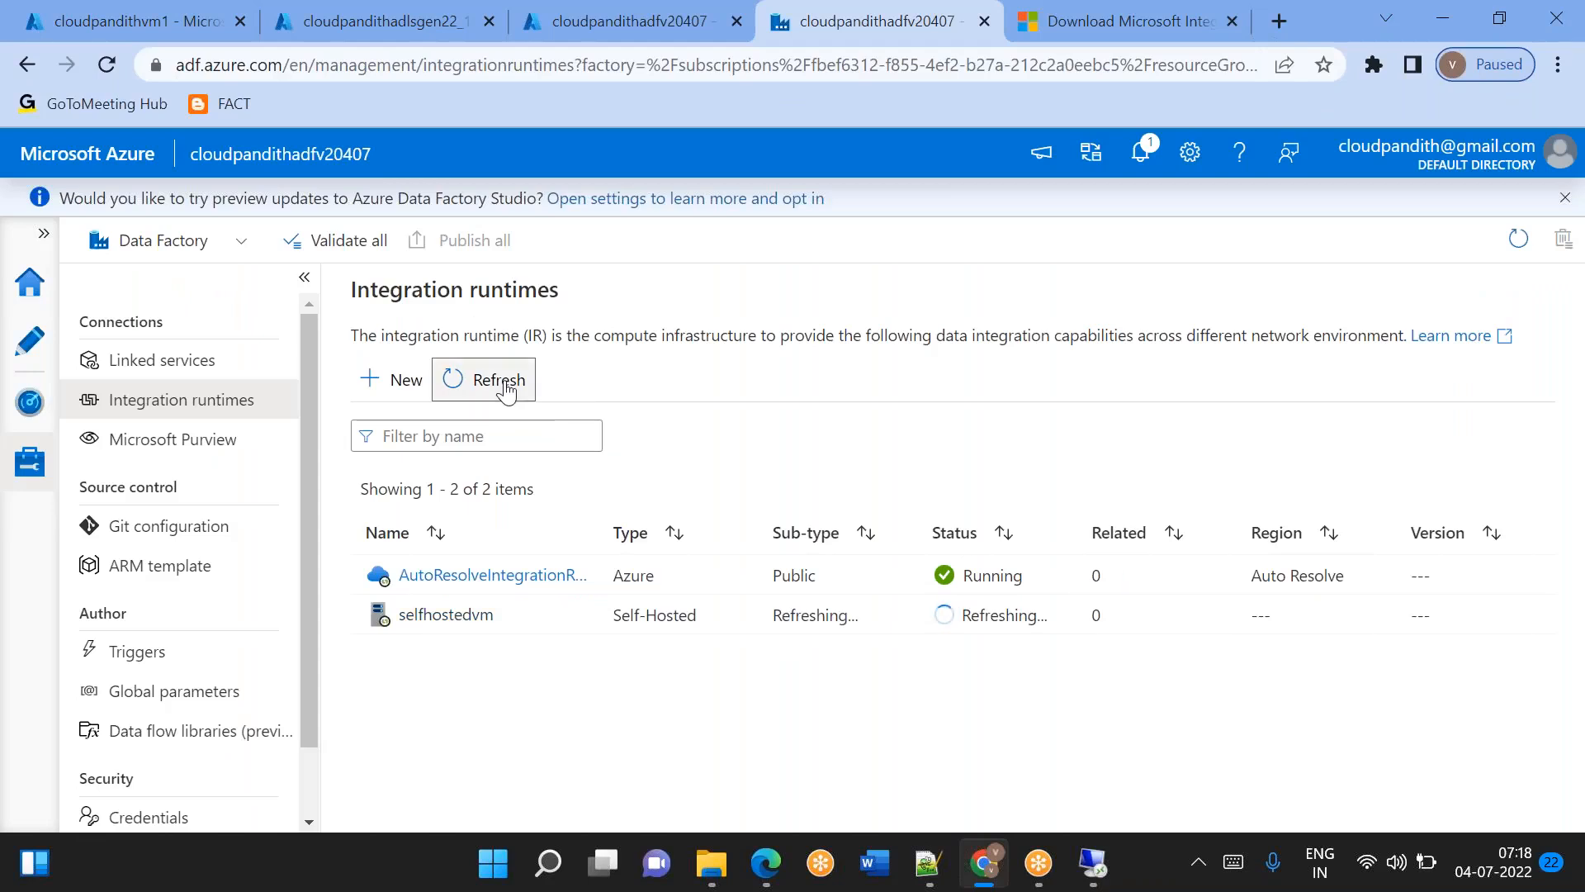
{"action": "left_click", "coordinate": [503, 385]}
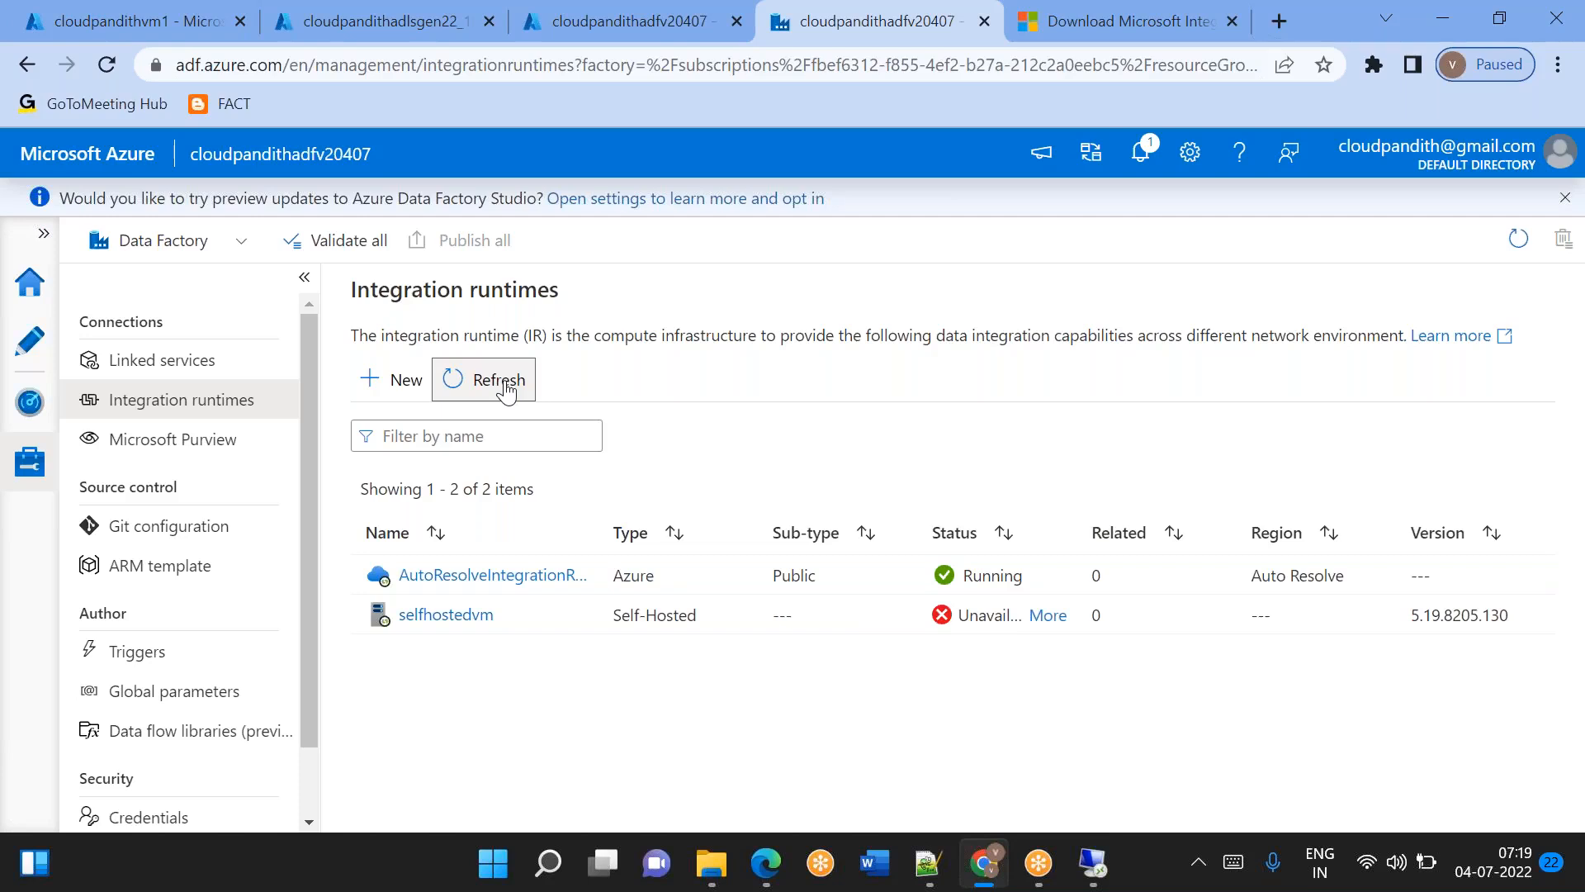
{"action": "left_click", "coordinate": [503, 385]}
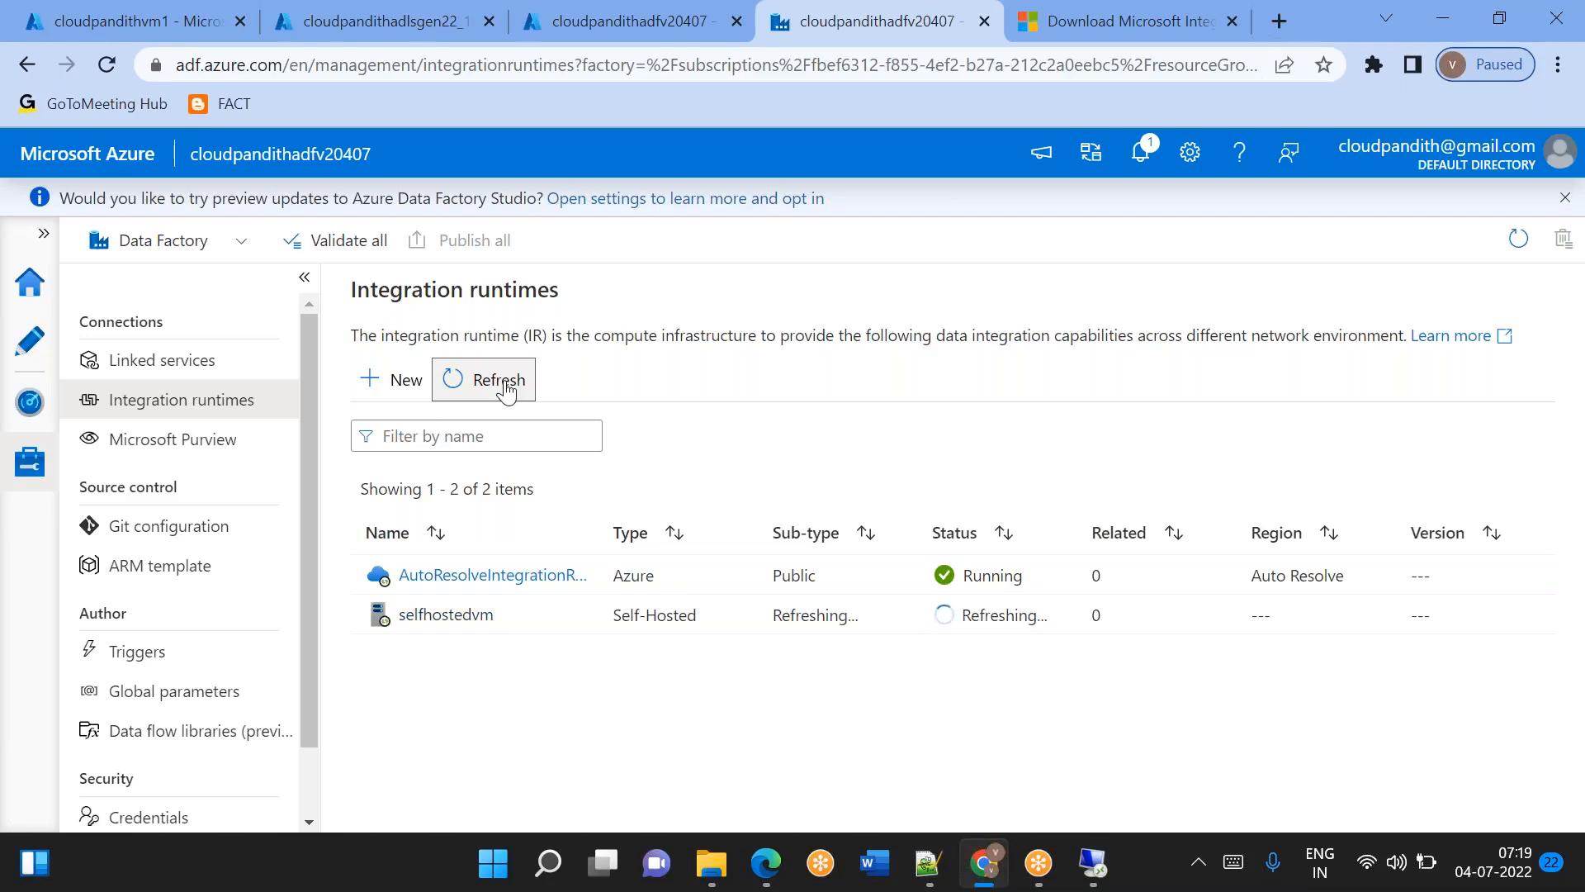
Return to the remote VM, launch the Configuration Manager to check the node's connection, and close it and minimize the remote session.
{"action": "left_click", "coordinate": [1096, 867]}
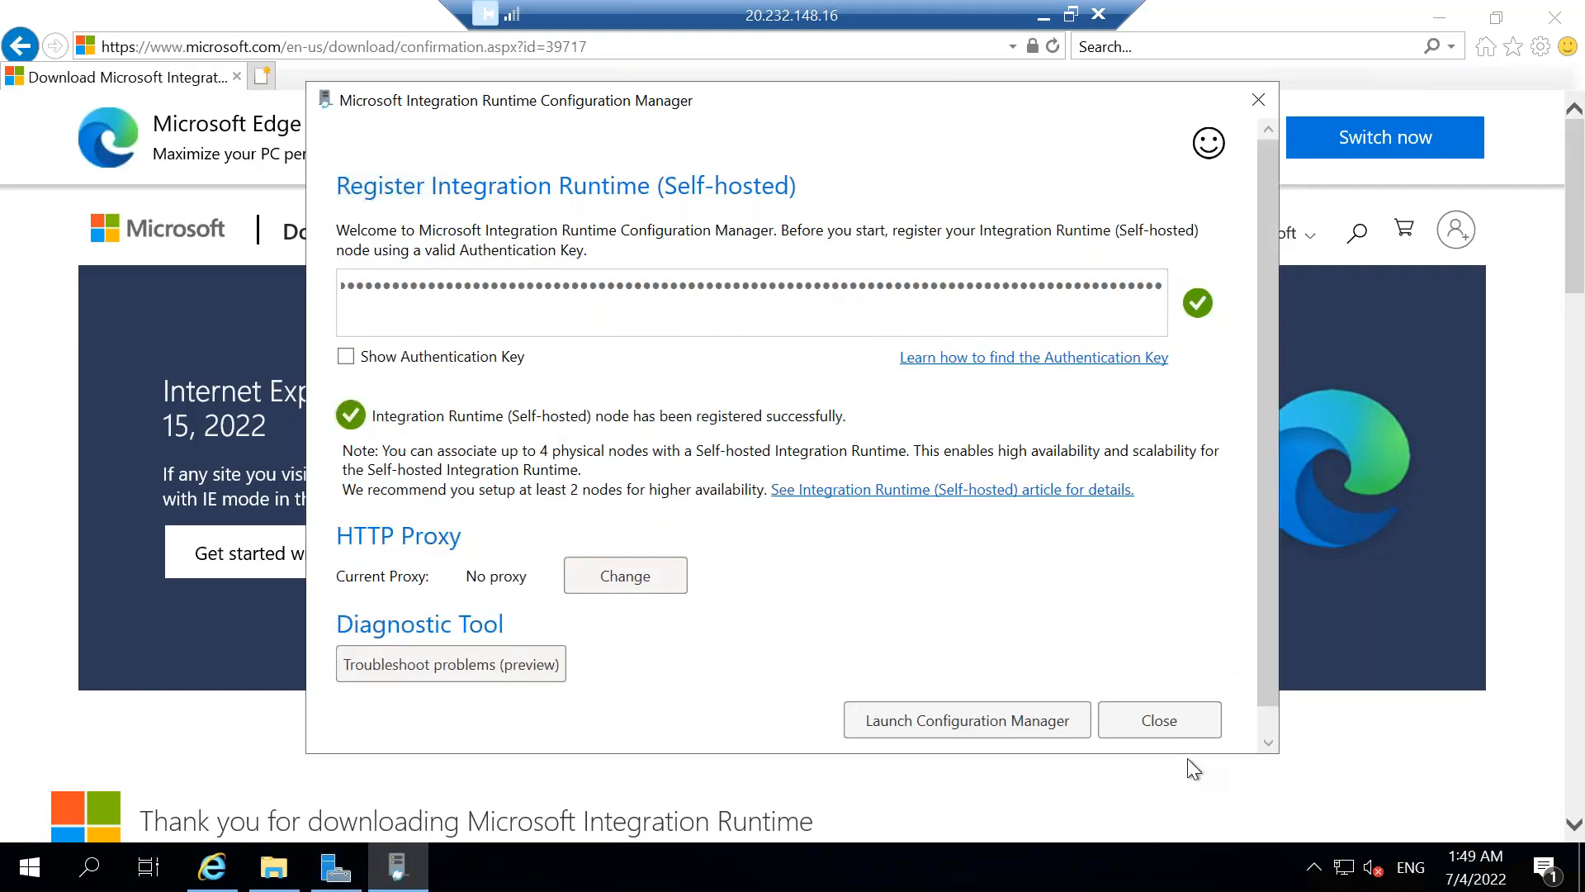
{"action": "left_click", "coordinate": [967, 720]}
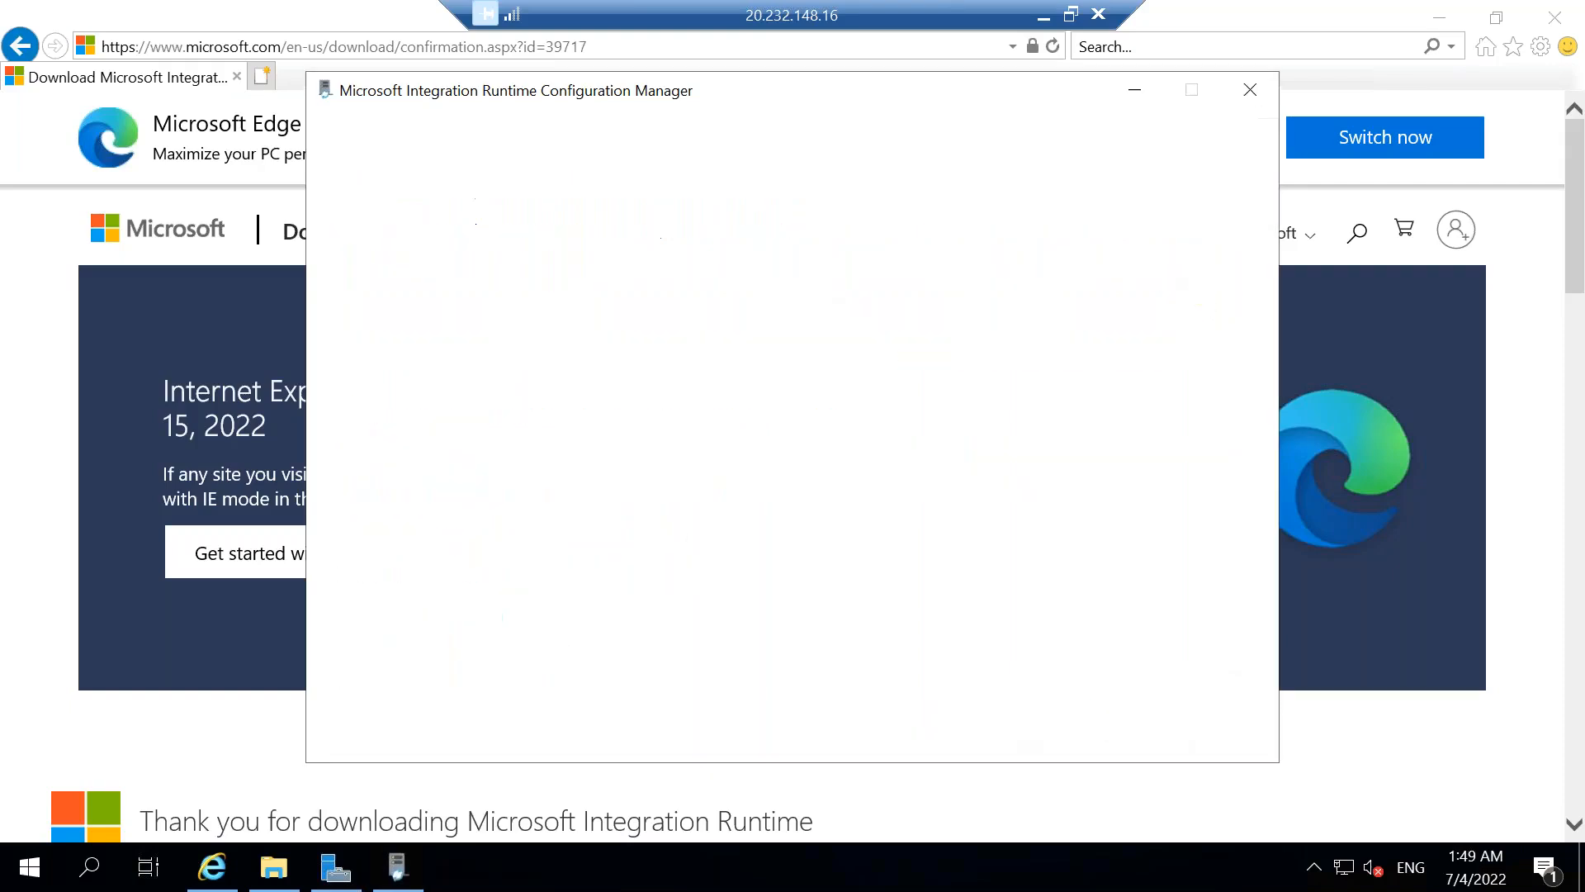
{"action": "left_click_drag", "start_coordinate": [895, 102], "coordinate": [869, 221]}
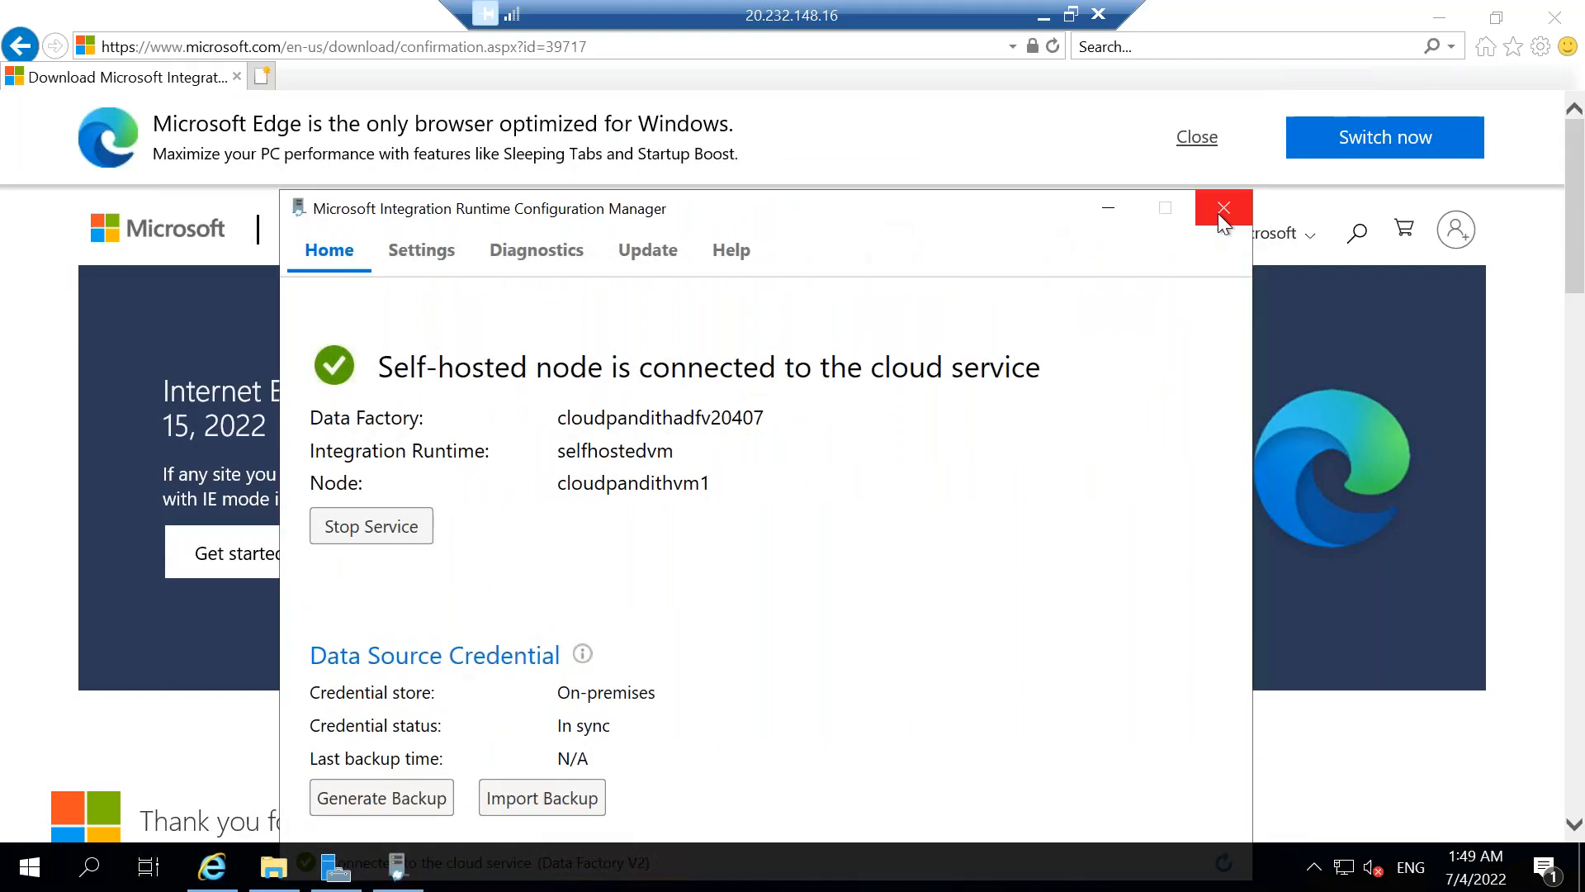
{"action": "left_click", "coordinate": [1221, 208]}
{"action": "left_click", "coordinate": [1044, 16]}
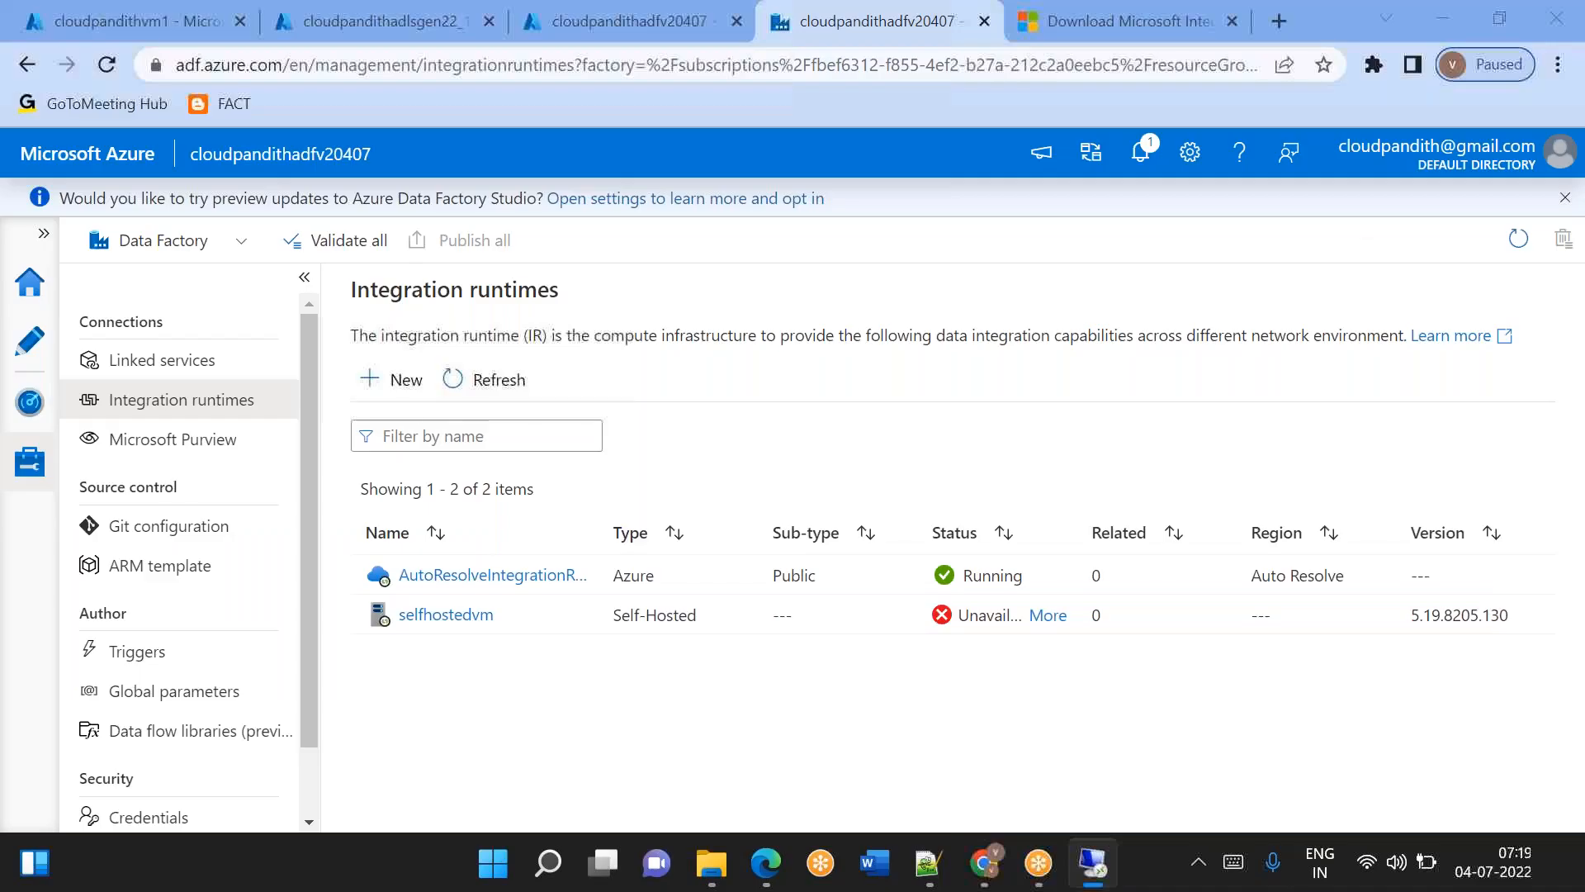
Return to Chrome and recheck the selfhostedvm status in a refreshed integration runtimes list.
{"action": "left_click", "coordinate": [985, 863]}
{"action": "left_click", "coordinate": [987, 863]}
{"action": "left_click", "coordinate": [523, 379]}
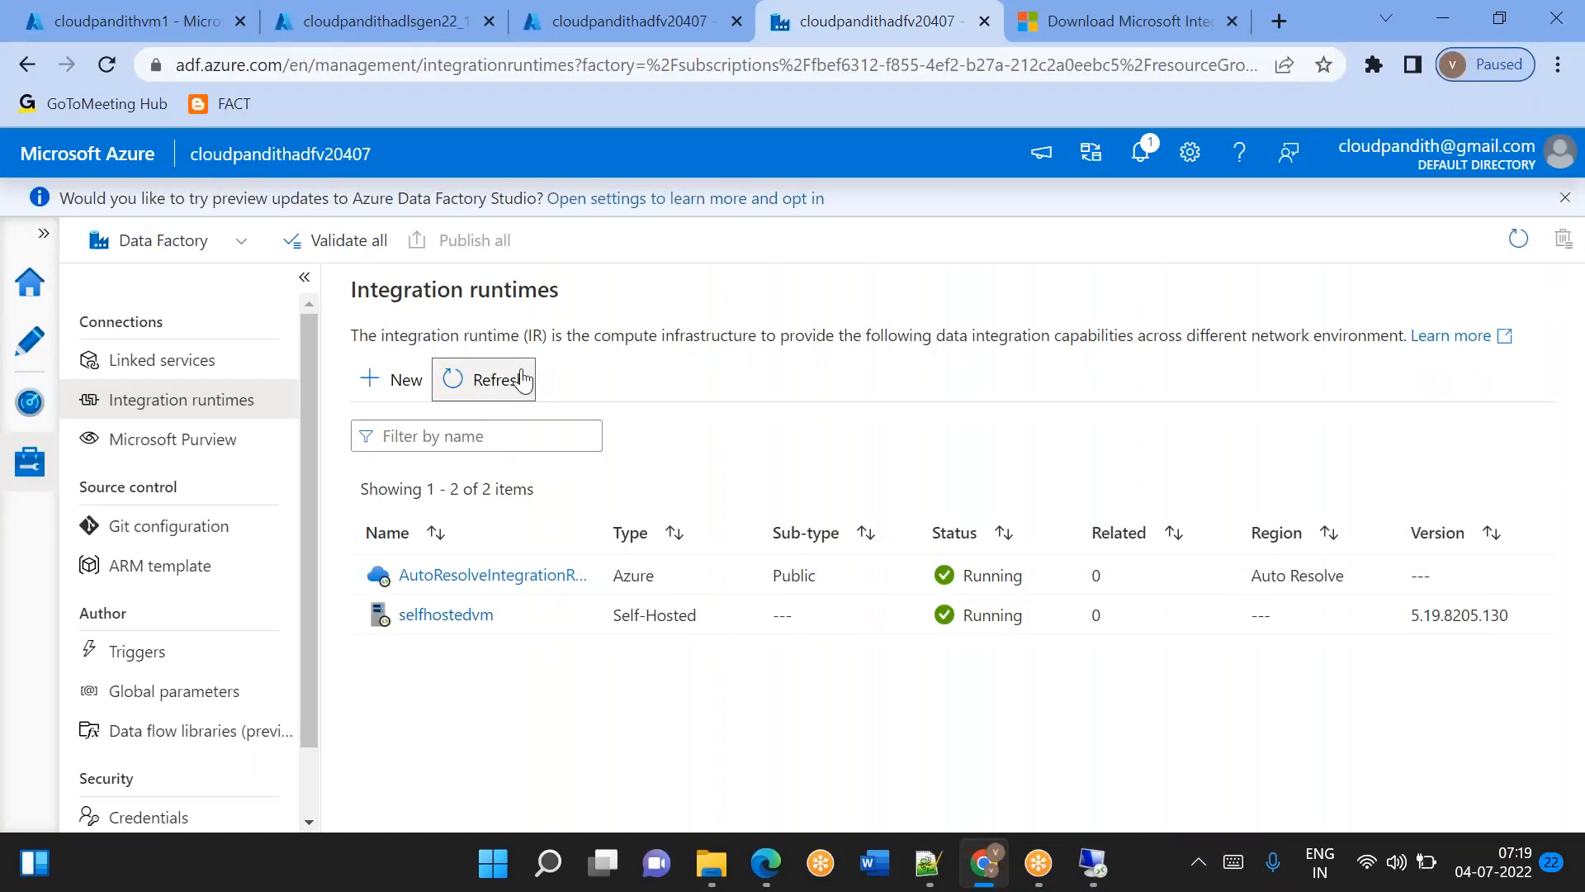
Start a new linked service and search the data stores for file.
{"action": "left_click", "coordinate": [205, 360]}
{"action": "left_click", "coordinate": [427, 381]}
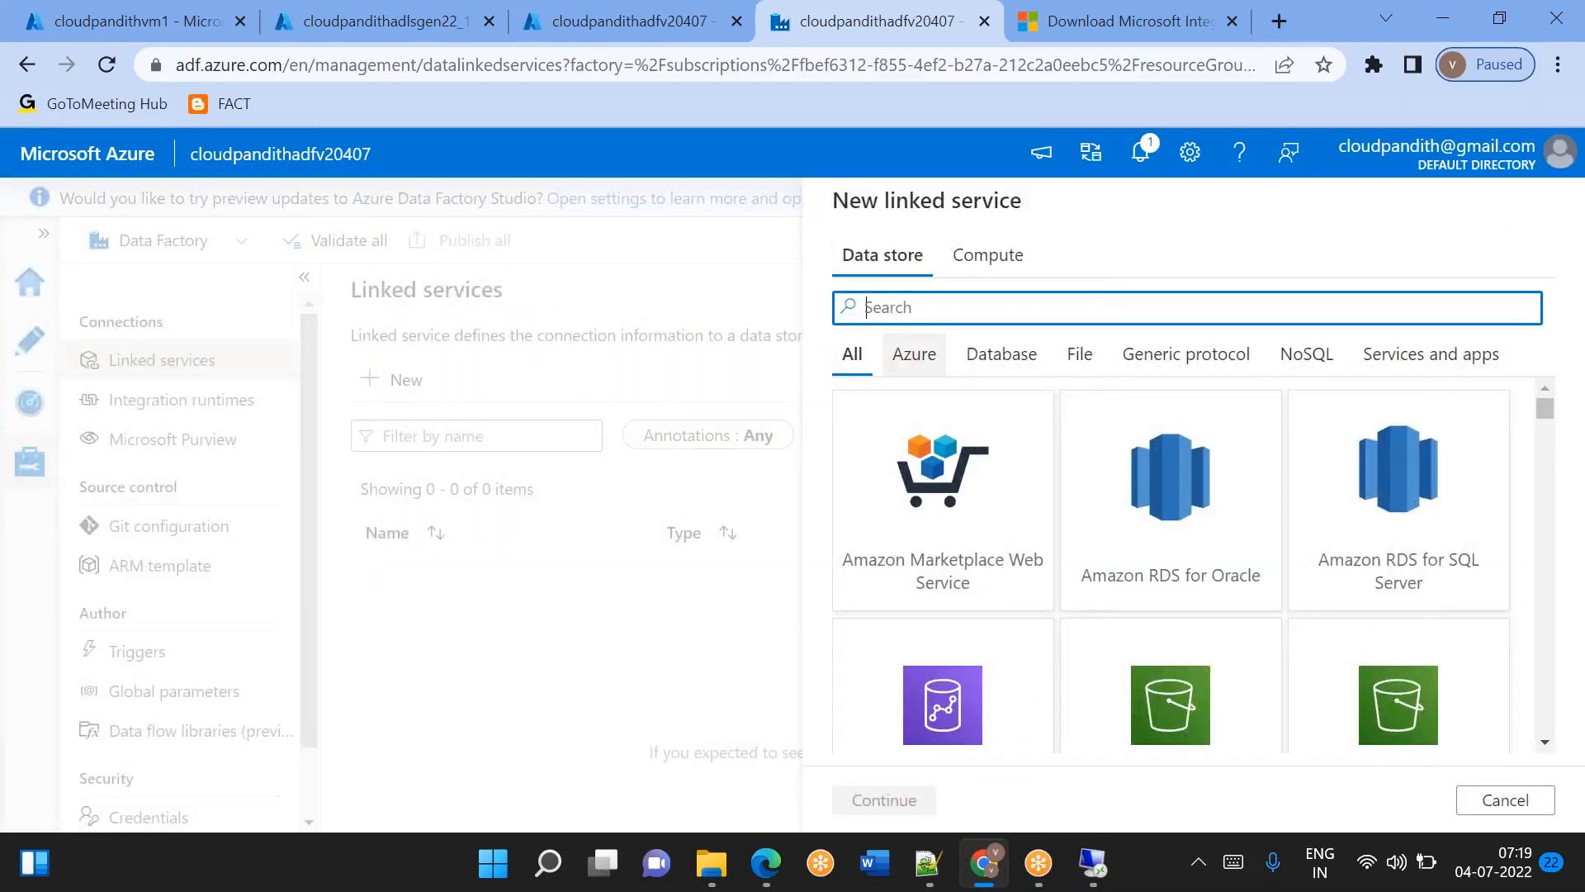
{"action": "type", "text": "file"}
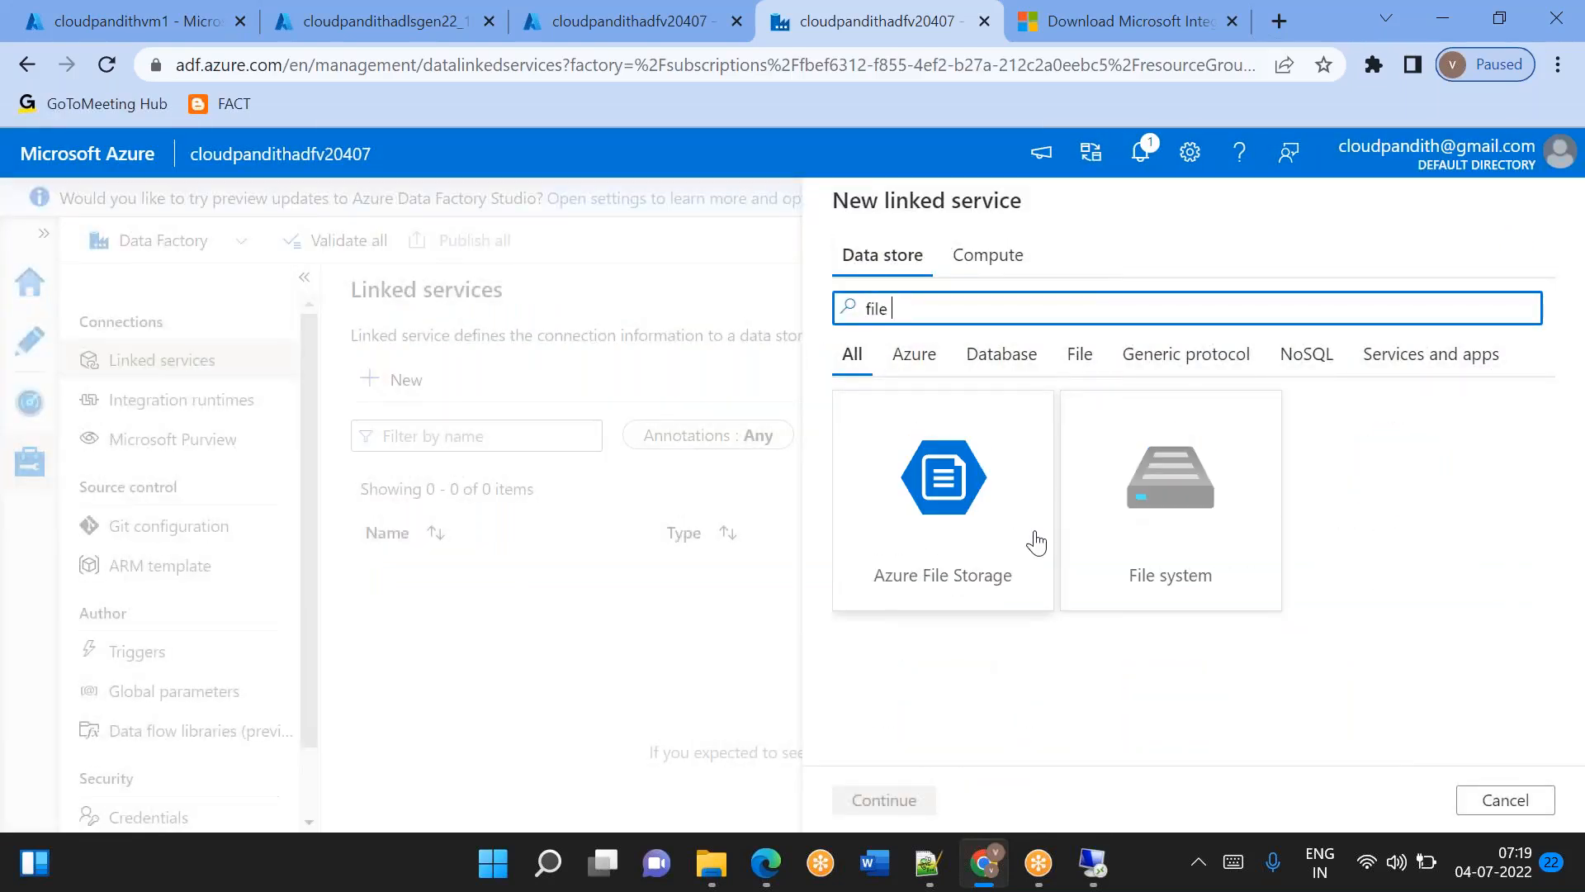
Search the linked service data stores for sql server.
{"action": "key", "text": "ctrl+a"}
{"action": "key", "text": "BackSpace"}
{"action": "type", "text": "sql server"}
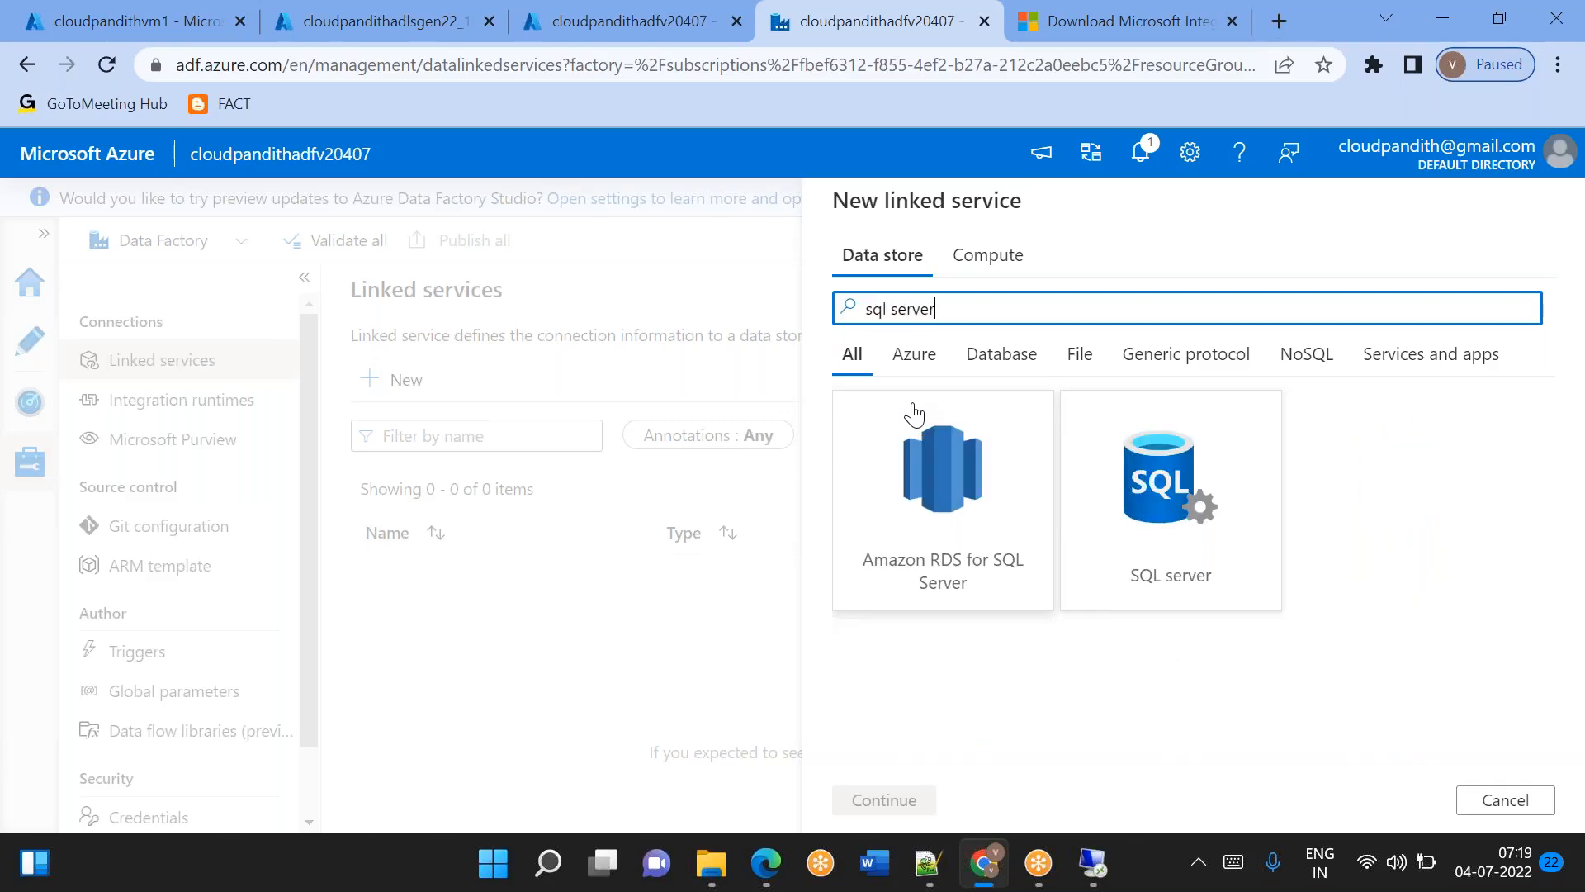
Search the data stores for file system and choose File system for the new linked service.
{"action": "key", "text": "ctrl+a"}
{"action": "key", "text": "BackSpace"}
{"action": "type", "text": "fil"}
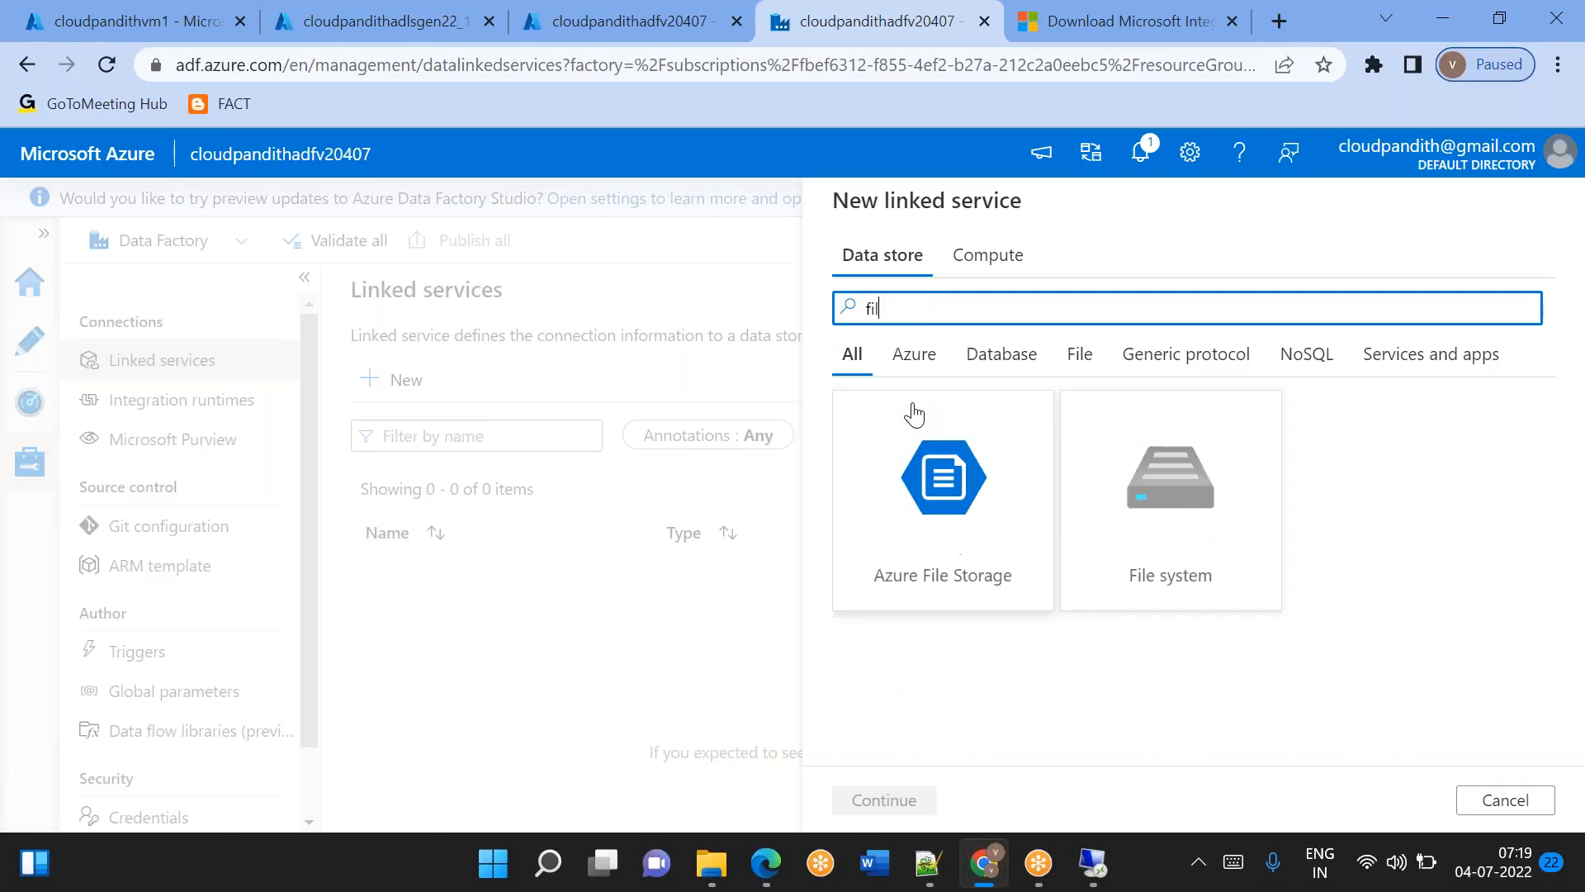
{"action": "type", "text": "e system"}
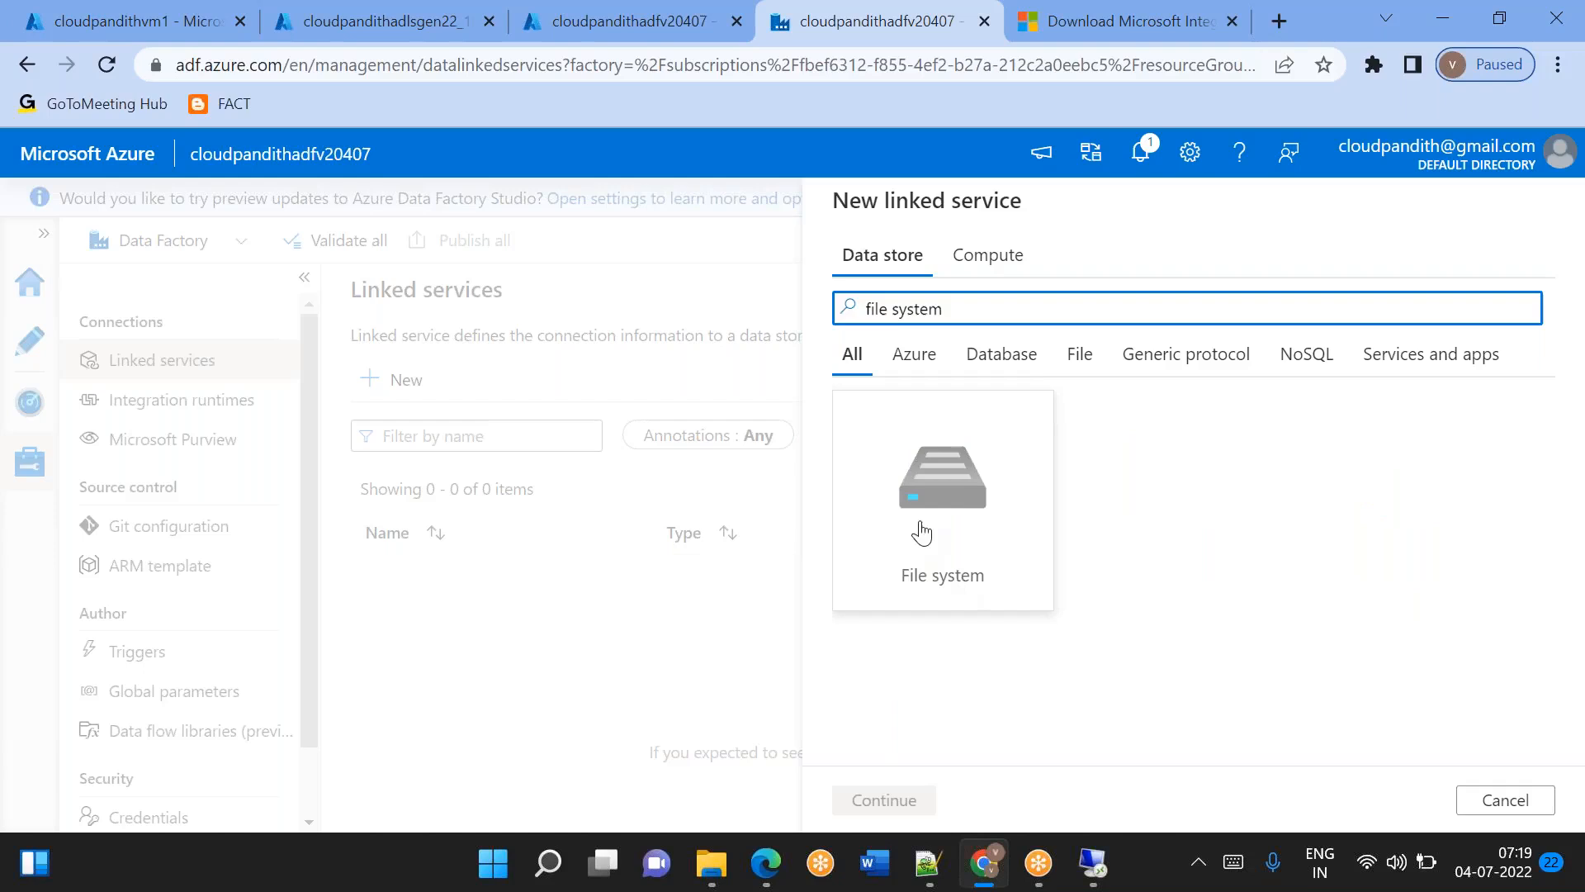
{"action": "double_click", "coordinate": [921, 552]}
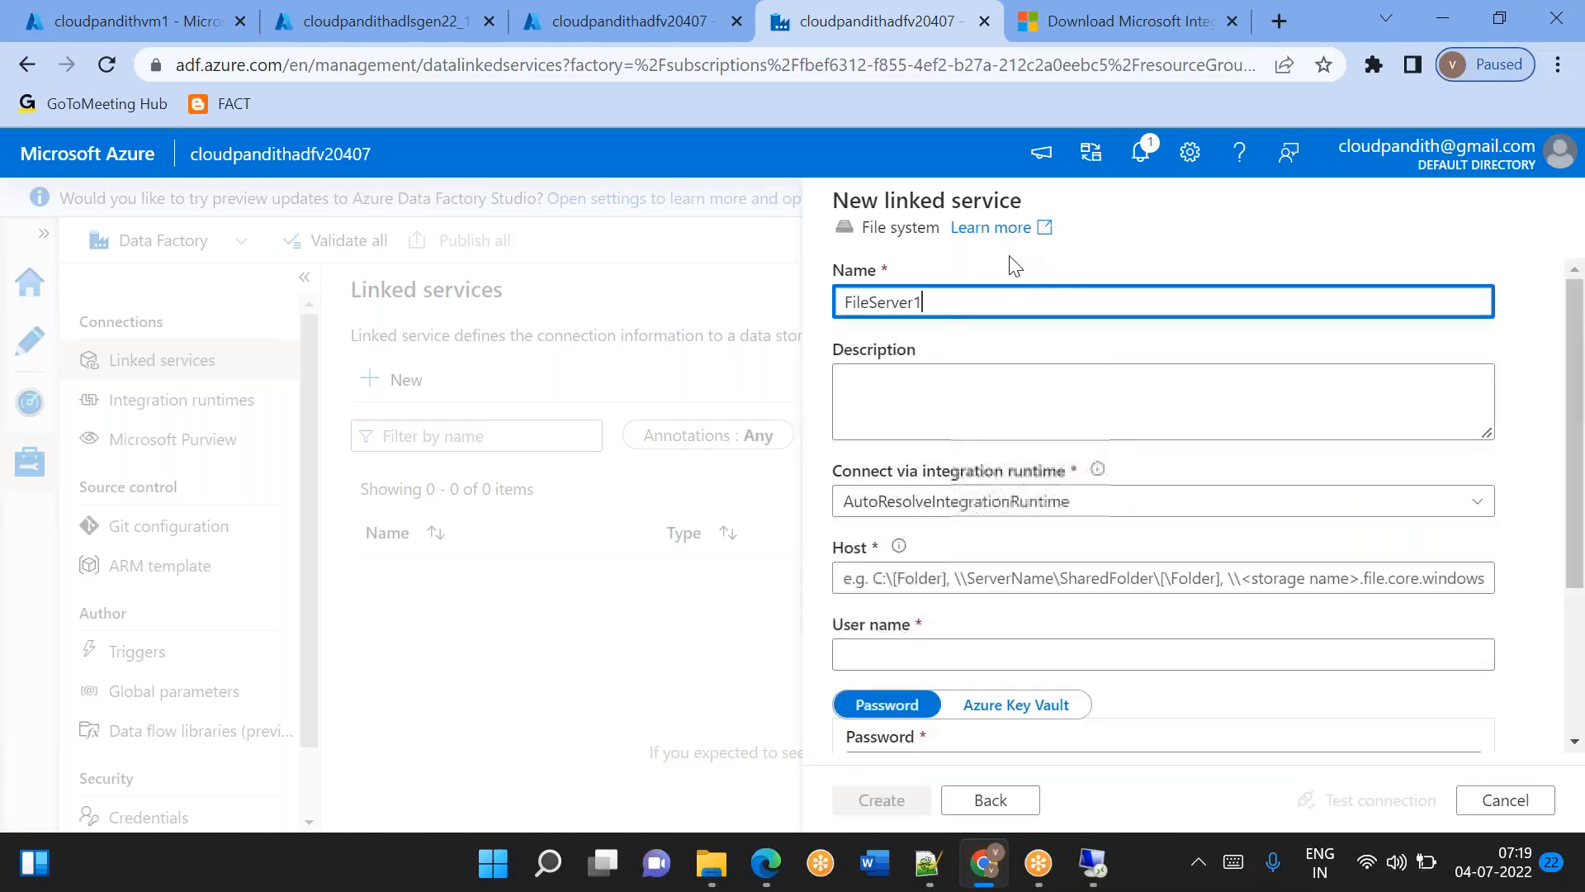
Name the linked service LS_FileSystem and set its host to C:\Global.
{"action": "key", "text": "BackSpace"}
{"action": "type", "text": "LS_F"}
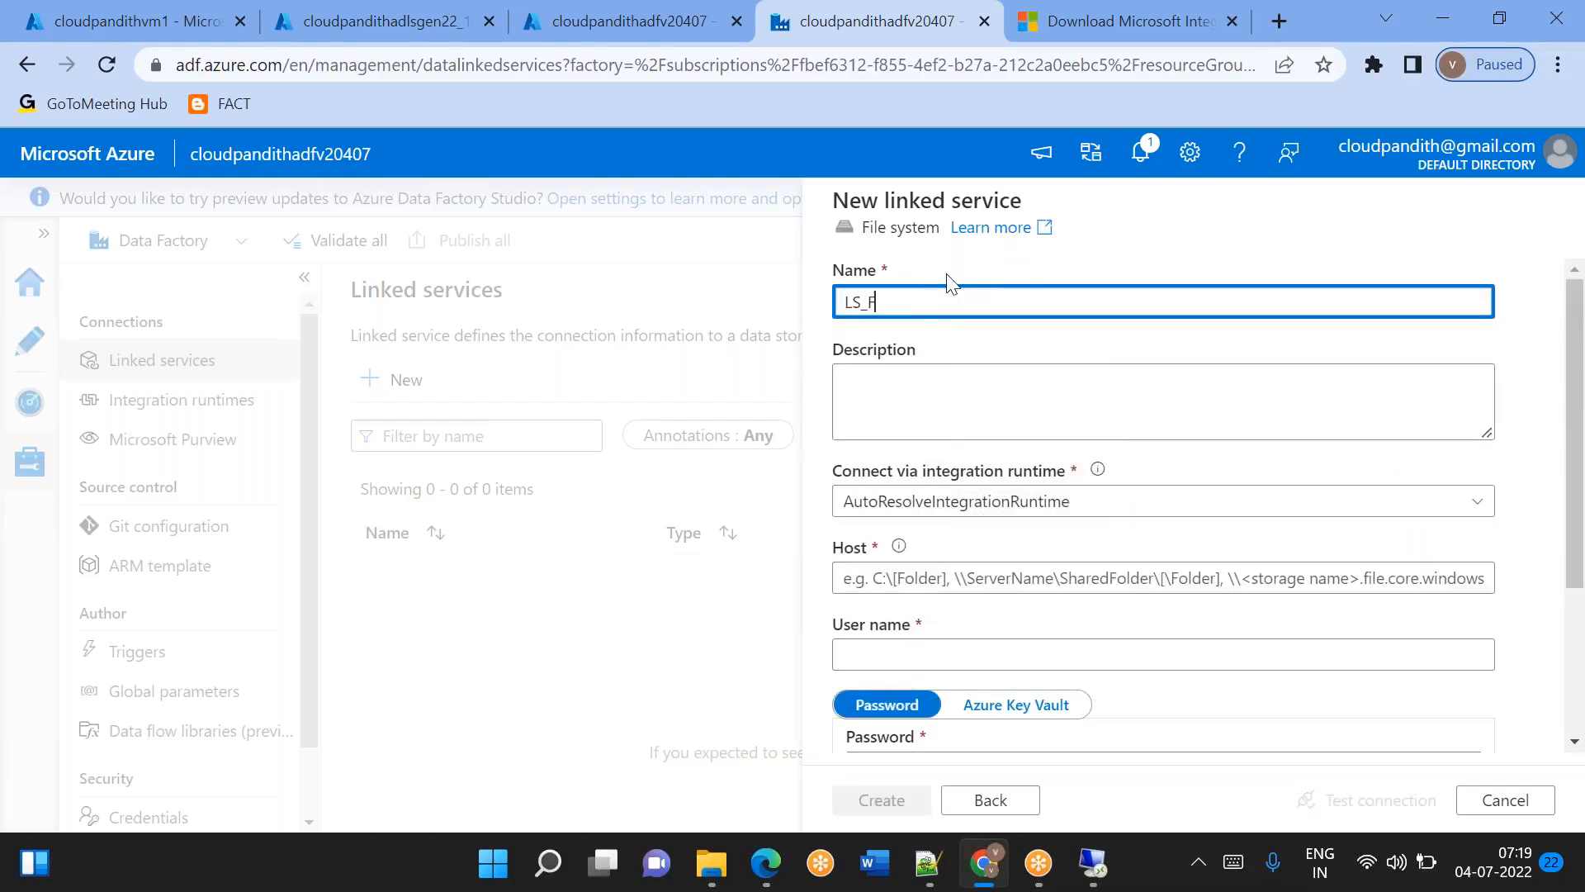
{"action": "type", "text": "ileSystem"}
{"action": "scroll", "coordinate": [1008, 440], "scroll_direction": "down", "scroll_amount": 1}
{"action": "left_click", "coordinate": [939, 476]}
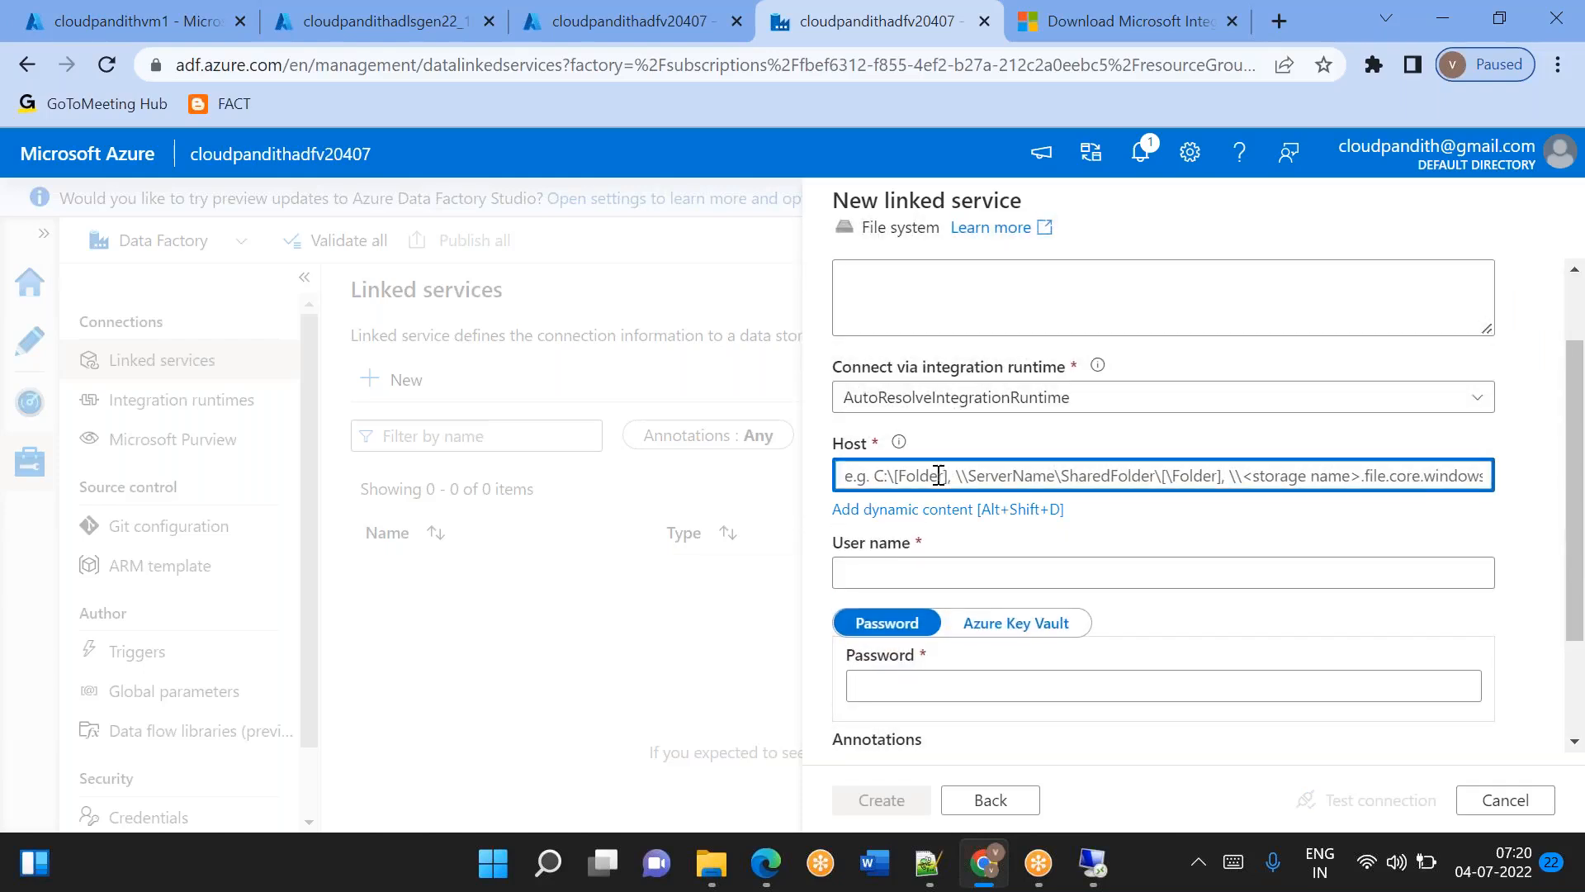
{"action": "type", "text": "C:"}
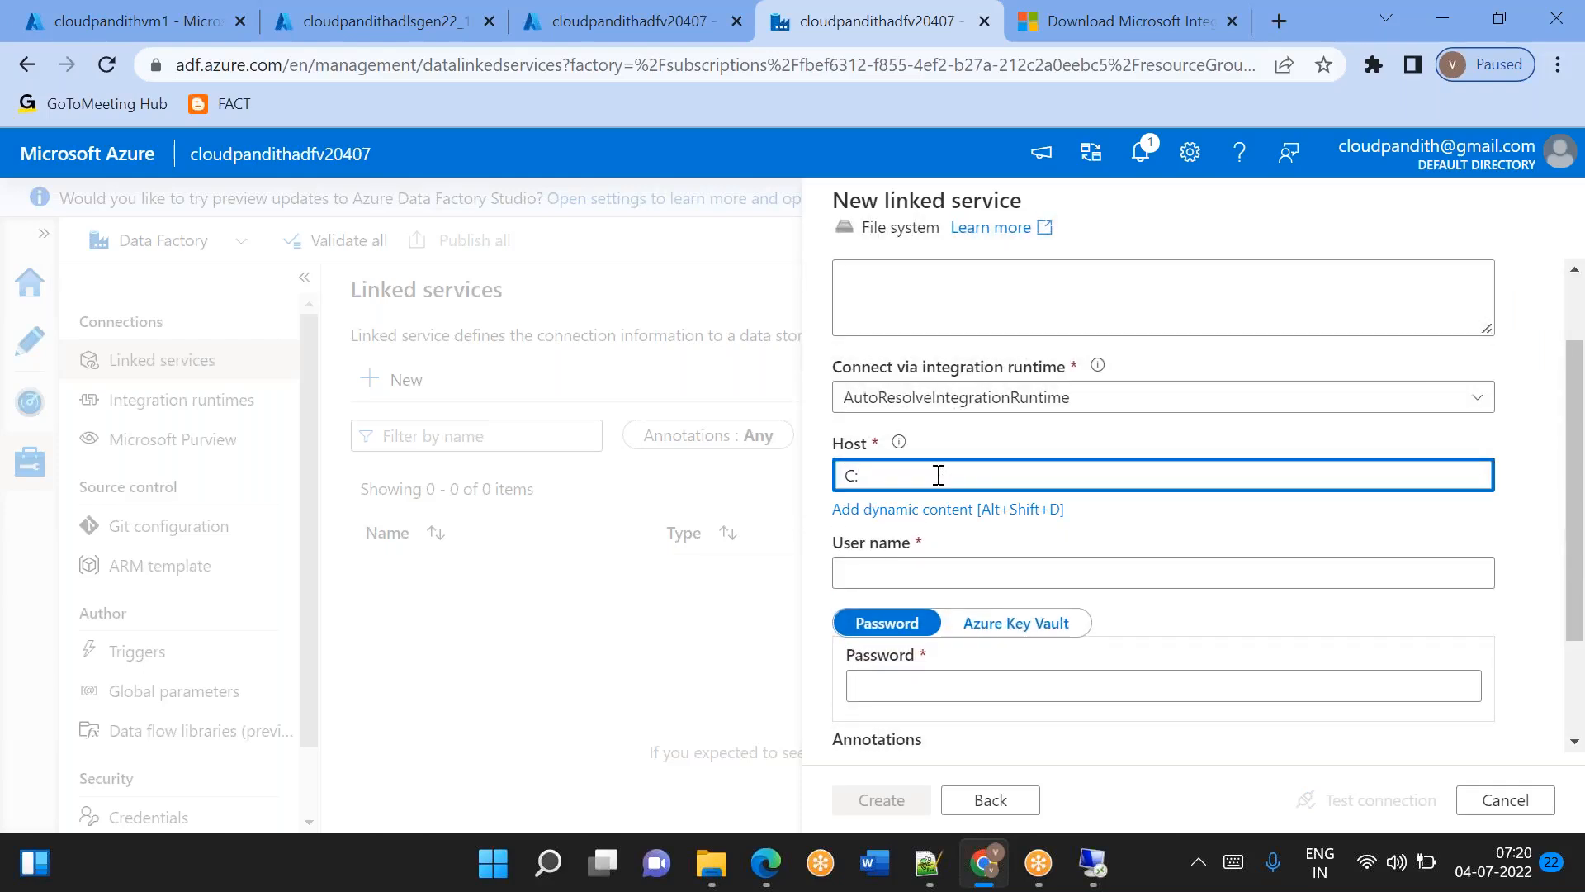
{"action": "key", "text": "BackSpace"}
{"action": "key", "text": "BackSpace"}
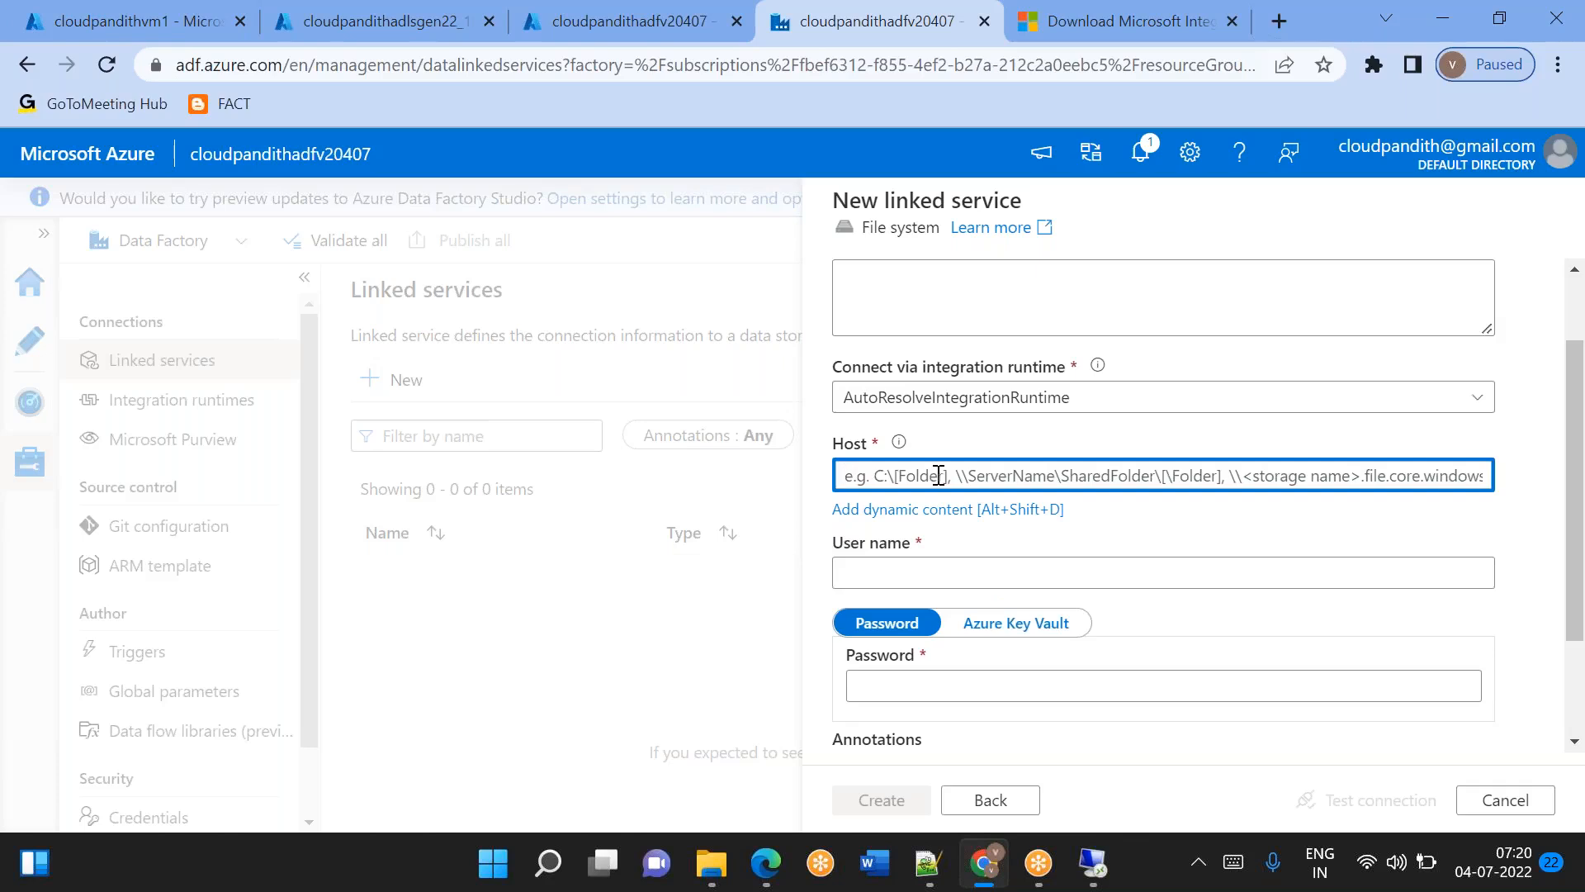
{"action": "type", "text": "C:\\Global"}
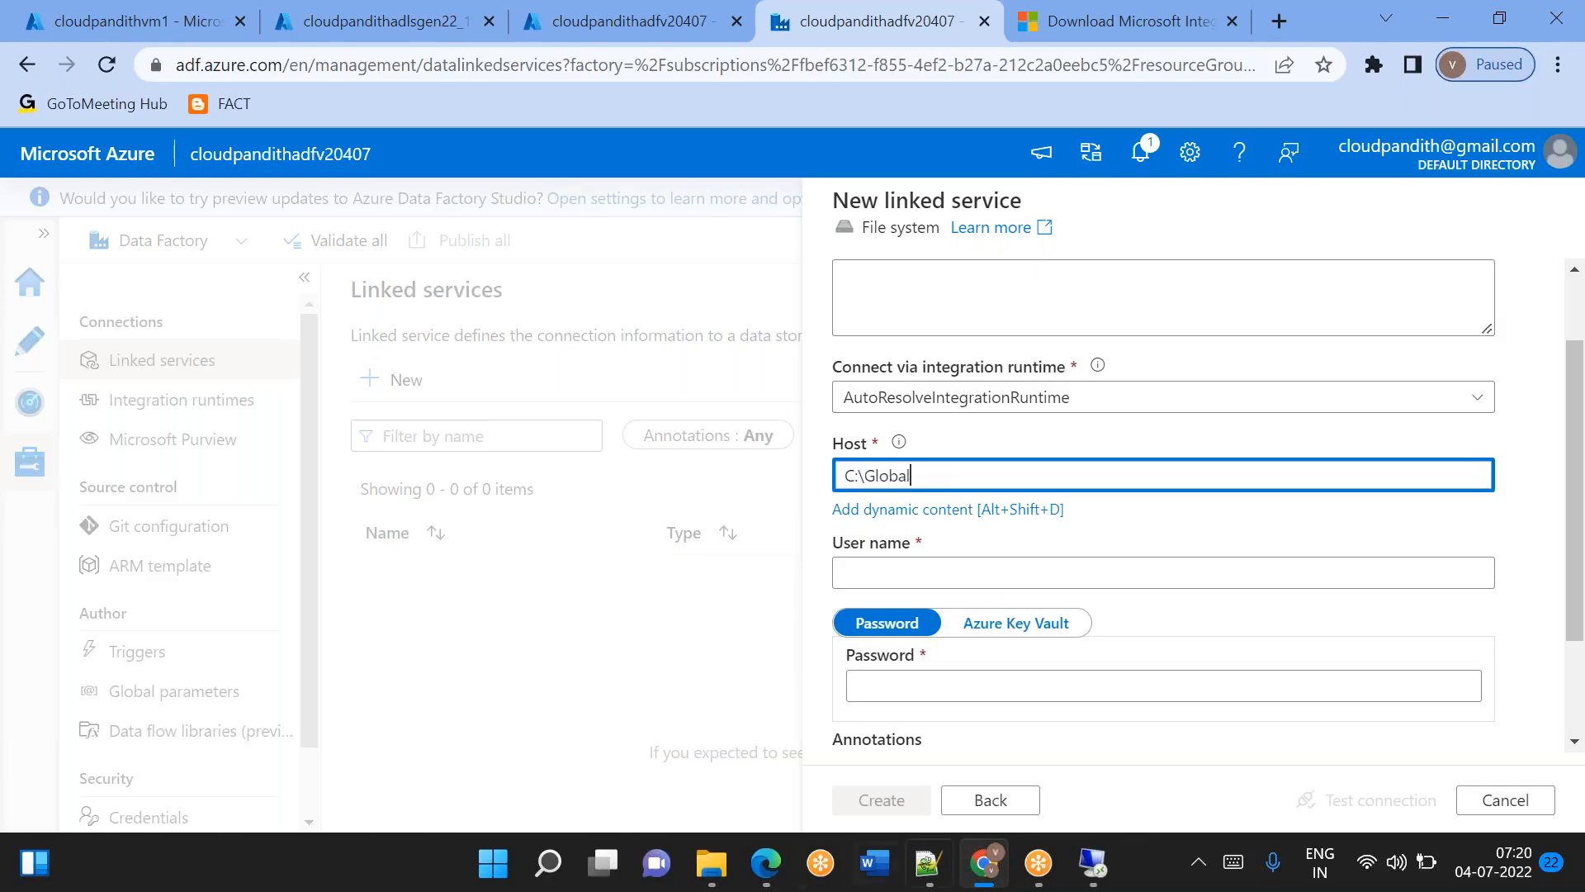
Check the Global folder's path in File Explorer on the remote VM and paste C:\Global as the linked service's host.
{"action": "left_click", "coordinate": [1107, 873]}
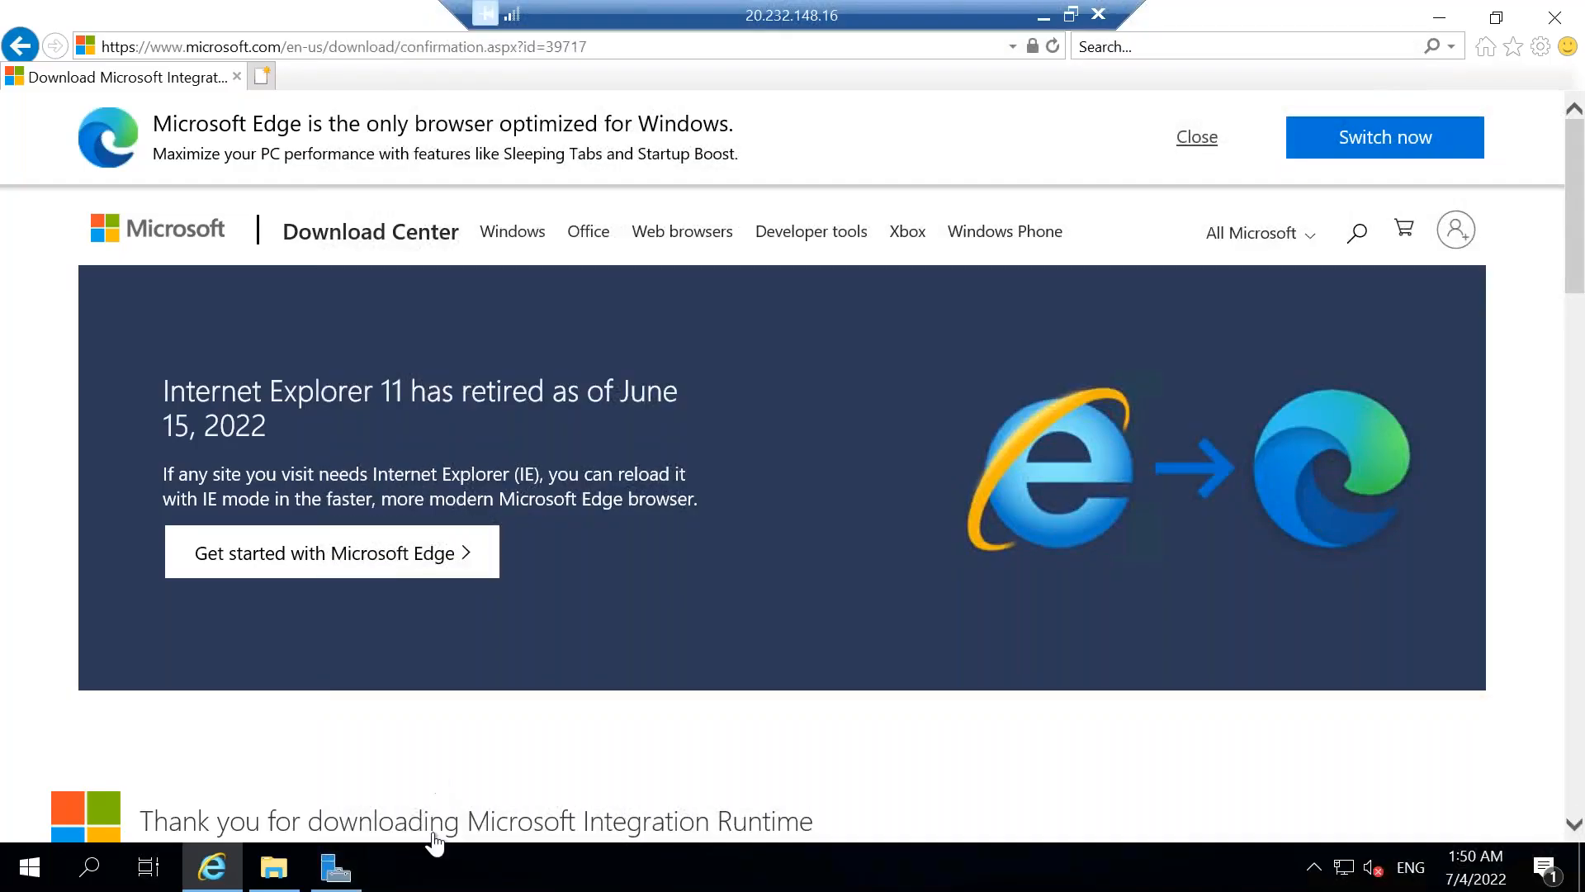
{"action": "left_click", "coordinate": [275, 868]}
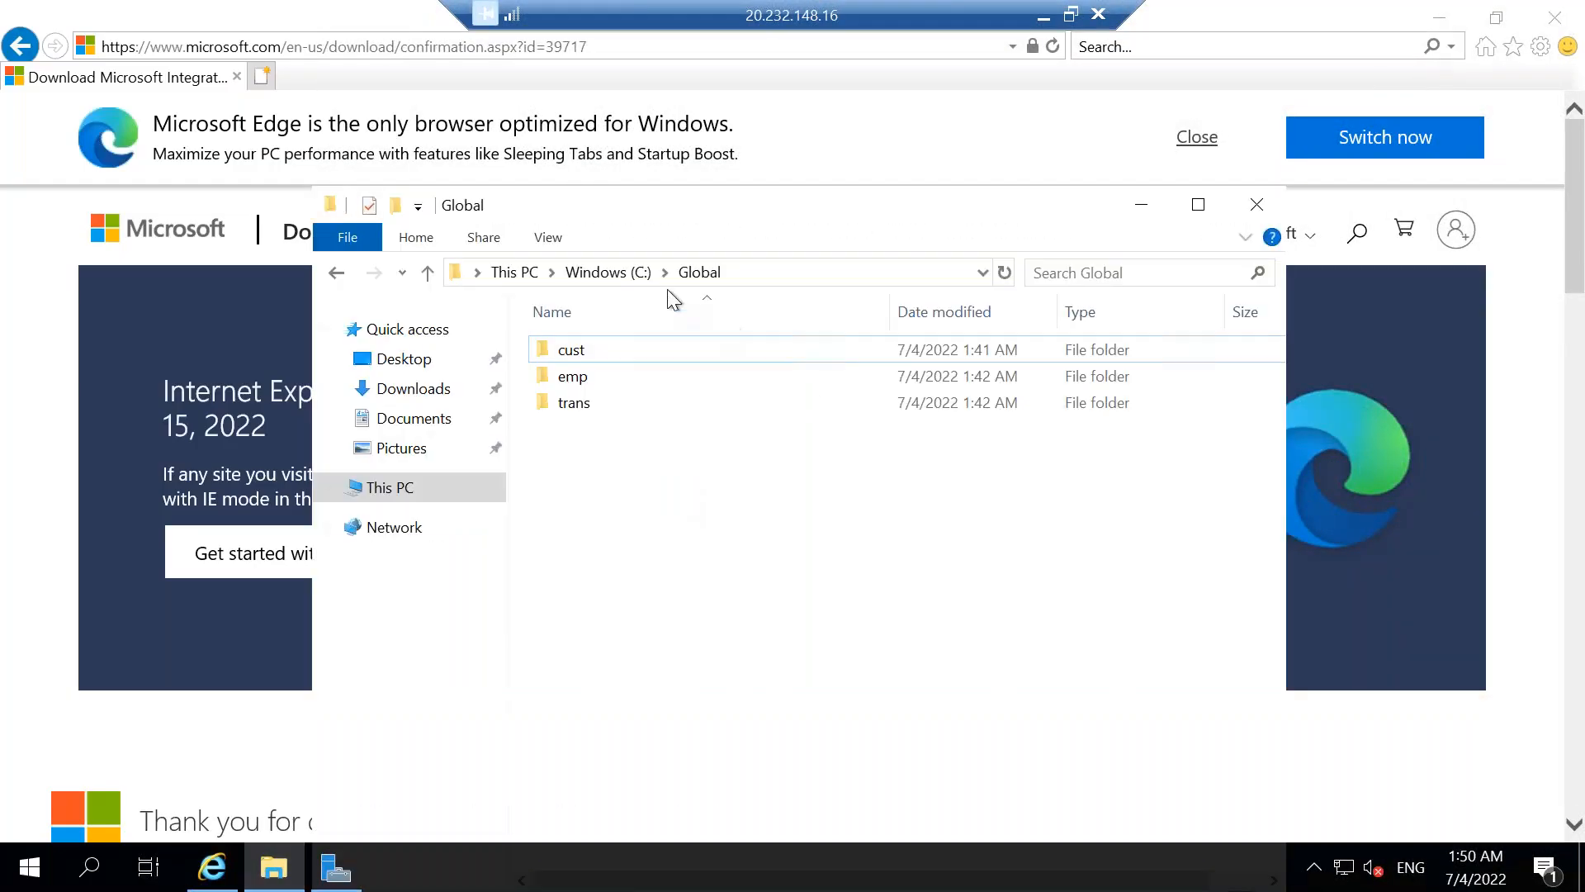
{"action": "left_click", "coordinate": [615, 273]}
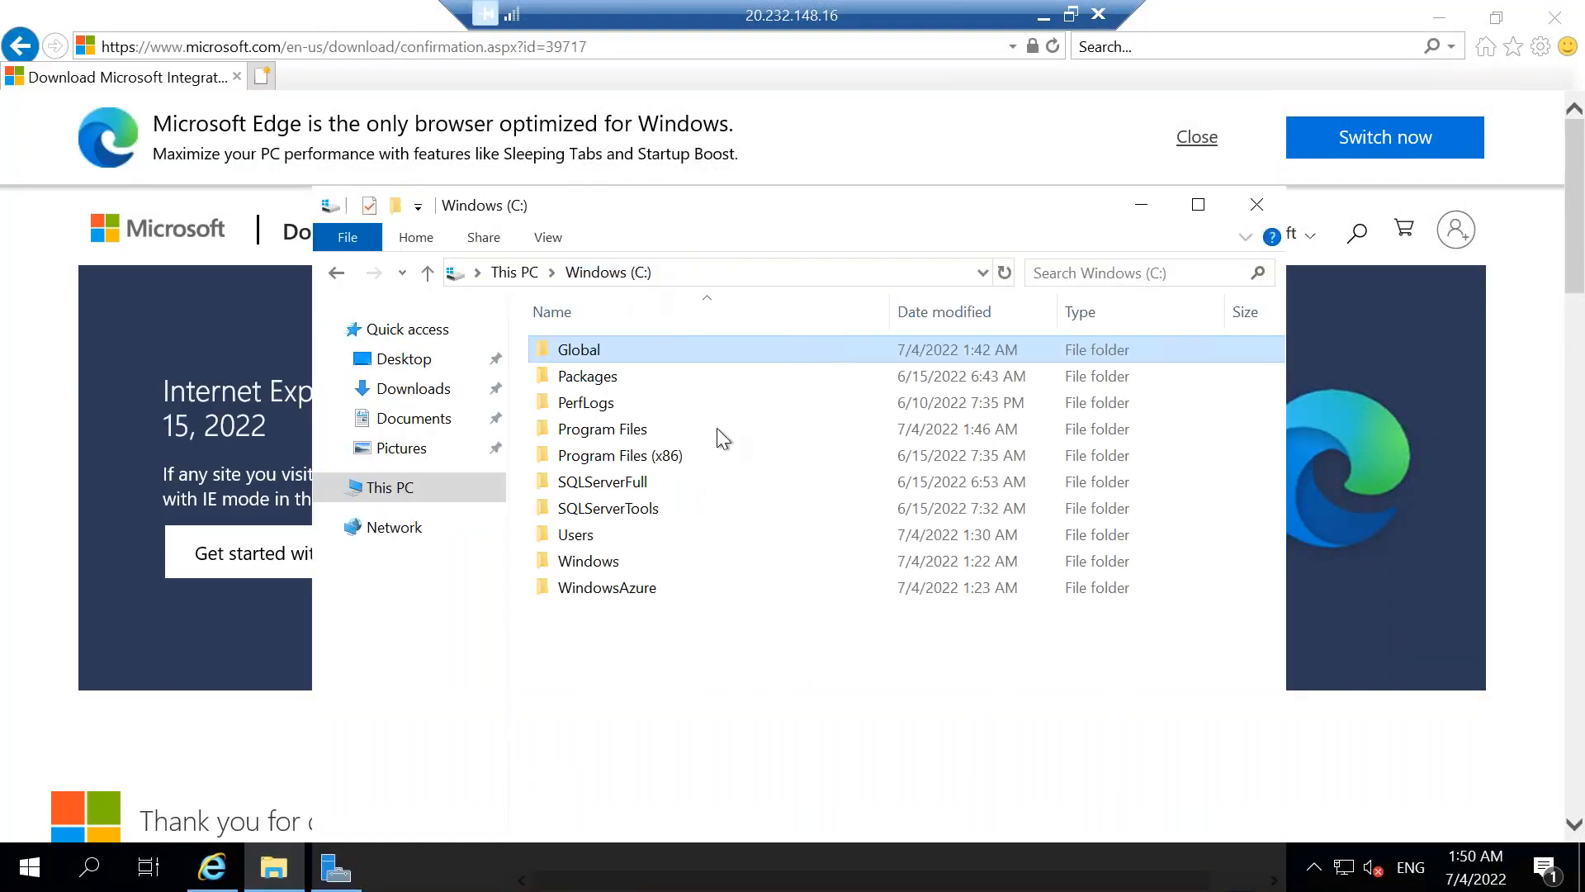
{"action": "double_click", "coordinate": [609, 347]}
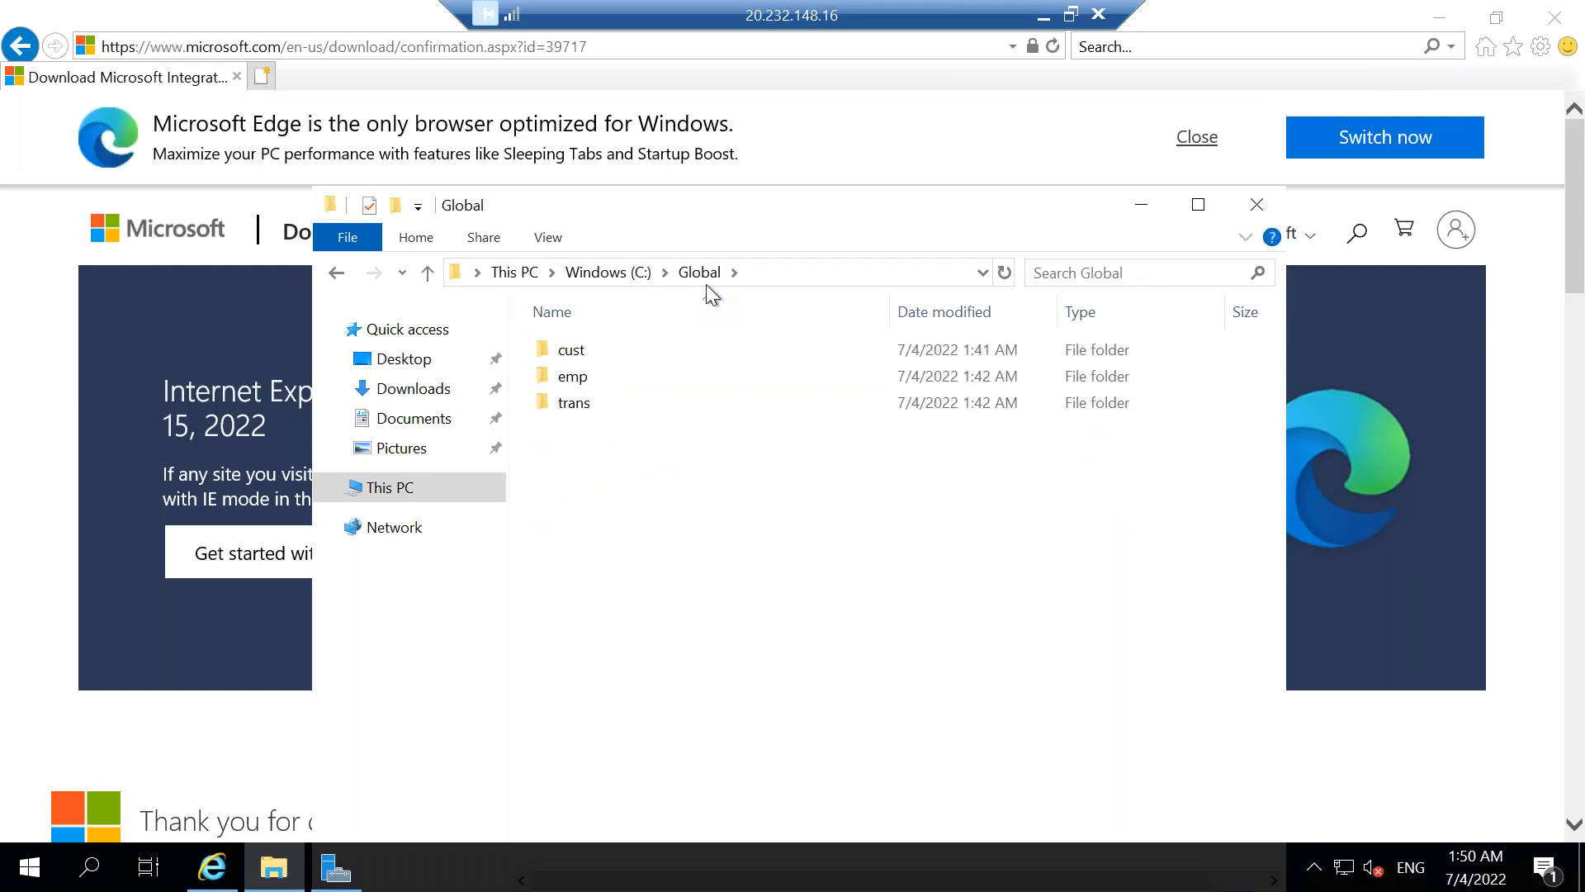
{"action": "left_click", "coordinate": [762, 272]}
{"action": "key", "text": "ctrl+c"}
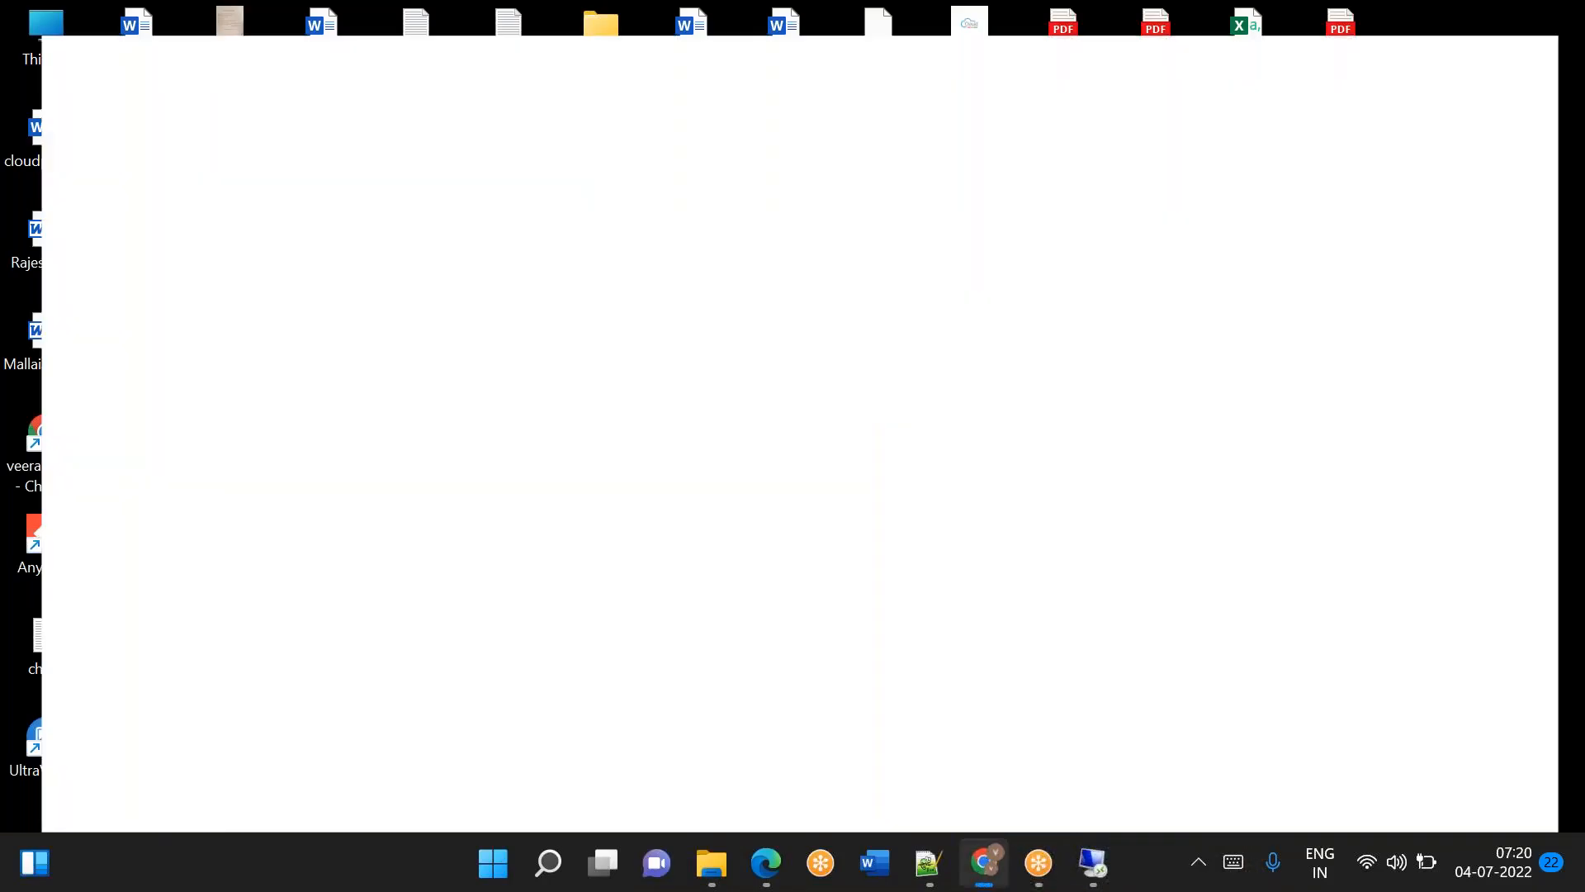
{"action": "key", "text": "ctrl+a"}
{"action": "key", "text": "ctrl+v"}
Enter the VM account's user name and password for the linked service and test the connection.
{"action": "scroll", "coordinate": [916, 492], "scroll_direction": "down", "scroll_amount": 1}
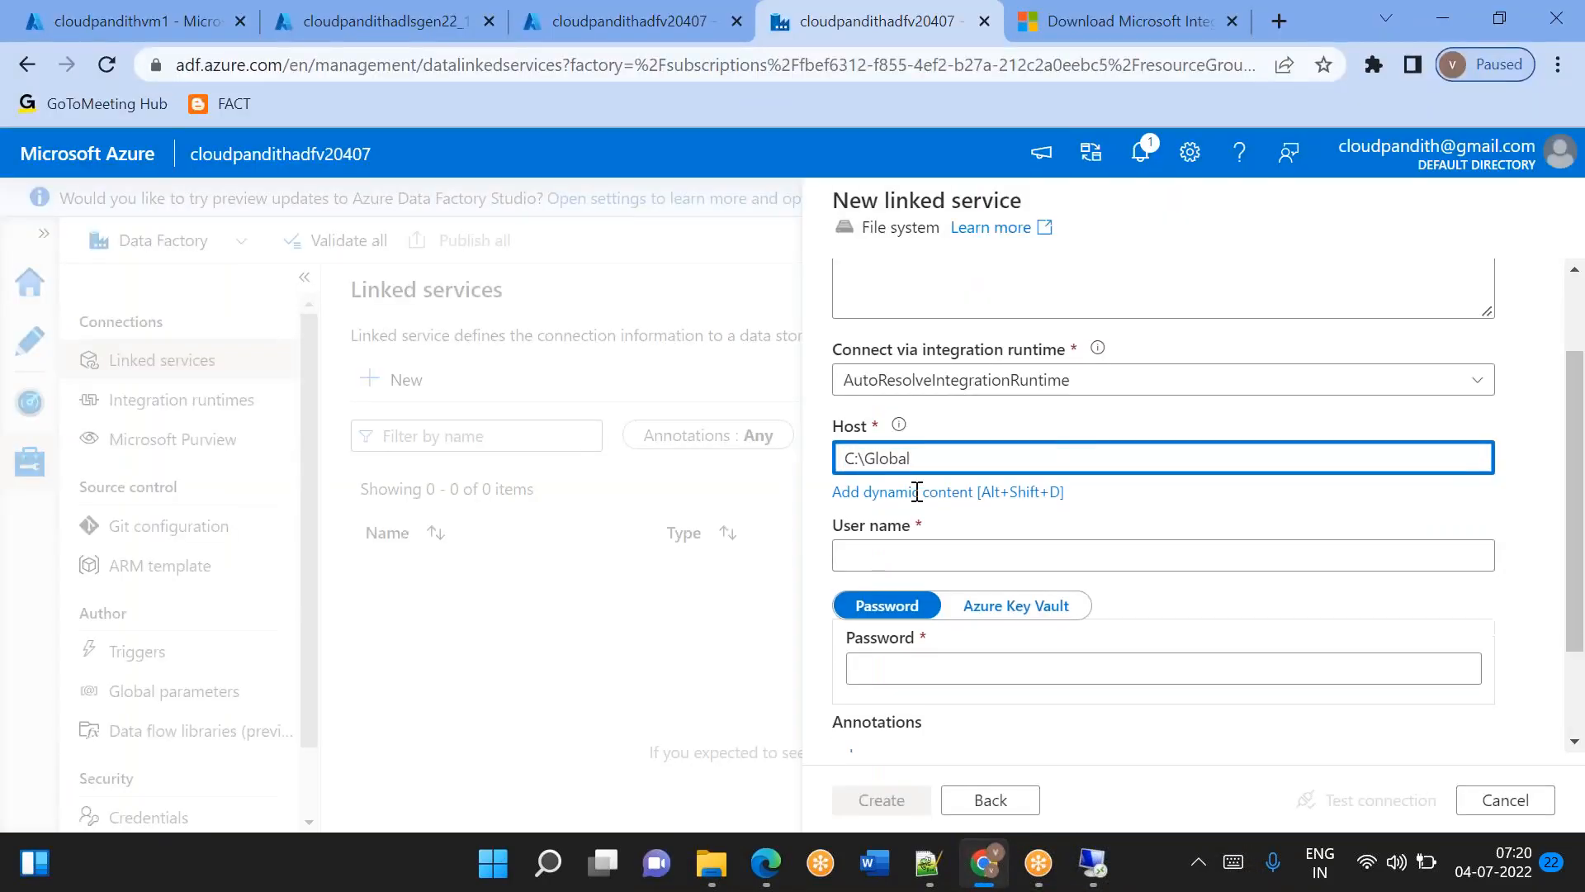
{"action": "left_click", "coordinate": [859, 524]}
{"action": "type", "text": "mallaiah"}
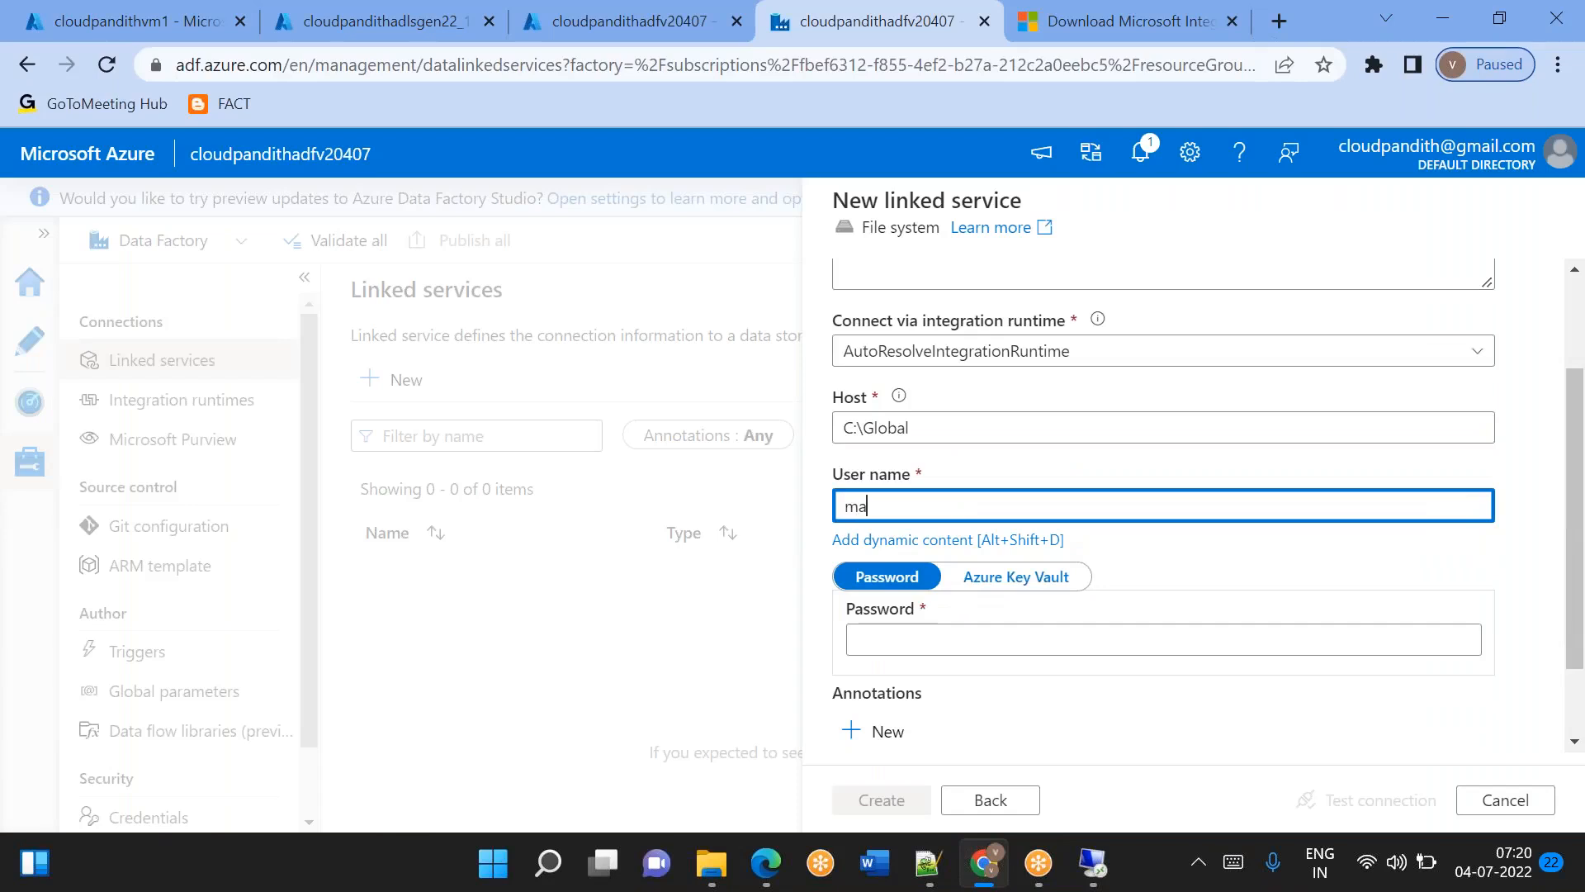
{"action": "key", "text": "Tab"}
{"action": "key", "text": "Tab"}
{"action": "key", "text": "Tab"}
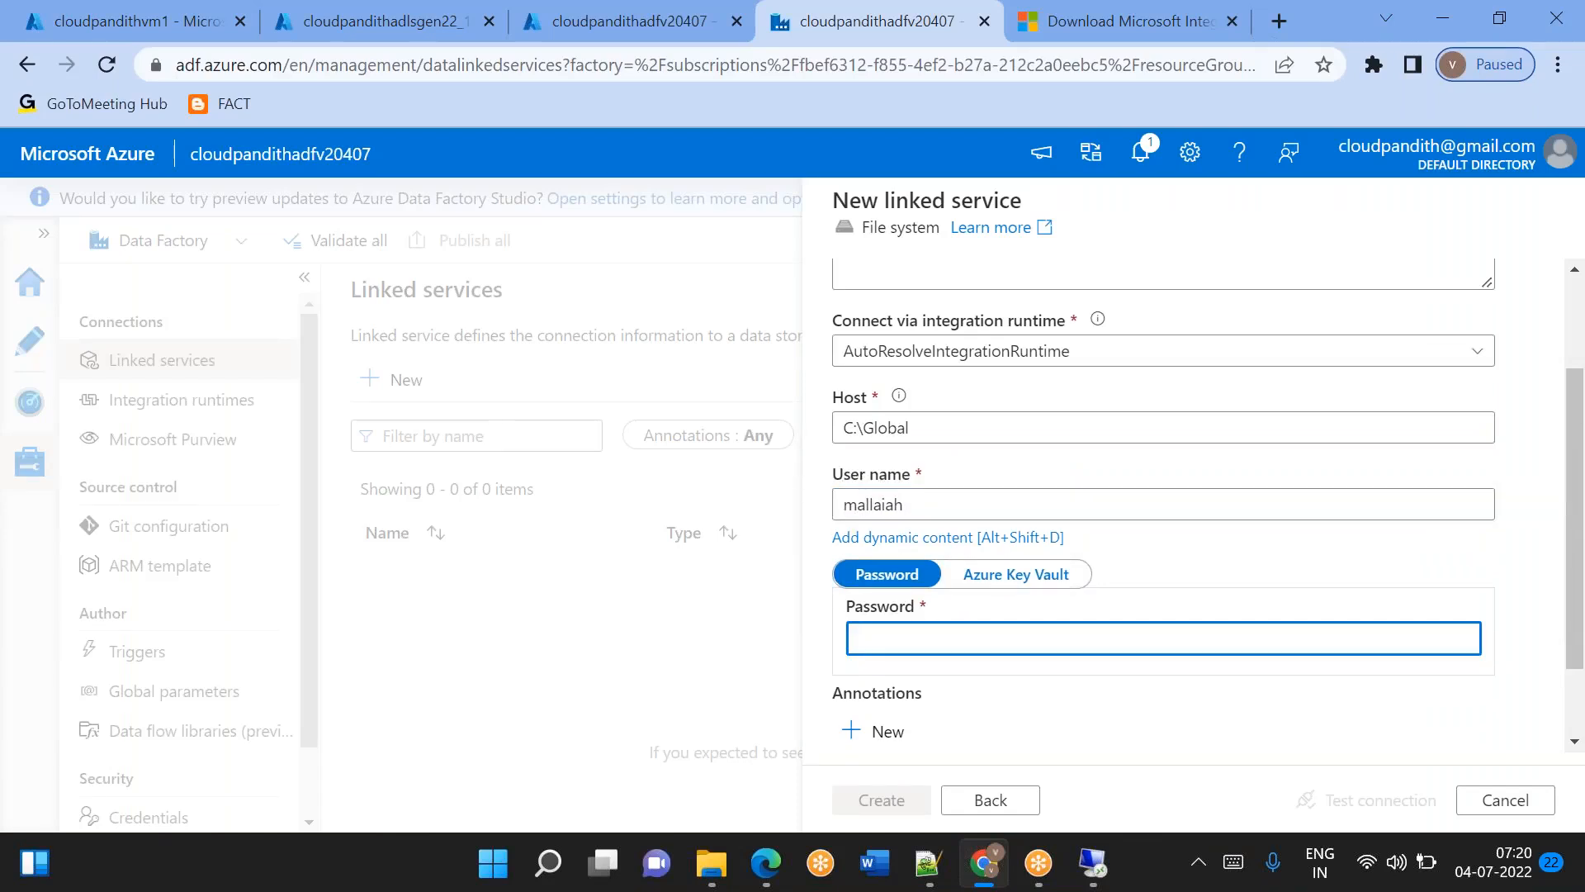
{"action": "type", "text": "••"}
{"action": "key", "text": "BackSpace"}
{"action": "type", "text": "••••••••••••"}
{"action": "left_click", "coordinate": [1330, 800]}
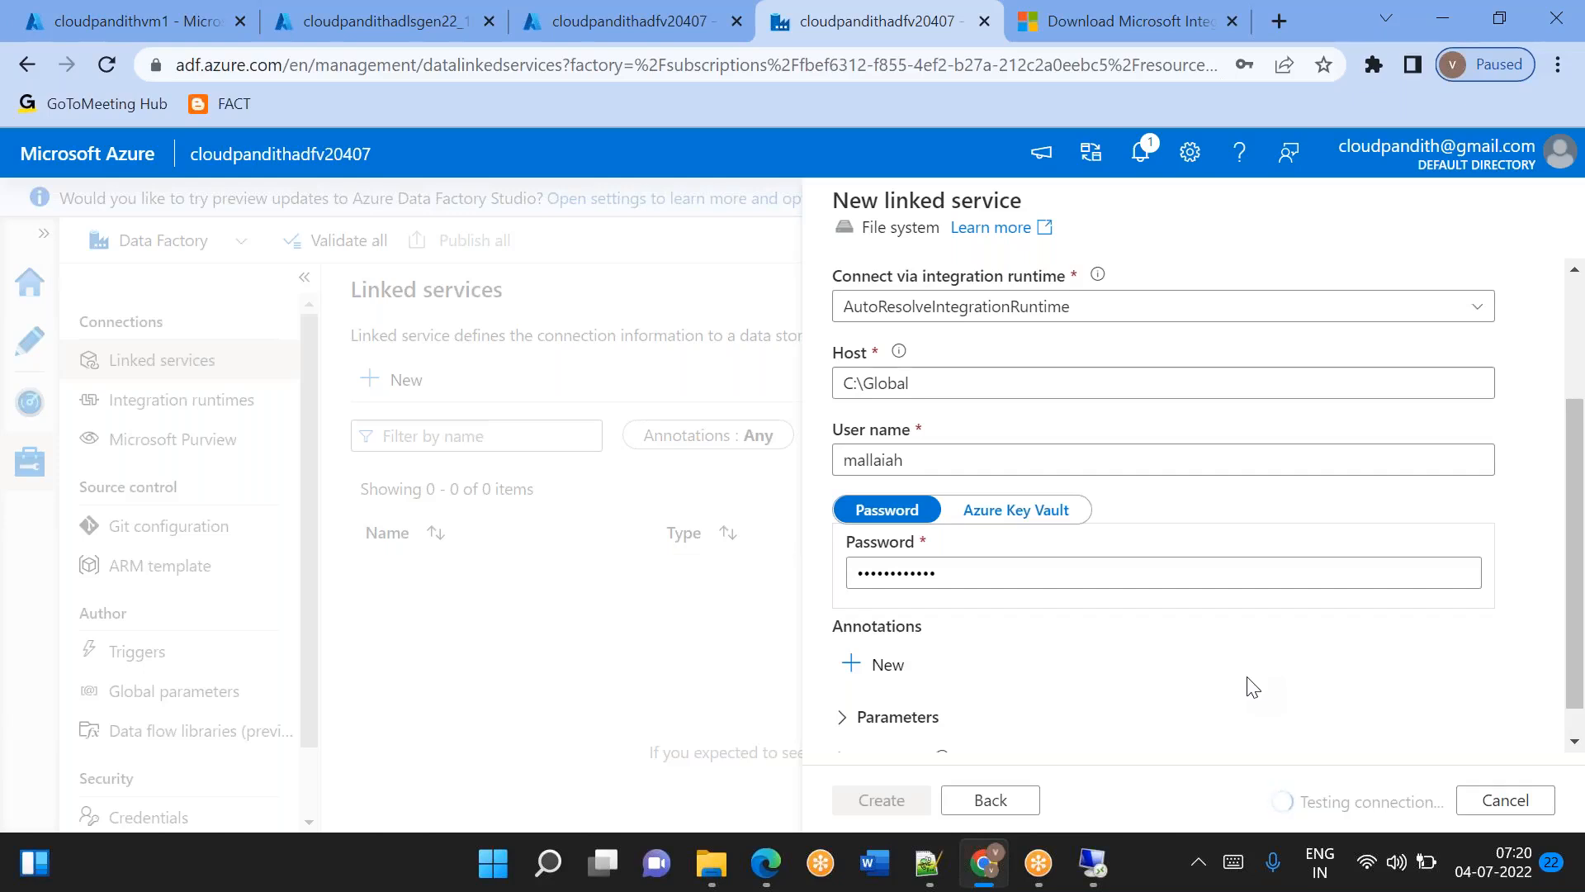
{"action": "scroll", "coordinate": [1252, 686], "scroll_direction": "up", "scroll_amount": 3}
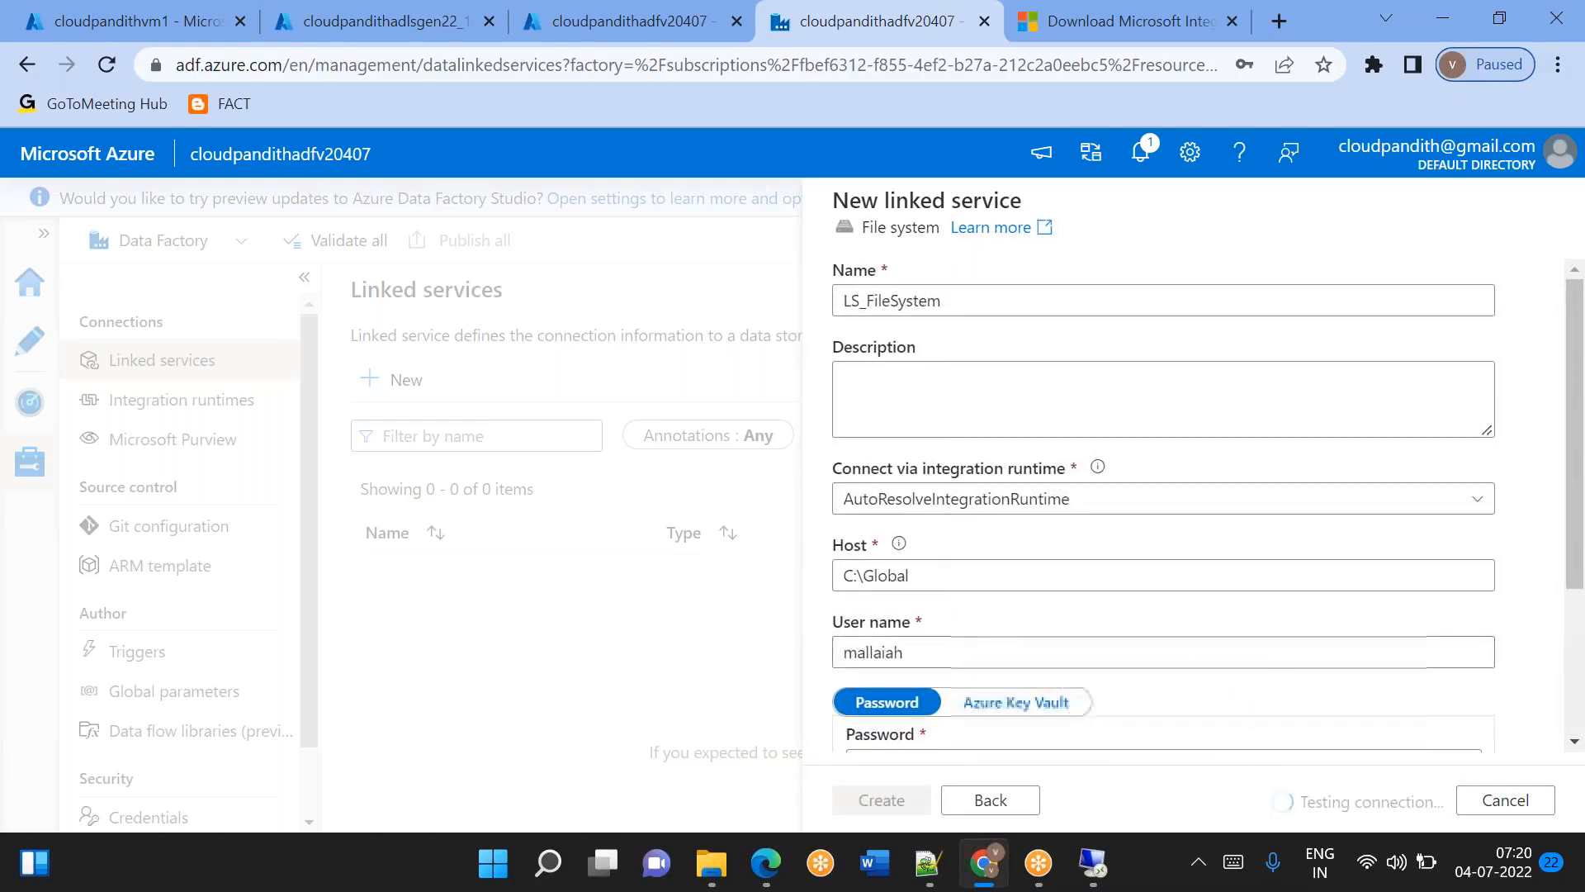
Examine the error details of the connection test for the C:\Global host and close them.
{"action": "double_click", "coordinate": [885, 577]}
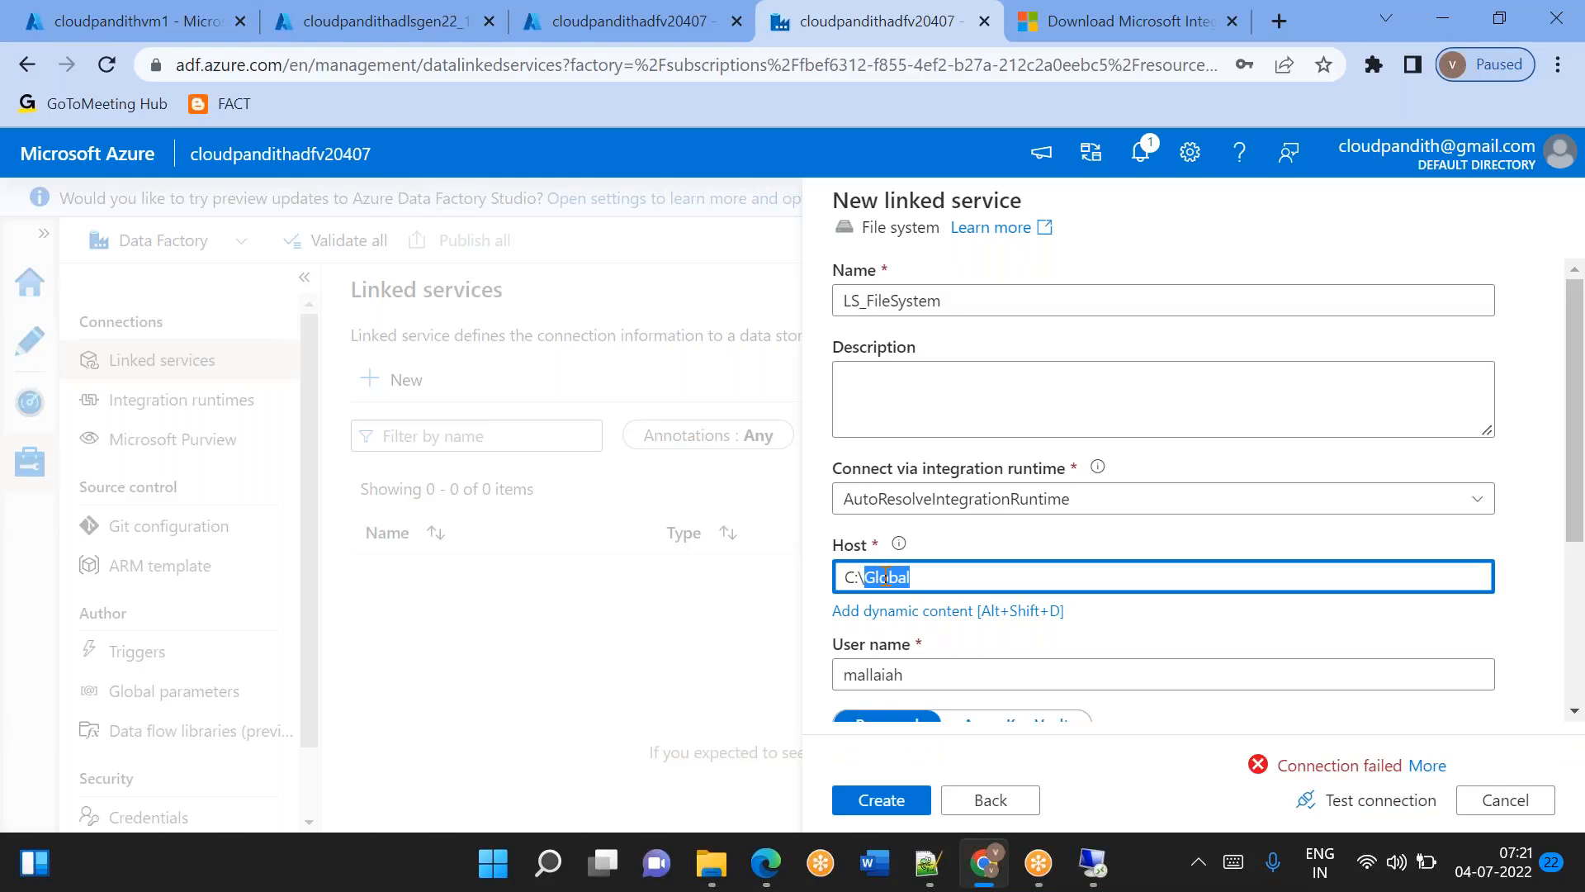
{"action": "left_click", "coordinate": [1430, 765]}
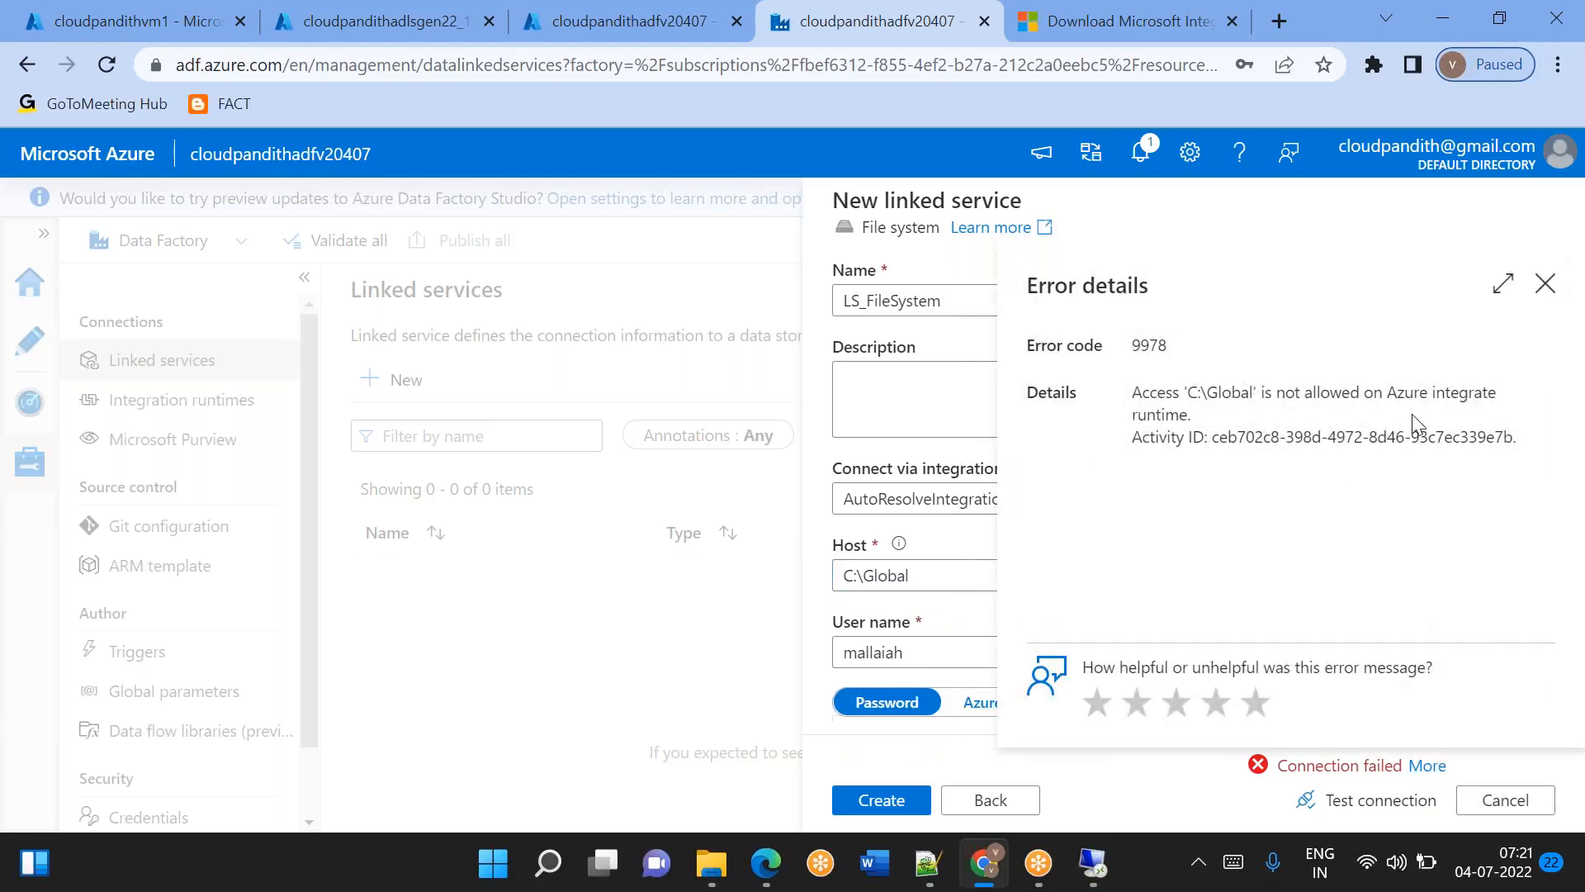
{"action": "left_click", "coordinate": [1543, 286]}
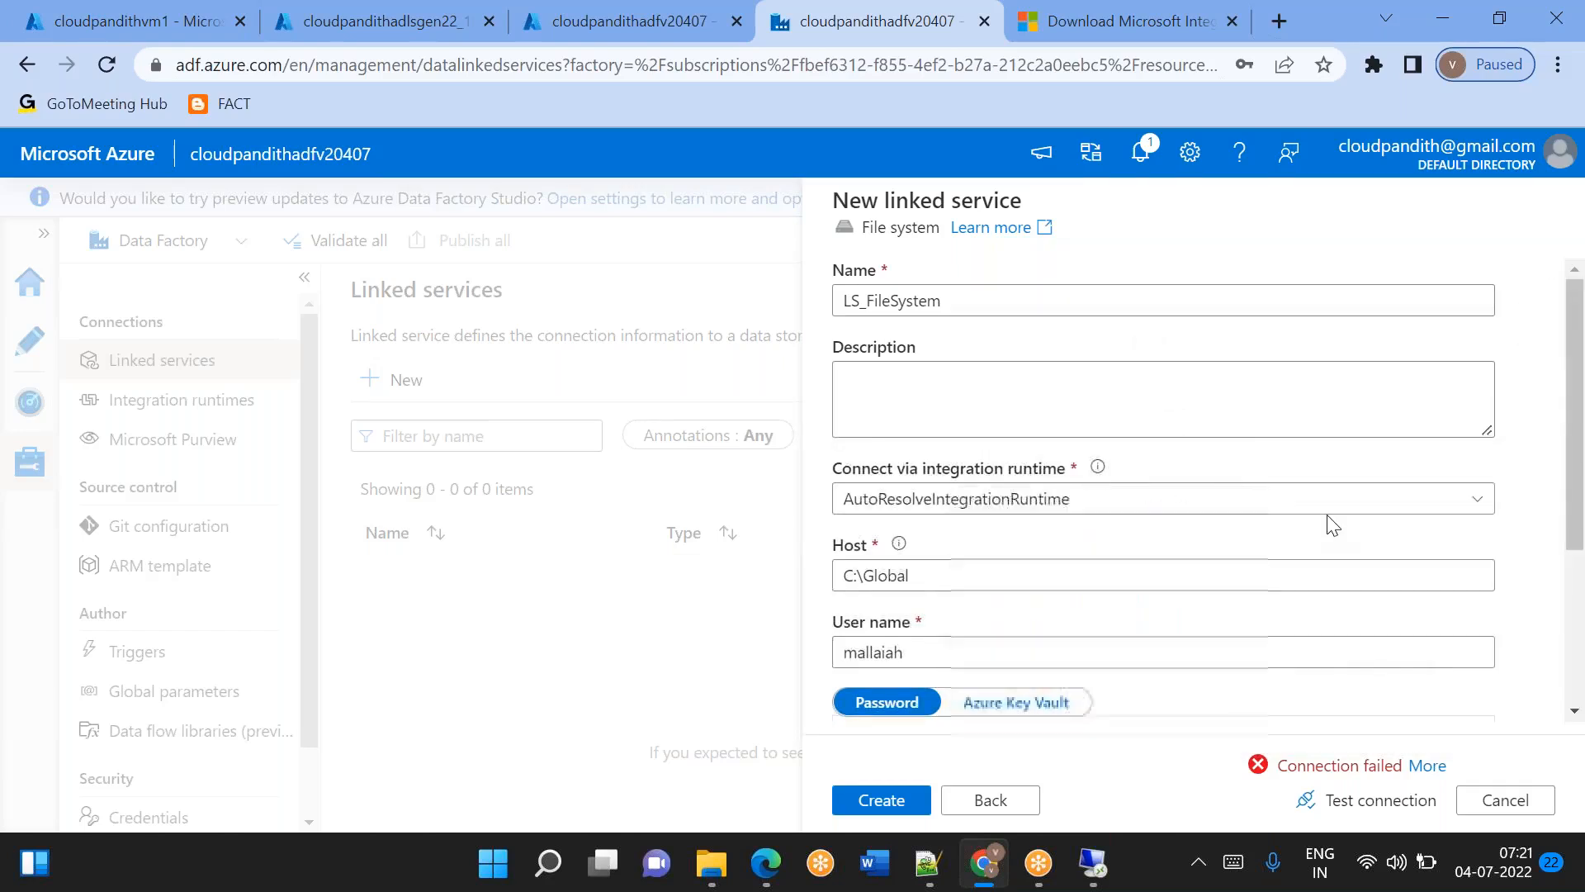
Connect the File system linked service through the selfhostedvm integration runtime and test the connection again.
{"action": "left_click", "coordinate": [1356, 516]}
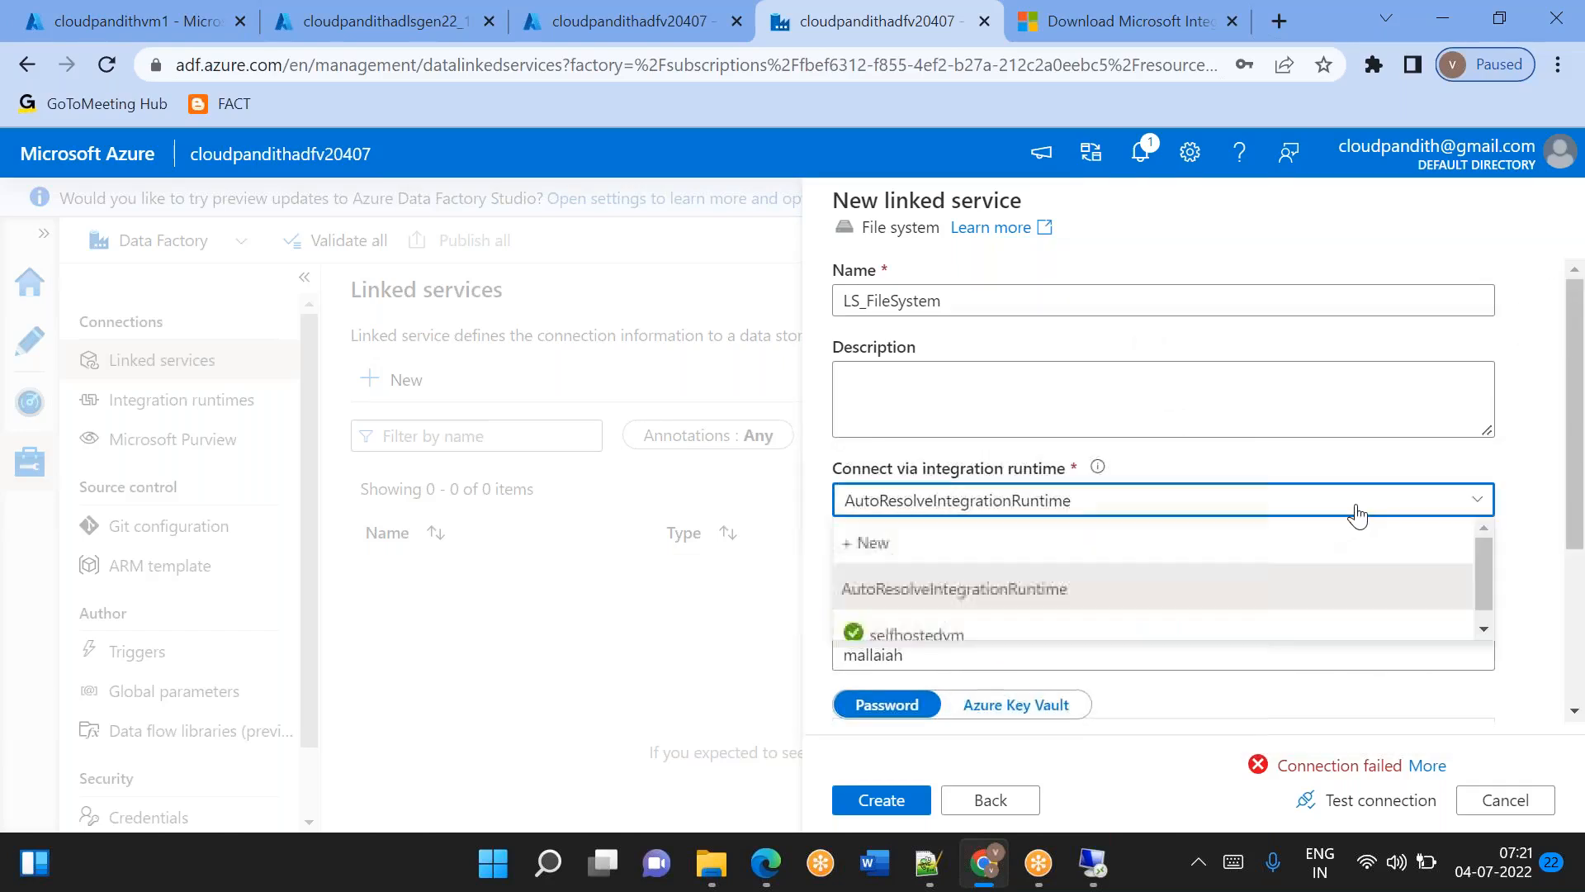
{"action": "left_click", "coordinate": [938, 636]}
{"action": "scroll", "coordinate": [1153, 682], "scroll_direction": "down", "scroll_amount": 2}
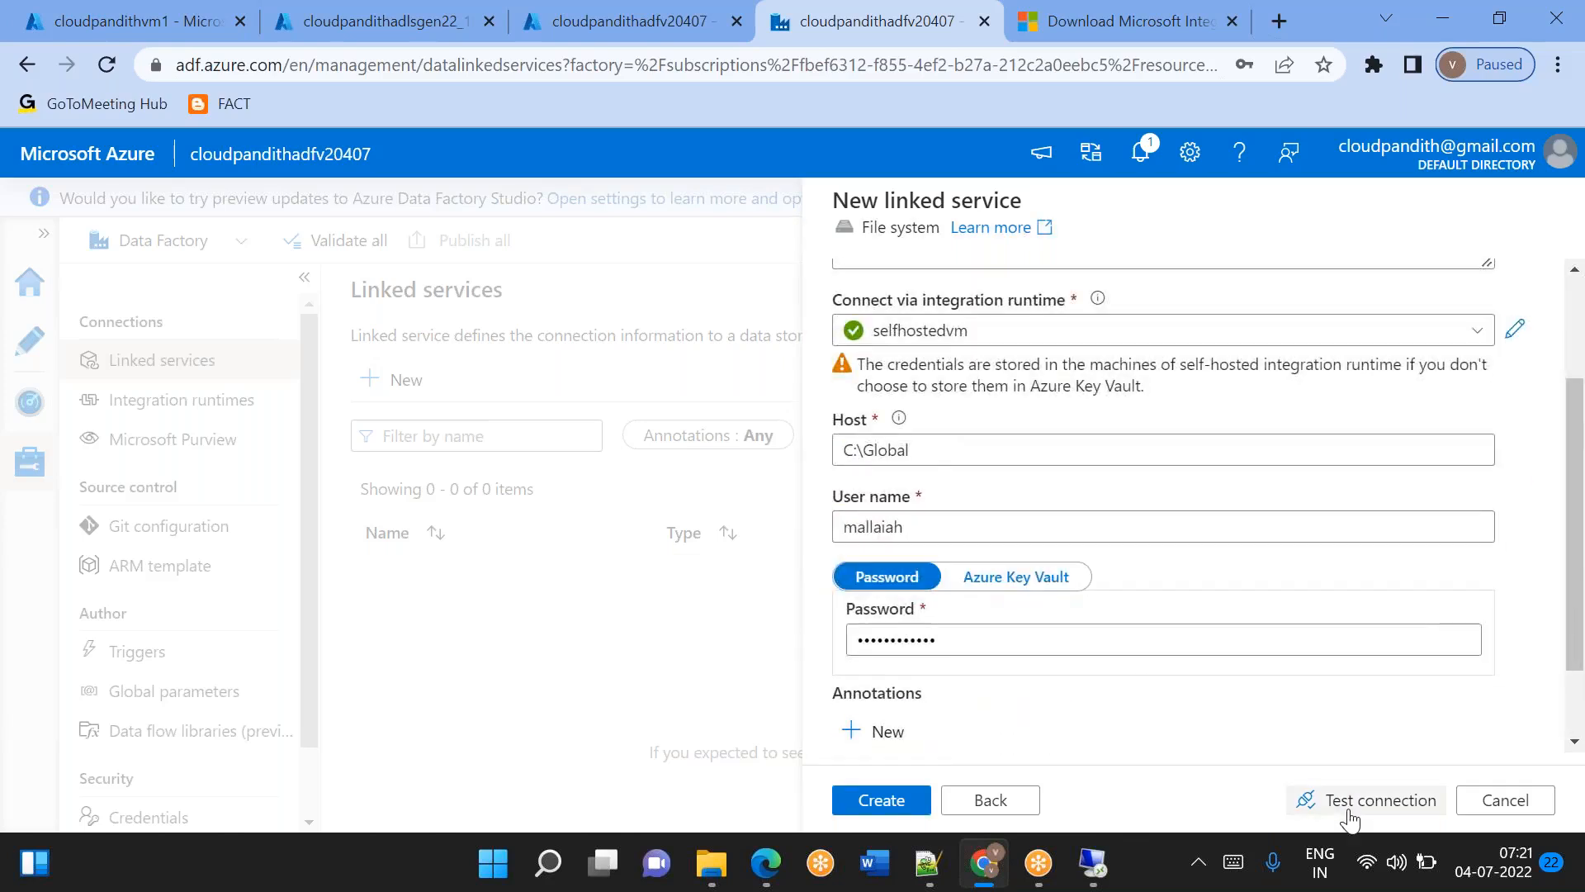
{"action": "left_click", "coordinate": [1373, 801]}
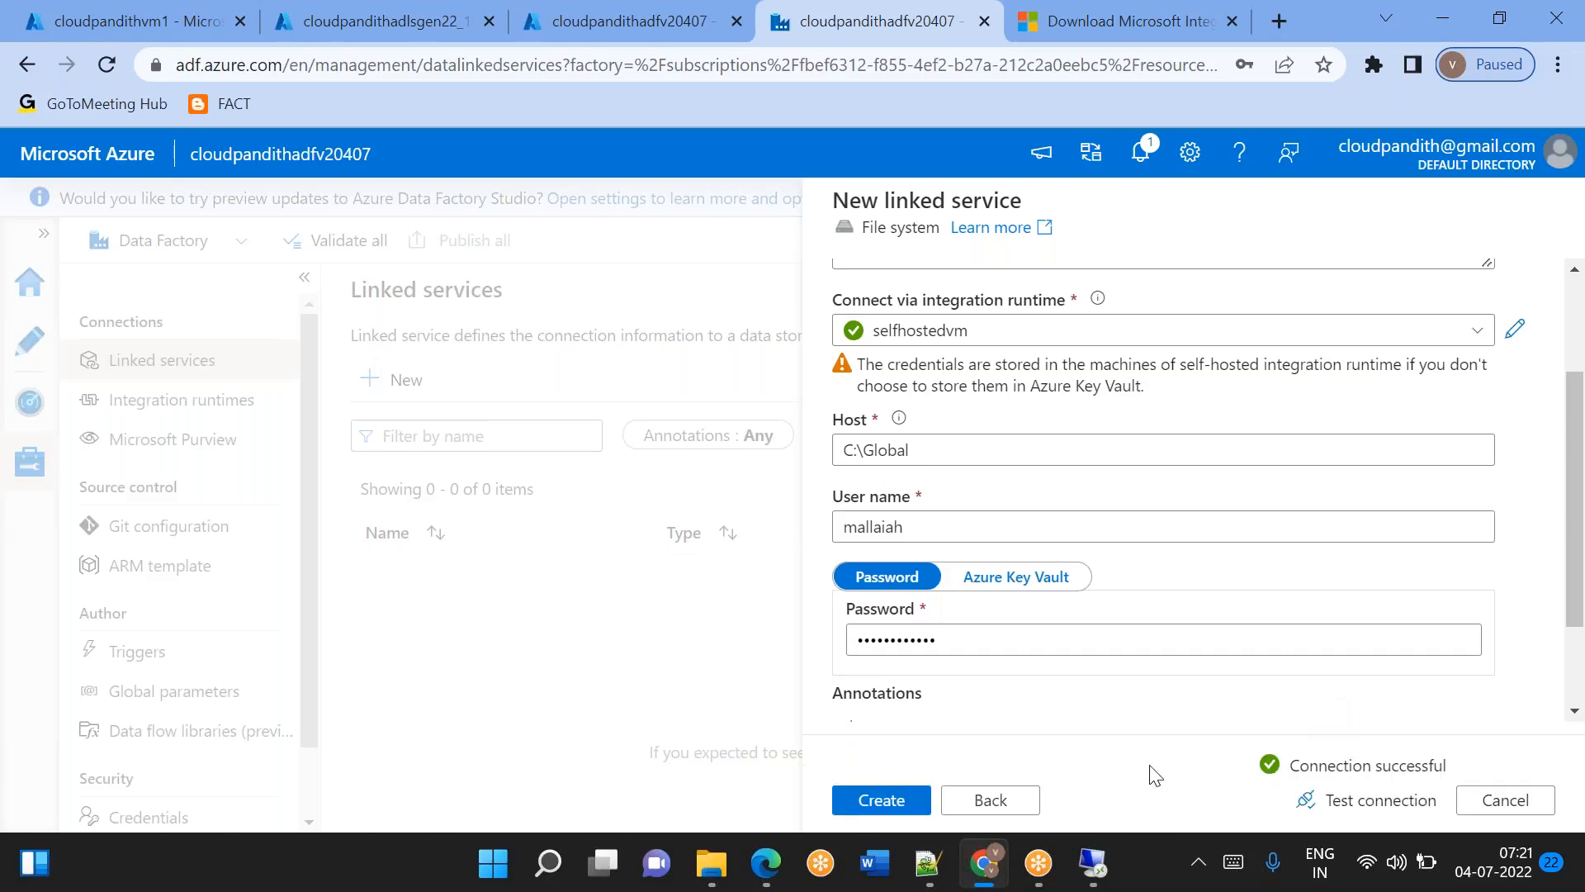
Create the LS_FileSystem linked service with the entered settings.
{"action": "left_click", "coordinate": [903, 805]}
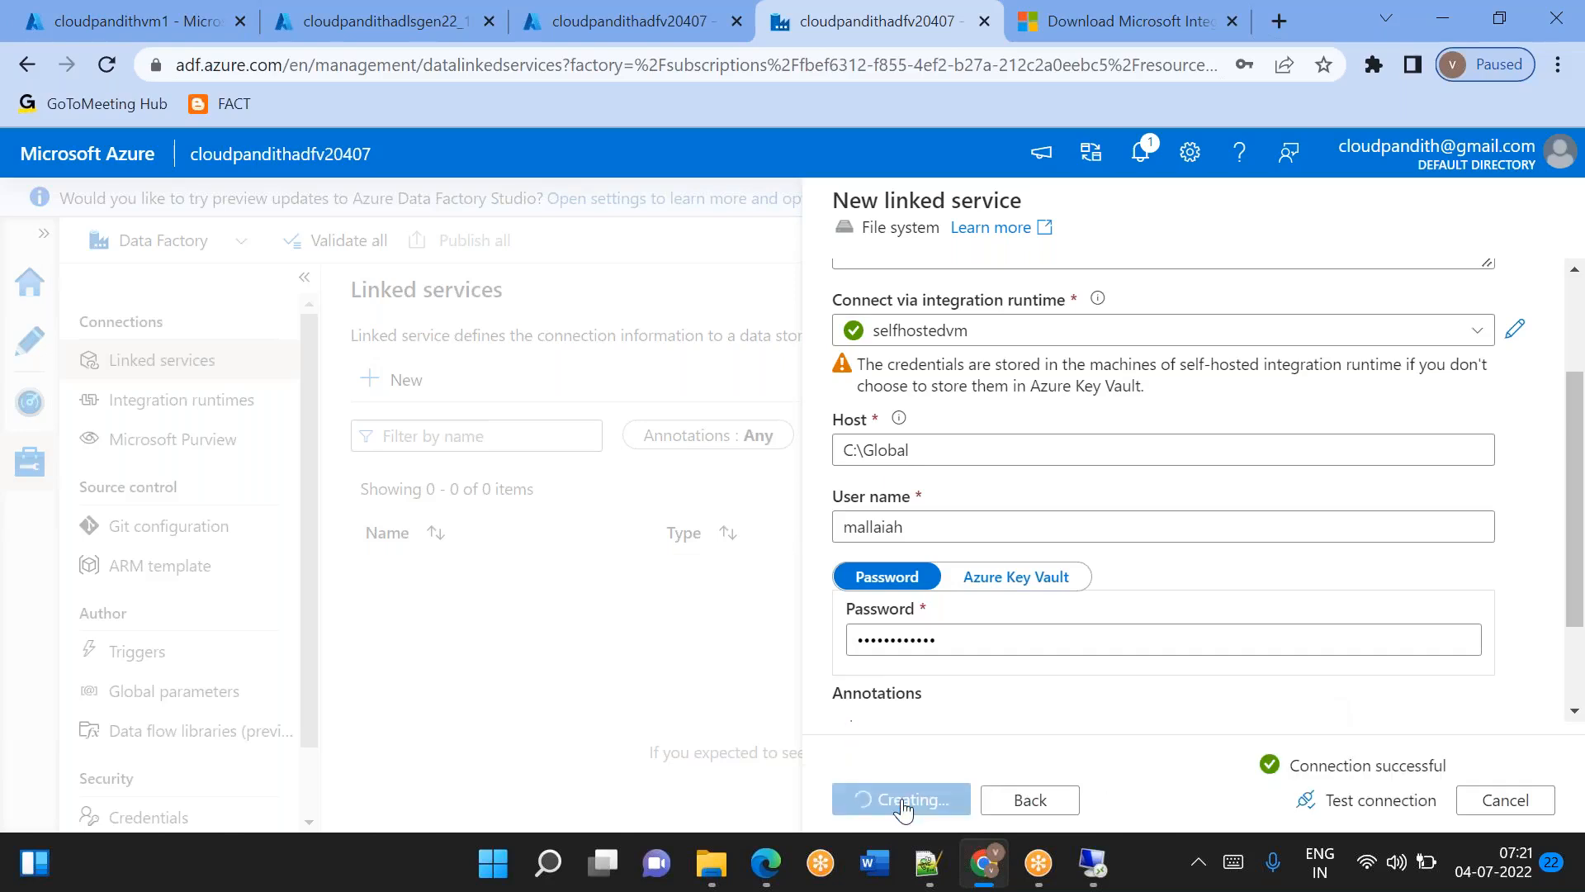
{"action": "scroll", "coordinate": [1065, 689], "scroll_direction": "down", "scroll_amount": 2}
{"action": "scroll", "coordinate": [1165, 495], "scroll_direction": "up", "scroll_amount": 2}
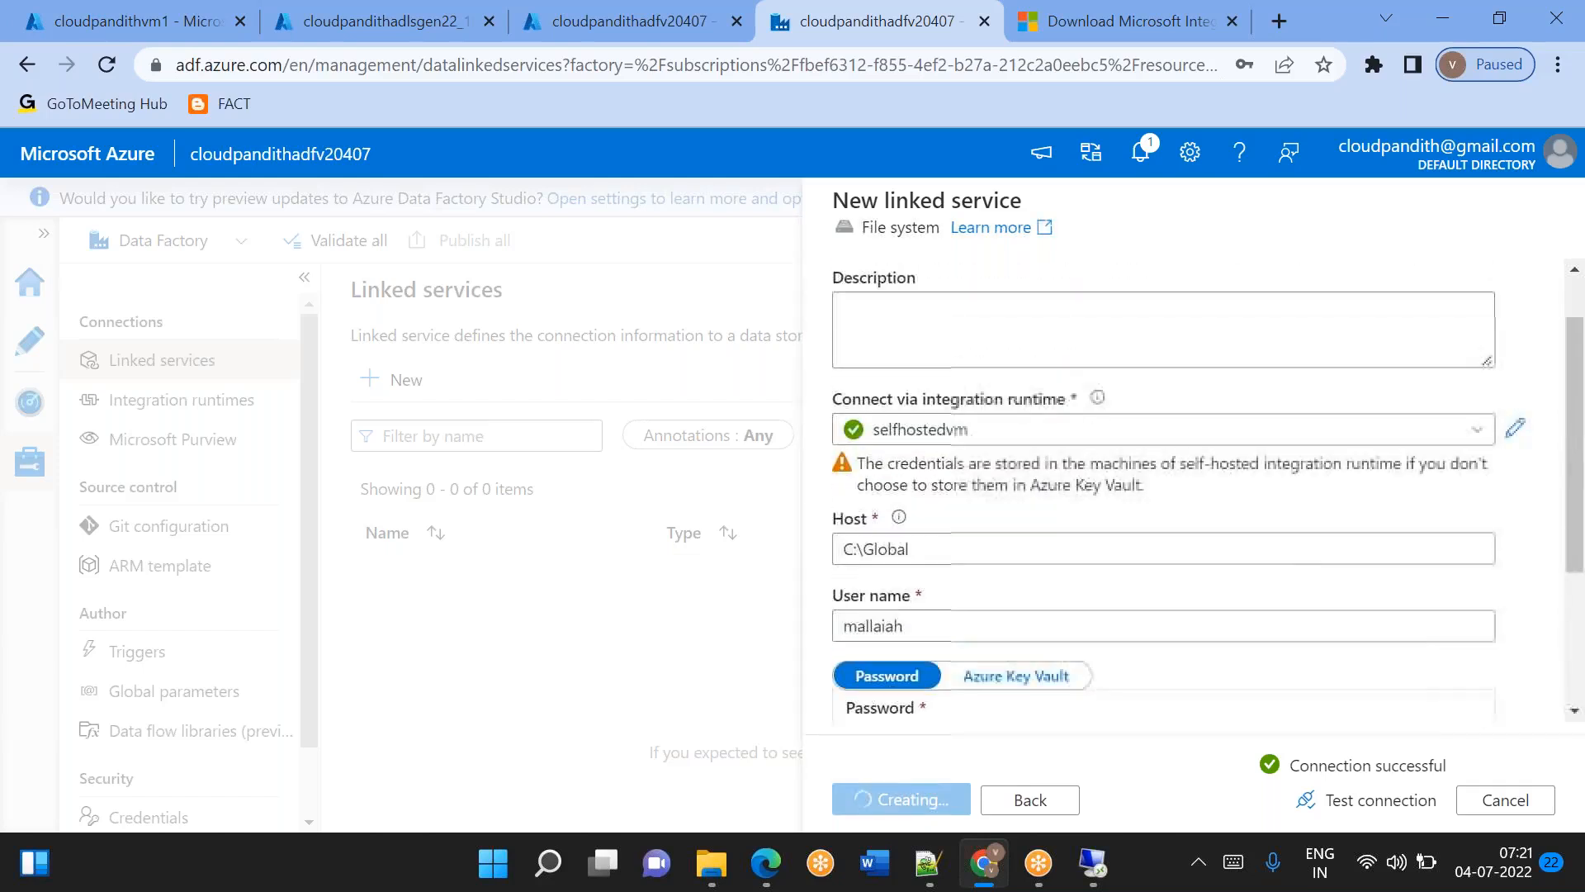
{"action": "double_click", "coordinate": [898, 551]}
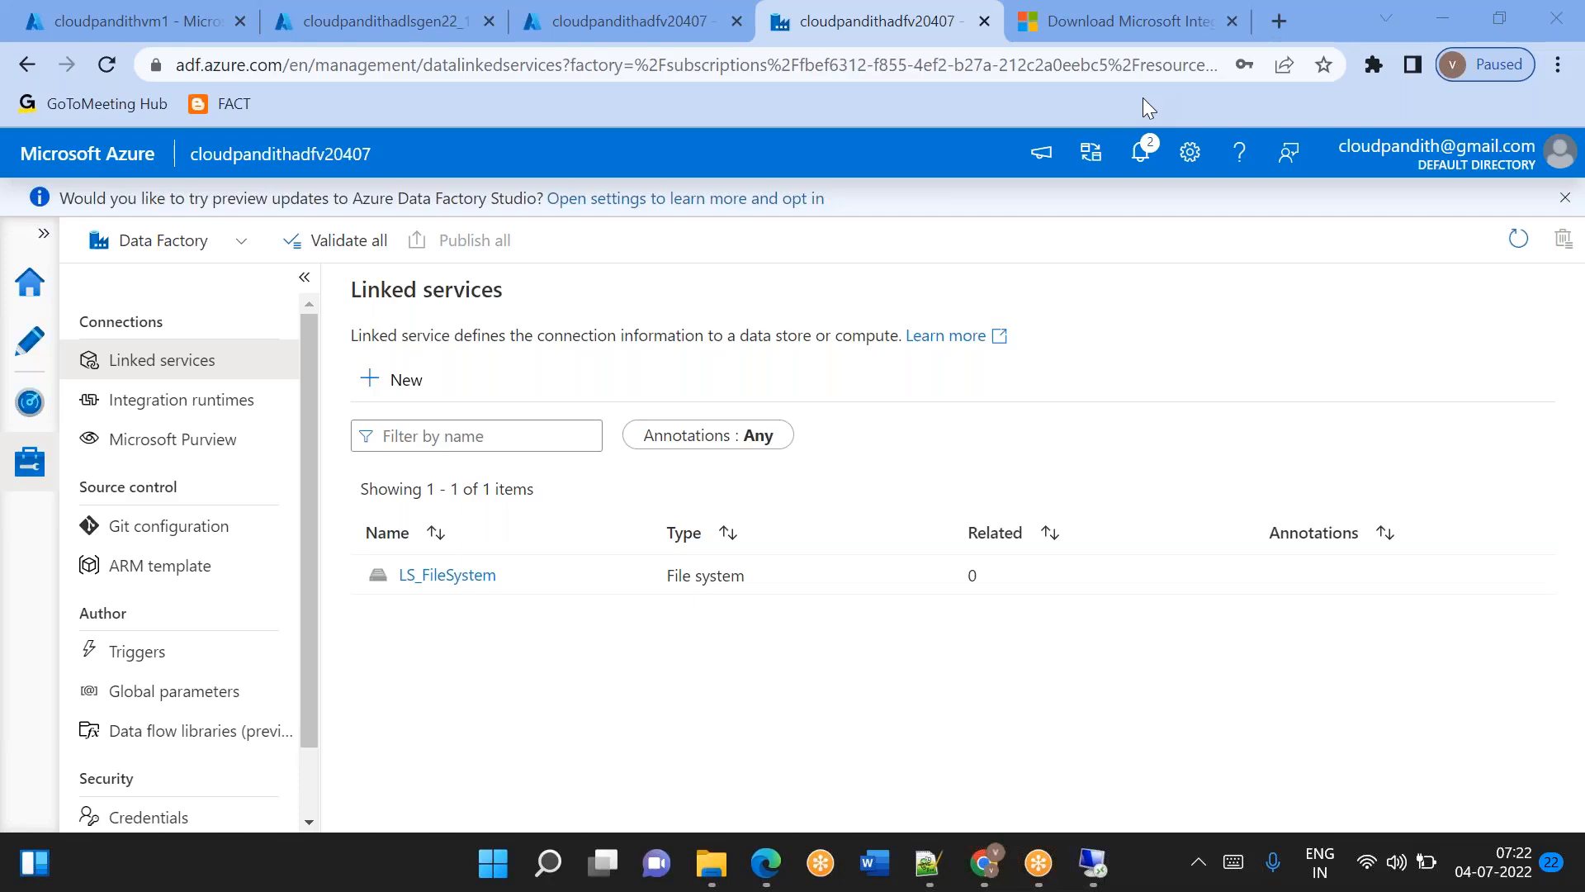
Start a new Azure Data Lake Storage Gen2 linked service and name it LS_ADLSGen2.
{"action": "left_click", "coordinate": [380, 392]}
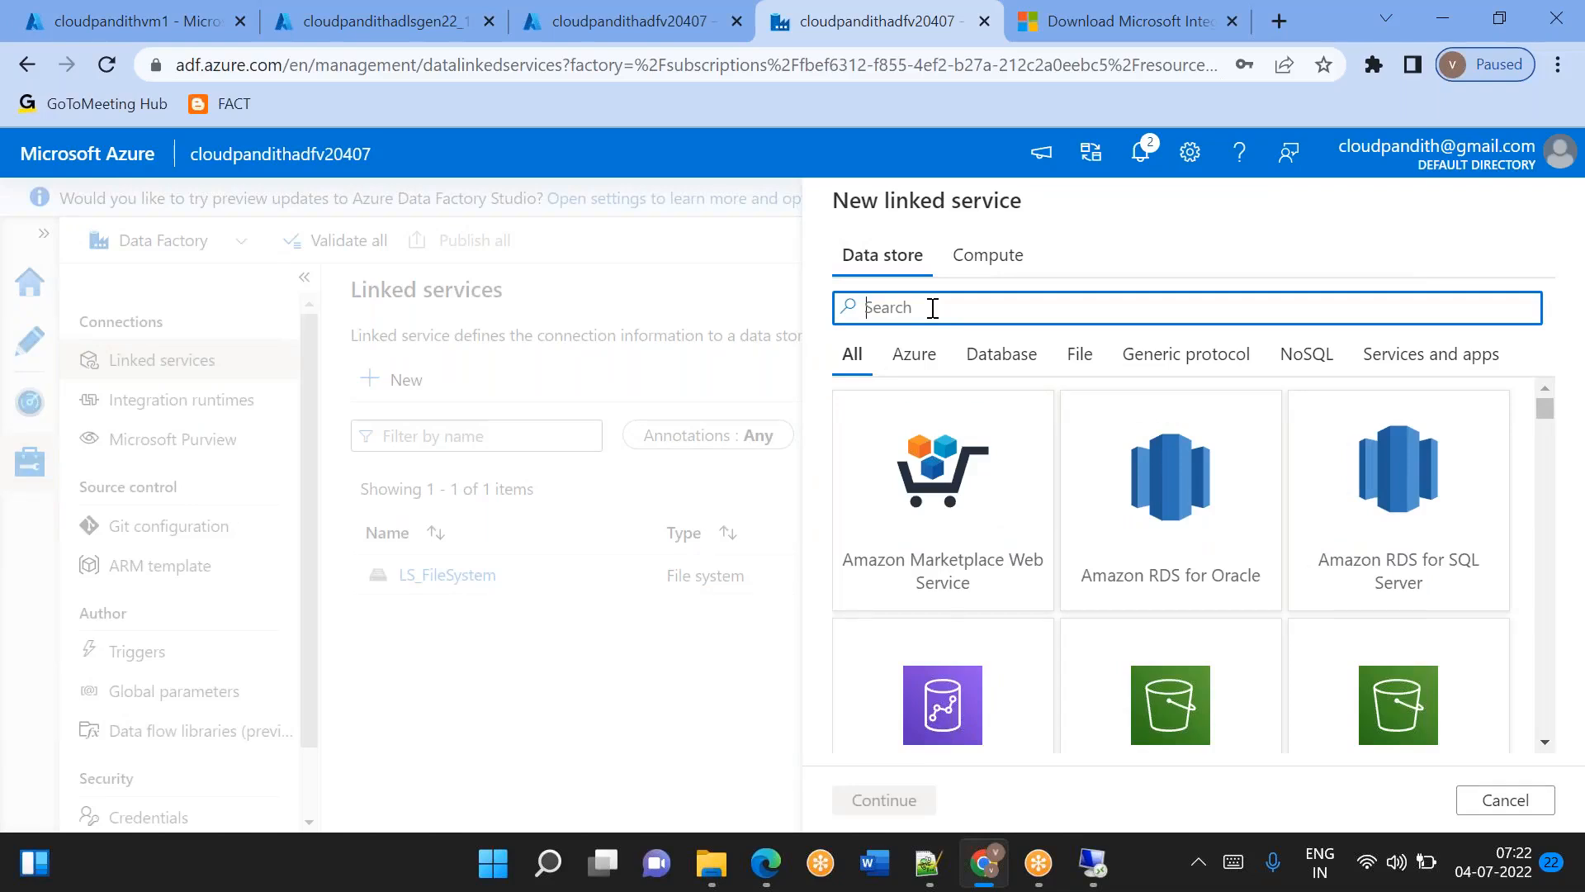
{"action": "type", "text": "2"}
{"action": "left_click", "coordinate": [927, 548]}
{"action": "double_click", "coordinate": [927, 548]}
{"action": "key", "text": "ctrl+a"}
{"action": "key", "text": "BackSpace"}
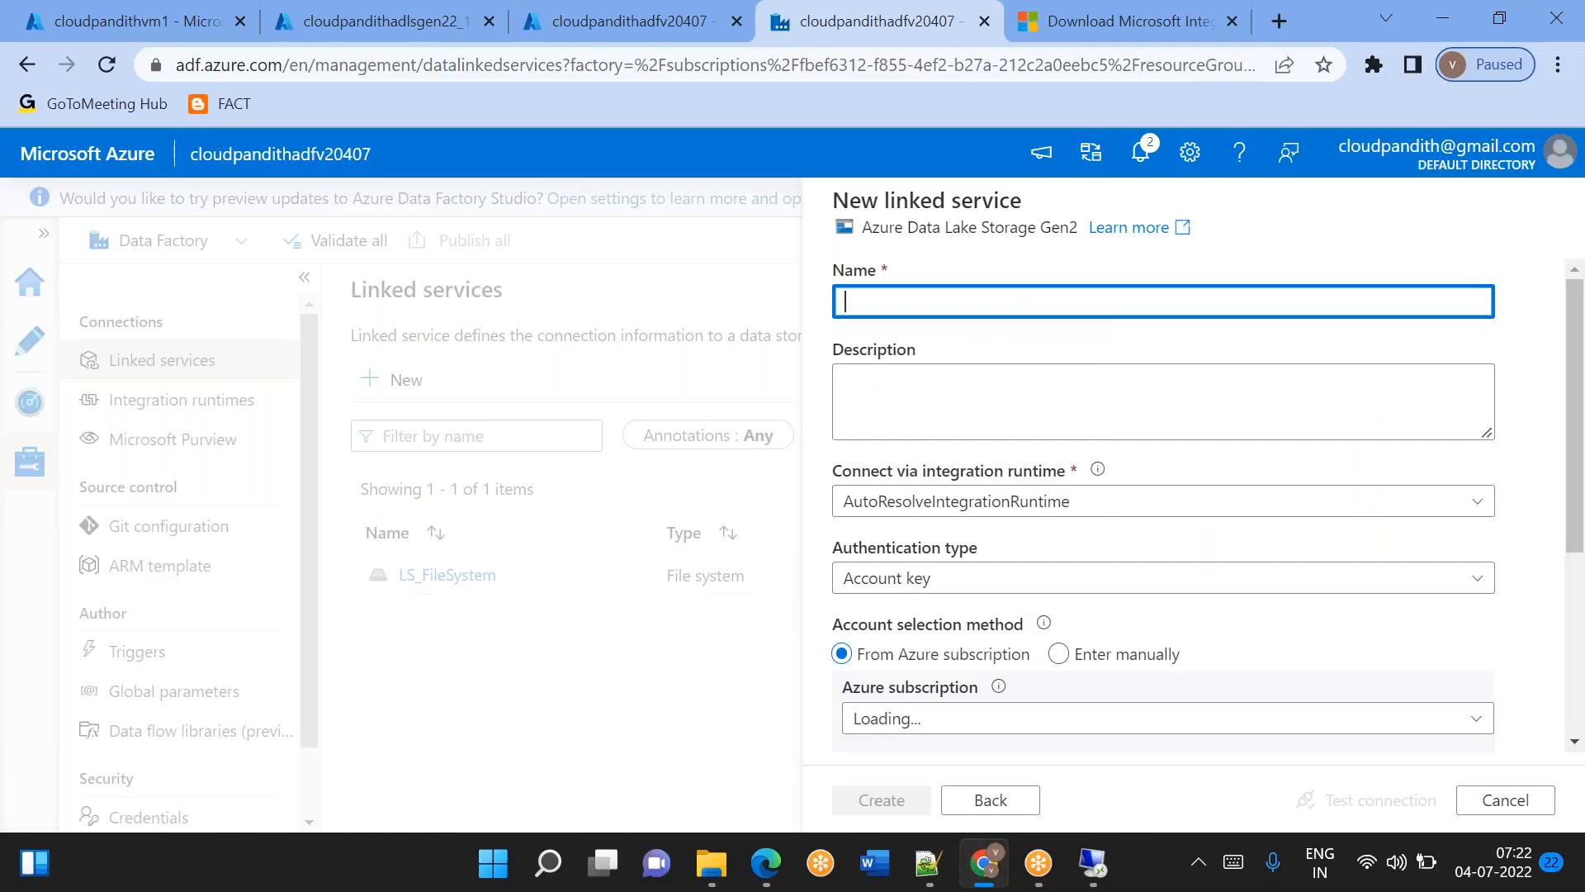
{"action": "type", "text": "LS_ADLSGen2"}
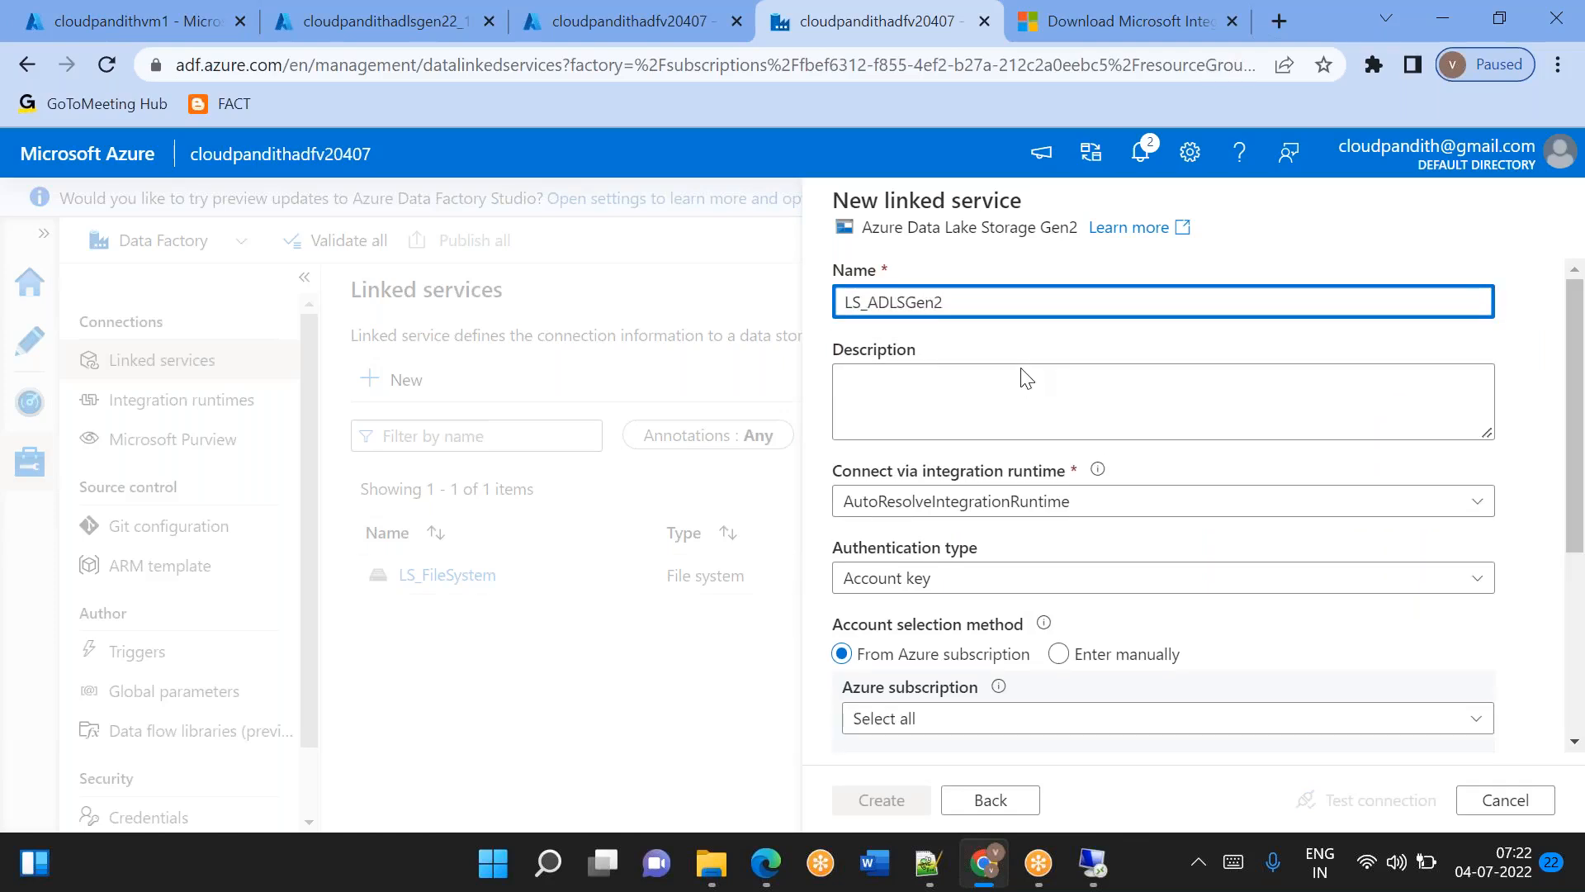
Check the subscription ID on the cloudpandithvm1 overview and select the matching Pay-As-You-Go subscription for LS_ADLSGen2.
{"action": "scroll", "coordinate": [1024, 380], "scroll_direction": "down", "scroll_amount": 2}
{"action": "left_click", "coordinate": [924, 549]}
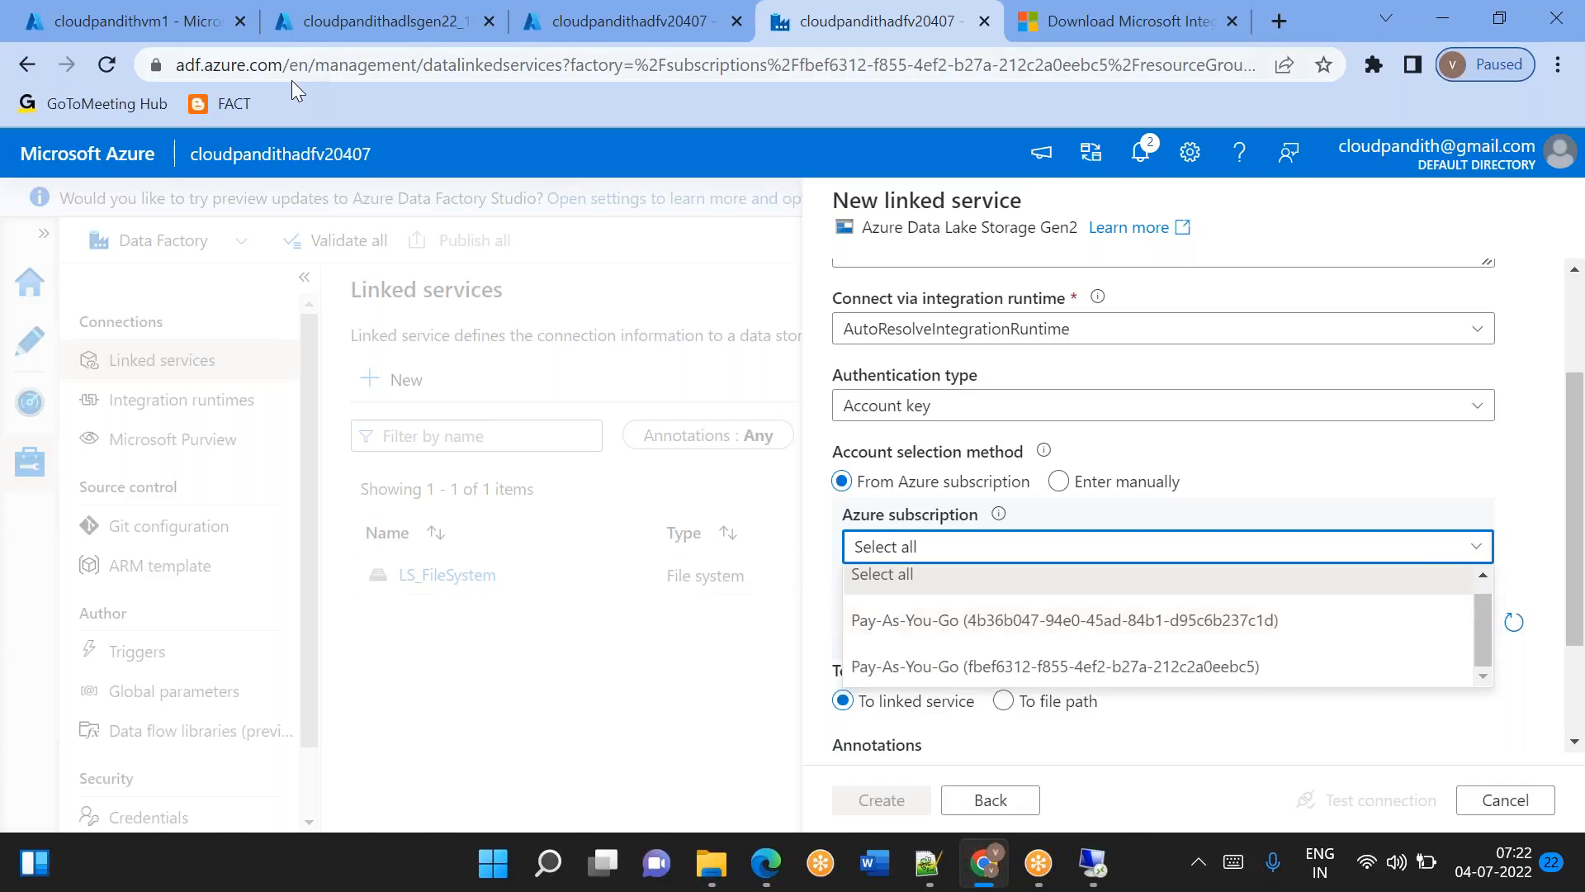
{"action": "left_click", "coordinate": [147, 11]}
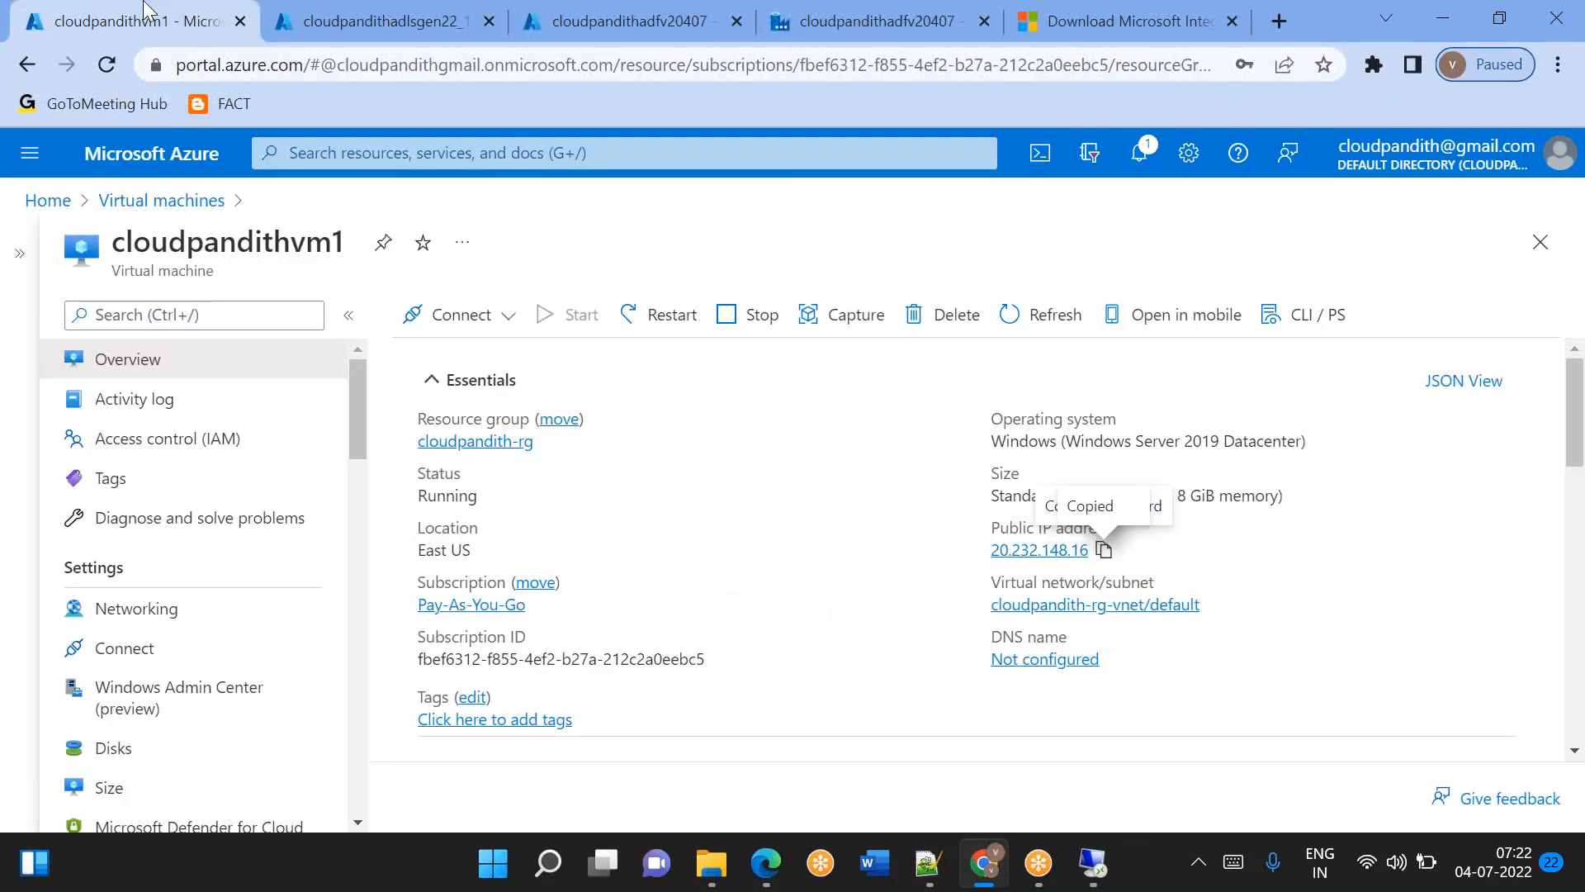
{"action": "left_click", "coordinate": [780, 33]}
{"action": "left_click", "coordinate": [962, 627]}
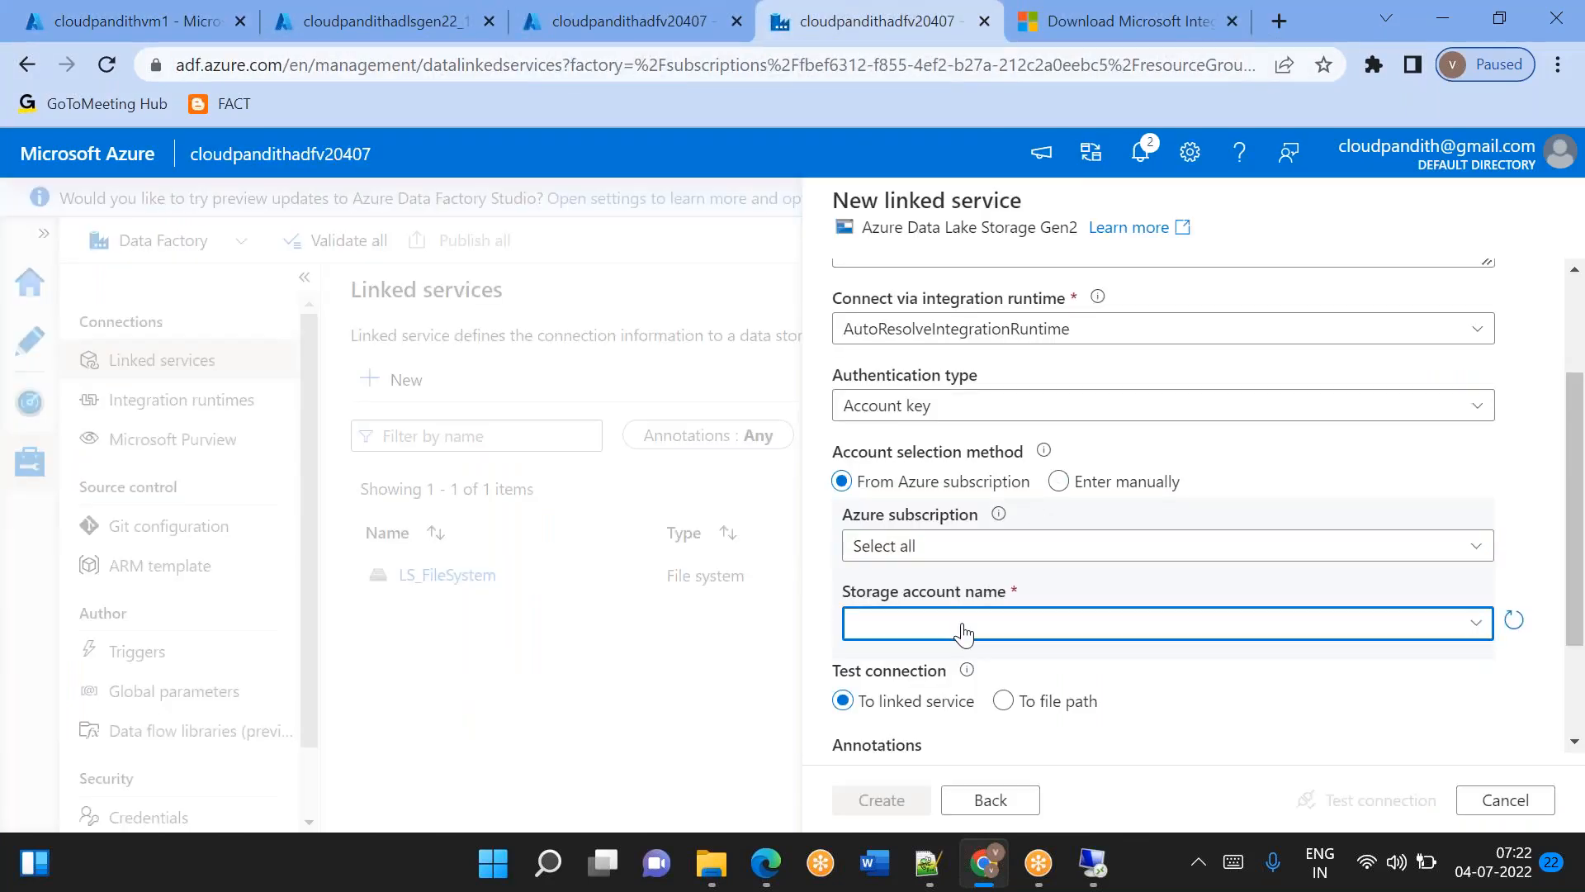
{"action": "scroll", "coordinate": [960, 578], "scroll_direction": "down", "scroll_amount": 2}
{"action": "left_click", "coordinate": [896, 434]}
{"action": "left_click", "coordinate": [908, 426]}
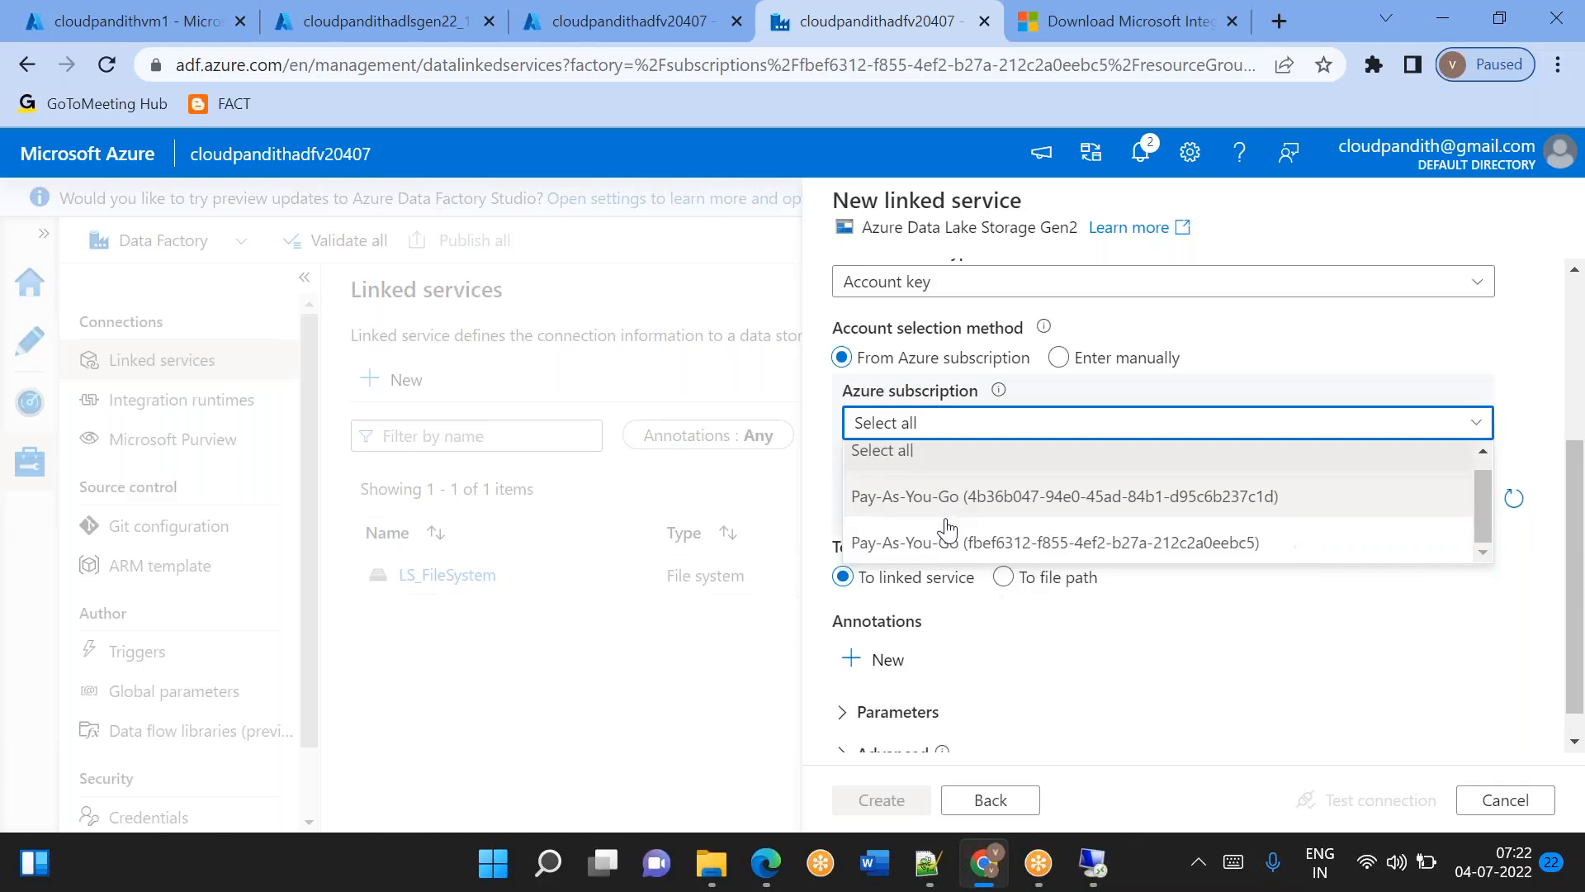
{"action": "left_click", "coordinate": [974, 543]}
Select cloudpandithadlsgen22 as the storage account and create the linked service after testing its connection.
{"action": "left_click", "coordinate": [980, 500]}
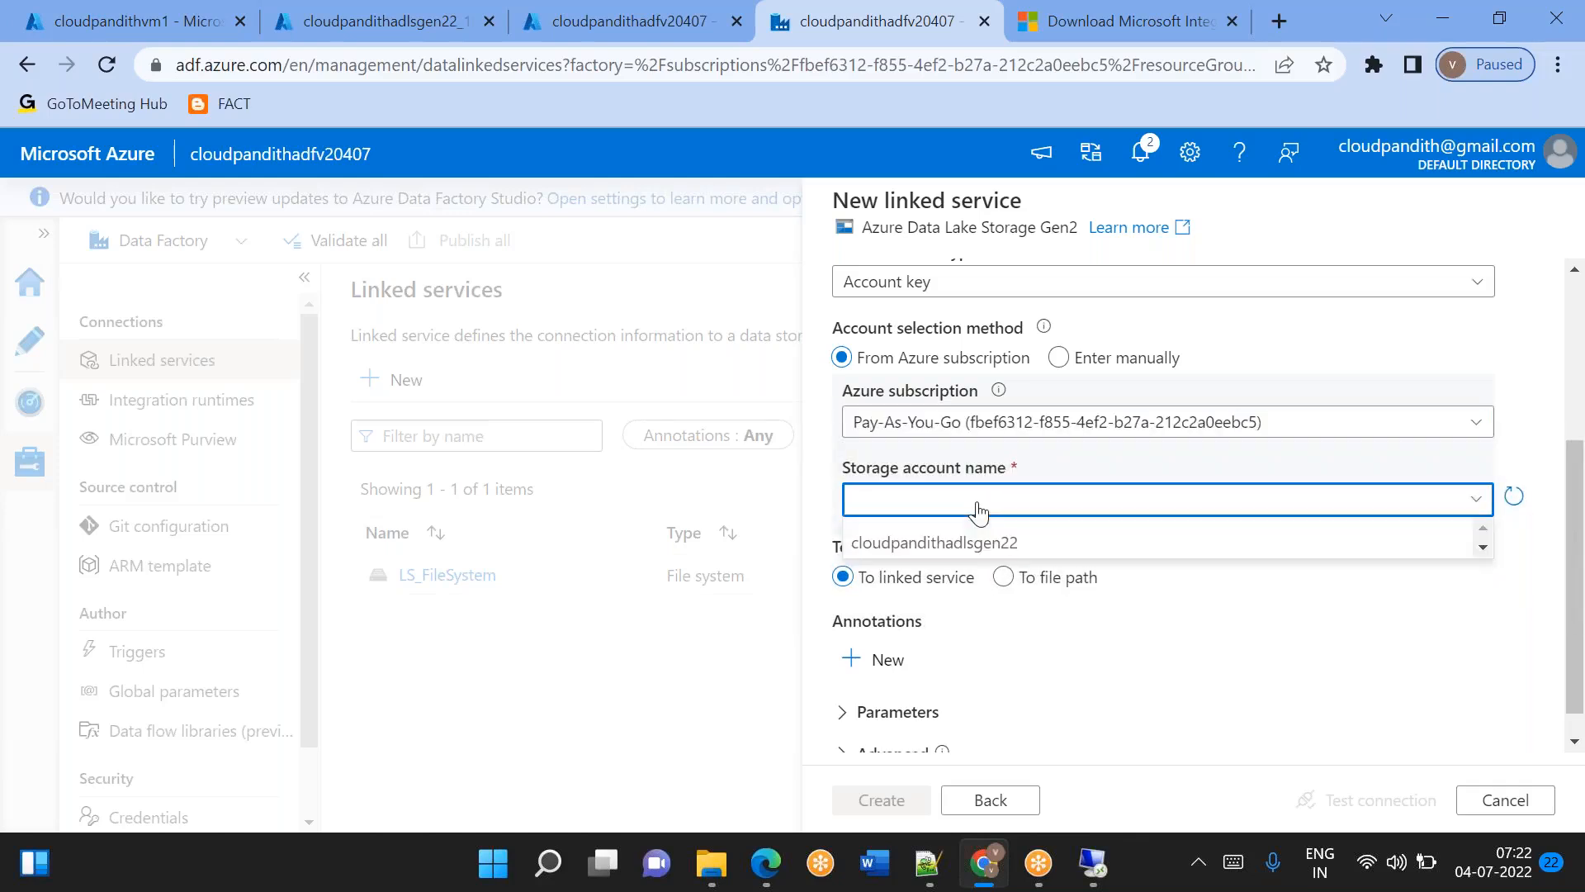
{"action": "left_click", "coordinate": [955, 543]}
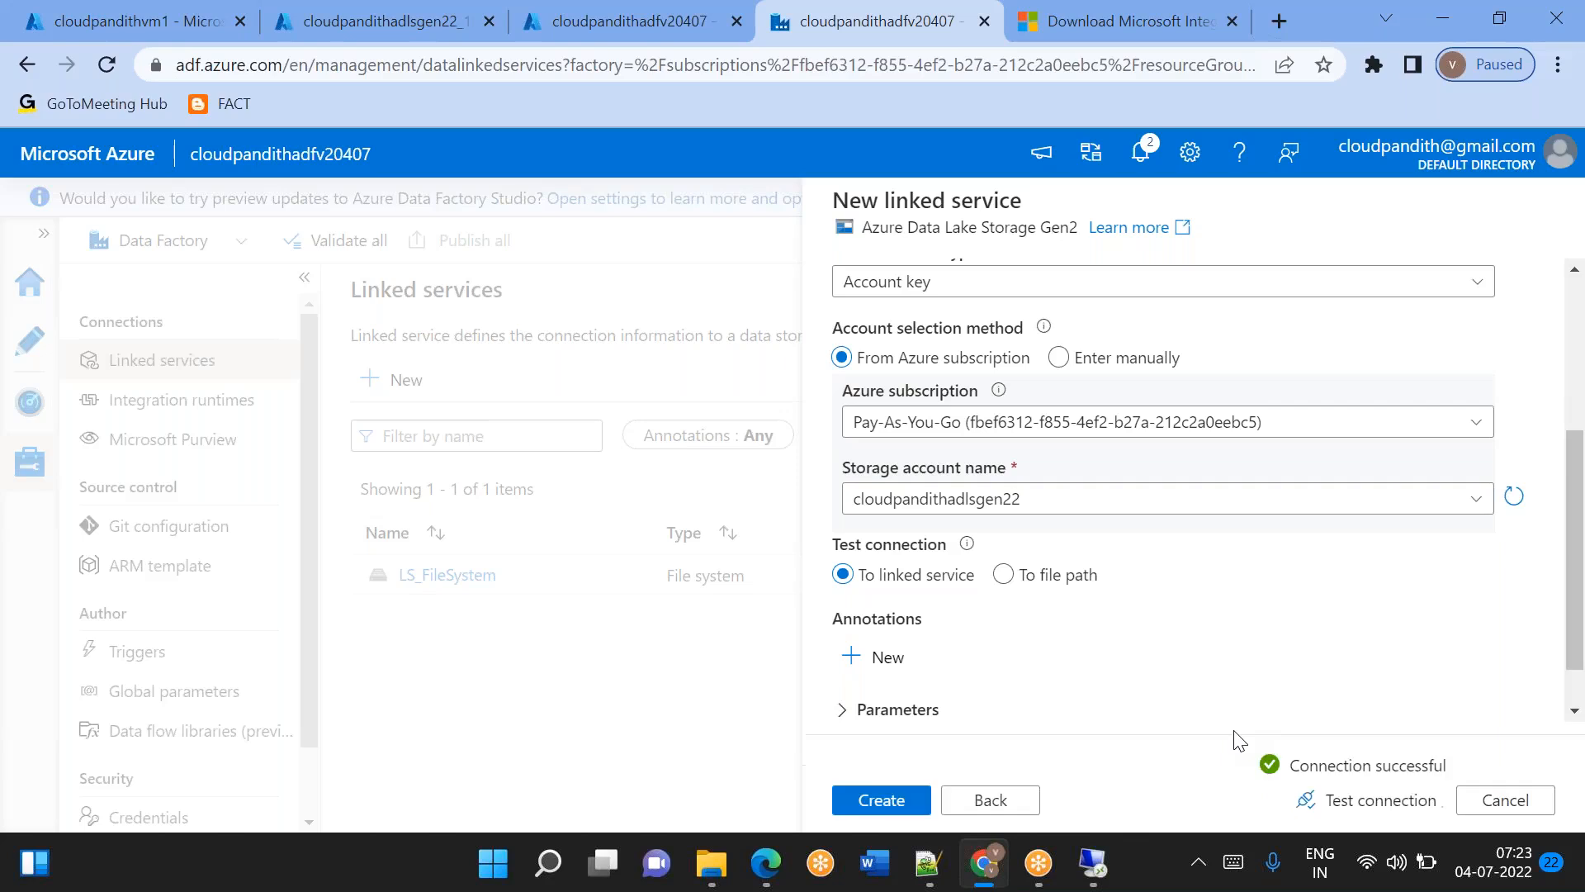
{"action": "left_click", "coordinate": [906, 805]}
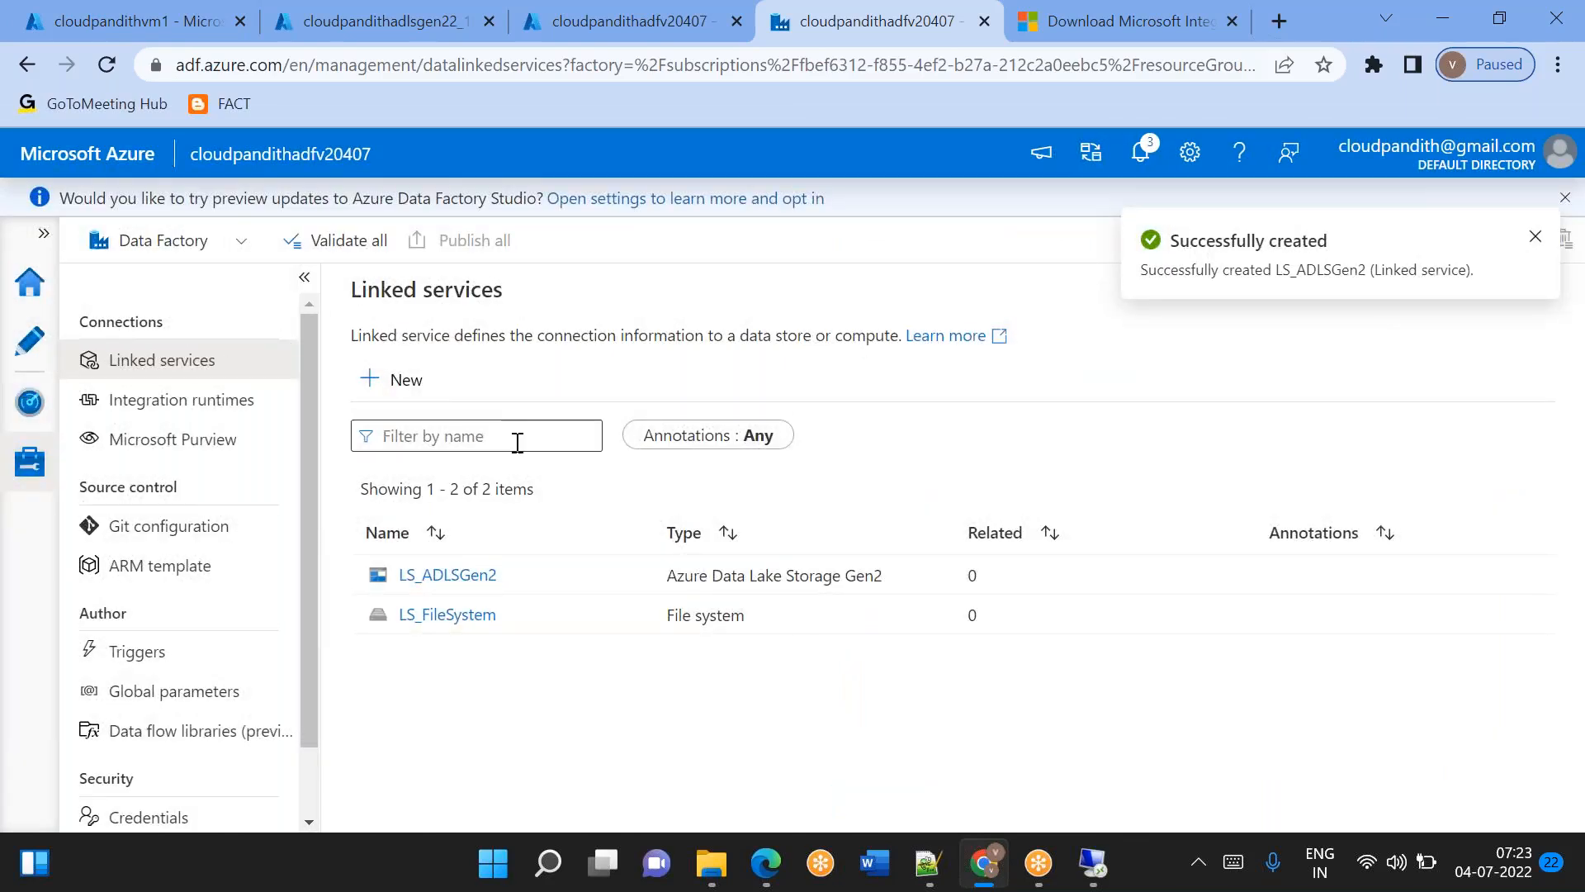
{"action": "left_click", "coordinate": [402, 381]}
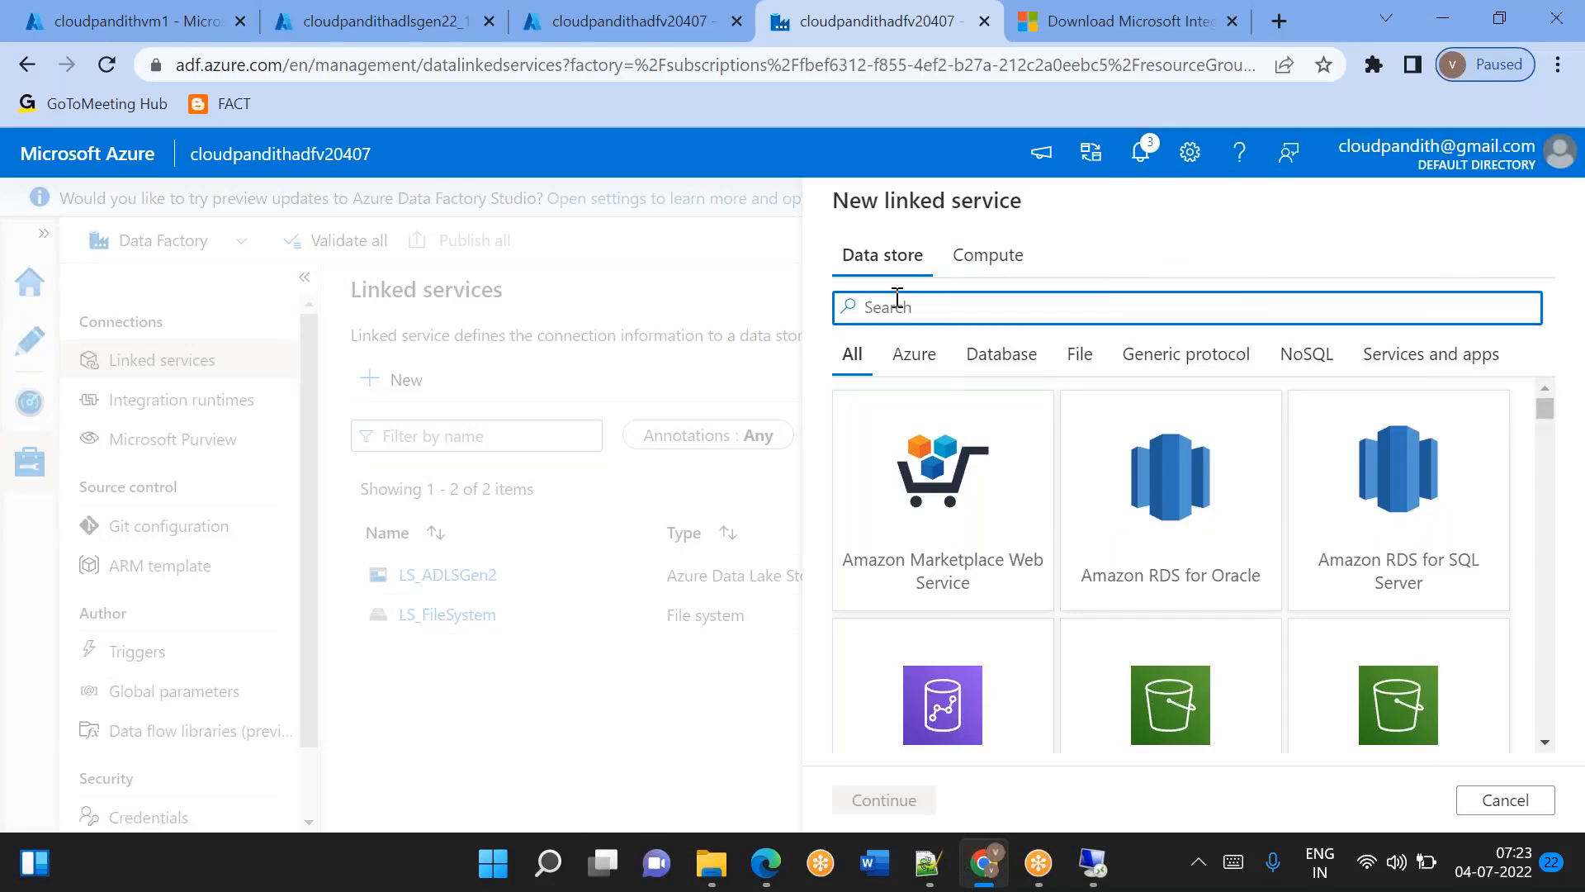
{"action": "left_click", "coordinate": [1508, 801]}
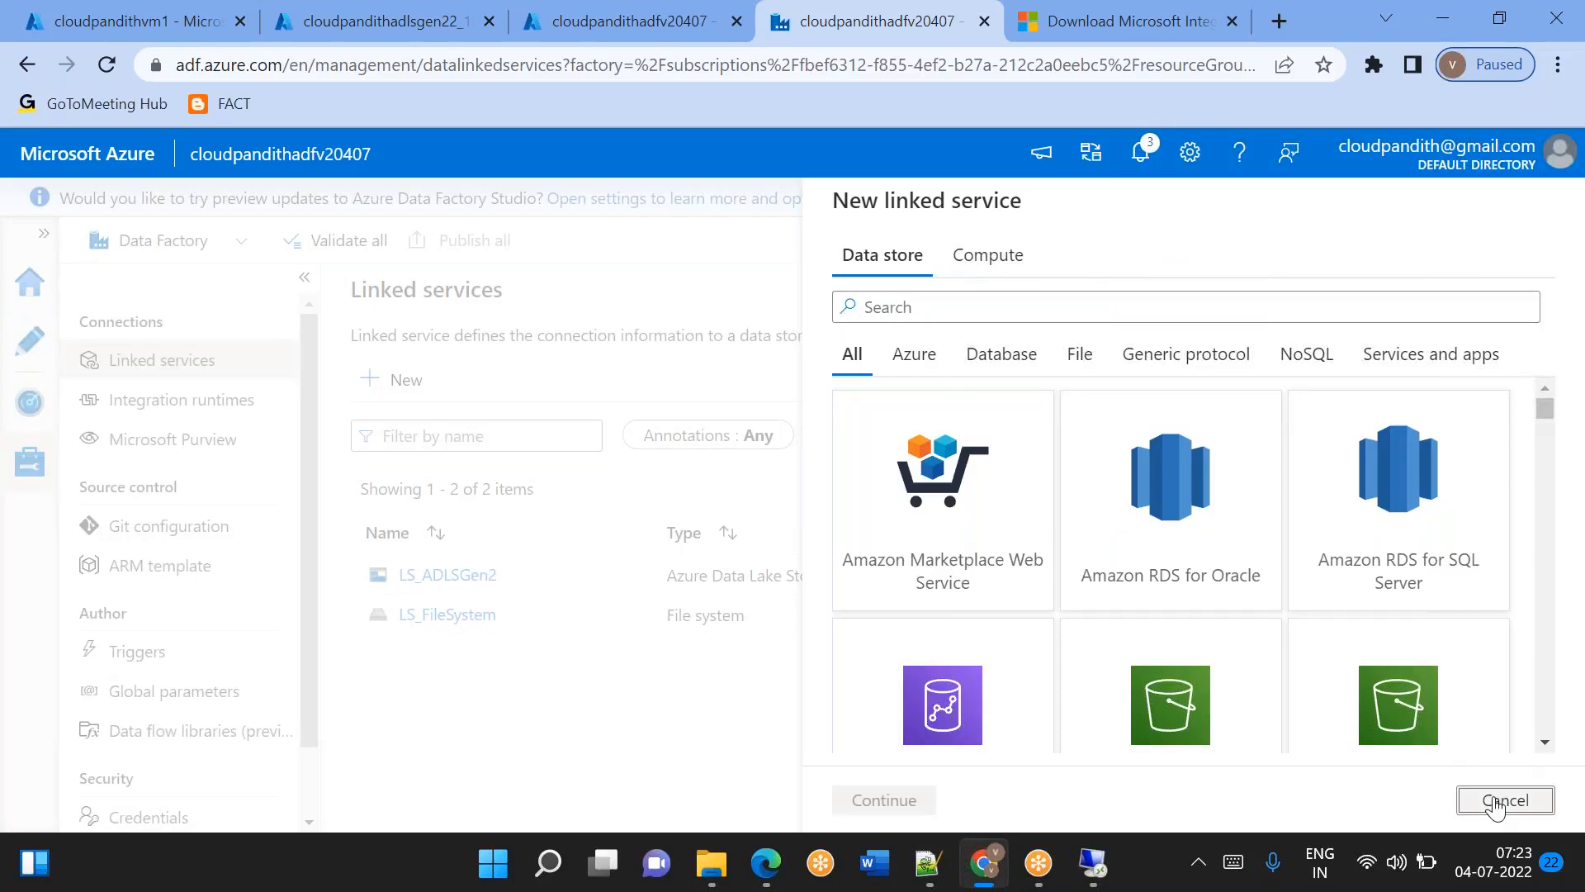
Switch to the remote desktop session of the VM, search for SSMS and launch Microsoft SQL Server Management Studio 18.
{"action": "left_click", "coordinate": [1104, 879]}
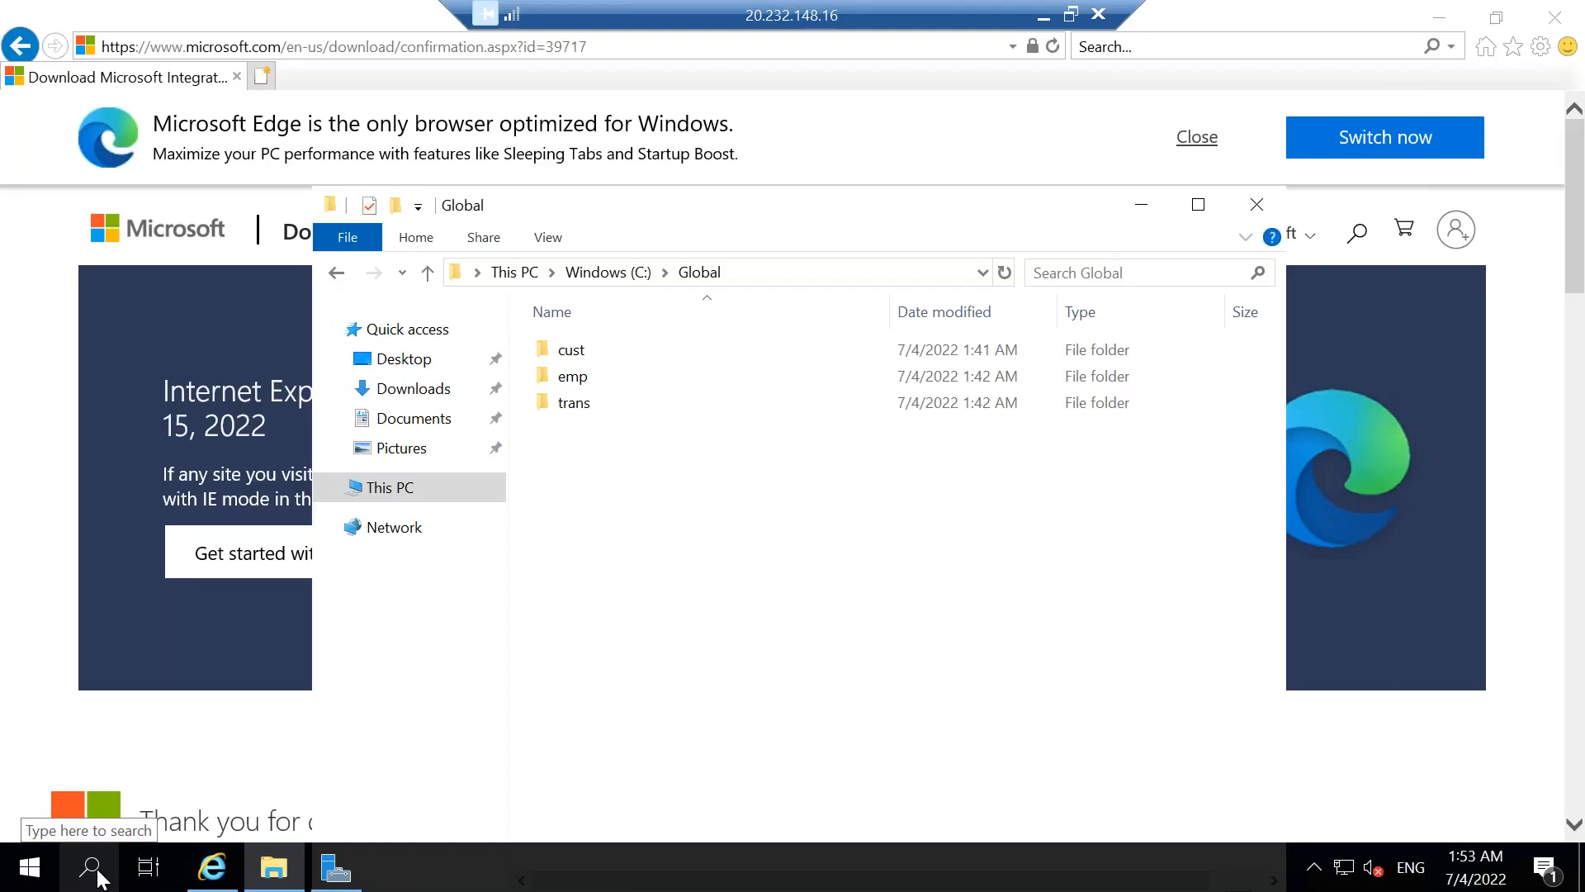
{"action": "left_click", "coordinate": [90, 867]}
{"action": "type", "text": "s"}
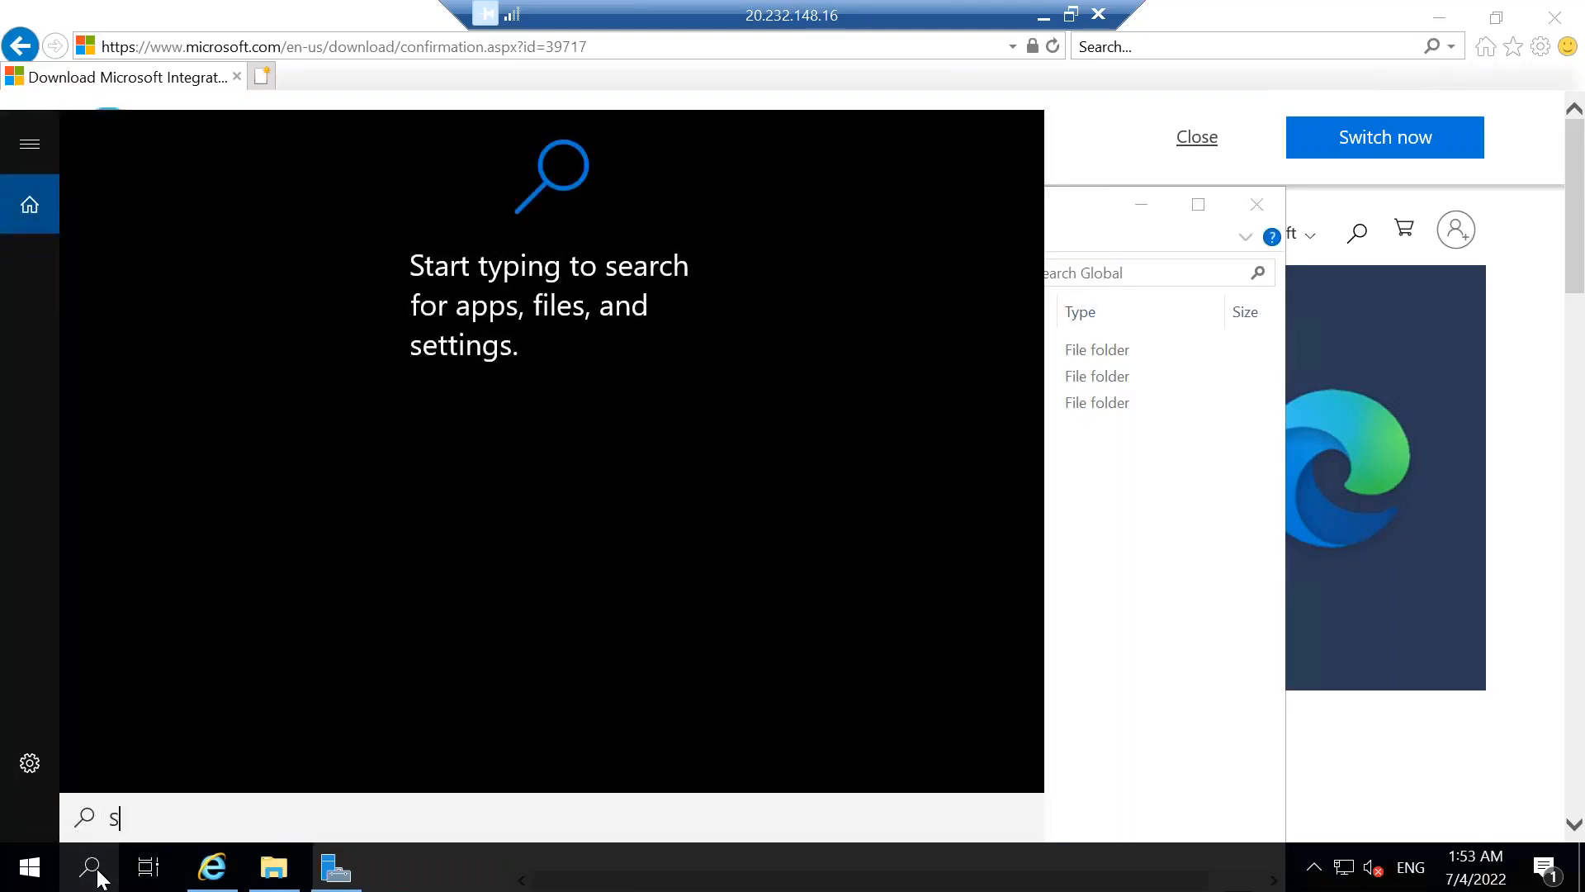
{"action": "type", "text": "SMS"}
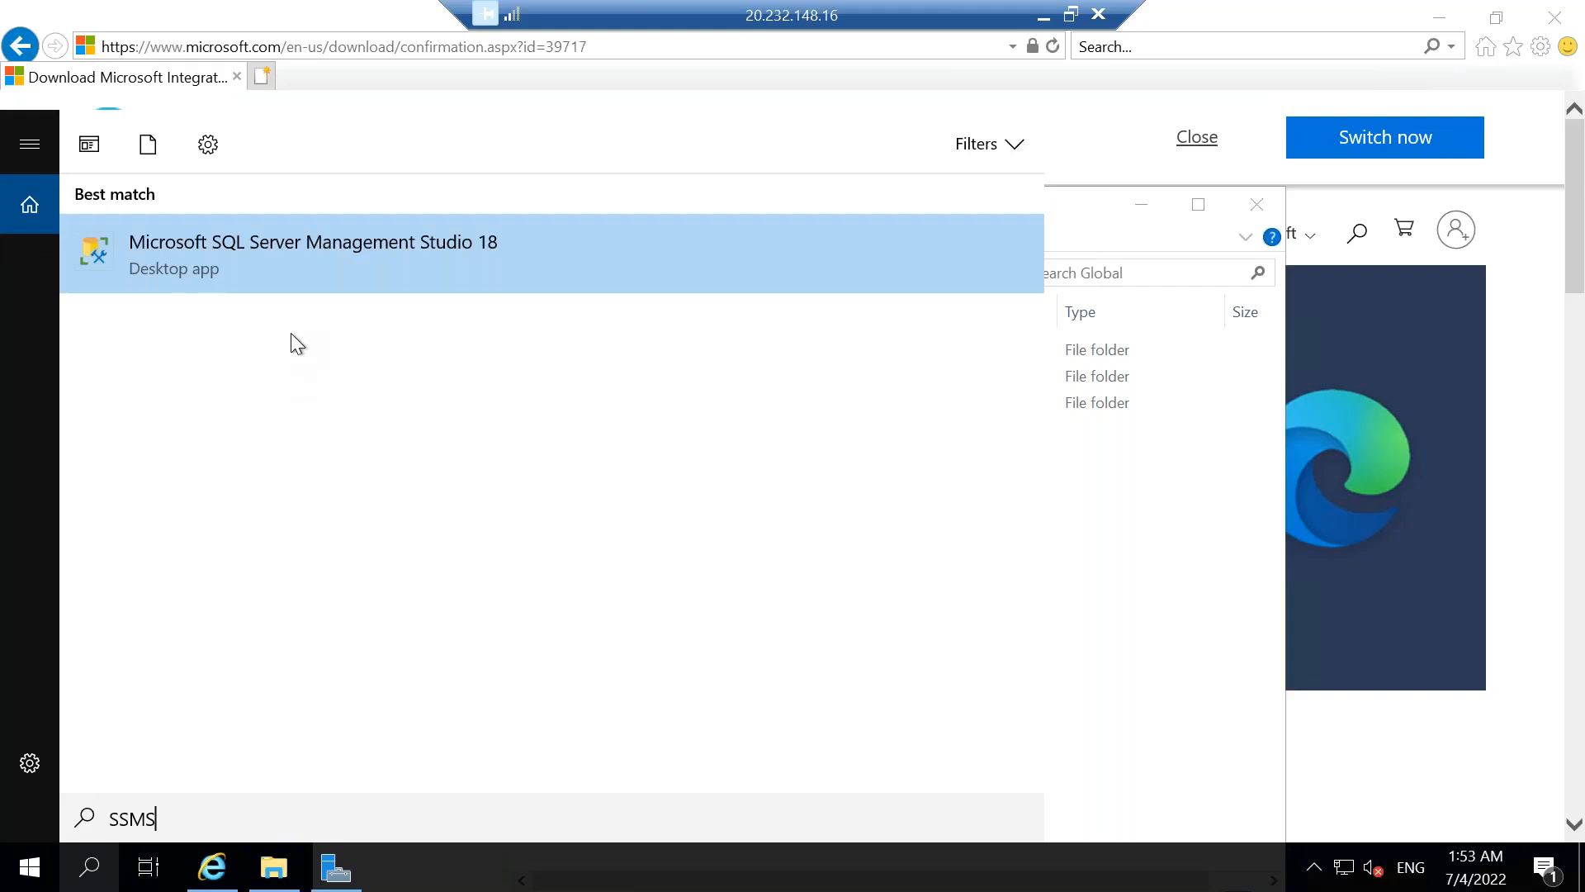
{"action": "left_click", "coordinate": [262, 259]}
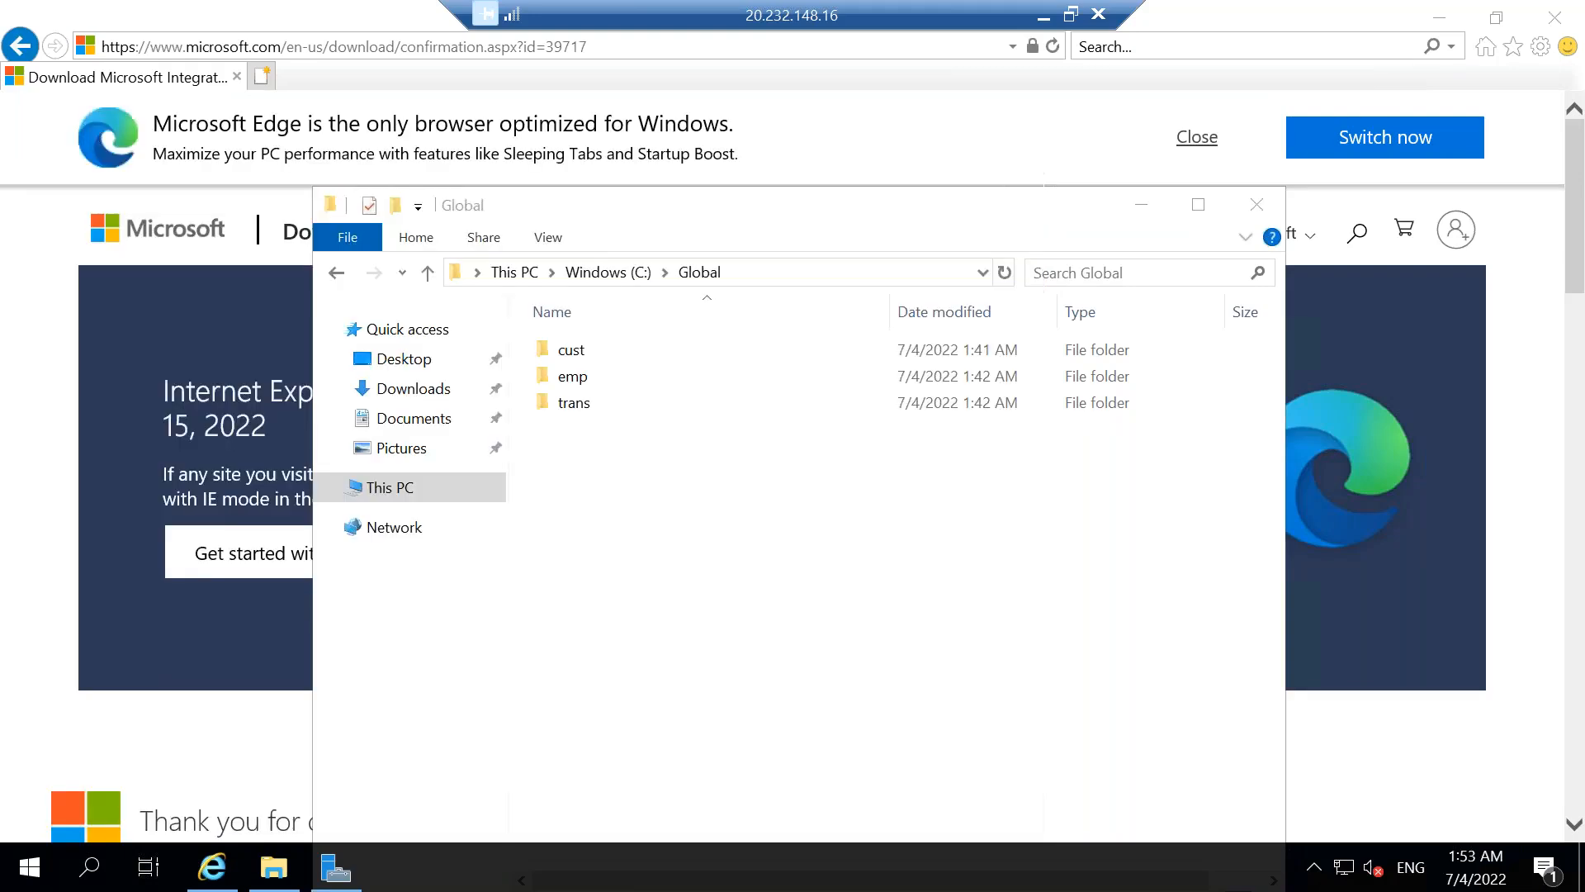
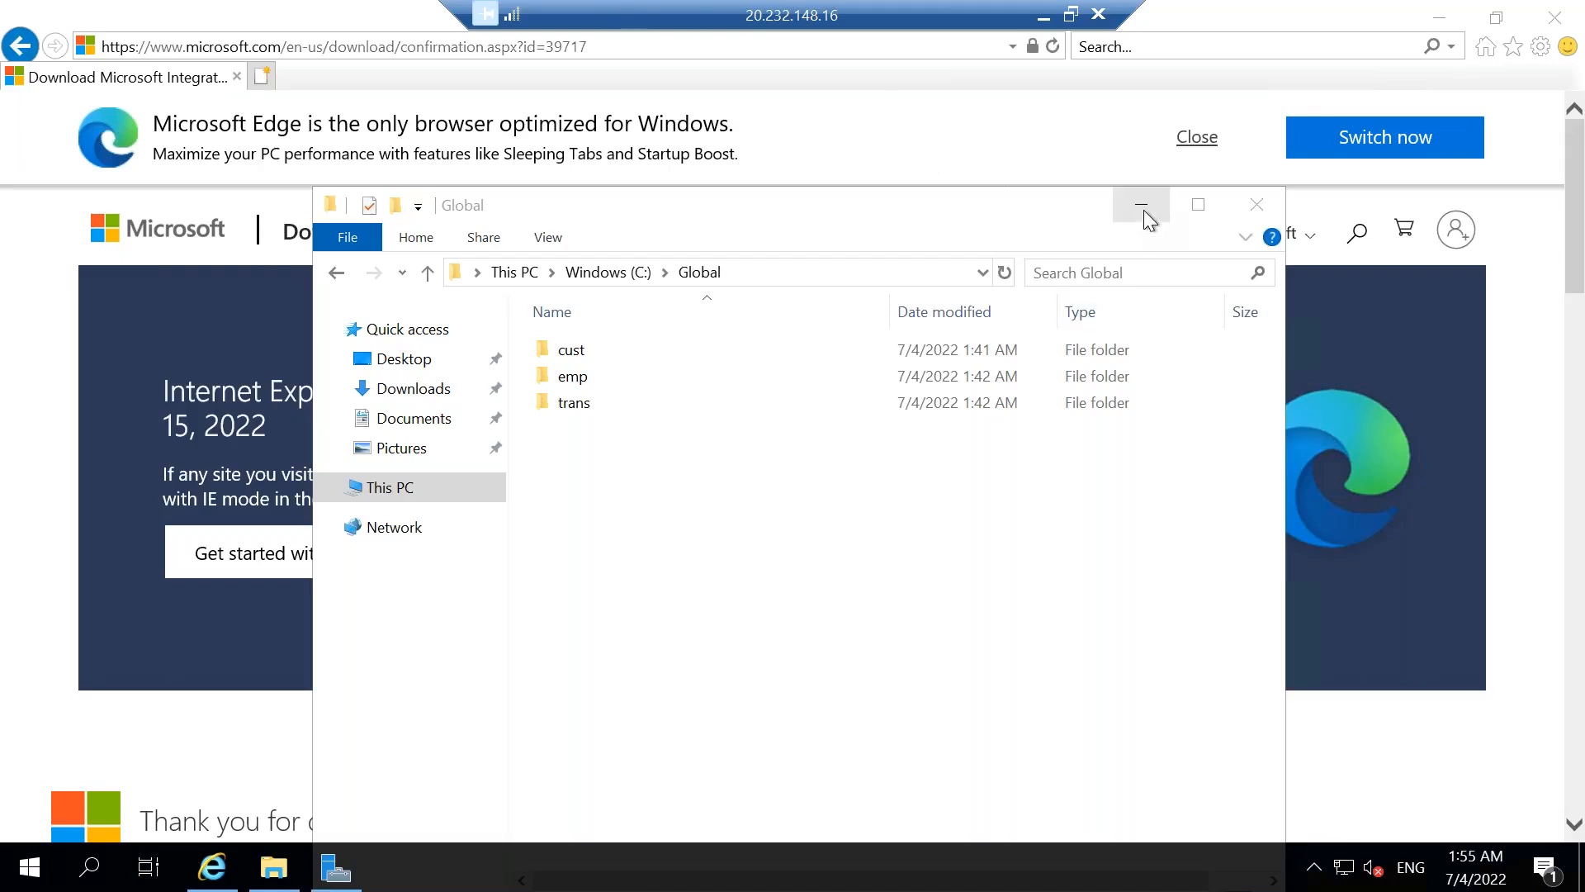
Bring up the SSMS server connection dialog and choose SQL Server Authentication for the server cloudpandithvm1.
{"action": "left_click", "coordinate": [1142, 210]}
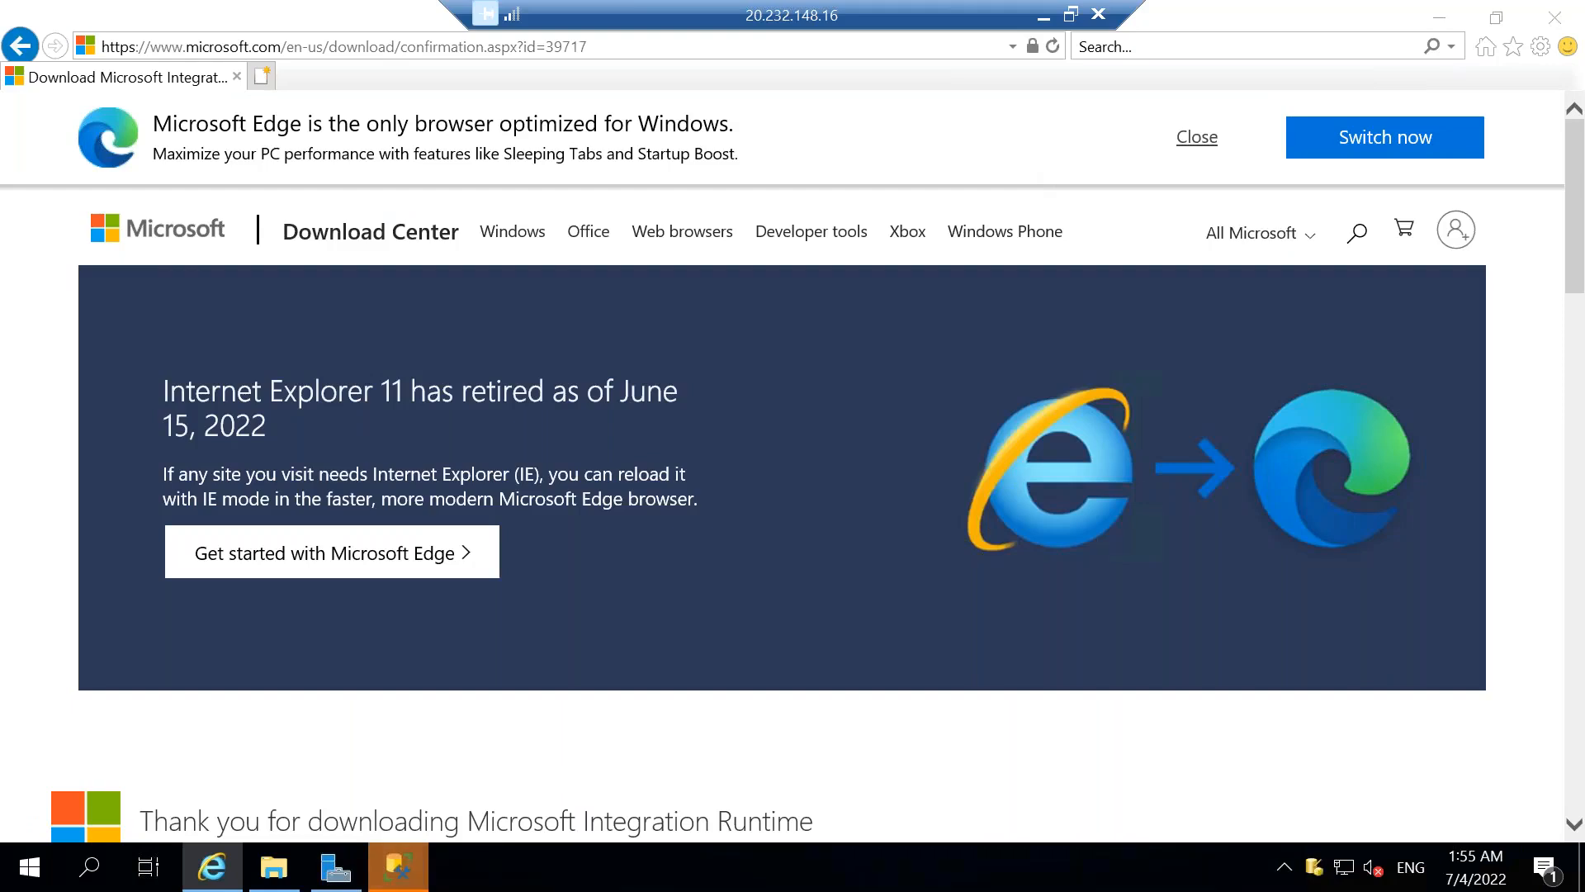
{"action": "mouse_move", "coordinate": [397, 866]}
{"action": "left_click", "coordinate": [276, 760]}
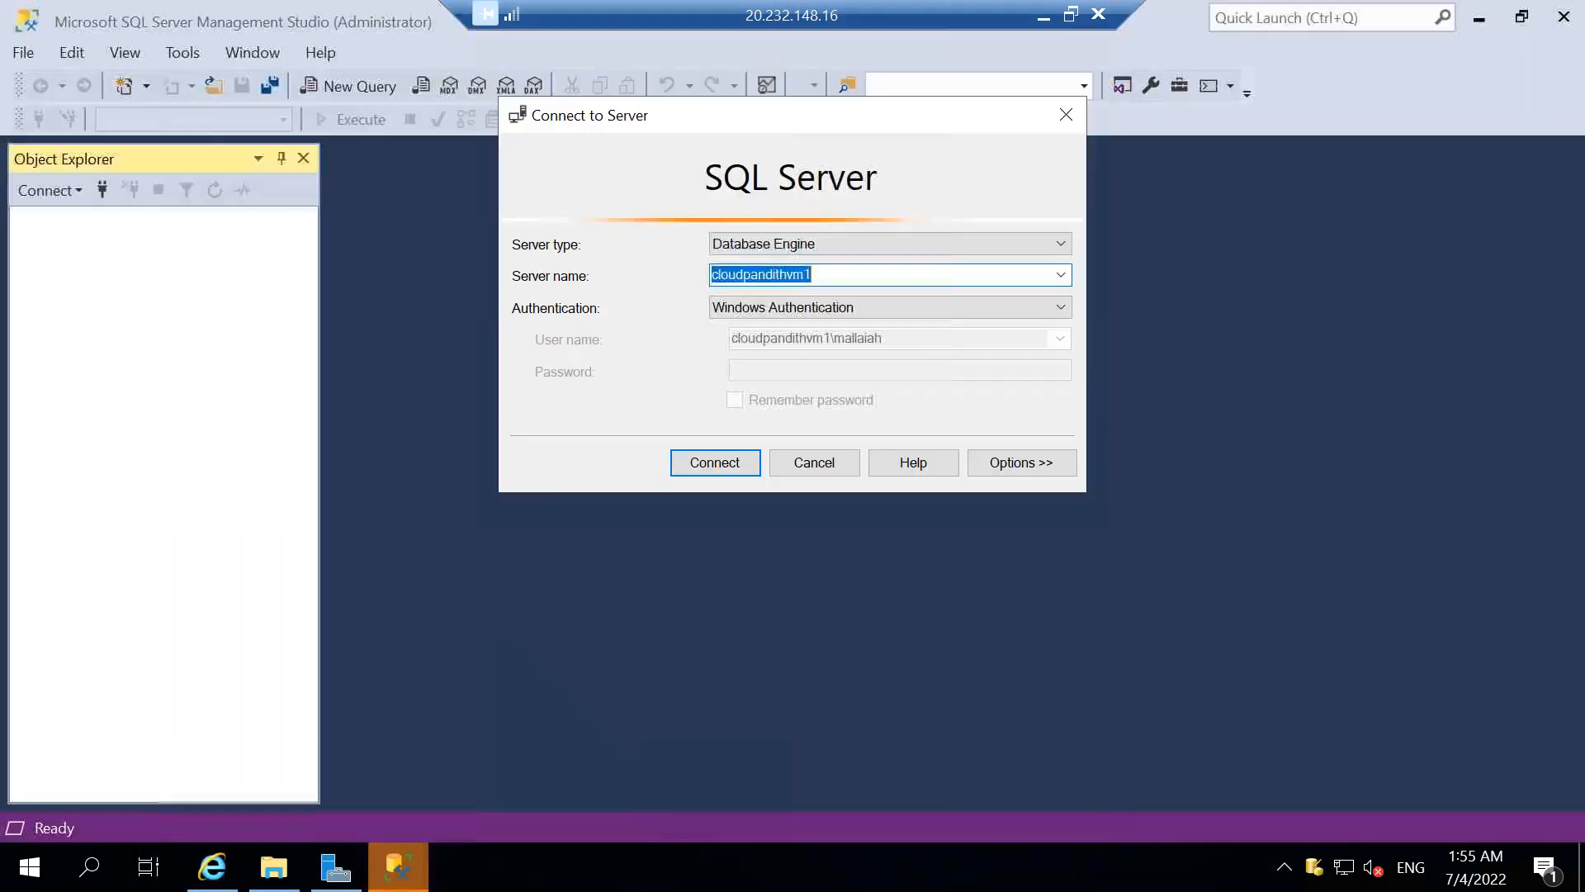
{"action": "left_click", "coordinate": [799, 307]}
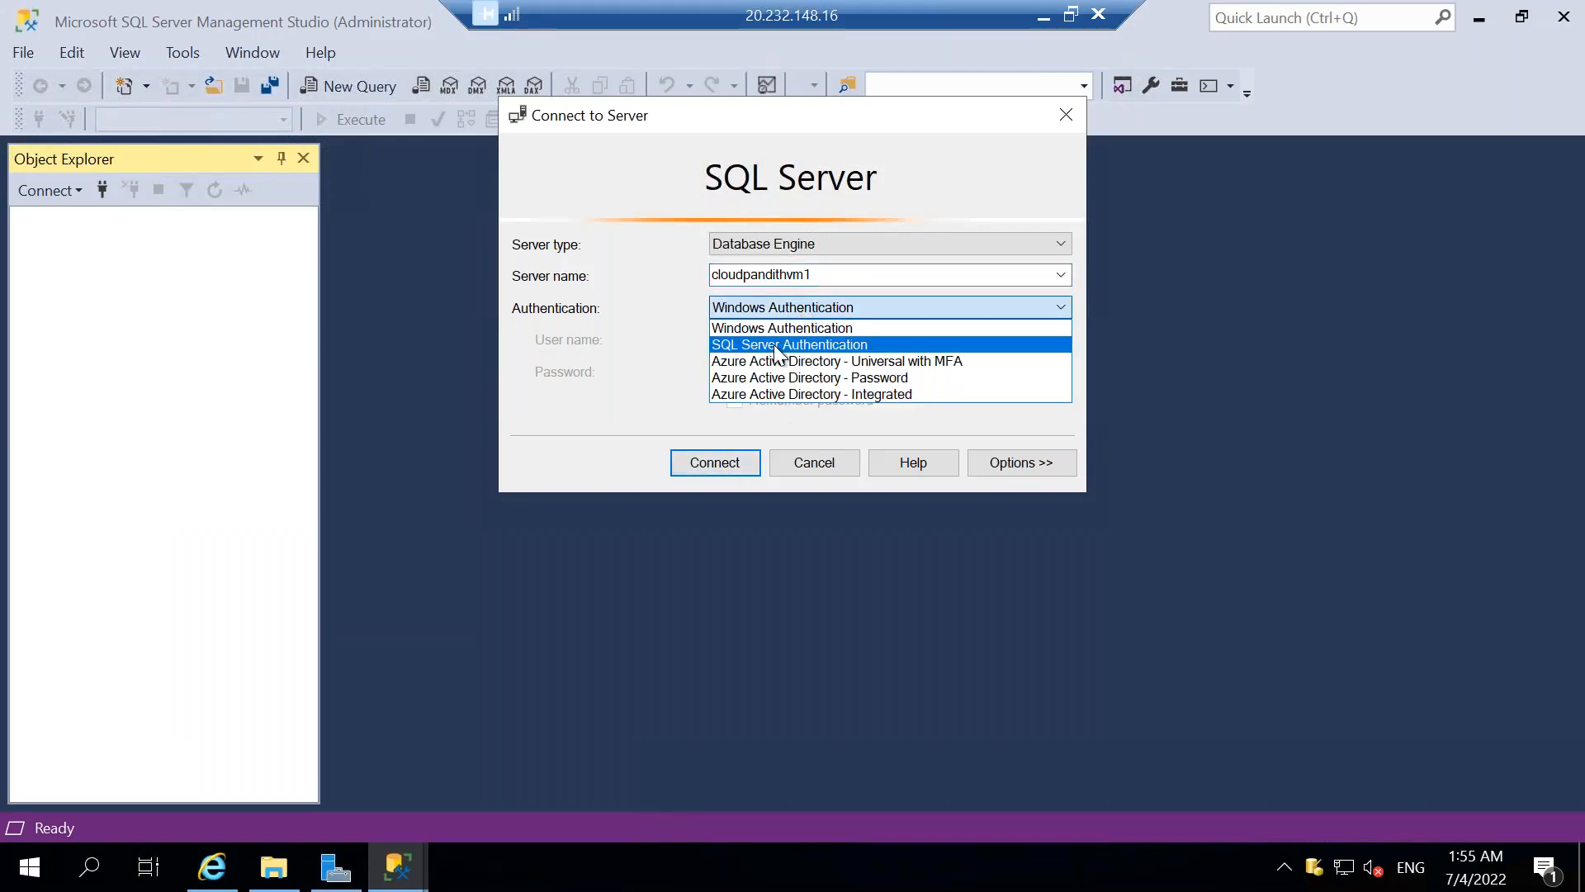
{"action": "left_click", "coordinate": [775, 347]}
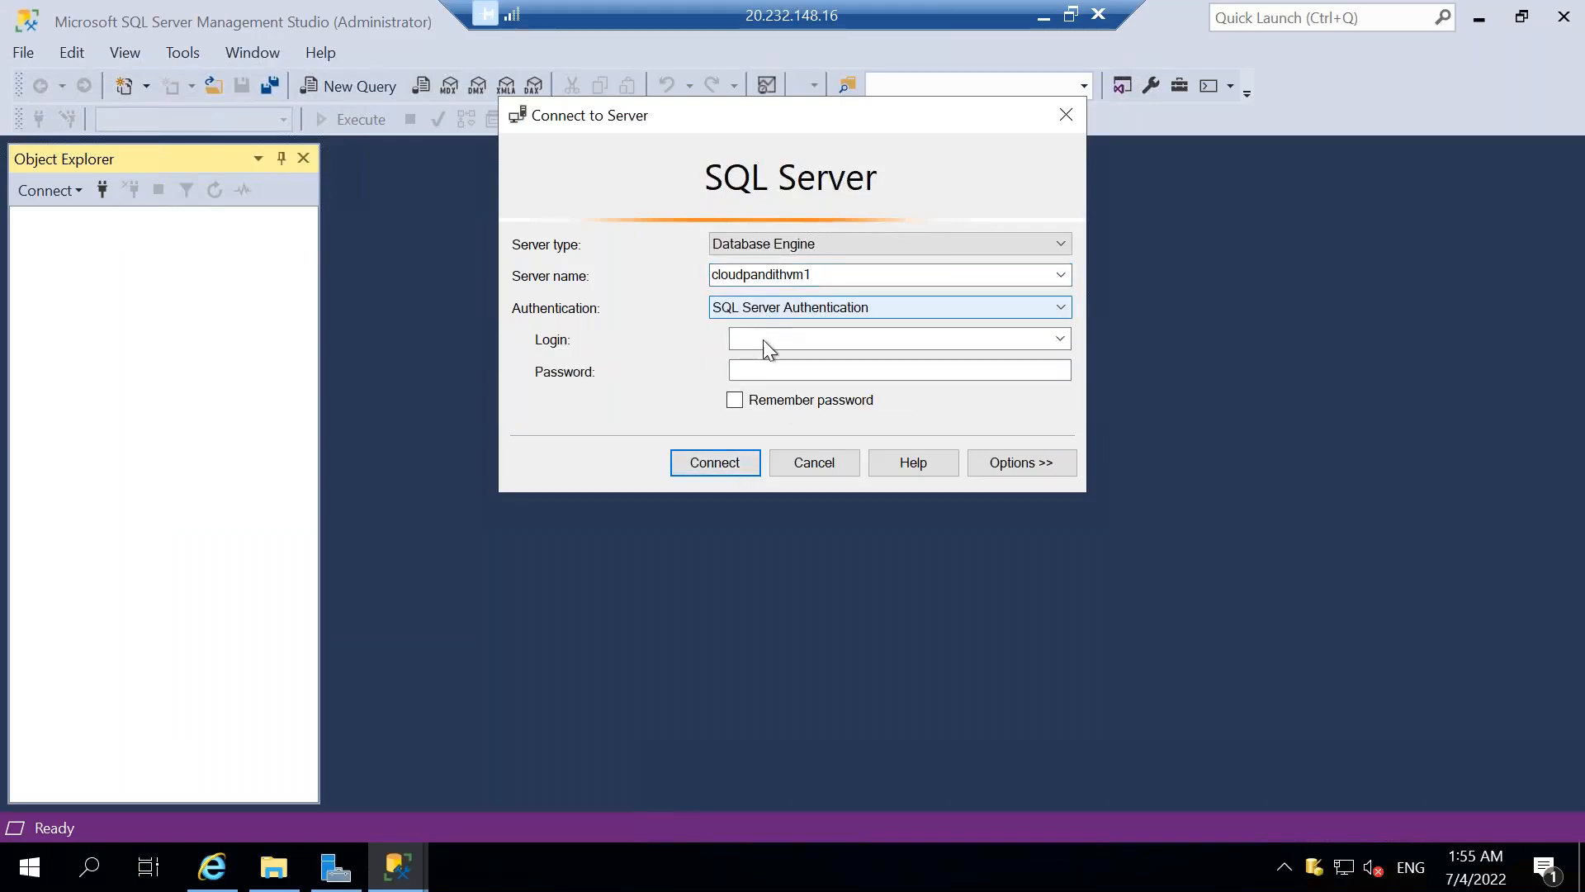
Enter the login cloudpandith and the account password, and connect to the server.
{"action": "left_click", "coordinate": [777, 340]}
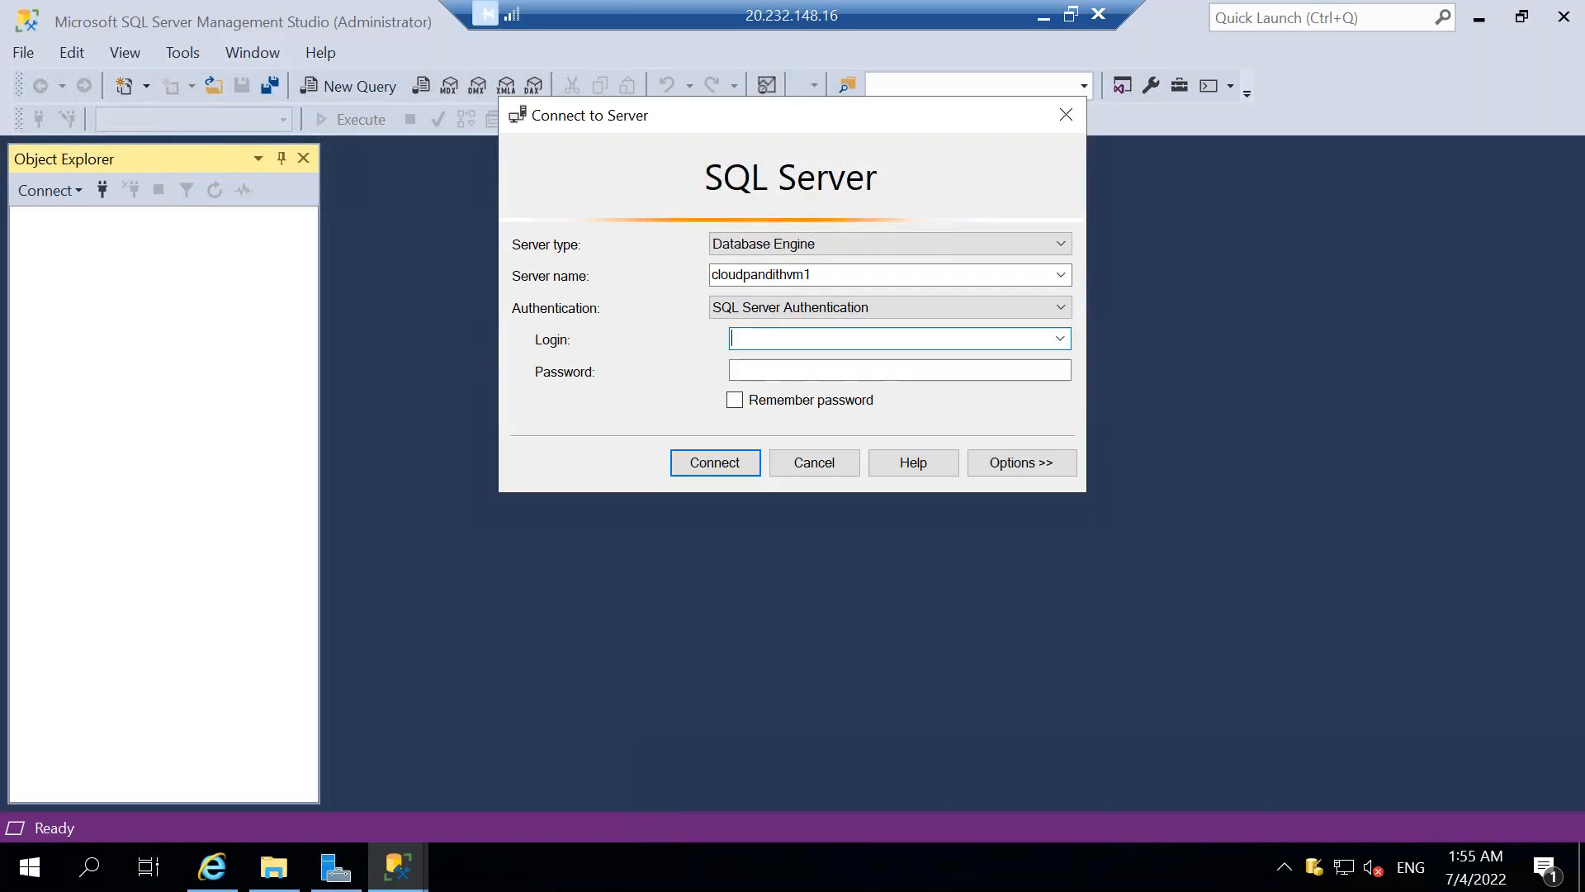
{"action": "type", "text": "CLOUDPOA"}
{"action": "type", "text": "cloudpandith"}
{"action": "key", "text": "Tab"}
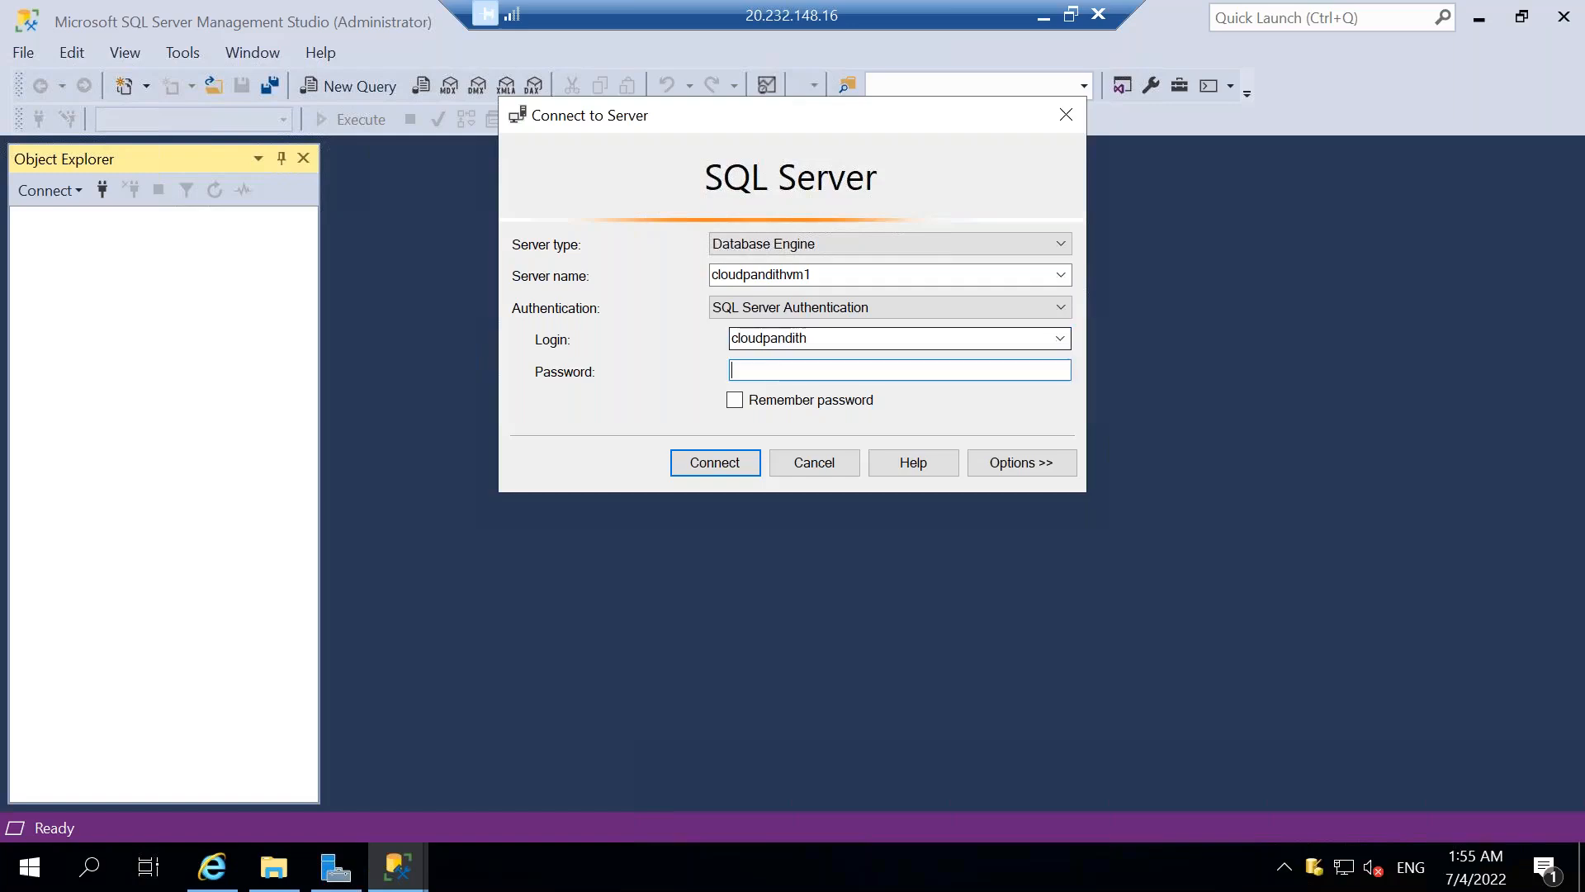
{"action": "type", "text": "************"}
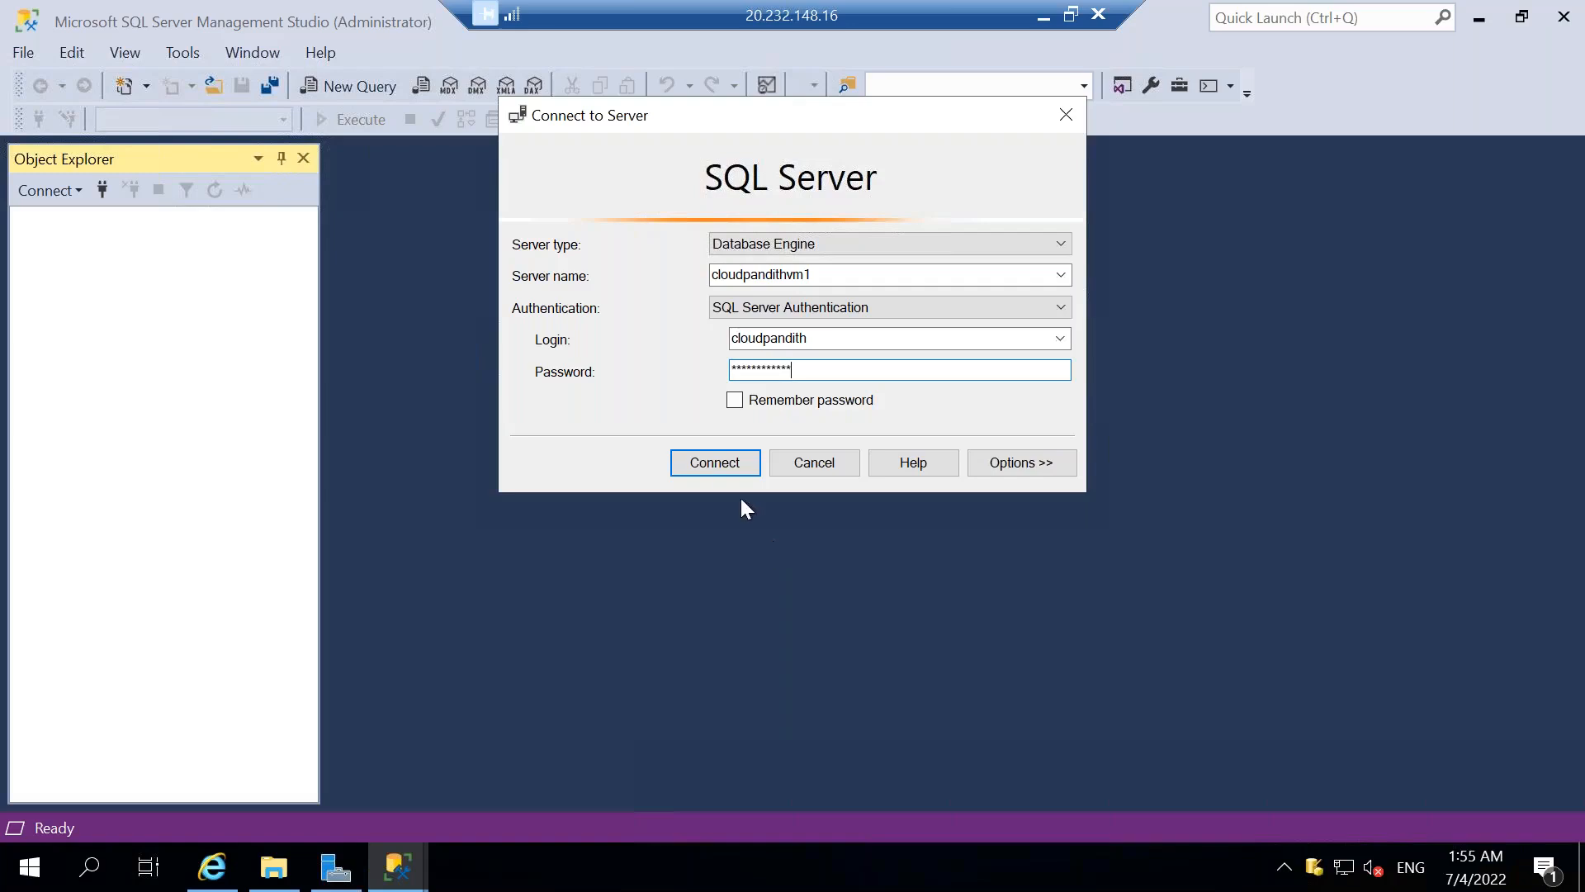
{"action": "left_click", "coordinate": [716, 460]}
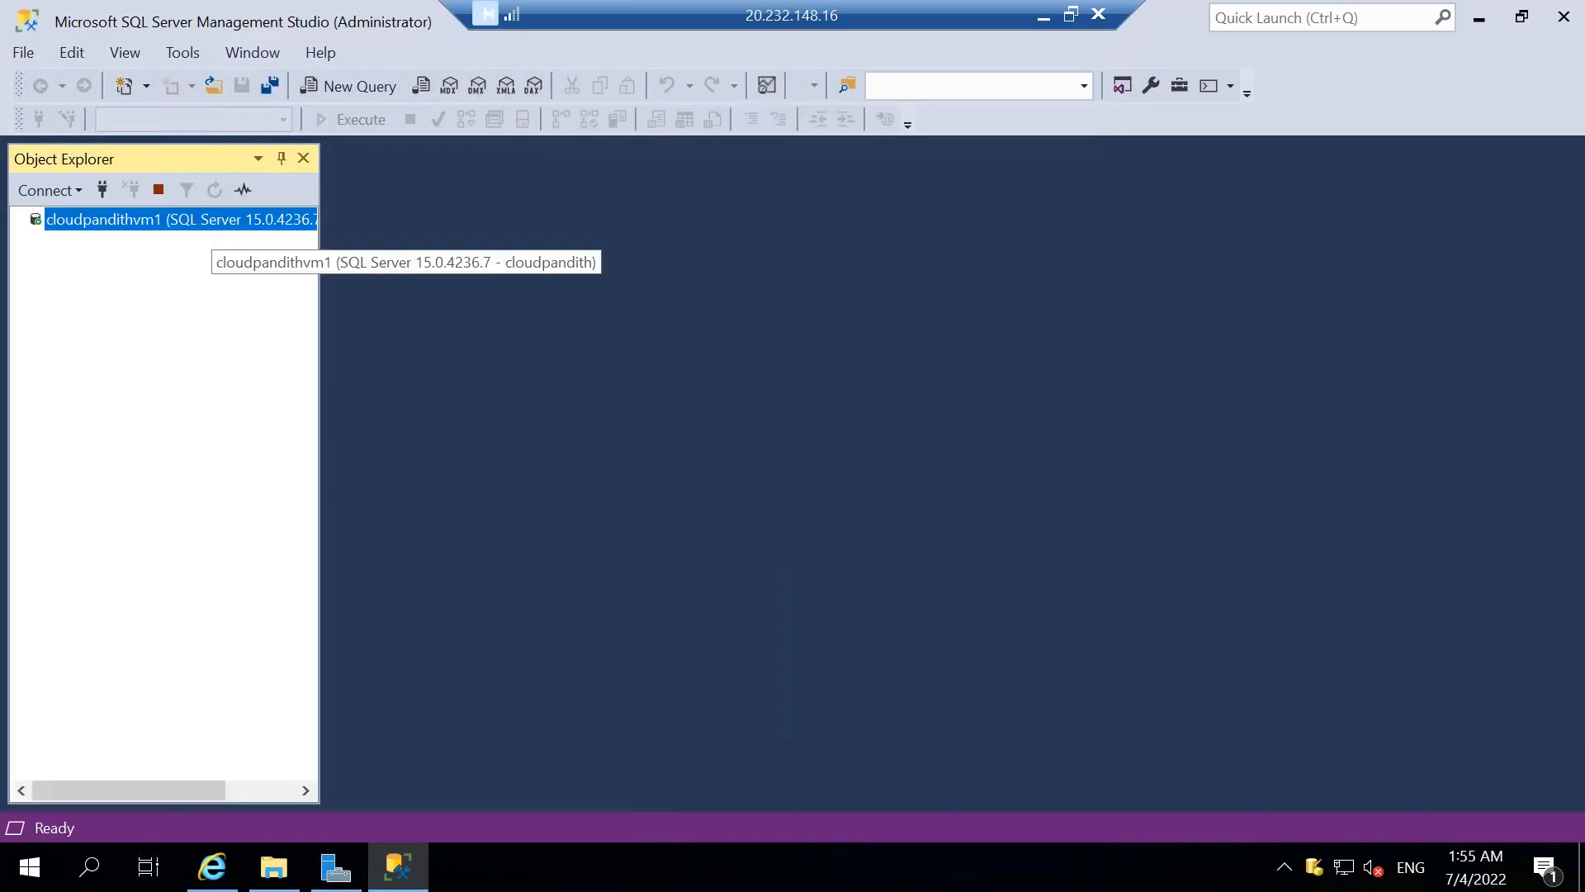
Expand the Databases folder of cloudpandithvm1 and open a new query window.
{"action": "right_click", "coordinate": [159, 220]}
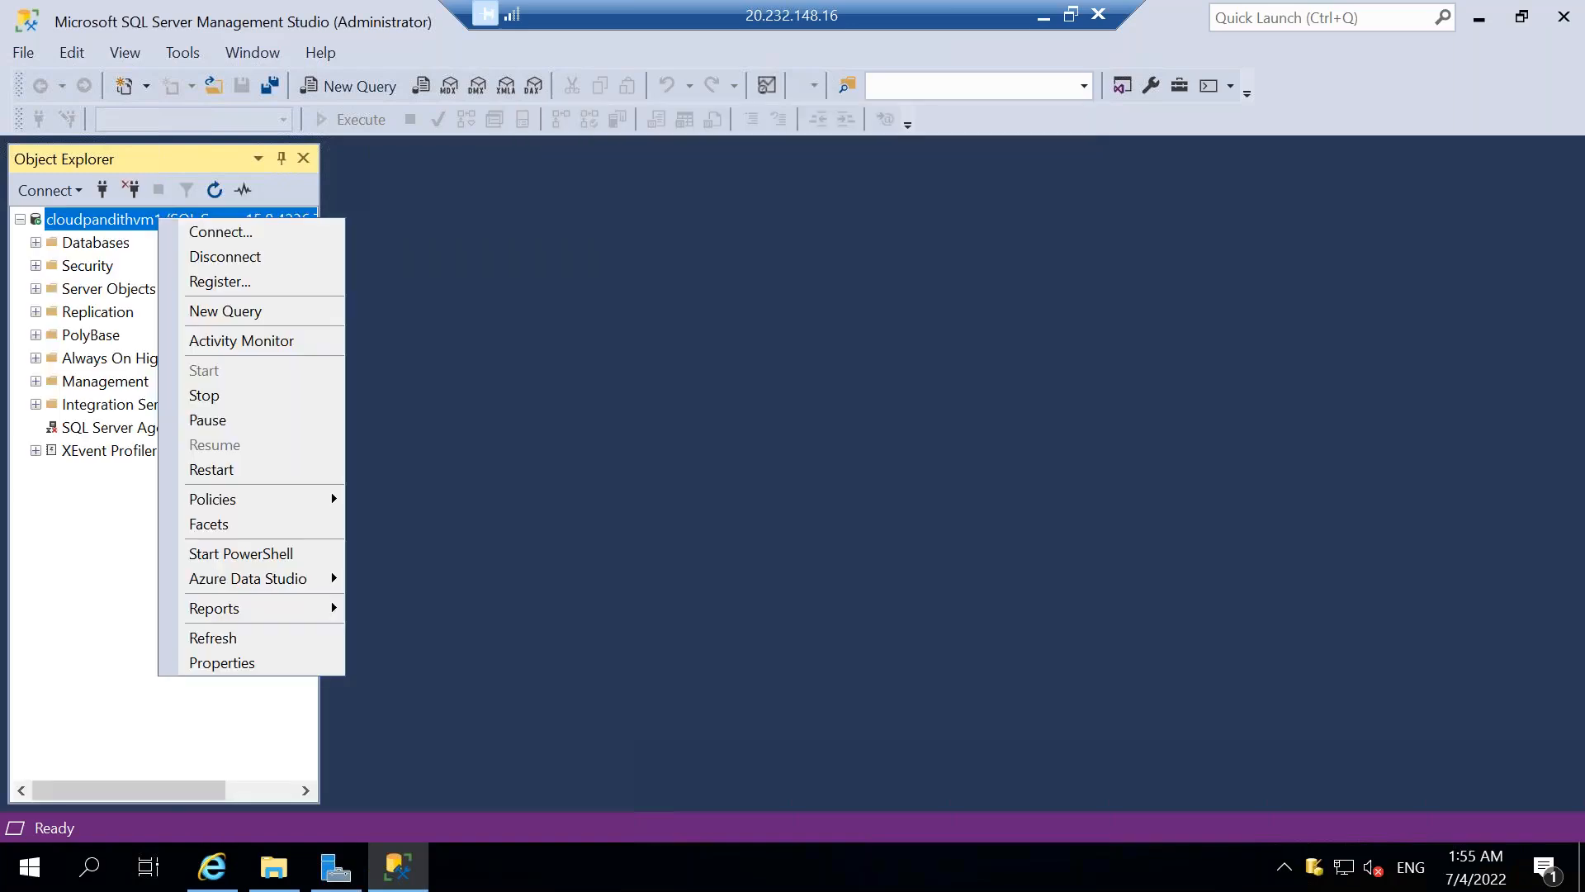
{"action": "left_click", "coordinate": [35, 243]}
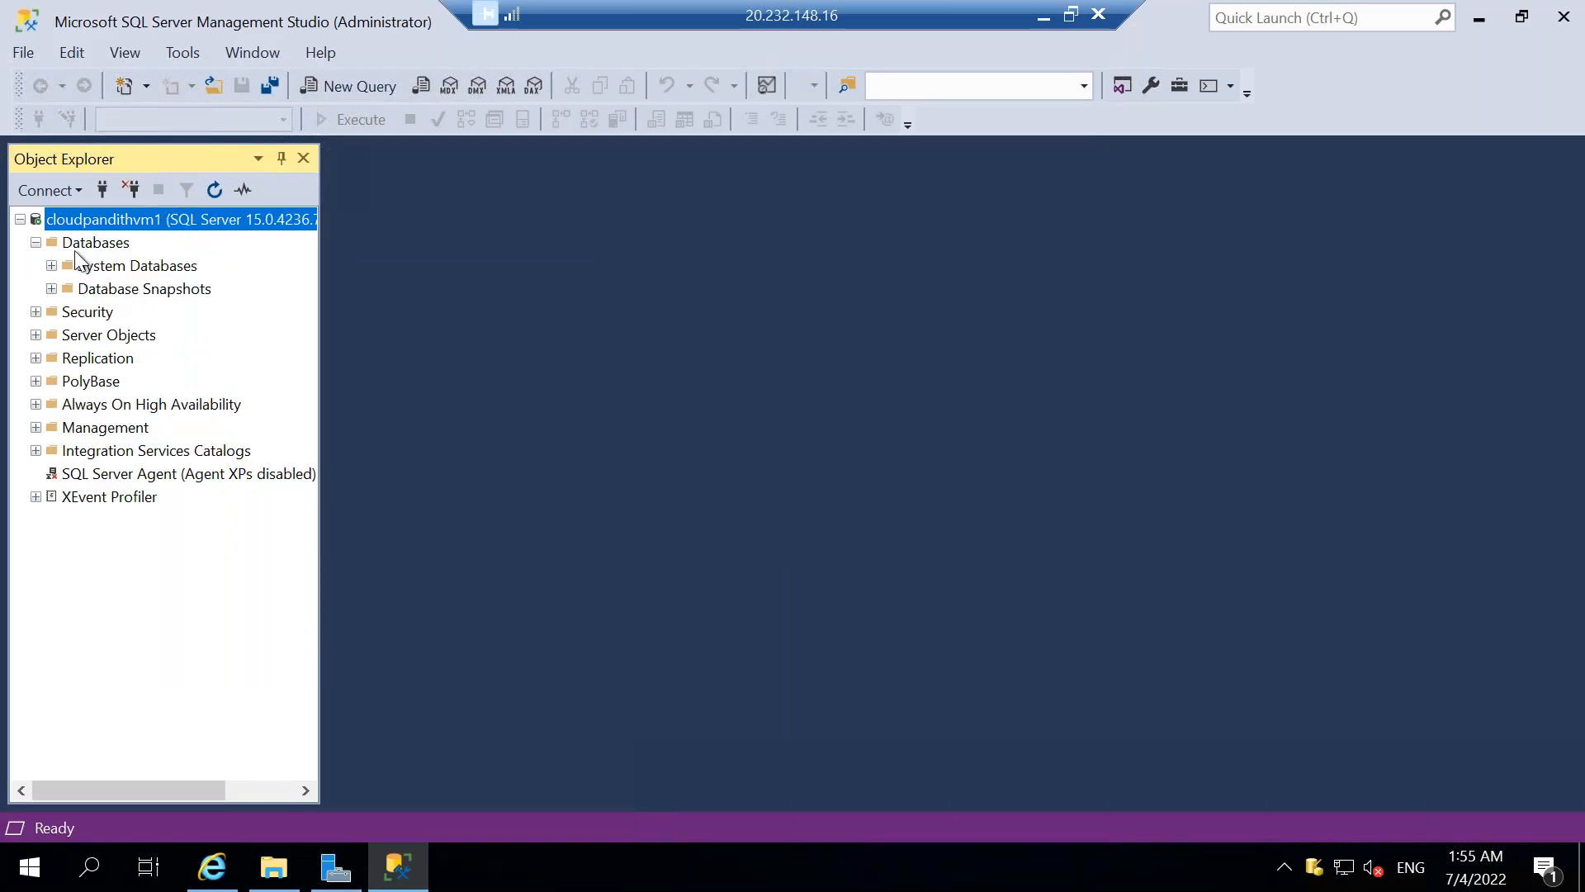
{"action": "left_click", "coordinate": [78, 244]}
{"action": "right_click", "coordinate": [78, 244]}
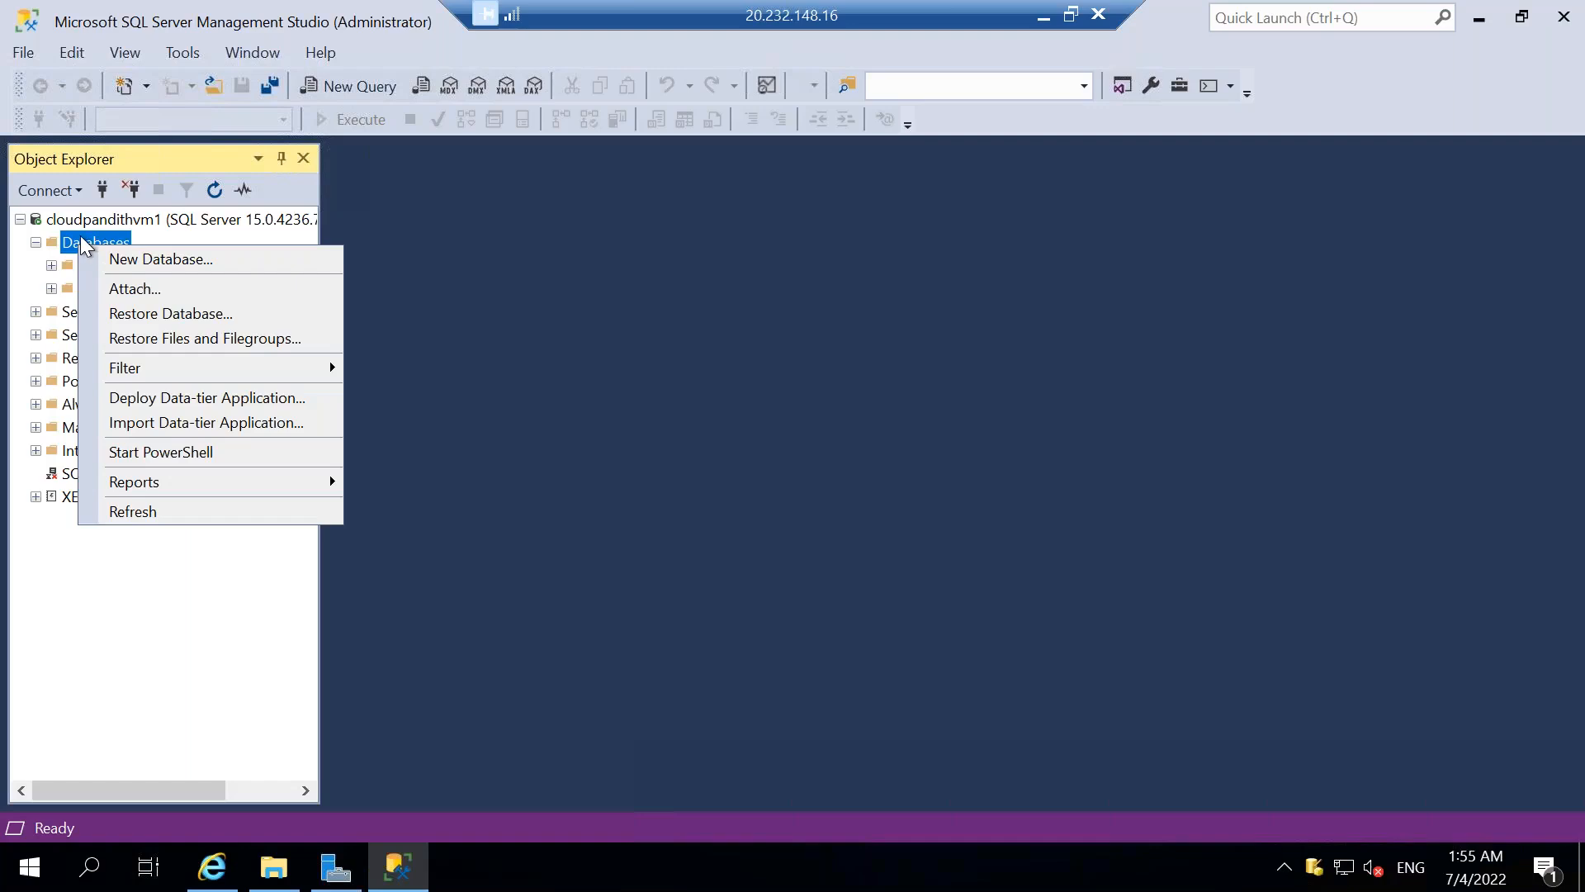
{"action": "left_click", "coordinate": [357, 79]}
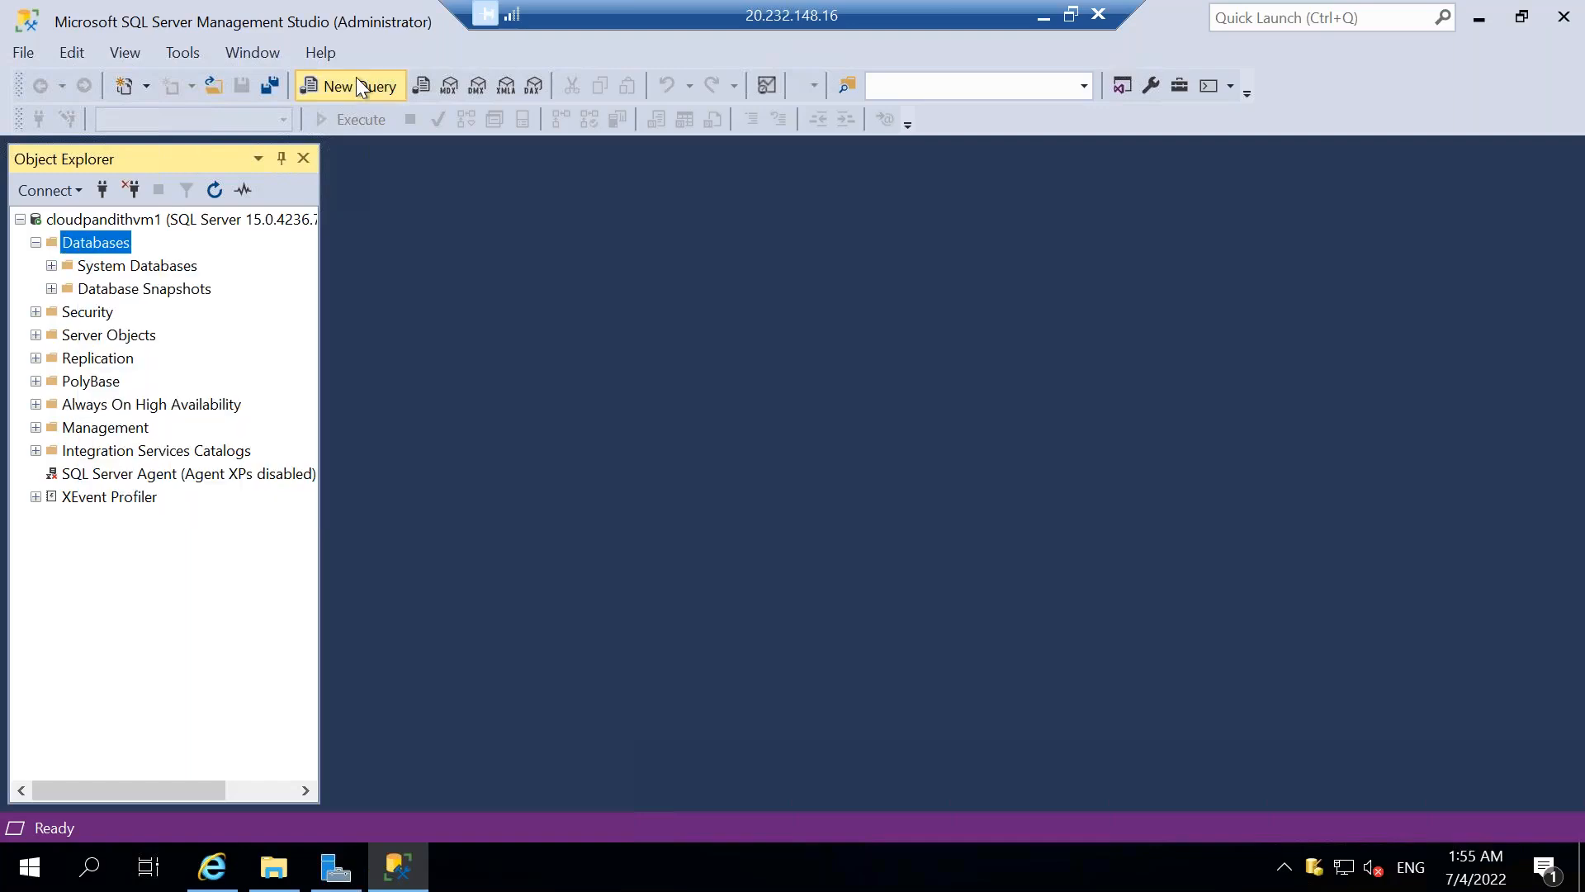
{"action": "left_click", "coordinate": [358, 79]}
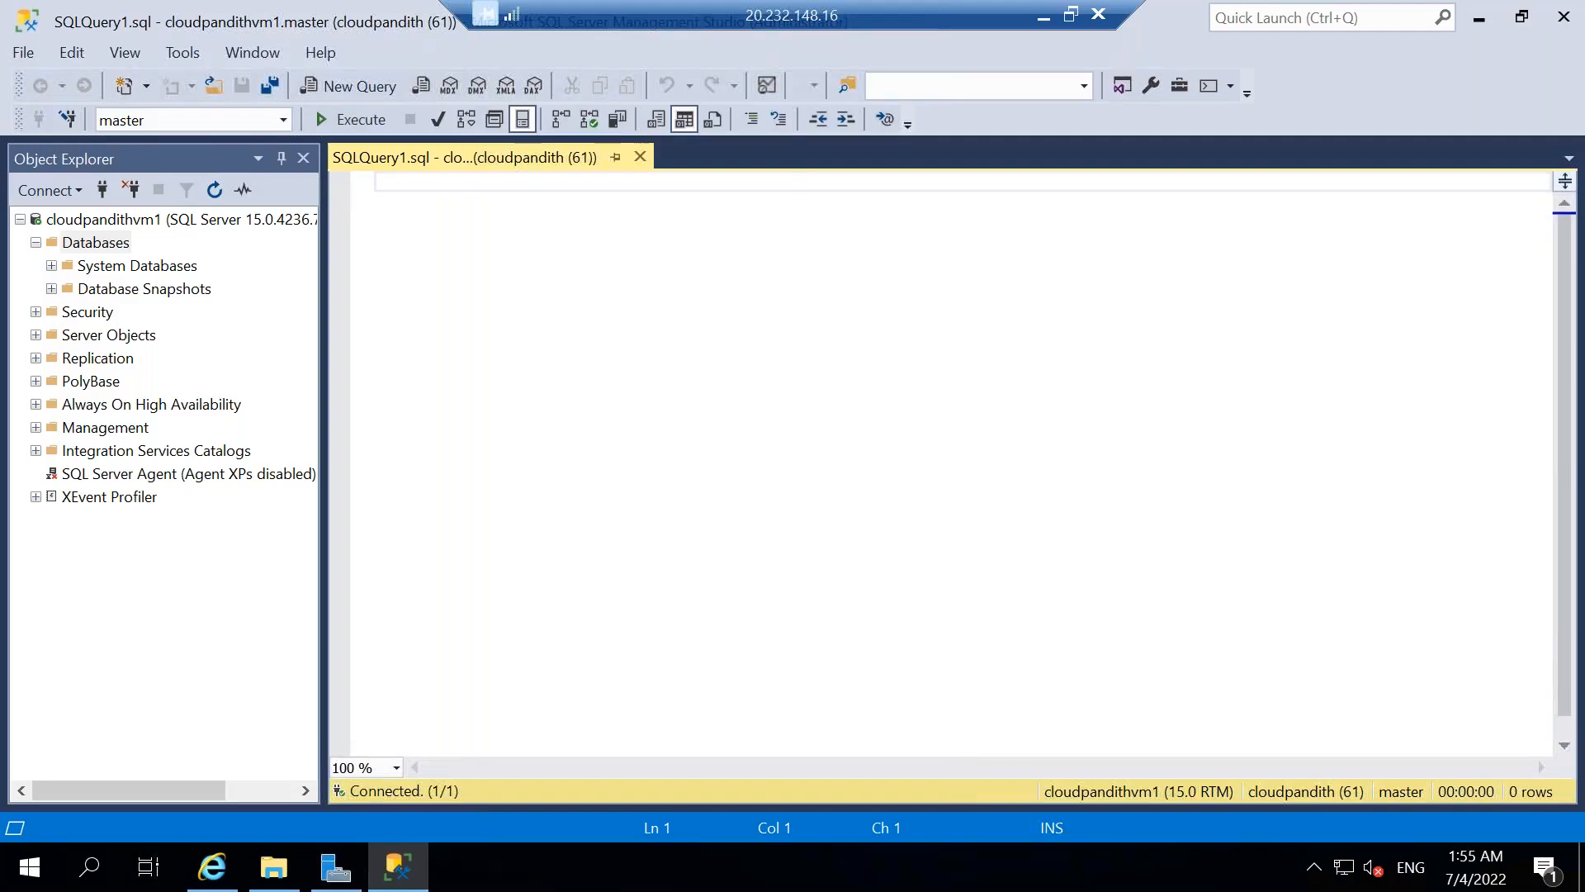
Write the statement "create database sampledb" in the query and execute it.
{"action": "type", "text": "sreate databse"}
{"action": "key", "text": "BackSpace"}
{"action": "key", "text": "BackSpace"}
{"action": "type", "text": "ase sample"}
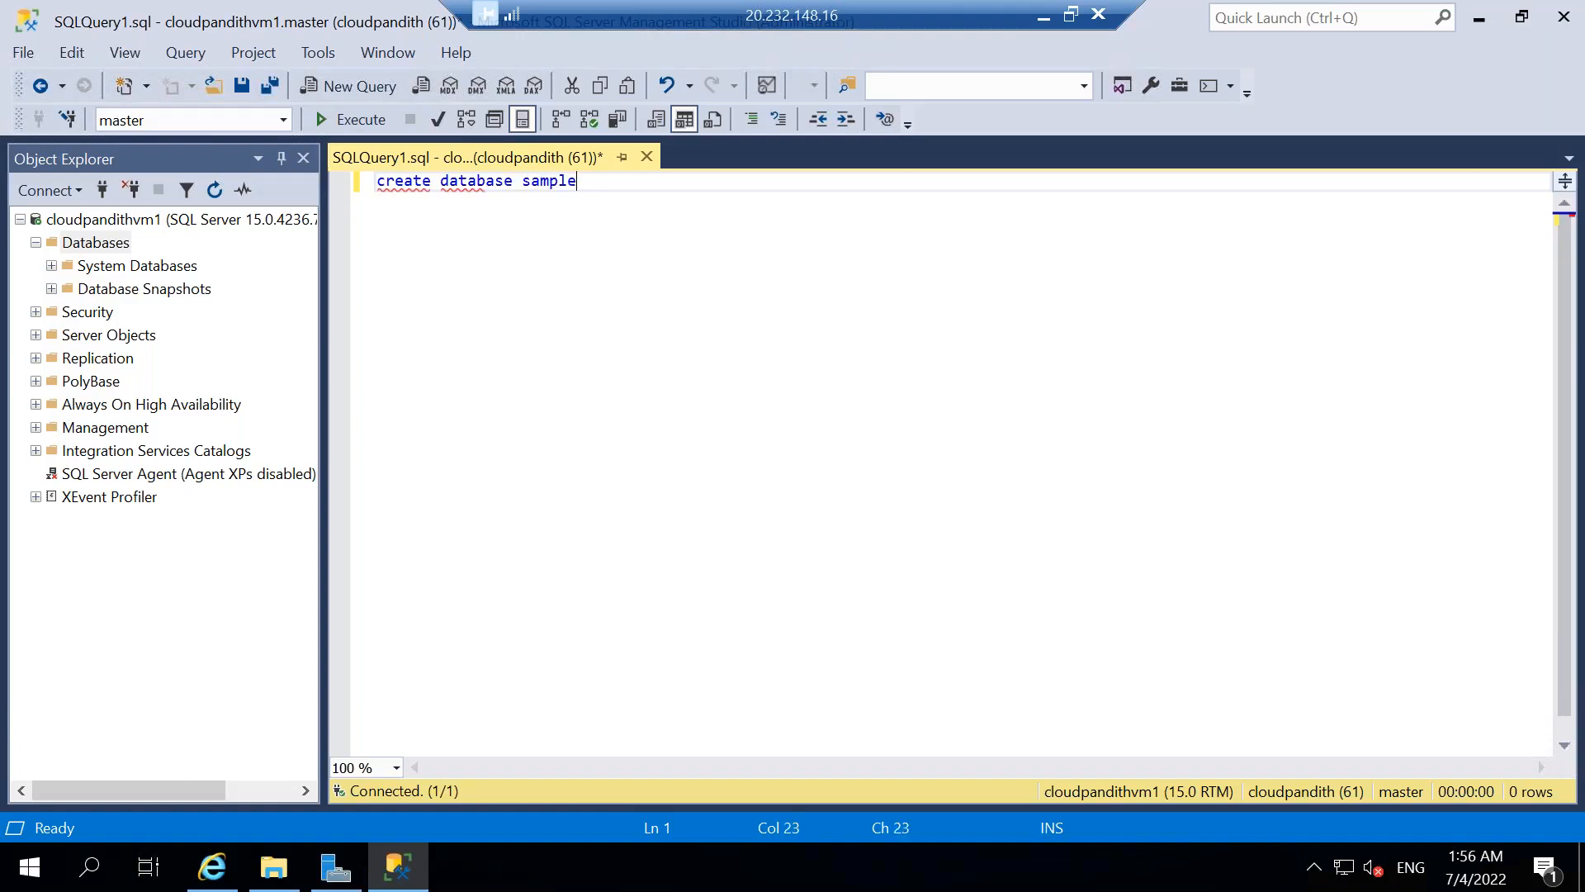
{"action": "type", "text": "db"}
{"action": "key", "text": "shift+Home"}
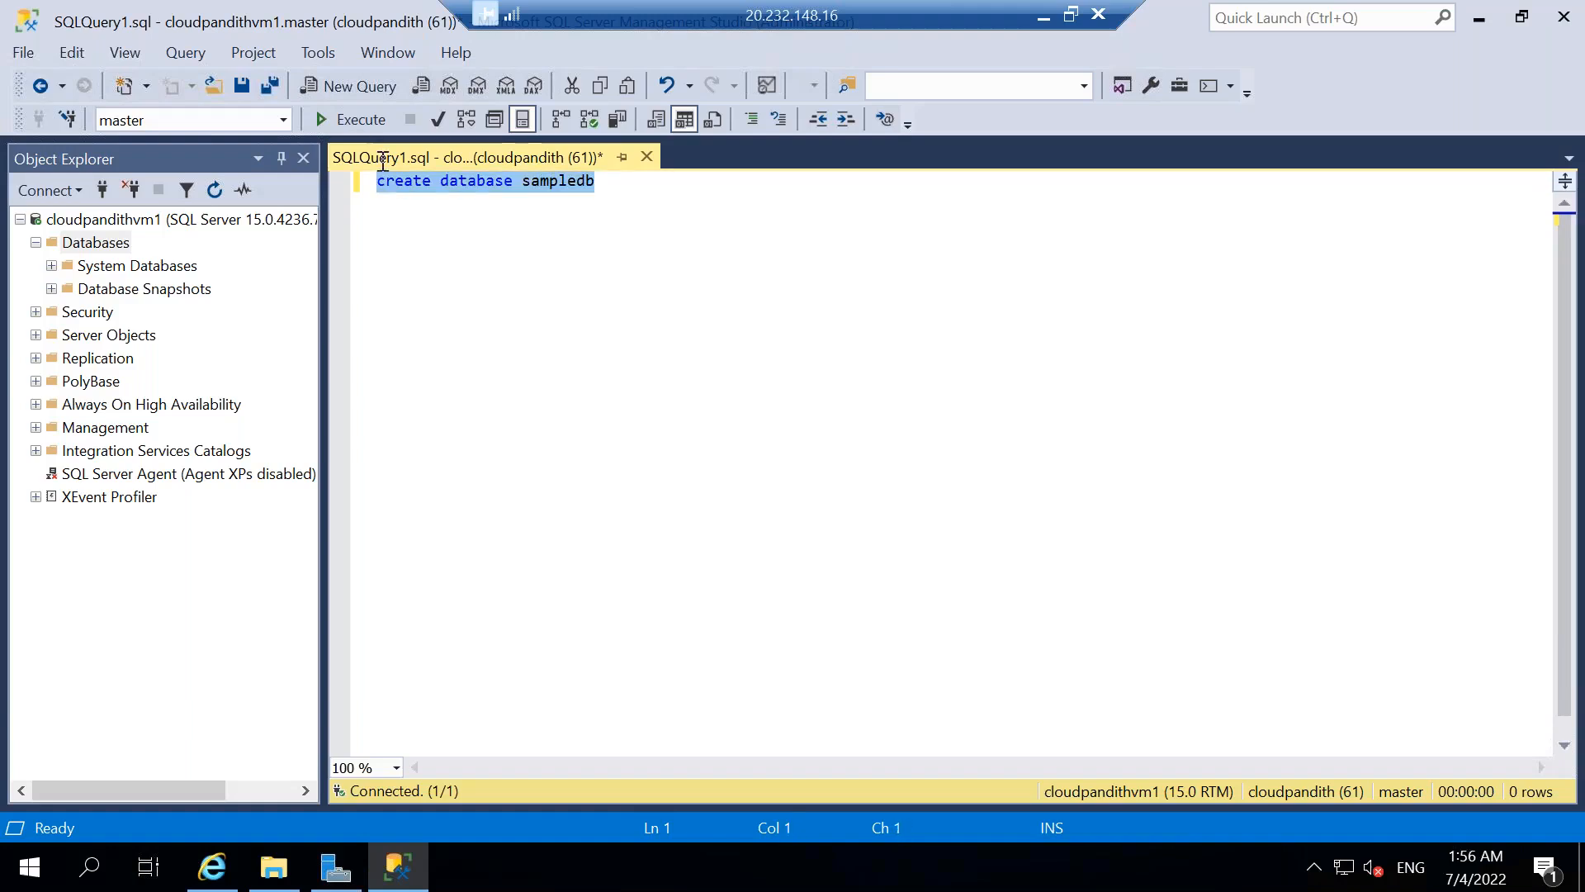
{"action": "left_click", "coordinate": [357, 129]}
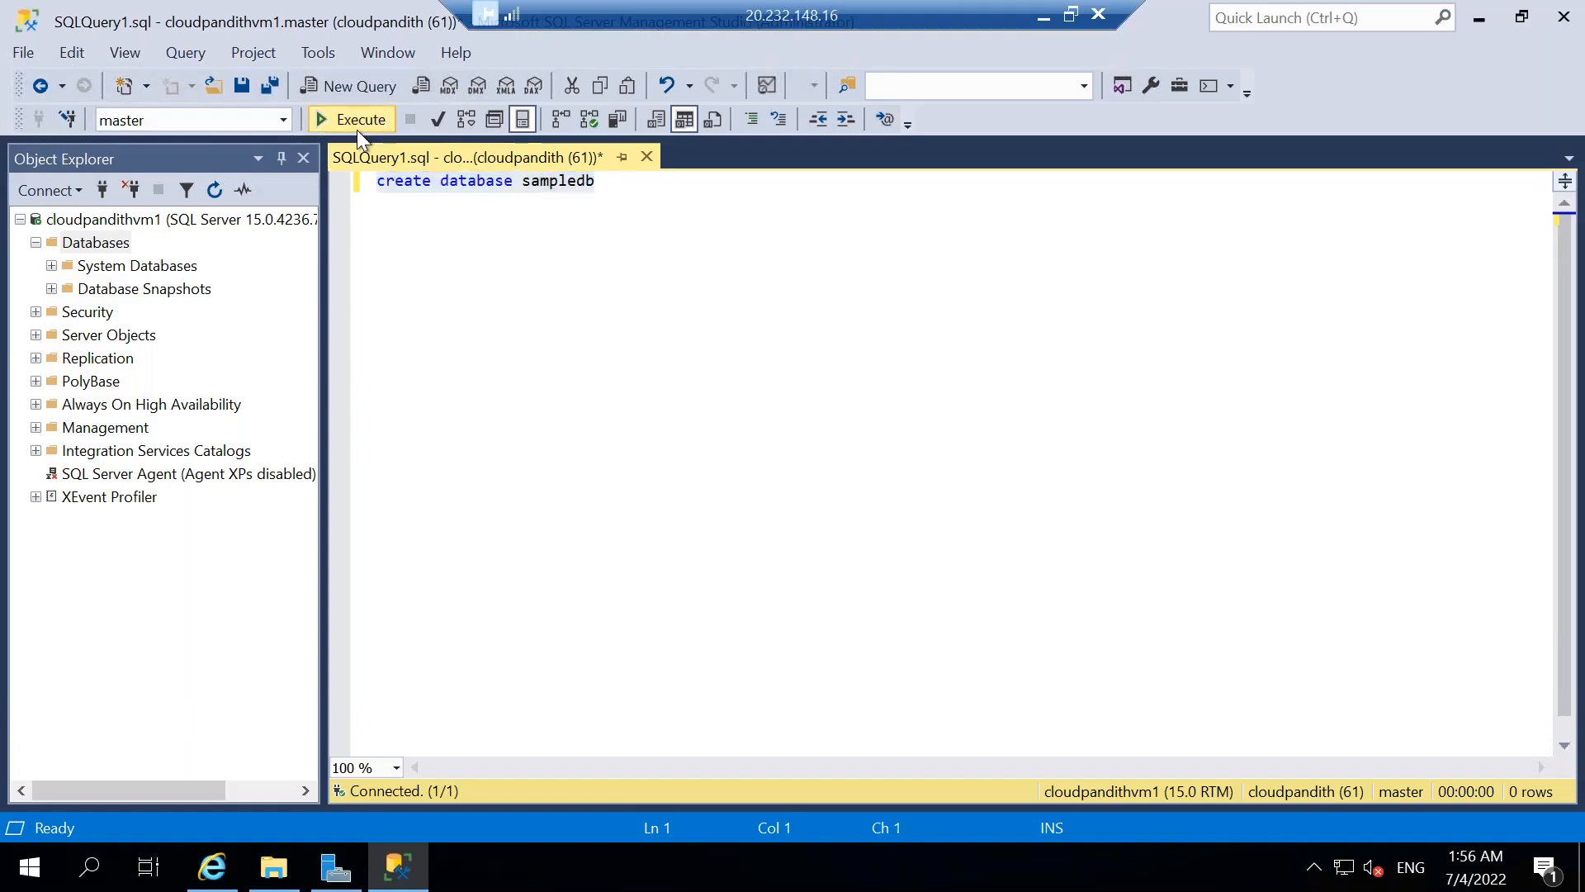
Refresh the server's Databases folder and select the sampledb database.
{"action": "right_click", "coordinate": [89, 244]}
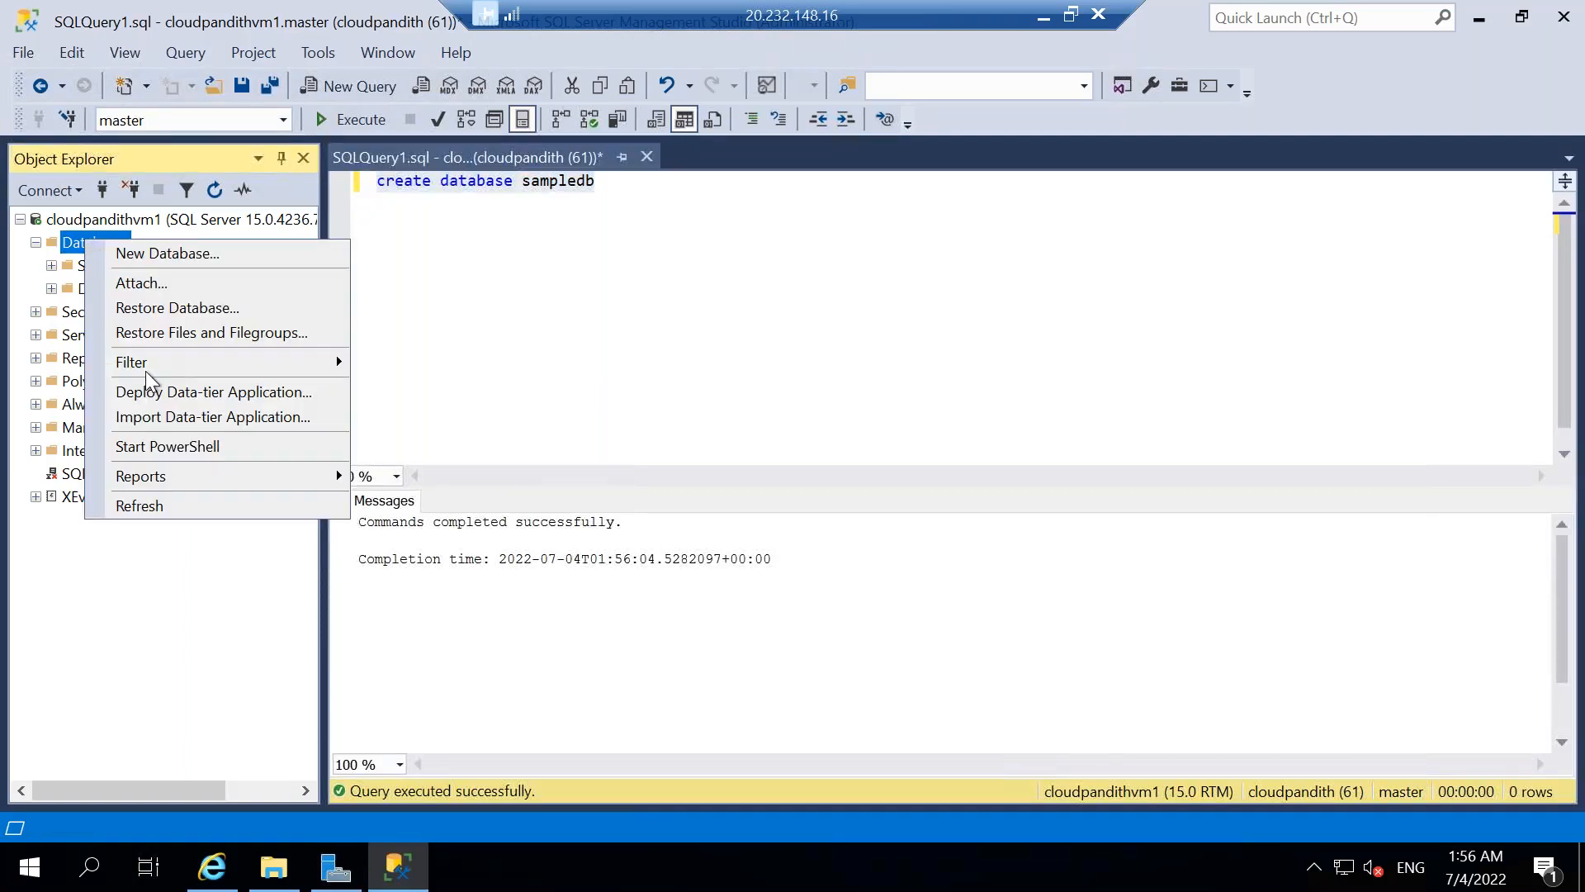
{"action": "left_click", "coordinate": [132, 505]}
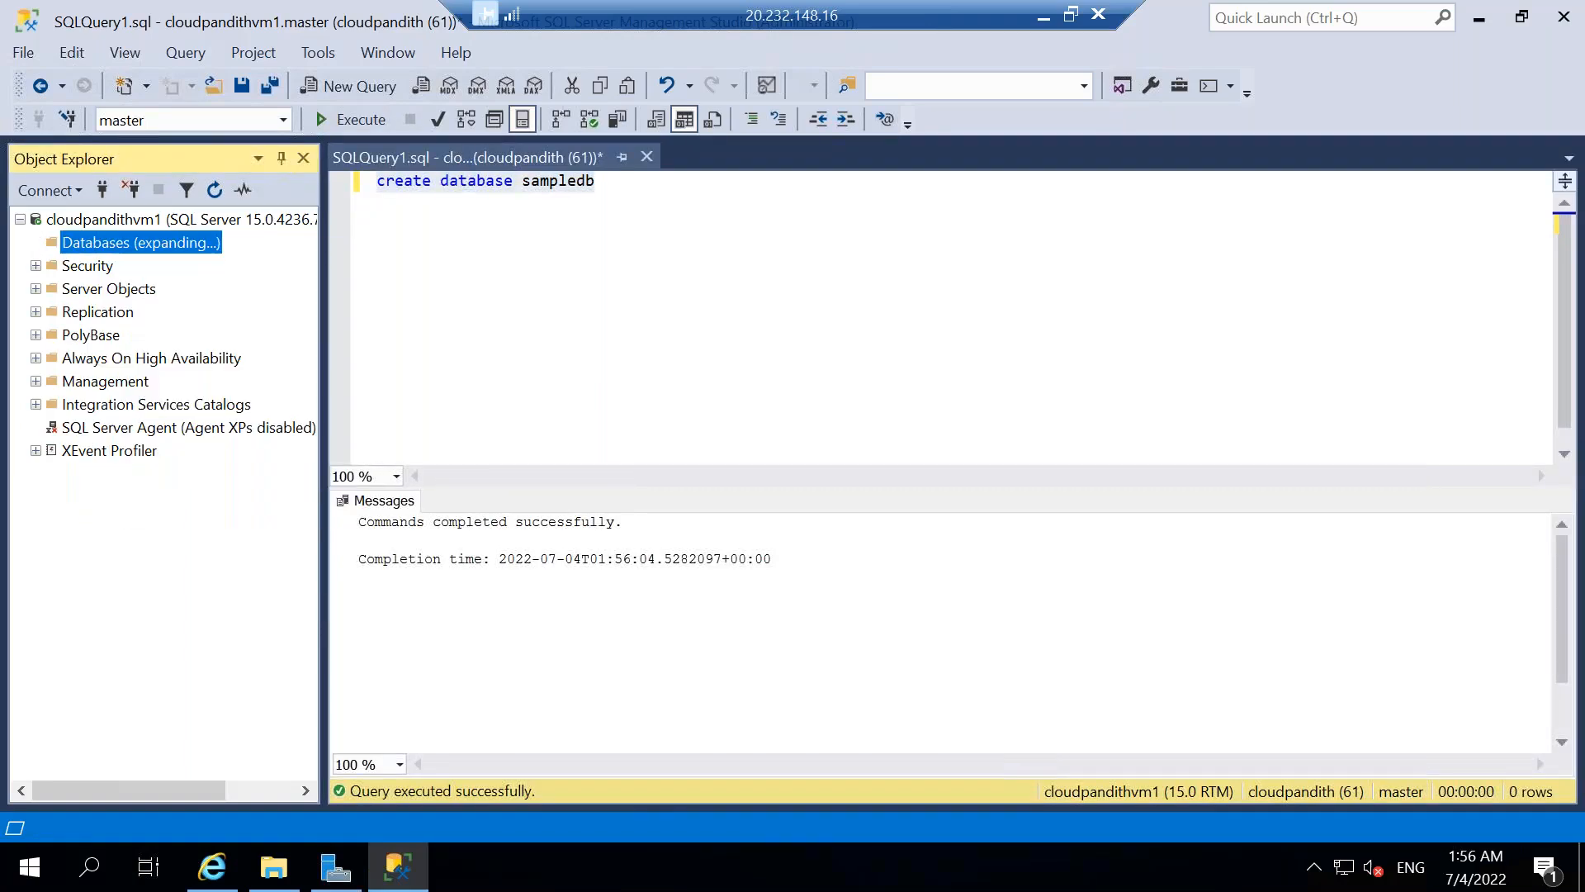
{"action": "left_click", "coordinate": [101, 312]}
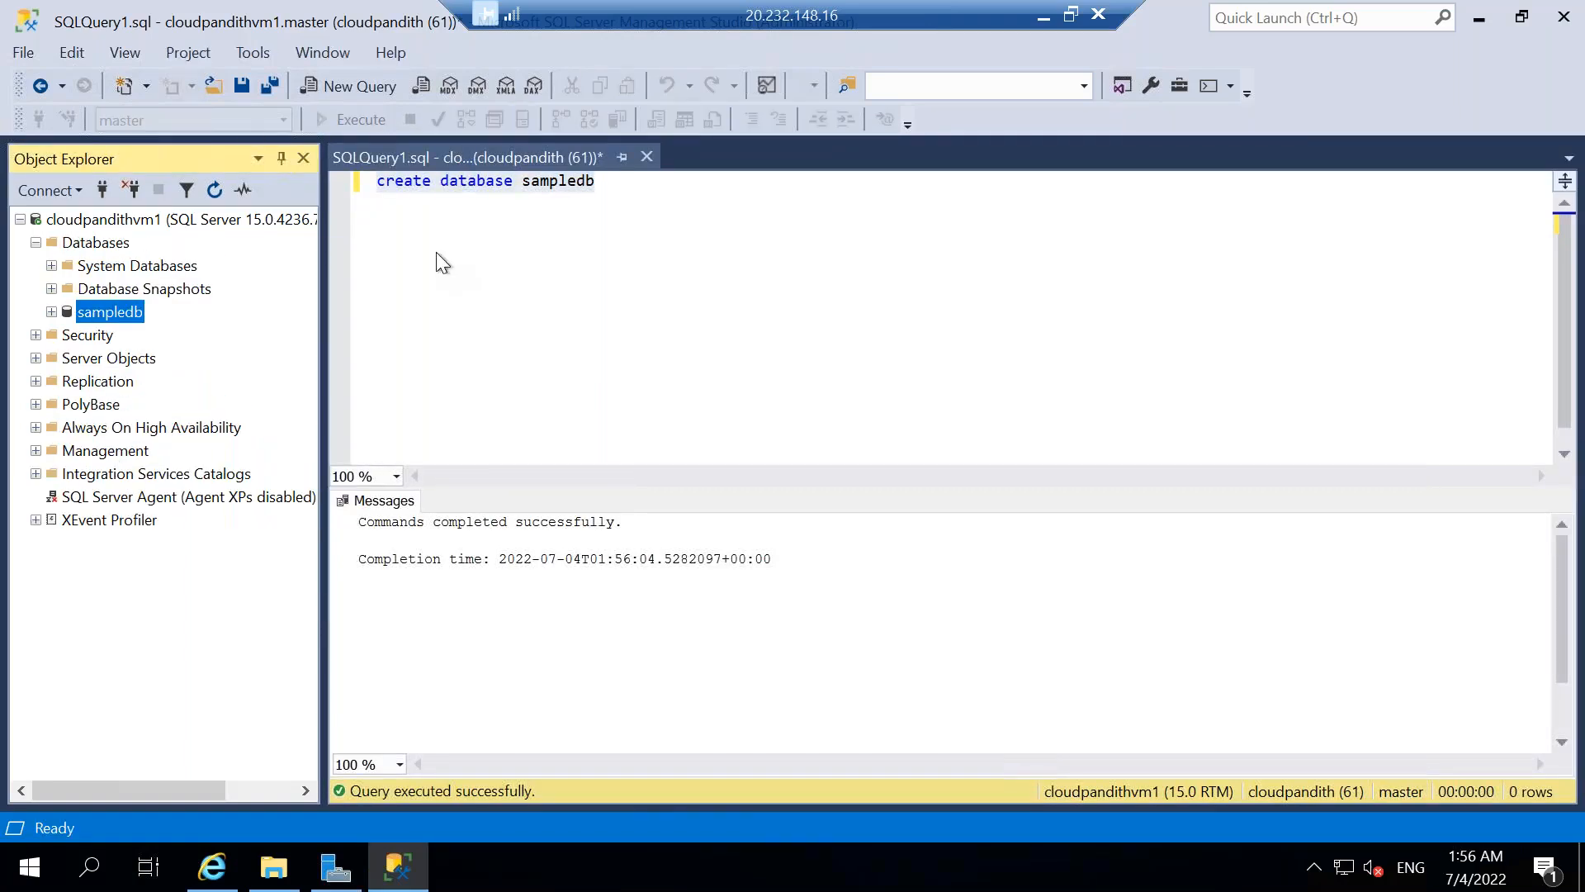
Switch the query's active database to sampledb and expand that database's Tables folder.
{"action": "left_click", "coordinate": [620, 199]}
{"action": "key", "text": "Return"}
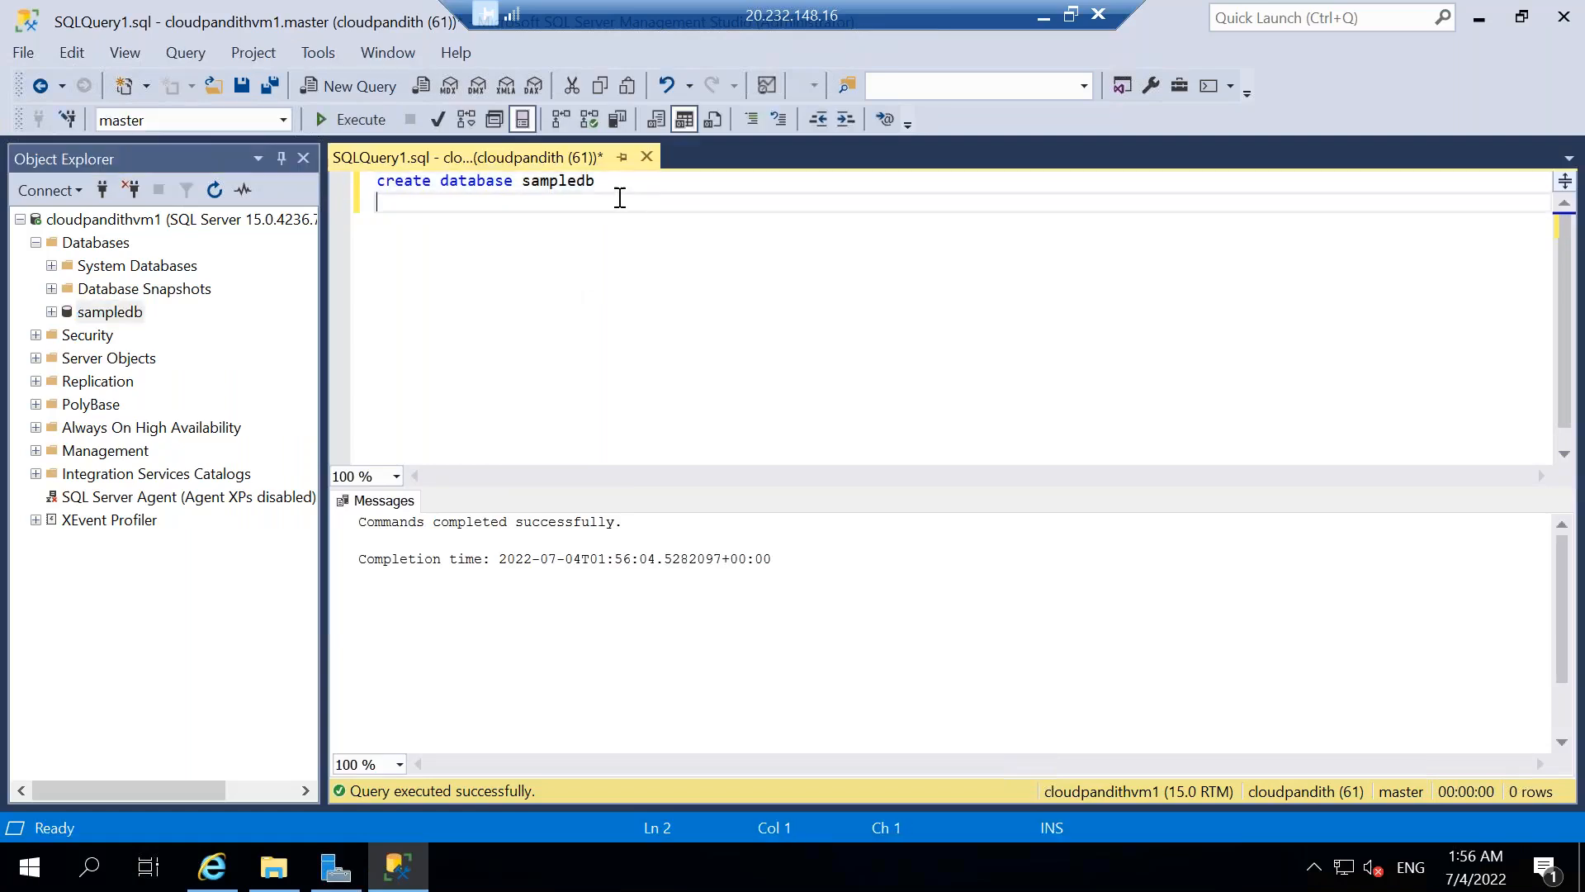
{"action": "left_click", "coordinate": [283, 120]}
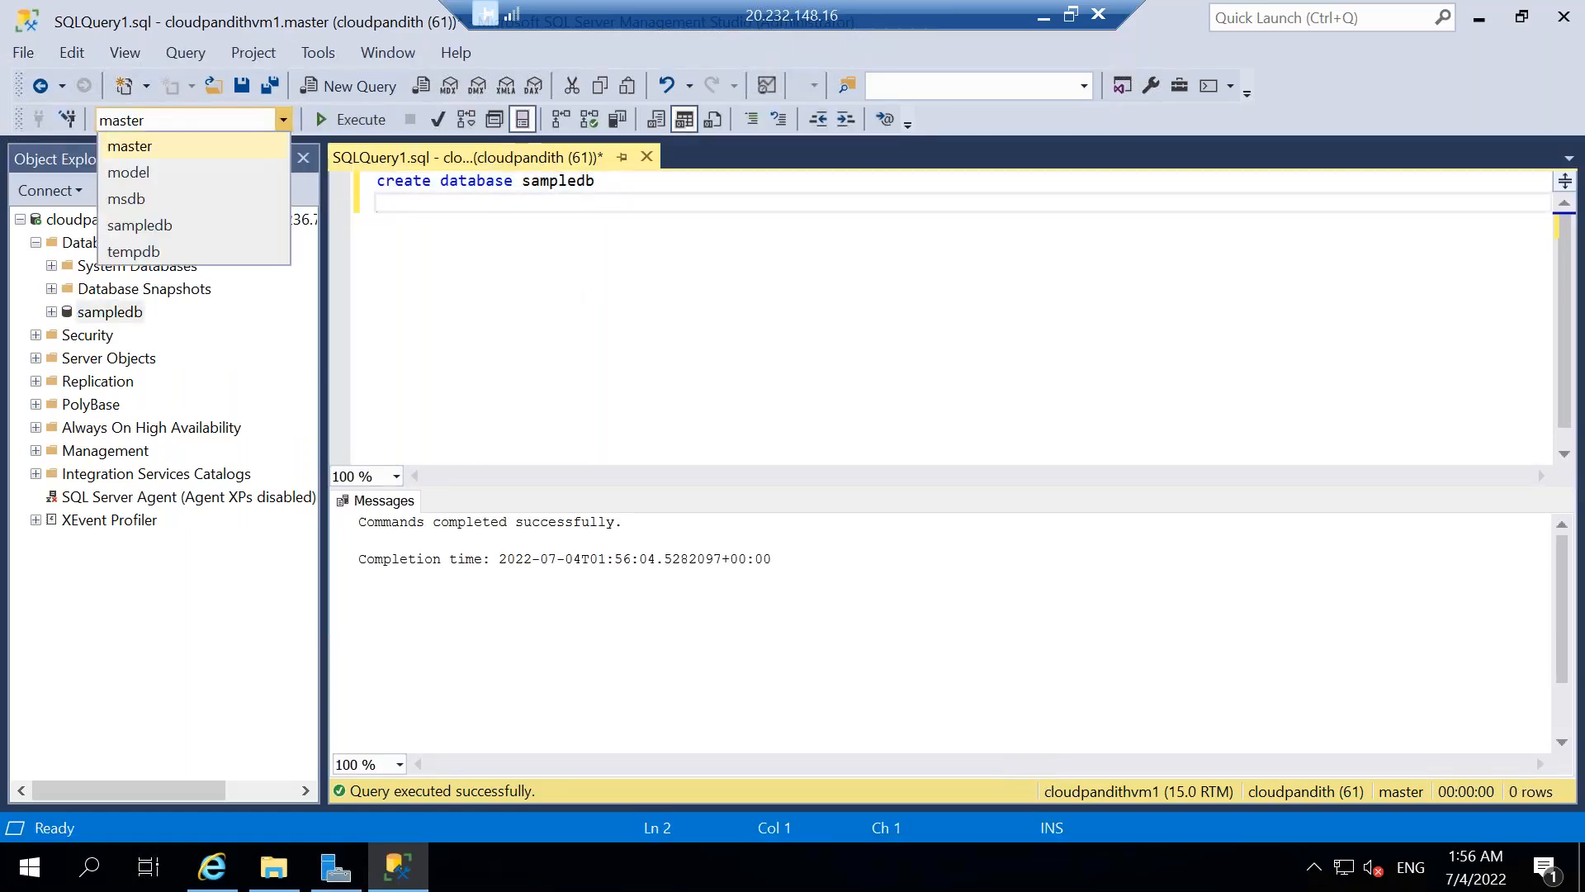
{"action": "left_click", "coordinate": [142, 222]}
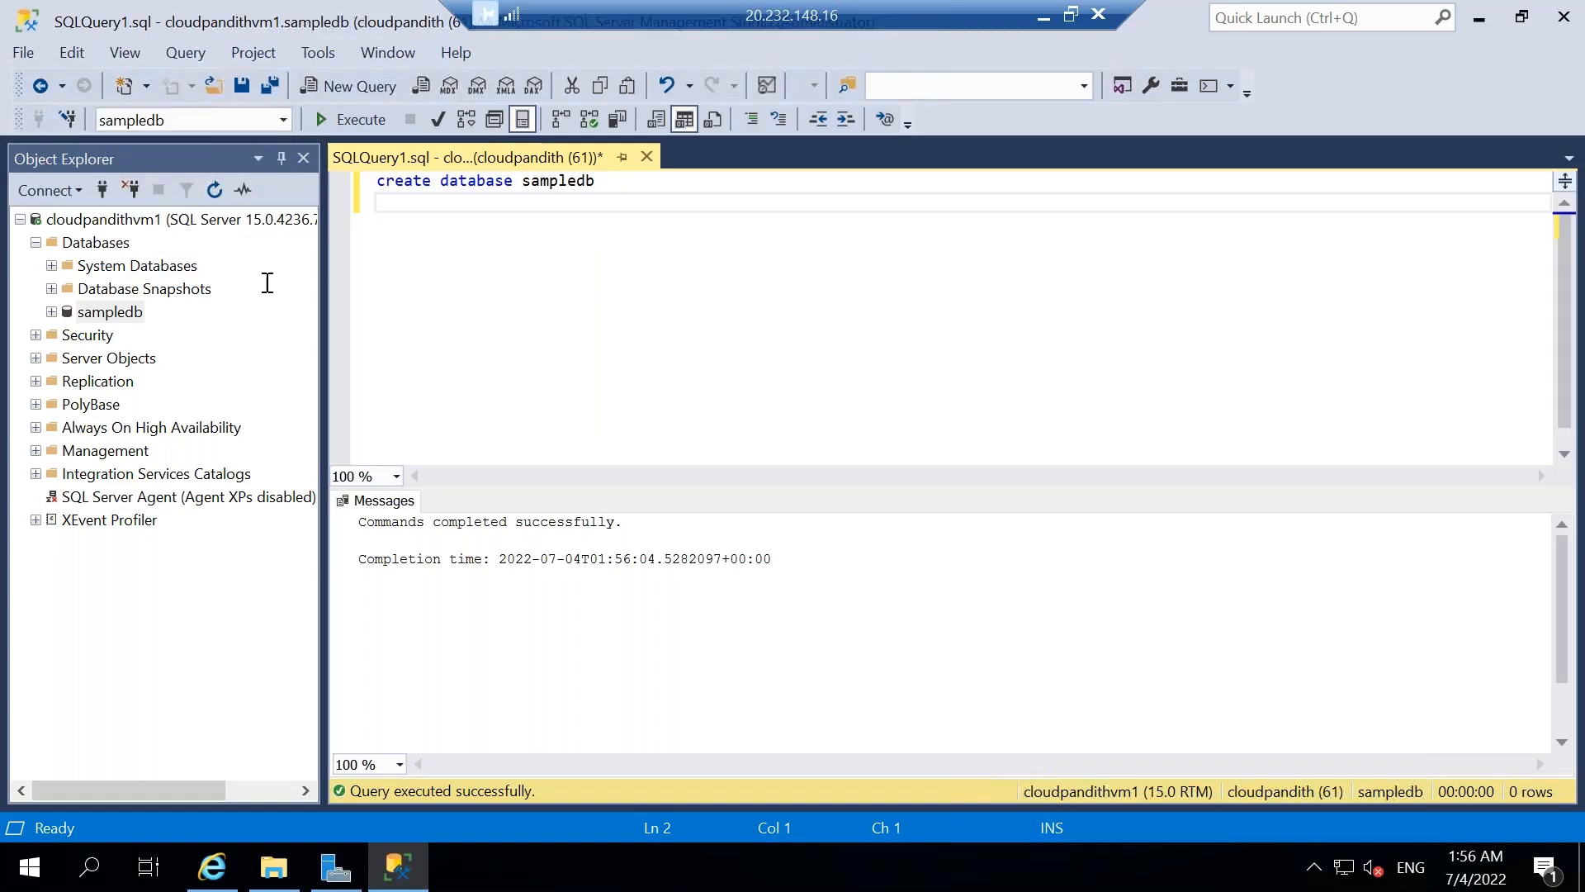
{"action": "left_click", "coordinate": [49, 313]}
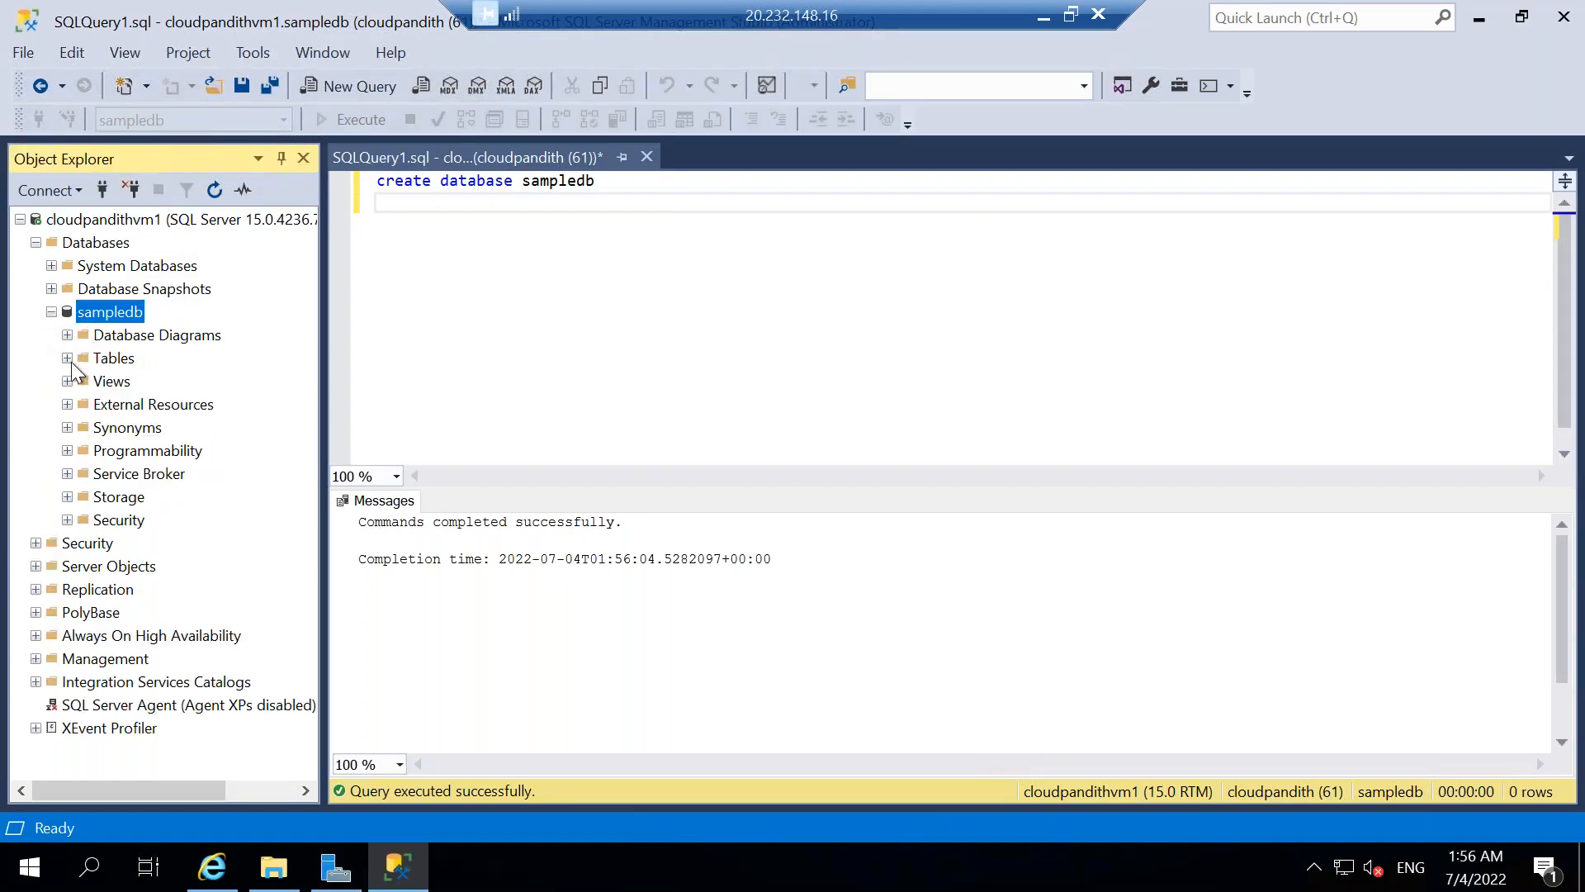
{"action": "left_click", "coordinate": [66, 358]}
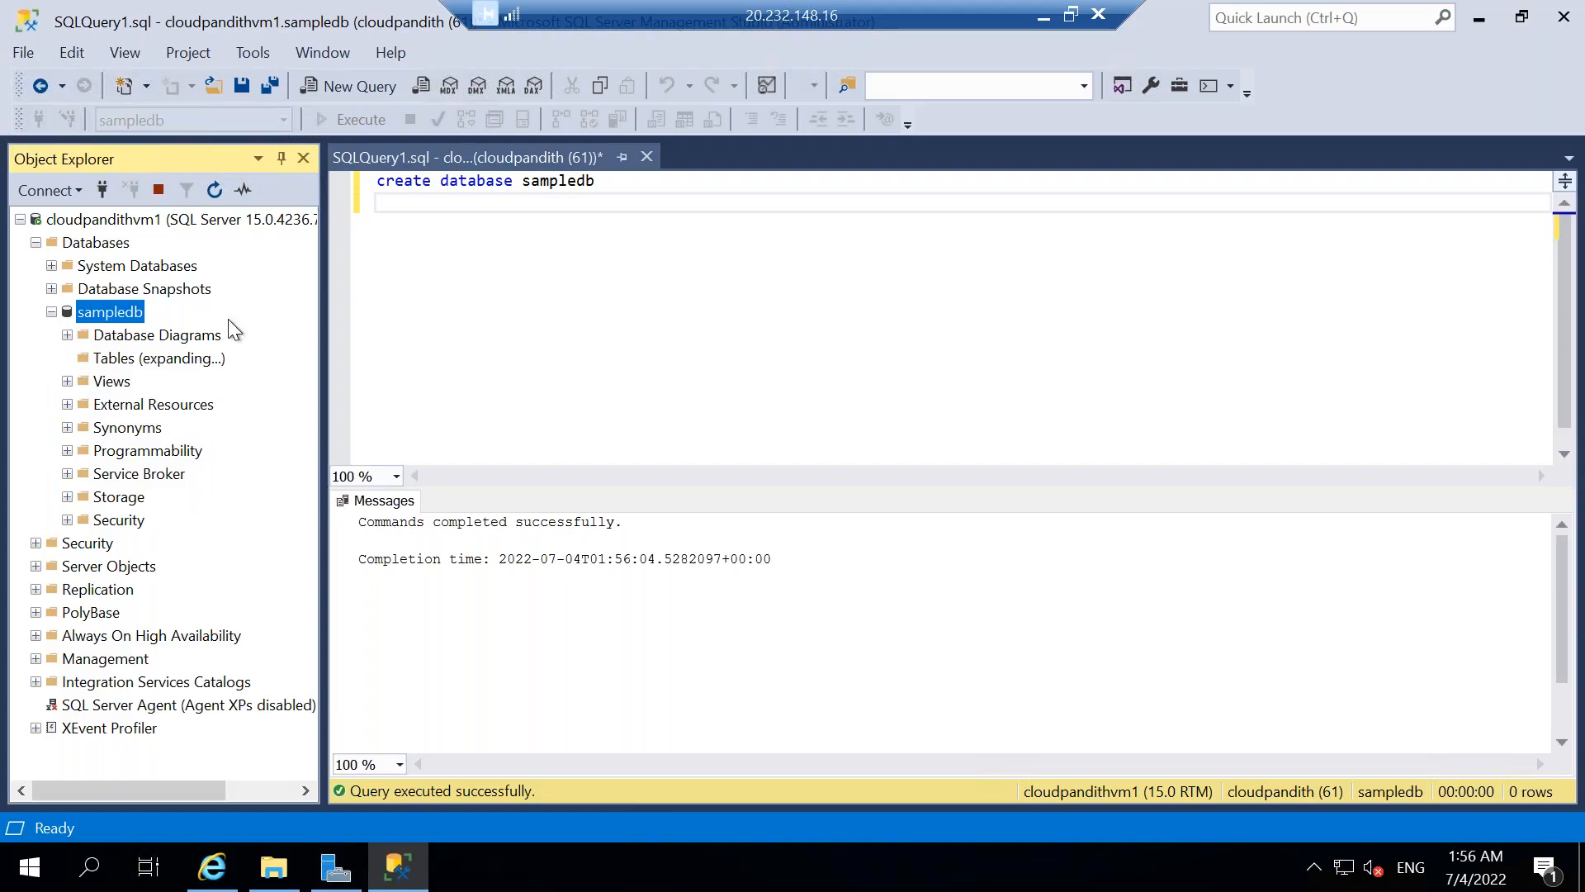
Below the database statement, start a create table statement for metadata with the column srcfolder varchar(50).
{"action": "left_click", "coordinate": [635, 183]}
{"action": "key", "text": "Return"}
{"action": "type", "text": "cr"}
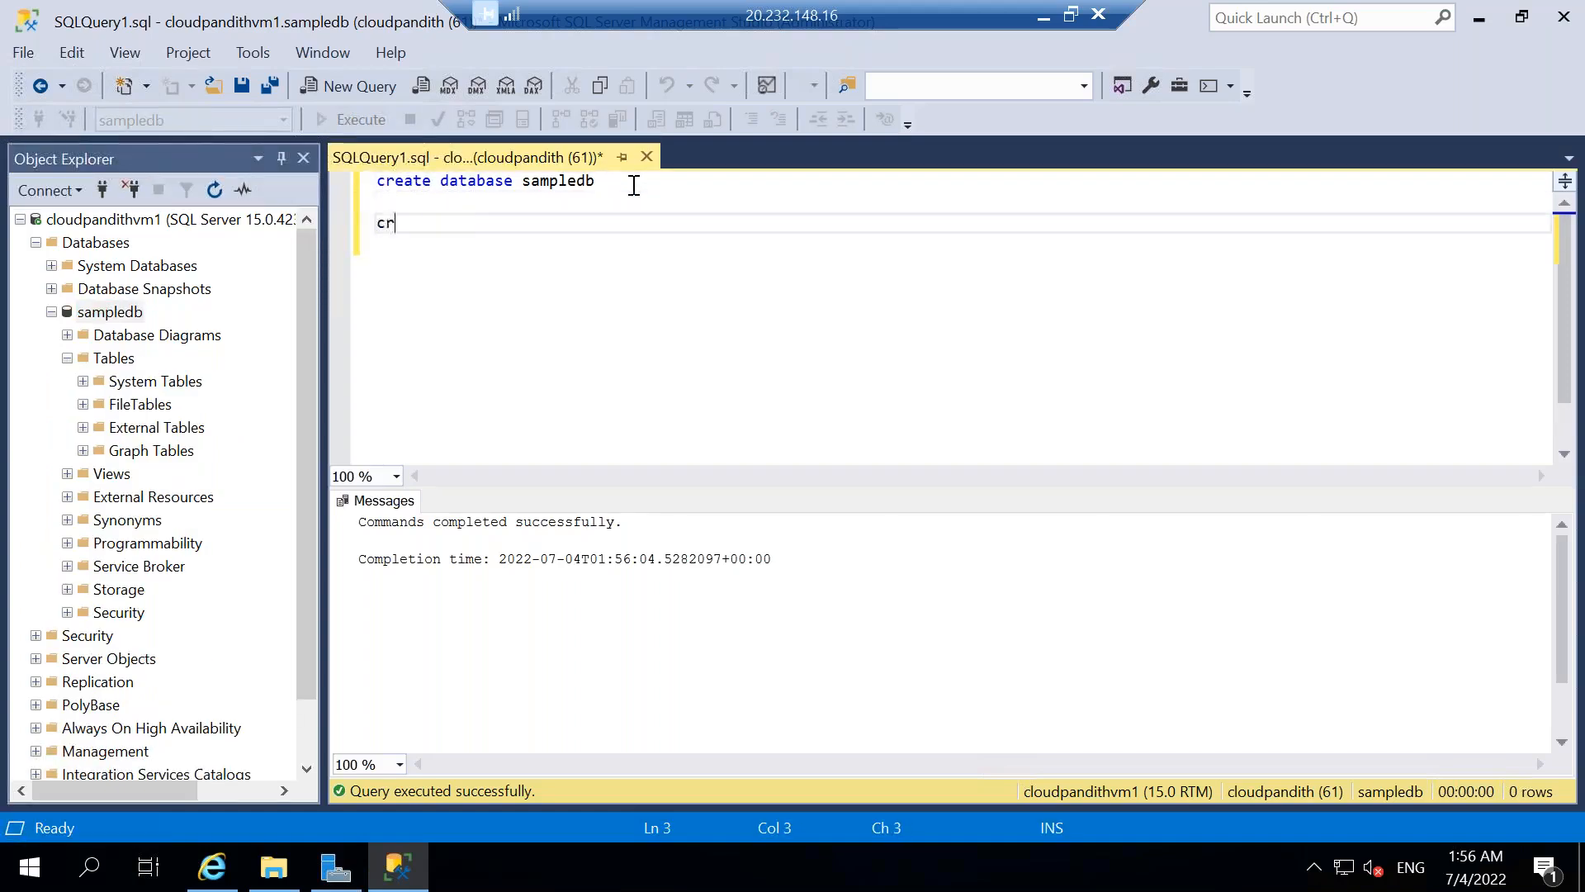
{"action": "type", "text": "eate table metadata"}
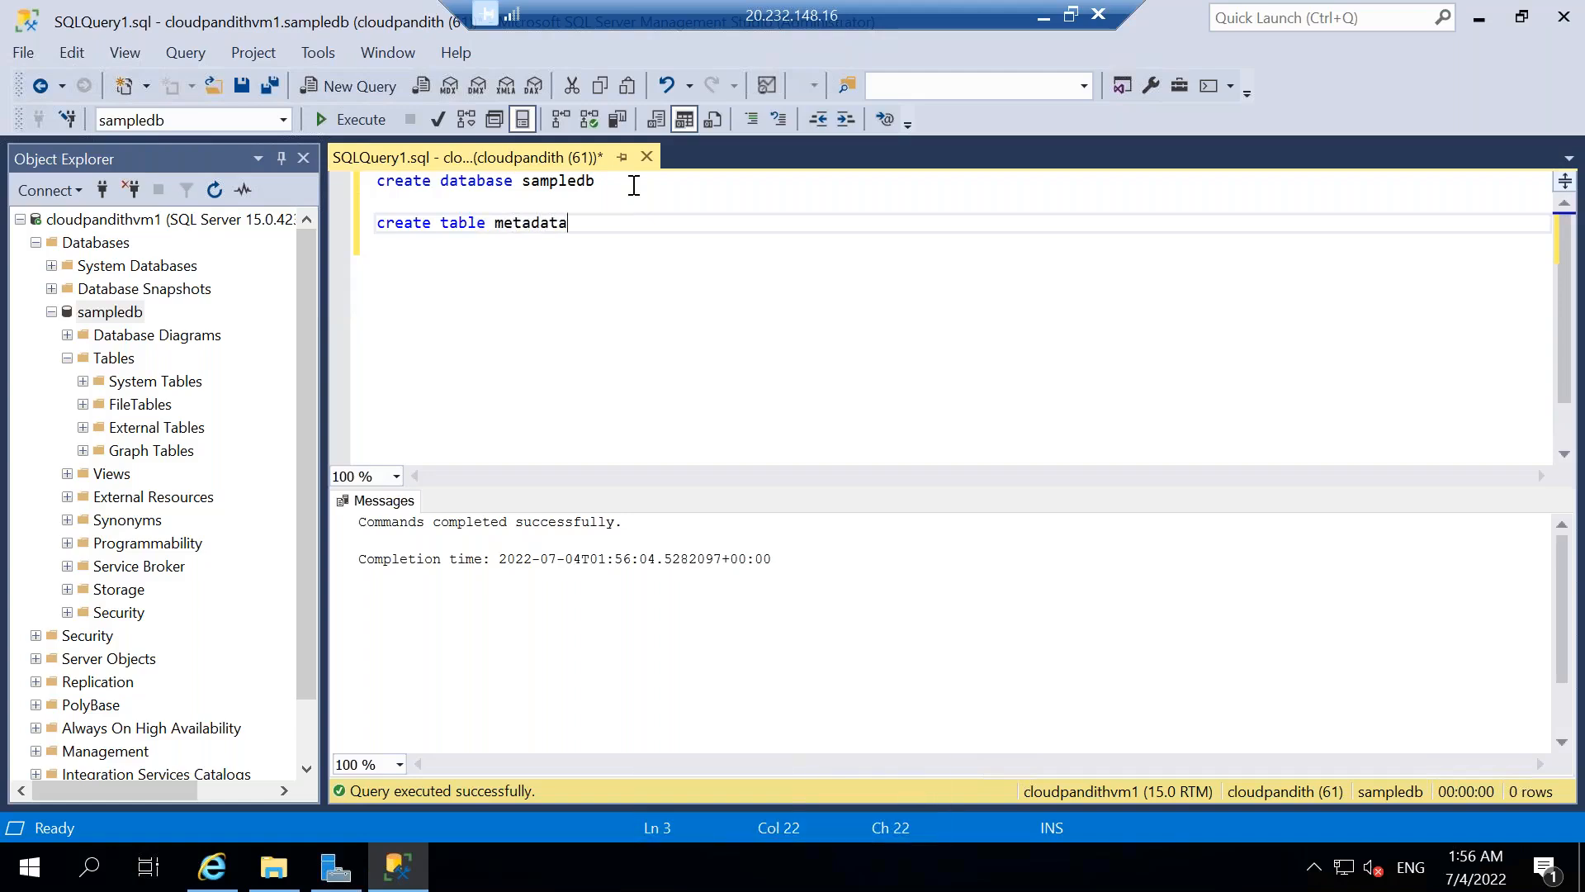
{"action": "type", "text": "(src"}
{"action": "type", "text": ")"}
{"action": "key", "text": "Left"}
{"action": "type", "text": "srcfolder varchar(50),"}
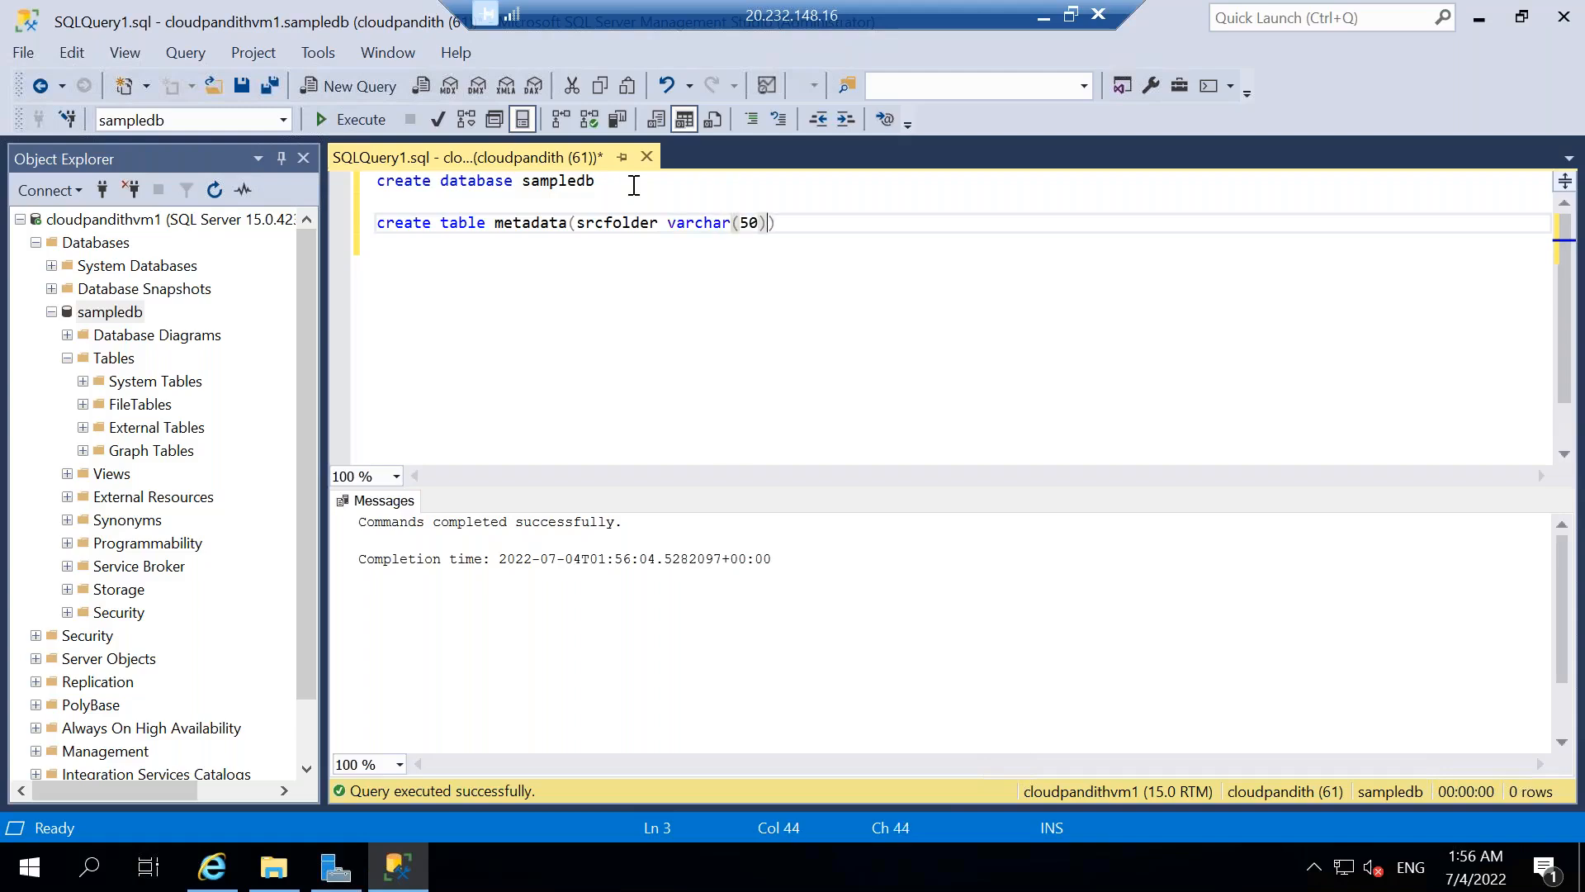
{"action": "type", "text": "sinkfolder varc"}
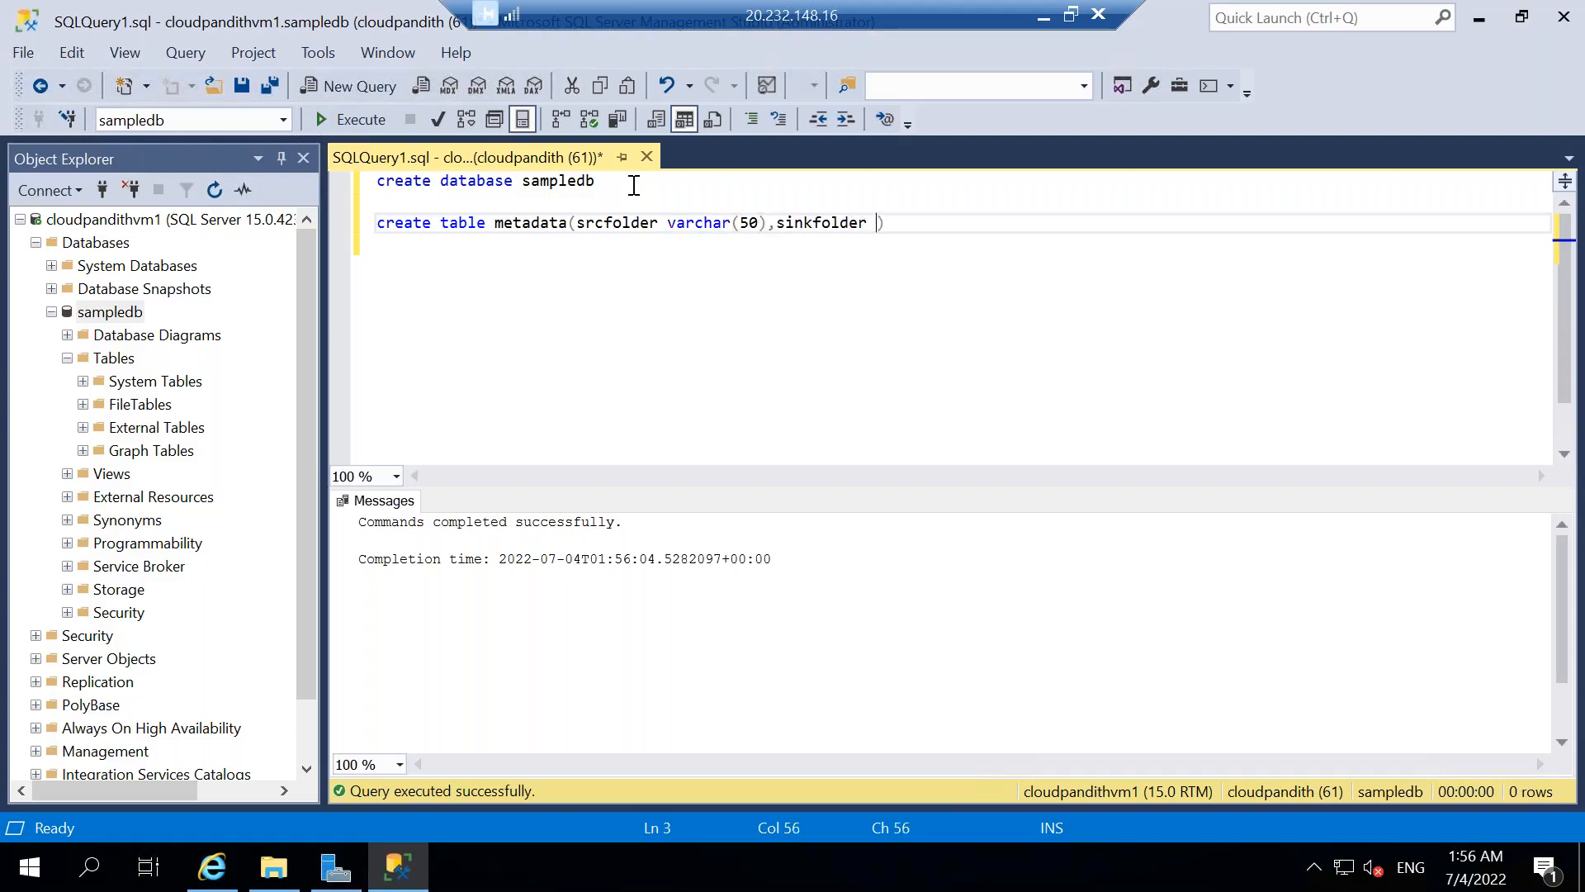
{"action": "type", "text": "har(50)"}
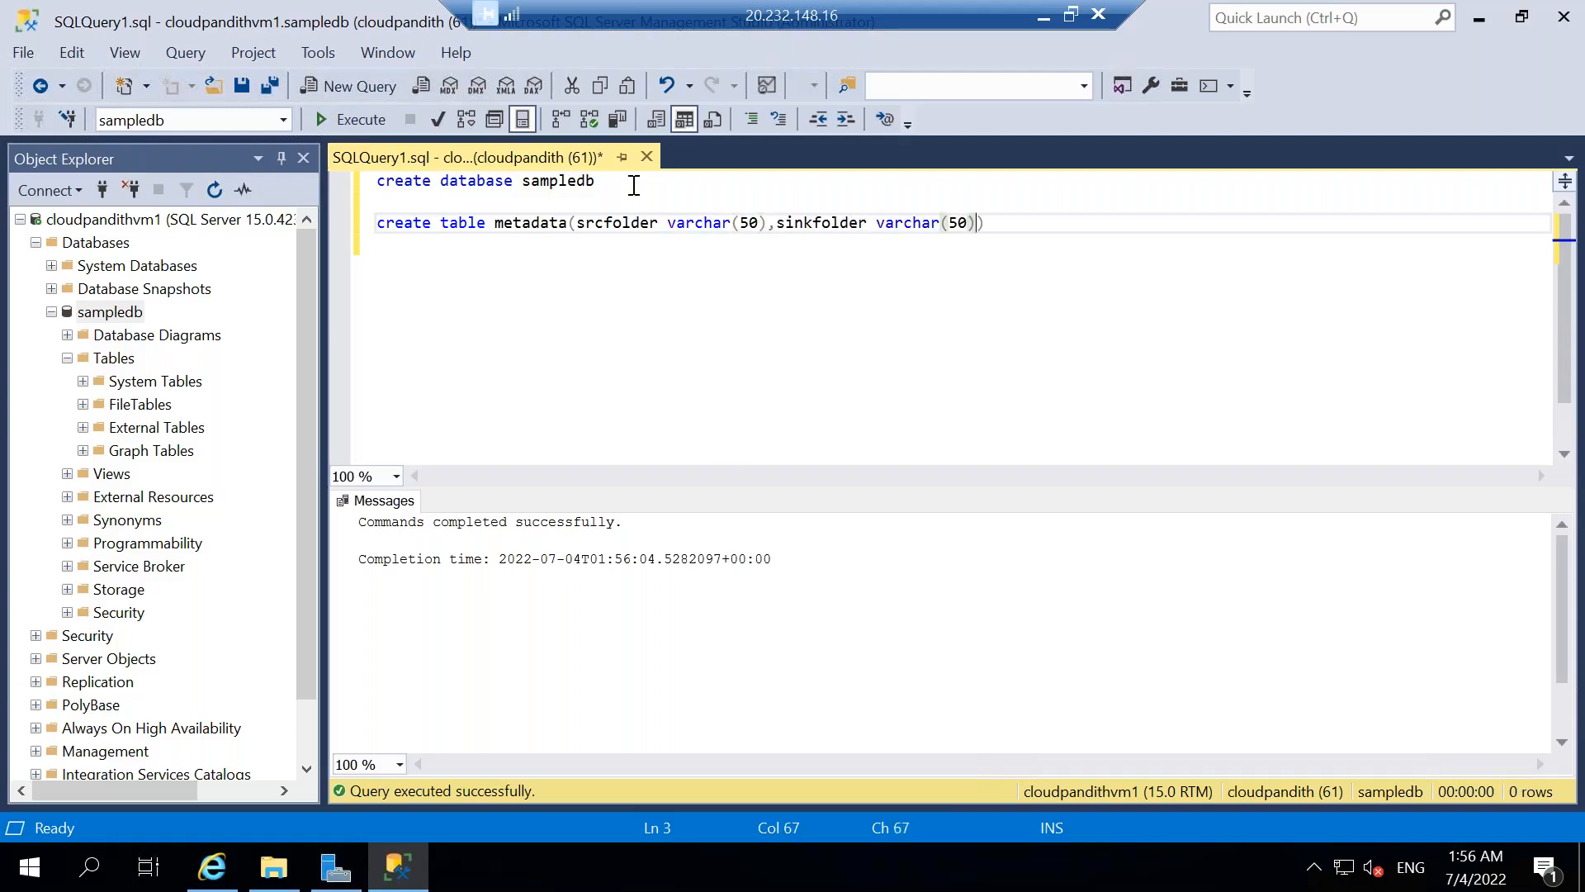
{"action": "type", "text": ",is_active int,status"}
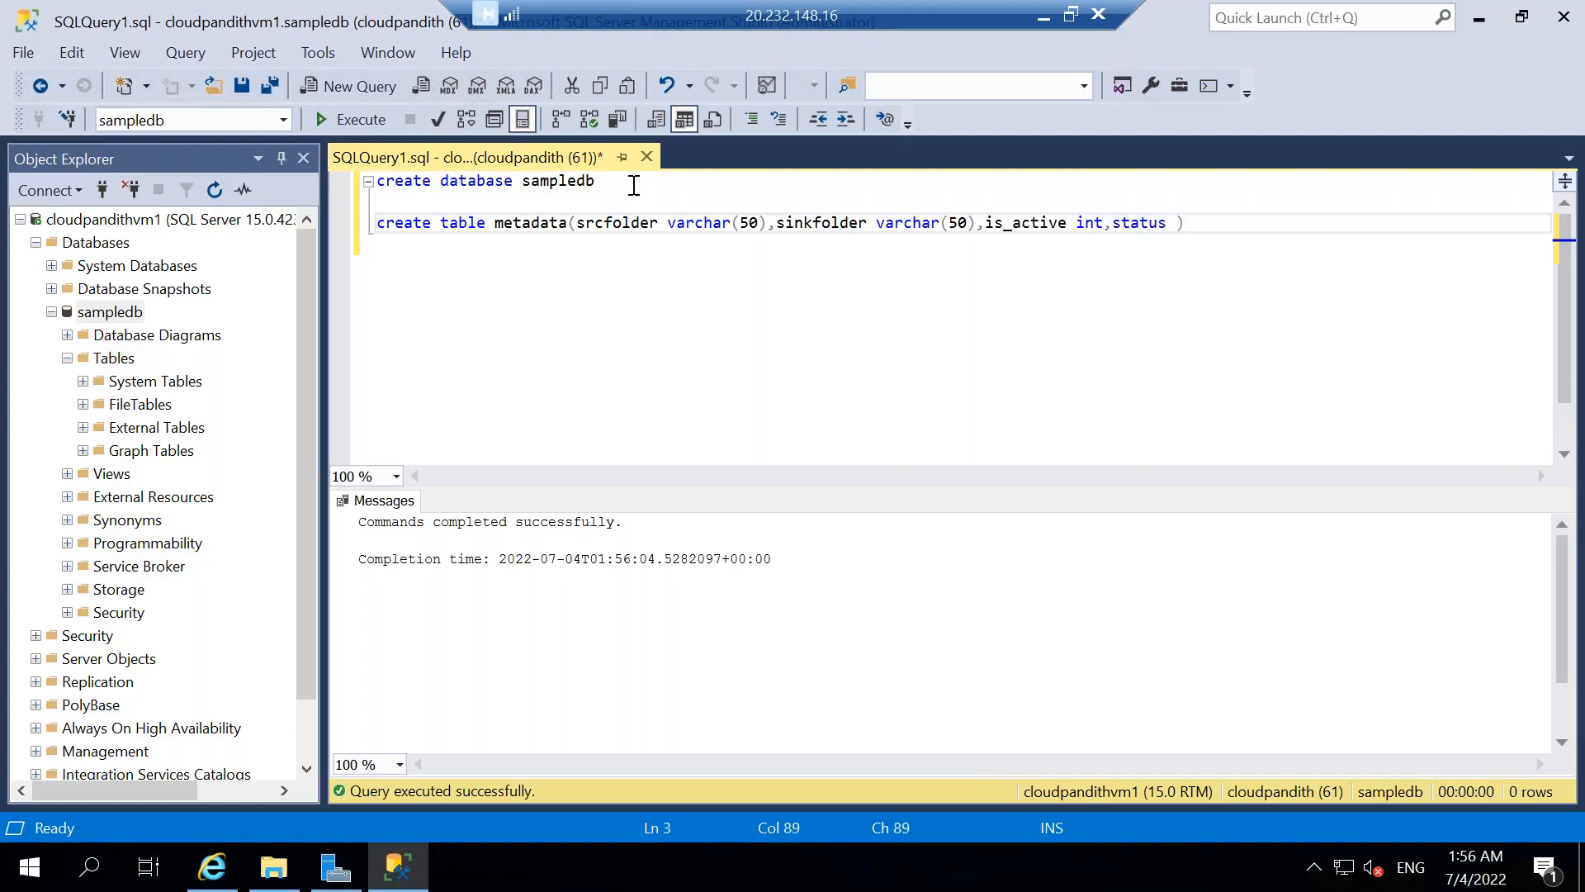
{"action": "type", "text": " varchar(50)"}
Complete the create table statement with the columns sinkfolder varchar(50), is_active int and status varchar(50).
{"action": "key", "text": "Return"}
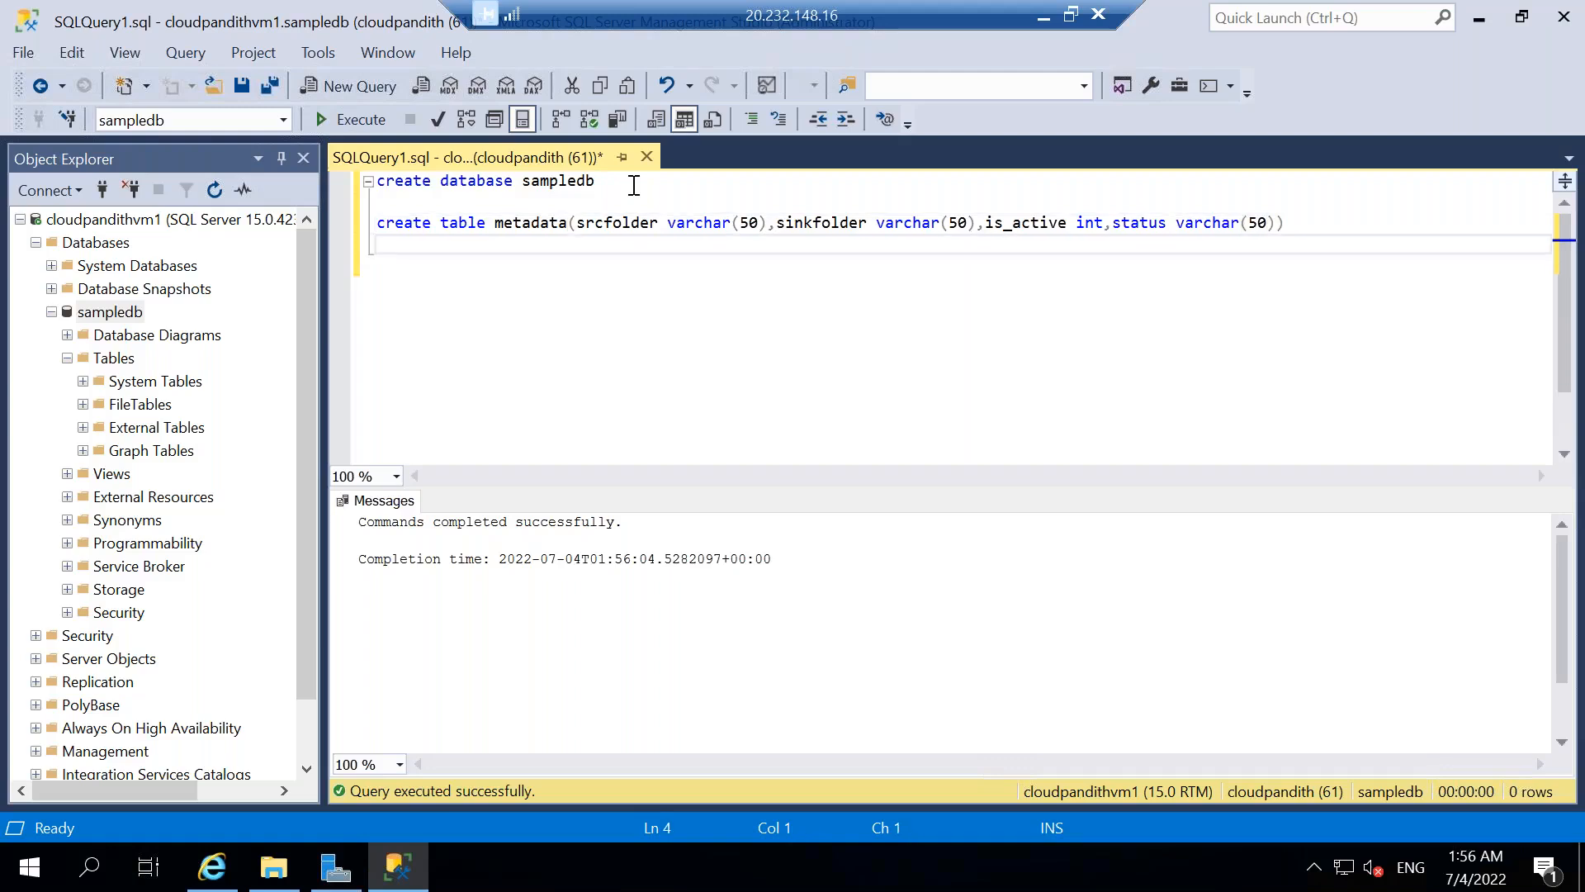
Write an insert into metadata statement with the values 'emp', 'empout', 1 and 'ready'.
{"action": "type", "text": "insert into metadata val"}
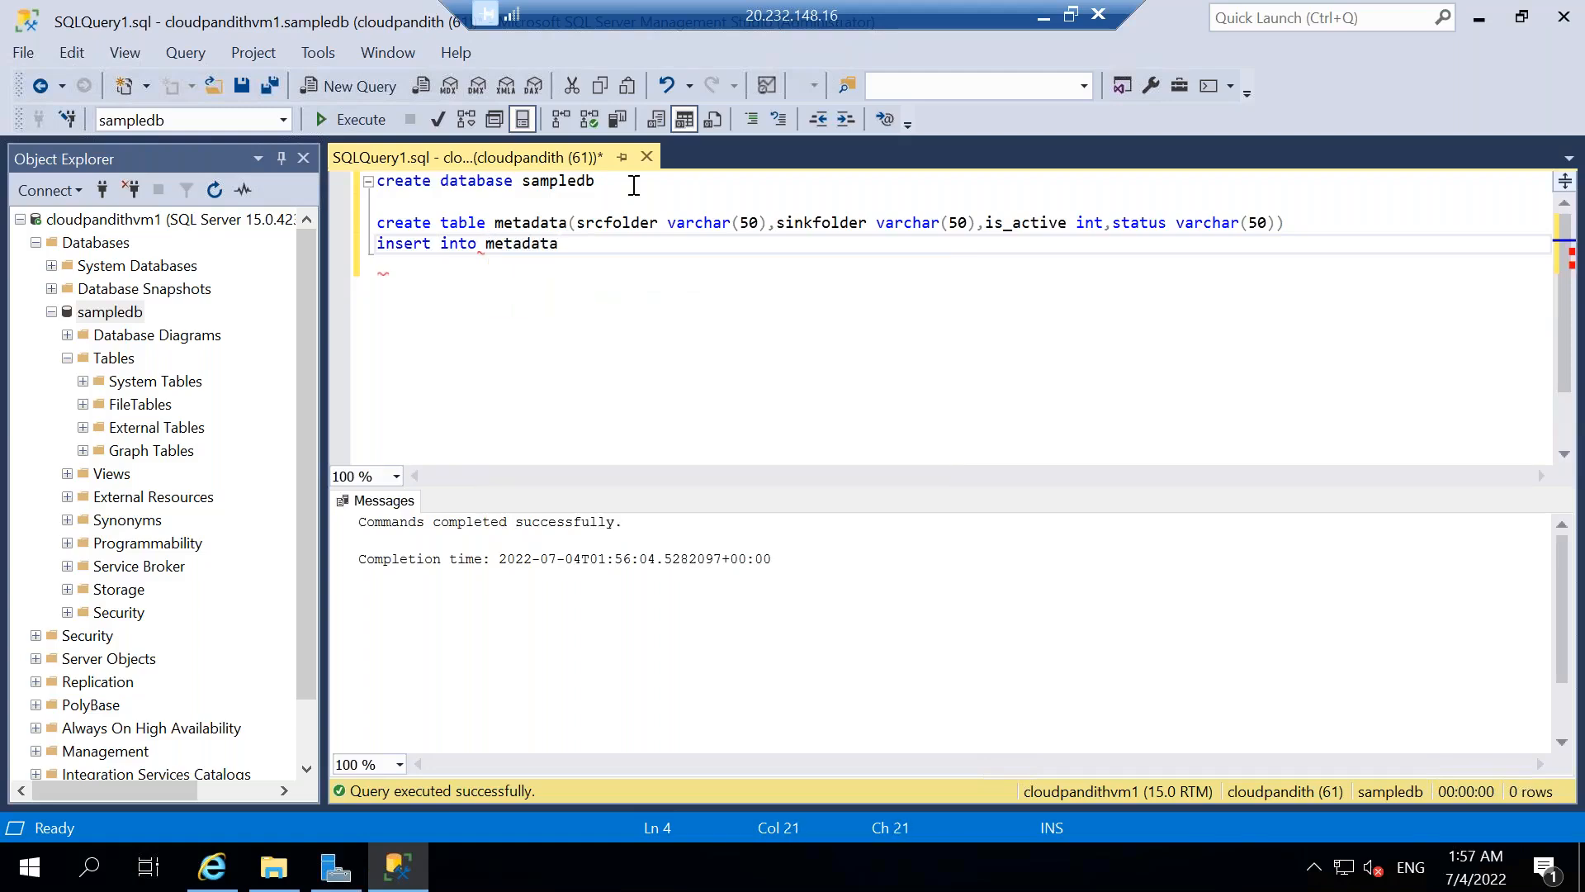
{"action": "type", "text": "ues('e,"}
{"action": "key", "text": "BackSpace"}
{"action": "type", "text": "mp"}
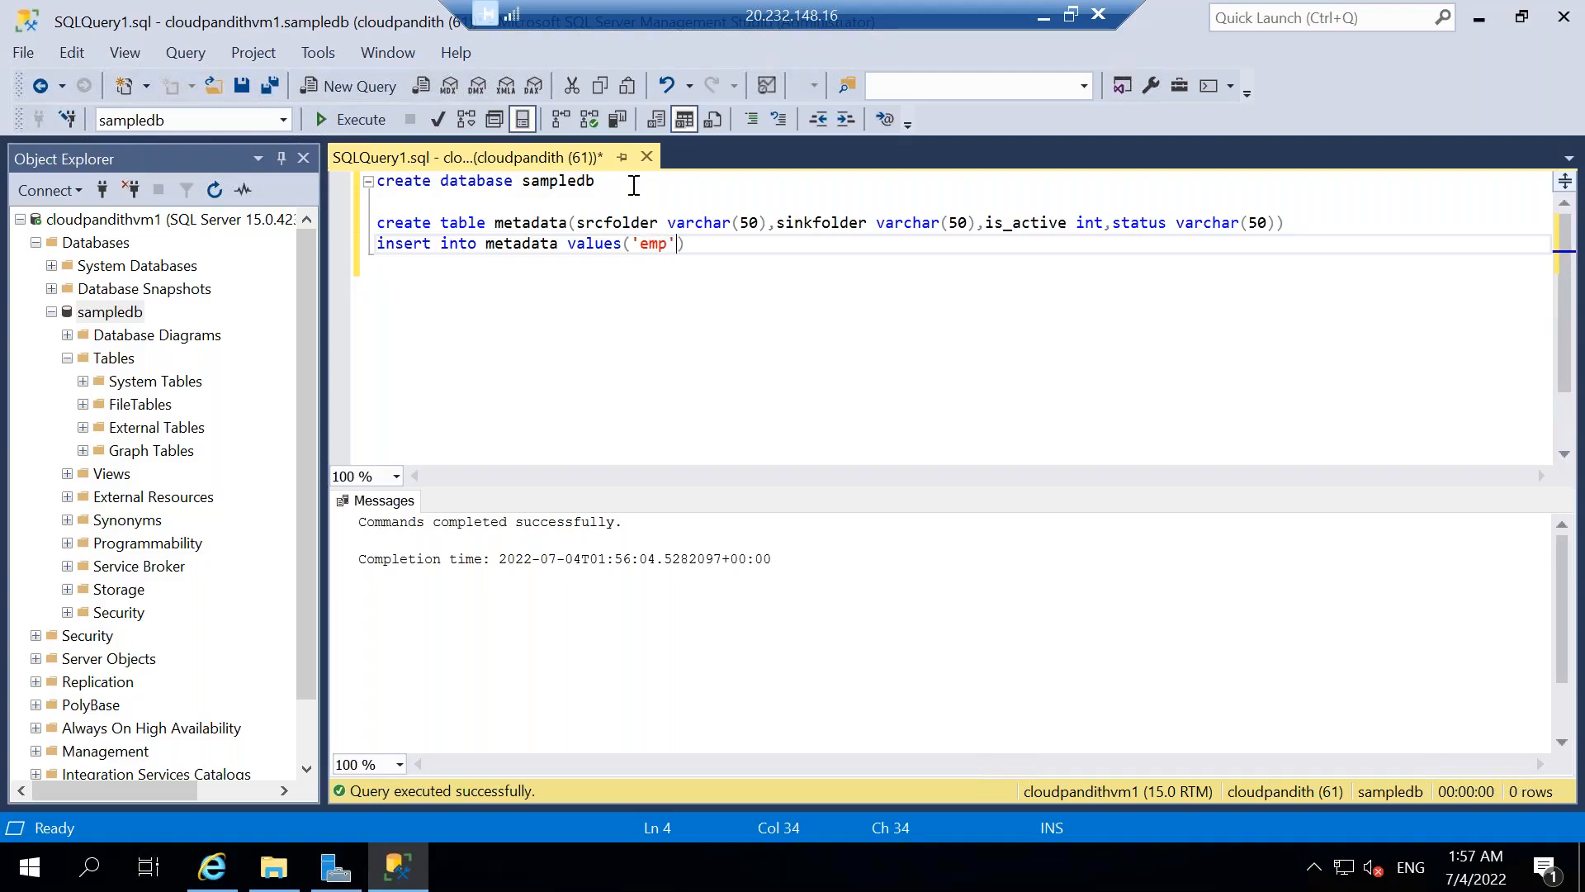
{"action": "type", "text": "','empout',1,'ready"}
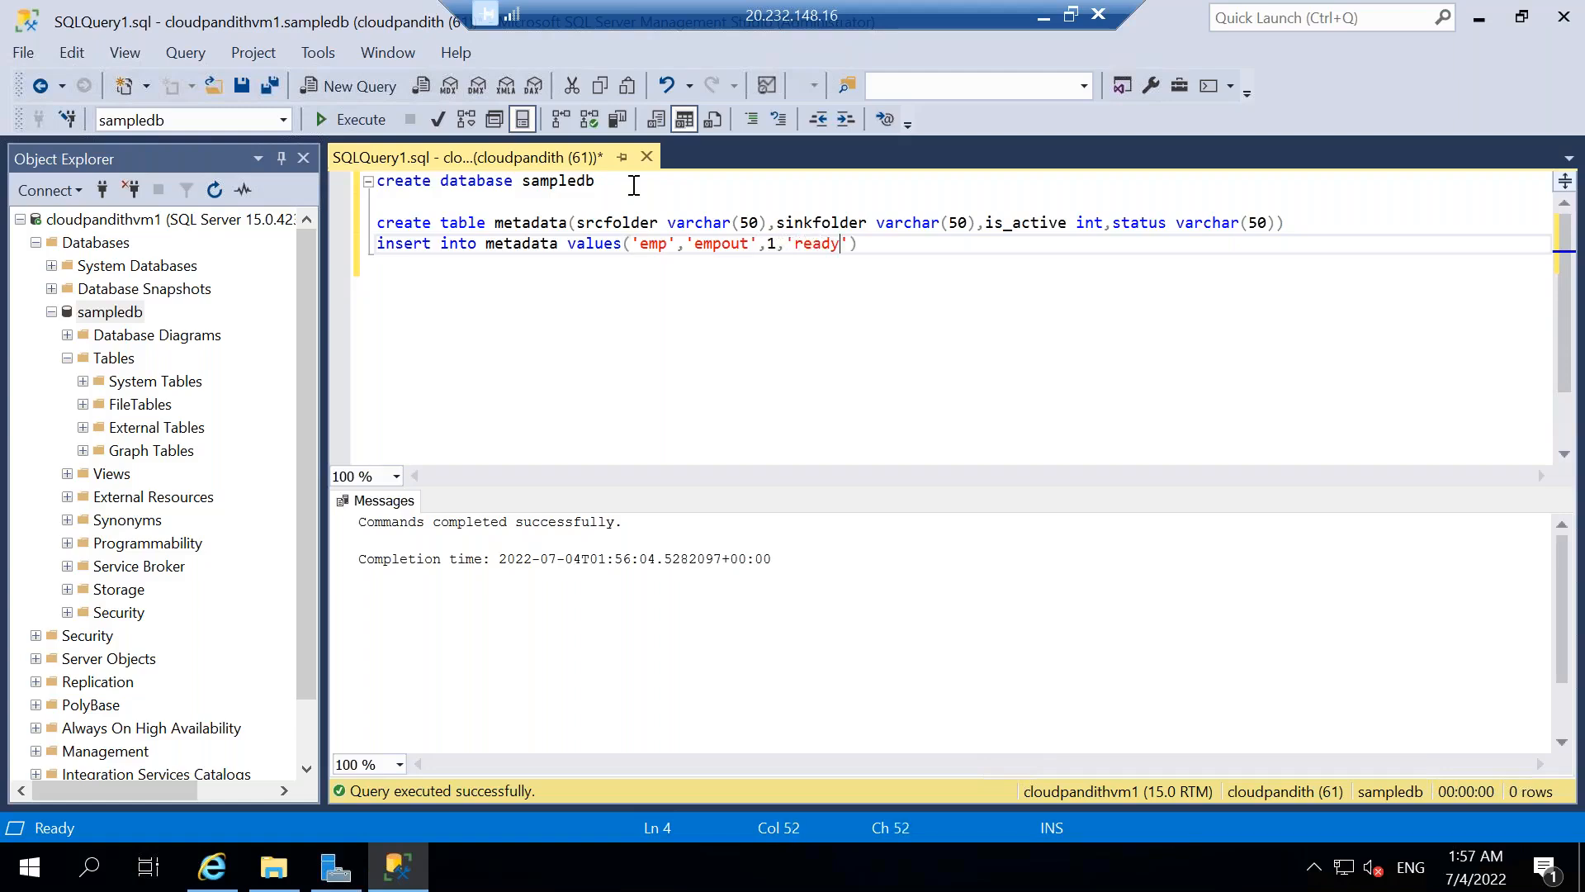
Copy the insert statement and paste it three times on the lines below.
{"action": "key", "text": "shift+Home"}
{"action": "key", "text": "ctrl+c"}
{"action": "key", "text": "End"}
{"action": "key", "text": "Return"}
{"action": "key", "text": "ctrl+v"}
{"action": "key", "text": "Return"}
{"action": "key", "text": "ctrl+v"}
{"action": "key", "text": "Return"}
{"action": "key", "text": "ctrl+v"}
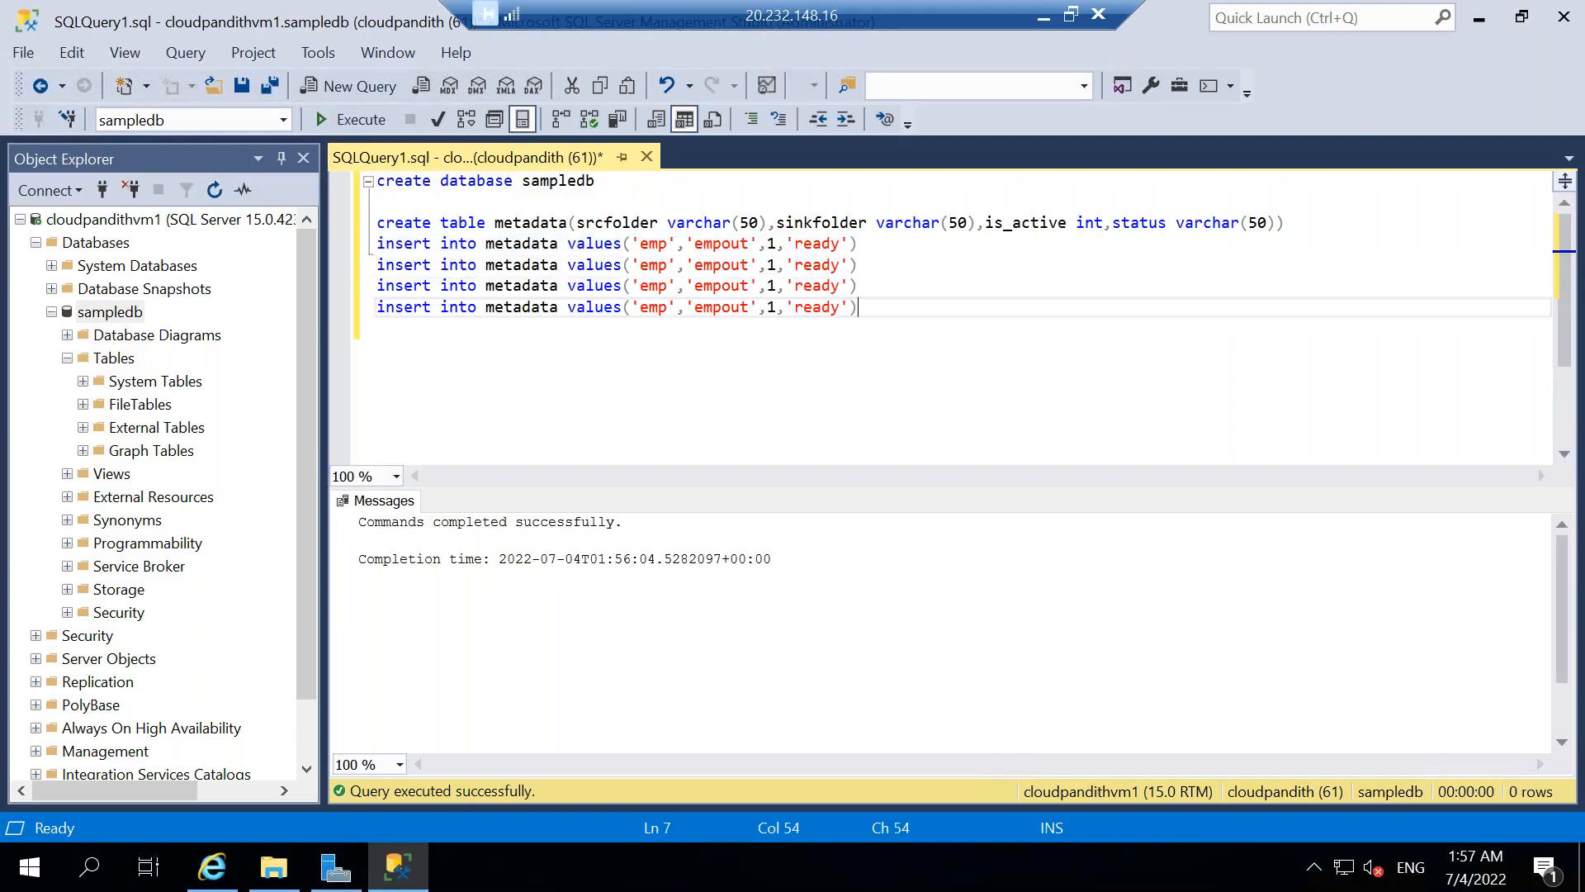
Change the source folder value to 'cust' in the second insert statement and to 'trans' in the third.
{"action": "double_click", "coordinate": [661, 265]}
{"action": "key", "text": "BackSpace"}
{"action": "type", "text": "cust"}
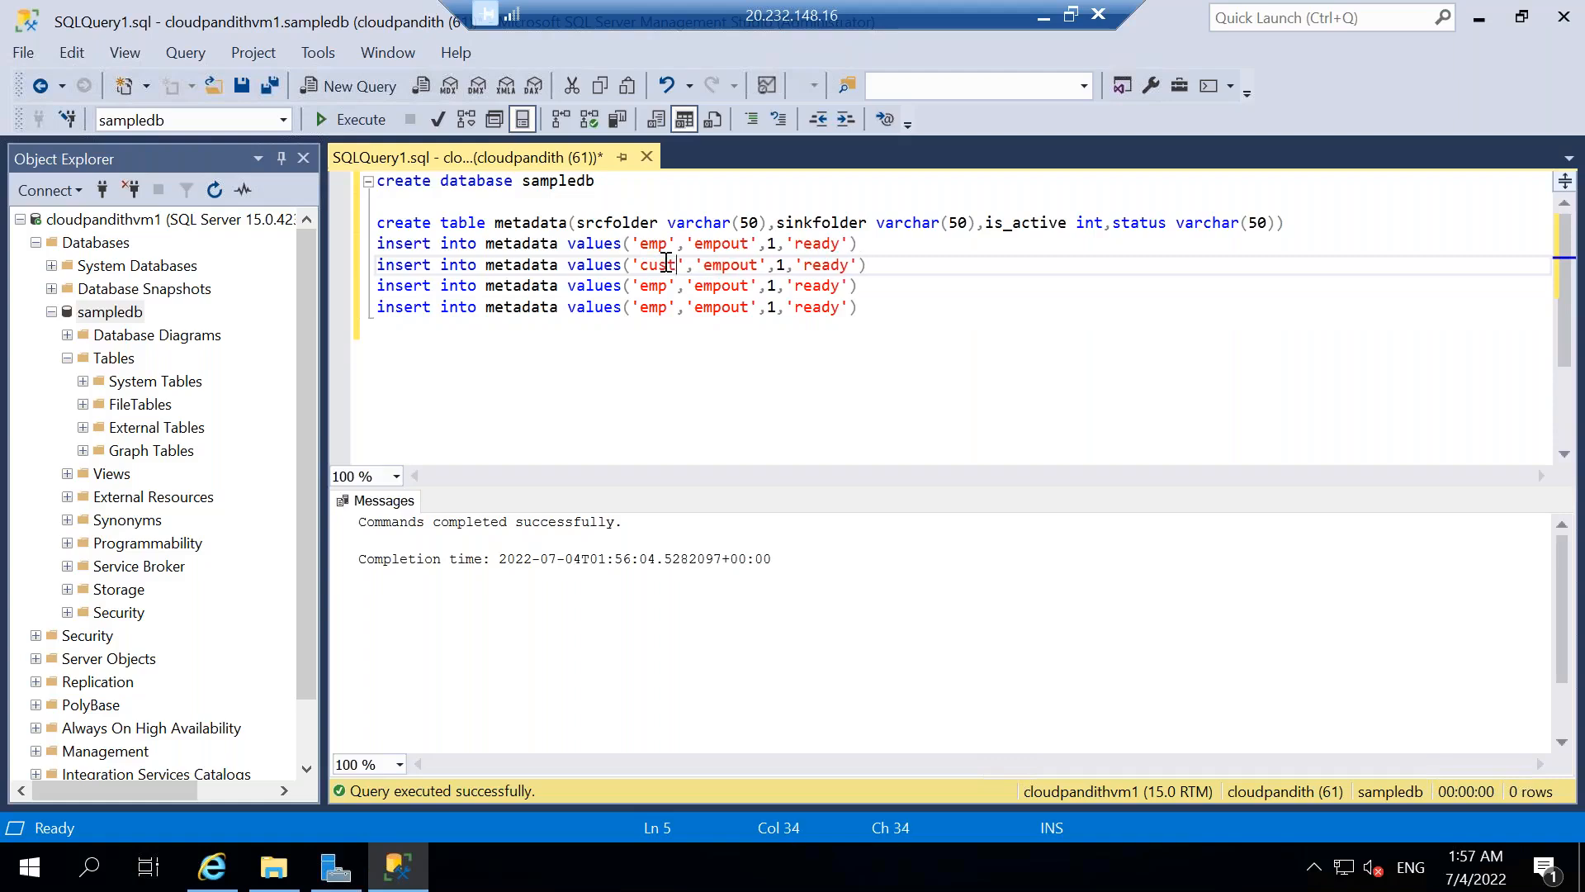
{"action": "double_click", "coordinate": [661, 286]}
{"action": "key", "text": "BackSpace"}
{"action": "type", "text": "trans"}
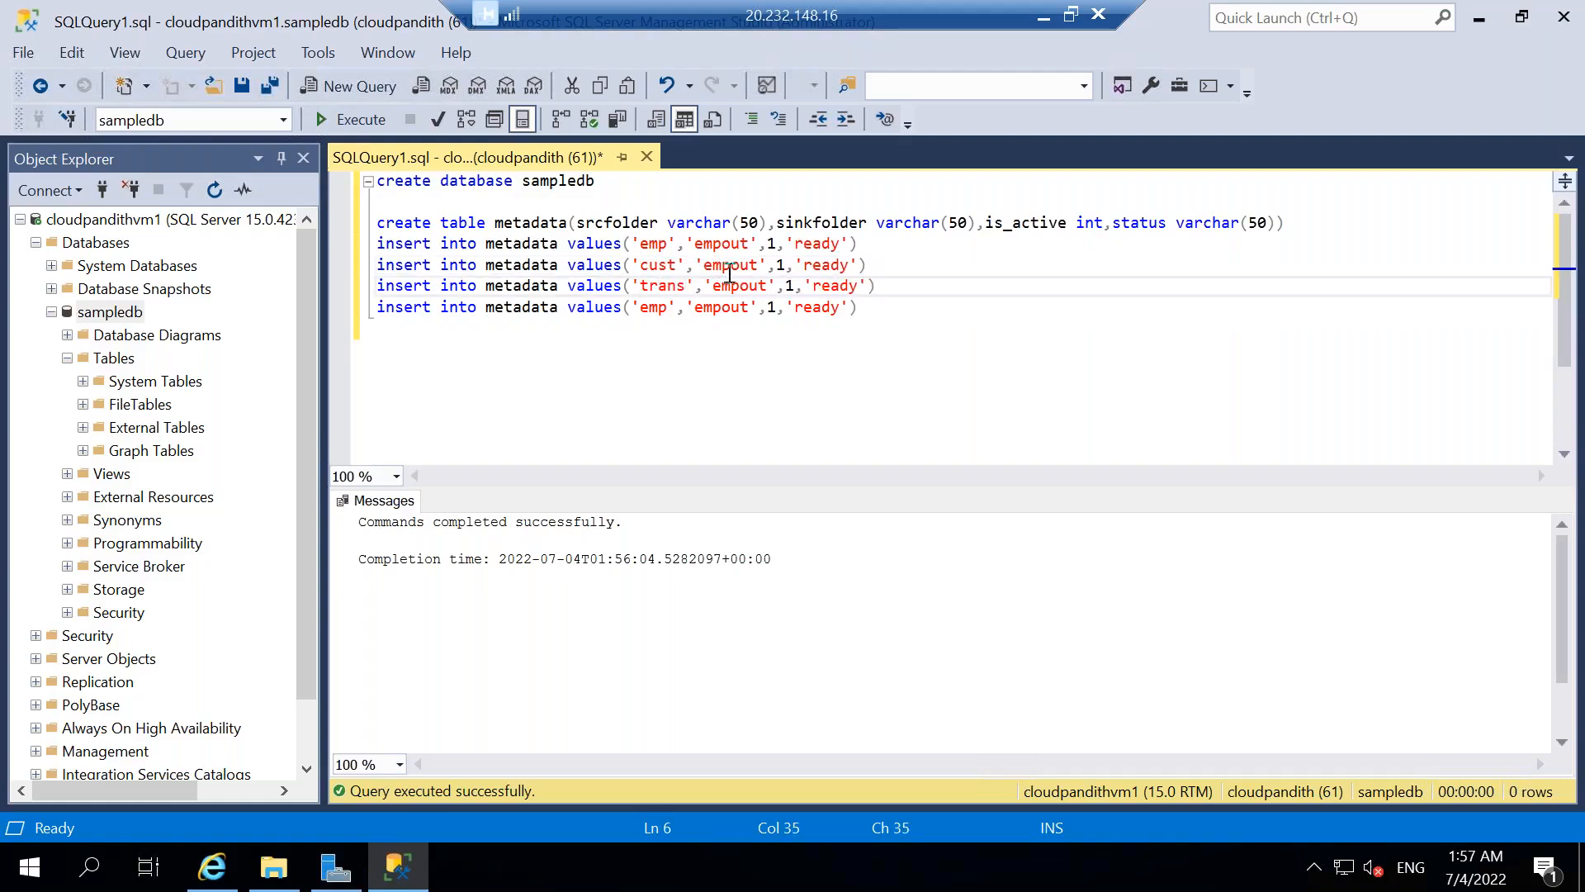
Change the sink folder value to 'custout' in the second insert statement and to 'transout' in the third.
{"action": "left_click", "coordinate": [732, 271]}
{"action": "key", "text": "BackSpace"}
{"action": "key", "text": "BackSpace"}
{"action": "key", "text": "BackSpace"}
{"action": "type", "text": "cust"}
{"action": "left_click", "coordinate": [739, 285]}
{"action": "key", "text": "BackSpace"}
{"action": "key", "text": "BackSpace"}
{"action": "key", "text": "BackSpace"}
{"action": "type", "text": "trans"}
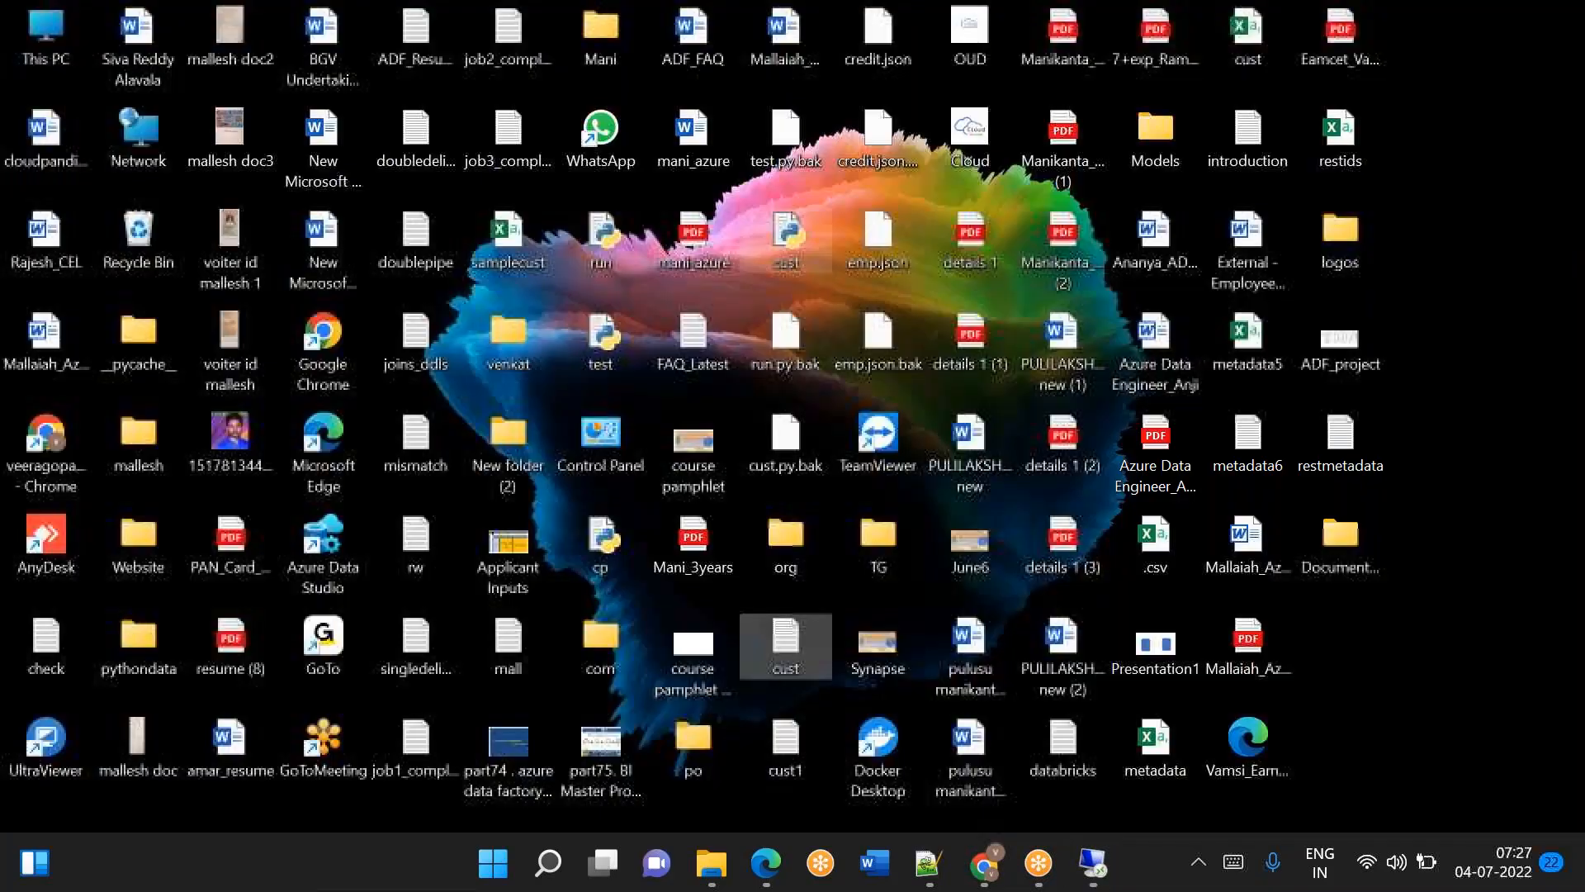
{"action": "left_click", "coordinate": [983, 863]}
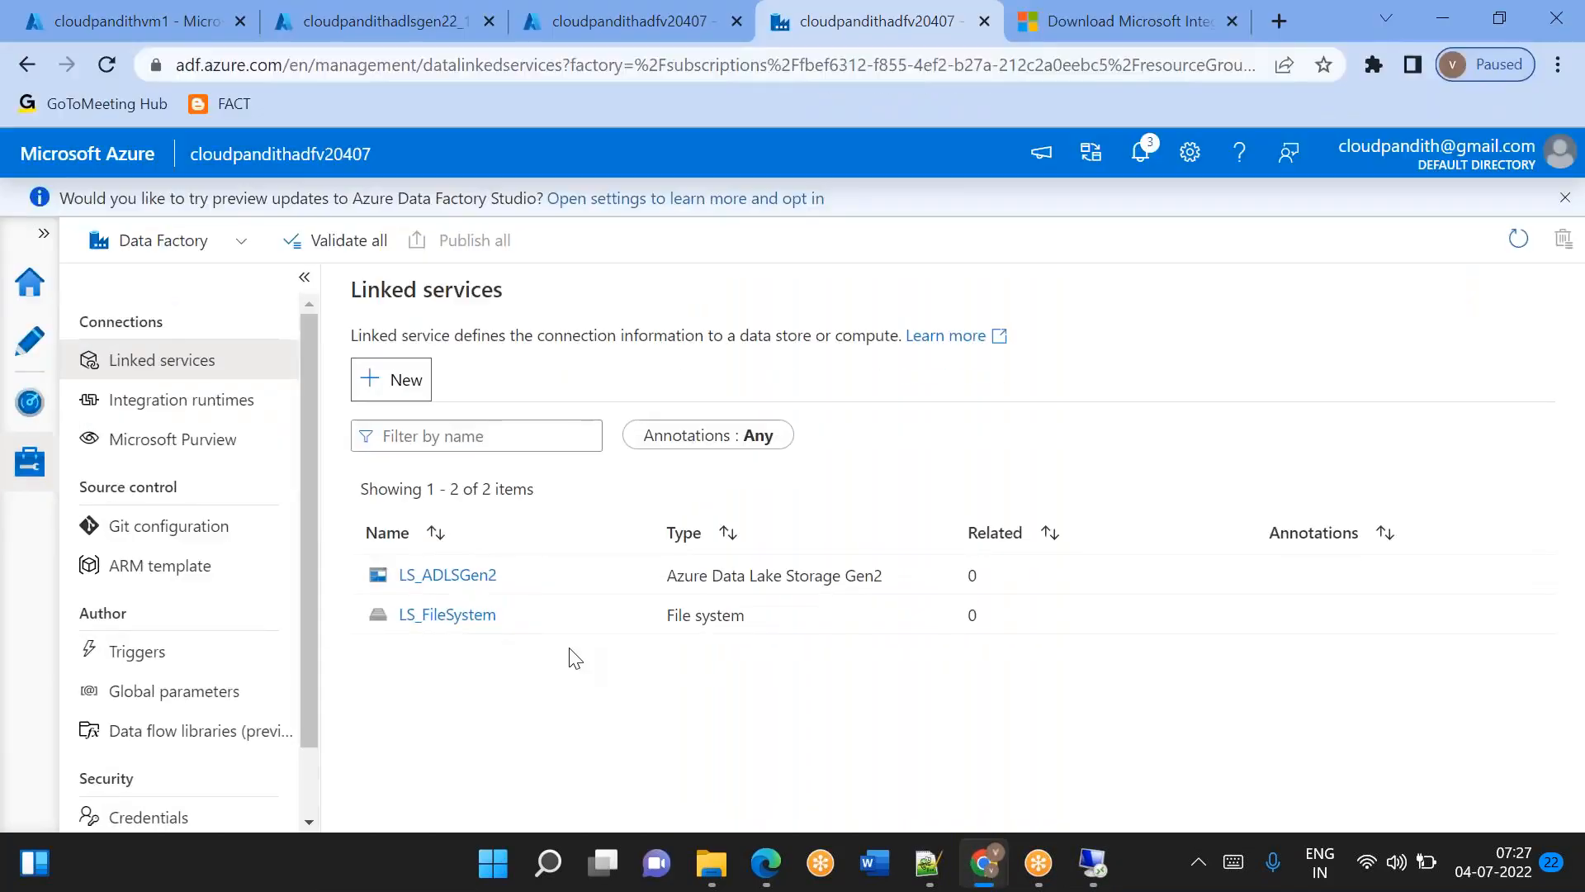
{"action": "left_click", "coordinate": [1092, 877]}
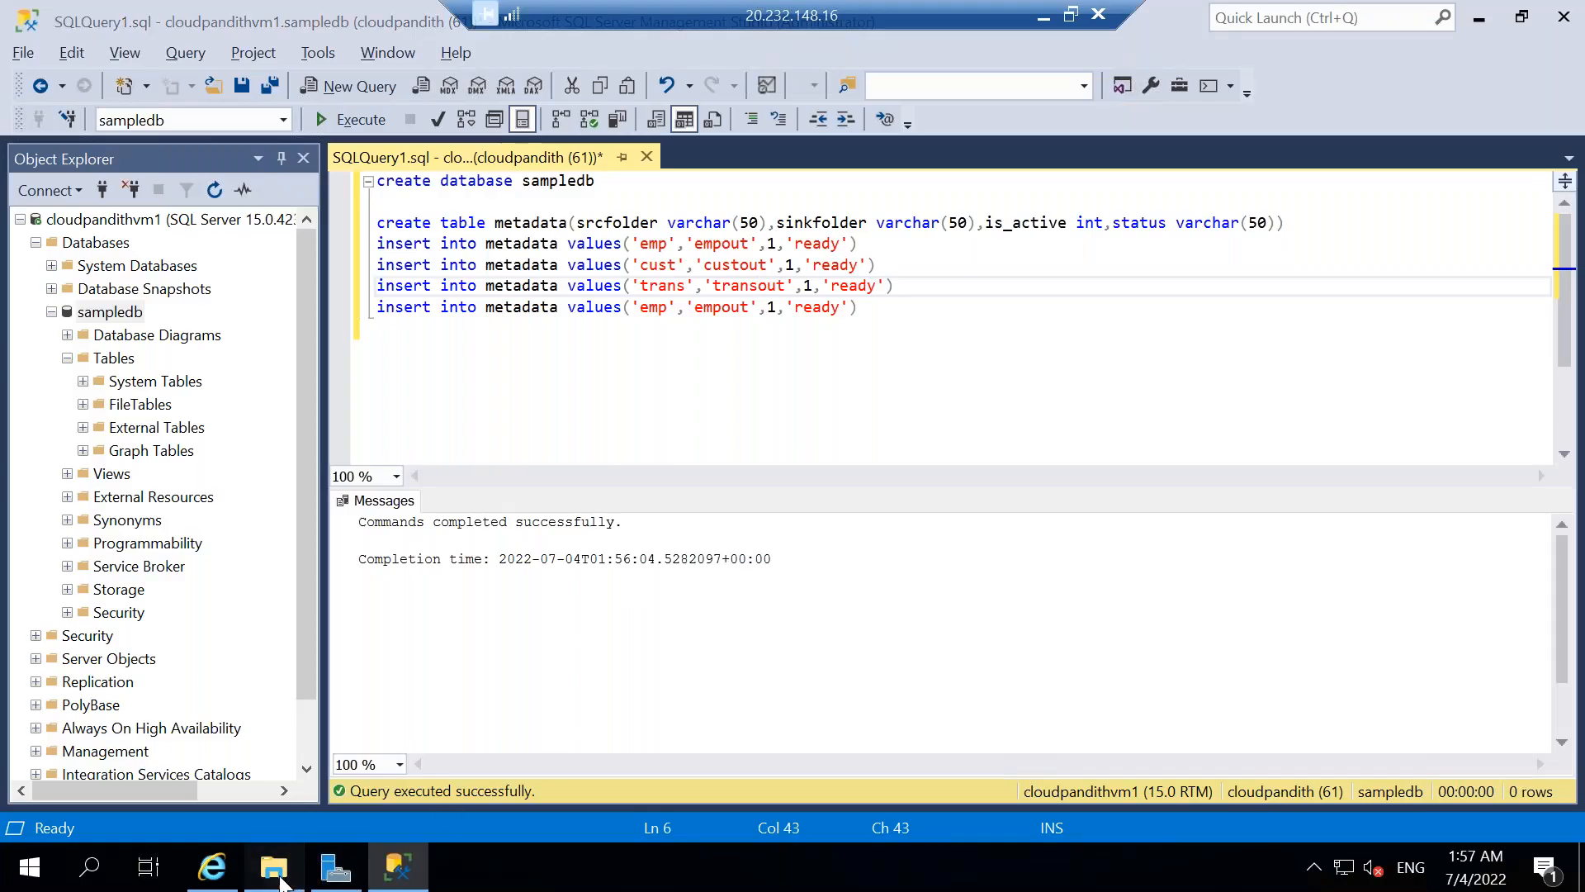
{"action": "left_click", "coordinate": [274, 867]}
{"action": "left_click", "coordinate": [278, 875]}
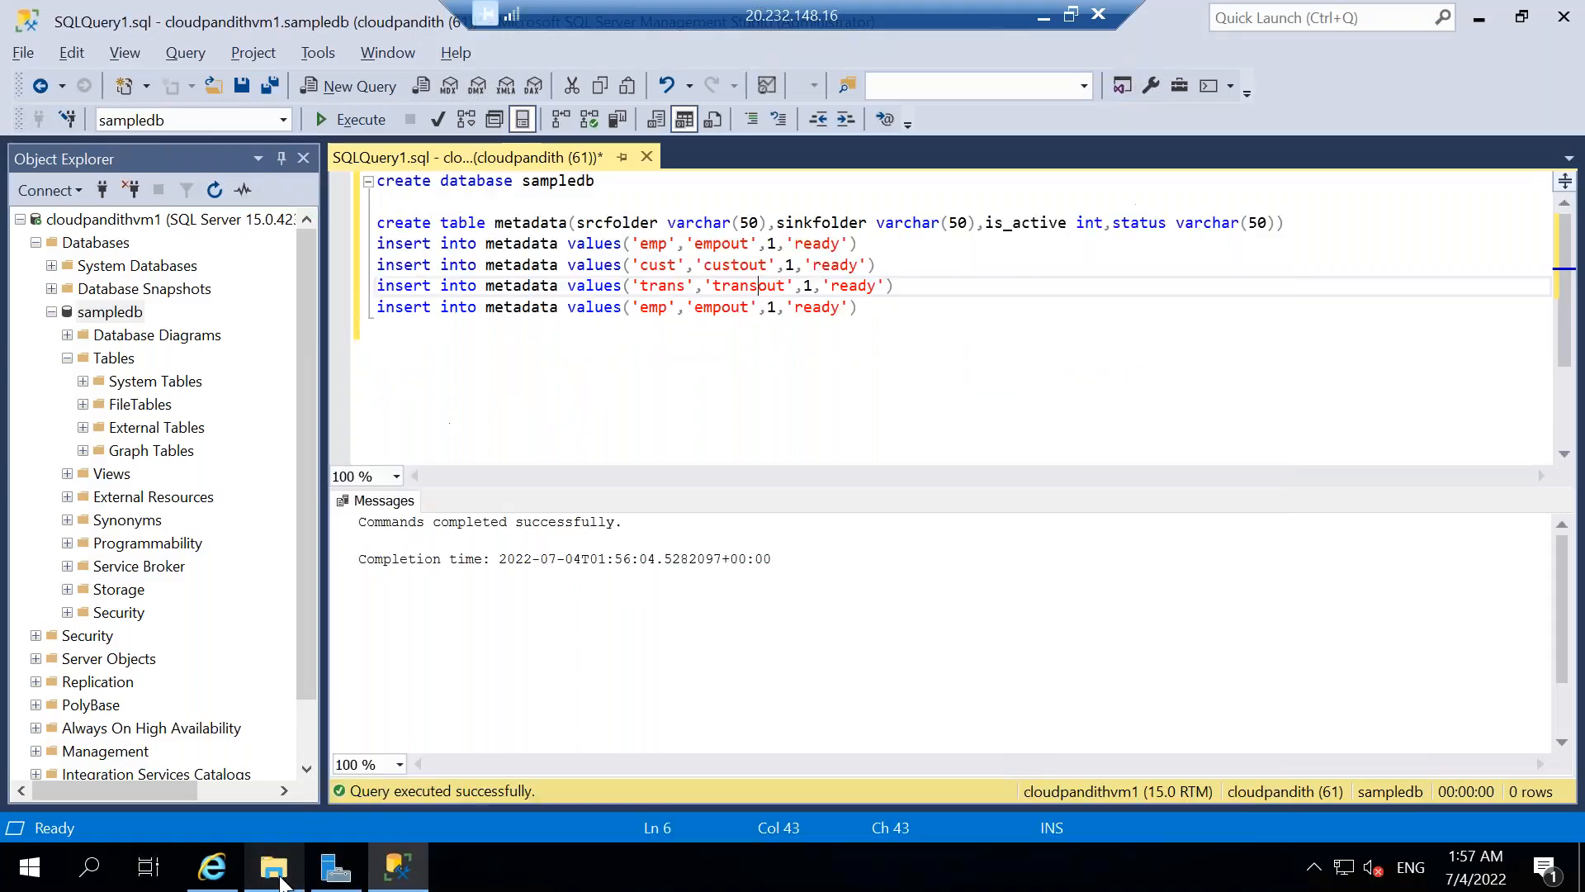
Change the fourth insert statement's source folder to 'orders', sink folder to 'ordersout' and is_active value to 0.
{"action": "left_click", "coordinate": [670, 307]}
{"action": "key", "text": "BackSpace"}
{"action": "key", "text": "BackSpace"}
{"action": "key", "text": "BackSpace"}
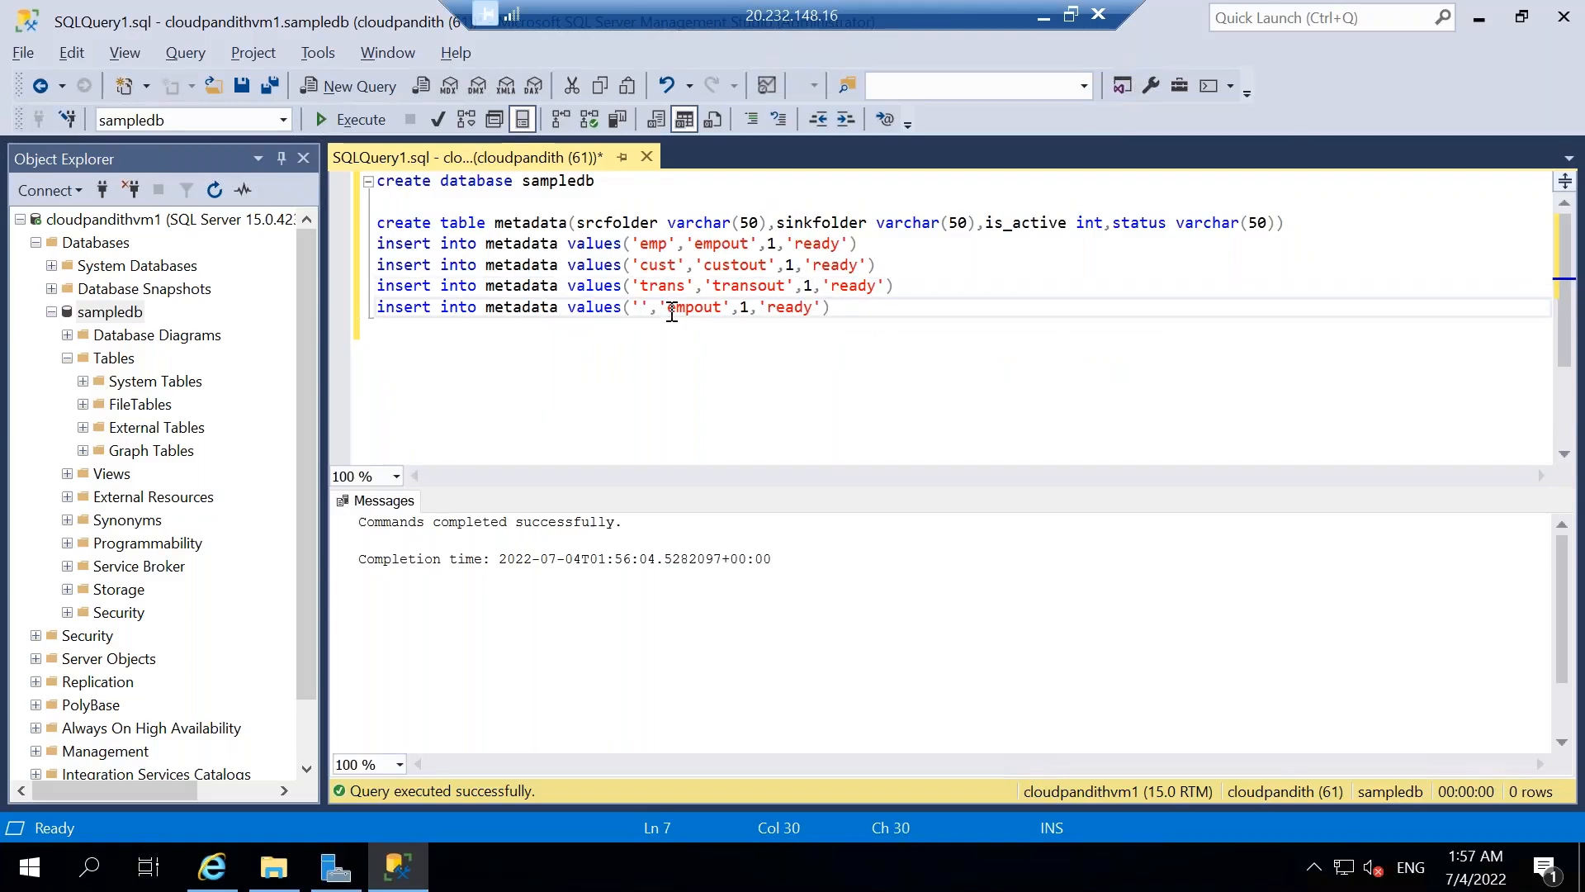
{"action": "type", "text": "orders"}
{"action": "left_click", "coordinate": [751, 307]}
{"action": "key", "text": "BackSpace"}
{"action": "key", "text": "BackSpace"}
{"action": "key", "text": "BackSpace"}
{"action": "type", "text": "orders"}
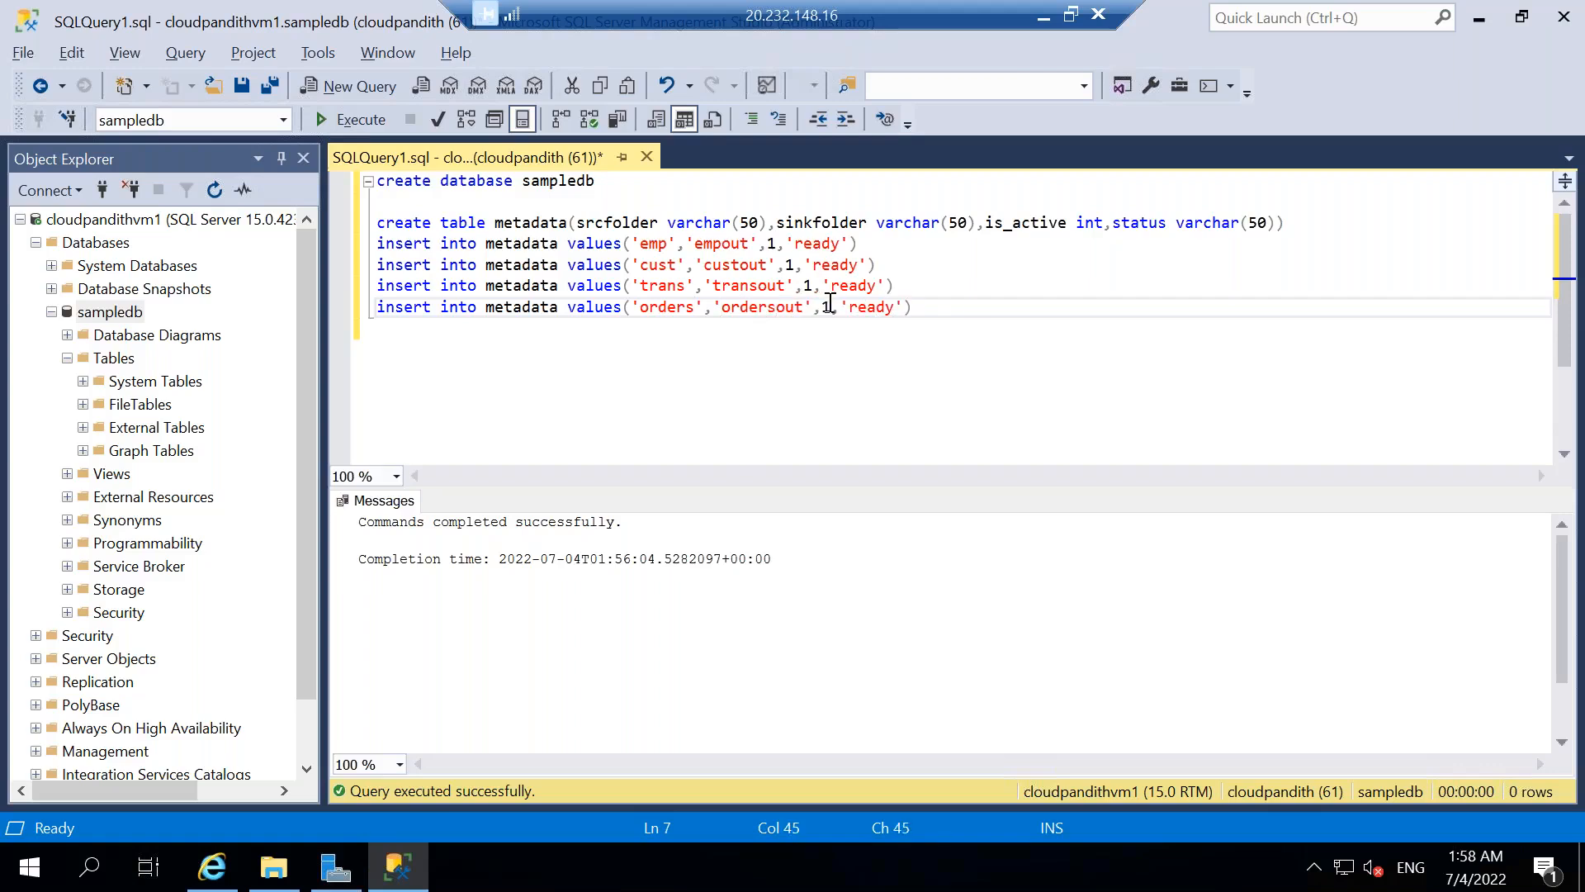
{"action": "left_click", "coordinate": [832, 306]}
{"action": "key", "text": "BackSpace"}
{"action": "type", "text": "0"}
Execute only the create table metadata statement together with its four insert statements.
{"action": "left_click_drag", "start_coordinate": [933, 306], "coordinate": [373, 221]}
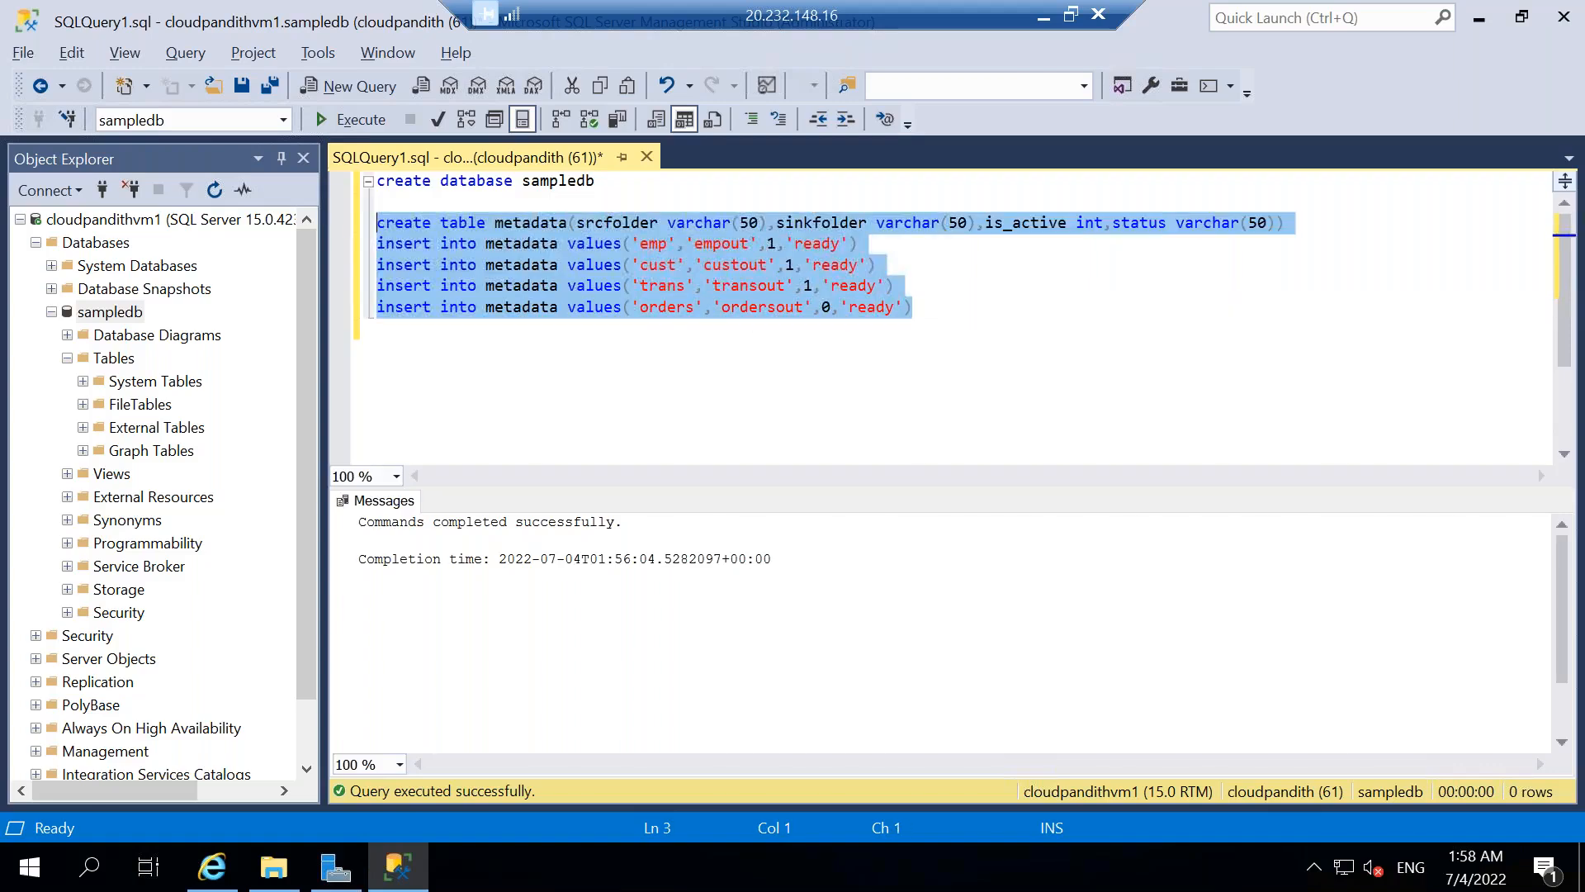
{"action": "left_click", "coordinate": [354, 124]}
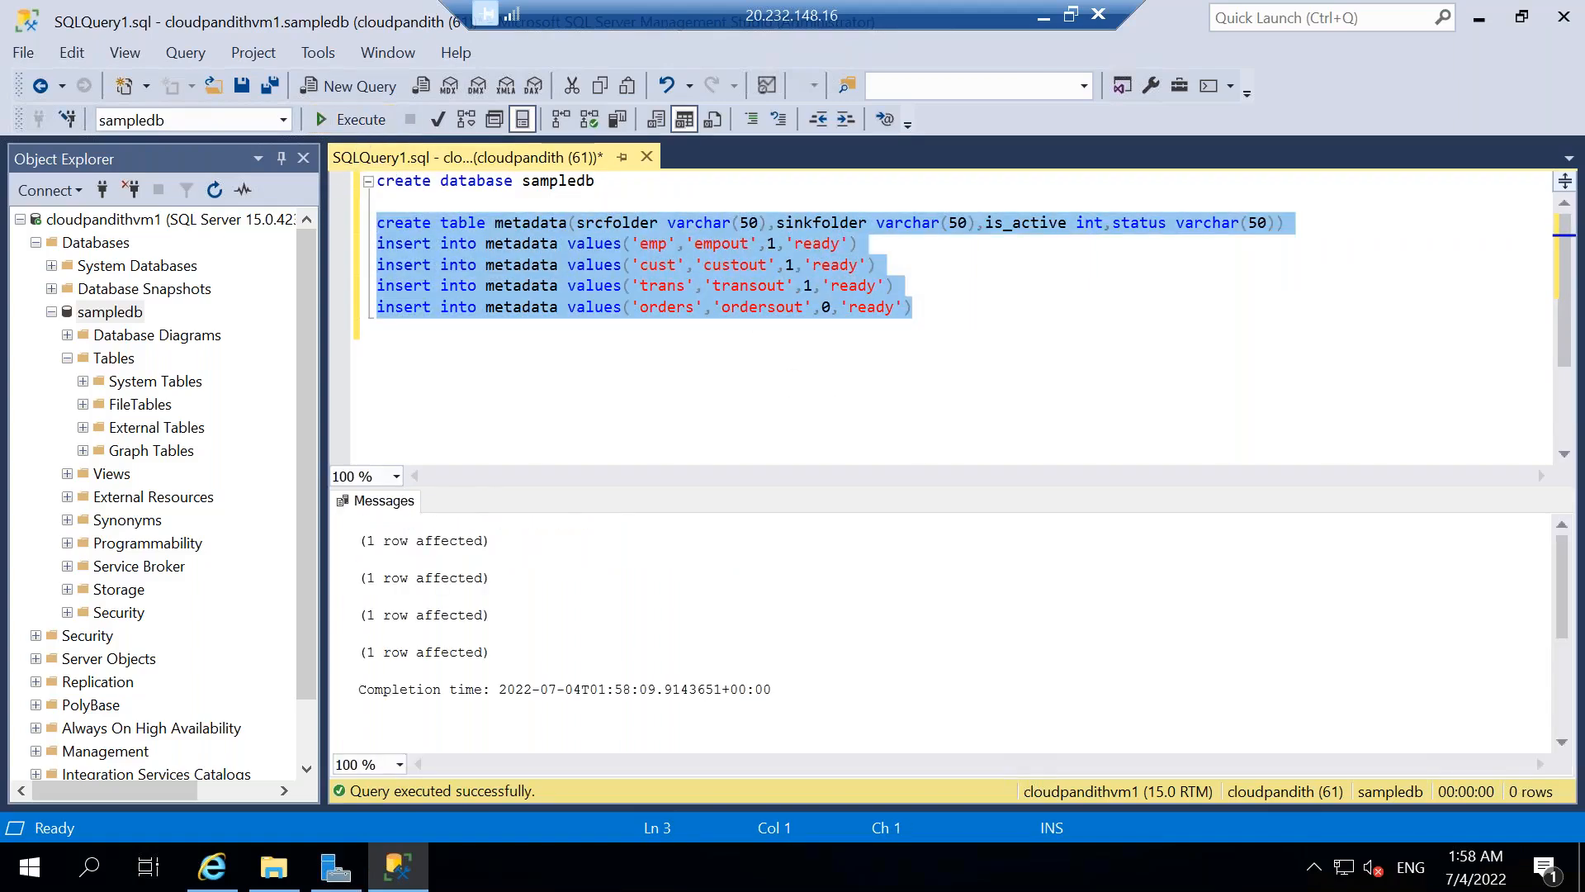
{"action": "left_click", "coordinate": [835, 404]}
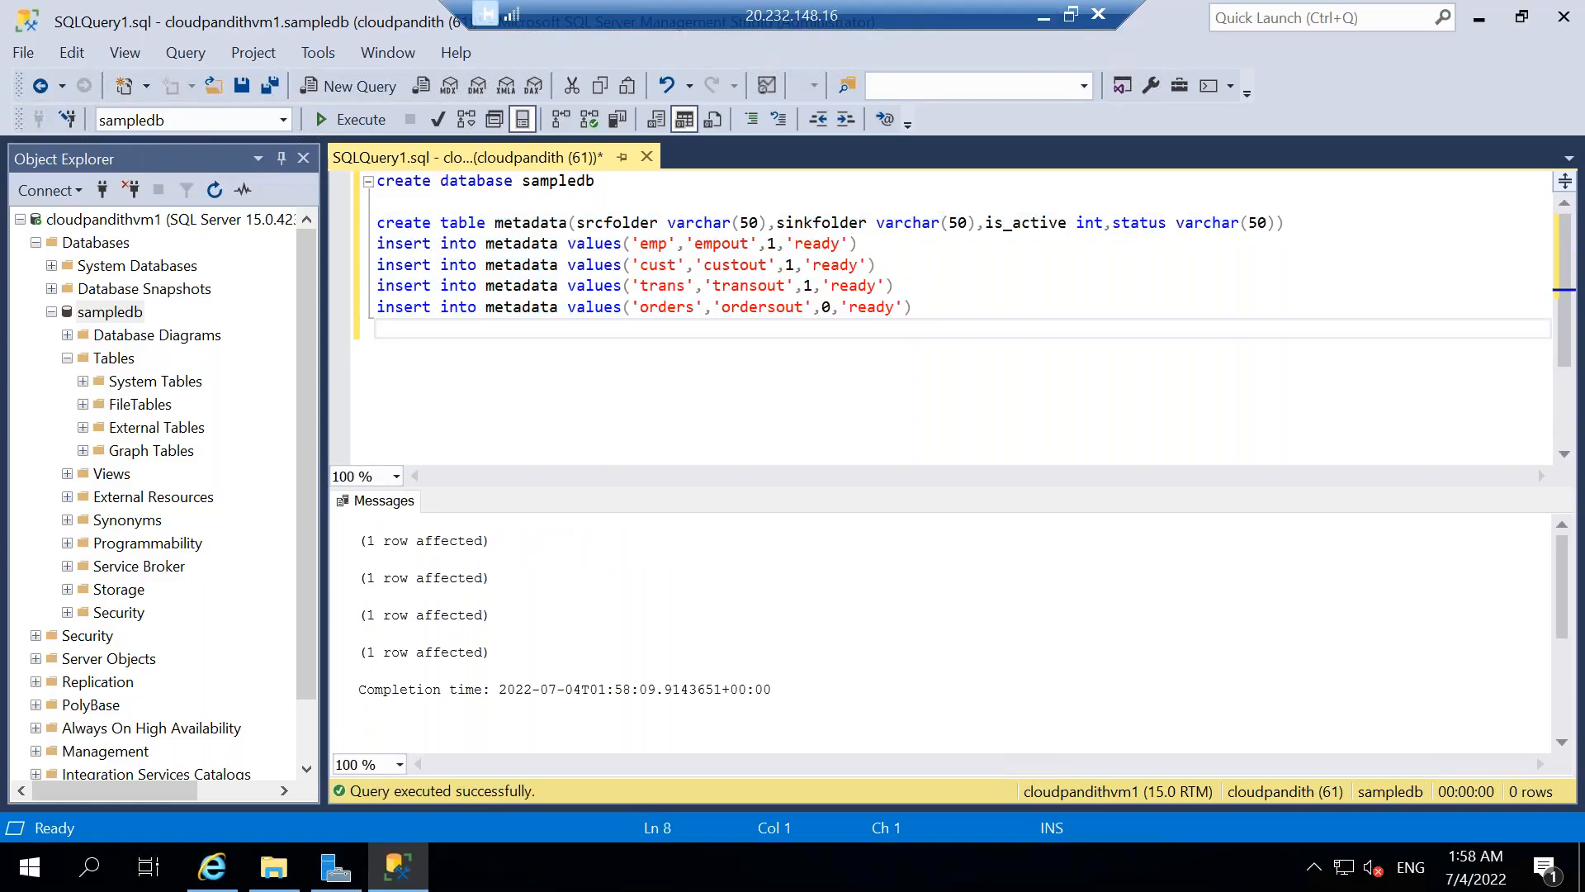
Switch to Azure Data Factory in the browser and start a new linked service of the SQL server type.
{"action": "key", "text": "super+d"}
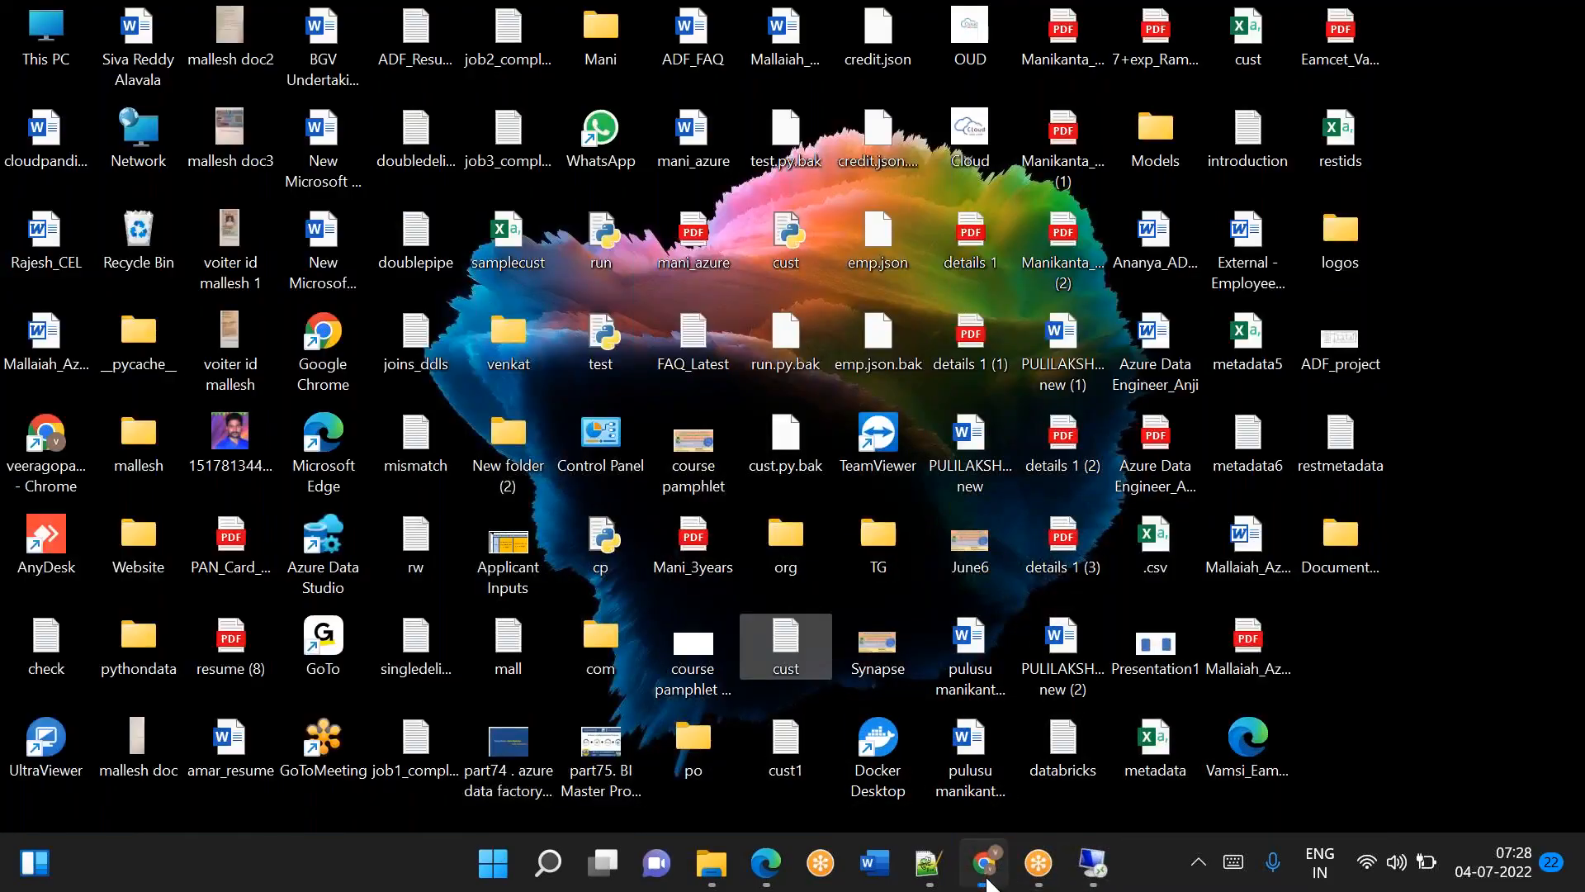
{"action": "left_click", "coordinate": [988, 882]}
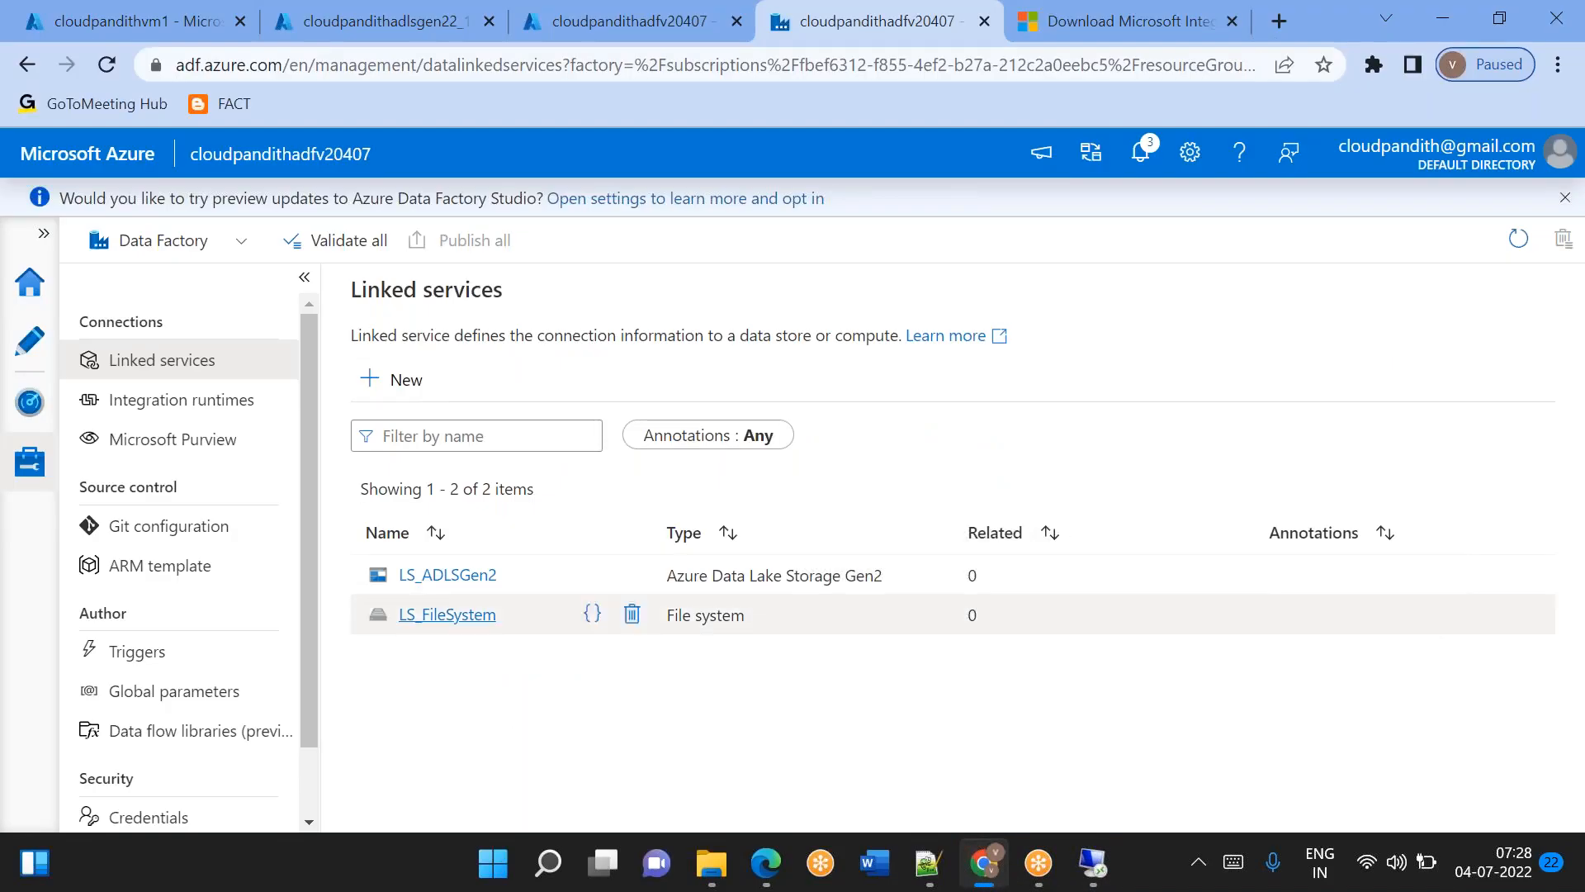
{"action": "left_click", "coordinate": [27, 345]}
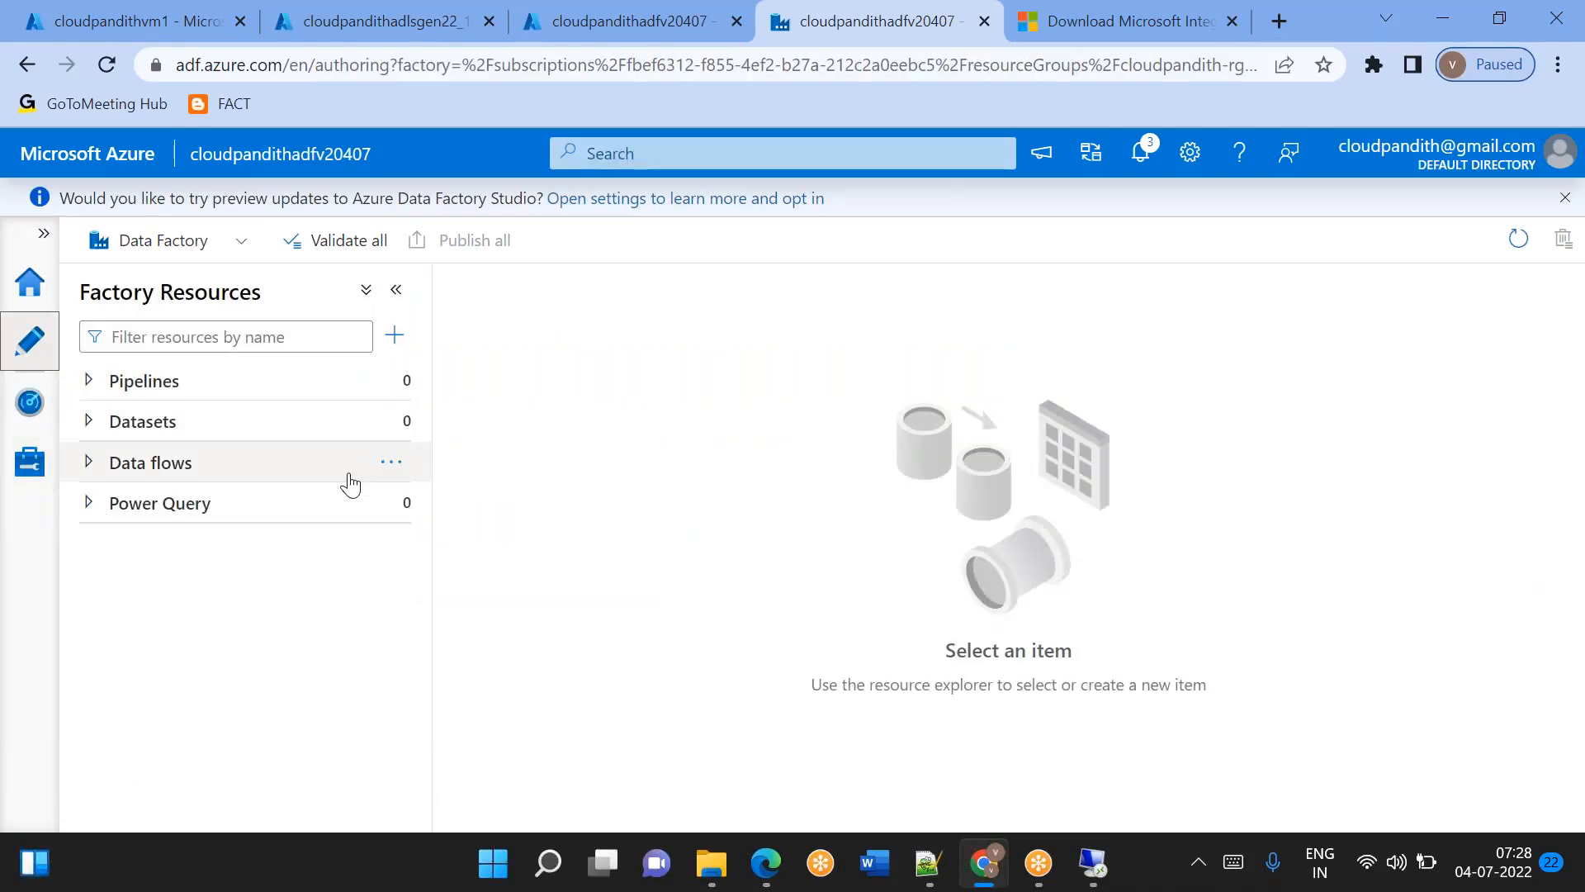
{"action": "mouse_move", "coordinate": [392, 398]}
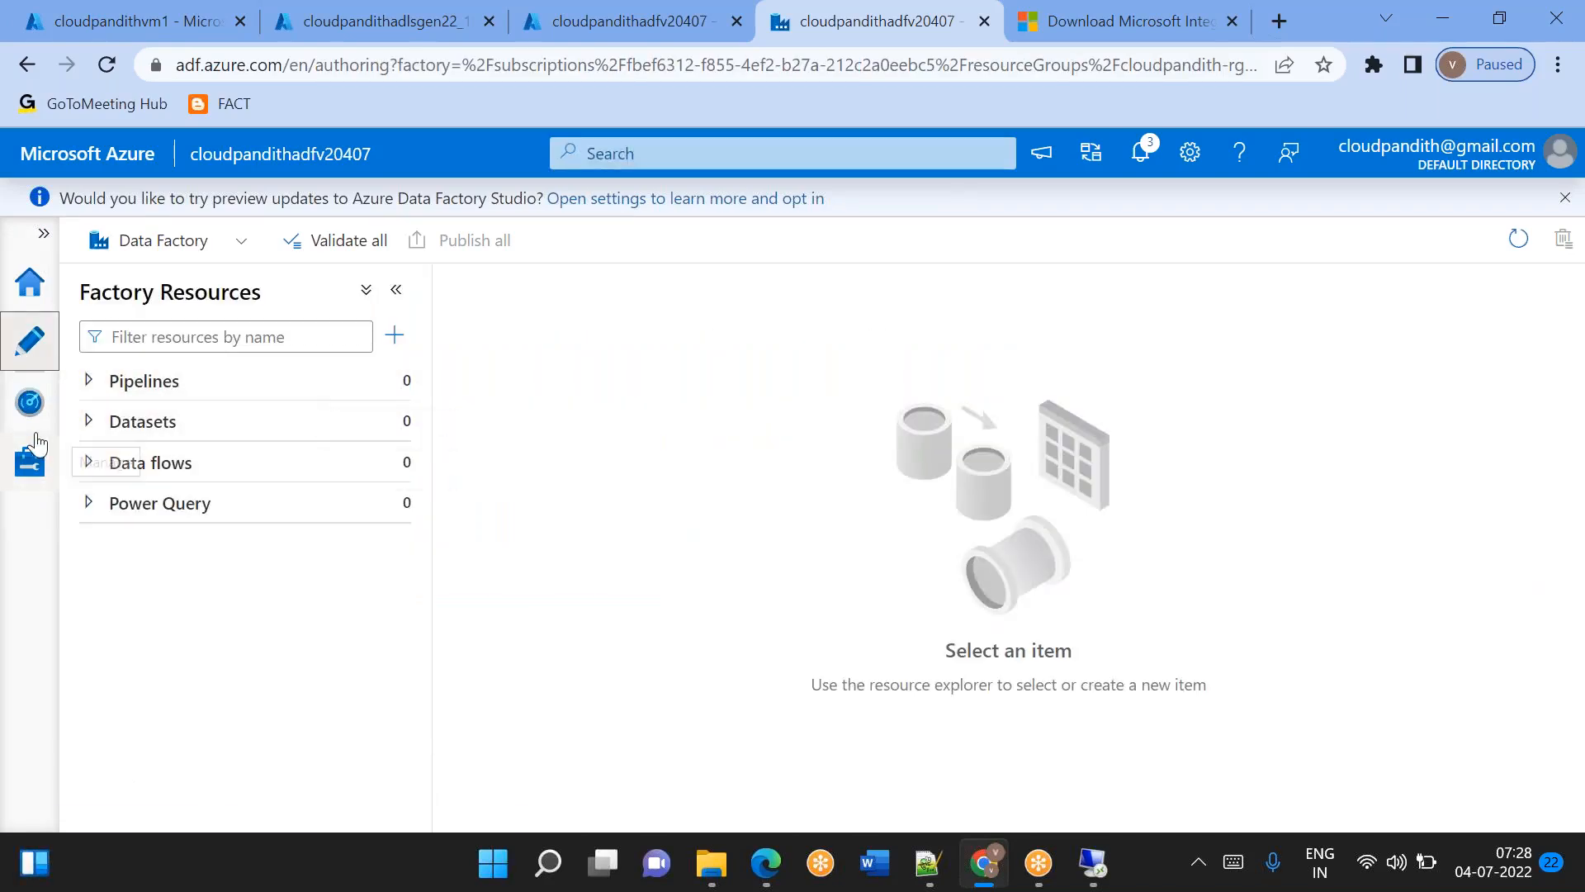
{"action": "left_click", "coordinate": [24, 486]}
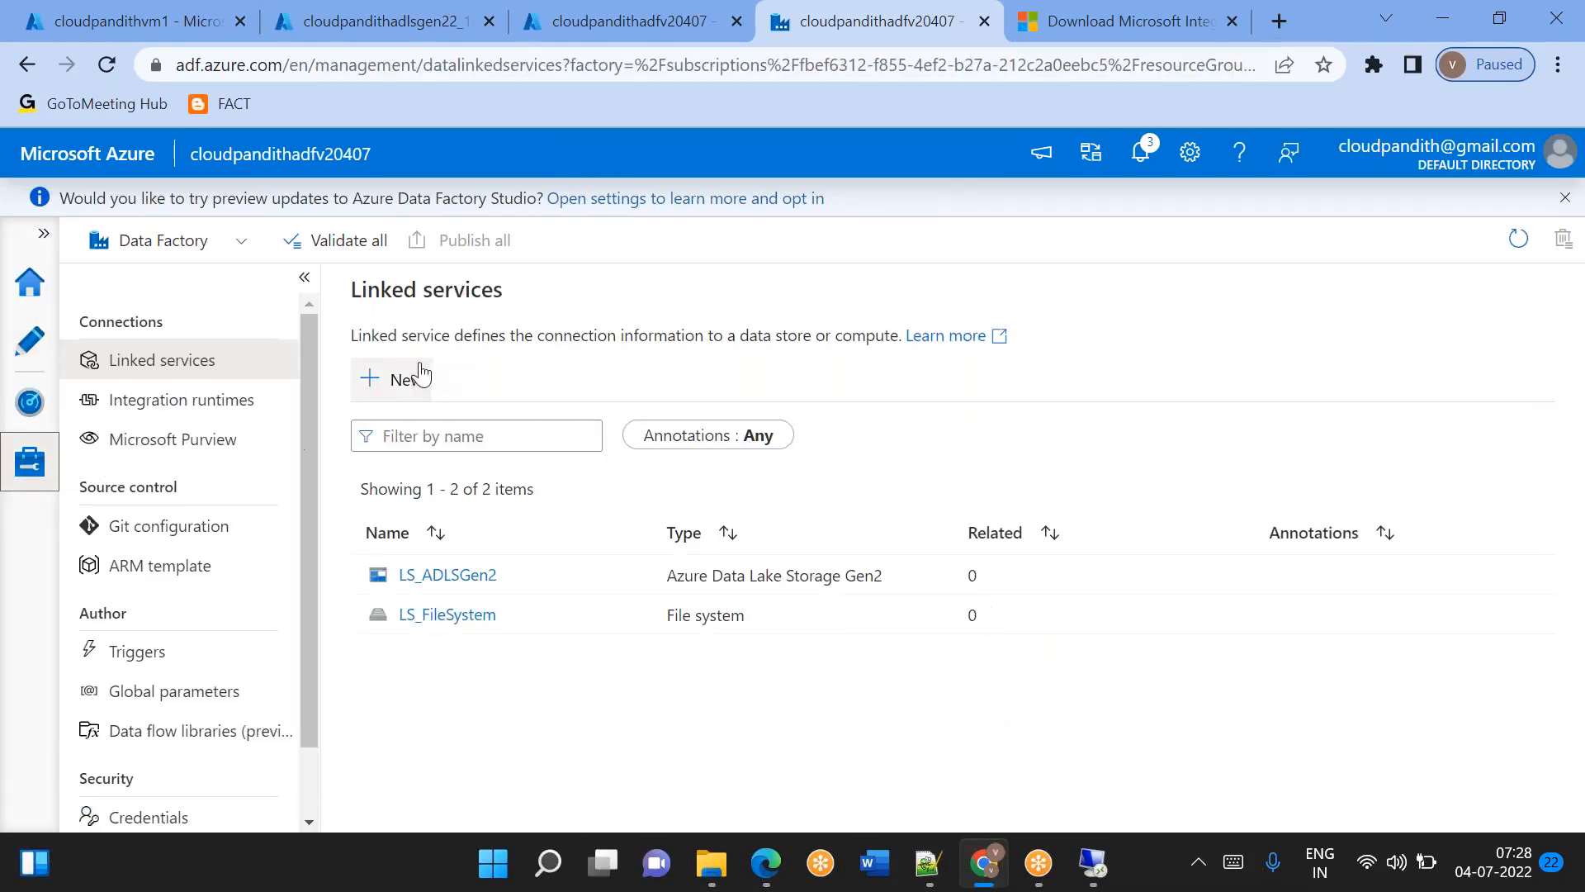
{"action": "left_click", "coordinate": [400, 383]}
{"action": "type", "text": "sql server"}
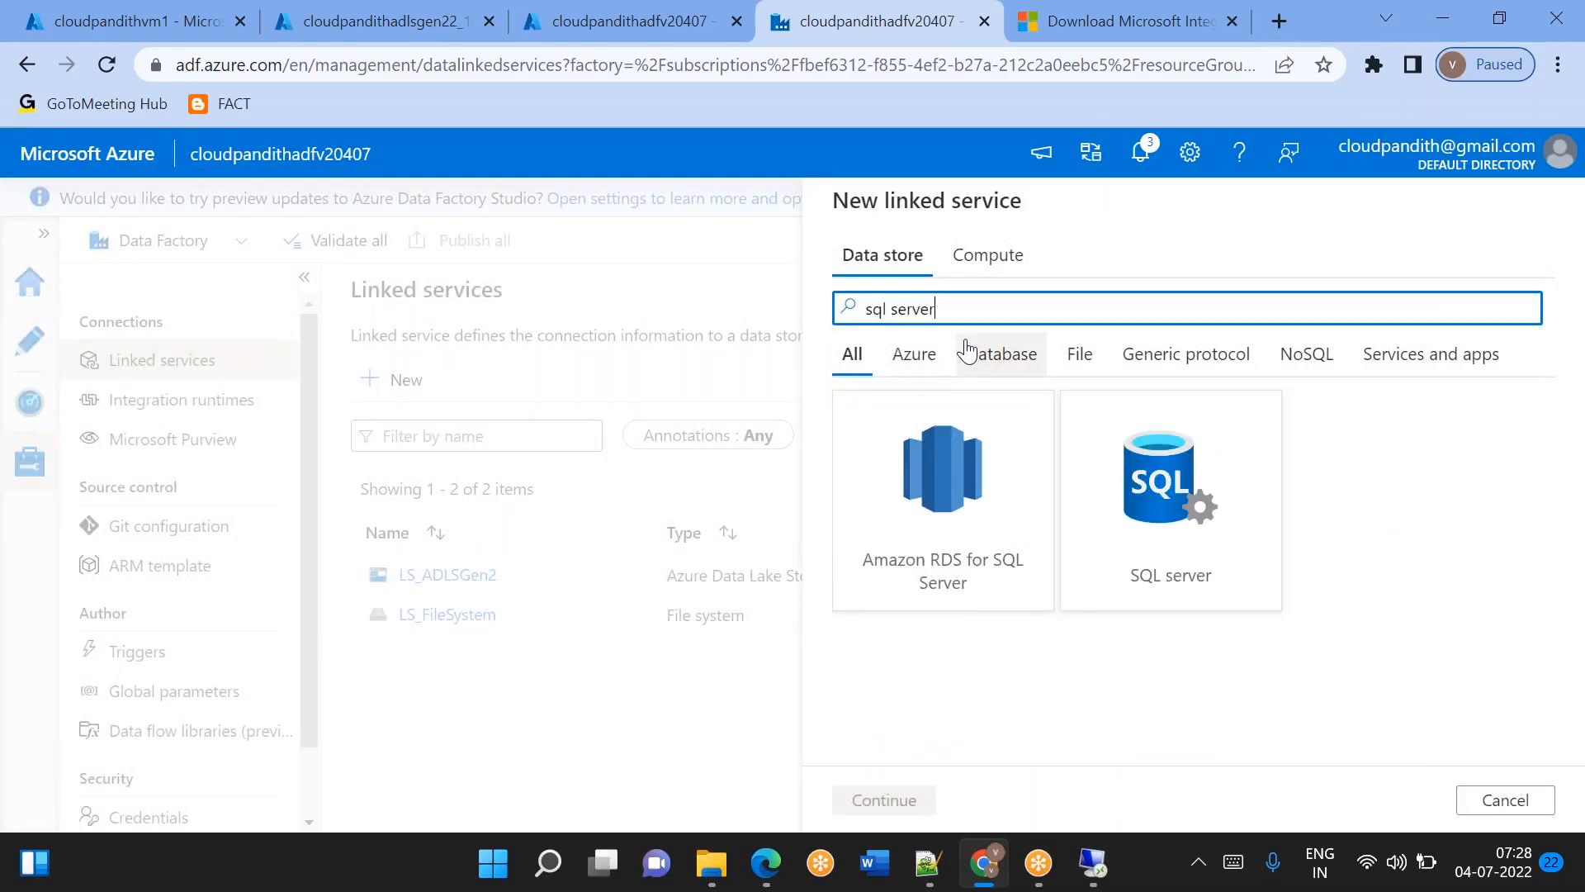
{"action": "double_click", "coordinate": [1256, 506]}
Name the linked service LS_SQLServer and connect it via the selfhostedvm integration runtime.
{"action": "double_click", "coordinate": [977, 295]}
{"action": "key", "text": "BackSpace"}
{"action": "type", "text": "LS_SQLServer"}
{"action": "scroll", "coordinate": [977, 295], "scroll_direction": "down", "scroll_amount": 2}
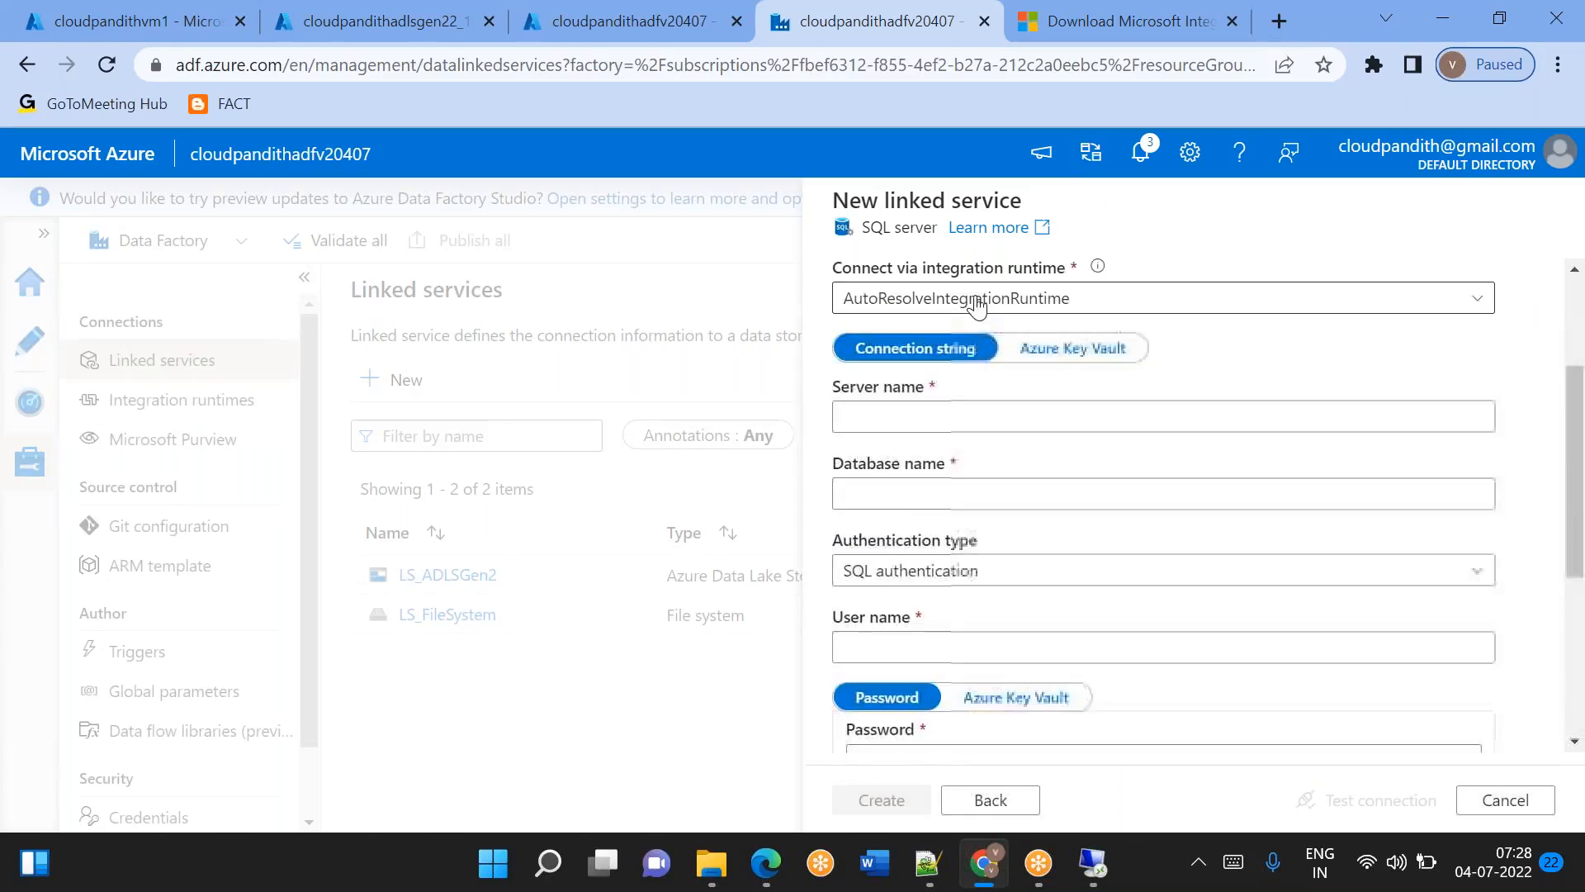
{"action": "left_click", "coordinate": [958, 300]}
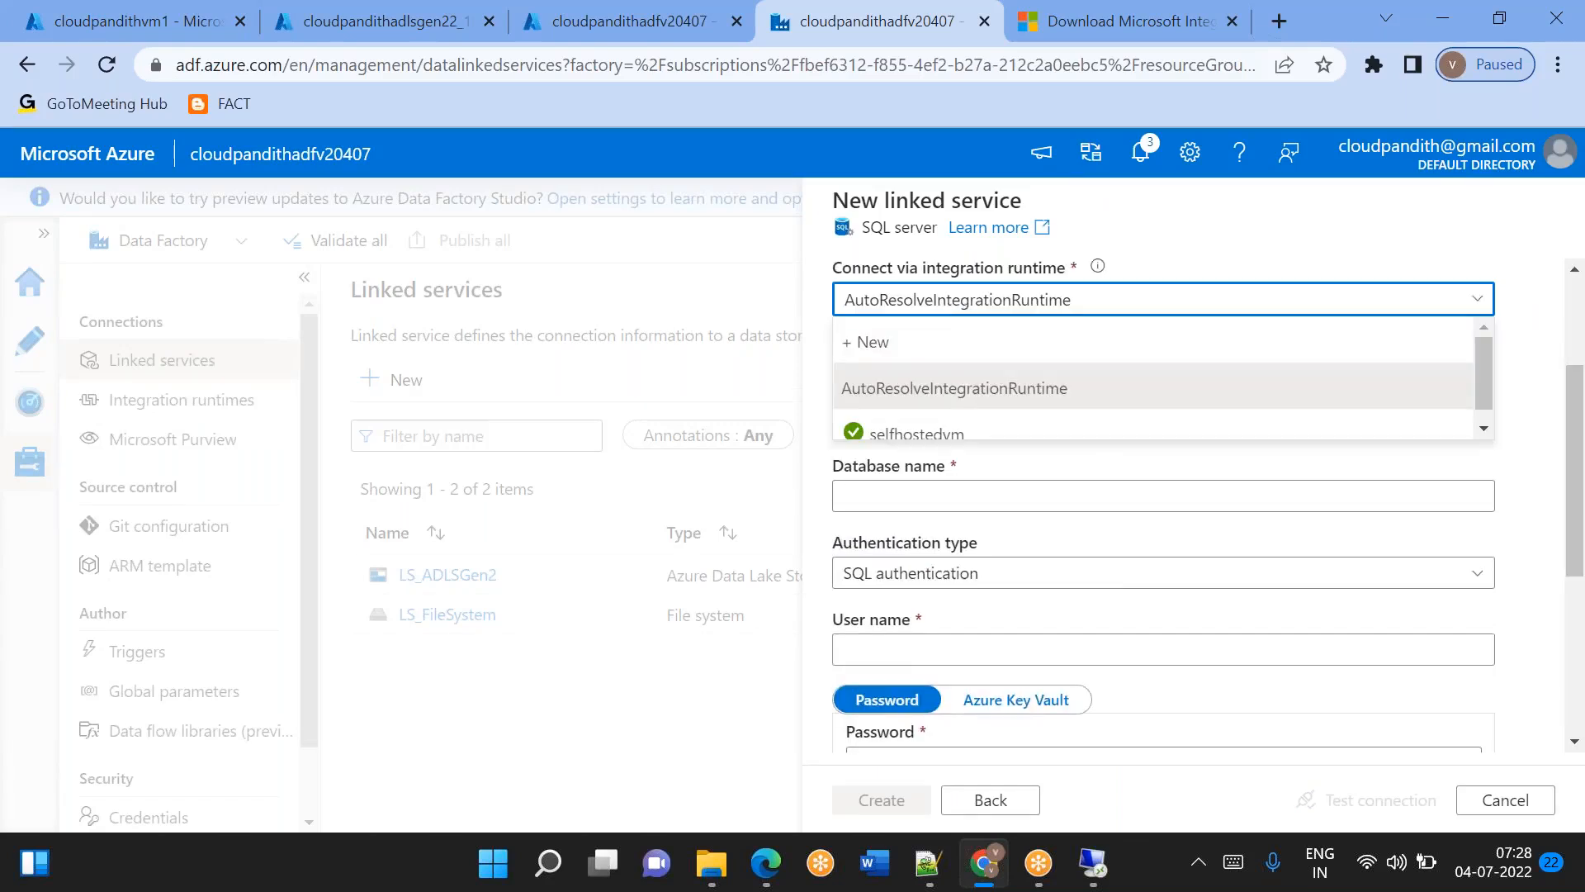
{"action": "left_click", "coordinate": [920, 432]}
{"action": "left_click", "coordinate": [905, 460]}
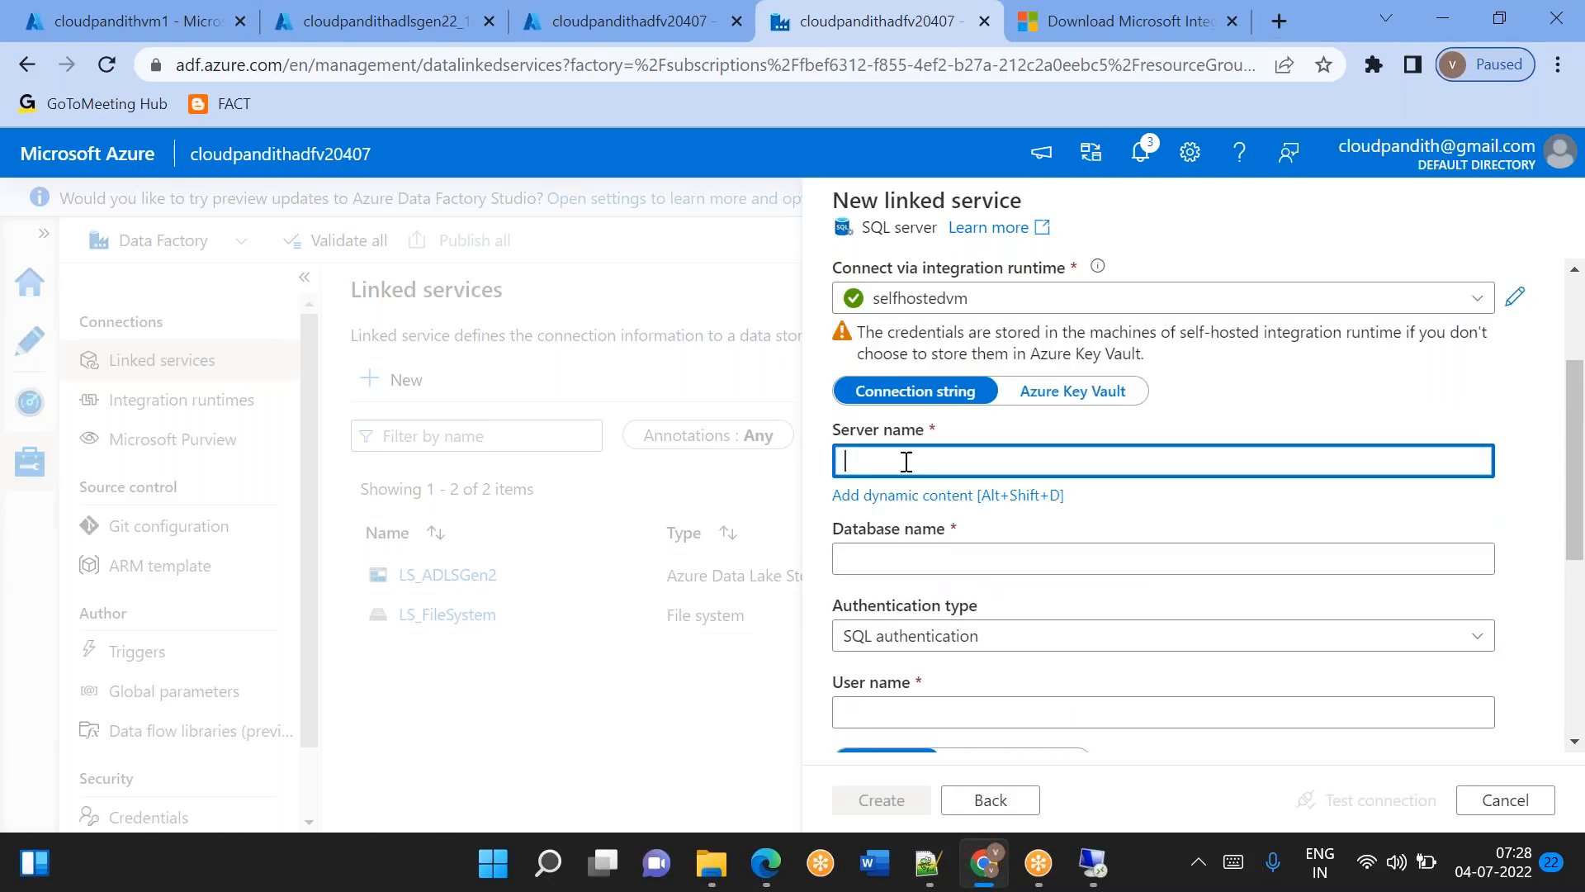
{"action": "left_click", "coordinate": [1093, 863]}
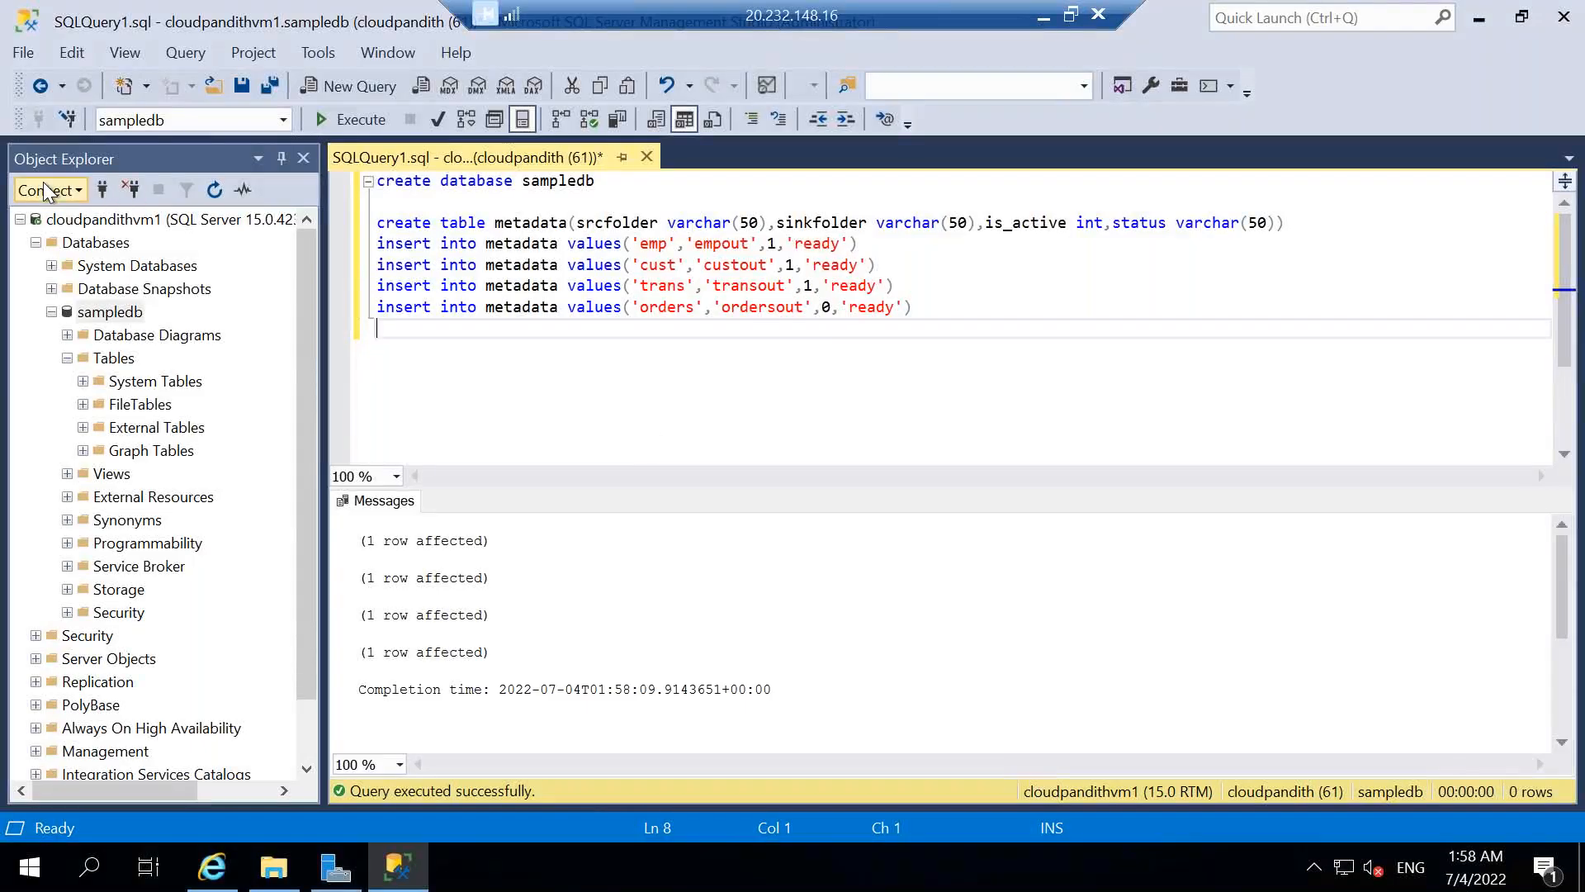
{"action": "left_click", "coordinate": [45, 189]}
{"action": "left_click", "coordinate": [72, 219]}
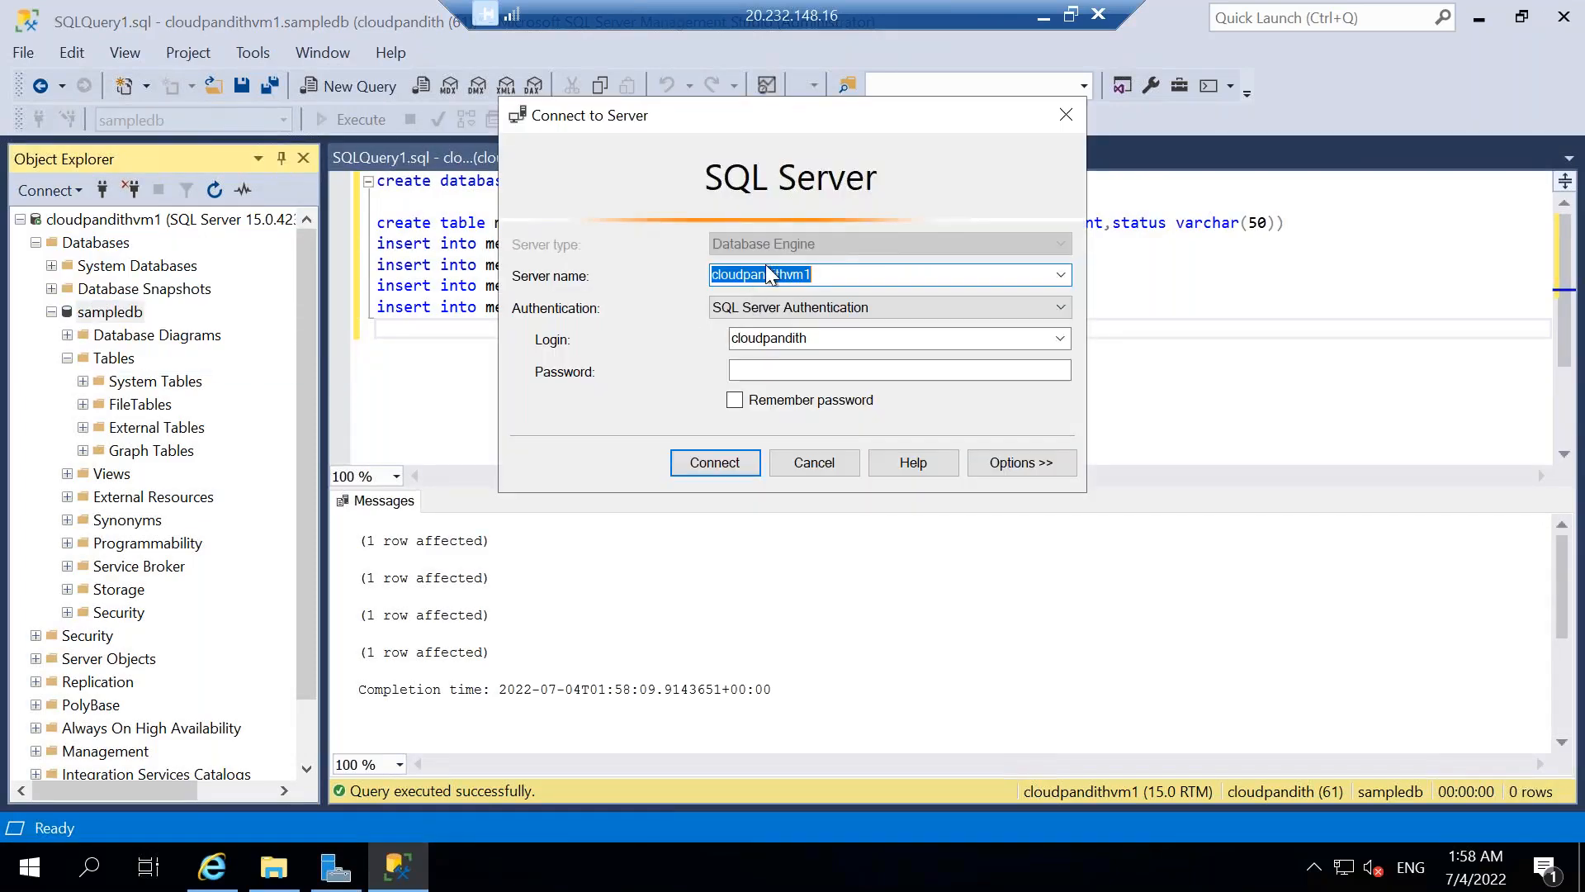
{"action": "left_click", "coordinate": [1043, 16]}
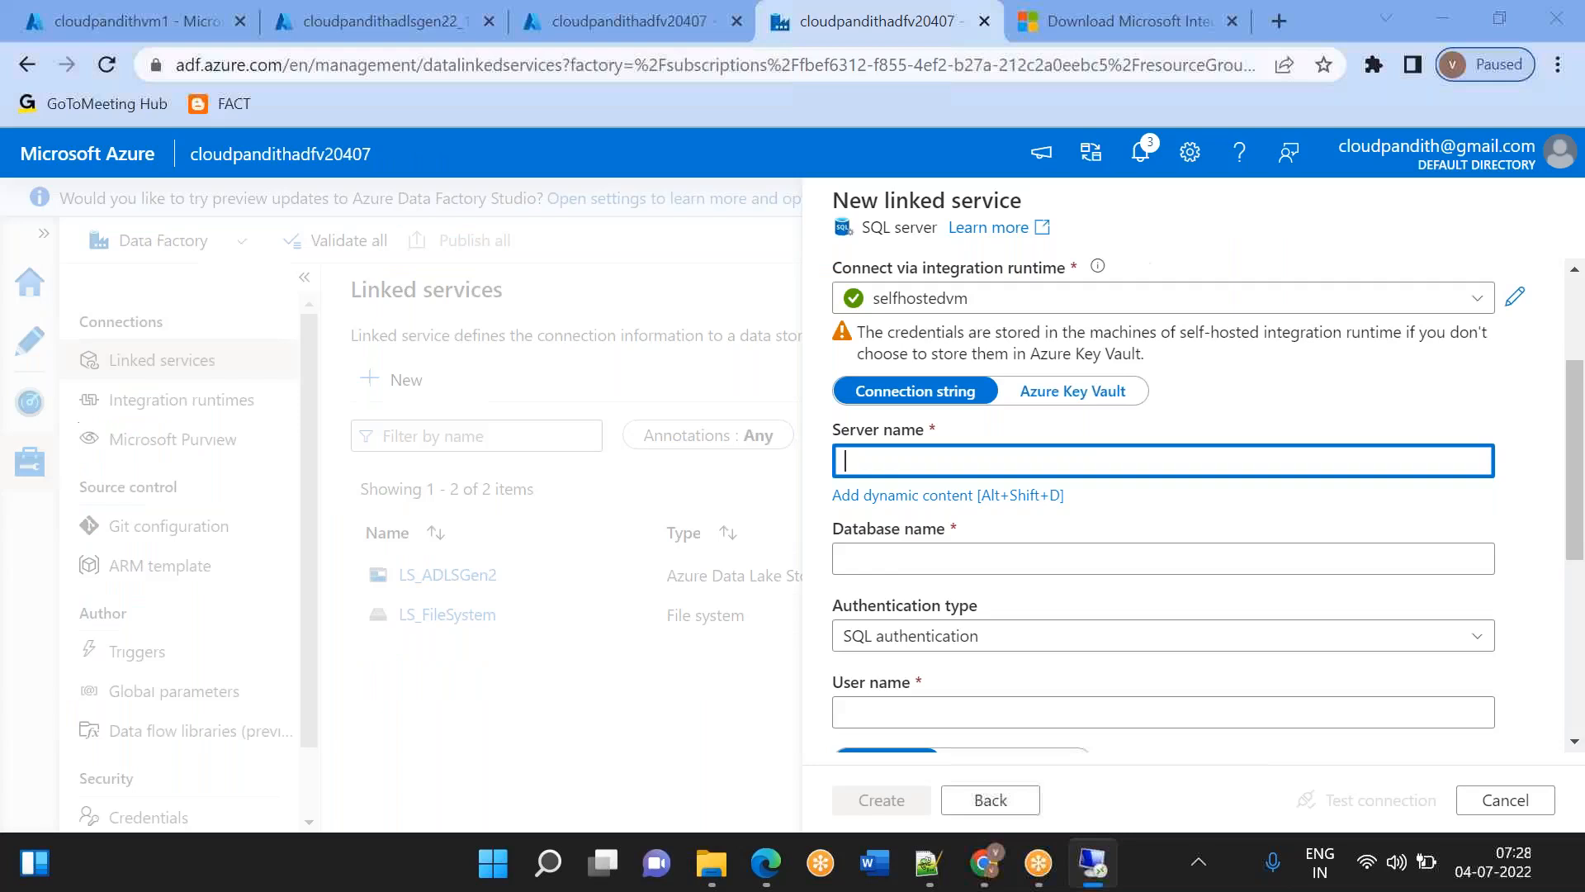
{"action": "left_click", "coordinate": [981, 875]}
{"action": "left_click", "coordinate": [979, 879]}
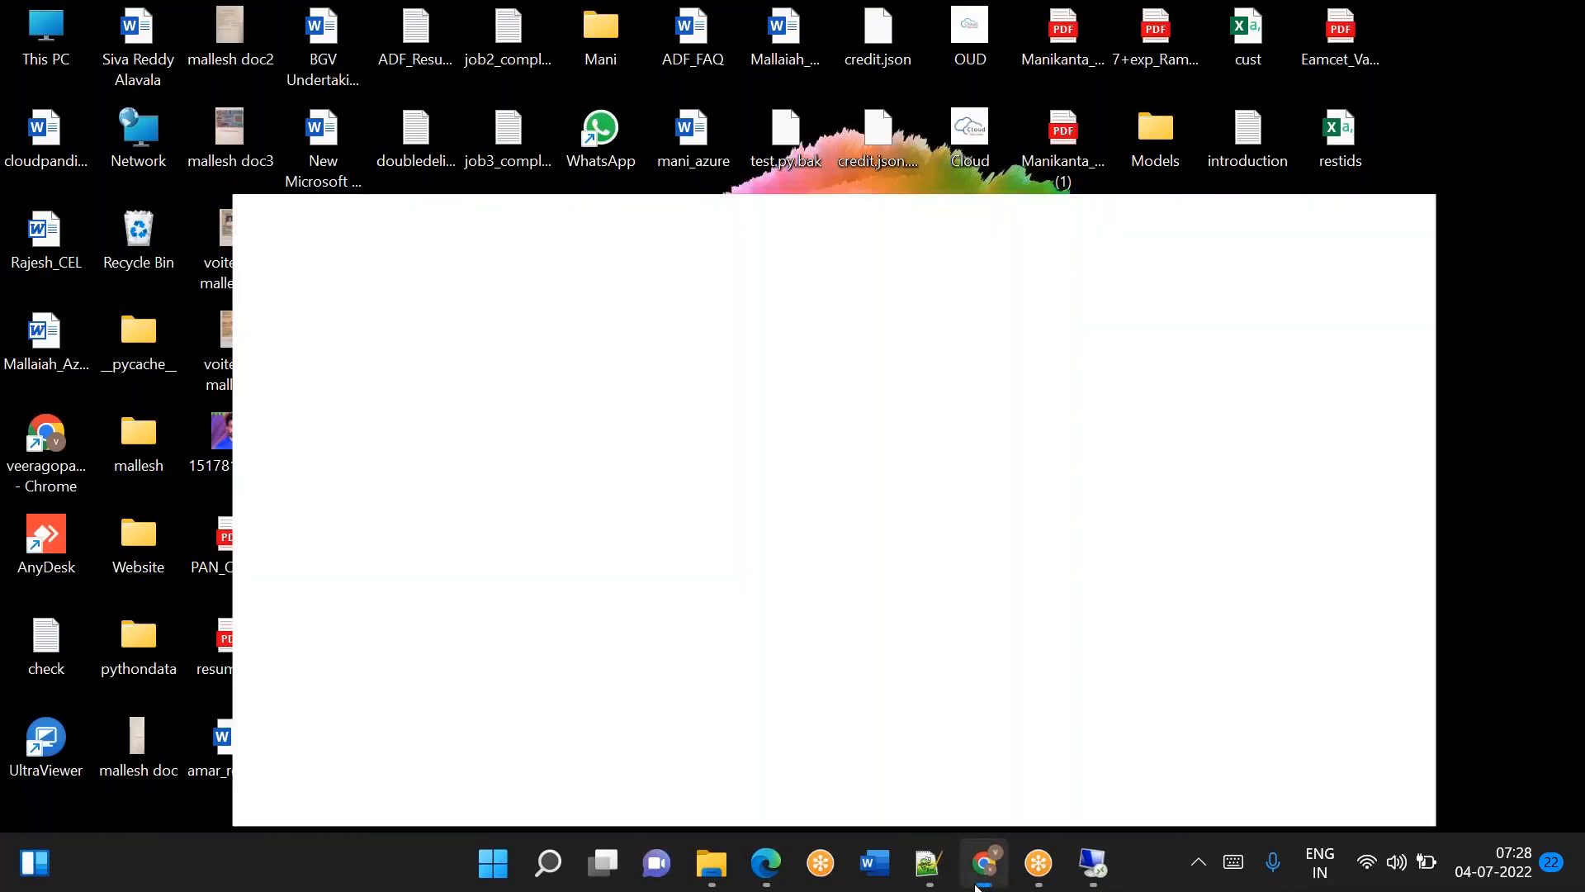
{"action": "type", "text": "cloudpandithvm1"}
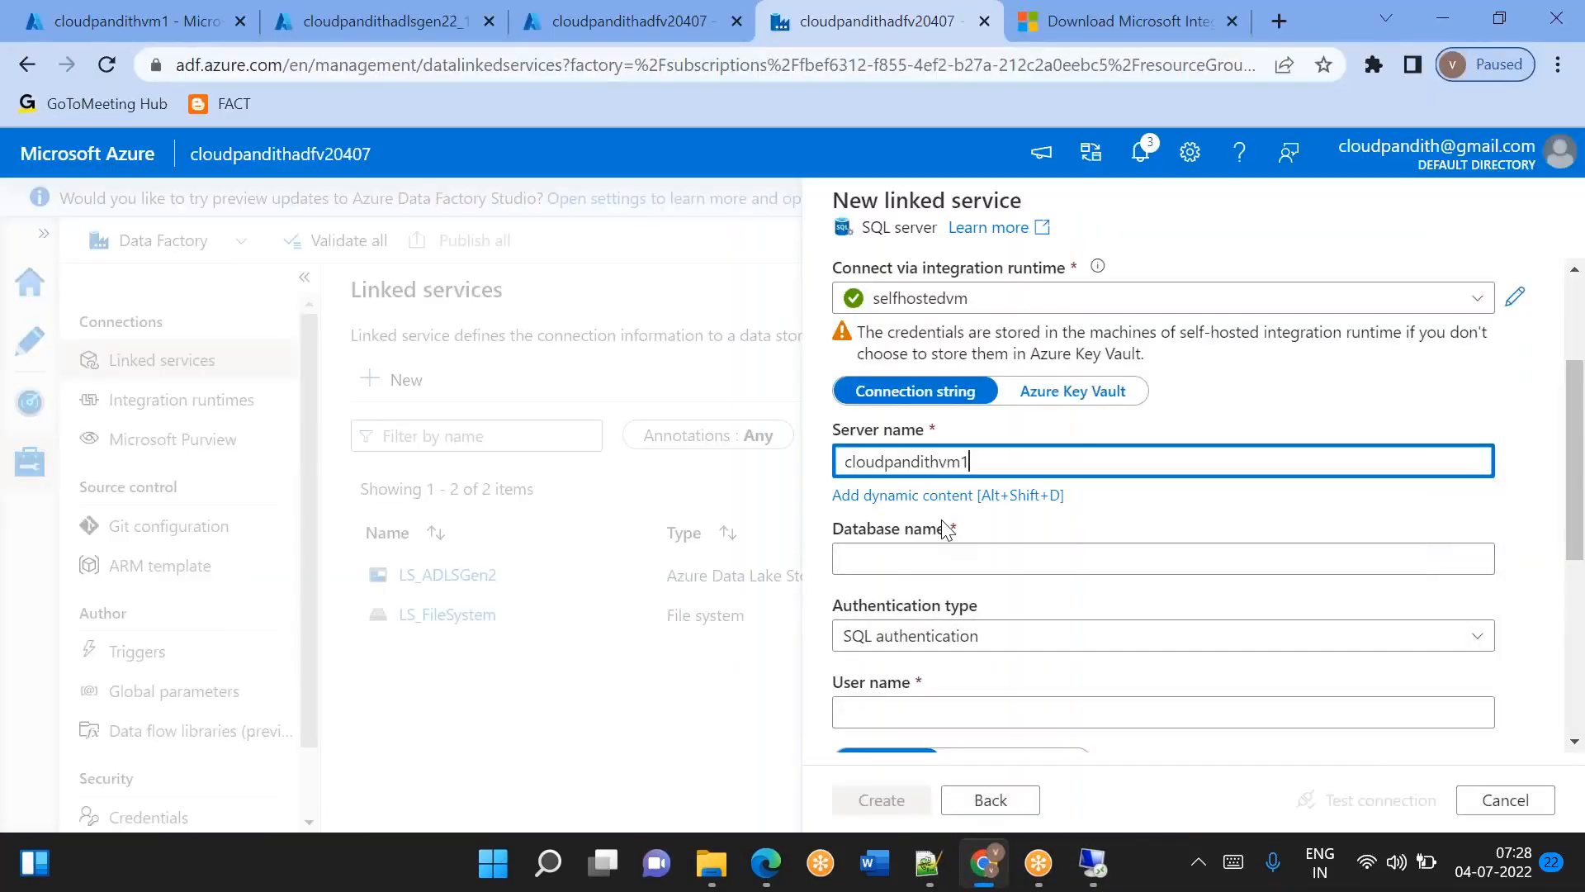
Set the linked service's database name to sampledb.
{"action": "left_click", "coordinate": [864, 557]}
{"action": "type", "text": "sap"}
{"action": "key", "text": "BackSpace"}
{"action": "type", "text": "mpledb"}
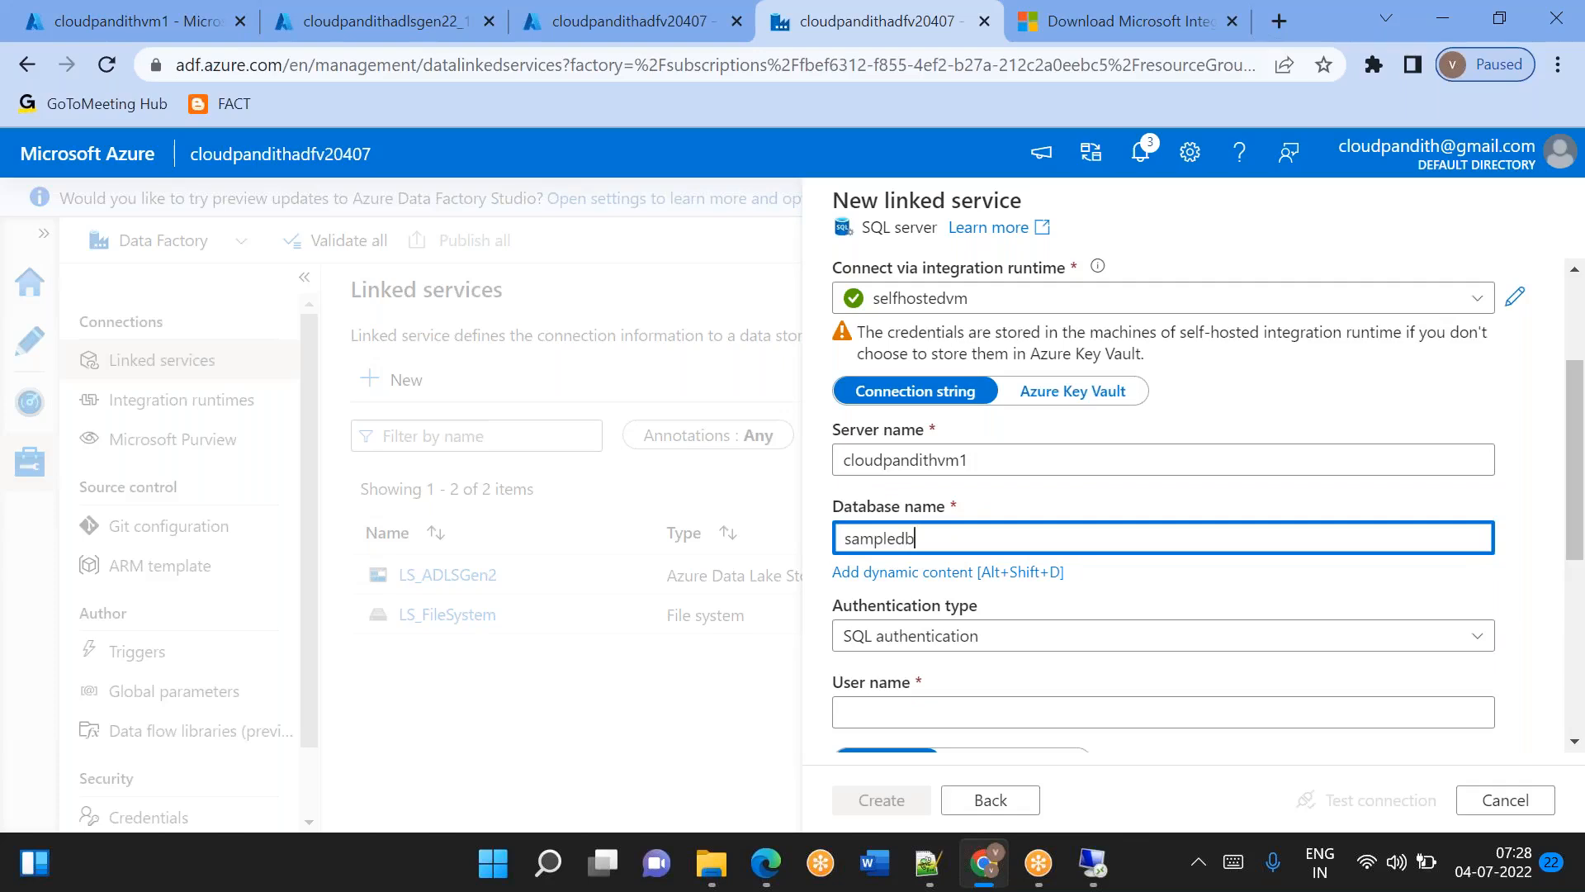
{"action": "scroll", "coordinate": [871, 460], "scroll_direction": "down", "scroll_amount": 3}
{"action": "left_click", "coordinate": [871, 460]}
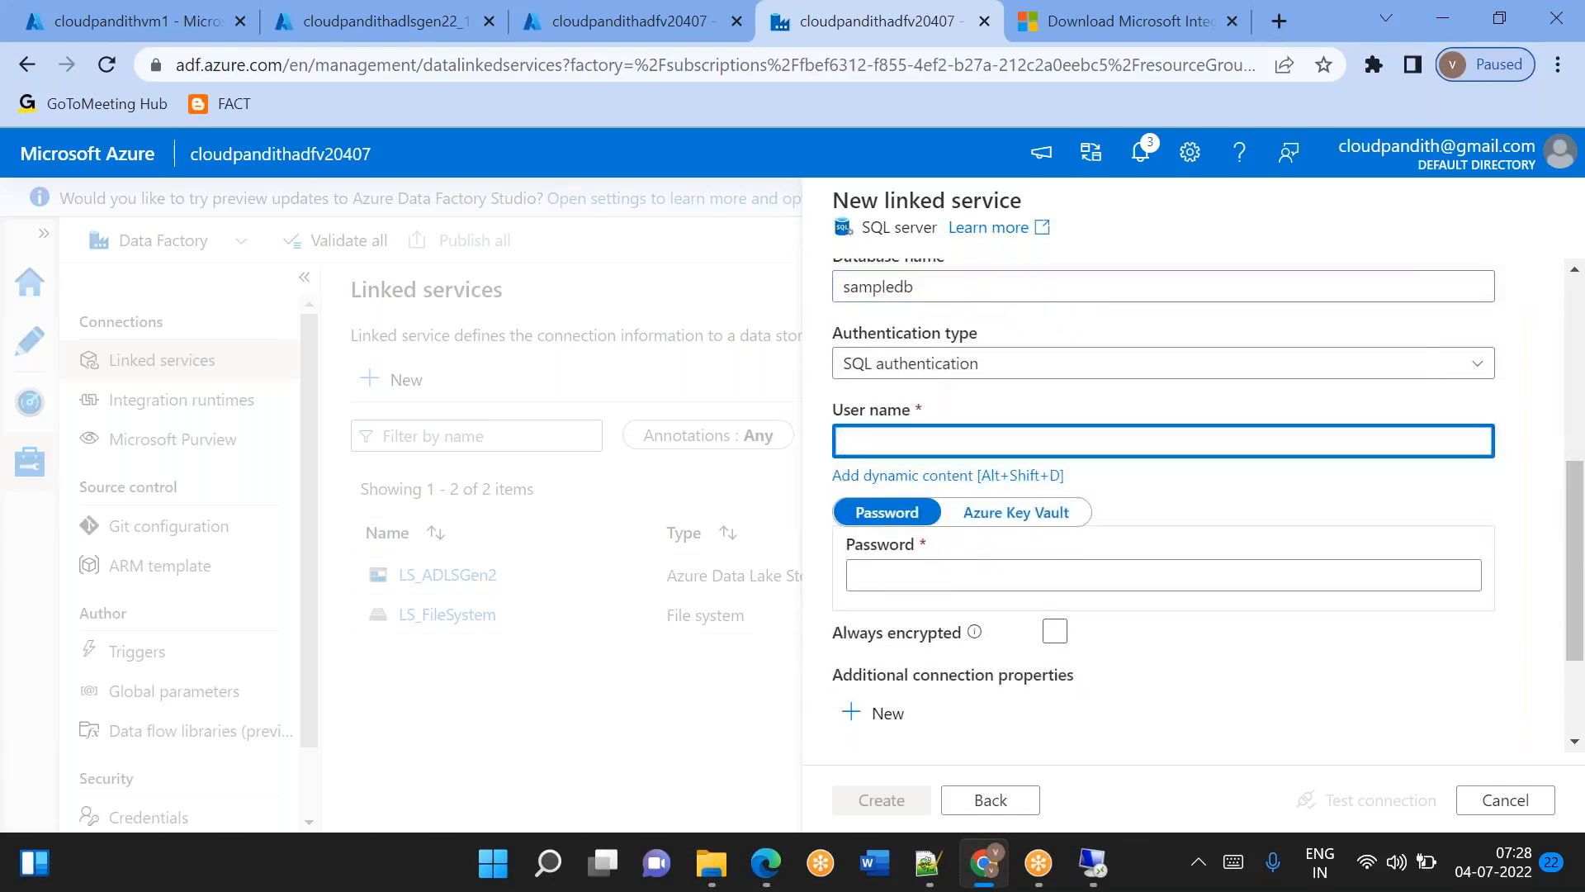
{"action": "left_click", "coordinate": [939, 375]}
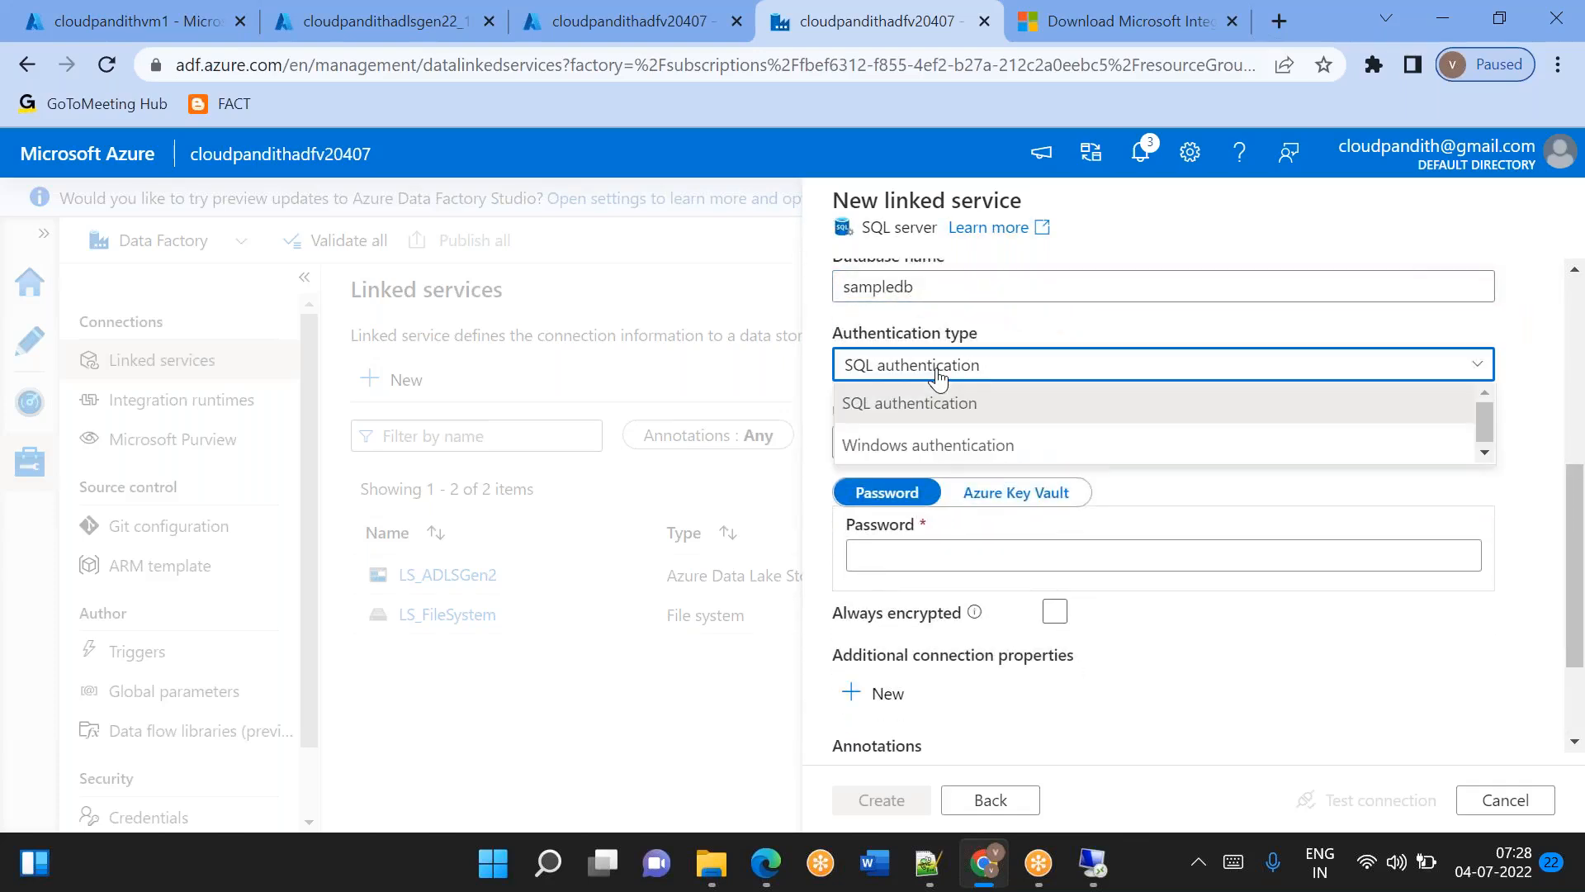
{"action": "left_click", "coordinate": [934, 446]}
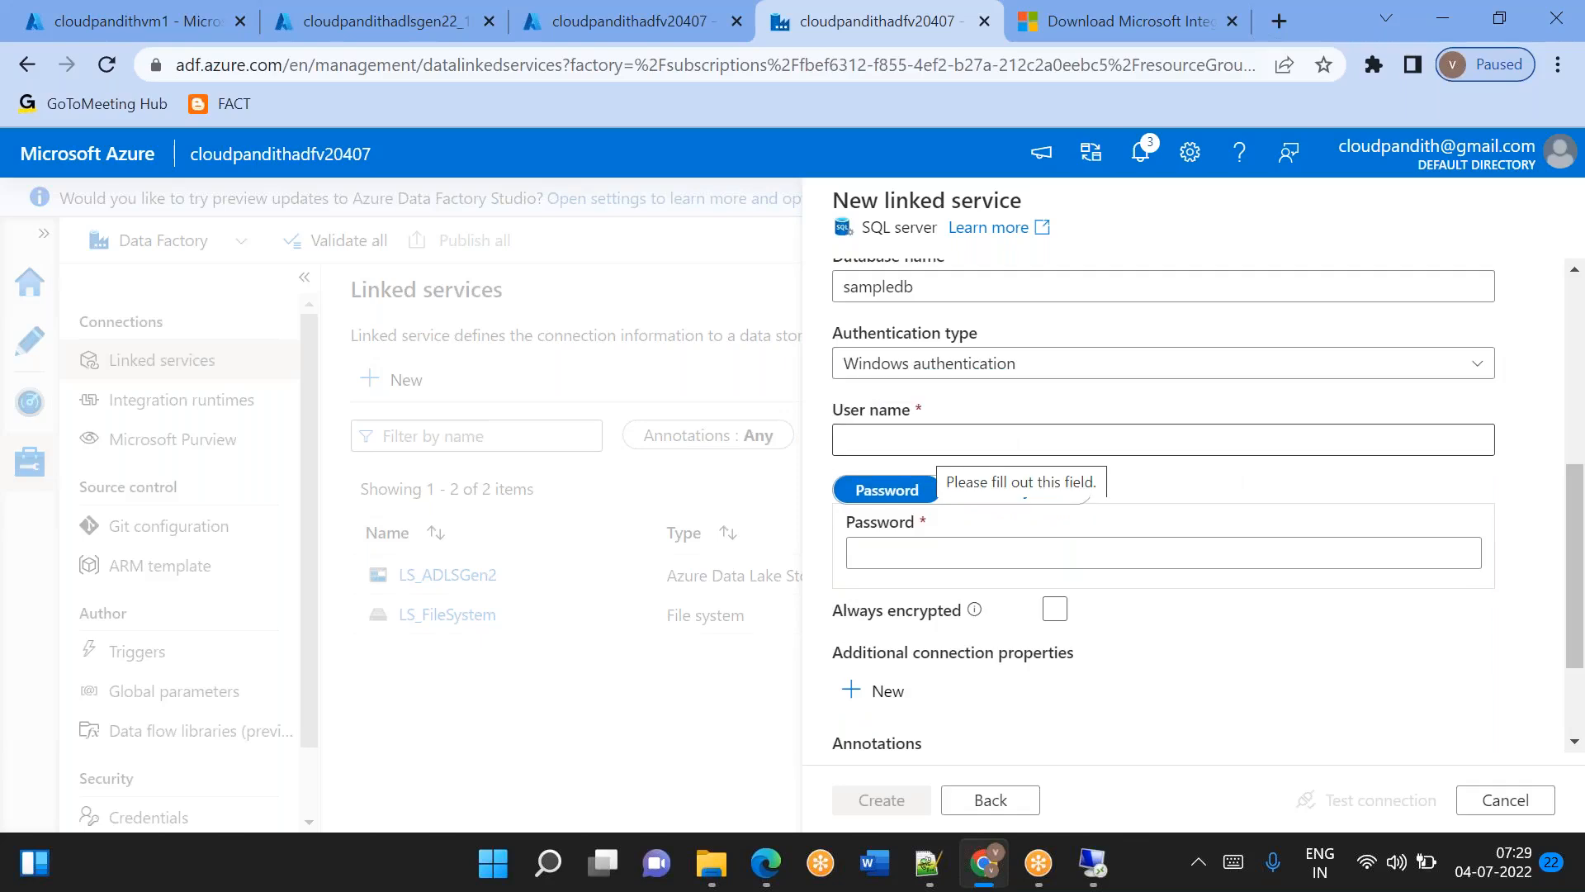
{"action": "left_click", "coordinate": [913, 364]}
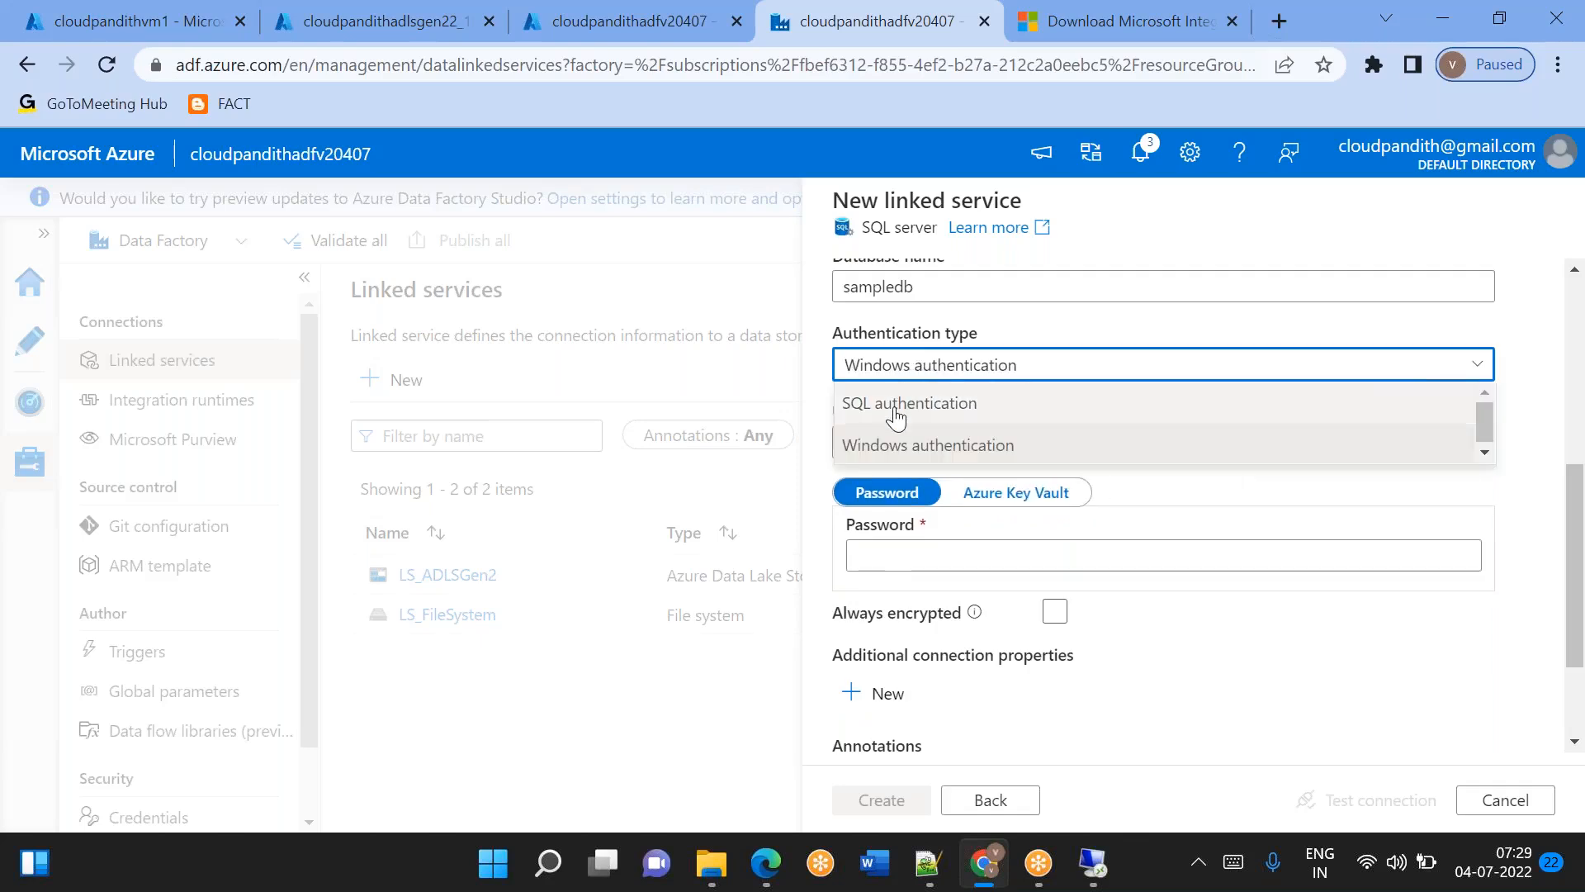
{"action": "left_click", "coordinate": [896, 404]}
Enter cloudpandith as the SQL authentication user name and paste the account password into the password field.
{"action": "left_click", "coordinate": [875, 446]}
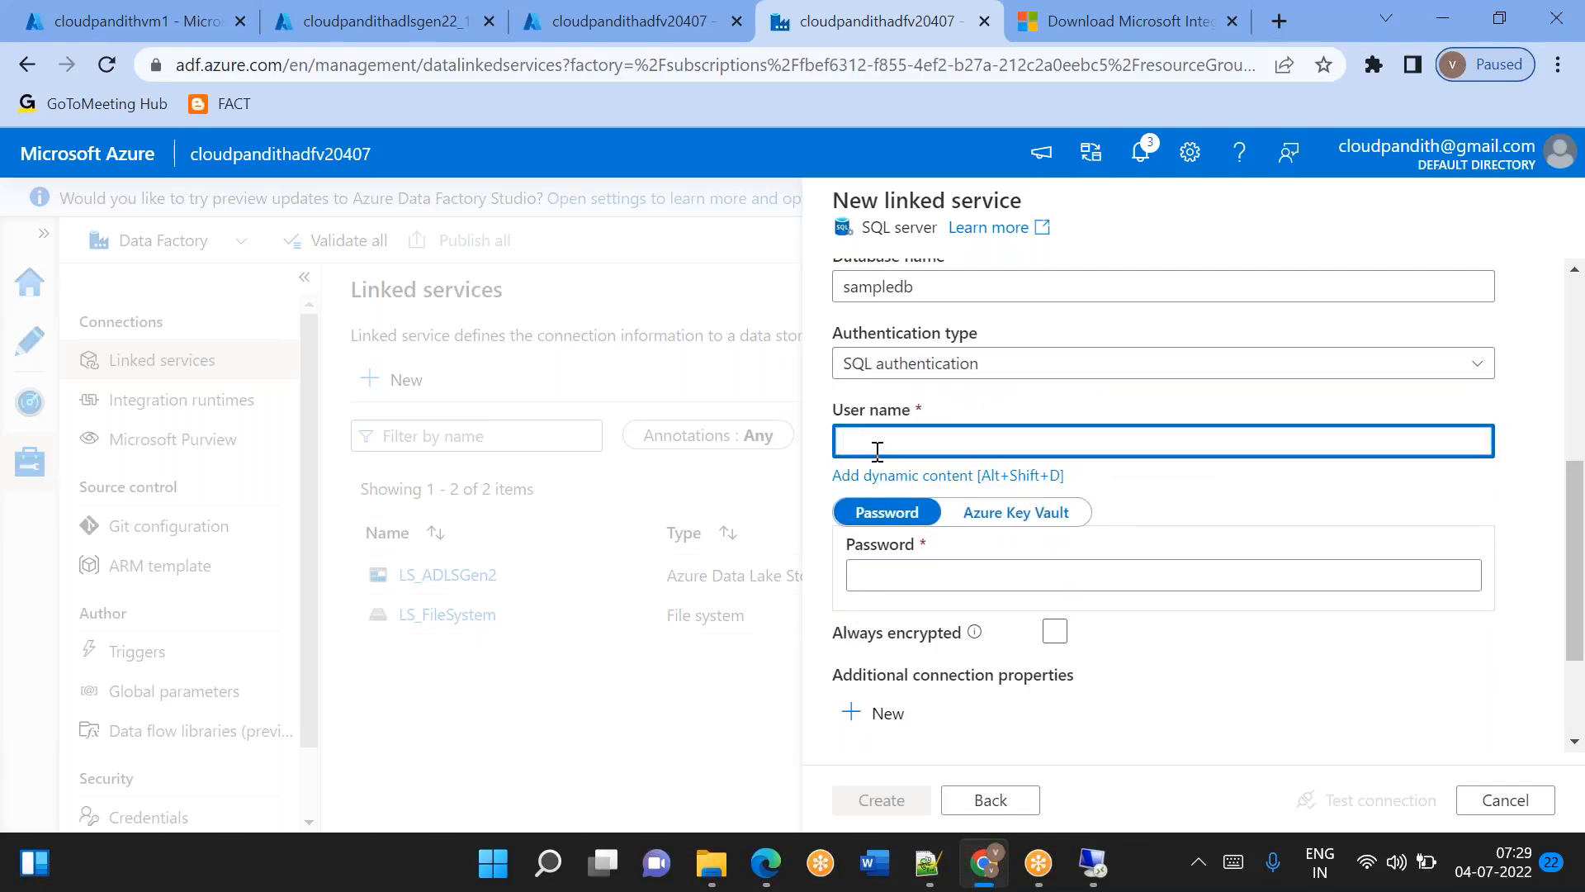
{"action": "type", "text": "cloudpandith"}
{"action": "left_click", "coordinate": [896, 577]}
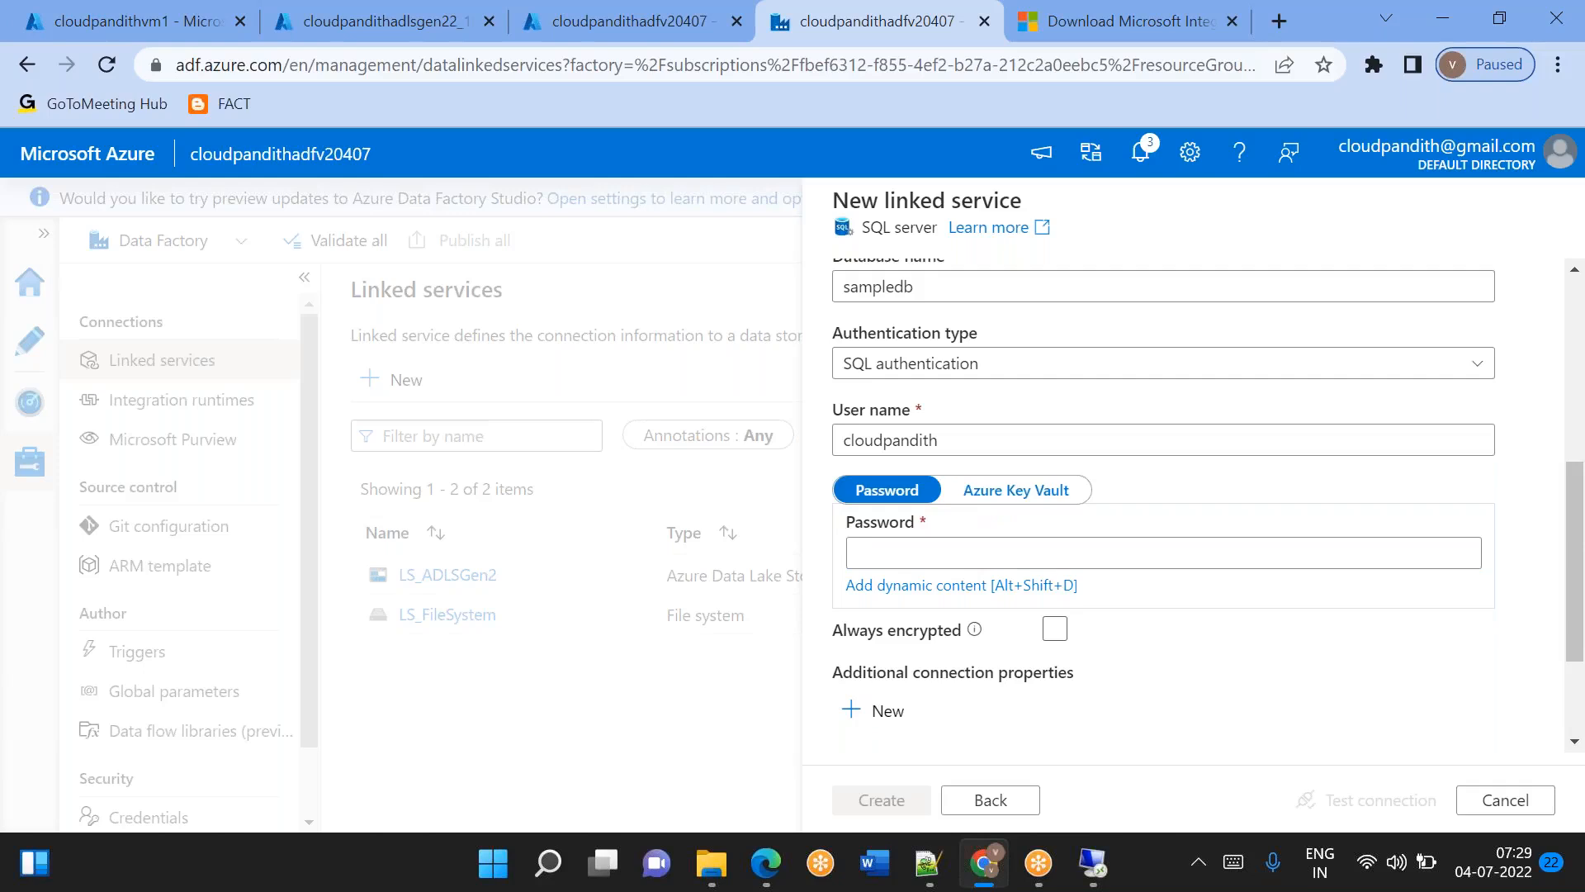
{"action": "left_click", "coordinate": [892, 584]}
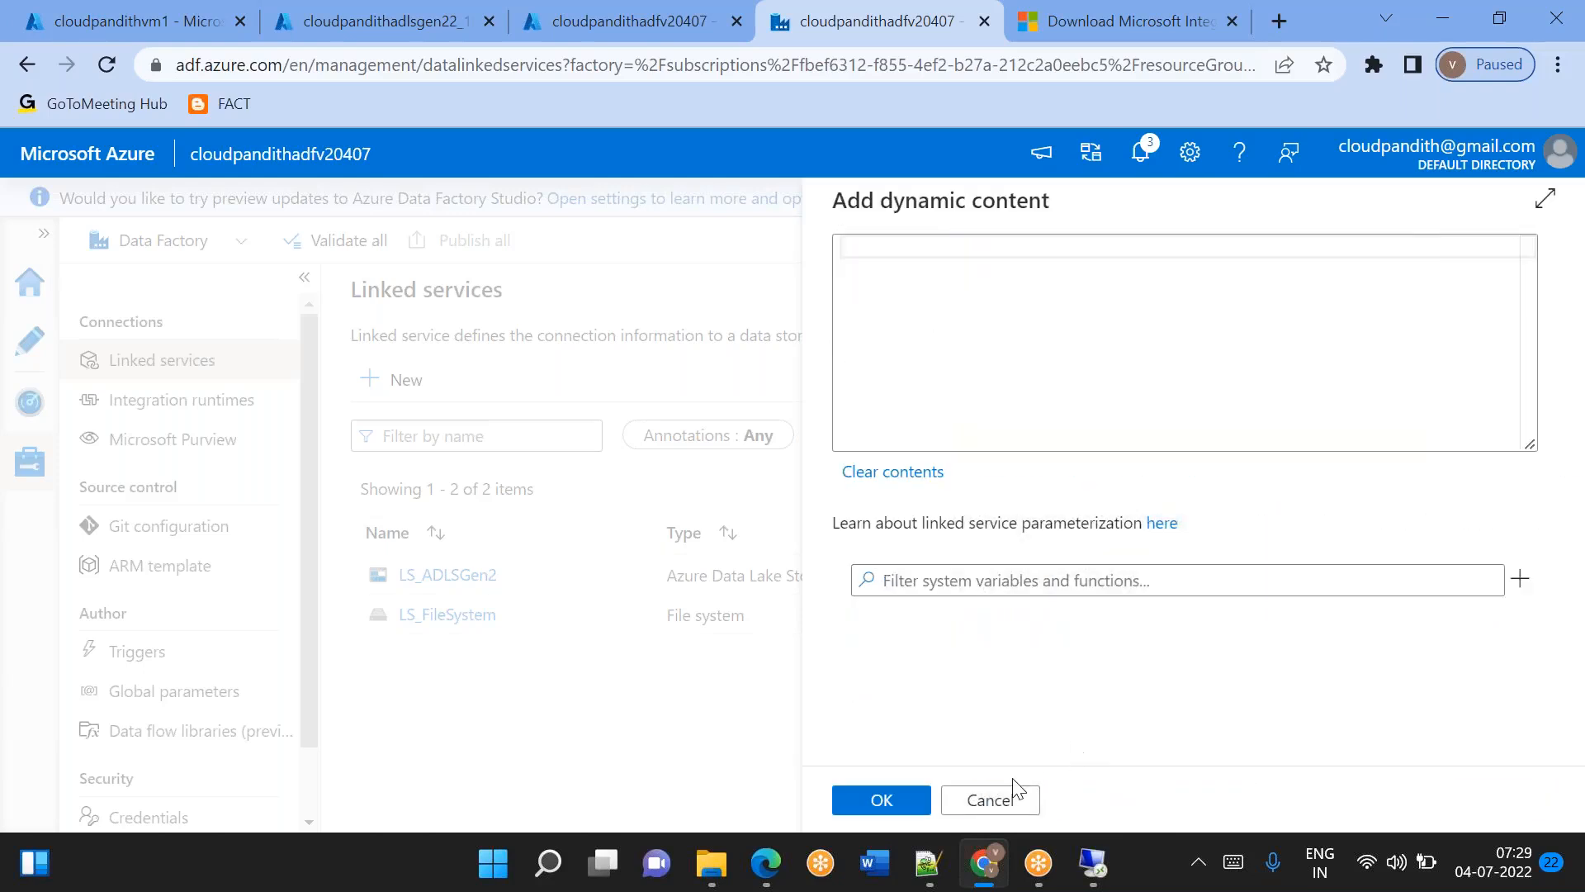
{"action": "left_click", "coordinate": [990, 799]}
{"action": "left_click", "coordinate": [904, 556]}
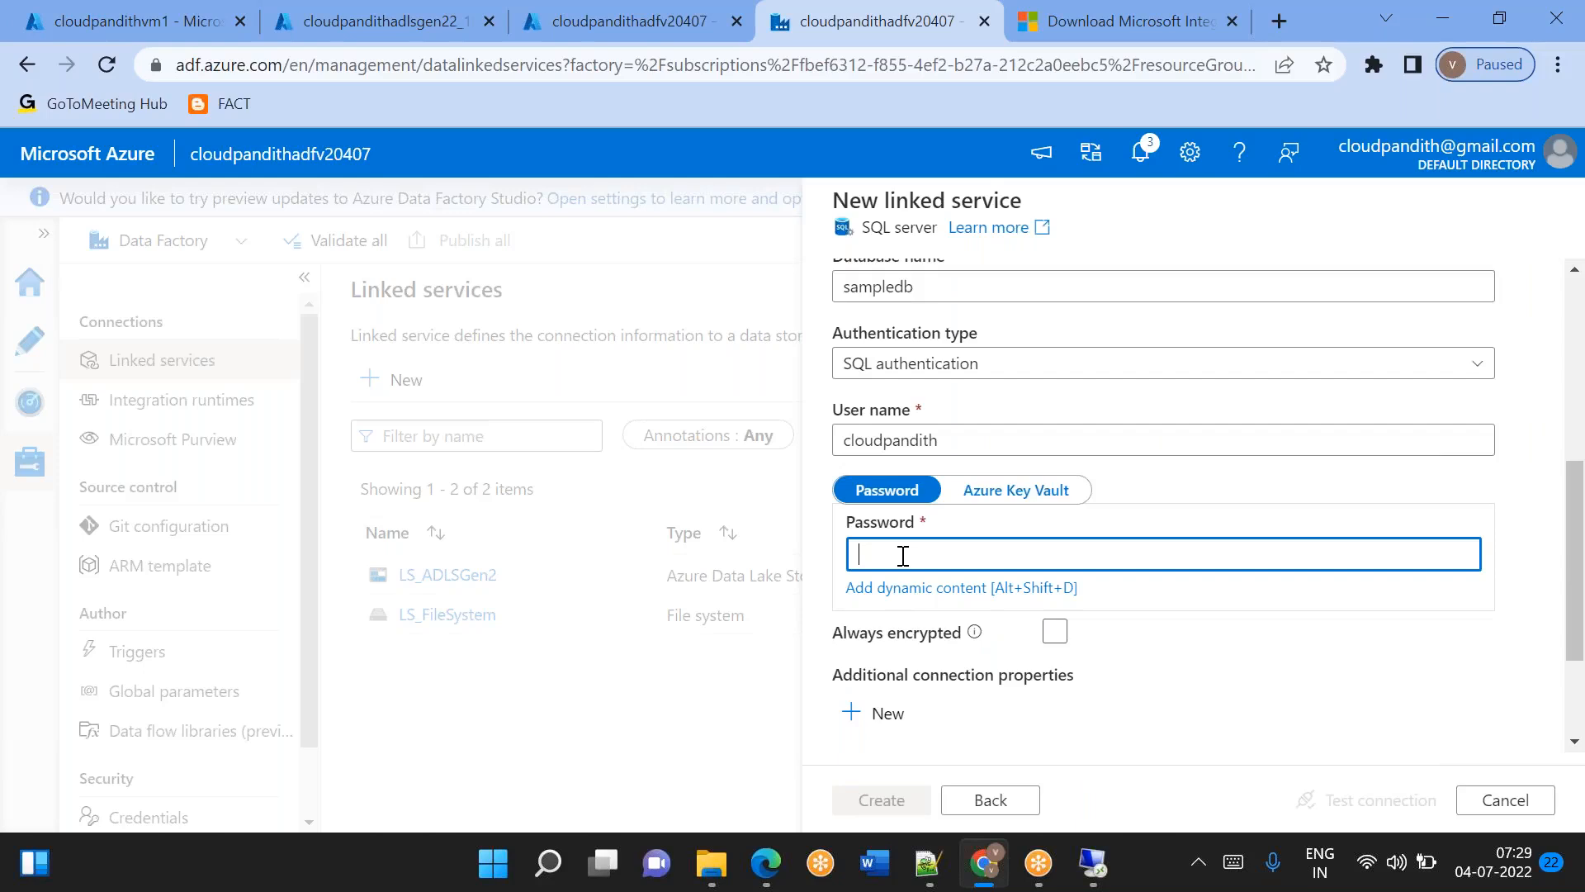
{"action": "key", "text": "ctrl+v"}
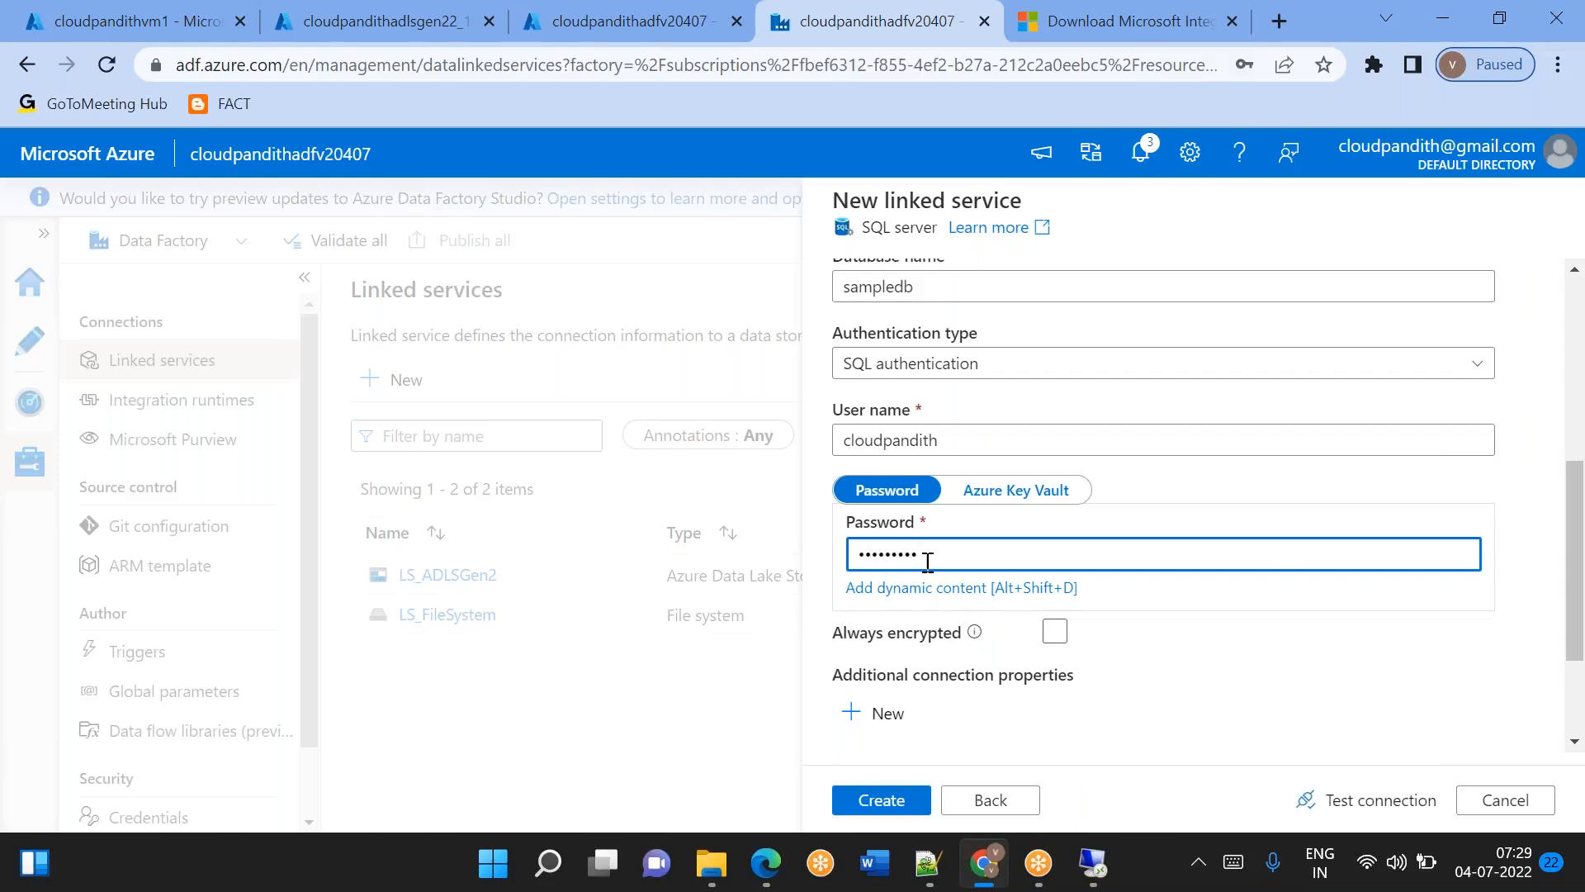
Replace the linked service's password with the freshly pasted account password, test the connection, and create the linked service.
{"action": "key", "text": "ctrl+a"}
{"action": "key", "text": "BackSpace"}
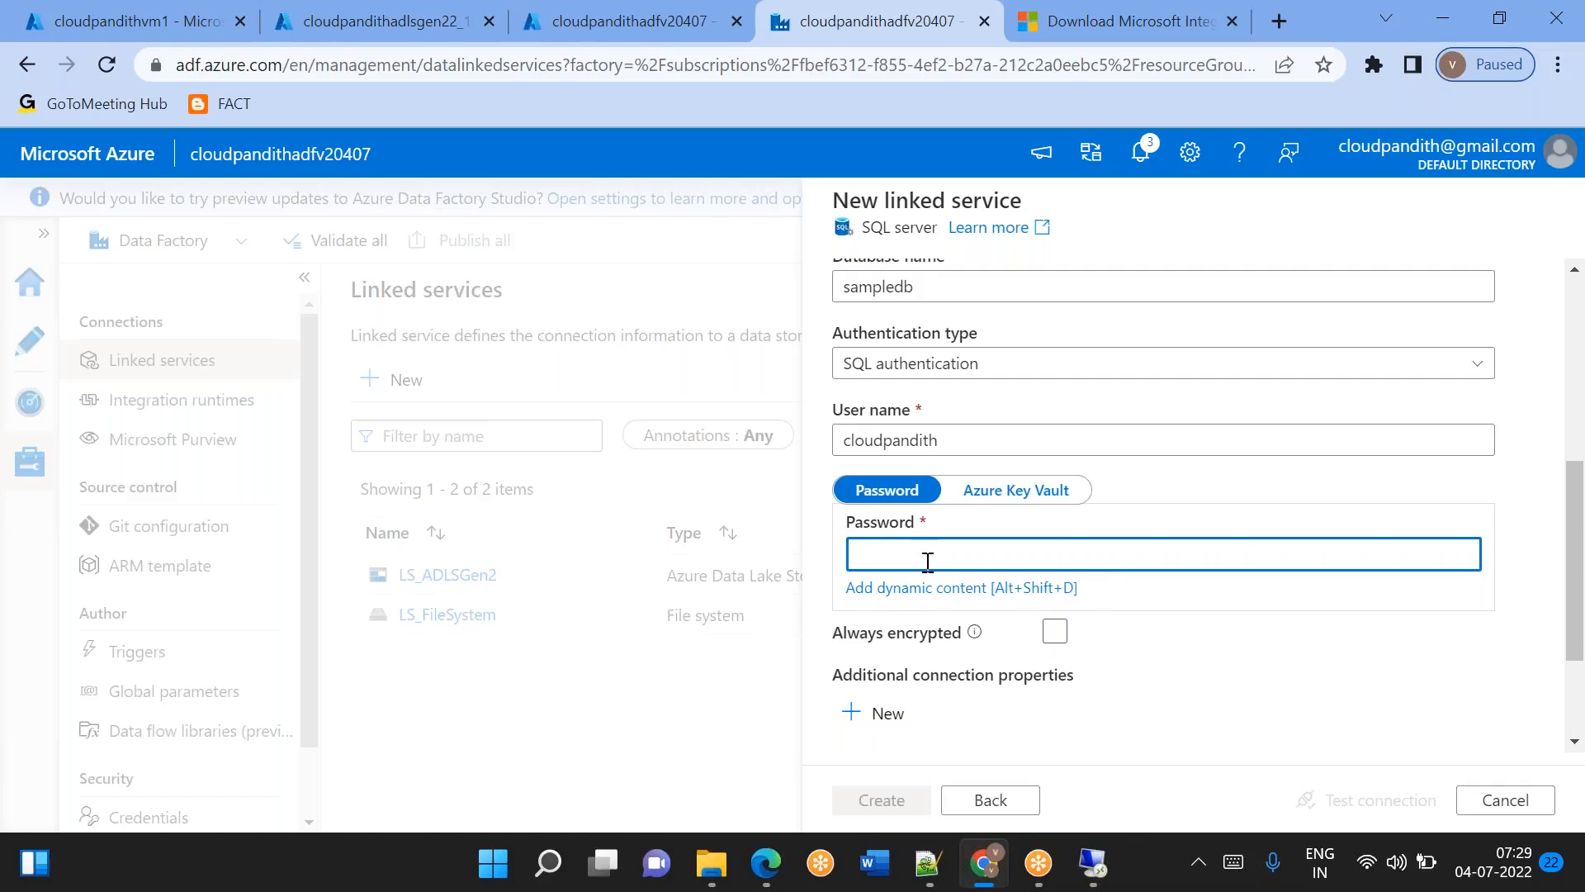
{"action": "key", "text": "ctrl+v"}
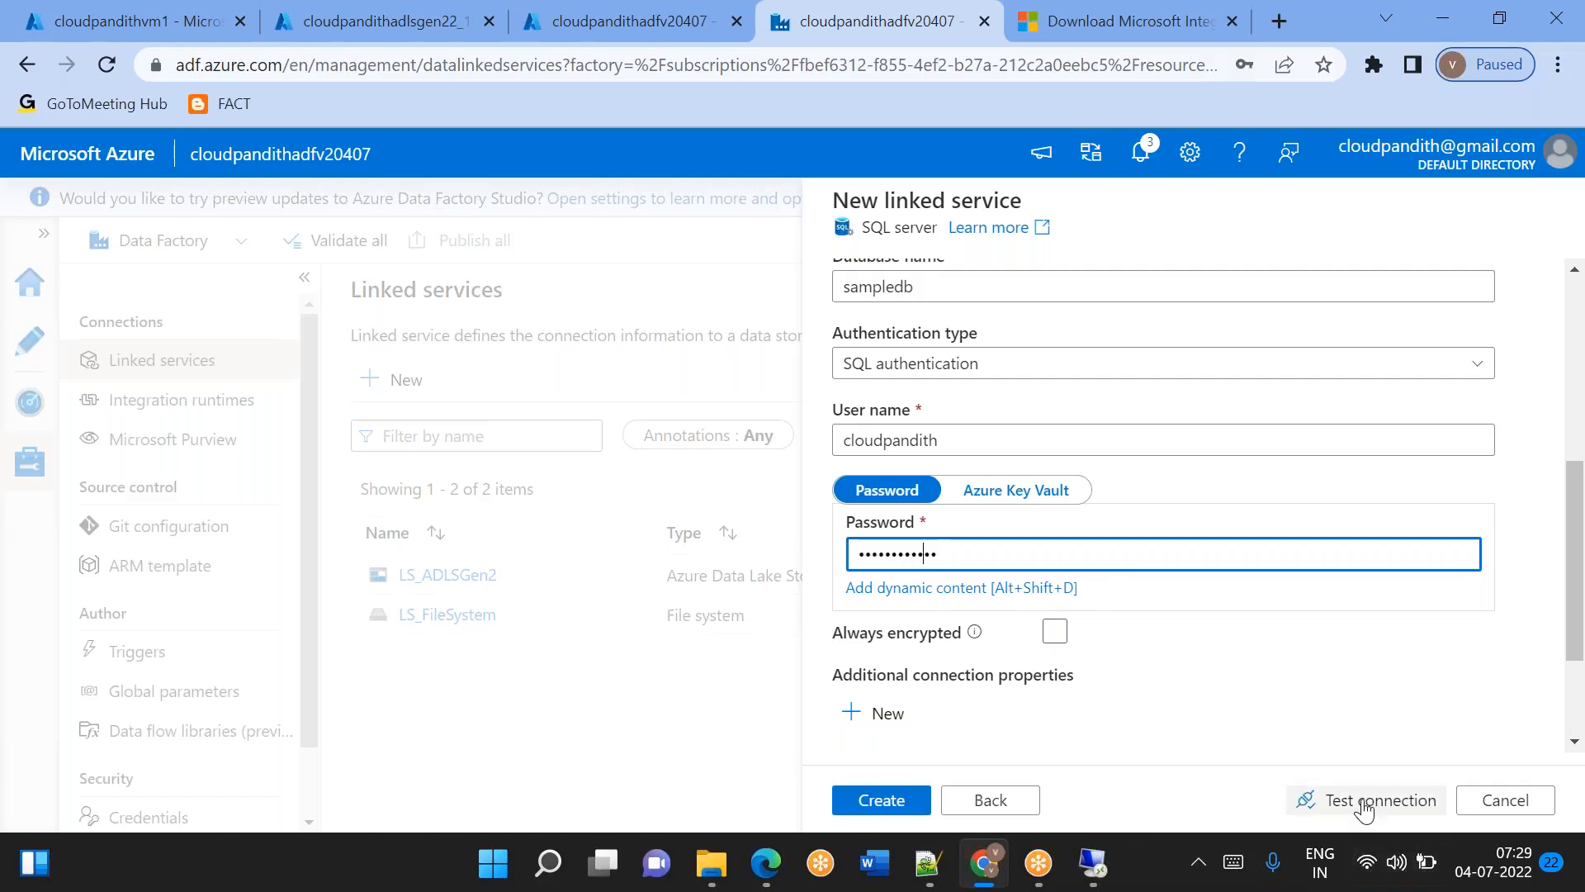
{"action": "left_click", "coordinate": [1366, 817]}
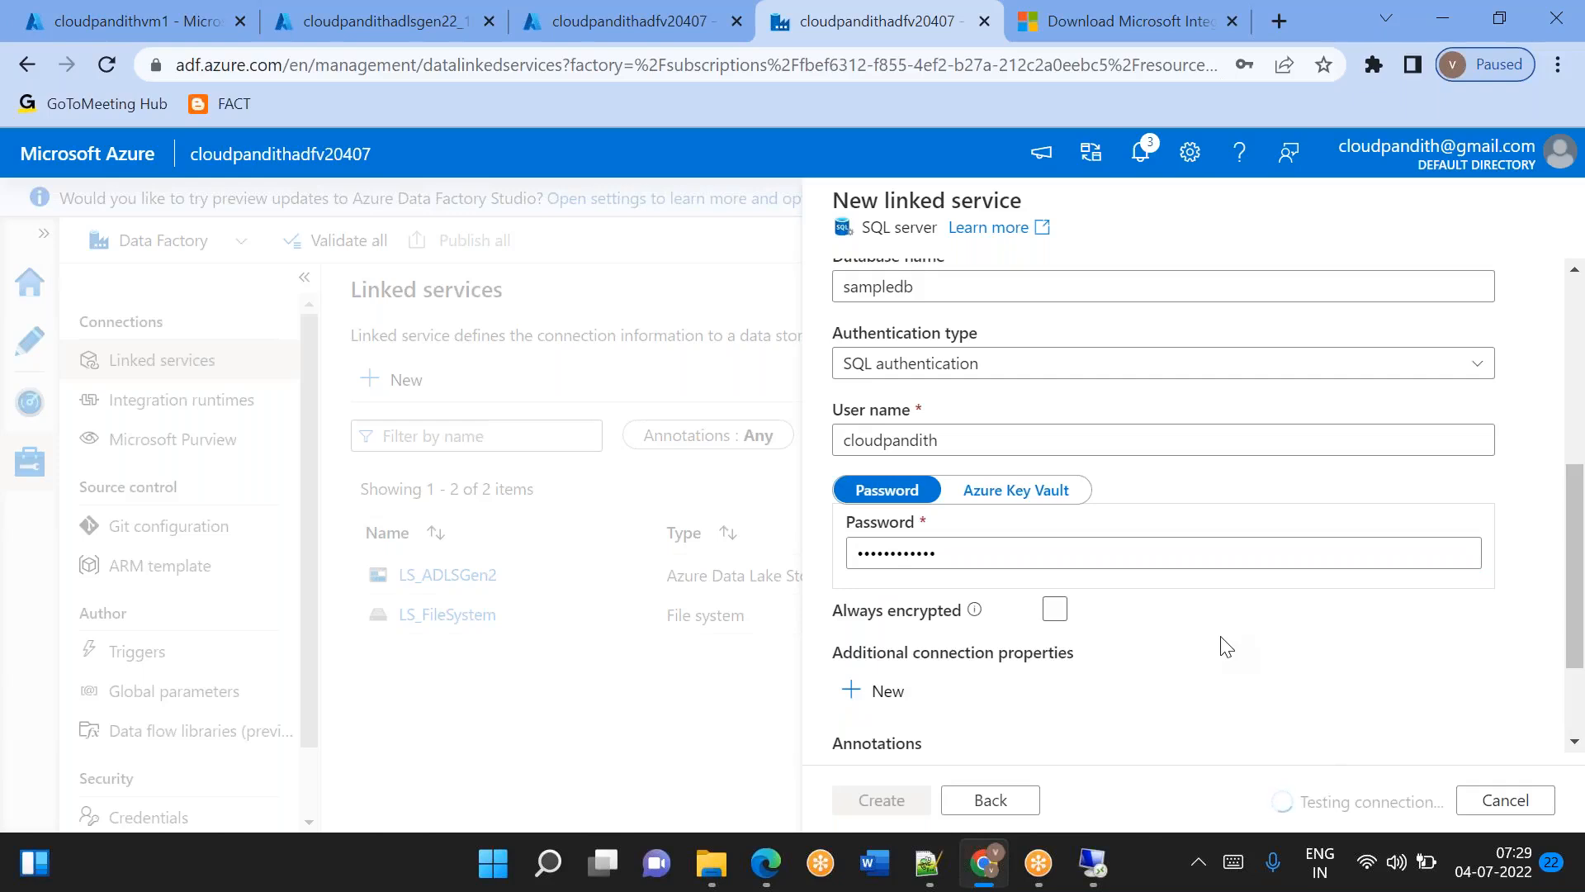
{"action": "left_click", "coordinate": [859, 801]}
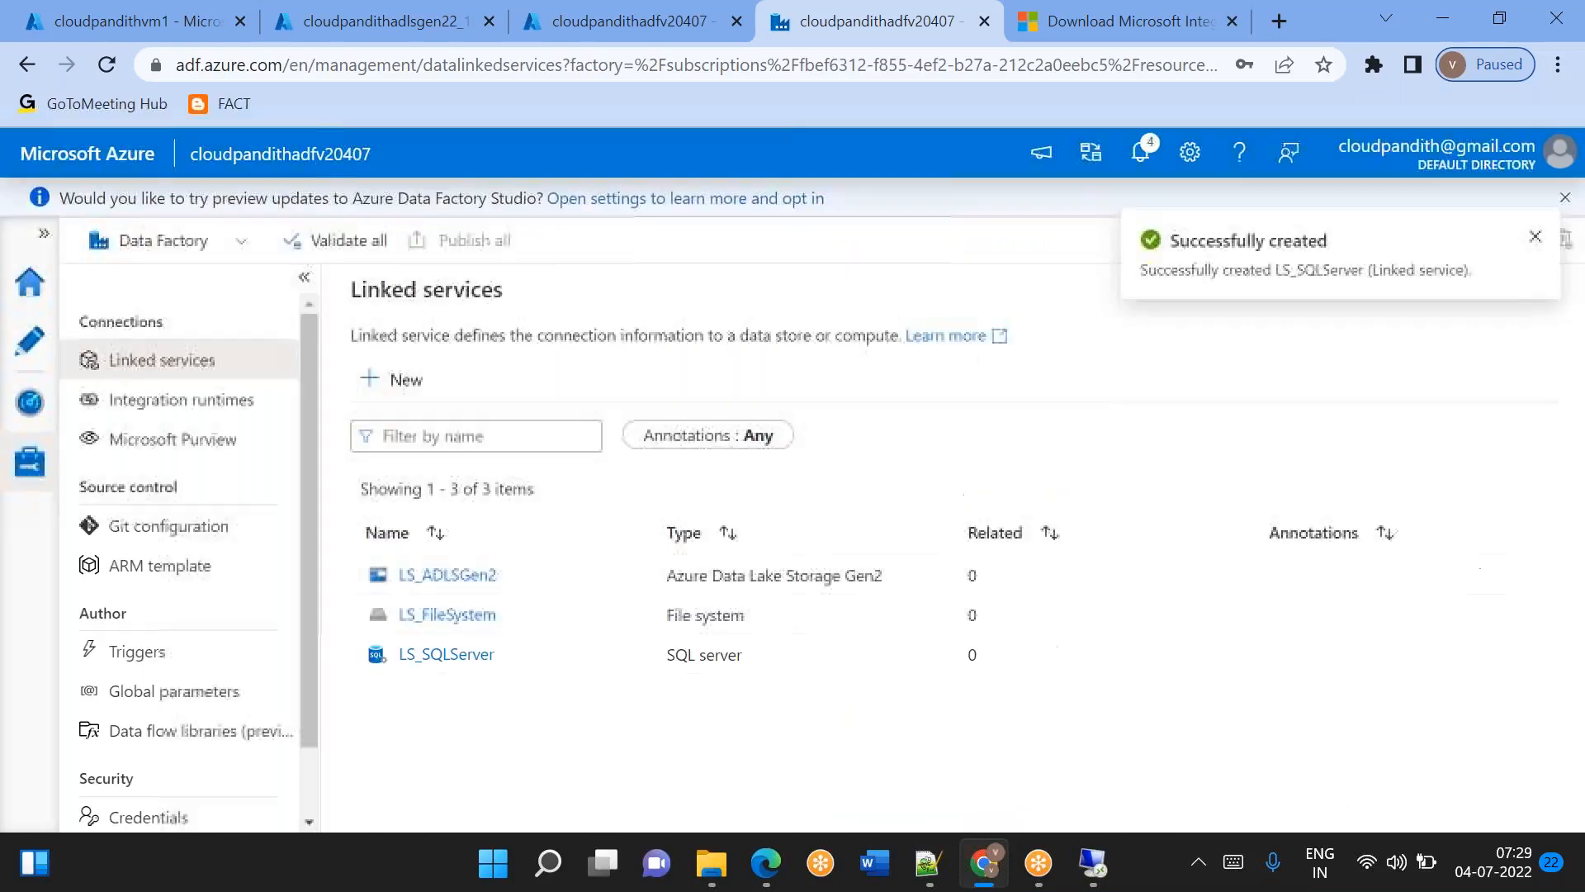
Create a new pipeline in the authoring workspace and hide the factory resources and pipeline properties to free up canvas space.
{"action": "left_click", "coordinate": [30, 340]}
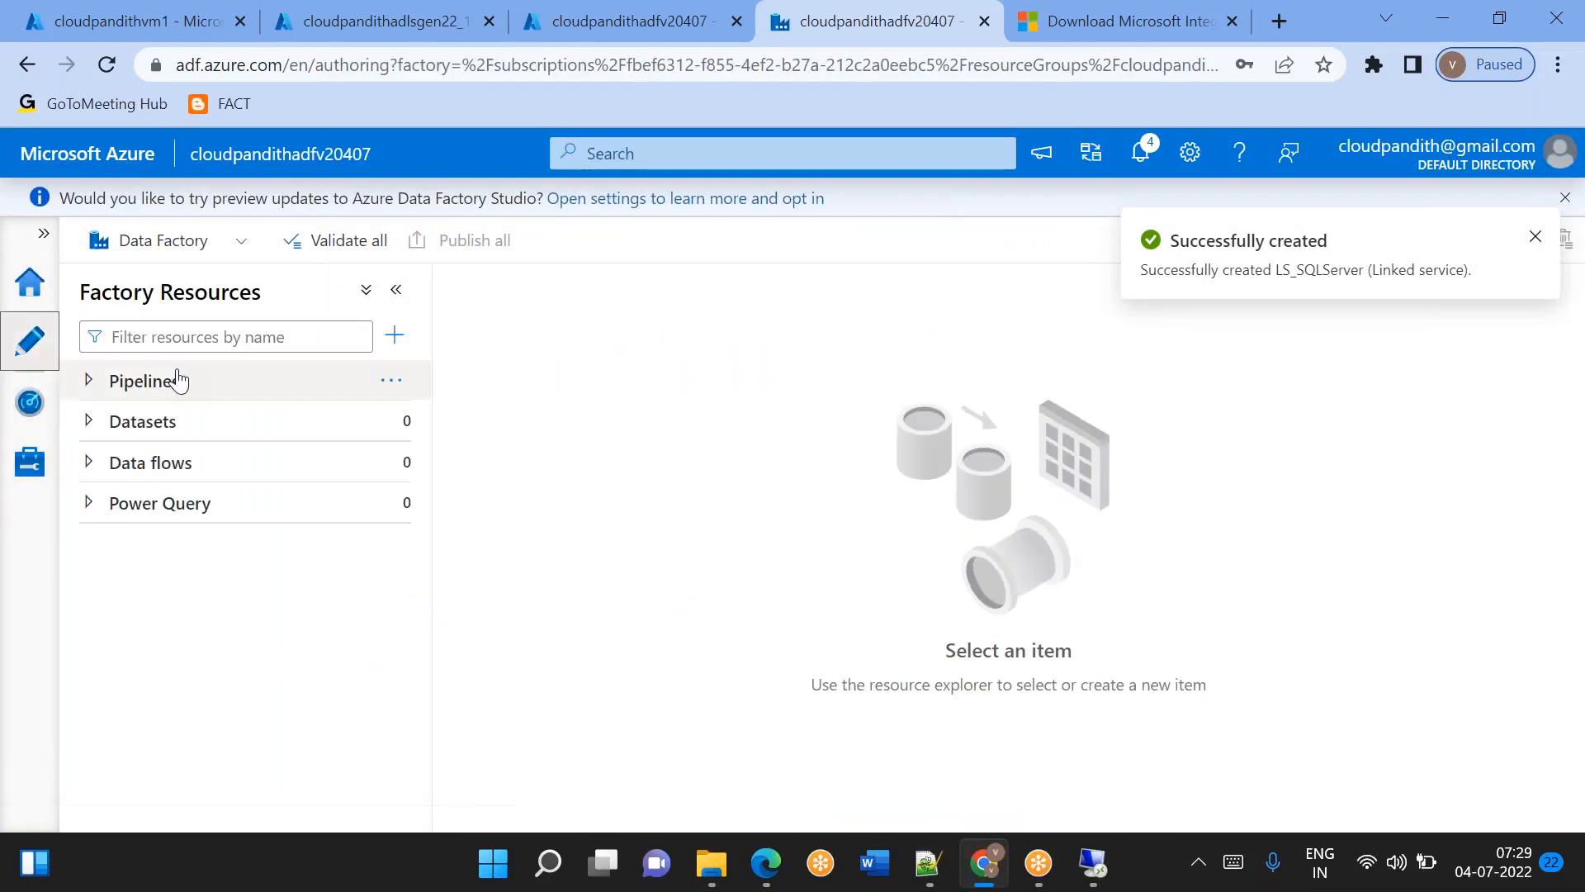
{"action": "left_click", "coordinate": [392, 380]}
{"action": "left_click", "coordinate": [487, 421]}
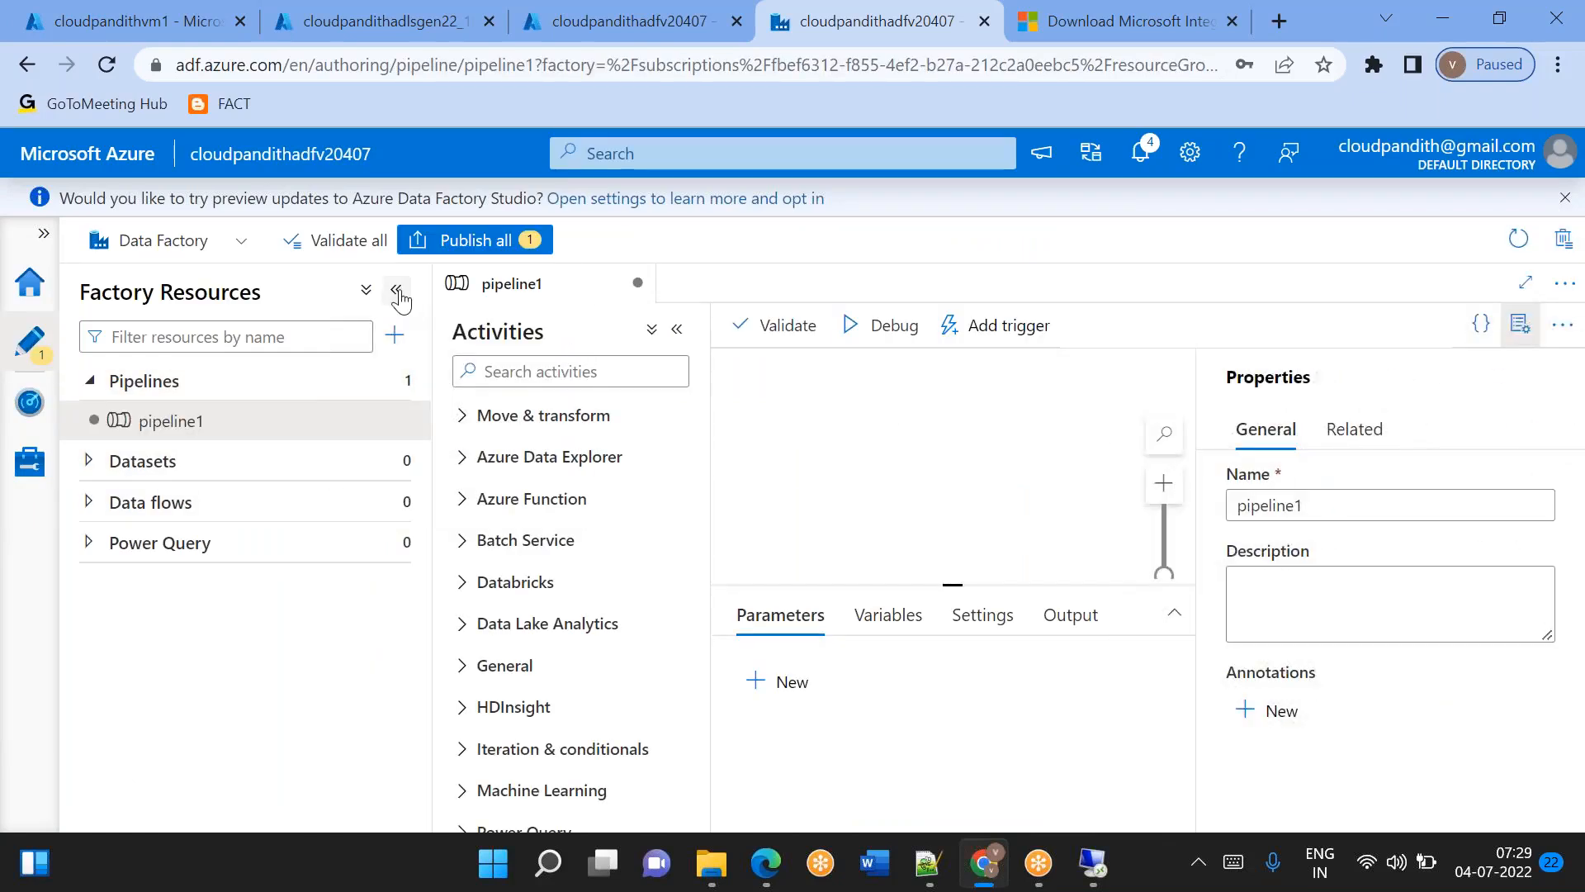
{"action": "left_click", "coordinate": [398, 292]}
{"action": "left_click", "coordinate": [1521, 324]}
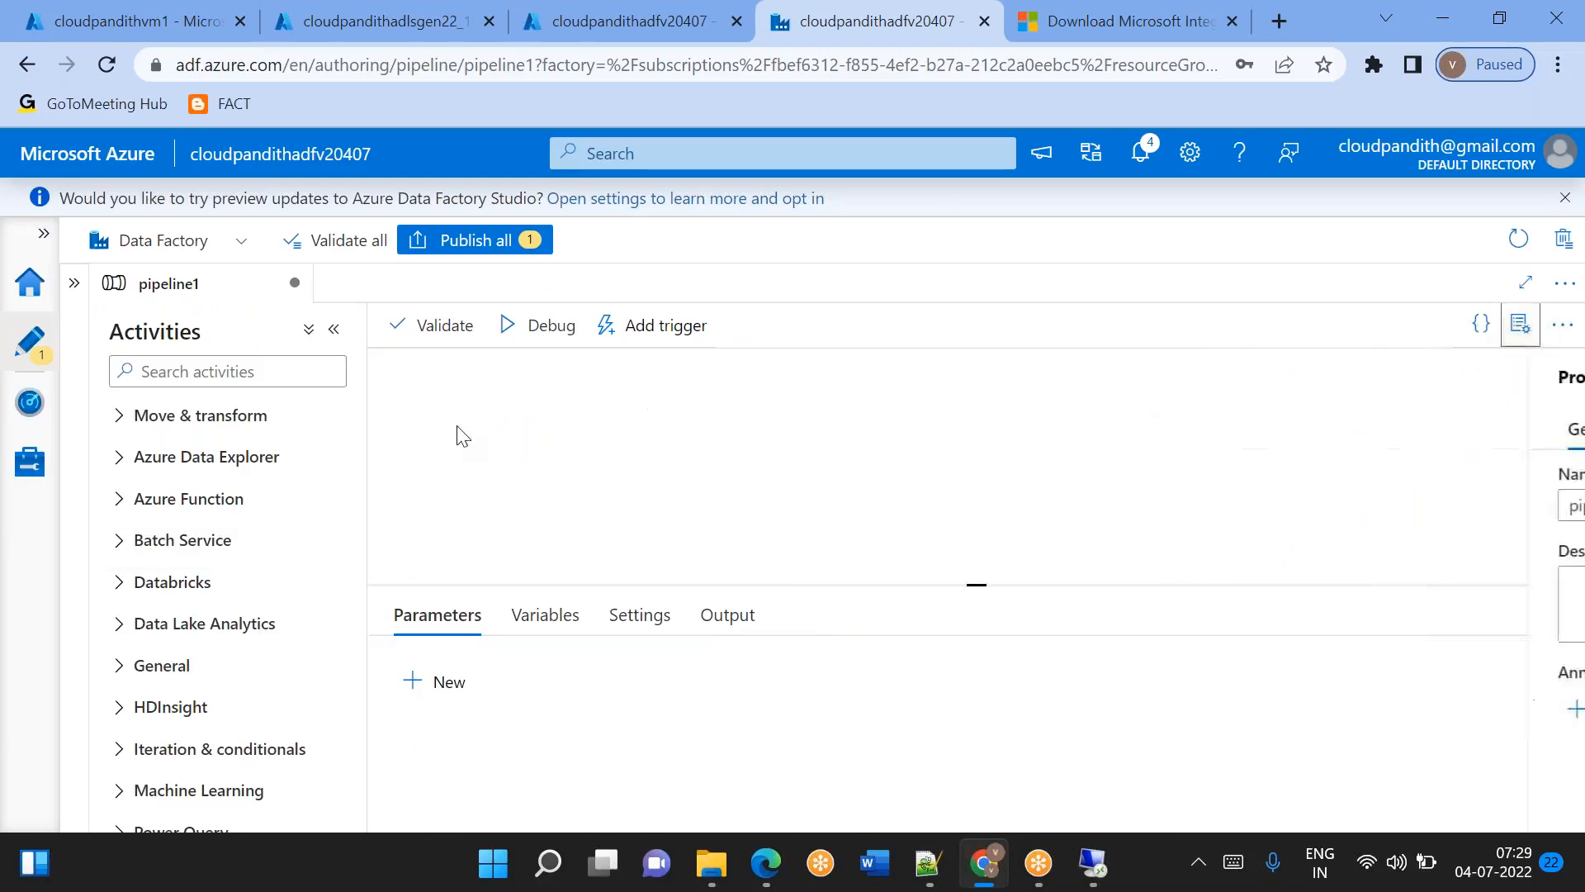
Add a Lookup activity to the pipeline and turn off its First row only setting.
{"action": "left_click", "coordinate": [254, 369]}
{"action": "type", "text": "look"}
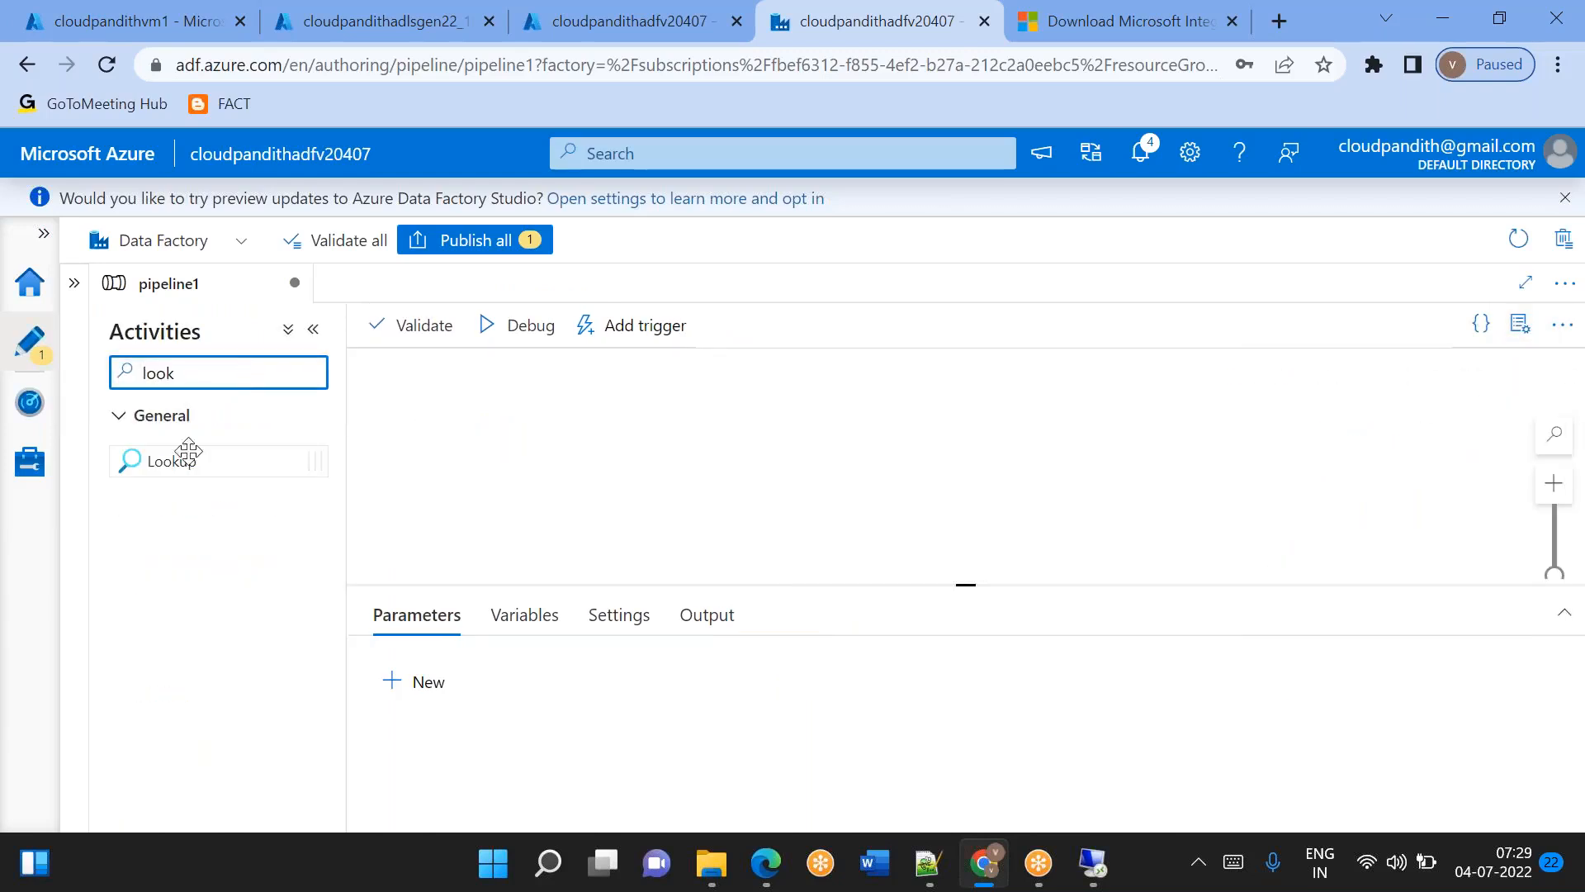
{"action": "left_click_drag", "start_coordinate": [184, 458], "coordinate": [493, 451]}
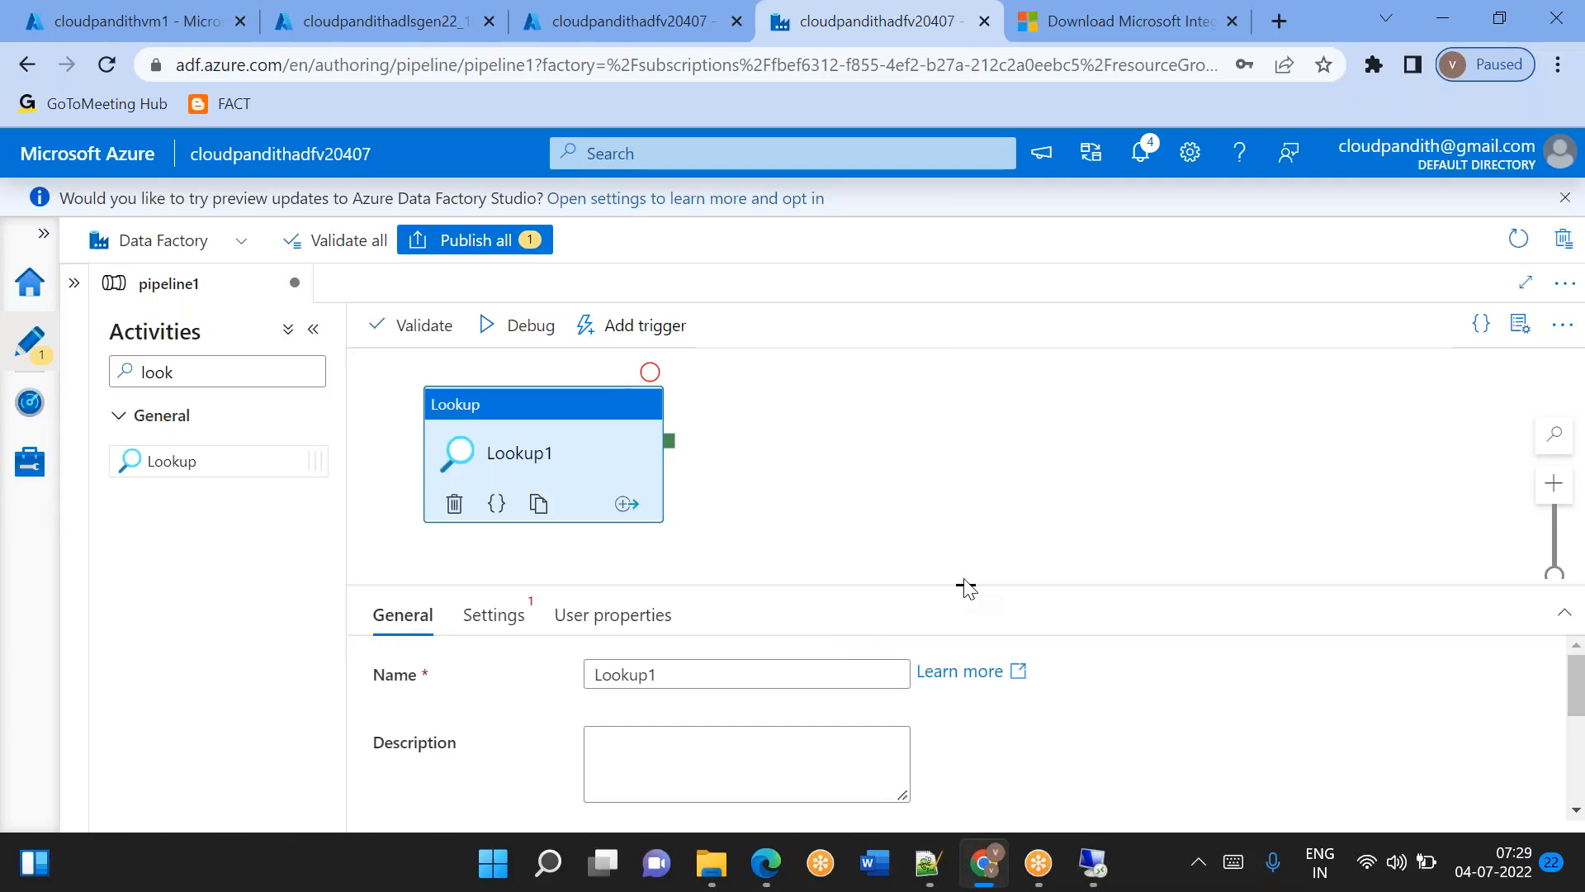
{"action": "left_click", "coordinate": [522, 628]}
{"action": "left_click", "coordinate": [595, 723]}
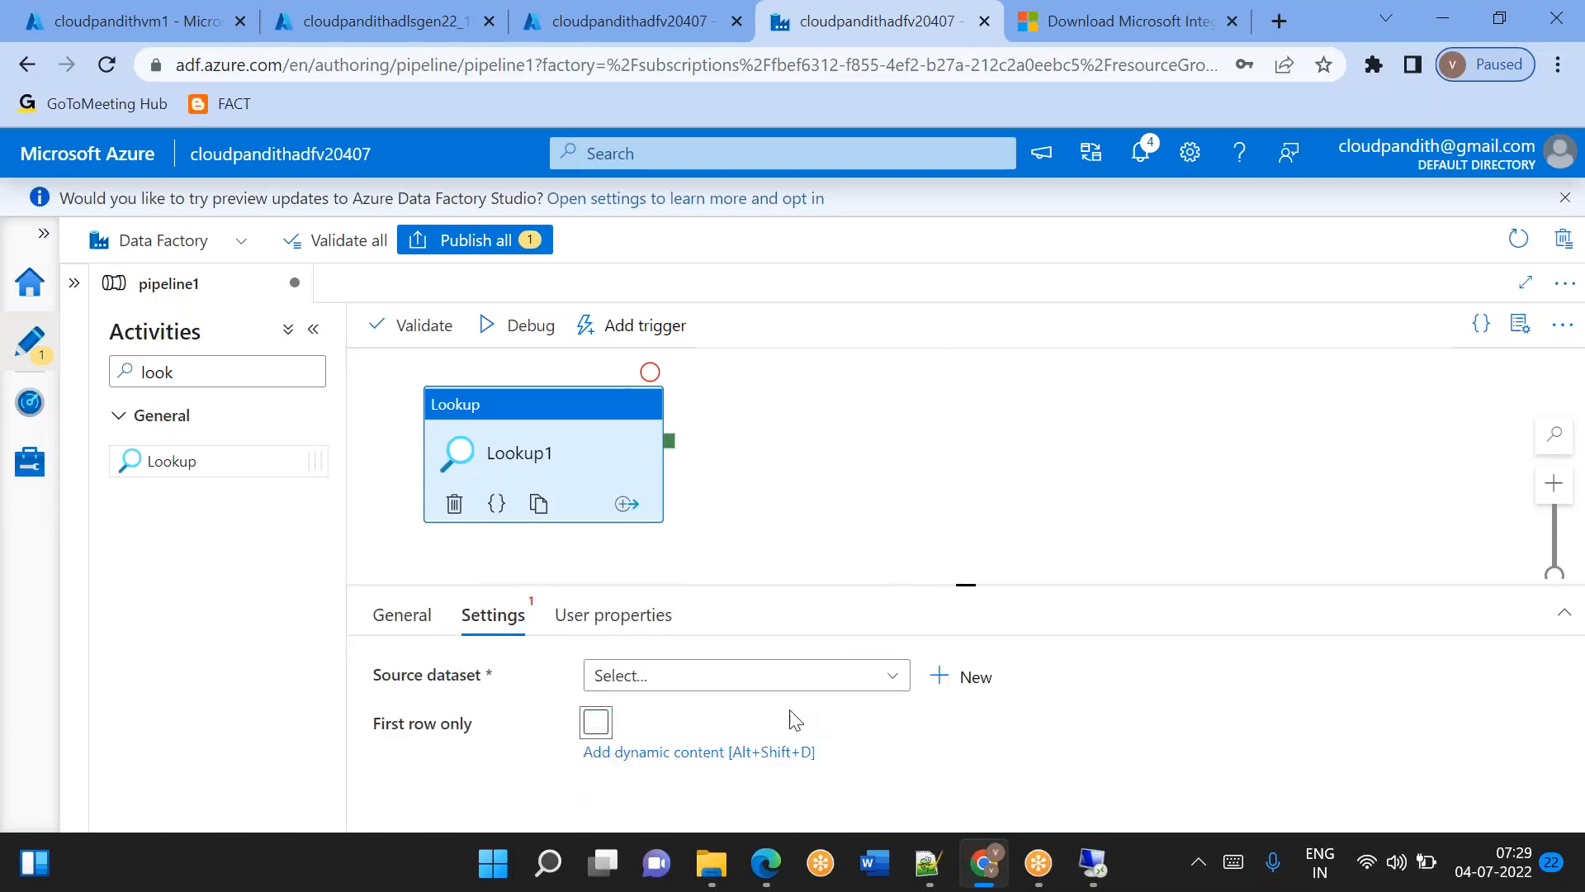
Start a new SQL server dataset as the lookup's source and open its name for editing.
{"action": "left_click", "coordinate": [955, 674]}
{"action": "left_click", "coordinate": [881, 345]}
{"action": "type", "text": "sql server"}
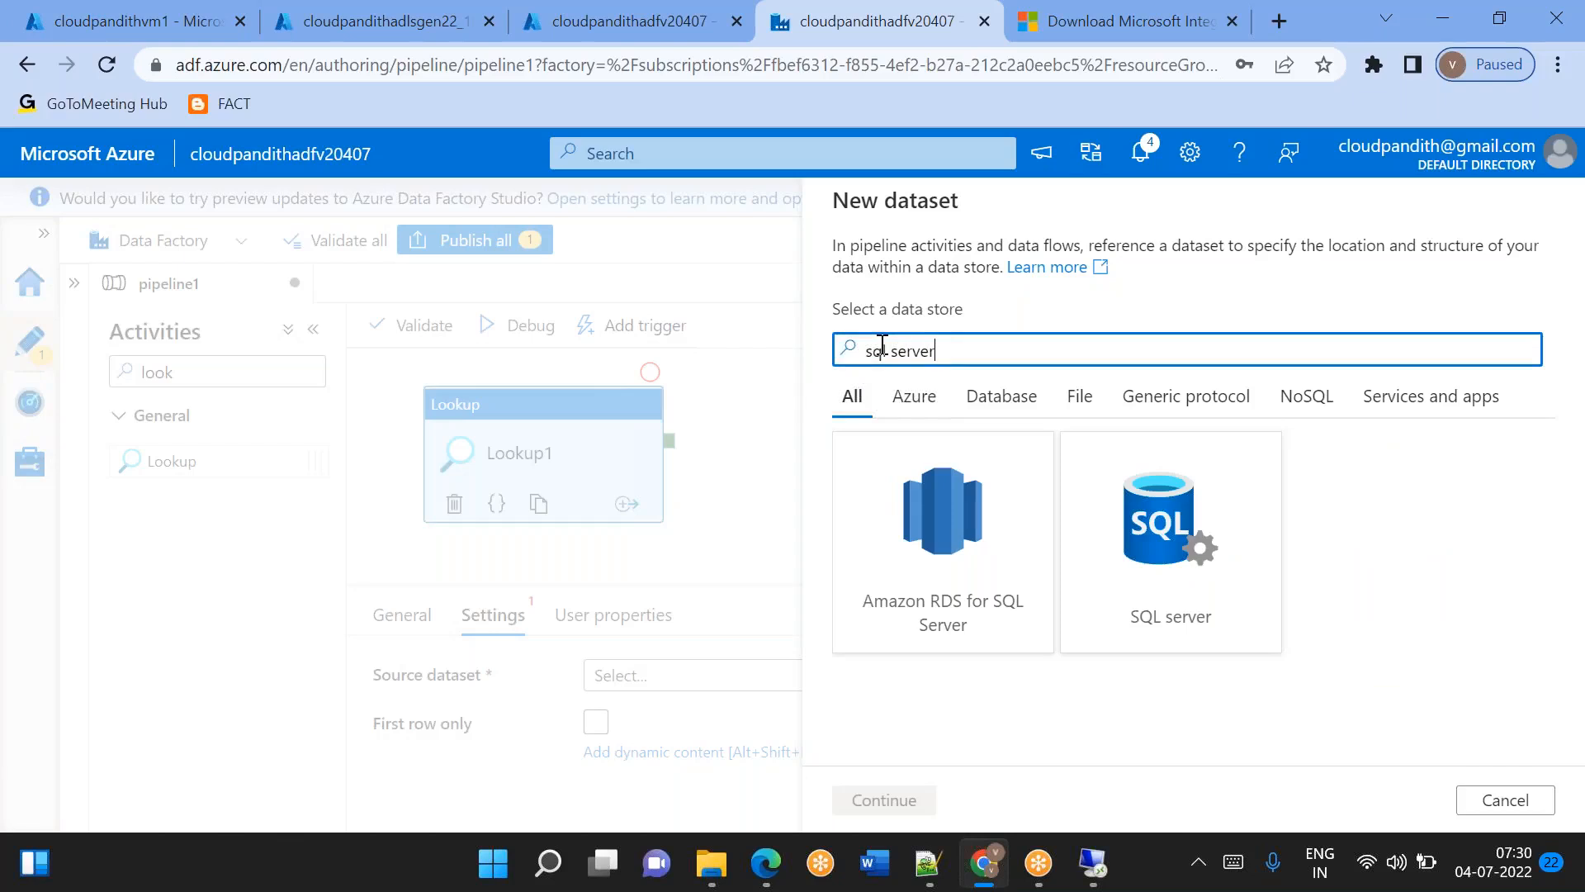
{"action": "left_click", "coordinate": [1267, 566]}
{"action": "left_click", "coordinate": [884, 800]}
{"action": "left_click", "coordinate": [988, 275]}
{"action": "key", "text": "ctrl+a"}
{"action": "type", "text": "LSA"}
{"action": "key", "text": "BackSpace"}
{"action": "type", "text": "_SQ"}
{"action": "key", "text": "ctrl+a"}
{"action": "key", "text": "BackSpace"}
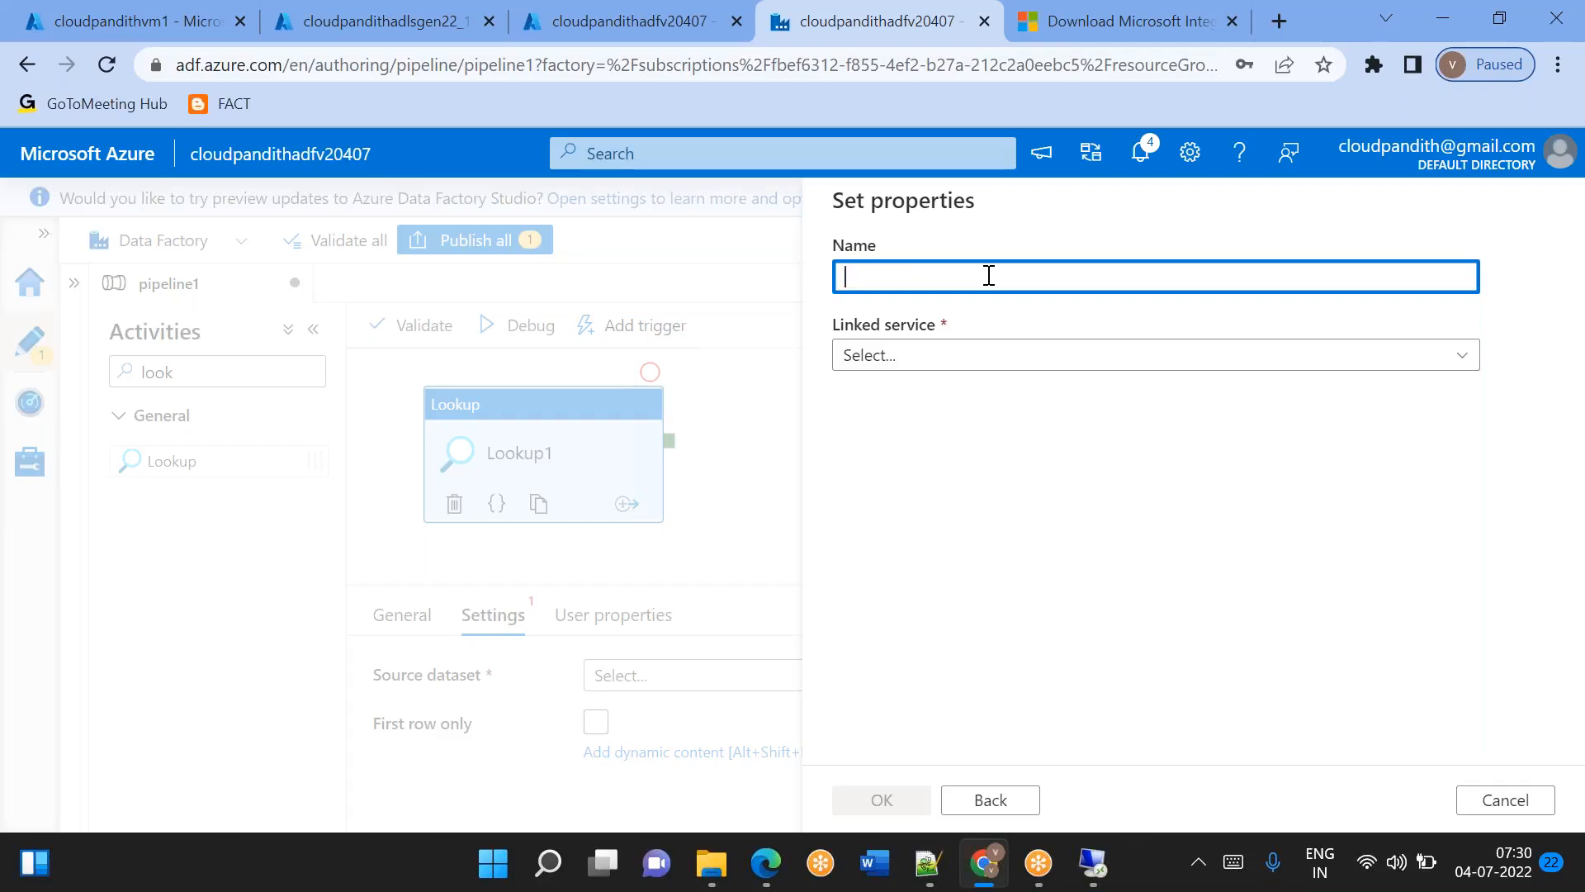
Name the dataset DS_SQLServer, base it on the LS_SQLServer linked service, and create it without choosing a table.
{"action": "type", "text": "DS+_"}
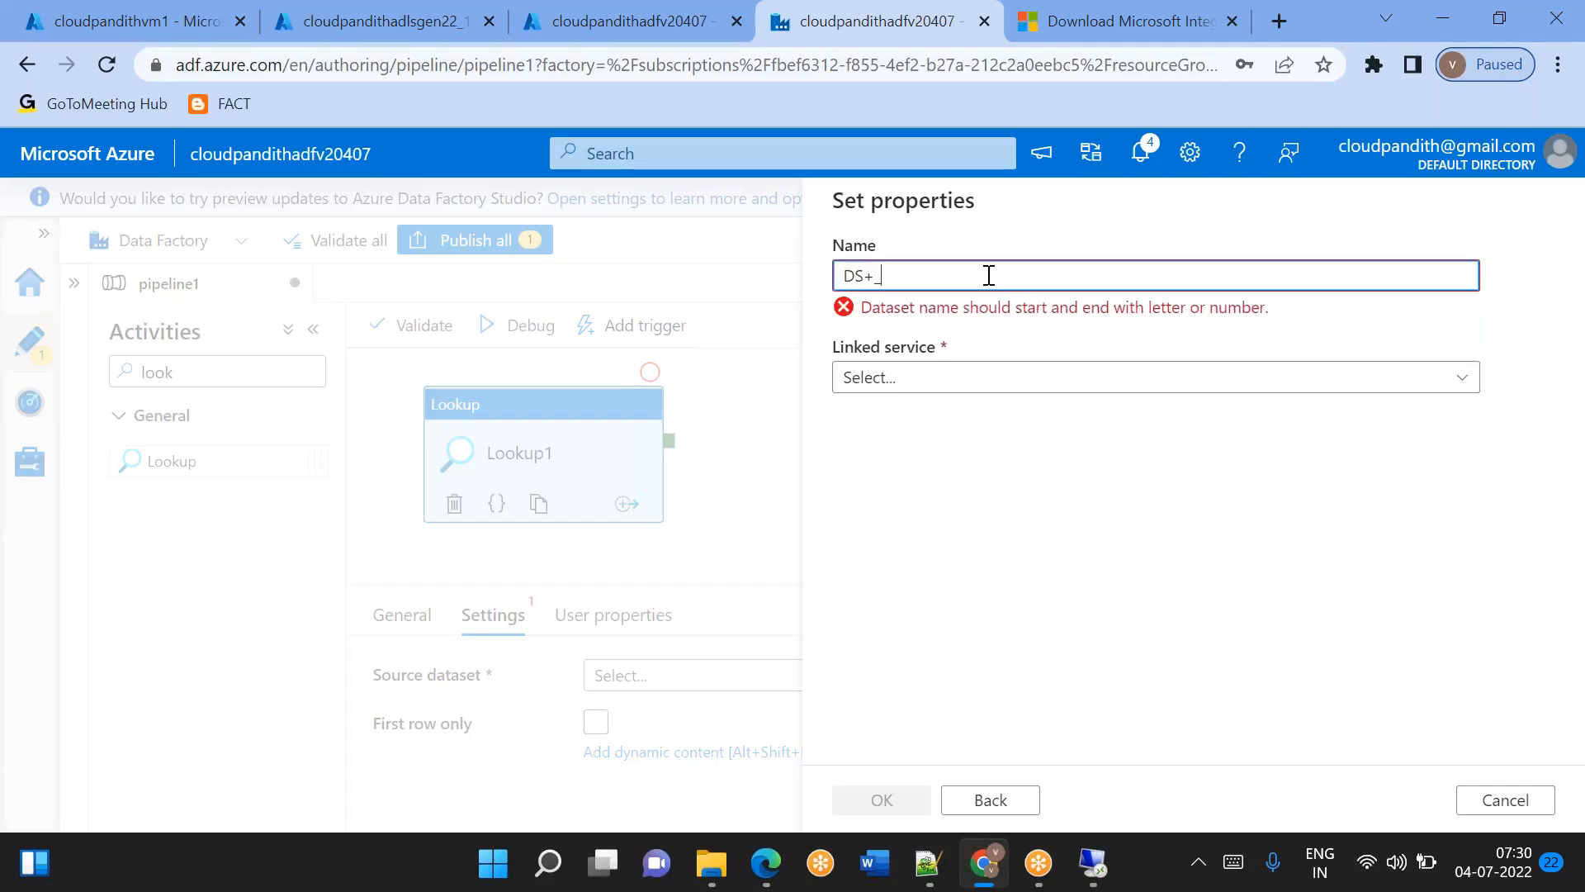
{"action": "type", "text": "SQLServer"}
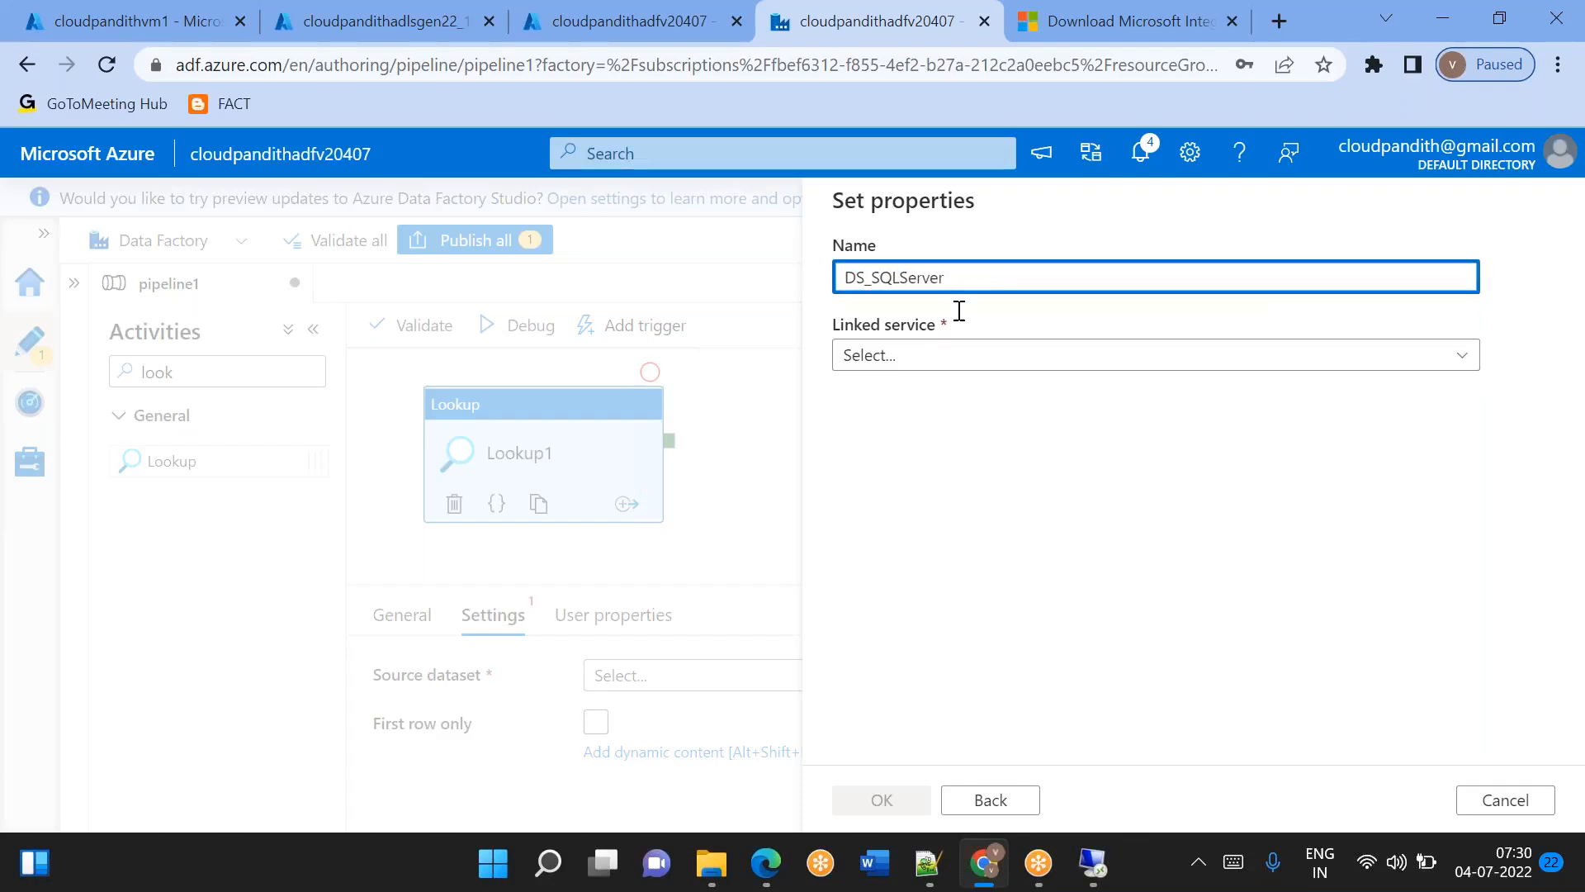
{"action": "left_click", "coordinate": [886, 357]}
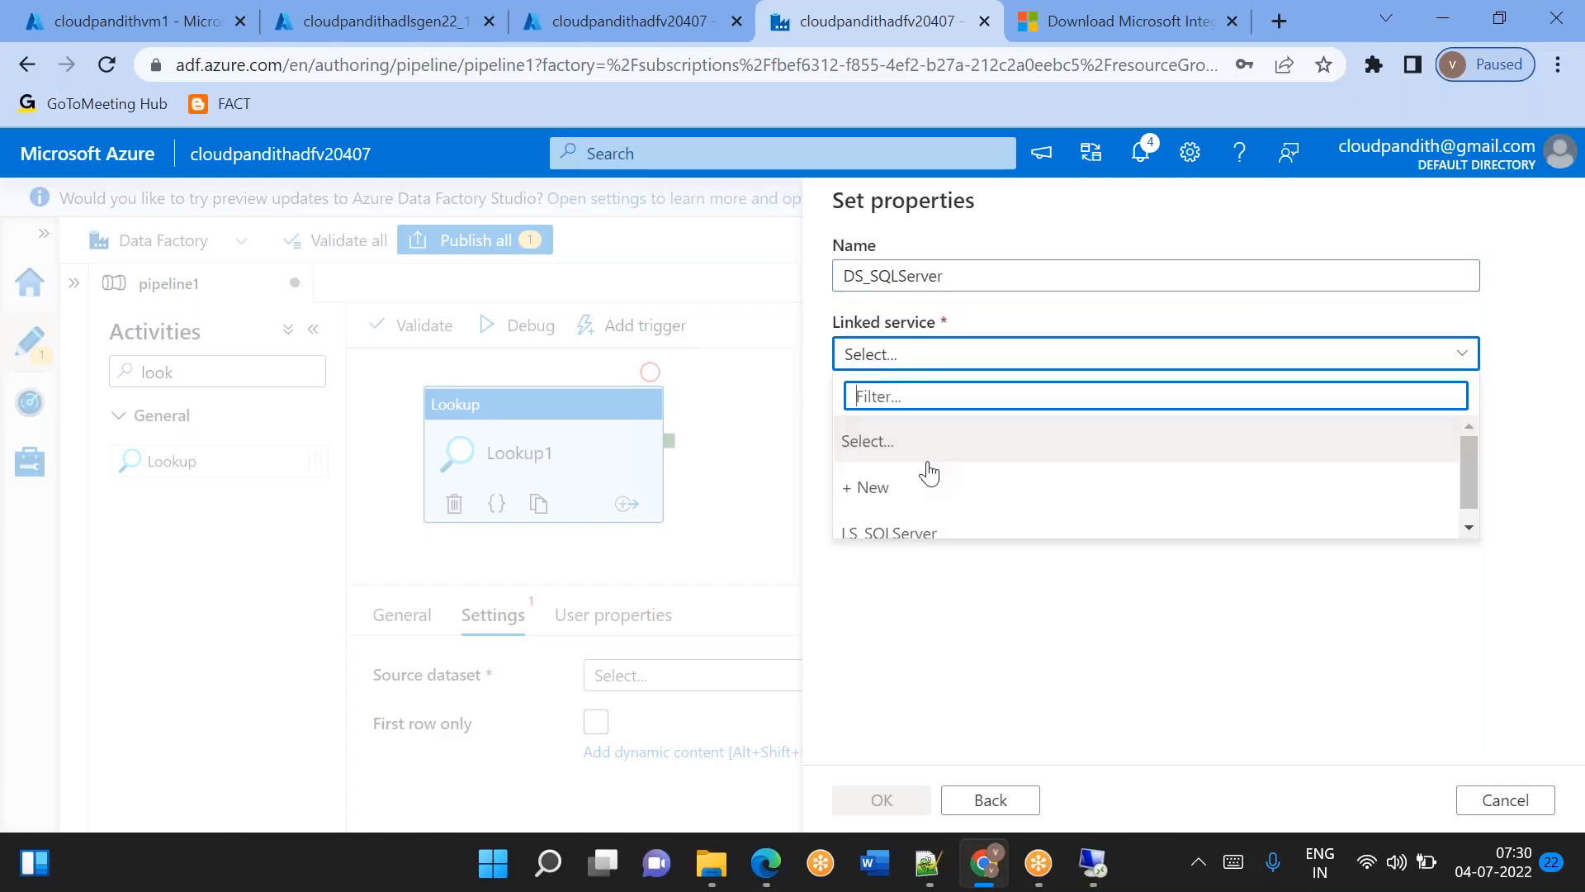
{"action": "left_click", "coordinate": [889, 533]}
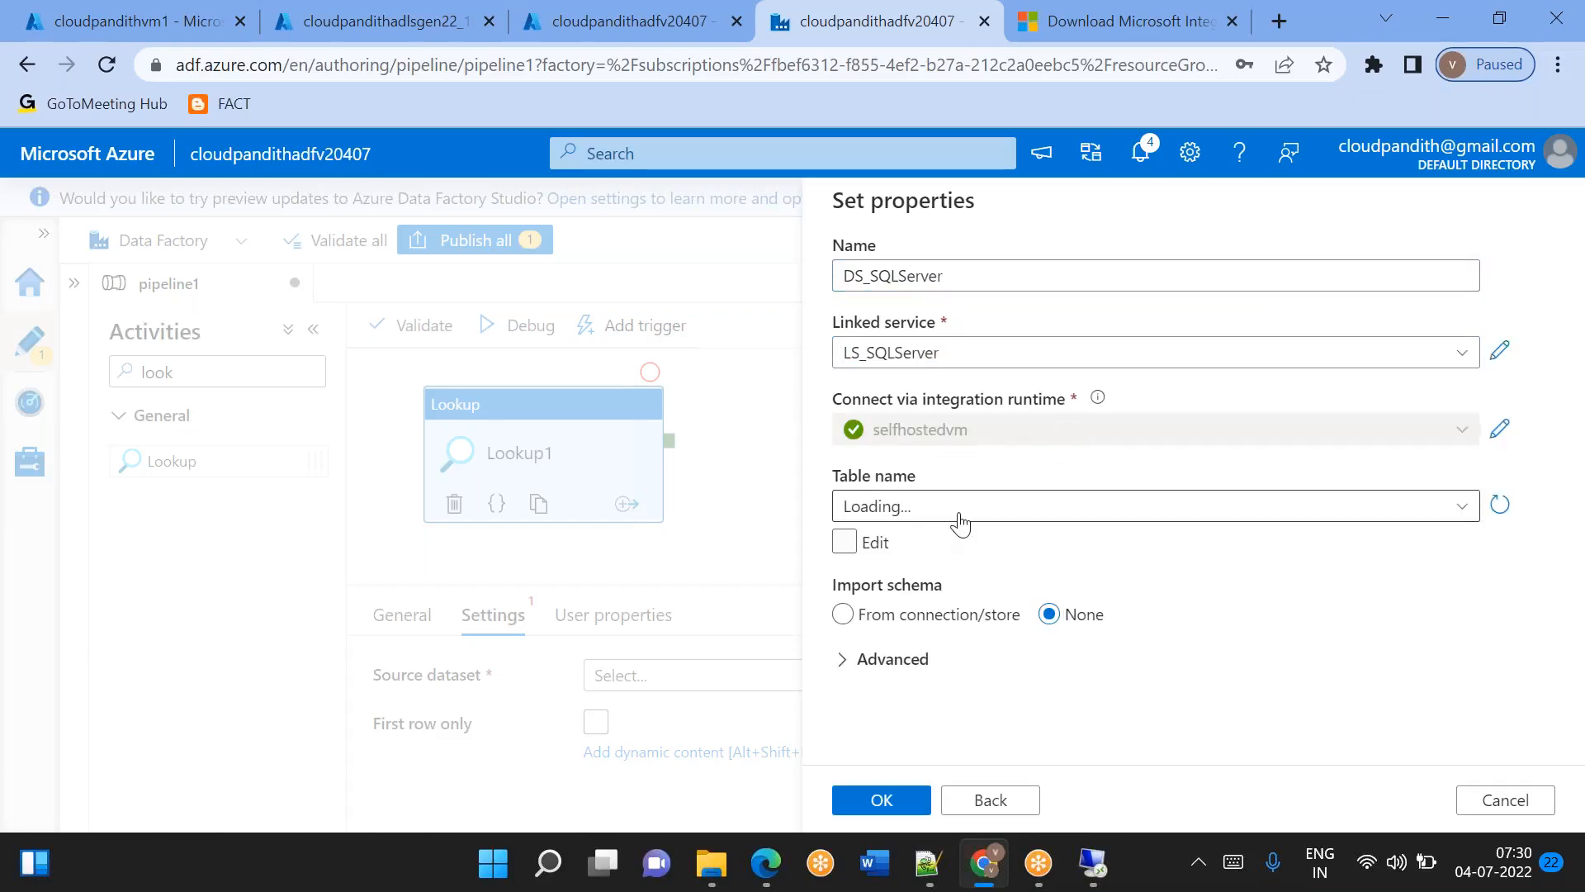
{"action": "left_click", "coordinate": [891, 808]}
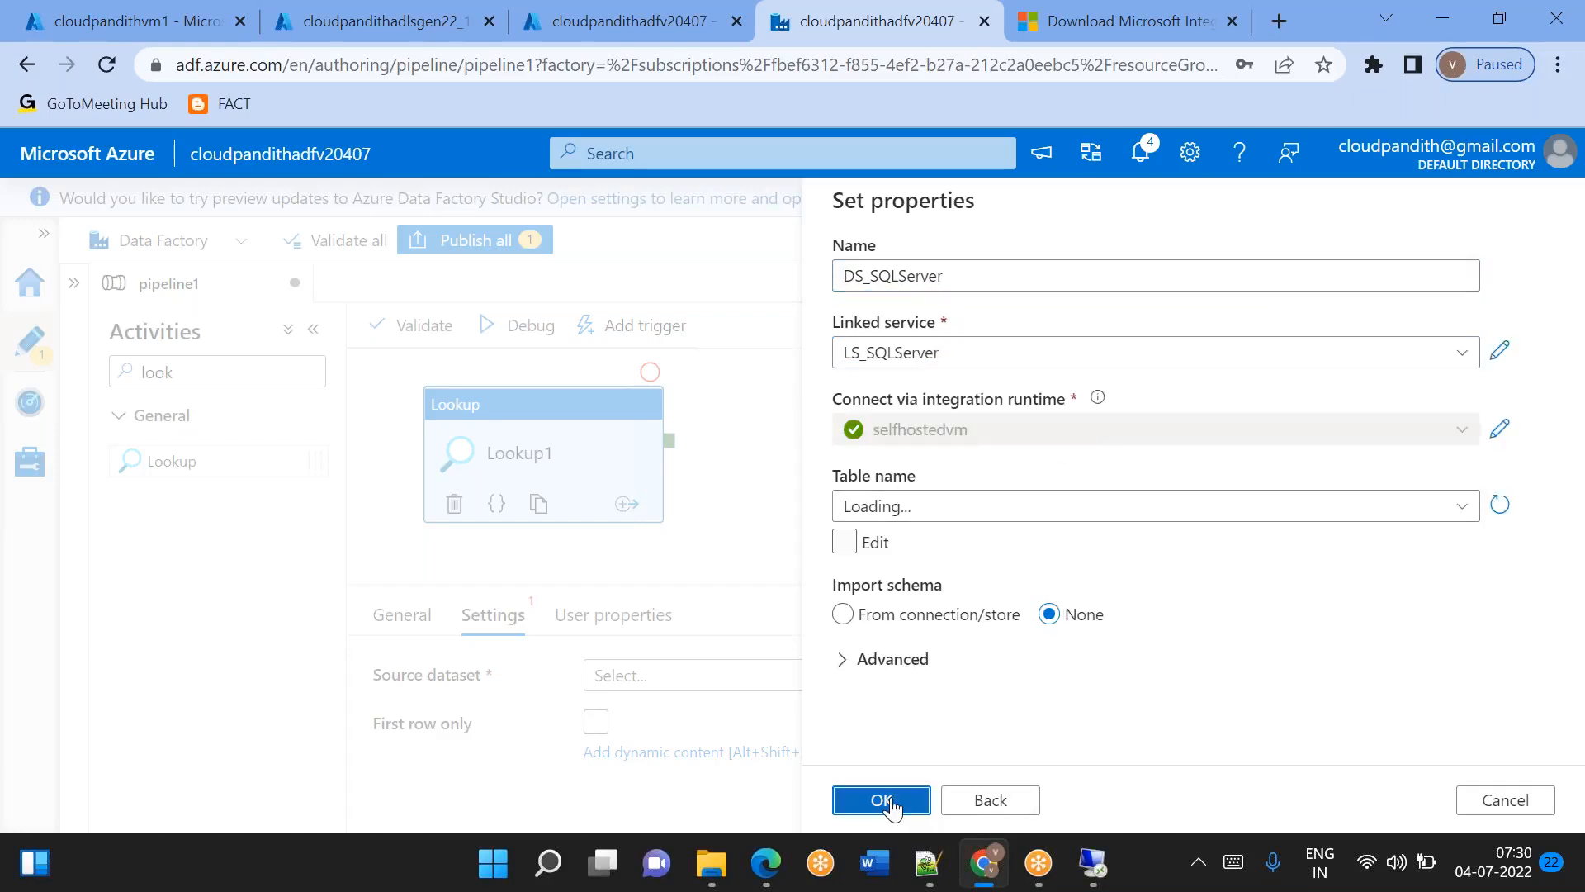
Make the lookup use the query select * from metadata where is_active=1 and status<>'succeeded'.
{"action": "scroll", "coordinate": [758, 735], "scroll_direction": "down", "scroll_amount": 2}
{"action": "left_click", "coordinate": [674, 656]}
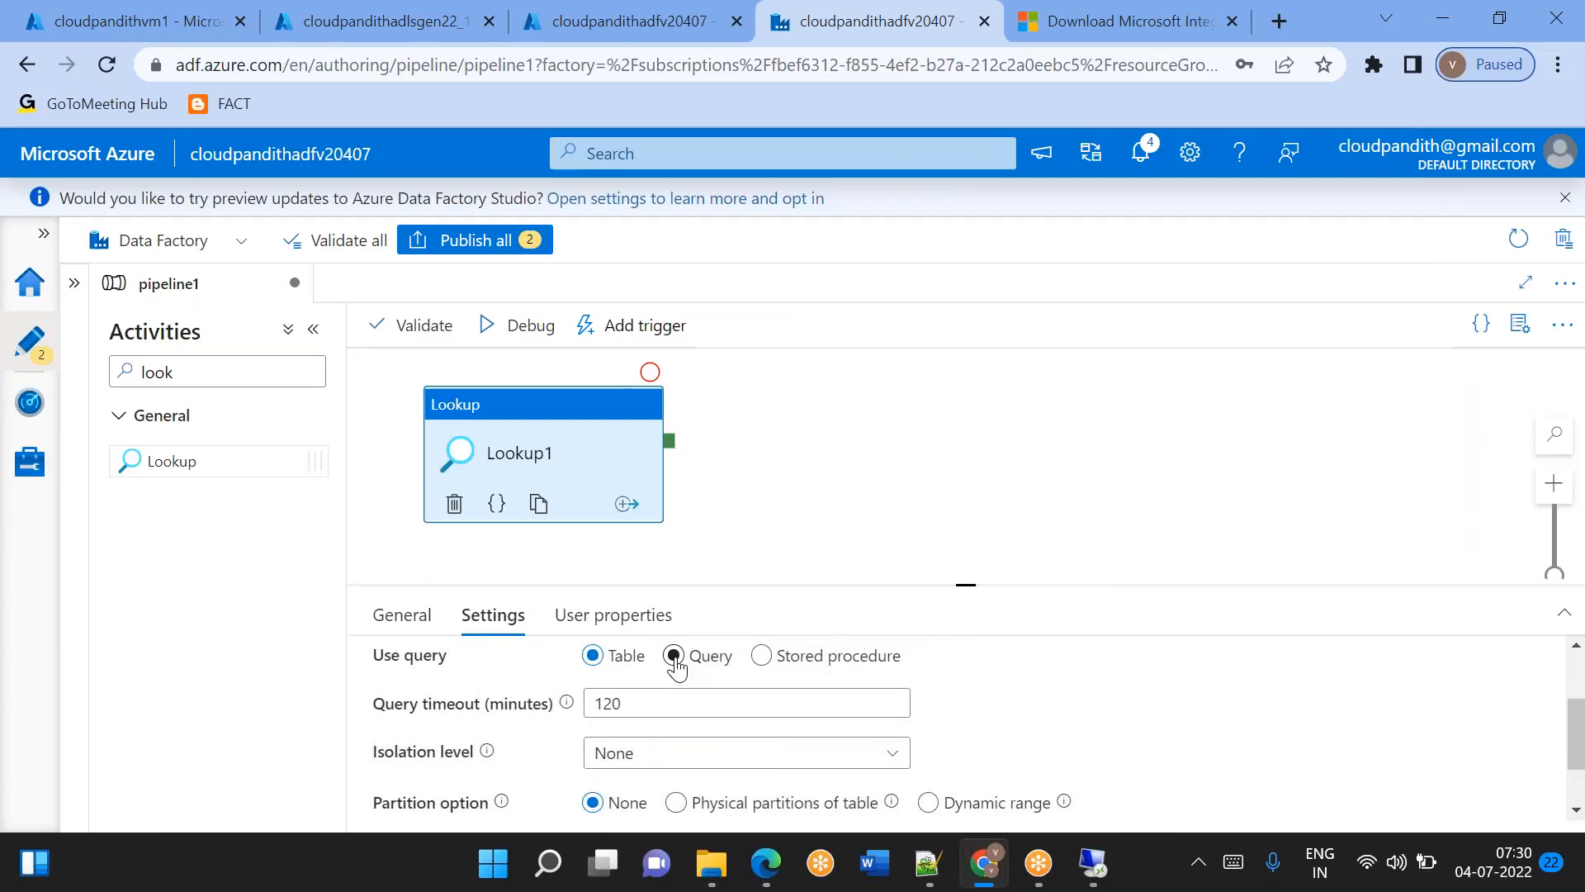
{"action": "left_click", "coordinate": [667, 722]}
{"action": "type", "text": "se"}
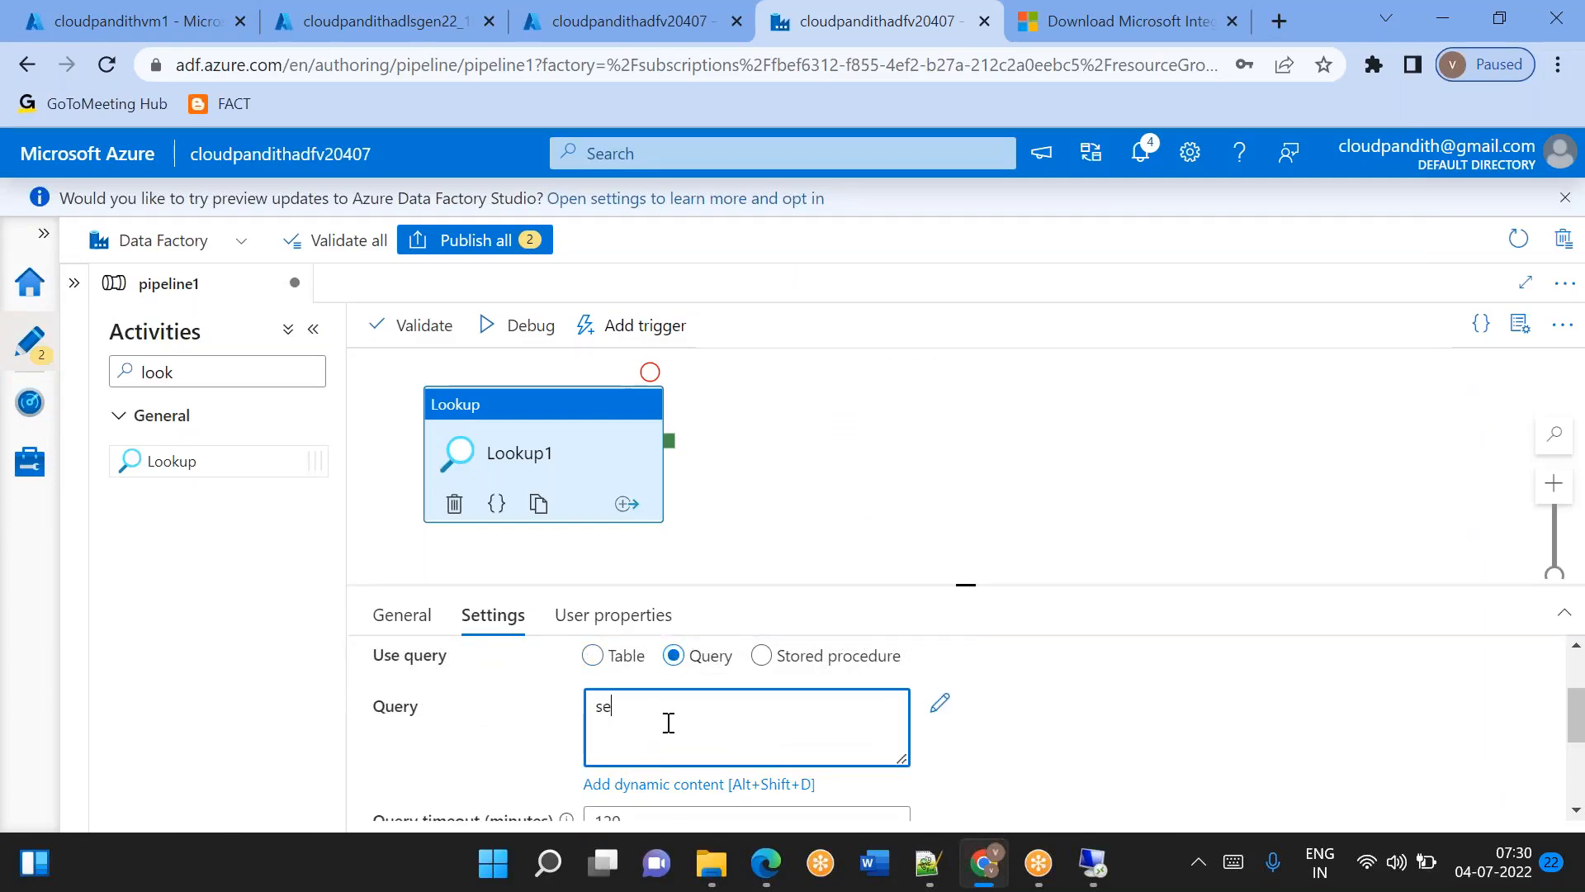
{"action": "type", "text": "lect * from metadata where is_active="}
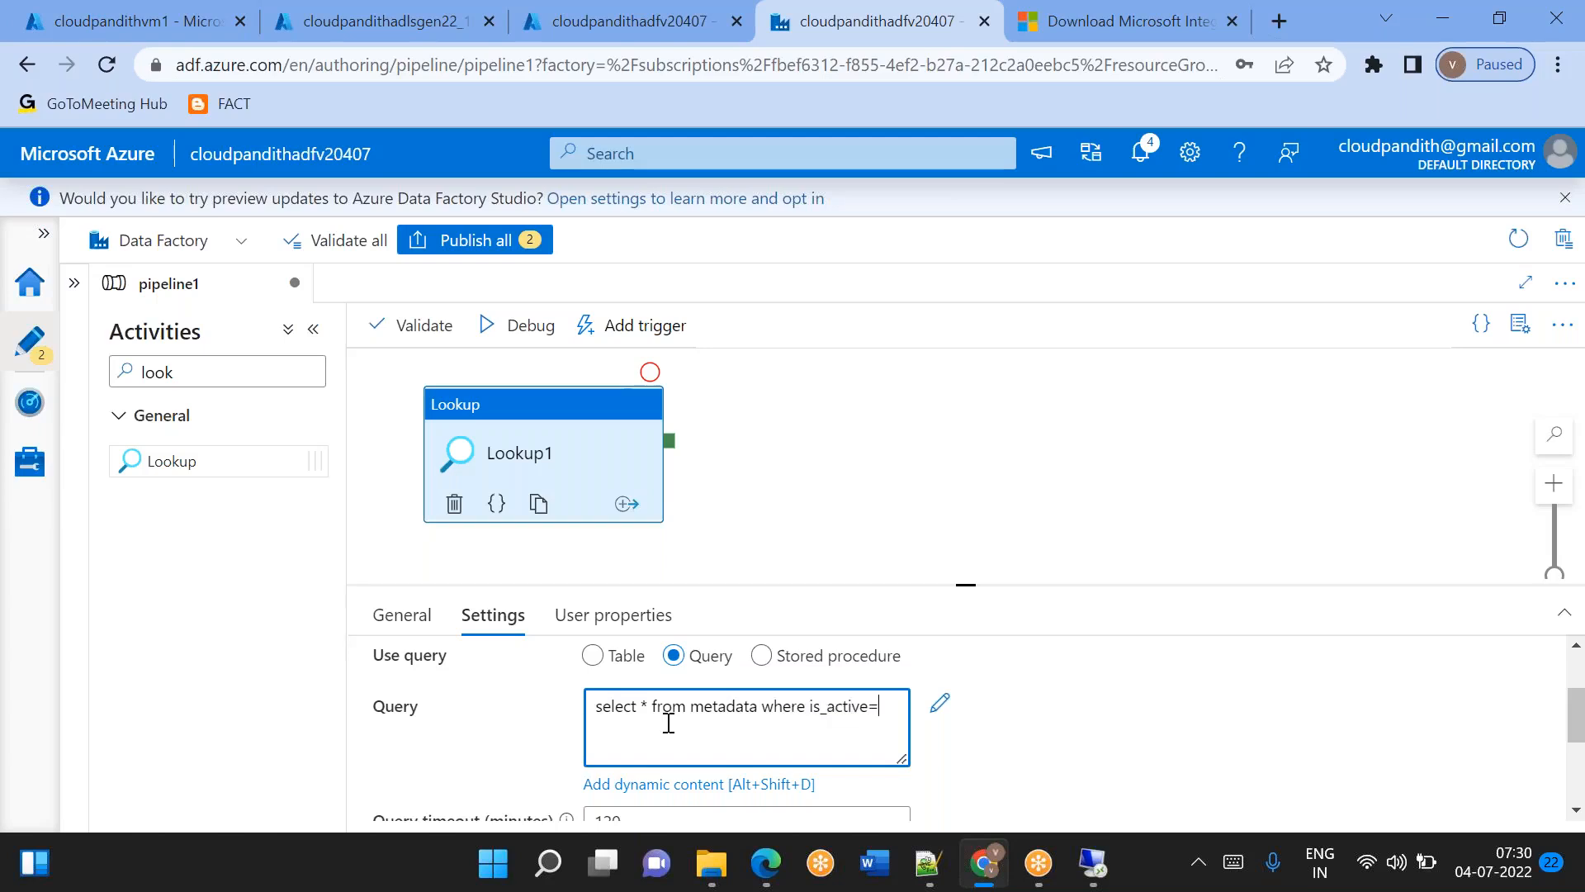
{"action": "type", "text": "1 and status<>'succeeded'"}
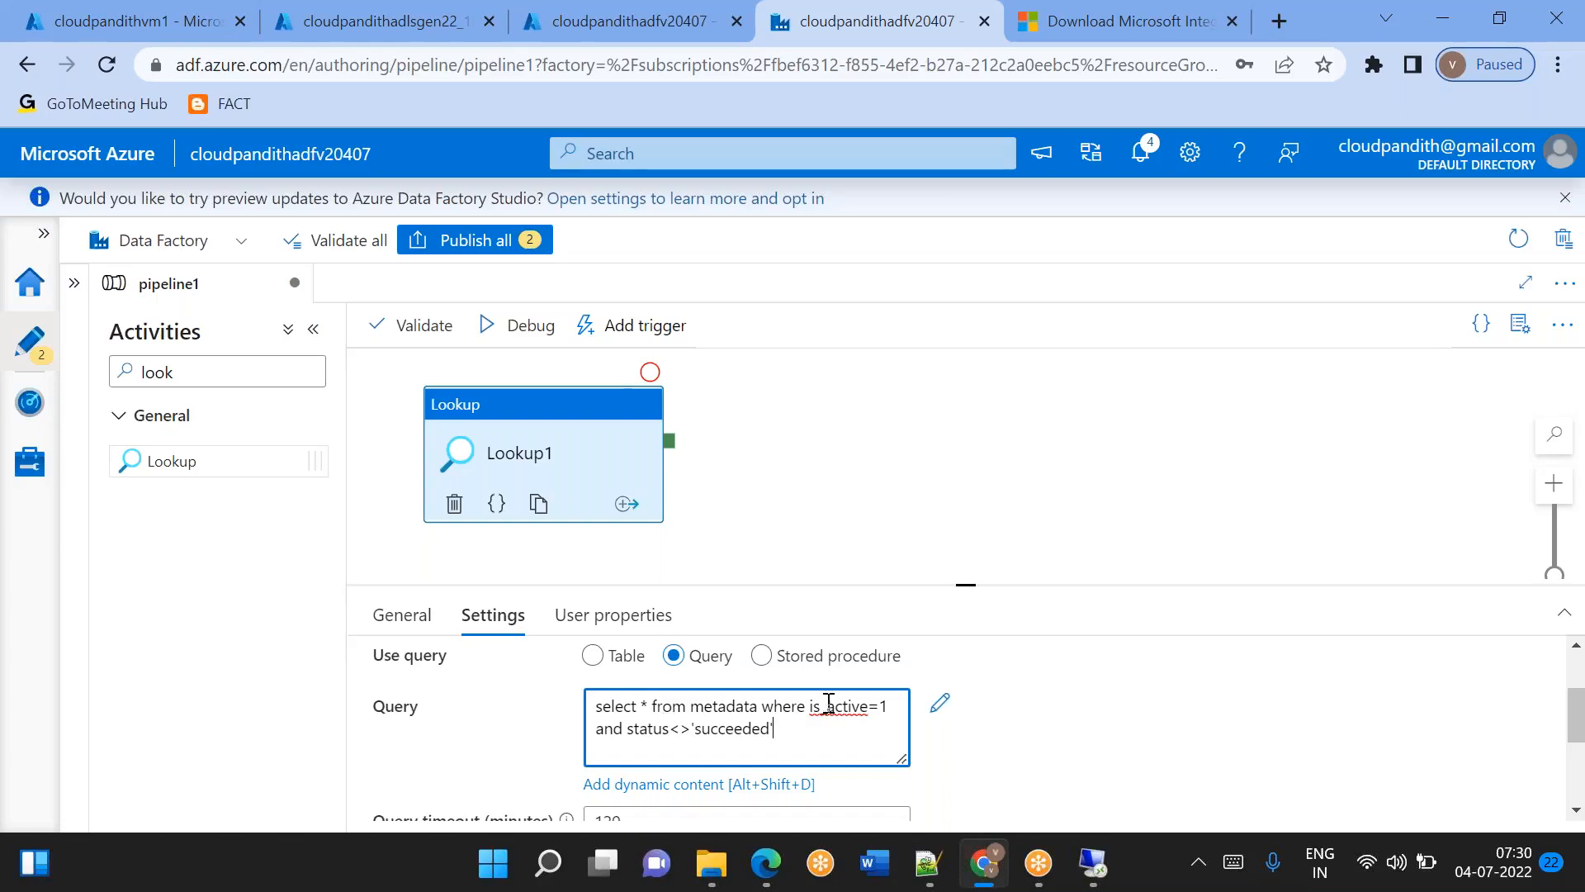
Preview the data returned by the lookup's query and close the preview.
{"action": "scroll", "coordinate": [786, 669], "scroll_direction": "up", "scroll_amount": 2}
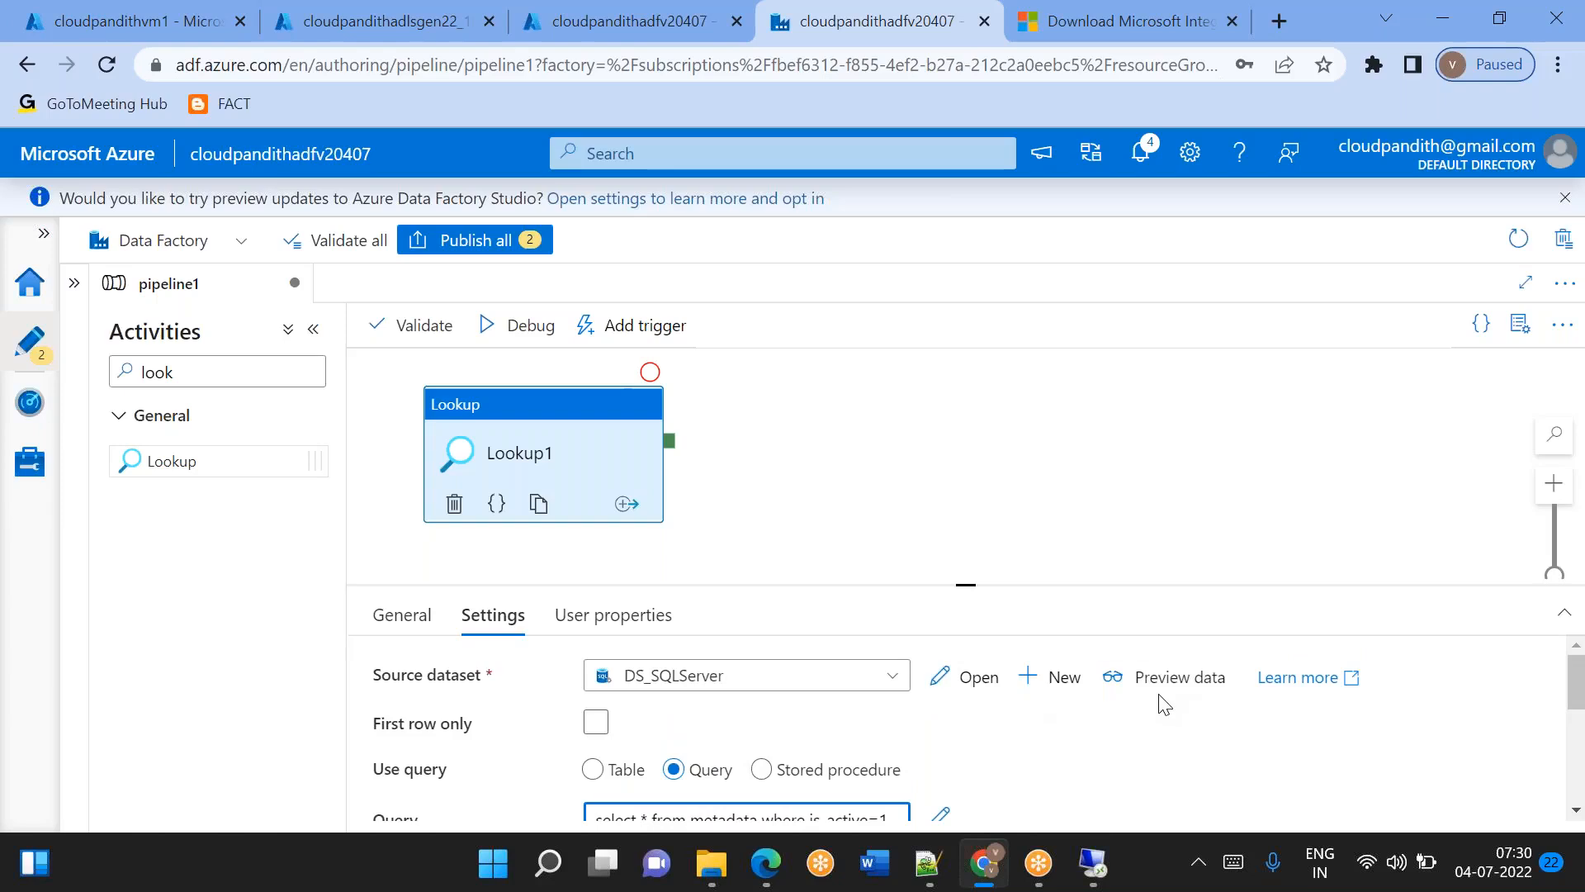
{"action": "left_click", "coordinate": [1172, 675]}
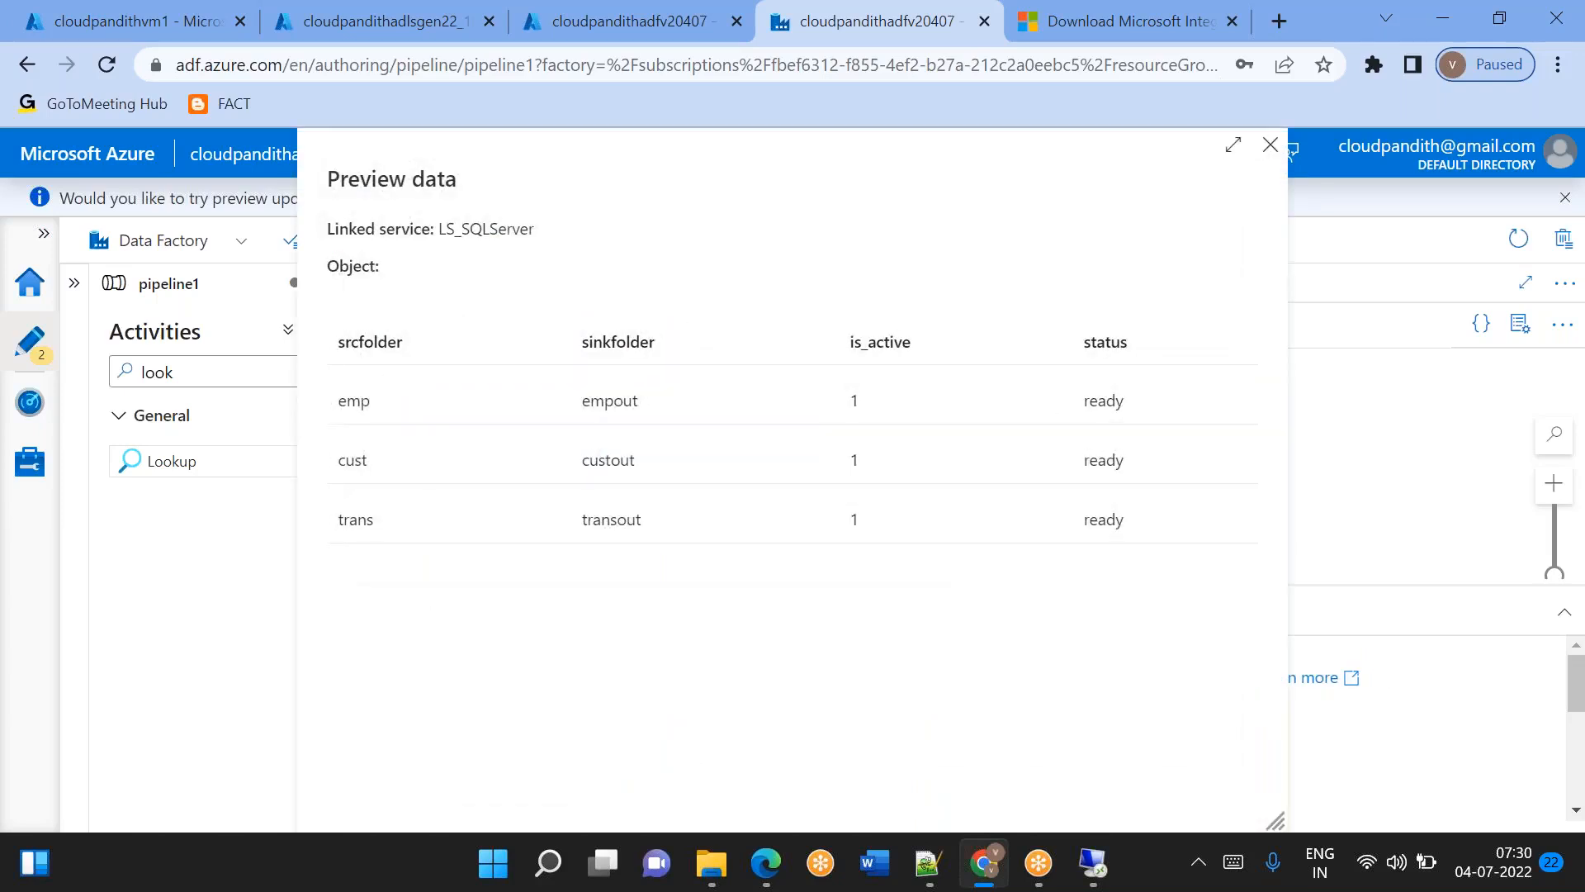
{"action": "left_click", "coordinate": [1271, 147]}
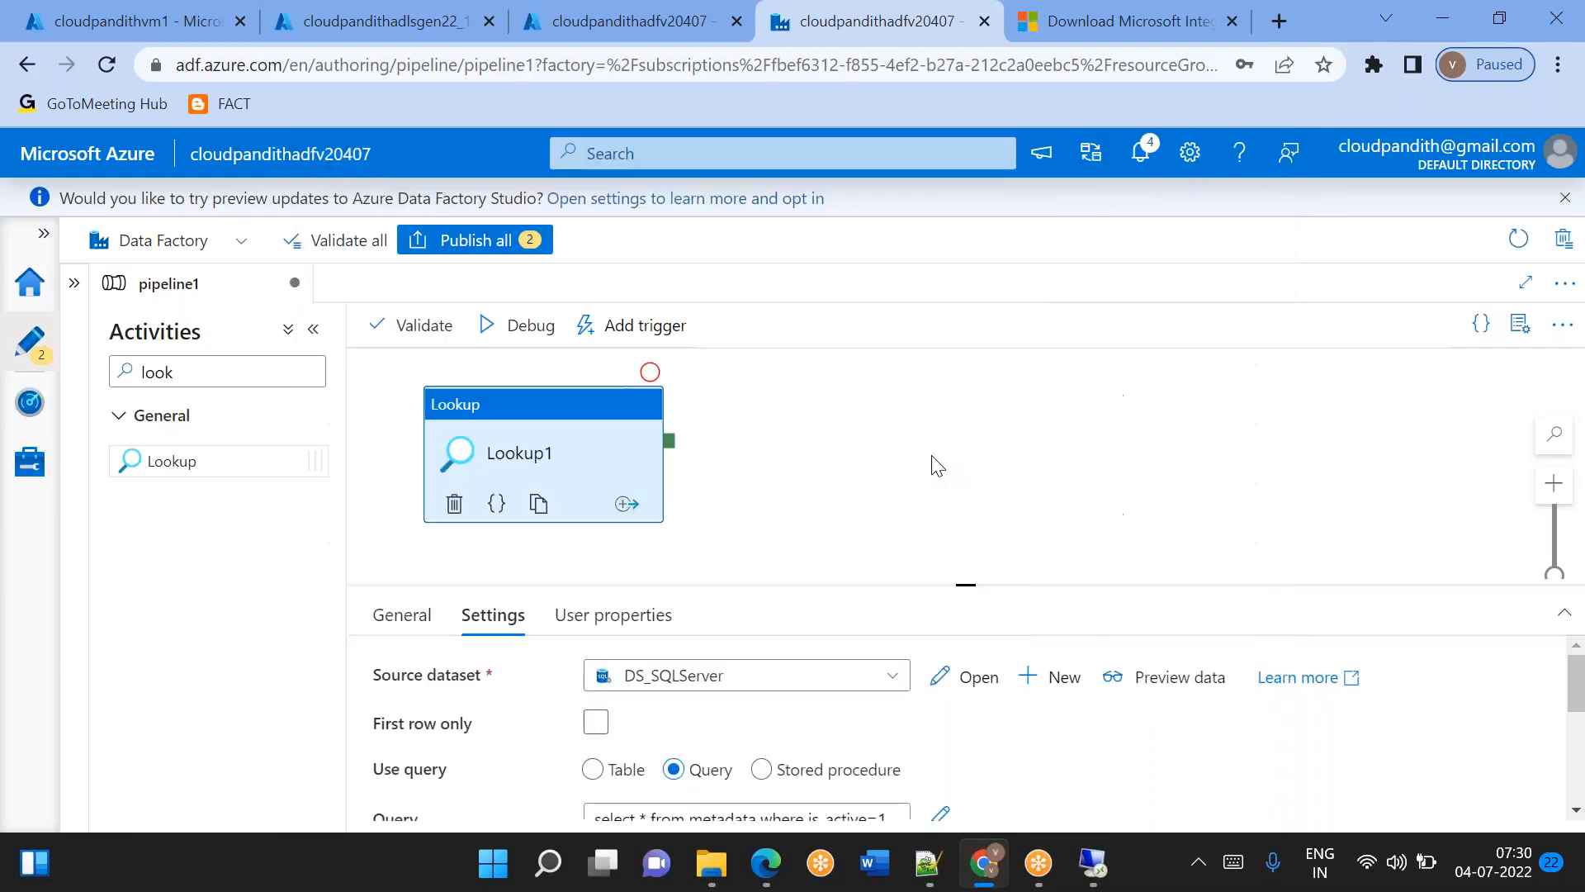
Debug the pipeline and refresh its run output until the Lookup1 activity finishes.
{"action": "left_click", "coordinate": [542, 328]}
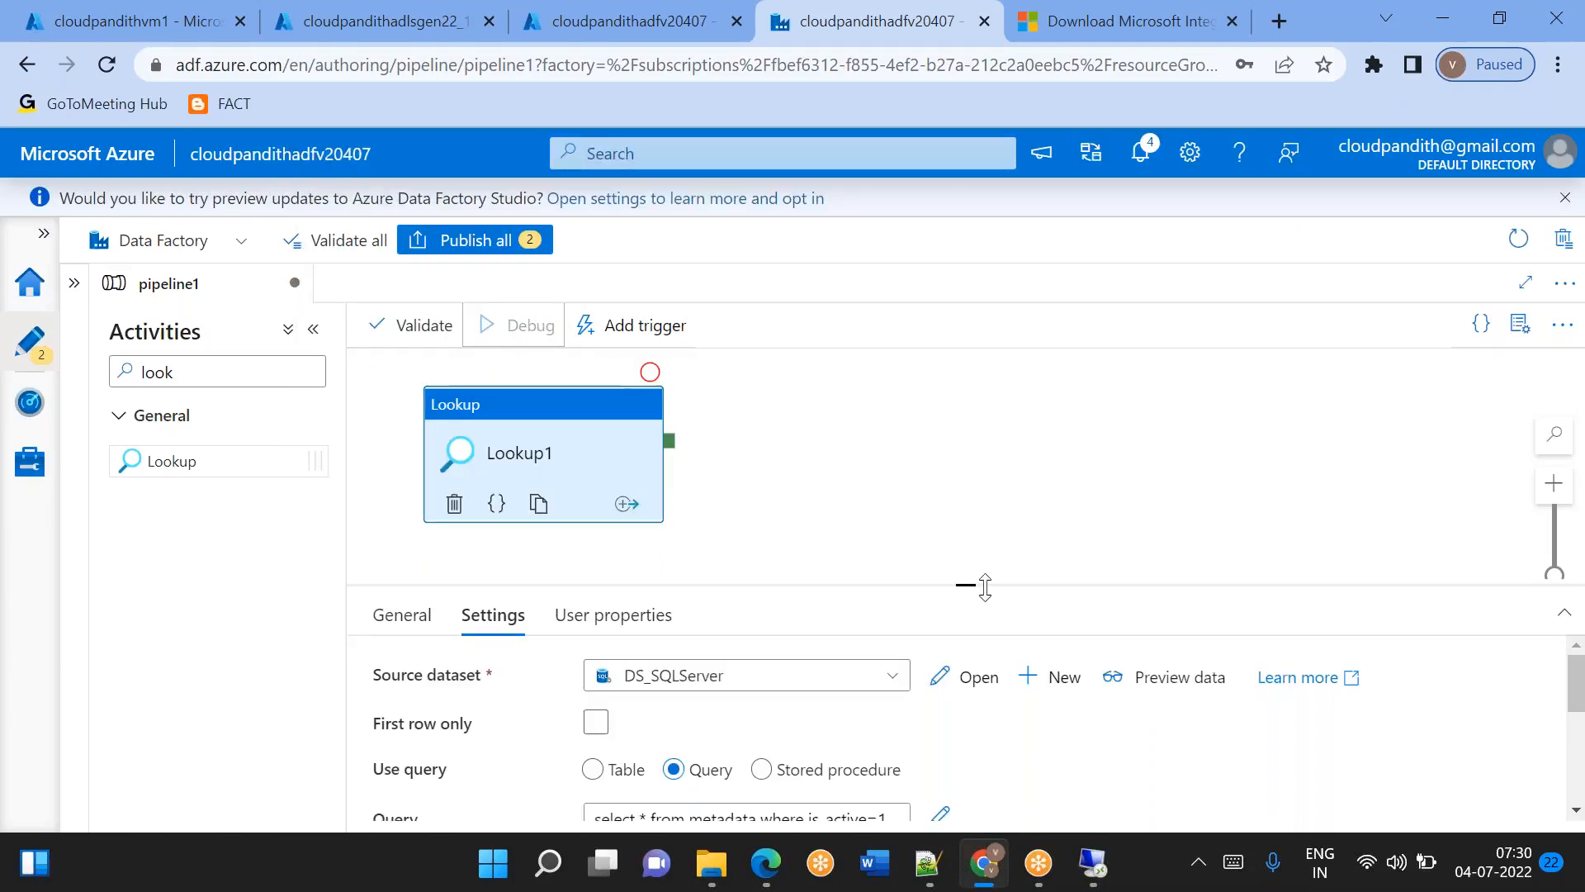
{"action": "left_click_drag", "start_coordinate": [966, 585], "coordinate": [952, 538]}
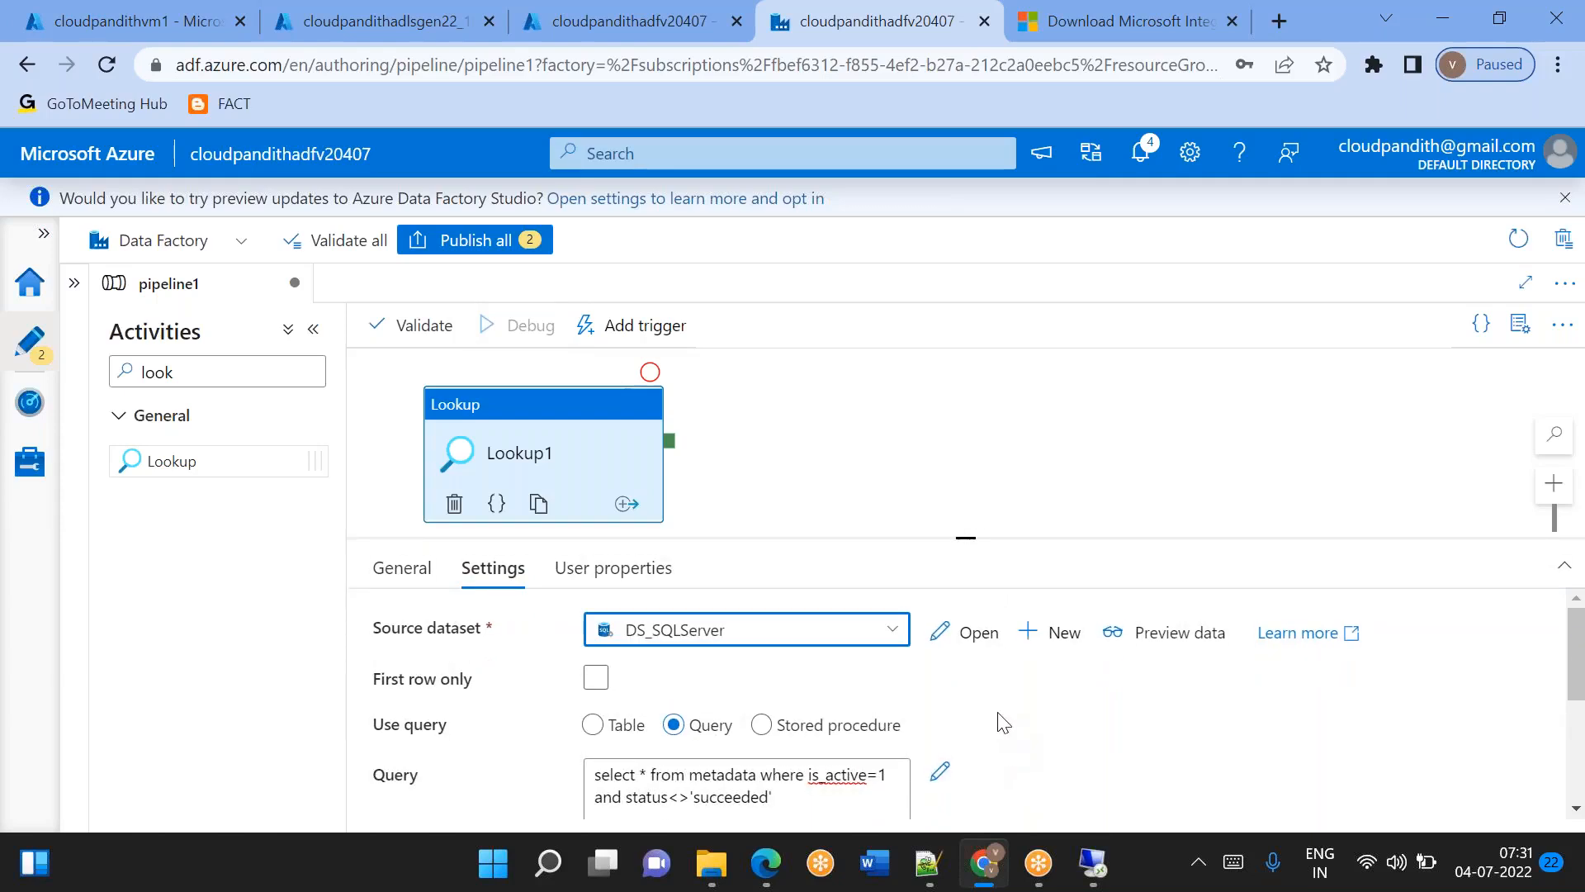
{"action": "left_click", "coordinate": [966, 495]}
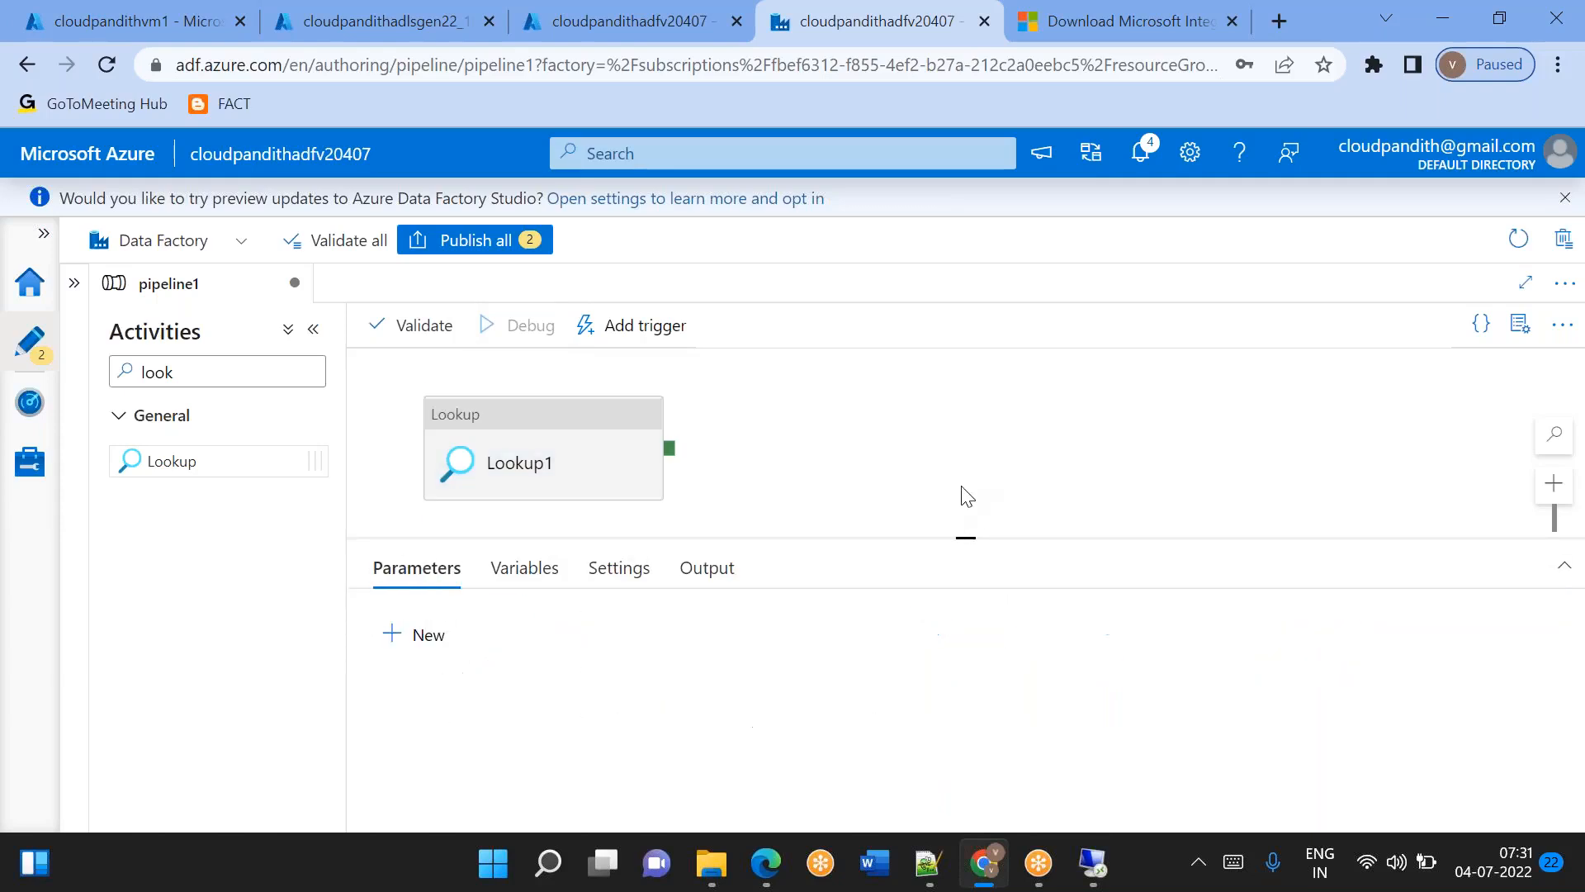
{"action": "left_click", "coordinate": [708, 573]}
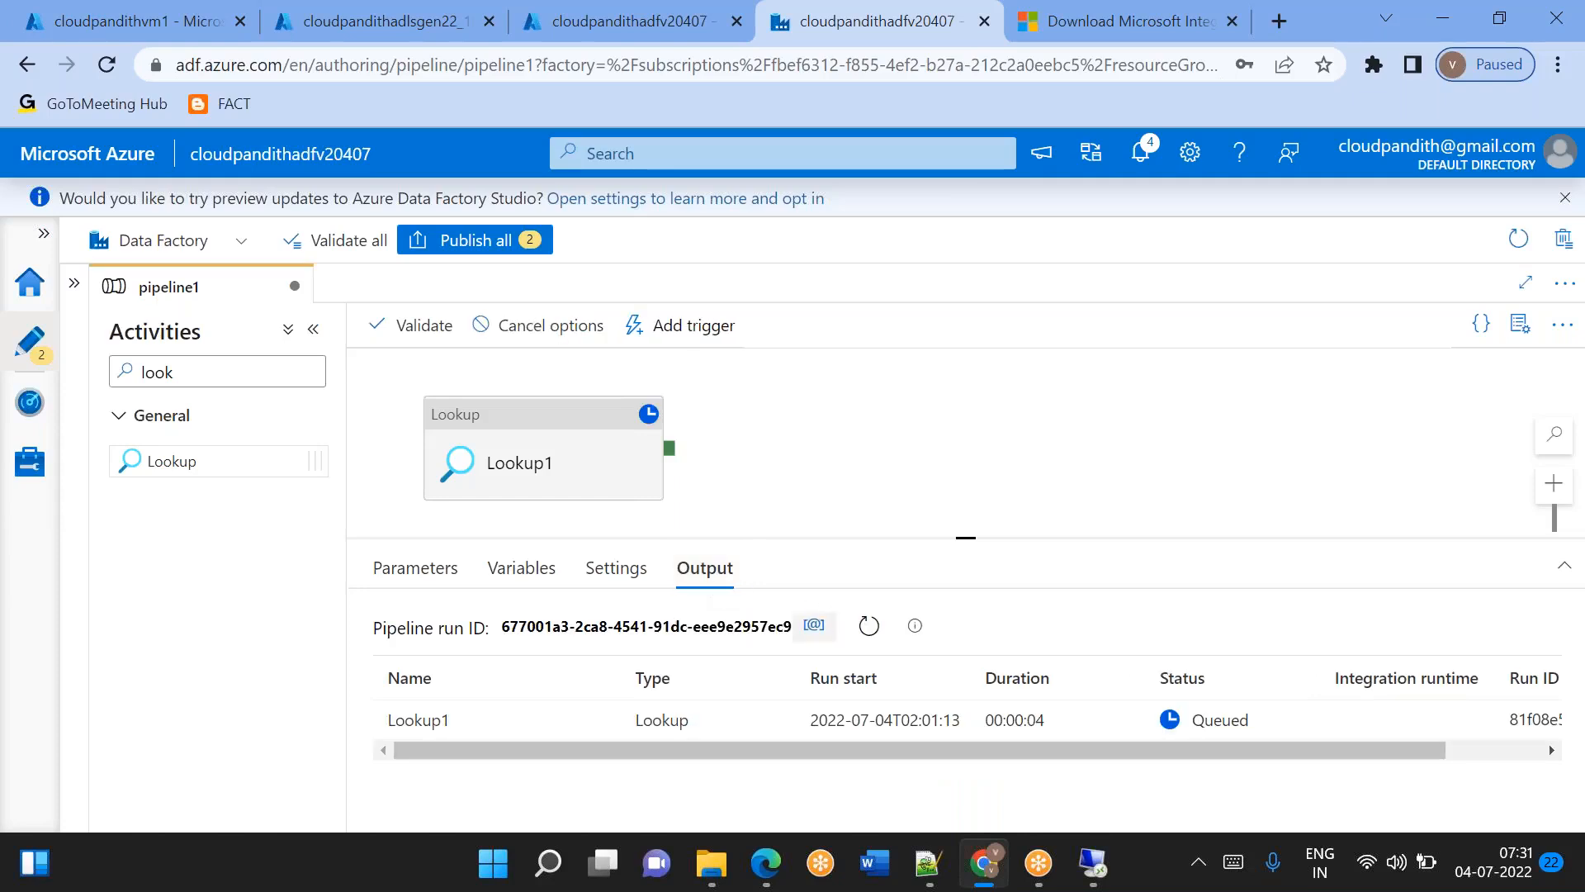
{"action": "left_click", "coordinate": [877, 634]}
{"action": "left_click", "coordinate": [877, 634]}
{"action": "left_click", "coordinate": [877, 634]}
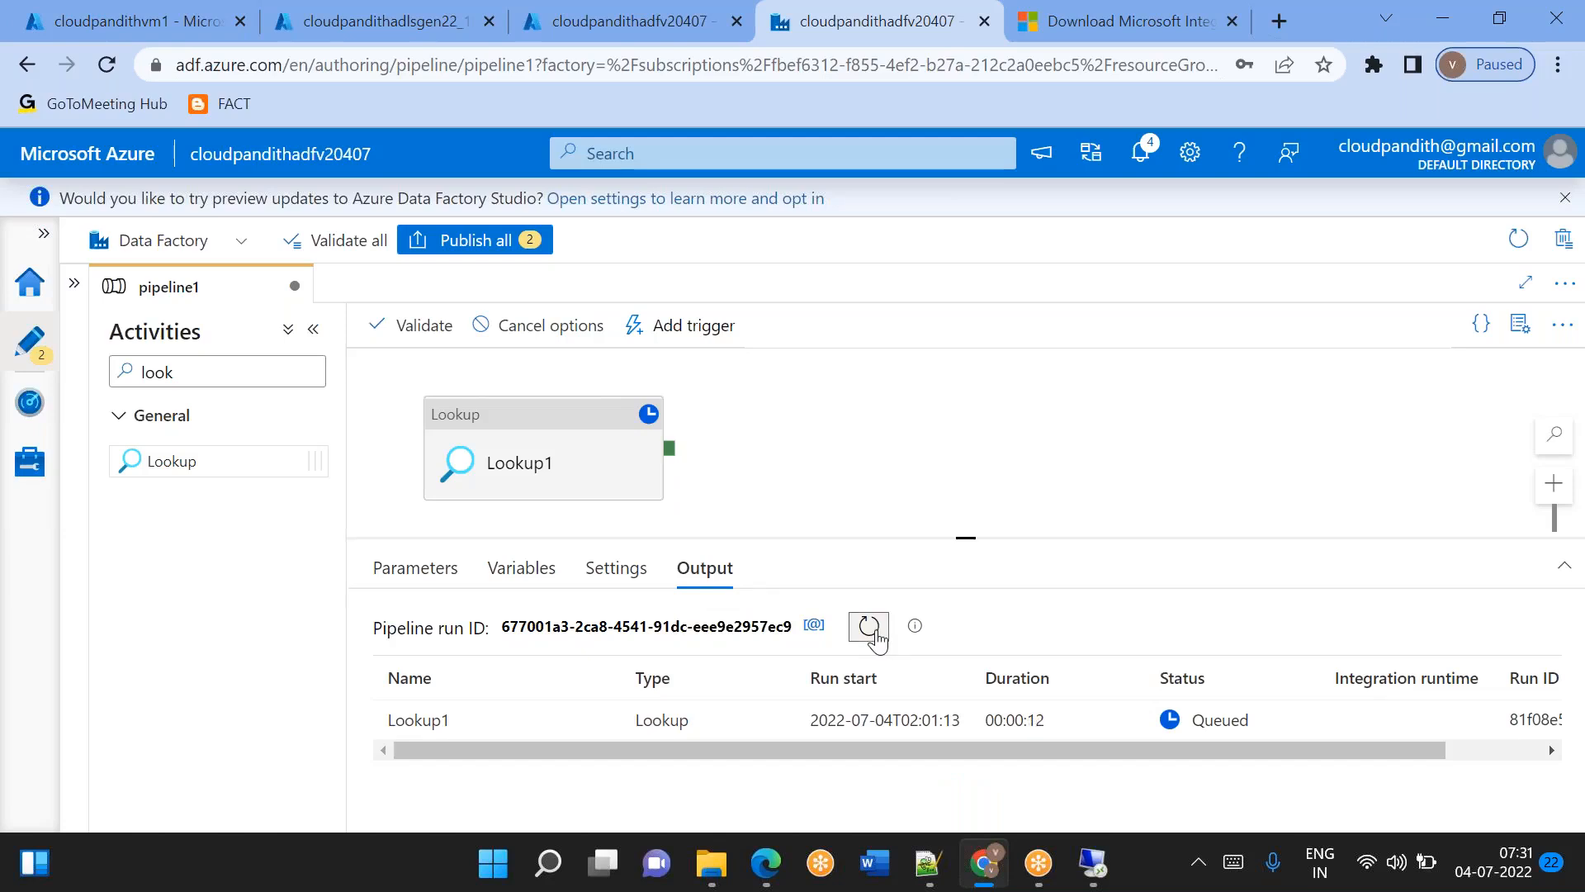
{"action": "left_click", "coordinate": [876, 634]}
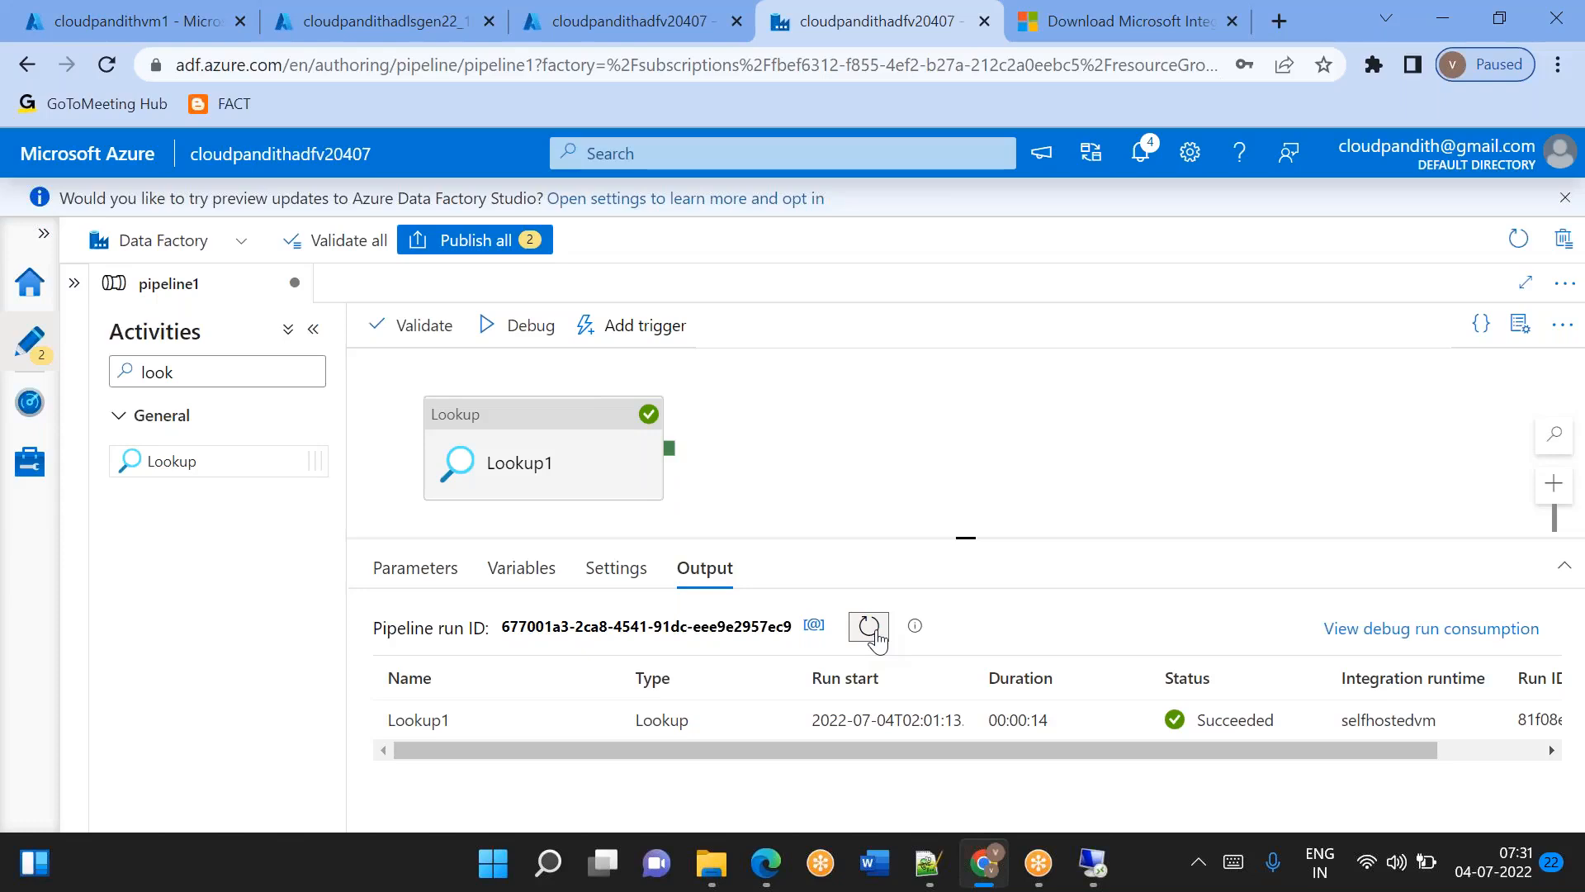
Open Lookup1's run output and copy the JSON from its opening brace through the end of the value array.
{"action": "left_click", "coordinate": [597, 721]}
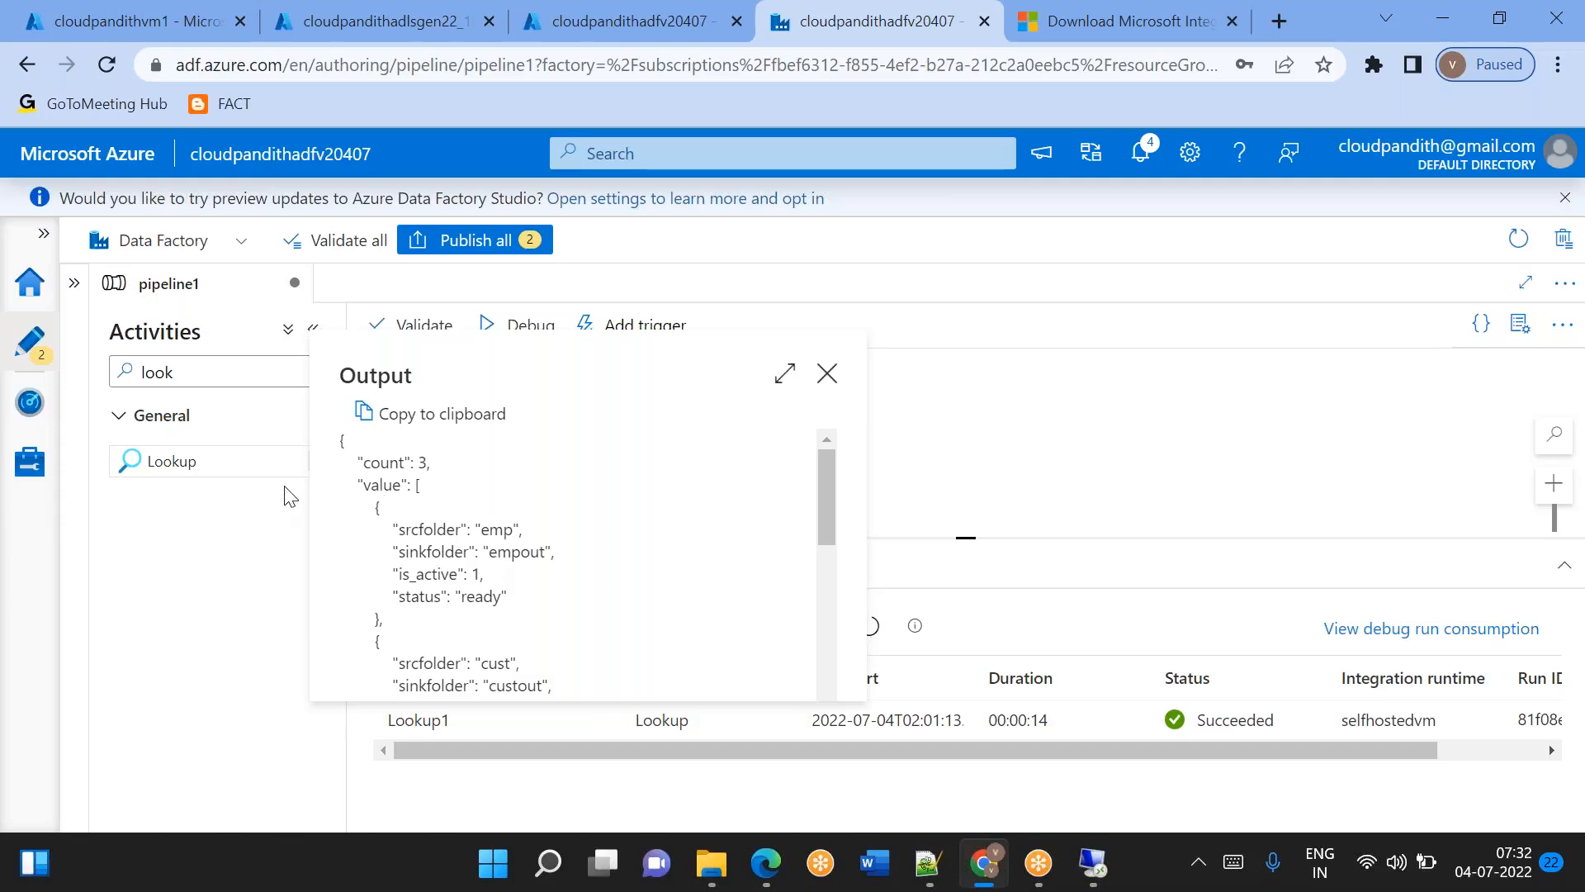
{"action": "left_click_drag", "start_coordinate": [372, 506], "coordinate": [389, 629]}
{"action": "scroll", "coordinate": [389, 629], "scroll_direction": "down", "scroll_amount": 2}
{"action": "scroll", "coordinate": [578, 561], "scroll_direction": "down", "scroll_amount": 3}
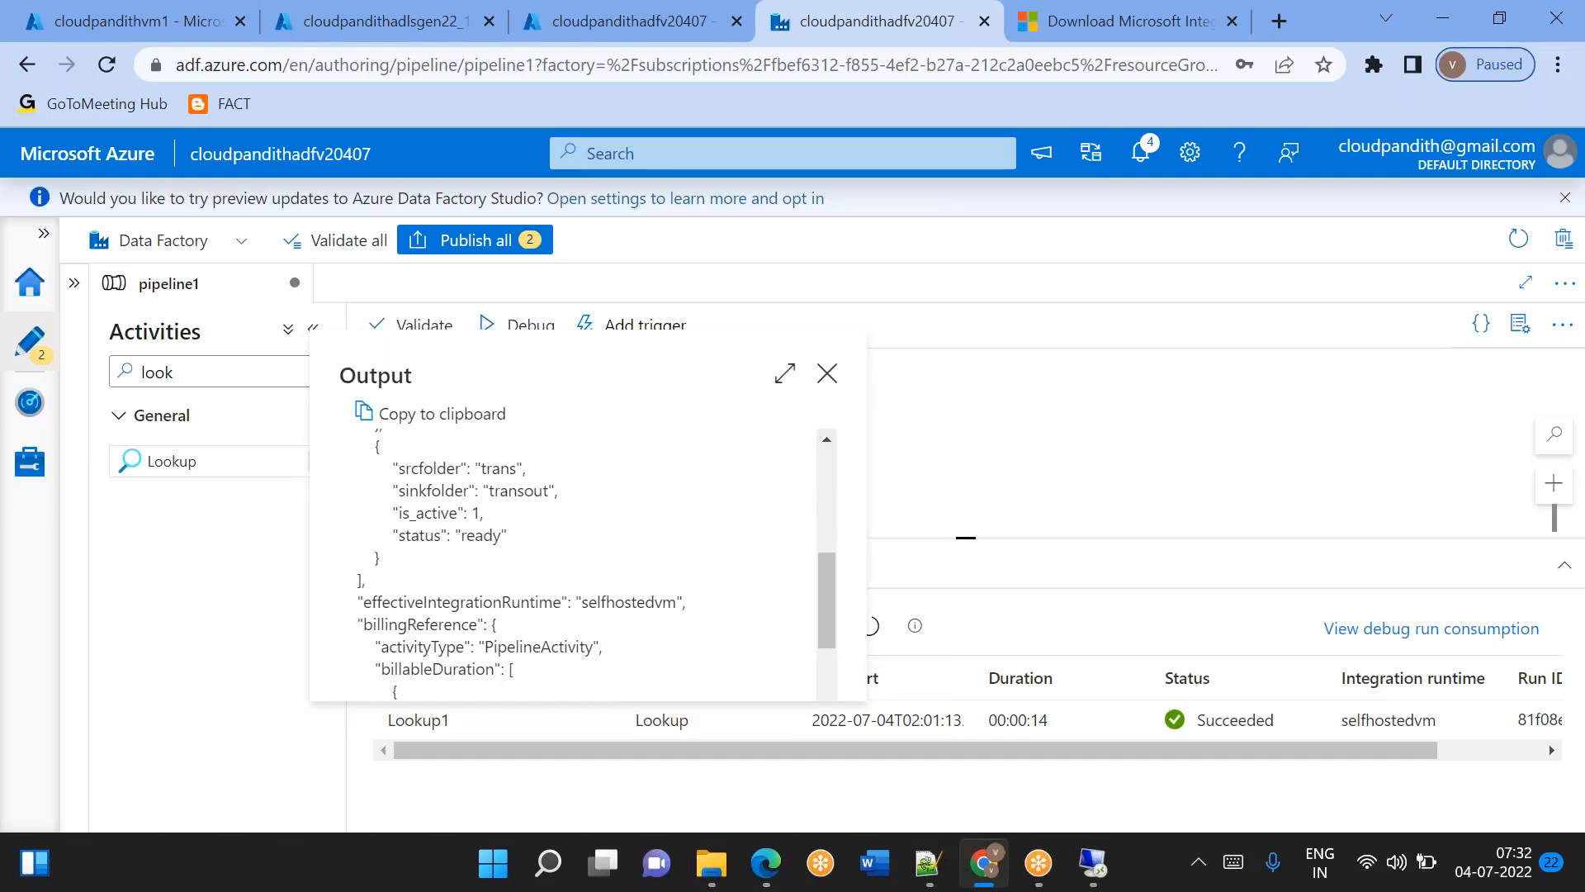
{"action": "left_click_drag", "start_coordinate": [370, 602], "coordinate": [345, 436]}
{"action": "key", "text": "ctrl+c"}
{"action": "left_click", "coordinate": [387, 580]}
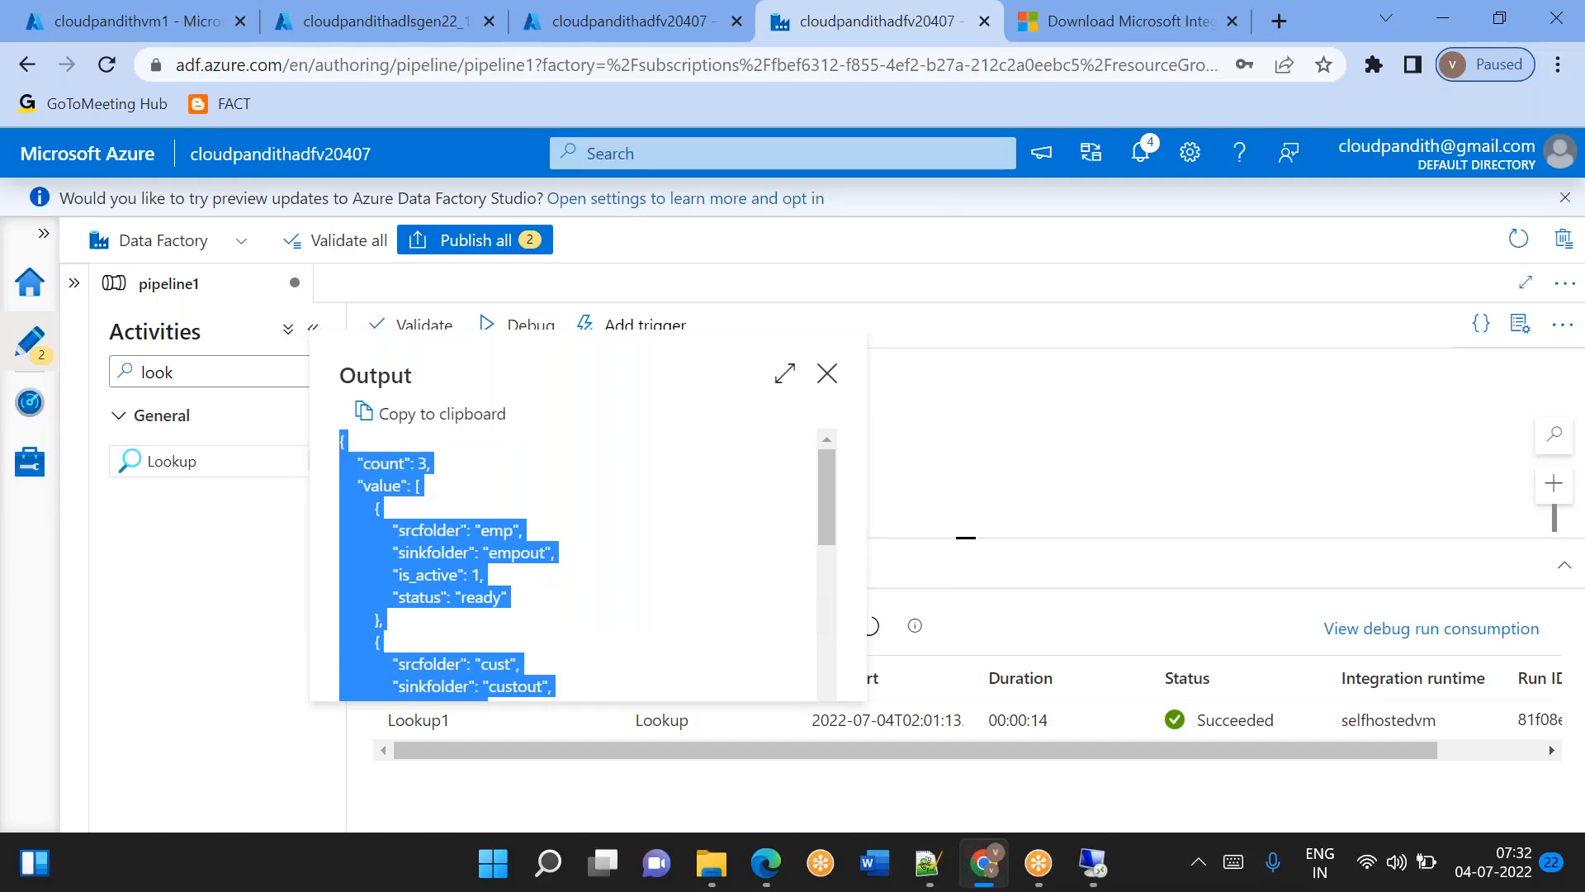
{"action": "left_click", "coordinate": [477, 494]}
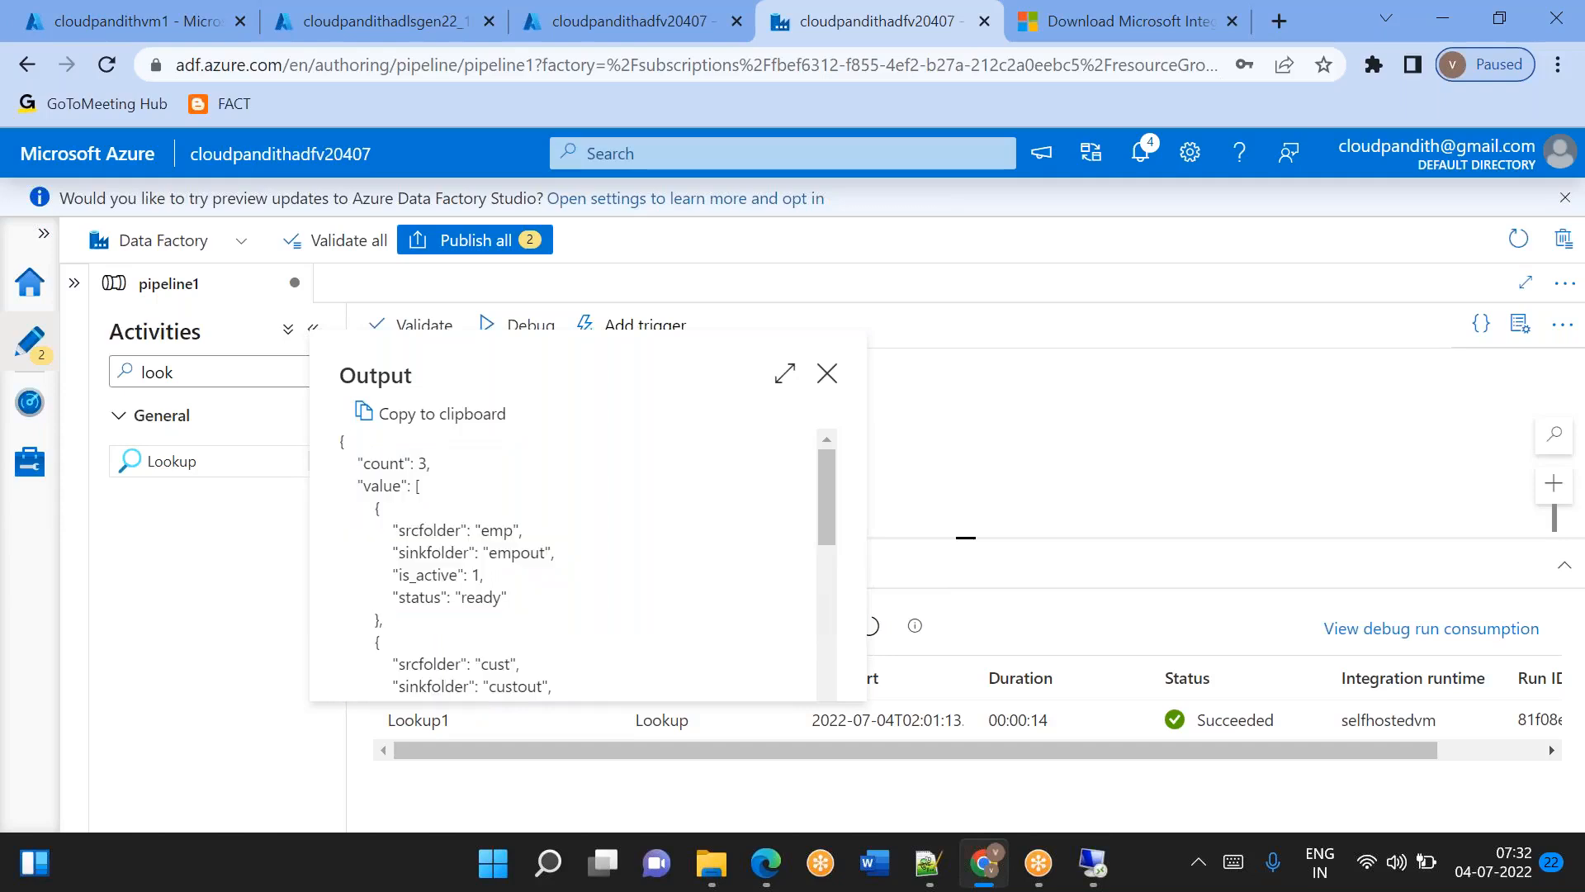
Paste the copied lookup JSON below the "3. ADF" line of the Notepad++ notes, then return to Data Factory.
{"action": "left_click", "coordinate": [928, 863]}
{"action": "key", "text": "Down"}
{"action": "key", "text": "Down"}
{"action": "key", "text": "Return"}
{"action": "key", "text": "Return"}
{"action": "key", "text": "Return"}
{"action": "key", "text": "ctrl+v"}
{"action": "key", "text": "Return"}
{"action": "key", "text": "Return"}
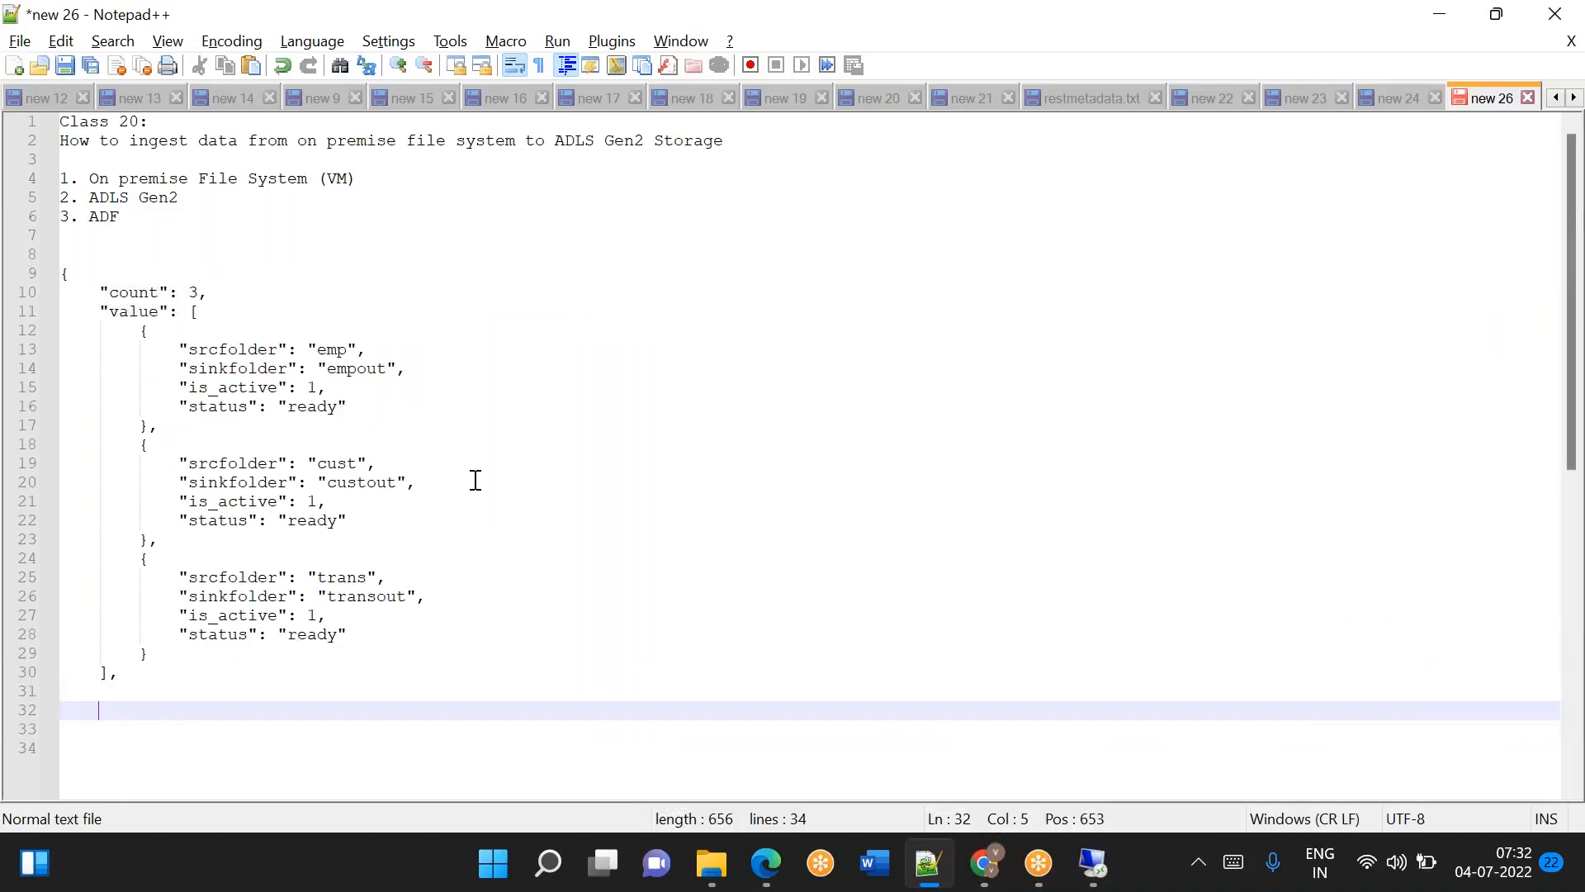
{"action": "key", "text": "alt+Tab"}
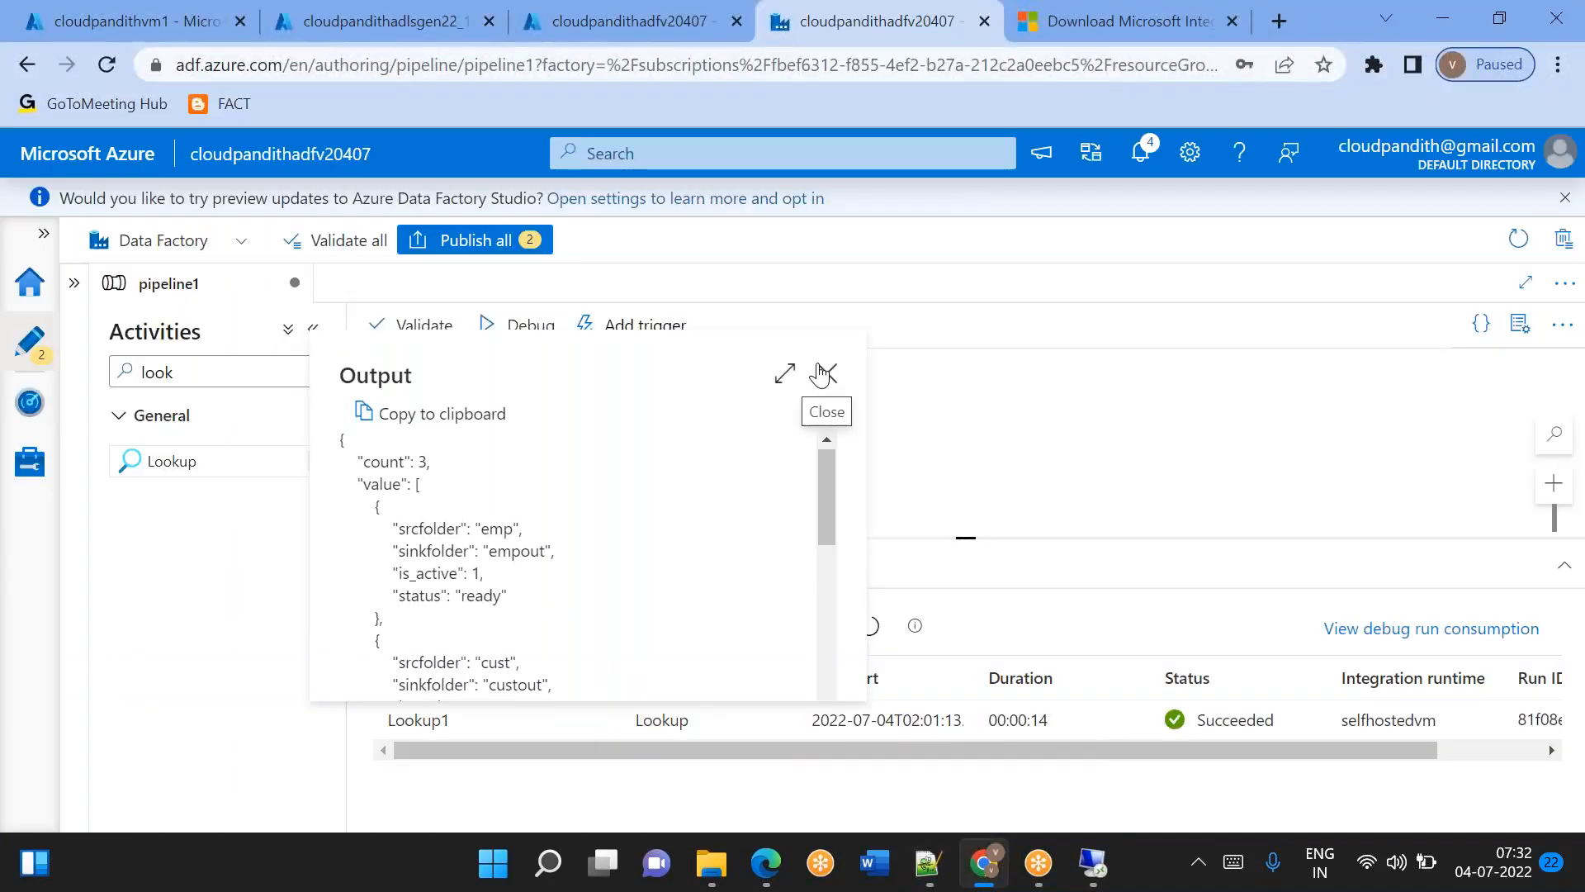
Close the lookup output, add a ForEach activity to pipeline1 and connect Lookup1's success output to it.
{"action": "left_click", "coordinate": [824, 375]}
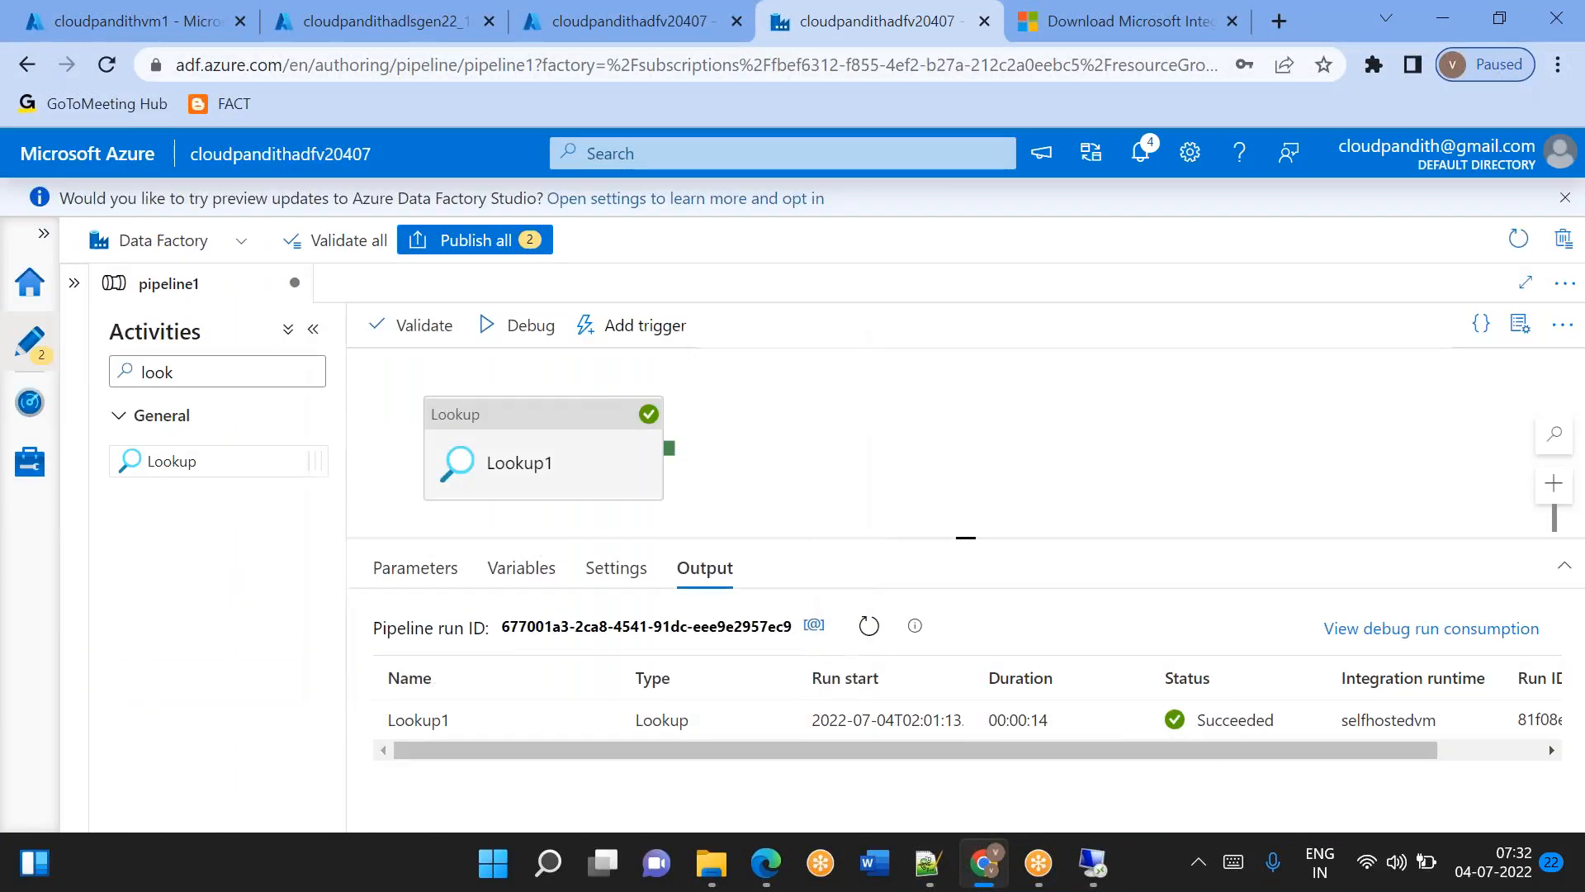
{"action": "left_click", "coordinate": [219, 380]}
{"action": "key", "text": "ctrl+a"}
{"action": "type", "text": "fore"}
{"action": "left_click_drag", "start_coordinate": [196, 456], "coordinate": [923, 468]}
{"action": "left_click_drag", "start_coordinate": [668, 448], "coordinate": [919, 459]}
{"action": "left_click", "coordinate": [919, 459]}
{"action": "left_click", "coordinate": [495, 567]}
{"action": "left_click", "coordinate": [595, 624]}
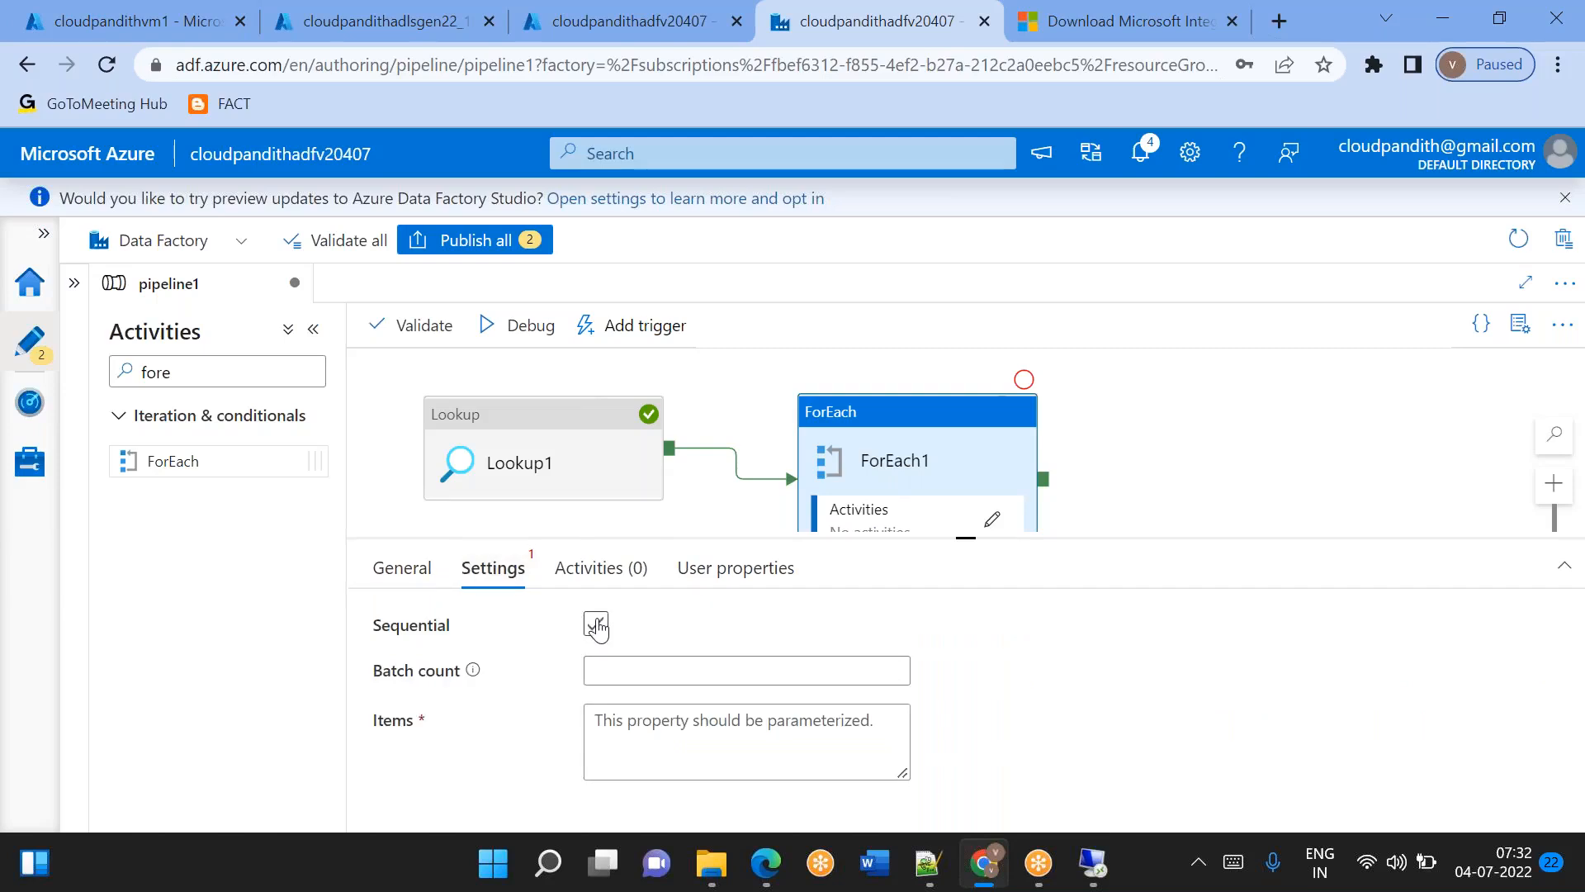
{"action": "left_click", "coordinate": [672, 704]}
{"action": "left_click", "coordinate": [660, 749]}
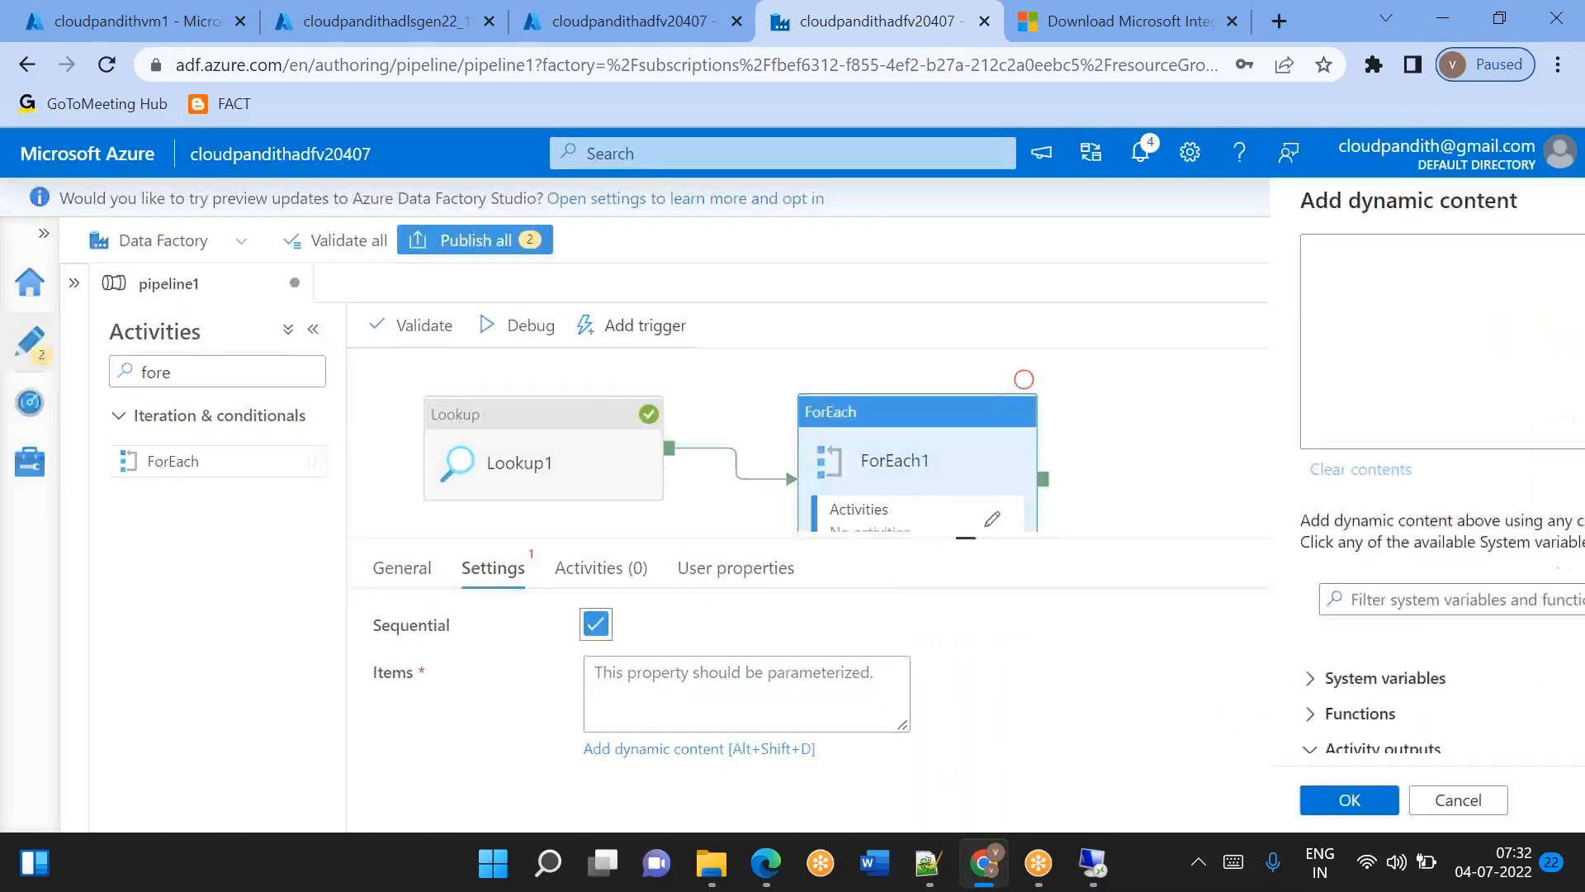
{"action": "scroll", "coordinate": [980, 732], "scroll_direction": "down", "scroll_amount": 5}
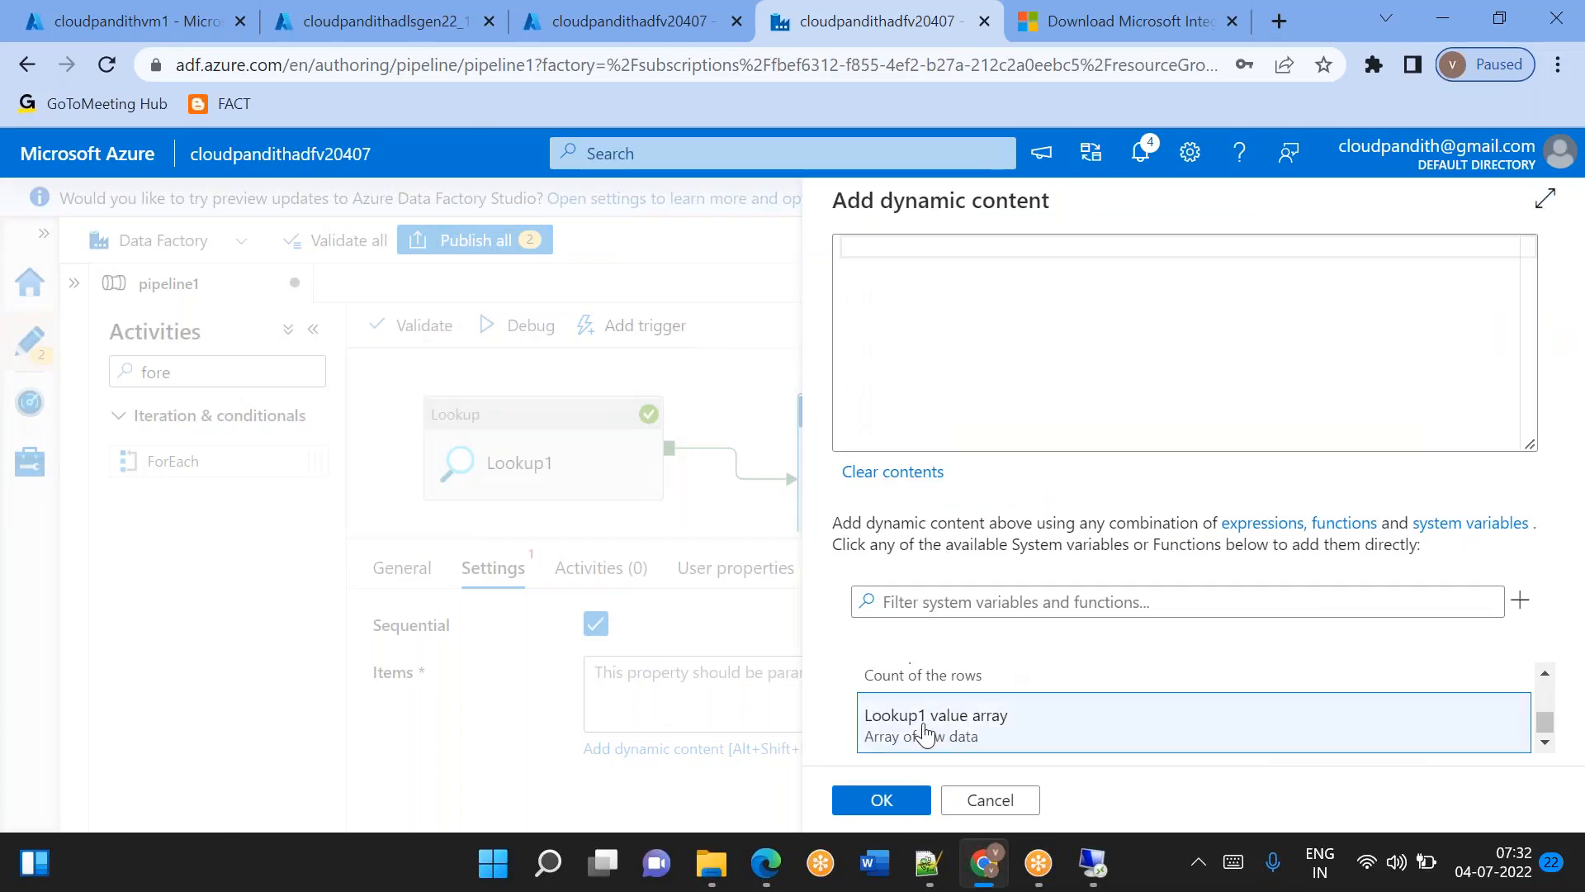
{"action": "left_click", "coordinate": [925, 734]}
{"action": "left_click", "coordinate": [882, 799]}
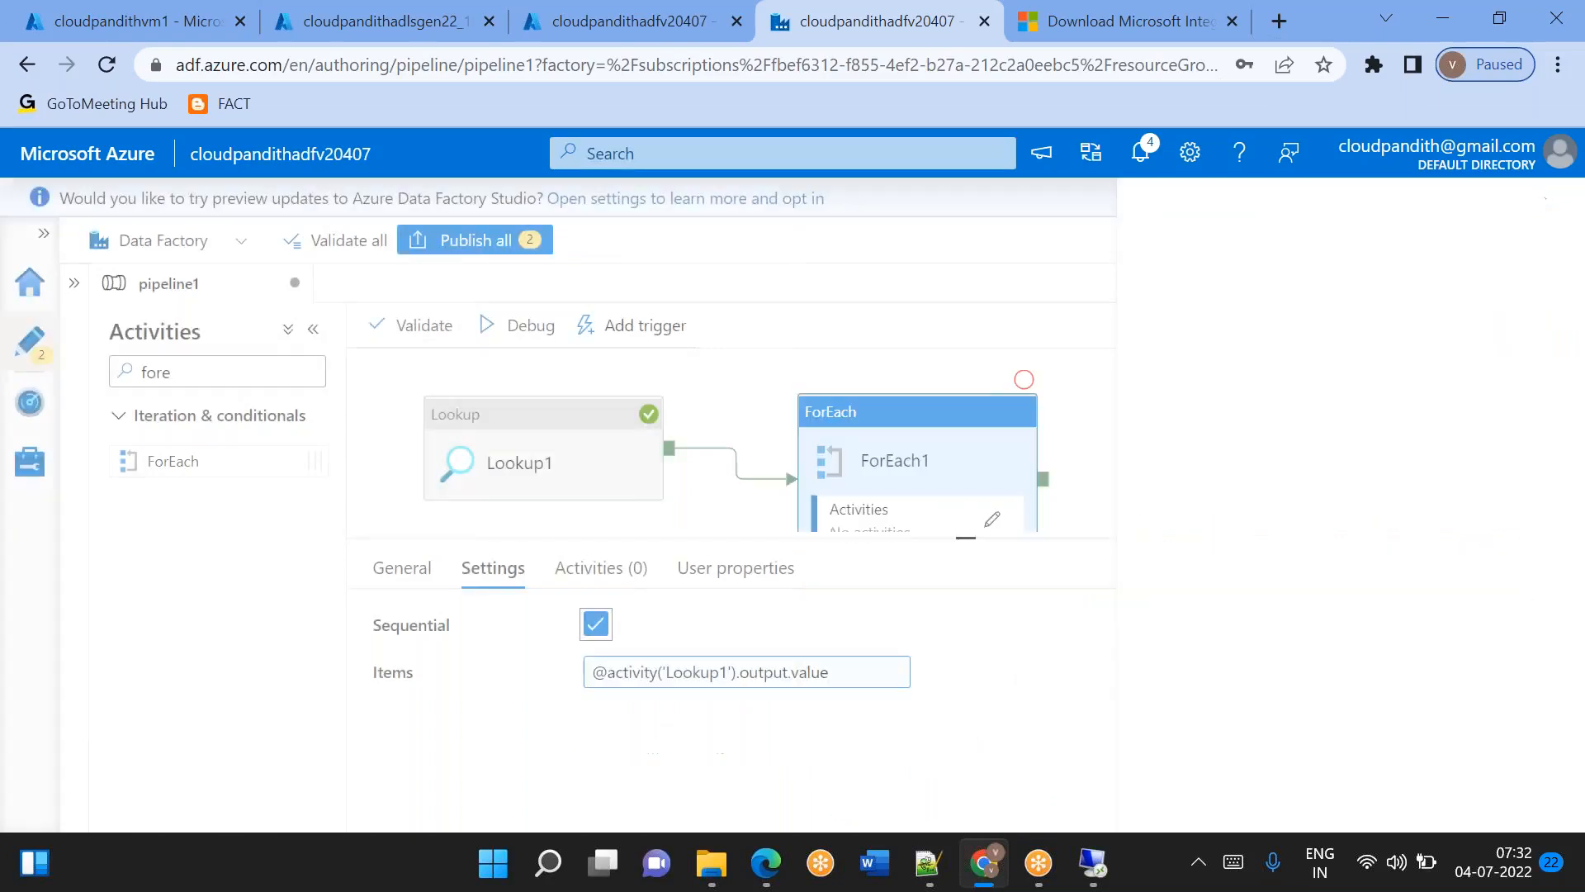
Open ForEach1's inner activities and add a Get Metadata activity.
{"action": "left_click", "coordinate": [991, 519]}
{"action": "left_click_drag", "start_coordinate": [226, 370], "coordinate": [67, 375]}
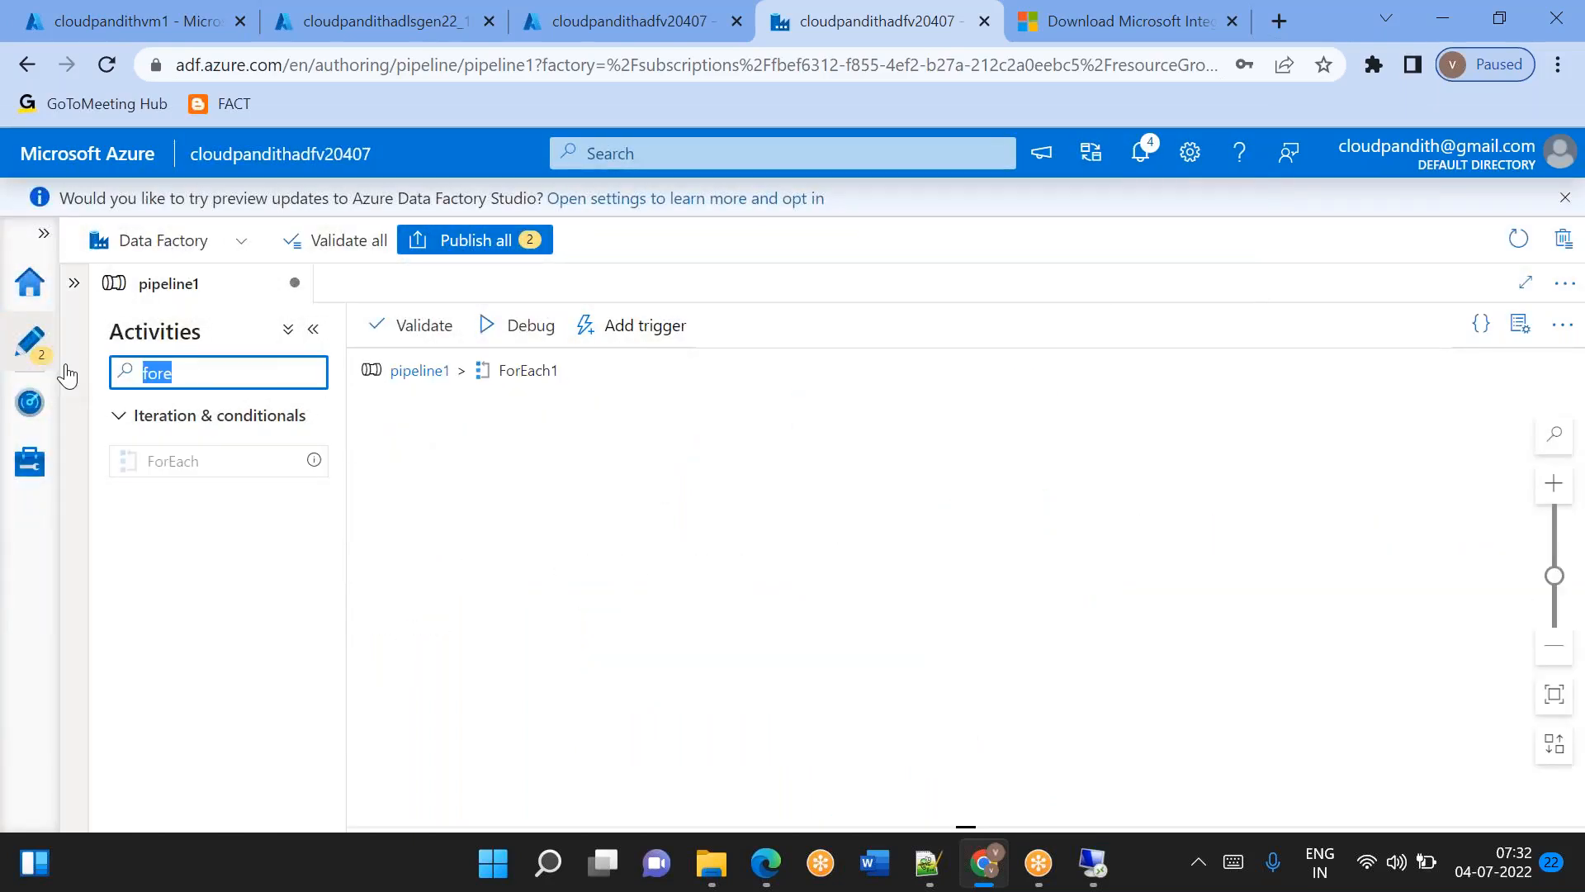
{"action": "type", "text": "get"}
{"action": "left_click_drag", "start_coordinate": [231, 467], "coordinate": [588, 439]}
Start a new dataset for Get Metadata1 with the File system data store and DelimitedText format.
{"action": "left_click", "coordinate": [496, 571]}
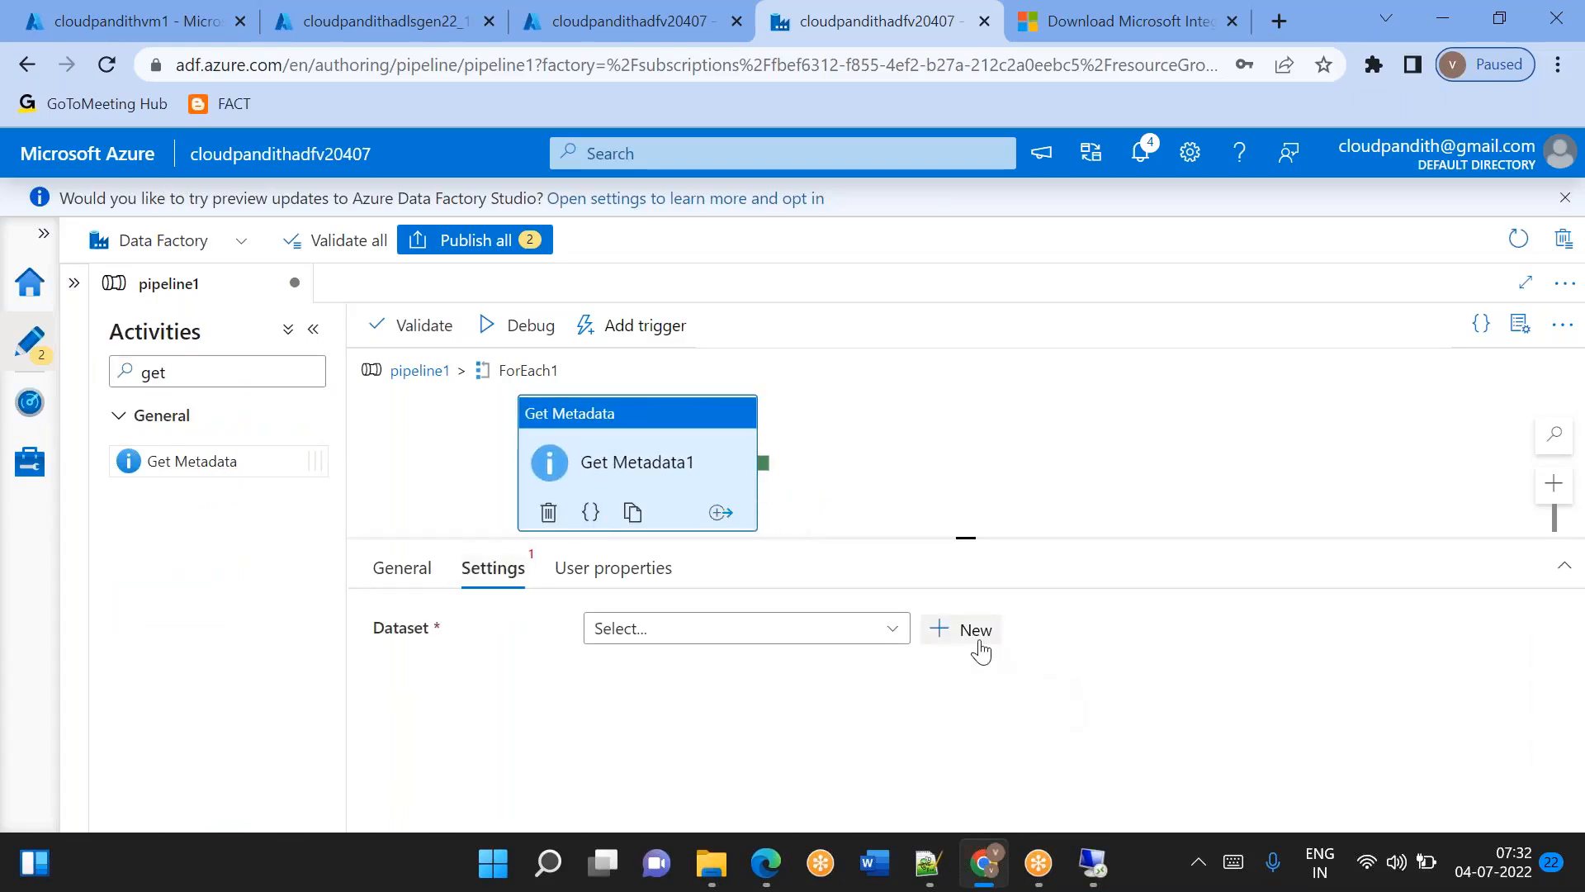
{"action": "left_click", "coordinate": [975, 651]}
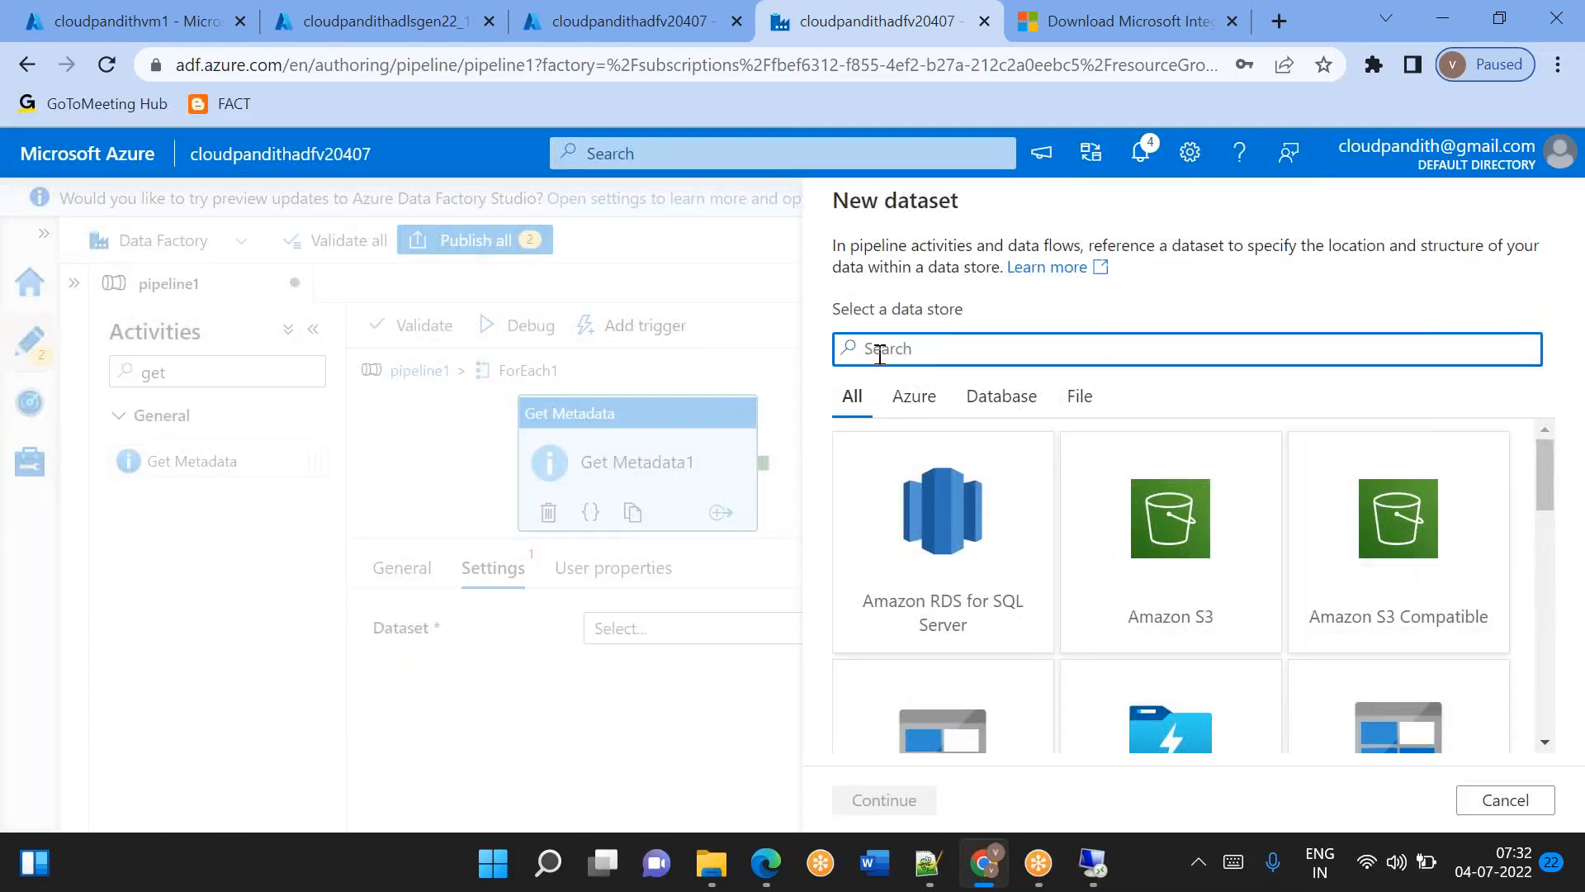
{"action": "type", "text": "file"}
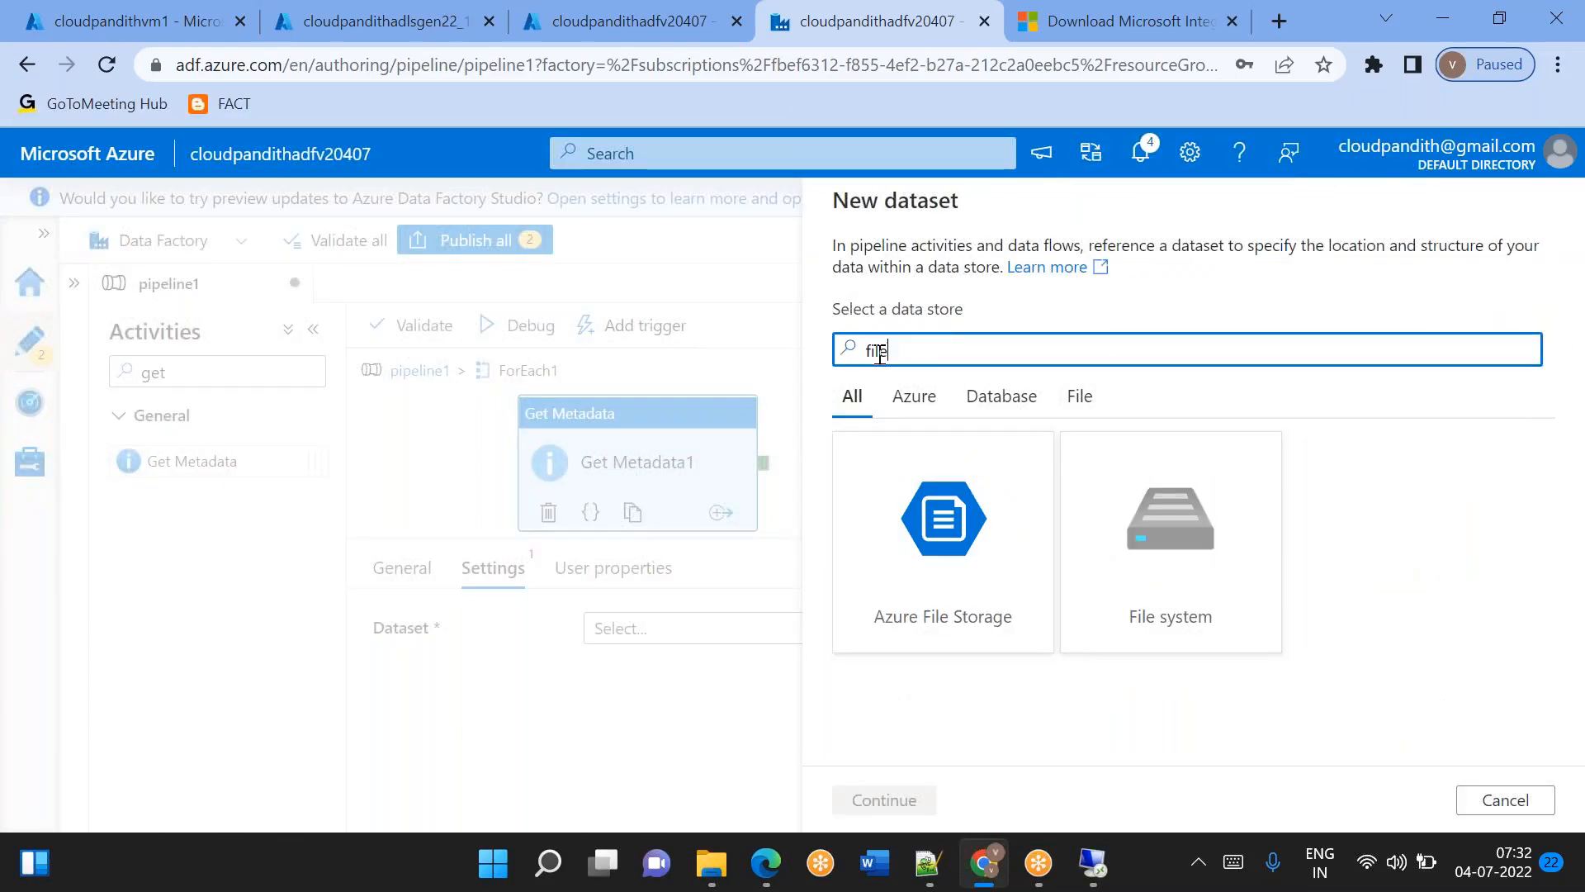
{"action": "double_click", "coordinate": [1203, 548]}
{"action": "double_click", "coordinate": [1390, 408]}
Create the dataset as DS_FileSystem_Generic on linked service LS_FileSystem, with the first row as header and the file path left blank.
{"action": "key", "text": "BackSpace"}
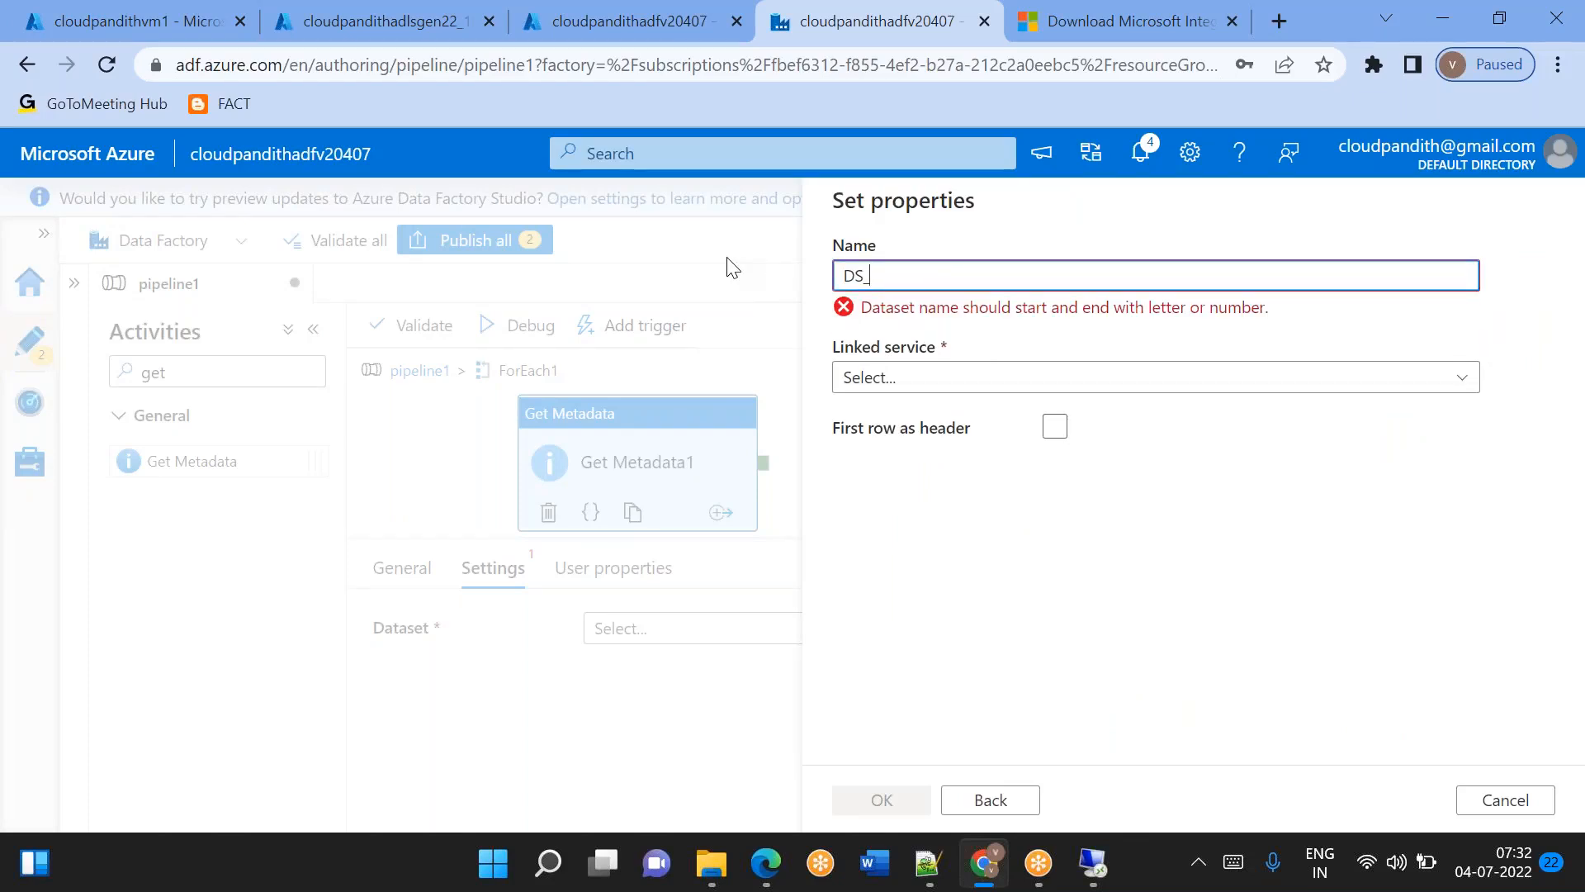
{"action": "type", "text": "DS_FileSystem_Generic"}
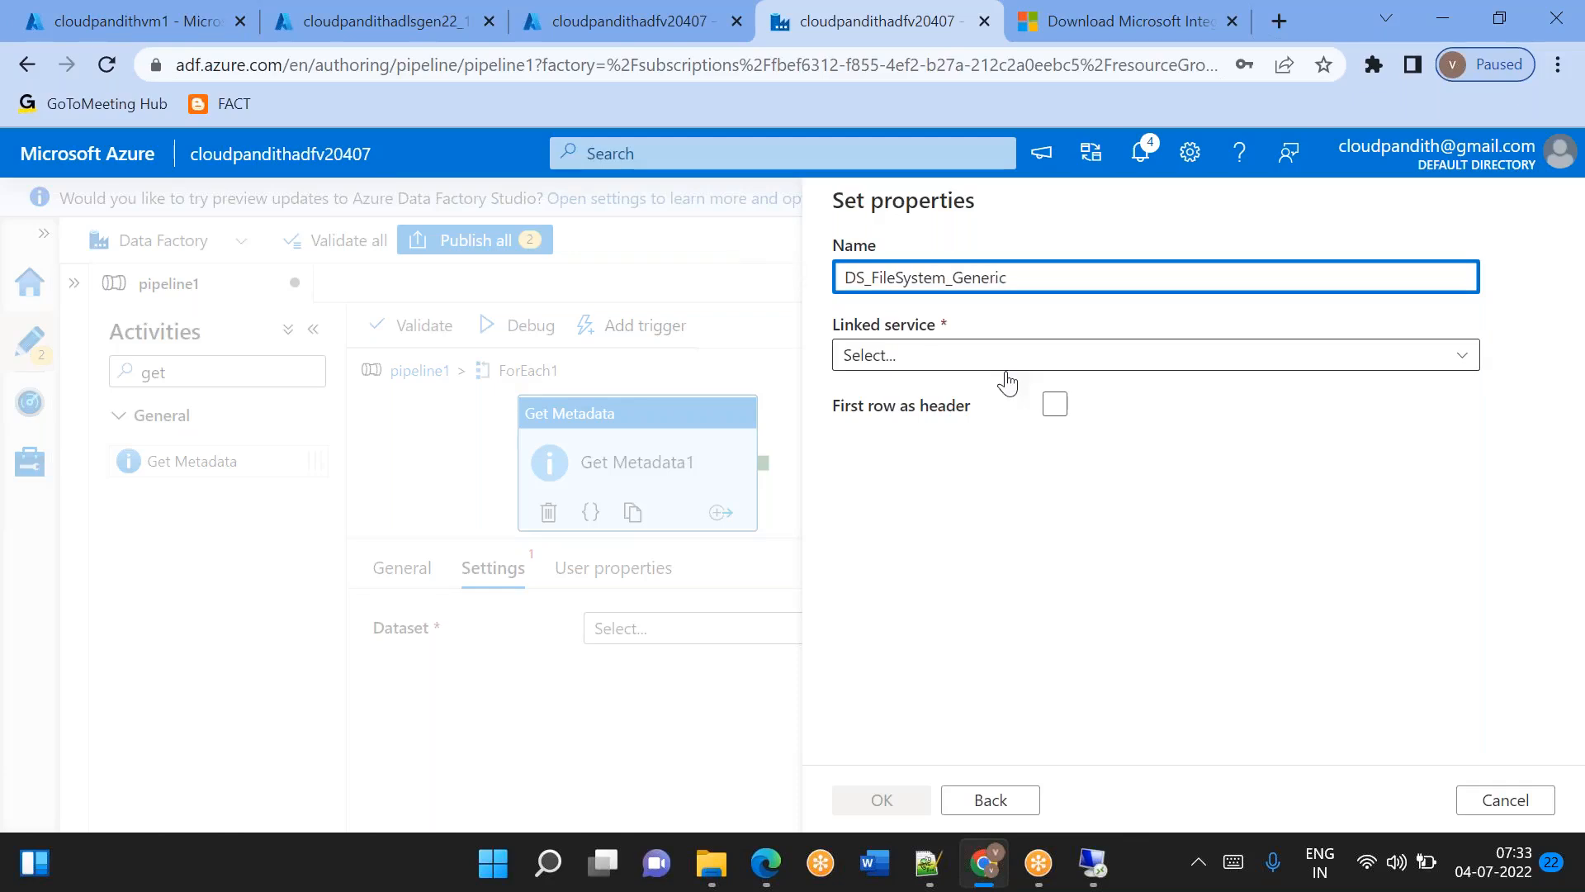
{"action": "left_click", "coordinate": [903, 356]}
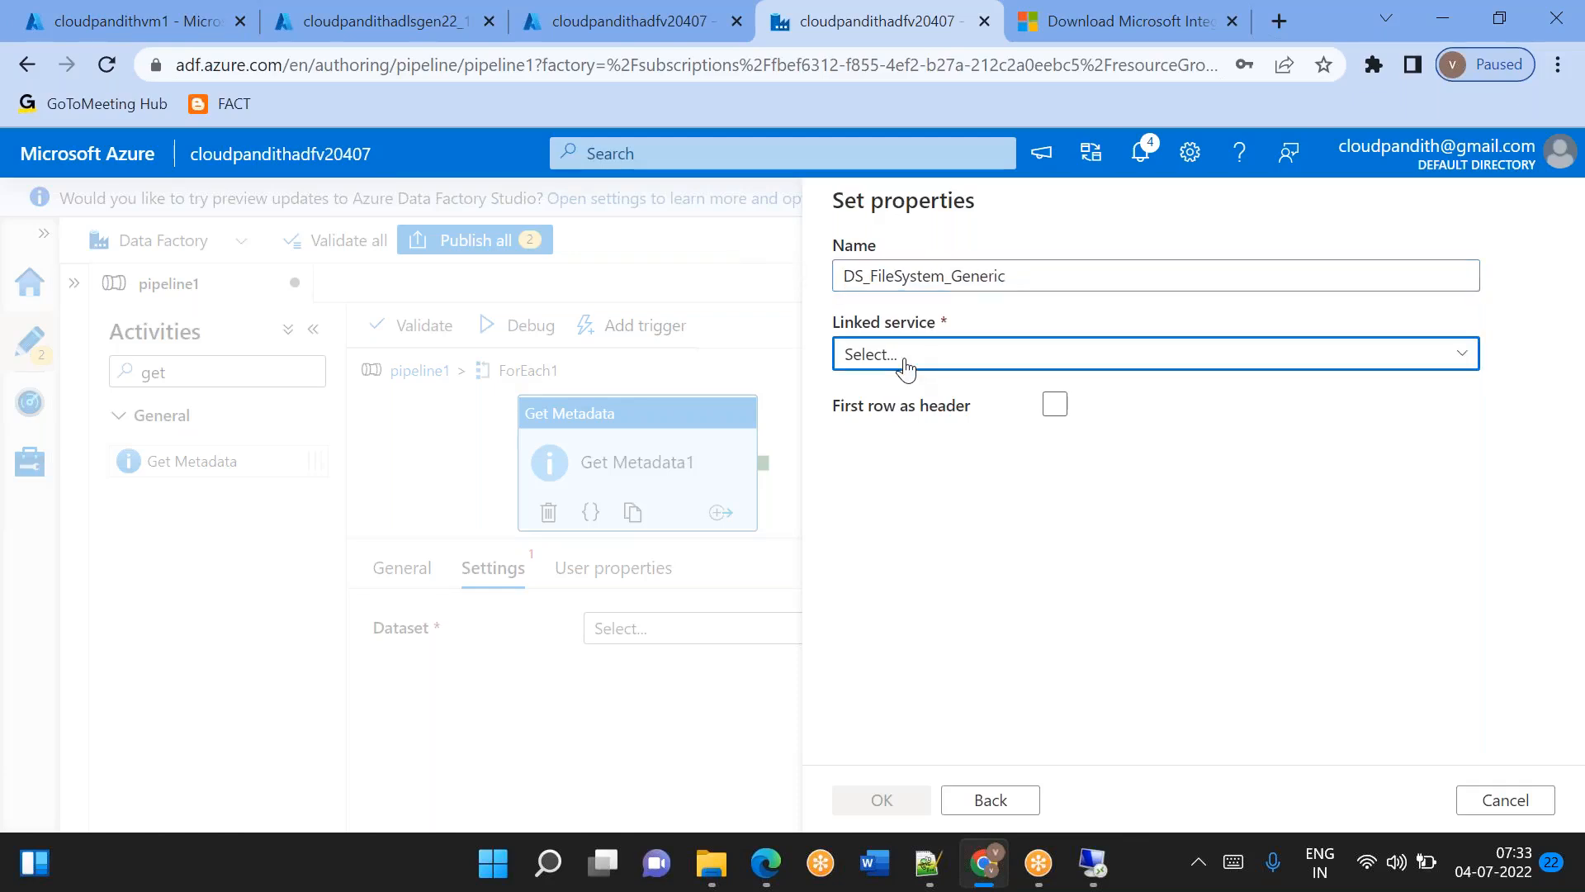
{"action": "left_click", "coordinate": [1145, 533]}
{"action": "left_click", "coordinate": [1164, 507]}
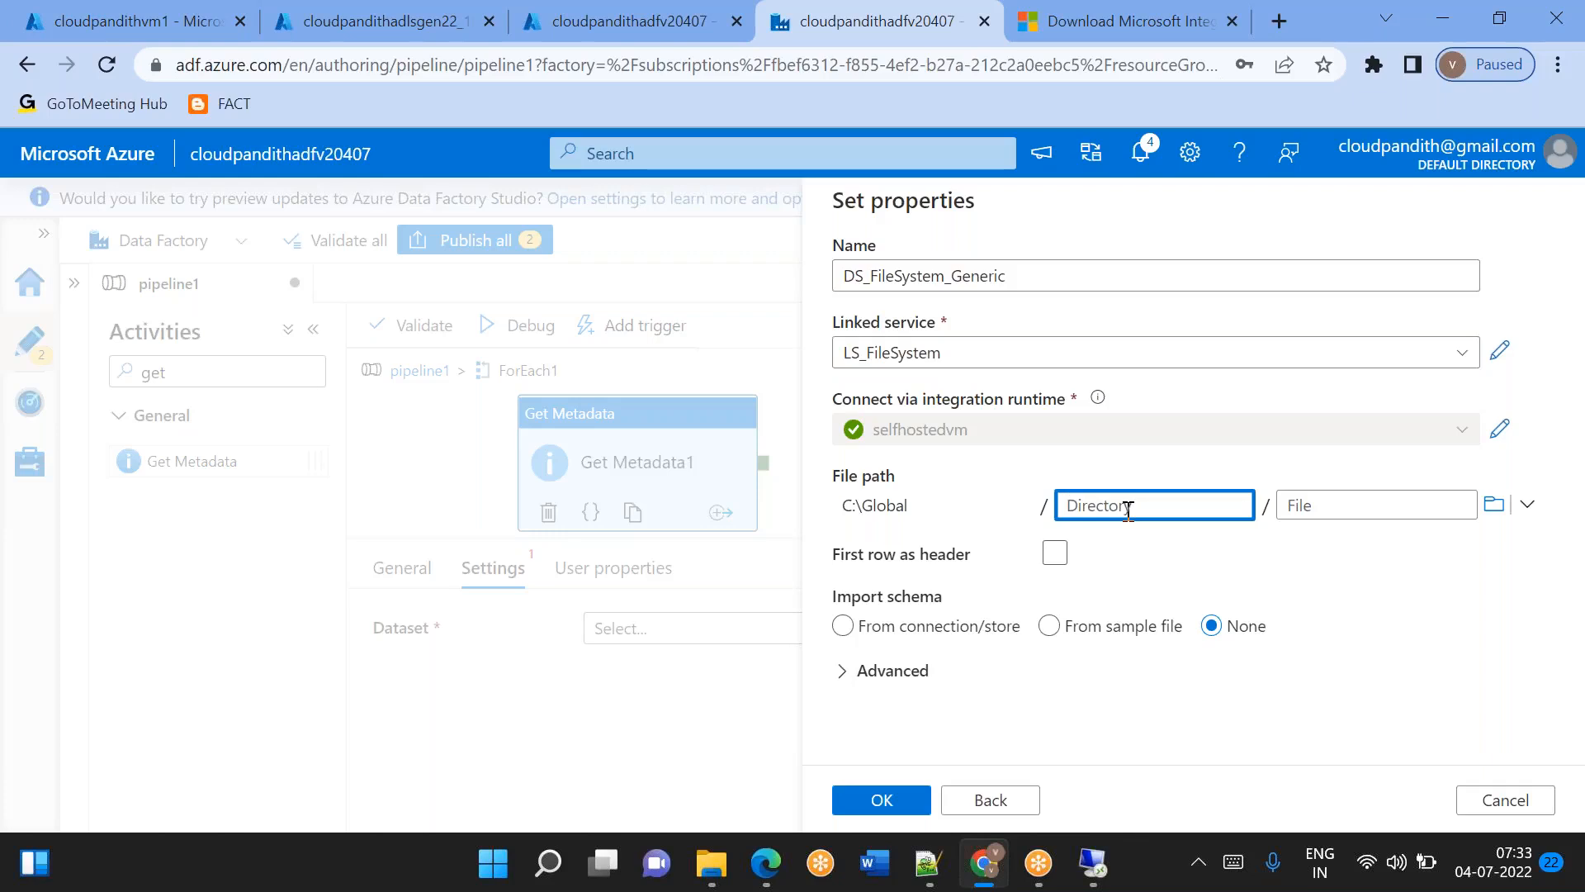
{"action": "left_click", "coordinate": [1055, 553]}
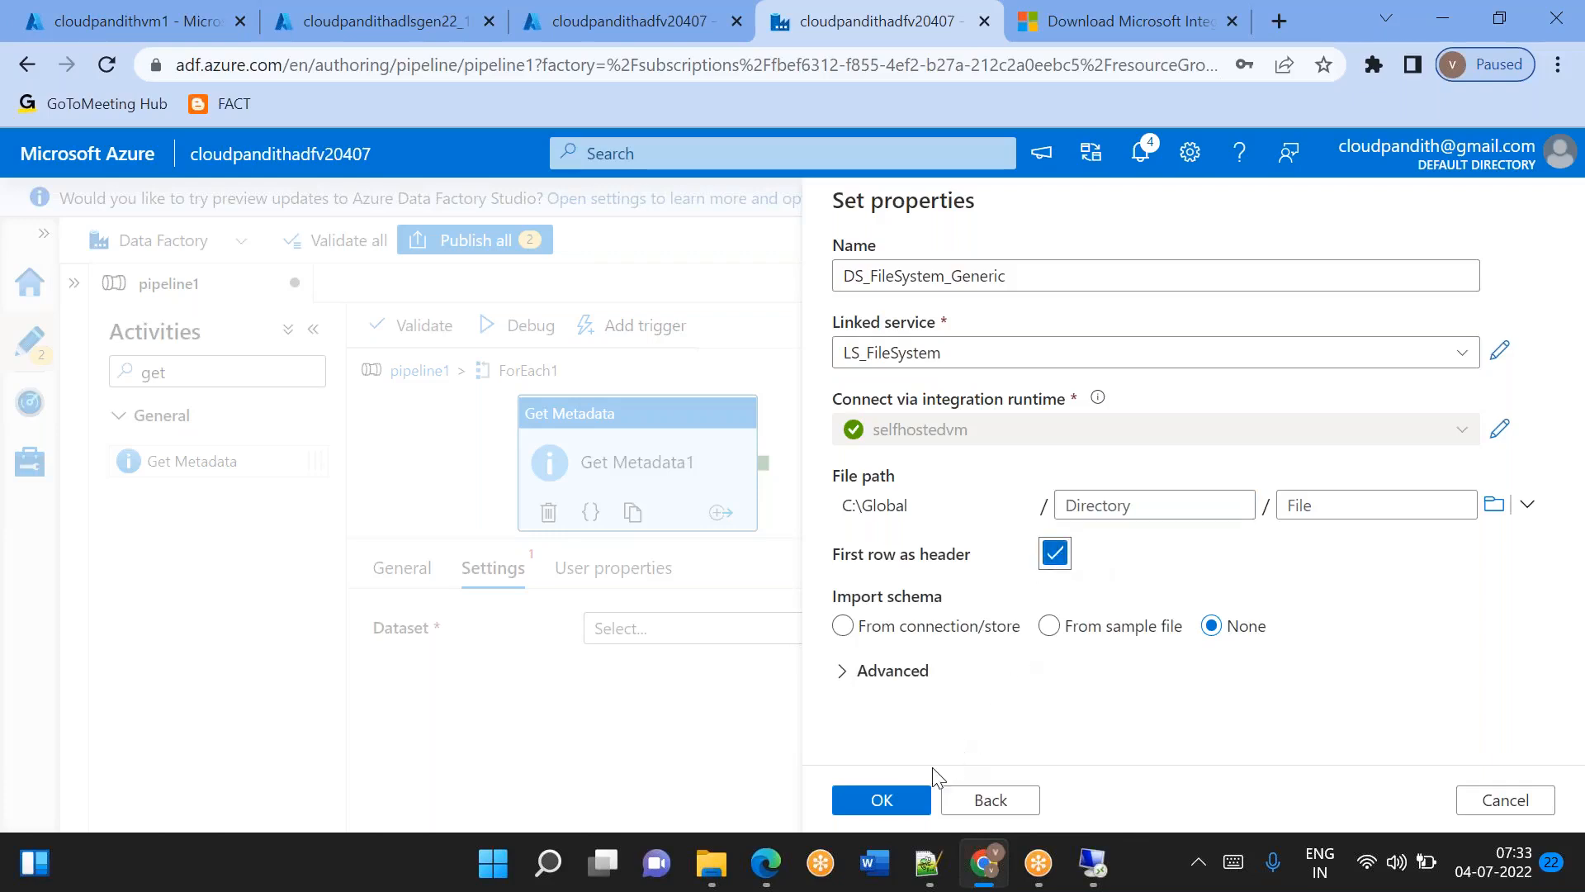
{"action": "left_click", "coordinate": [898, 799]}
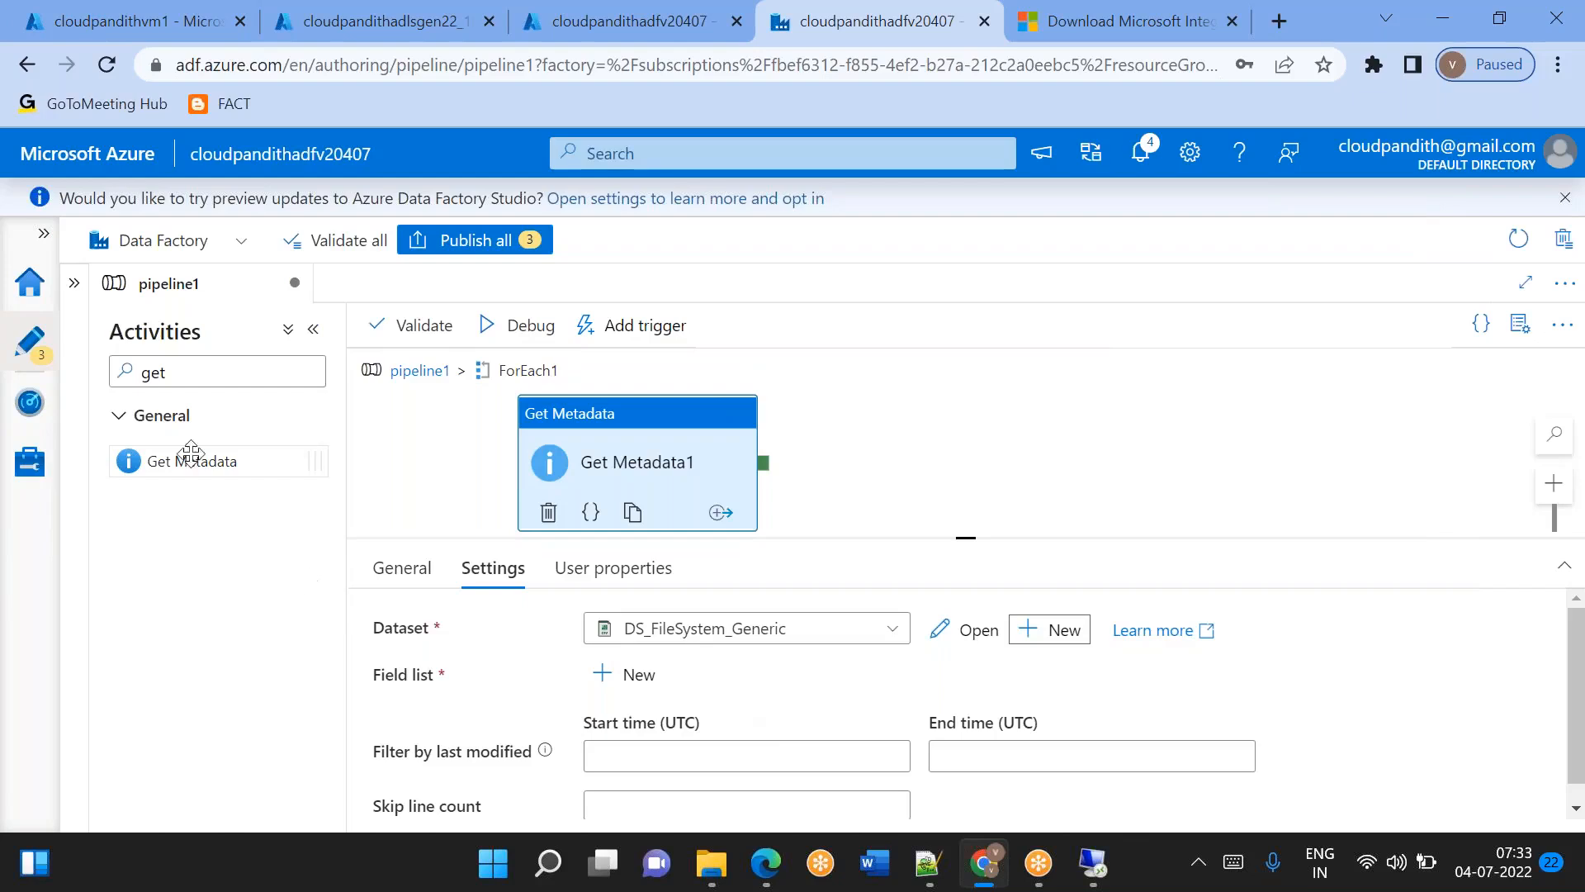
Open the DS_FileSystem_Generic dataset from the factory resources and add a string parameter named ds_param_foldername.
{"action": "double_click", "coordinate": [74, 287]}
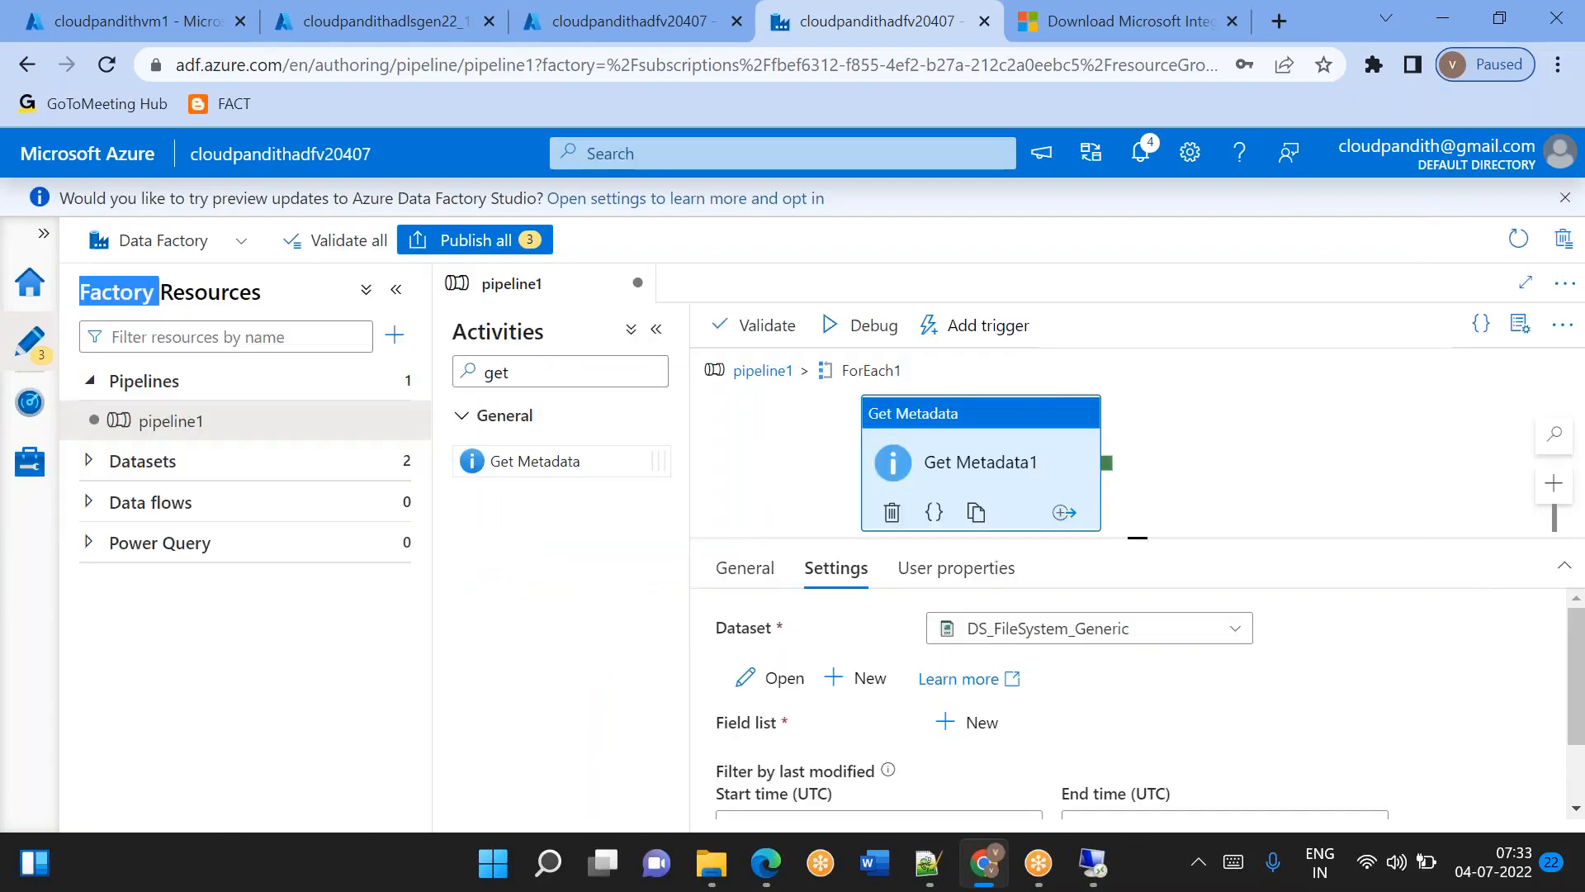
{"action": "left_click", "coordinate": [609, 674]}
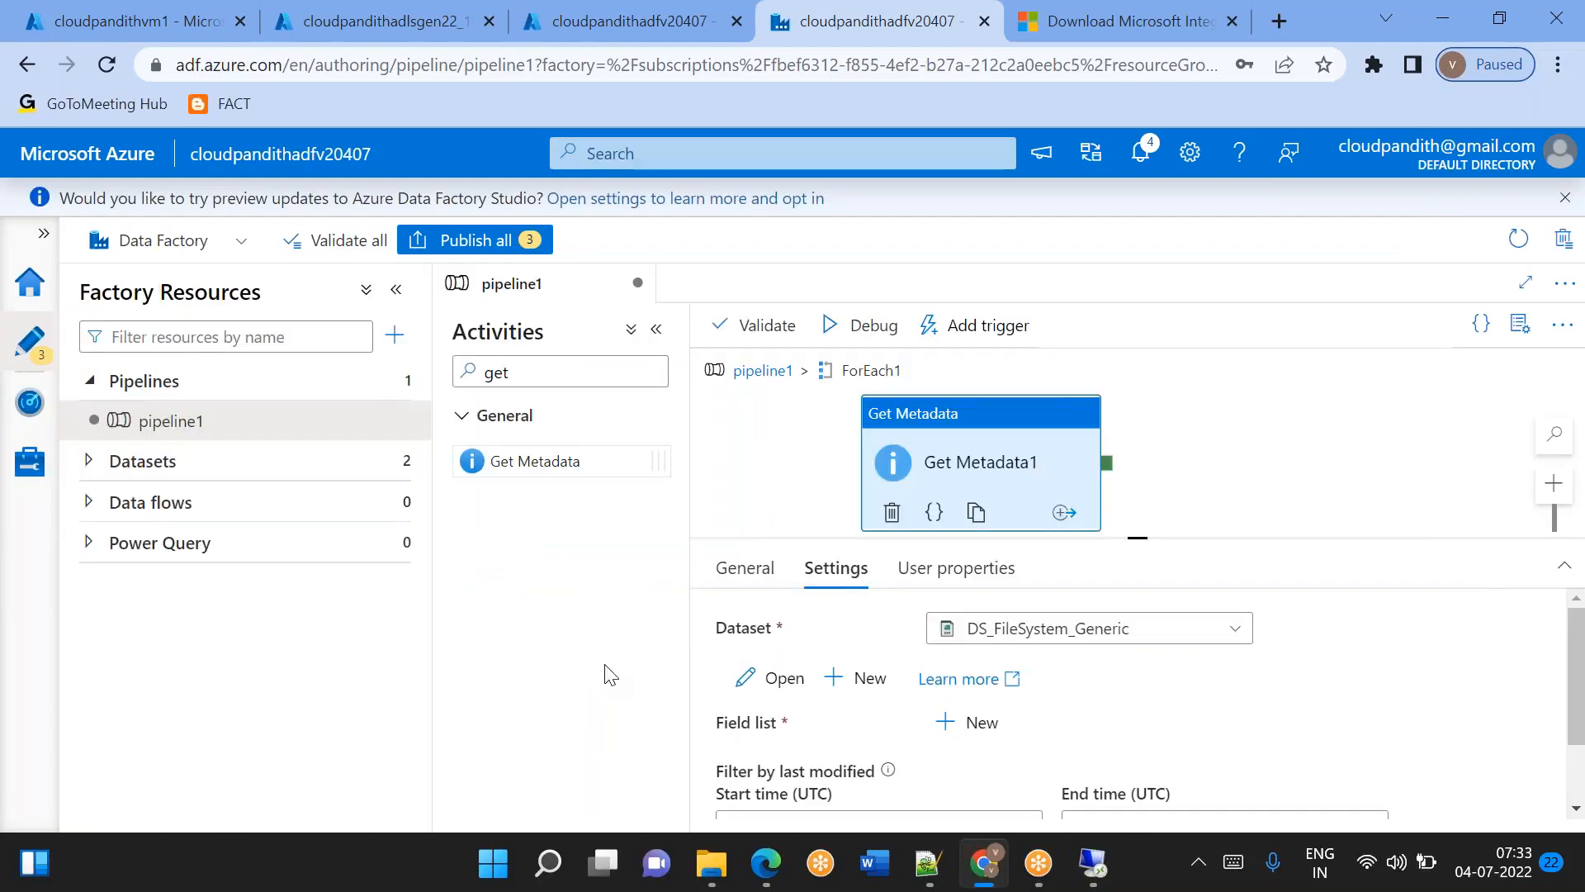
{"action": "left_click", "coordinate": [90, 463]}
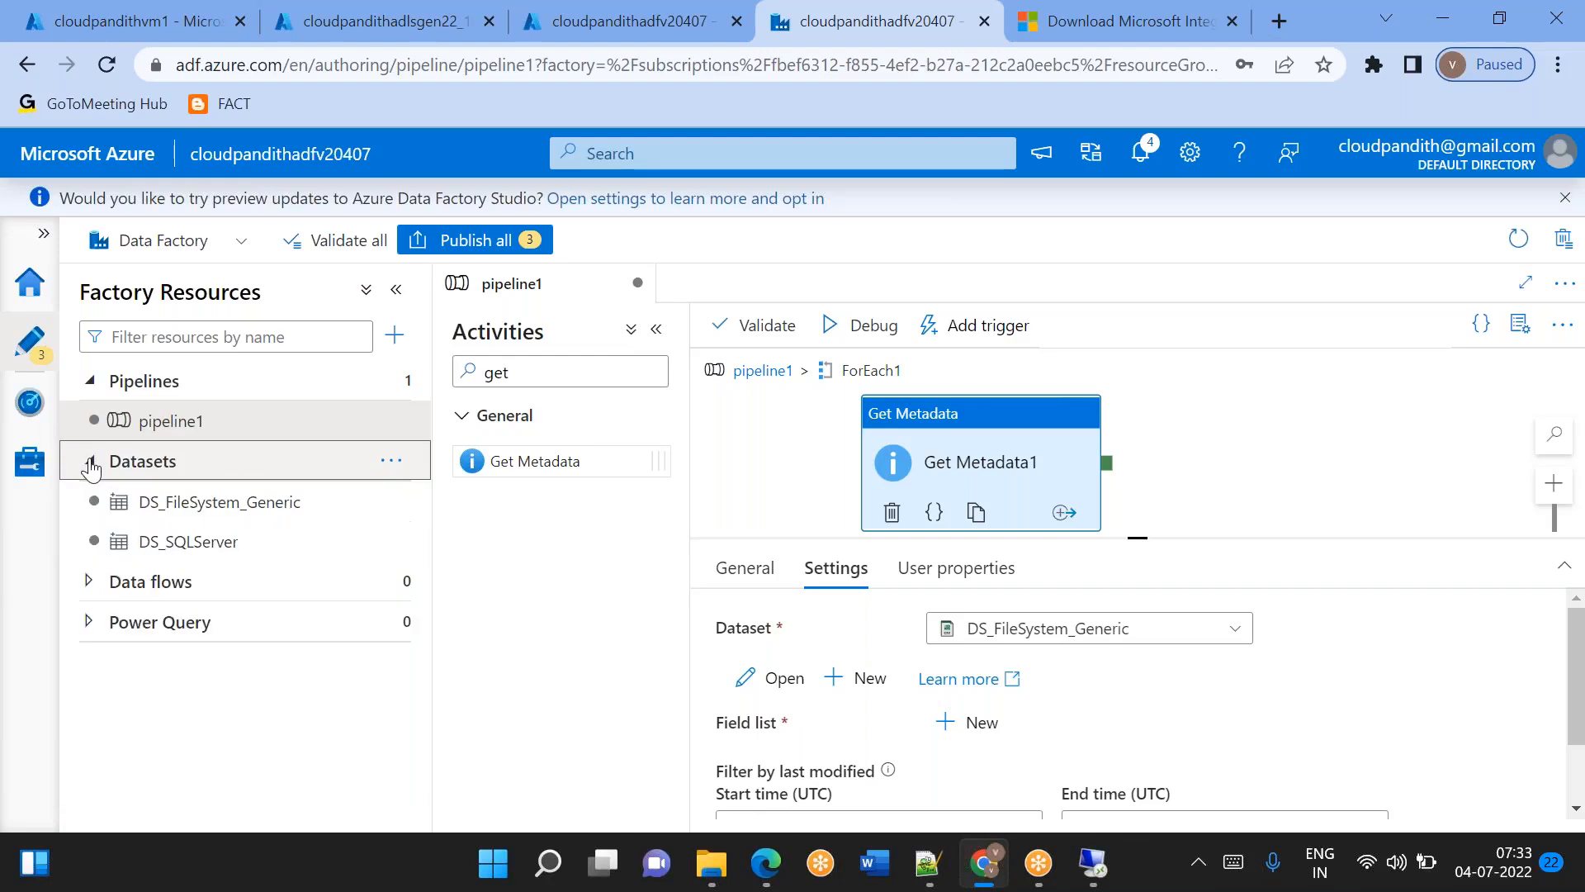
{"action": "left_click", "coordinate": [177, 501]}
{"action": "left_click", "coordinate": [709, 538]}
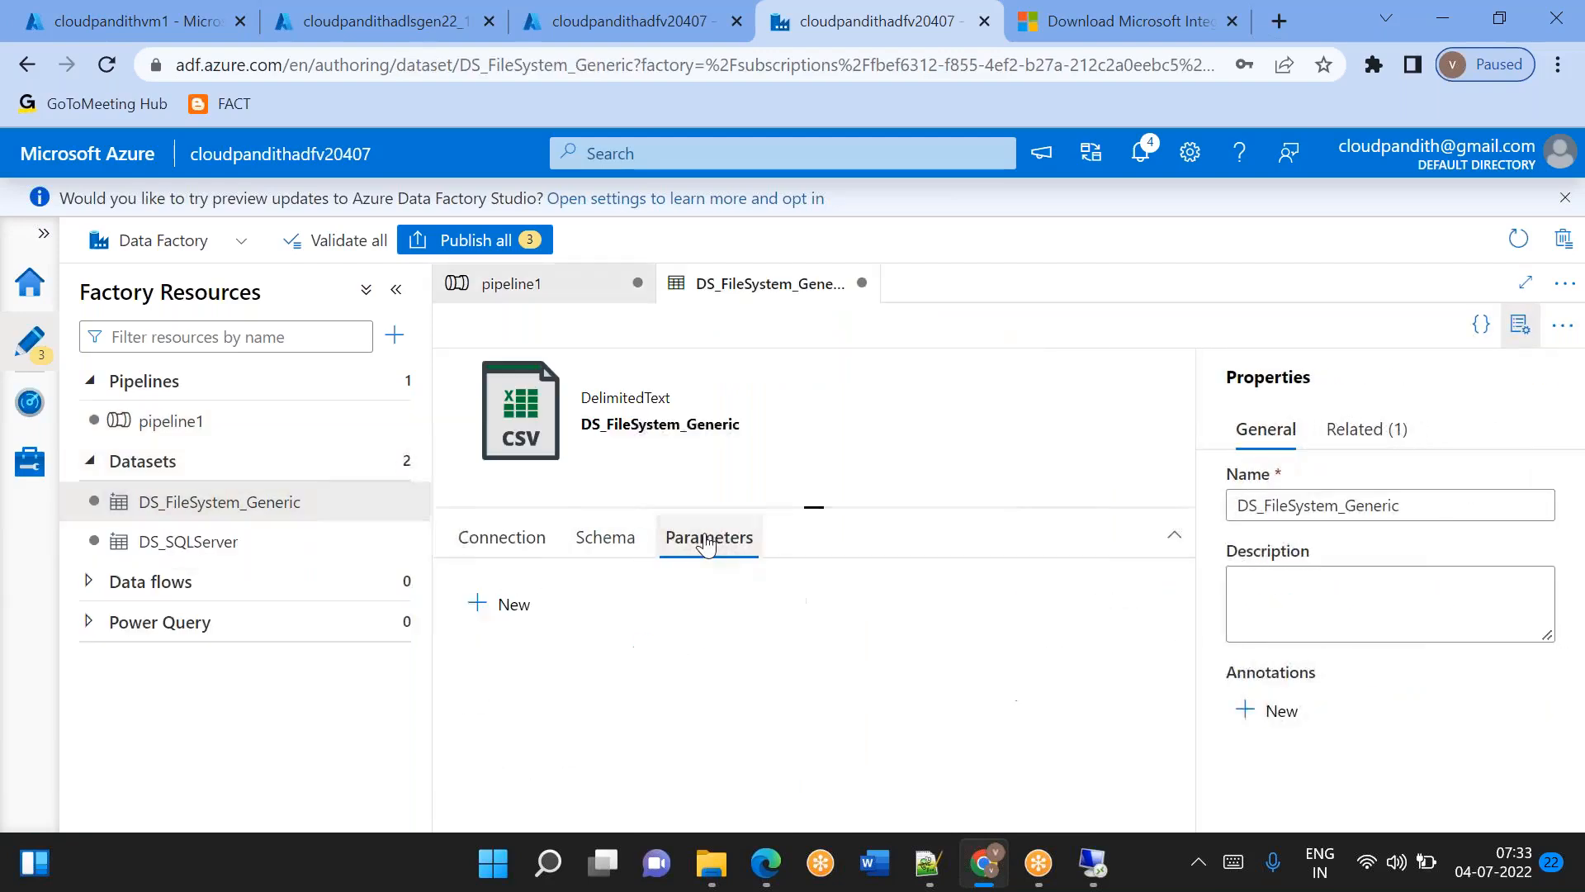
{"action": "left_click", "coordinate": [508, 603]}
{"action": "left_click", "coordinate": [566, 692]}
{"action": "type", "text": "ds_param_foldername"}
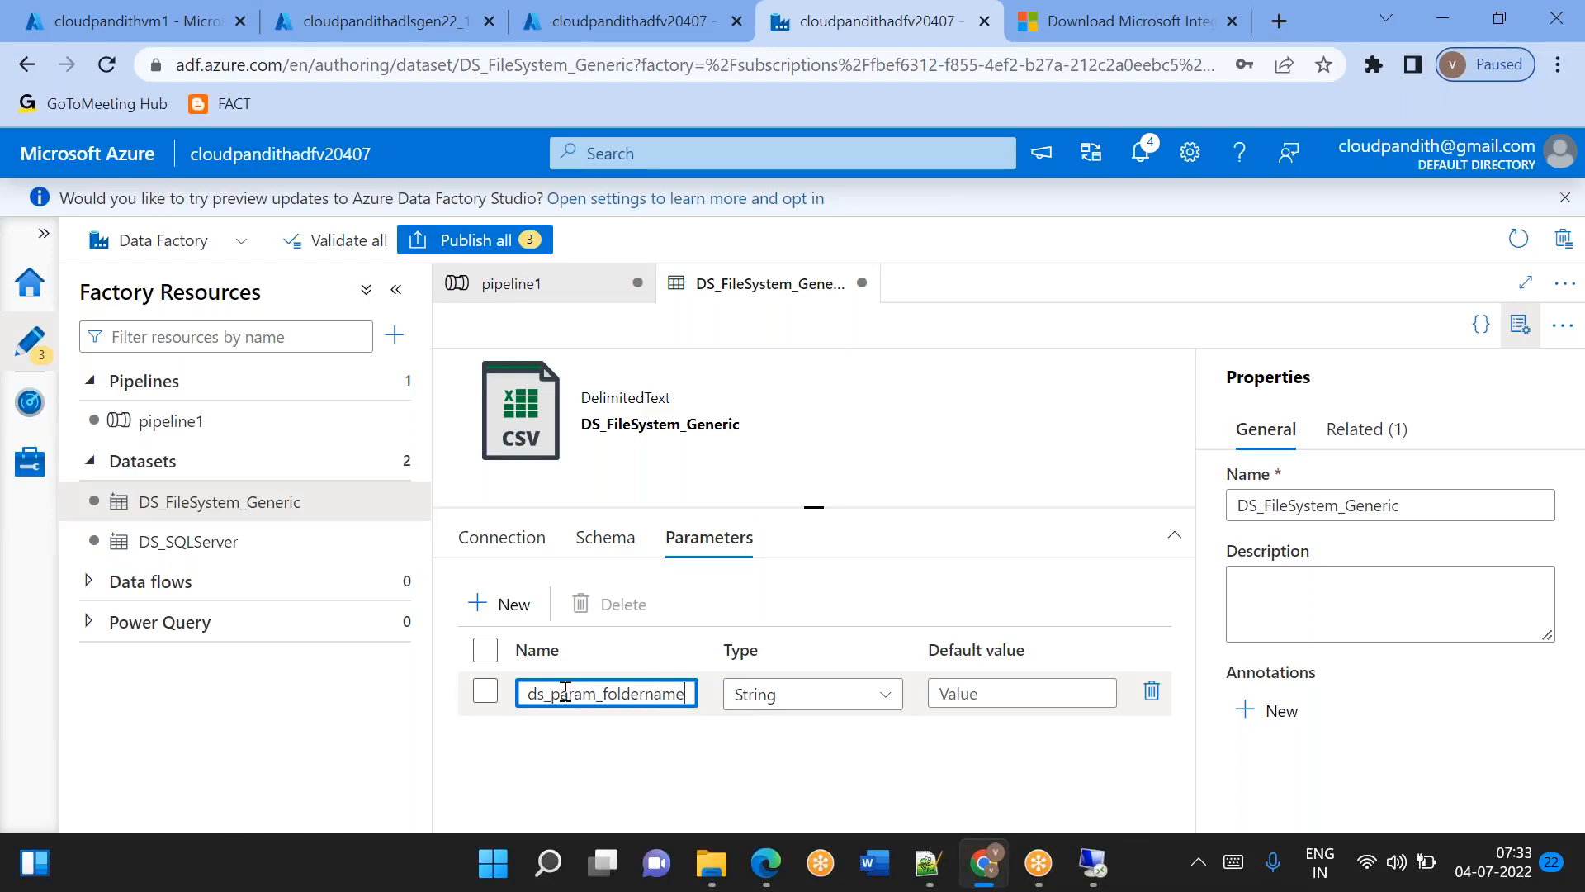
{"action": "left_click", "coordinate": [492, 537]}
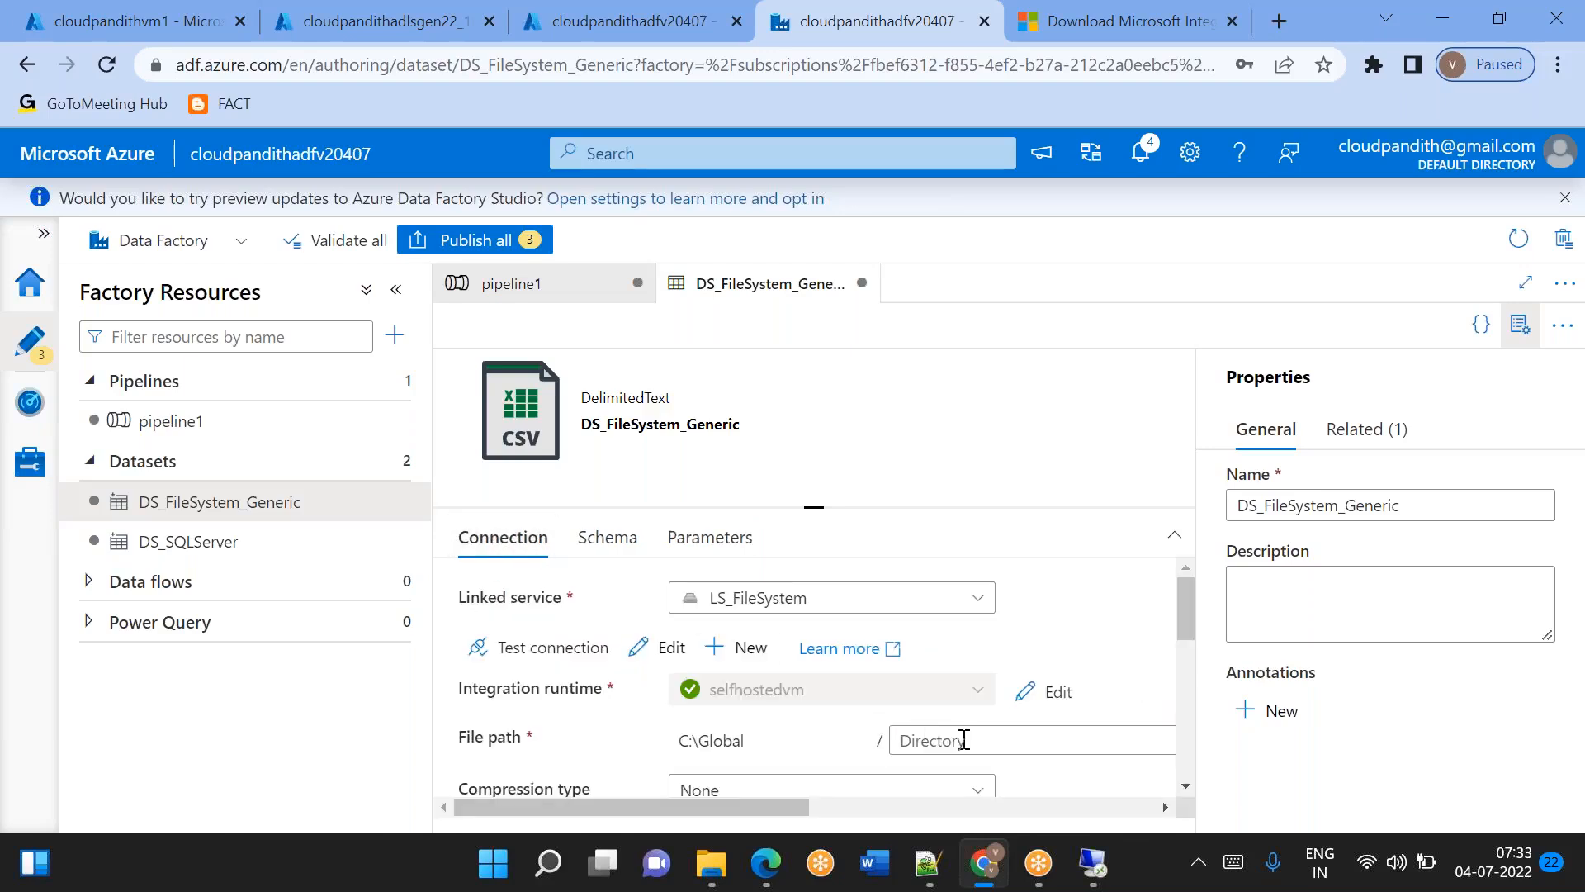
{"action": "left_click", "coordinate": [963, 741]}
{"action": "left_click", "coordinate": [946, 772]}
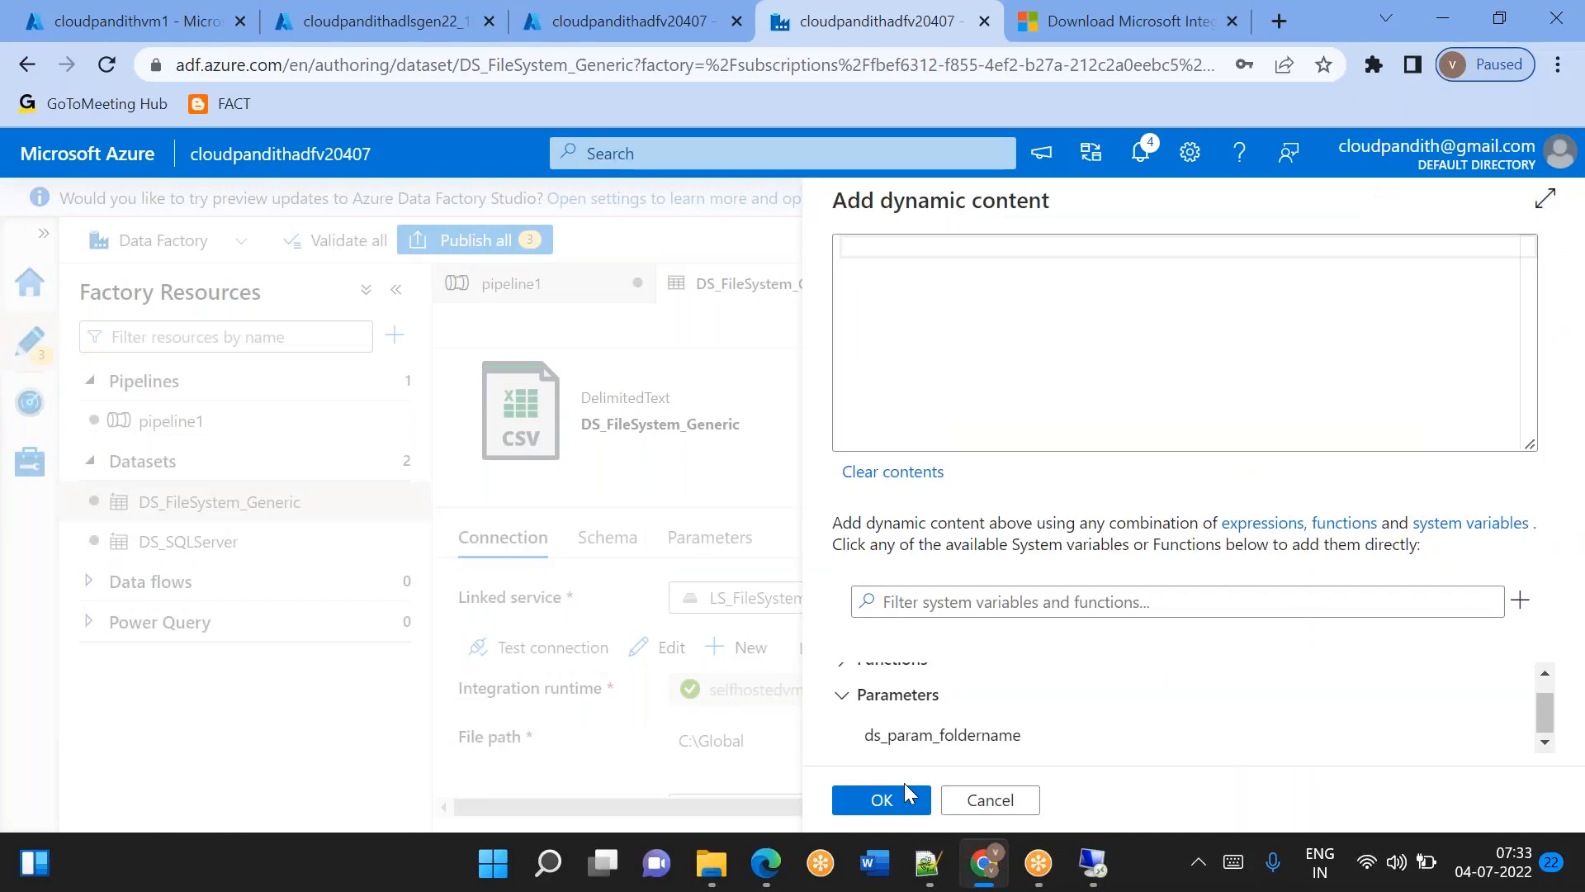
{"action": "left_click", "coordinate": [942, 736]}
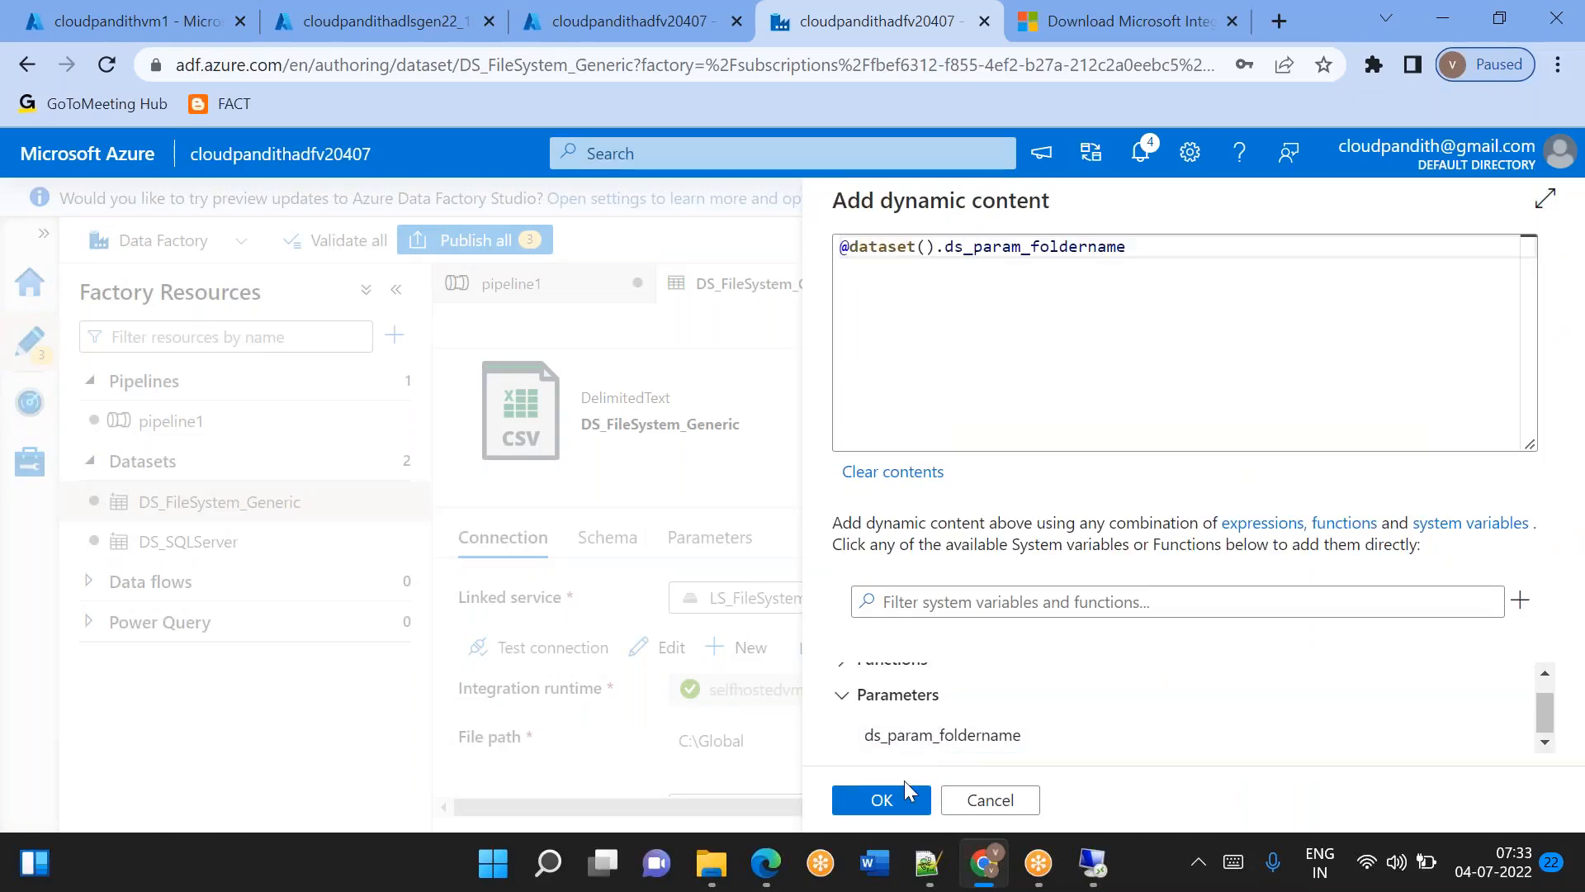
{"action": "left_click", "coordinate": [883, 801]}
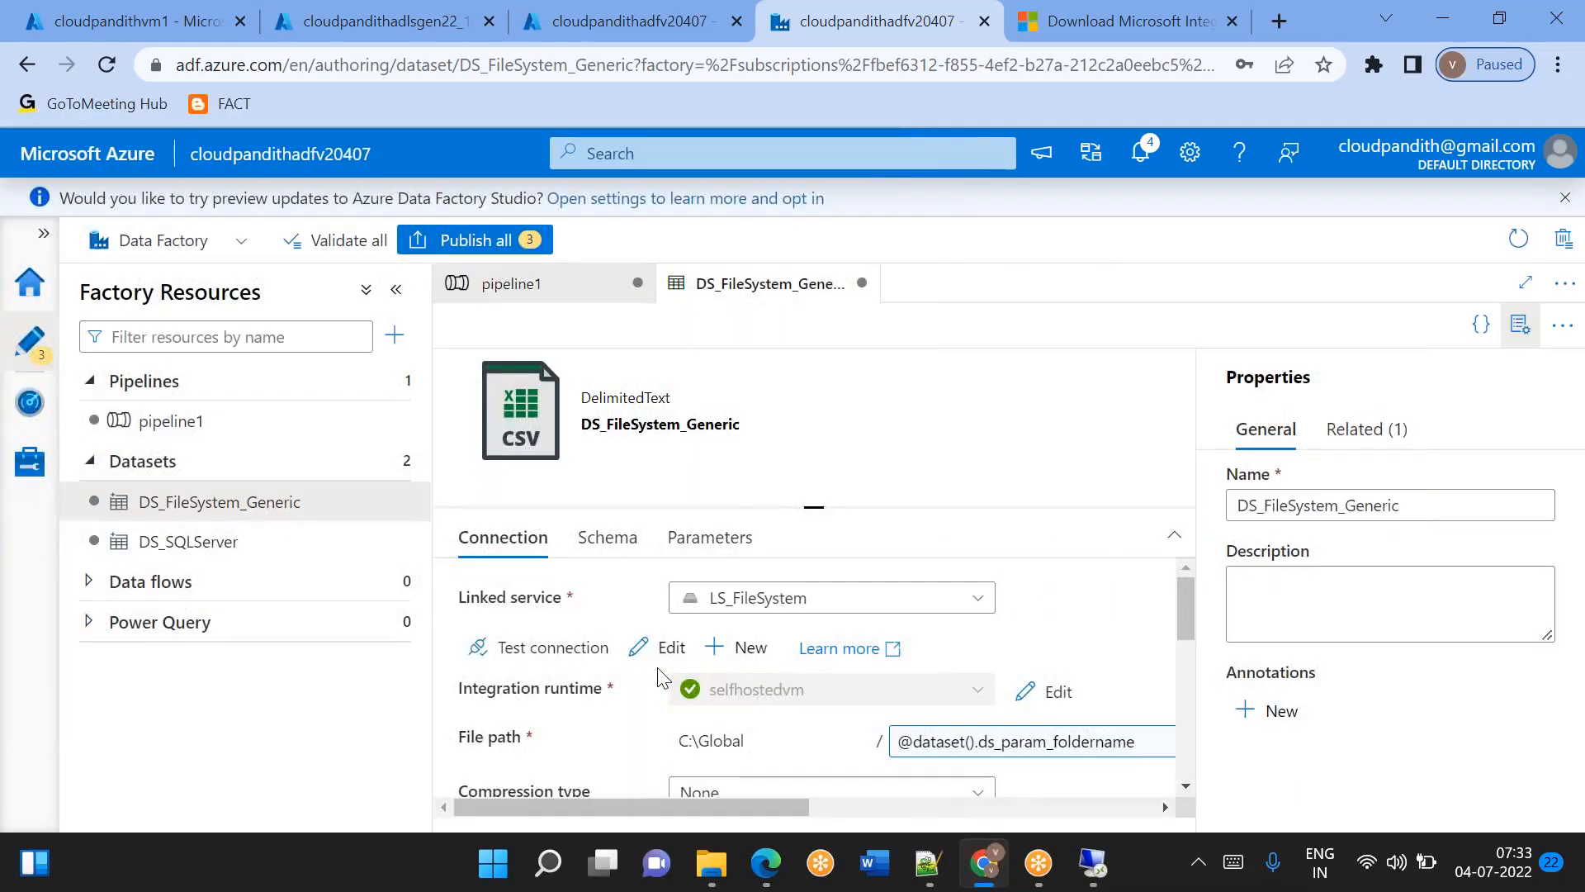
{"action": "left_click", "coordinate": [171, 421]}
{"action": "scroll", "coordinate": [1228, 726], "scroll_direction": "down", "scroll_amount": 2}
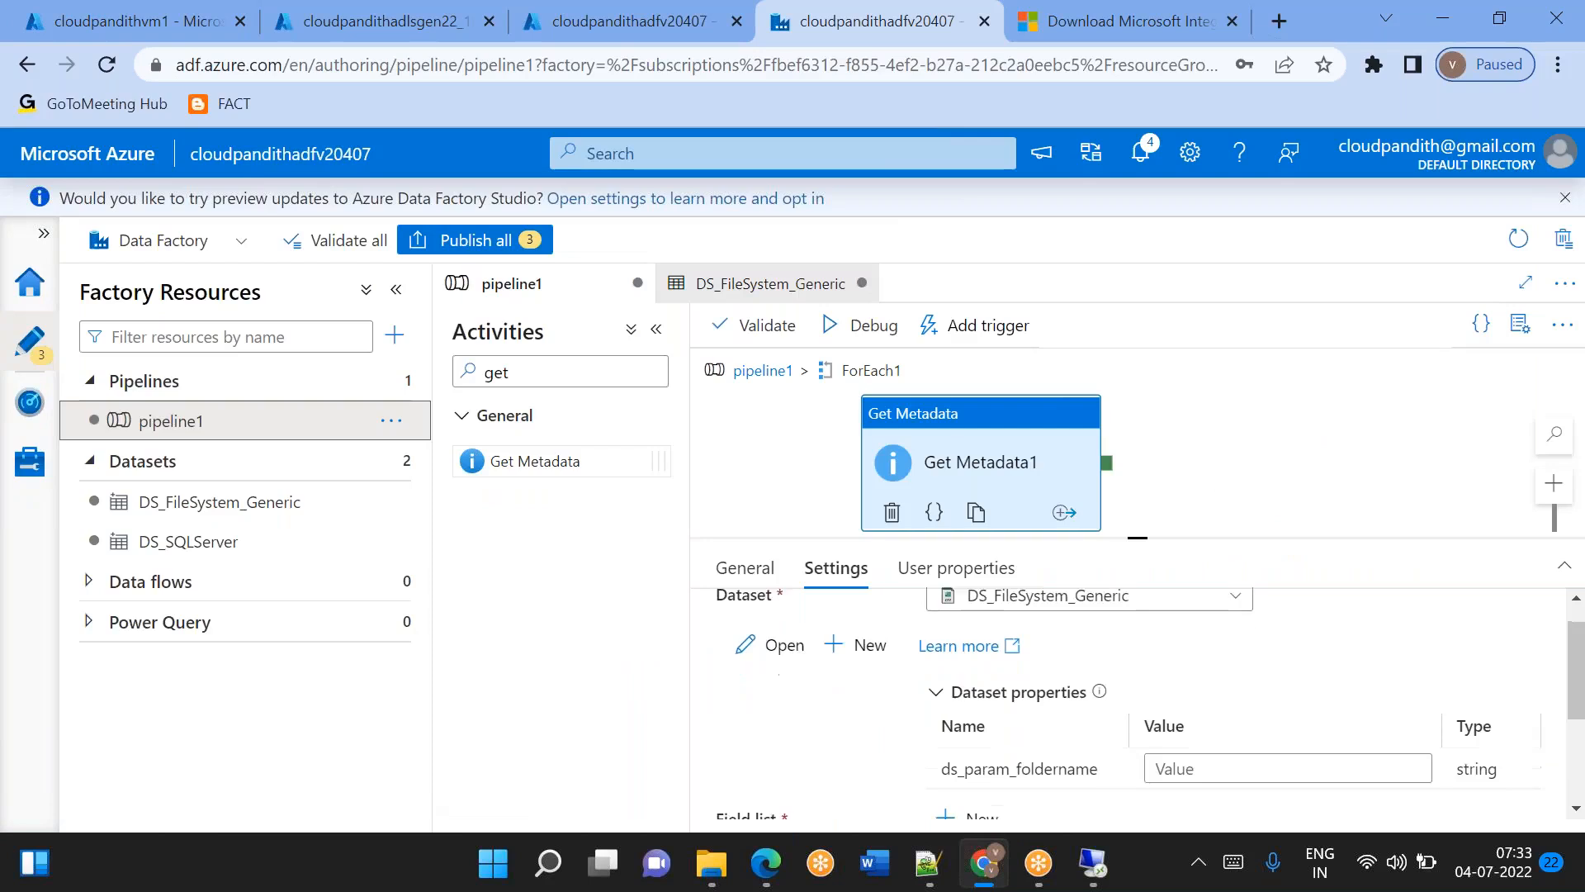
{"action": "left_click", "coordinate": [1228, 726]}
{"action": "left_click", "coordinate": [1201, 755]}
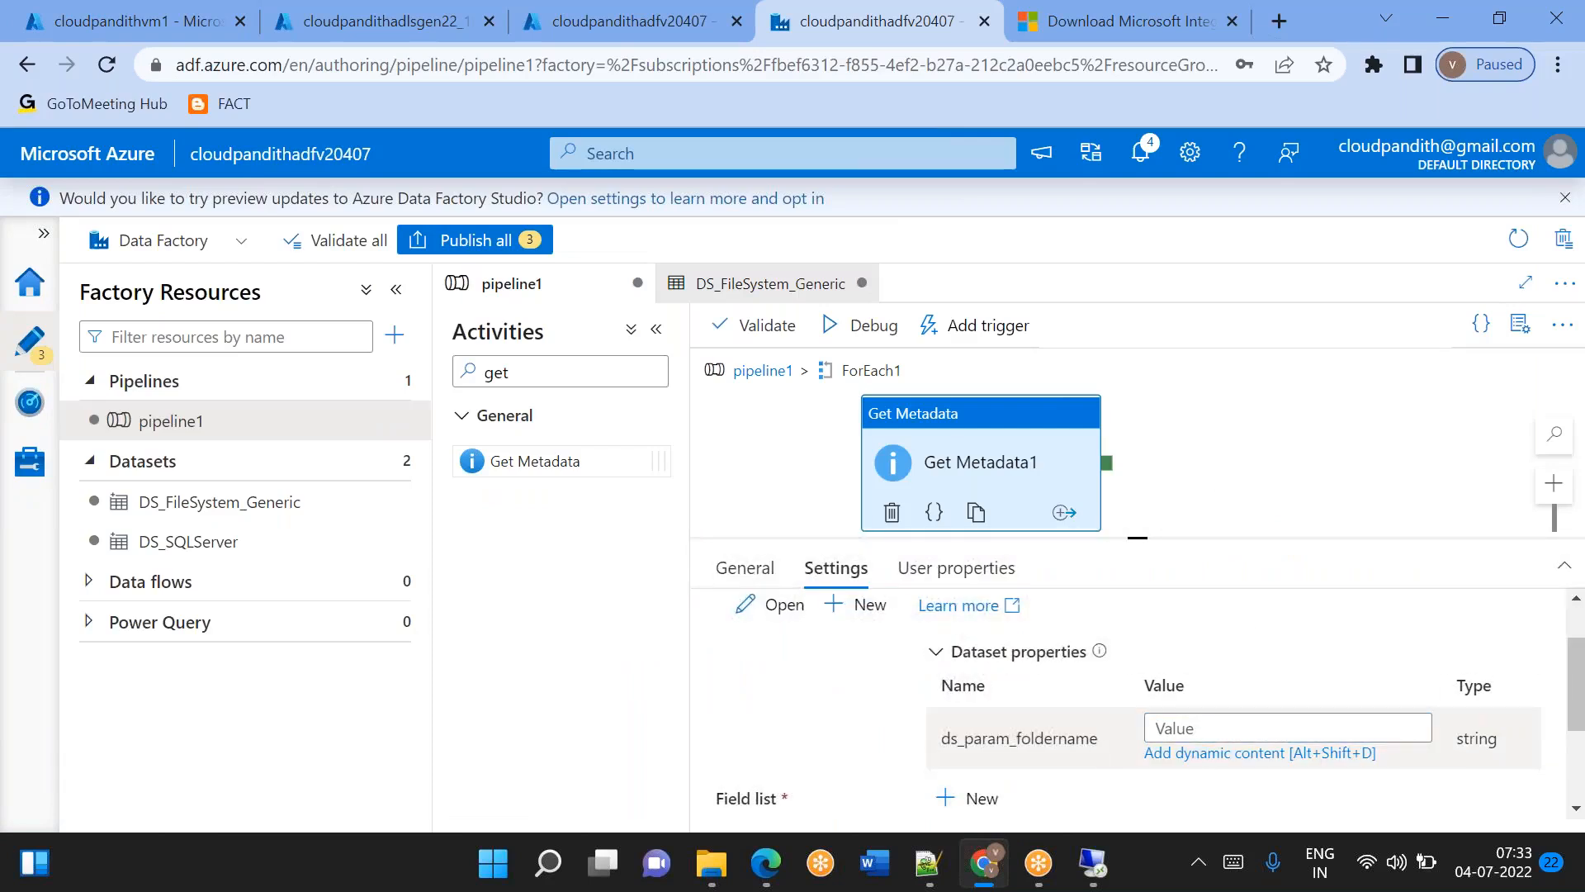
{"action": "type", "text": "@"}
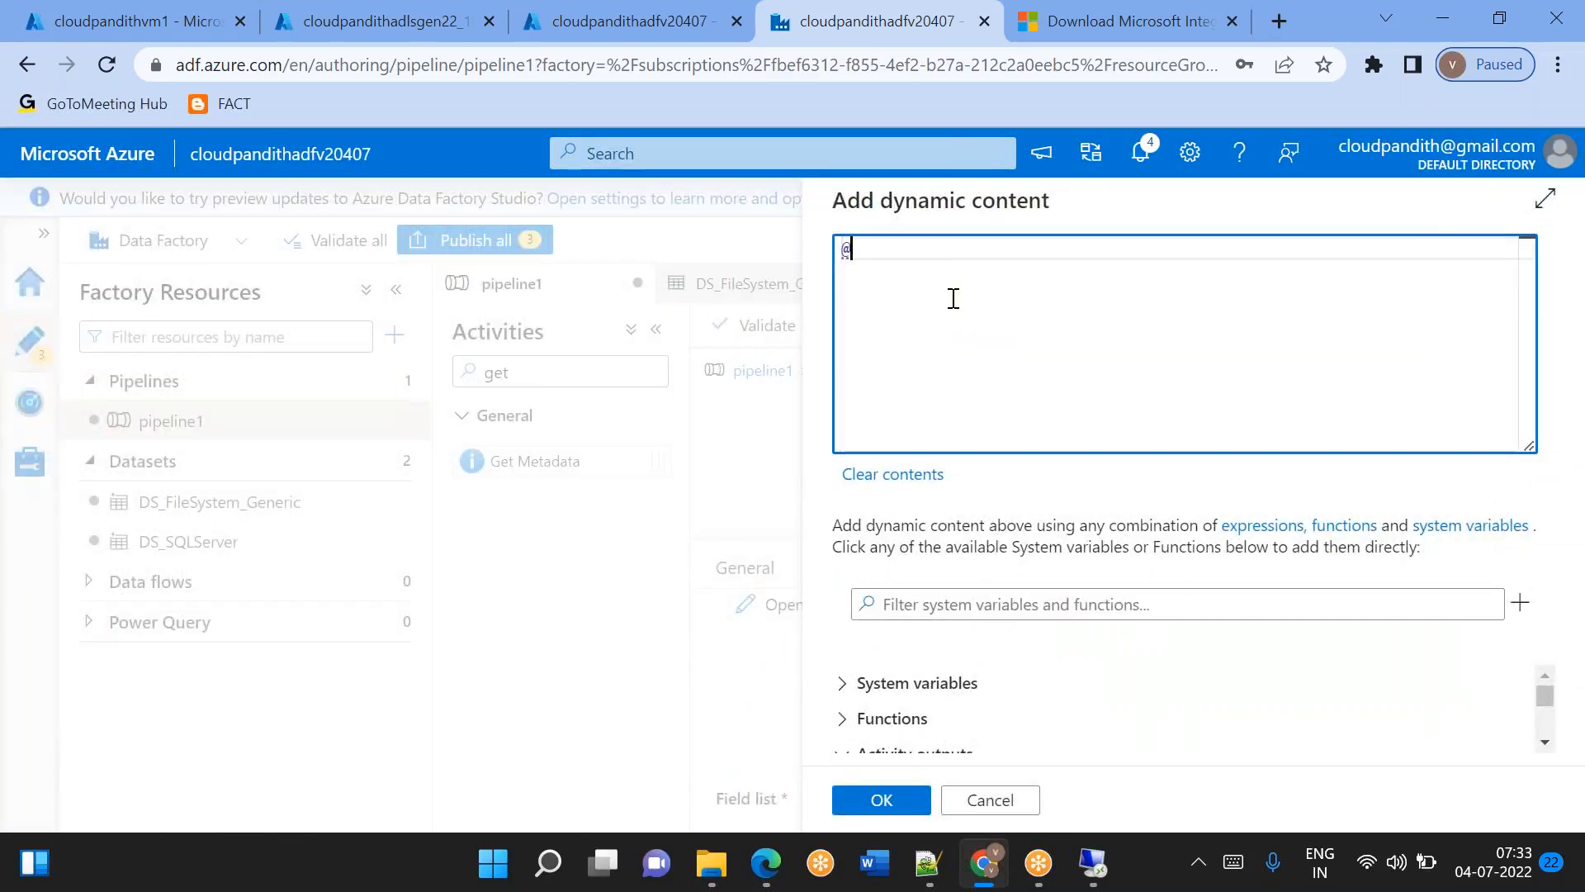
{"action": "type", "text": "item()."}
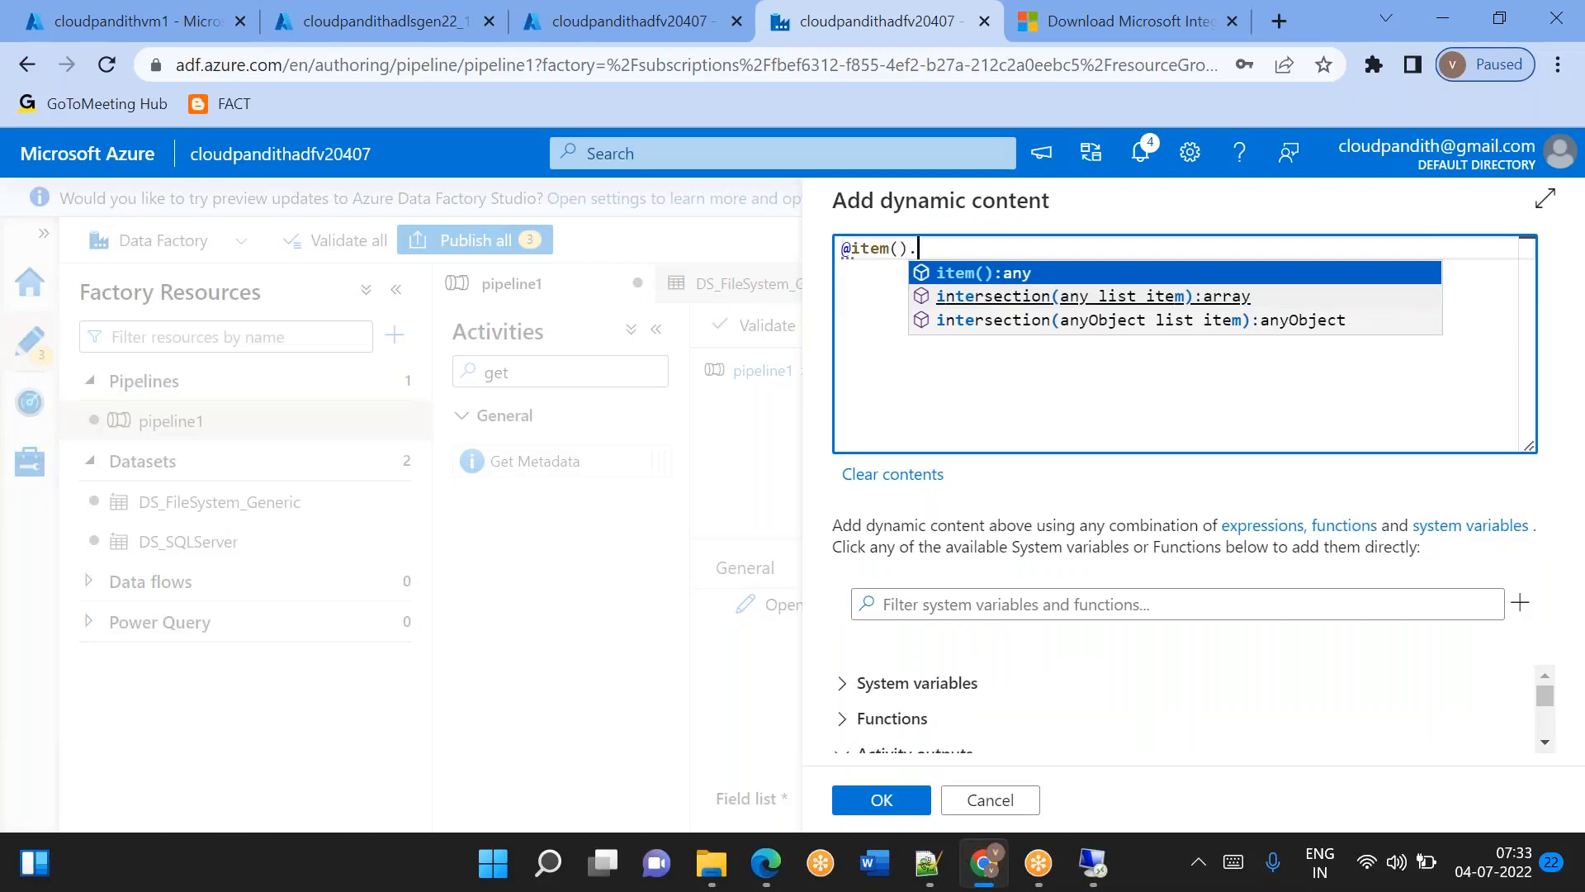
{"action": "left_click", "coordinate": [929, 867]}
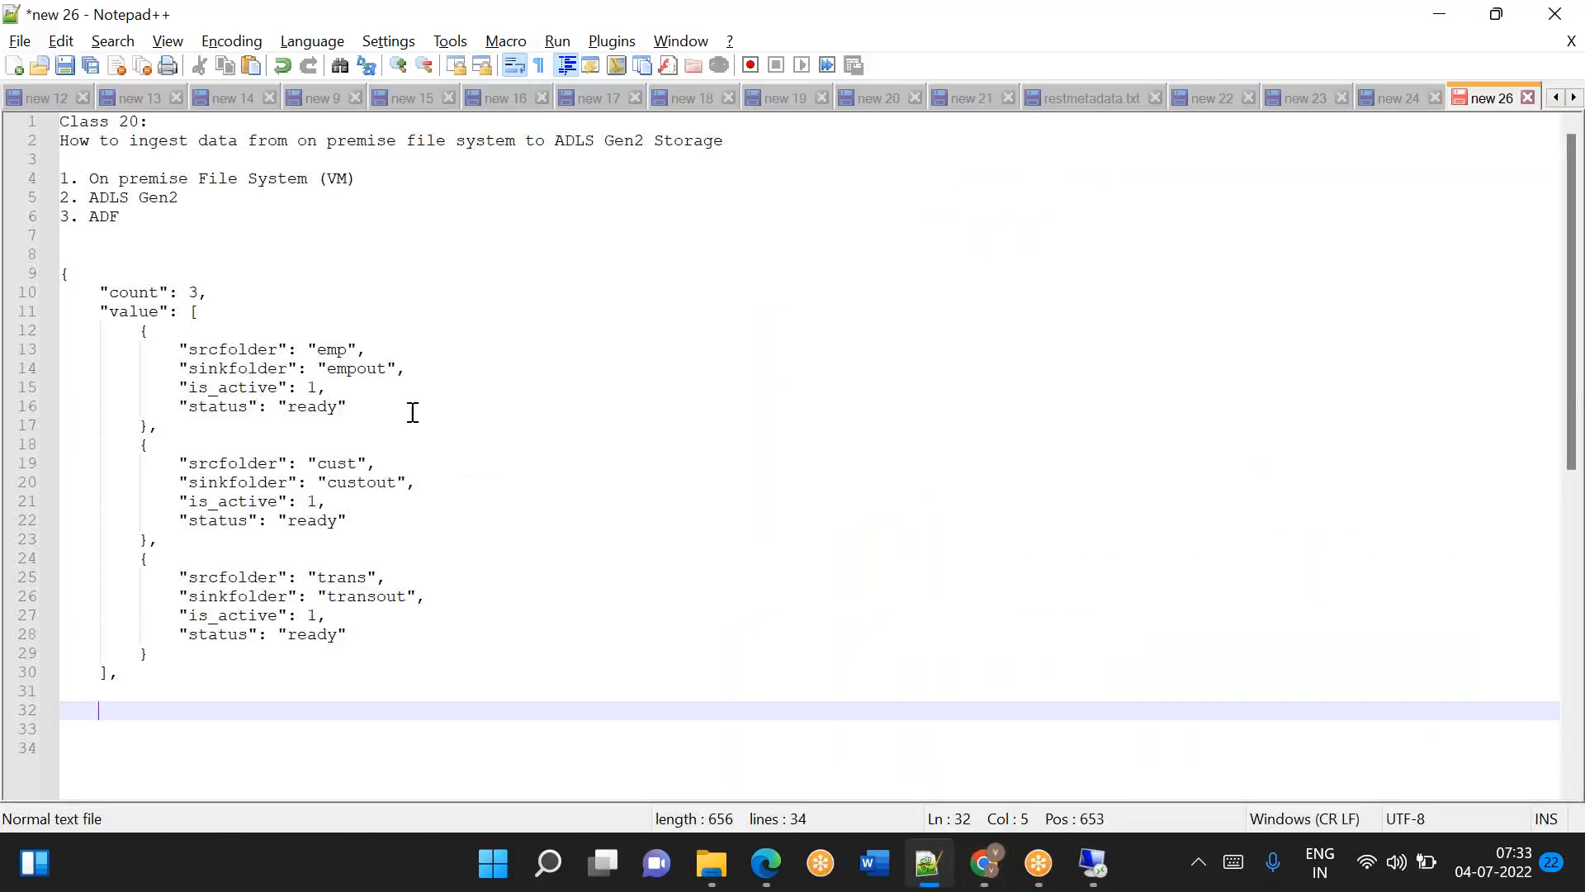
{"action": "double_click", "coordinate": [233, 348]}
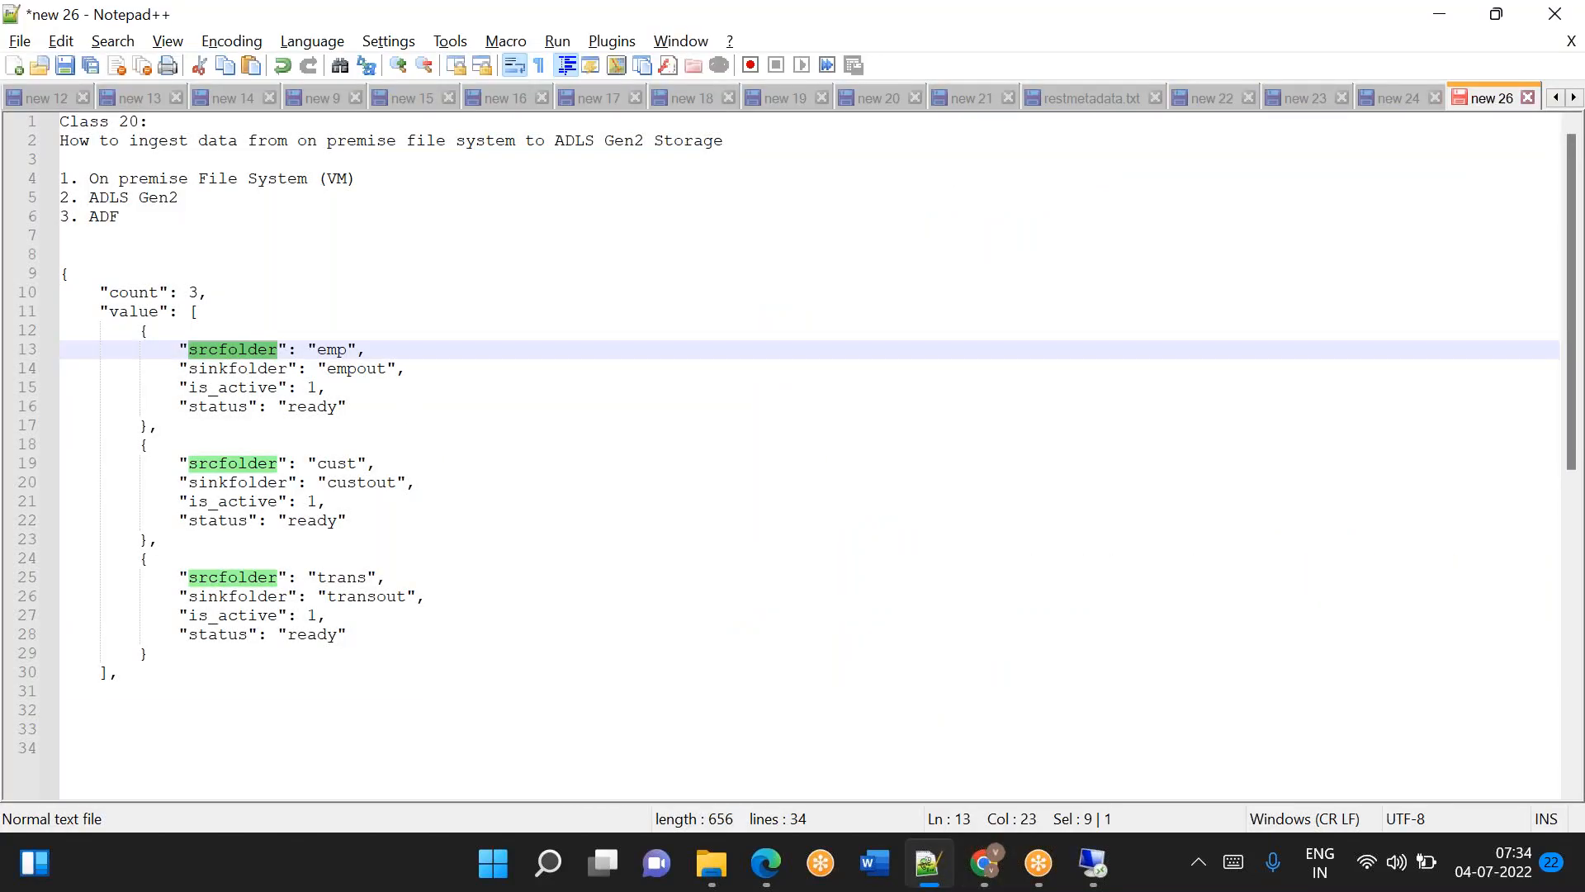
{"action": "key", "text": "ctrl+c"}
{"action": "key", "text": "alt+Tab"}
{"action": "left_click", "coordinate": [1098, 443]}
{"action": "key", "text": "ctrl+v"}
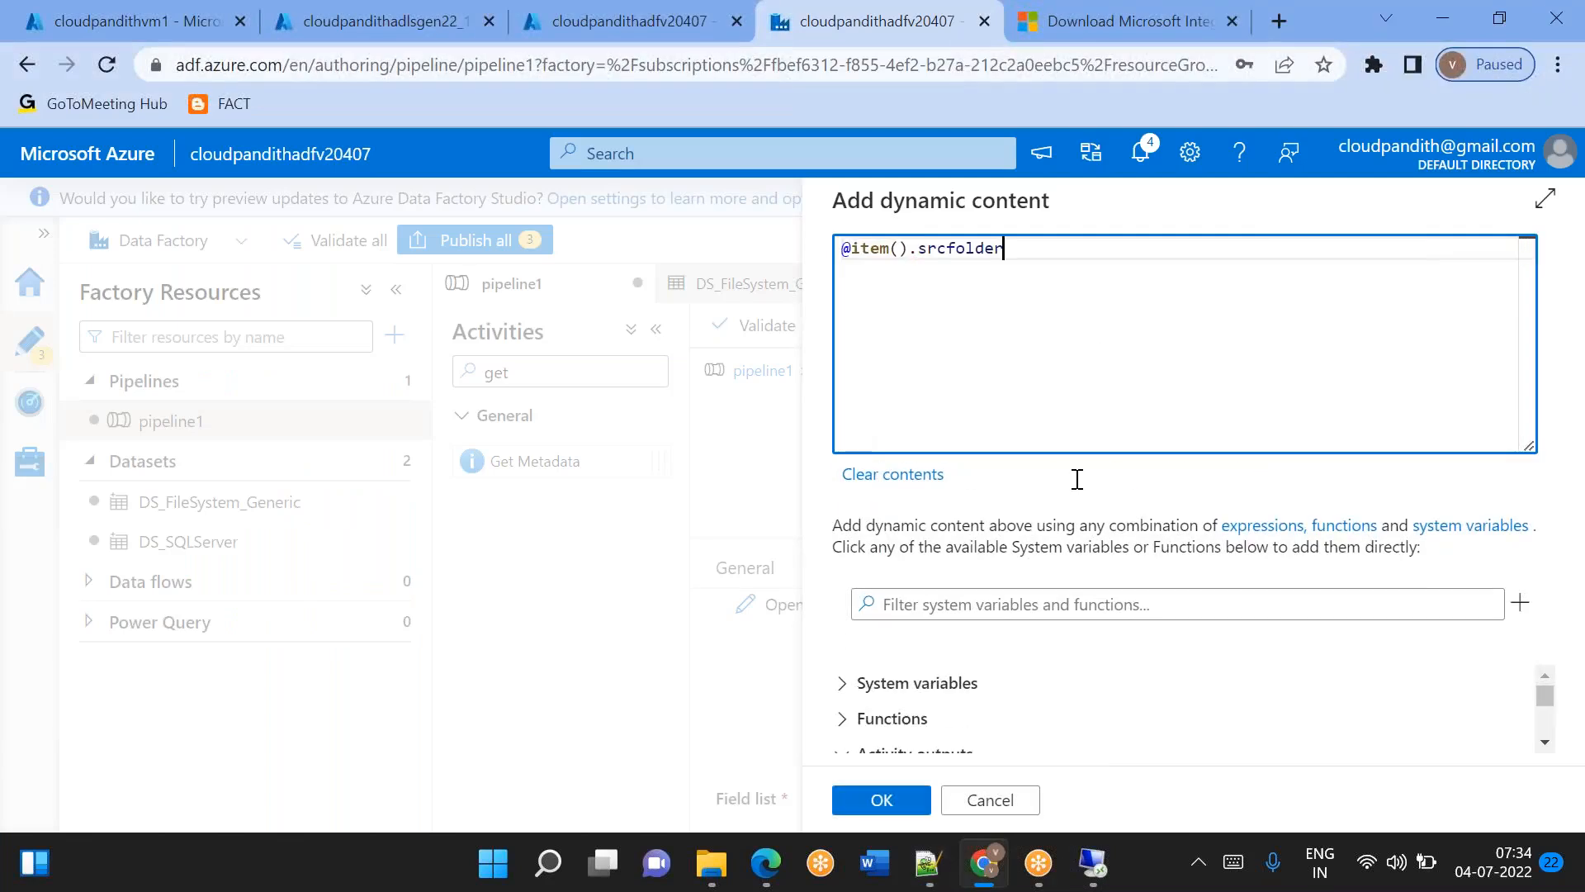
{"action": "left_click", "coordinate": [881, 800]}
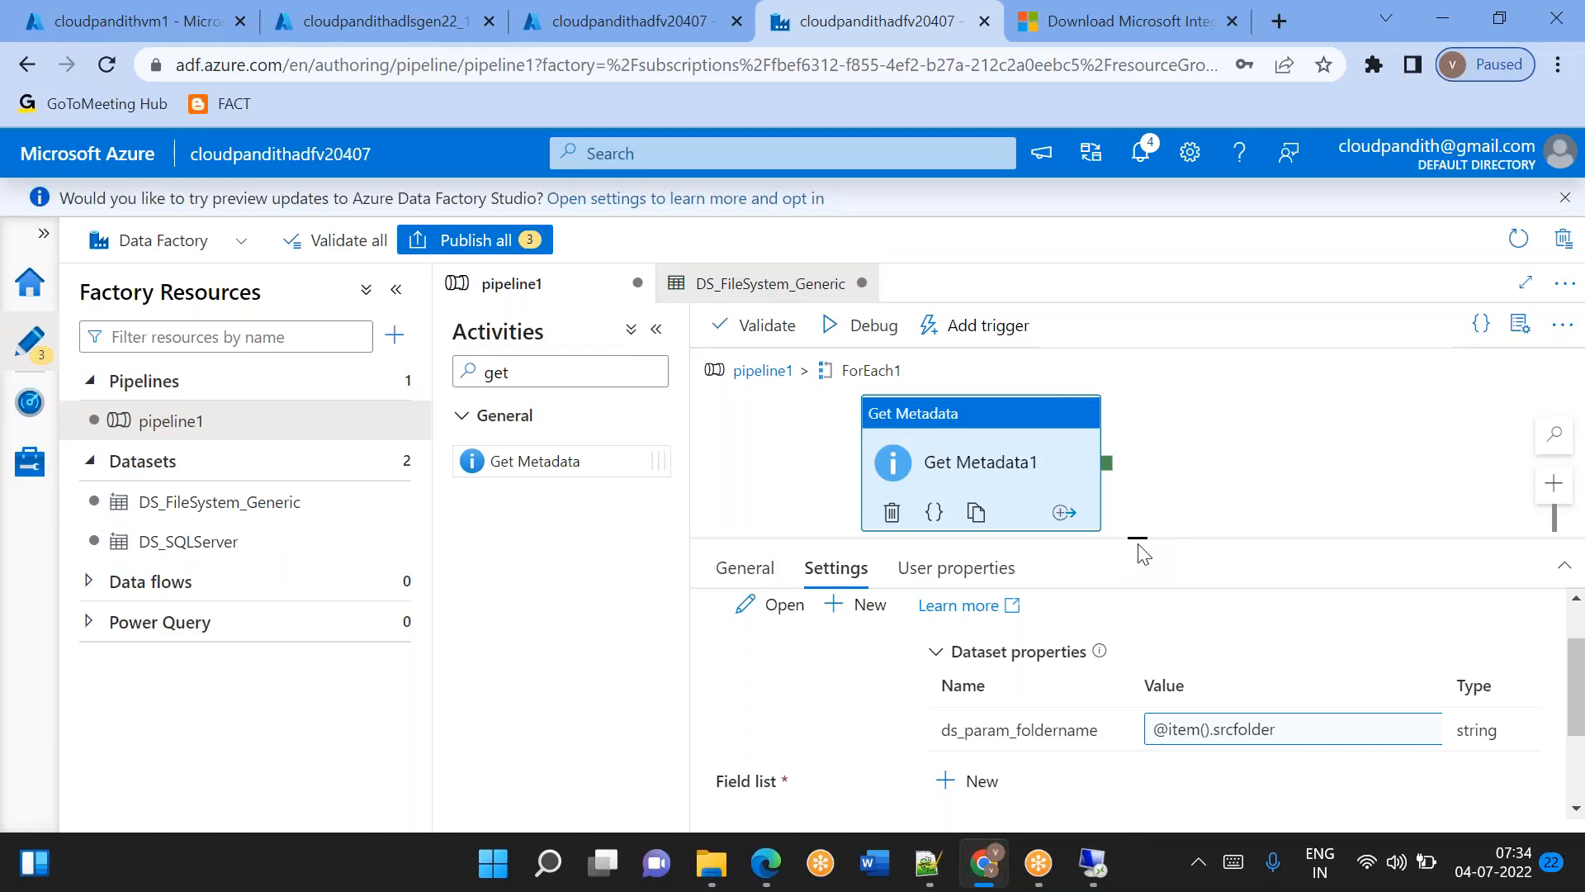
Add an argument to Get Metadata1's field list and set it to Exists.
{"action": "left_click_drag", "start_coordinate": [1154, 533], "coordinate": [1137, 501]}
{"action": "left_click", "coordinate": [1018, 752]}
{"action": "scroll", "coordinate": [1065, 710], "scroll_direction": "down", "scroll_amount": 3}
{"action": "left_click", "coordinate": [1112, 648]}
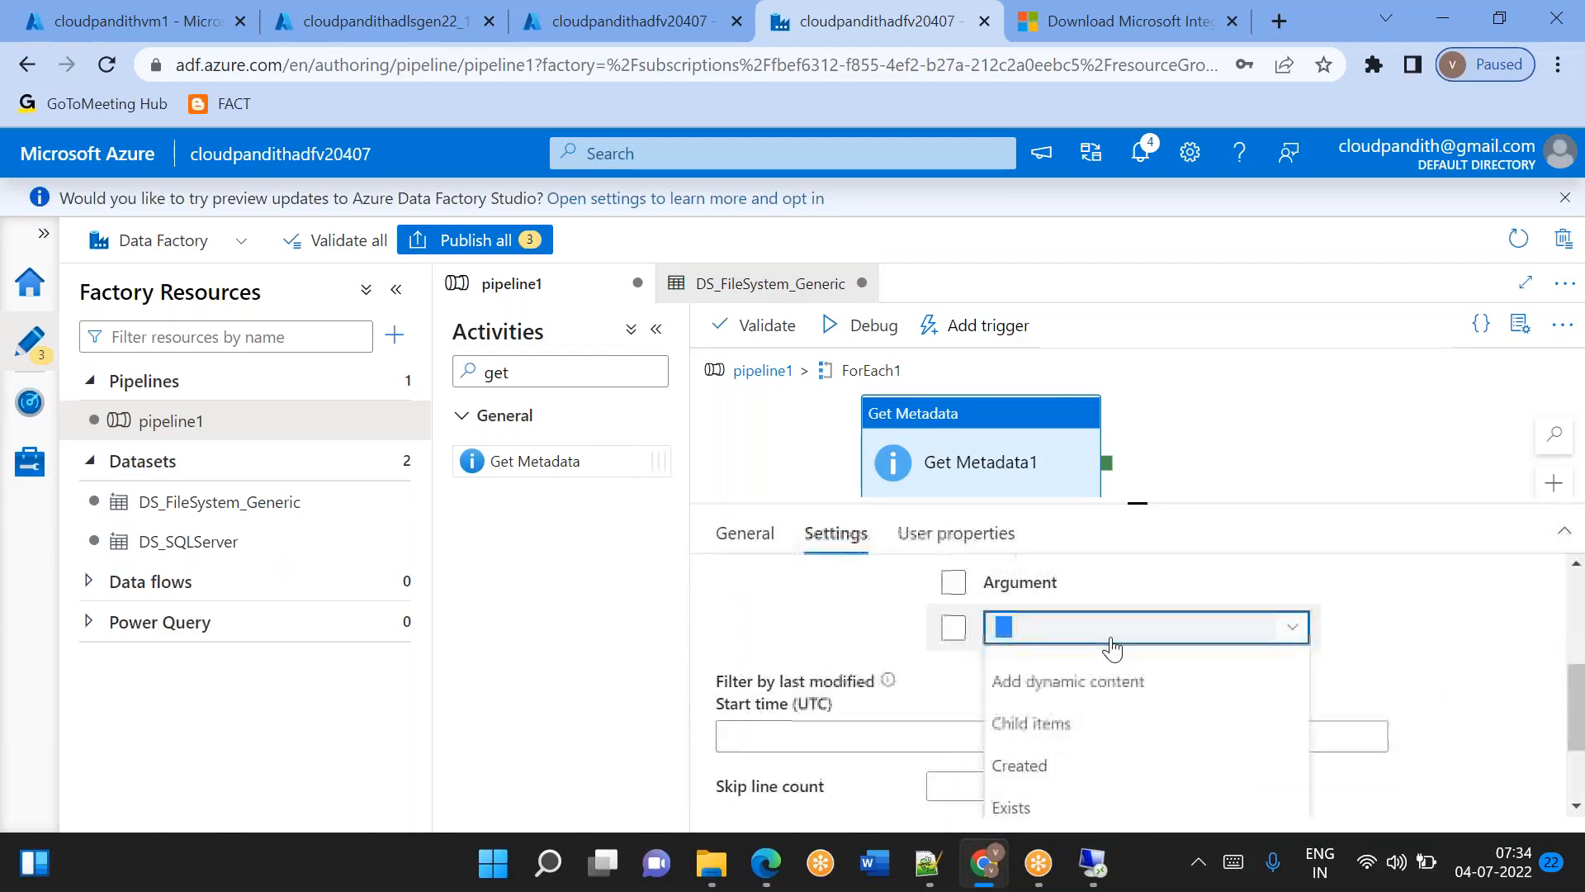
{"action": "left_click", "coordinate": [1112, 648]}
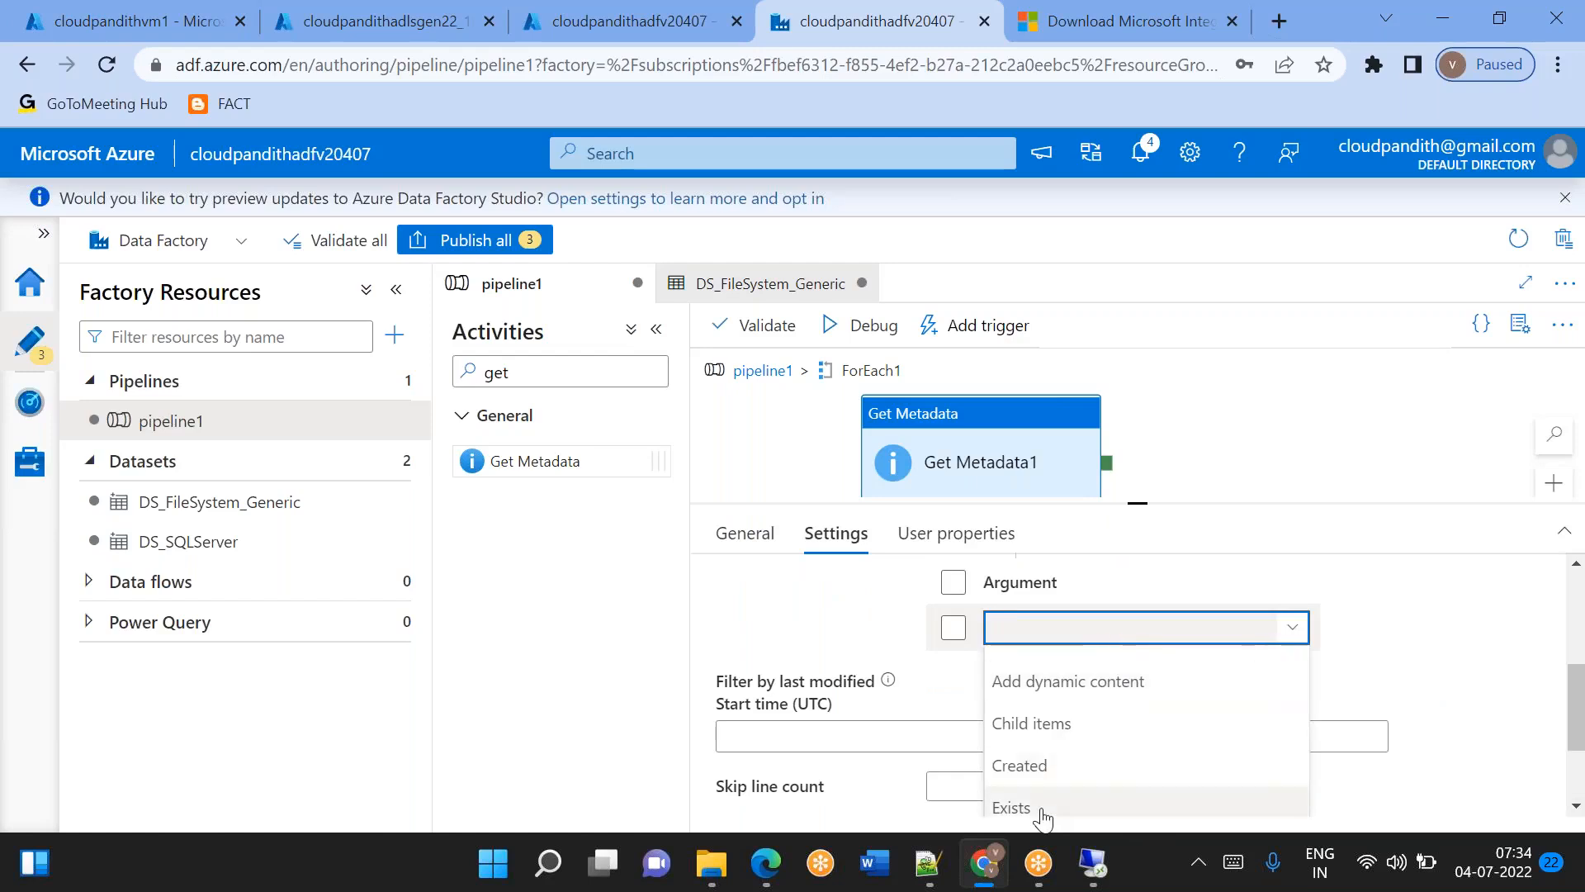
{"action": "scroll", "coordinate": [1061, 720], "scroll_direction": "up", "scroll_amount": 5}
{"action": "scroll", "coordinate": [1140, 709], "scroll_direction": "down", "scroll_amount": 5}
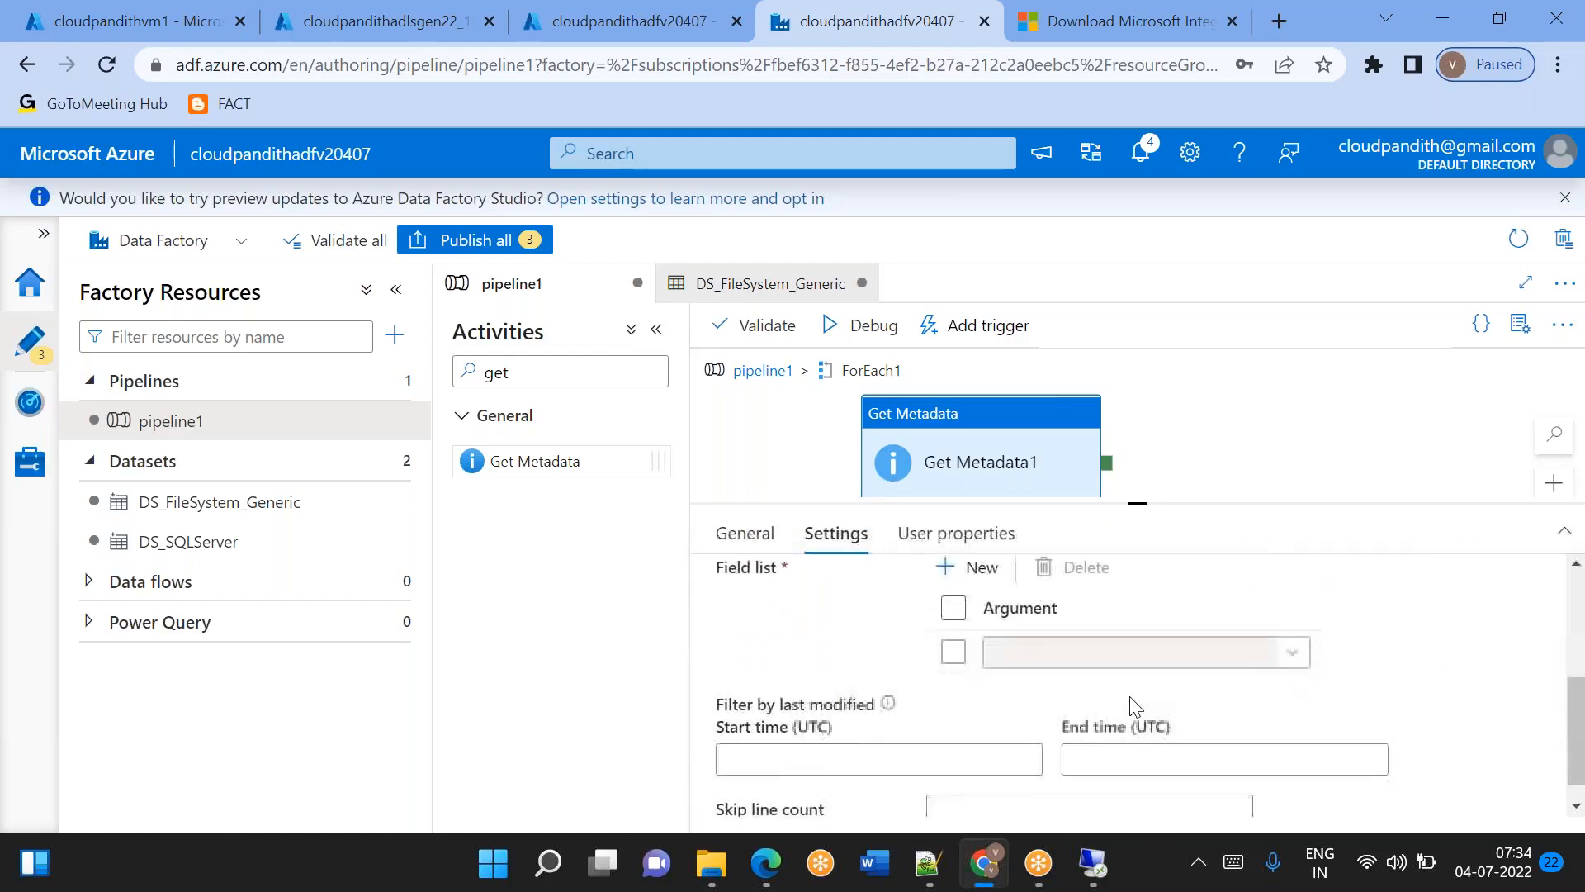
{"action": "left_click", "coordinate": [1060, 656]}
{"action": "scroll", "coordinate": [1039, 797], "scroll_direction": "down", "scroll_amount": 1}
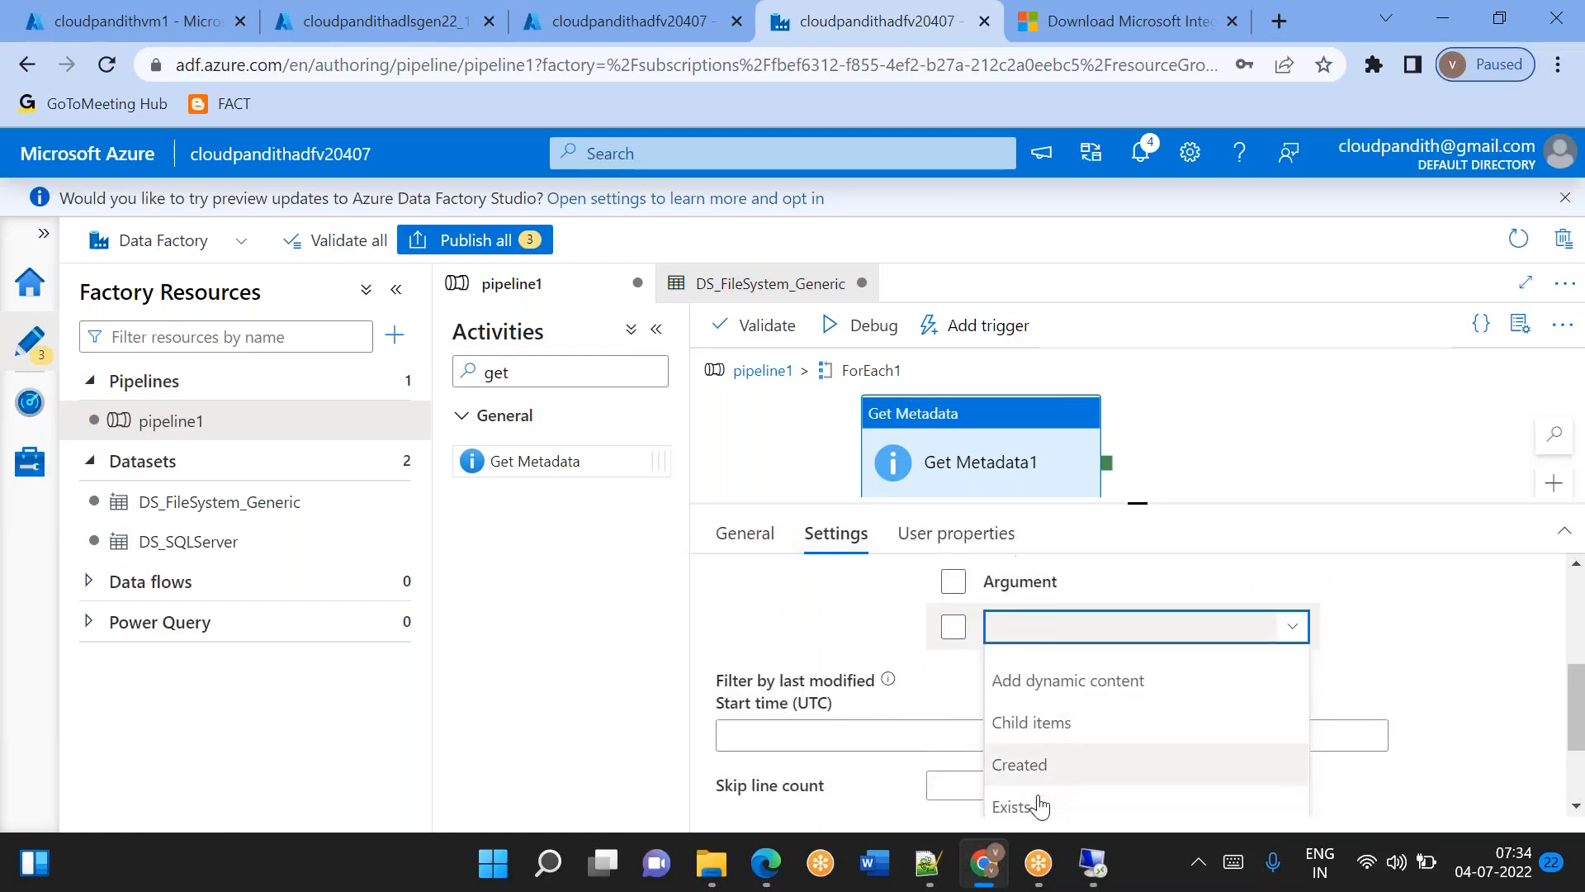
{"action": "left_click", "coordinate": [1022, 779]}
{"action": "scroll", "coordinate": [1023, 779], "scroll_direction": "up", "scroll_amount": 5}
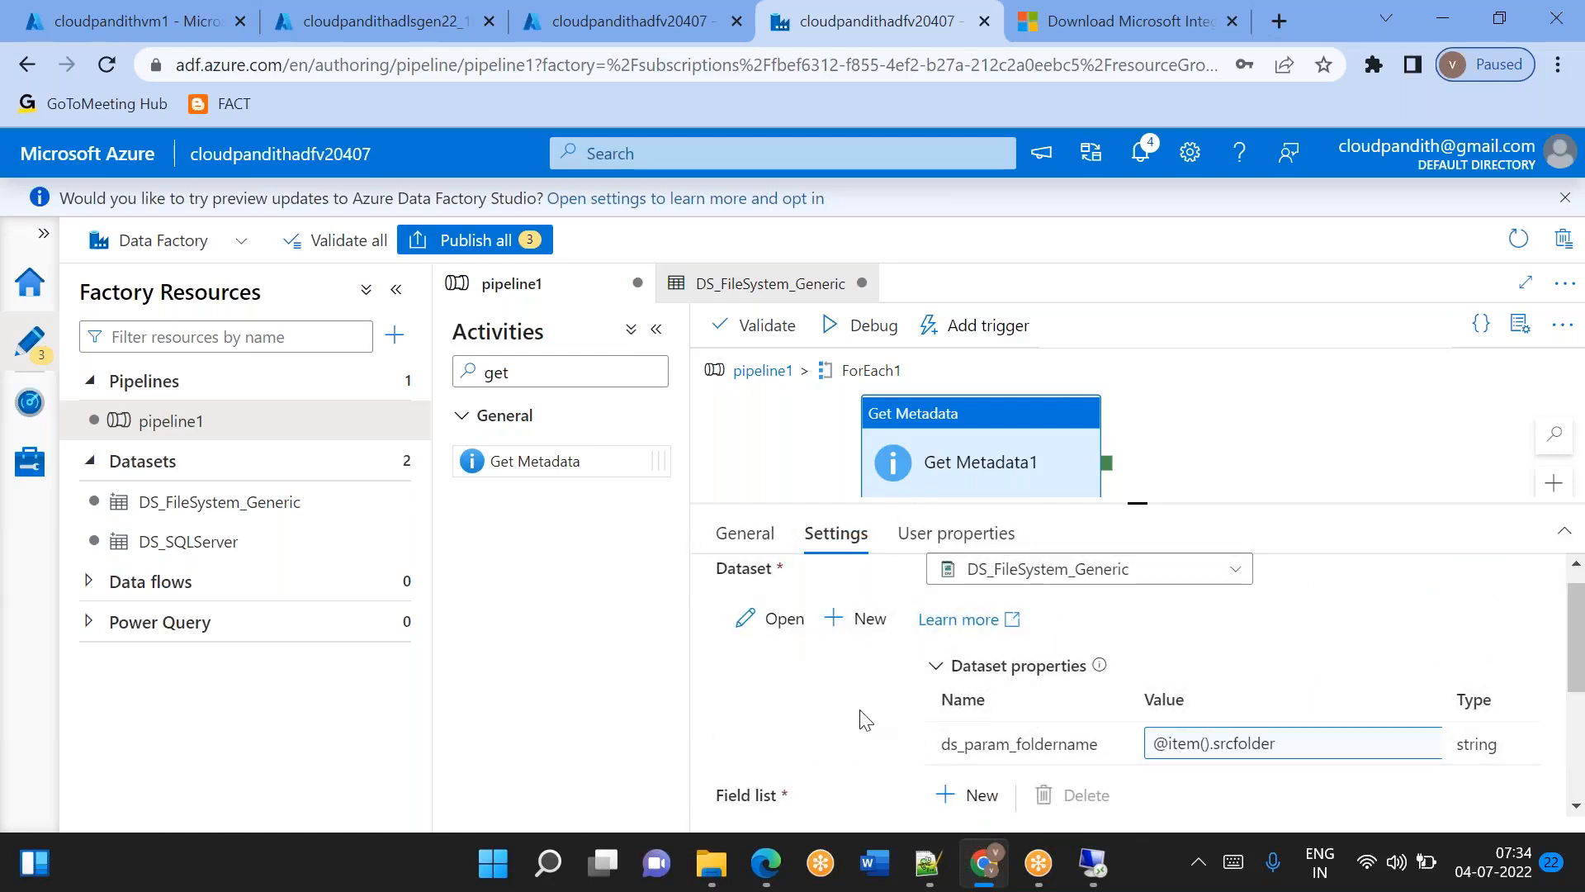
Add an If Condition activity inside ForEach1 and connect Get Metadata1's success output to it.
{"action": "left_click_drag", "start_coordinate": [526, 376], "coordinate": [465, 374]}
{"action": "key", "text": "BackSpace"}
{"action": "type", "text": "if"}
{"action": "left_click_drag", "start_coordinate": [539, 450], "coordinate": [1264, 450]}
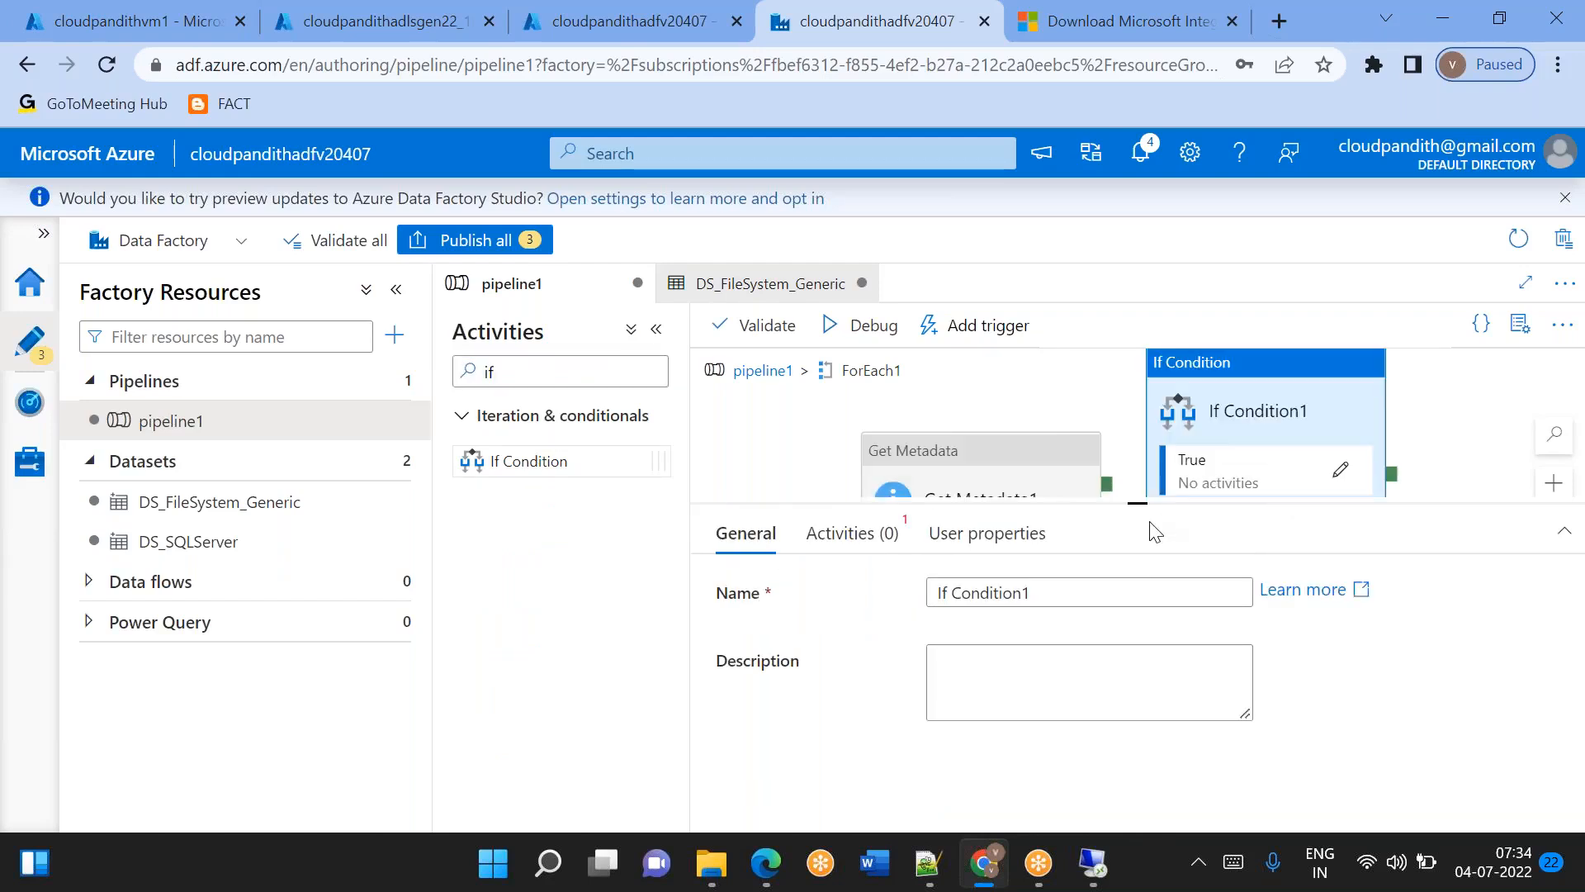
{"action": "left_click_drag", "start_coordinate": [1140, 503], "coordinate": [1137, 642]}
{"action": "left_click_drag", "start_coordinate": [1107, 493], "coordinate": [1246, 432]}
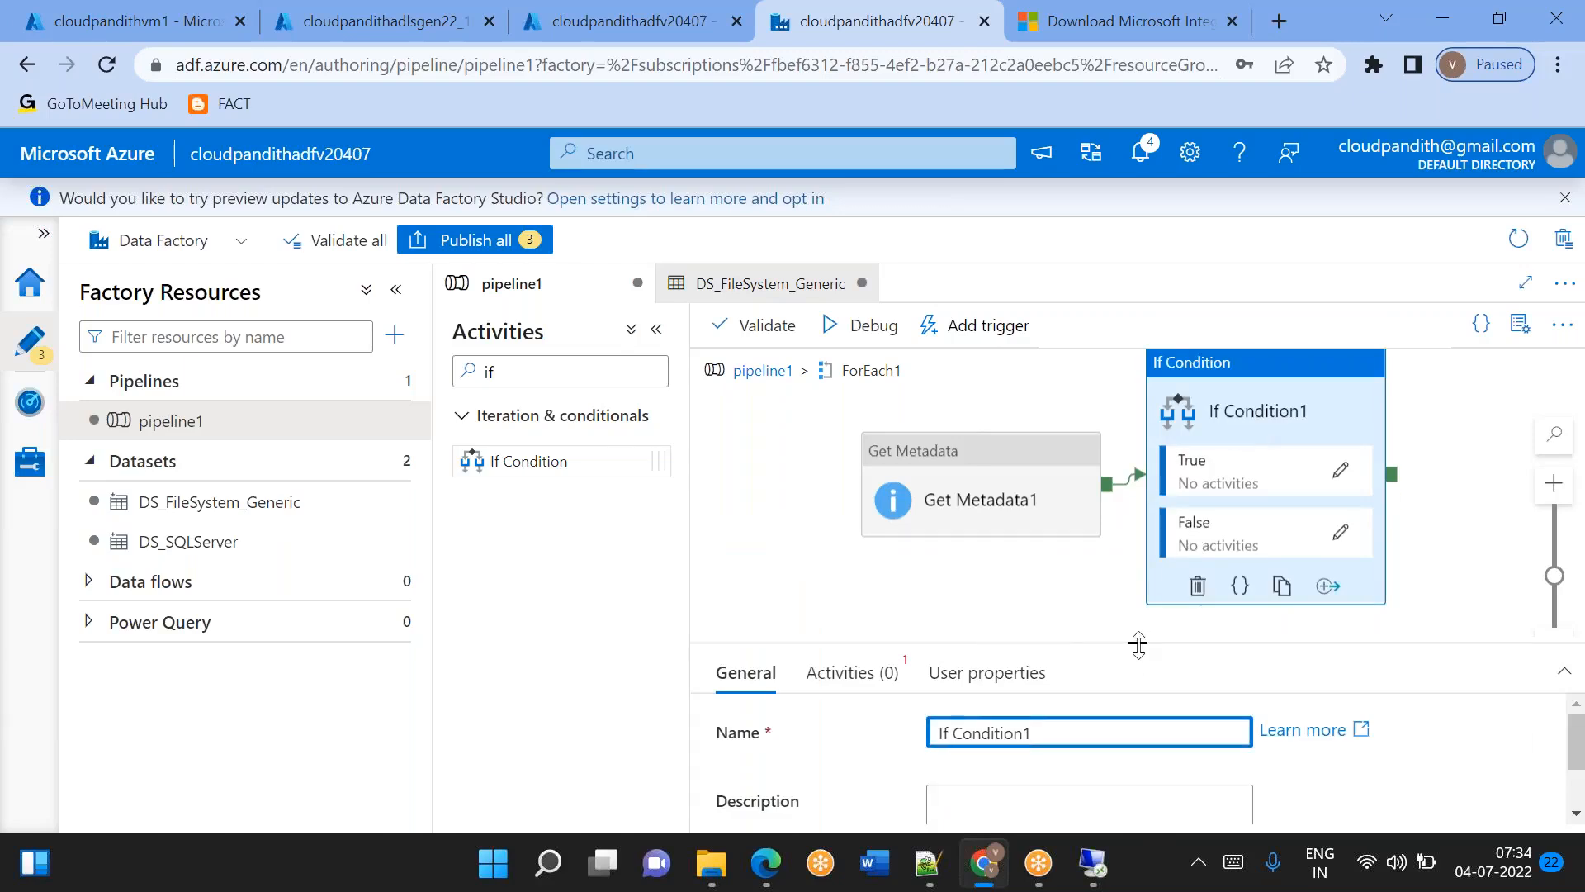
{"action": "left_click_drag", "start_coordinate": [1137, 644], "coordinate": [1138, 541]}
{"action": "left_click", "coordinate": [850, 573]}
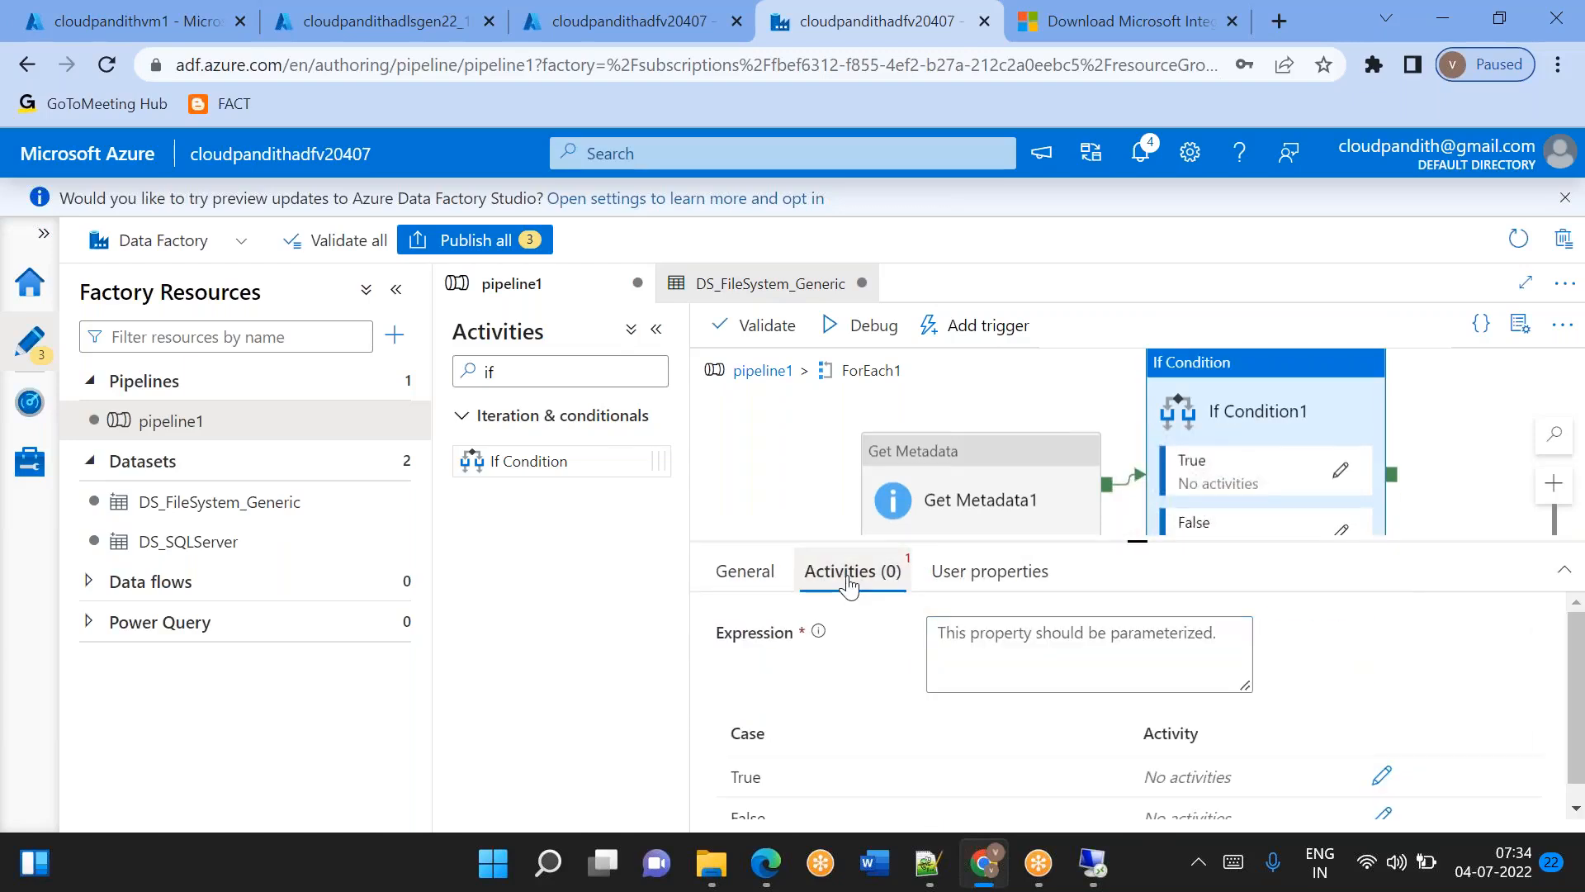
{"action": "left_click", "coordinate": [1009, 644]}
{"action": "left_click", "coordinate": [983, 709]}
{"action": "scroll", "coordinate": [1128, 715], "scroll_direction": "down", "scroll_amount": 5}
{"action": "scroll", "coordinate": [1128, 715], "scroll_direction": "up", "scroll_amount": 3}
{"action": "scroll", "coordinate": [1128, 715], "scroll_direction": "up", "scroll_amount": 2}
{"action": "left_click", "coordinate": [1051, 725]}
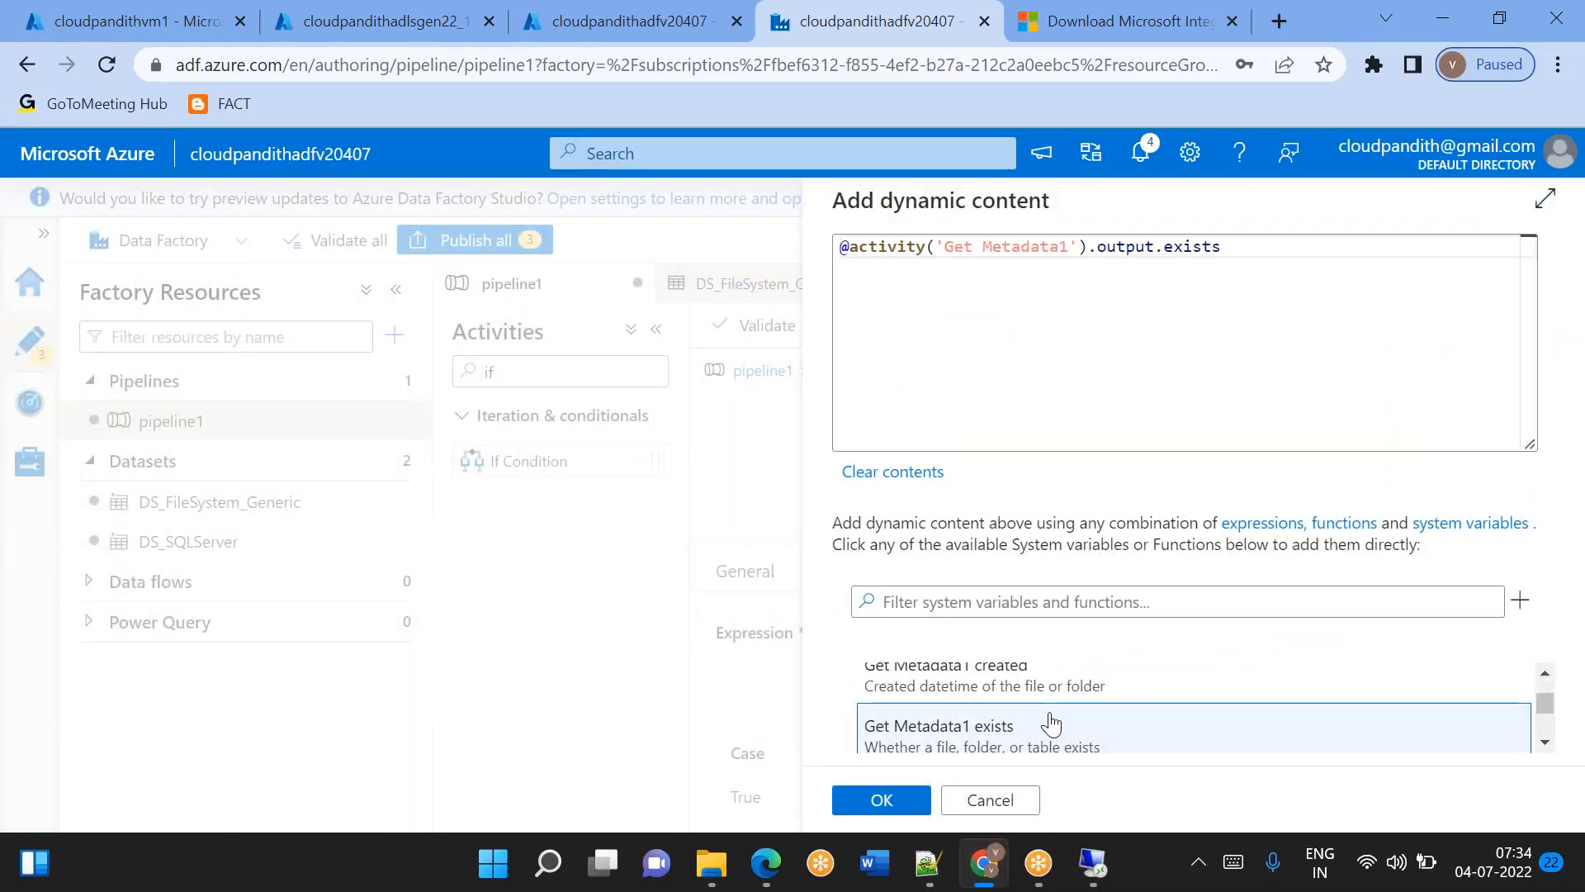
{"action": "left_click", "coordinate": [881, 800]}
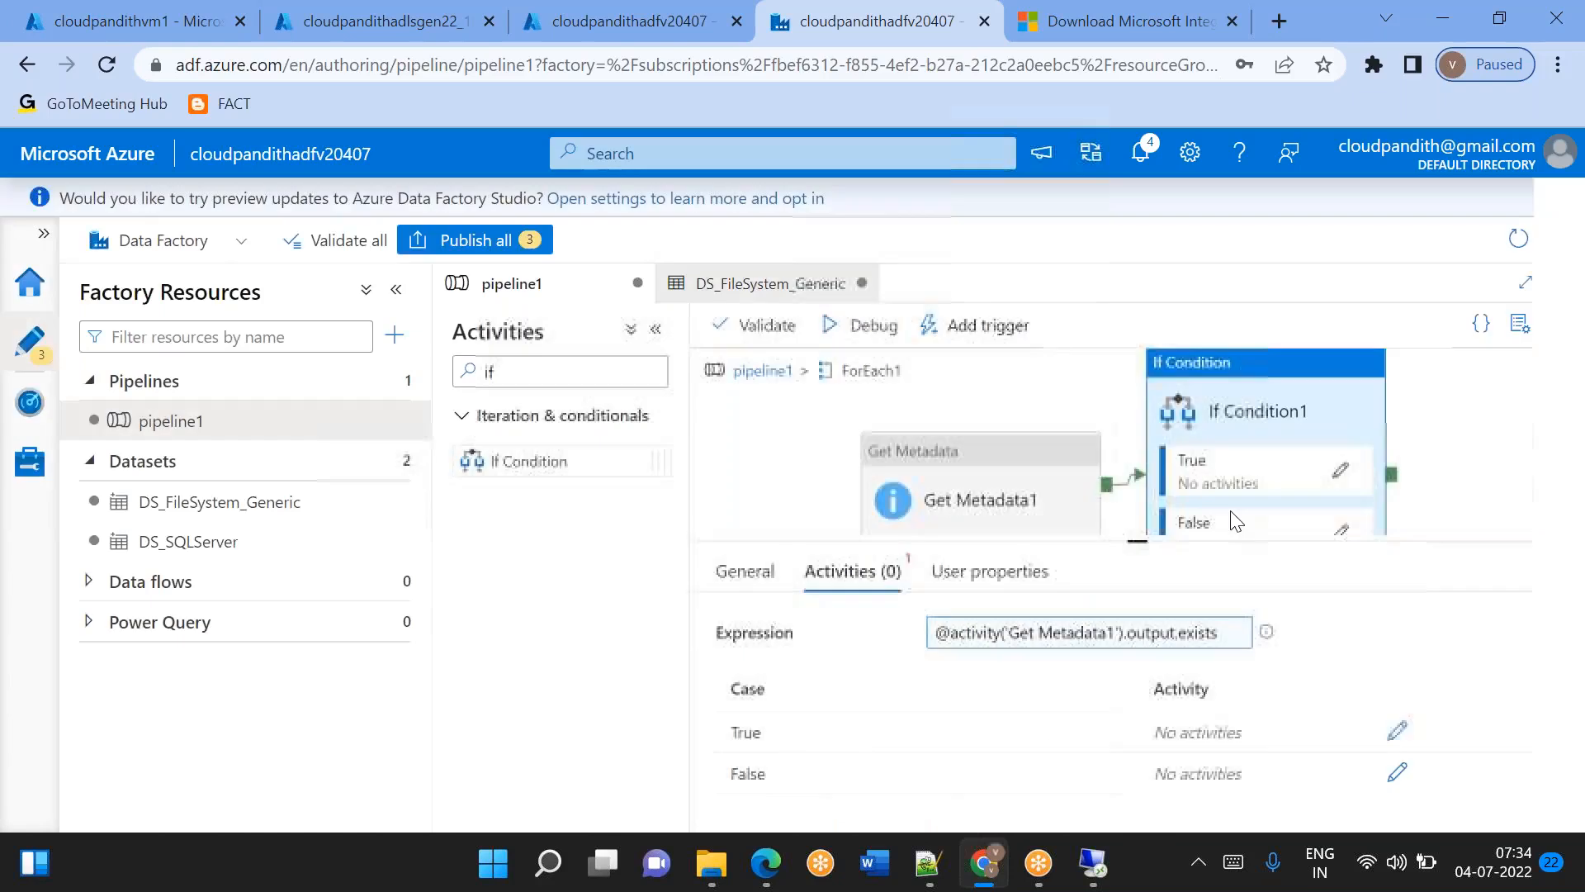
Add a Copy data activity to If Condition1's True branch and choose DS_FileSystem_Generic as its source dataset.
{"action": "left_click", "coordinate": [1335, 478]}
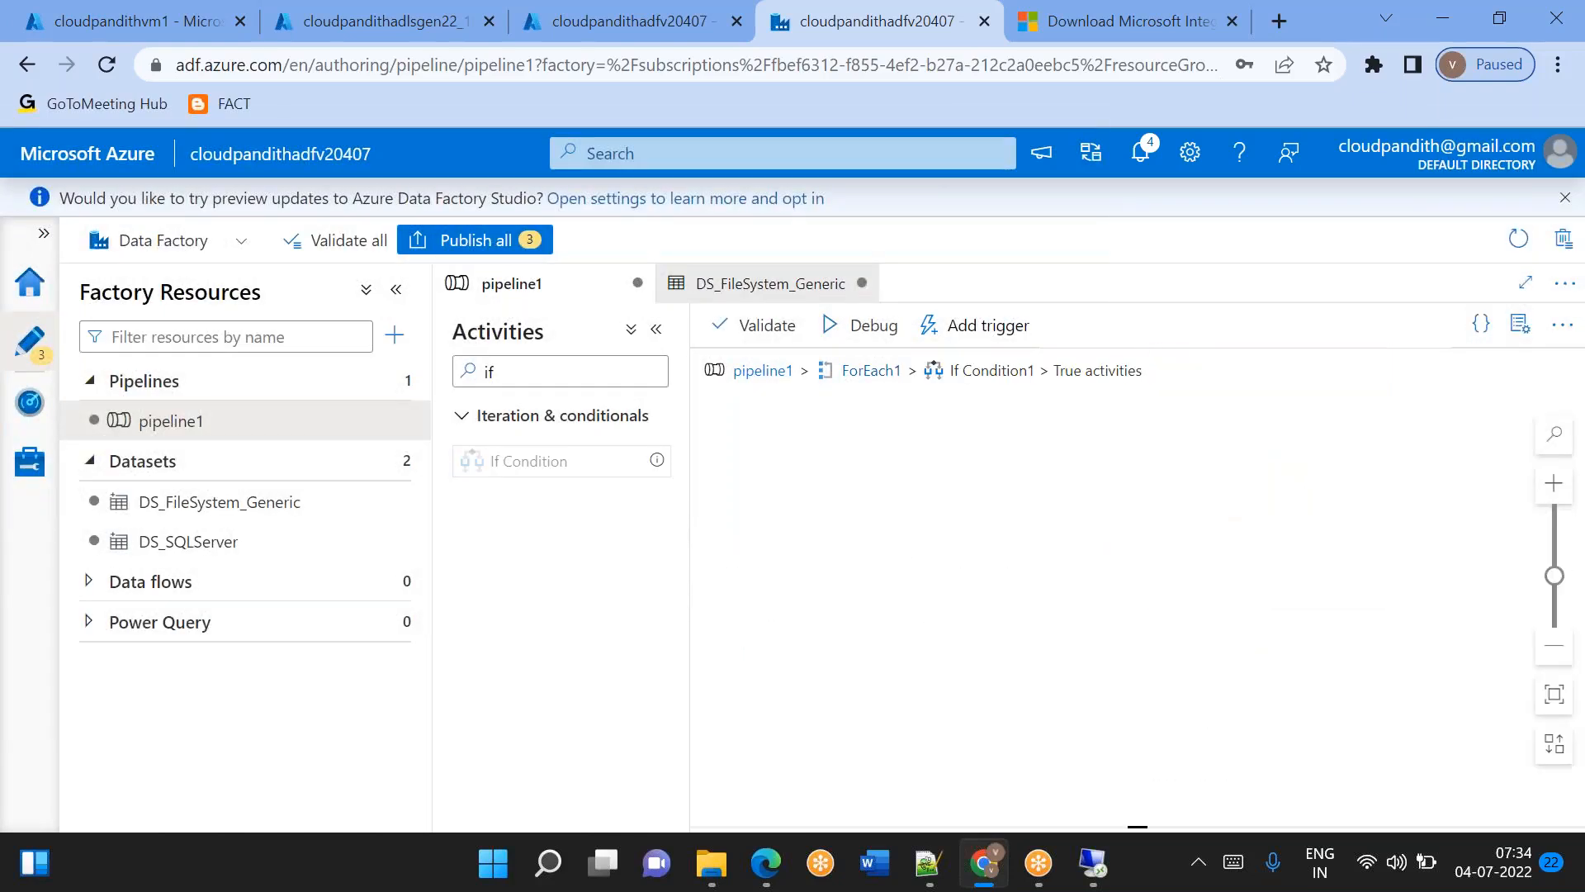
{"action": "double_click", "coordinate": [490, 372]}
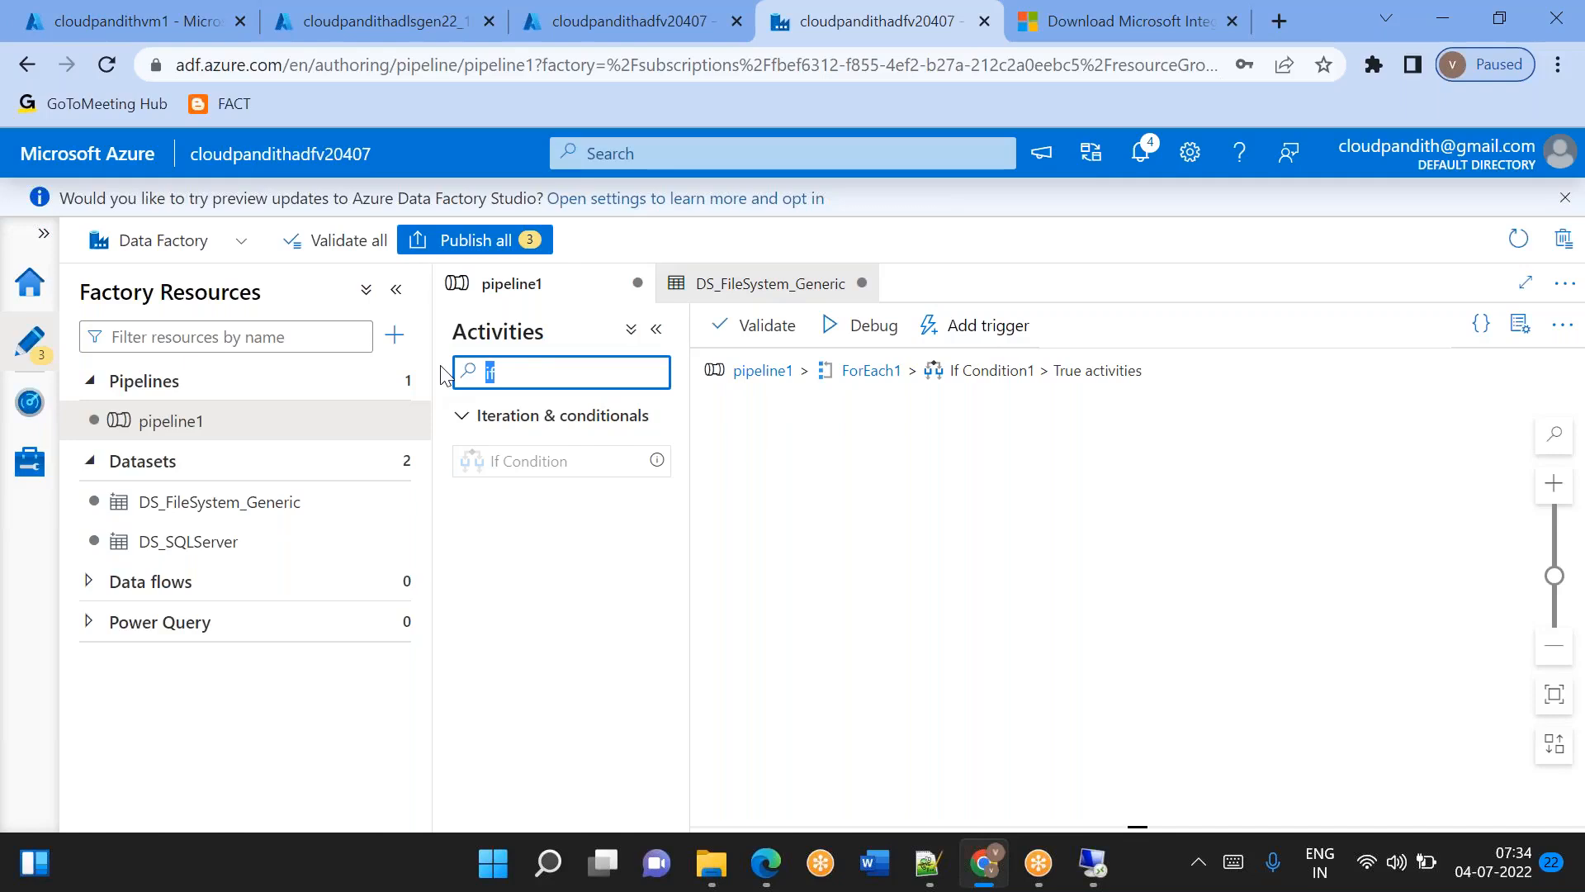
{"action": "type", "text": "cop"}
{"action": "left_click_drag", "start_coordinate": [506, 460], "coordinate": [972, 470]}
{"action": "left_click", "coordinate": [828, 578]}
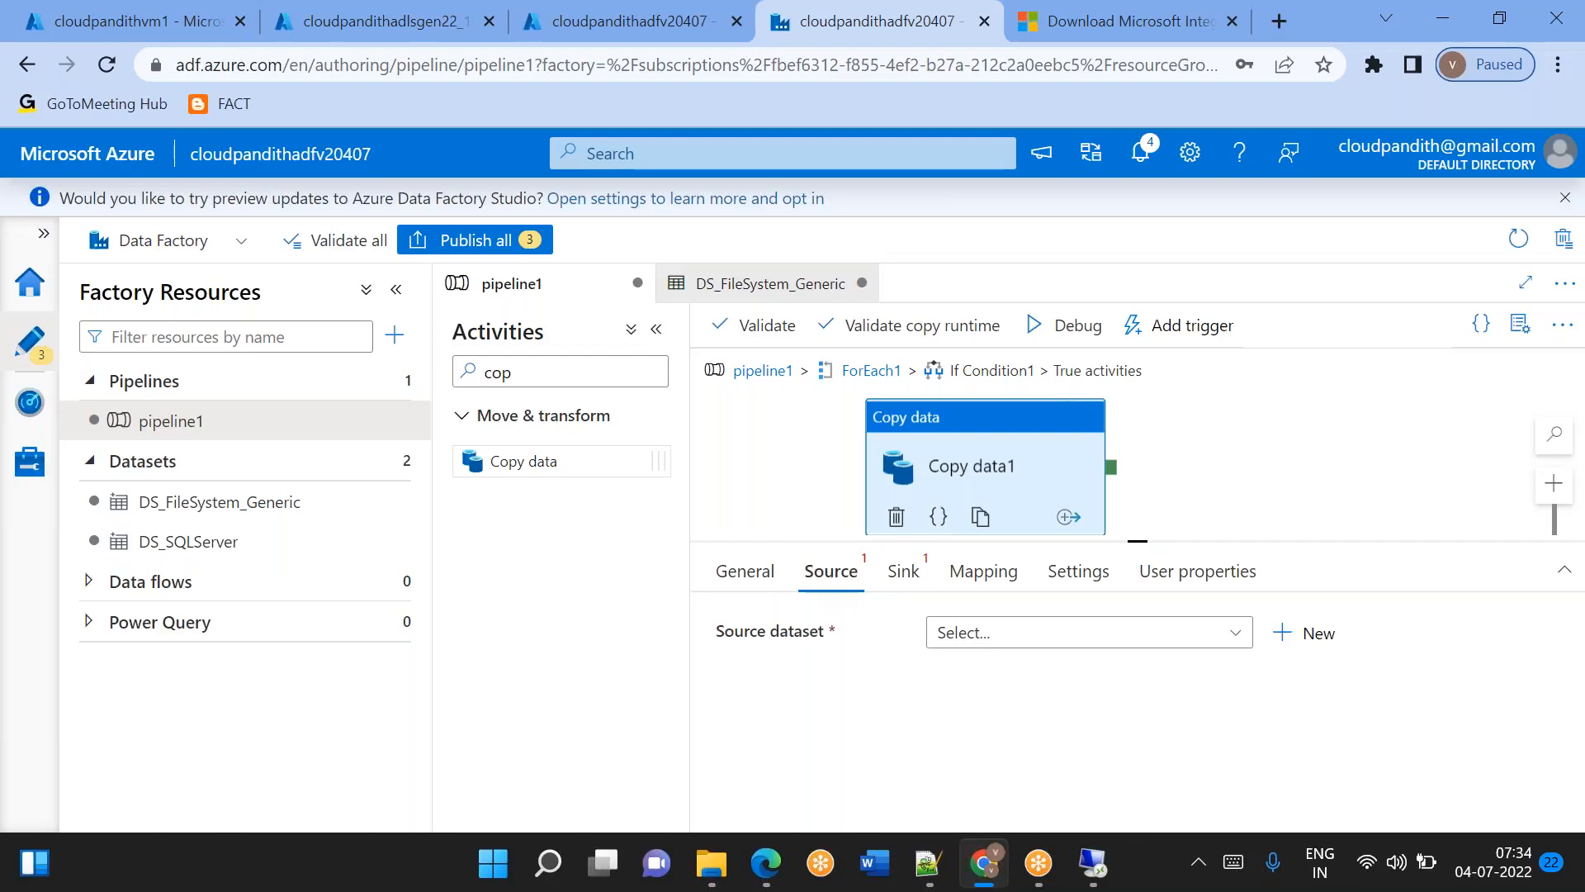
{"action": "left_click", "coordinate": [1020, 636]}
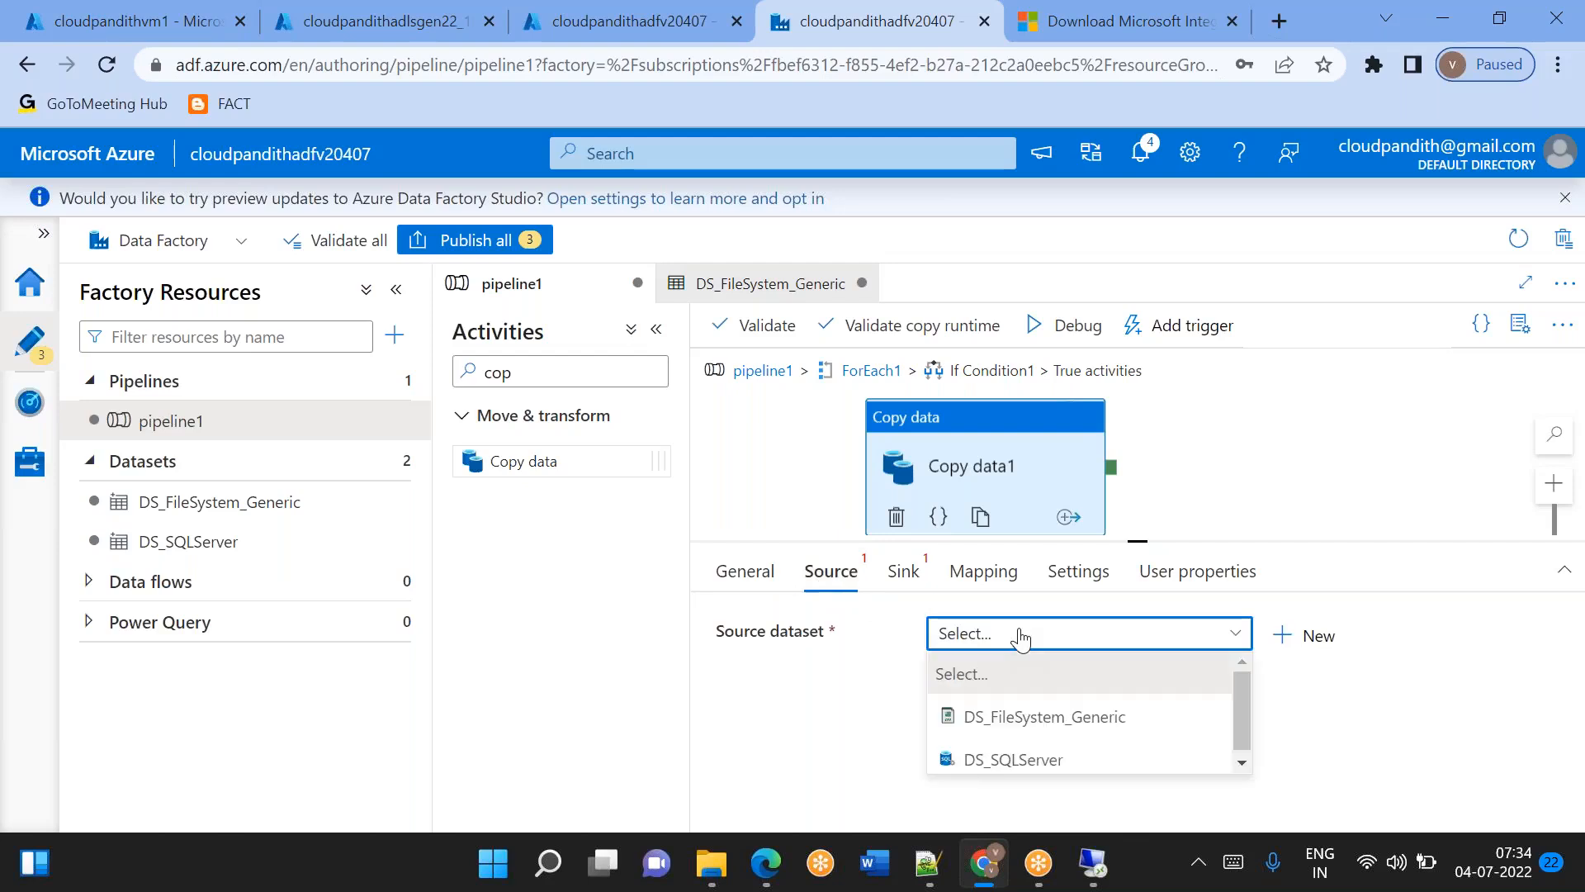
{"action": "left_click", "coordinate": [1027, 720]}
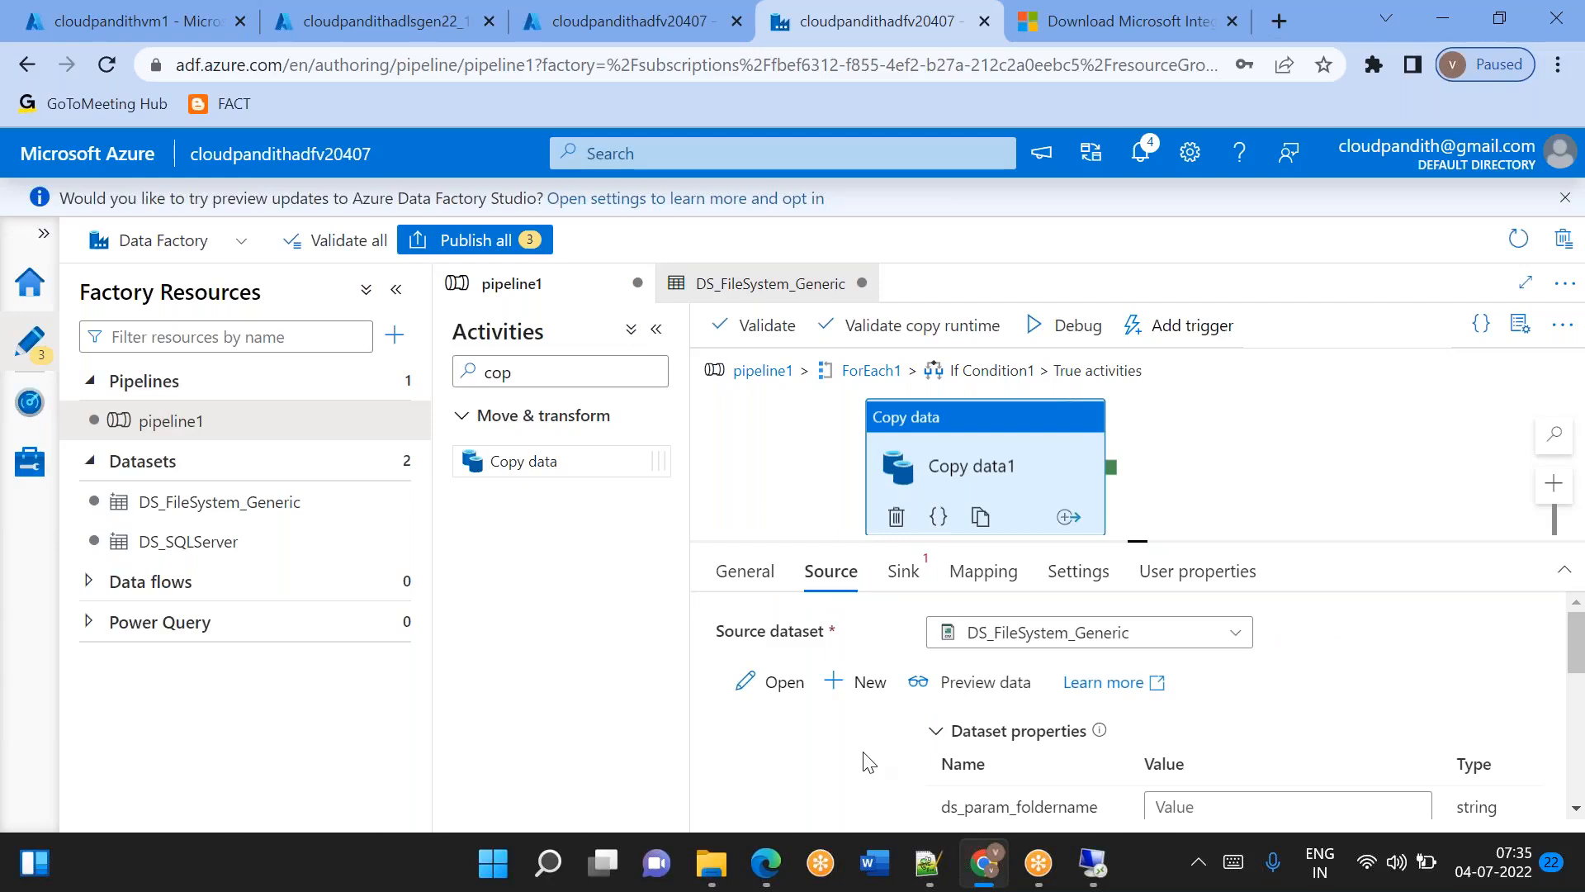
{"action": "scroll", "coordinate": [868, 761], "scroll_direction": "down", "scroll_amount": 1}
{"action": "left_click", "coordinate": [1187, 739]}
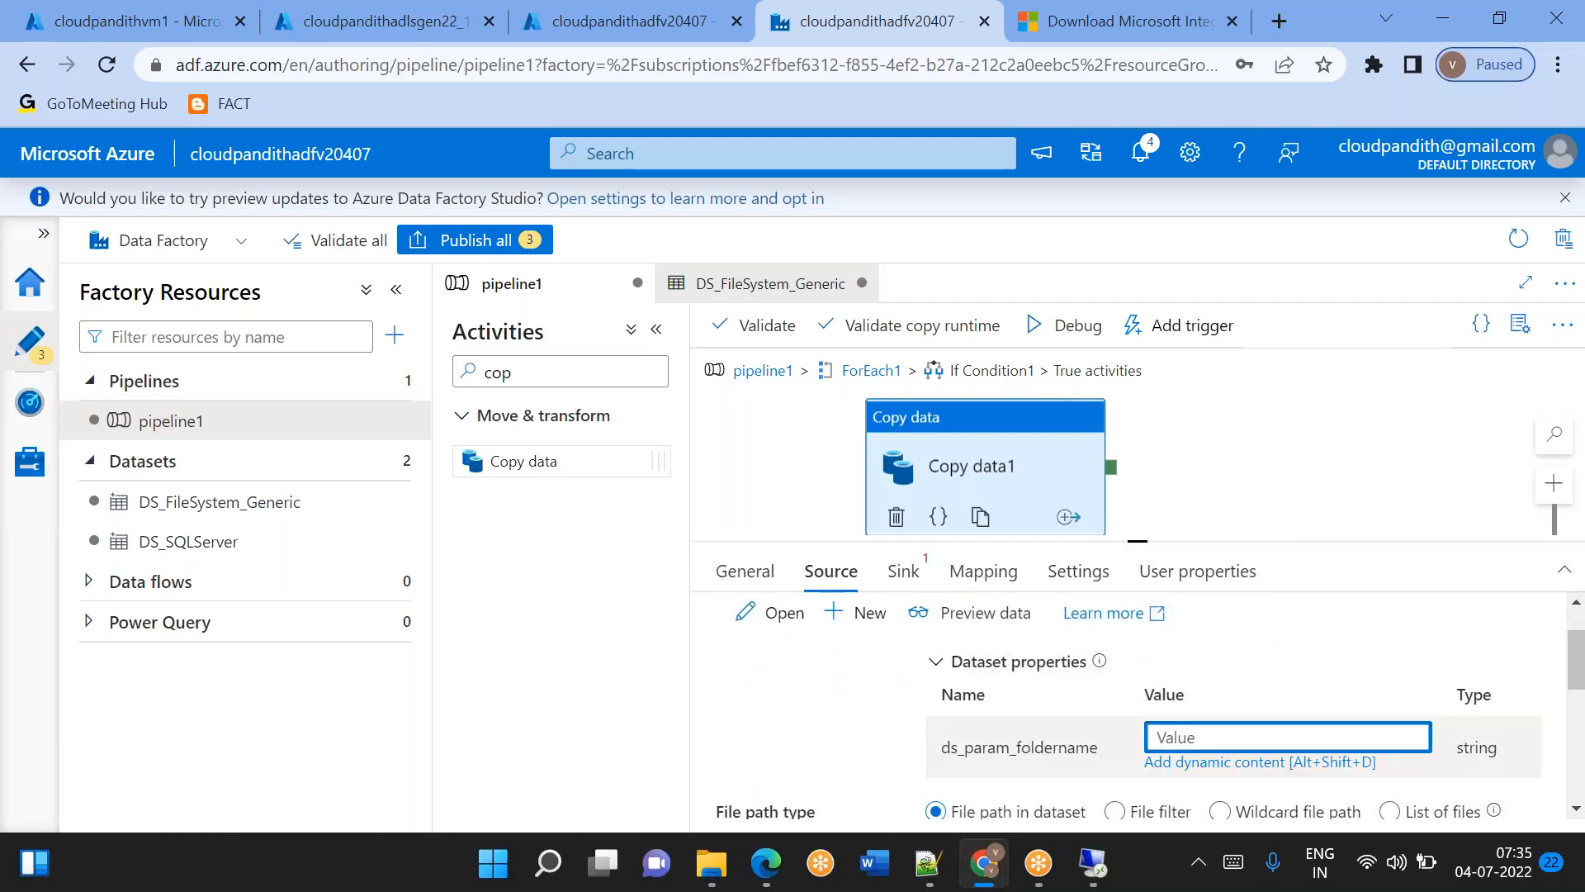
{"action": "left_click", "coordinate": [1202, 765]}
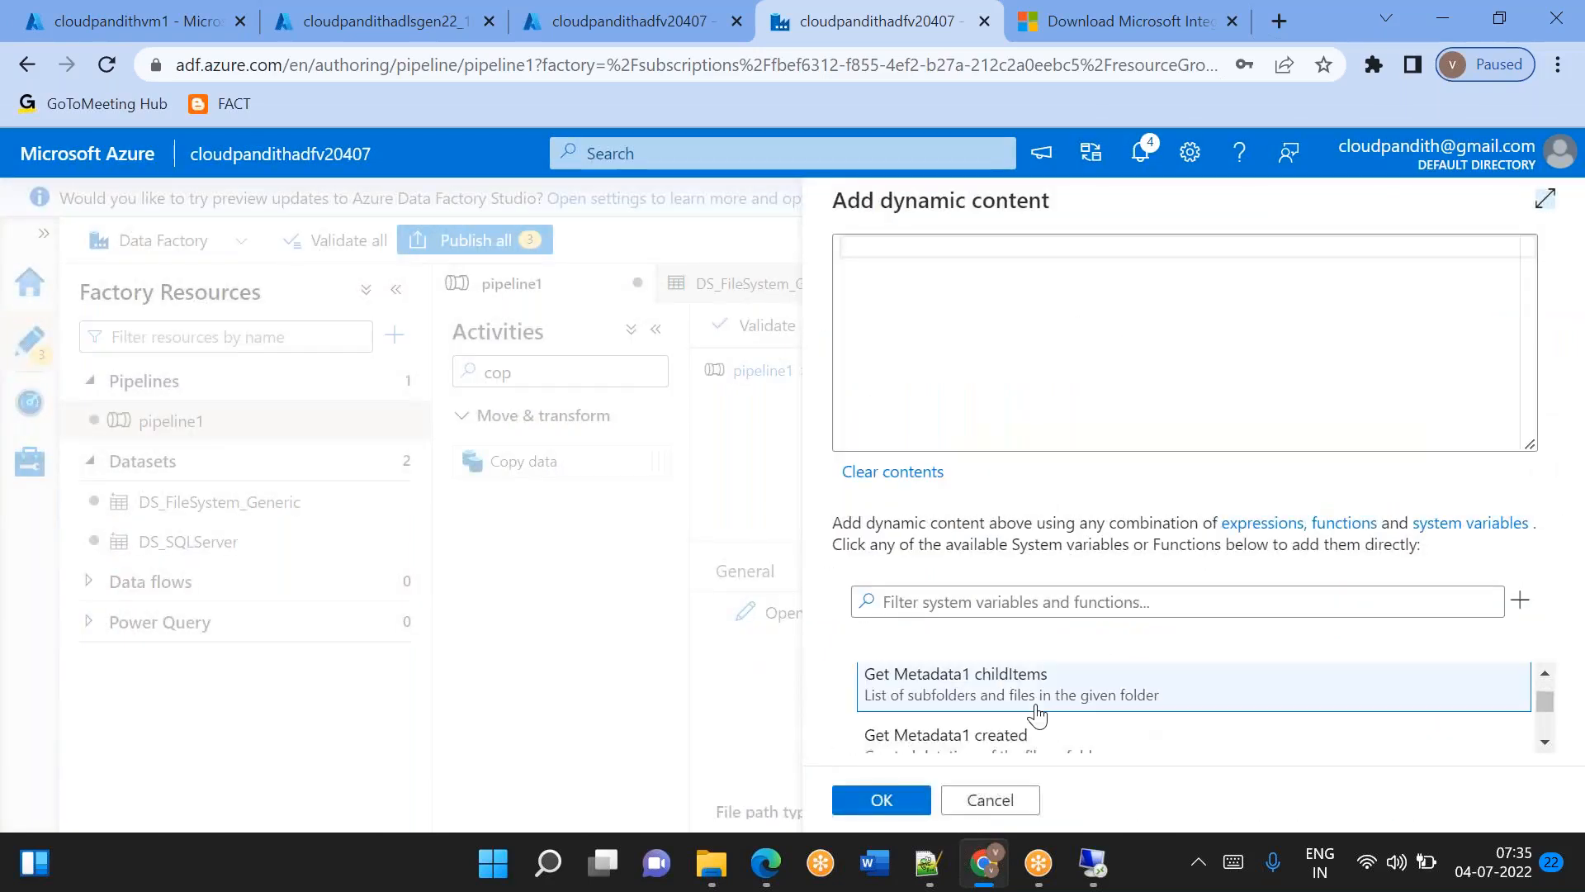
{"action": "left_click", "coordinate": [933, 294]}
{"action": "type", "text": "@otem()."}
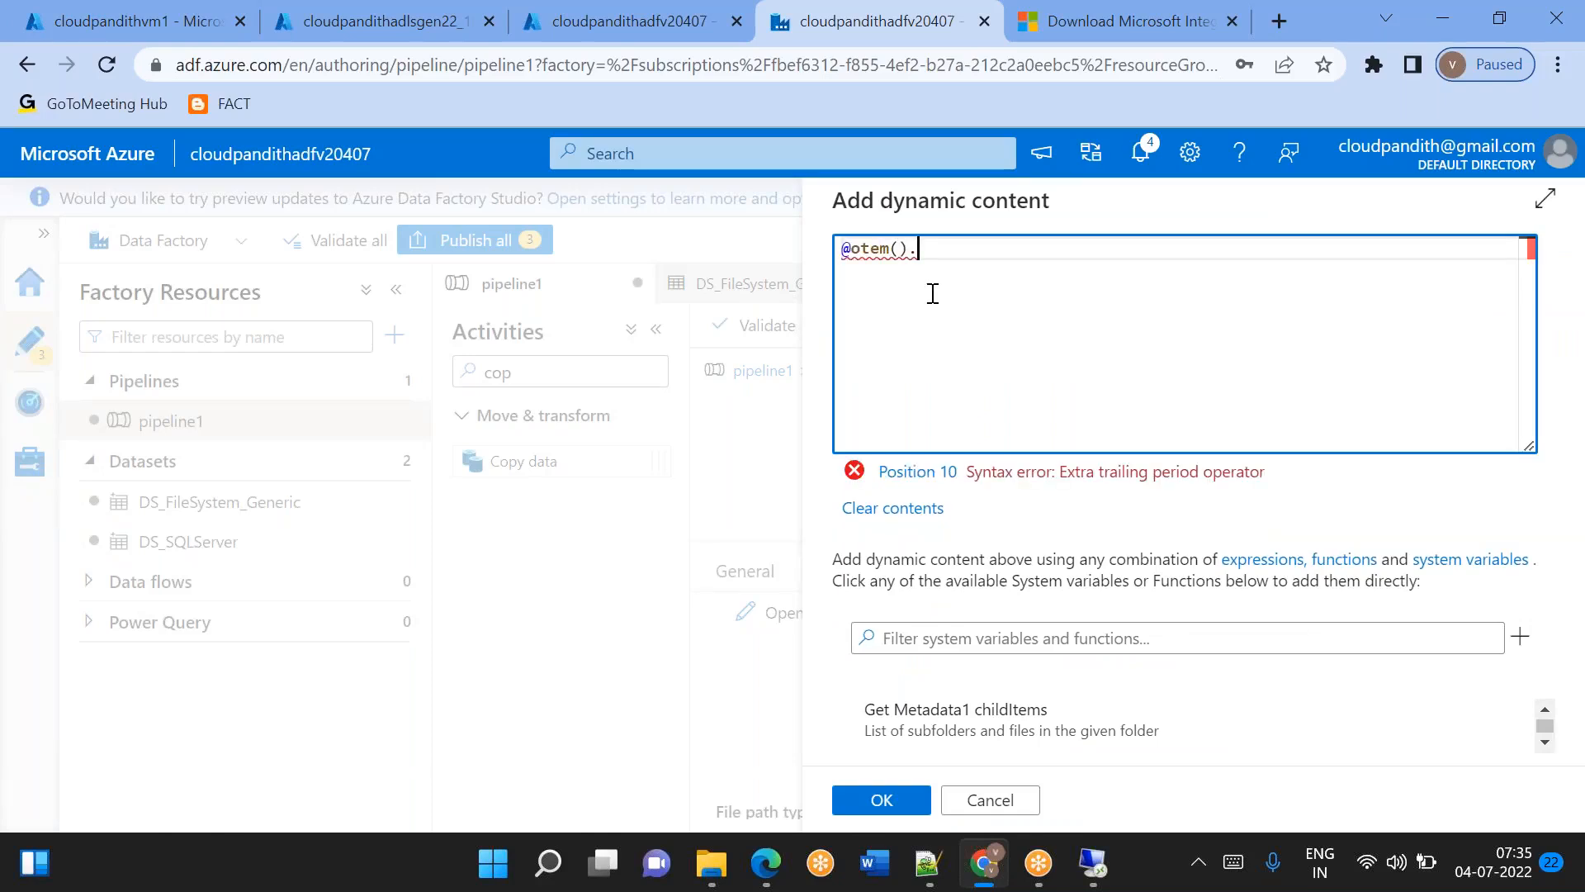
{"action": "type", "text": "srcfolder"}
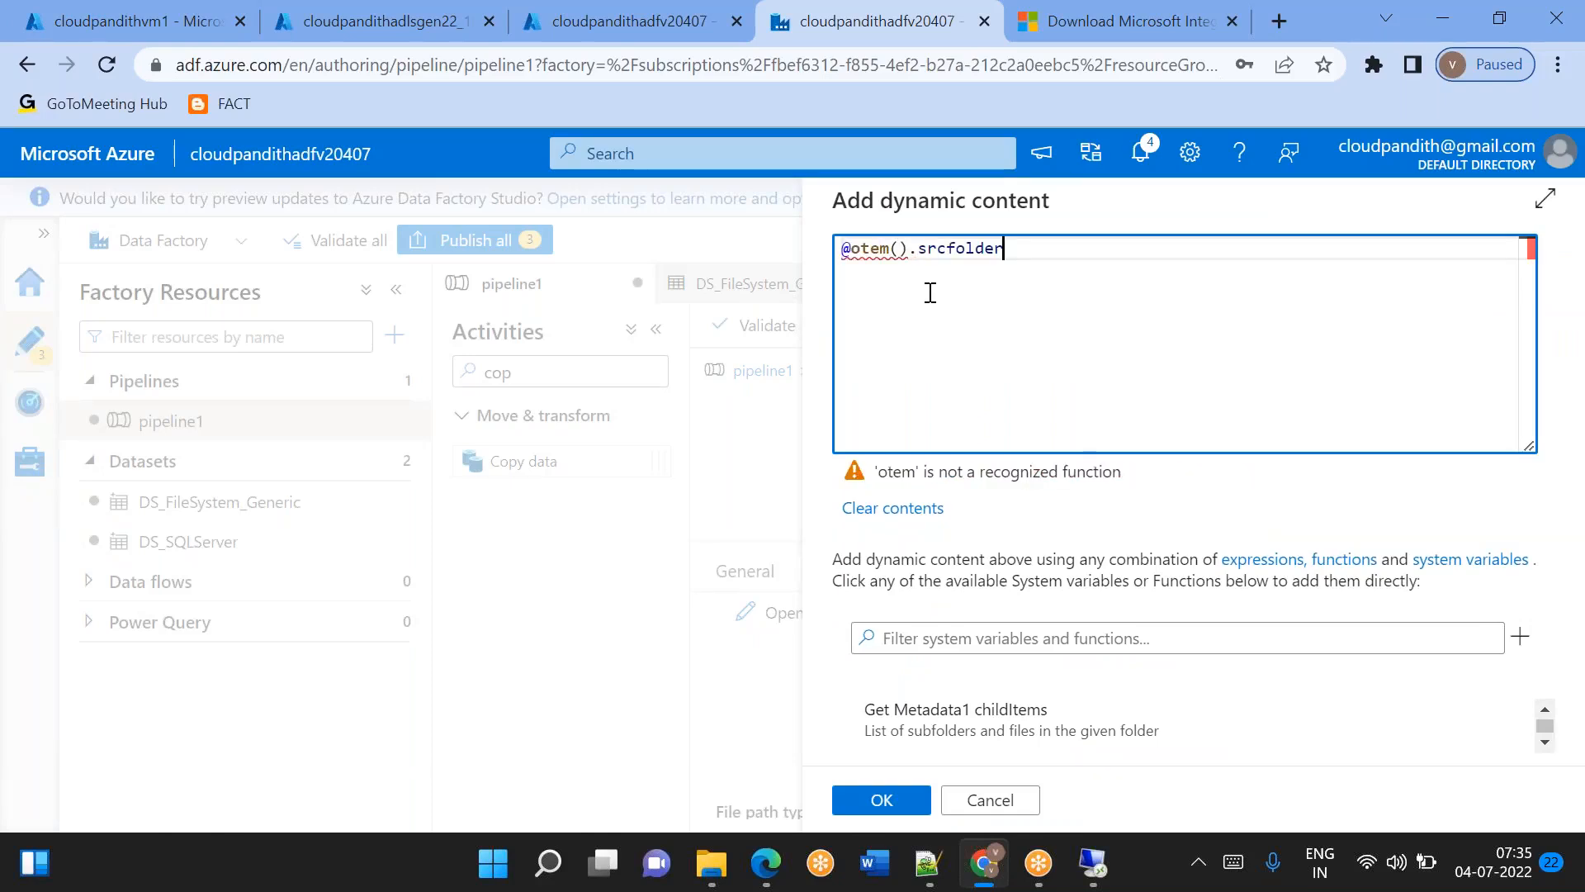
{"action": "double_click", "coordinate": [860, 248]}
{"action": "type", "text": "item"}
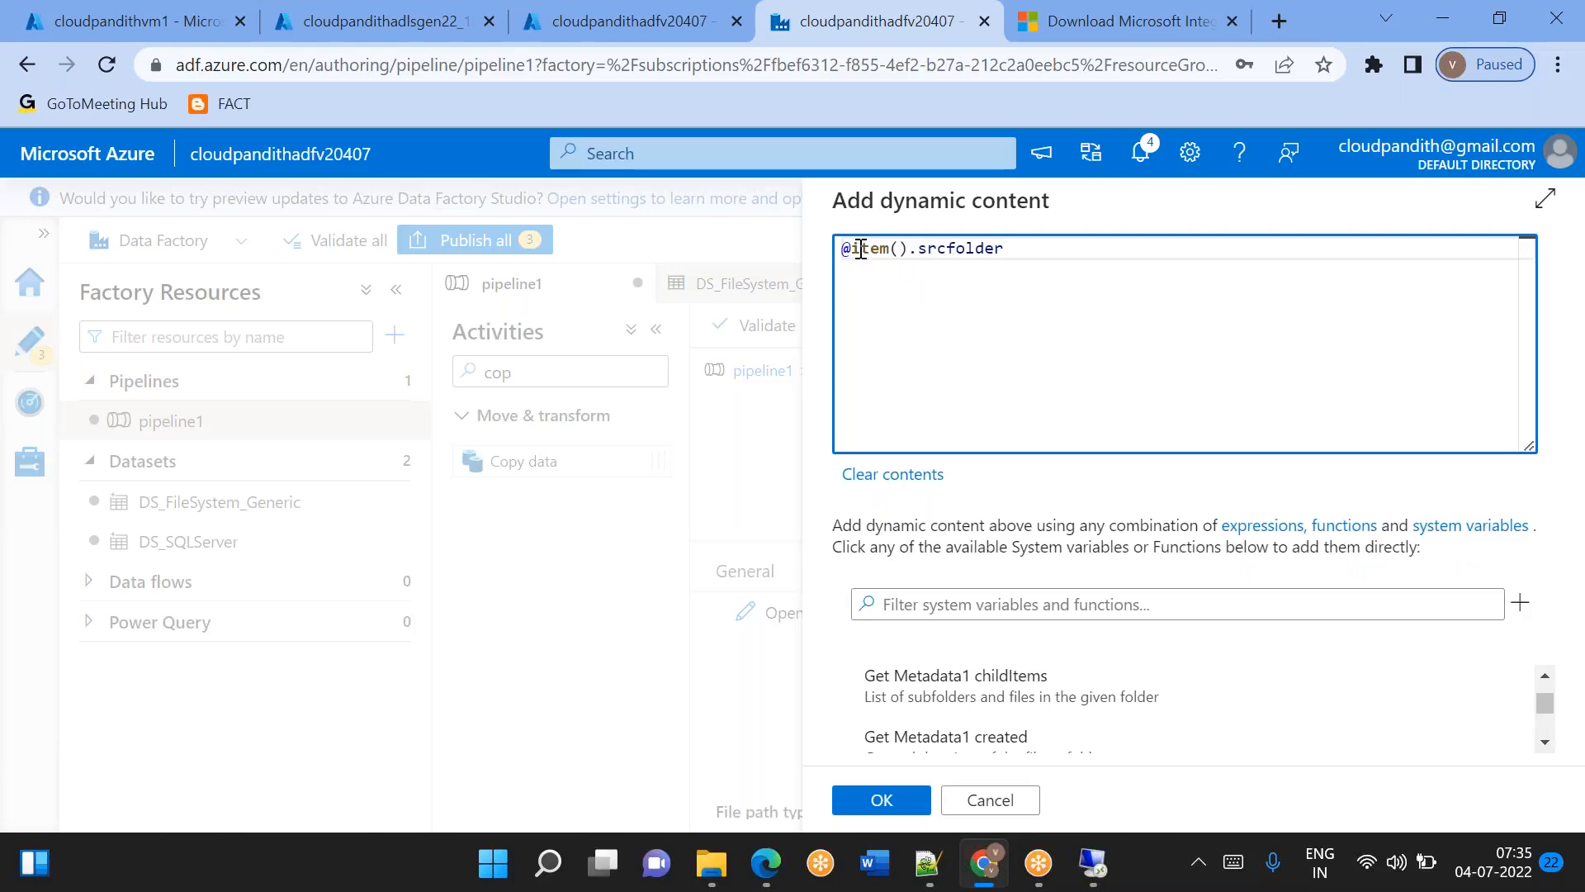
{"action": "left_click", "coordinate": [882, 800]}
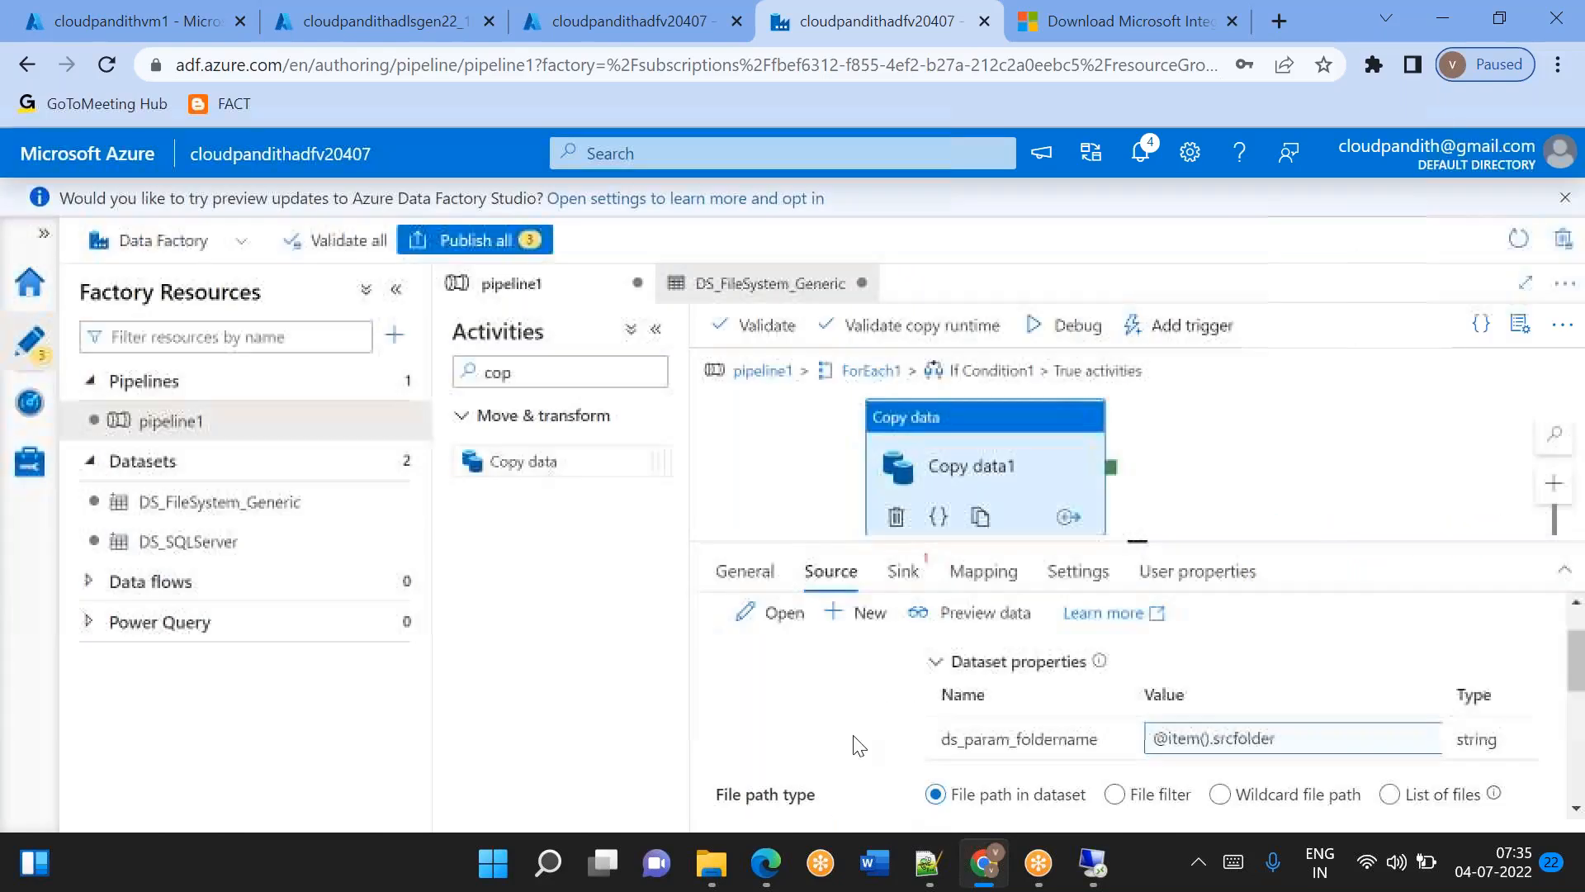
{"action": "left_click", "coordinate": [1220, 734]}
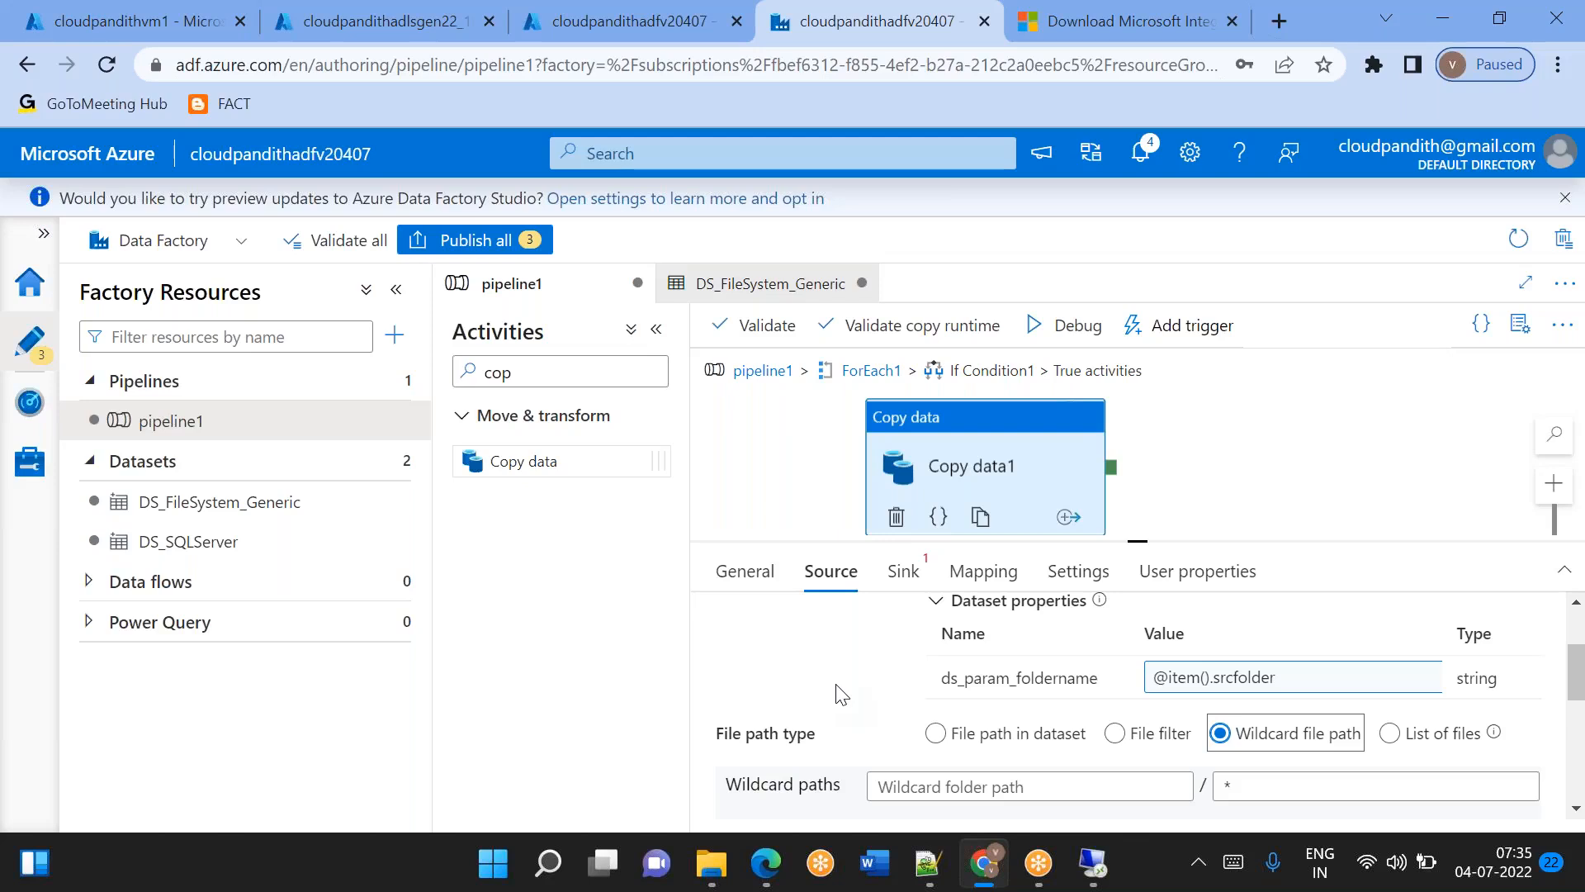
Start a new sink dataset for Copy data1 using Azure Data Lake Storage Gen2 and the DelimitedText format.
{"action": "left_click", "coordinate": [906, 573]}
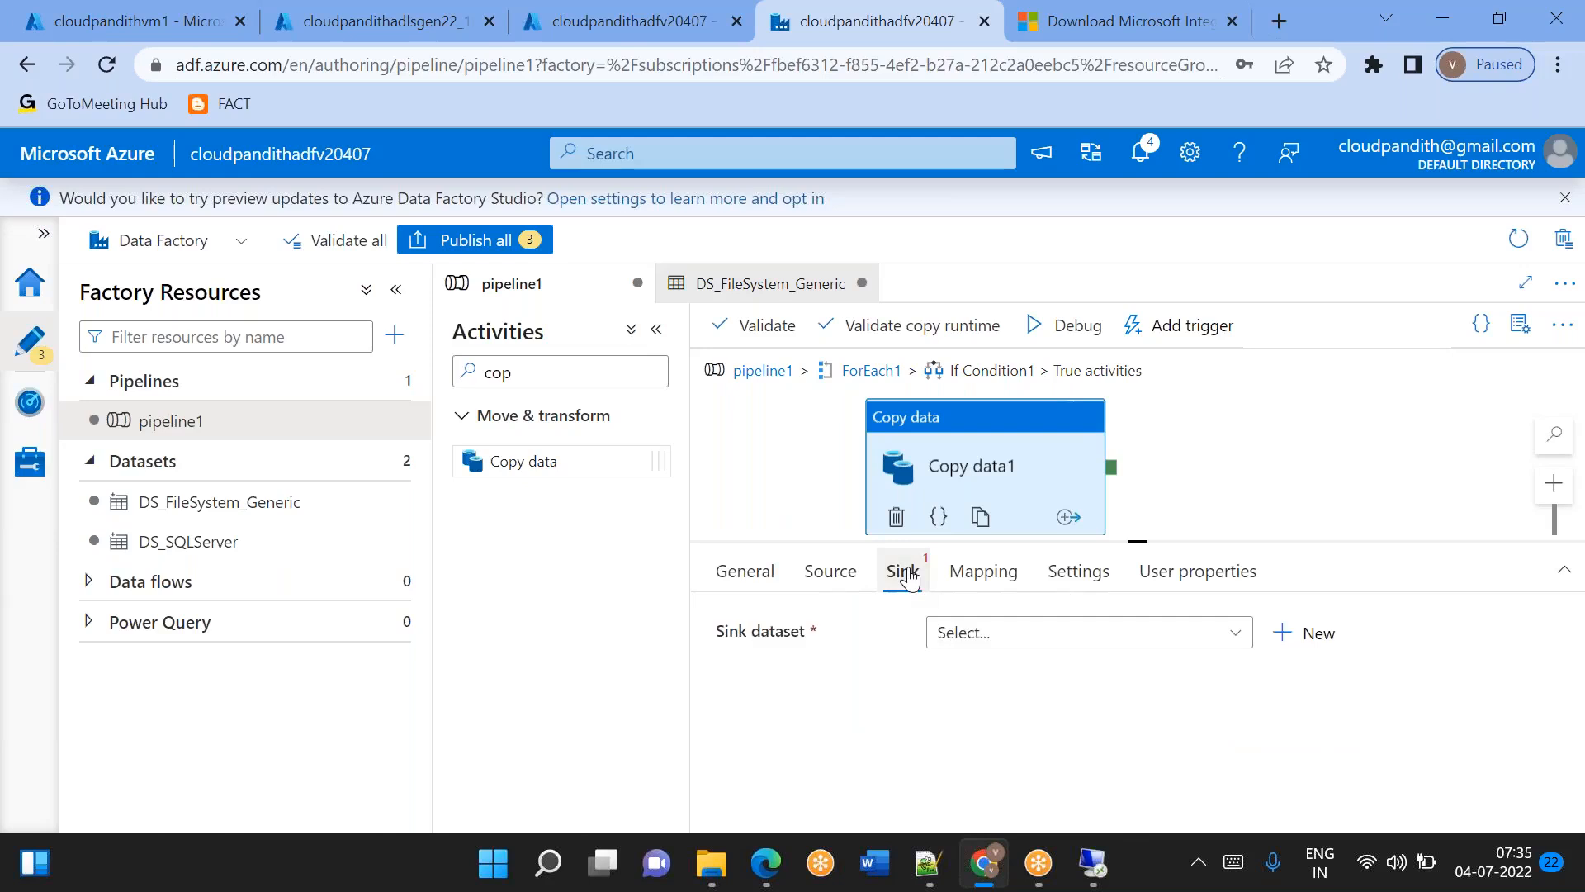
{"action": "left_click", "coordinate": [1305, 635]}
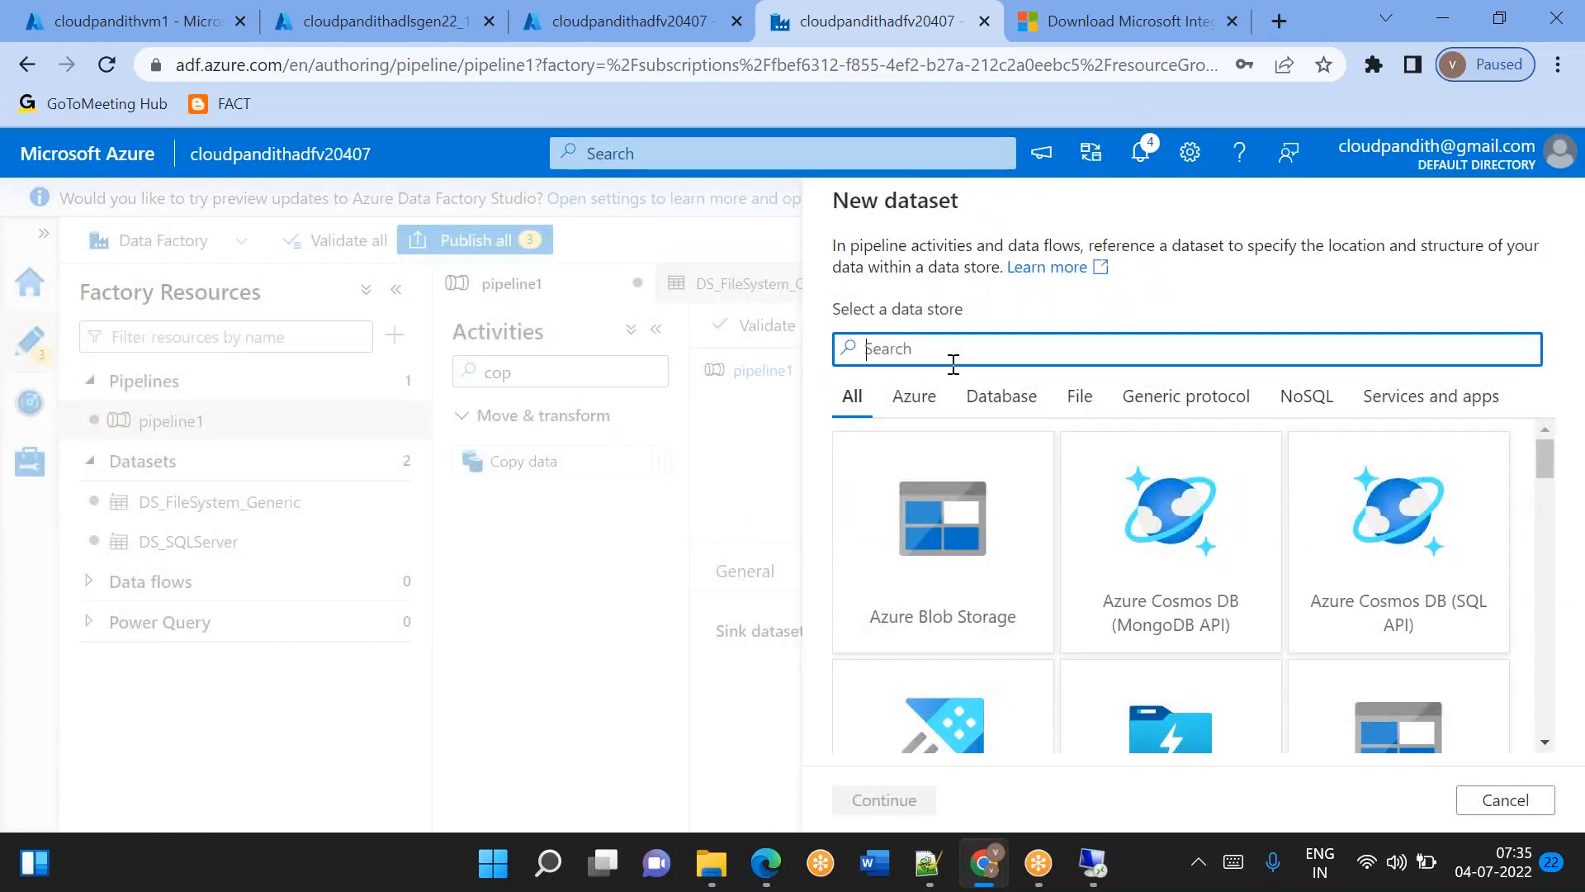
{"action": "type", "text": "2"}
{"action": "double_click", "coordinate": [948, 603]}
{"action": "left_click", "coordinate": [1395, 379]}
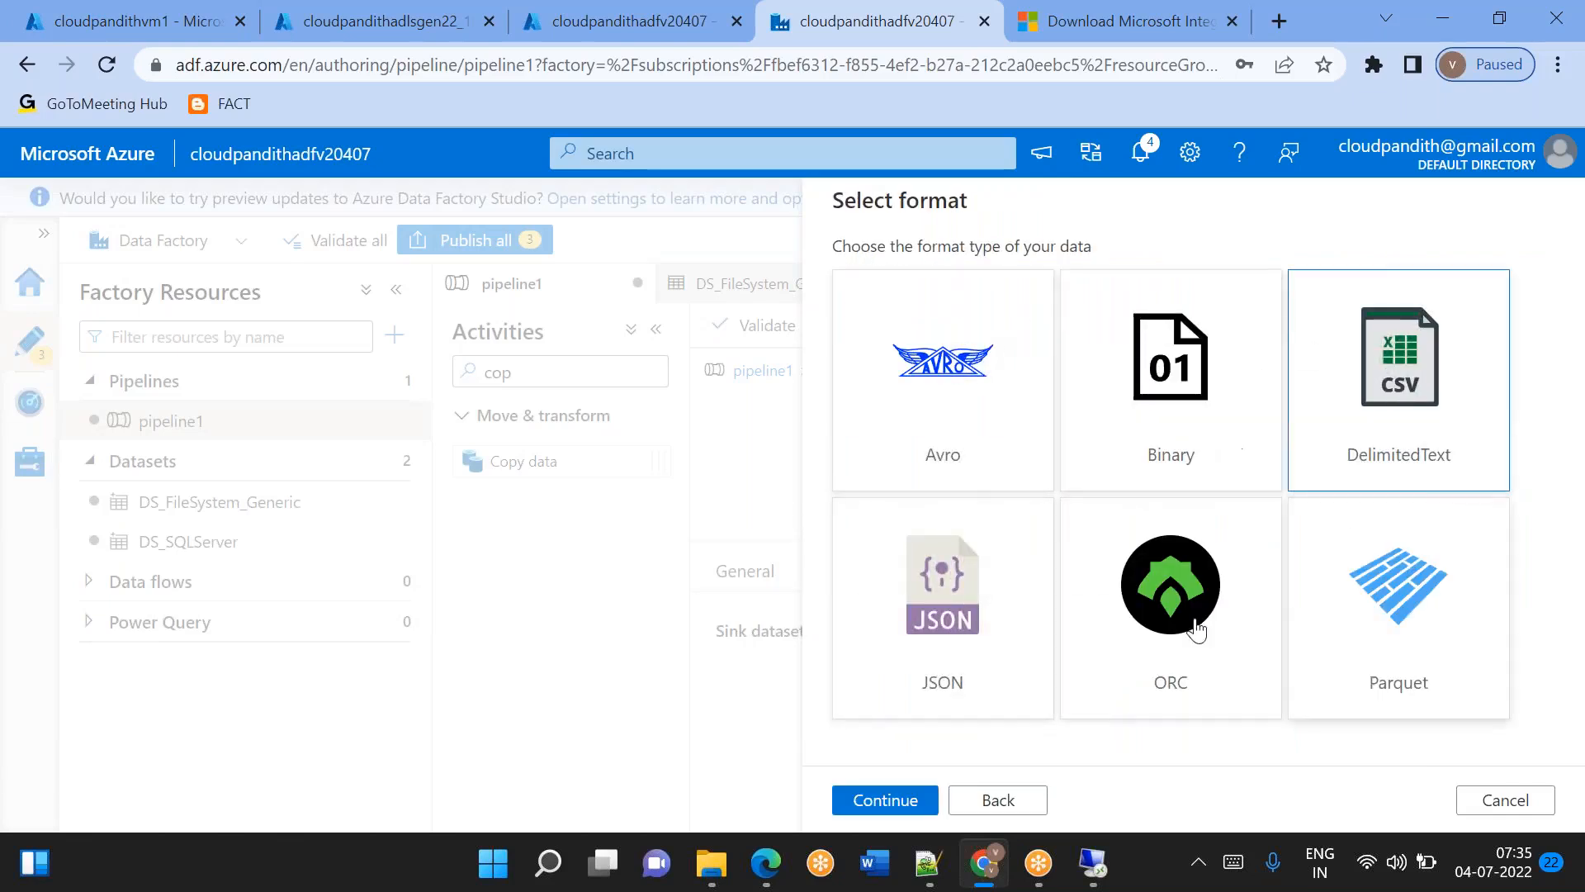
{"action": "left_click", "coordinate": [885, 803]}
Name the new sink dataset DS_ADLSGen2_Sink and assign it the LS_ADLSGen2 linked service.
{"action": "double_click", "coordinate": [984, 284]}
{"action": "key", "text": "BackSpace"}
{"action": "type", "text": "DS_+A"}
{"action": "key", "text": "BackSpace"}
{"action": "key", "text": "BackSpace"}
{"action": "type", "text": "ADLSGen2_Sink"}
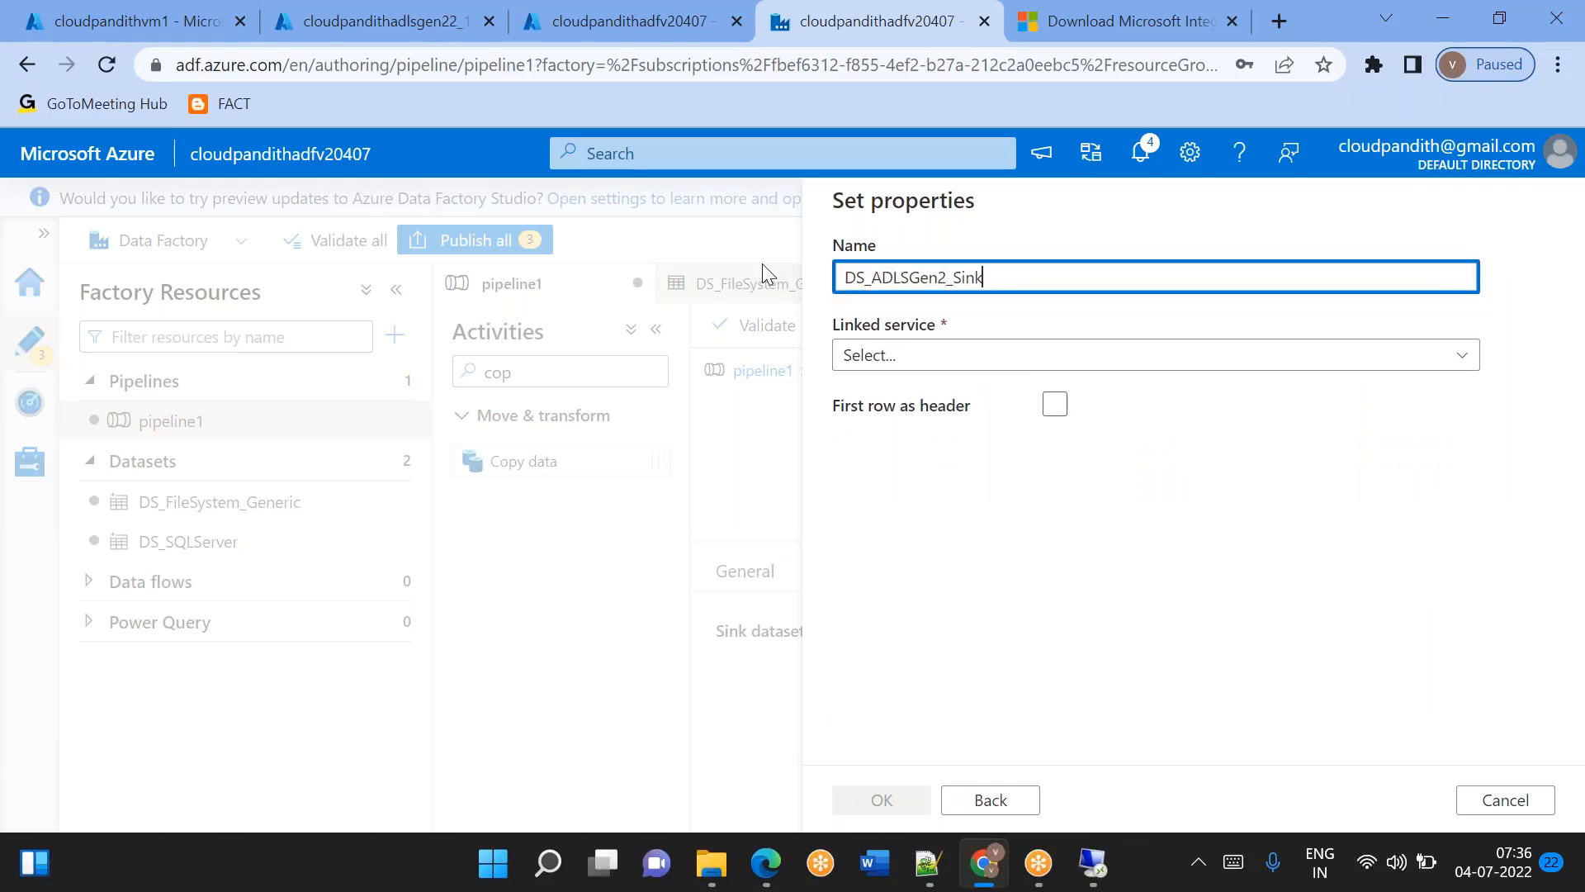
{"action": "left_click", "coordinate": [927, 357]}
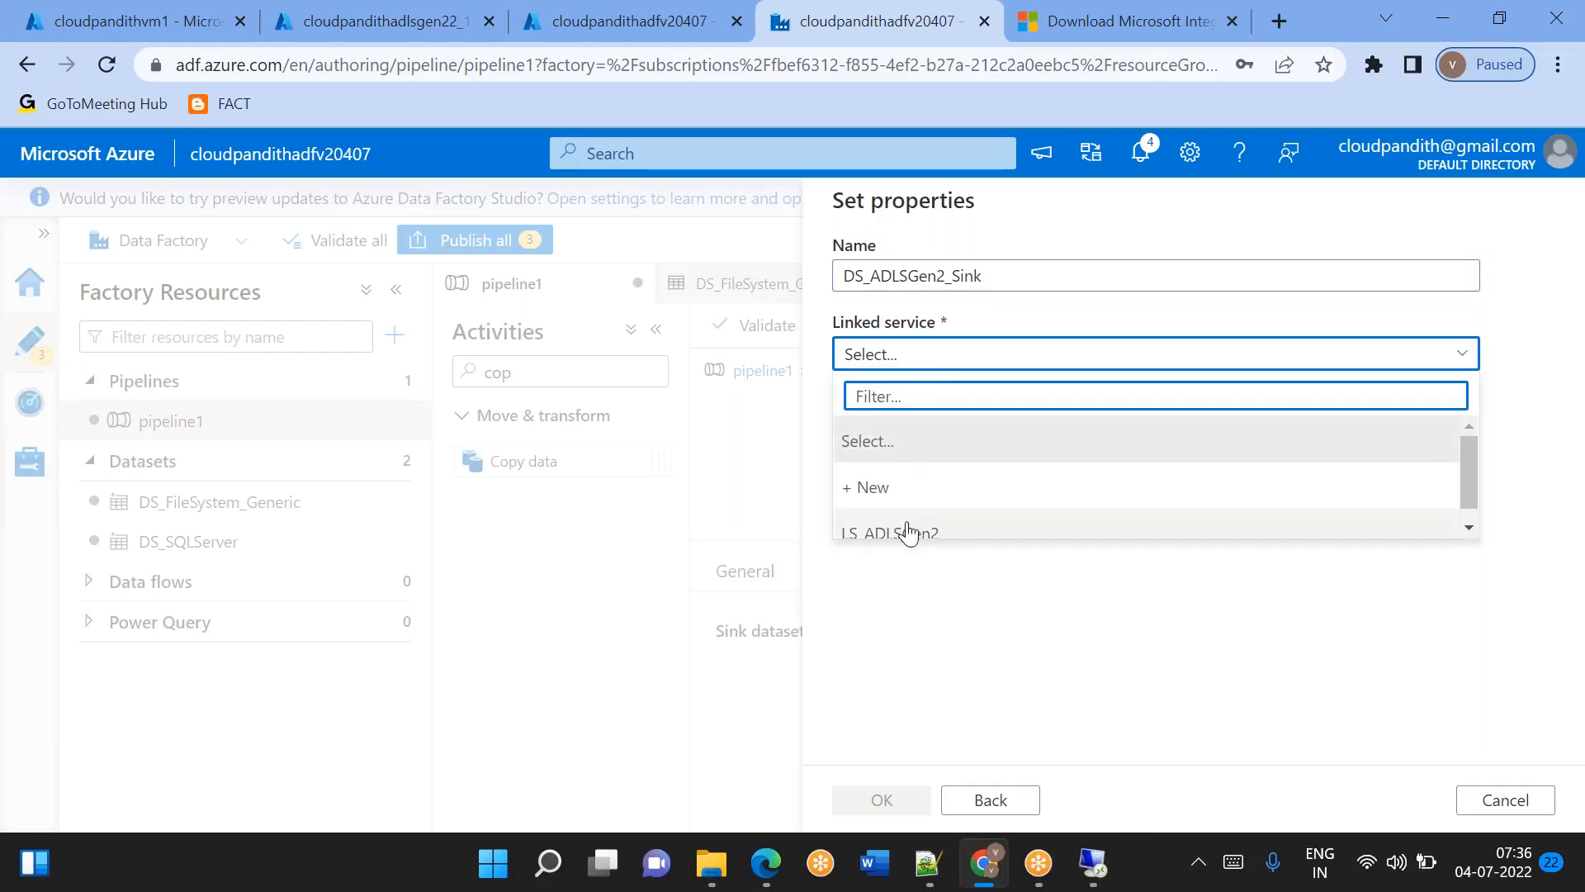
{"action": "left_click", "coordinate": [908, 533]}
Enable first row as header, set the file system to global and schema import to None, and create the sink dataset.
{"action": "left_click", "coordinate": [1054, 473]}
{"action": "left_click", "coordinate": [881, 423]}
{"action": "type", "text": "global"}
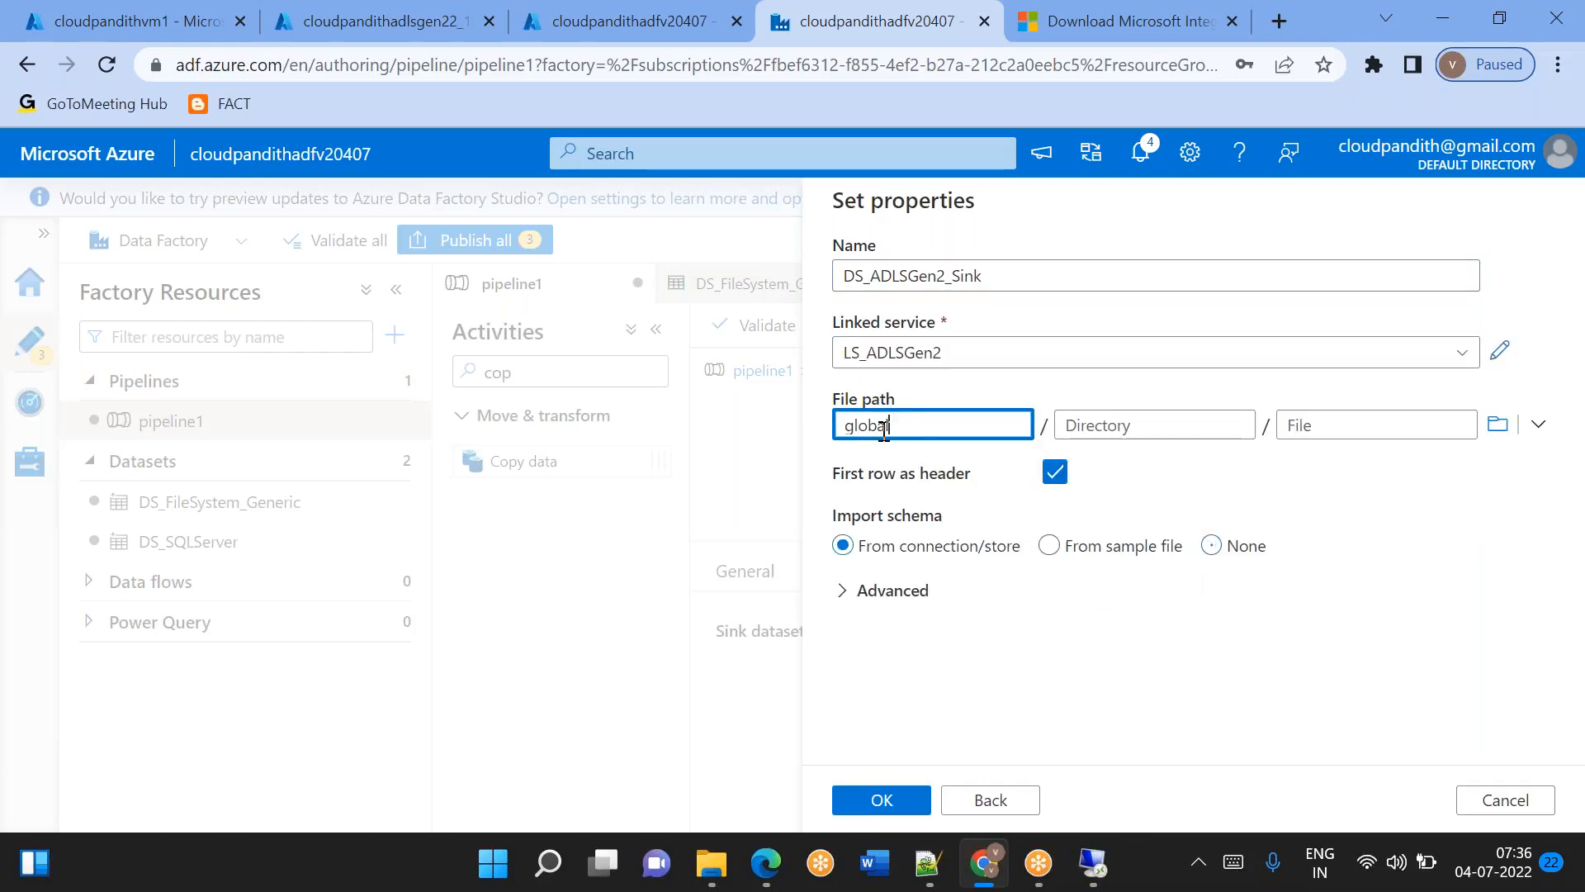
{"action": "left_click", "coordinate": [1095, 424]}
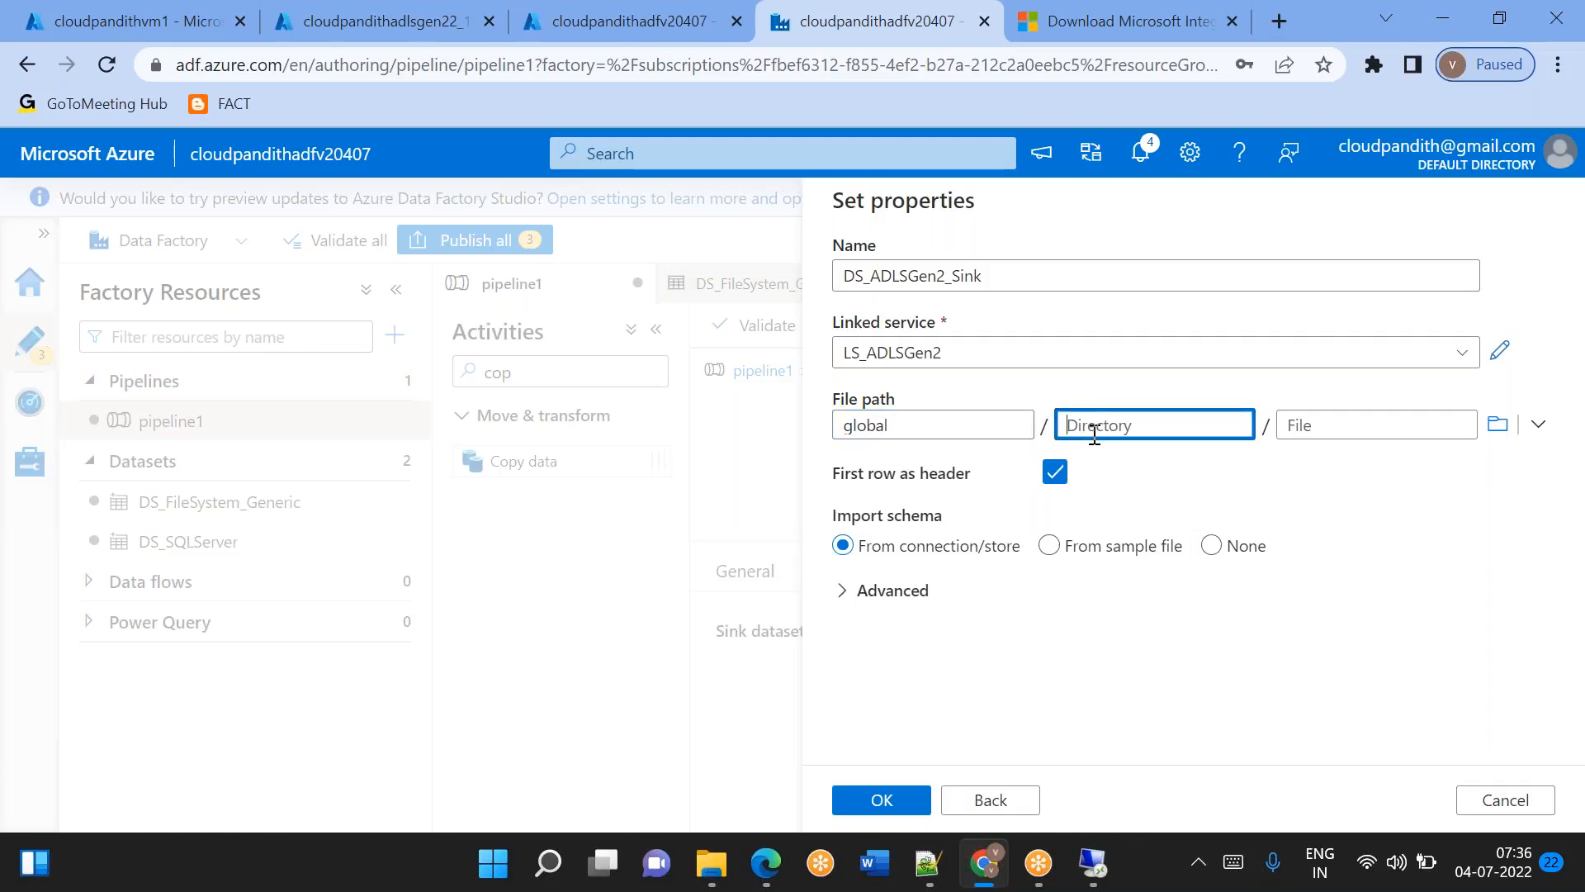
{"action": "left_click", "coordinate": [885, 802]}
{"action": "left_click", "coordinate": [1212, 547]}
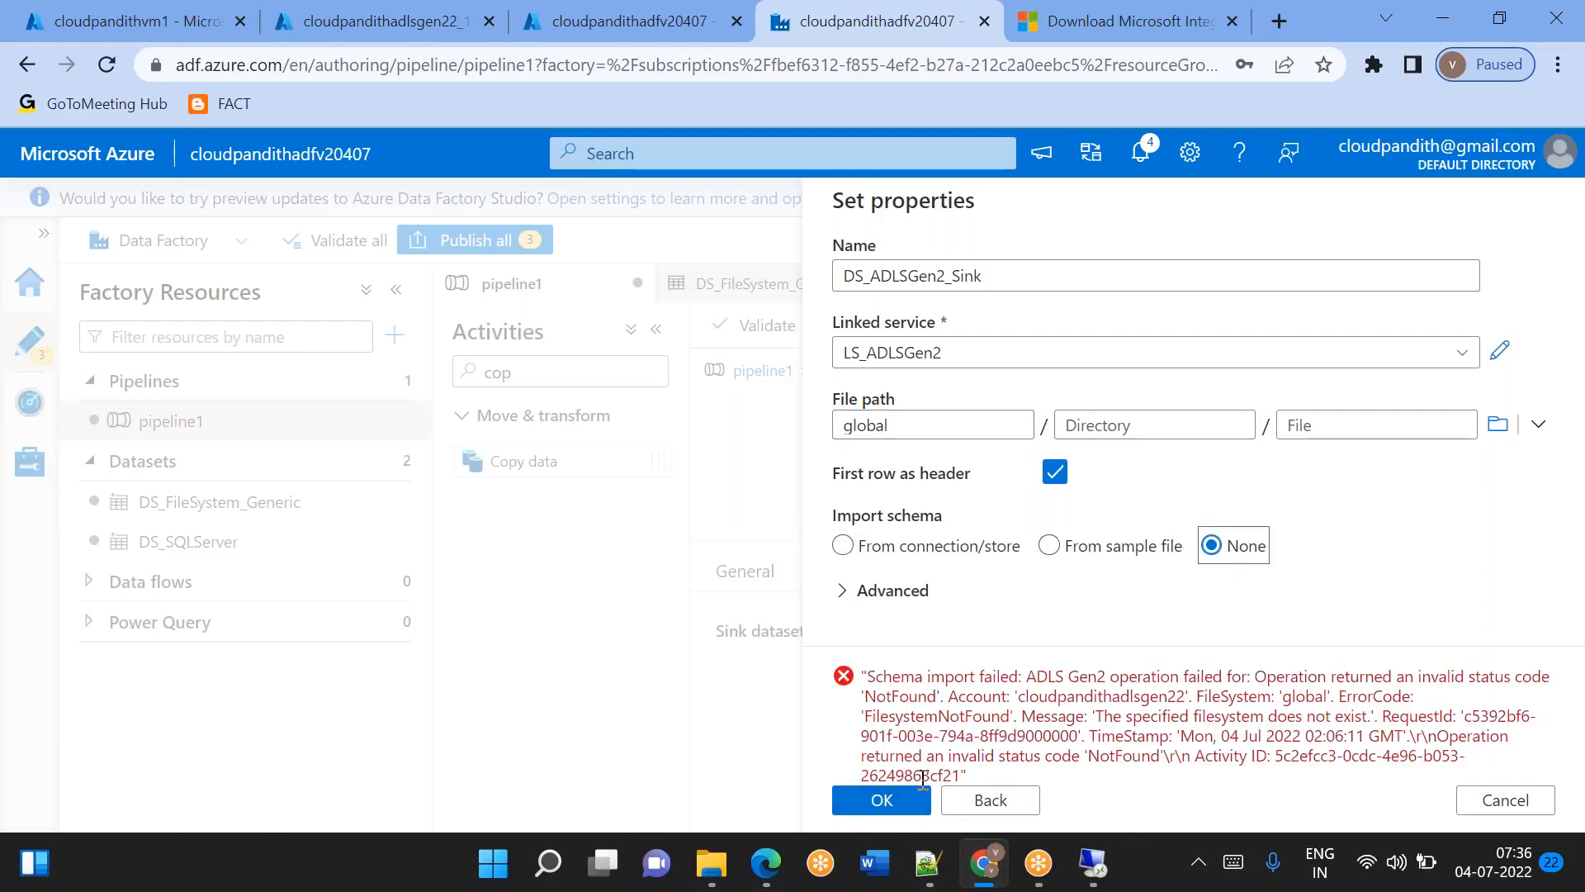
{"action": "left_click", "coordinate": [885, 801]}
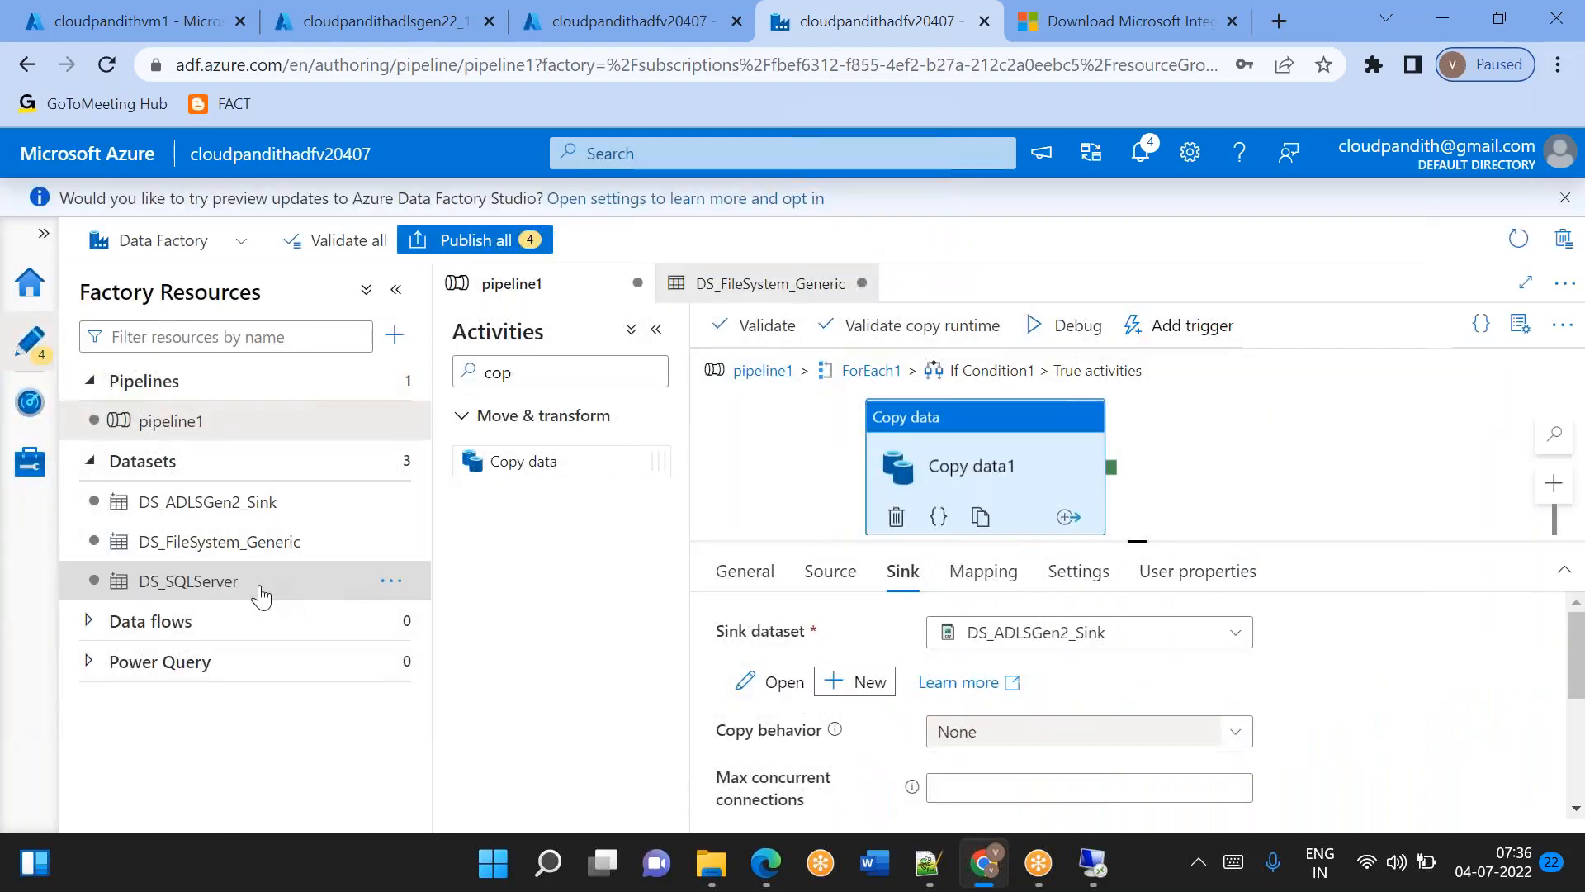
Open the DS_ADLSGen2_Sink dataset, hide its properties and enlarge the area showing its connection settings.
{"action": "left_click", "coordinate": [221, 512]}
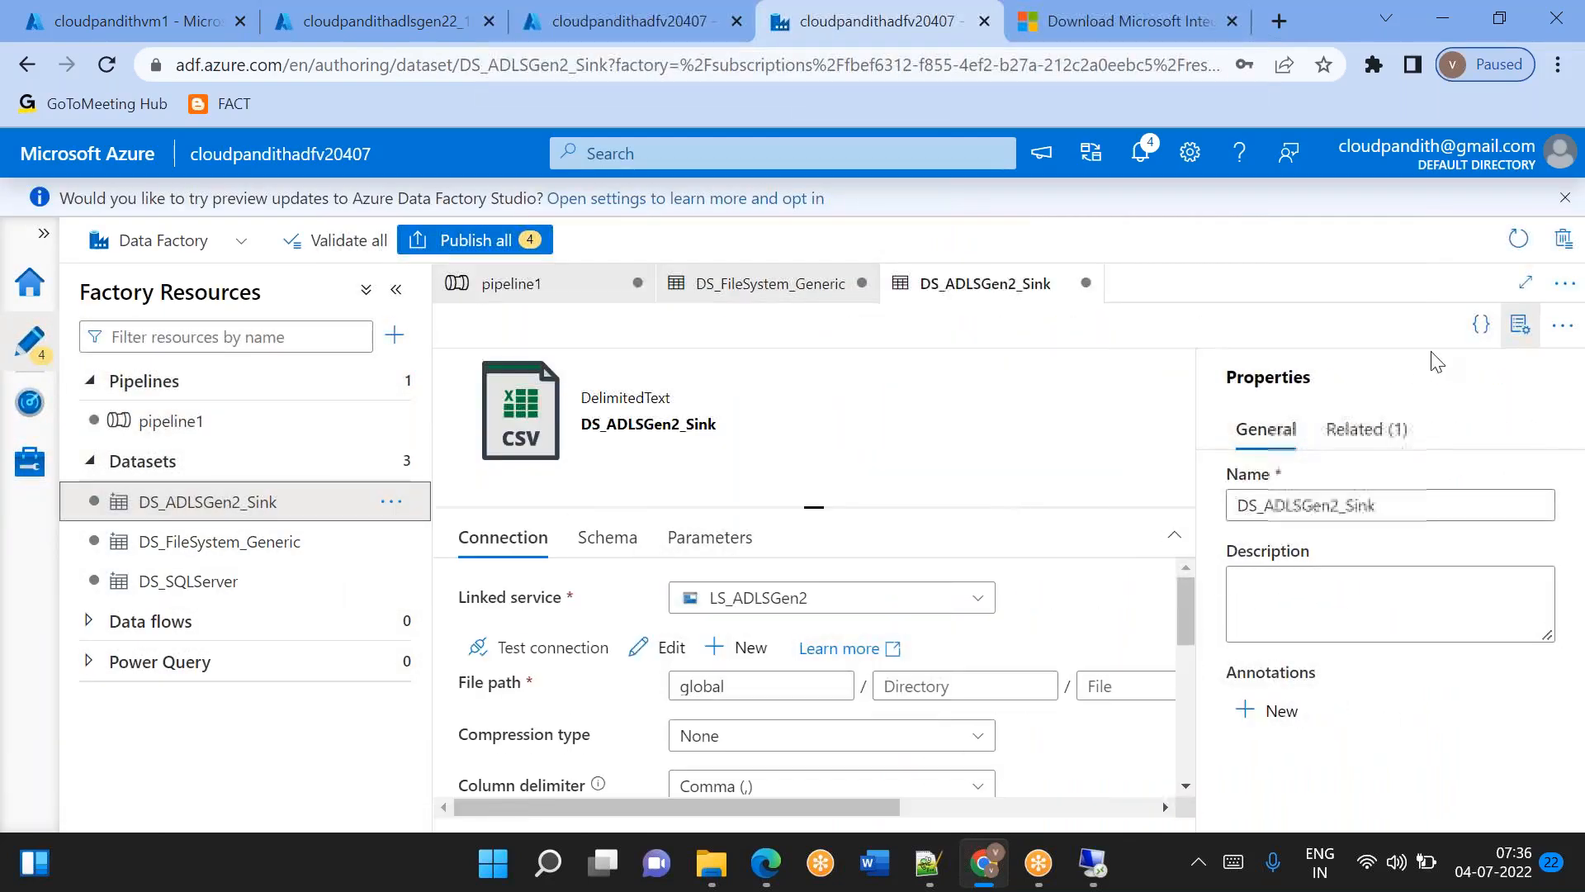
{"action": "left_click", "coordinate": [1521, 325]}
{"action": "left_click_drag", "start_coordinate": [1002, 509], "coordinate": [966, 438]}
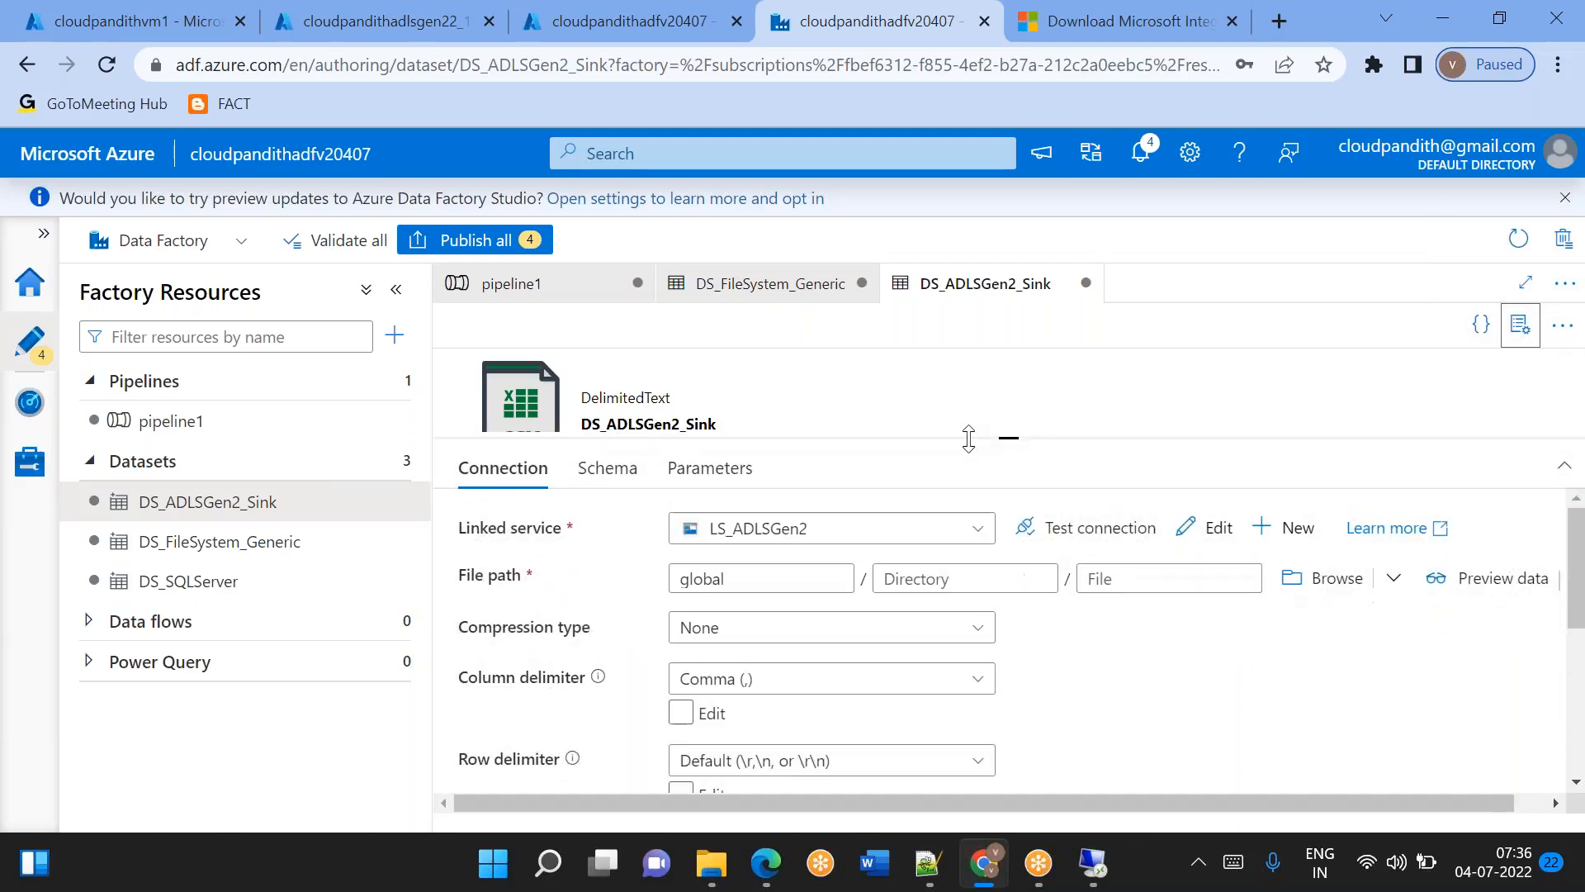
Write the quoted path literal 'india/landing' as dynamic content for the sink dataset's directory.
{"action": "left_click", "coordinate": [896, 585]}
{"action": "left_click", "coordinate": [908, 615]}
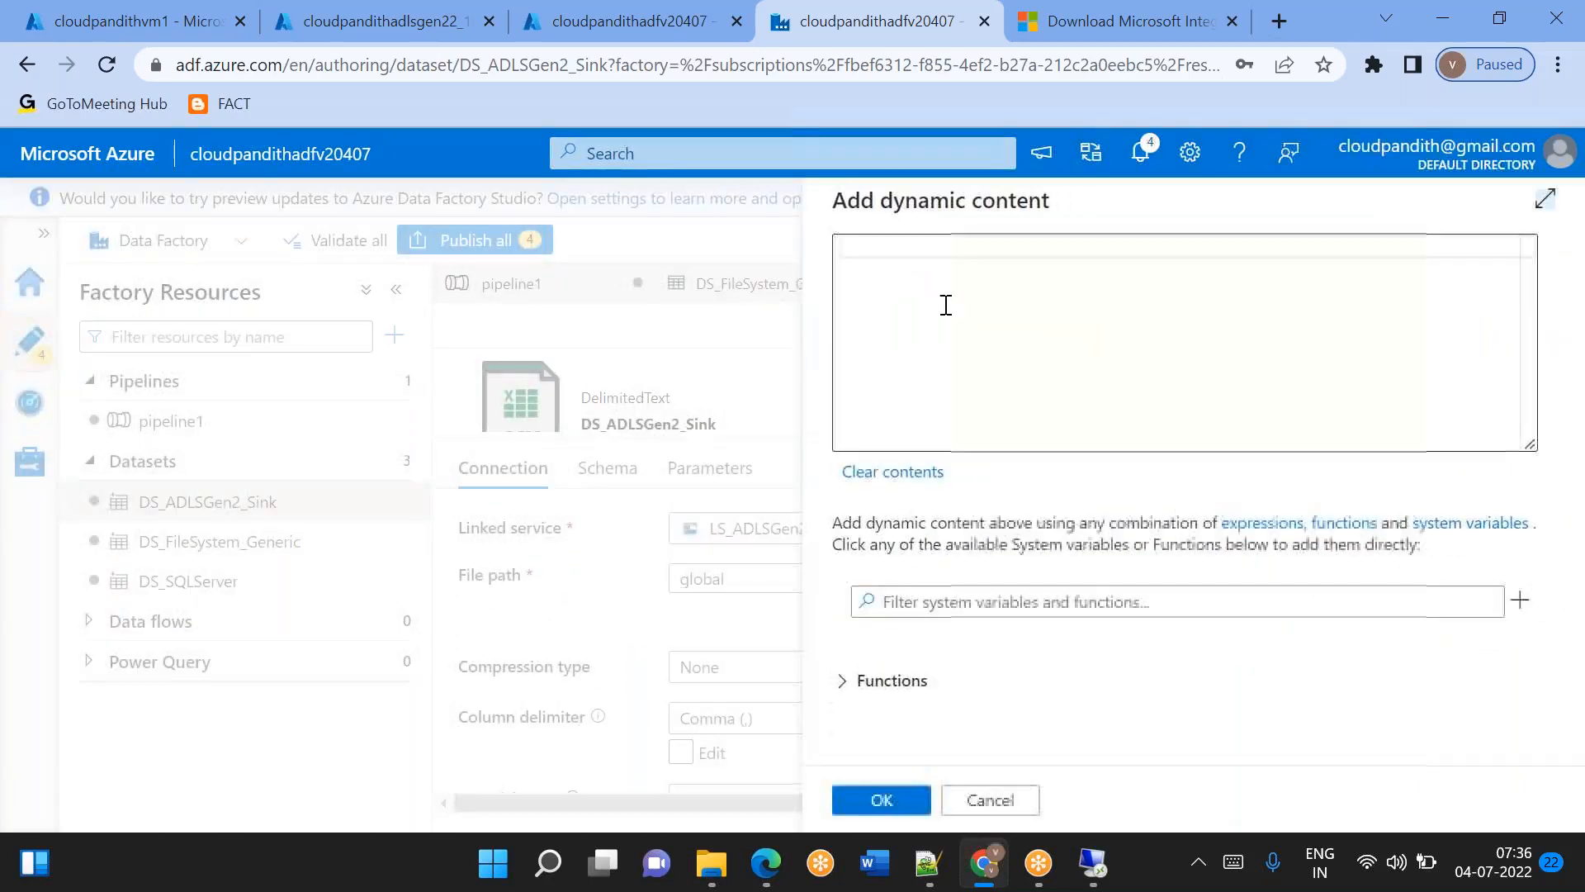
{"action": "type", "text": "i"}
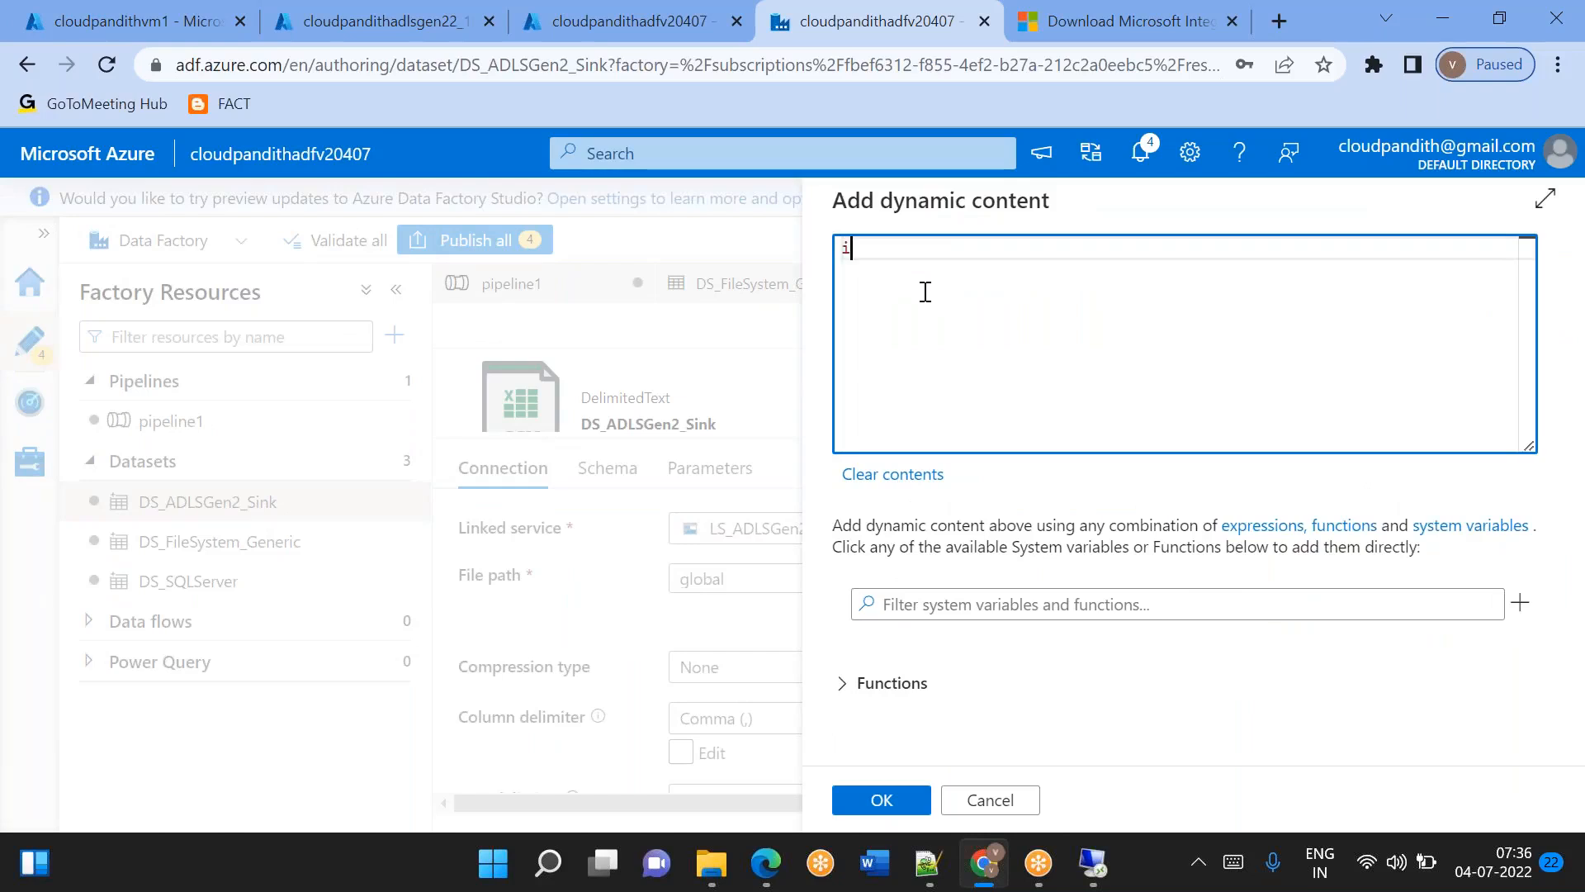
{"action": "type", "text": "ndia/"}
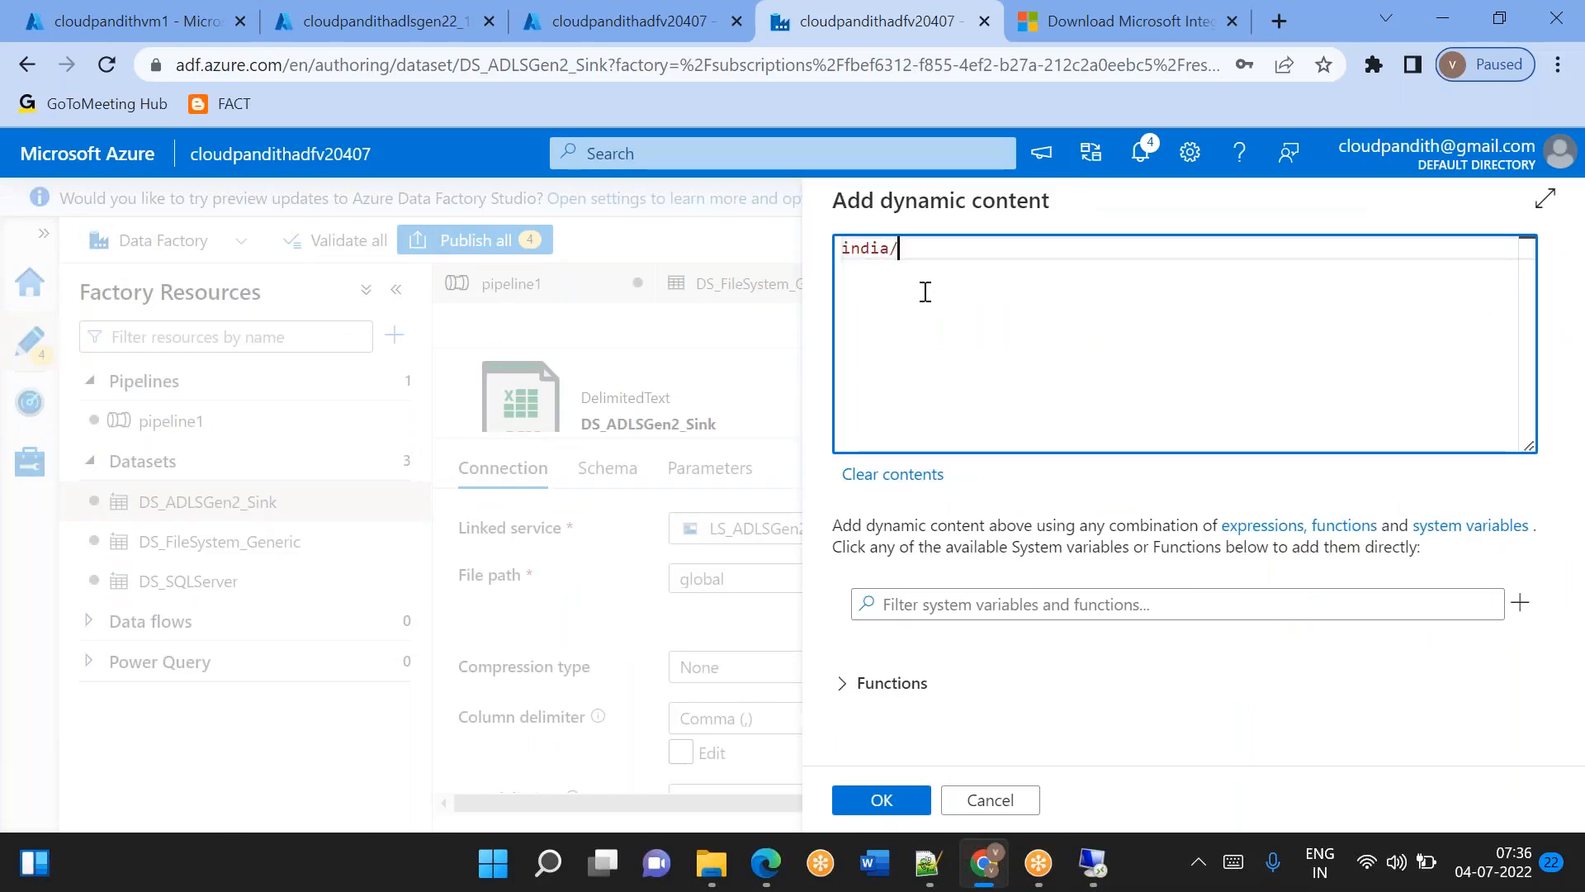
{"action": "type", "text": "landing"}
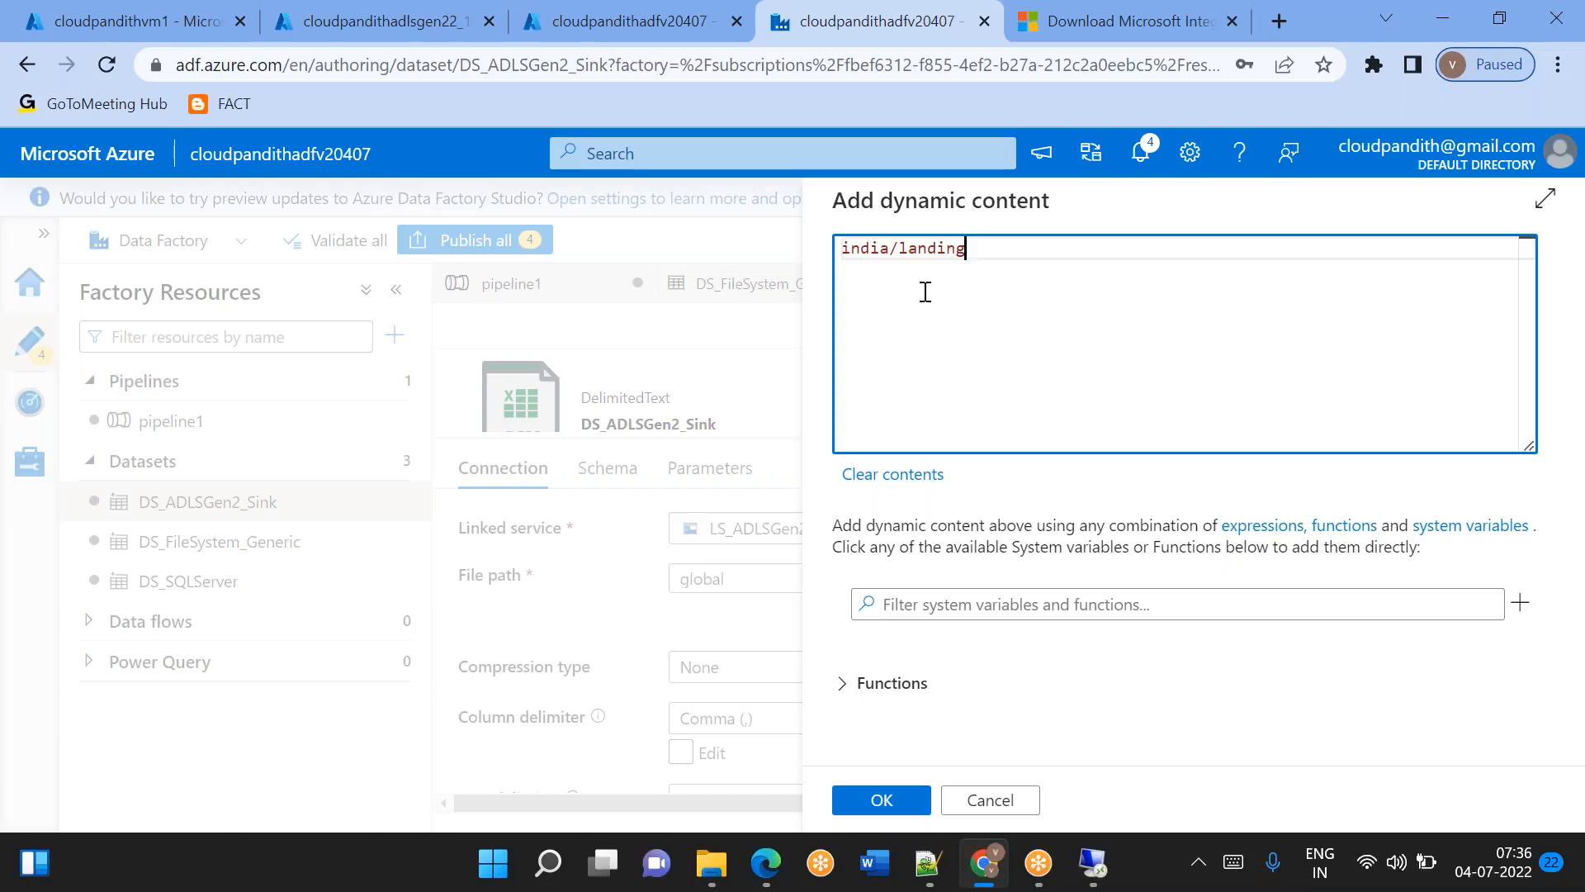
{"action": "type", "text": "'"}
{"action": "key", "text": "Home"}
{"action": "type", "text": "'"}
{"action": "key", "text": "Home"}
{"action": "key", "text": "End"}
{"action": "key", "text": "Return"}
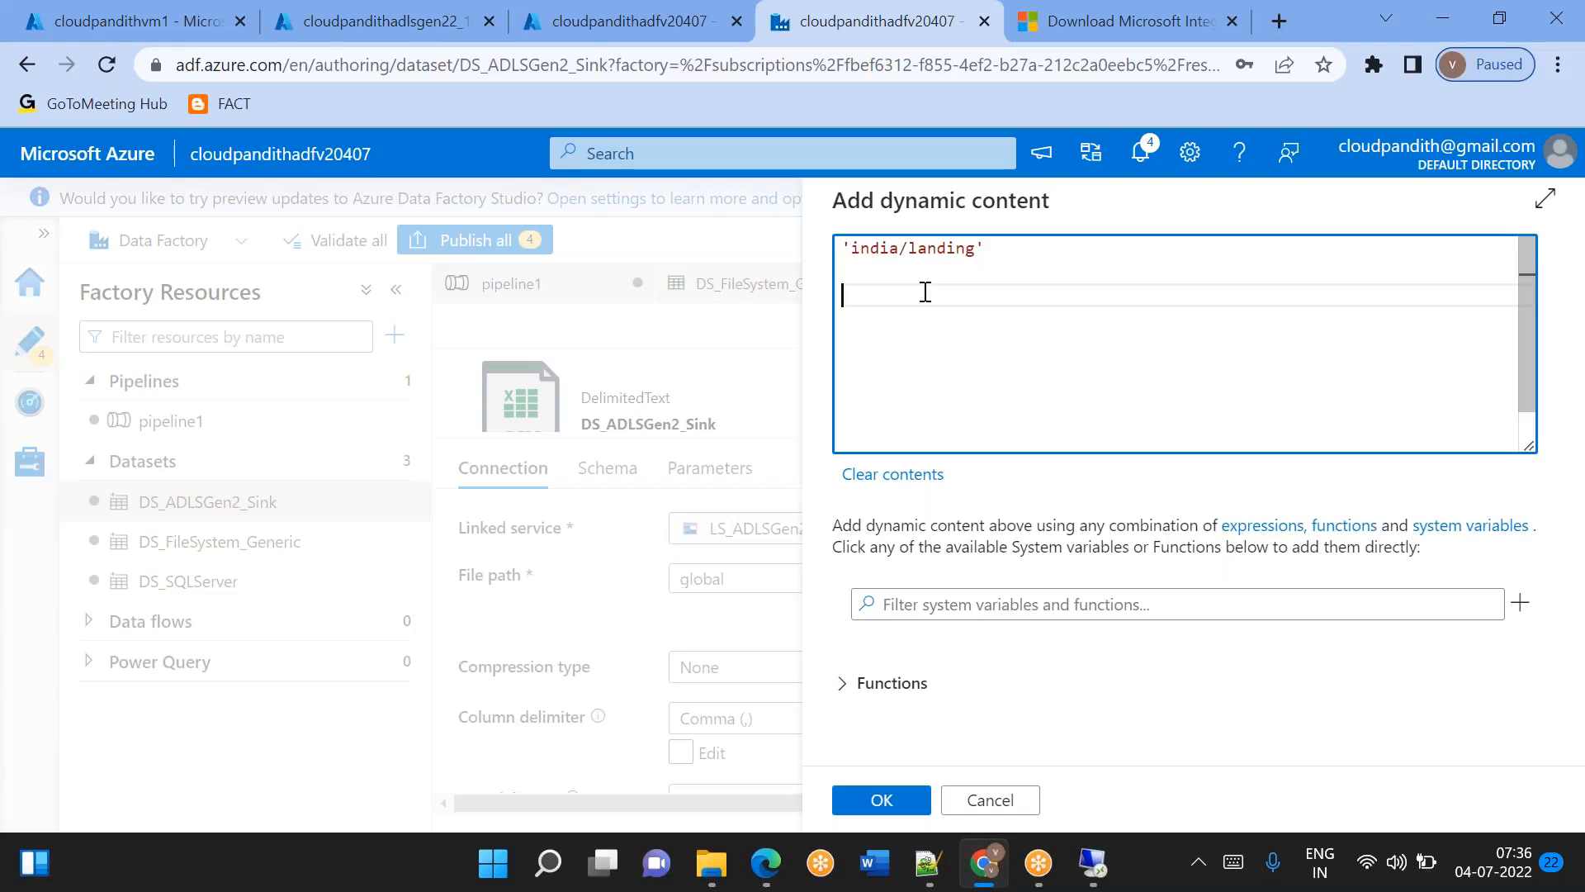
Cut the whole path literal to the clipboard and cancel the directory's dynamic content.
{"action": "key", "text": "ctrl+a"}
{"action": "key", "text": "ctrl+c"}
{"action": "key", "text": "BackSpace"}
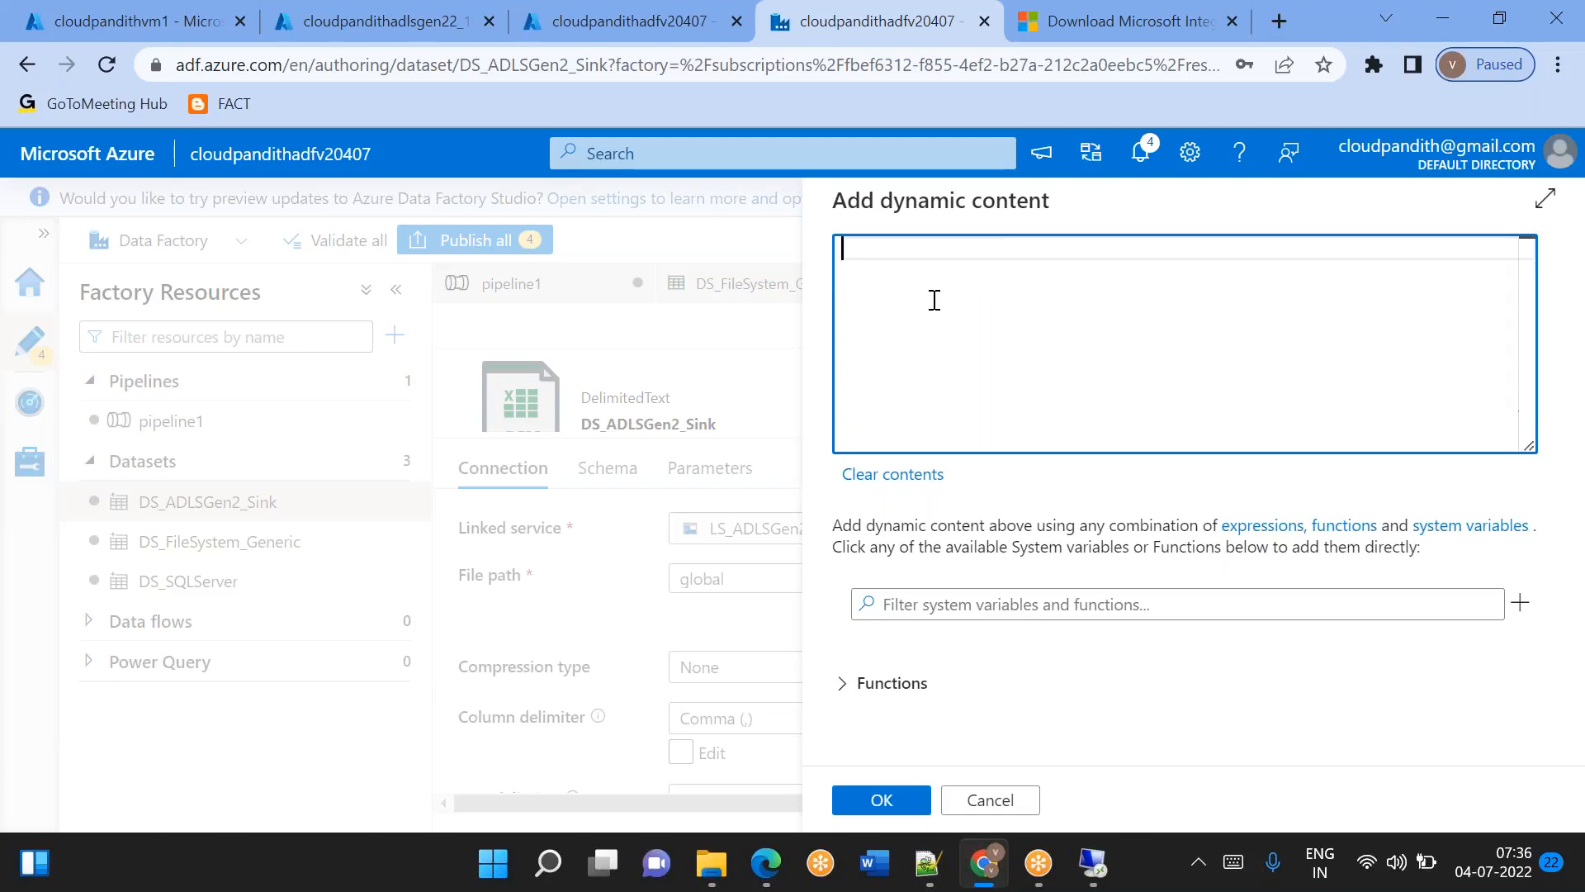
{"action": "left_click", "coordinate": [989, 800]}
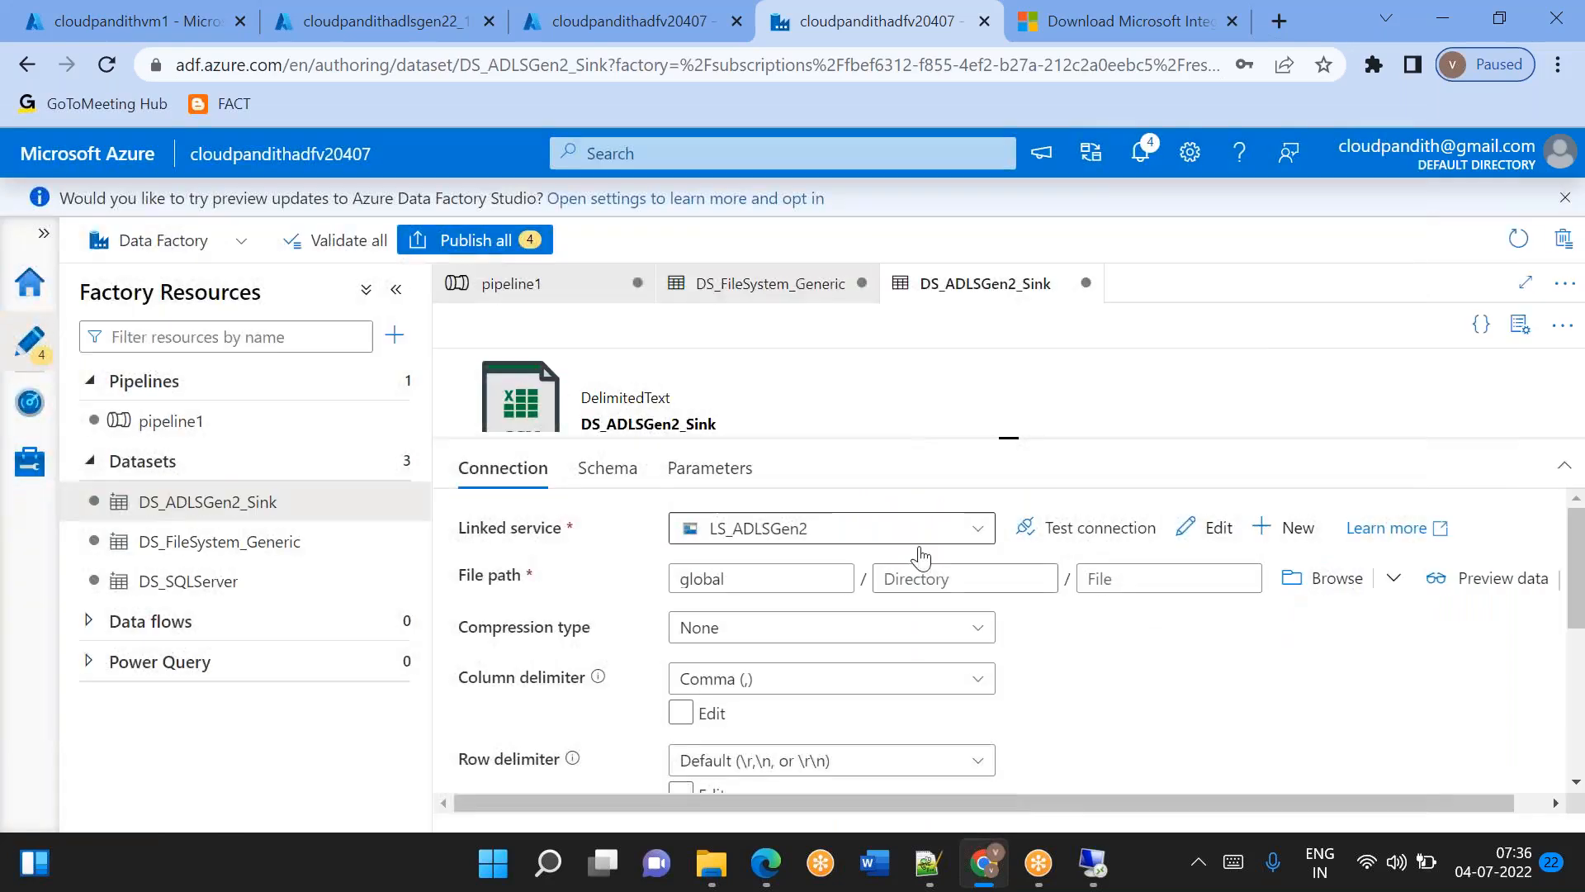
Add a String parameter named ds_param_subfolder to the DS_ADLSGen2_Sink dataset.
{"action": "left_click", "coordinate": [921, 570]}
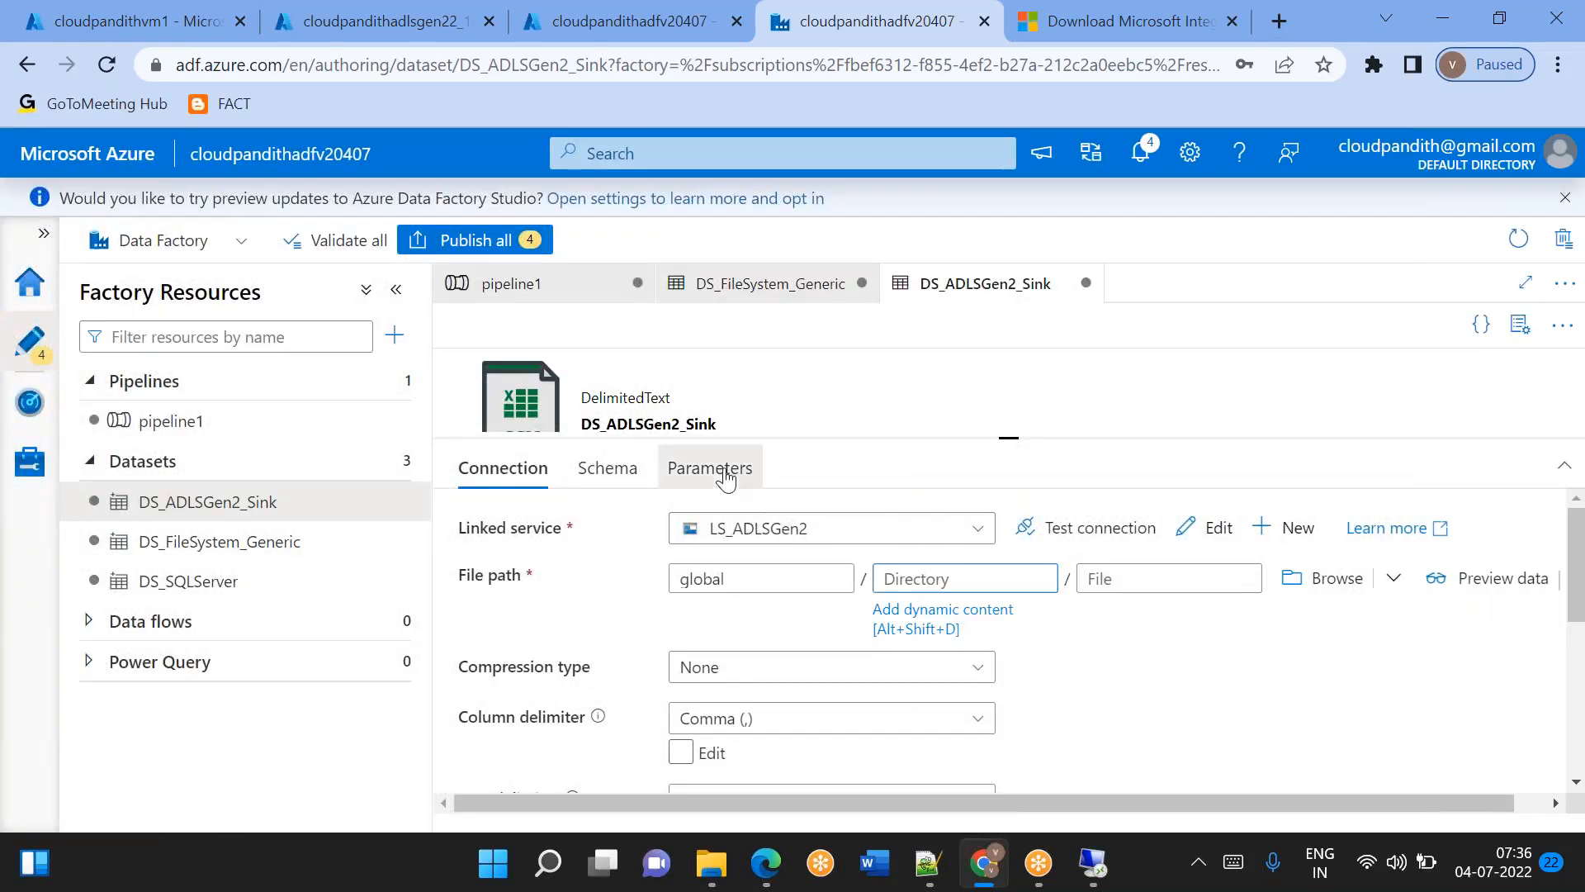
{"action": "left_click", "coordinate": [720, 469]}
{"action": "left_click", "coordinate": [522, 535]}
{"action": "type", "text": "ds_param_subfolder"}
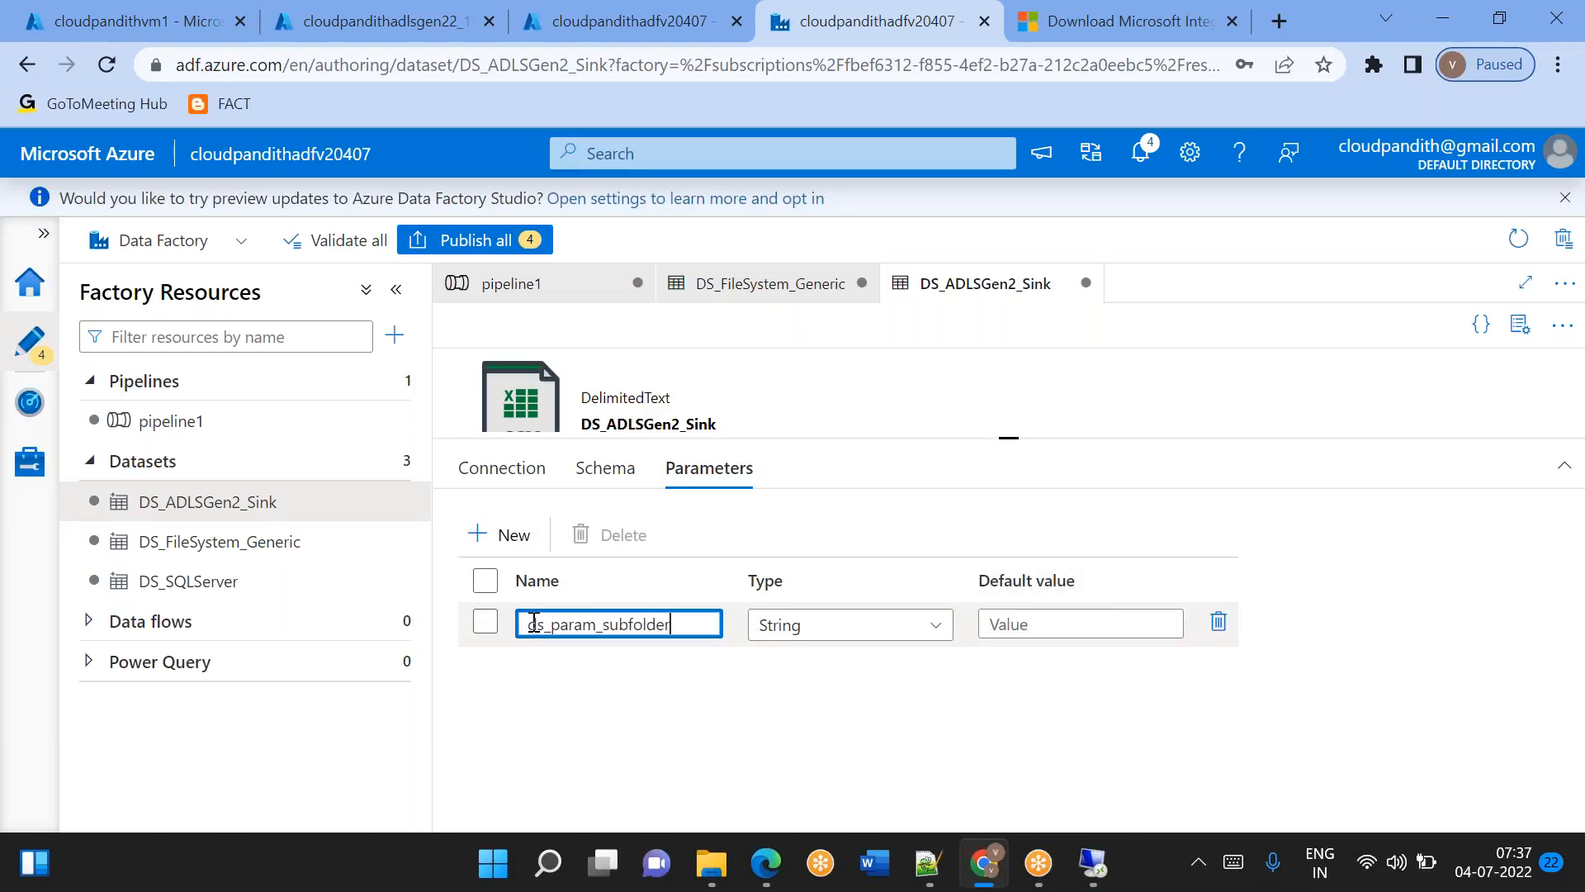
Start dynamic content for the sink dataset's directory and paste the literal 'india/landing' from the clipboard into it.
{"action": "left_click", "coordinate": [479, 472]}
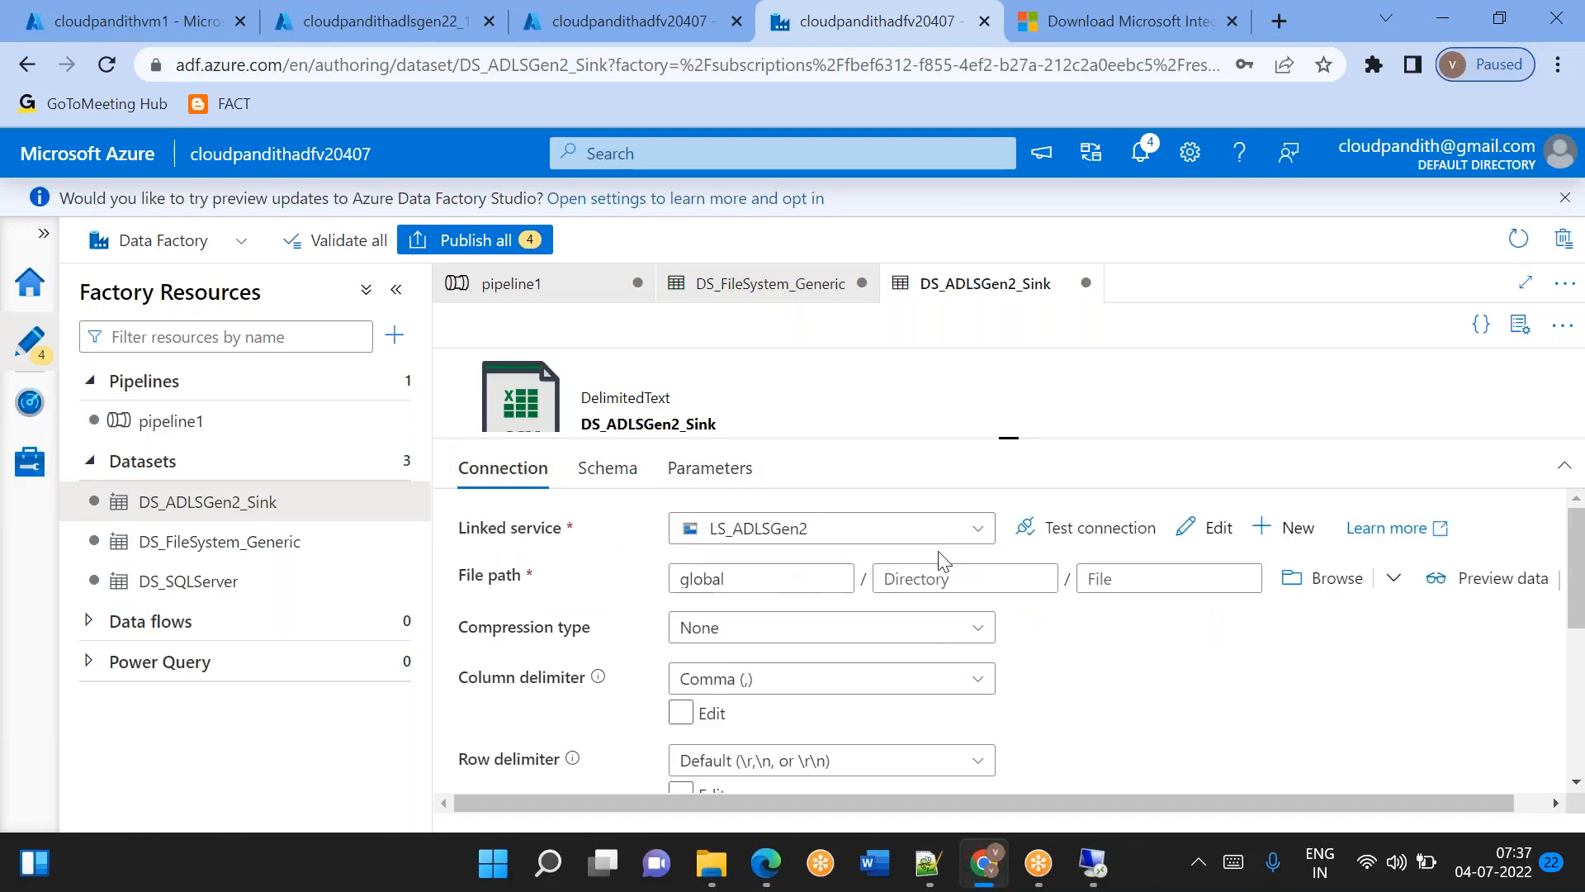
{"action": "left_click", "coordinate": [921, 578]}
{"action": "left_click", "coordinate": [933, 609]}
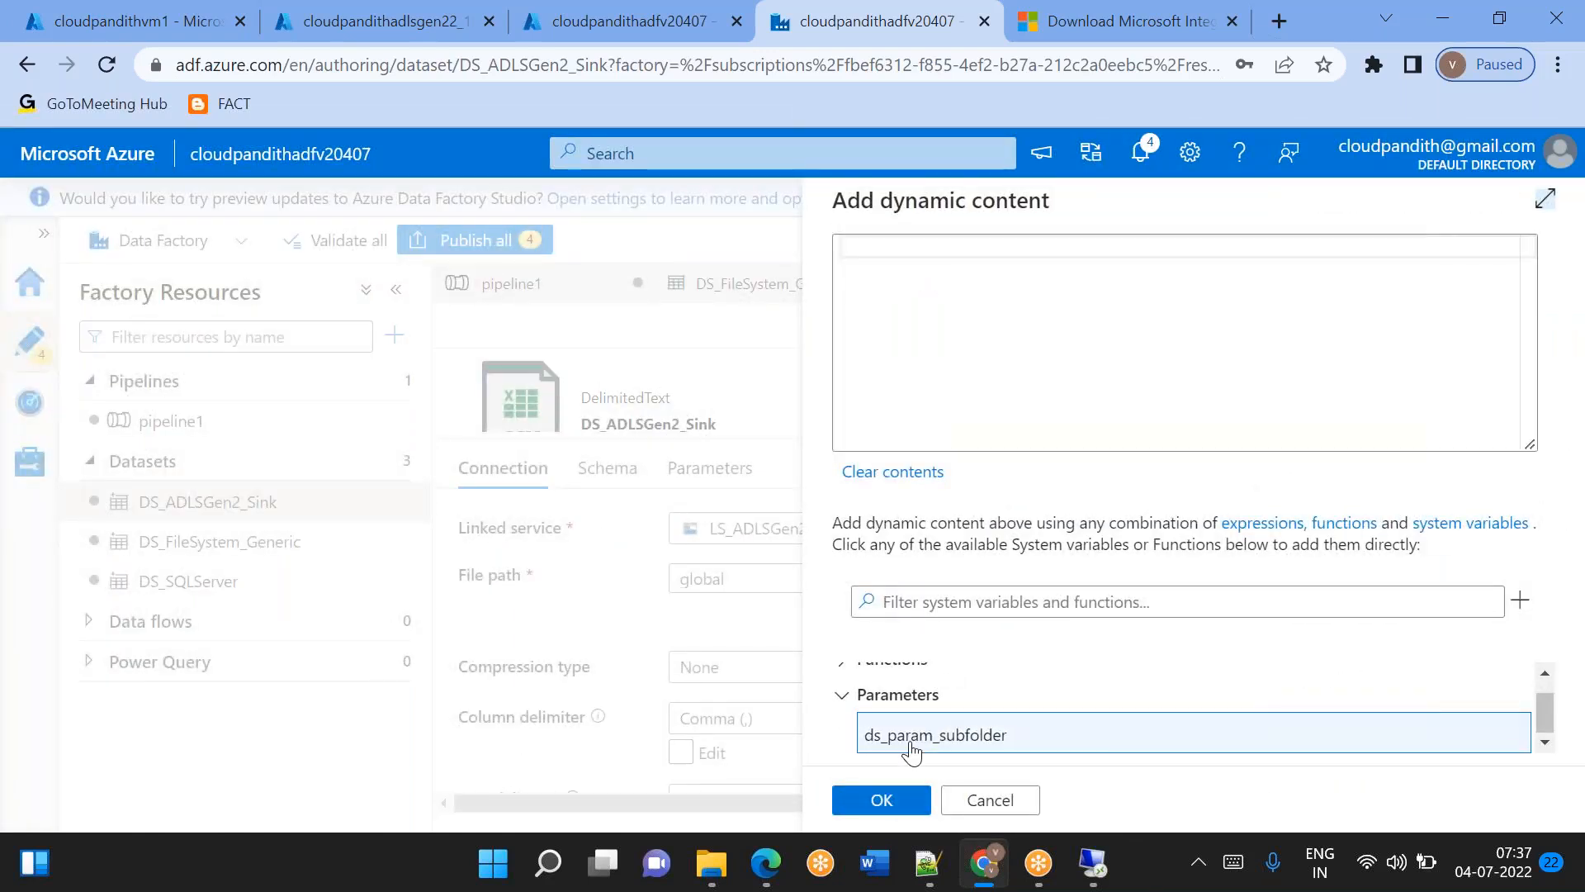
{"action": "left_click", "coordinate": [918, 273]}
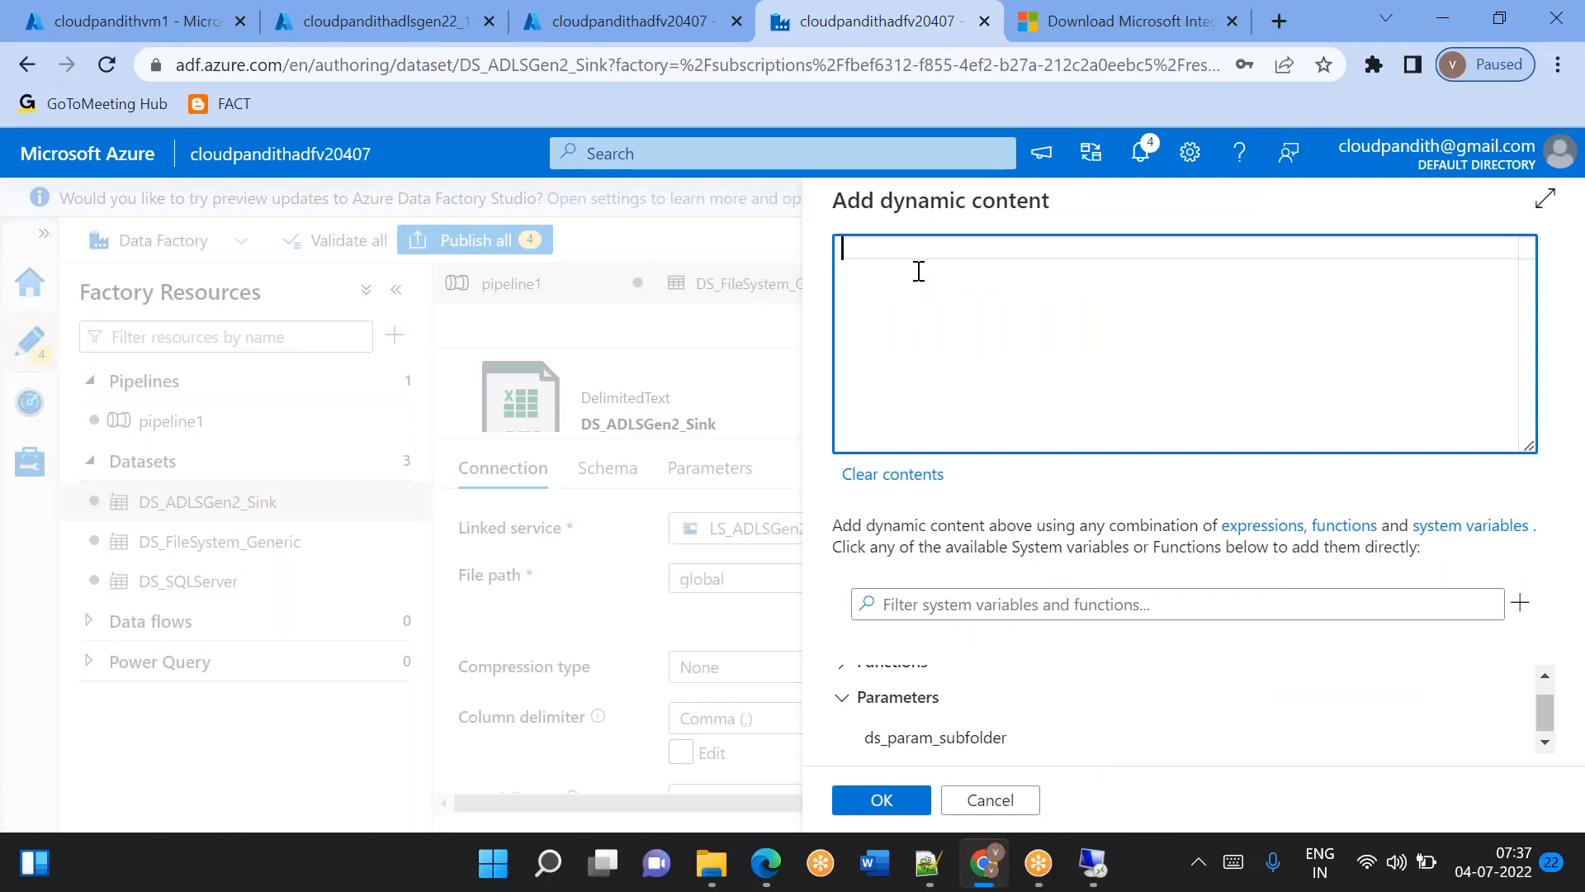
{"action": "type", "text": "'"}
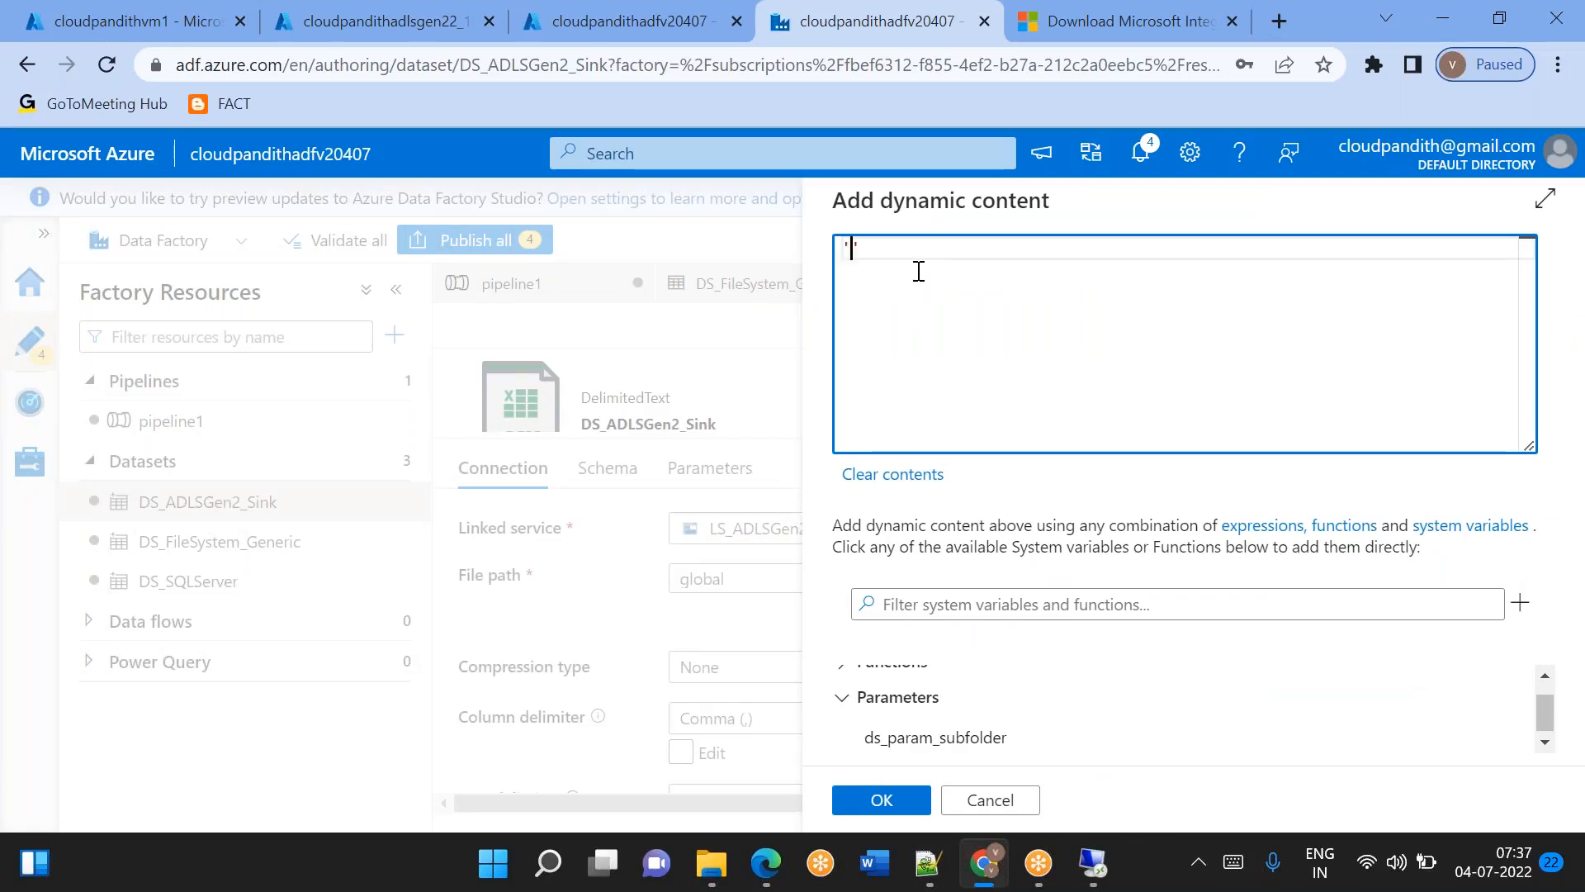
{"action": "key", "text": "ctrl+v"}
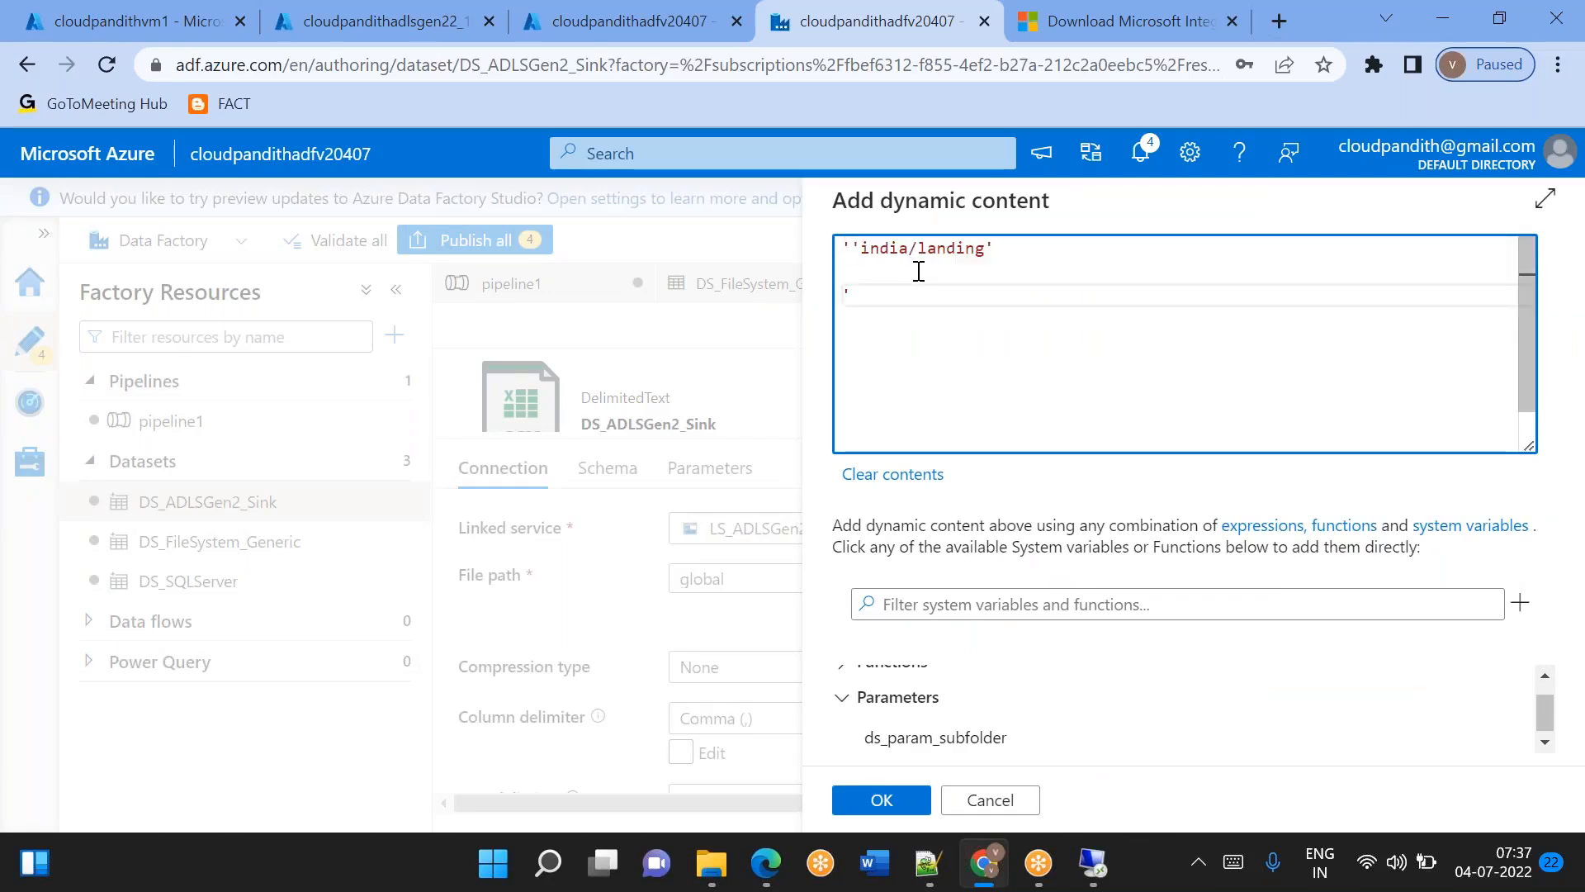
{"action": "key", "text": "ctrl+z"}
{"action": "key", "text": "BackSpace"}
{"action": "key", "text": "BackSpace"}
{"action": "key", "text": "ctrl+v"}
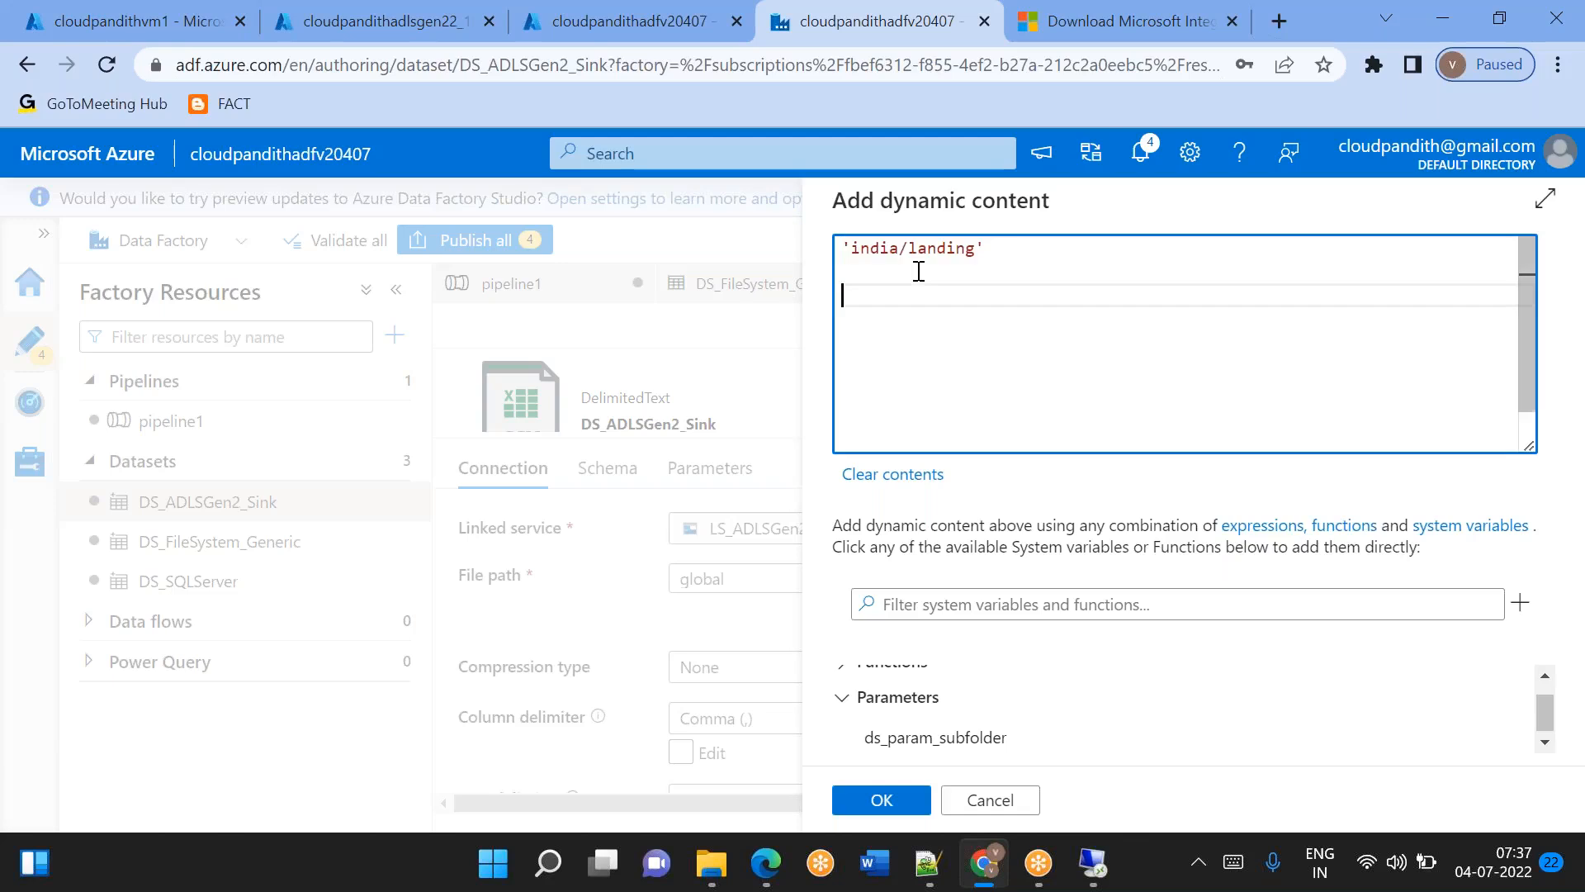
Extend the path literal to 'india/landing/' and append a comma and the dataset parameter ds_param_subfolder.
{"action": "left_click", "coordinate": [977, 248]}
{"action": "type", "text": "/"}
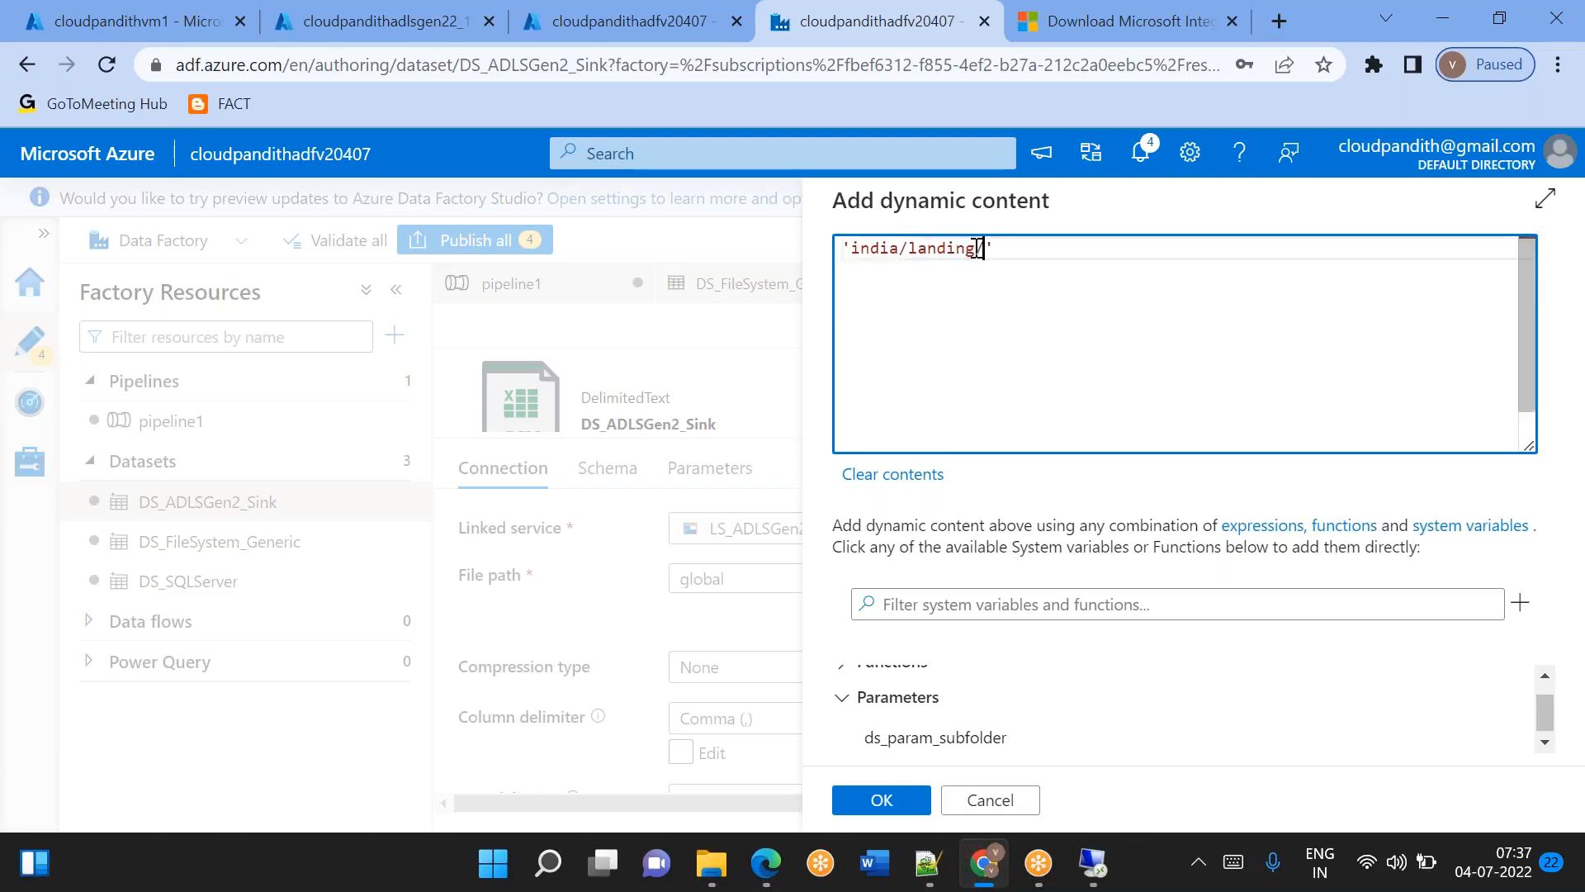
{"action": "key", "text": "End"}
{"action": "type", "text": ","}
{"action": "left_click", "coordinate": [989, 736]}
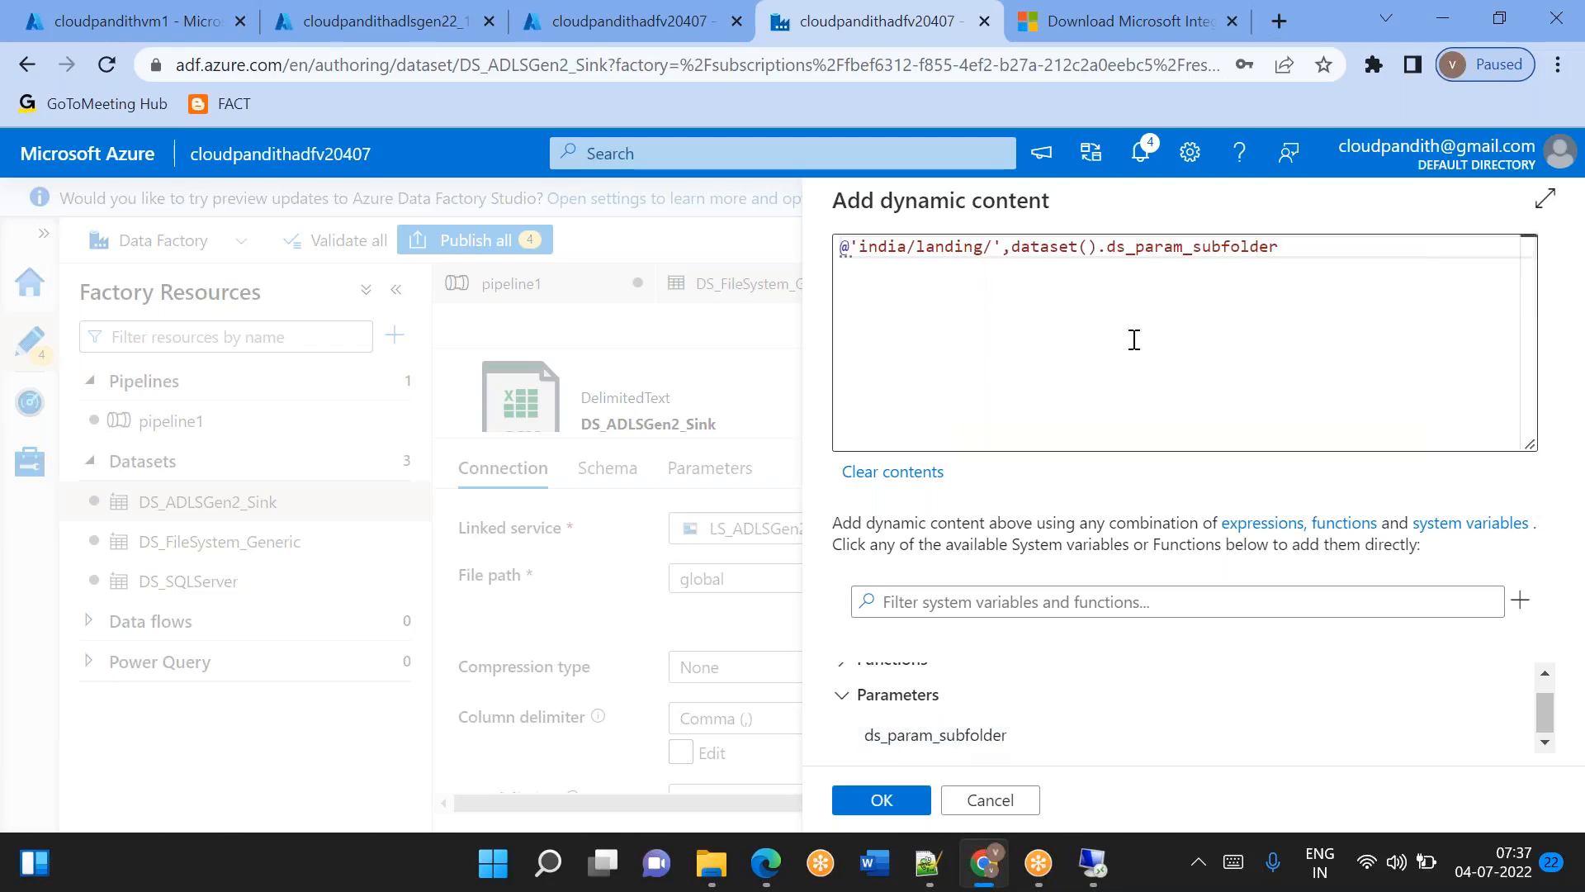
Append a comma and the formatDateTime() function after the ds_param_subfolder reference in the directory expression.
{"action": "left_click", "coordinate": [1014, 248]}
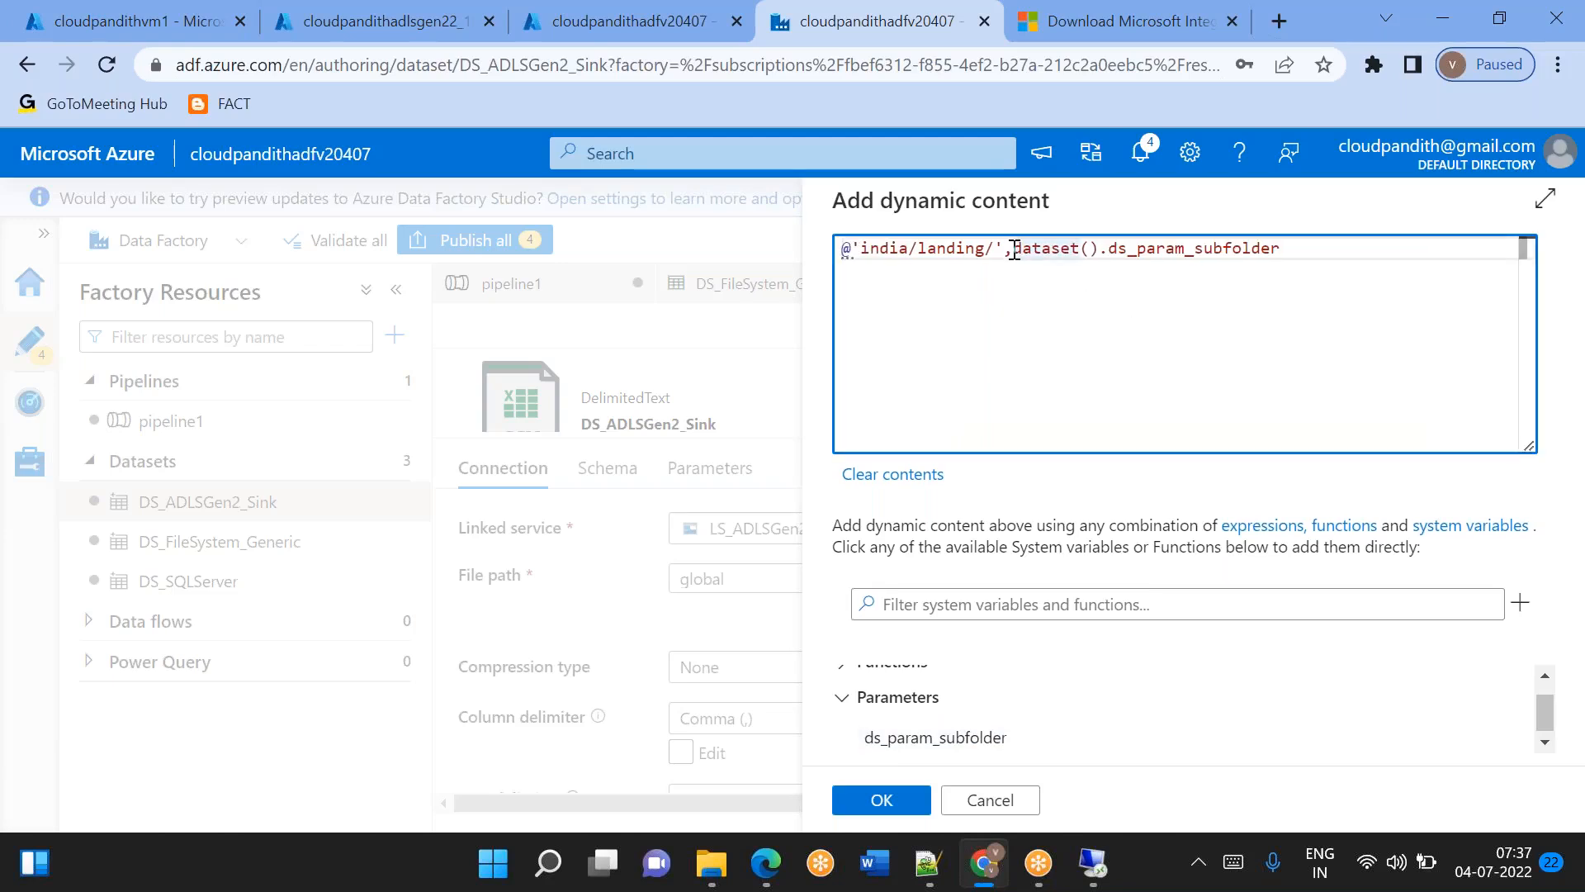
{"action": "left_click", "coordinate": [1288, 257]}
{"action": "type", "text": ")"}
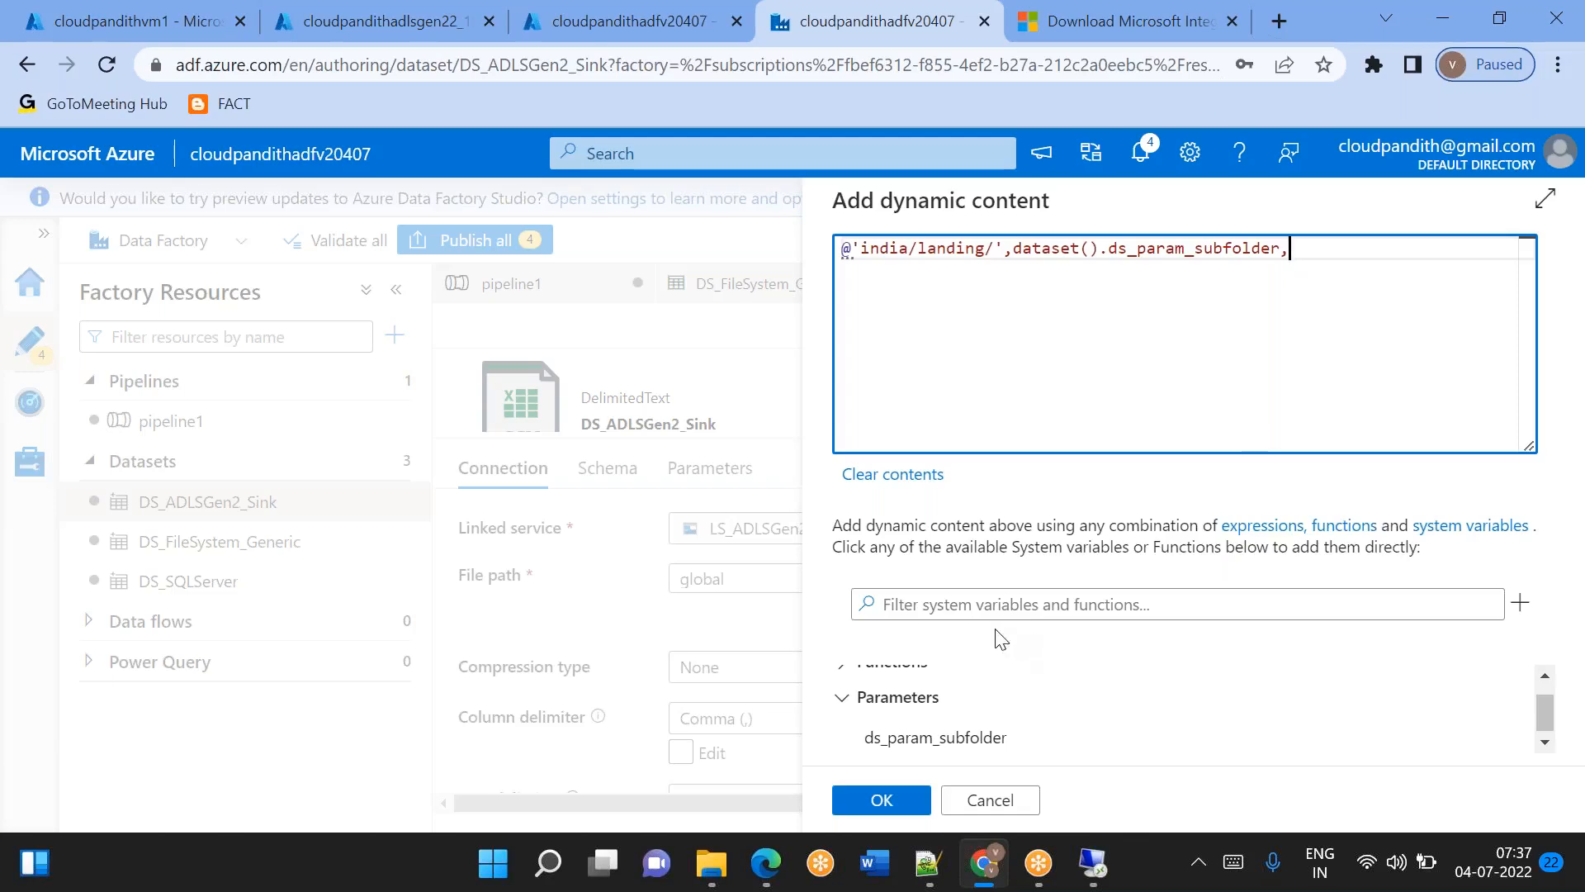
{"action": "left_click", "coordinate": [988, 608]}
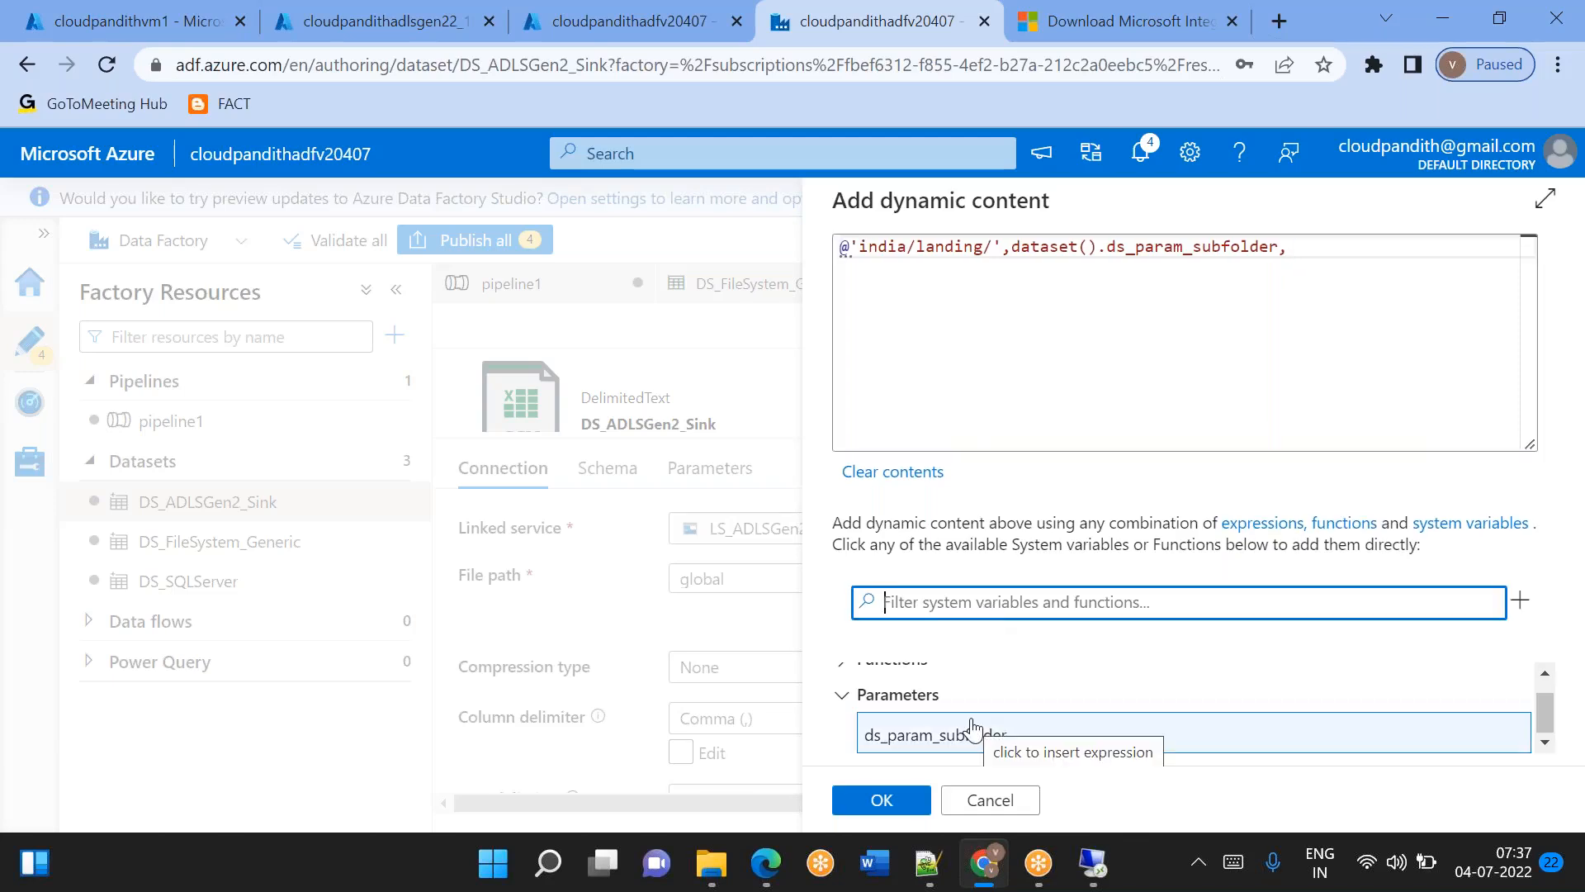
{"action": "type", "text": "forma"}
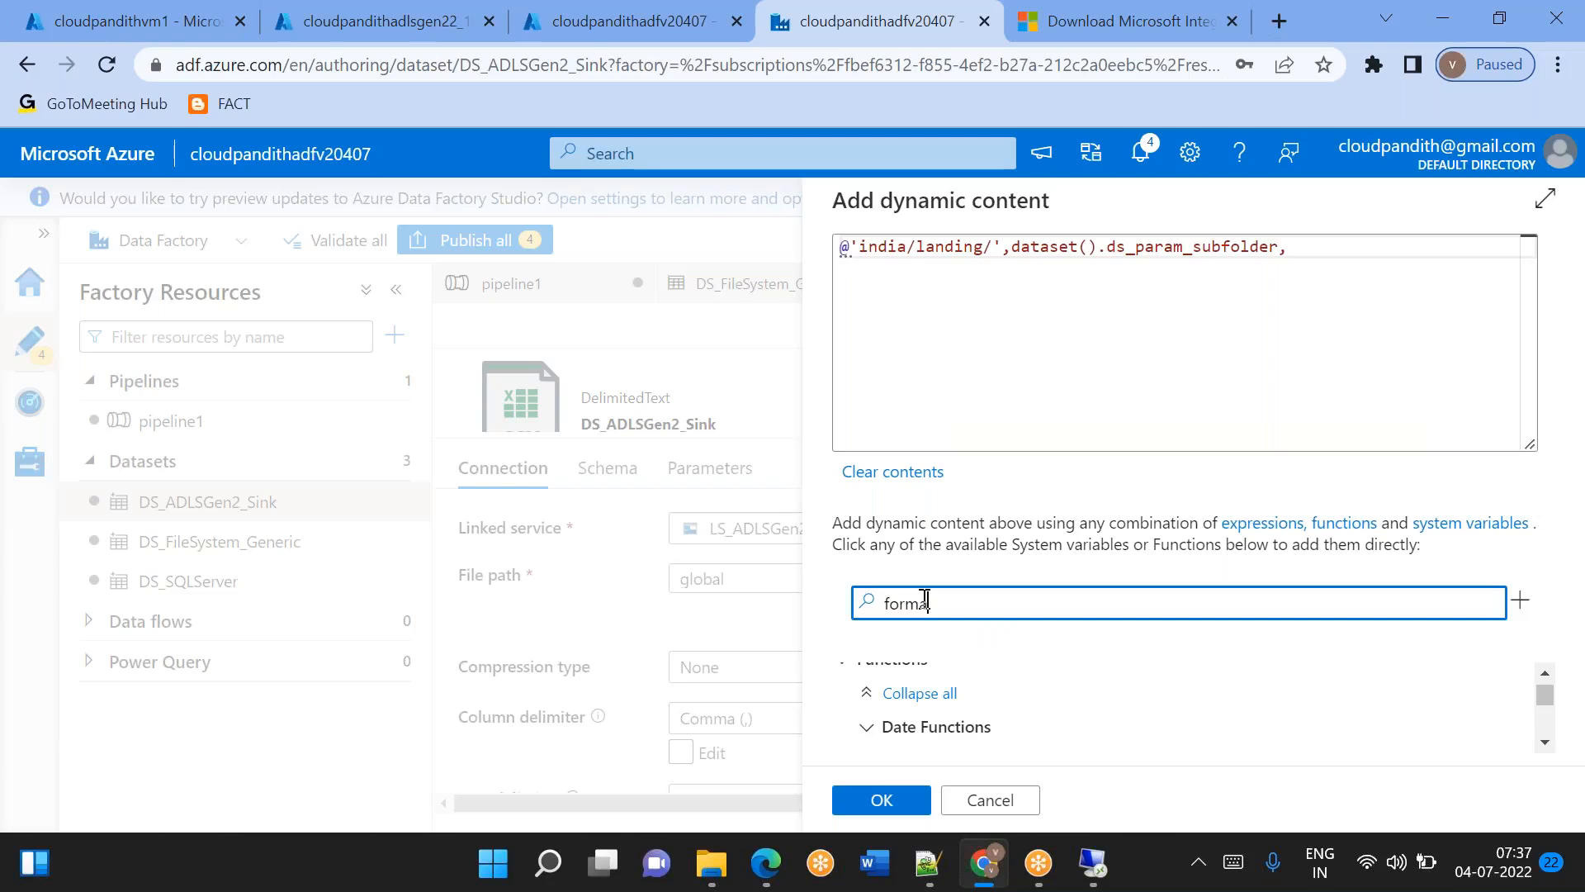
{"action": "type", "text": "tdate"}
{"action": "left_click", "coordinate": [947, 715]}
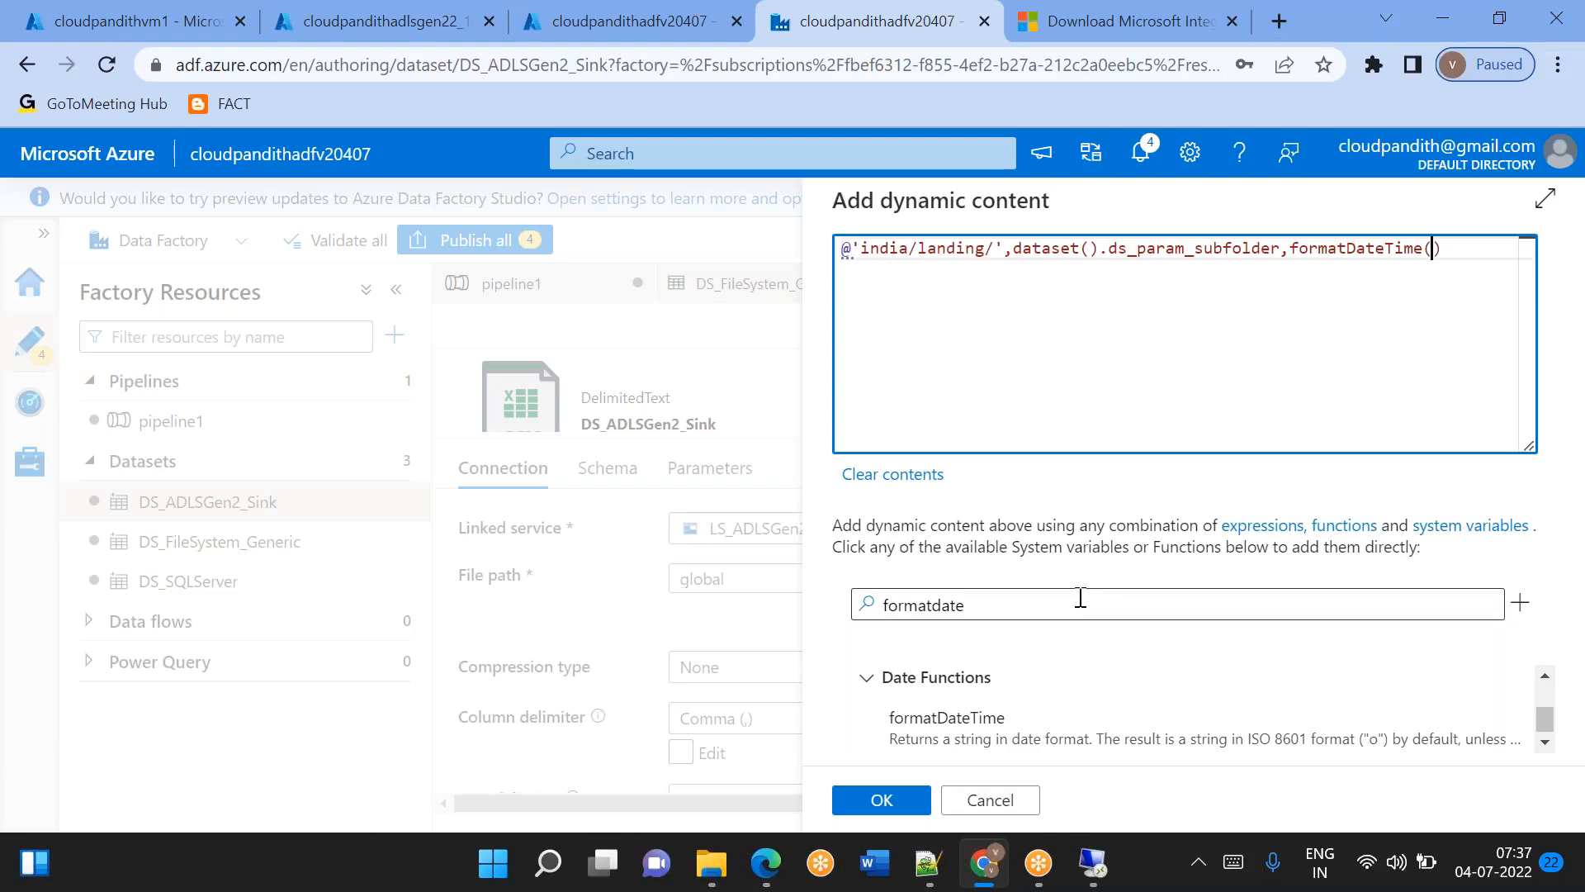
Find the utcnow function and insert utcnow() as the first argument of formatDateTime.
{"action": "left_click_drag", "start_coordinate": [1022, 601], "coordinate": [840, 603]}
{"action": "key", "text": "BackSpace"}
{"action": "type", "text": "utcnow"}
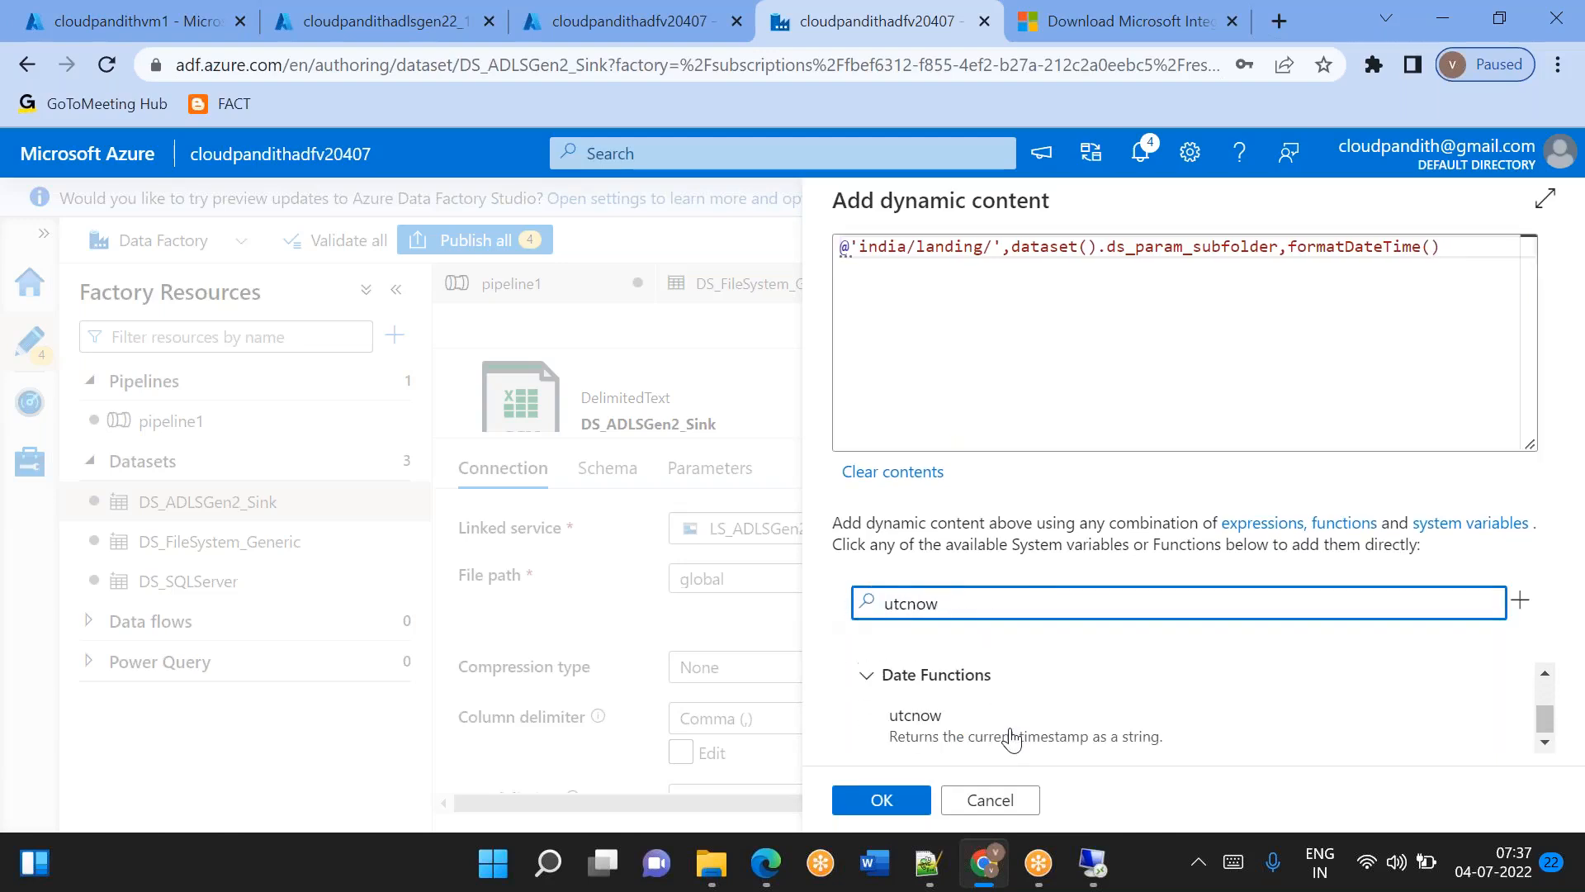
{"action": "left_click", "coordinate": [995, 734]}
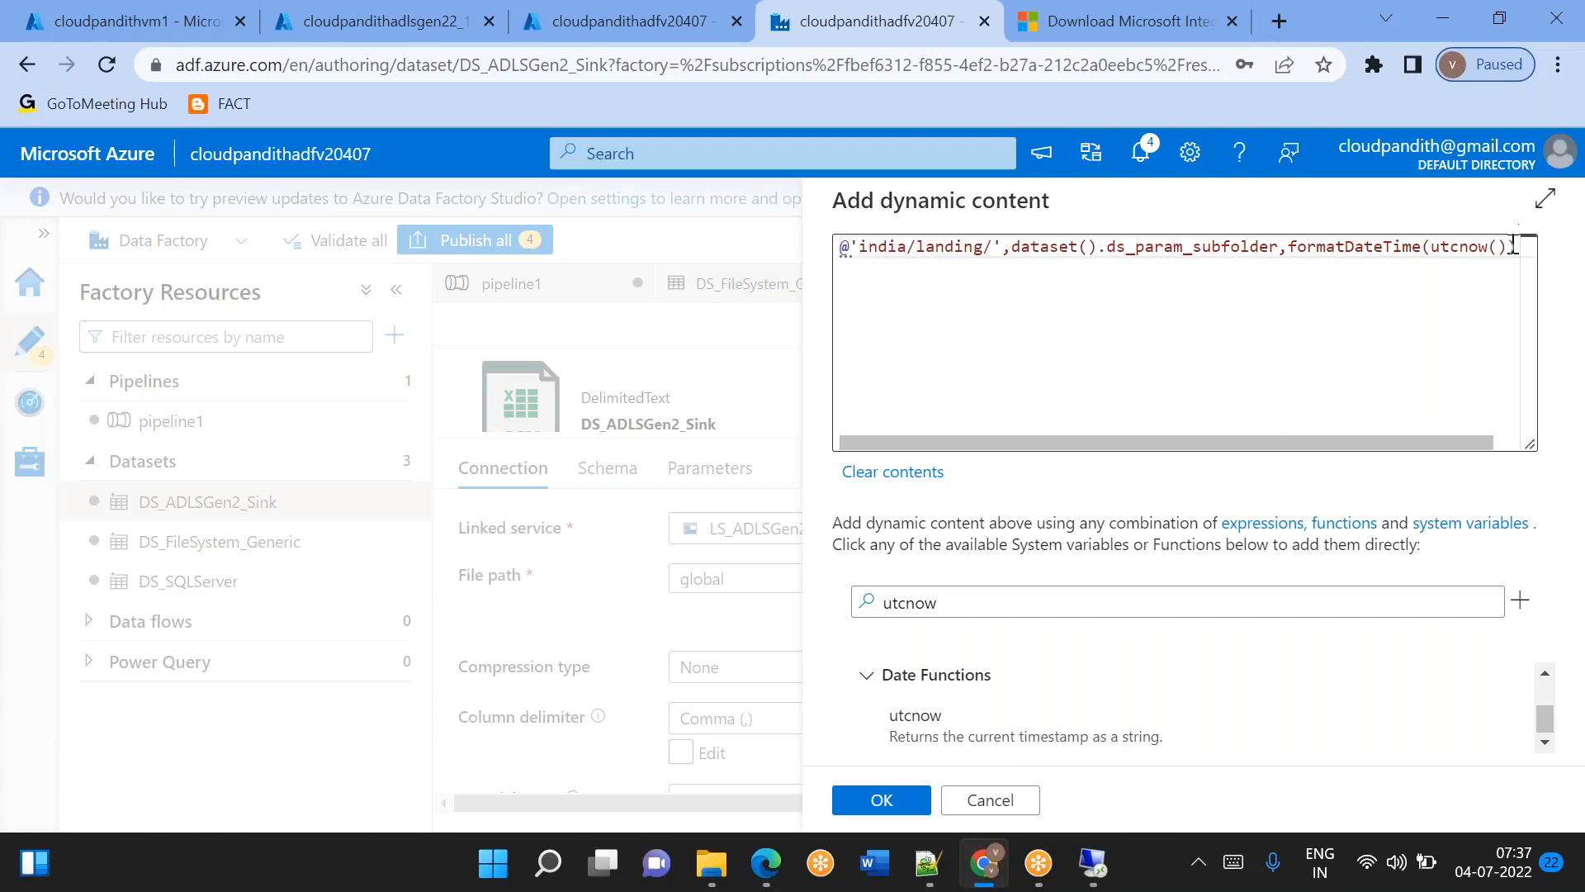
Add the format string 'yyyy/MM/dd' as the second argument of formatDateTime.
{"action": "left_click", "coordinate": [1511, 247]}
{"action": "type", "text": ",'y"}
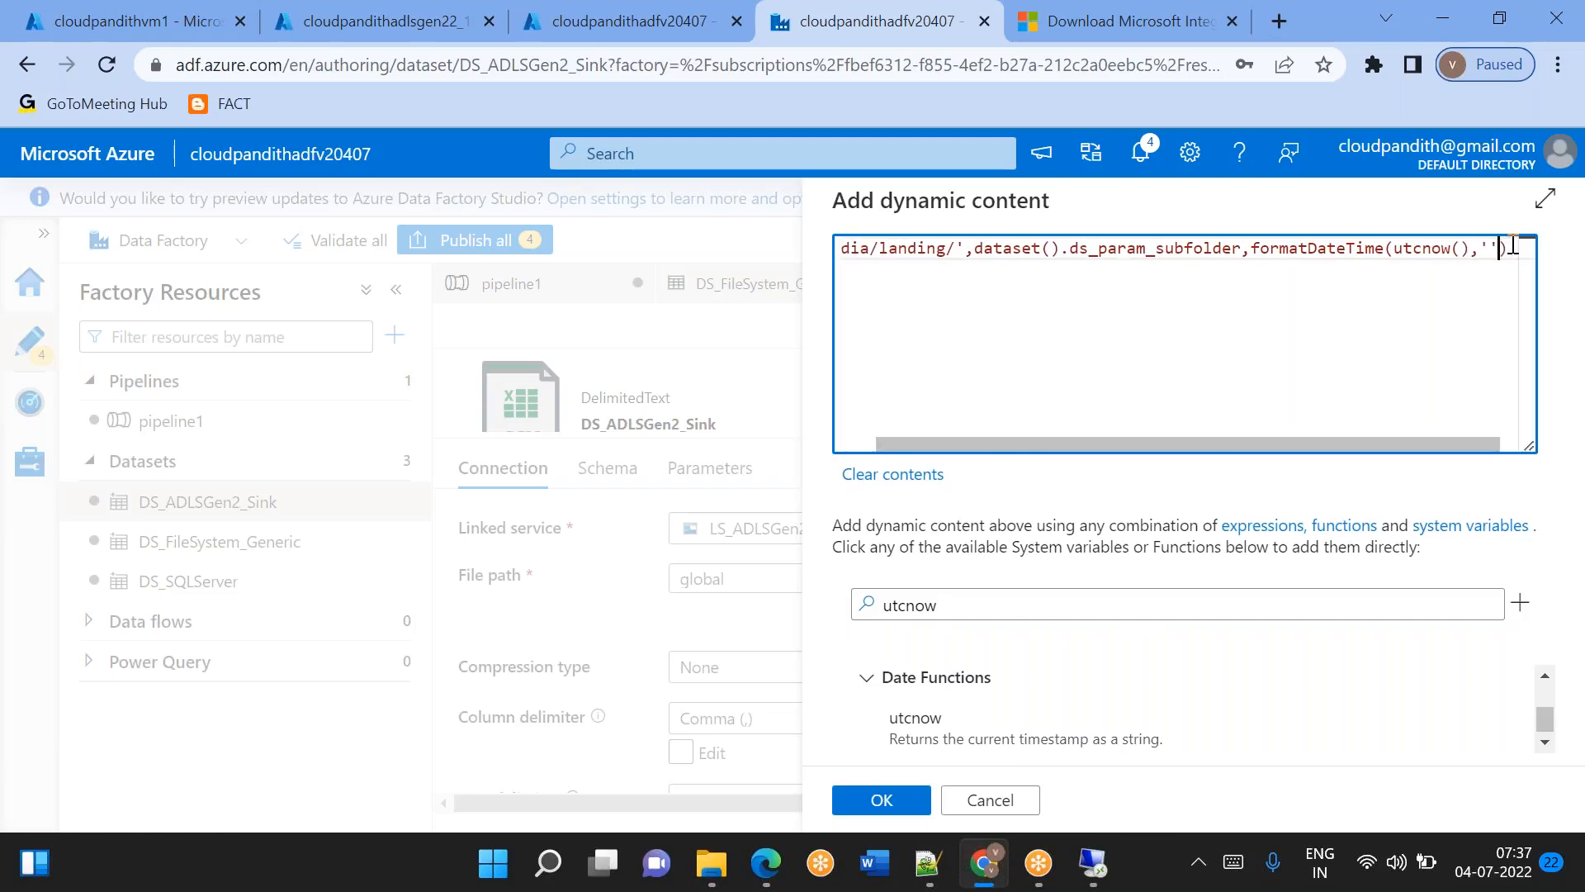
{"action": "type", "text": "yyy/MM"}
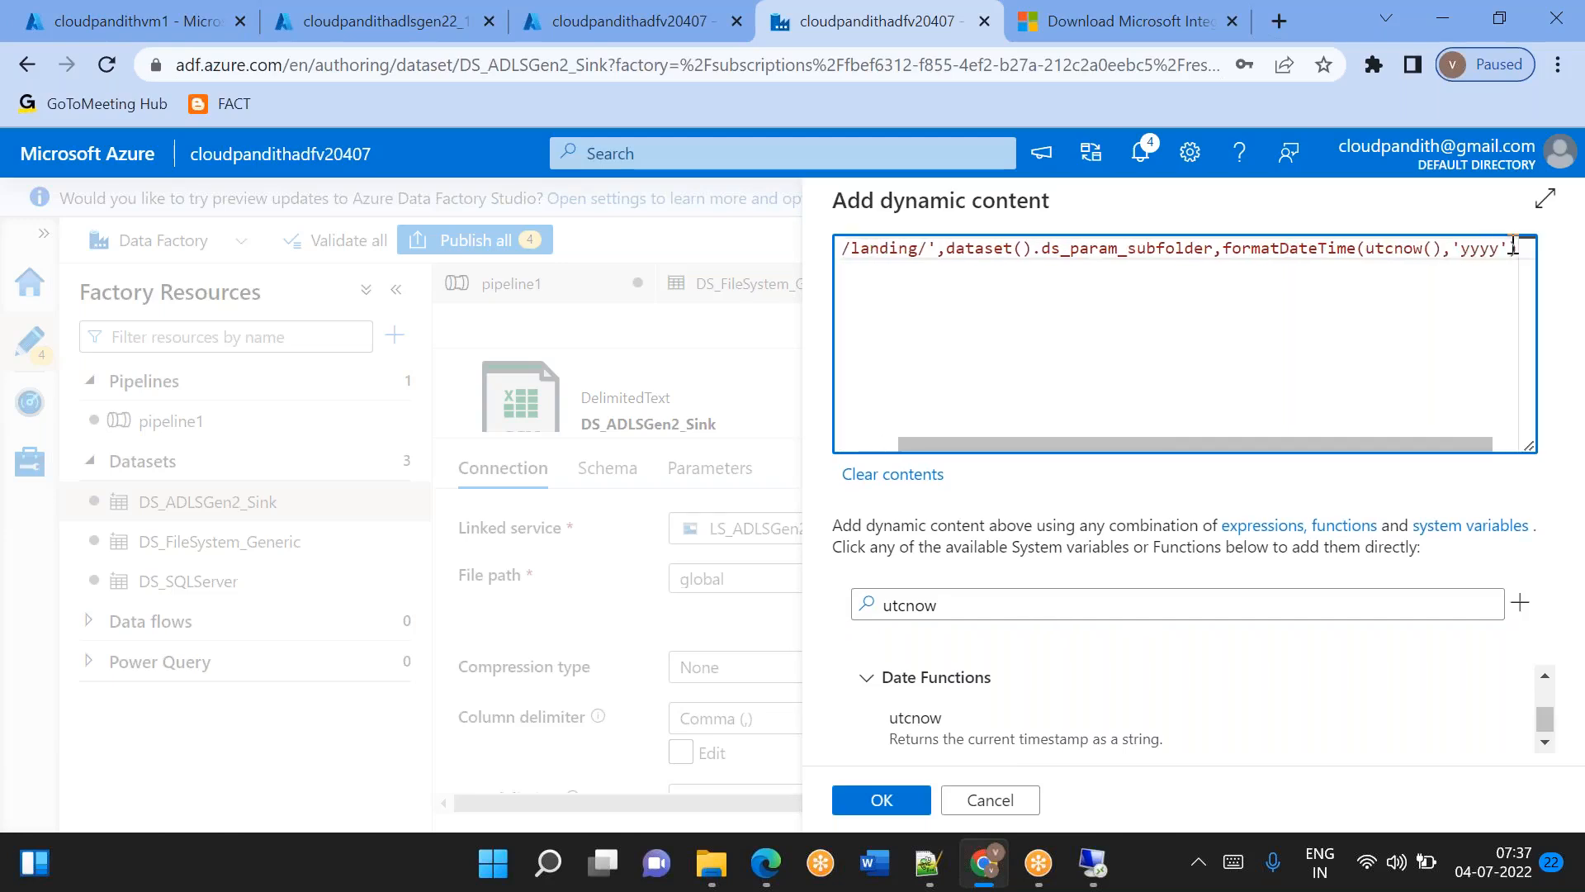
{"action": "type", "text": "/dd"}
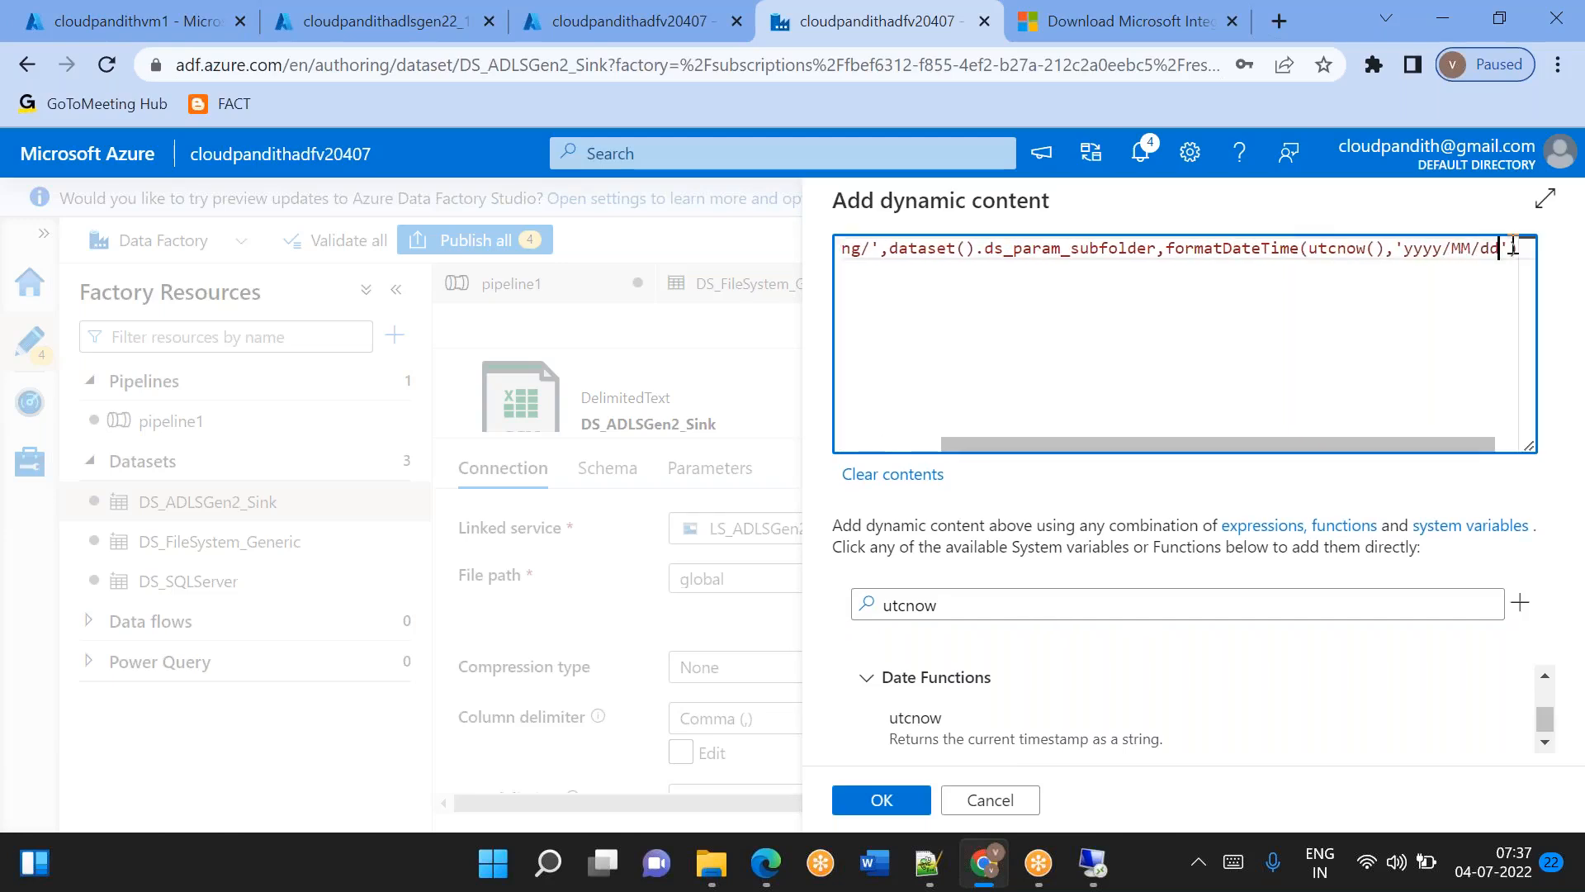
{"action": "type", "text": "')"}
{"action": "double_click", "coordinate": [1423, 248]}
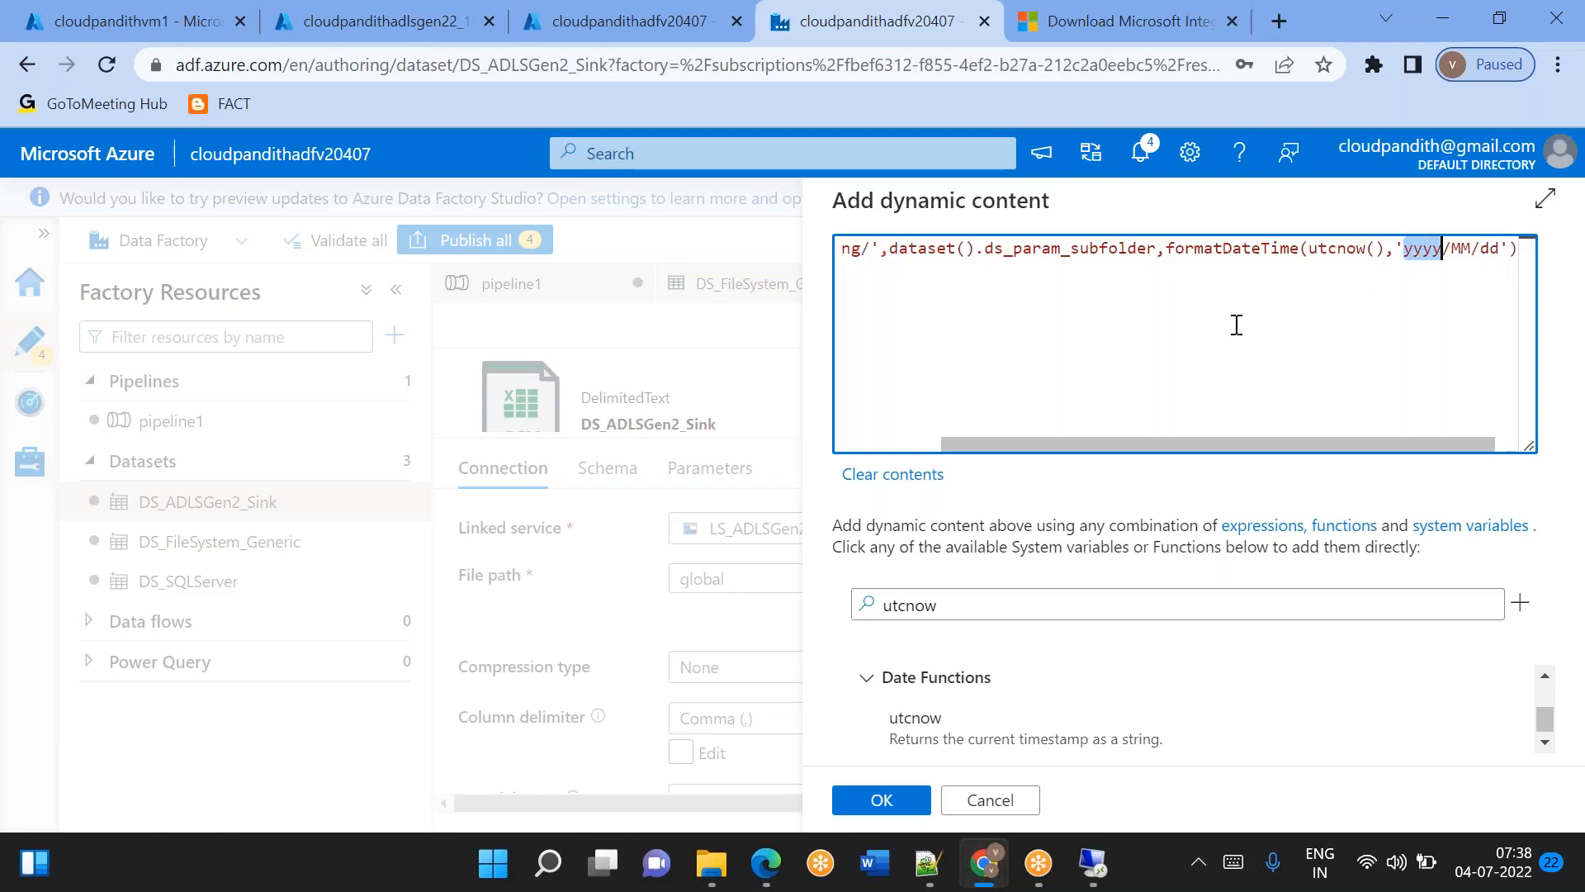
Wrap the path literal, subfolder parameter and formatted date in a concat() function and check the expression from its start.
{"action": "scroll", "coordinate": [1235, 326], "scroll_direction": "left", "scroll_amount": 5}
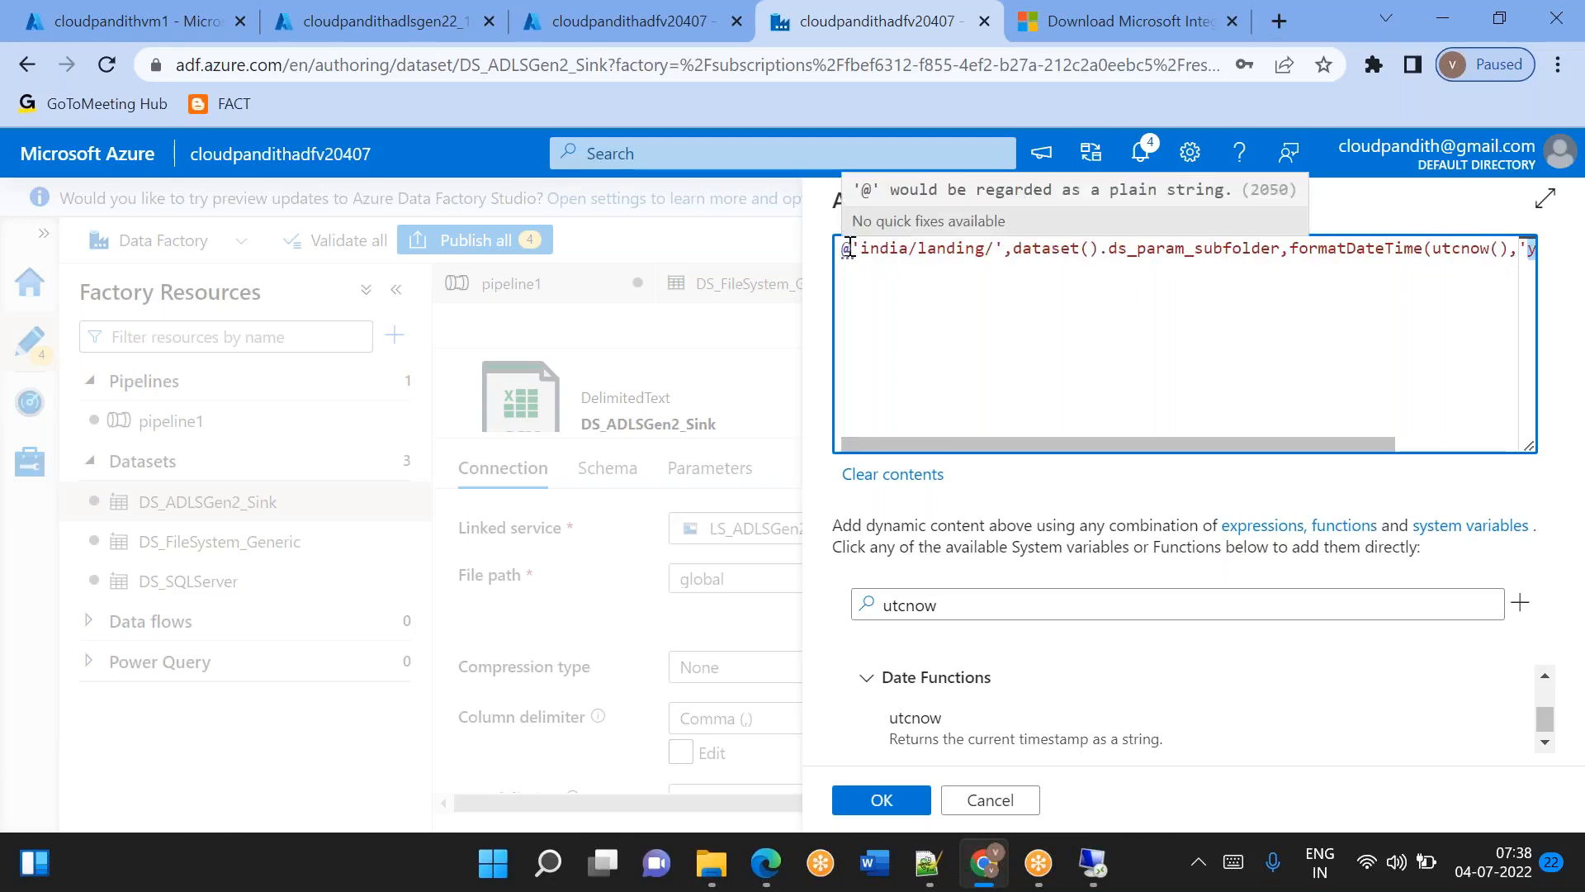
{"action": "left_click", "coordinate": [853, 246]}
{"action": "type", "text": "concat("}
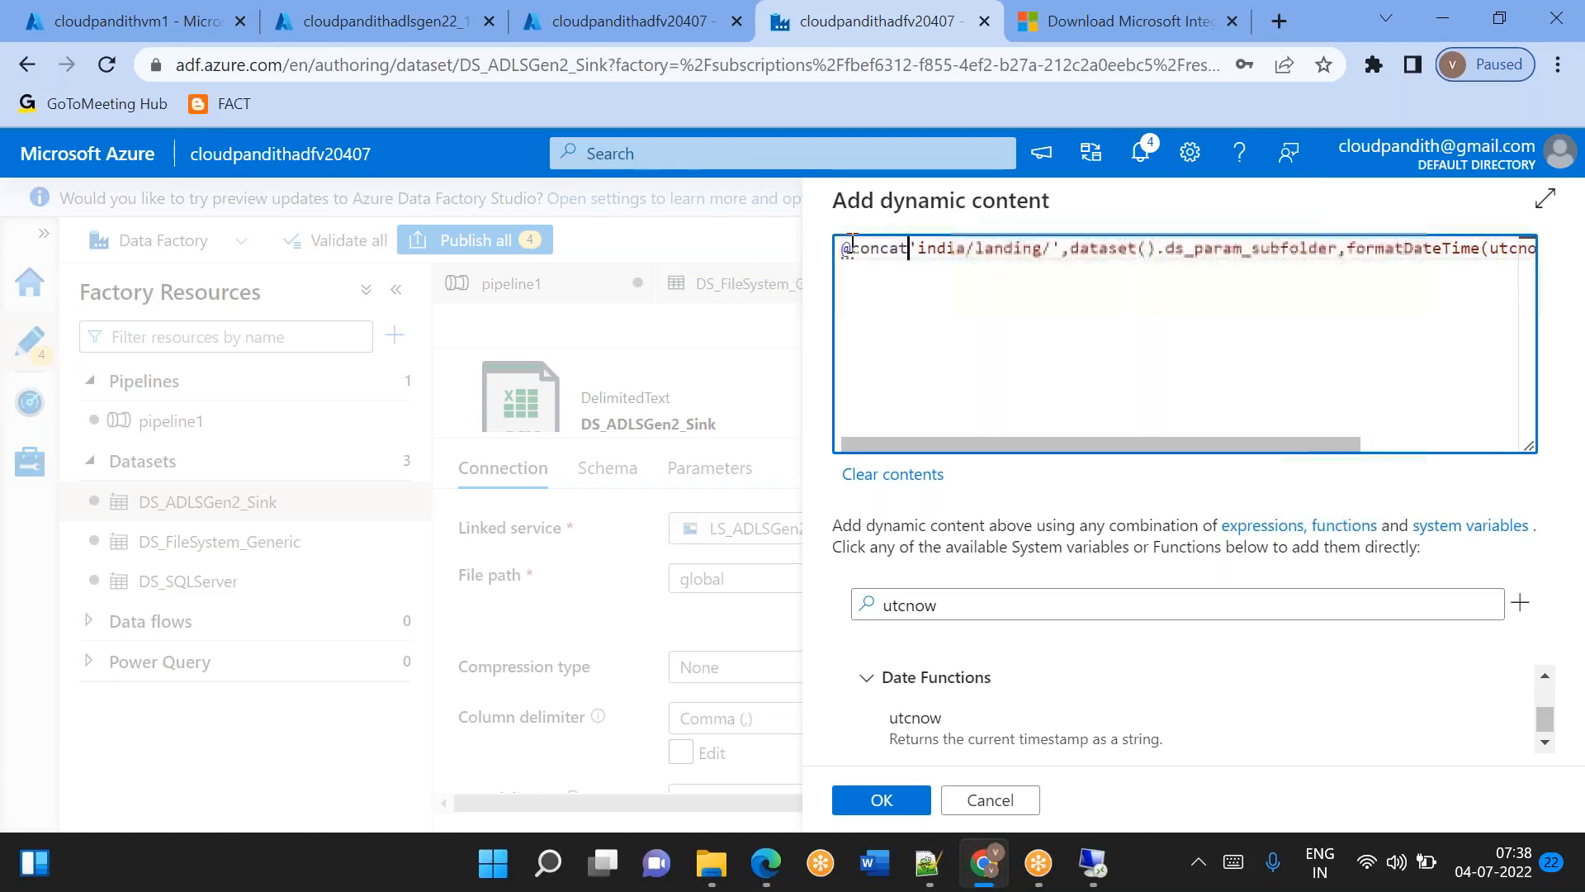
{"action": "key", "text": "End"}
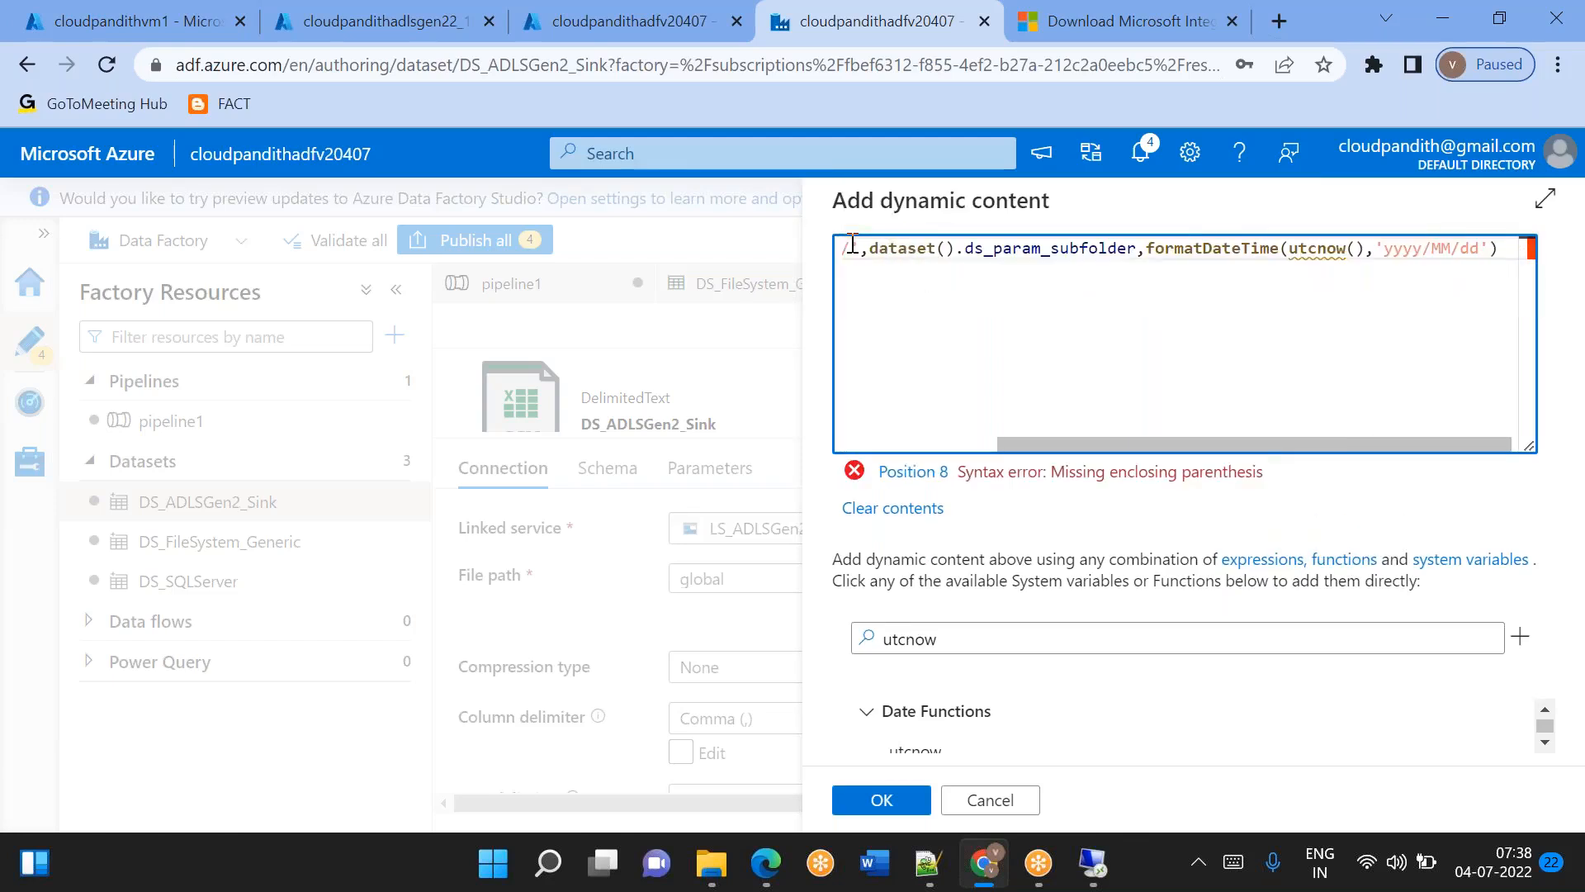
{"action": "type", "text": ")"}
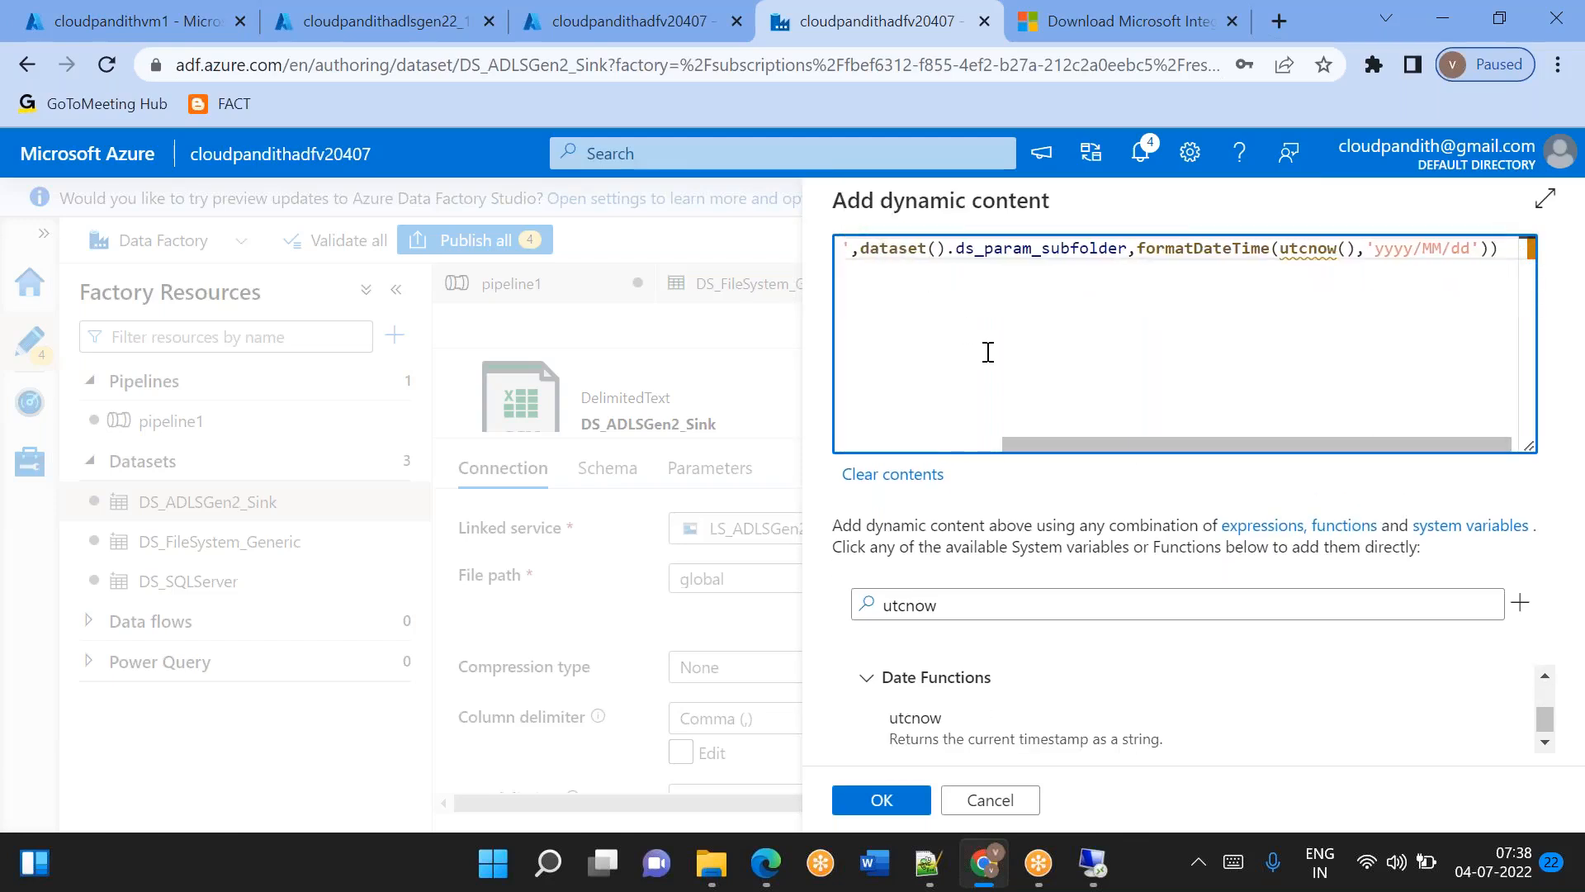
{"action": "key", "text": "Home"}
{"action": "left_click_drag", "start_coordinate": [926, 248], "coordinate": [1049, 259]}
{"action": "scroll", "coordinate": [1049, 253], "scroll_direction": "left", "scroll_amount": 2}
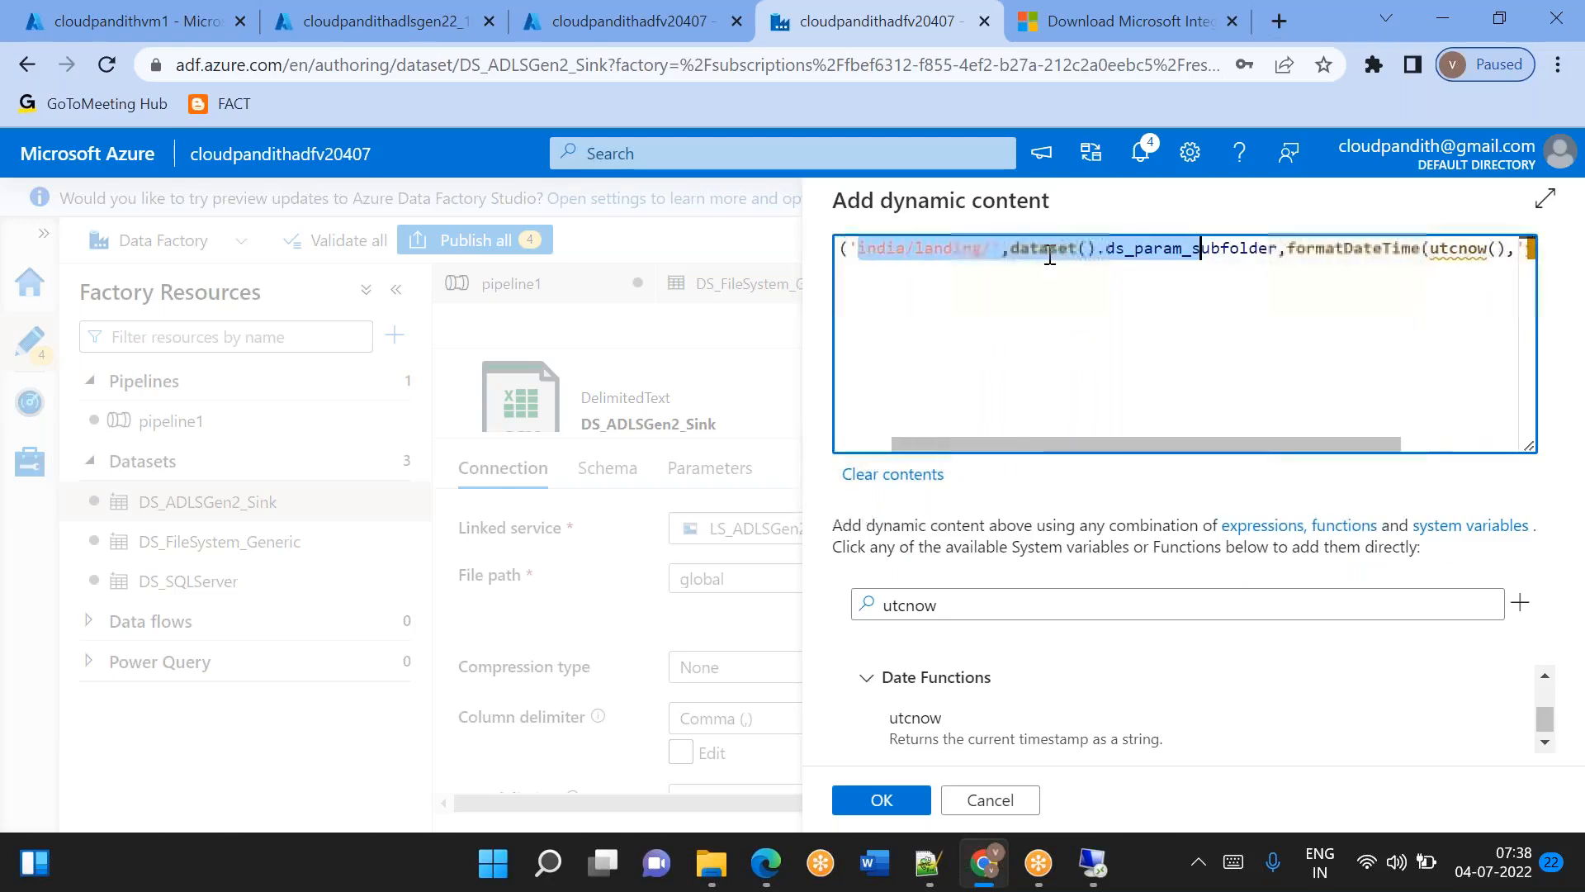
Check the concat expression through to its closing brackets and apply it as the directory of the DS_ADLSGen2_Sink file path.
{"action": "left_click", "coordinate": [1005, 258]}
{"action": "left_click_drag", "start_coordinate": [1013, 257], "coordinate": [1125, 252]}
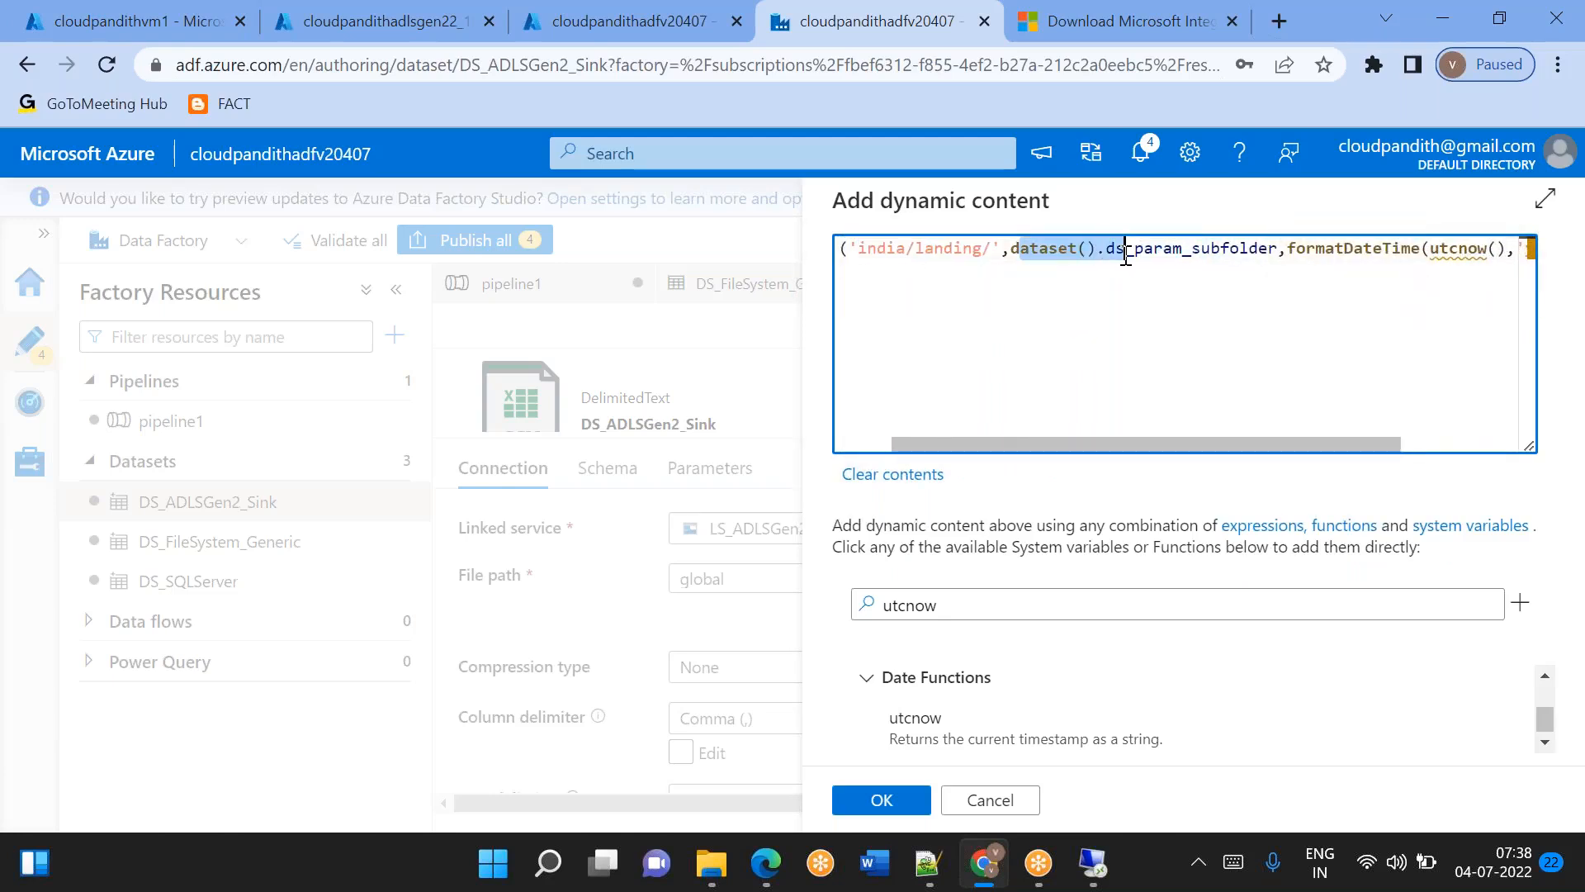
{"action": "scroll", "coordinate": [1252, 283], "scroll_direction": "right", "scroll_amount": 2}
{"action": "mouse_move", "coordinate": [1203, 256]}
{"action": "left_mouse_down"}
{"action": "mouse_move", "coordinate": [1465, 250]}
{"action": "mouse_move", "coordinate": [1145, 331]}
{"action": "left_mouse_up"}
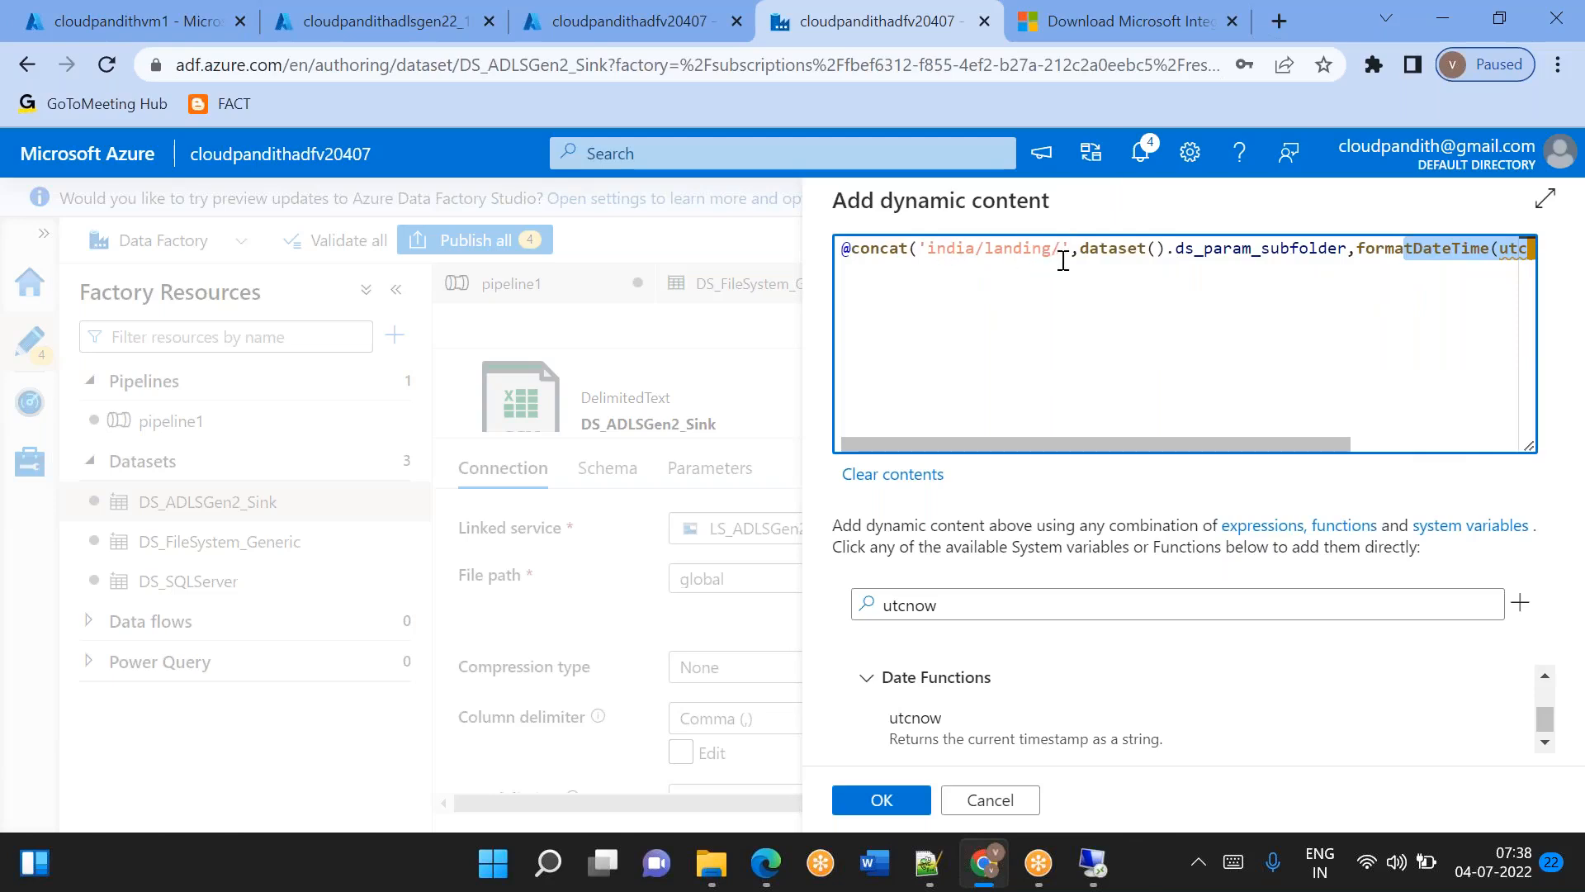
{"action": "scroll", "coordinate": [1295, 256], "scroll_direction": "right", "scroll_amount": 3}
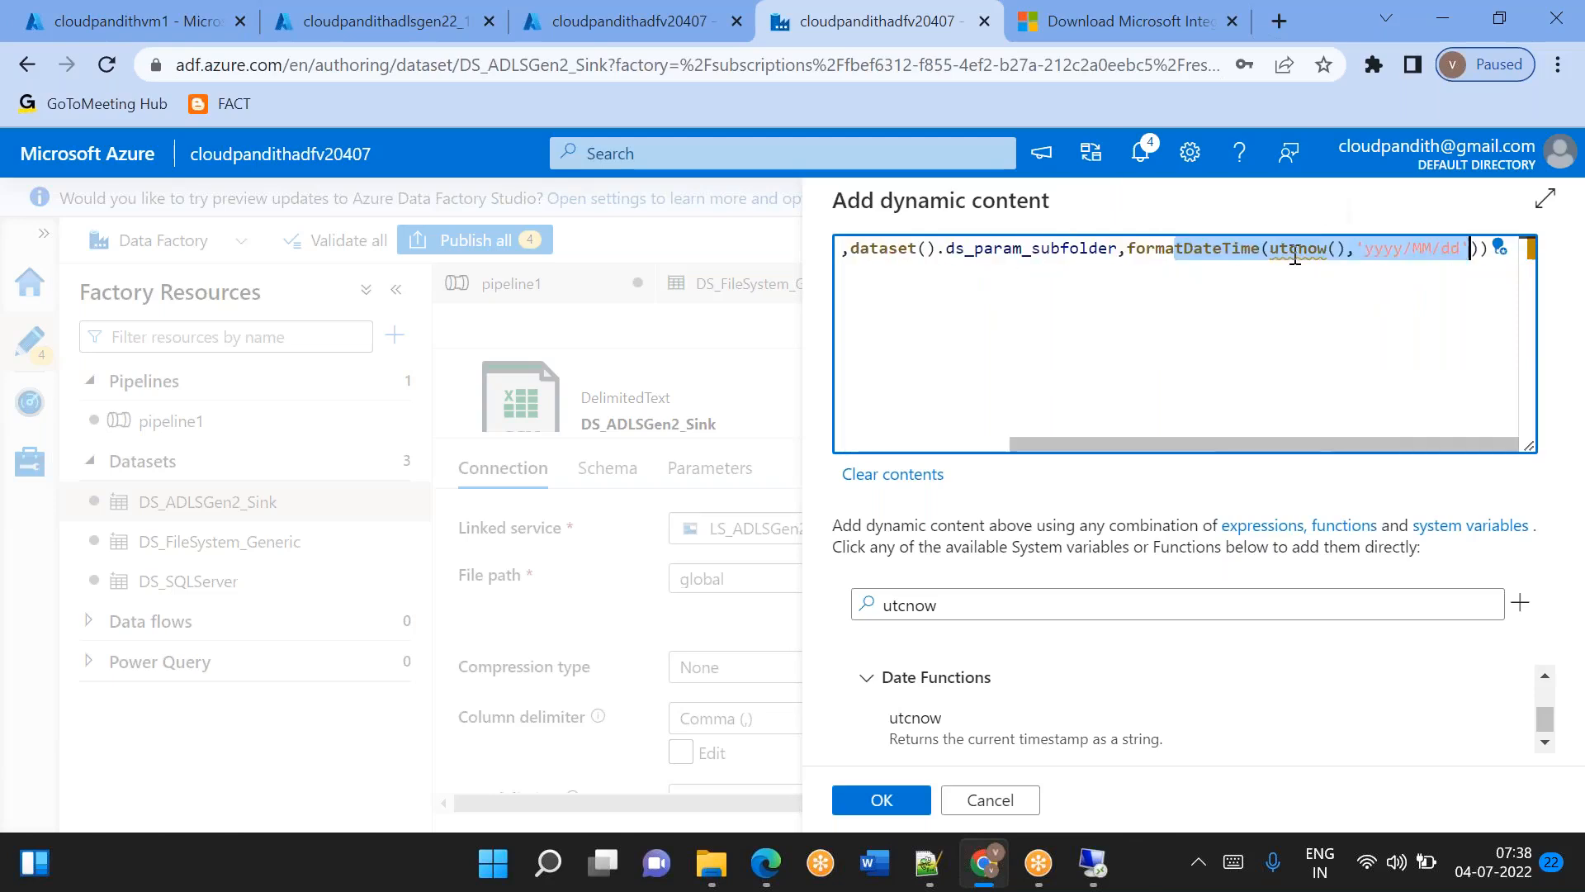
{"action": "left_click", "coordinate": [881, 800]}
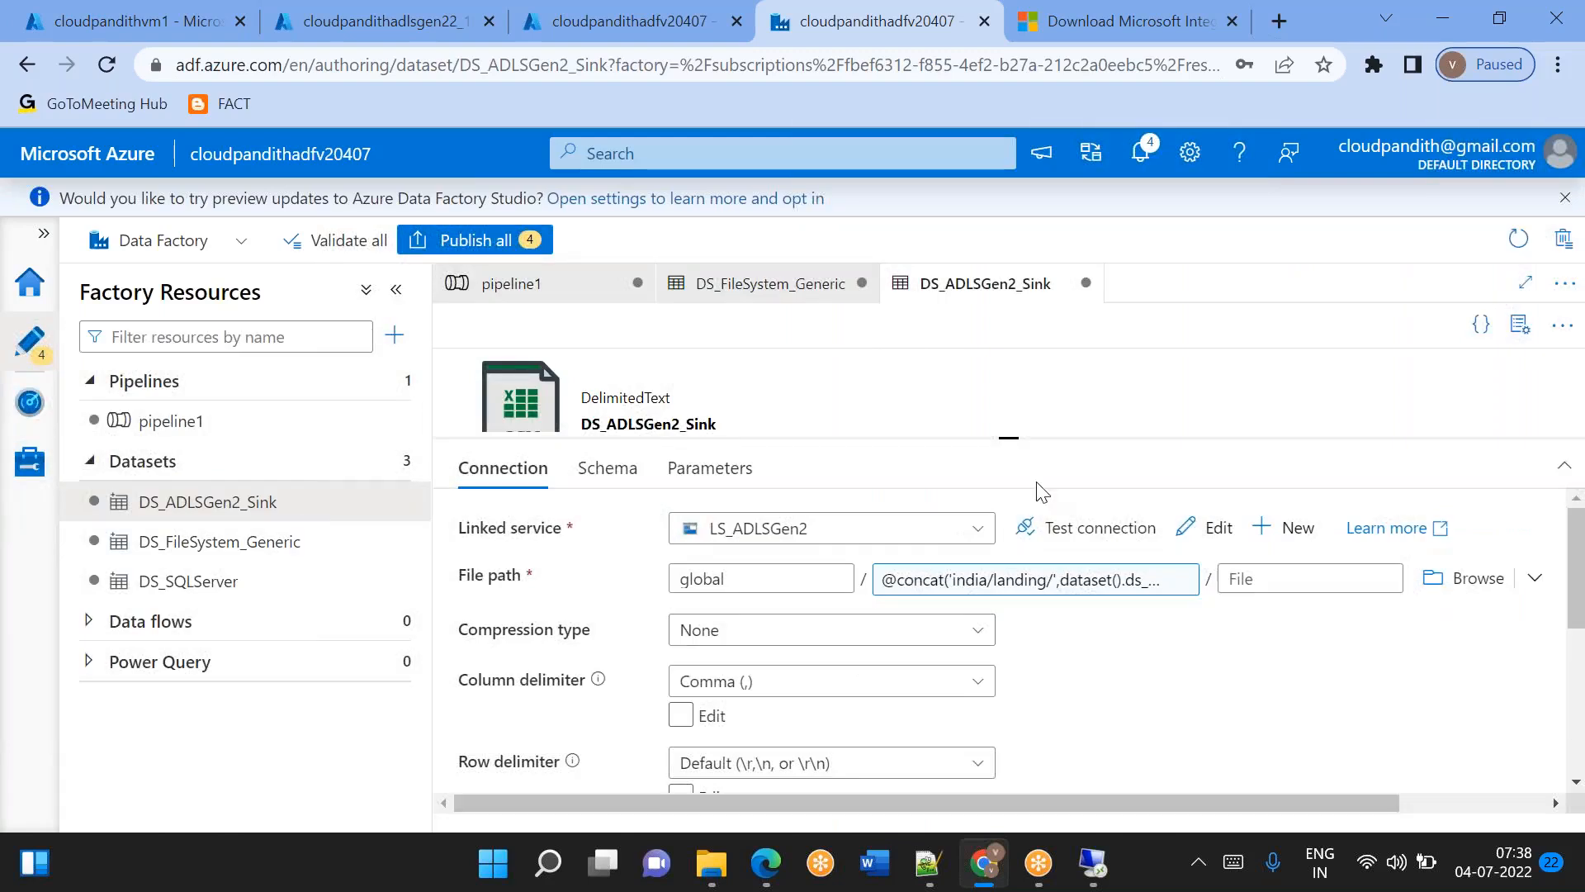
Check the sink properties of Copy data1 in pipeline1, and reopen the DS_ADLSGen2_Sink directory expression to copy its full text.
{"action": "left_click_drag", "start_coordinate": [1011, 437], "coordinate": [1011, 519]}
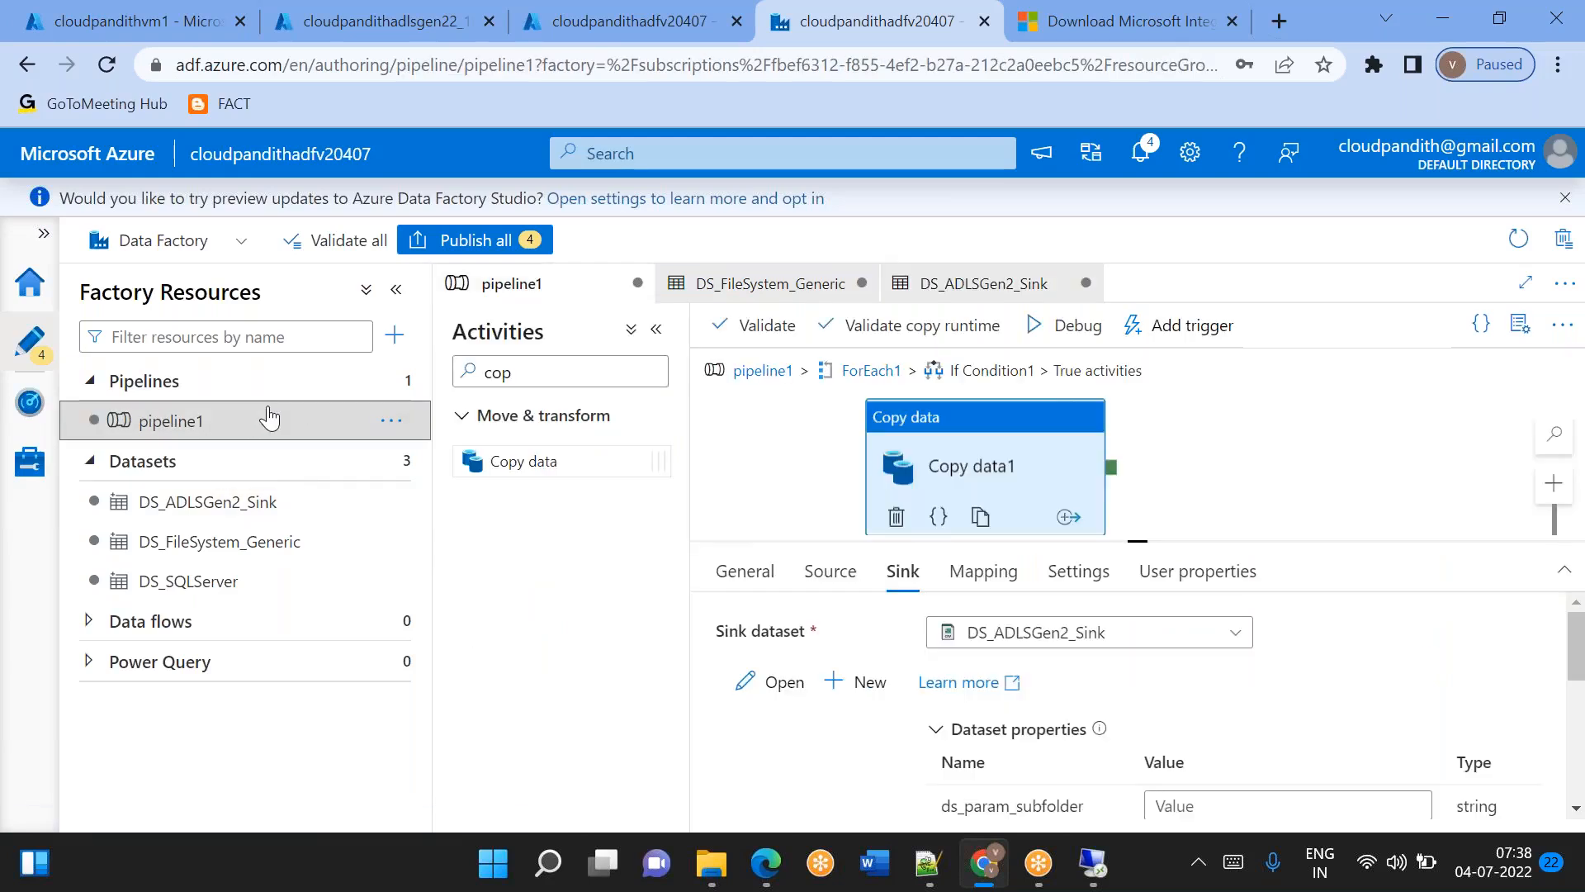
{"action": "scroll", "coordinate": [847, 754], "scroll_direction": "down", "scroll_amount": 3}
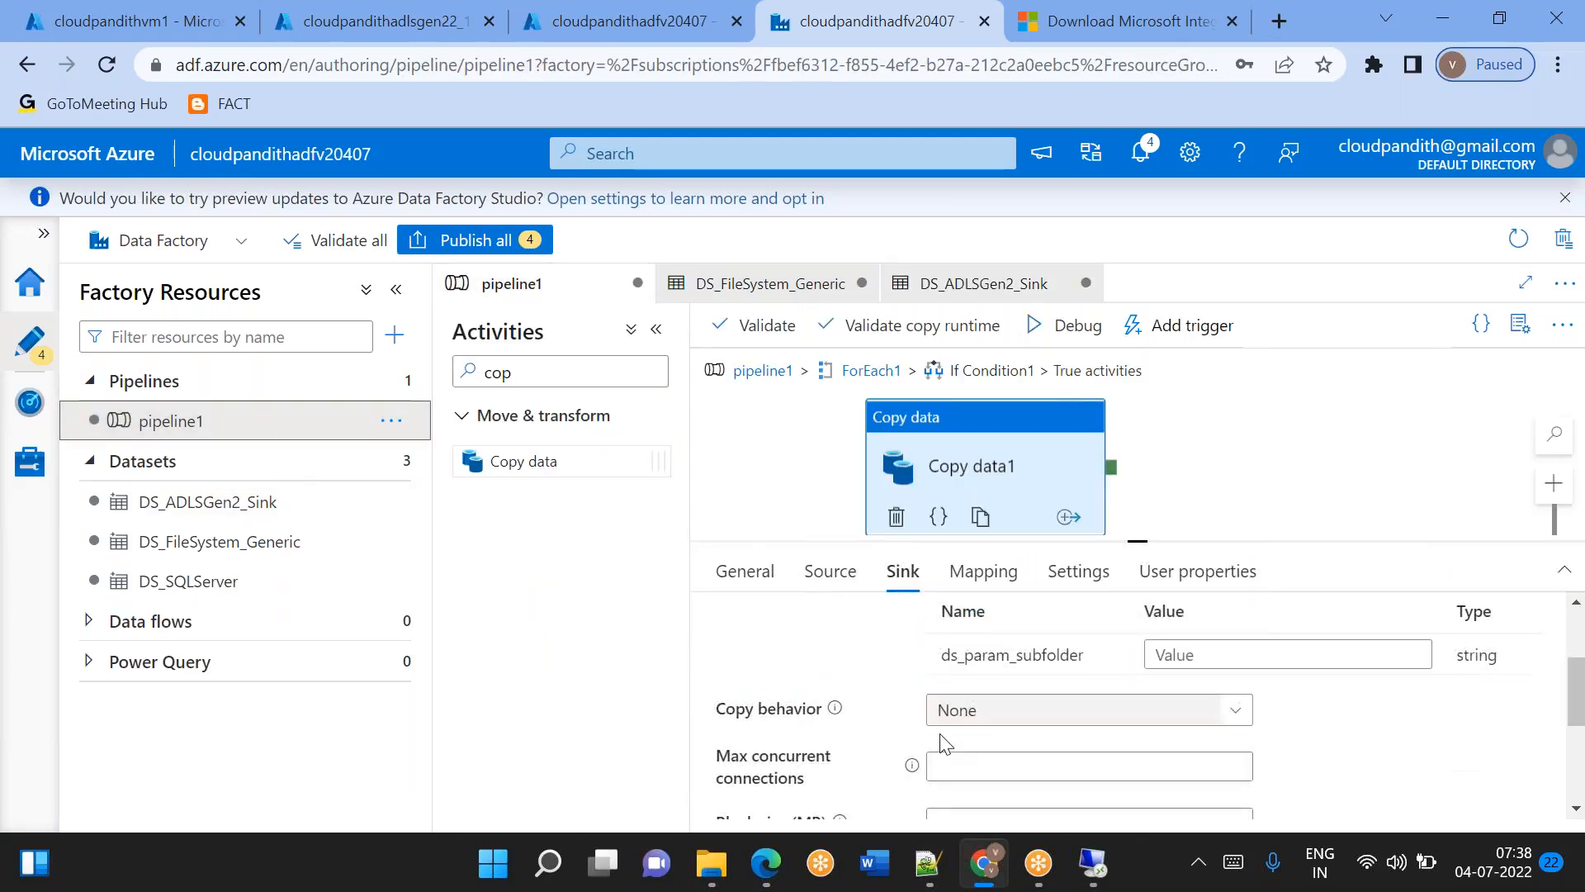
{"action": "scroll", "coordinate": [938, 743], "scroll_direction": "up", "scroll_amount": 3}
{"action": "left_click", "coordinate": [244, 514]}
{"action": "left_click", "coordinate": [1005, 660]}
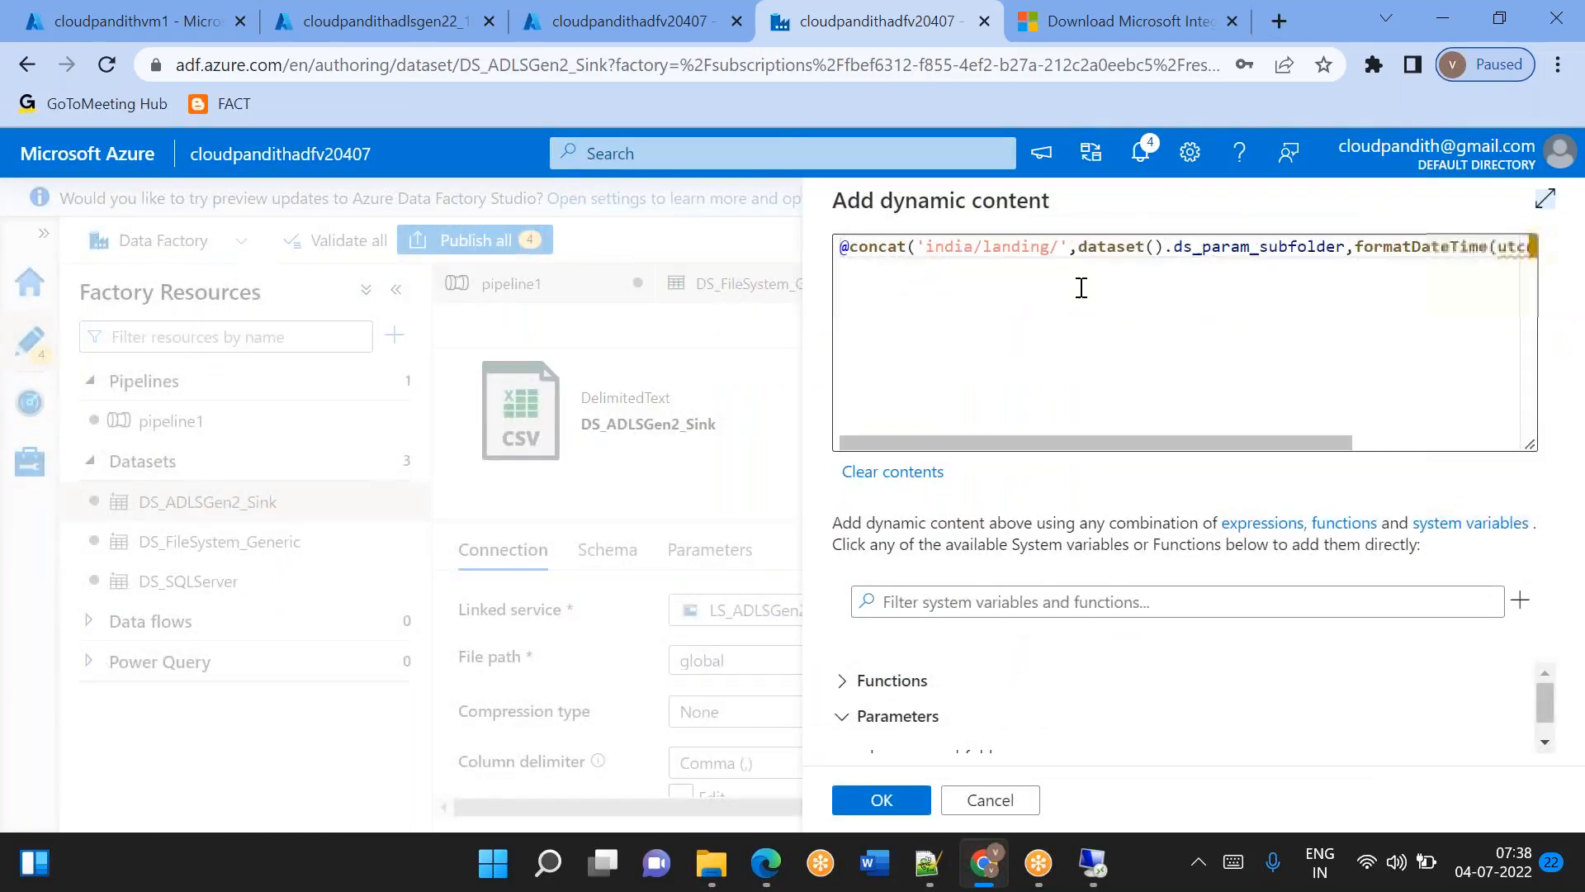
{"action": "left_click", "coordinate": [1092, 258]}
{"action": "key", "text": "ctrl+a"}
{"action": "key", "text": "Delete"}
{"action": "key", "text": "ctrl+v"}
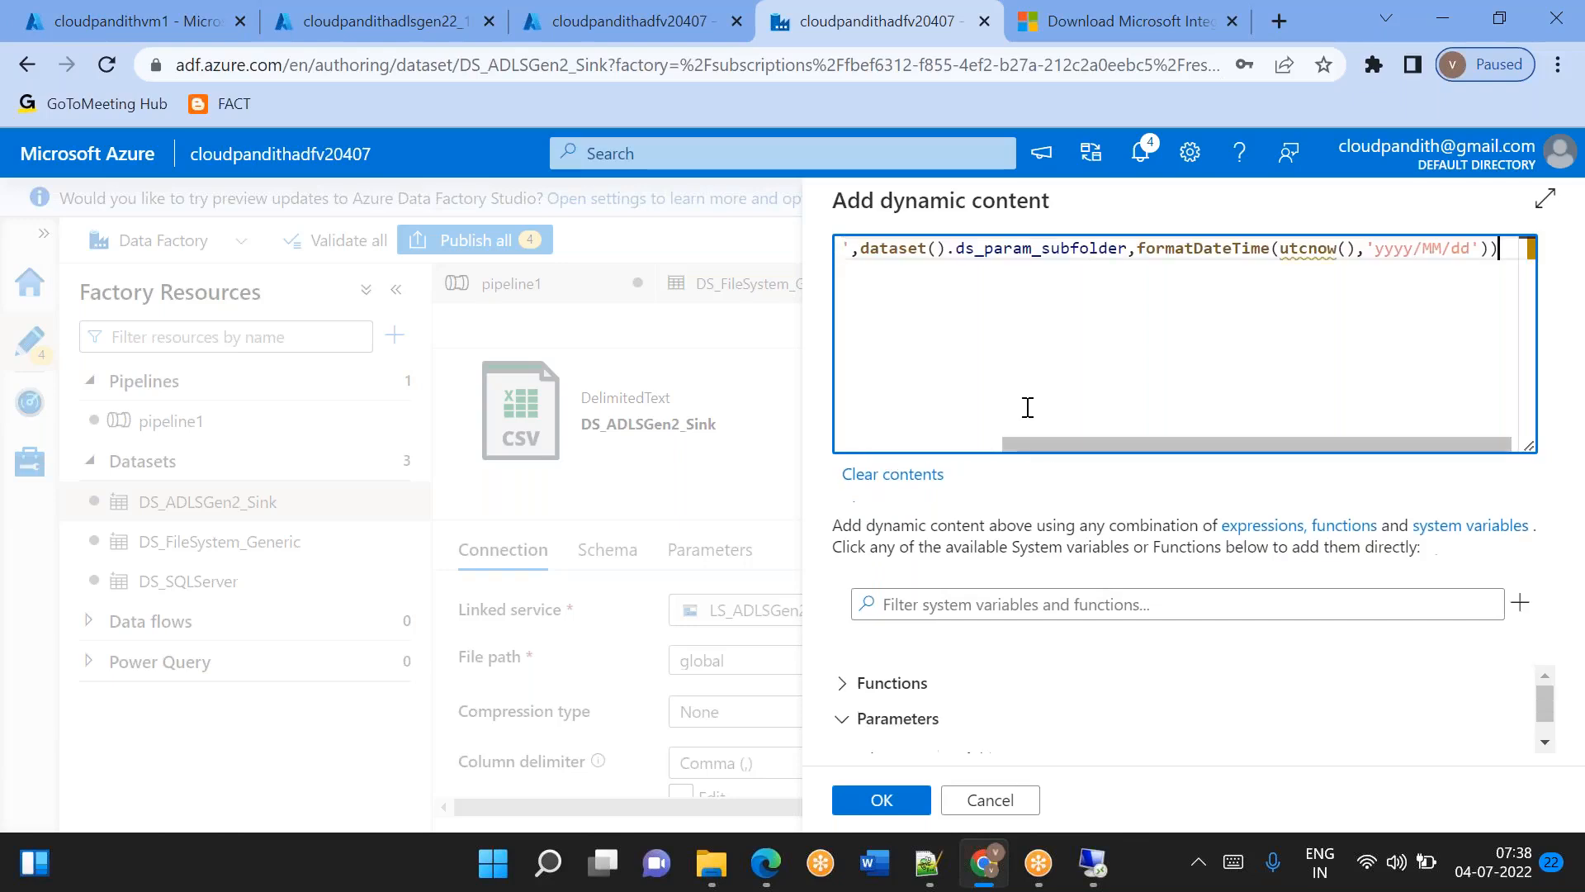
{"action": "left_click", "coordinate": [930, 864]}
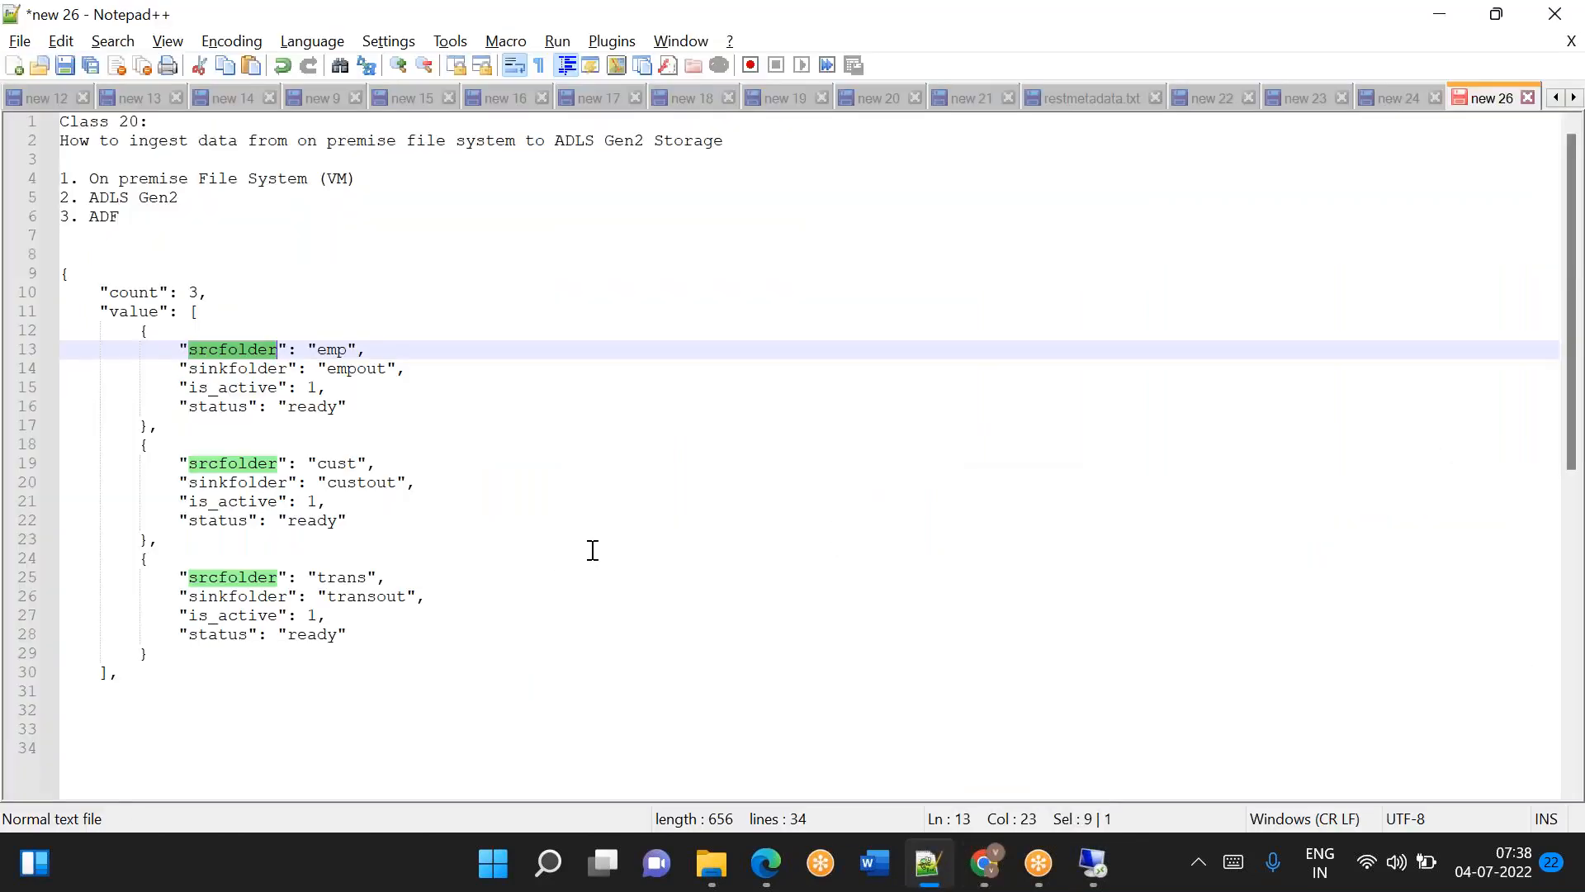
{"action": "left_click", "coordinate": [159, 727]}
{"action": "key", "text": "Return"}
{"action": "type", "text": "@concat('india/landing/',dataset().ds_param_subfolder,formatDateTime(utcnow(),'yyyy/MM/dd'))"}
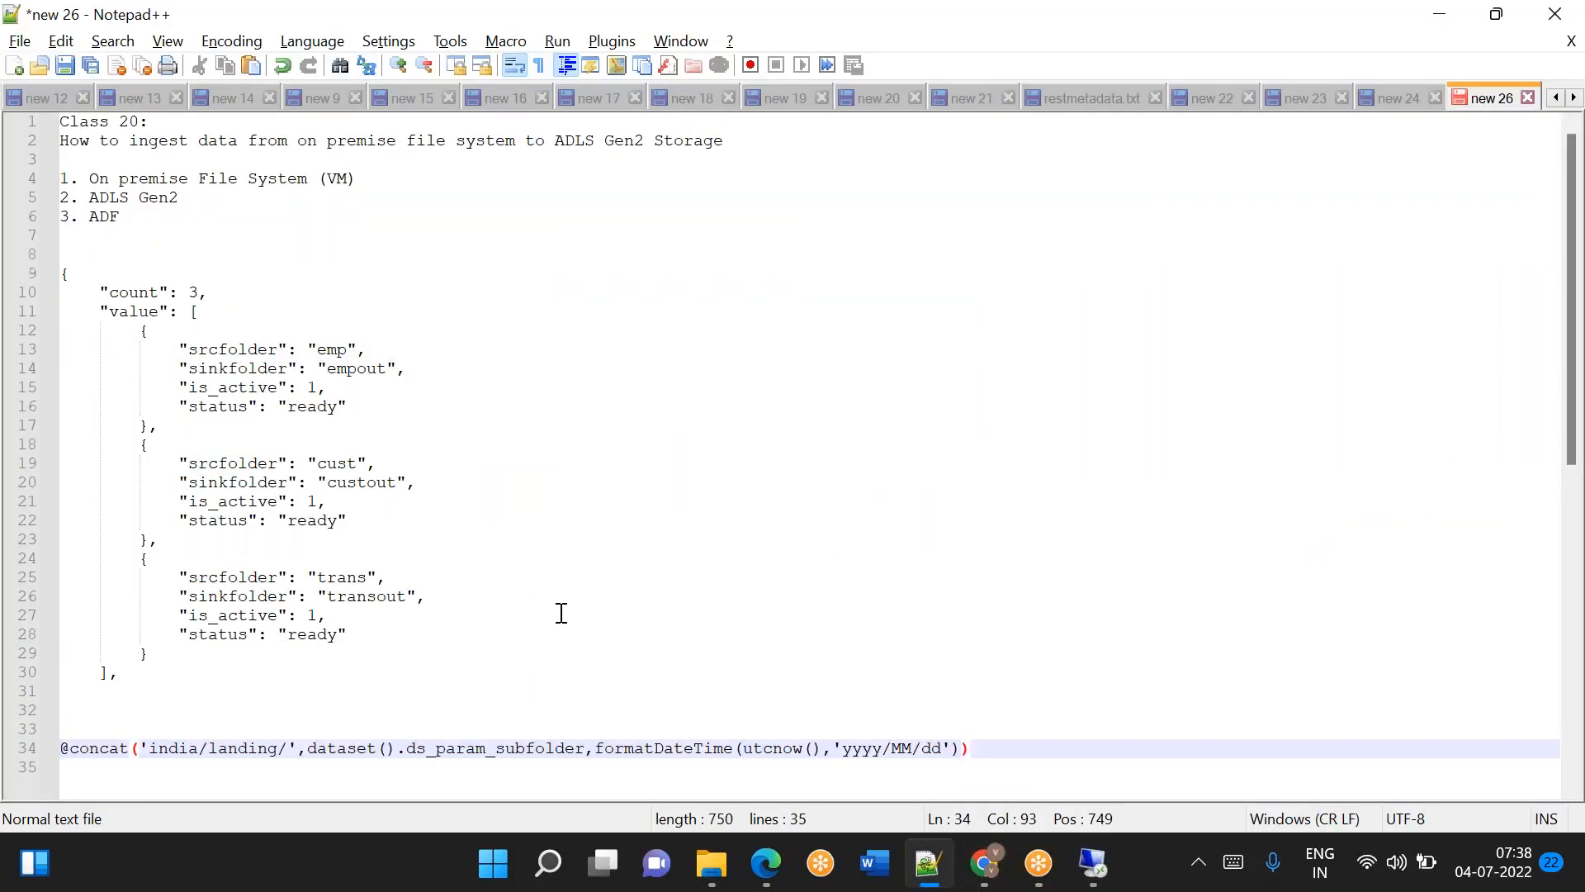
{"action": "scroll", "coordinate": [561, 613], "scroll_direction": "up", "scroll_amount": 5, "text": "ctrl"}
{"action": "scroll", "coordinate": [562, 613], "scroll_direction": "down", "scroll_amount": 7}
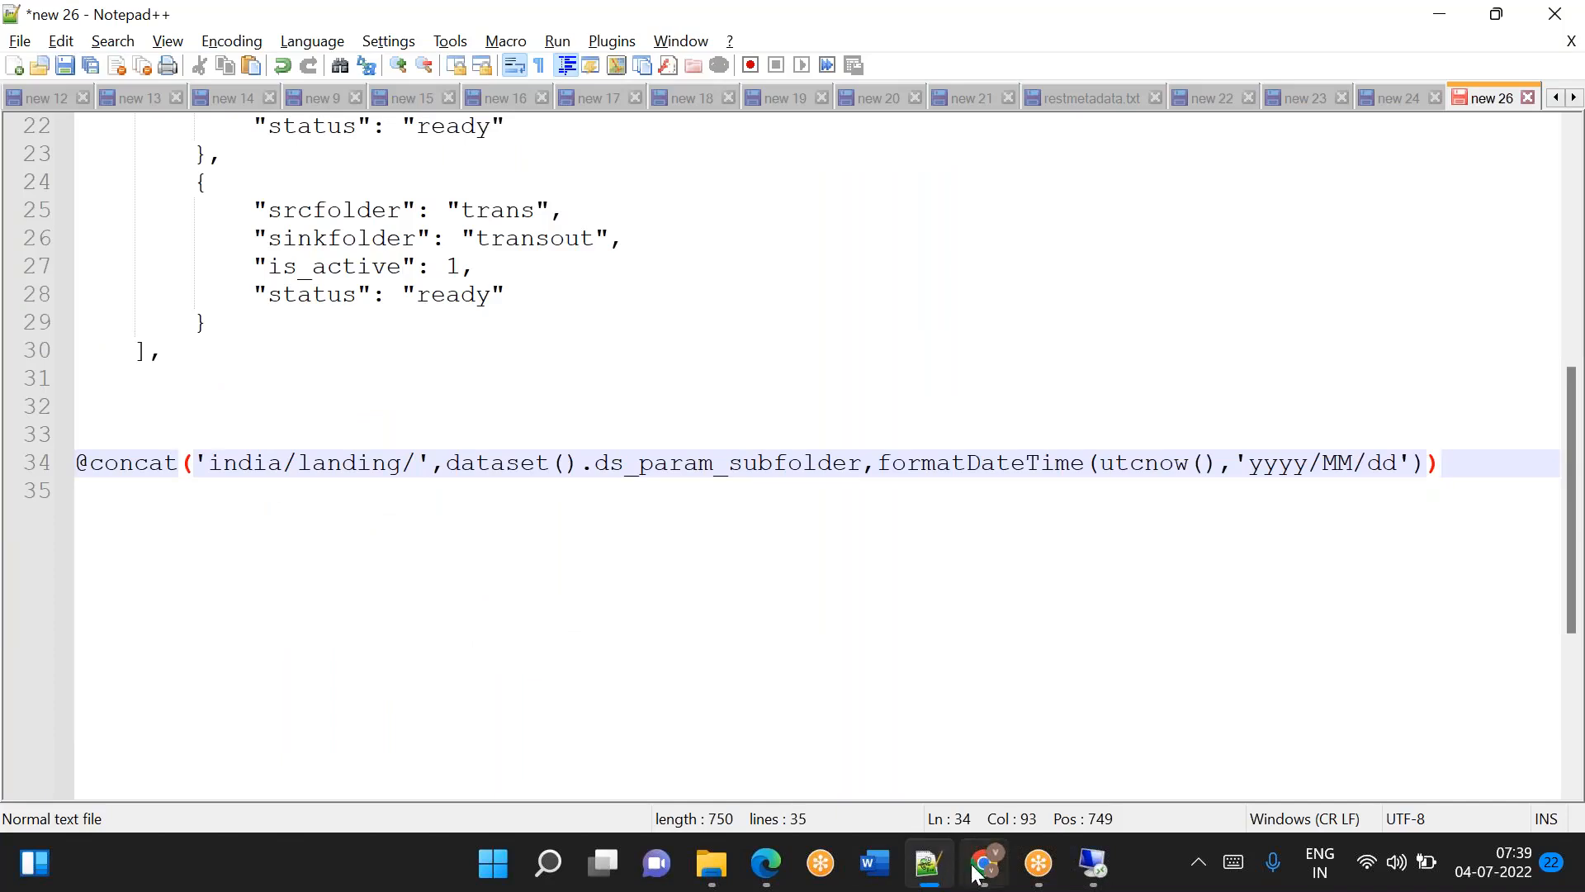
Switch to Azure Data Factory, apply the DS_ADLSGen2_Sink directory expression, and try a debug run of pipeline1.
{"action": "left_click", "coordinate": [933, 865]}
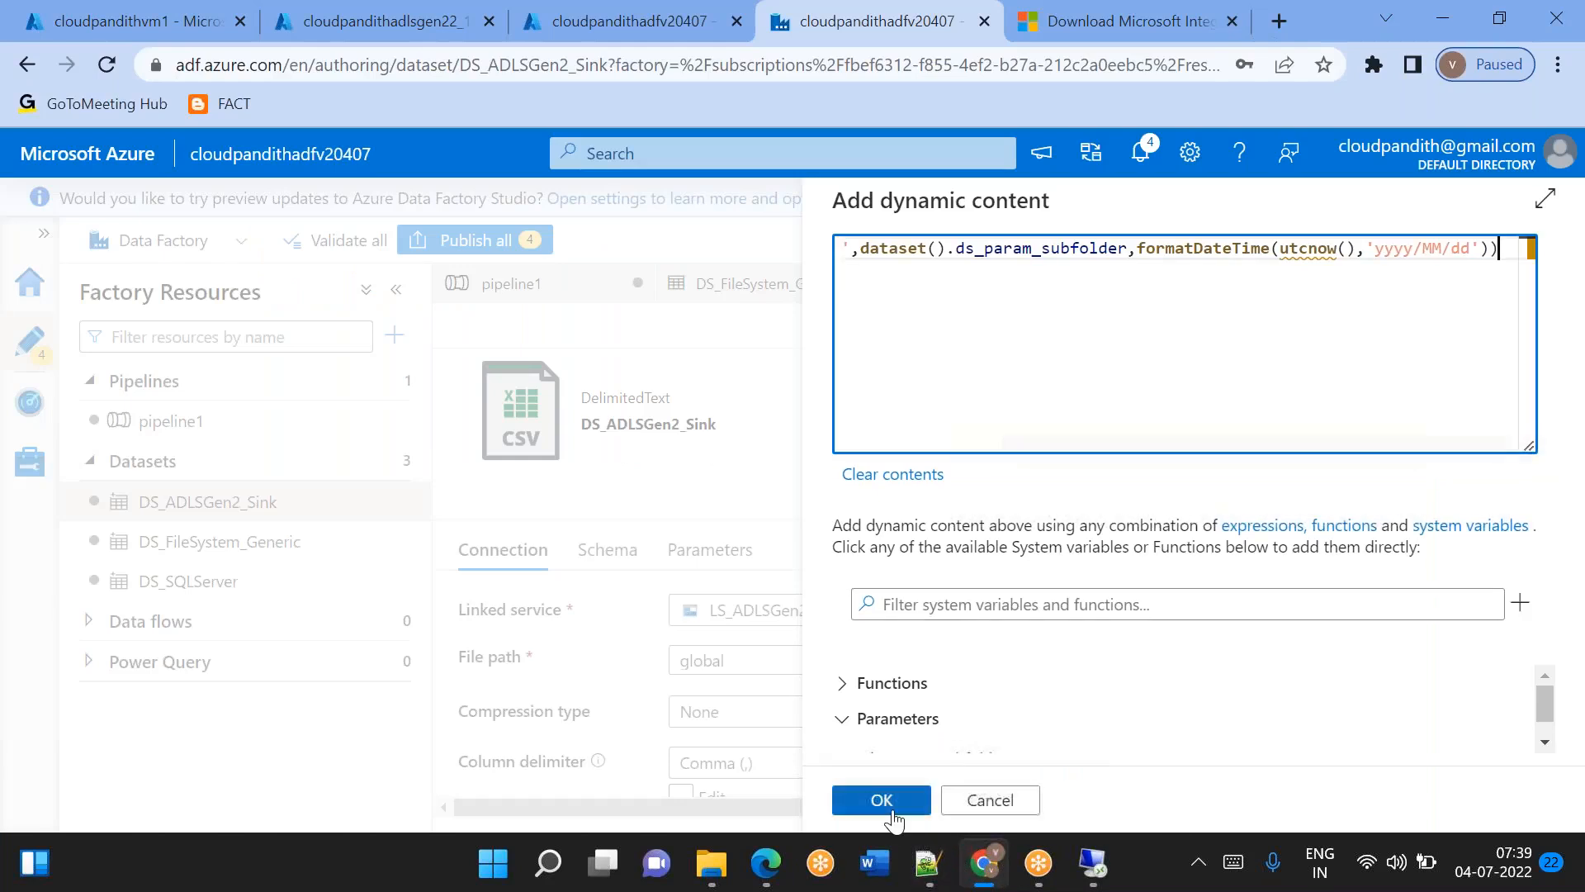
{"action": "left_click", "coordinate": [888, 807]}
{"action": "left_click", "coordinate": [204, 424]}
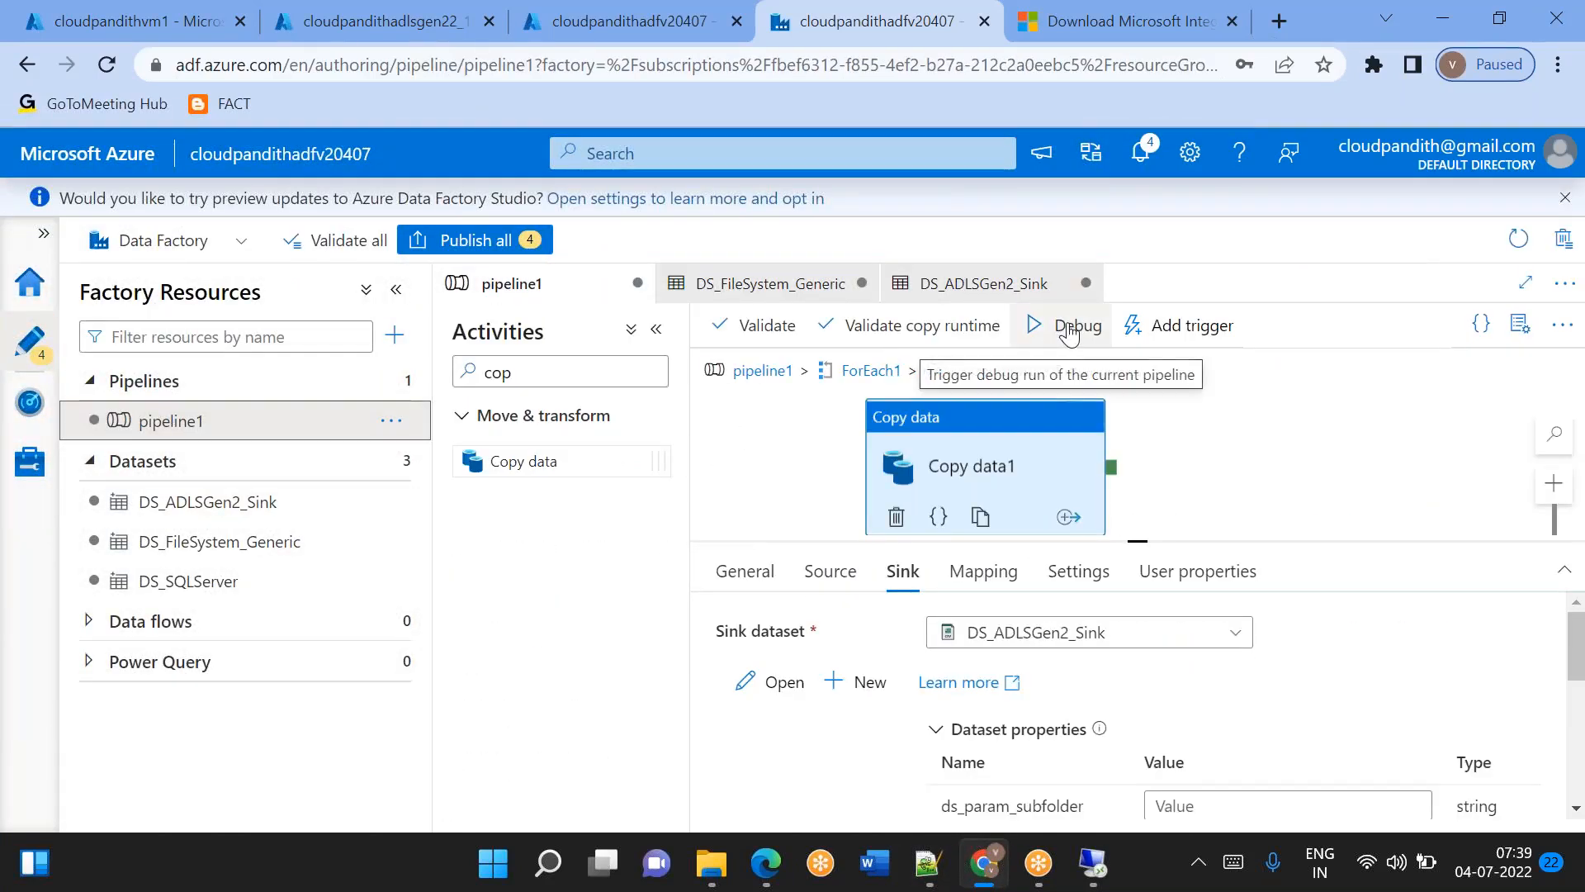
{"action": "left_click", "coordinate": [1070, 331]}
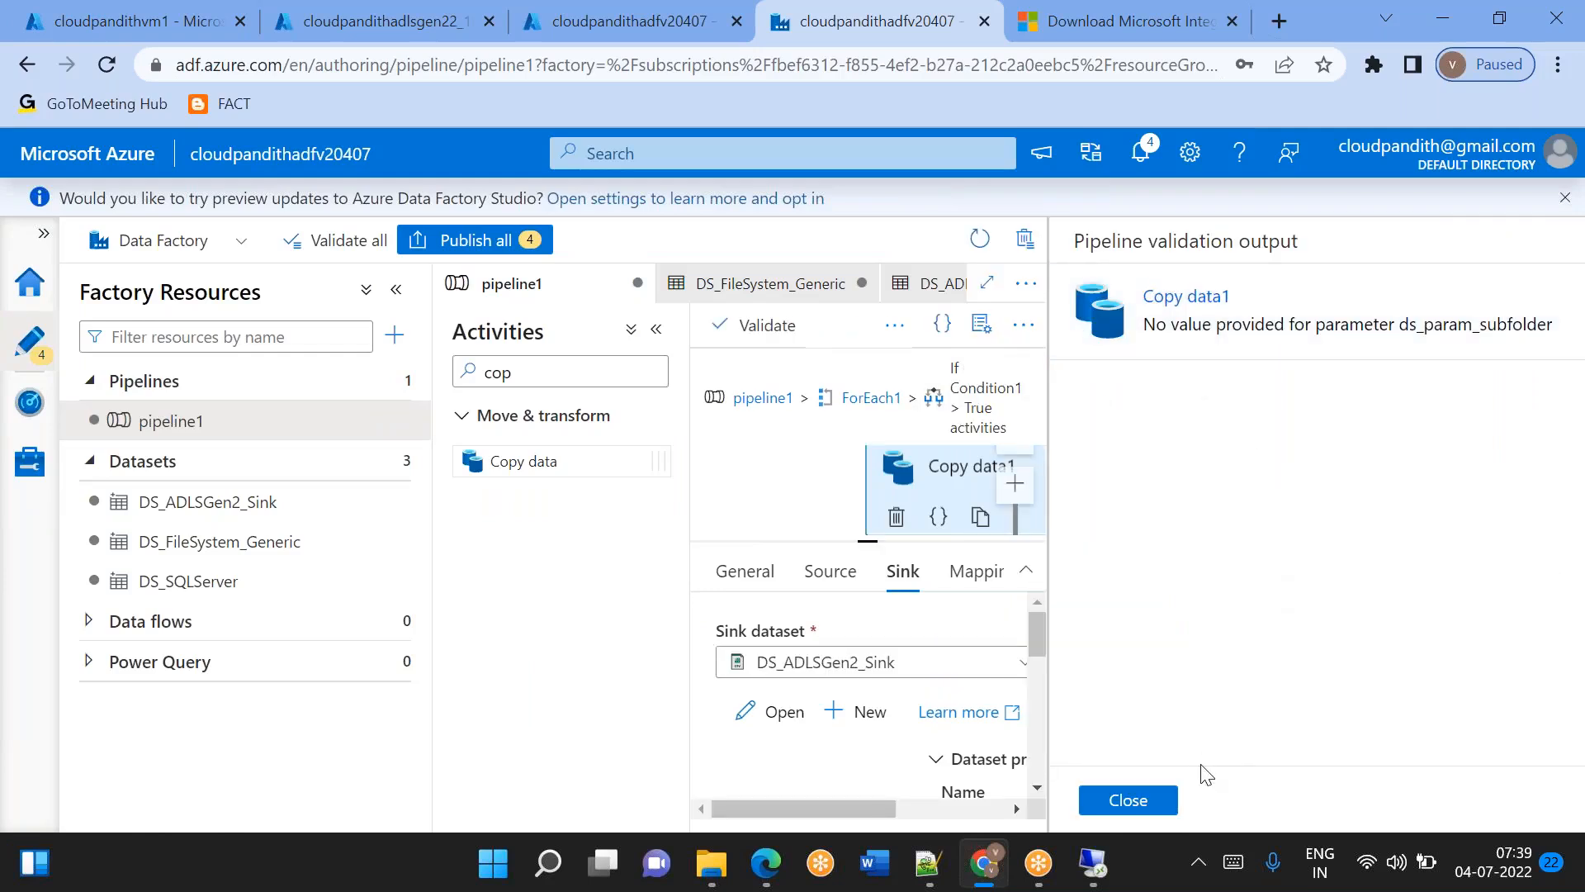
{"action": "left_click", "coordinate": [1134, 799]}
{"action": "scroll", "coordinate": [1179, 715], "scroll_direction": "down", "scroll_amount": 1}
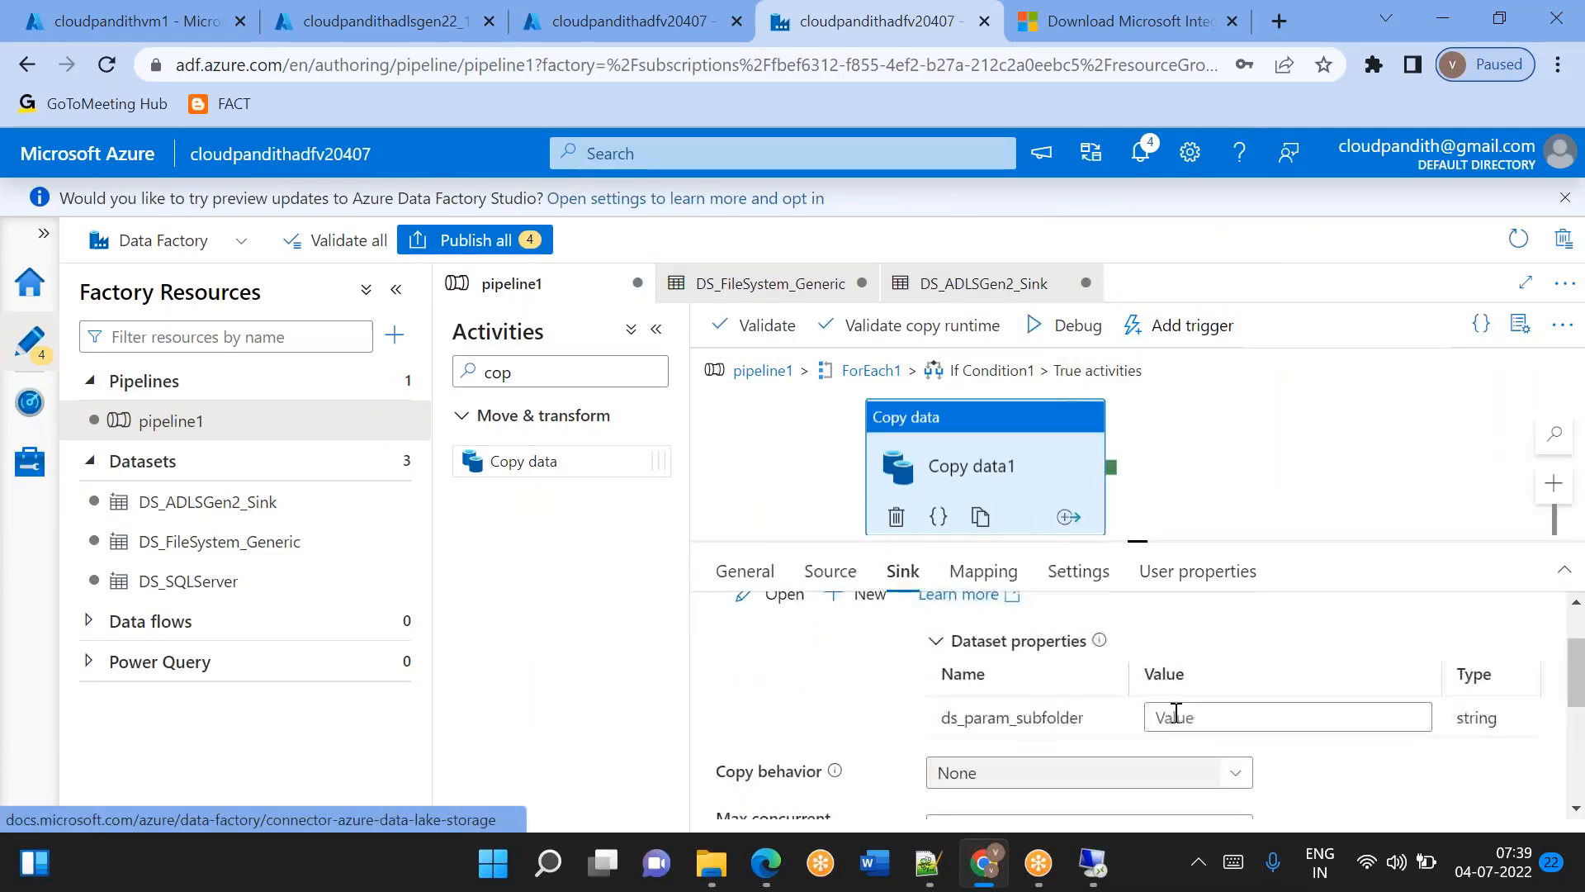
{"action": "left_click", "coordinate": [1189, 717]}
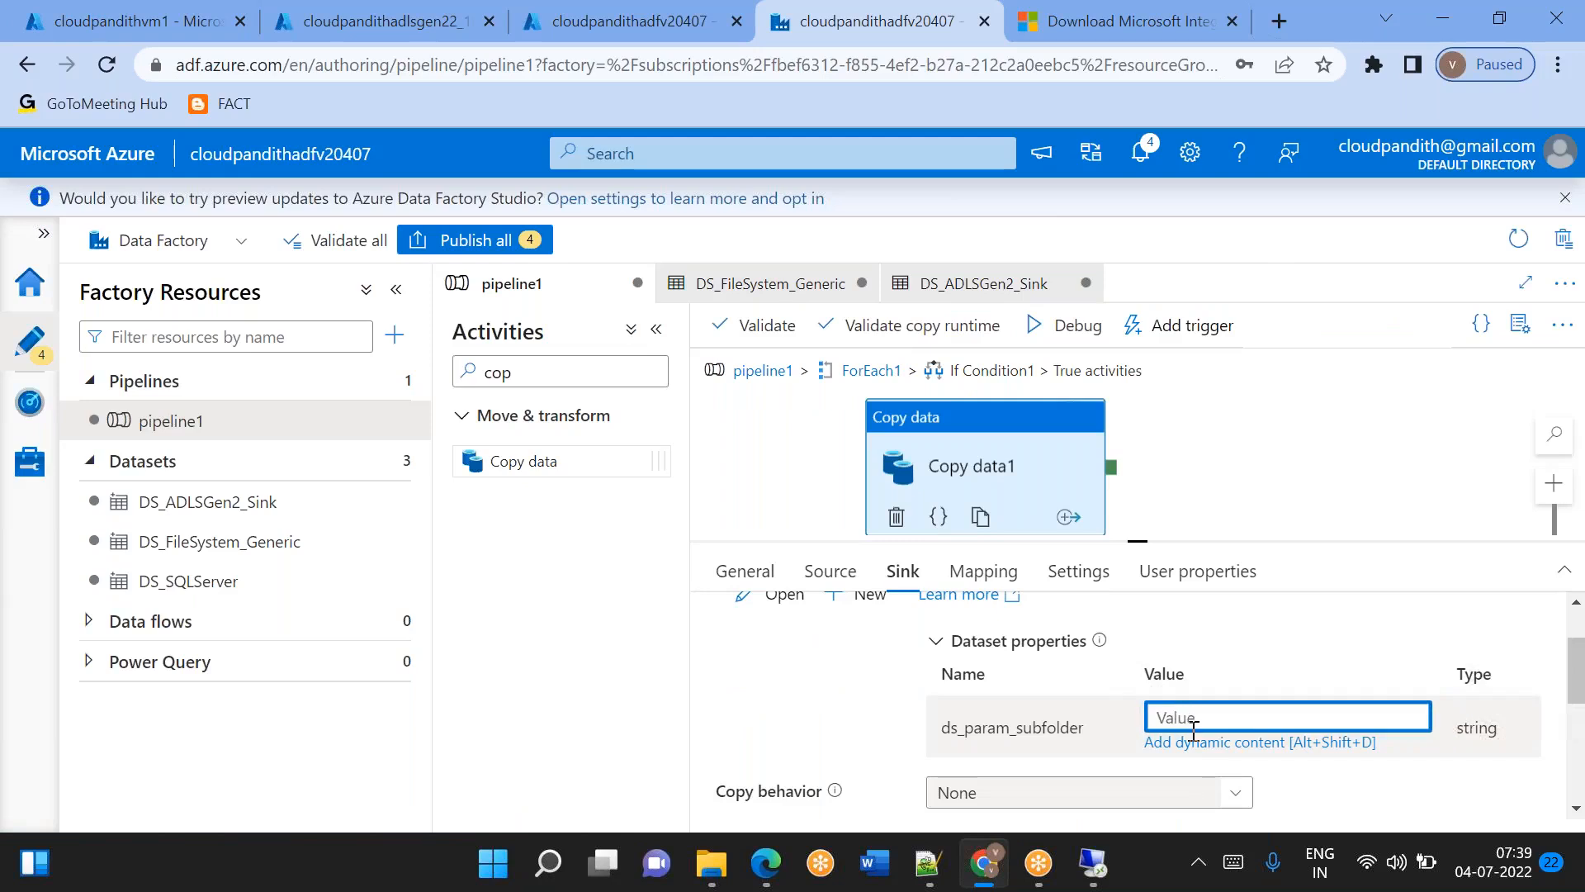
{"action": "left_click", "coordinate": [1195, 743]}
{"action": "scroll", "coordinate": [1005, 718], "scroll_direction": "down", "scroll_amount": 5}
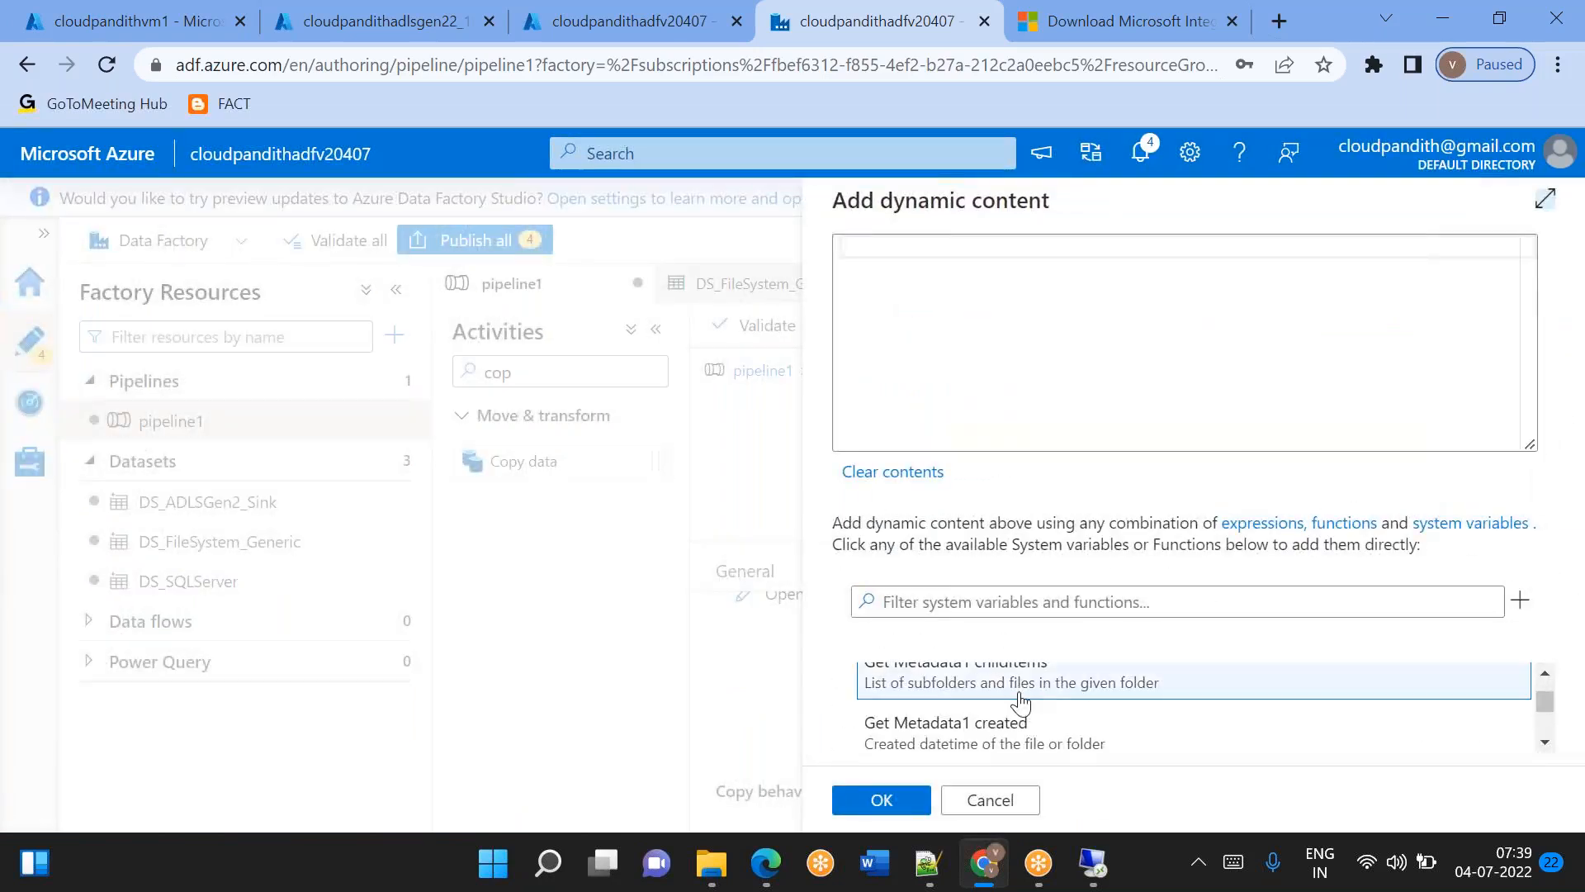
{"action": "scroll", "coordinate": [1005, 728], "scroll_direction": "down", "scroll_amount": 3}
{"action": "scroll", "coordinate": [1004, 728], "scroll_direction": "up", "scroll_amount": 1}
{"action": "scroll", "coordinate": [1005, 731], "scroll_direction": "up", "scroll_amount": 3}
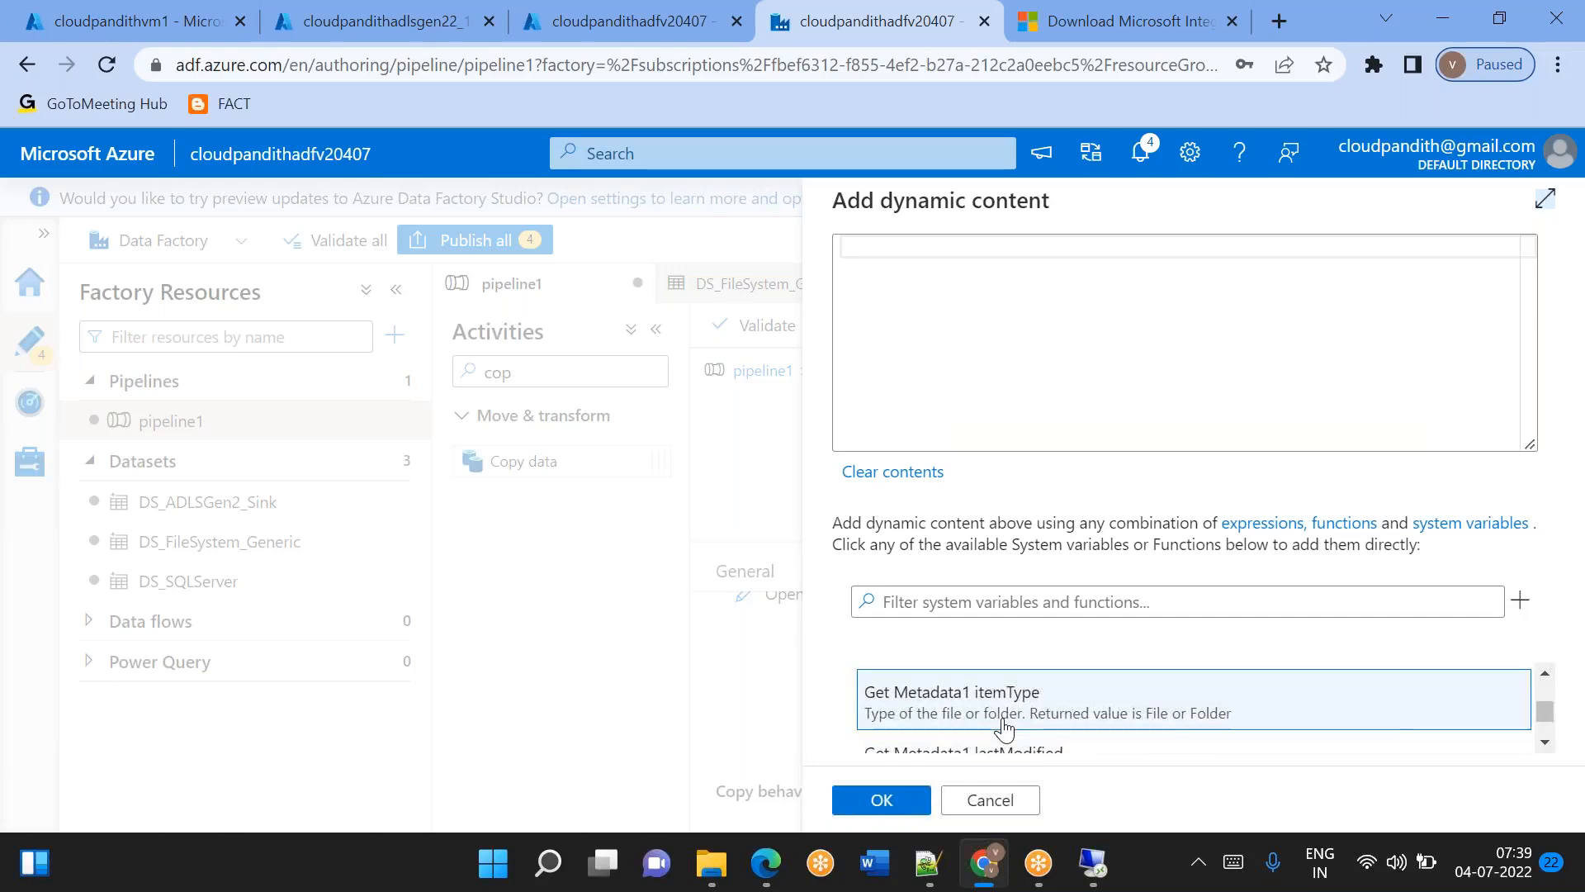
{"action": "scroll", "coordinate": [1004, 729], "scroll_direction": "up", "scroll_amount": 5}
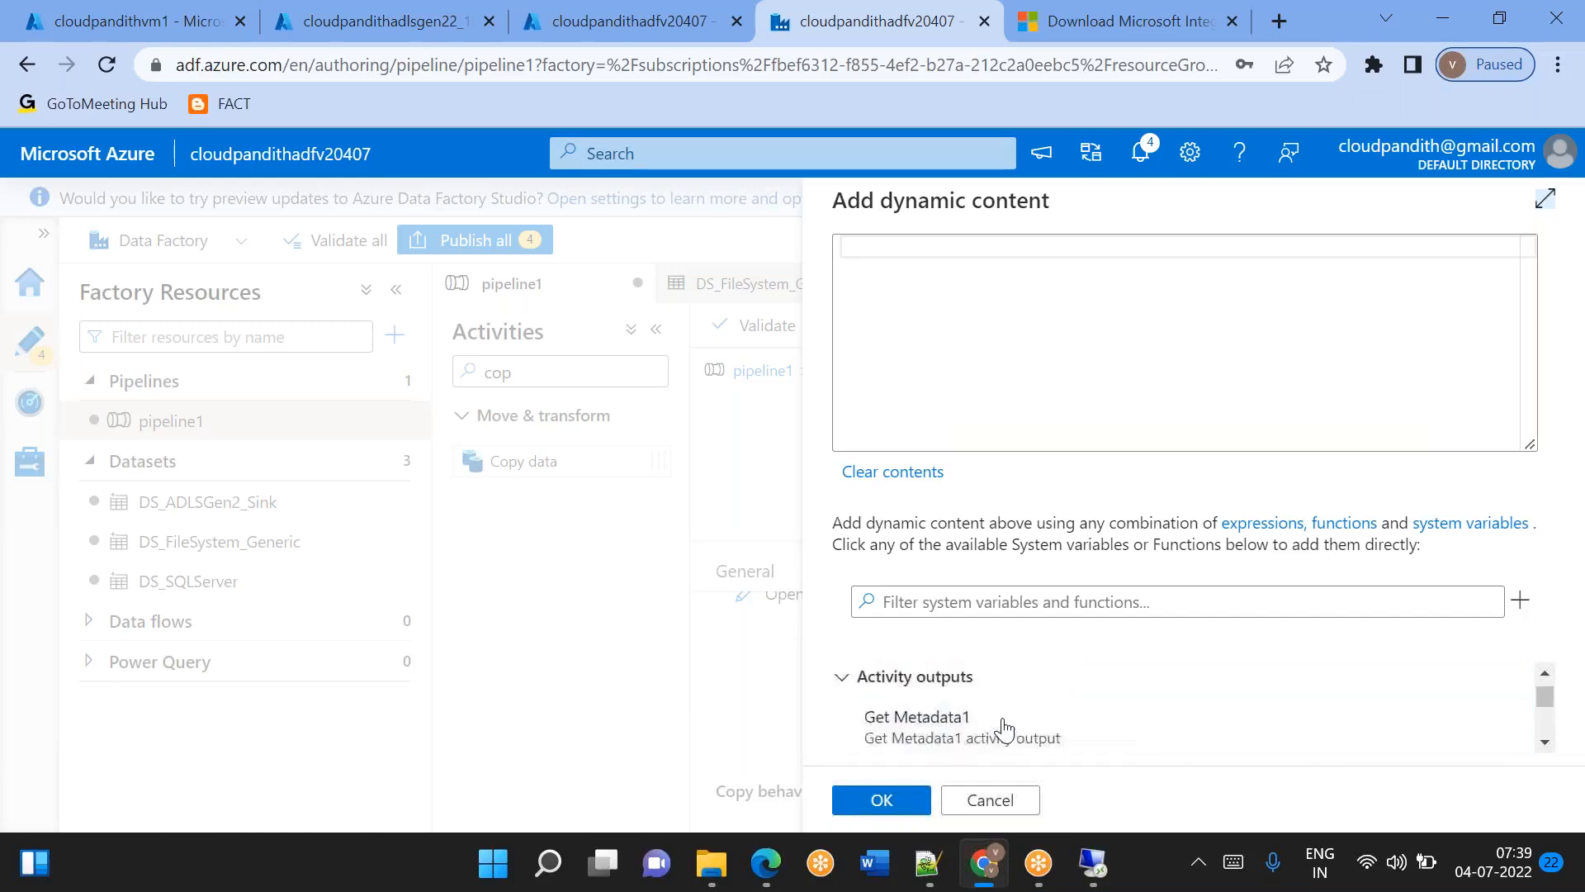
{"action": "scroll", "coordinate": [1003, 731], "scroll_direction": "down", "scroll_amount": 8}
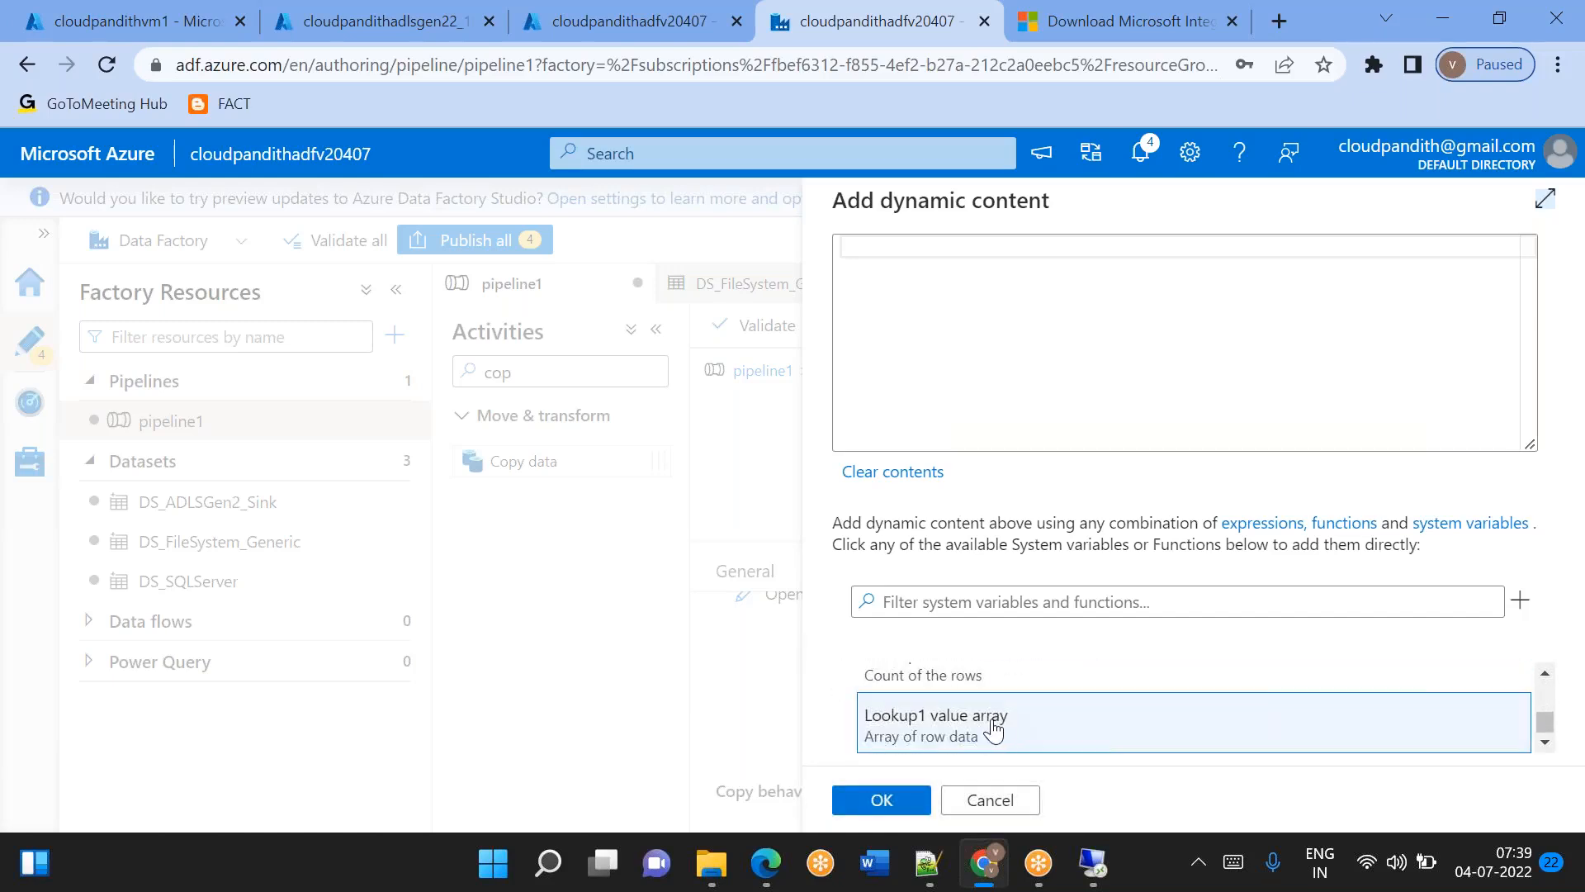
{"action": "left_click", "coordinate": [915, 272]}
{"action": "type", "text": "@"}
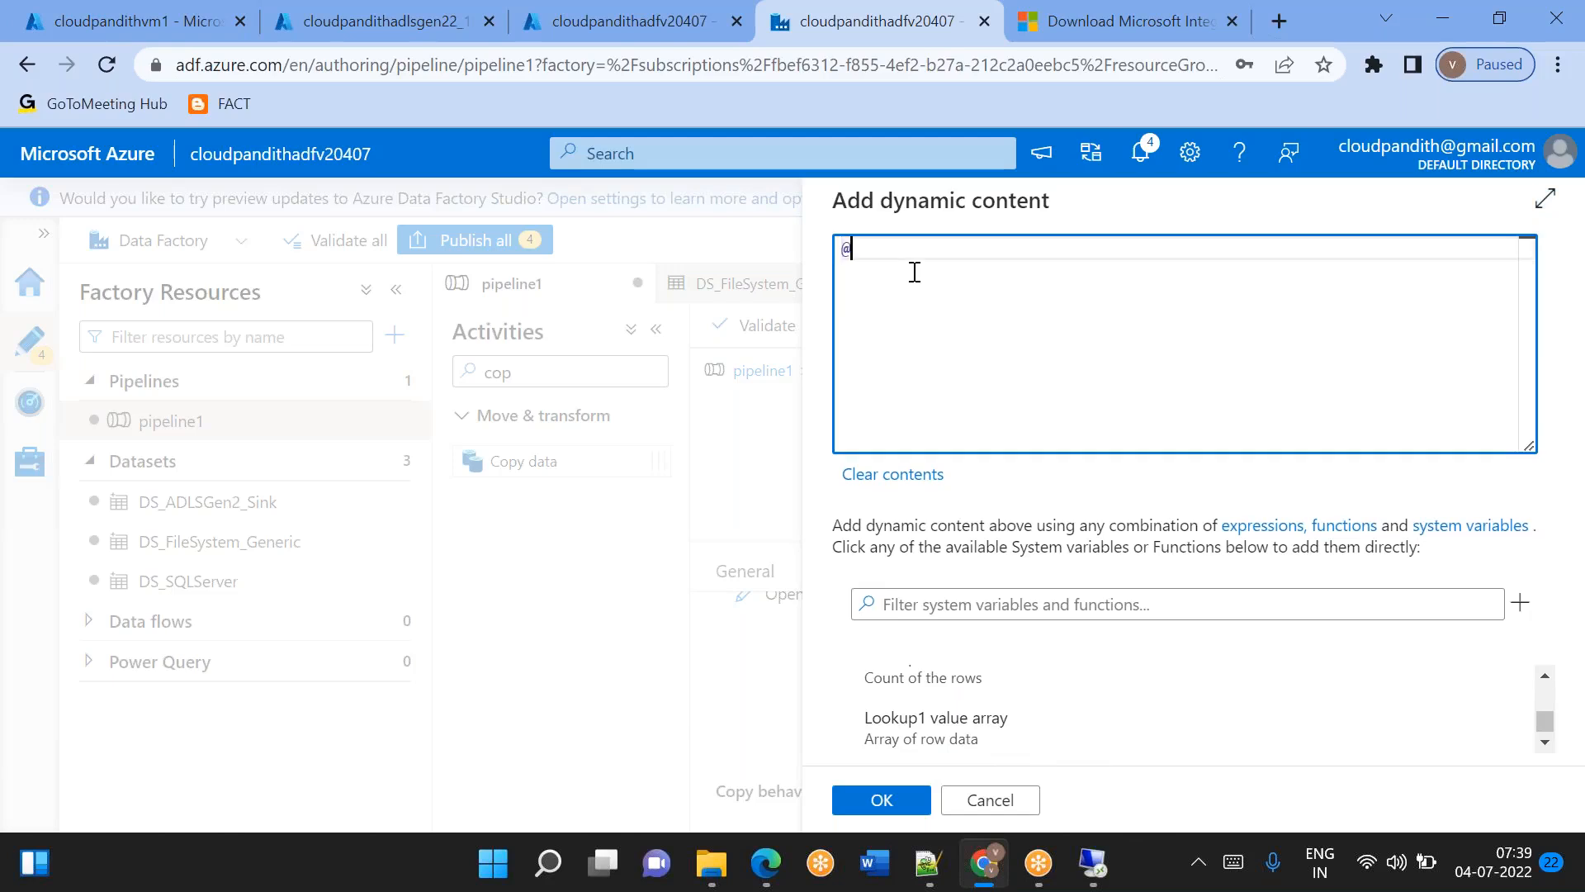
{"action": "type", "text": "item()."}
{"action": "key", "text": "alt+Tab"}
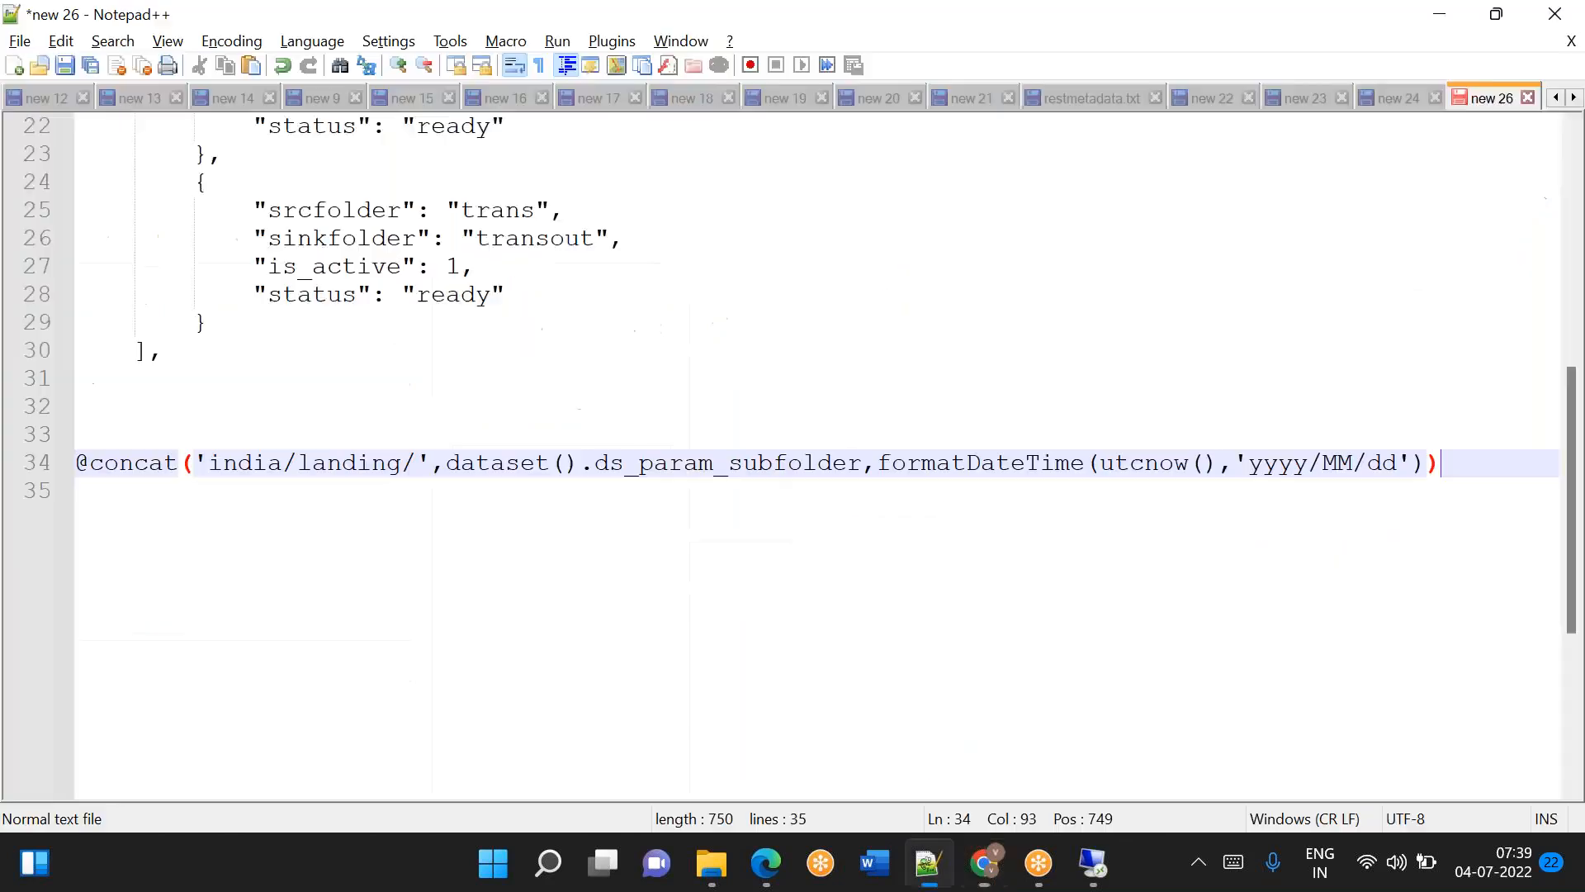
{"action": "scroll", "coordinate": [534, 403], "scroll_direction": "up", "scroll_amount": 2}
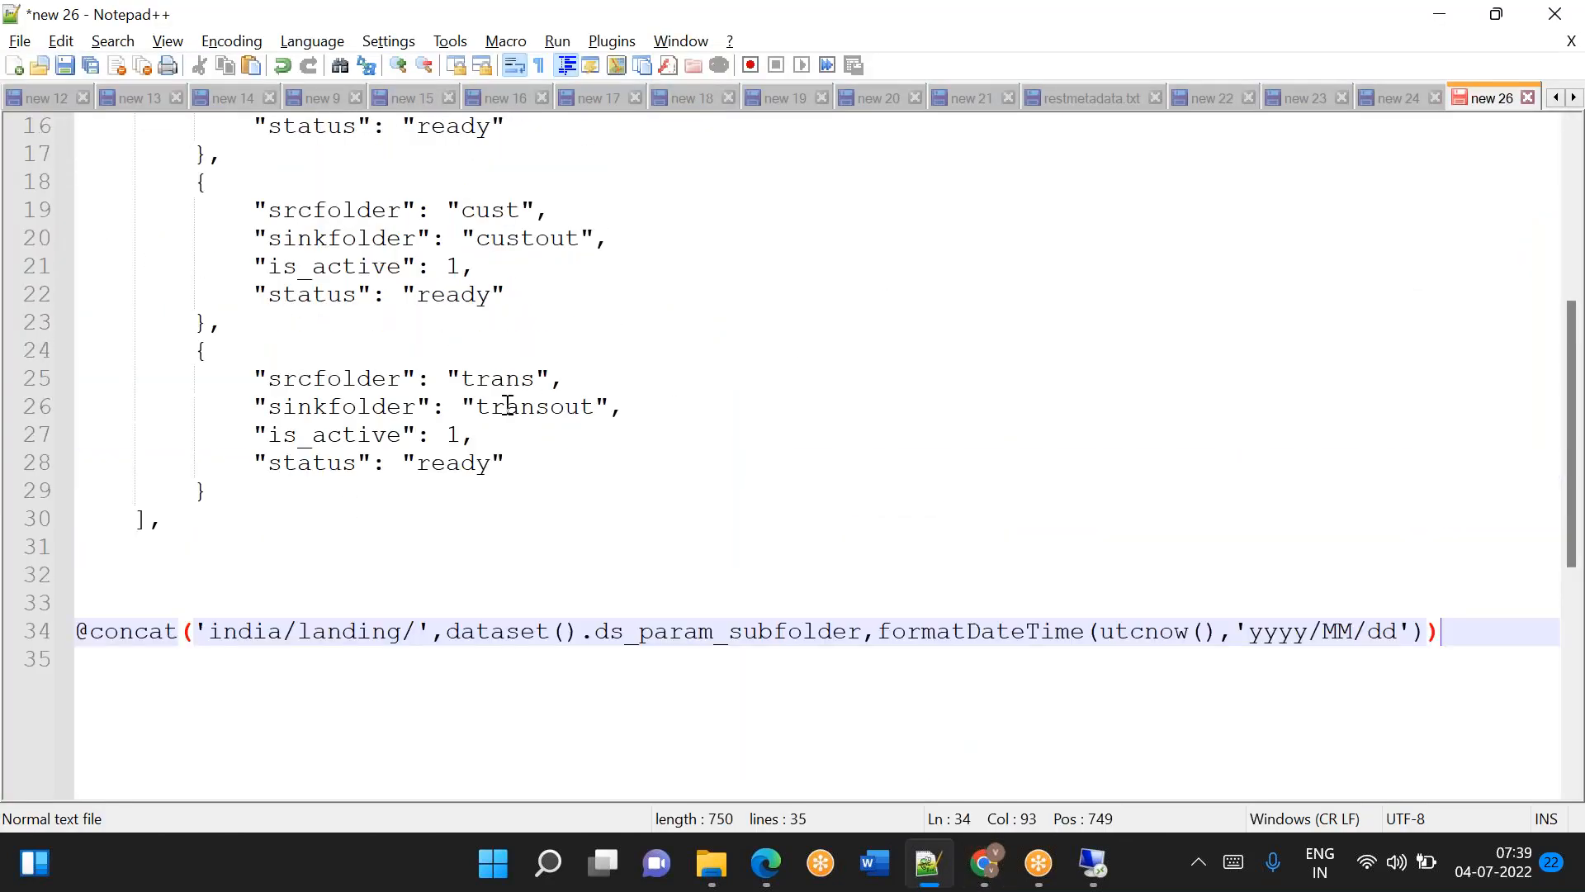
{"action": "double_click", "coordinate": [339, 411]}
{"action": "key", "text": "ctrl+c"}
{"action": "key", "text": "alt+Tab"}
{"action": "key", "text": "ctrl+v"}
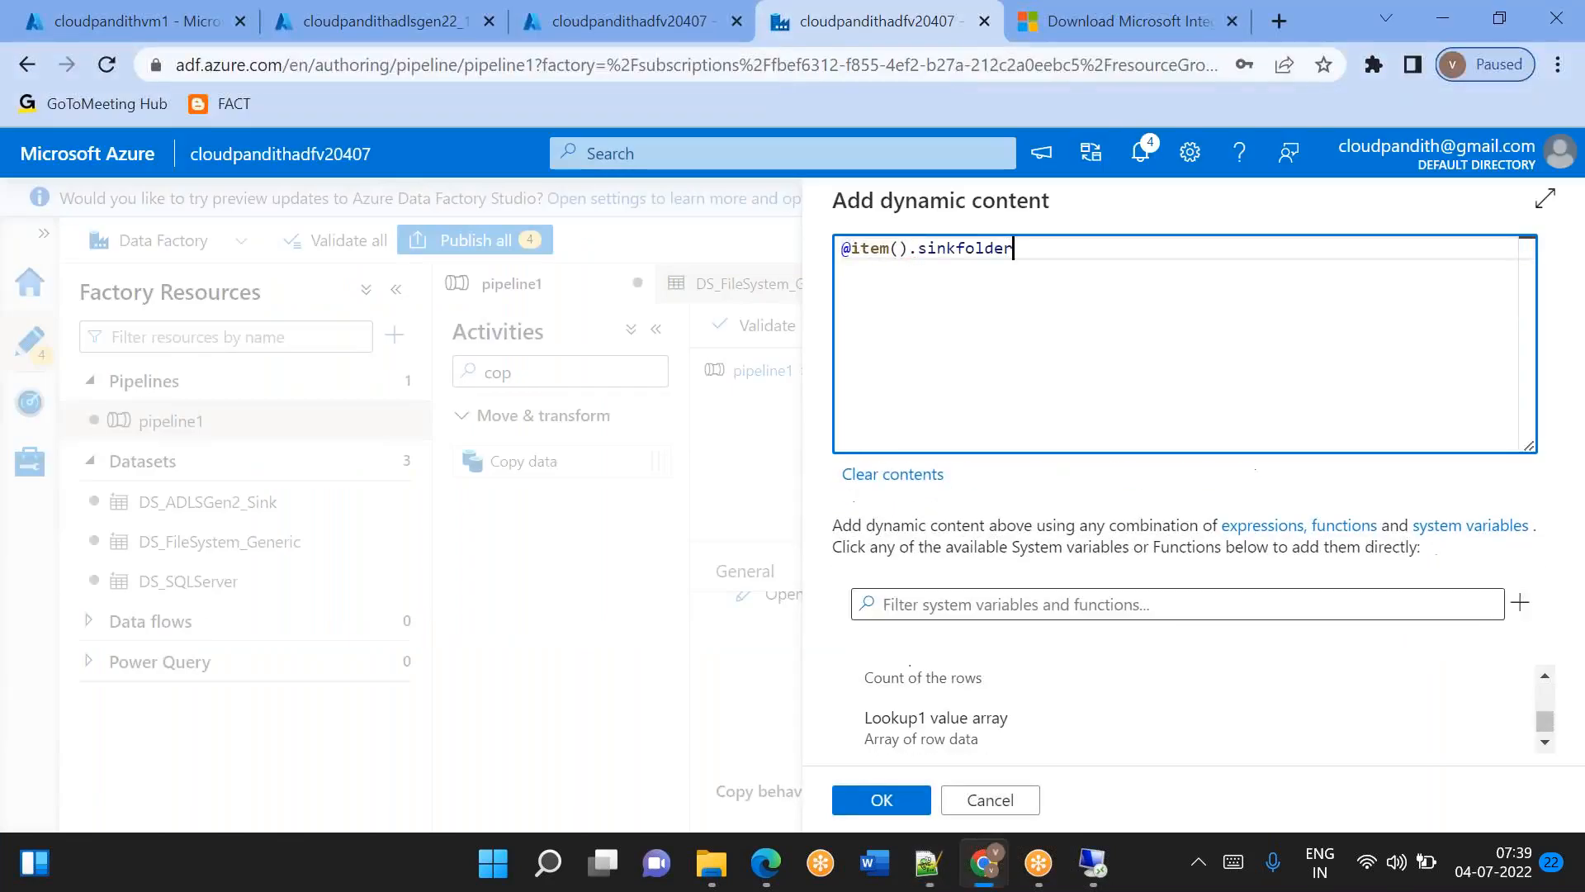
{"action": "left_click", "coordinate": [881, 800]}
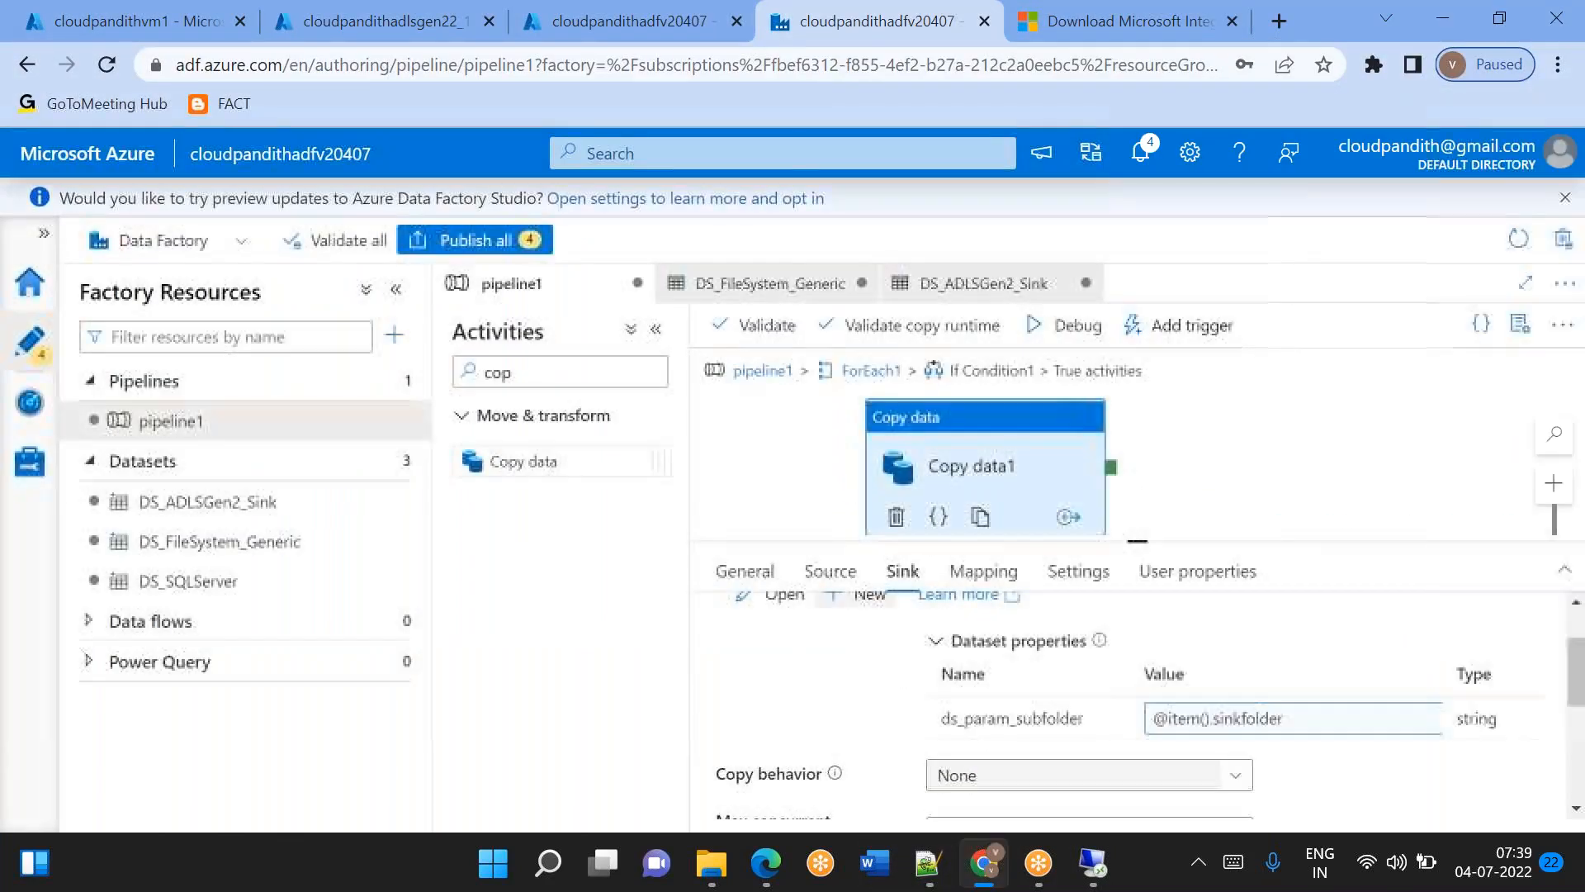
Run pipeline1 in debug mode, go back to the pipeline's top level and refresh its run output with the results area enlarged.
{"action": "left_click", "coordinate": [1059, 326]}
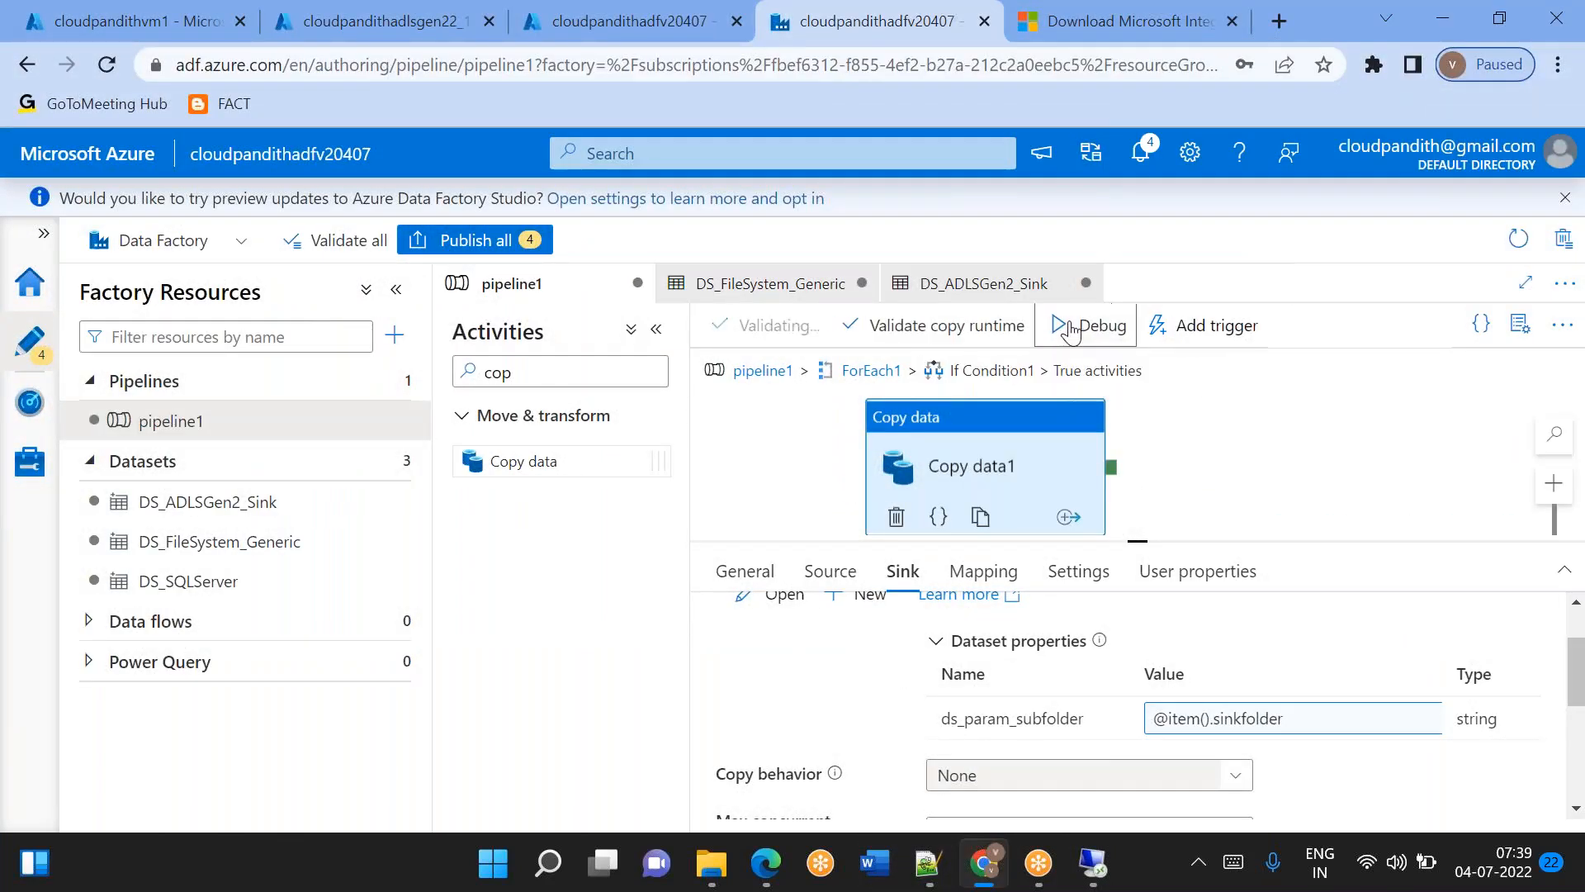
{"action": "left_click", "coordinate": [785, 389]}
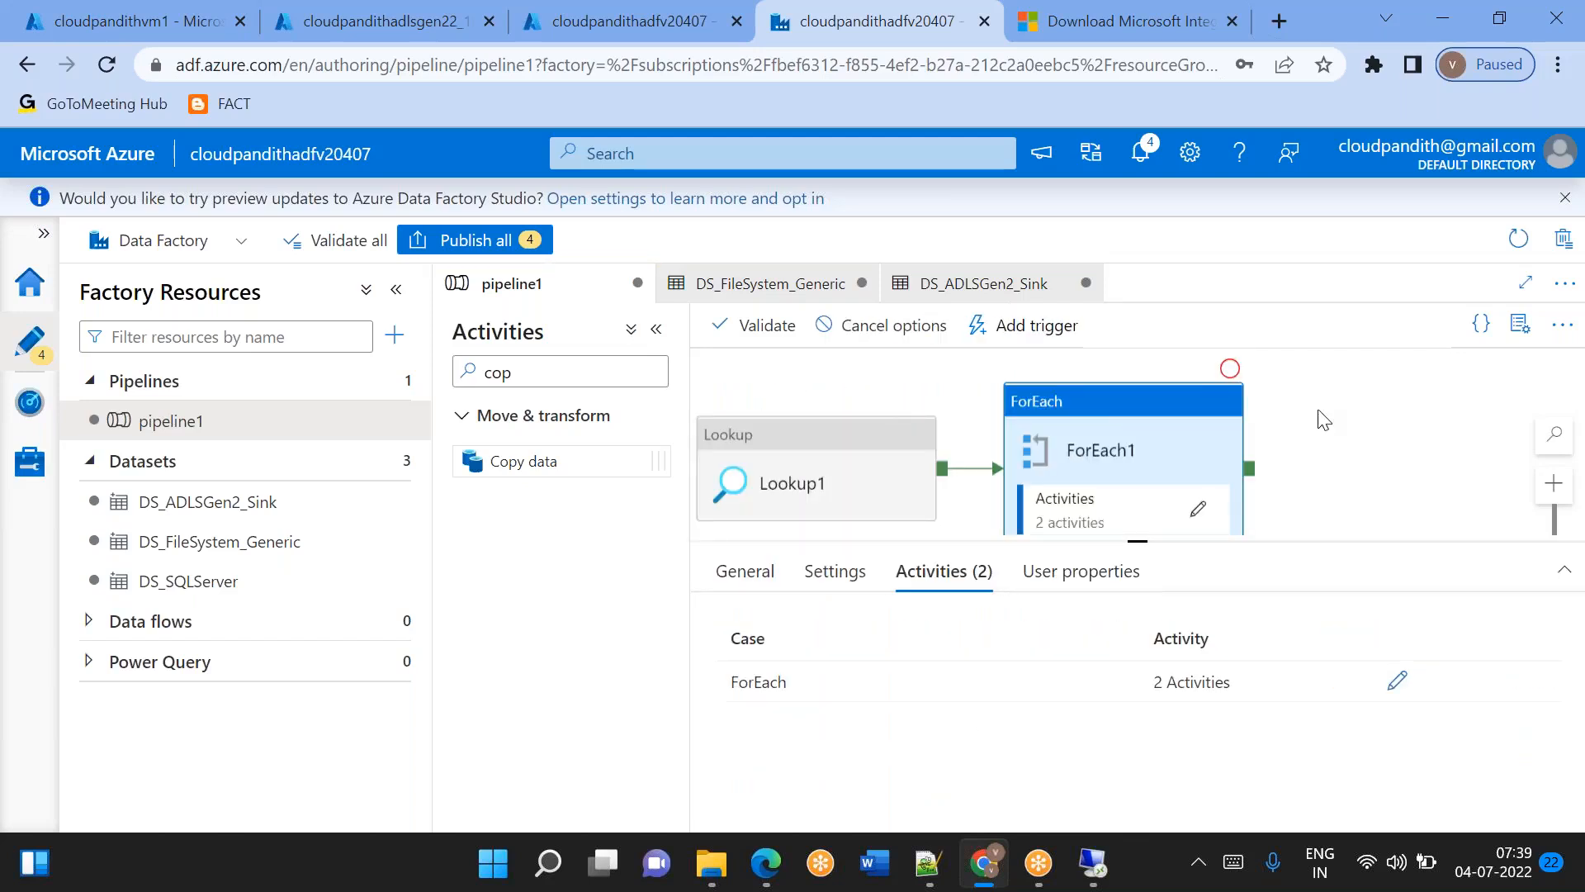
{"action": "left_click", "coordinate": [1418, 450]}
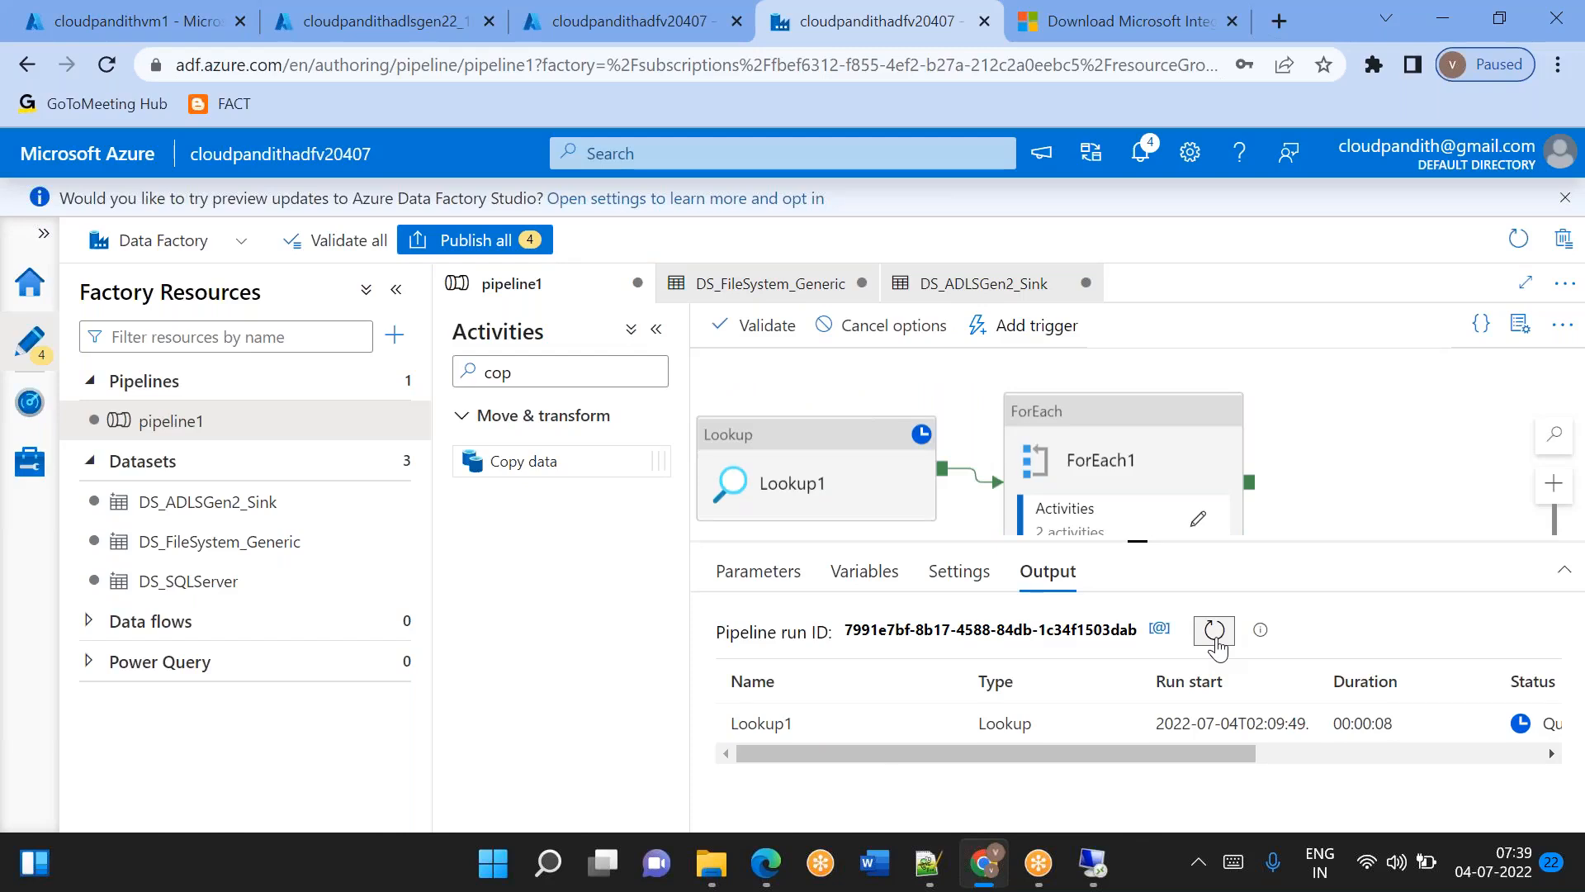
{"action": "left_click", "coordinate": [1217, 644]}
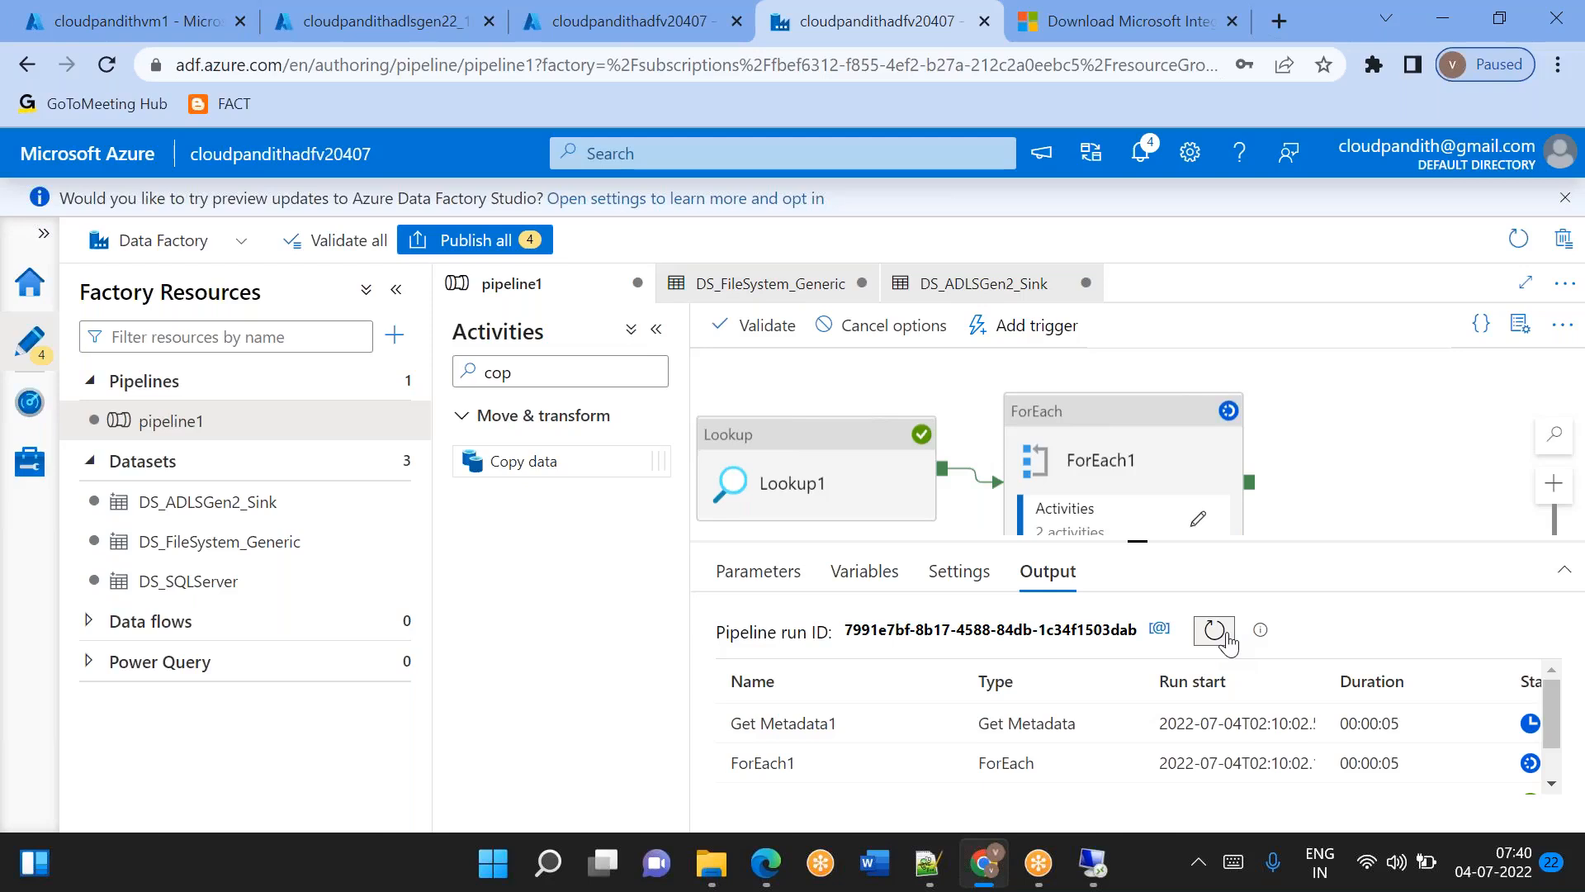
{"action": "left_click_drag", "start_coordinate": [1138, 541], "coordinate": [1133, 415]}
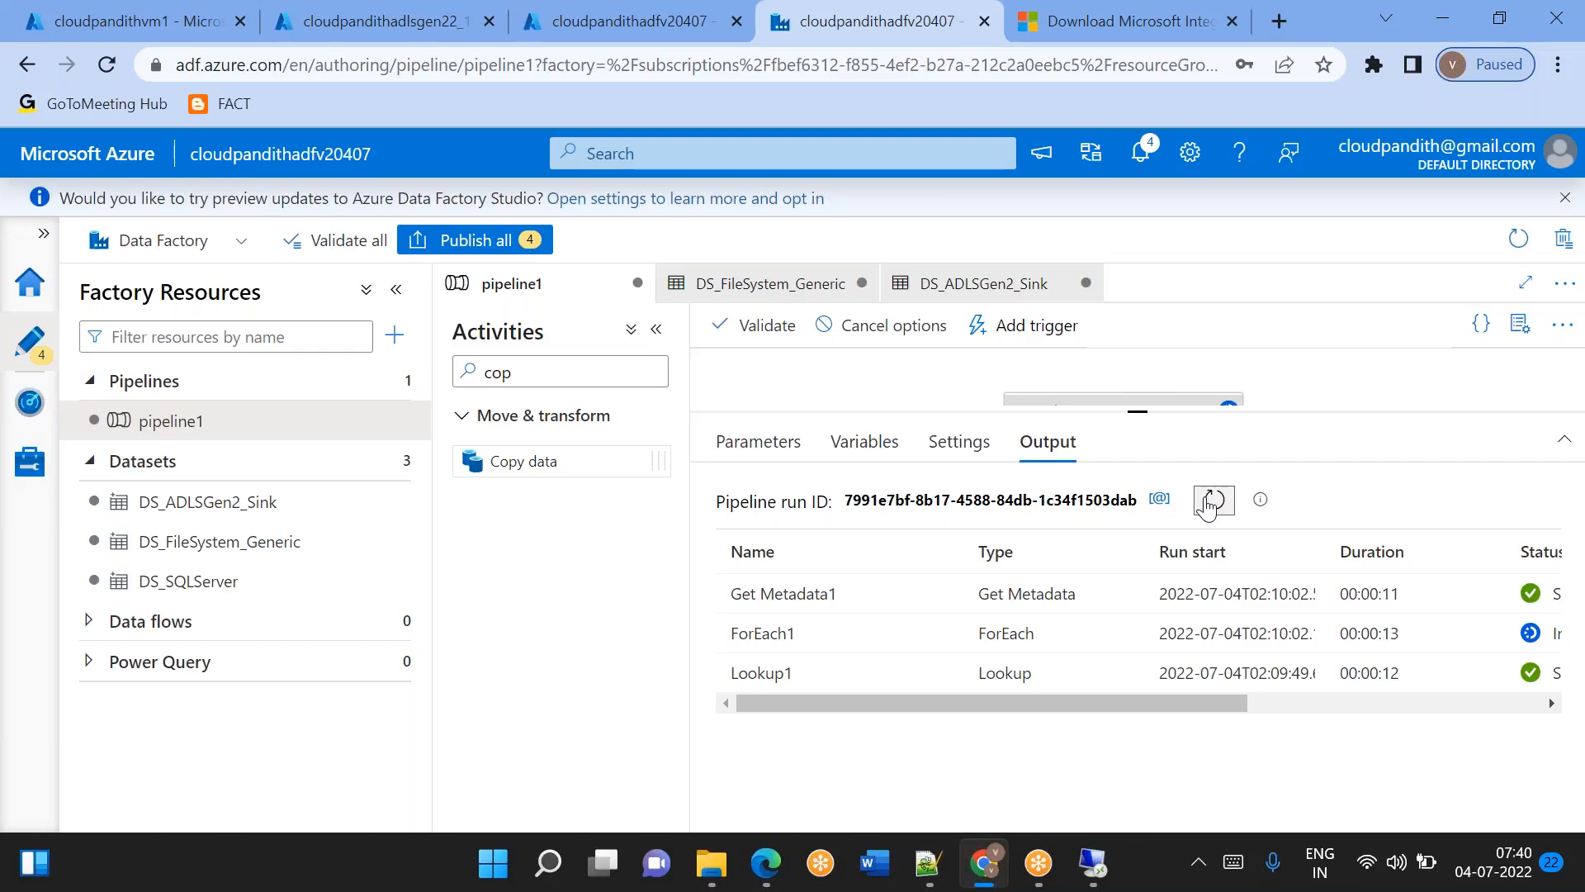
{"action": "left_click", "coordinate": [1212, 501]}
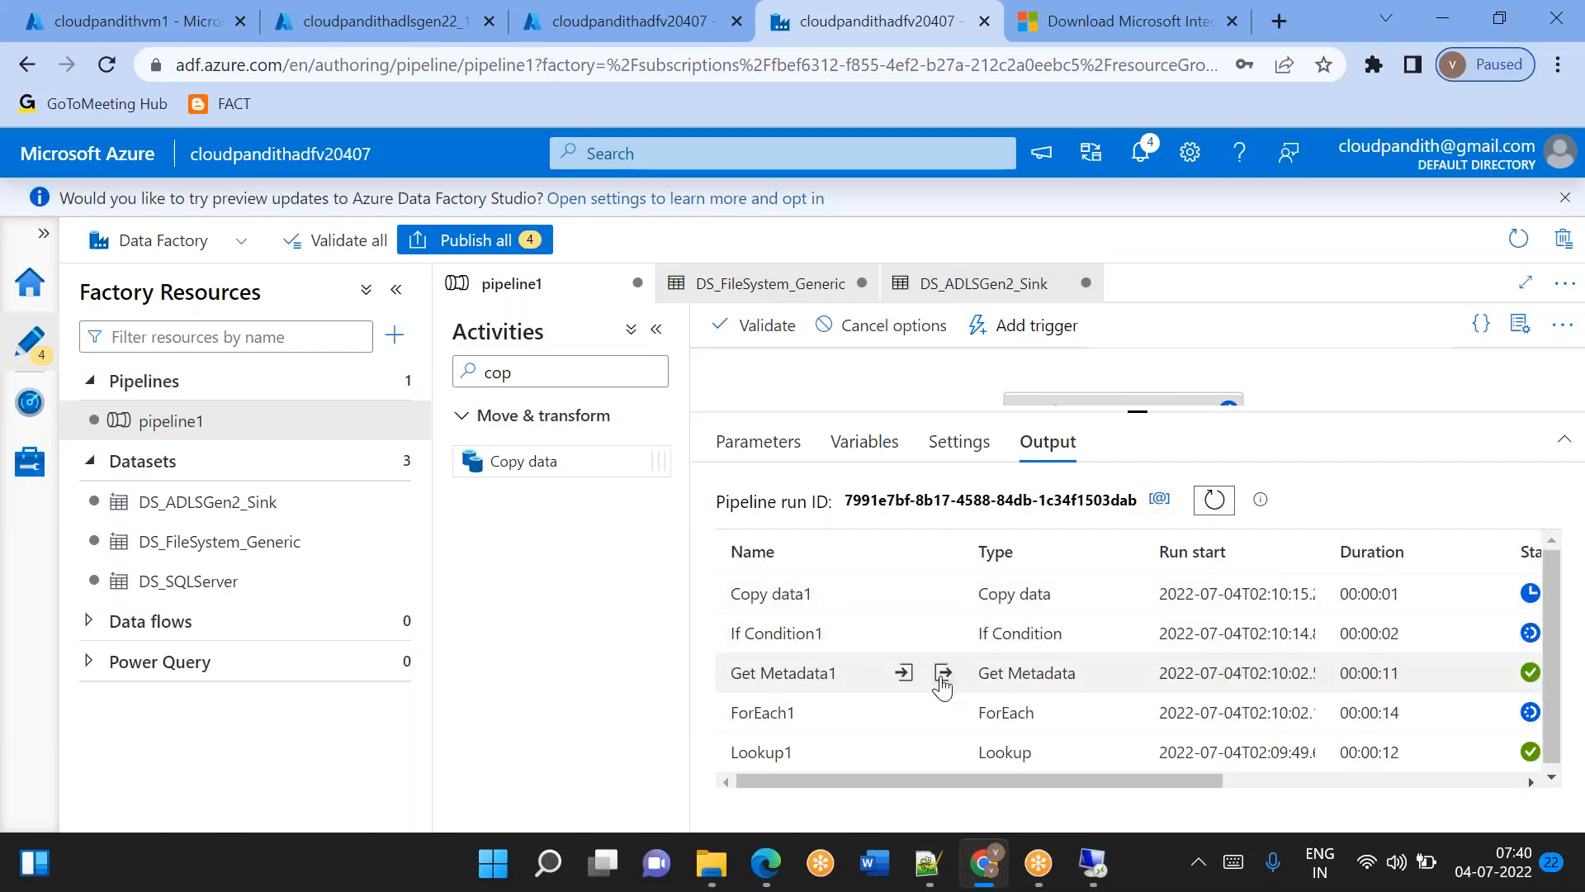
Inspect the Get Metadata1 run output for its exists value.
{"action": "left_click", "coordinate": [942, 684]}
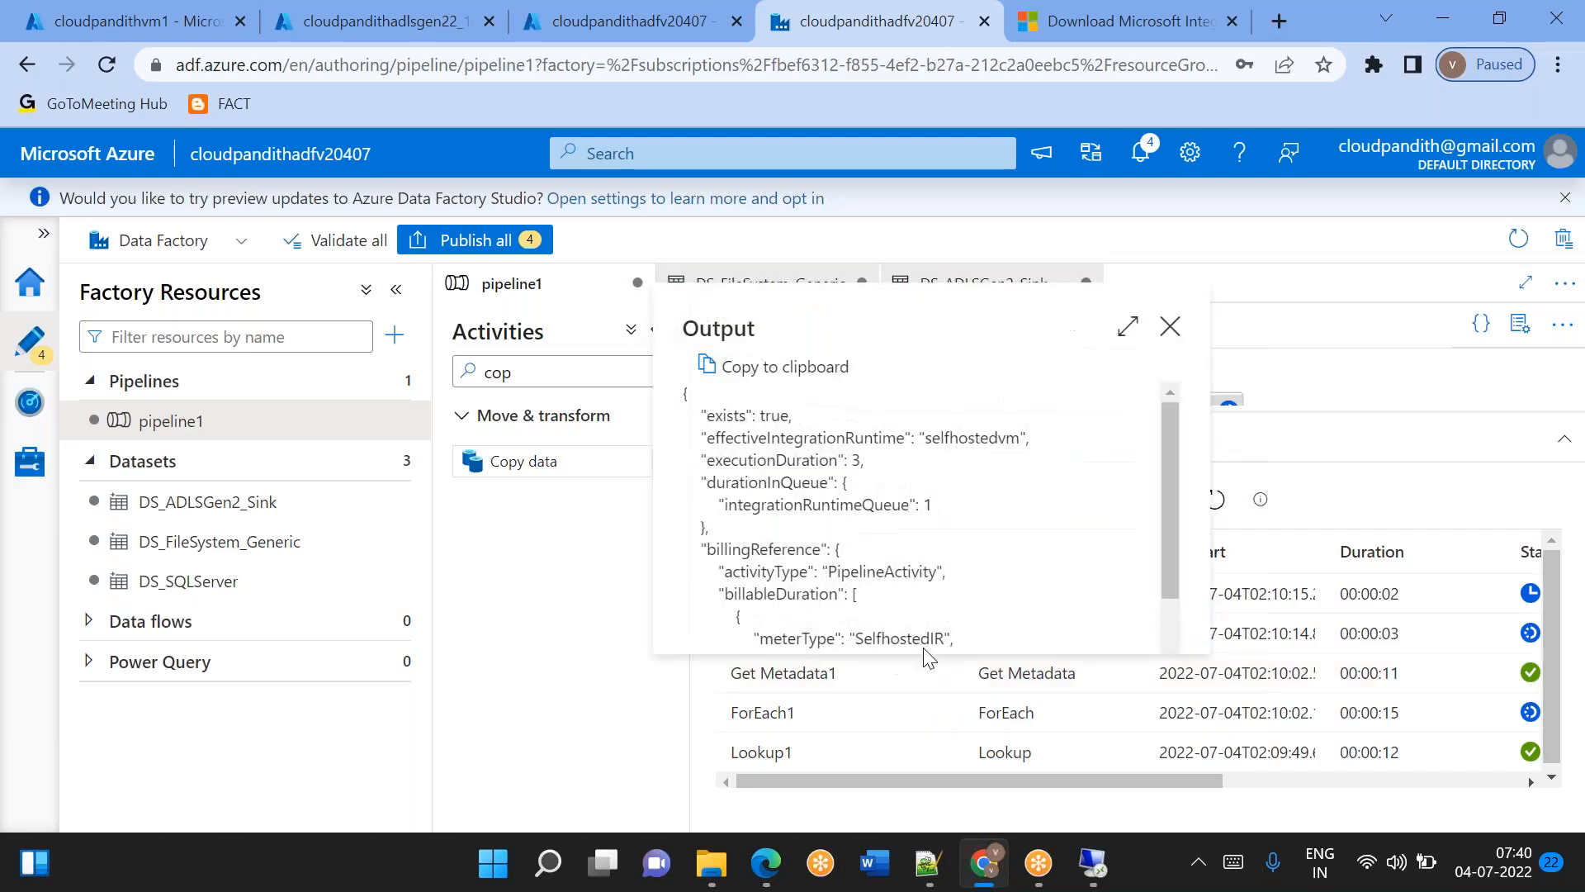
{"action": "double_click", "coordinate": [775, 415]}
{"action": "left_click", "coordinate": [1171, 327]}
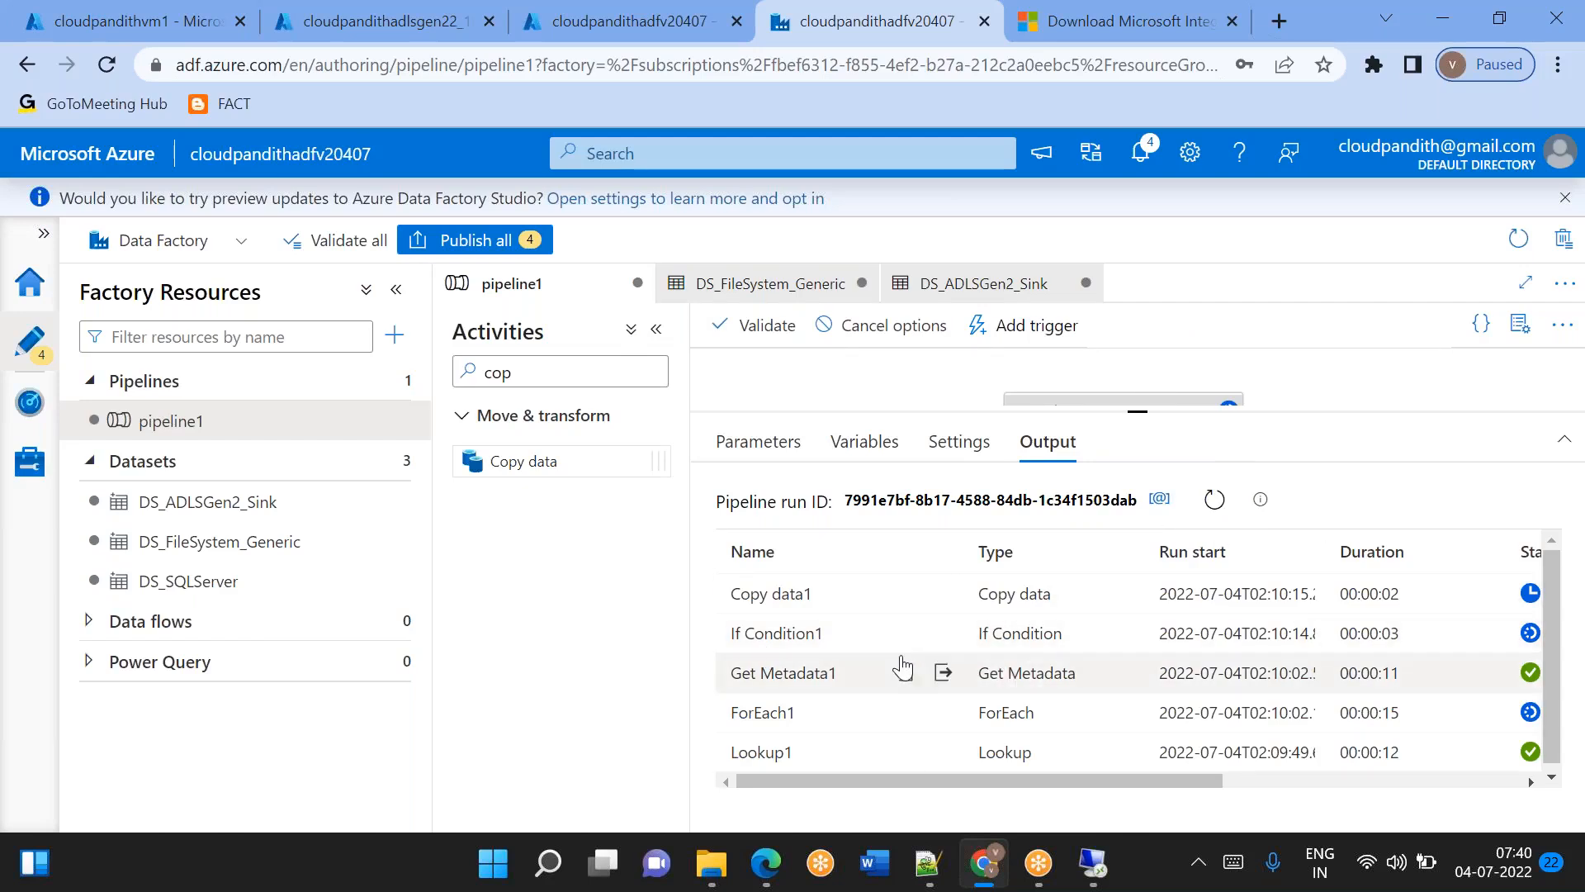
{"action": "left_click", "coordinate": [942, 674]}
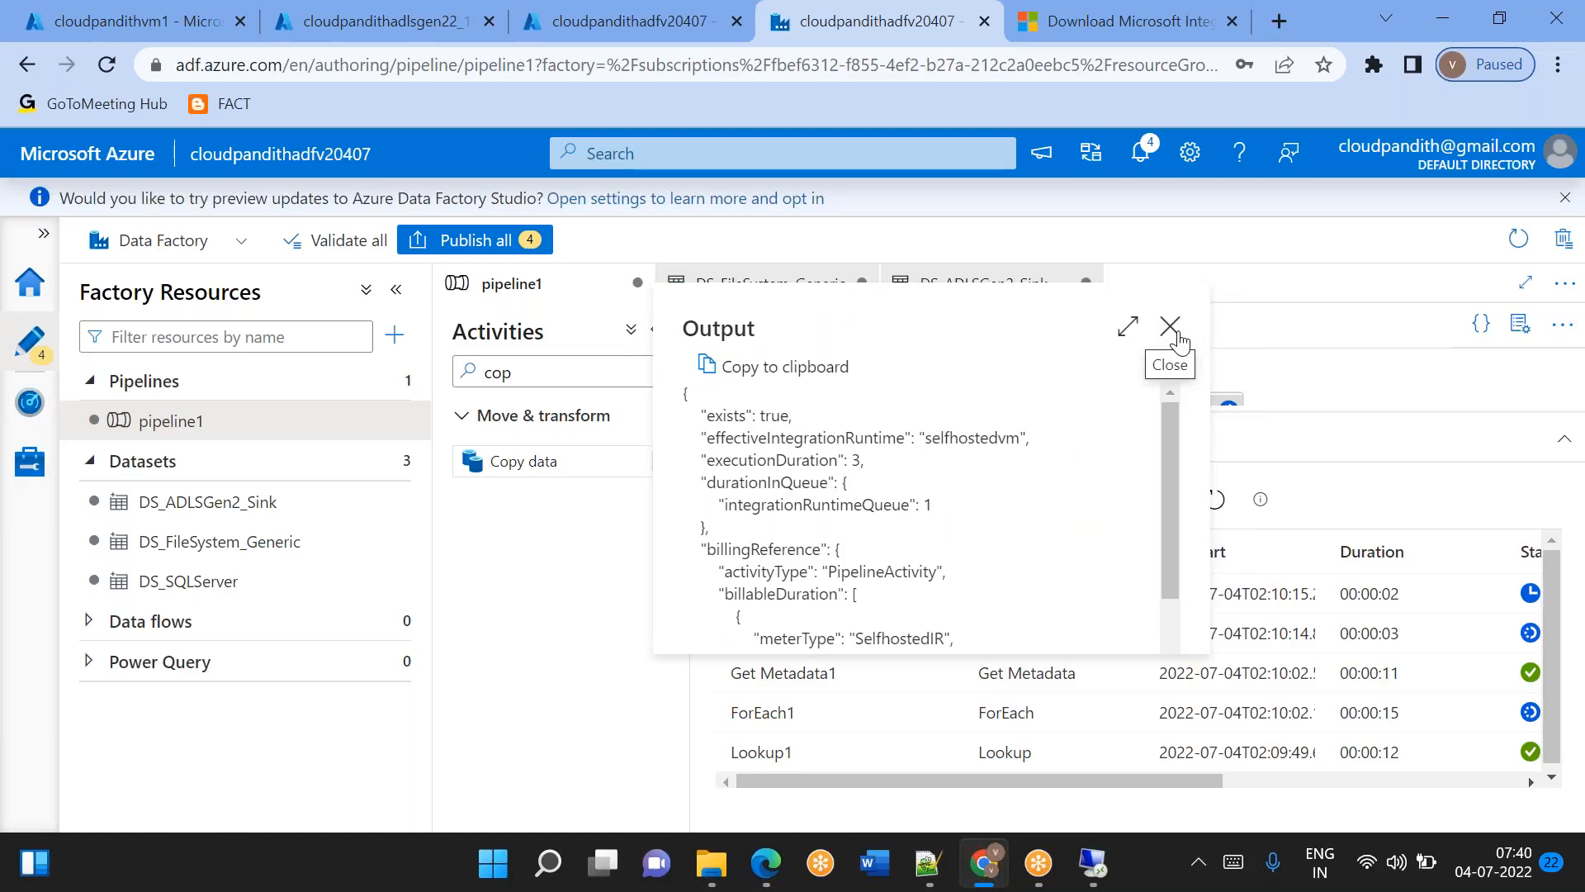
{"action": "left_click", "coordinate": [1178, 335]}
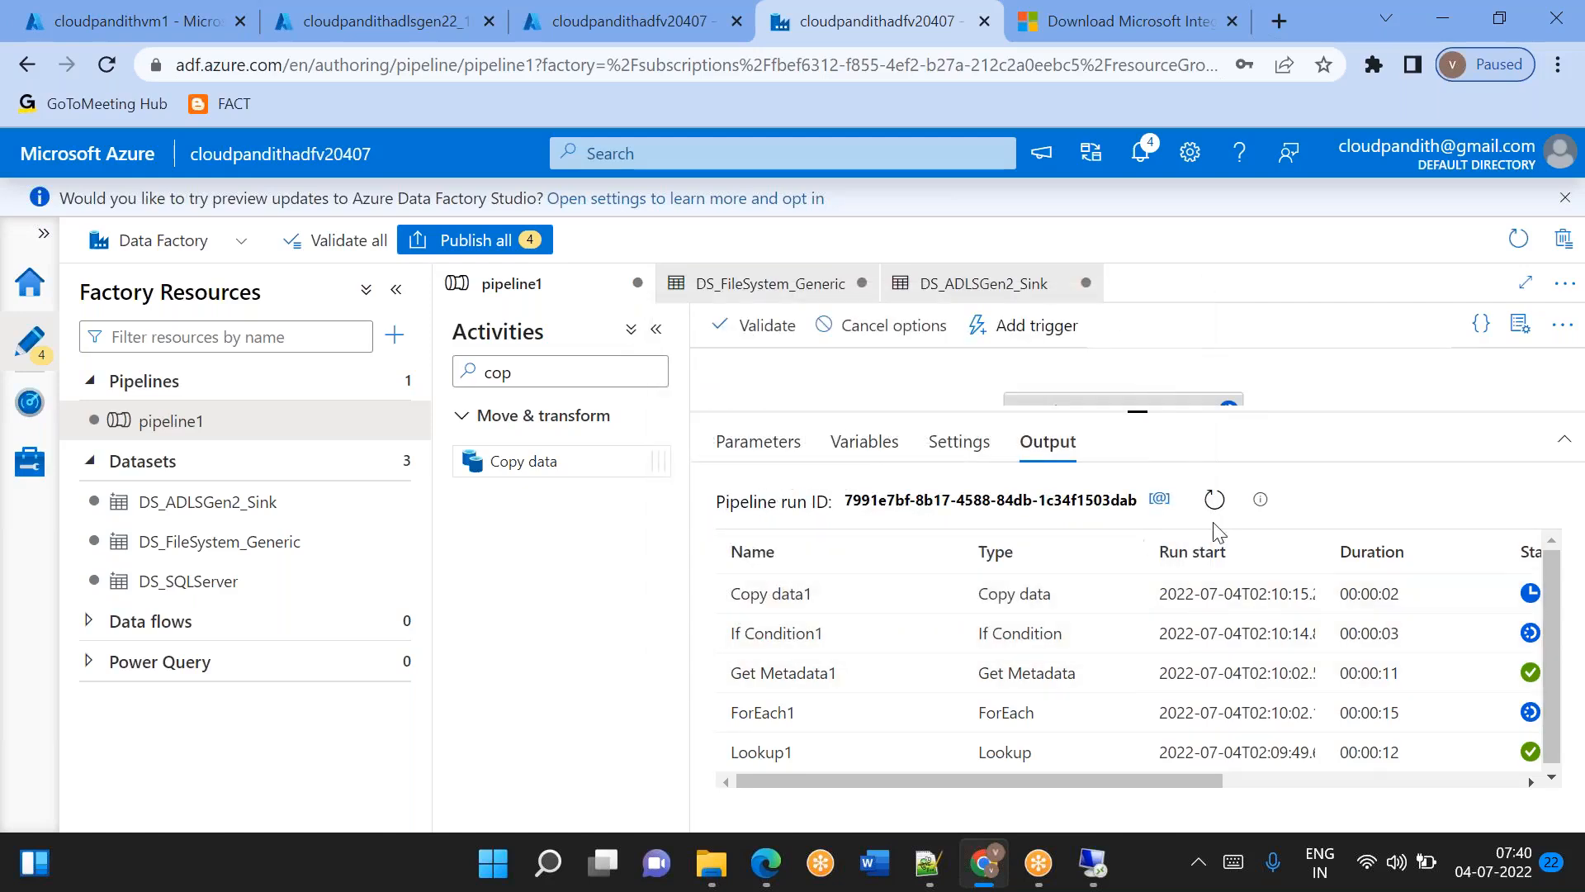
Glance at the Notepad++ expression, and browse storage account cloudpandithadlsgen22 to the folder global/india/landing/custout2022/07 in the Azure portal.
{"action": "left_click", "coordinate": [928, 862]}
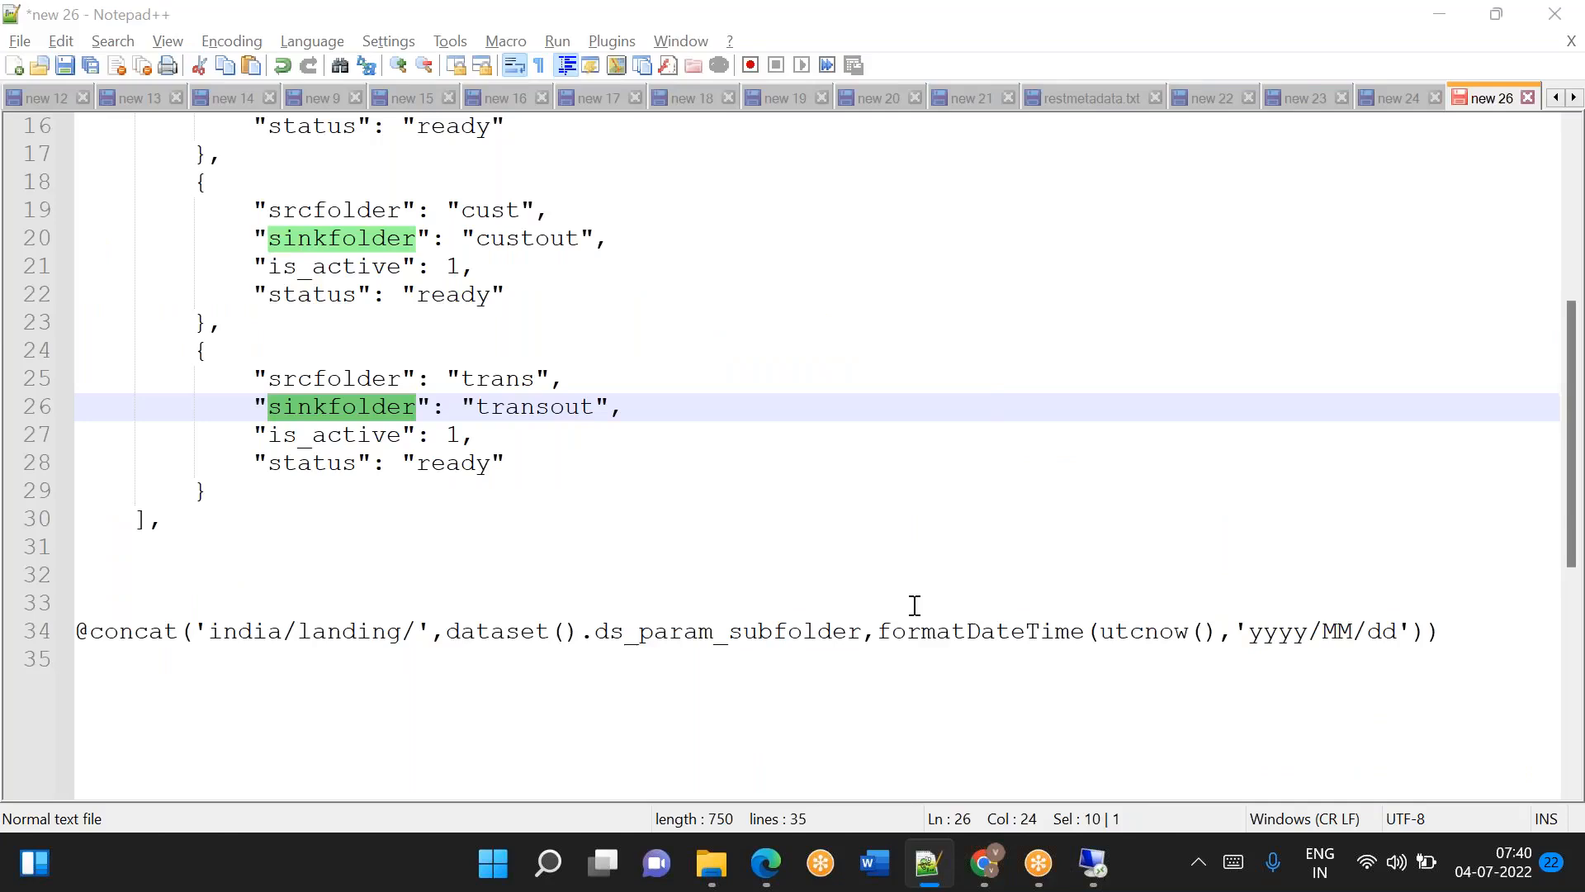
{"action": "key", "text": "alt+Tab"}
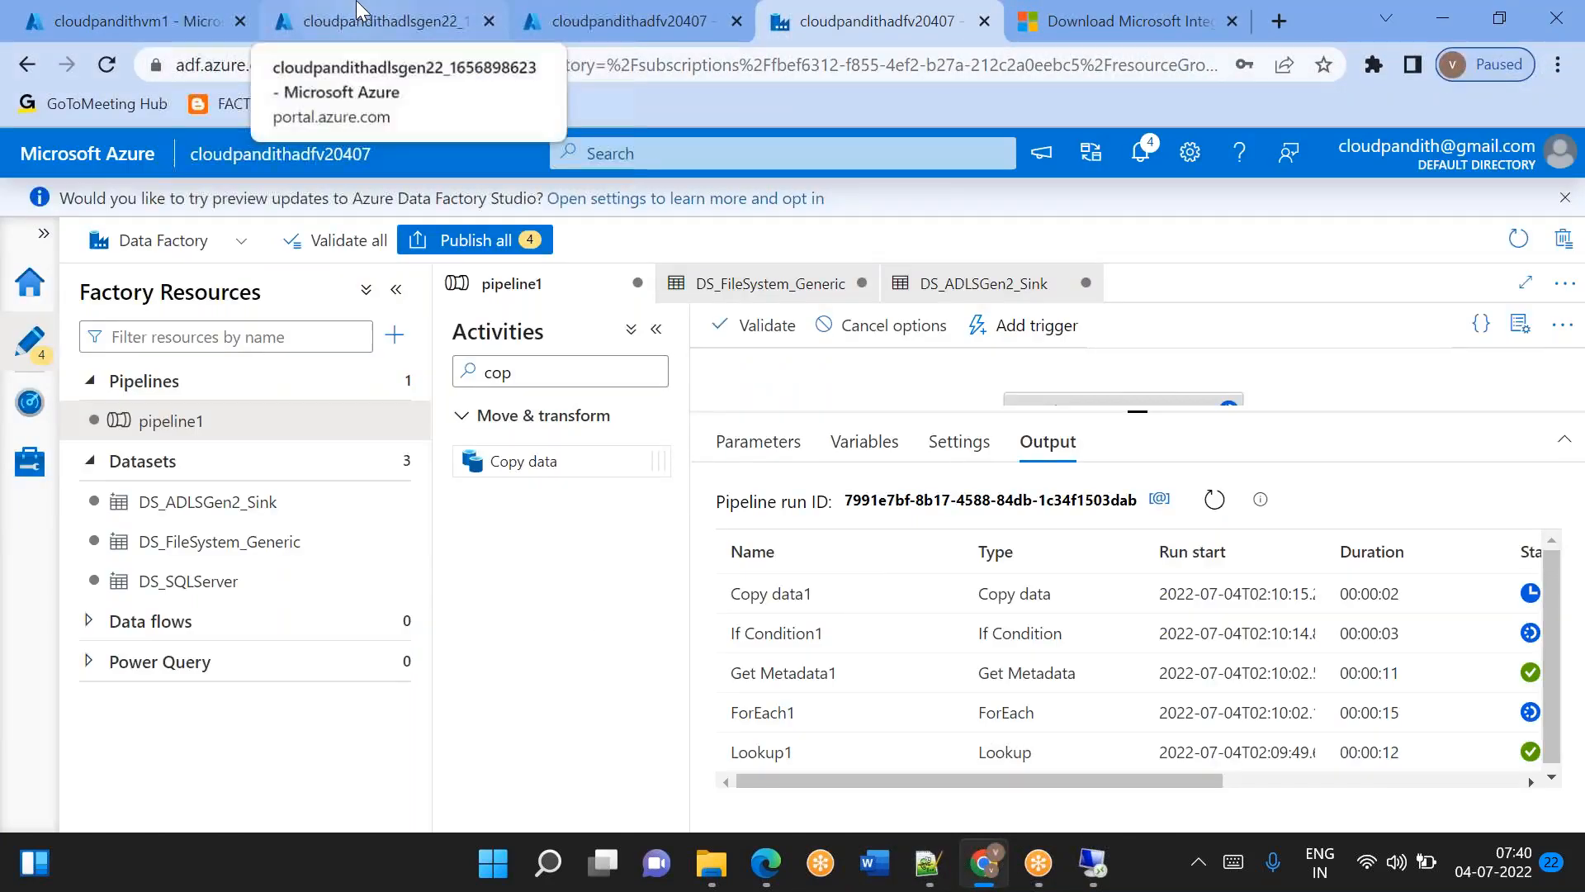
{"action": "left_click", "coordinate": [369, 20]}
{"action": "left_click", "coordinate": [442, 670]}
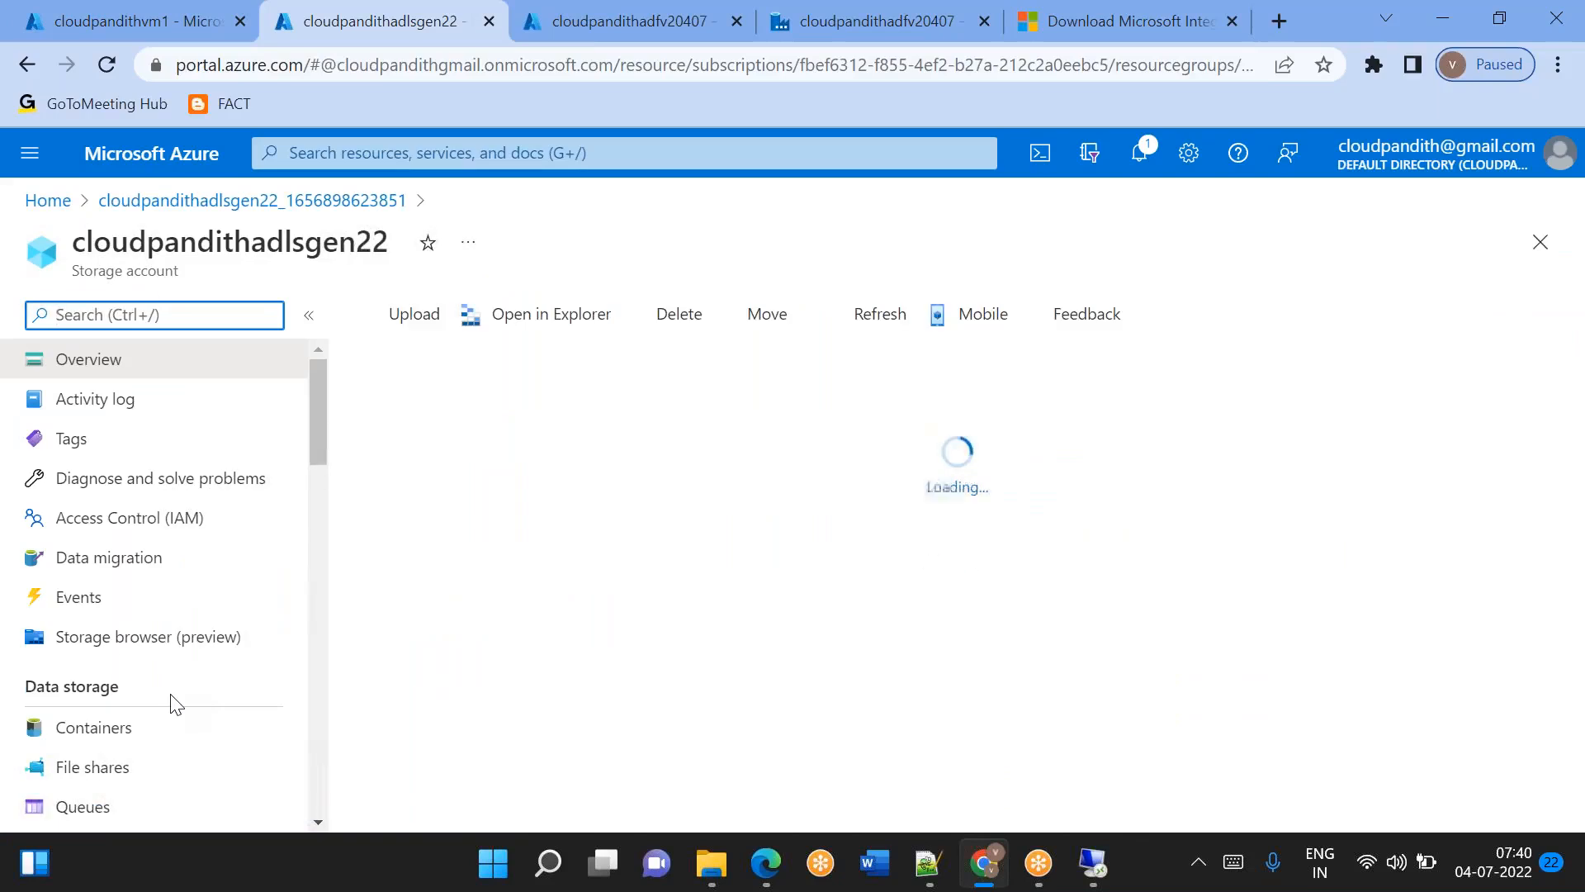
{"action": "left_click", "coordinate": [118, 730]}
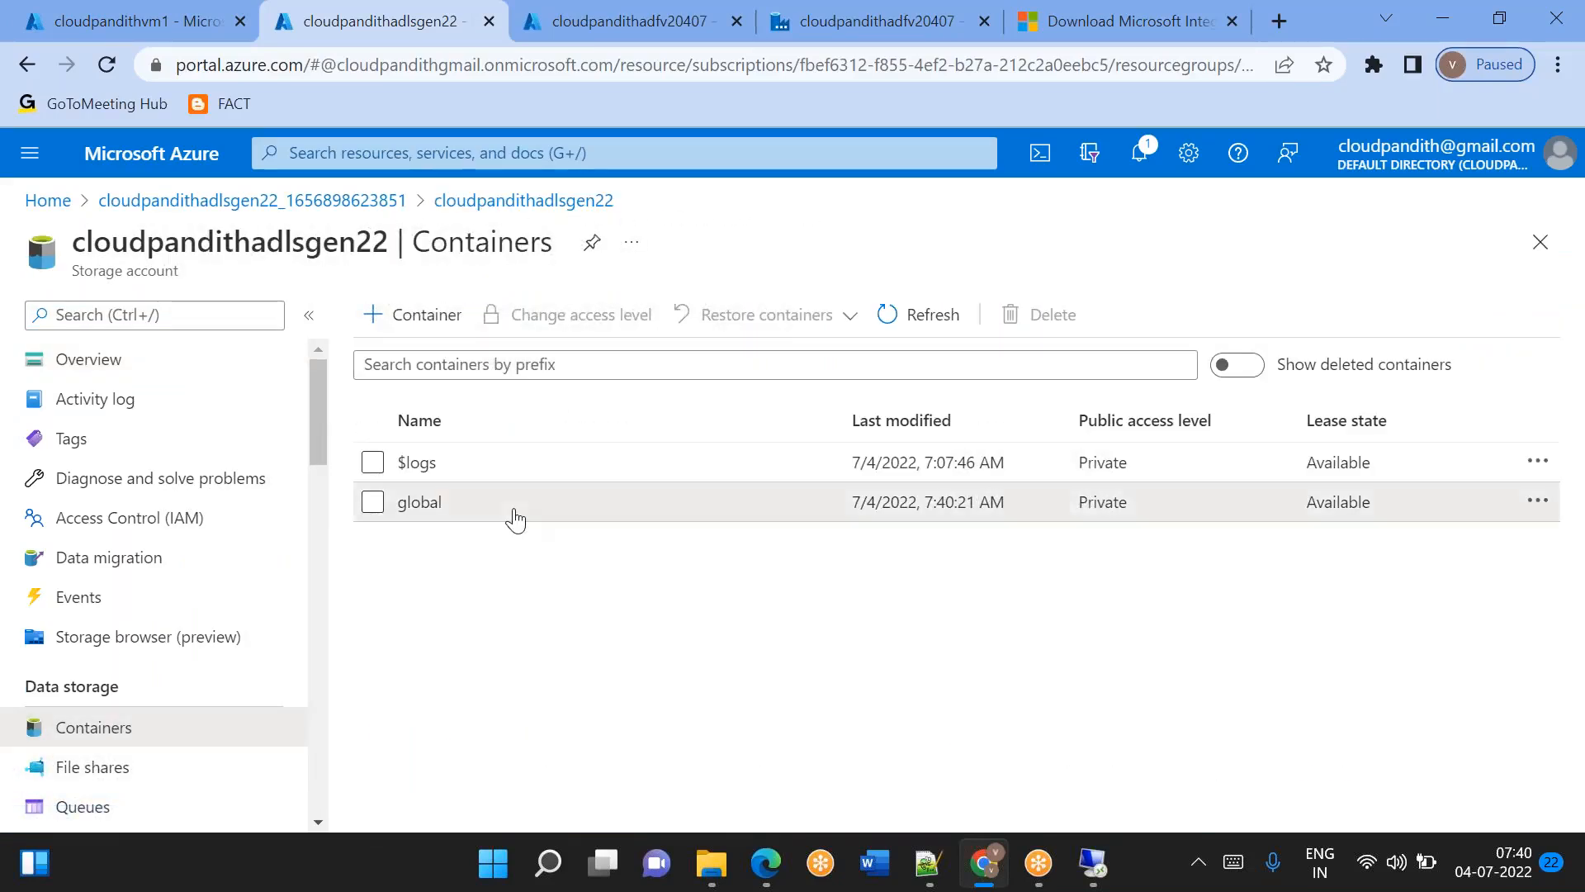
{"action": "left_click", "coordinate": [421, 502]}
{"action": "left_click", "coordinate": [456, 530]}
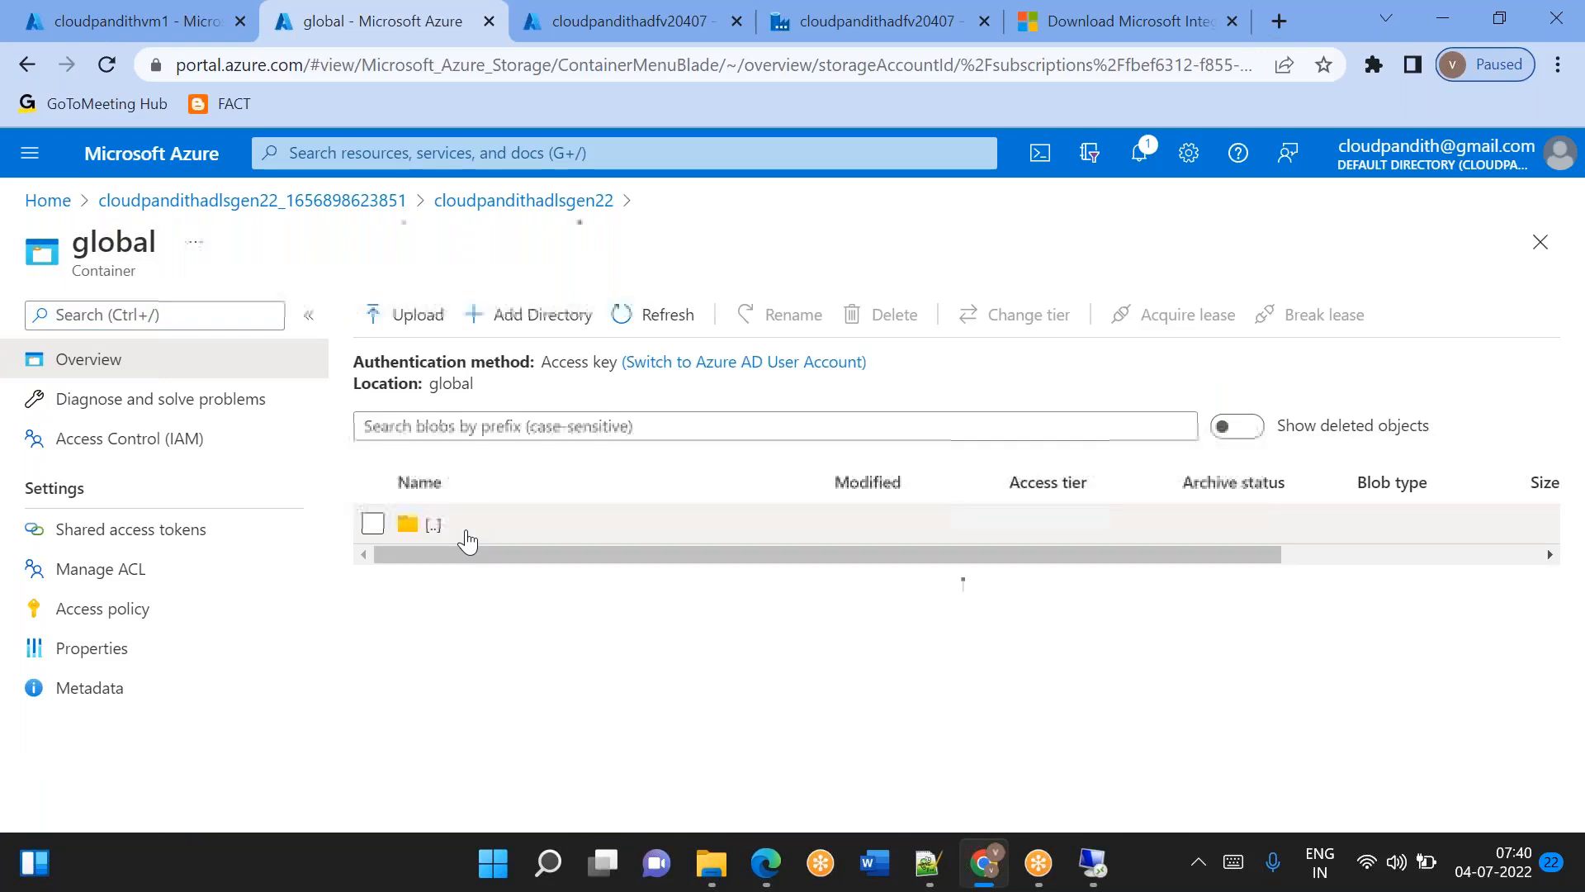
{"action": "left_click", "coordinate": [453, 576]}
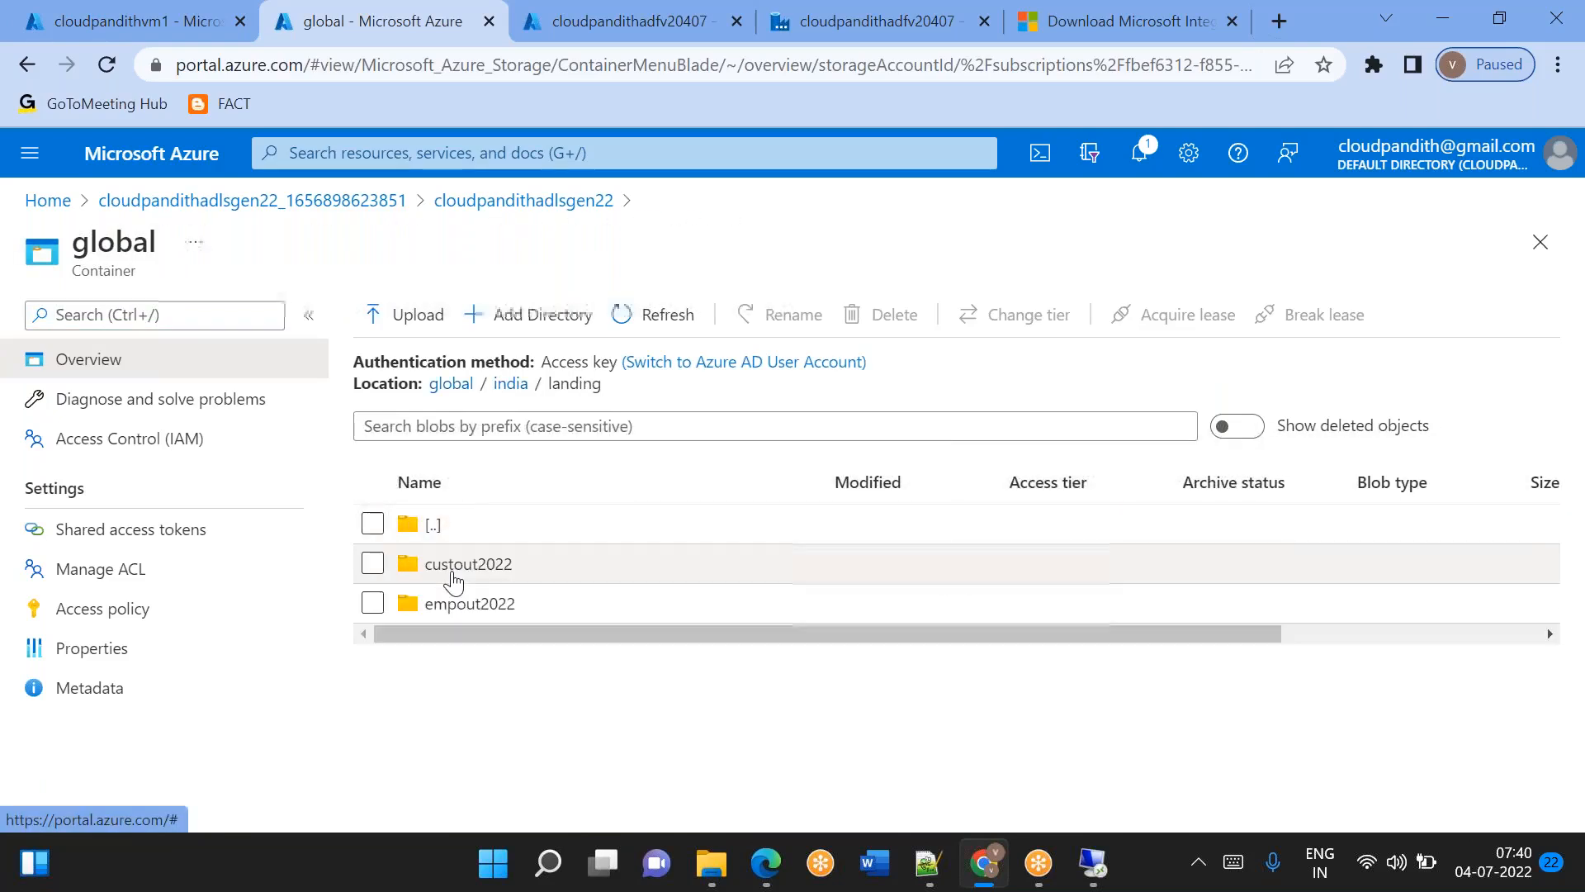
{"action": "left_click", "coordinate": [468, 564]}
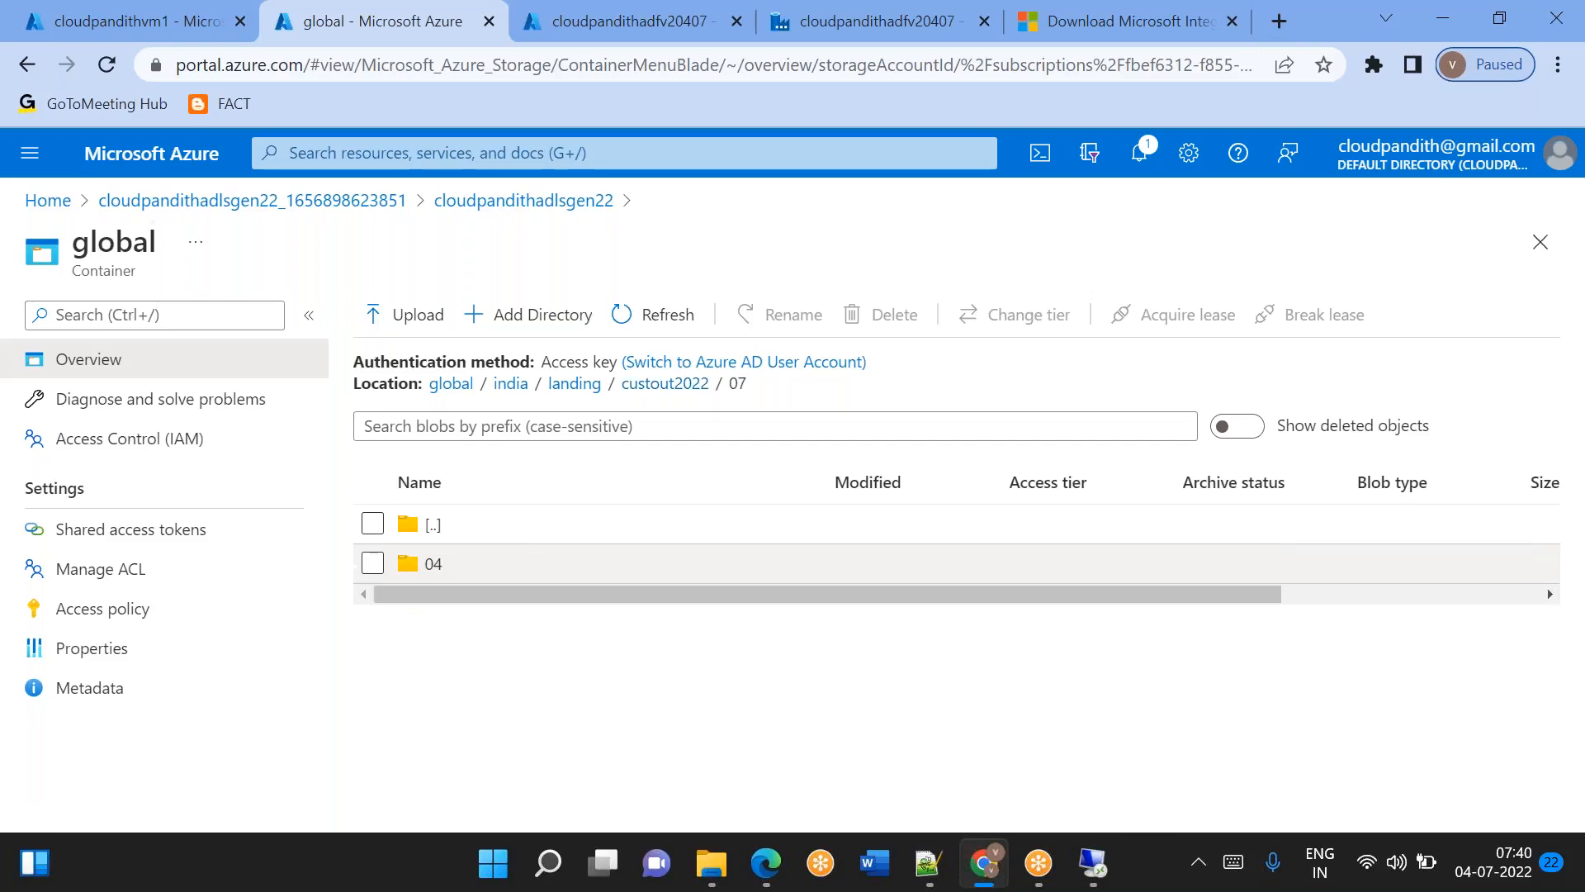
Switch to Notepad++ and add a leading slash to the date format in the concat expression, making it '/yyyy/MM/dd'.
{"action": "left_click", "coordinate": [928, 864]}
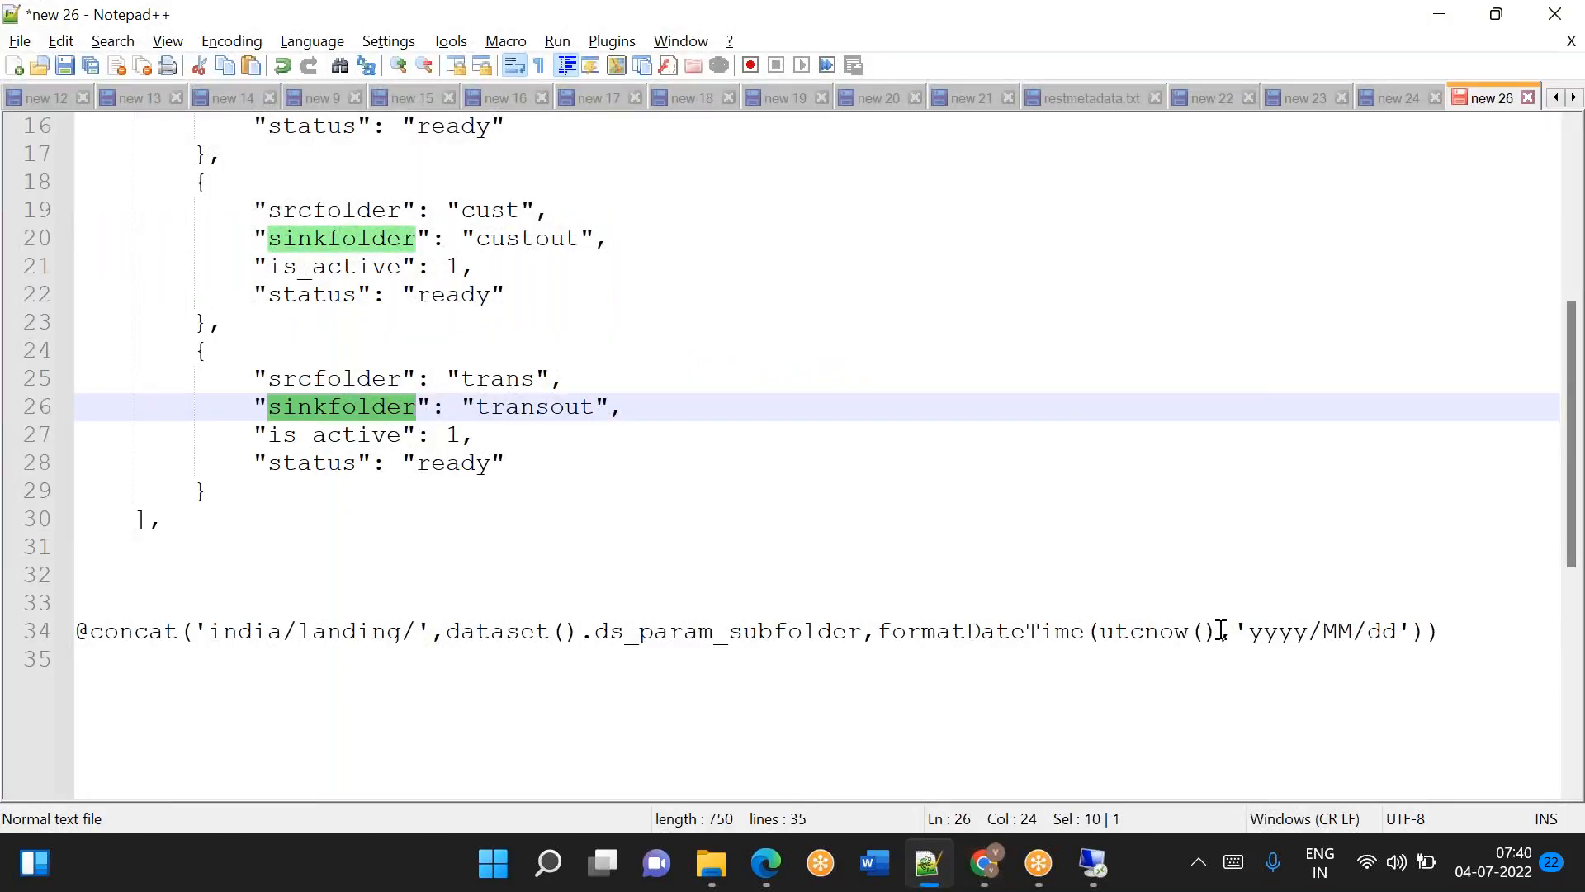
{"action": "left_click", "coordinate": [1252, 631]}
{"action": "type", "text": "/"}
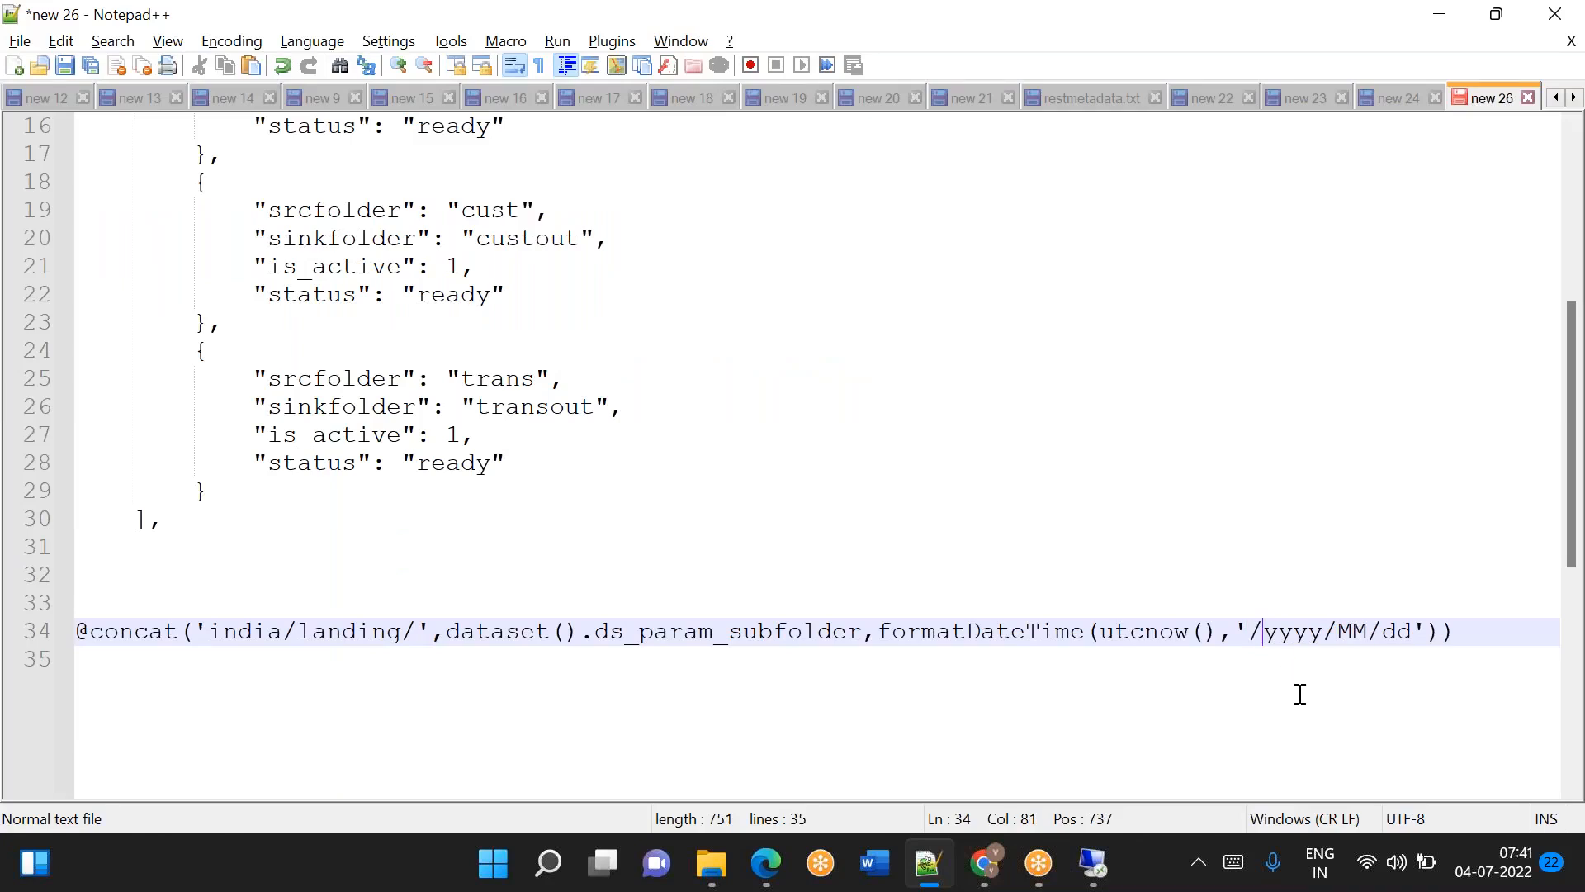
Switch to the Azure portal and browse from the landing folder into custout2022/07/04 to inspect the copied files.
{"action": "left_click", "coordinate": [983, 863]}
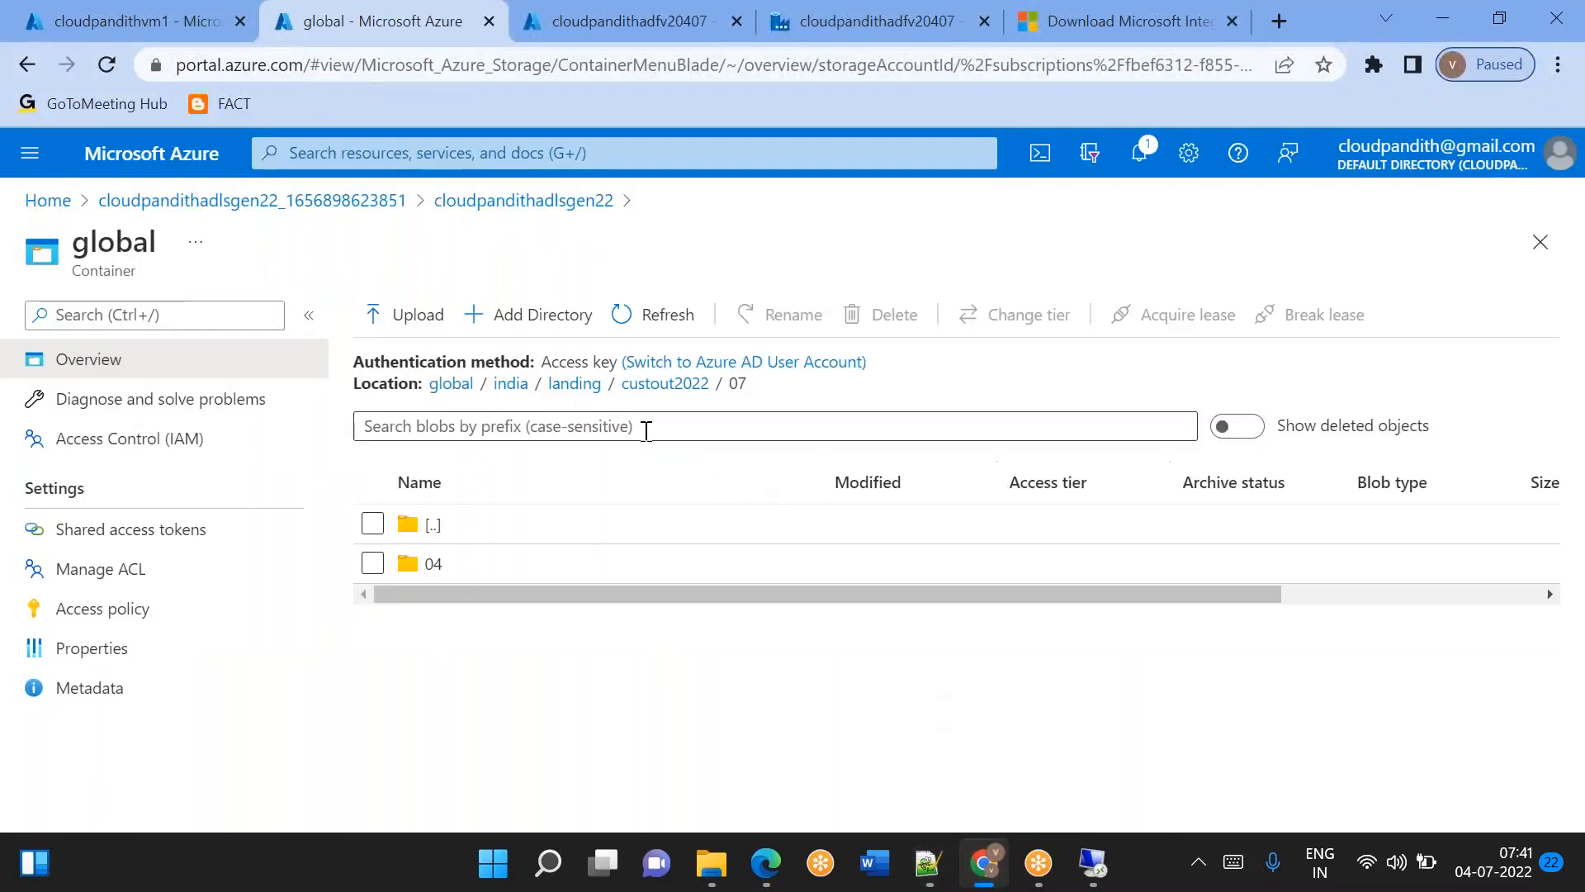
{"action": "left_click", "coordinate": [578, 385]}
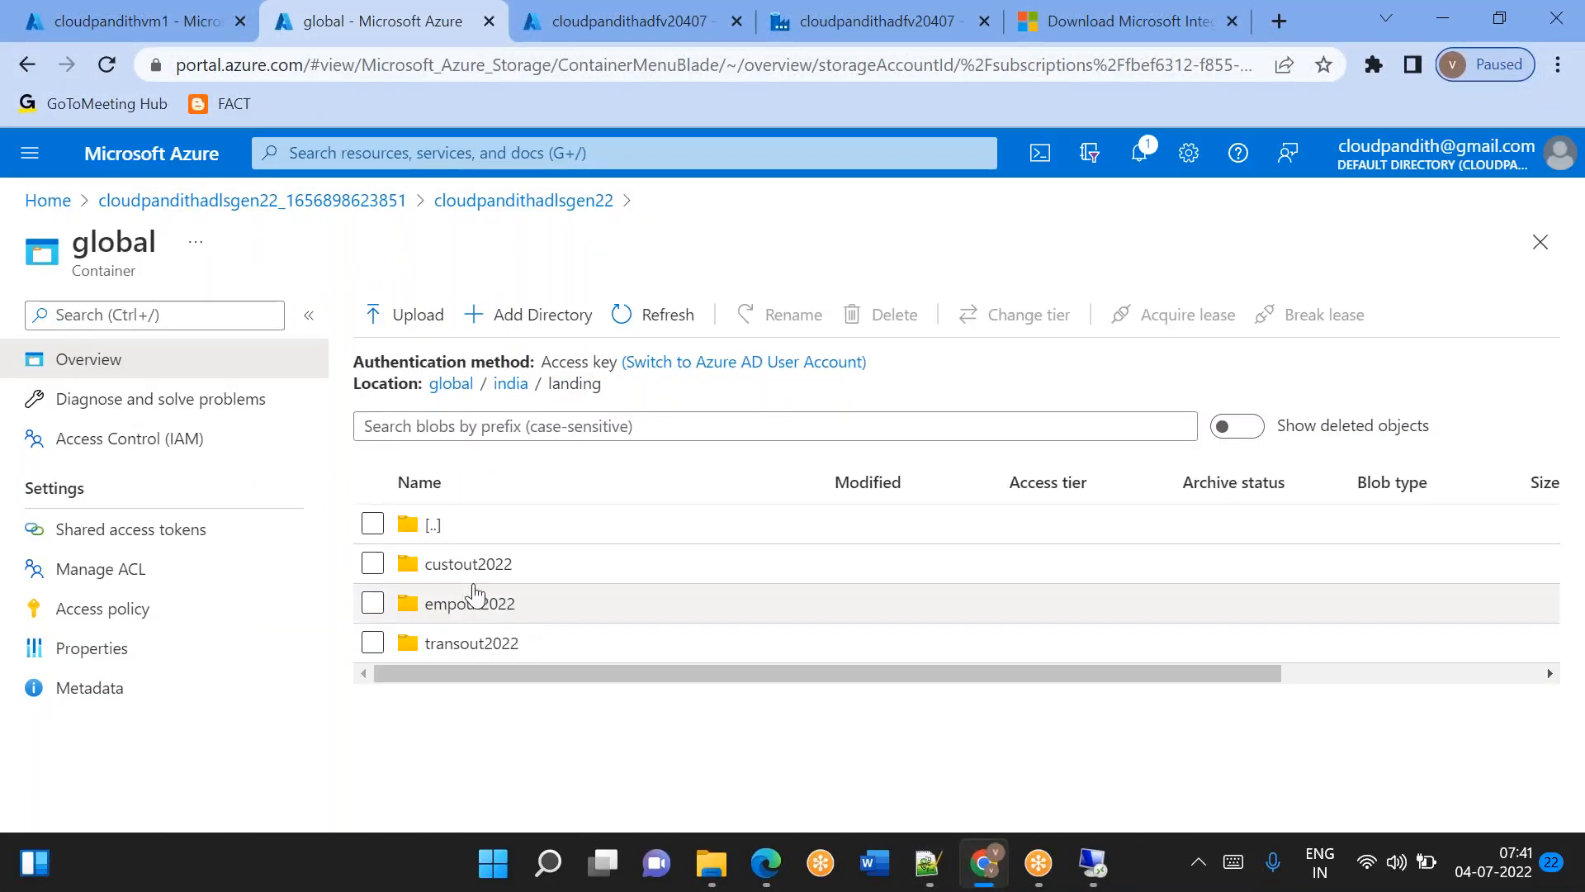
{"action": "left_click", "coordinate": [467, 566]}
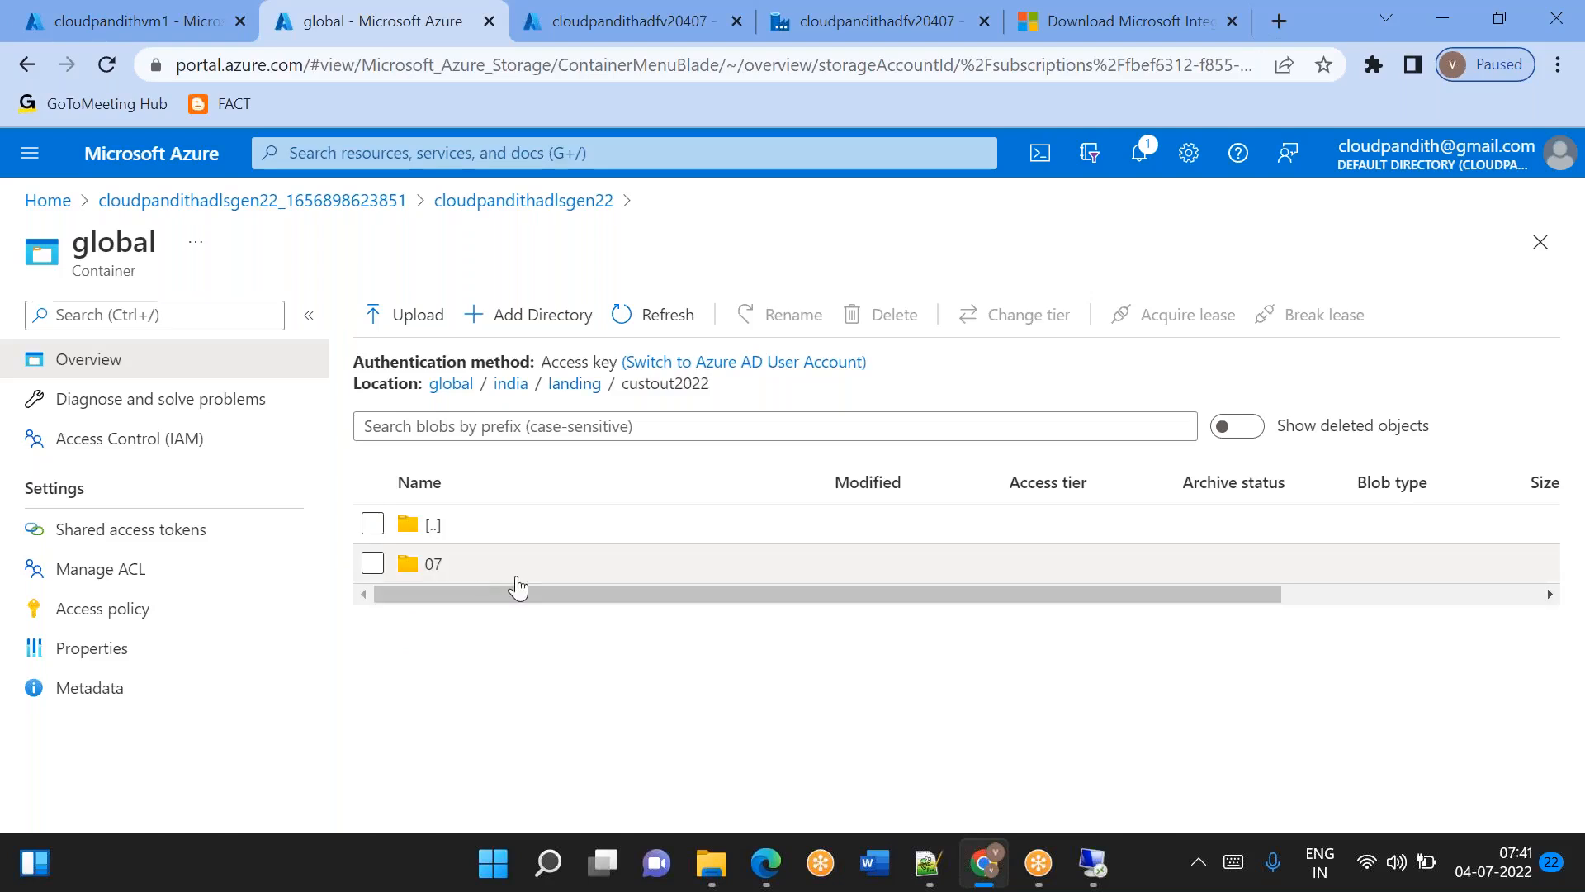
{"action": "left_click", "coordinate": [441, 564]}
{"action": "left_click", "coordinate": [434, 564]}
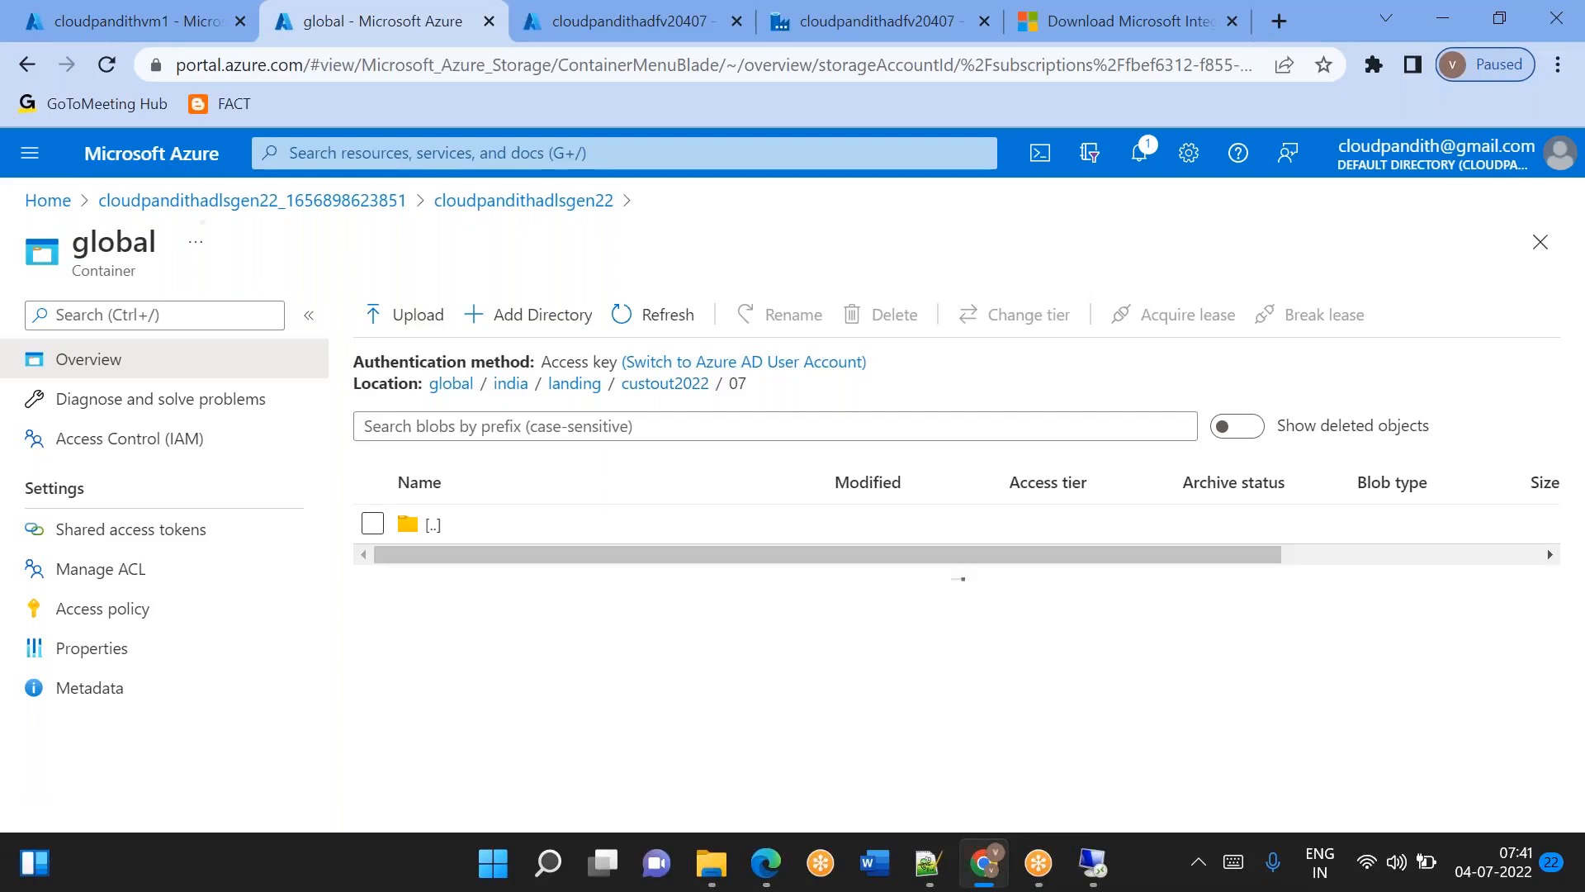
Delete the global container from storage account cloudpandithadlsgen22 and refresh the container list.
{"action": "left_click", "coordinate": [456, 218]}
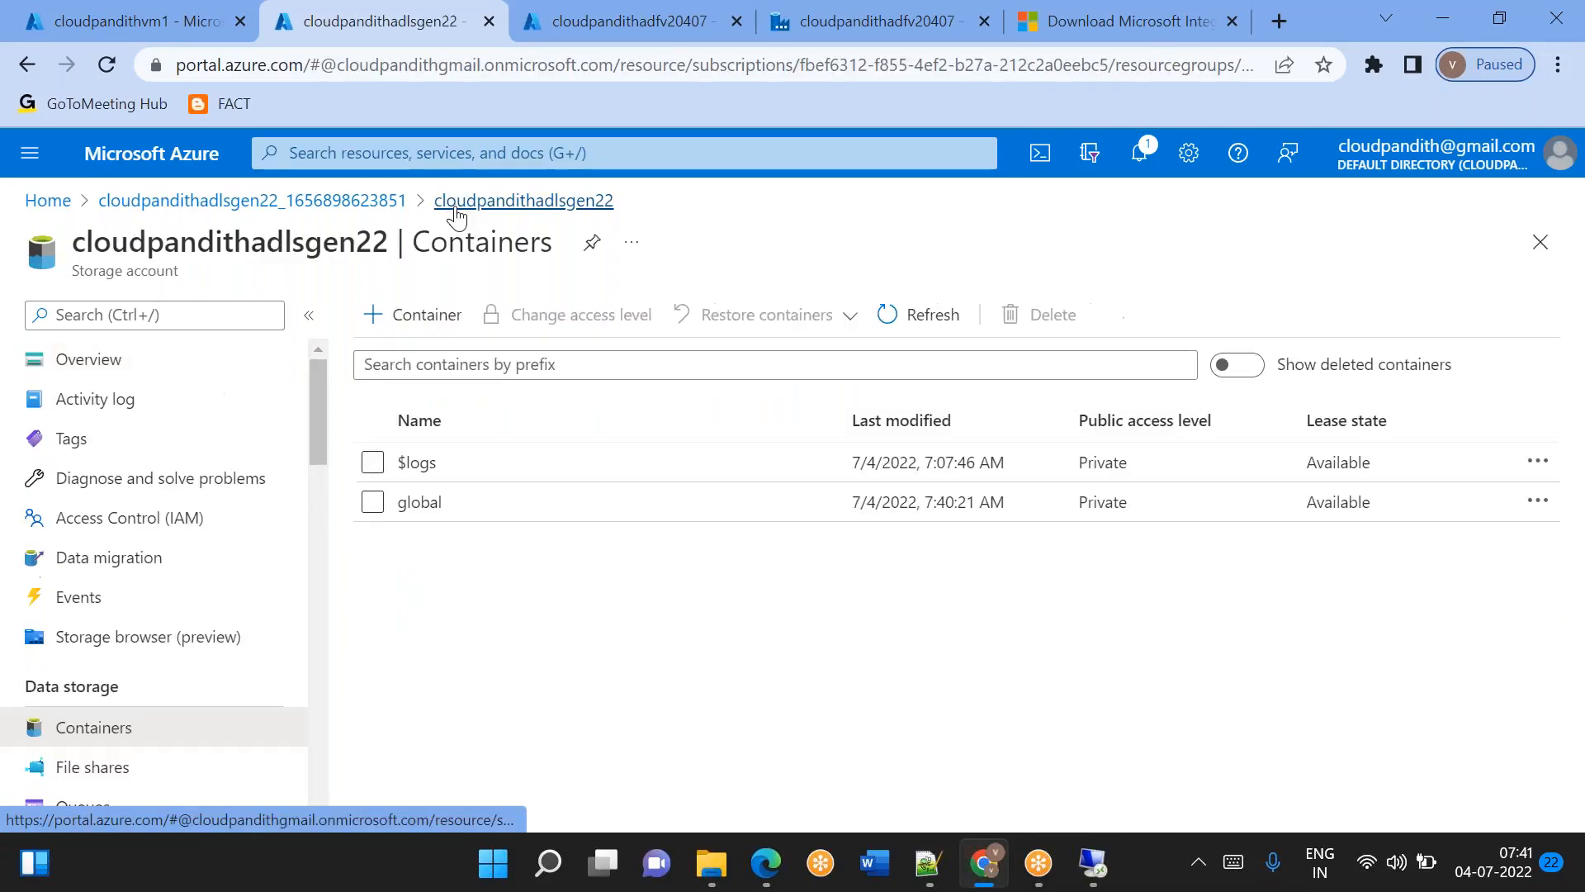
{"action": "left_click", "coordinate": [372, 503]}
{"action": "left_click", "coordinate": [1031, 318]}
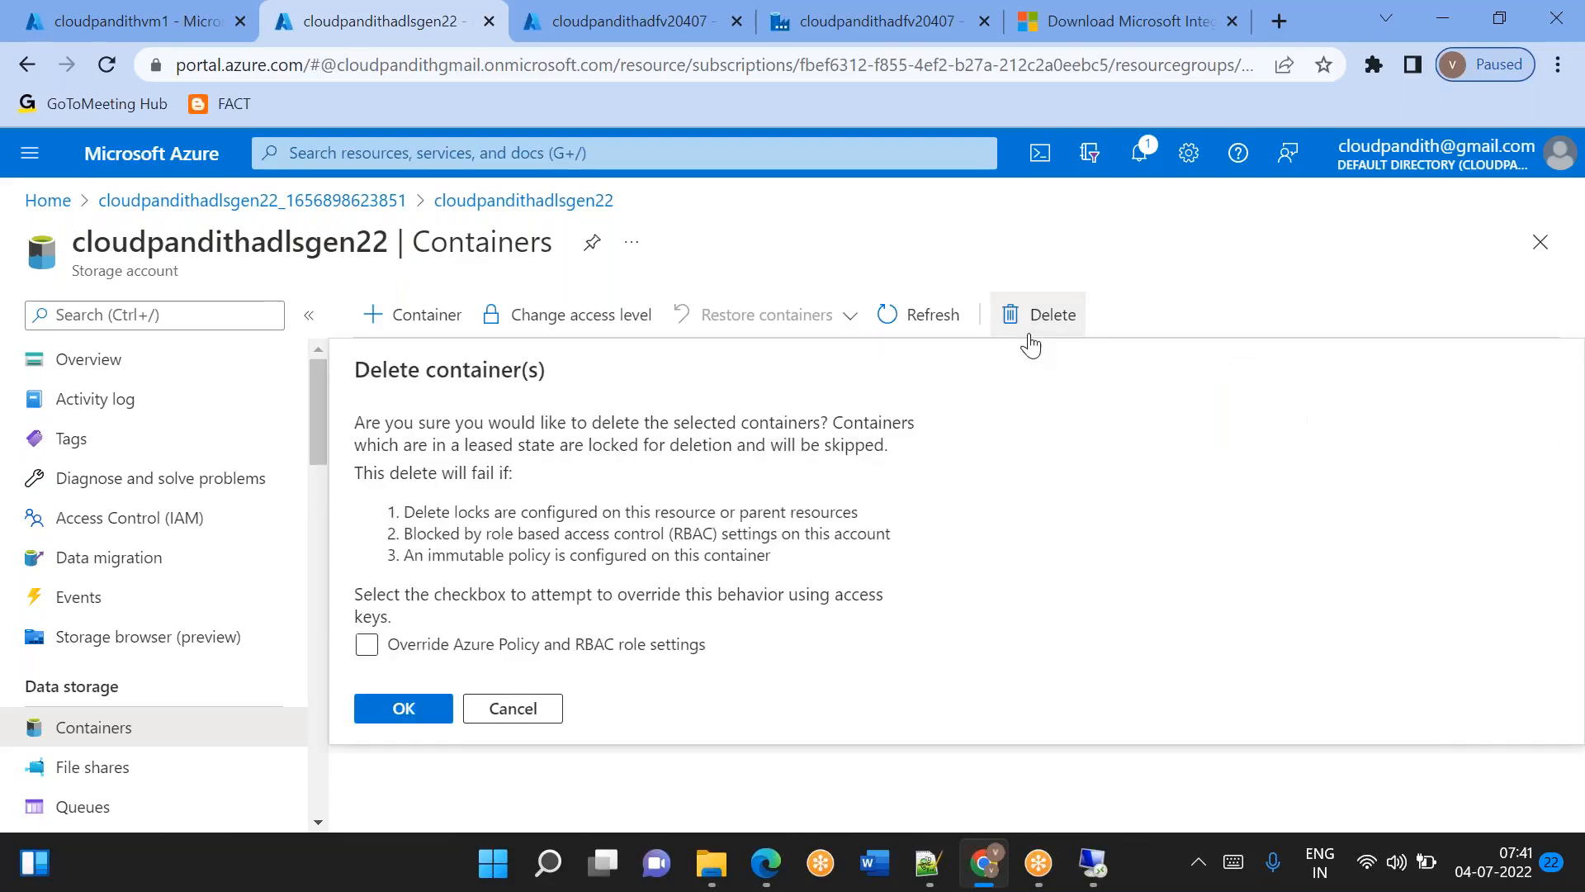
{"action": "left_click", "coordinate": [398, 707]}
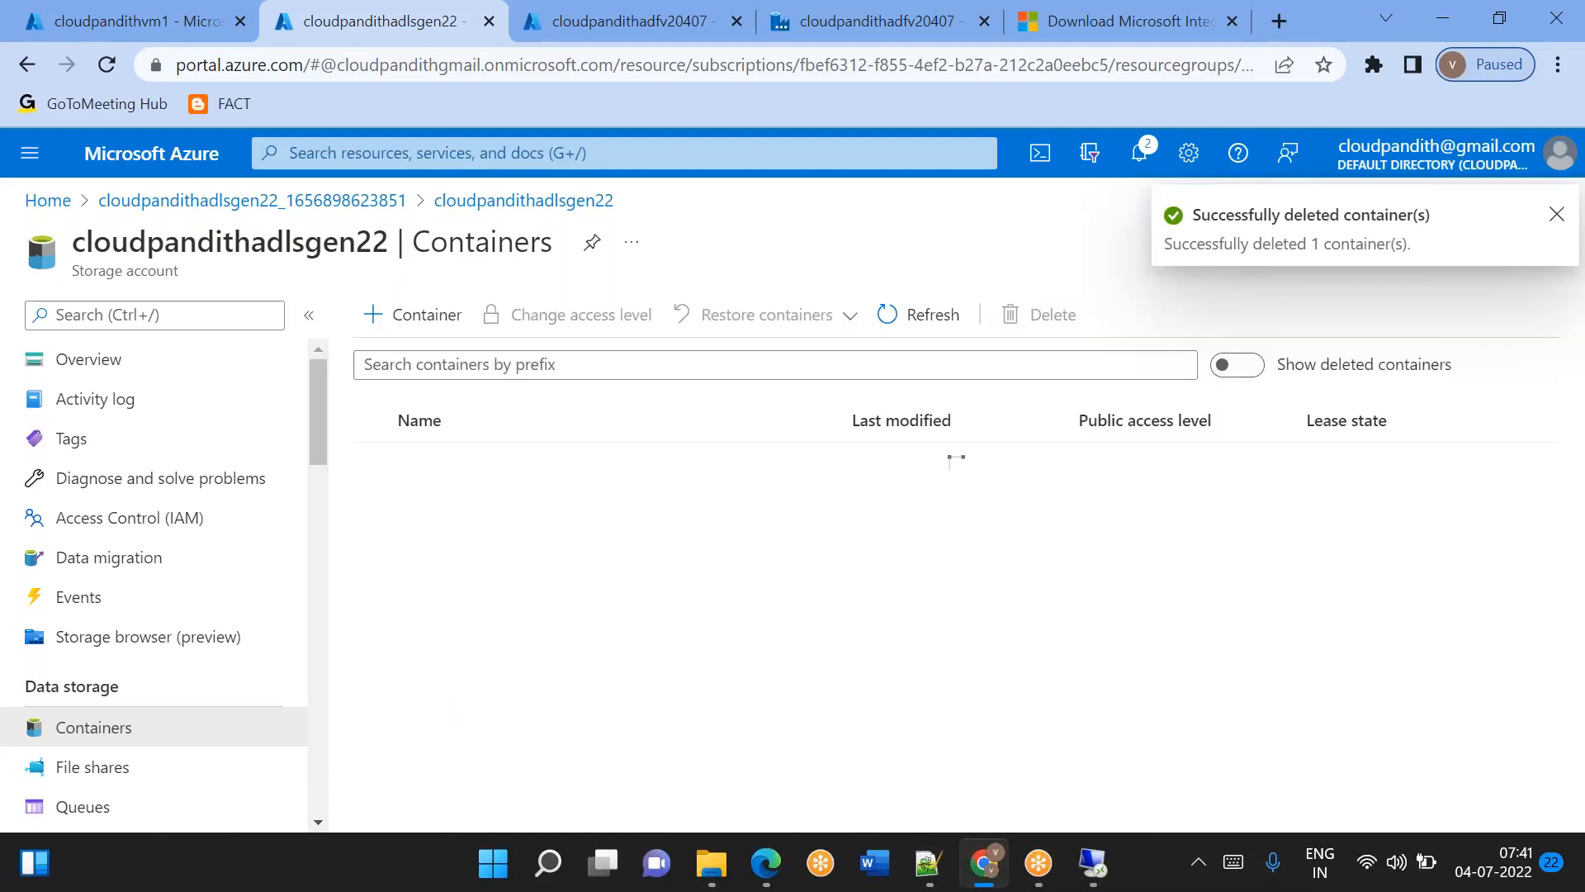
{"action": "left_click", "coordinate": [923, 335]}
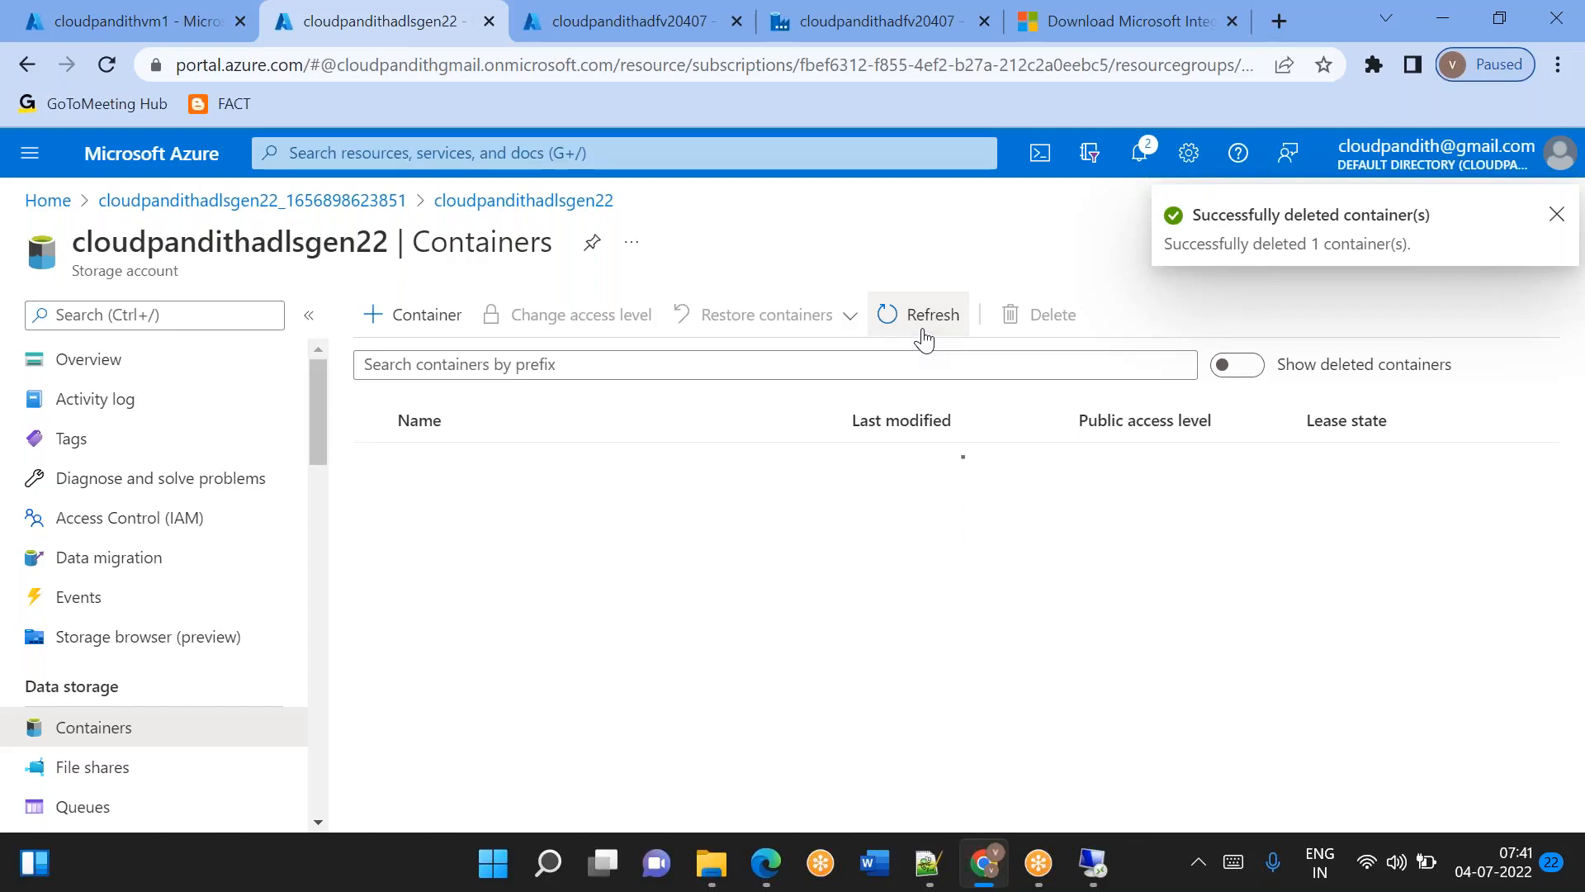
Refresh pipeline1's debug run output in Data Factory, and recheck the storage account's container list in the portal.
{"action": "left_click", "coordinate": [892, 36]}
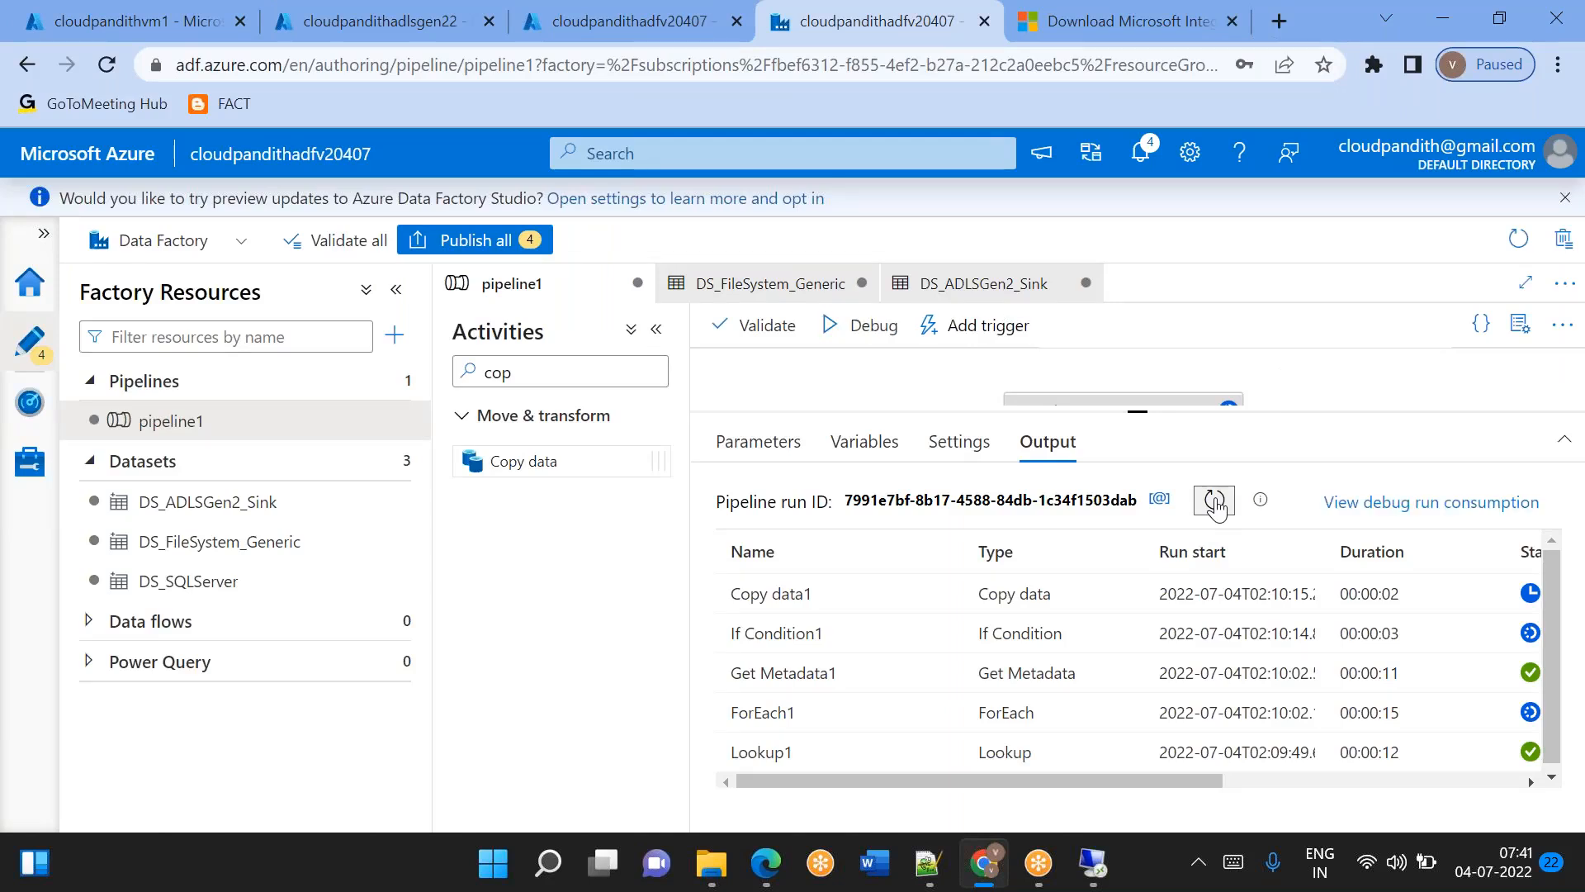
{"action": "left_click", "coordinate": [1215, 501]}
{"action": "left_click", "coordinate": [364, 21]}
{"action": "left_click", "coordinate": [893, 313]}
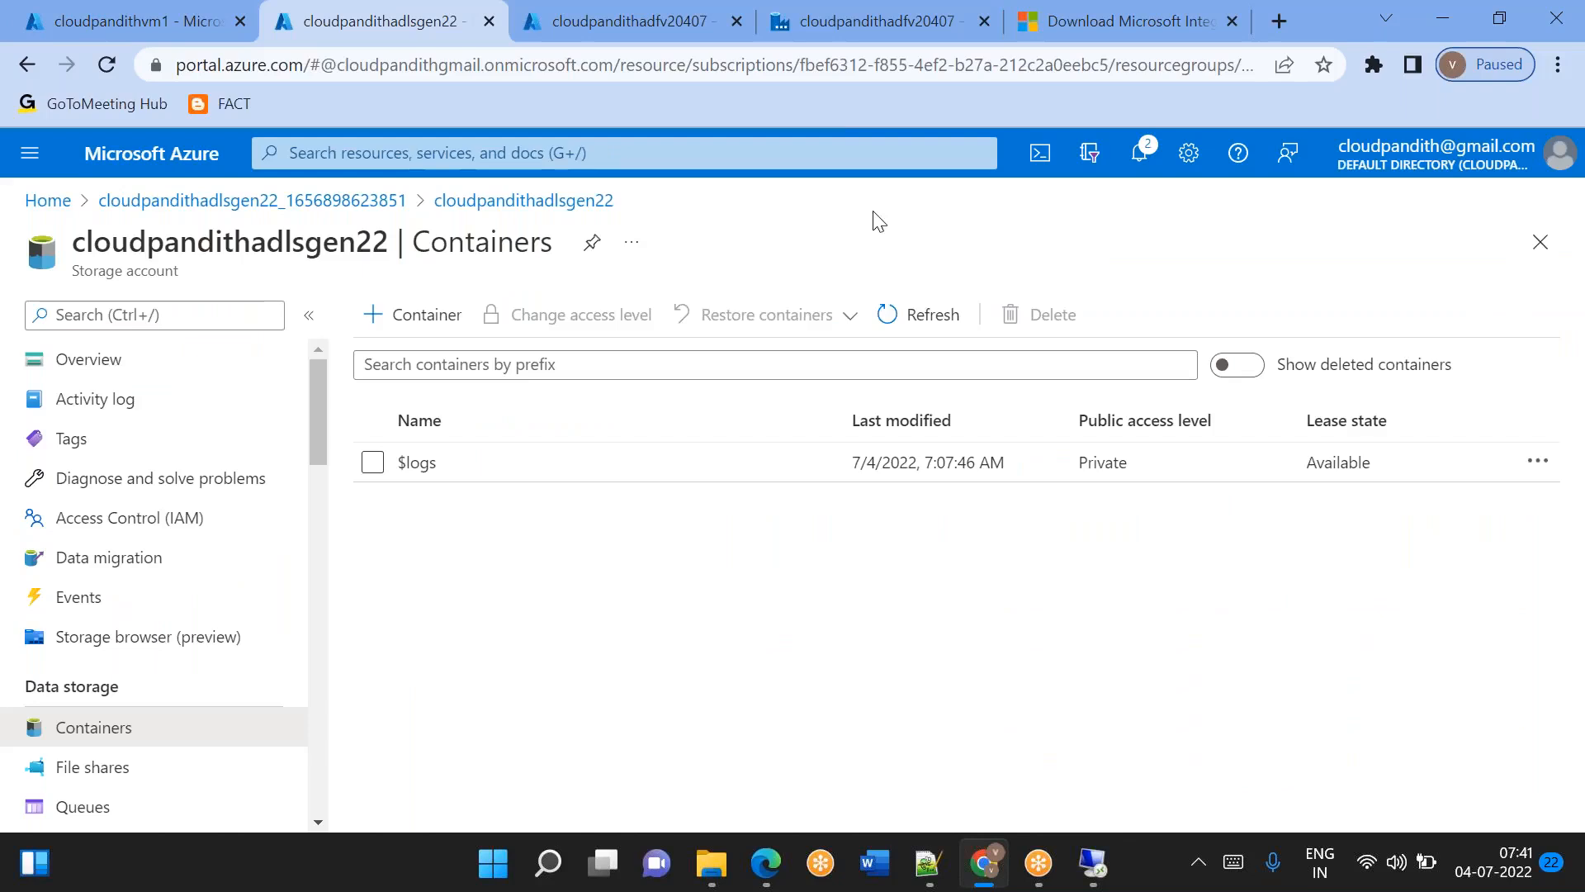
Switch to Data Factory and add a leading slash to the date format in DS_ADLSGen2_Sink's directory expression, making it '/yyyy/MM/dd'.
{"action": "left_click", "coordinate": [864, 33]}
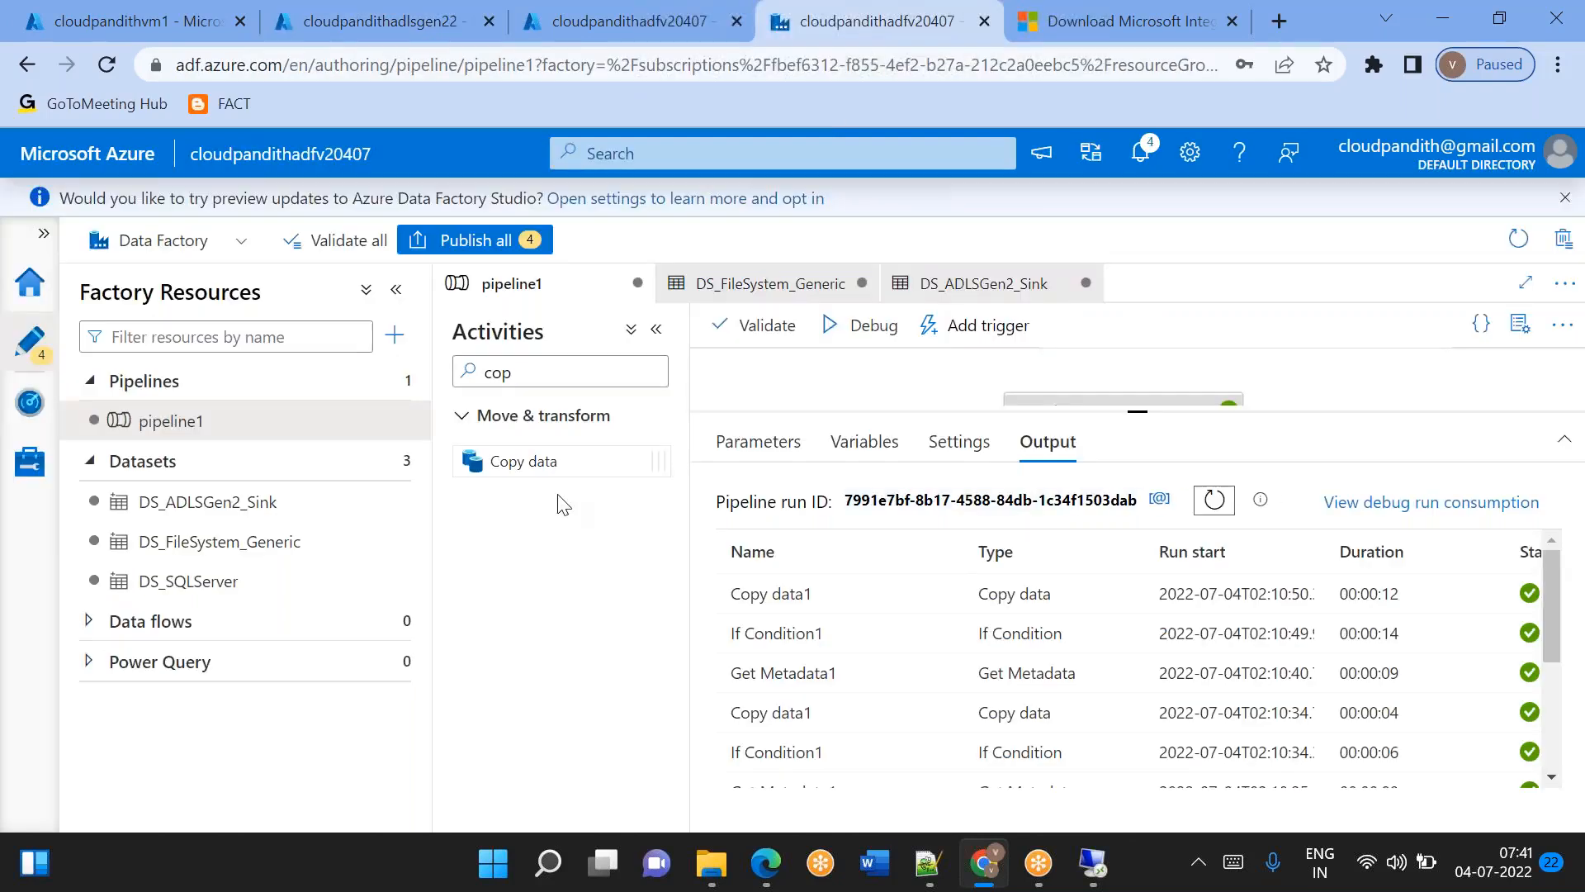
{"action": "left_click", "coordinate": [247, 504]}
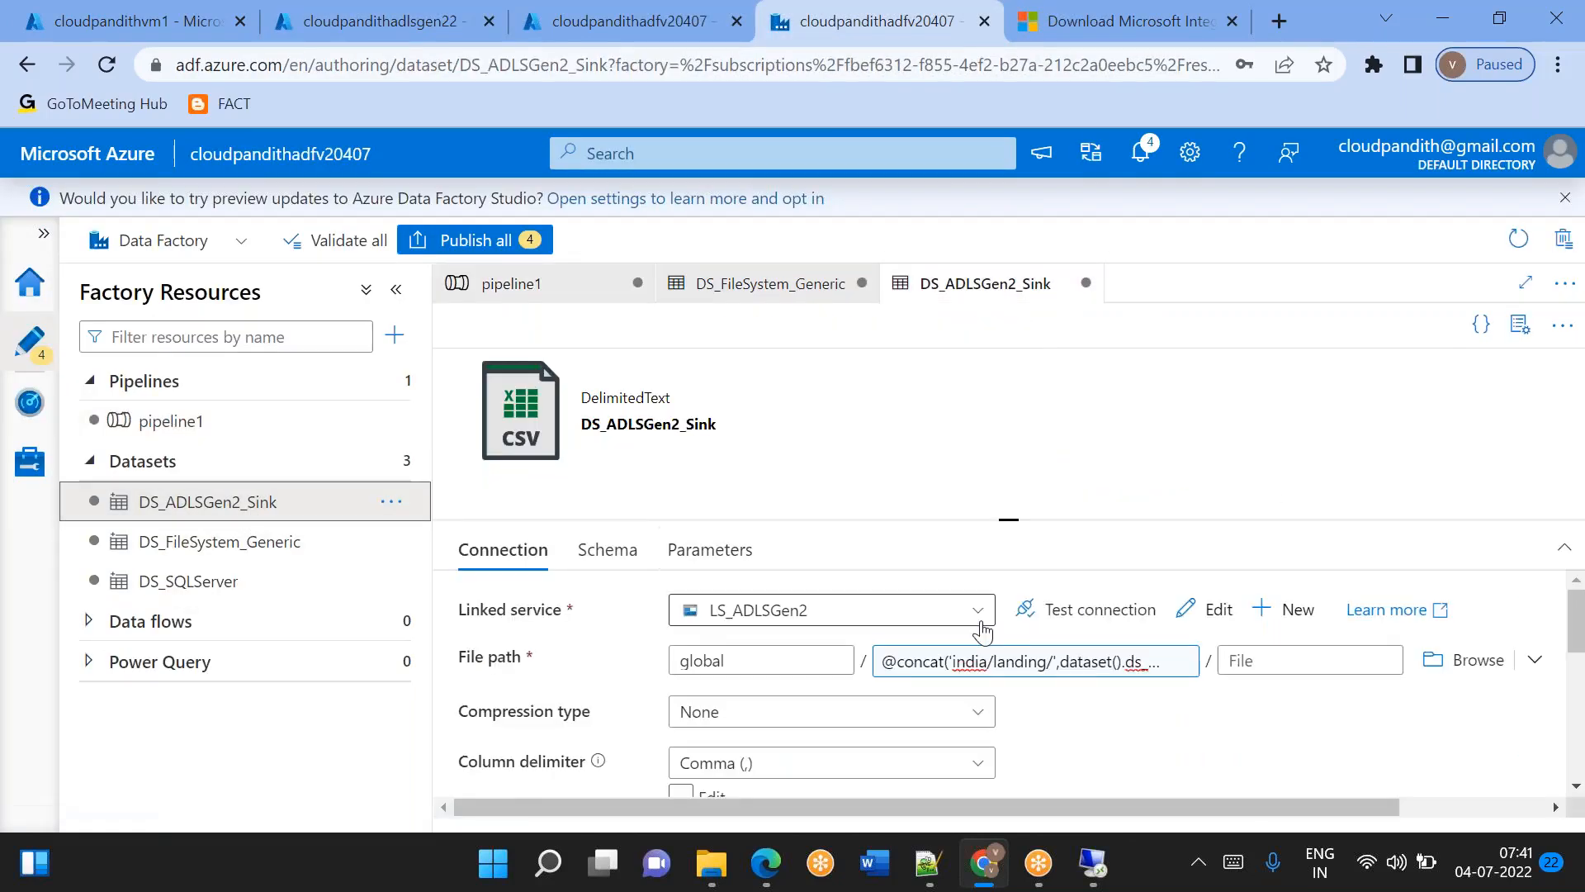
{"action": "left_click", "coordinate": [1055, 670]}
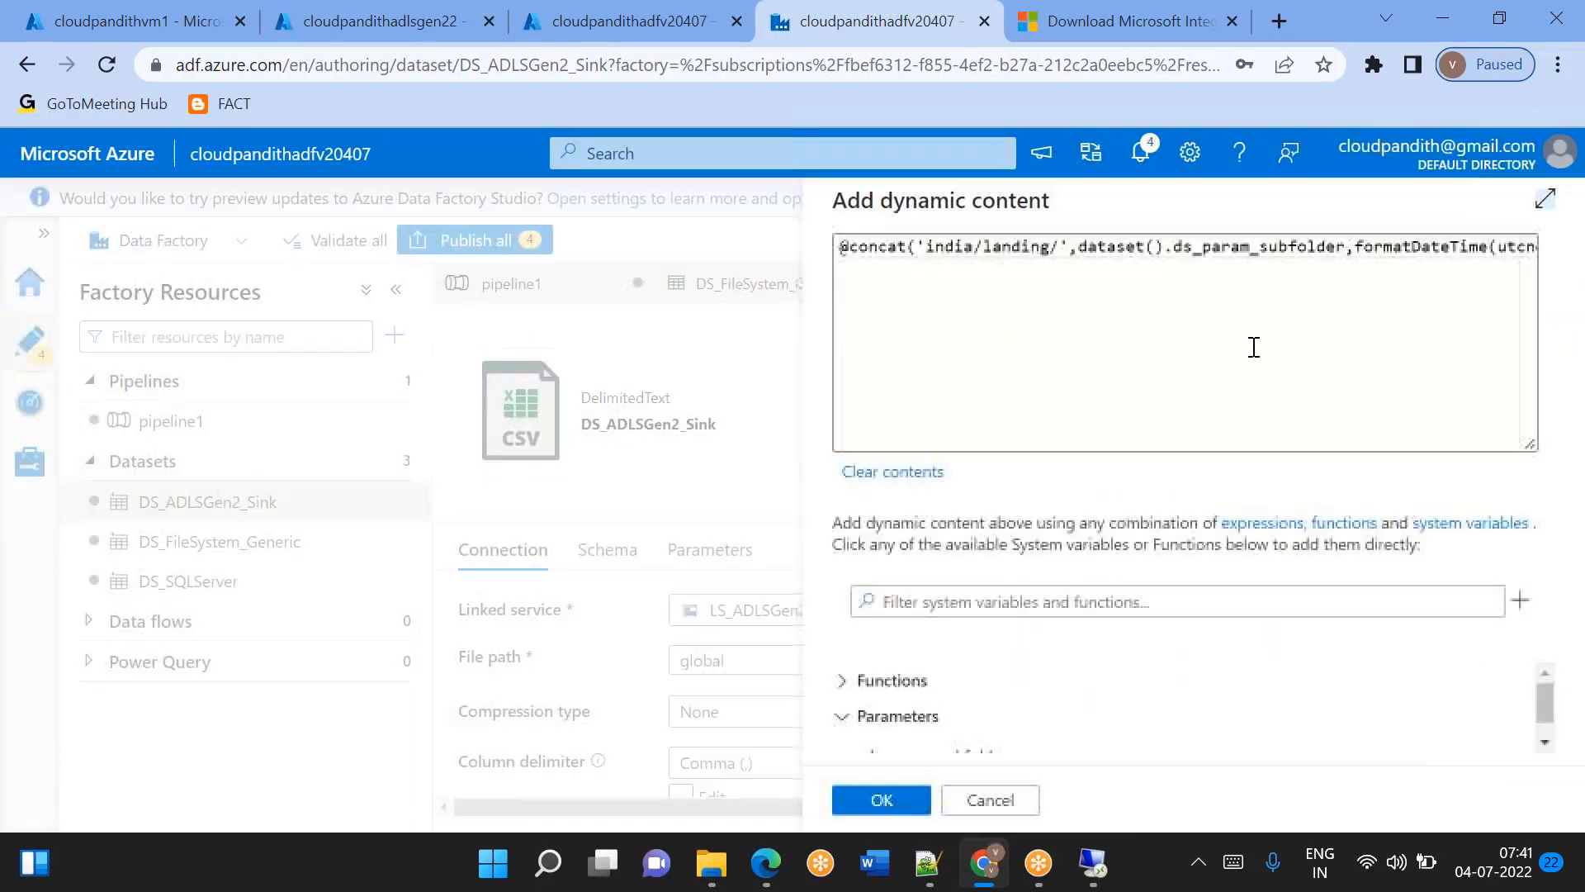
{"action": "left_click", "coordinate": [1390, 282]}
{"action": "left_click", "coordinate": [1368, 252]}
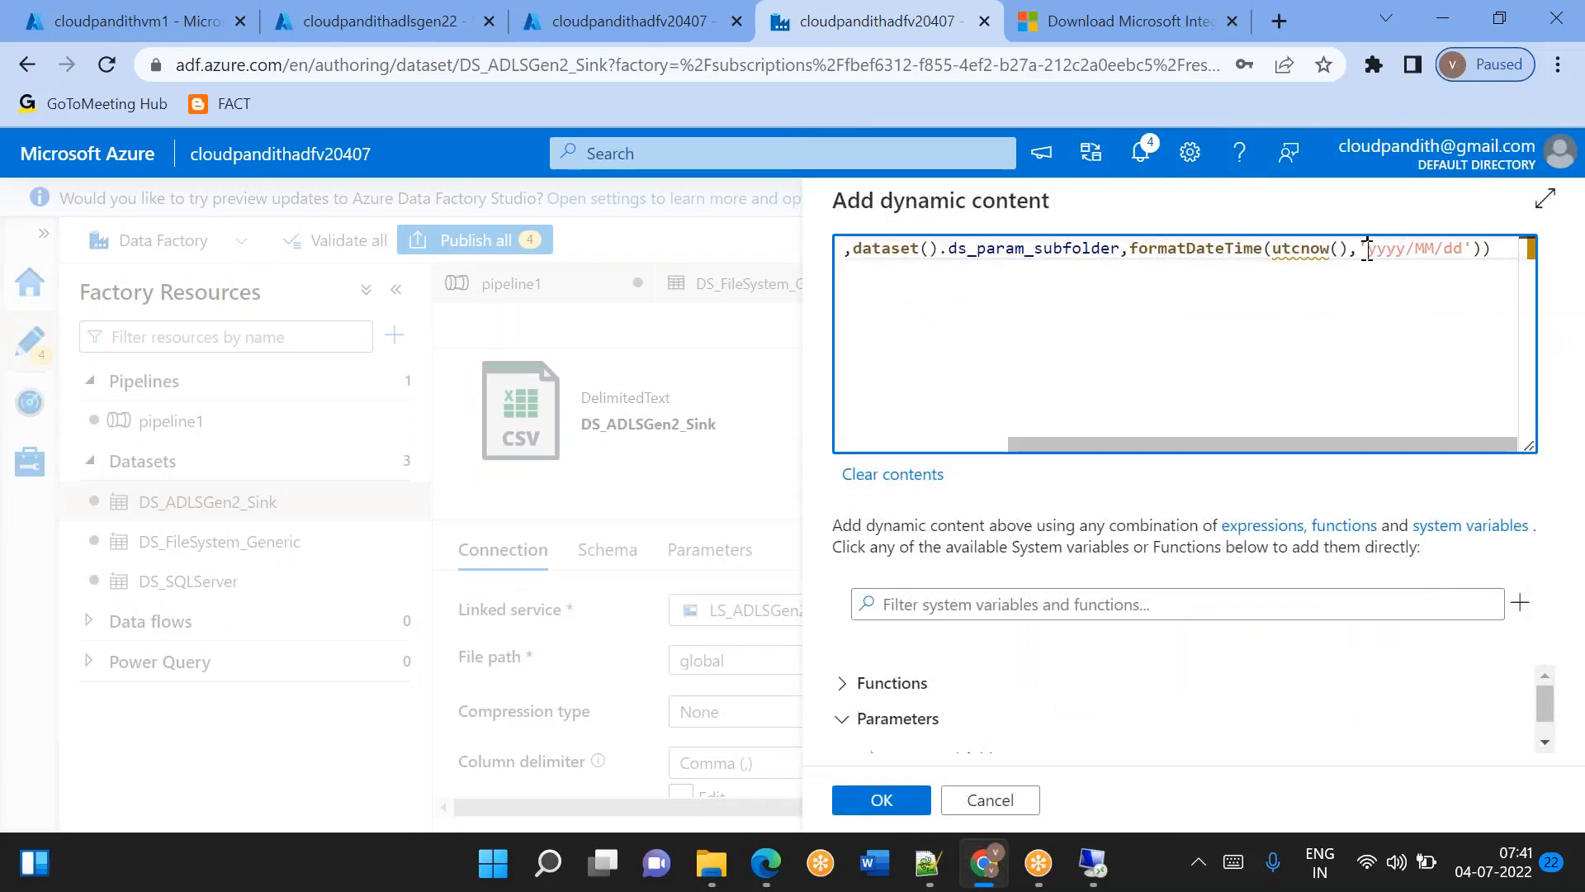
{"action": "type", "text": "/"}
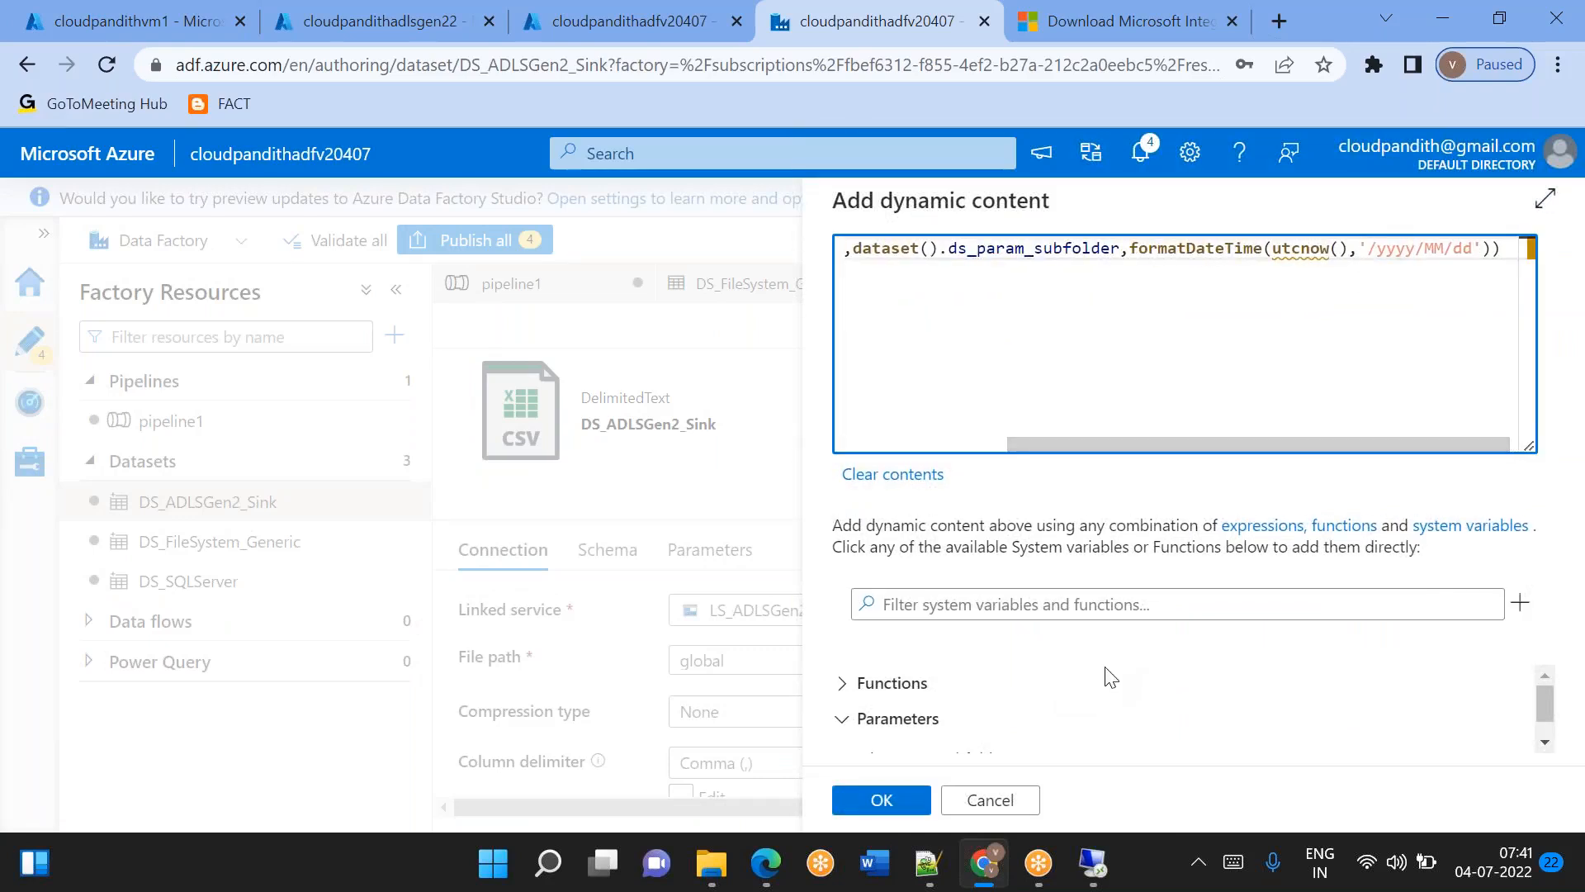
{"action": "left_click", "coordinate": [905, 797]}
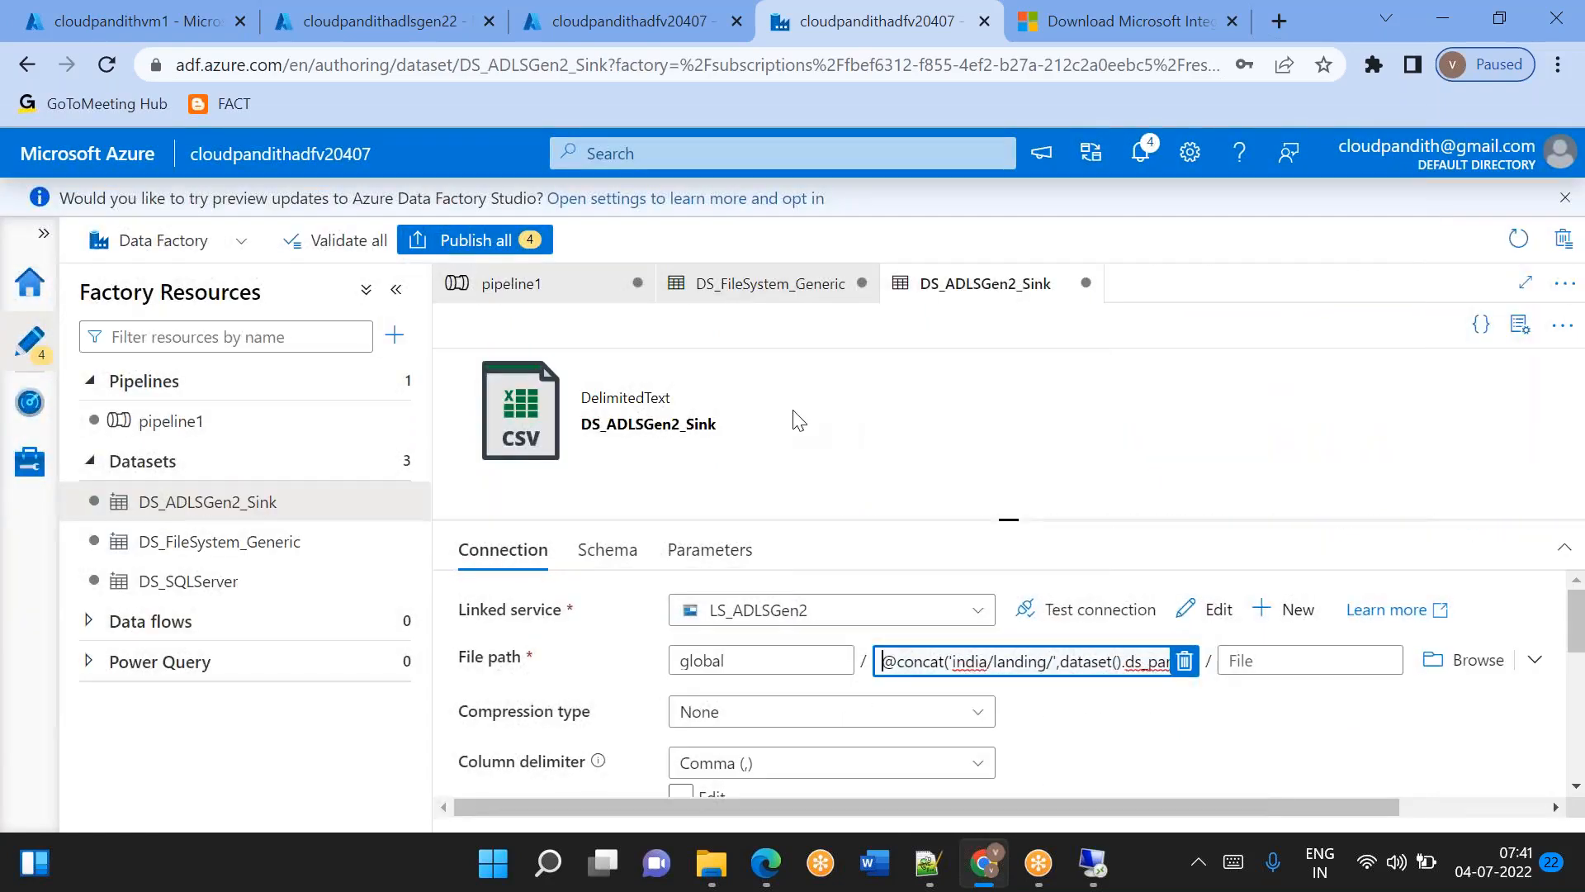
Run pipeline1 in debug mode, refreshing its run output and the storage account's container list to follow progress.
{"action": "left_click", "coordinate": [205, 425]}
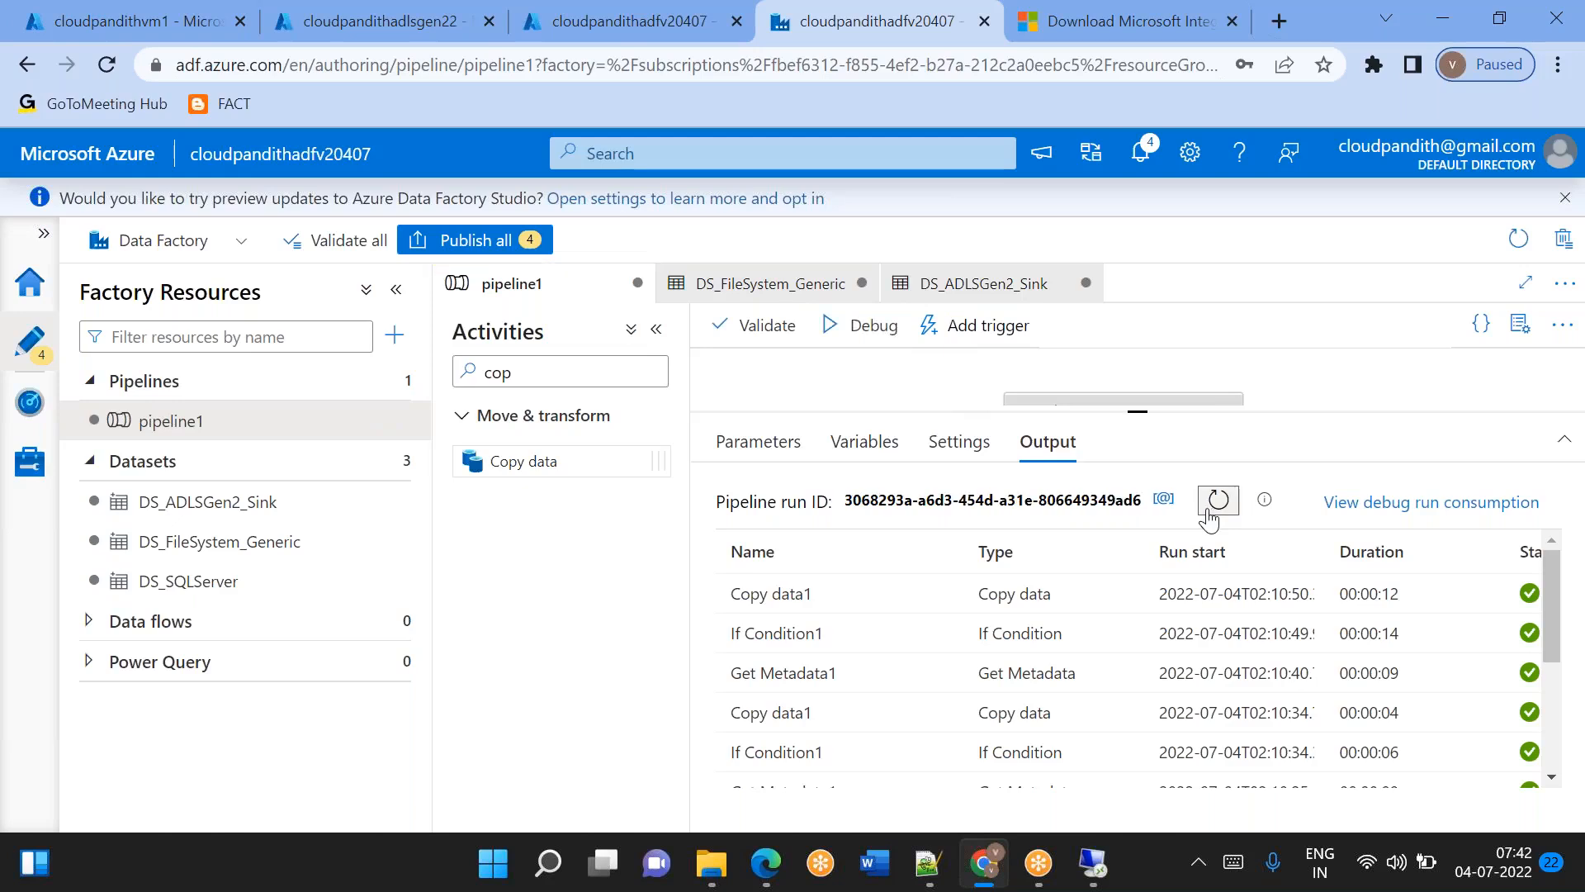
{"action": "left_click", "coordinate": [1208, 514]}
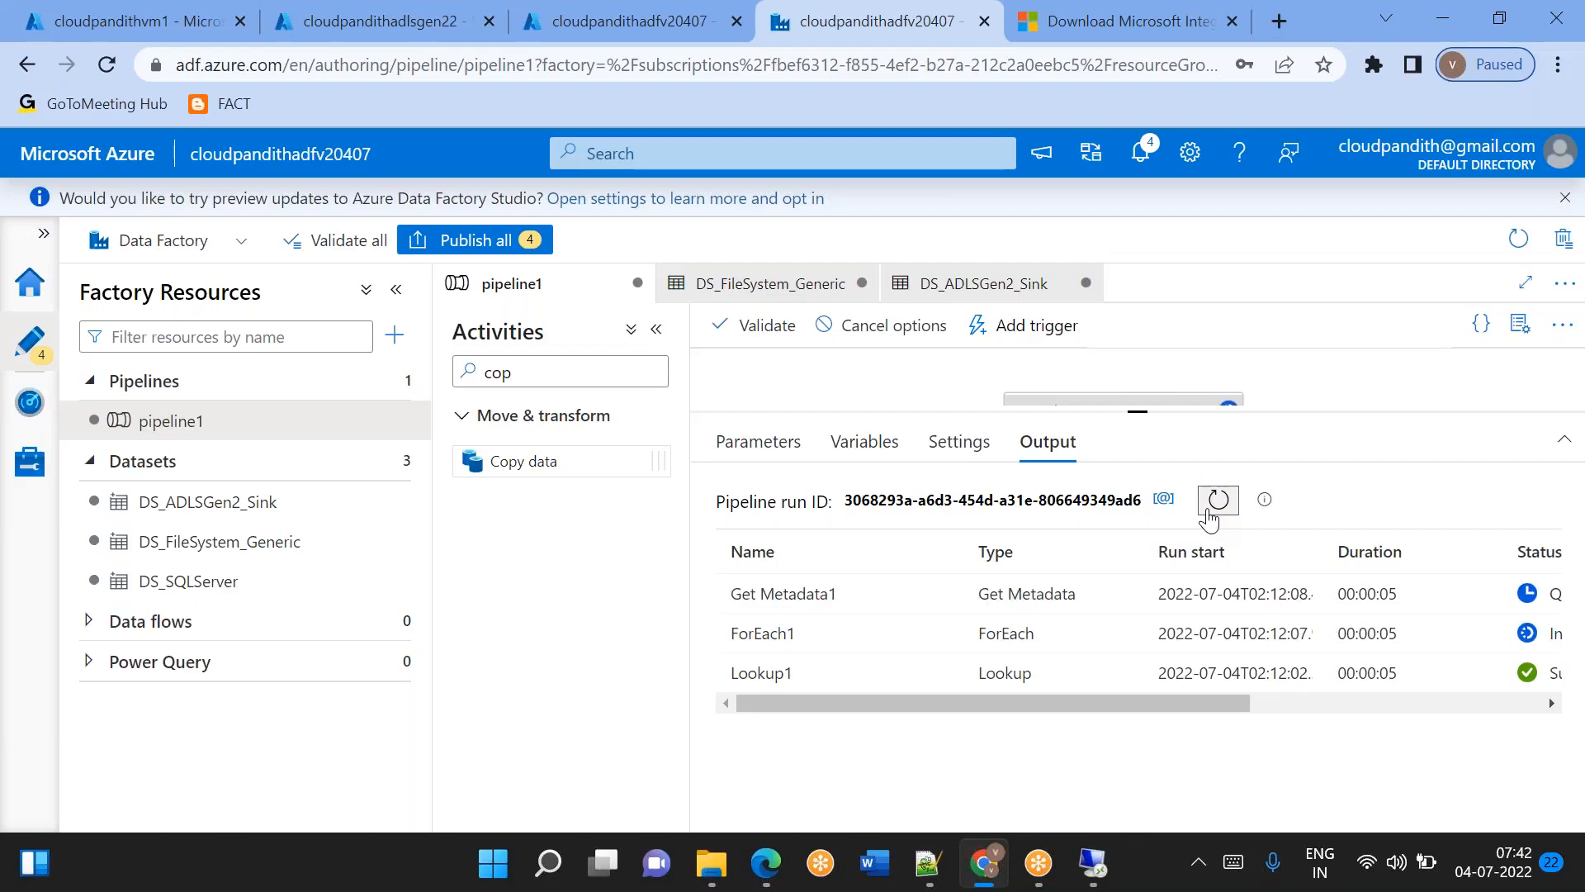
{"action": "left_click", "coordinate": [393, 30]}
{"action": "left_click", "coordinate": [917, 318]}
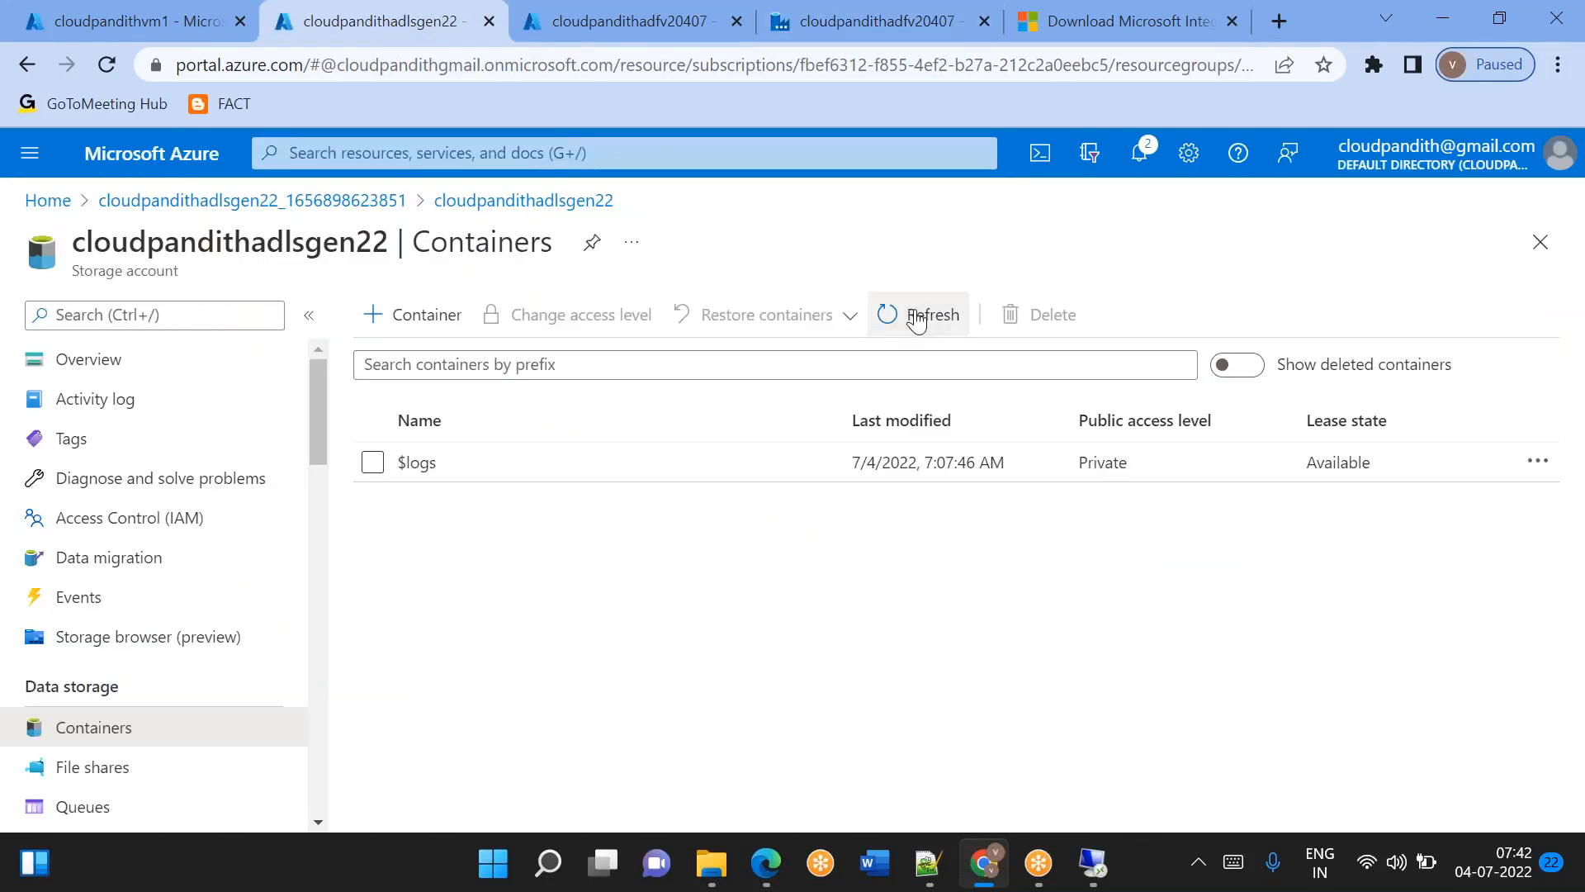
{"action": "left_click", "coordinate": [917, 319]}
{"action": "left_click", "coordinate": [888, 32]}
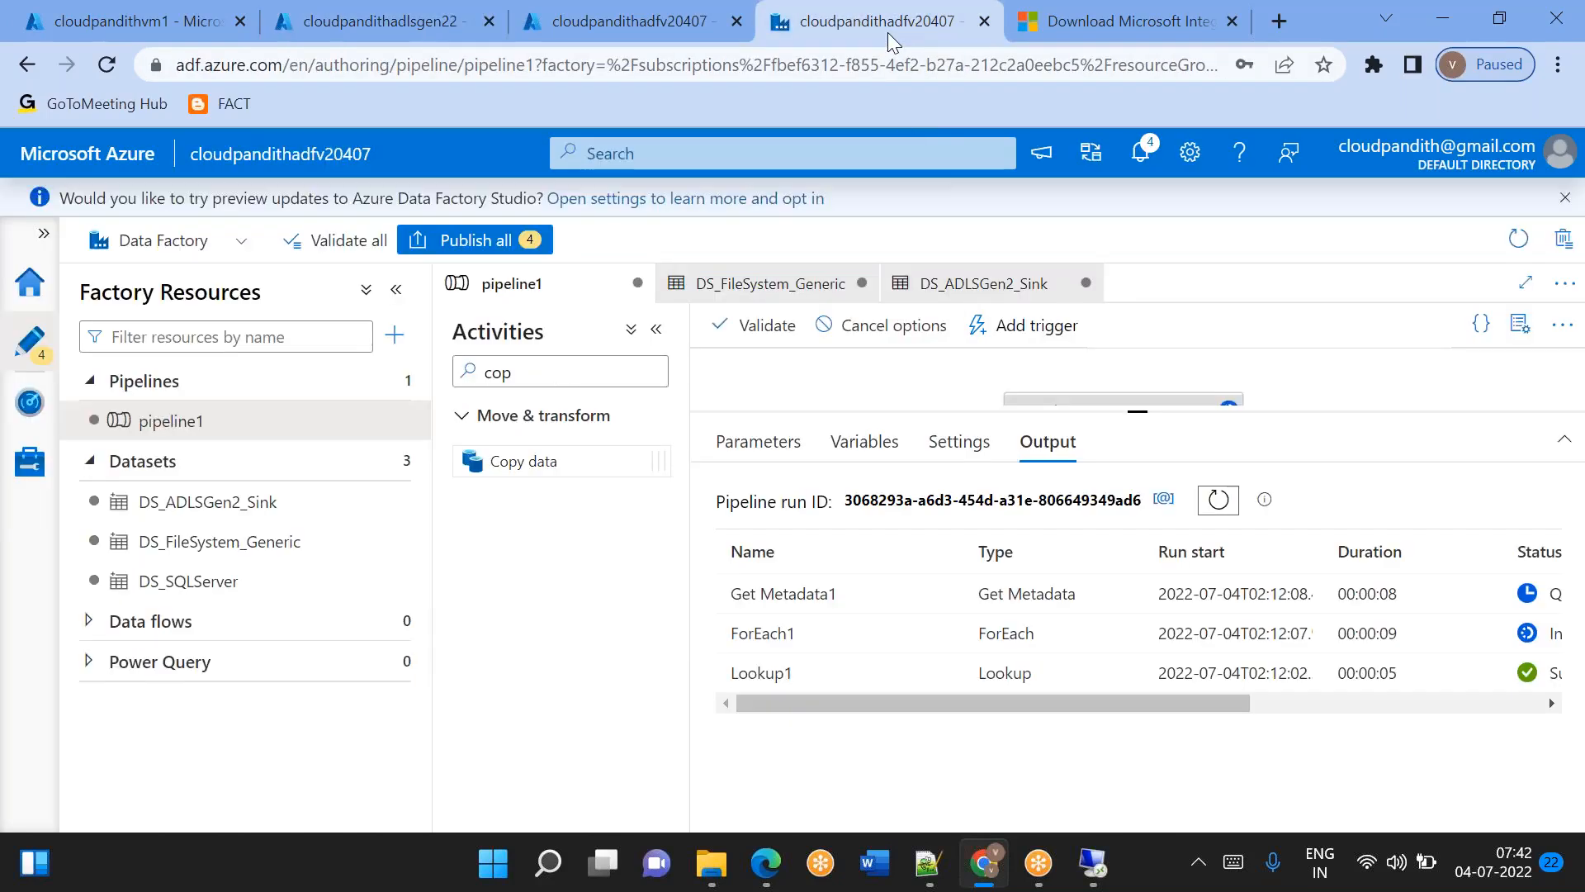
{"action": "left_click", "coordinate": [1218, 501]}
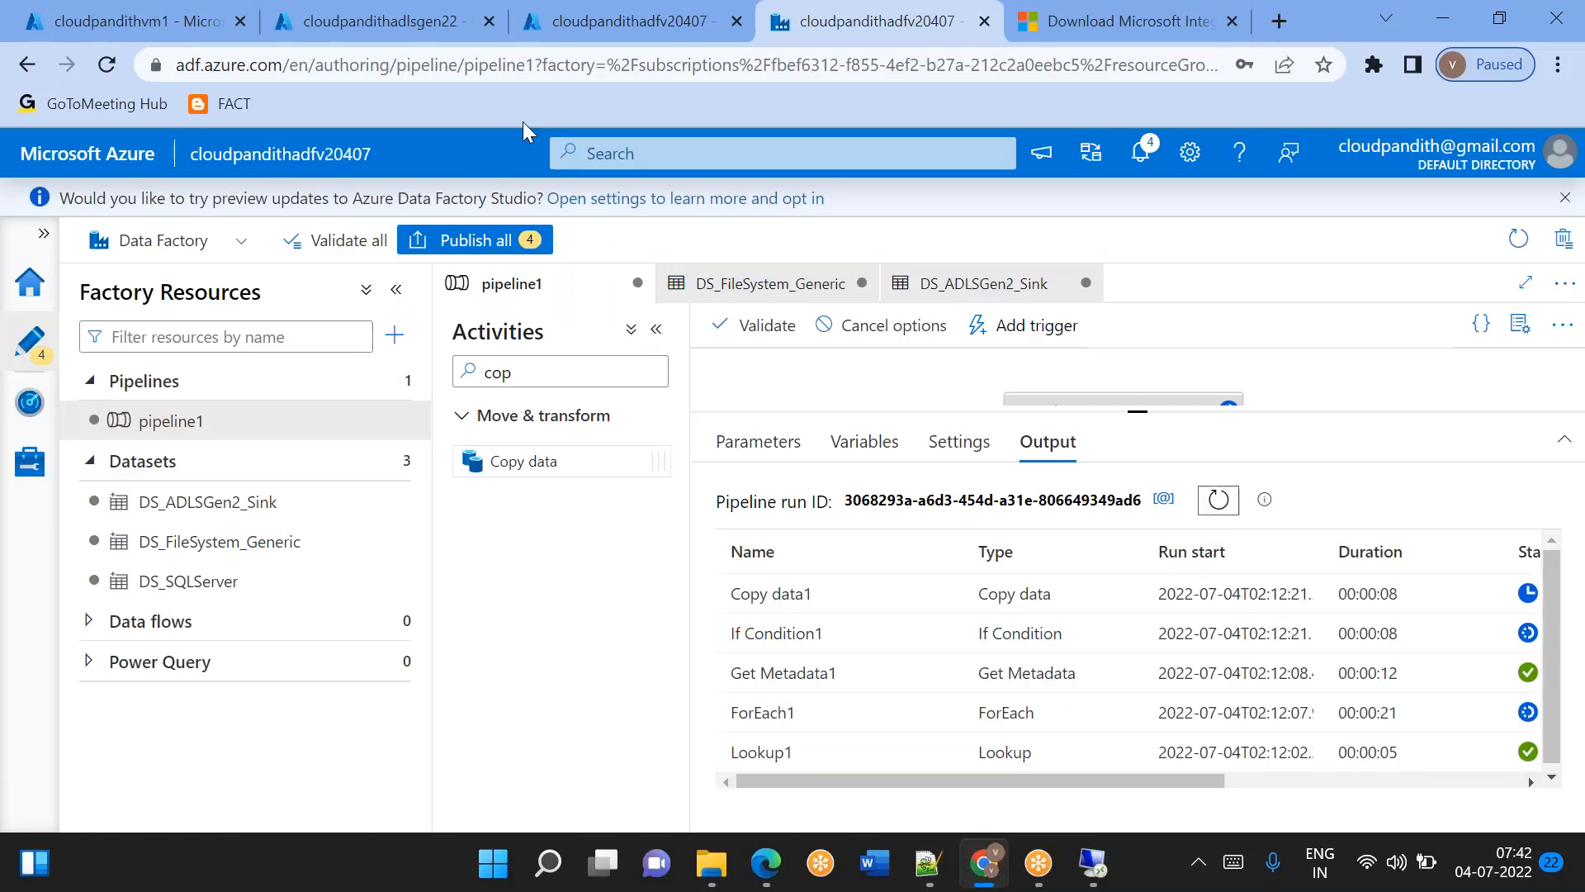
Refresh the container list in the Azure portal and browse to global/india/landing/empout/2022/07/04 to check the copied files.
{"action": "left_click", "coordinate": [409, 27]}
{"action": "left_click", "coordinate": [932, 328]}
{"action": "left_click", "coordinate": [932, 329]}
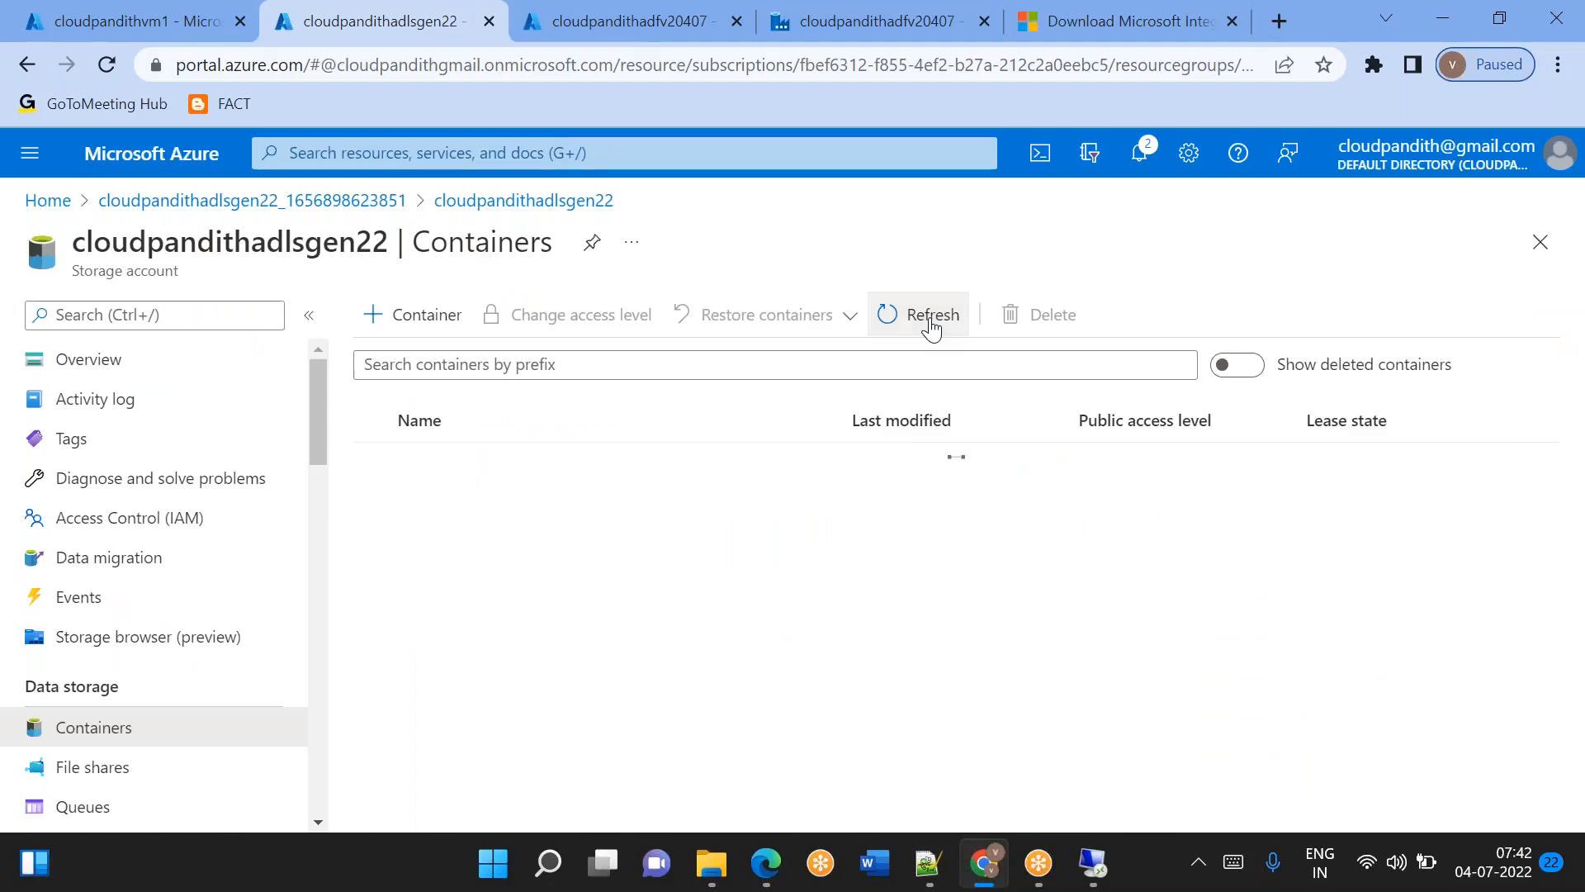
{"action": "left_click", "coordinate": [419, 502]}
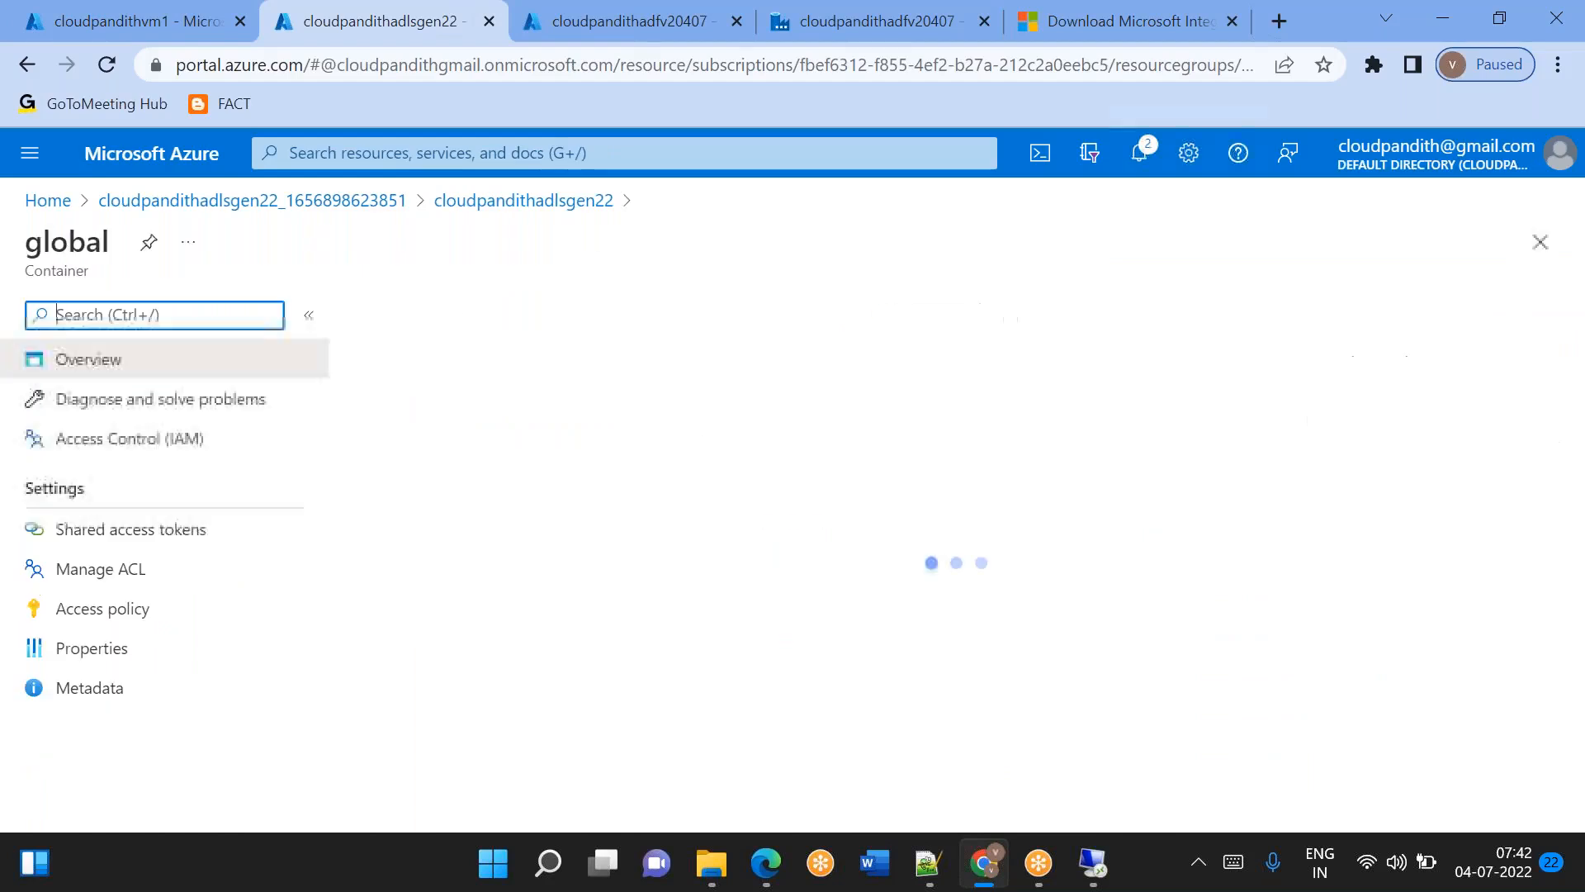
{"action": "left_click", "coordinate": [447, 529]}
{"action": "left_click", "coordinate": [462, 564]}
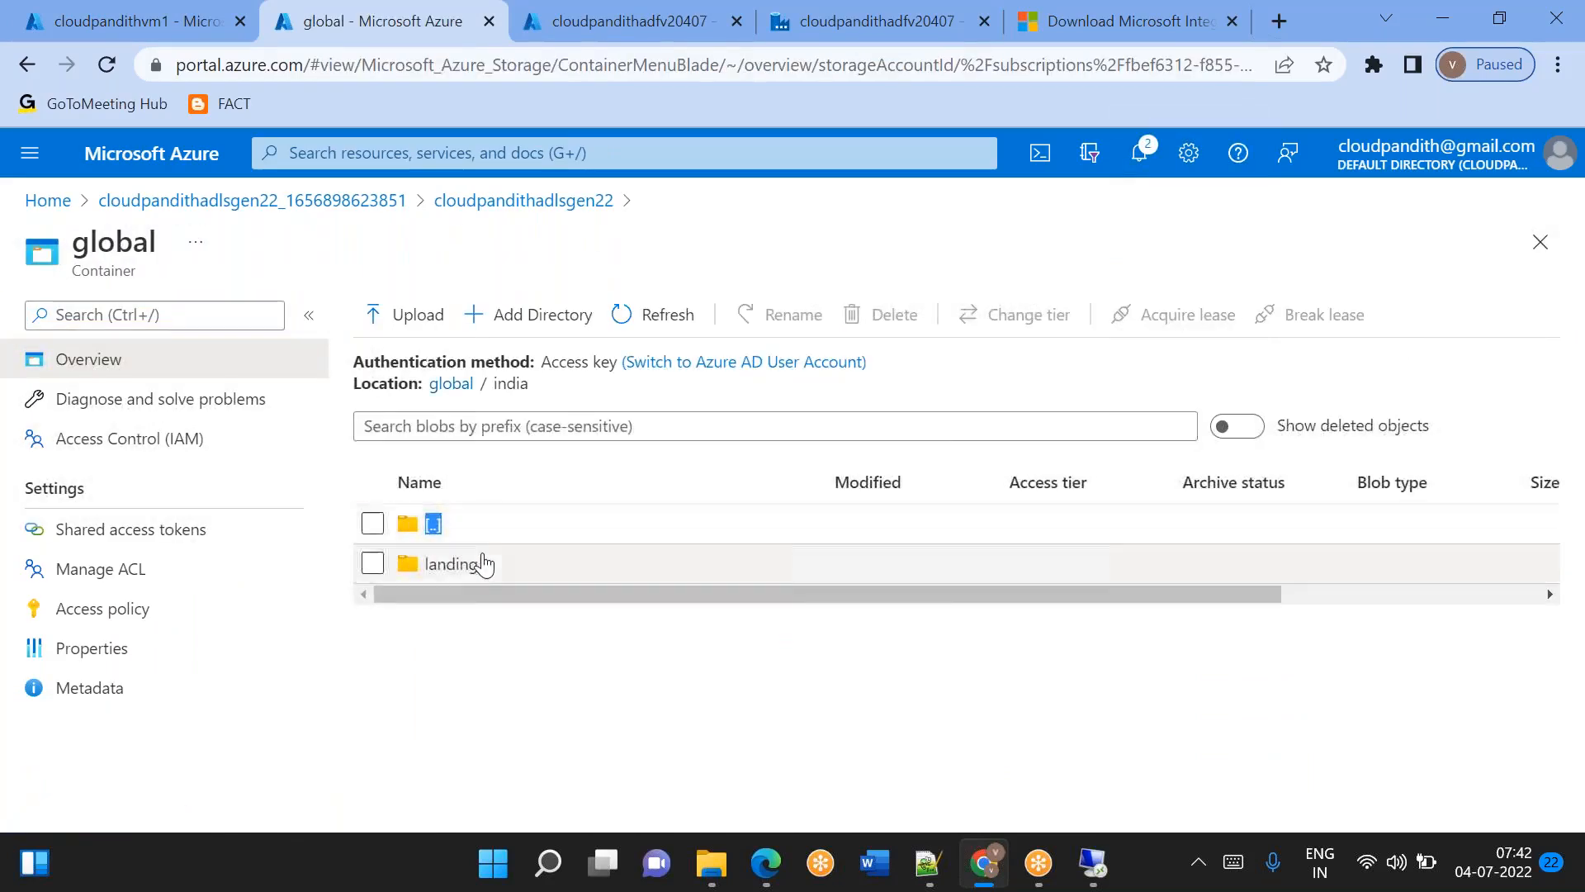
{"action": "left_click", "coordinate": [453, 564]}
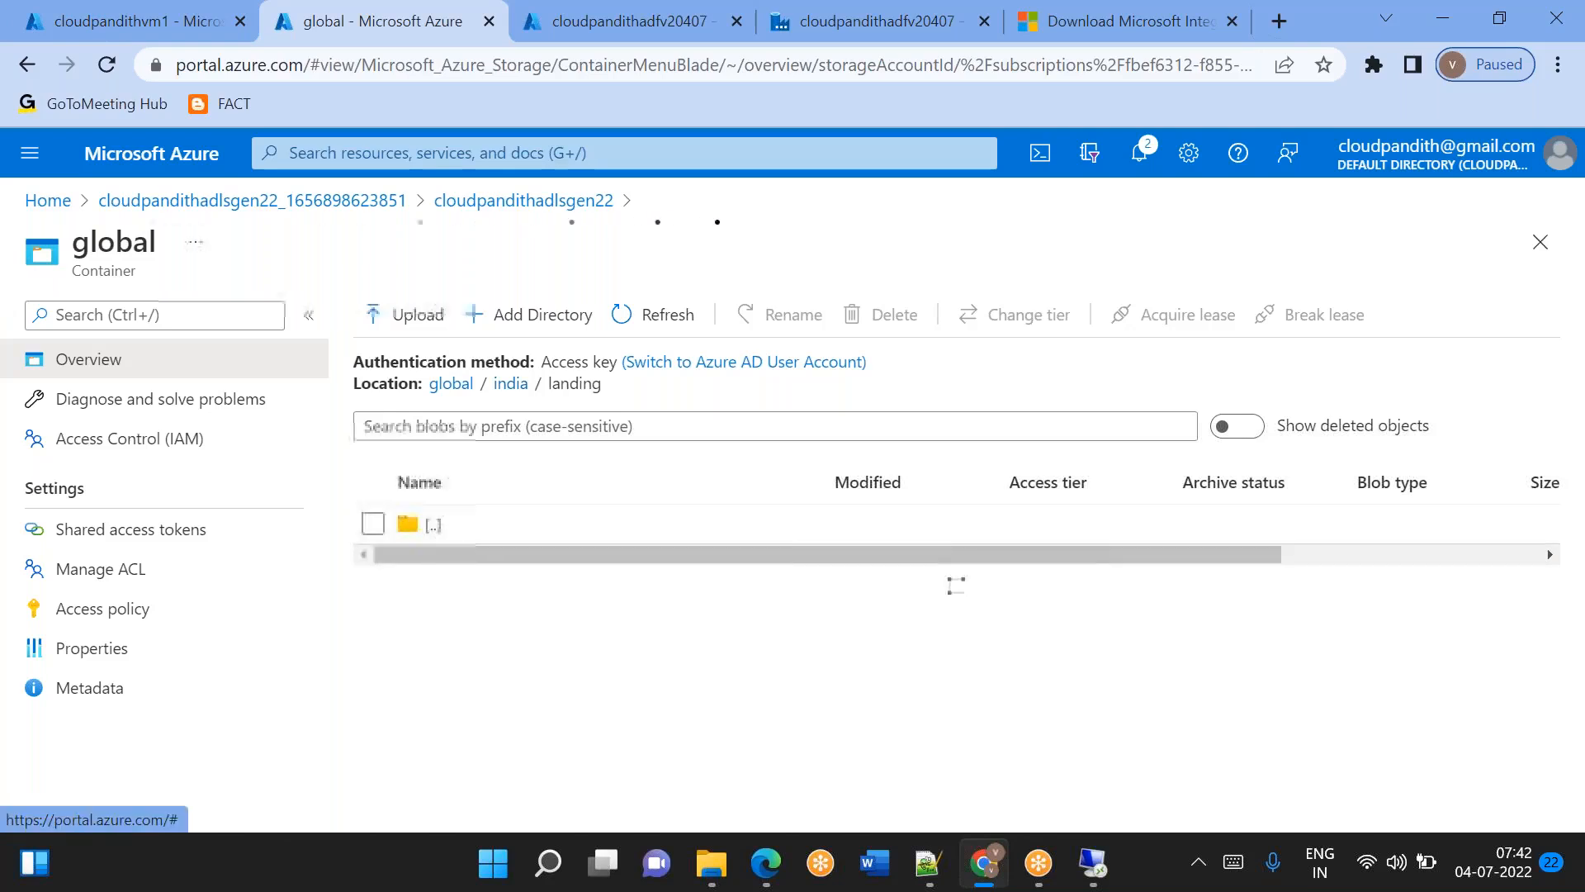
{"action": "left_click", "coordinate": [442, 563]}
{"action": "left_click", "coordinate": [434, 564]}
{"action": "left_click", "coordinate": [432, 564]}
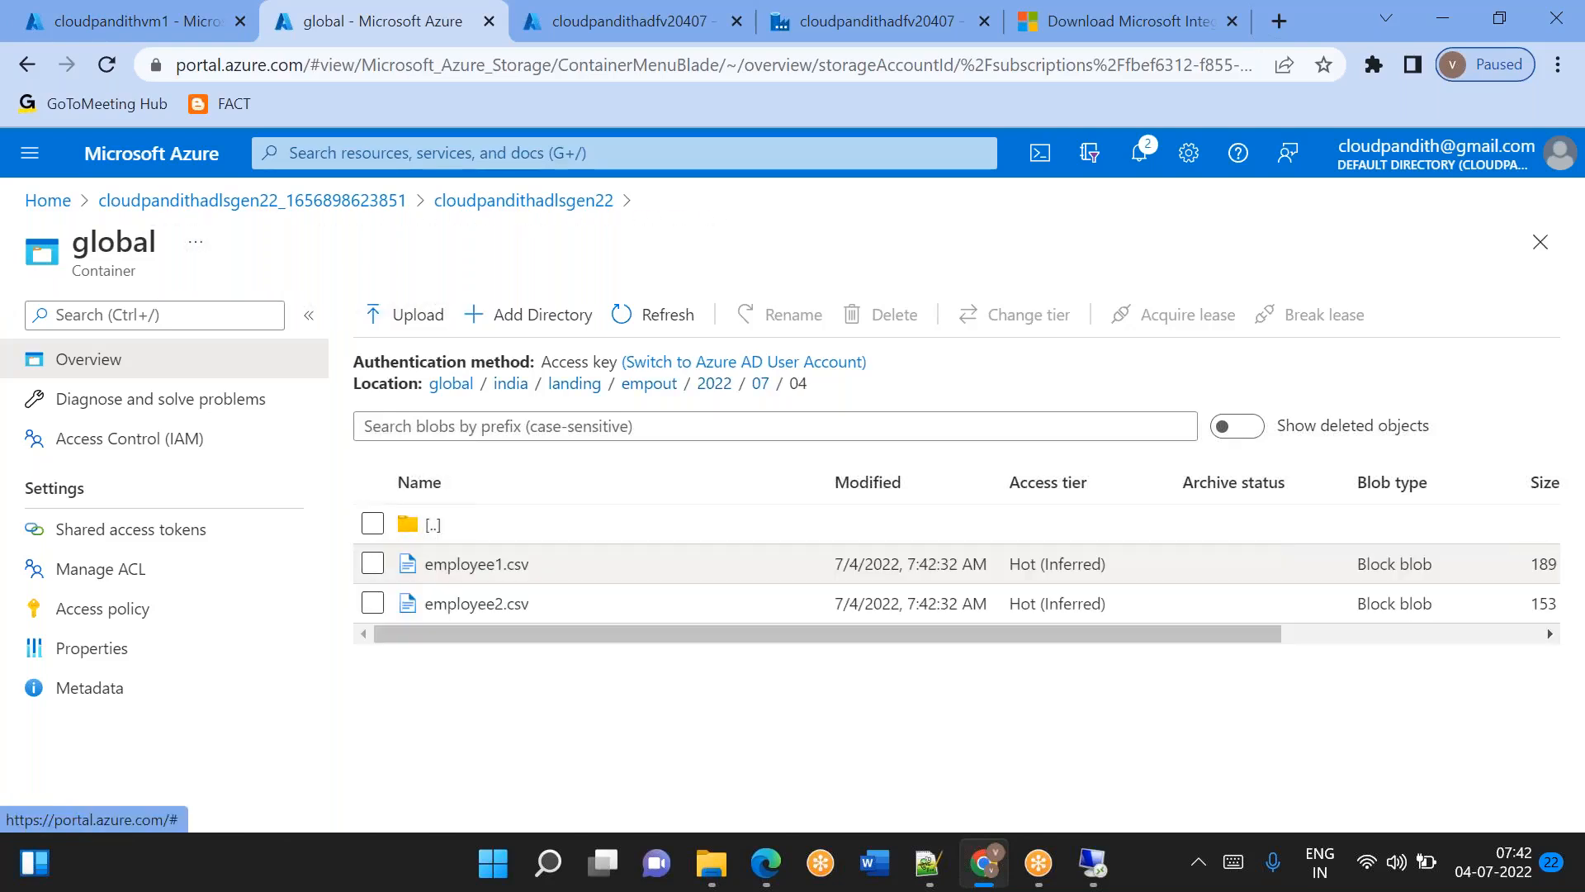
Return to the landing folder, refresh its listing, and browse custout down through its dated subfolders.
{"action": "left_click", "coordinate": [581, 387]}
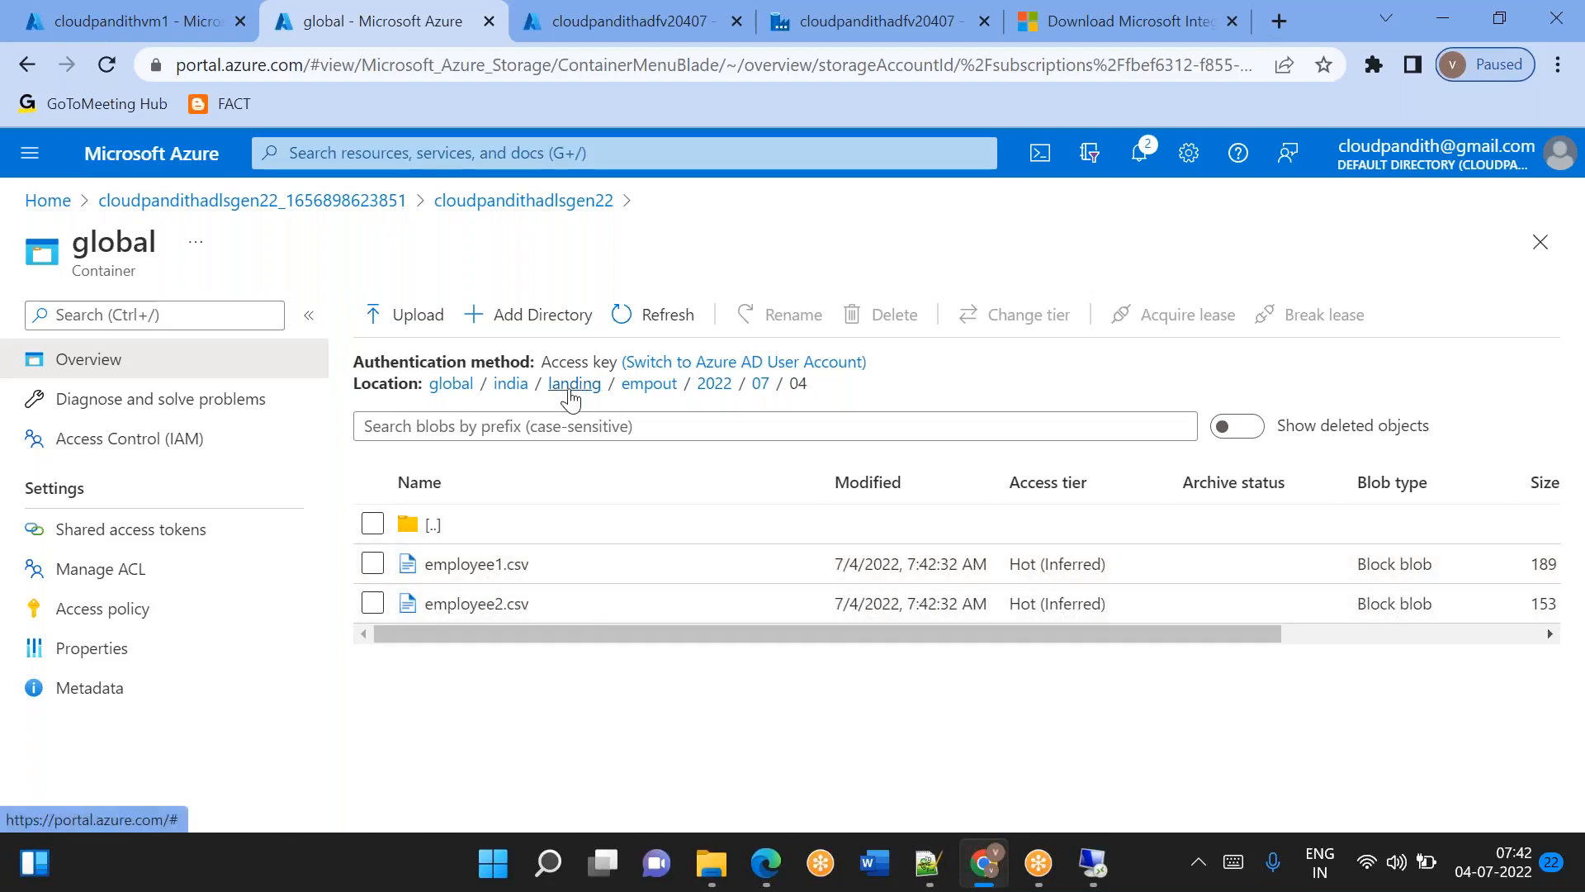
{"action": "left_click", "coordinate": [648, 332]}
{"action": "left_click", "coordinate": [648, 332]}
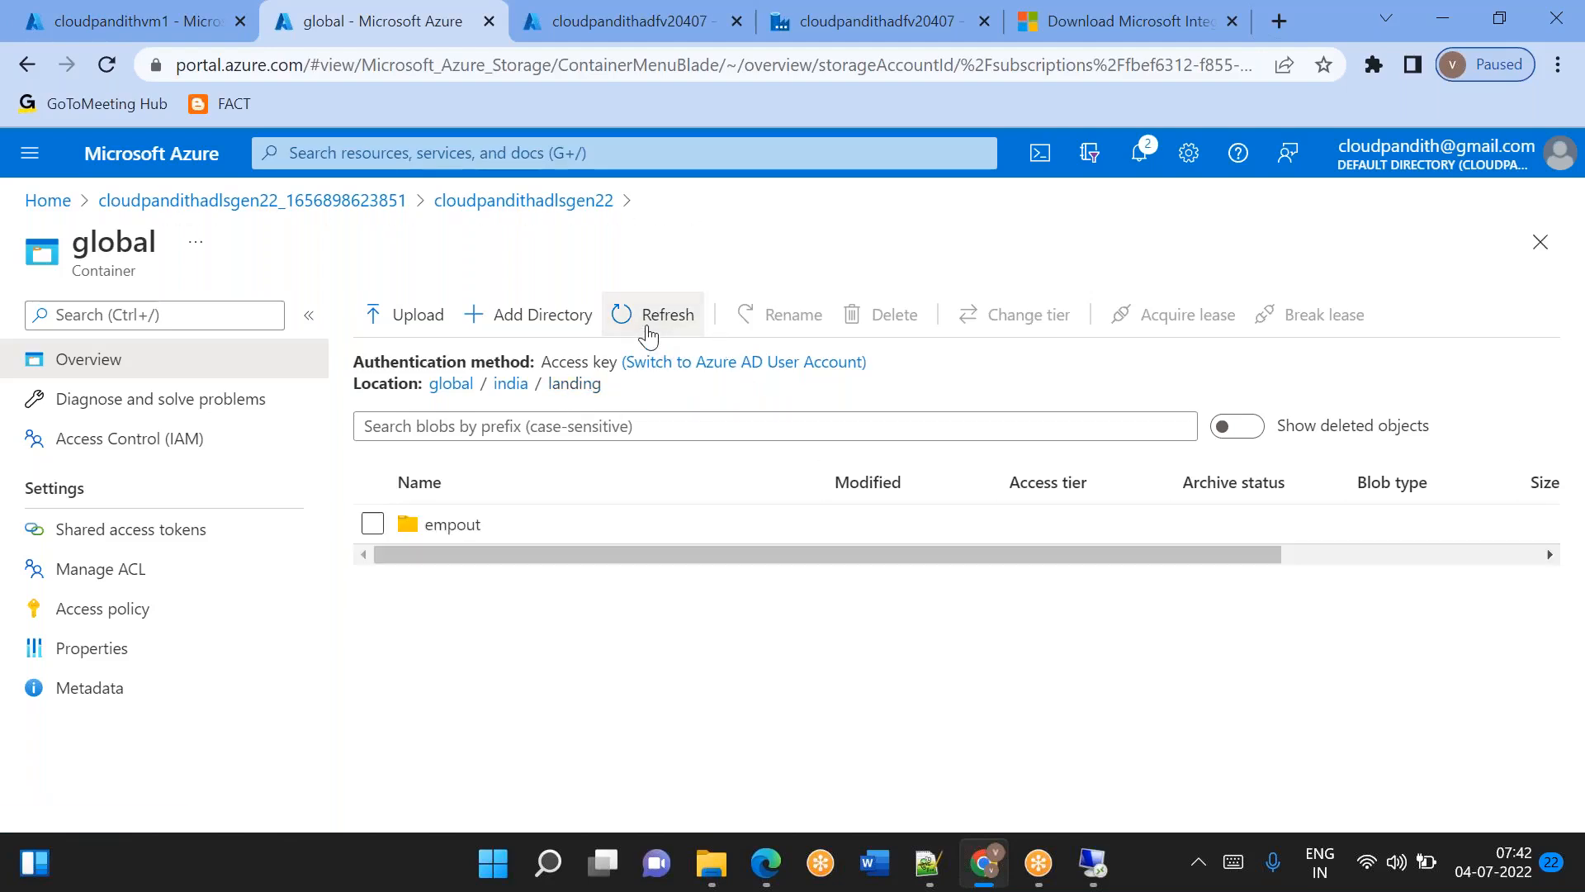
{"action": "left_click", "coordinate": [648, 332]}
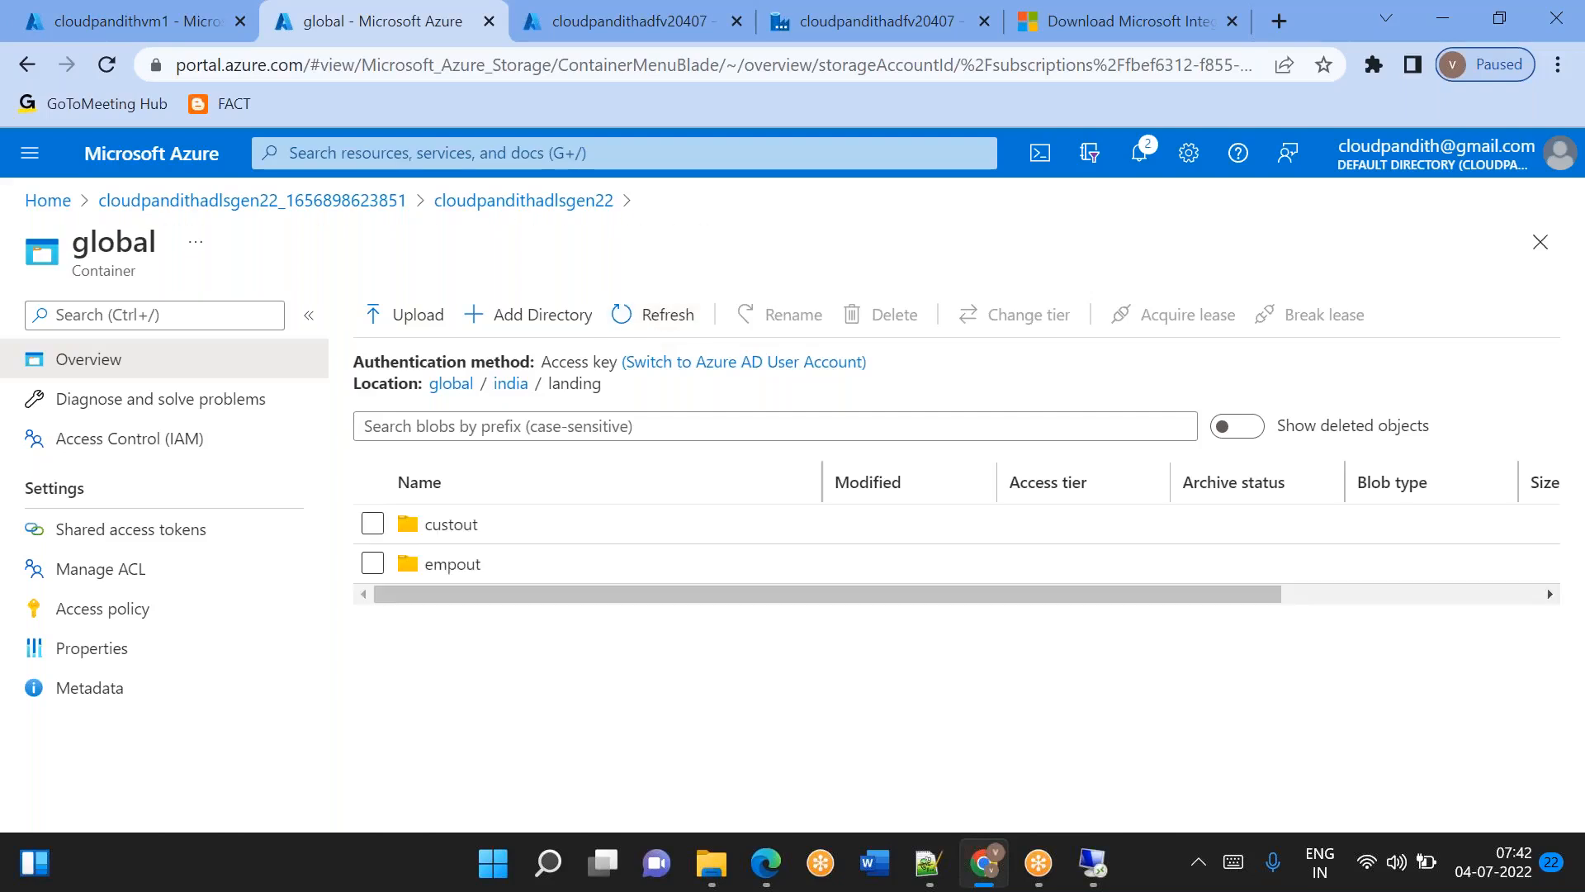
{"action": "left_click", "coordinate": [453, 528]}
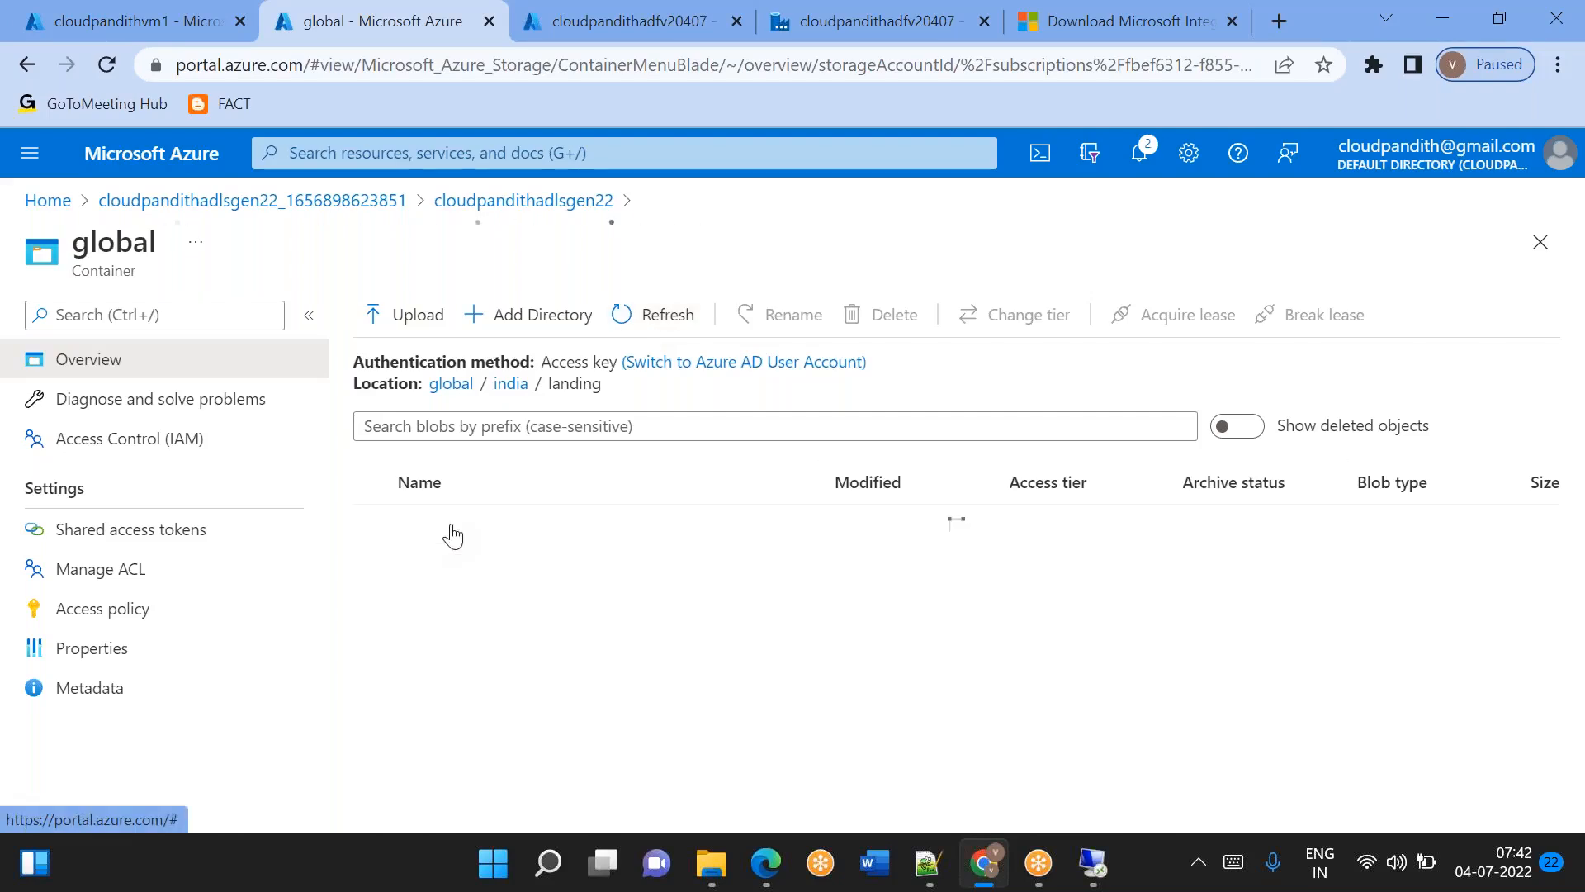
{"action": "left_click", "coordinate": [452, 528]}
{"action": "left_click", "coordinate": [453, 533]}
{"action": "left_click", "coordinate": [453, 532]}
Go back to the landing folder, refresh it, and browse to transout/2022/07/04 to check the copied files.
{"action": "left_click", "coordinate": [576, 382]}
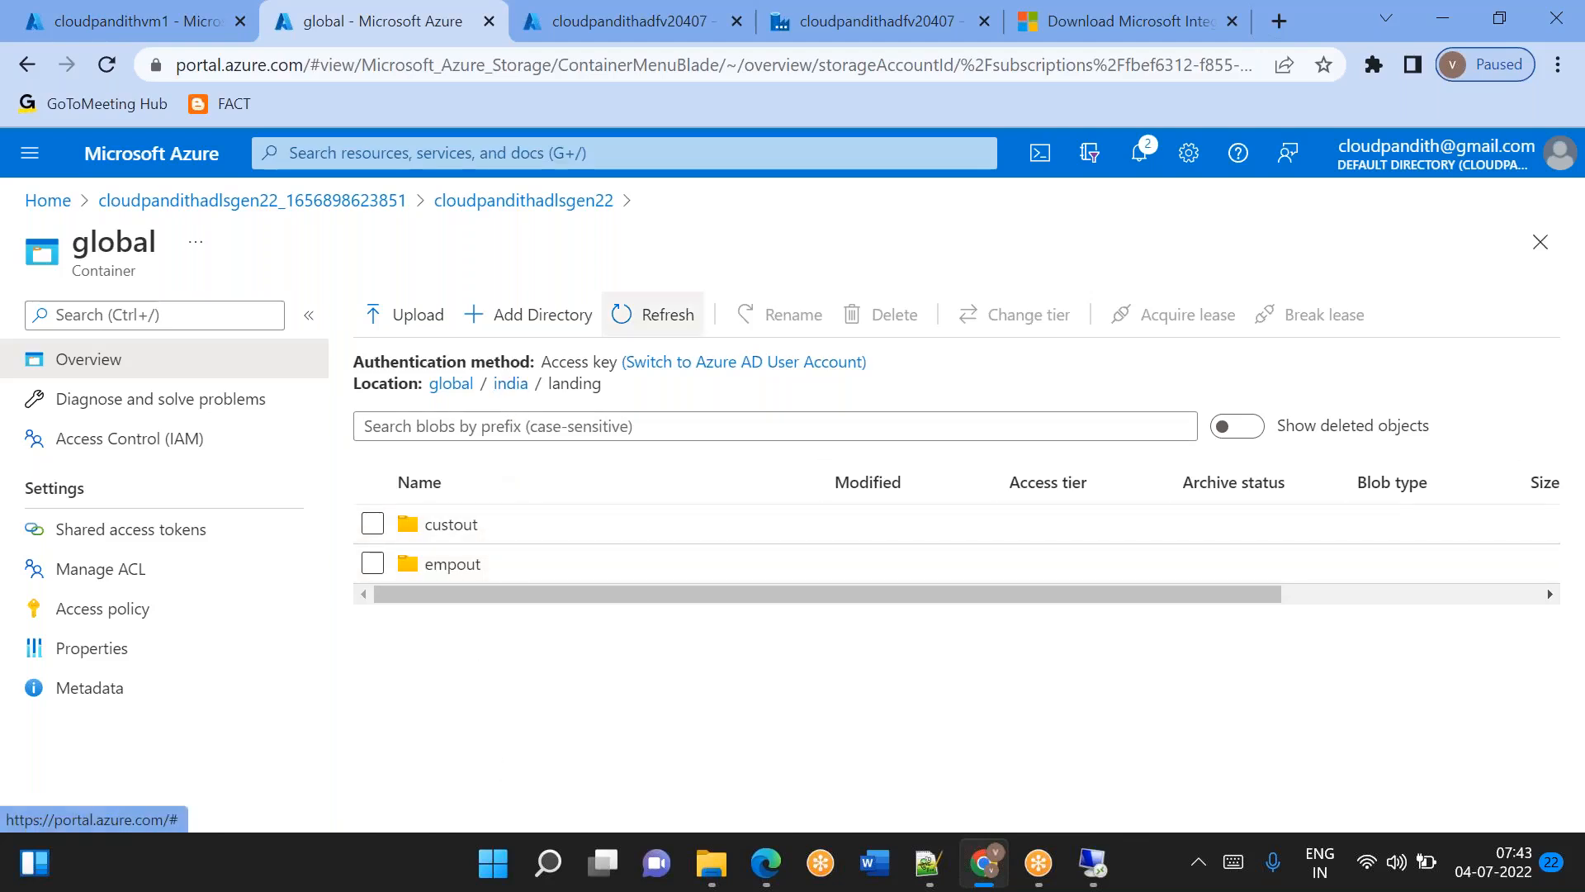
{"action": "left_click", "coordinate": [652, 316]}
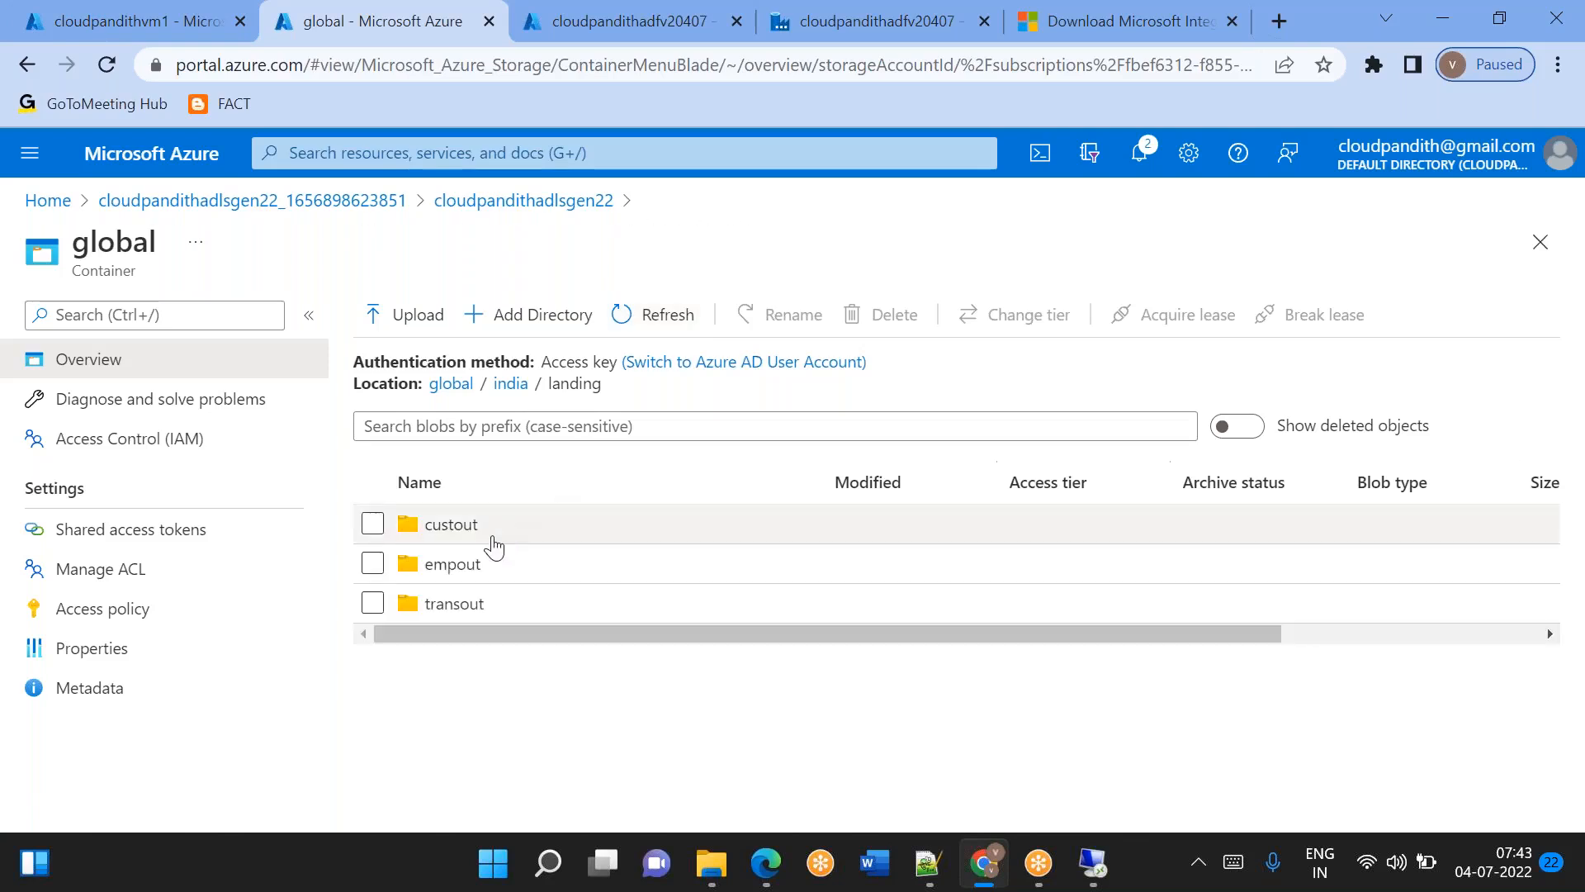
{"action": "left_click", "coordinate": [450, 608]}
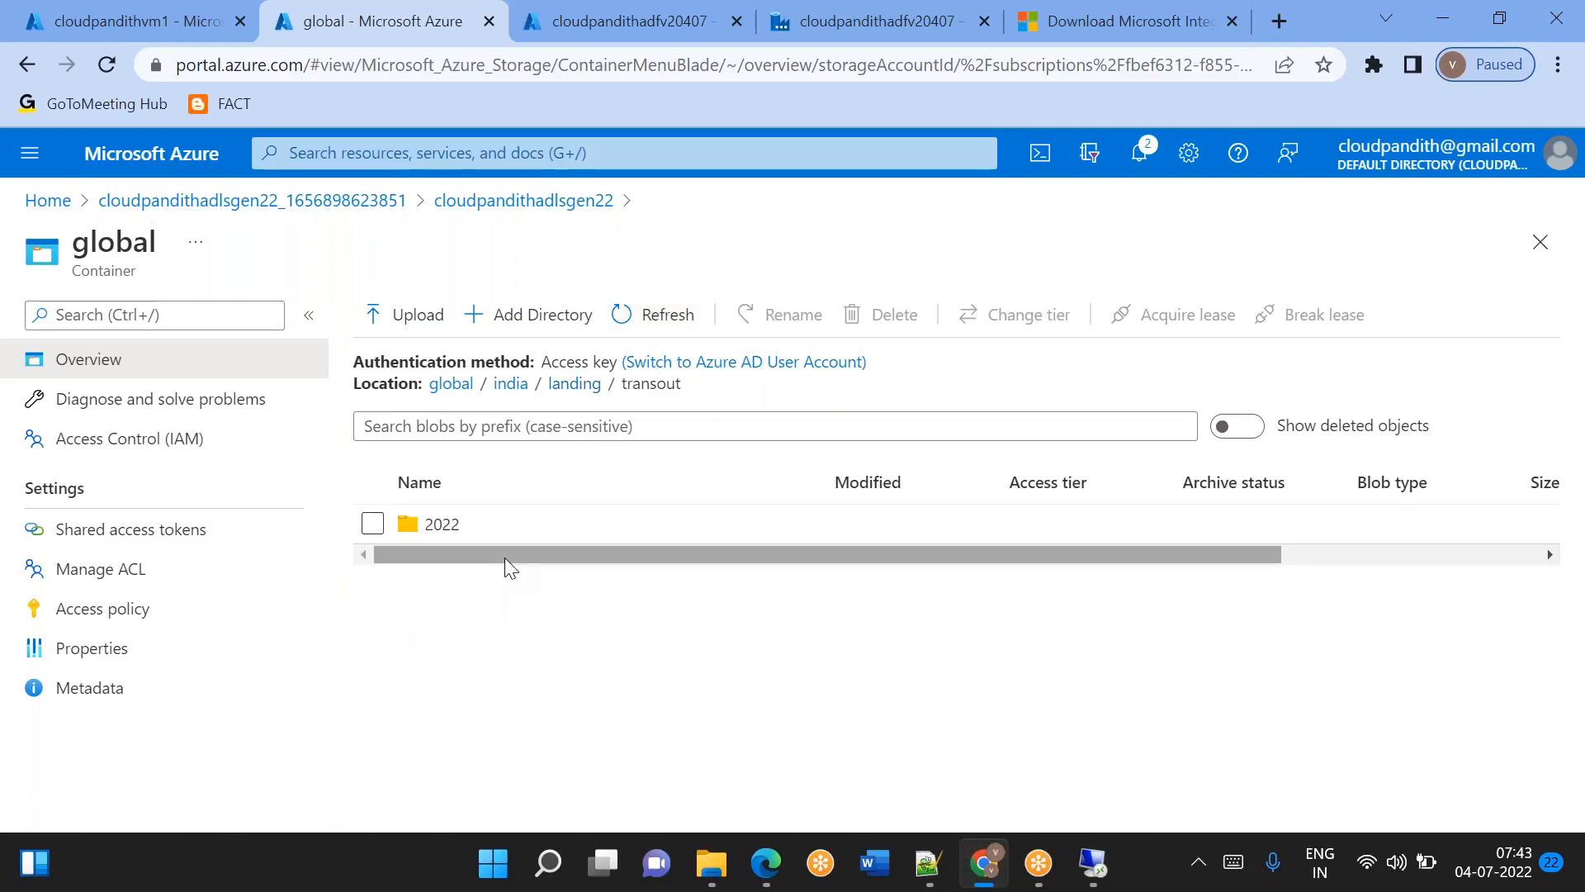
{"action": "left_click", "coordinate": [479, 542]}
{"action": "left_click", "coordinate": [479, 541]}
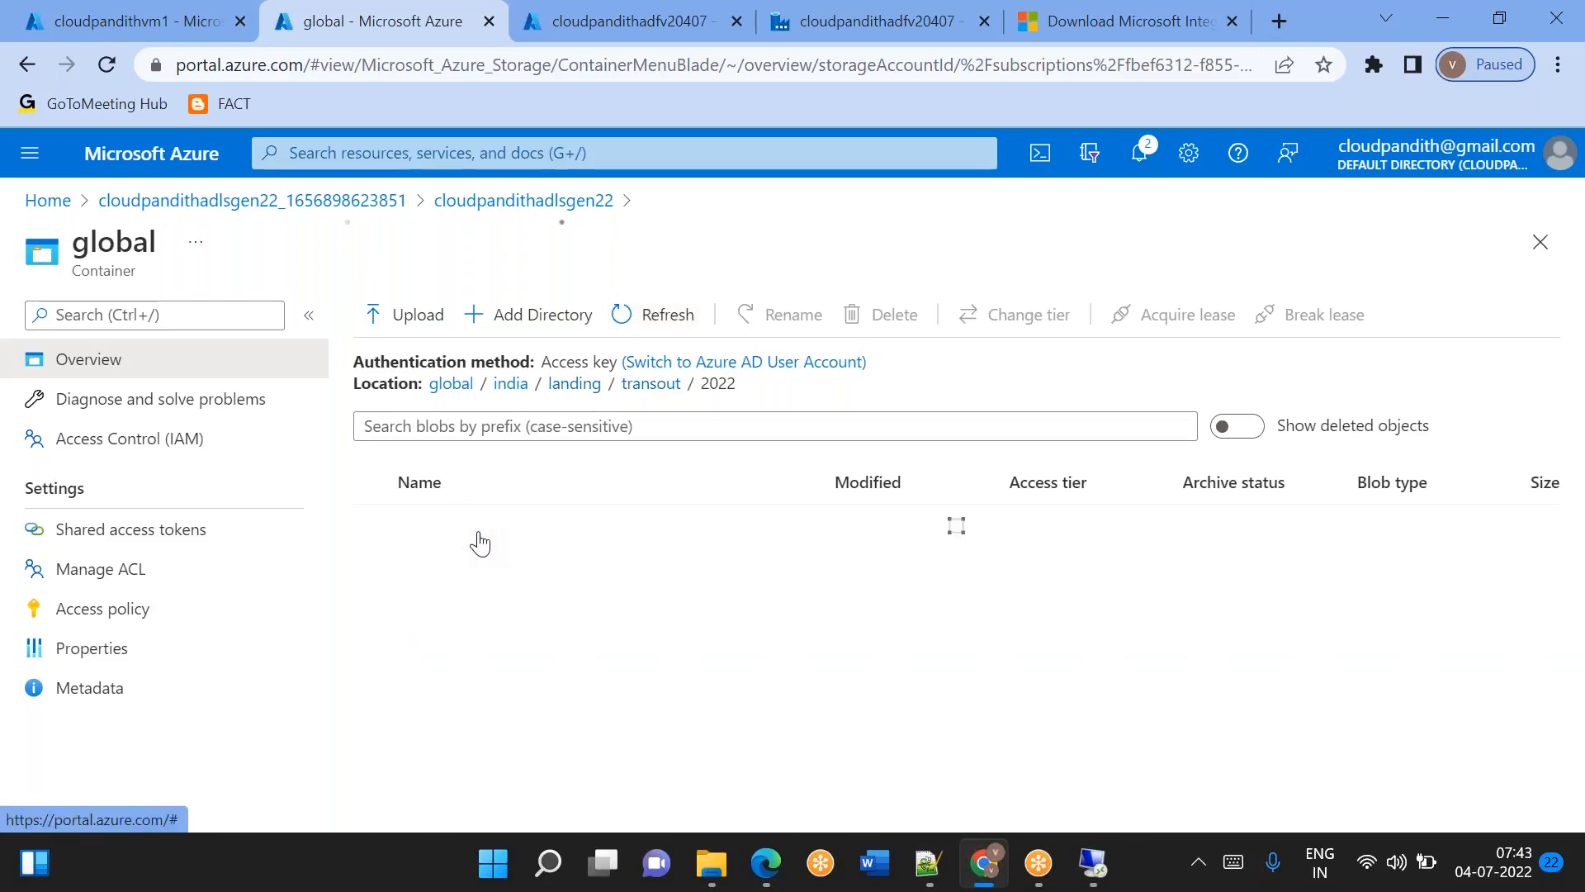
{"action": "left_click", "coordinate": [478, 538]}
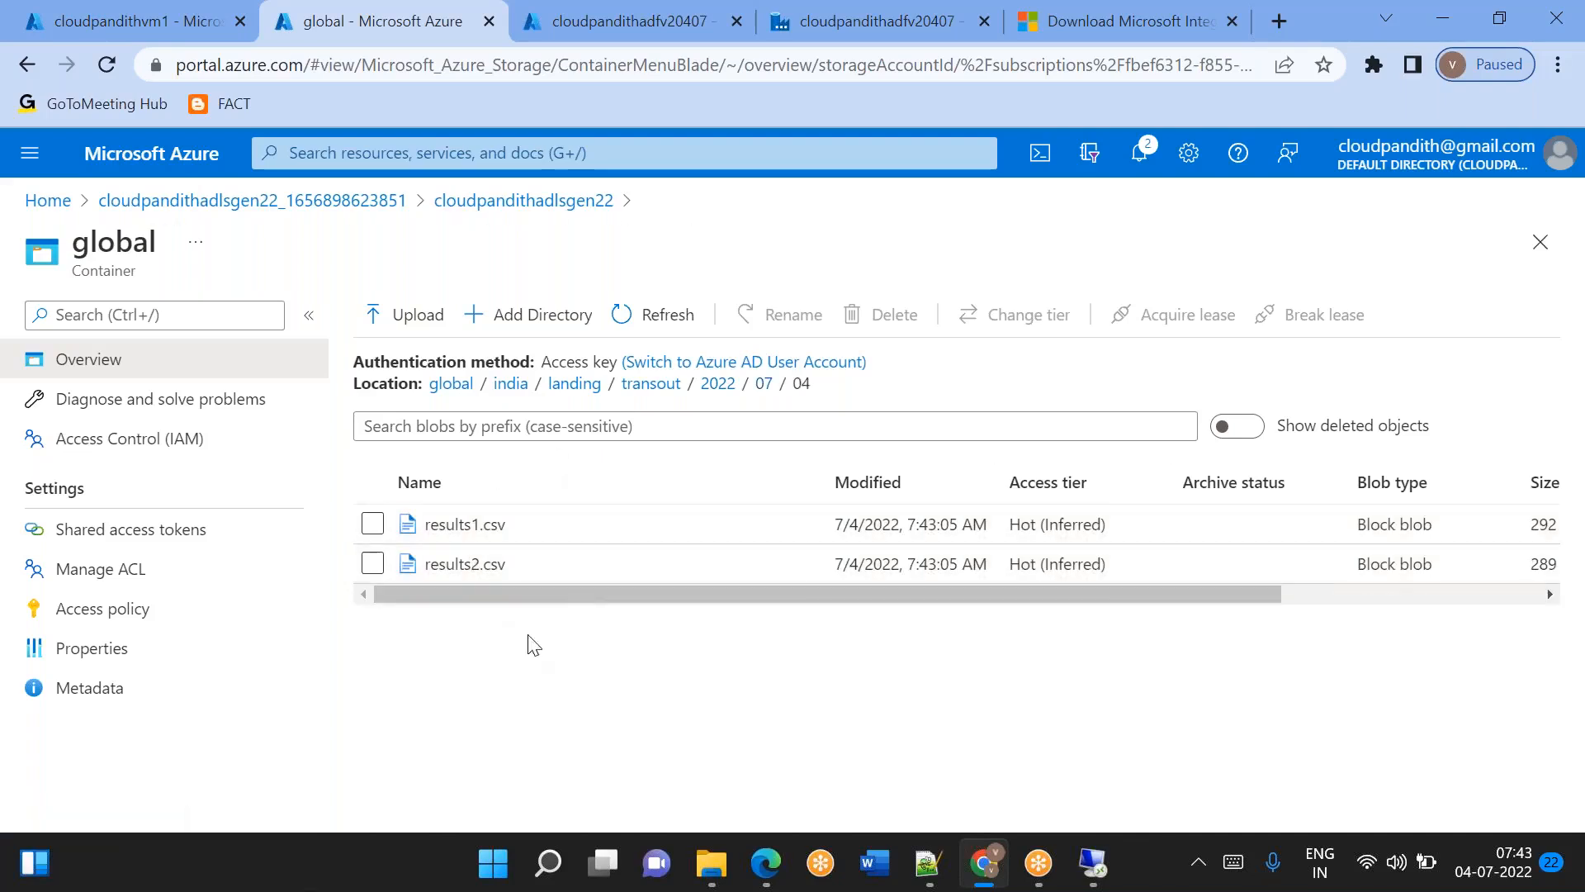
Return to the root of the global container and open C:\Global\cust on the remote VM to check its source files.
{"action": "left_click", "coordinate": [758, 387]}
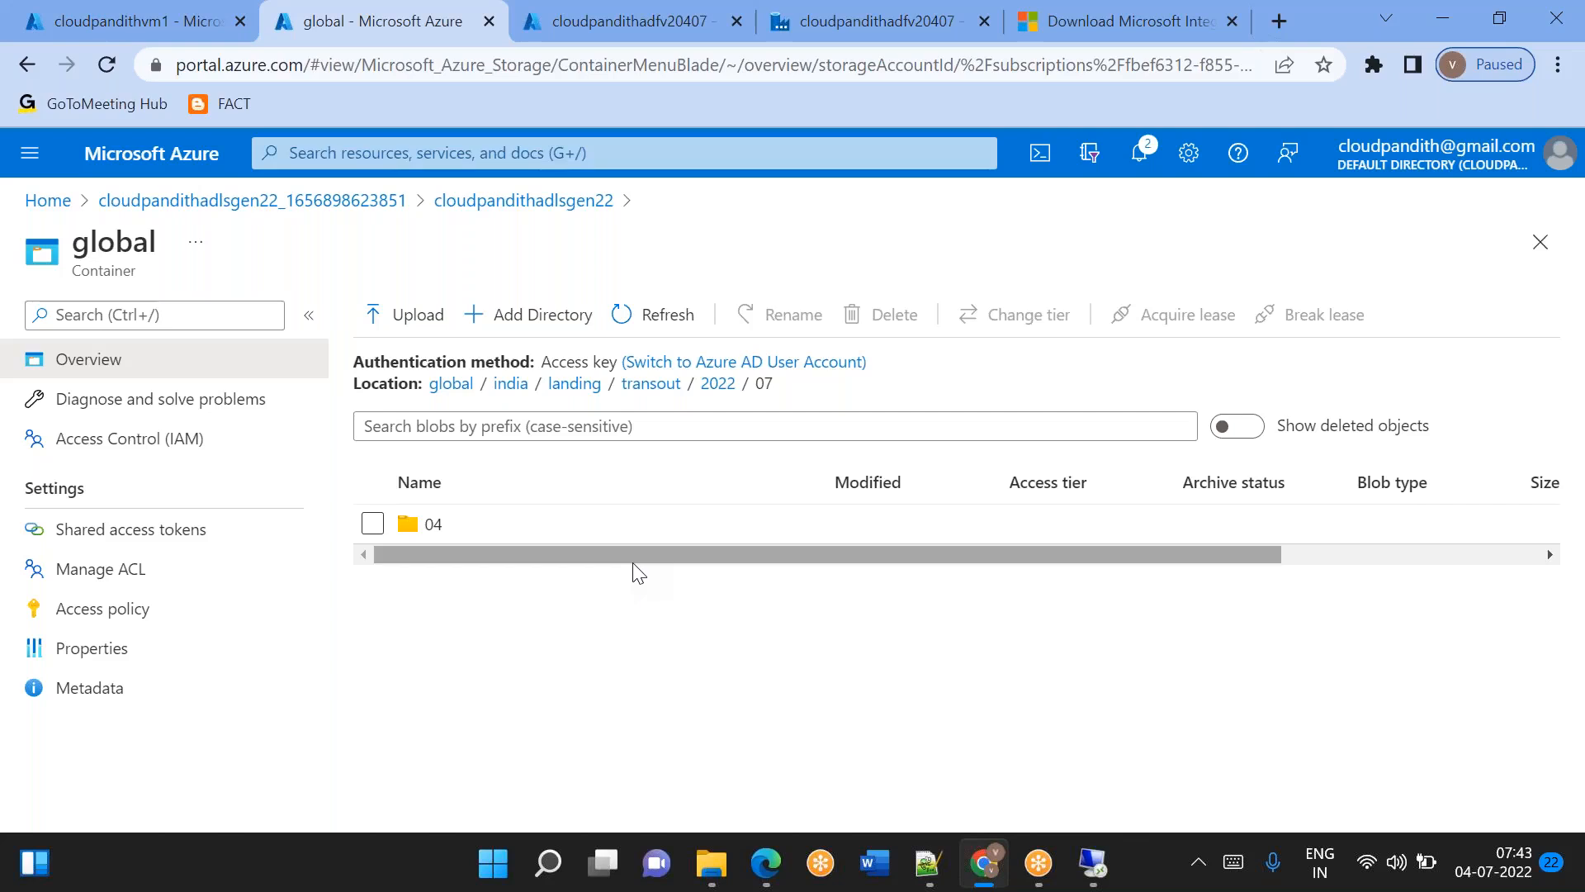
{"action": "left_click", "coordinate": [450, 385]}
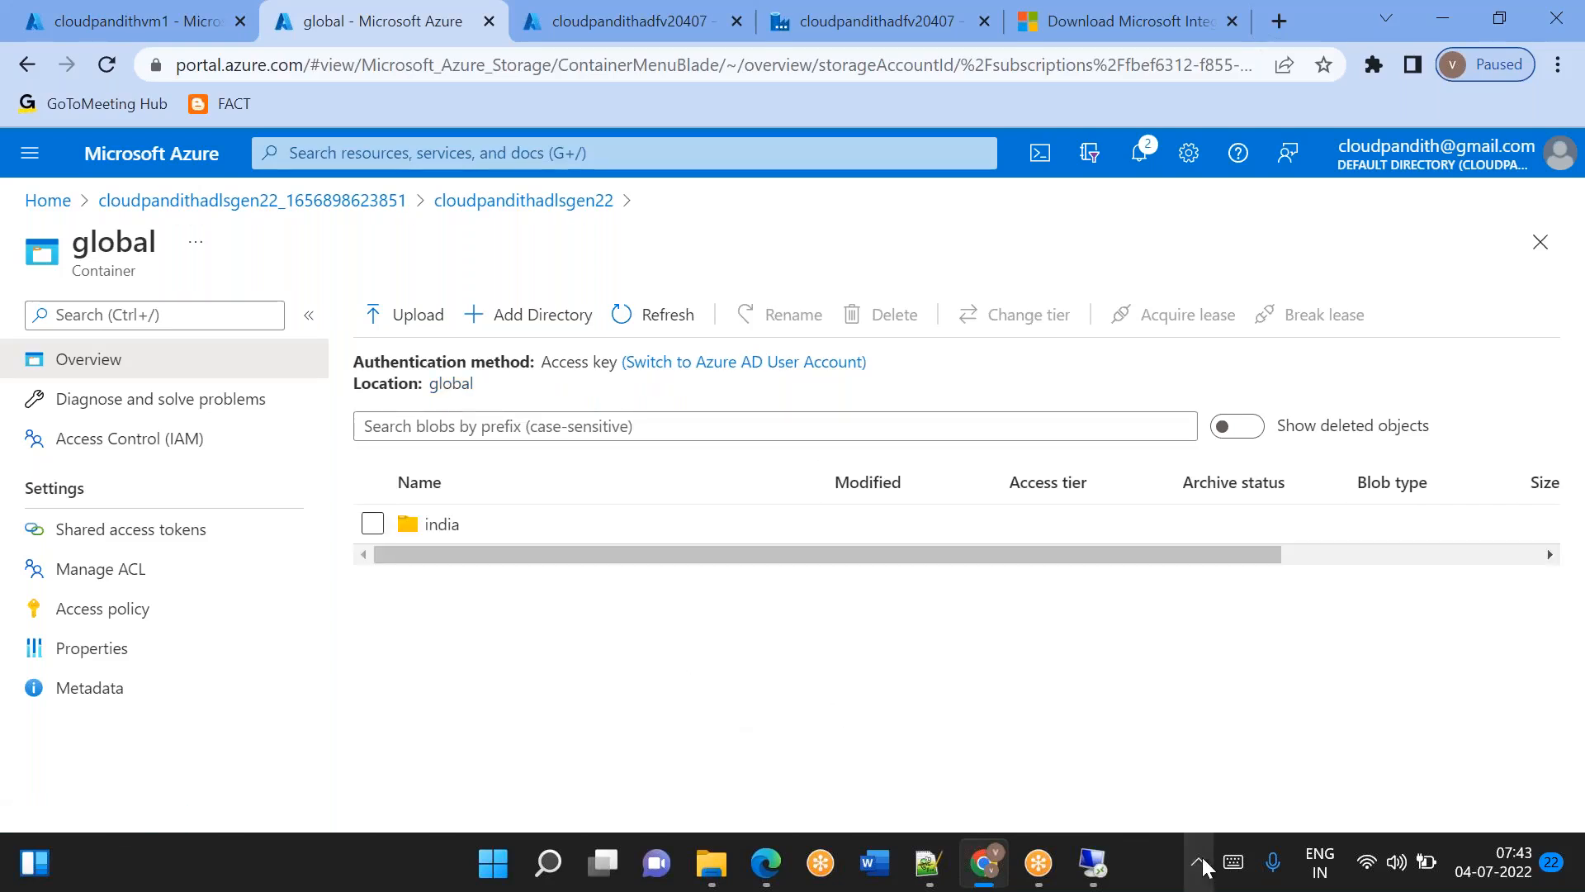
{"action": "left_click", "coordinate": [1094, 863]}
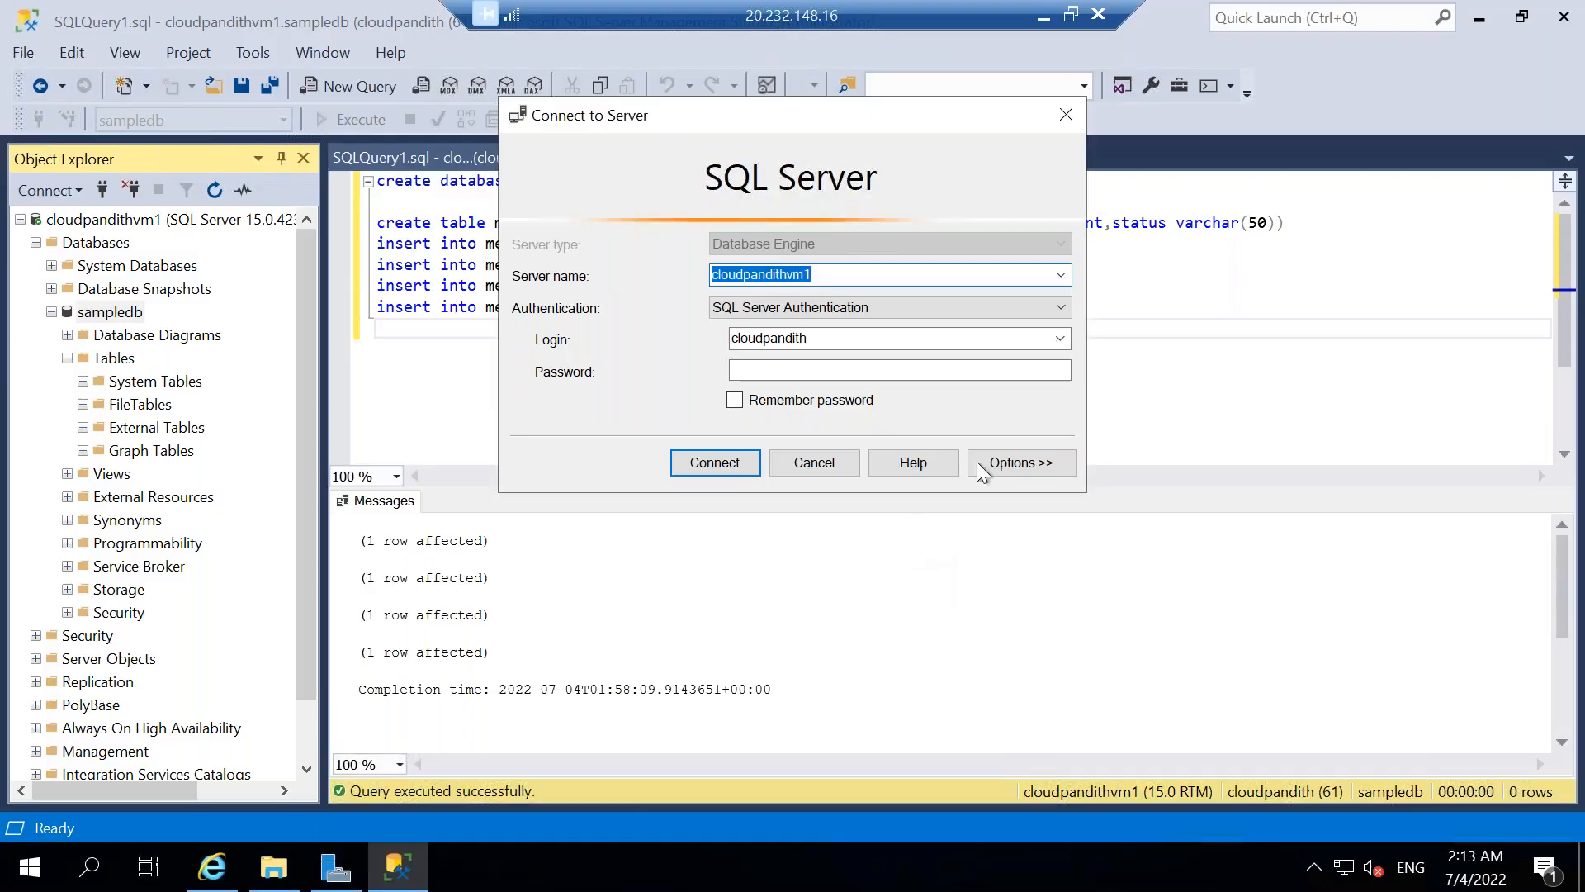
{"action": "left_click", "coordinate": [834, 459]}
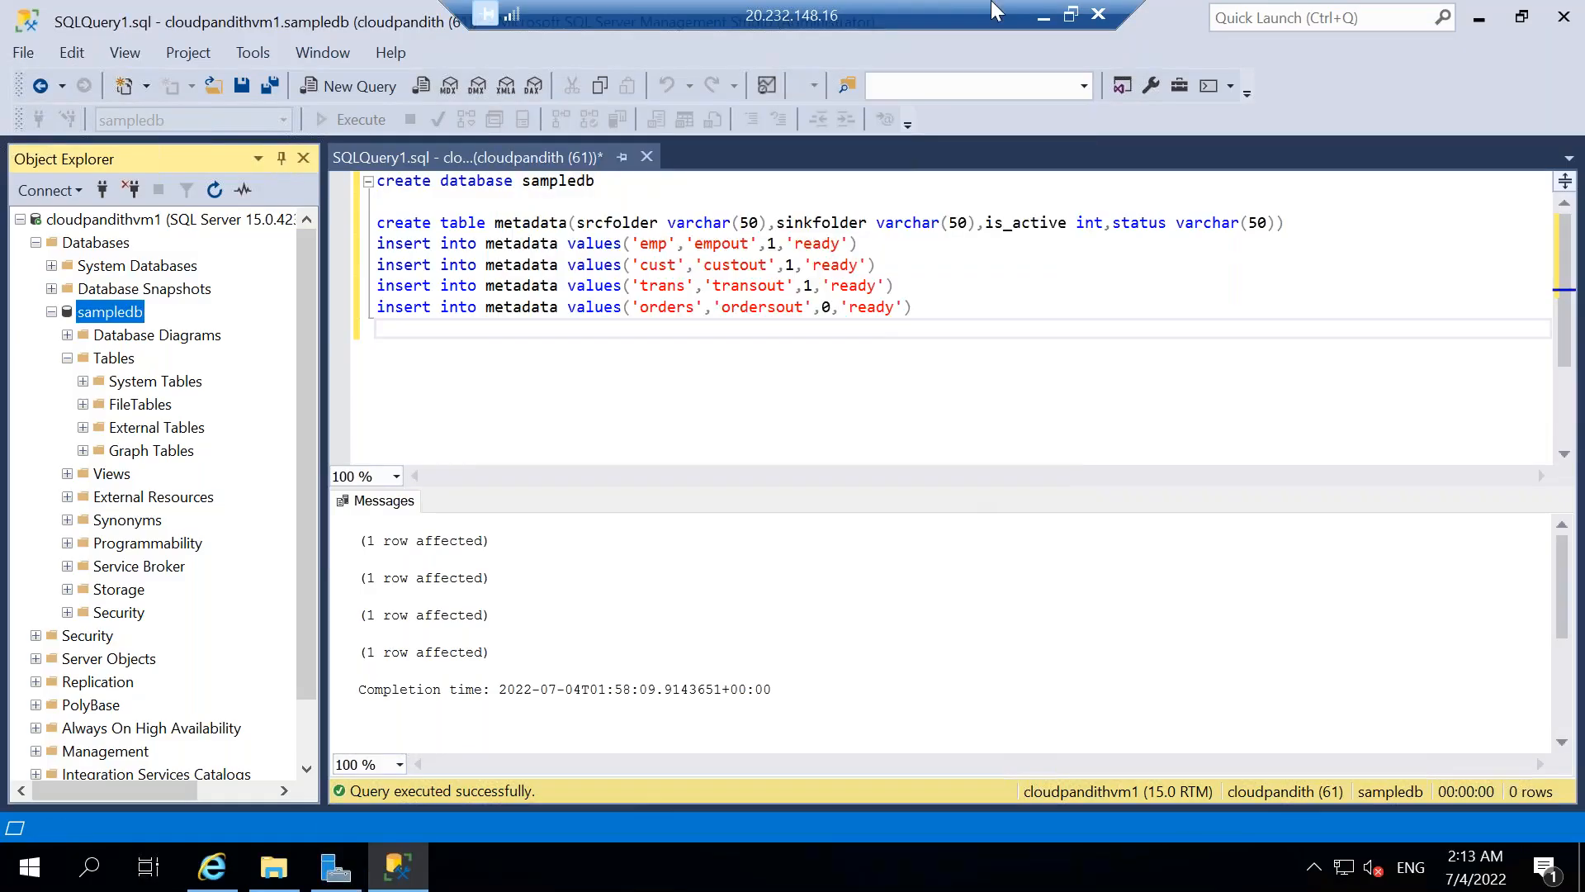
{"action": "left_click", "coordinate": [765, 349]}
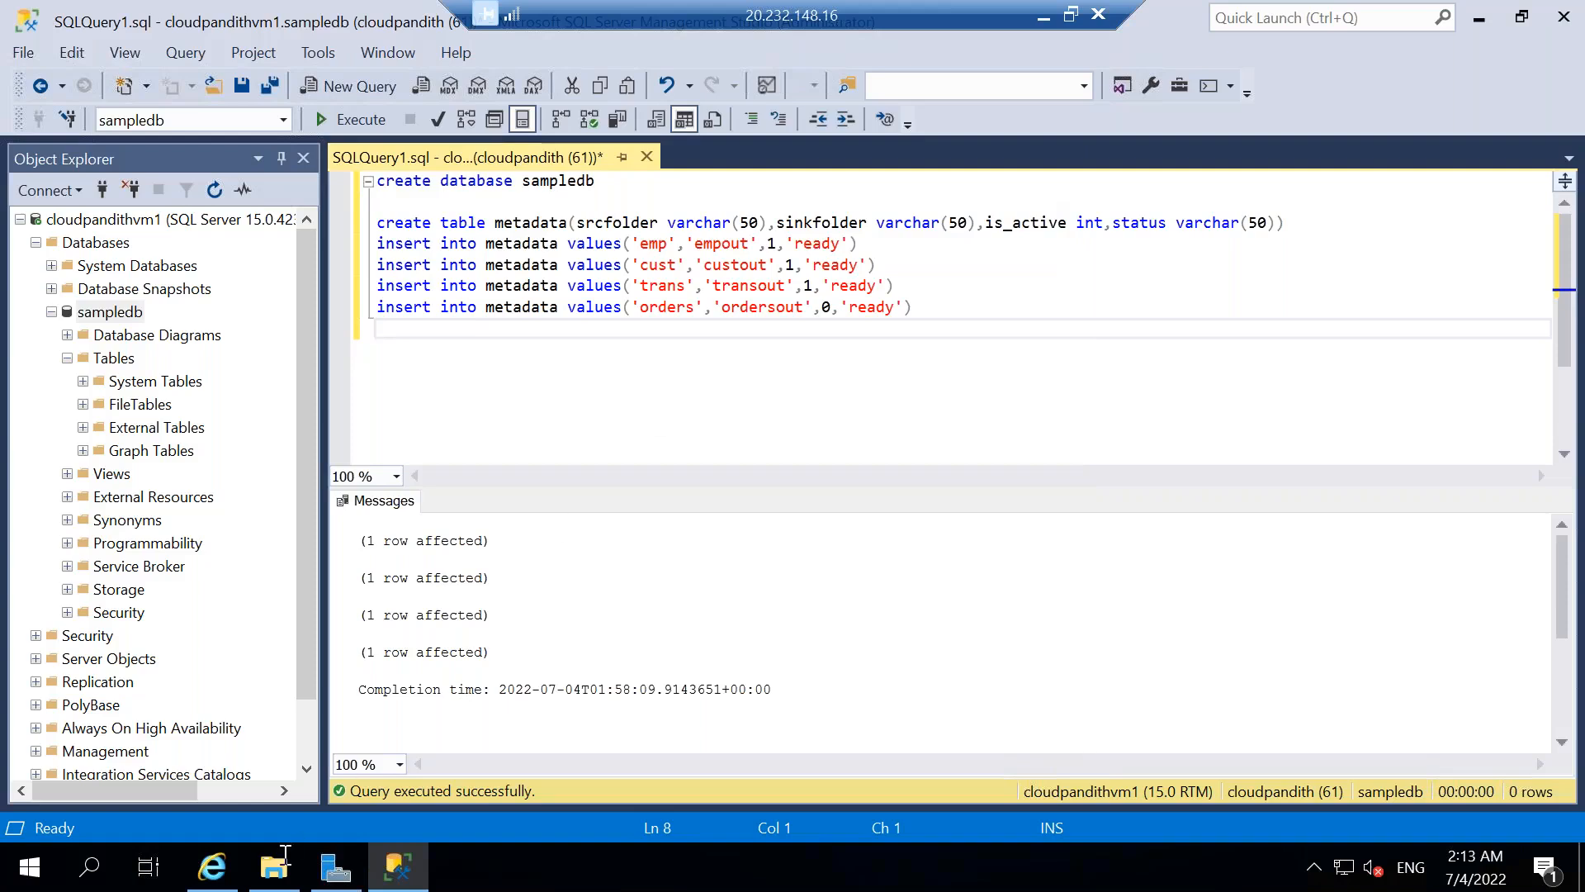
{"action": "left_click", "coordinate": [275, 865]}
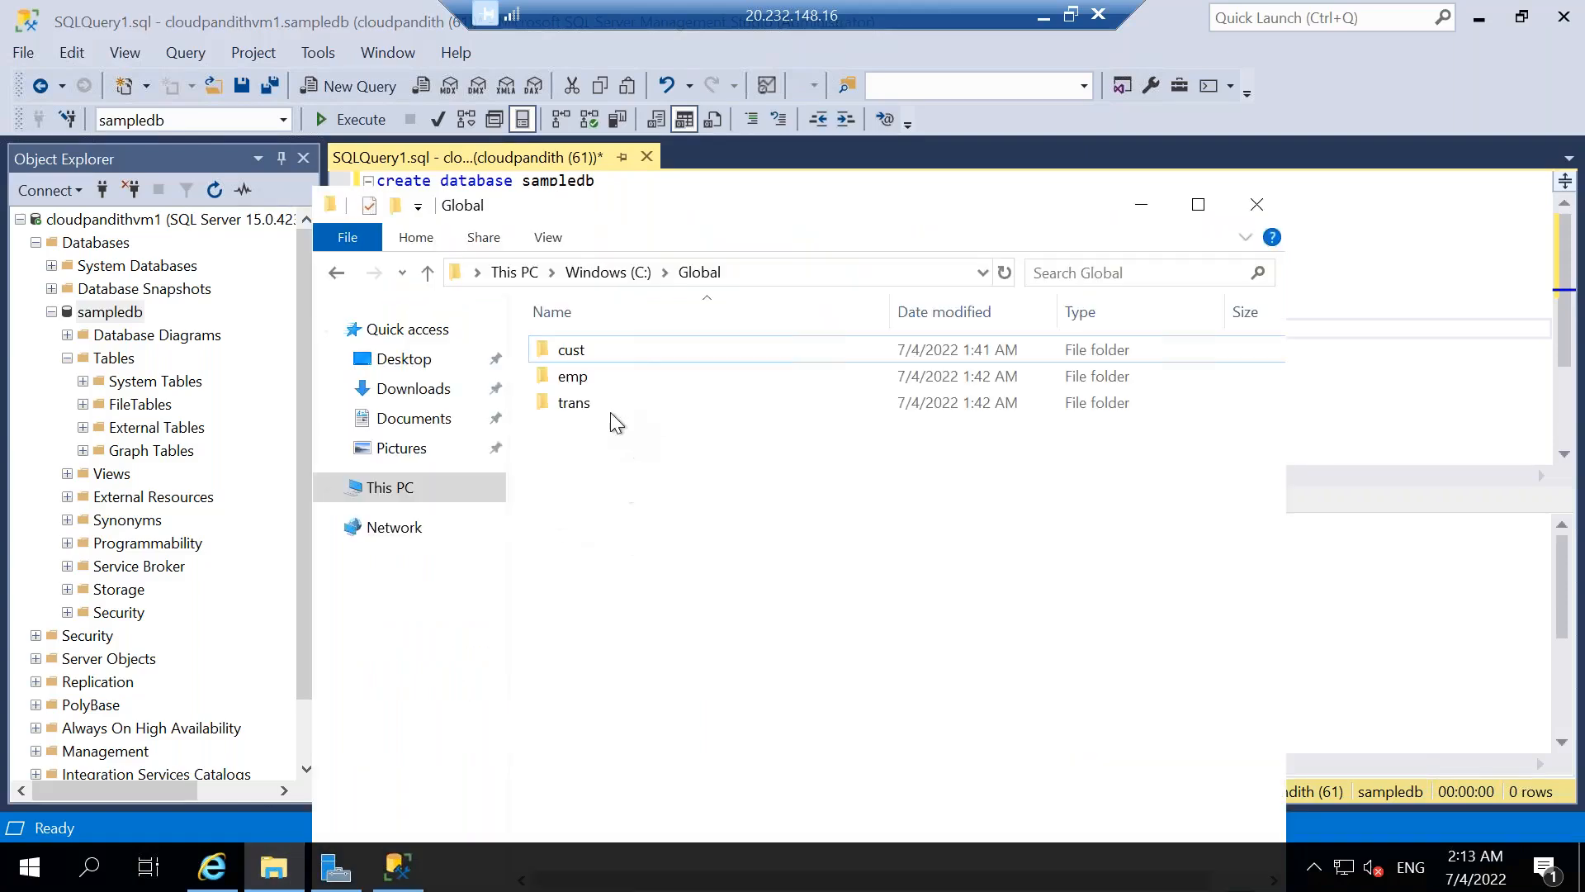
{"action": "double_click", "coordinate": [582, 356]}
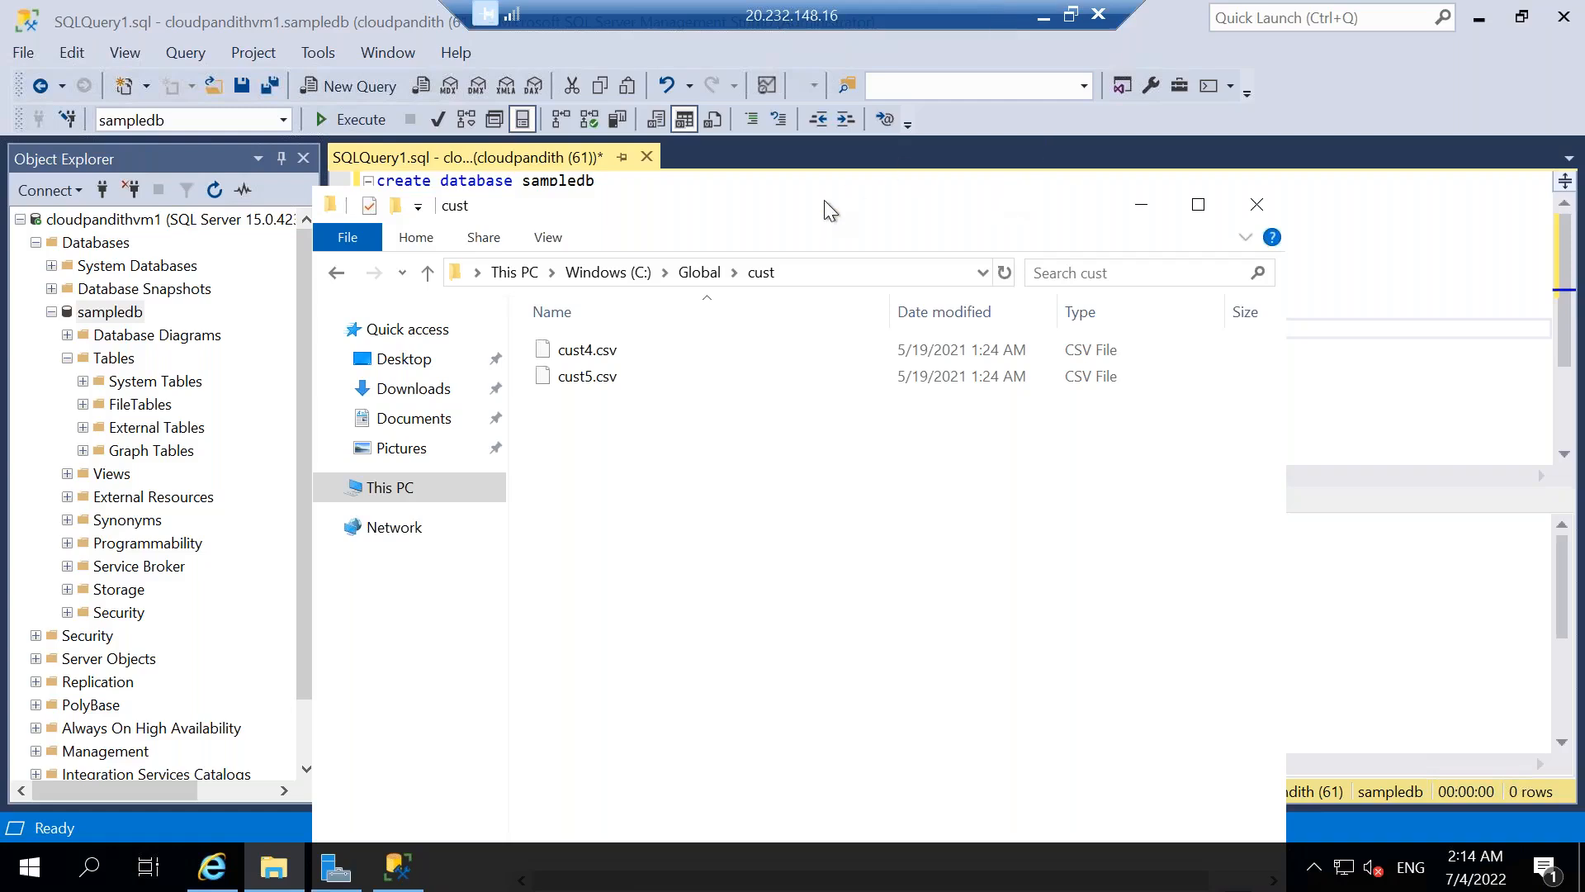
Check the source files in C:\Global\emp and C:\Global\trans on the VM and go back up to the C: drive.
{"action": "key", "text": "super+d"}
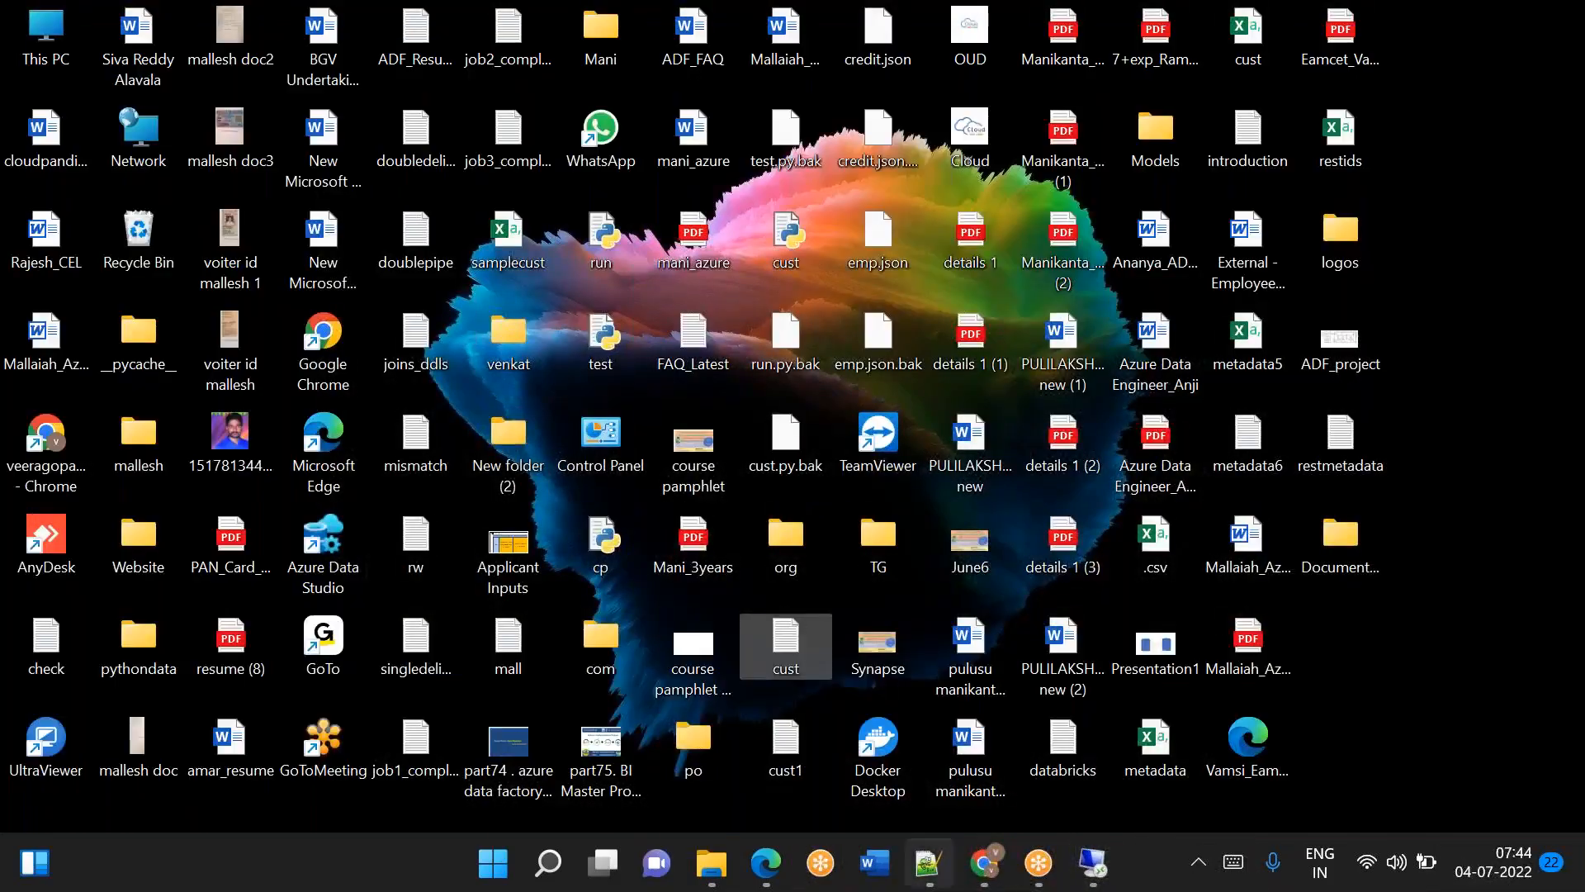
{"action": "left_click", "coordinate": [1104, 851]}
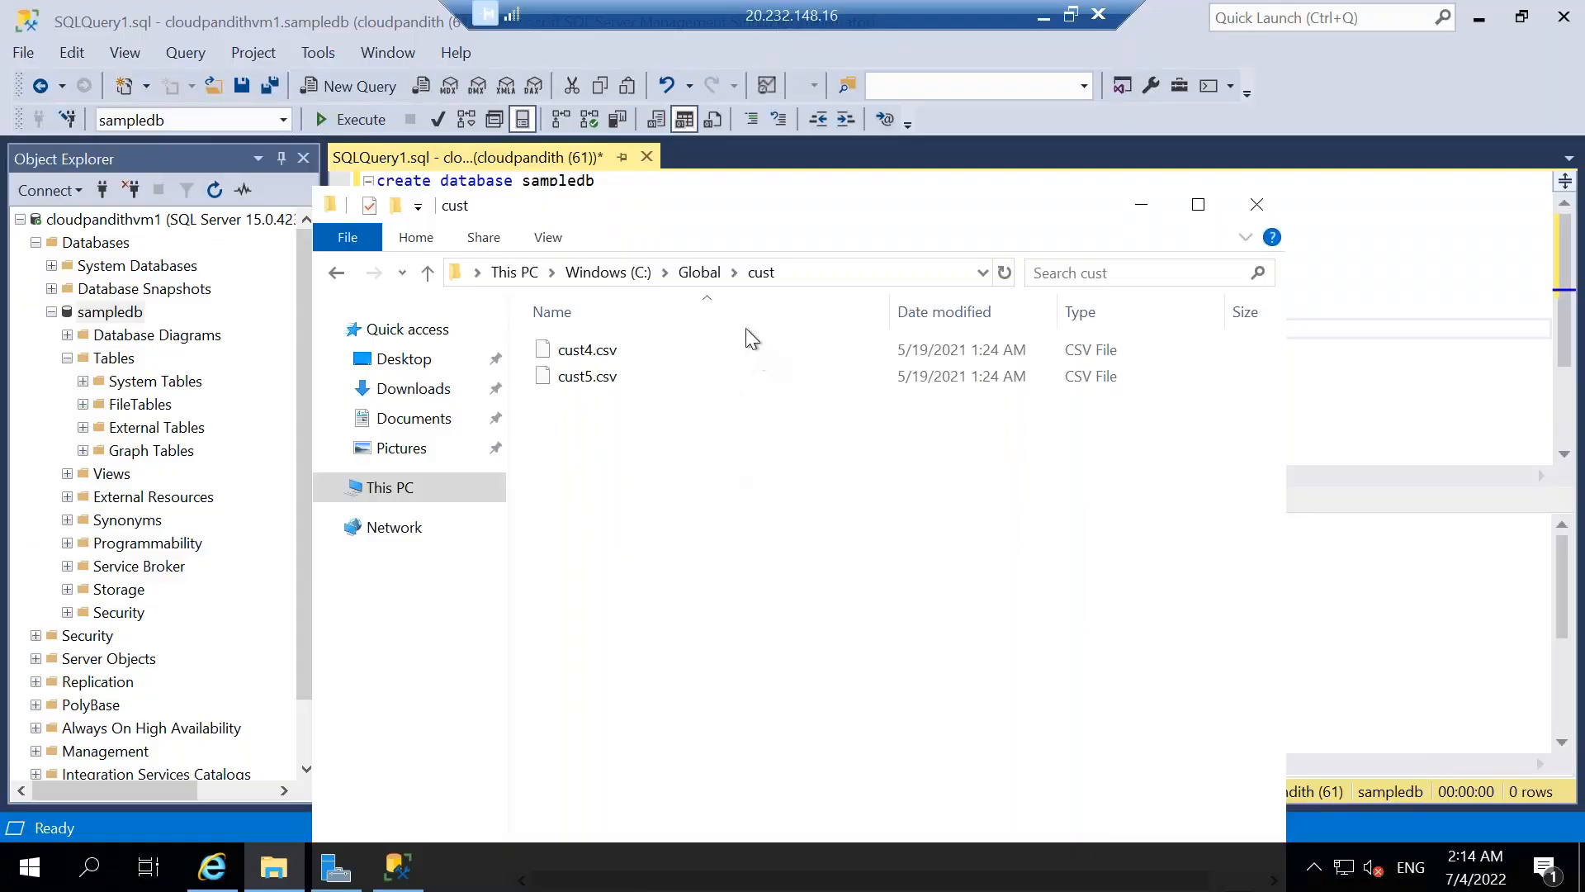
{"action": "left_click", "coordinate": [701, 272]}
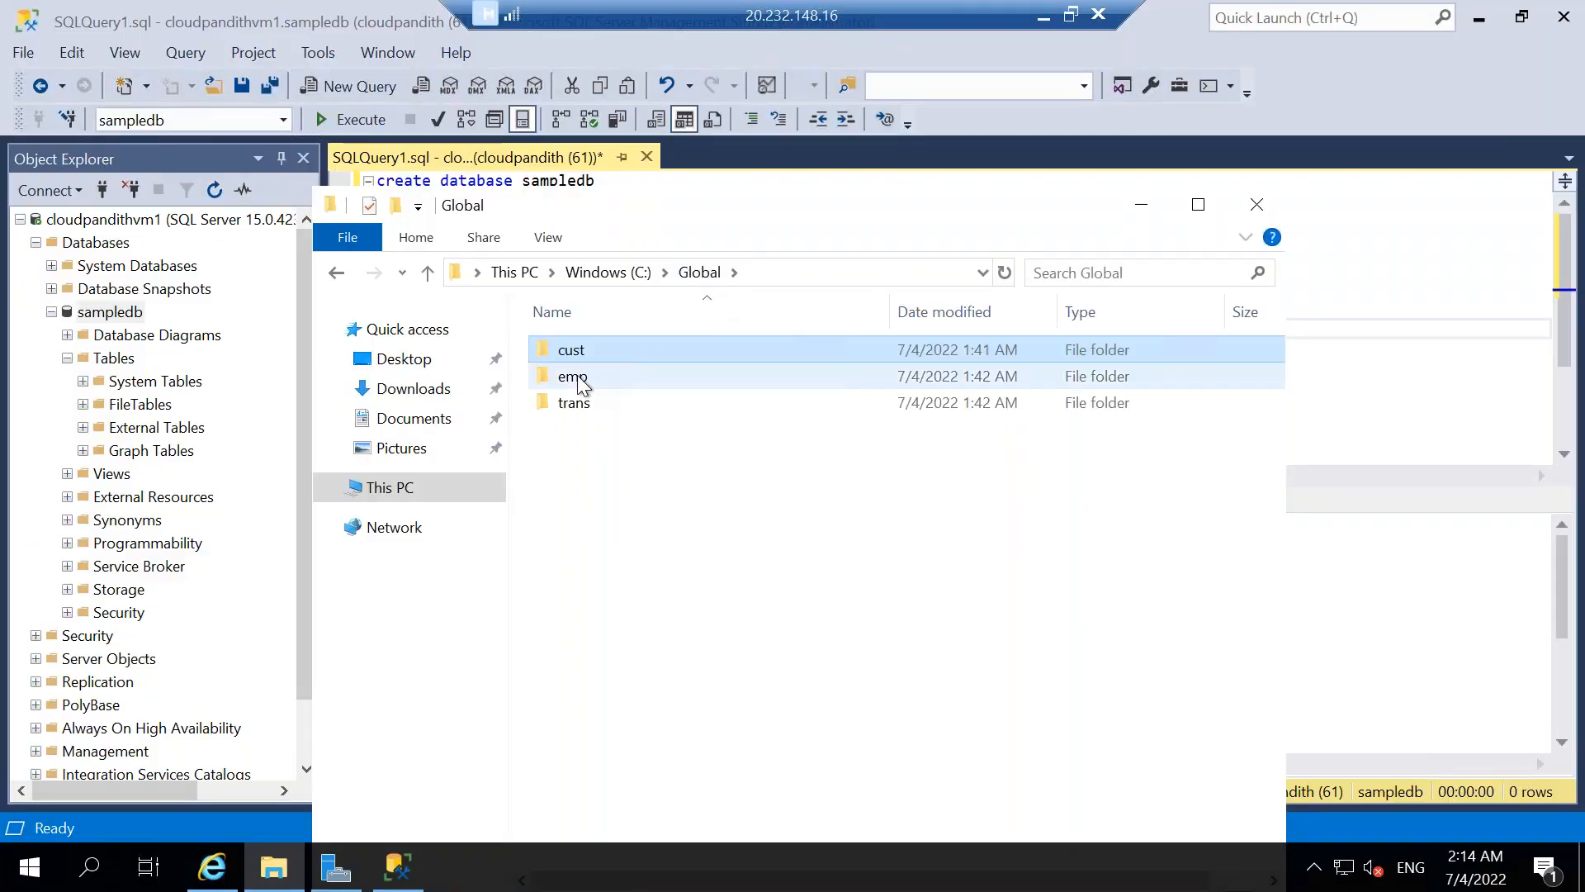
{"action": "double_click", "coordinate": [578, 377]}
{"action": "left_click", "coordinate": [700, 274]}
{"action": "double_click", "coordinate": [596, 399]}
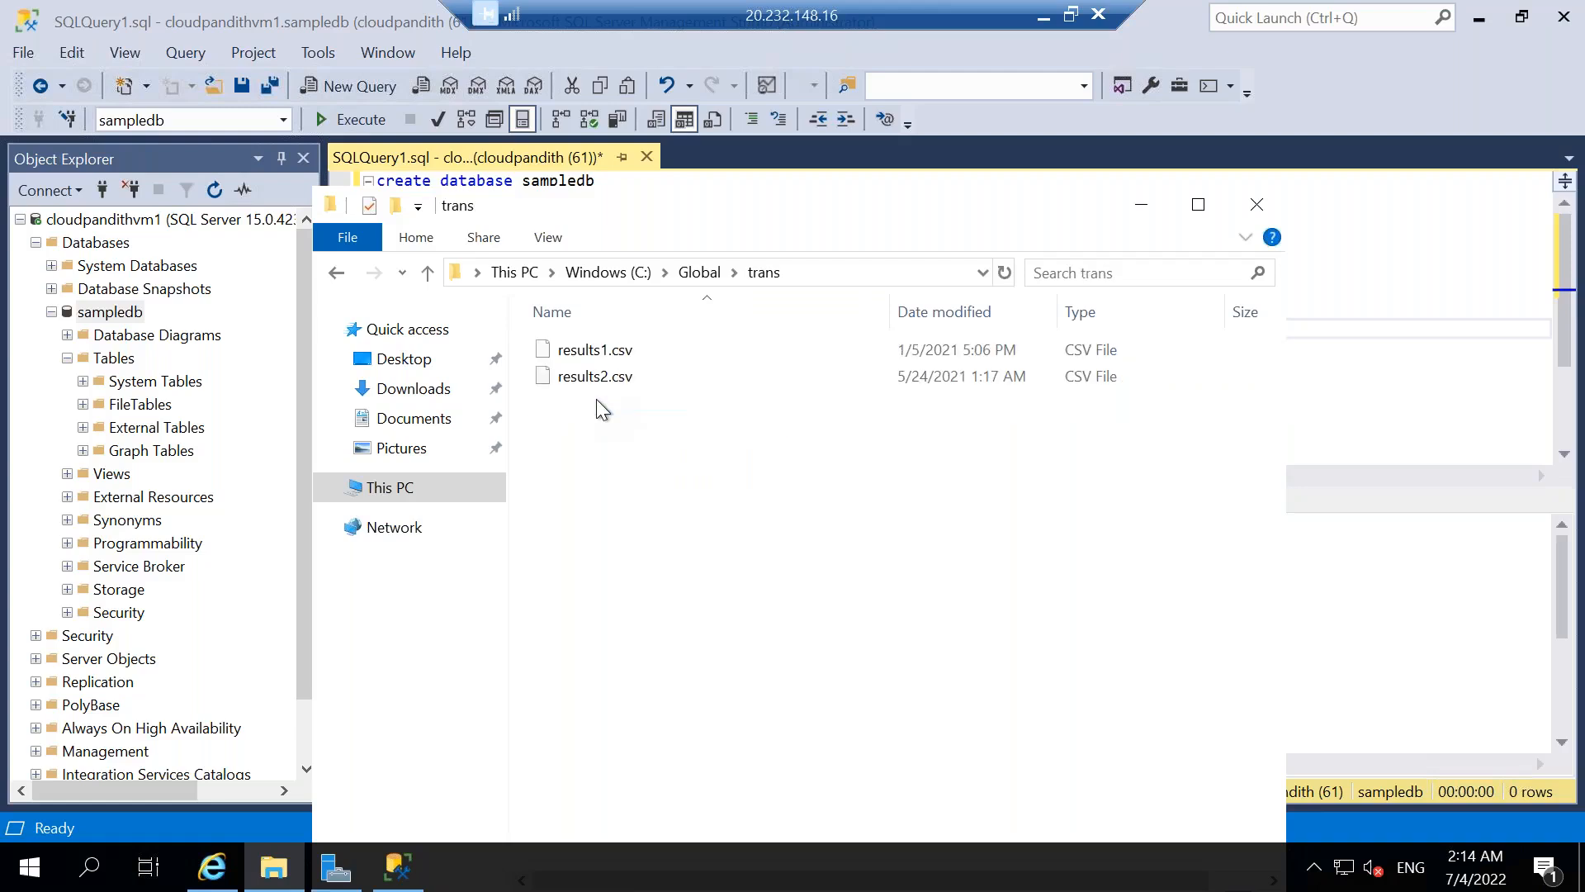
{"action": "left_click", "coordinate": [596, 273]}
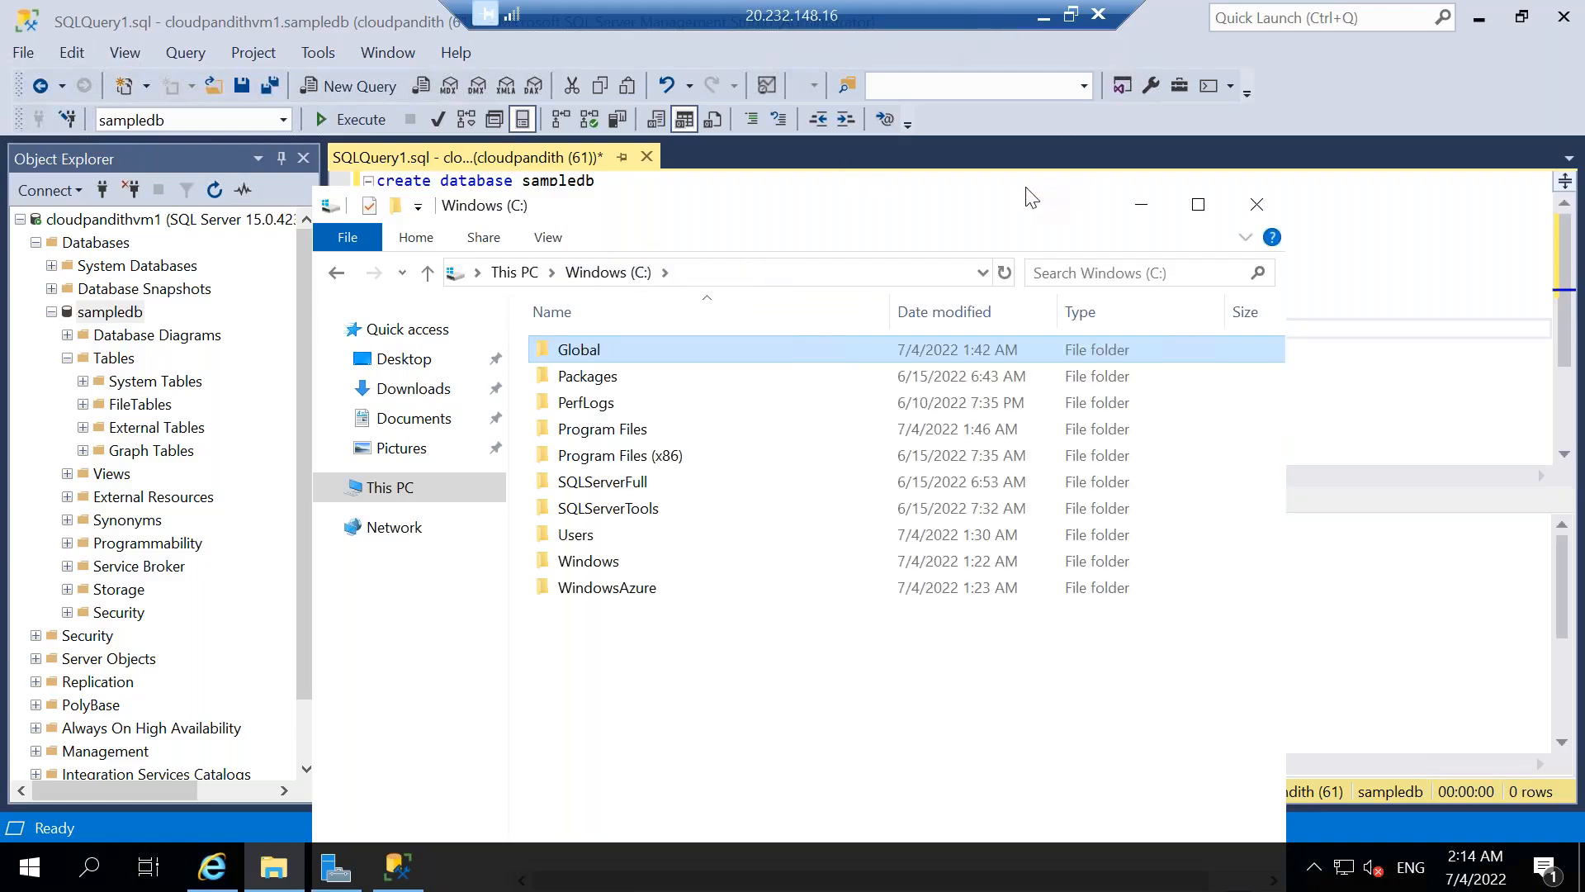
Switch to the Azure portal and delete the global container from the cloudpandithadlsgen22 storage account.
{"action": "key", "text": "super+d"}
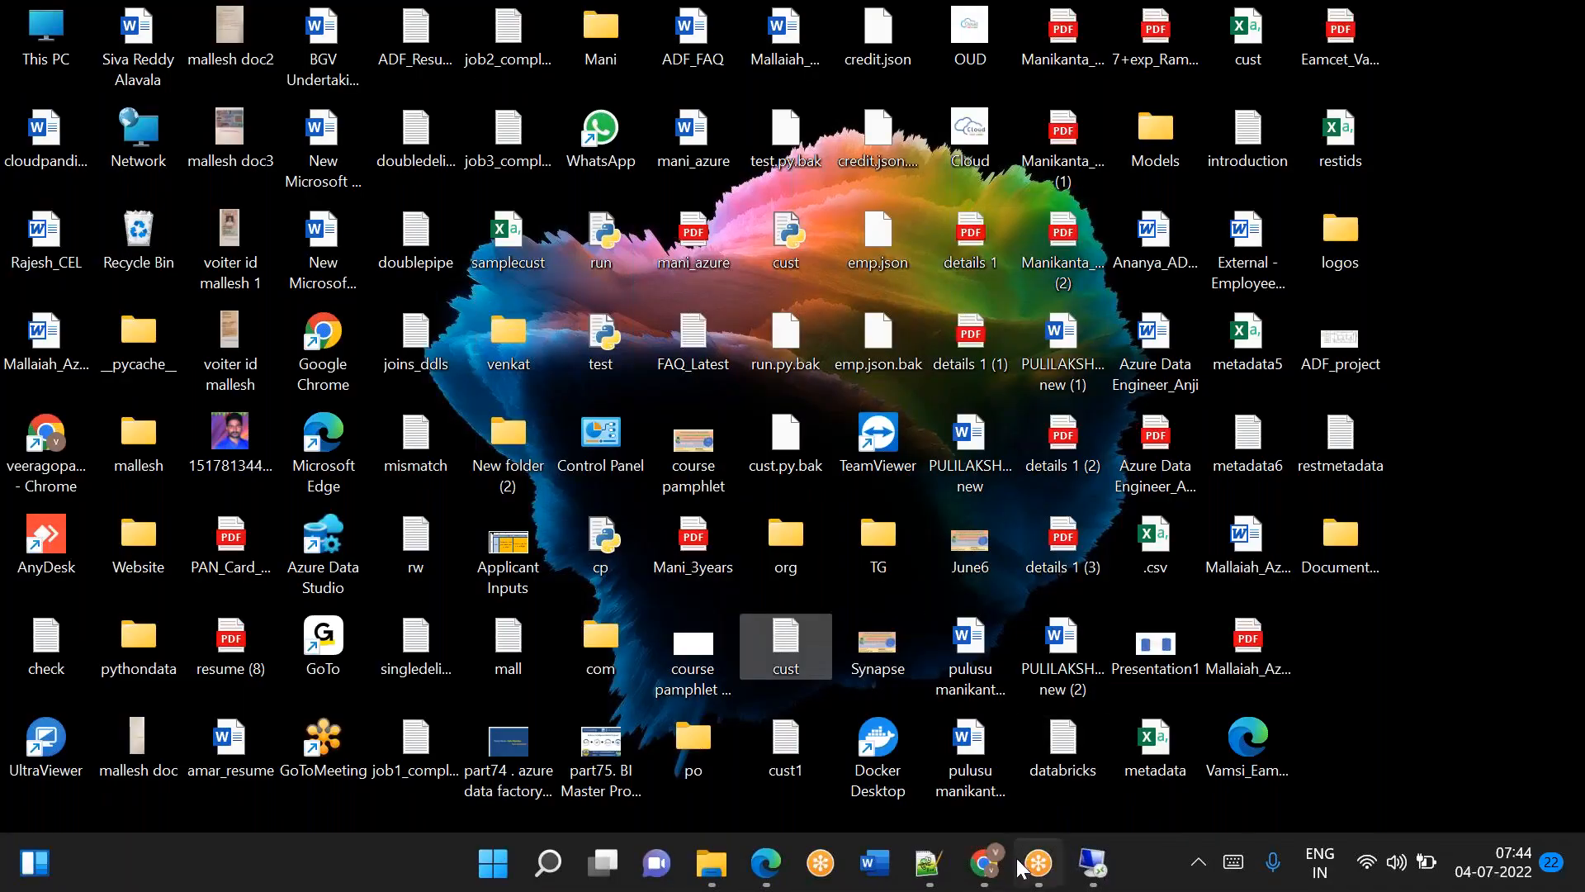
{"action": "left_click", "coordinate": [985, 863]}
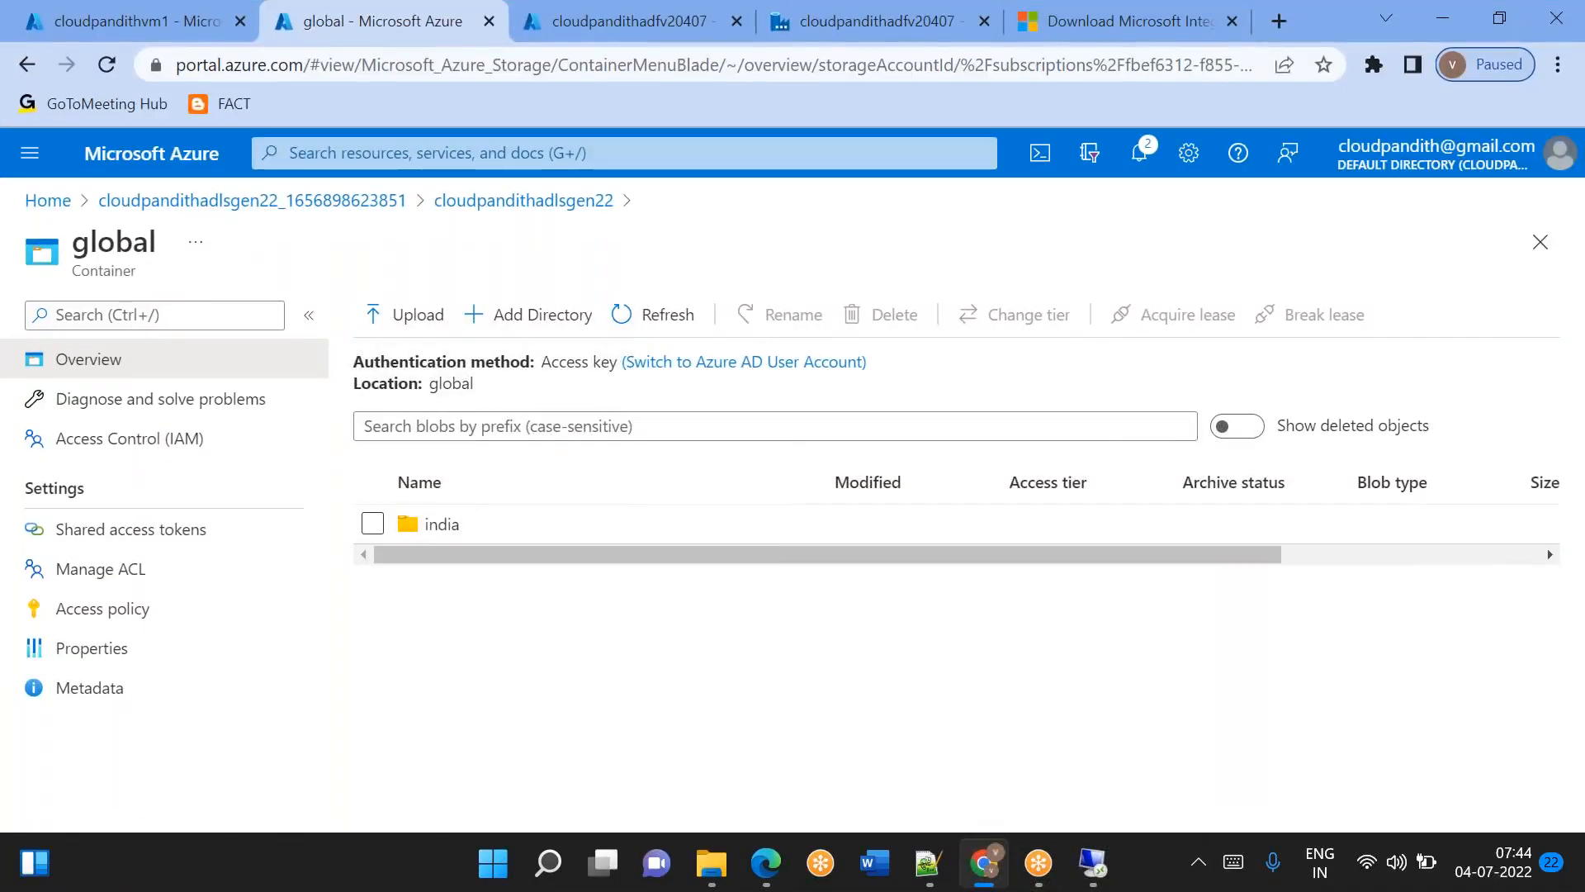
{"action": "left_click", "coordinate": [516, 201]}
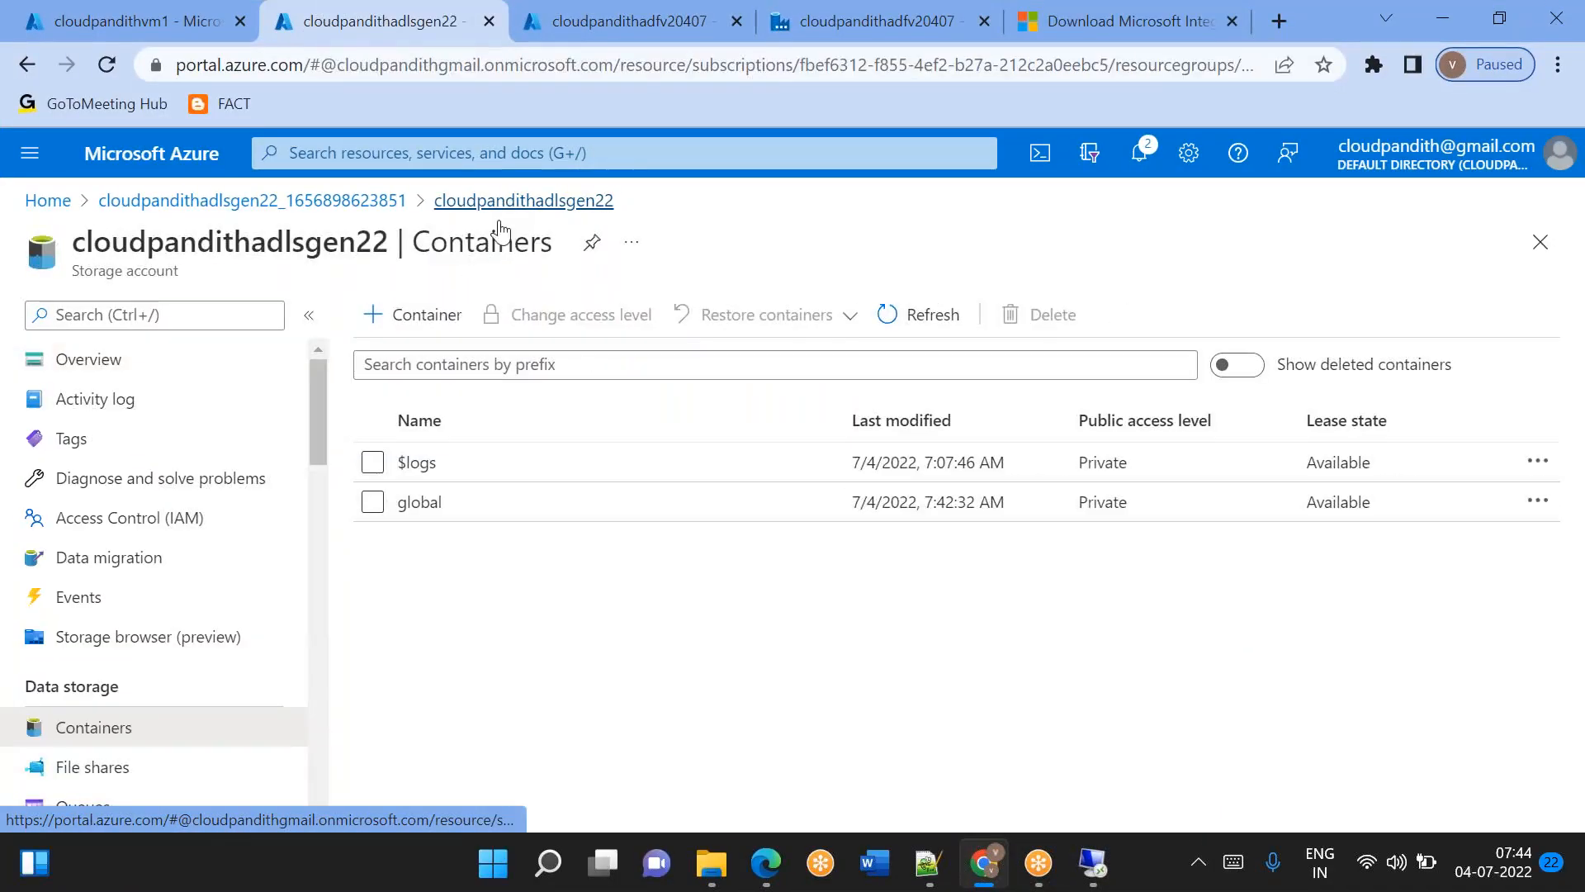
{"action": "left_click", "coordinate": [378, 502]}
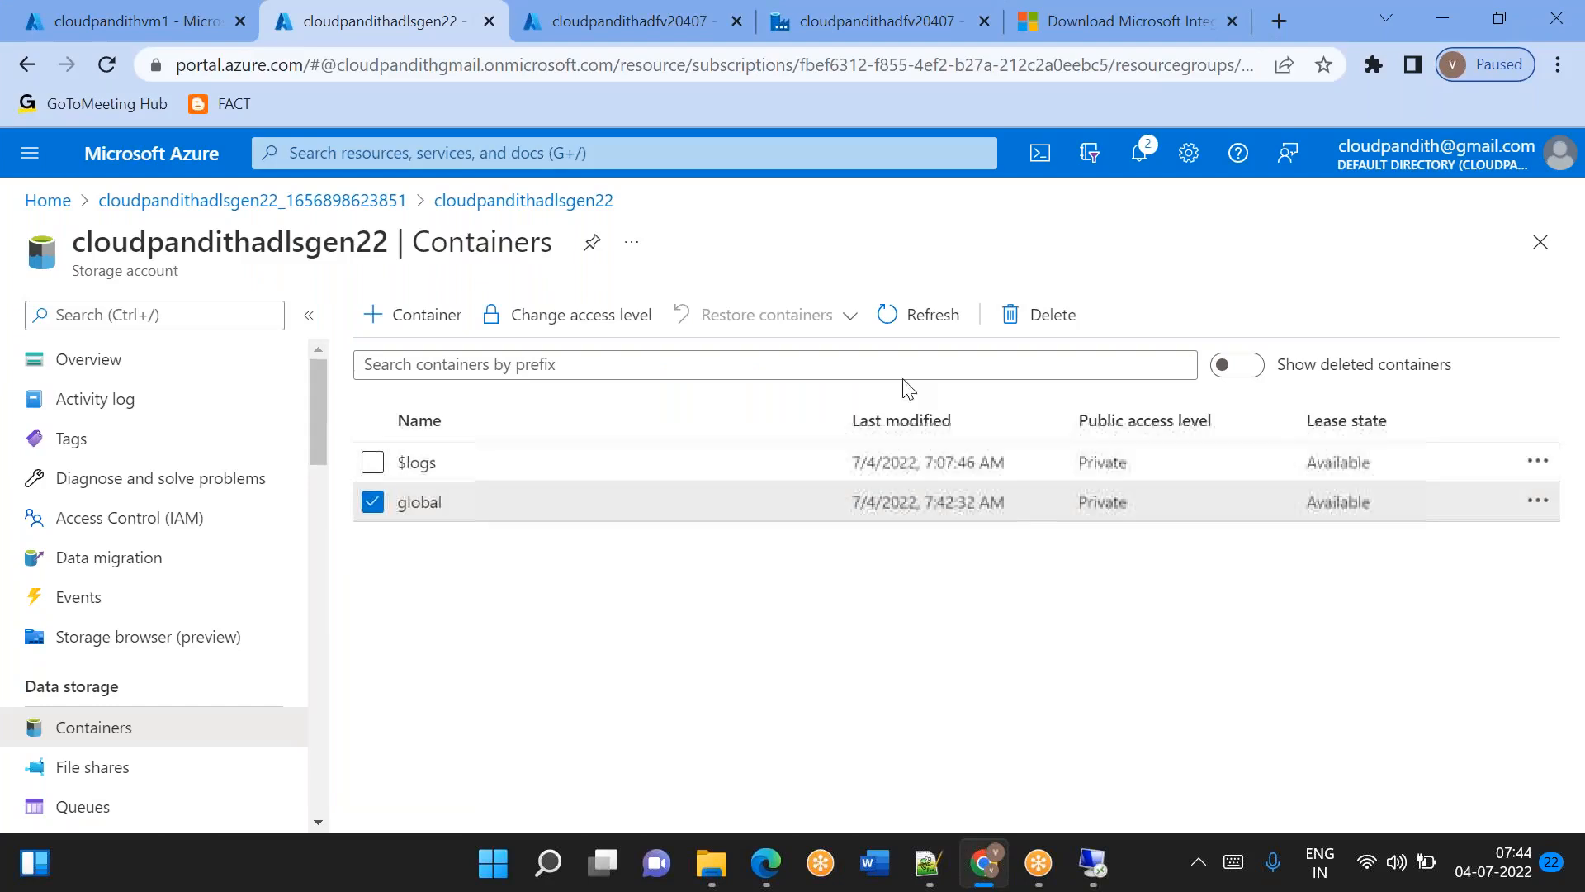
{"action": "left_click", "coordinate": [1024, 322]}
{"action": "left_click", "coordinate": [409, 708]}
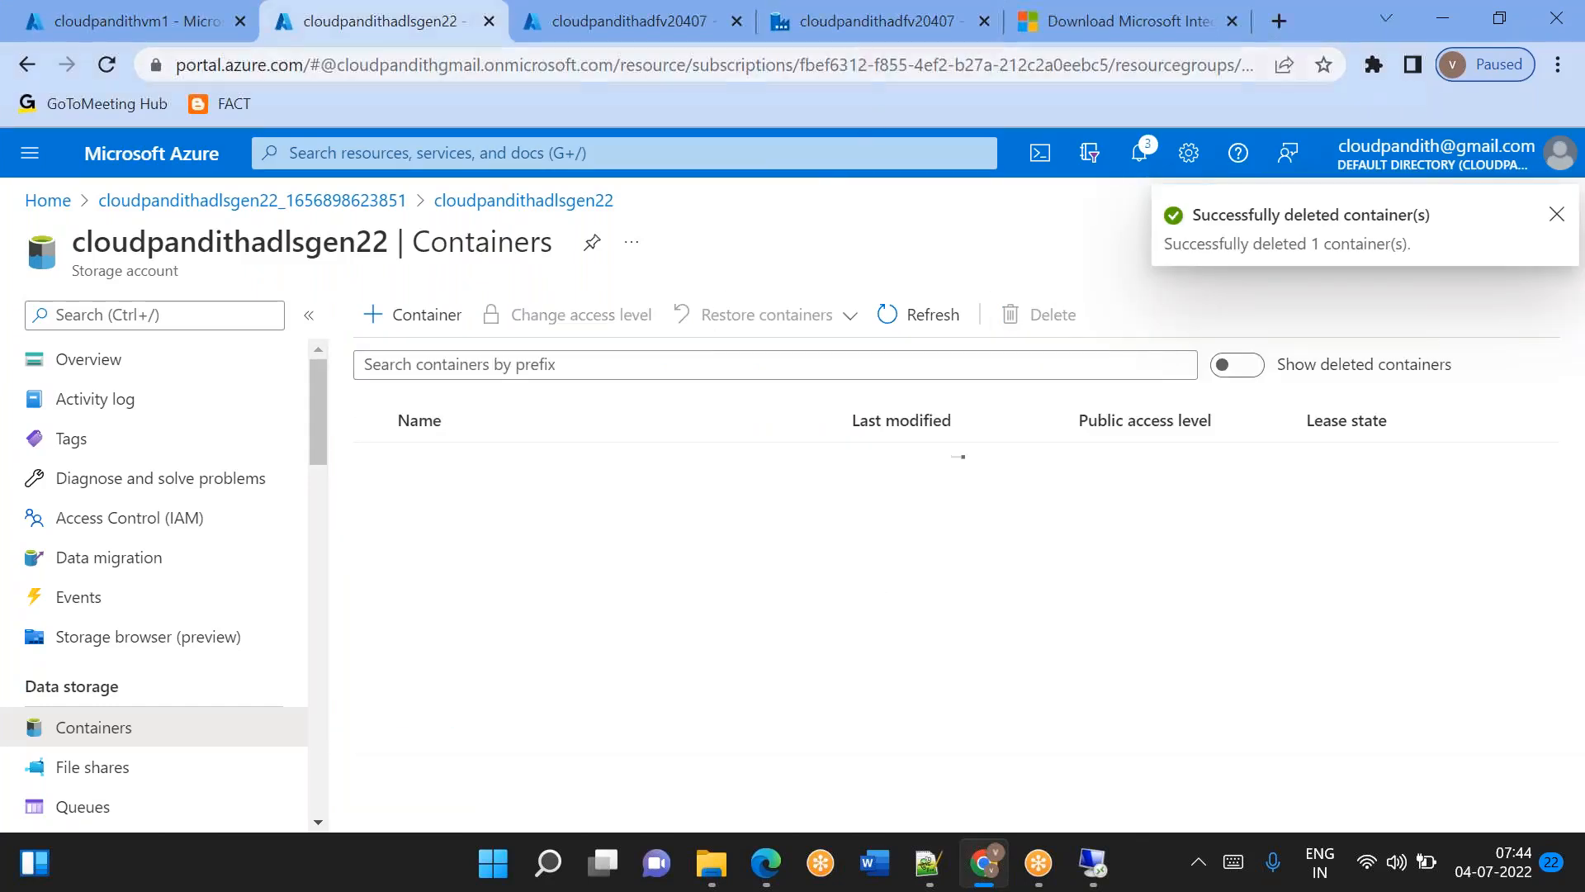
Switch to Data Factory and open the True activities of If Condition1 inside pipeline1's ForEach1, selecting Copy data1.
{"action": "left_click", "coordinate": [853, 37]}
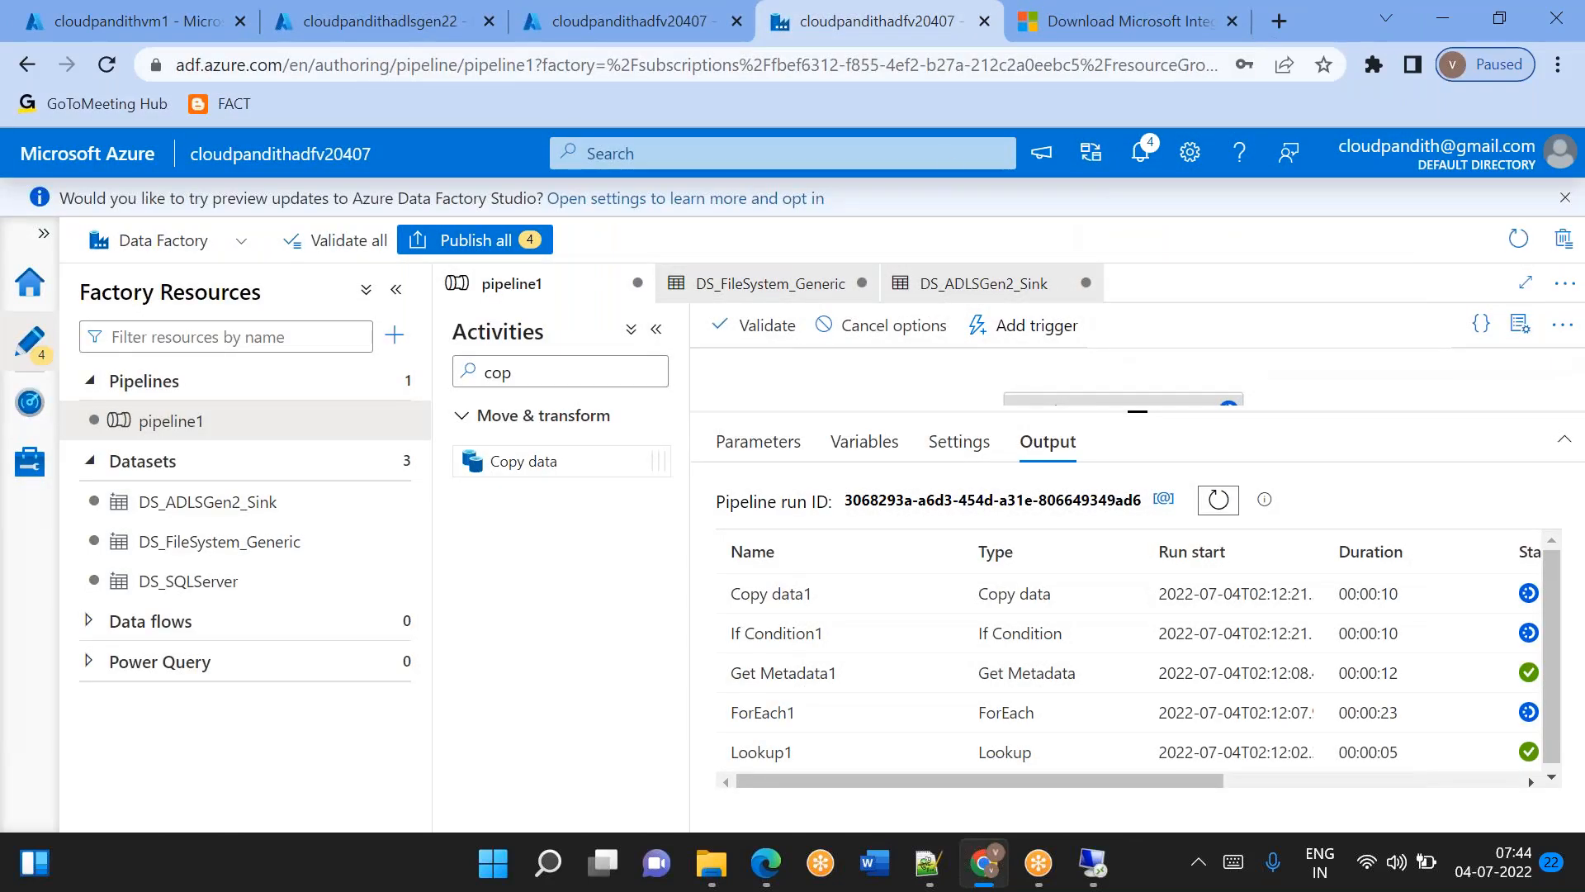
{"action": "left_click_drag", "start_coordinate": [1138, 410], "coordinate": [1184, 634]}
{"action": "left_click", "coordinate": [1196, 524]}
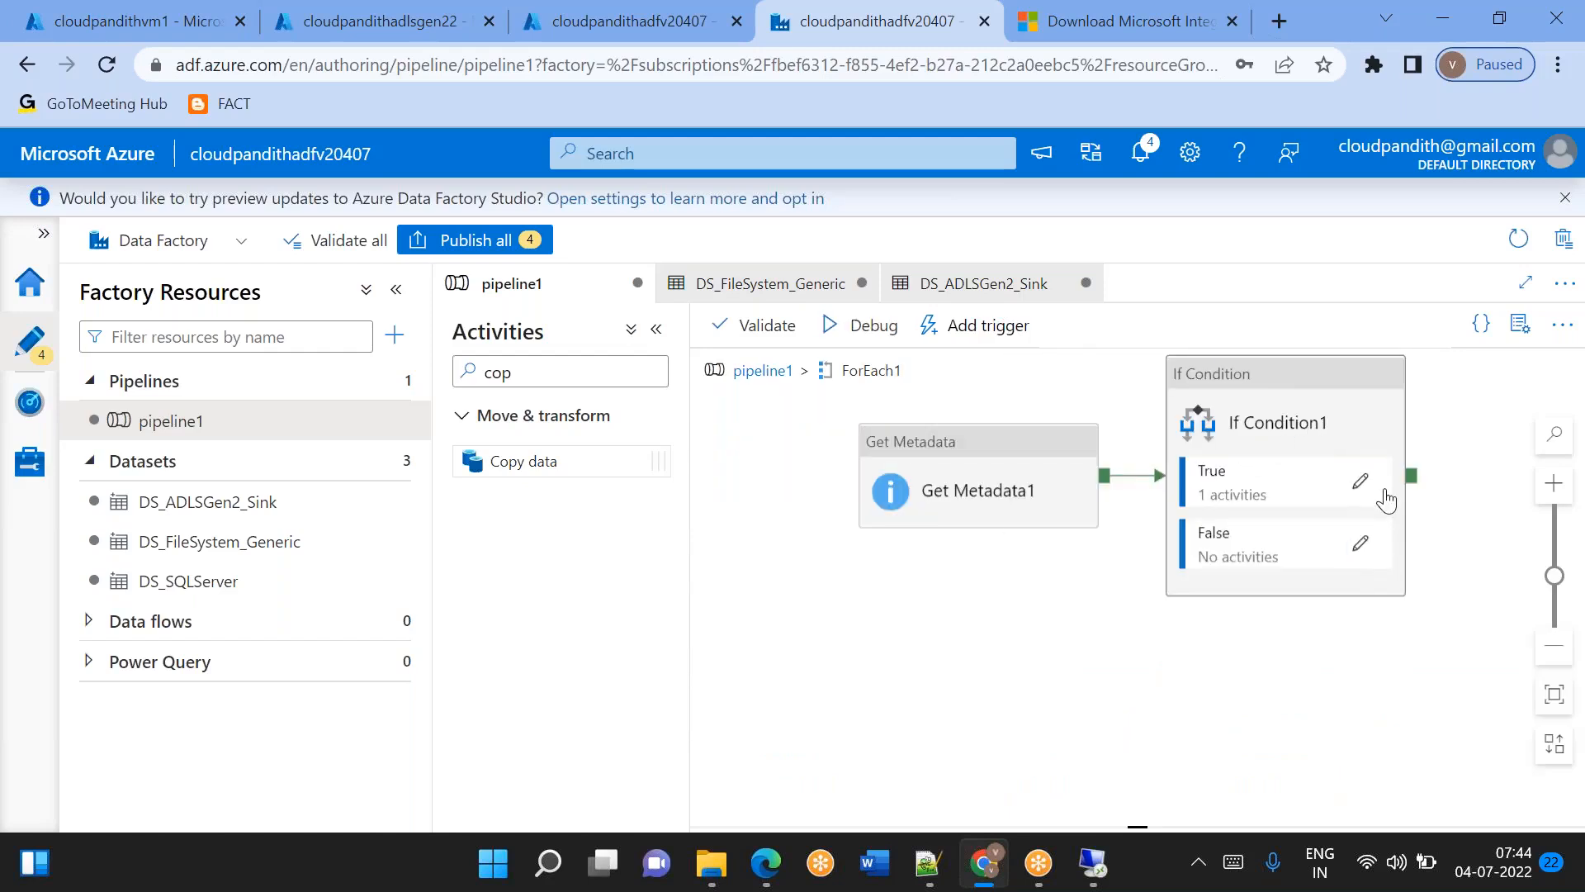
{"action": "left_click", "coordinate": [1360, 480]}
{"action": "left_click", "coordinate": [1192, 432]}
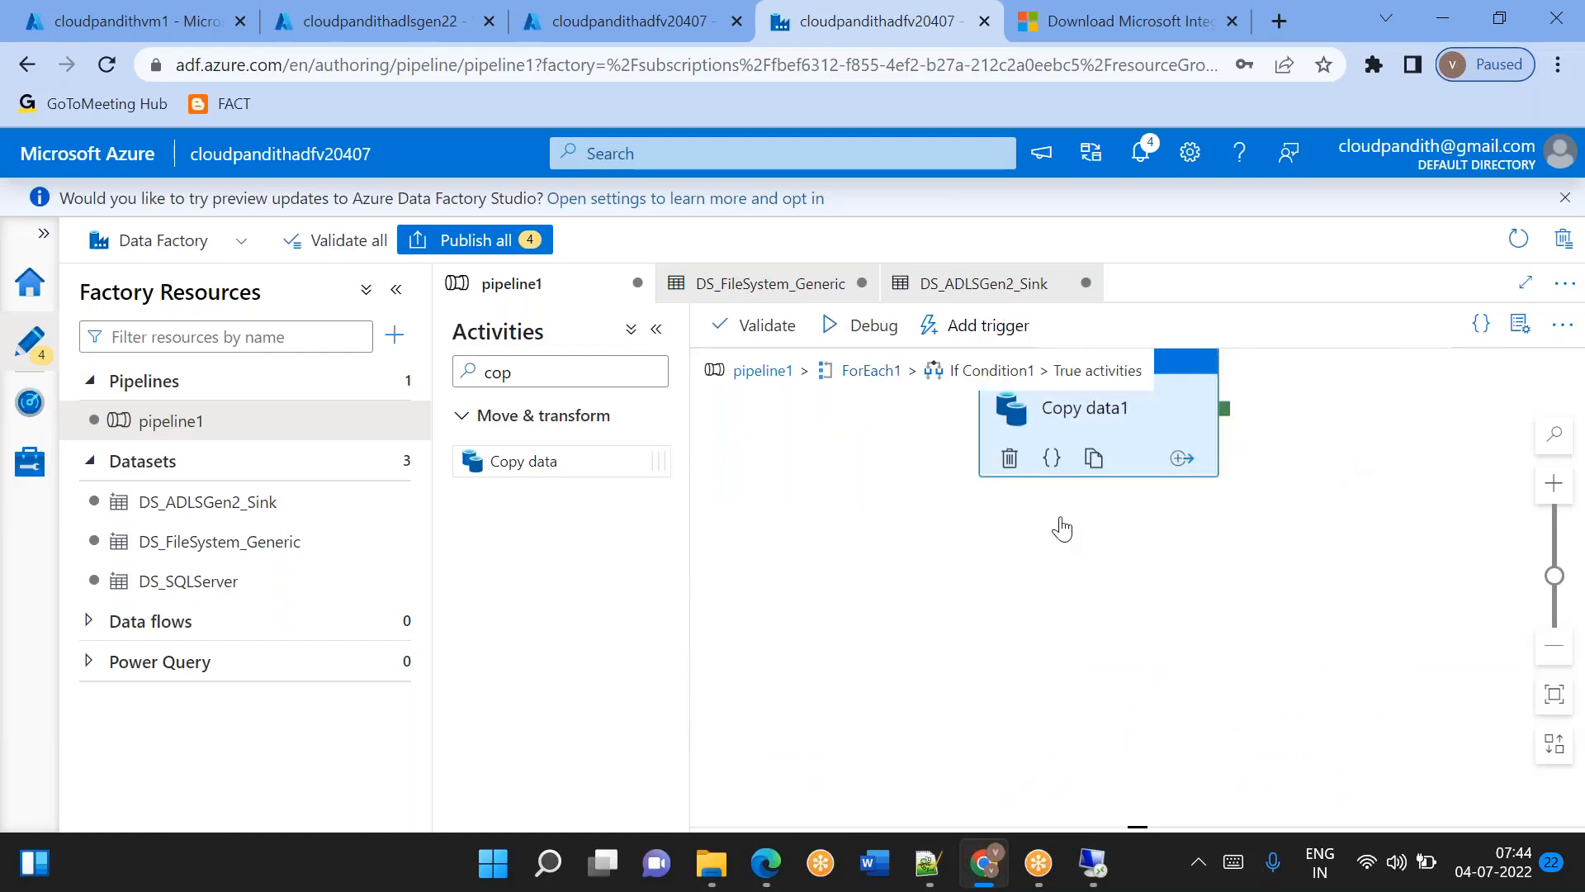
Add a Delete activity beside Copy data1 and connect Copy data1's success output to it.
{"action": "double_click", "coordinate": [581, 376]}
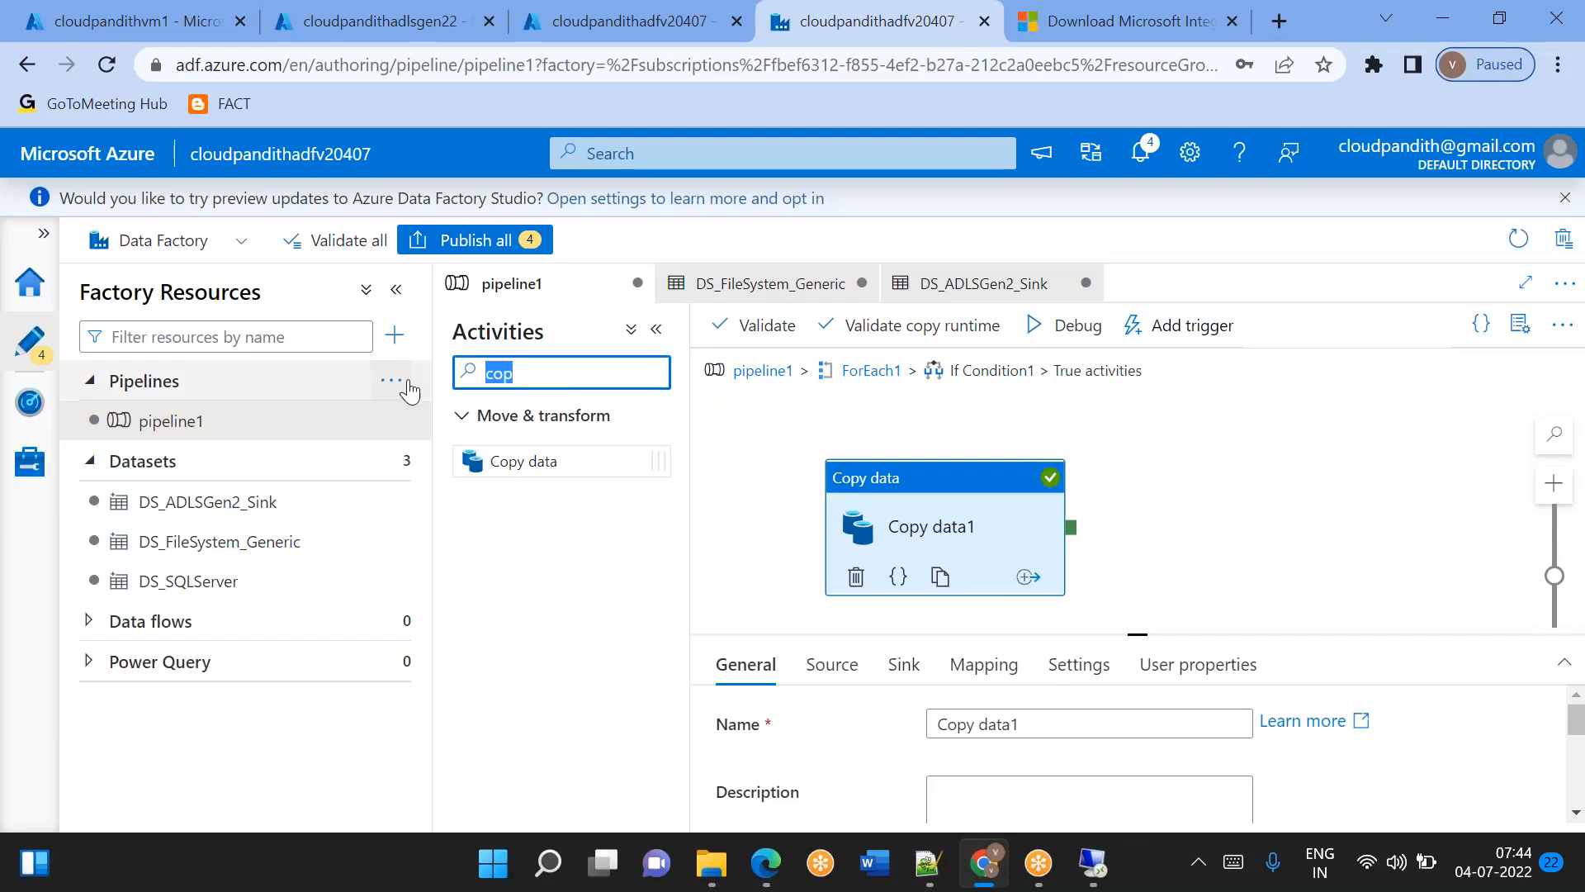
{"action": "type", "text": "delete"}
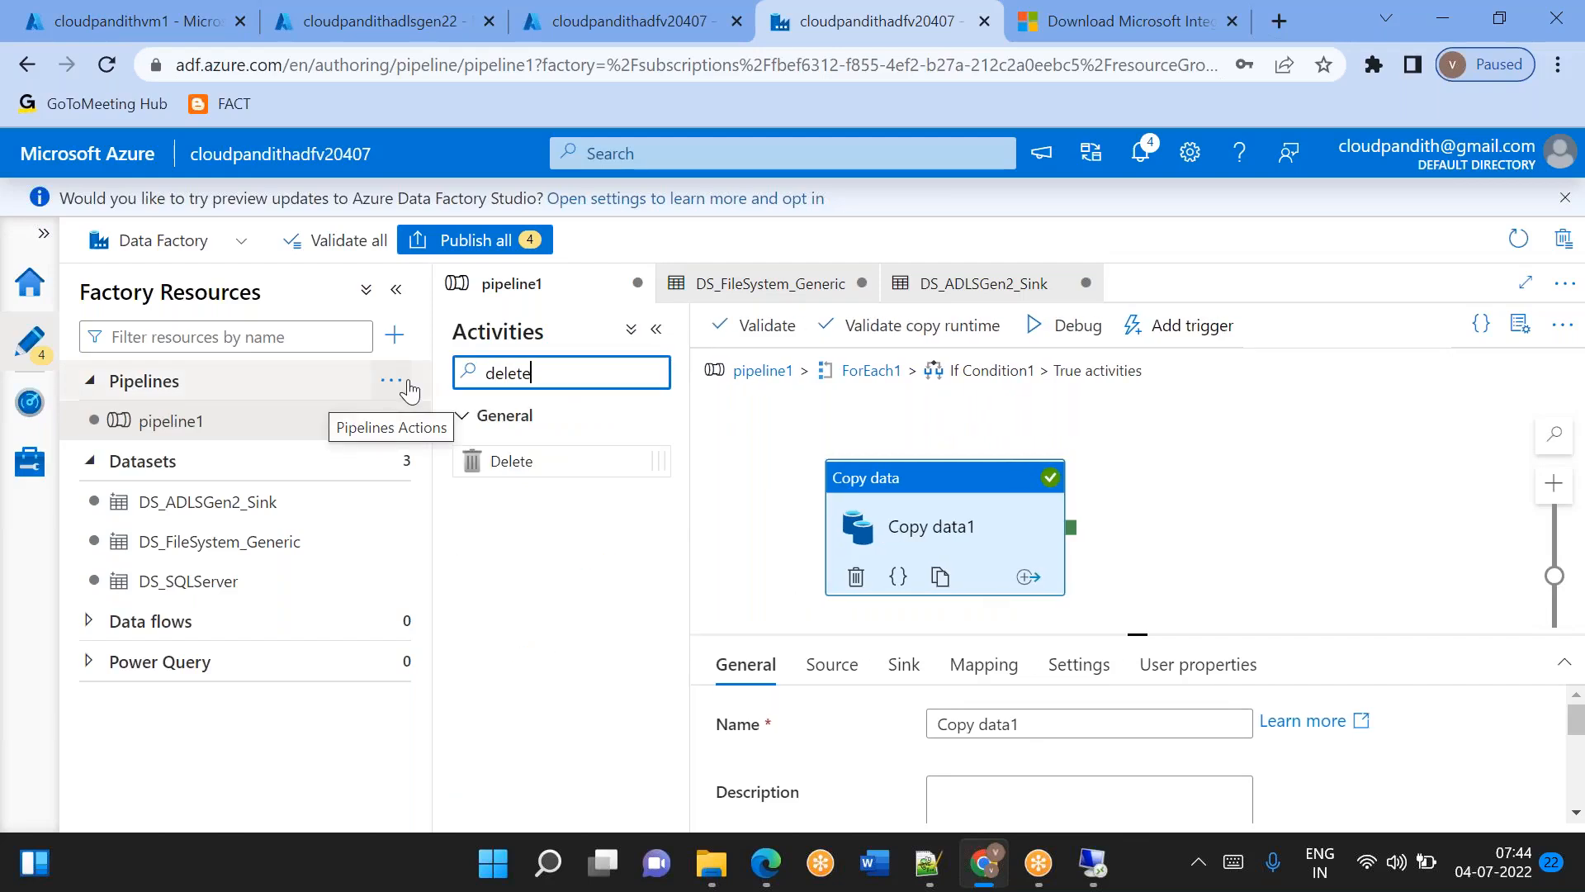
{"action": "left_click_drag", "start_coordinate": [531, 460], "coordinate": [1254, 530]}
{"action": "left_click_drag", "start_coordinate": [1071, 550], "coordinate": [1265, 531]}
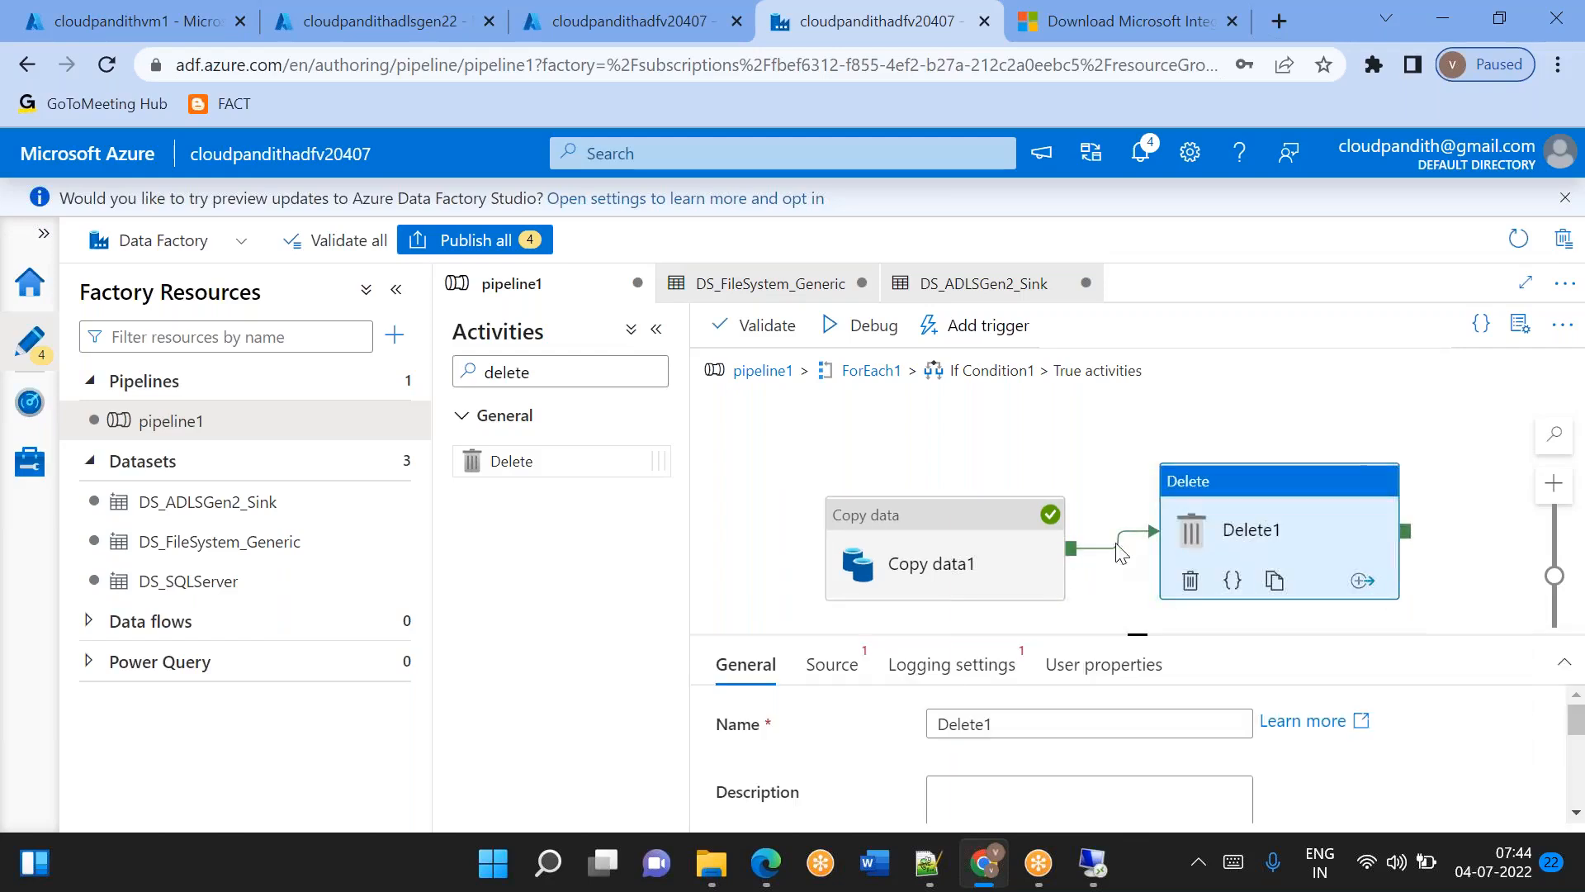
{"action": "left_click_drag", "start_coordinate": [1125, 540], "coordinate": [1098, 444]}
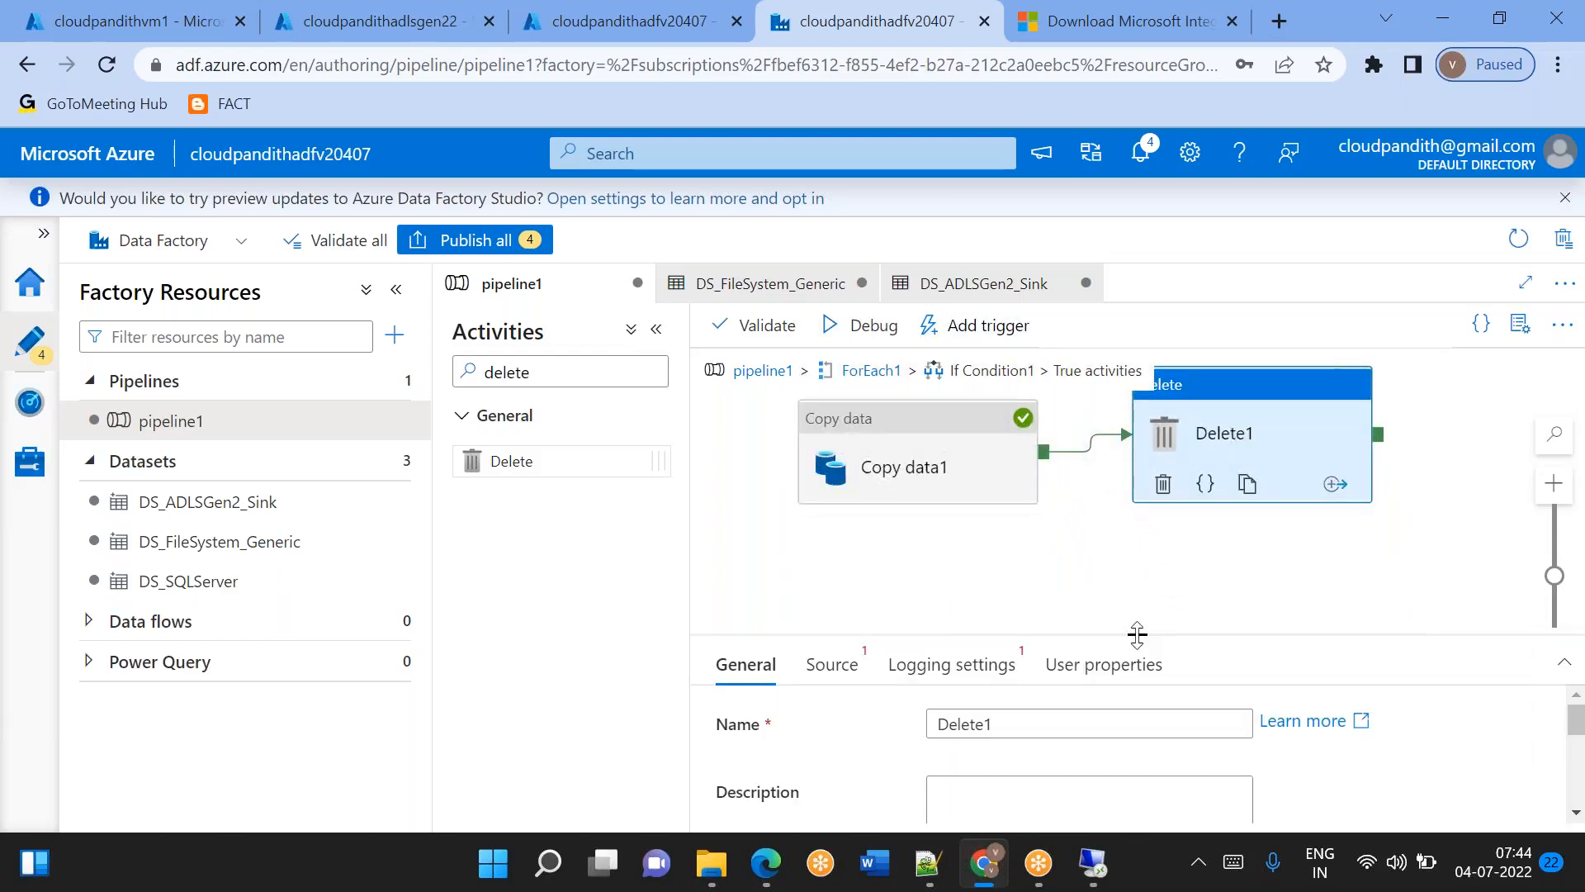
Set the Delete activity's source dataset to DS_FileSystem_Generic.
{"action": "left_click_drag", "start_coordinate": [1136, 634], "coordinate": [1137, 550]}
{"action": "left_click", "coordinate": [837, 588]}
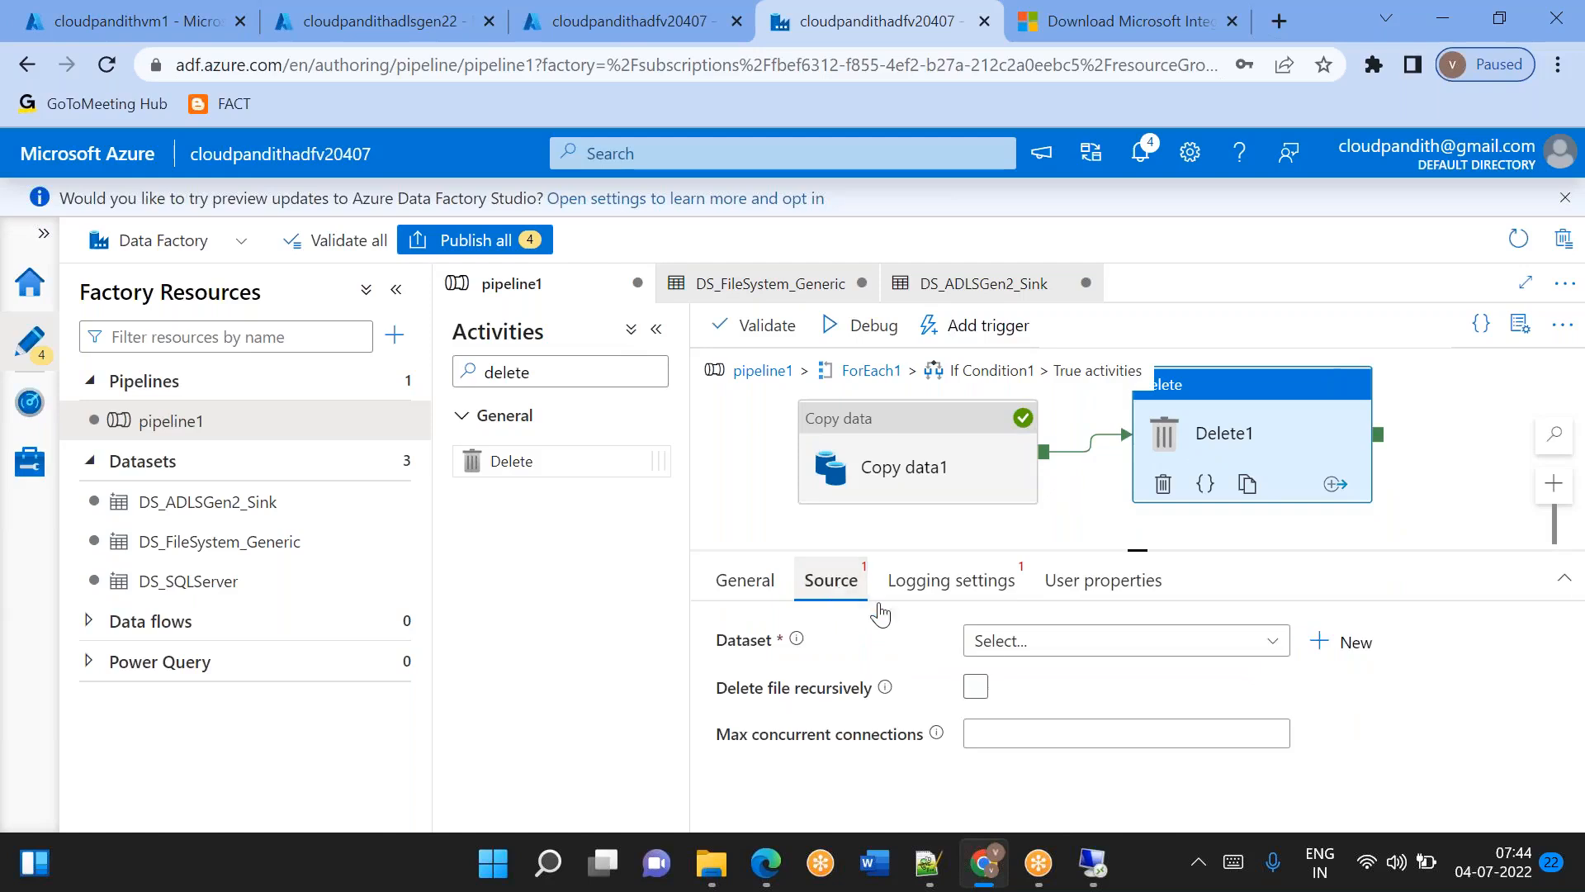
{"action": "left_click", "coordinate": [1061, 646]}
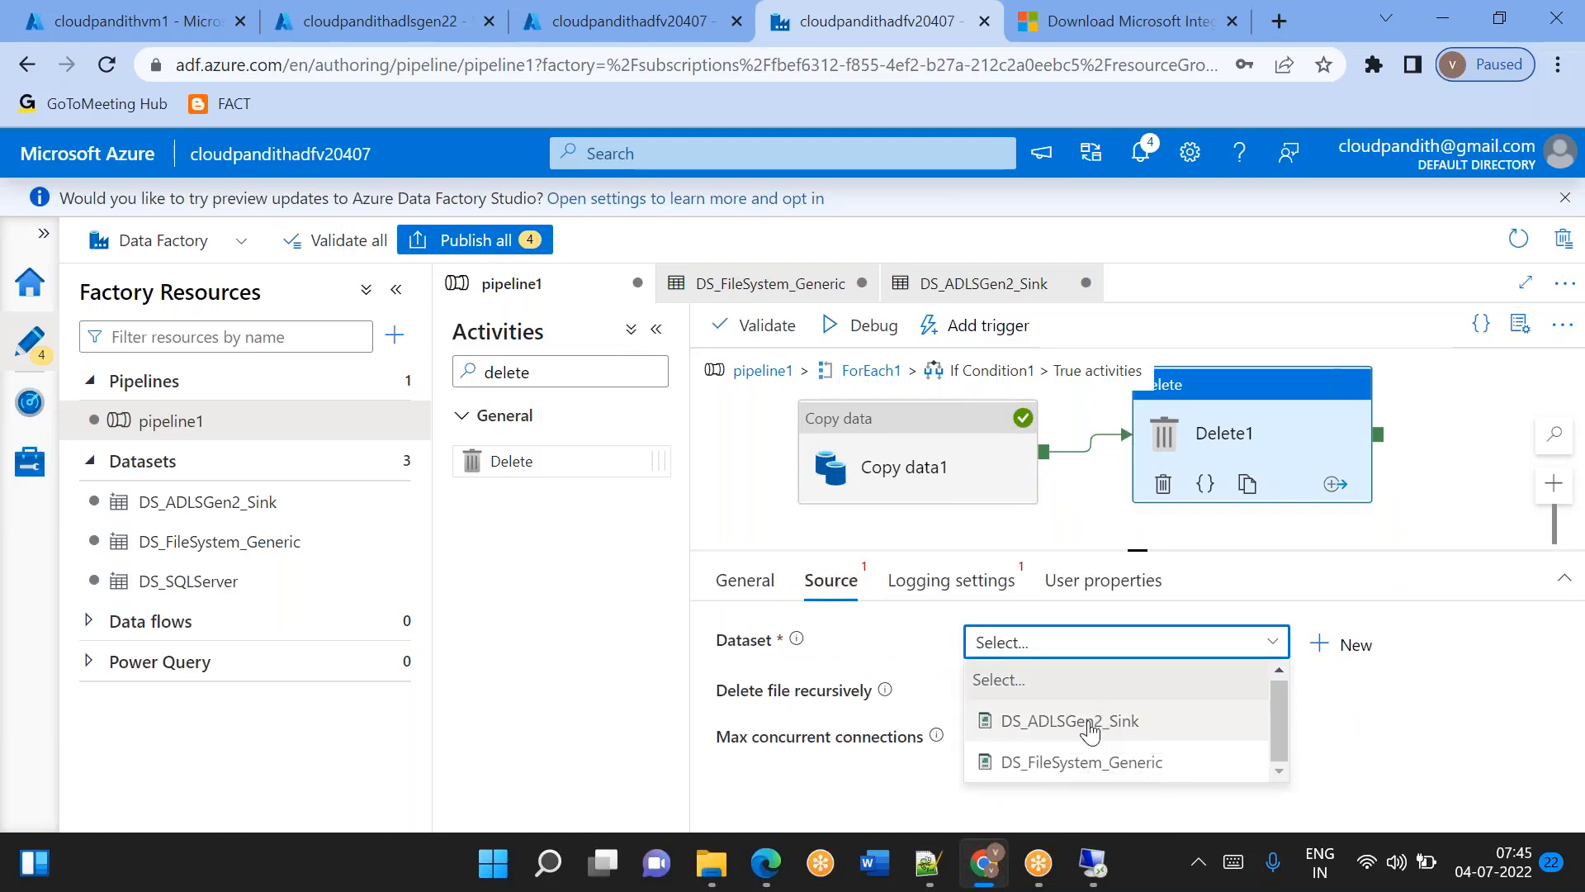
{"action": "left_click", "coordinate": [1125, 761]}
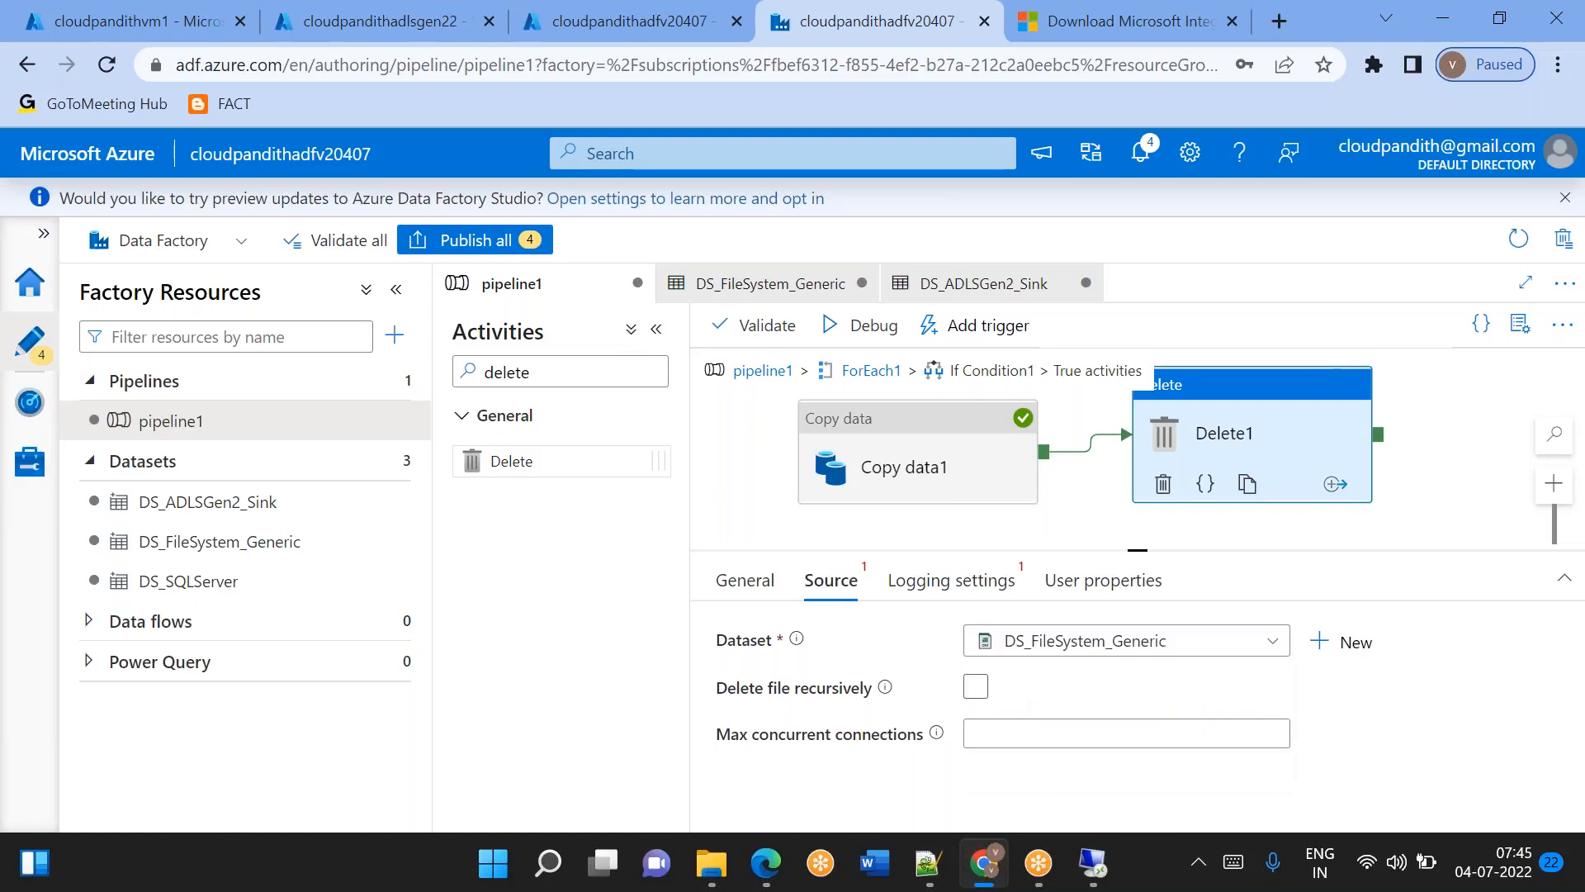
{"action": "scroll", "coordinate": [890, 805], "scroll_direction": "down", "scroll_amount": 2}
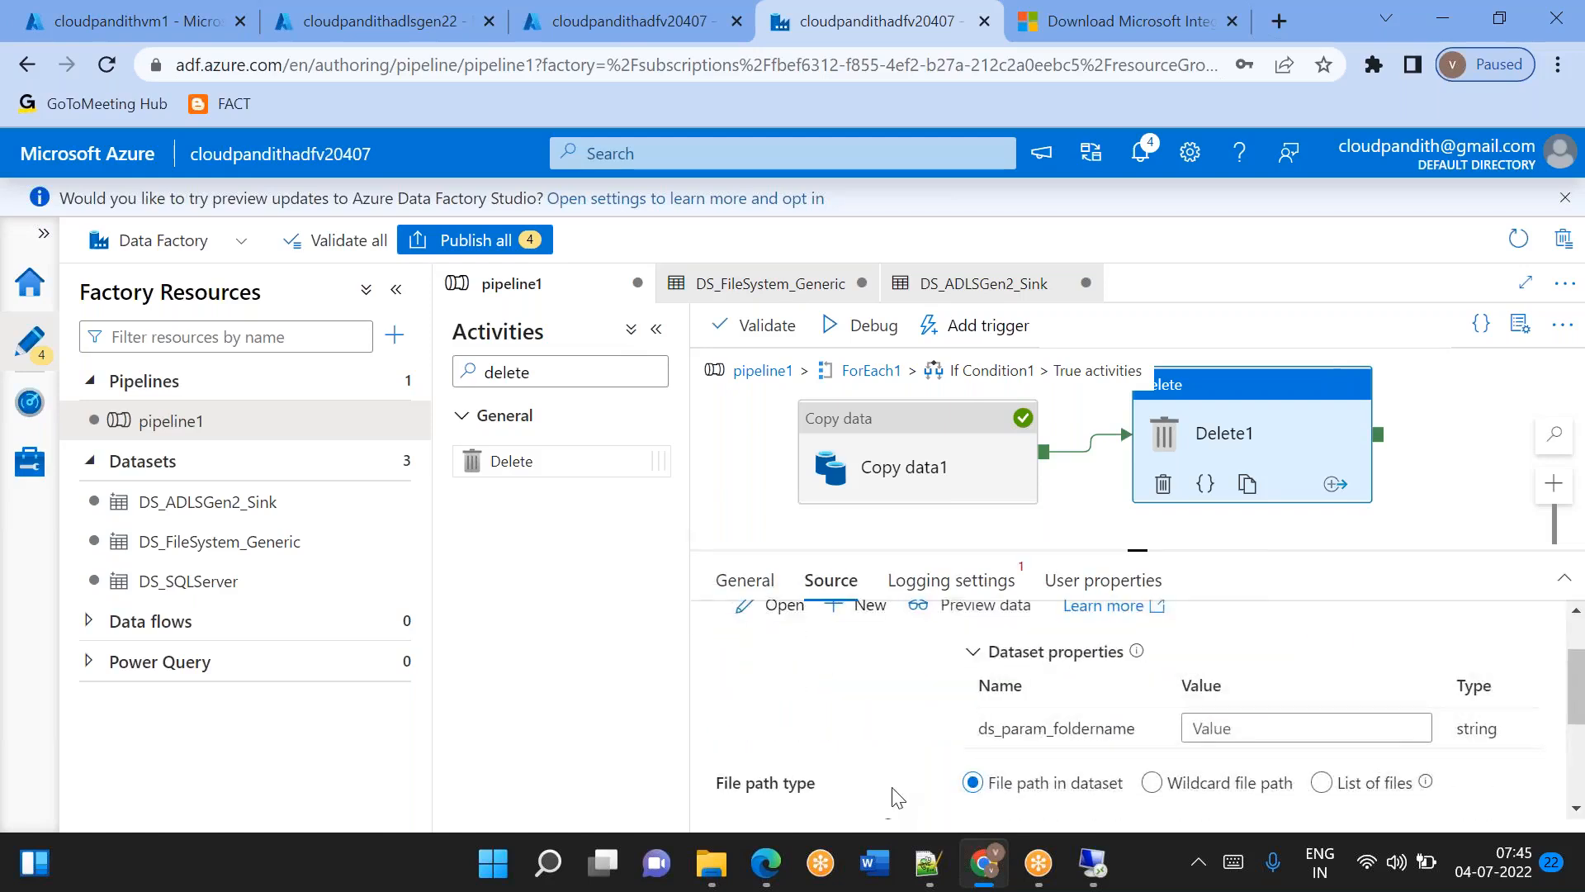
{"action": "scroll", "coordinate": [927, 744], "scroll_direction": "up", "scroll_amount": 1}
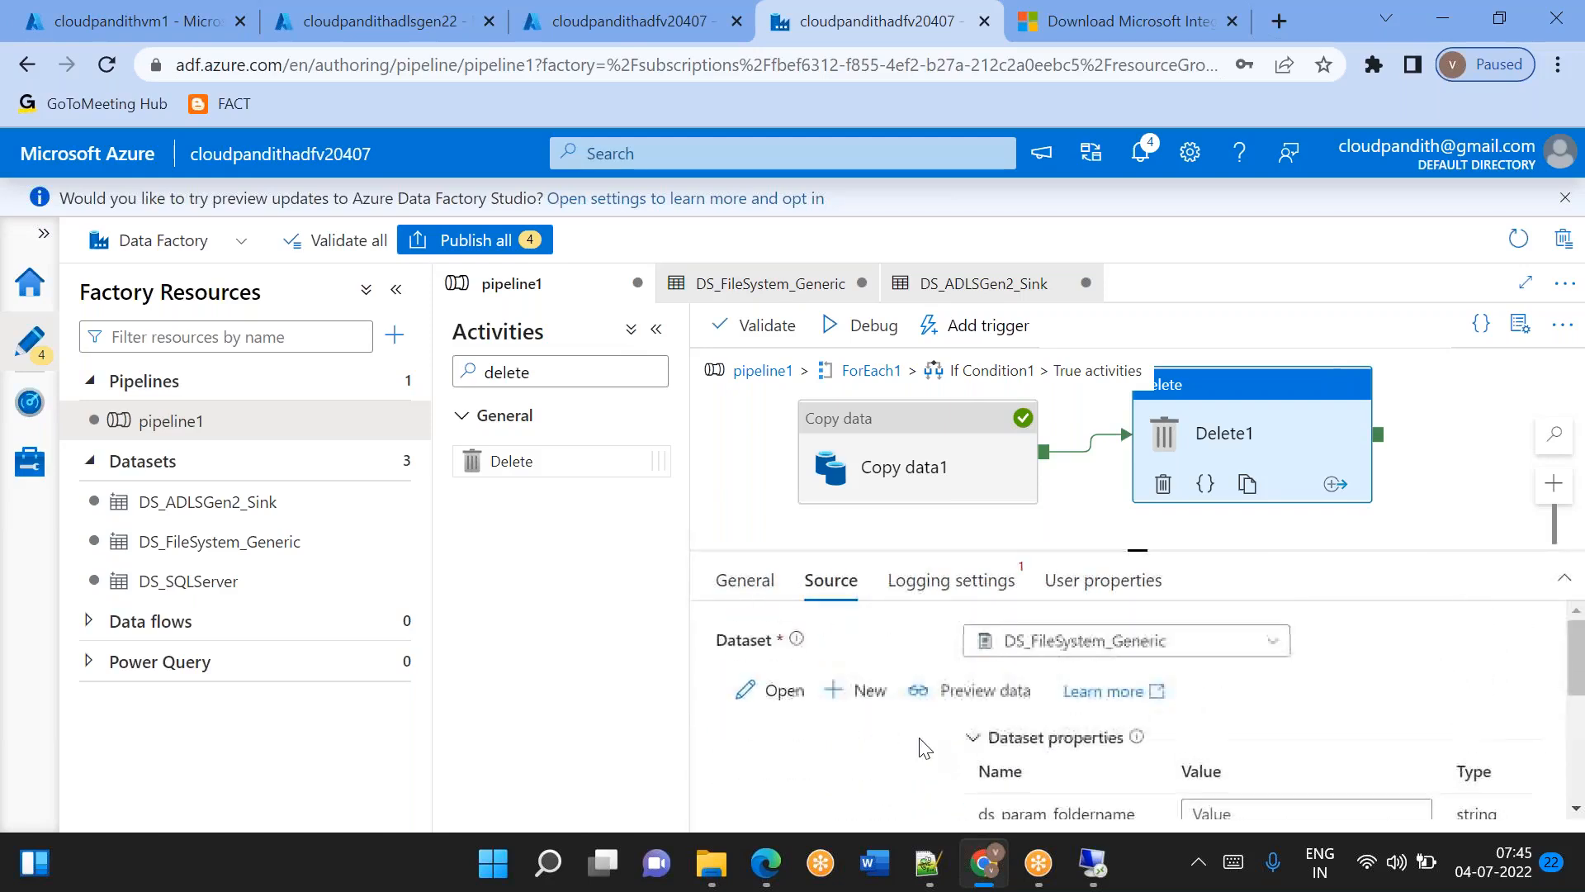
{"action": "scroll", "coordinate": [925, 747], "scroll_direction": "down", "scroll_amount": 1}
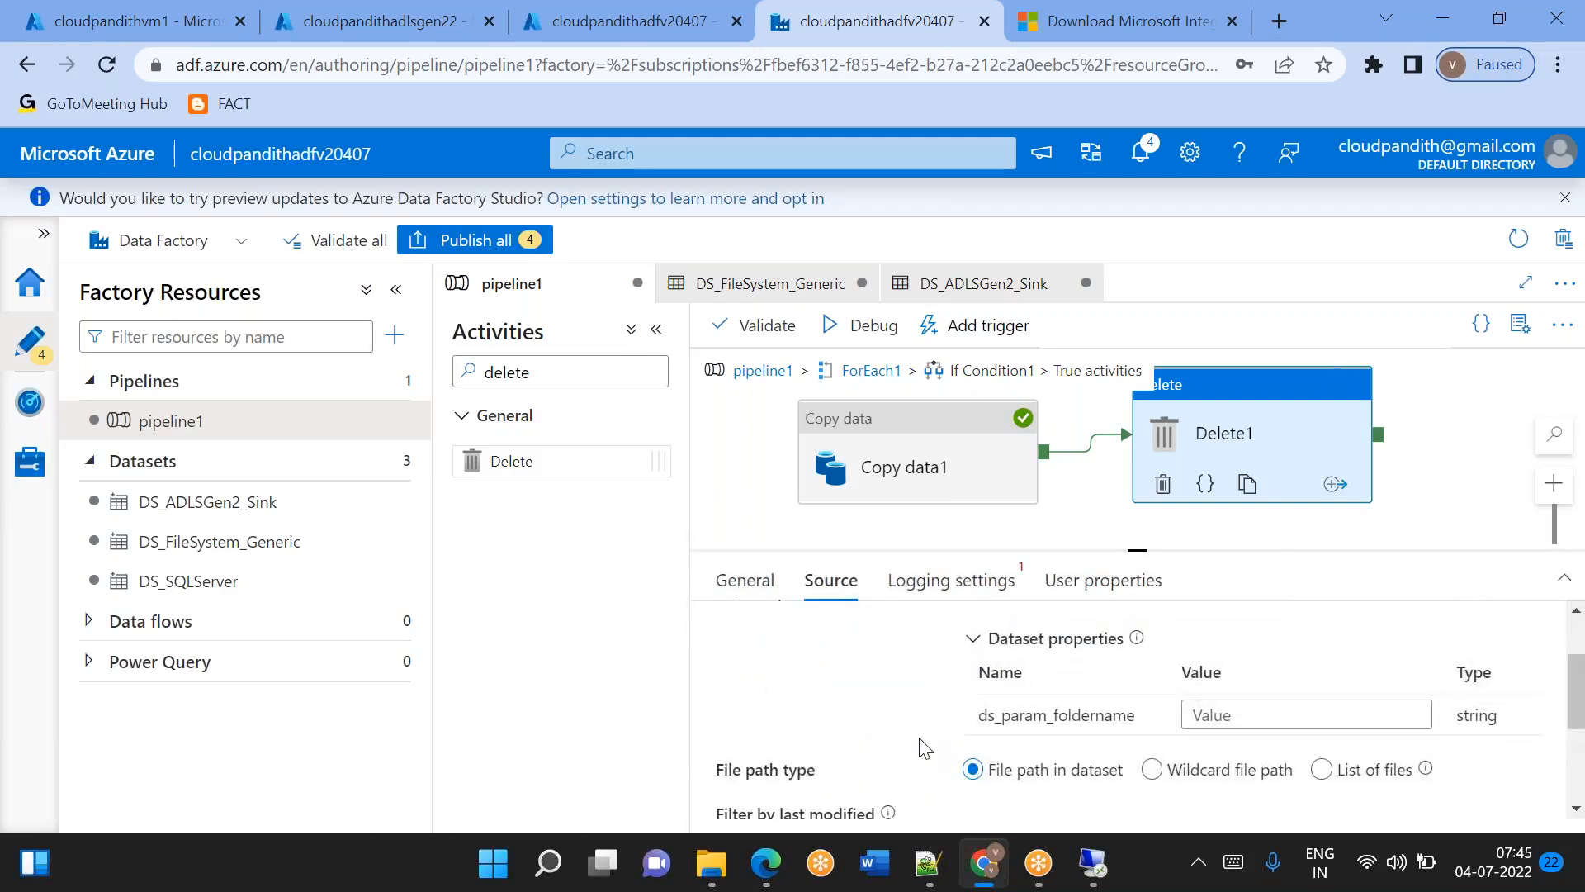
{"action": "left_click", "coordinate": [1210, 715]}
{"action": "left_click", "coordinate": [1239, 740]}
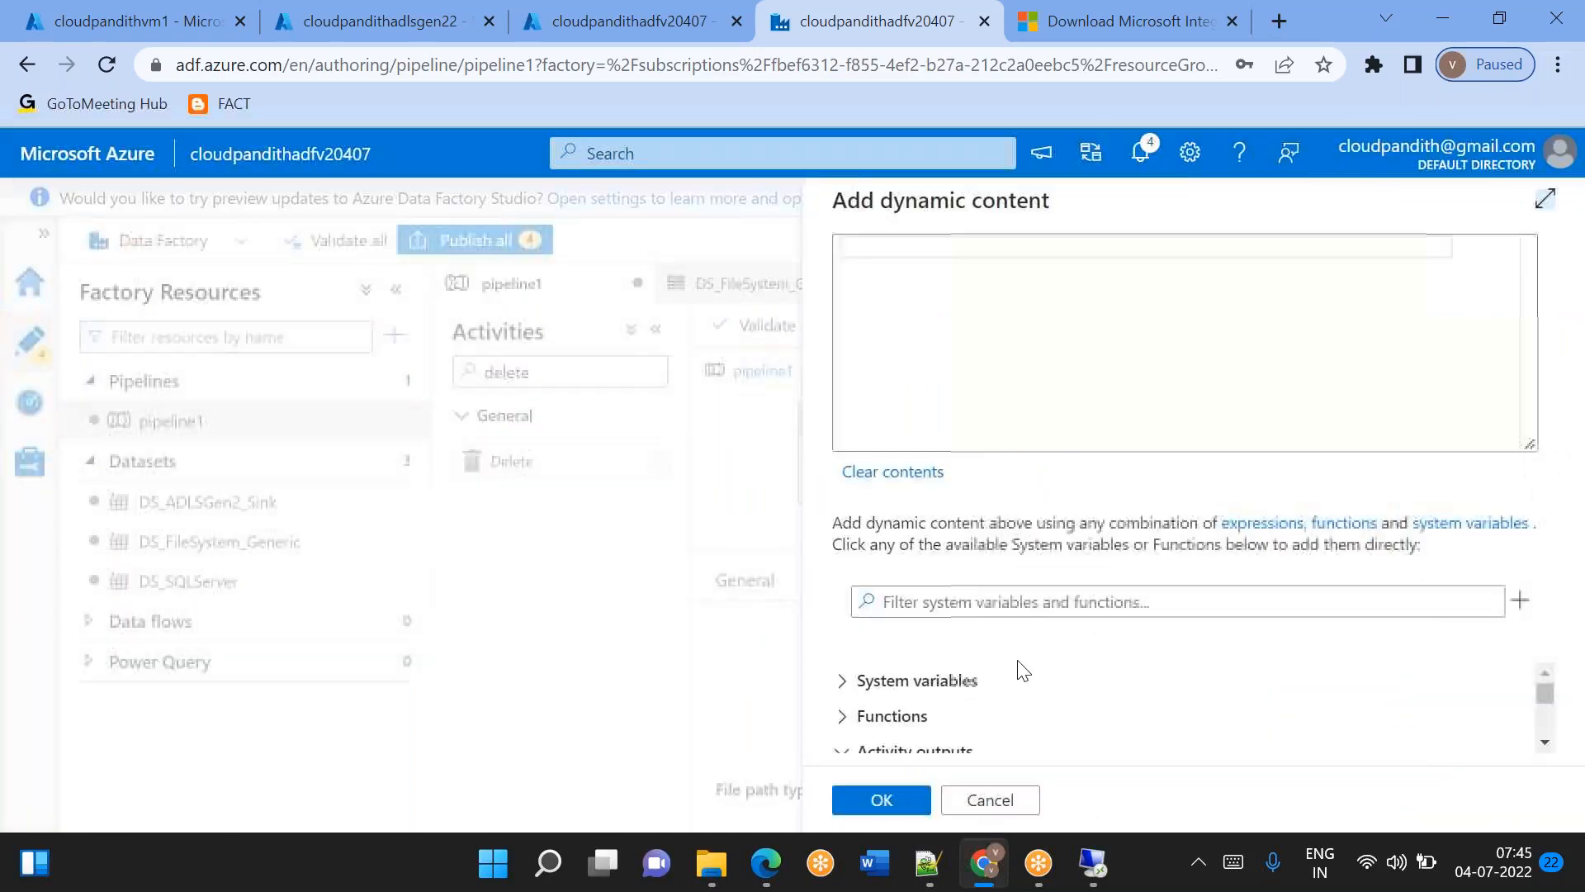
{"action": "left_click", "coordinate": [950, 354]}
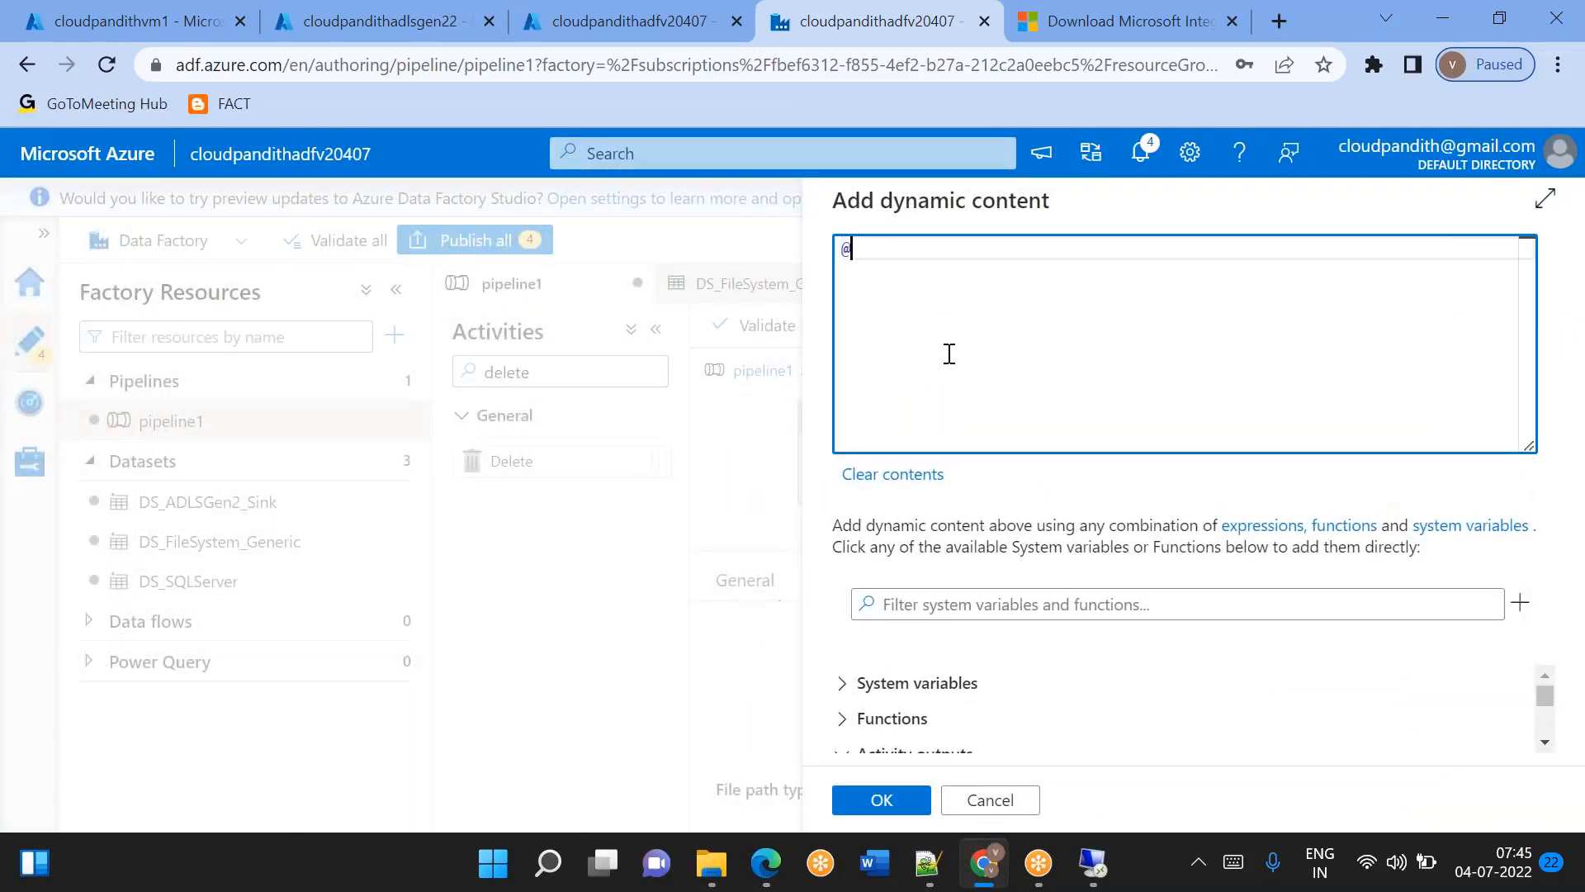
{"action": "type", "text": "@item()."}
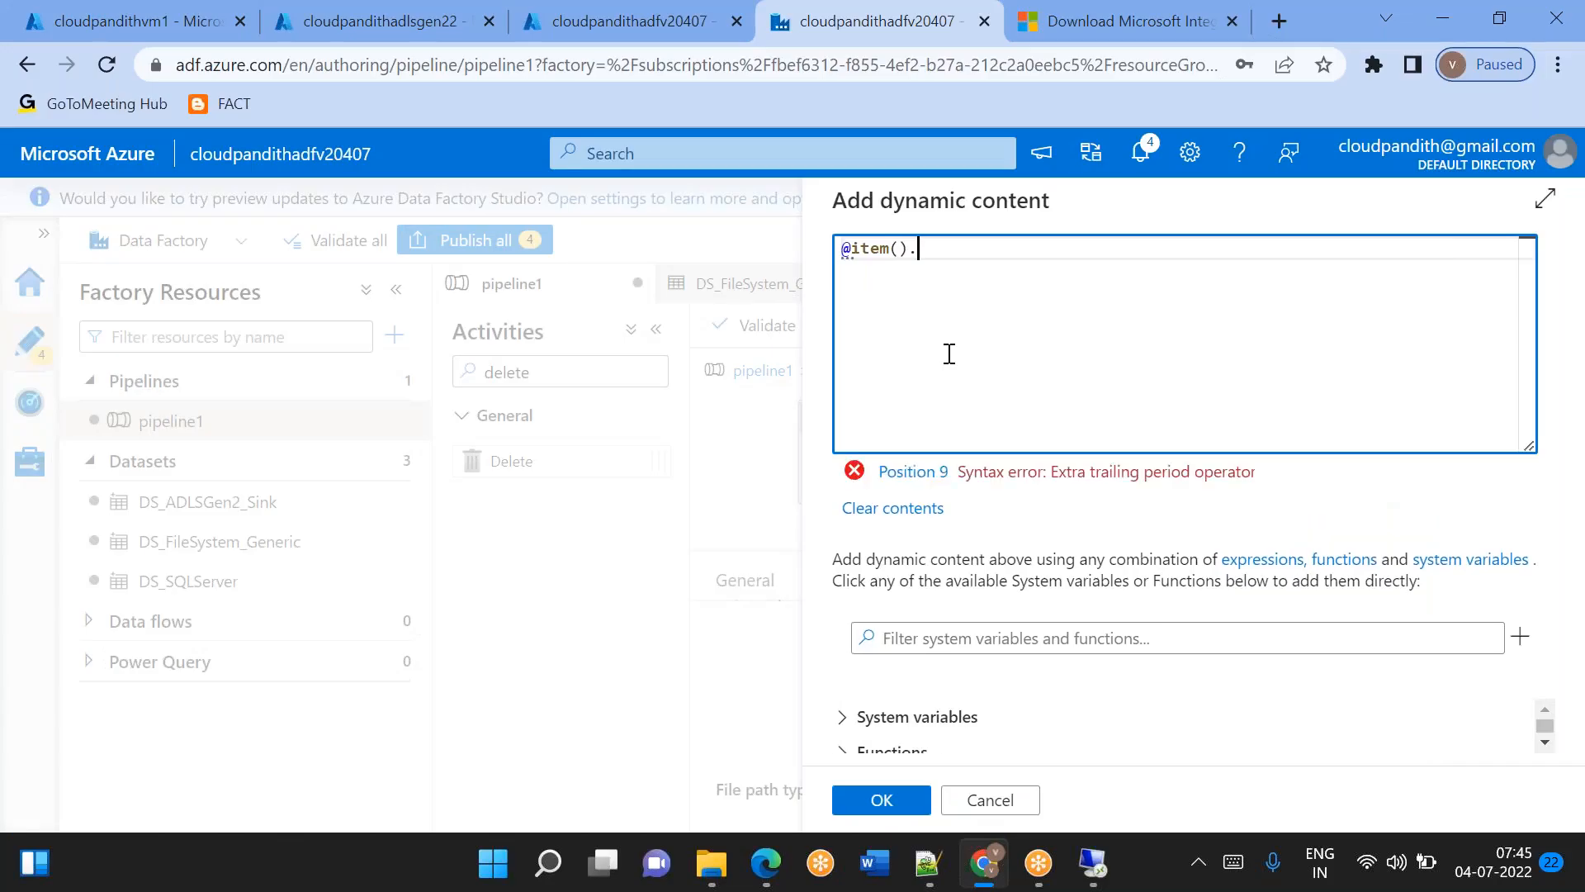
Switch to the VM's remote desktop and look inside the Global folder on the C: drive.
{"action": "key", "text": "alt+Tab"}
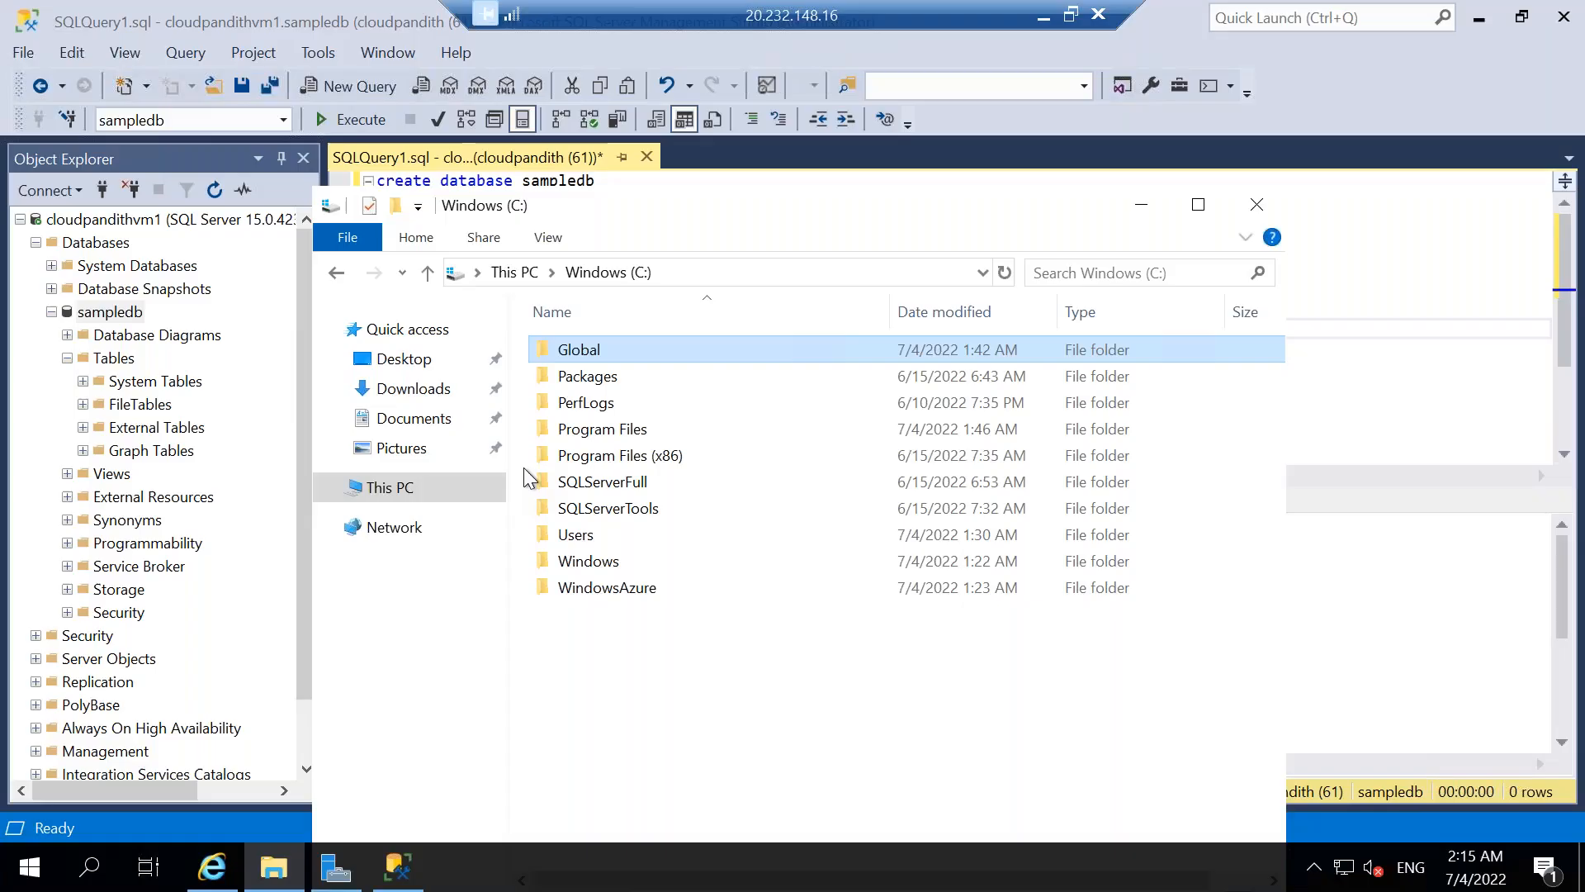
{"action": "double_click", "coordinate": [607, 356]}
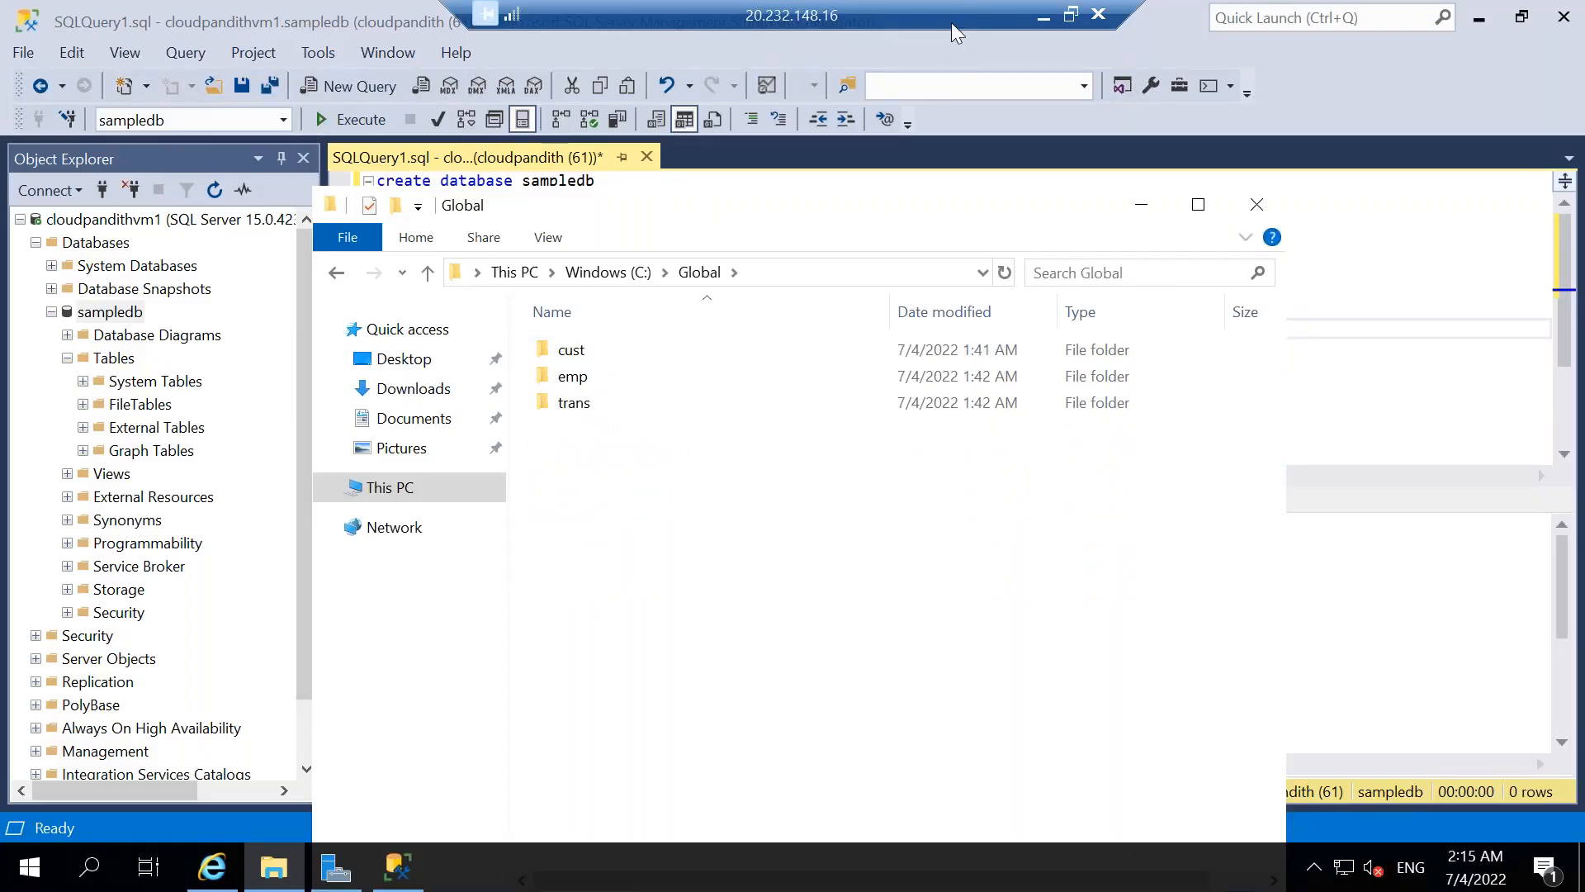
{"action": "left_click", "coordinate": [1043, 17]}
{"action": "left_click", "coordinate": [1445, 14]}
{"action": "left_click", "coordinate": [933, 880]}
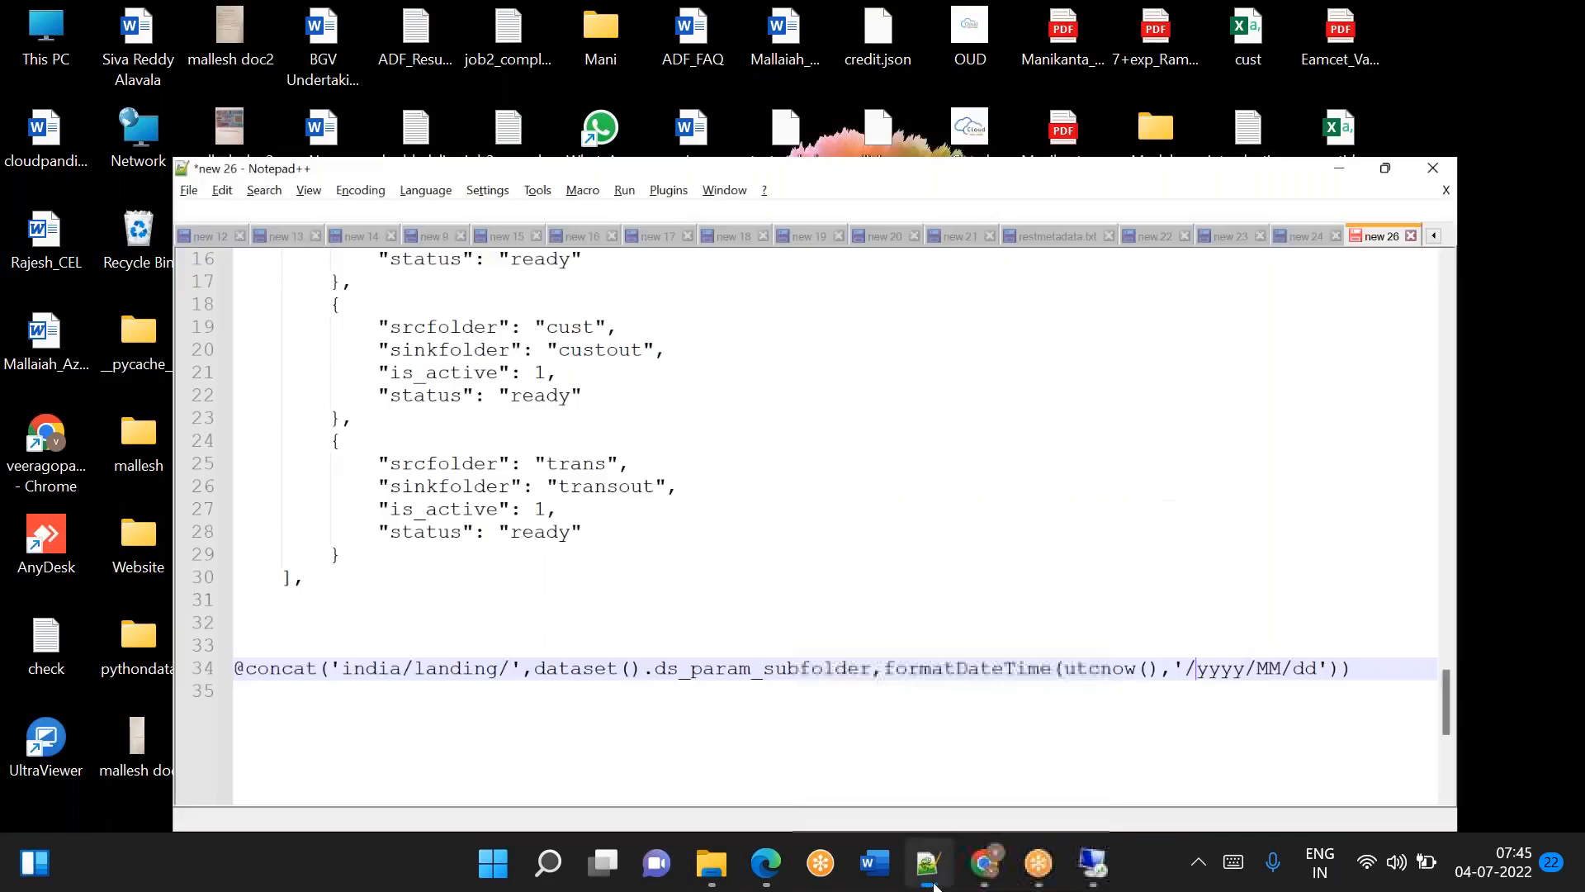
{"action": "double_click", "coordinate": [316, 380]}
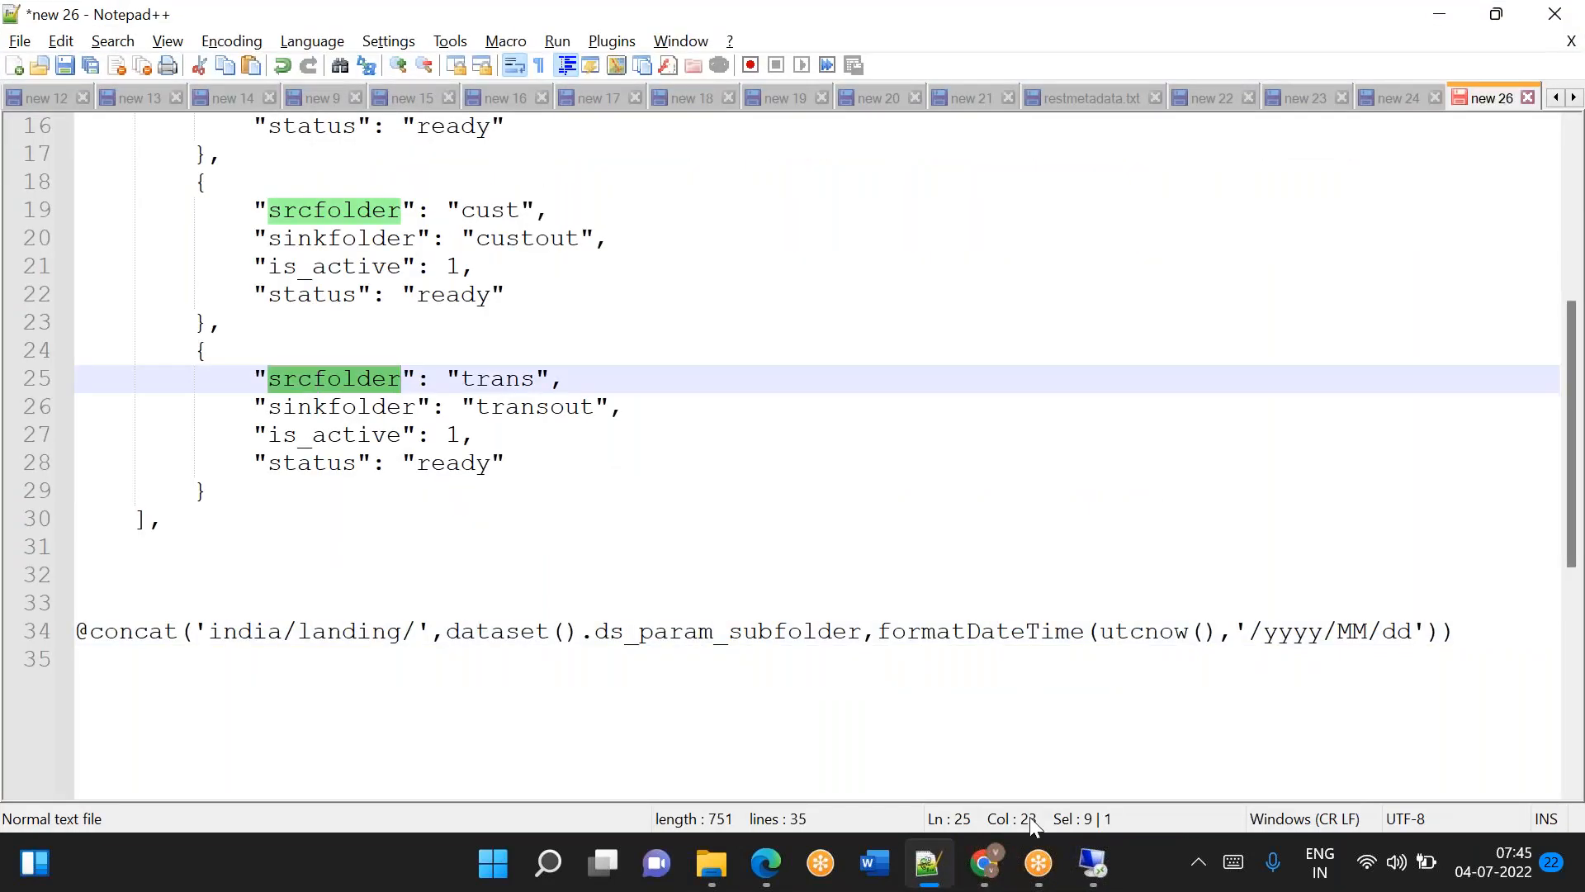
{"action": "left_click", "coordinate": [984, 882]}
{"action": "left_click", "coordinate": [1055, 259]}
{"action": "key", "text": "ctrl+v"}
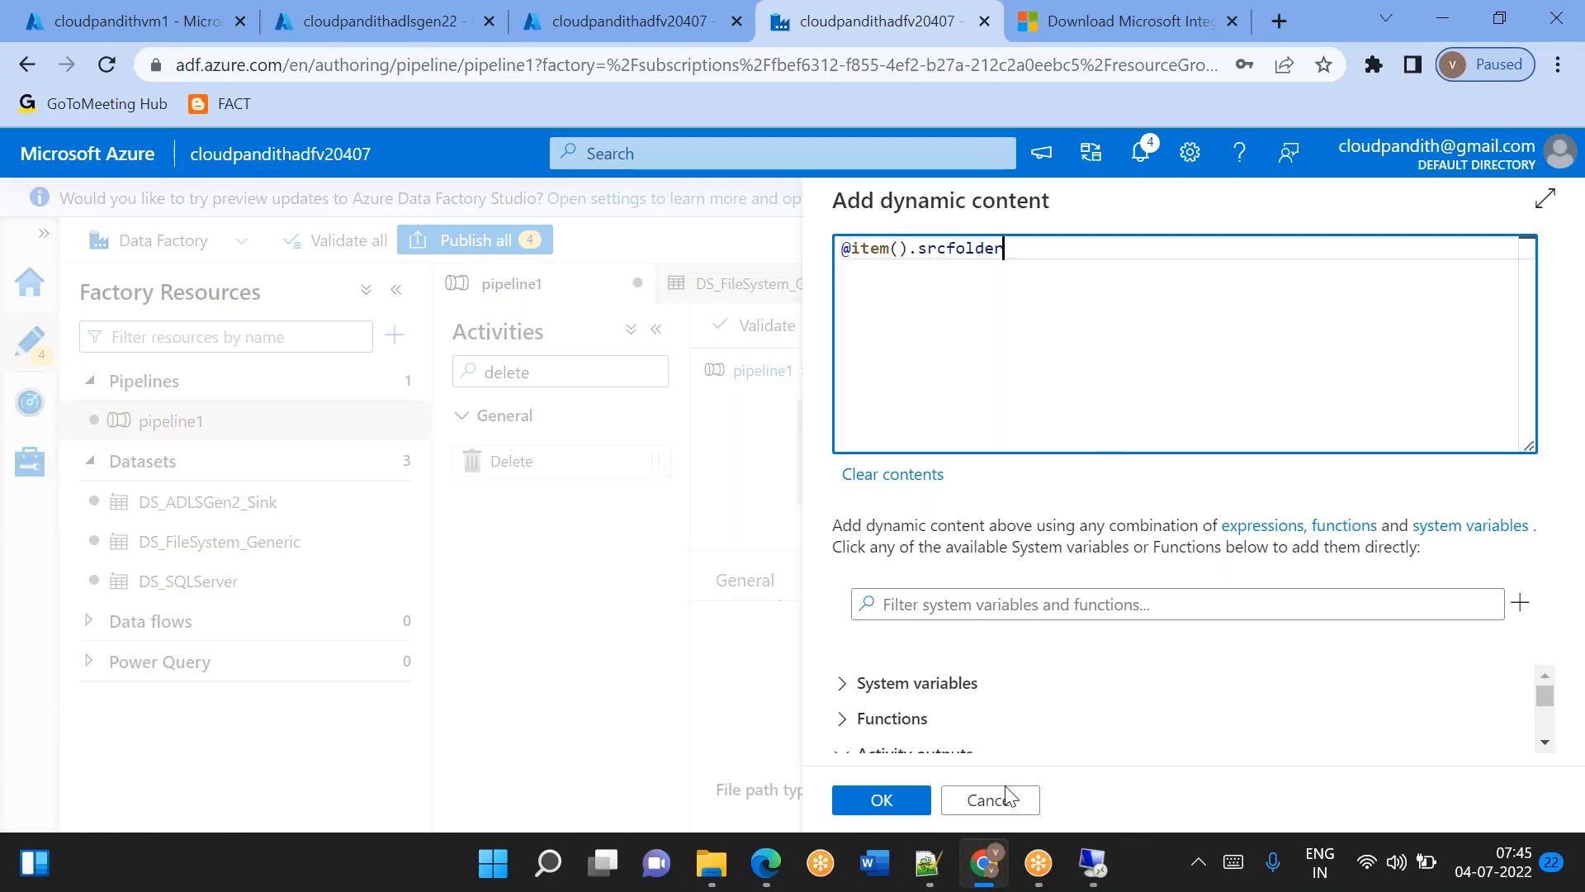
{"action": "left_click", "coordinate": [882, 799]}
Disable logging for the Delete1 activity.
{"action": "scroll", "coordinate": [970, 747], "scroll_direction": "down", "scroll_amount": 3}
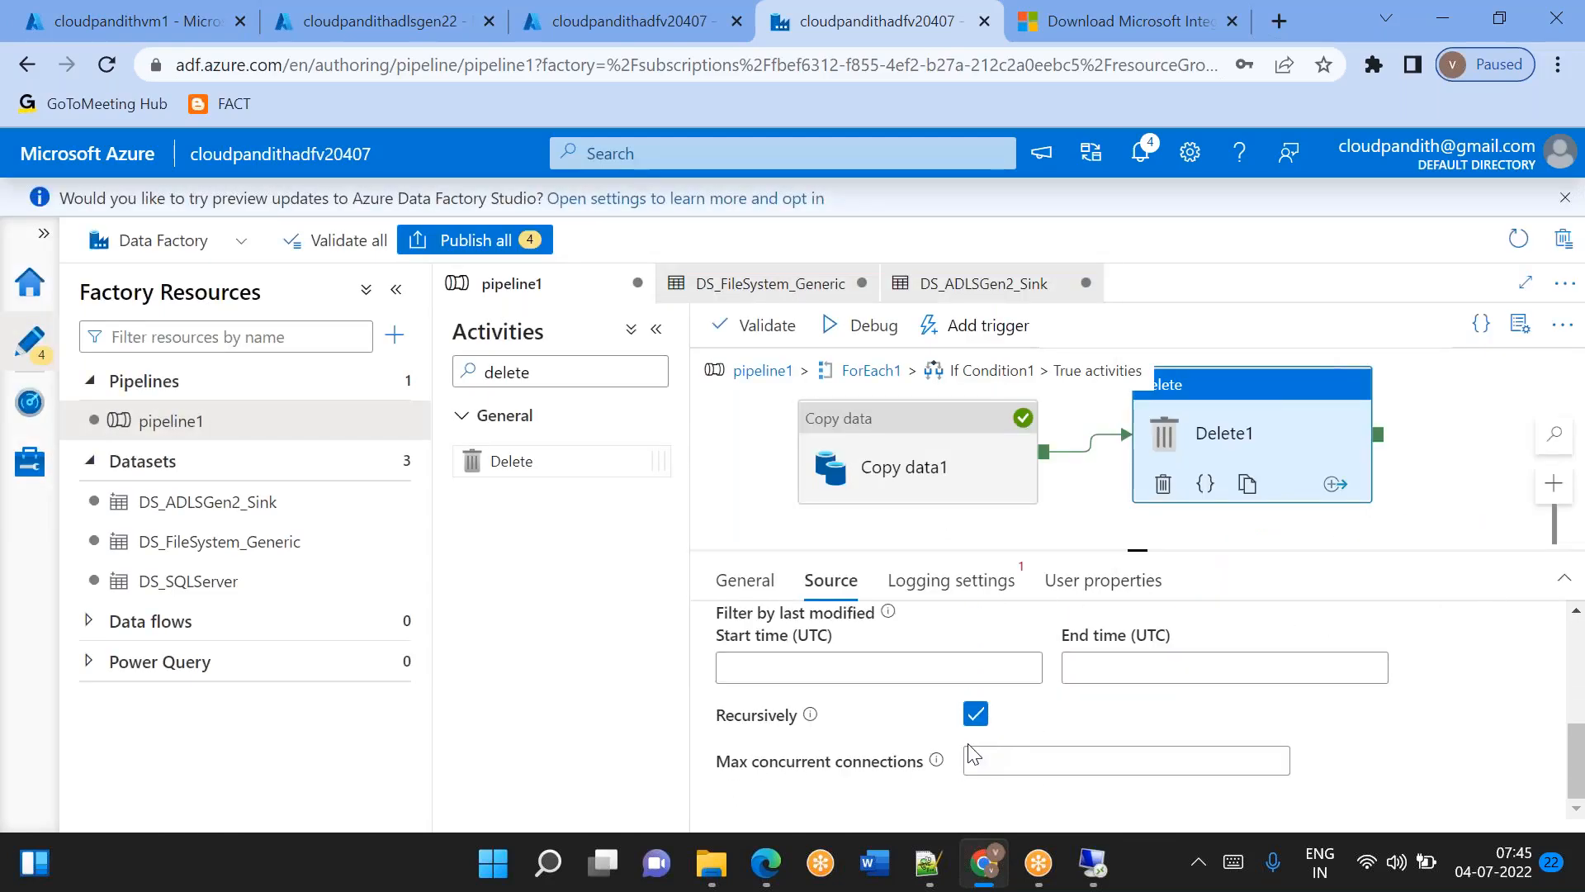
{"action": "scroll", "coordinate": [875, 743], "scroll_direction": "up", "scroll_amount": 5}
{"action": "scroll", "coordinate": [880, 751], "scroll_direction": "up", "scroll_amount": 1}
{"action": "left_click", "coordinate": [923, 593]}
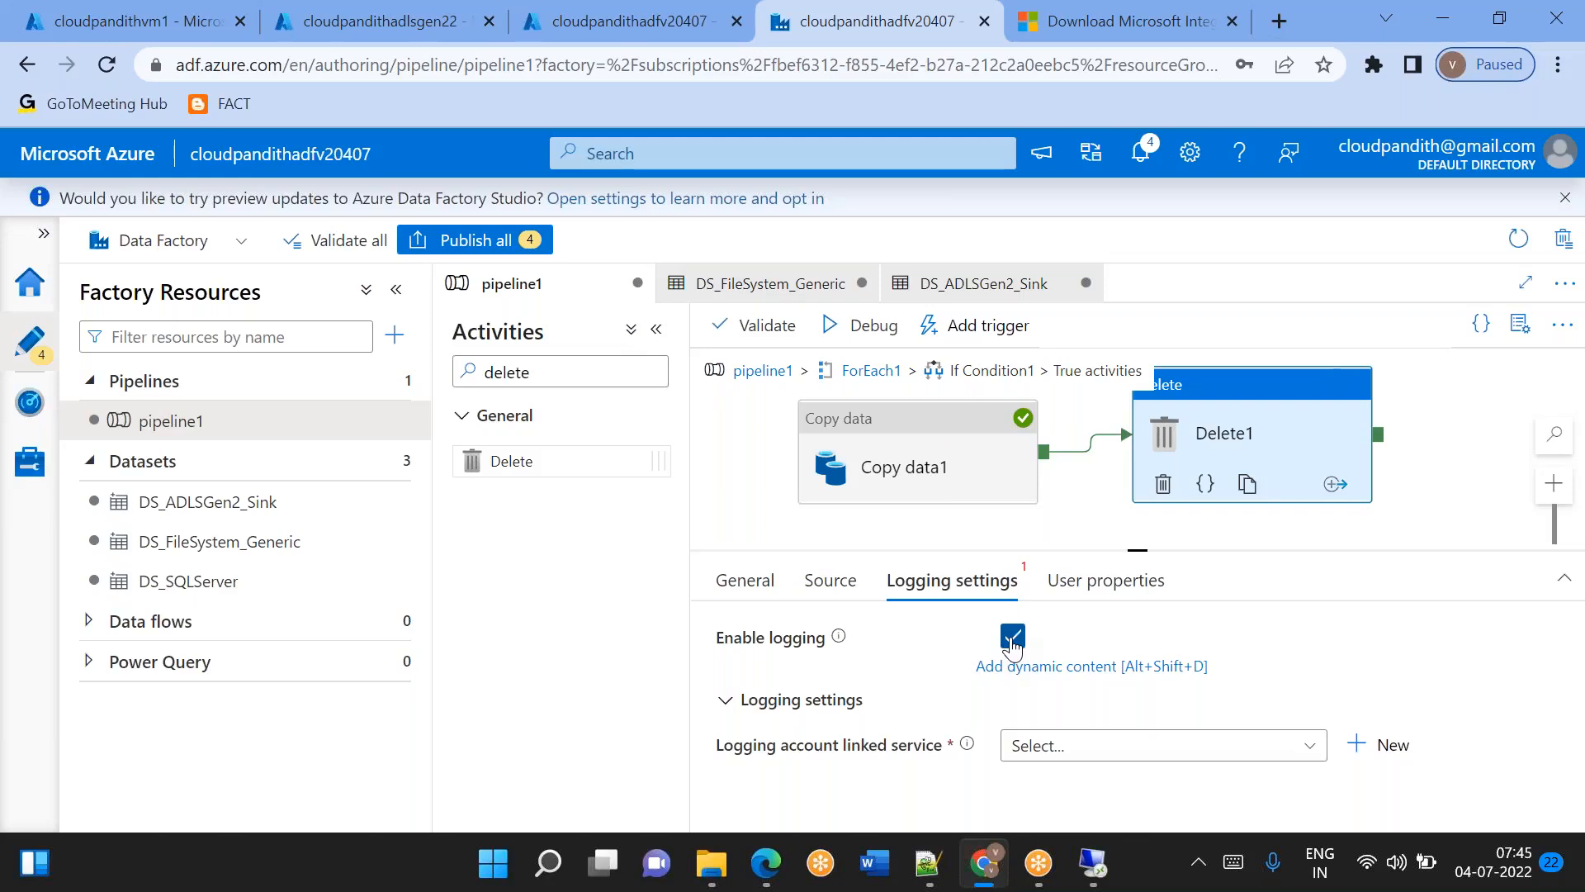
{"action": "left_click", "coordinate": [1106, 748]}
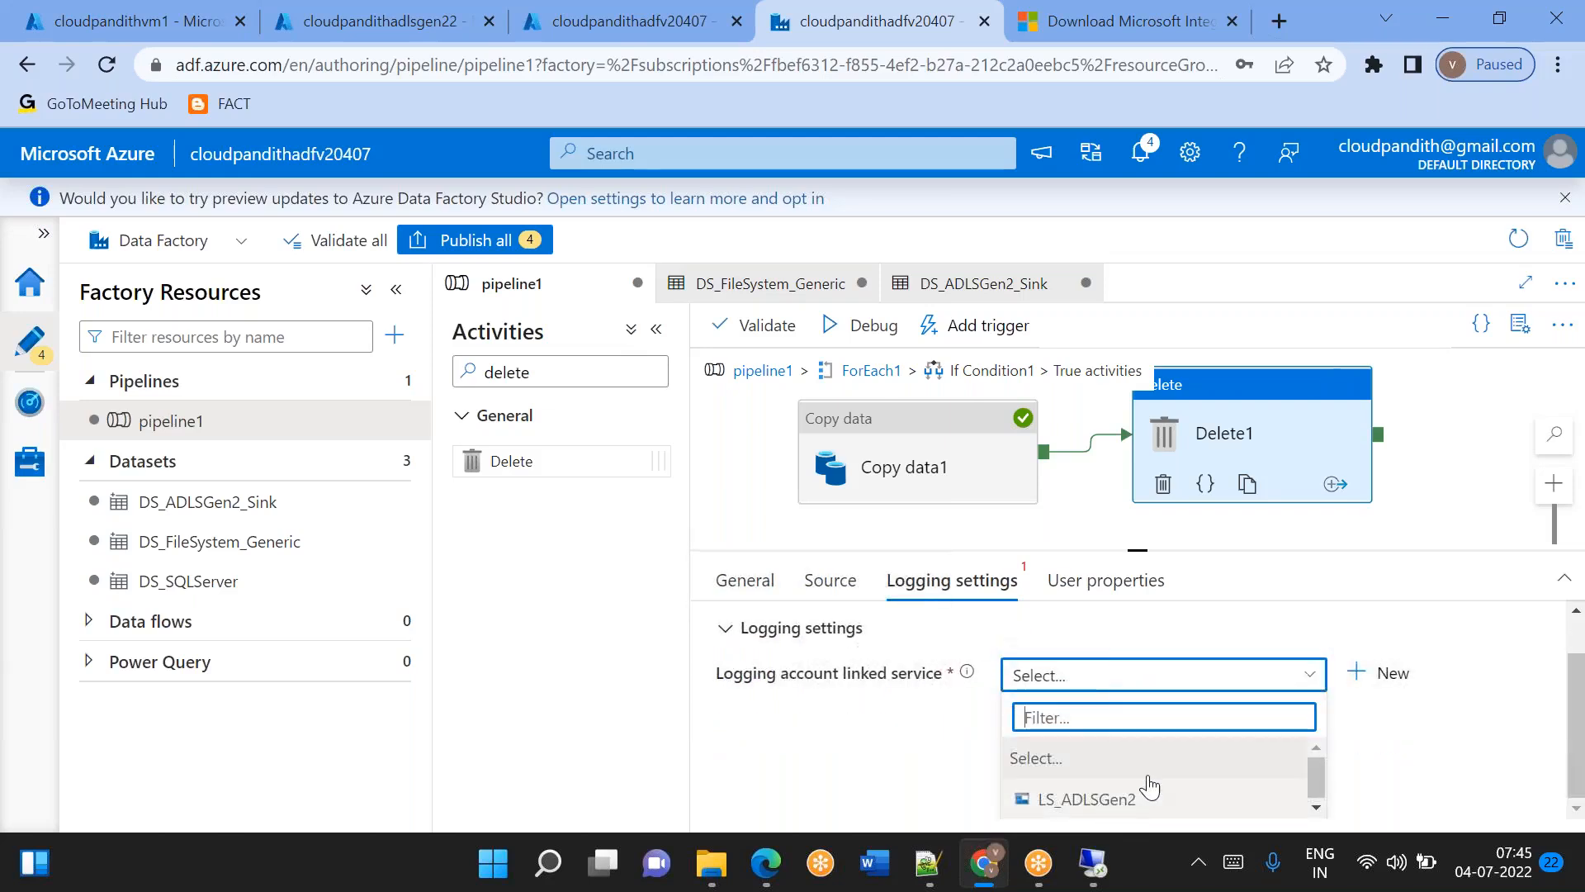
{"action": "left_click", "coordinate": [893, 761]}
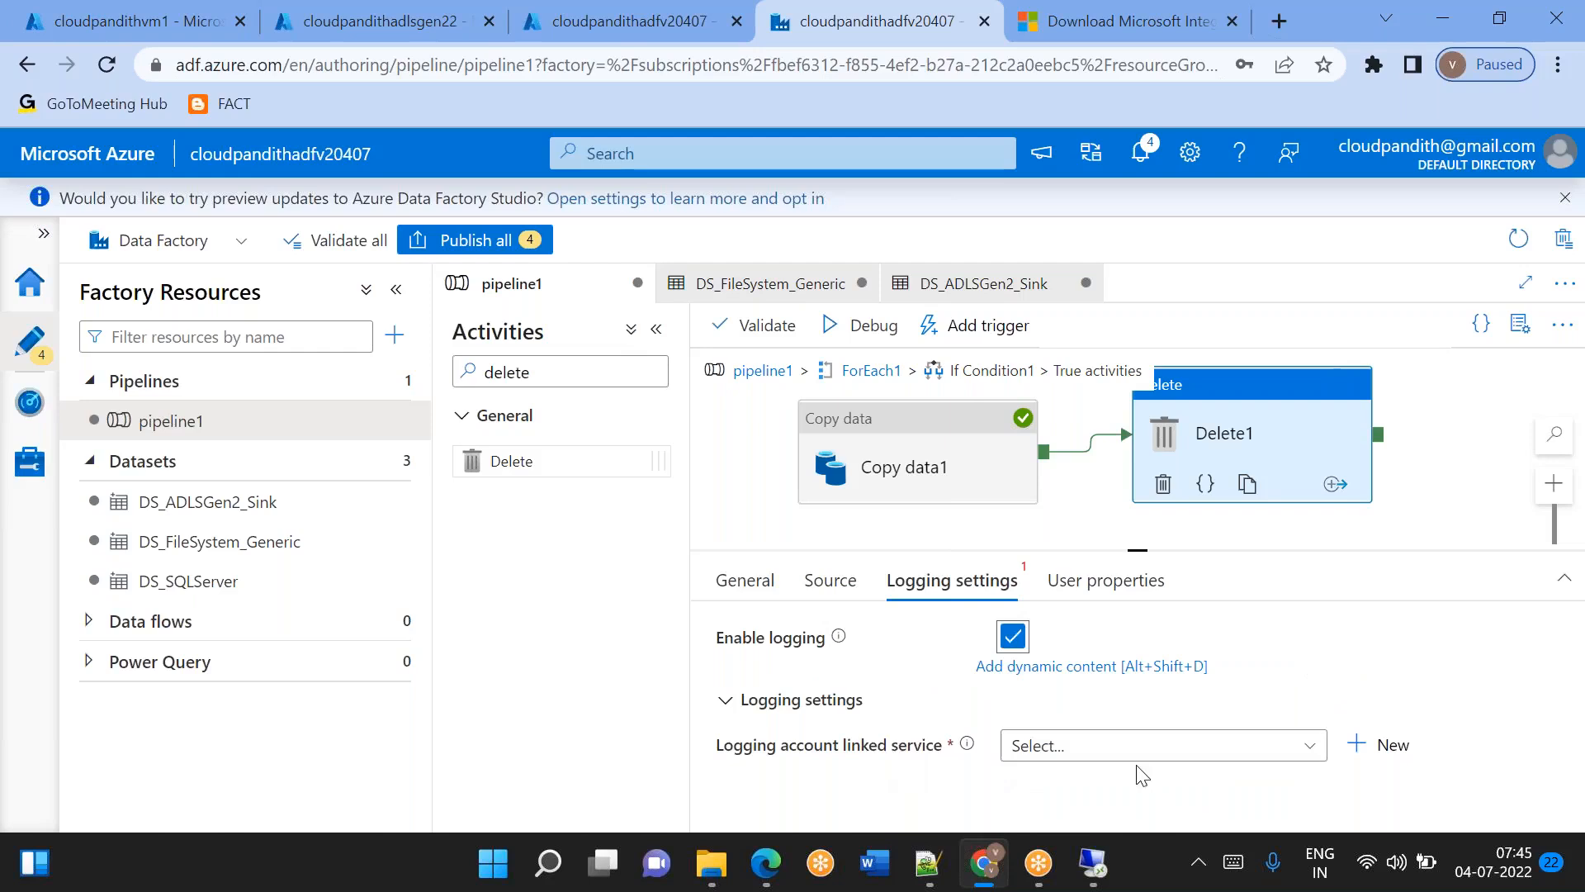
{"action": "left_click", "coordinate": [1012, 636]}
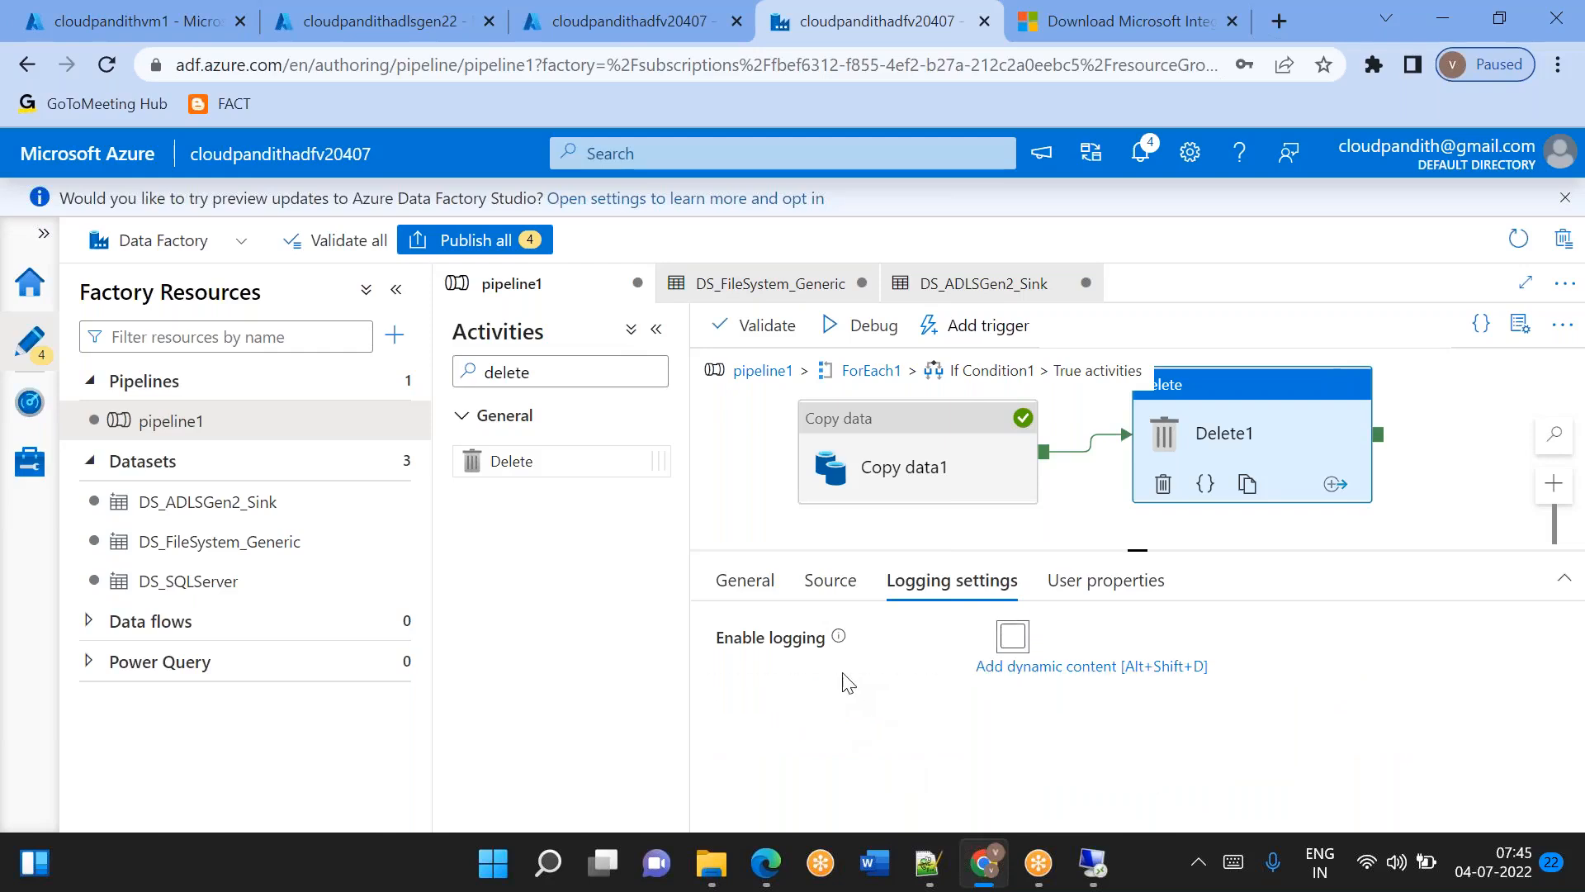
Set the Delete1 source's file path type to Wildcard file path with * as the wildcard file name.
{"action": "left_click", "coordinate": [829, 588]}
{"action": "scroll", "coordinate": [846, 747], "scroll_direction": "down", "scroll_amount": 2}
{"action": "scroll", "coordinate": [842, 747], "scroll_direction": "down", "scroll_amount": 2}
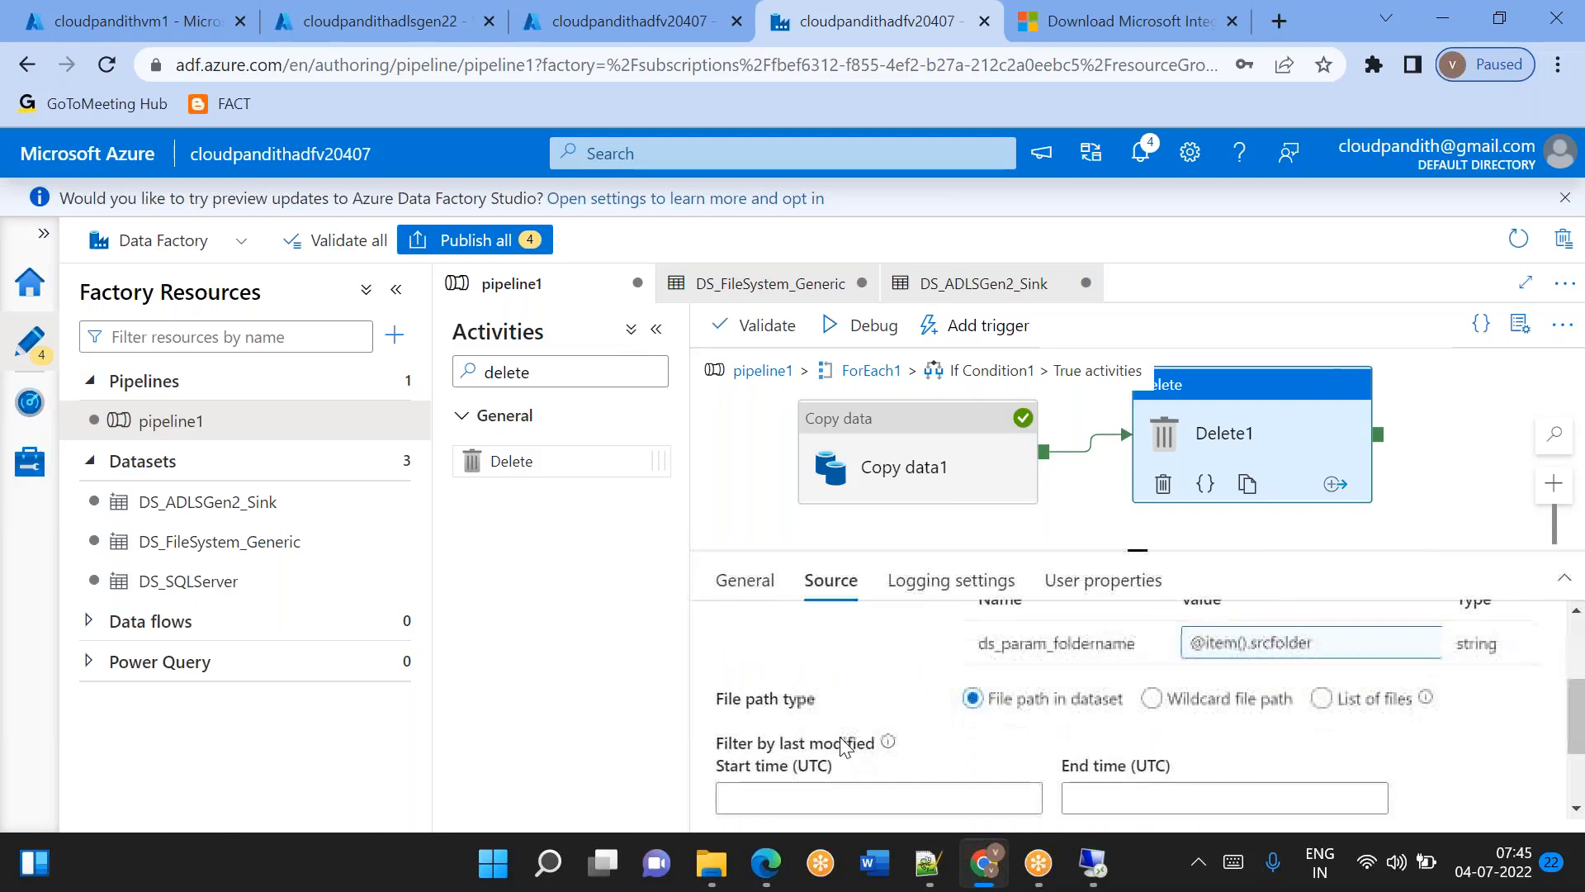
{"action": "left_click", "coordinate": [1153, 672]}
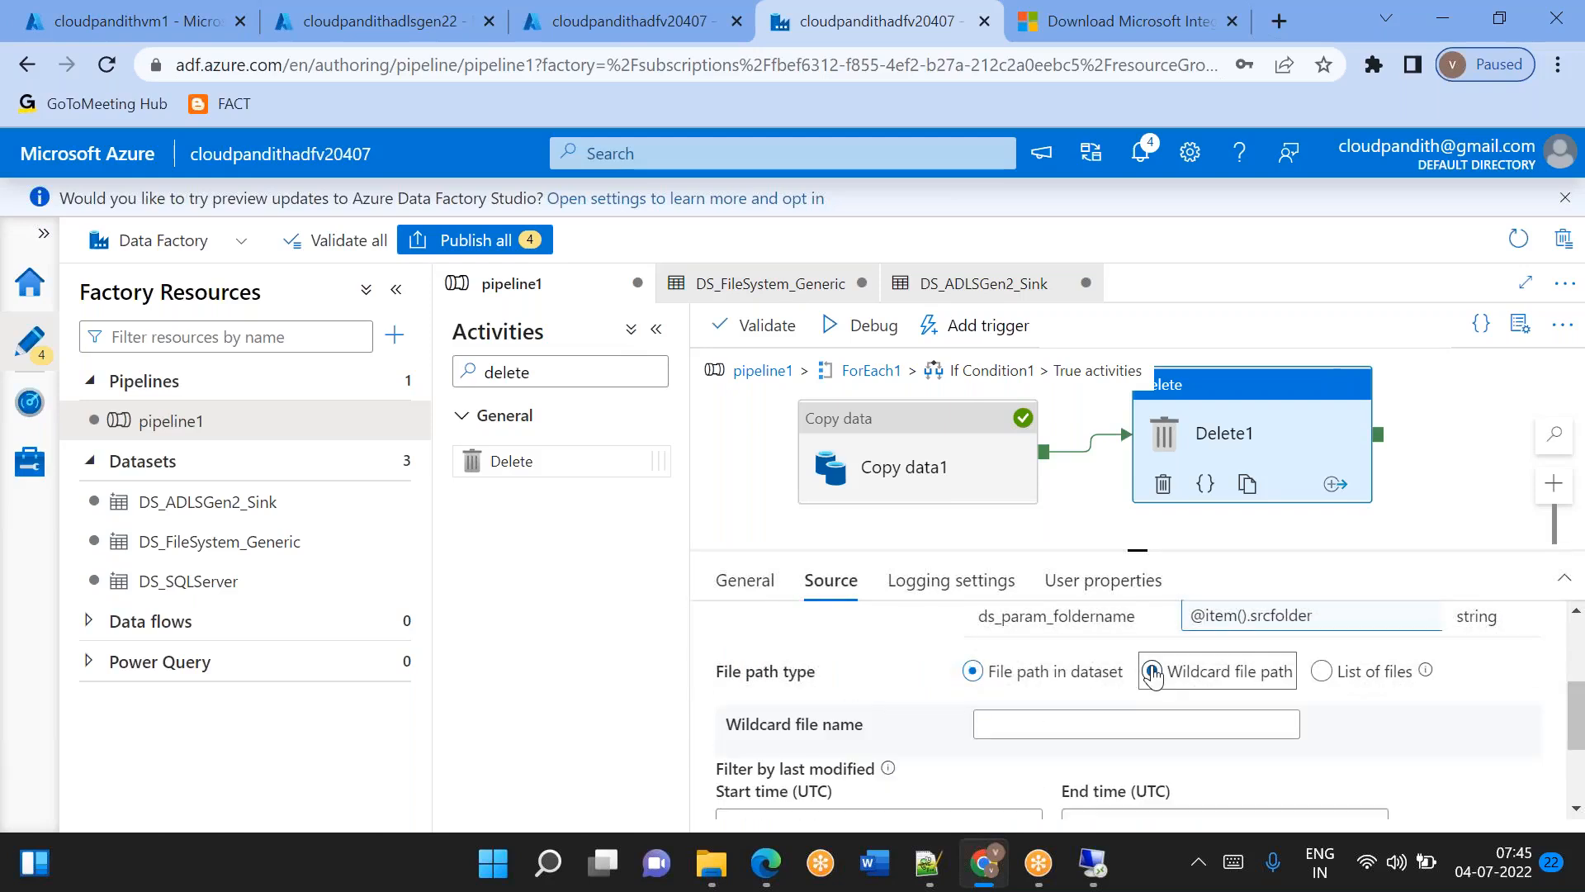
{"action": "left_click", "coordinate": [1033, 720]}
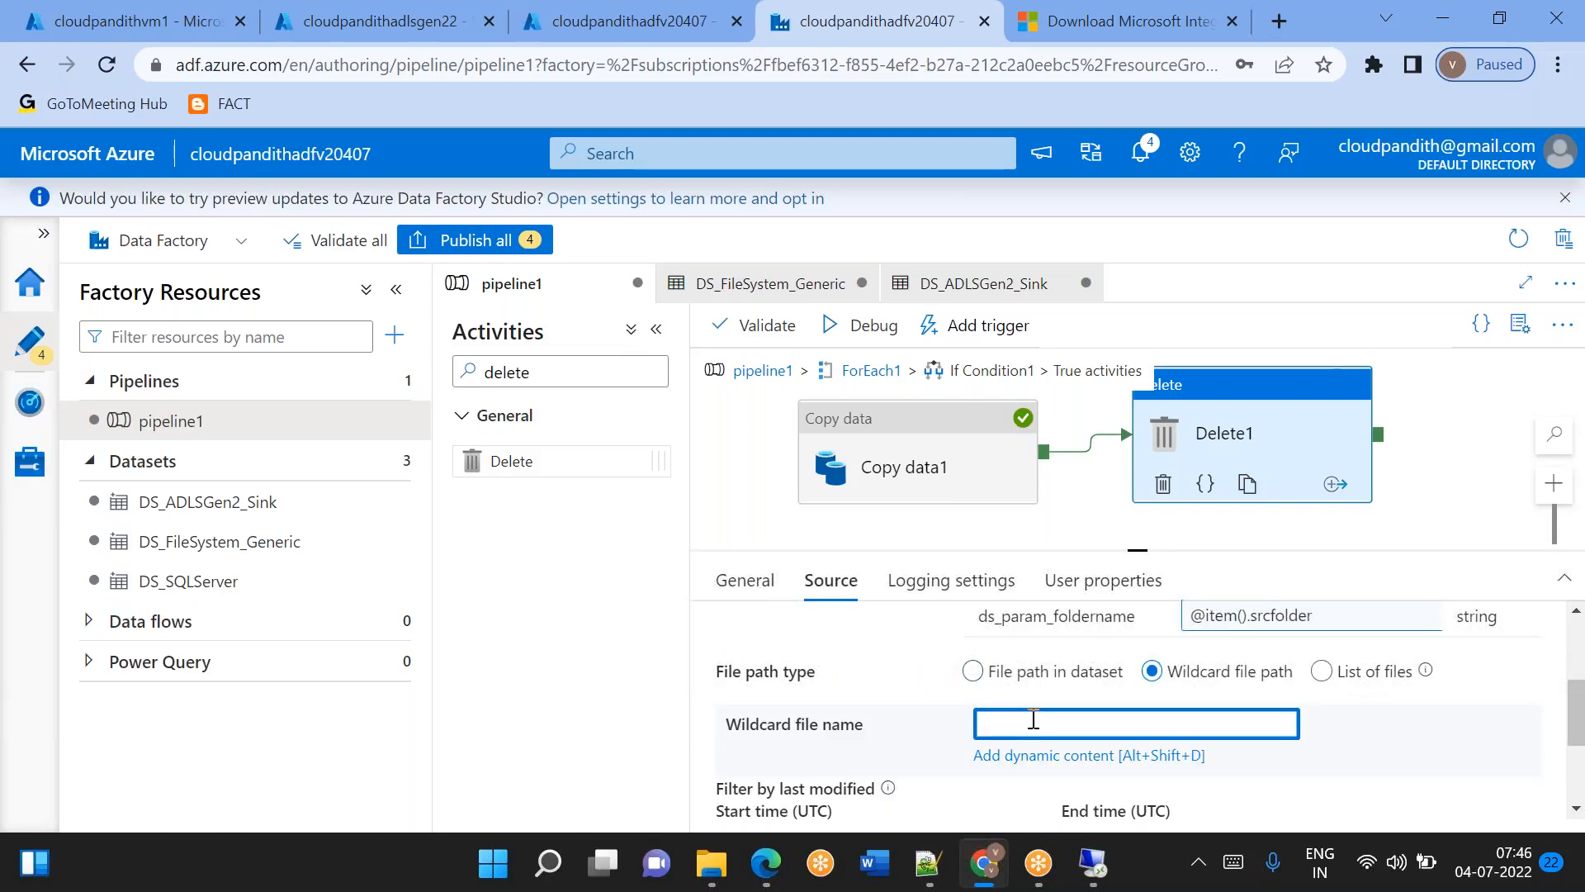
{"action": "type", "text": "*"}
{"action": "left_click", "coordinate": [1471, 745]}
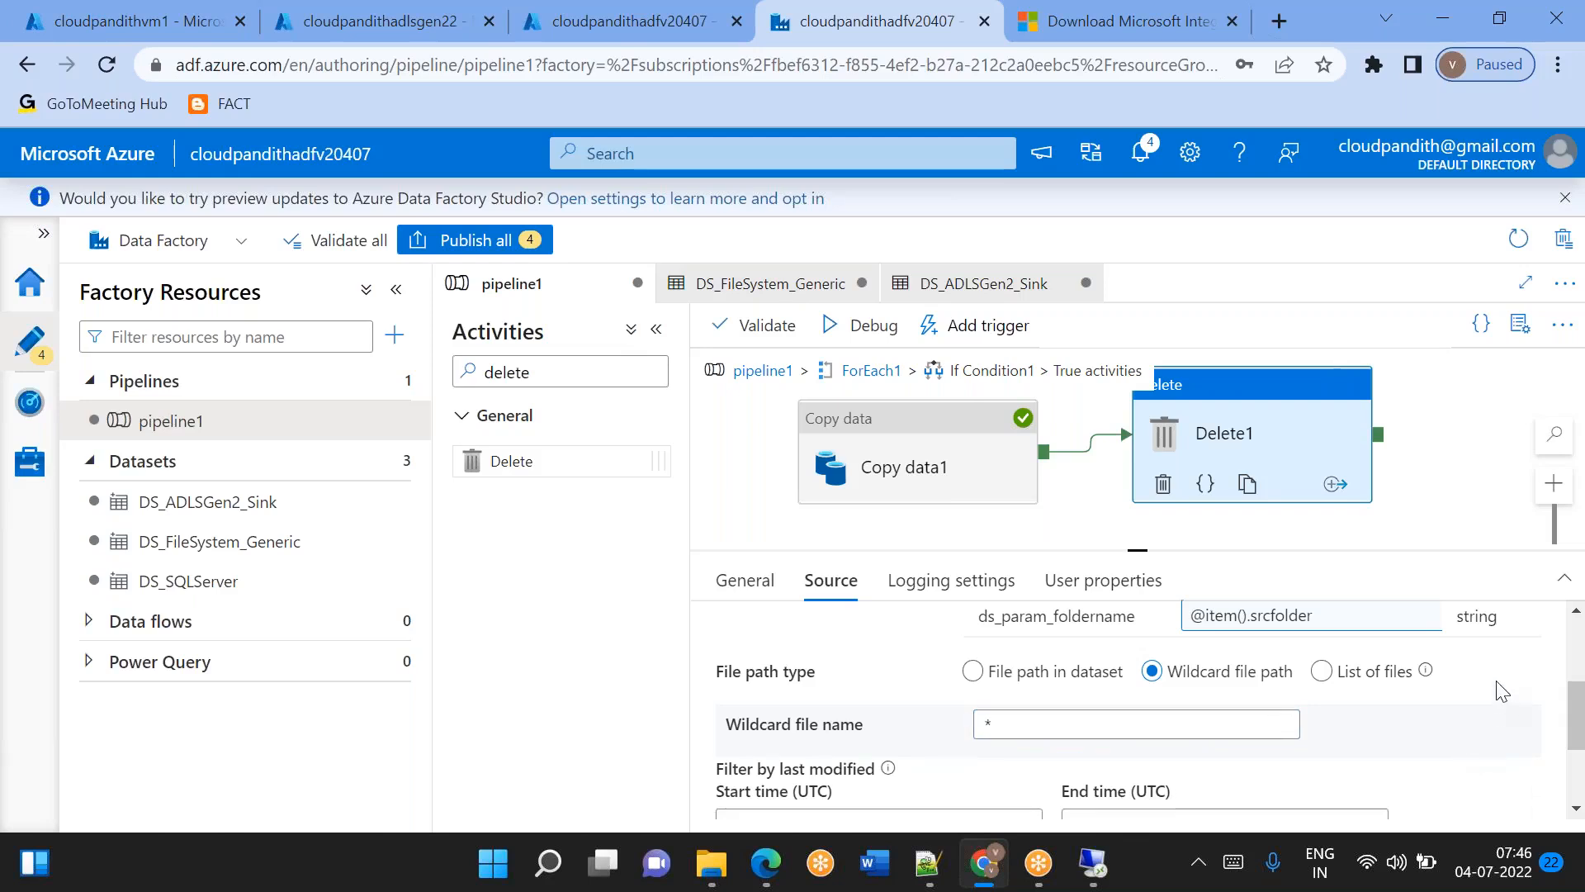
Review Delete1's source settings and check the file path defined in the DS_FileSystem_Generic dataset.
{"action": "scroll", "coordinate": [1501, 691], "scroll_direction": "down", "scroll_amount": 2}
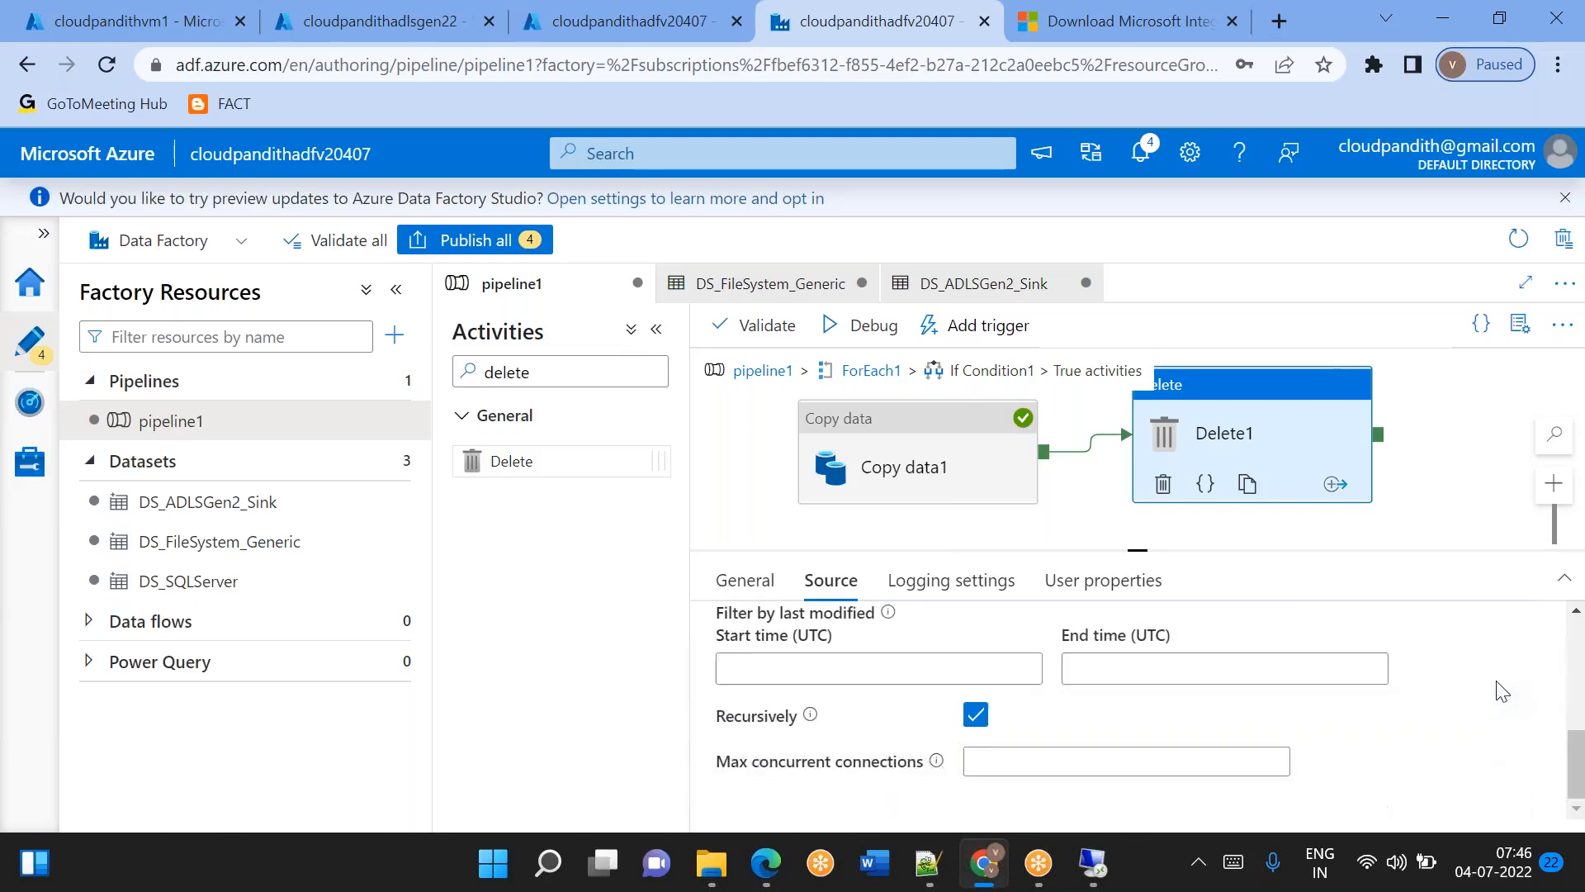
{"action": "scroll", "coordinate": [1501, 691], "scroll_direction": "up", "scroll_amount": 4}
{"action": "scroll", "coordinate": [1501, 691], "scroll_direction": "down", "scroll_amount": 2}
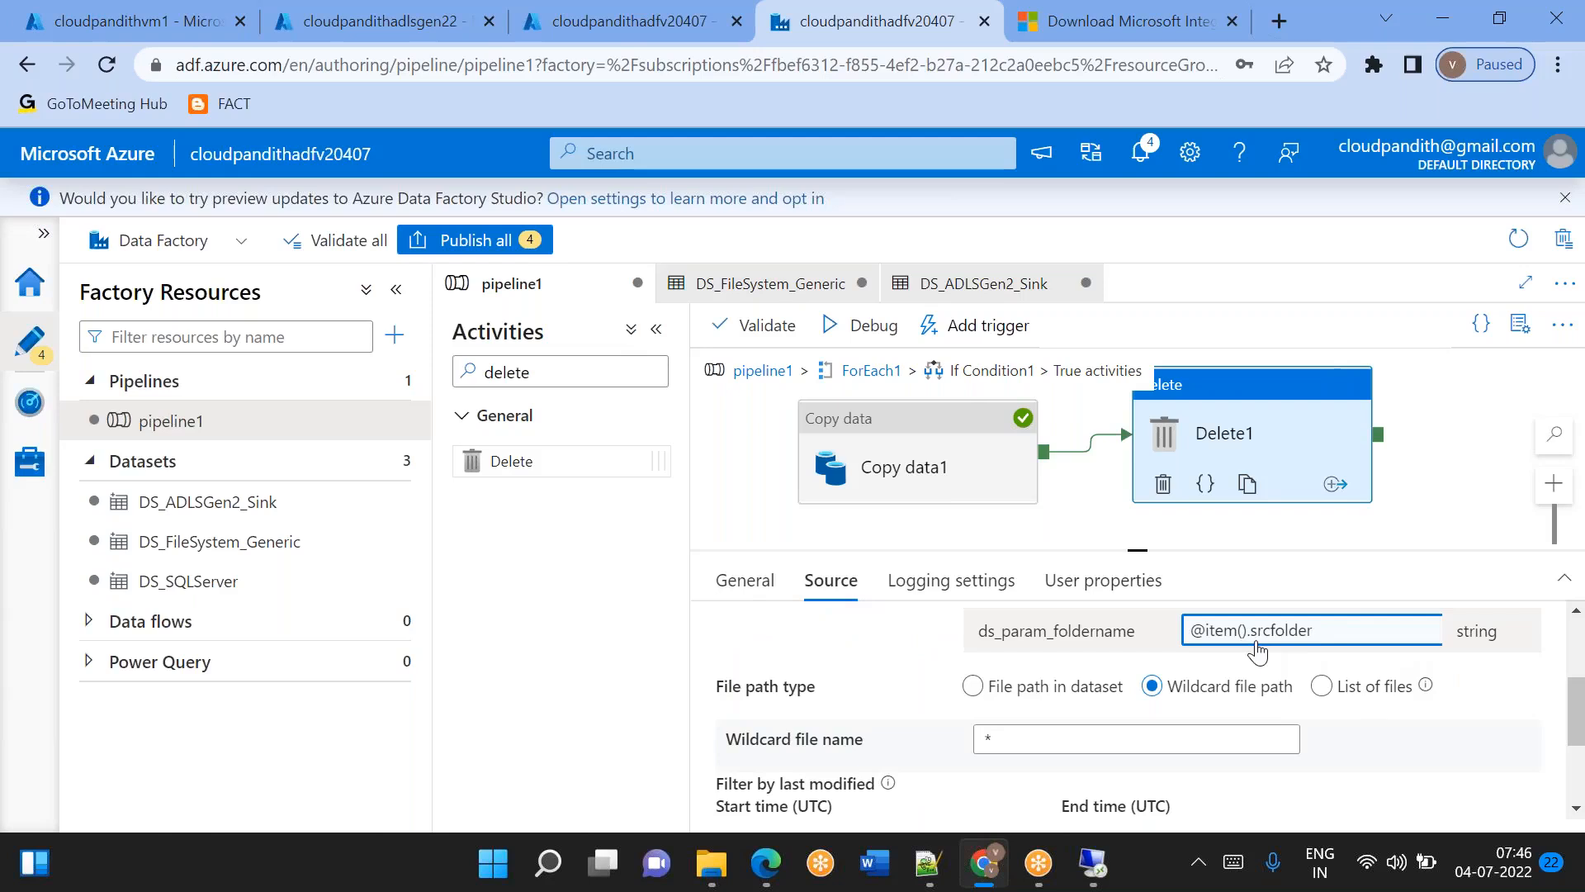
{"action": "scroll", "coordinate": [1189, 648], "scroll_direction": "up", "scroll_amount": 3}
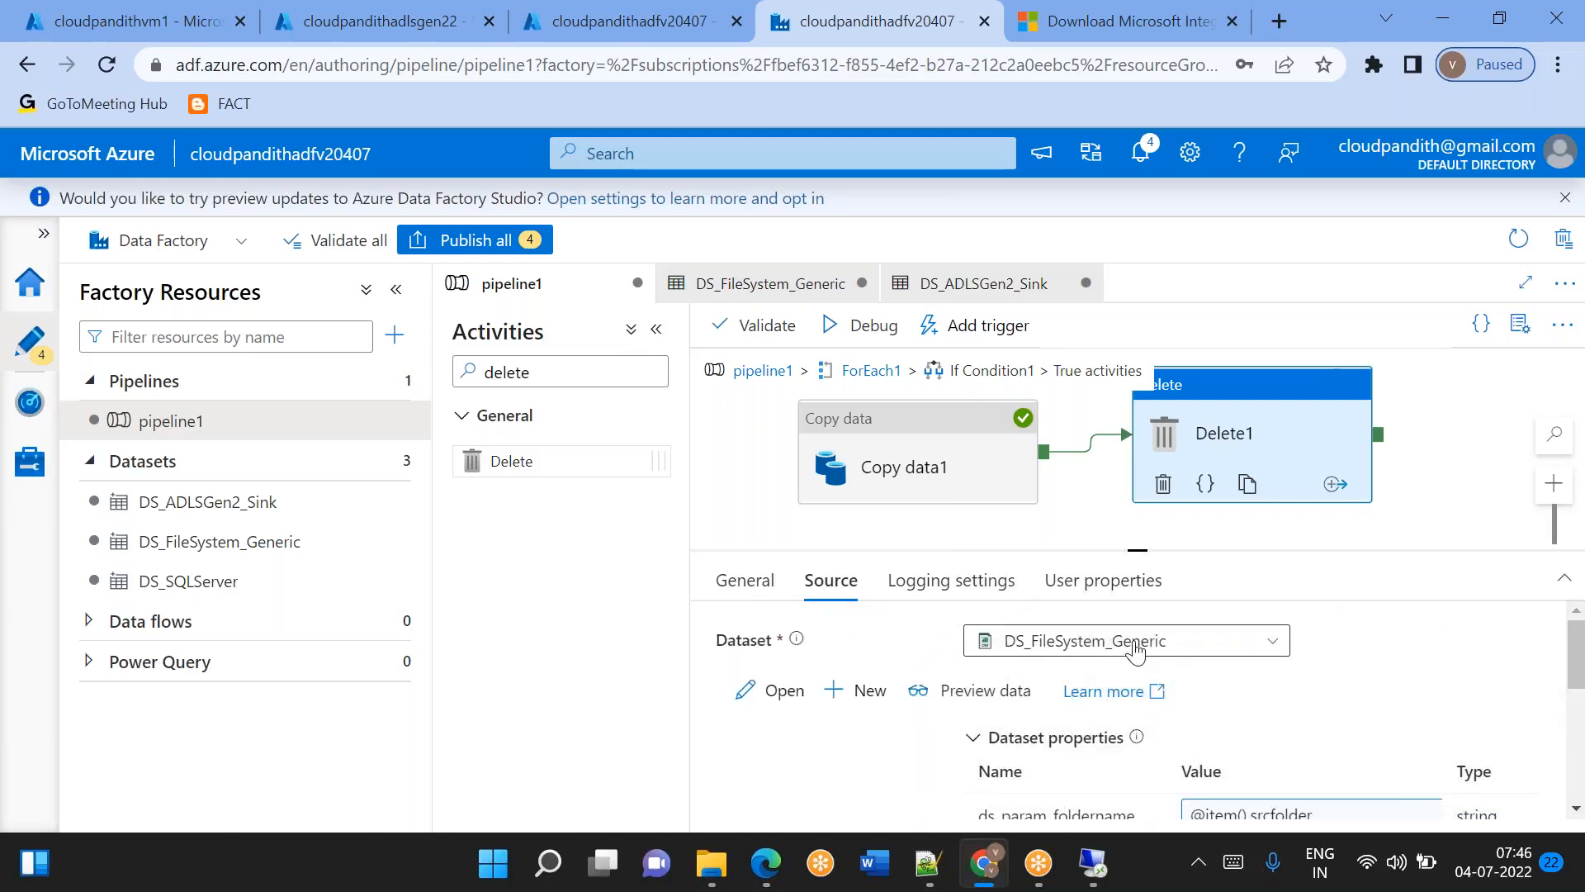
{"action": "left_click", "coordinate": [216, 545]}
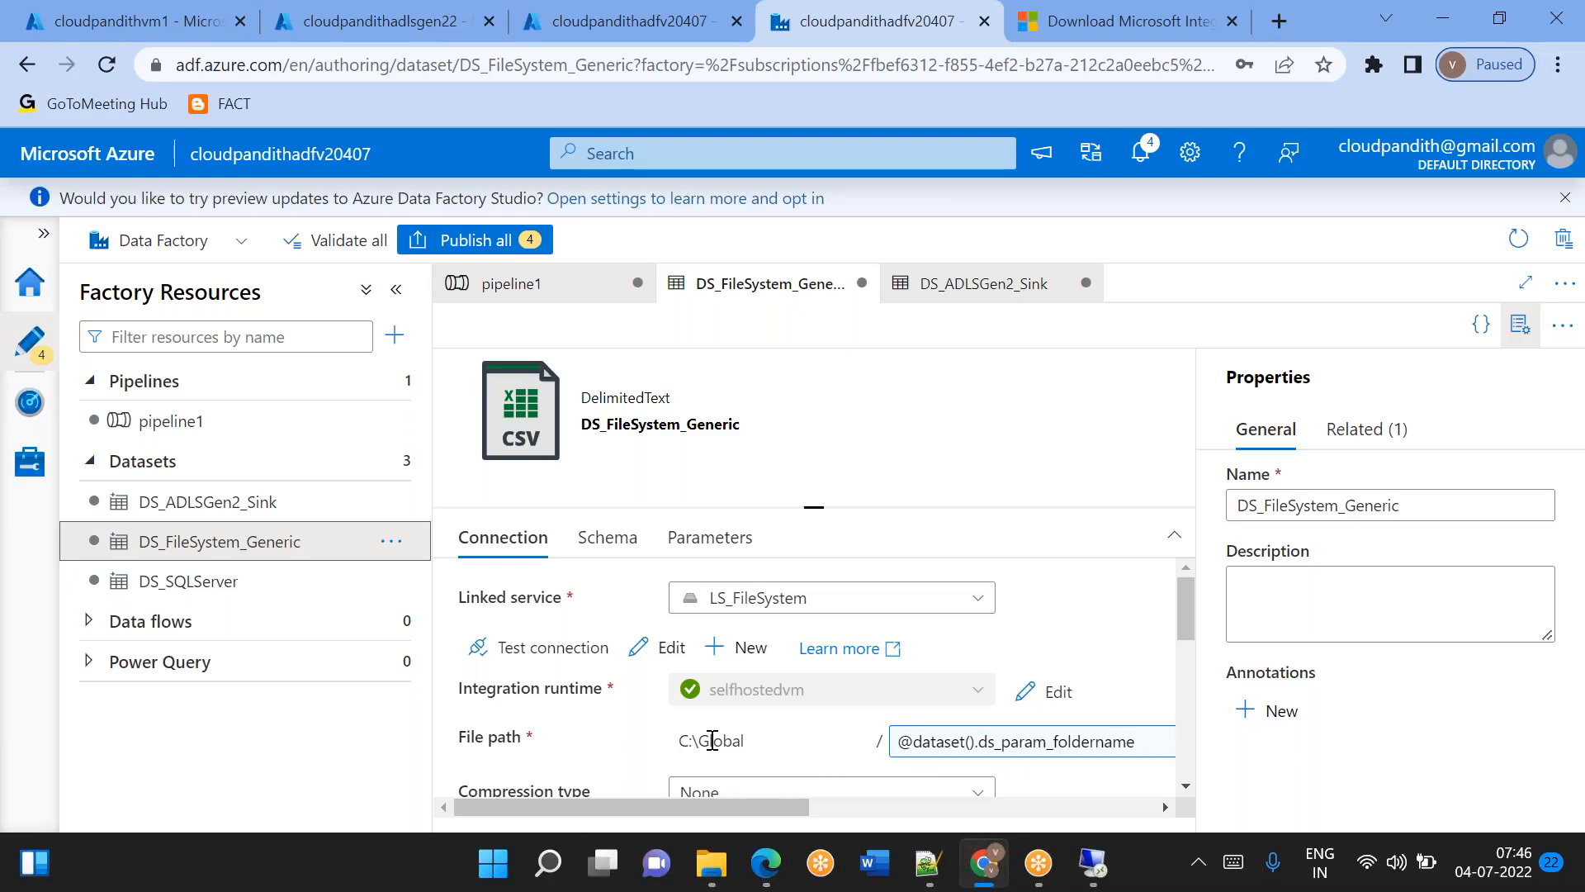
{"action": "left_click", "coordinate": [1053, 747]}
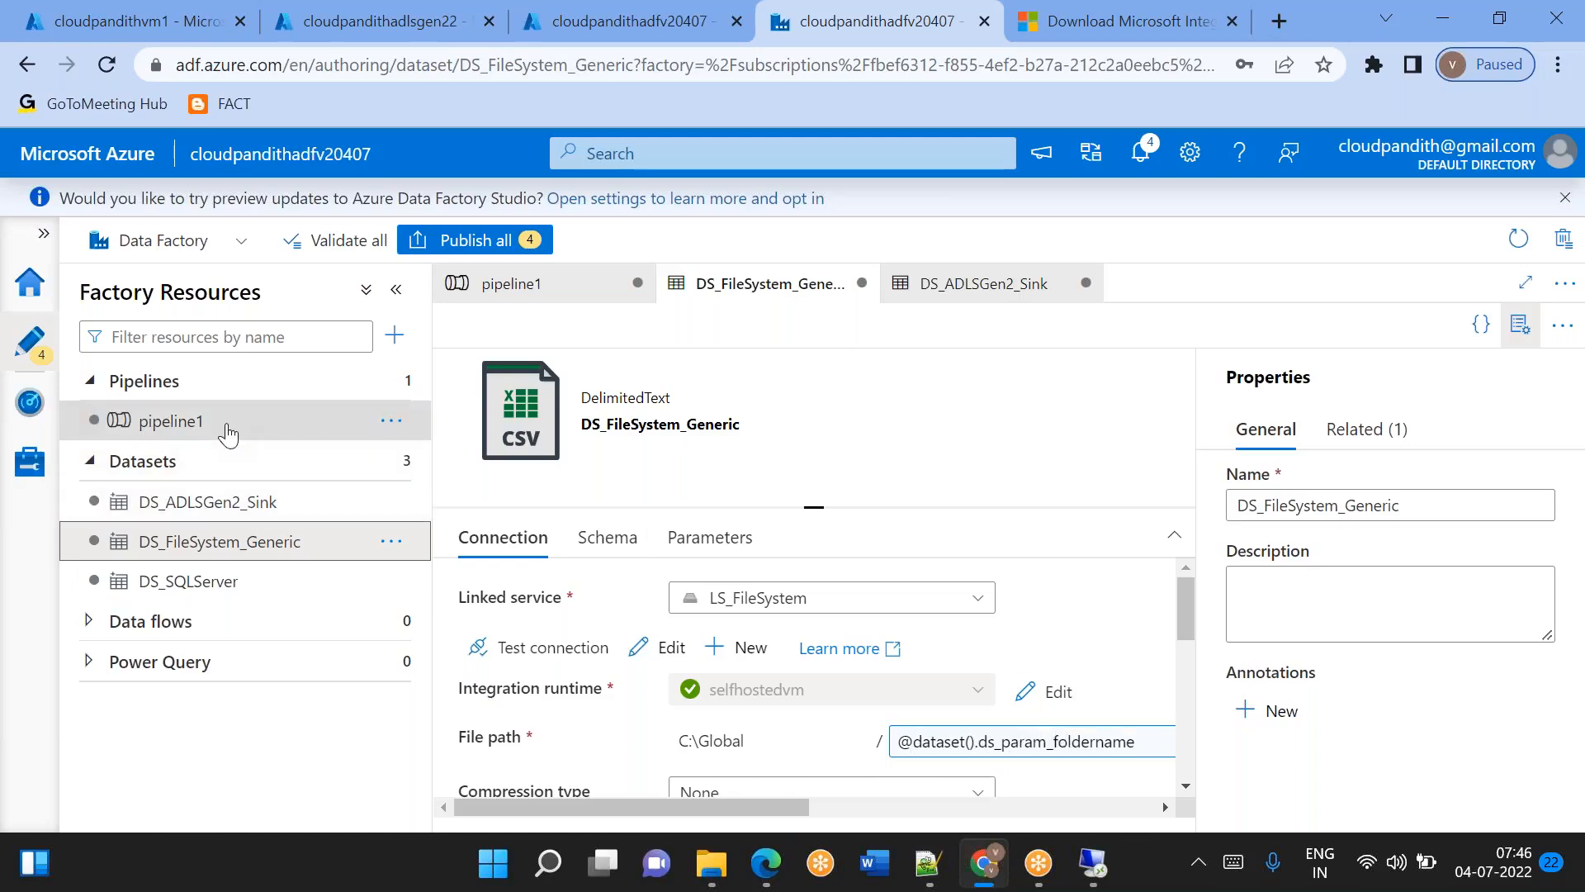
{"action": "left_click", "coordinate": [228, 433]}
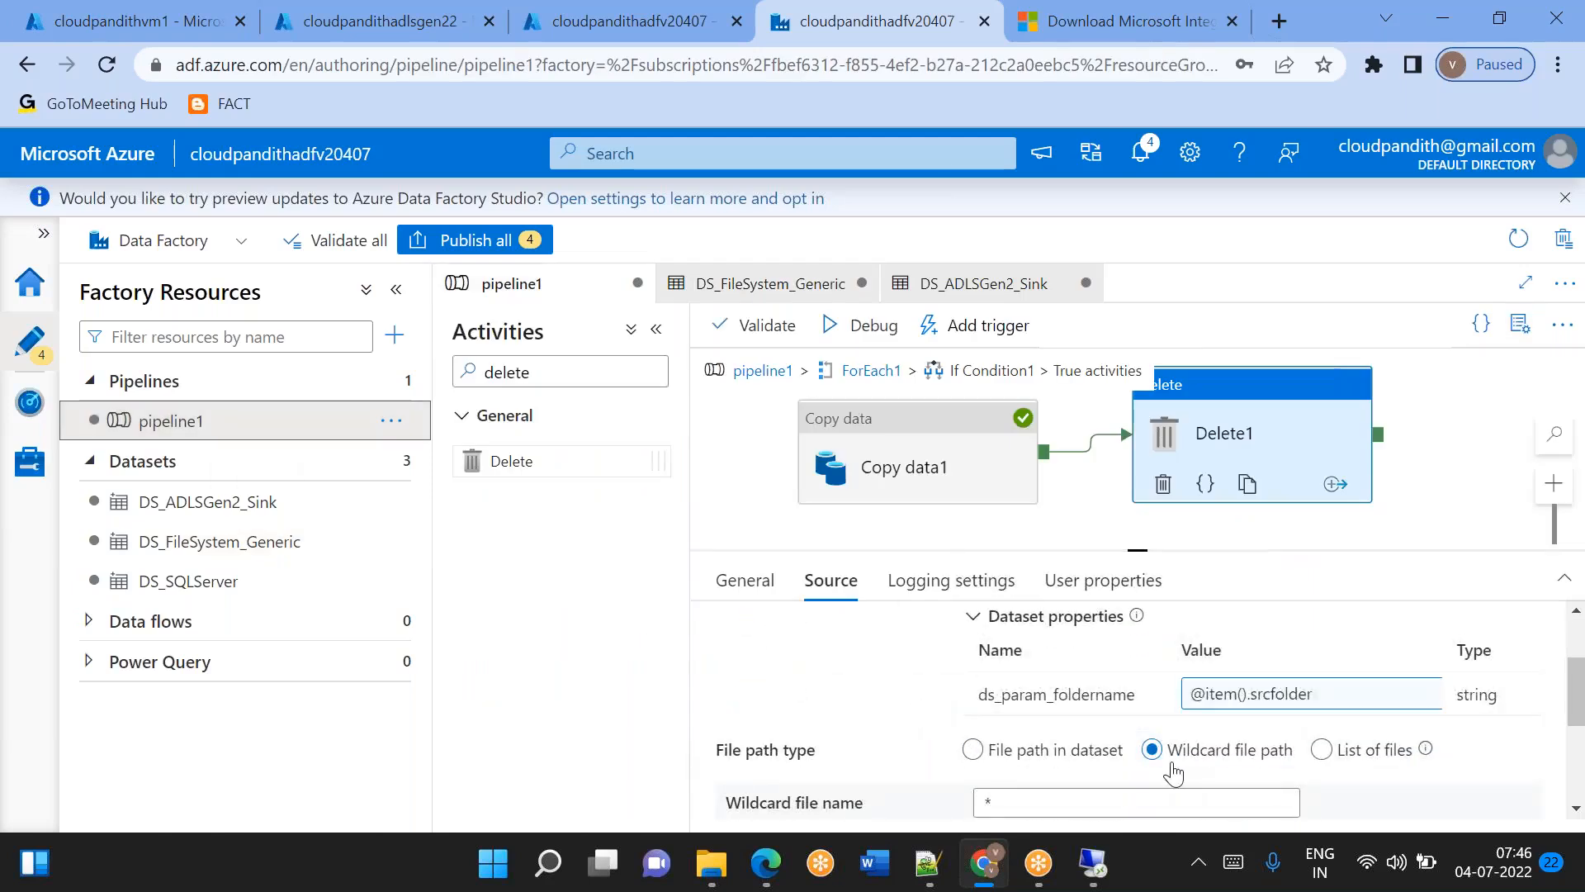
{"action": "scroll", "coordinate": [946, 743], "scroll_direction": "down", "scroll_amount": 3}
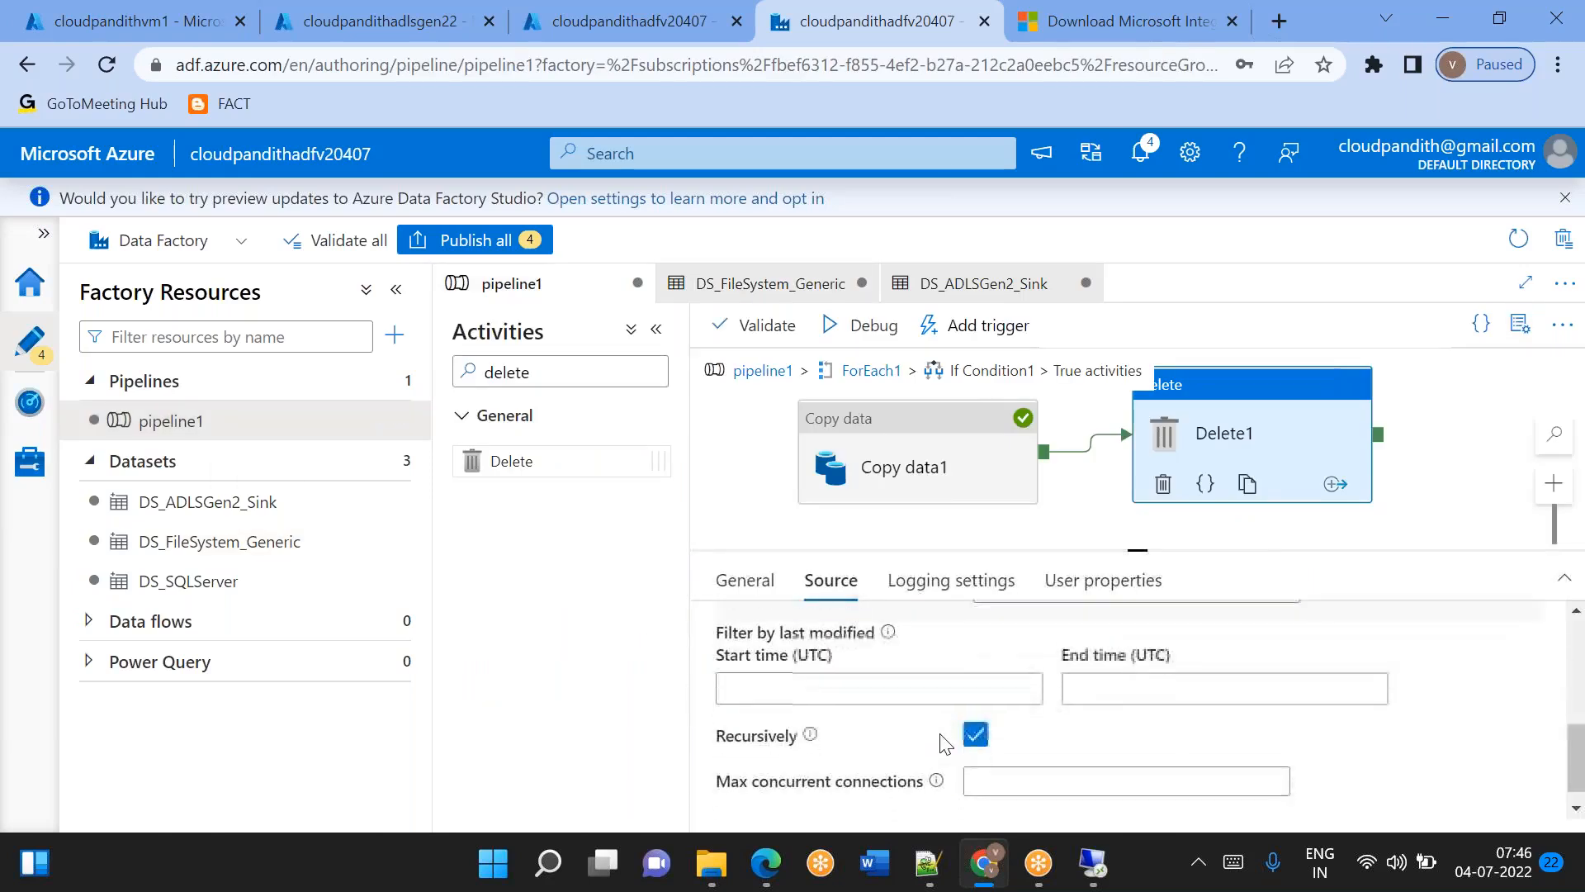
{"action": "scroll", "coordinate": [958, 726], "scroll_direction": "up", "scroll_amount": 5}
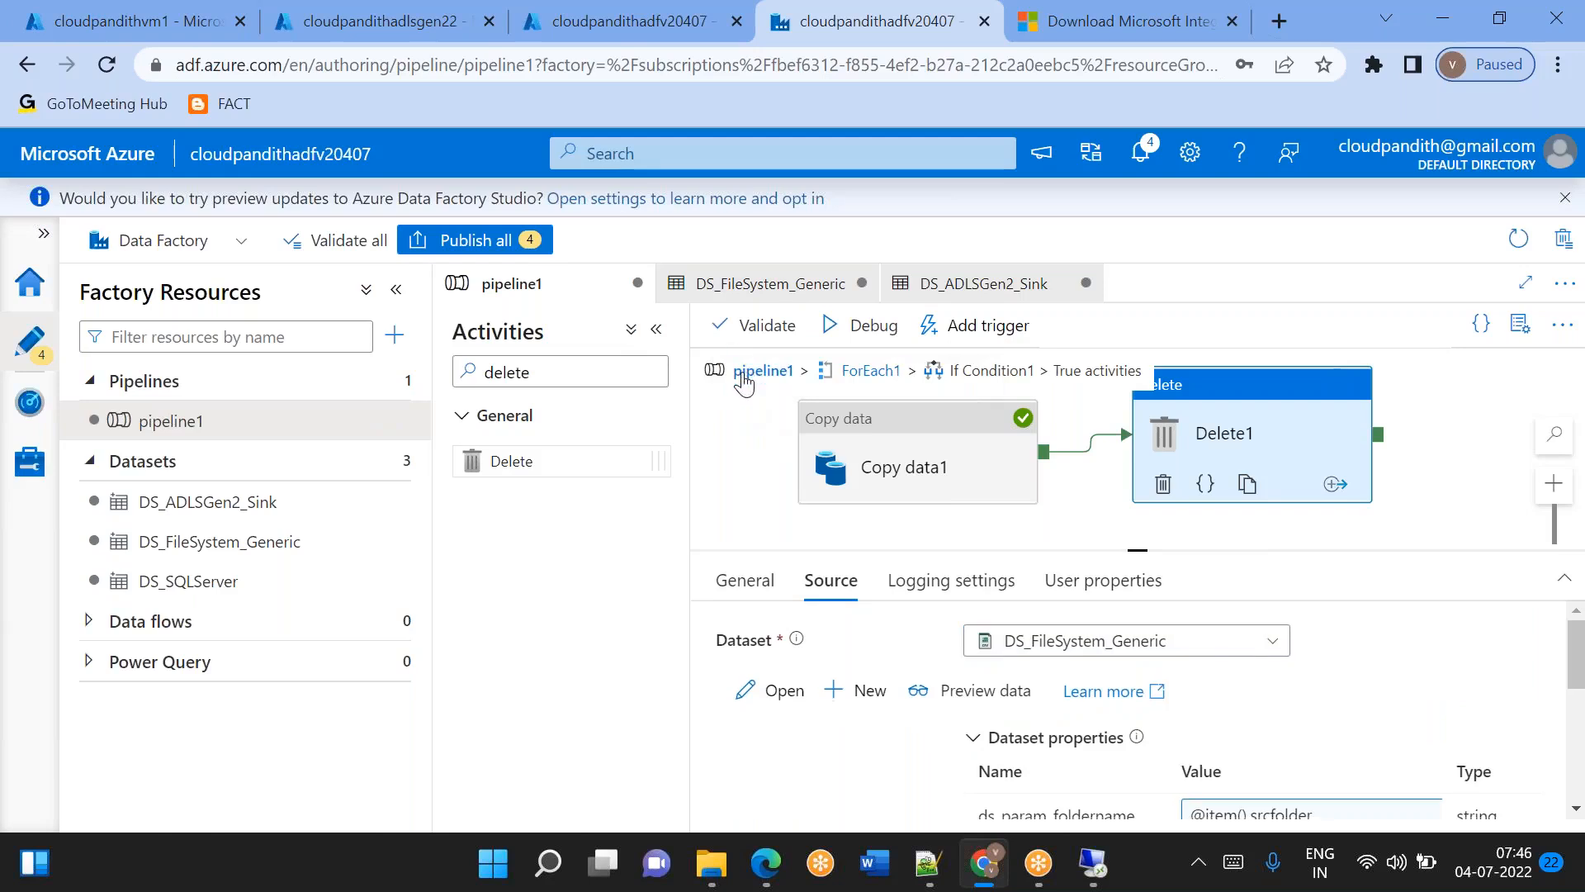
Return to the top level of pipeline1, start a debug run, and refresh its output in an enlarged results pane.
{"action": "left_click", "coordinate": [744, 373]}
{"action": "left_click", "coordinate": [869, 326]}
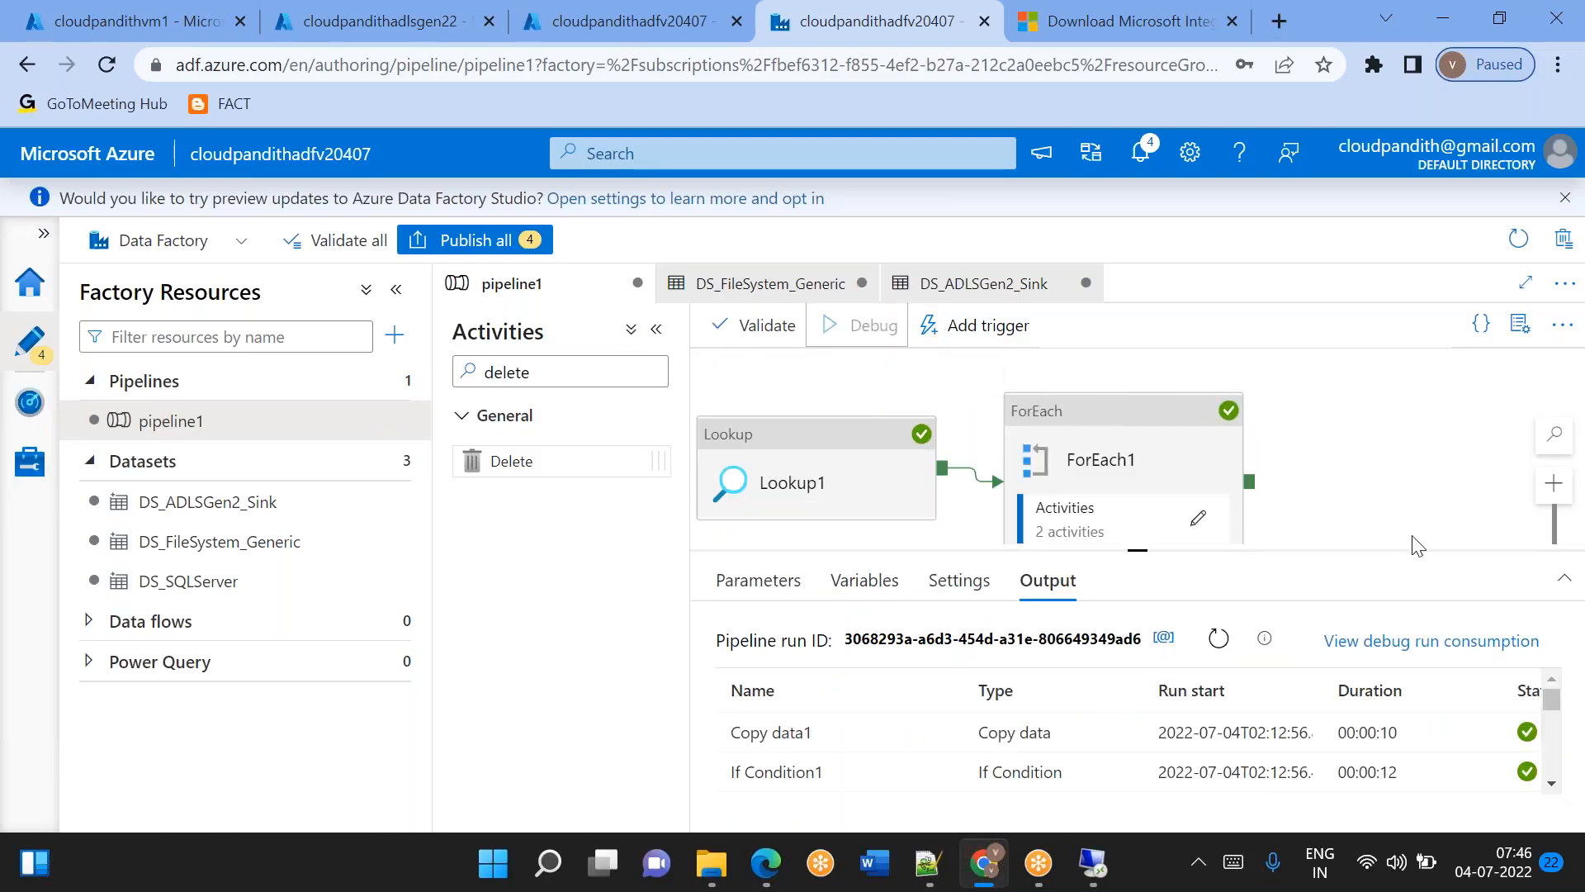
{"action": "left_click", "coordinate": [1233, 650]}
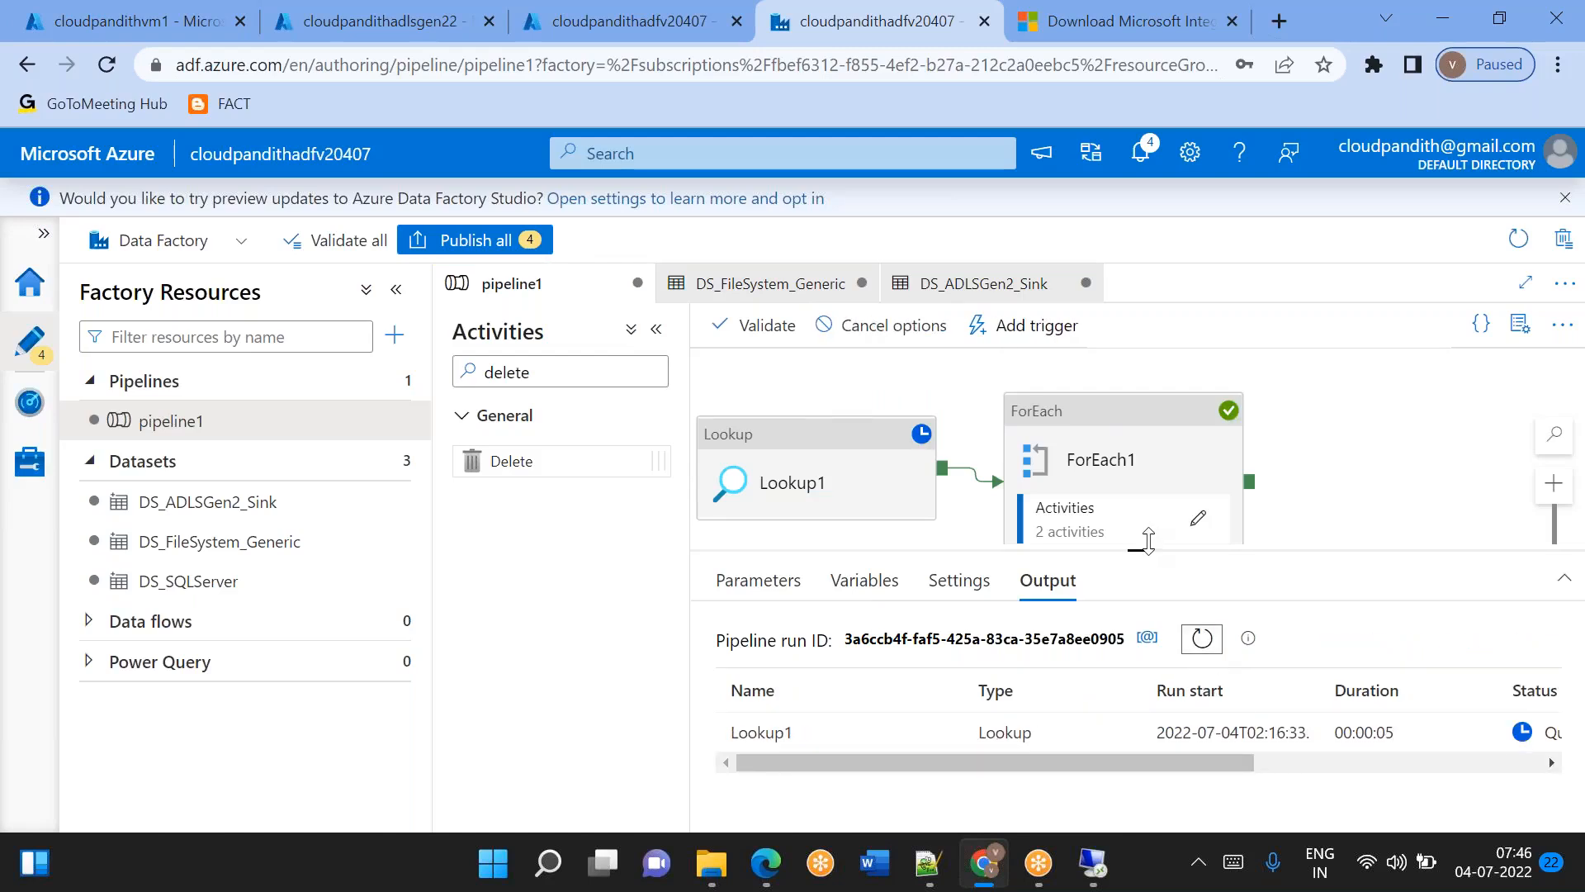
{"action": "left_click_drag", "start_coordinate": [1141, 538], "coordinate": [1139, 445]}
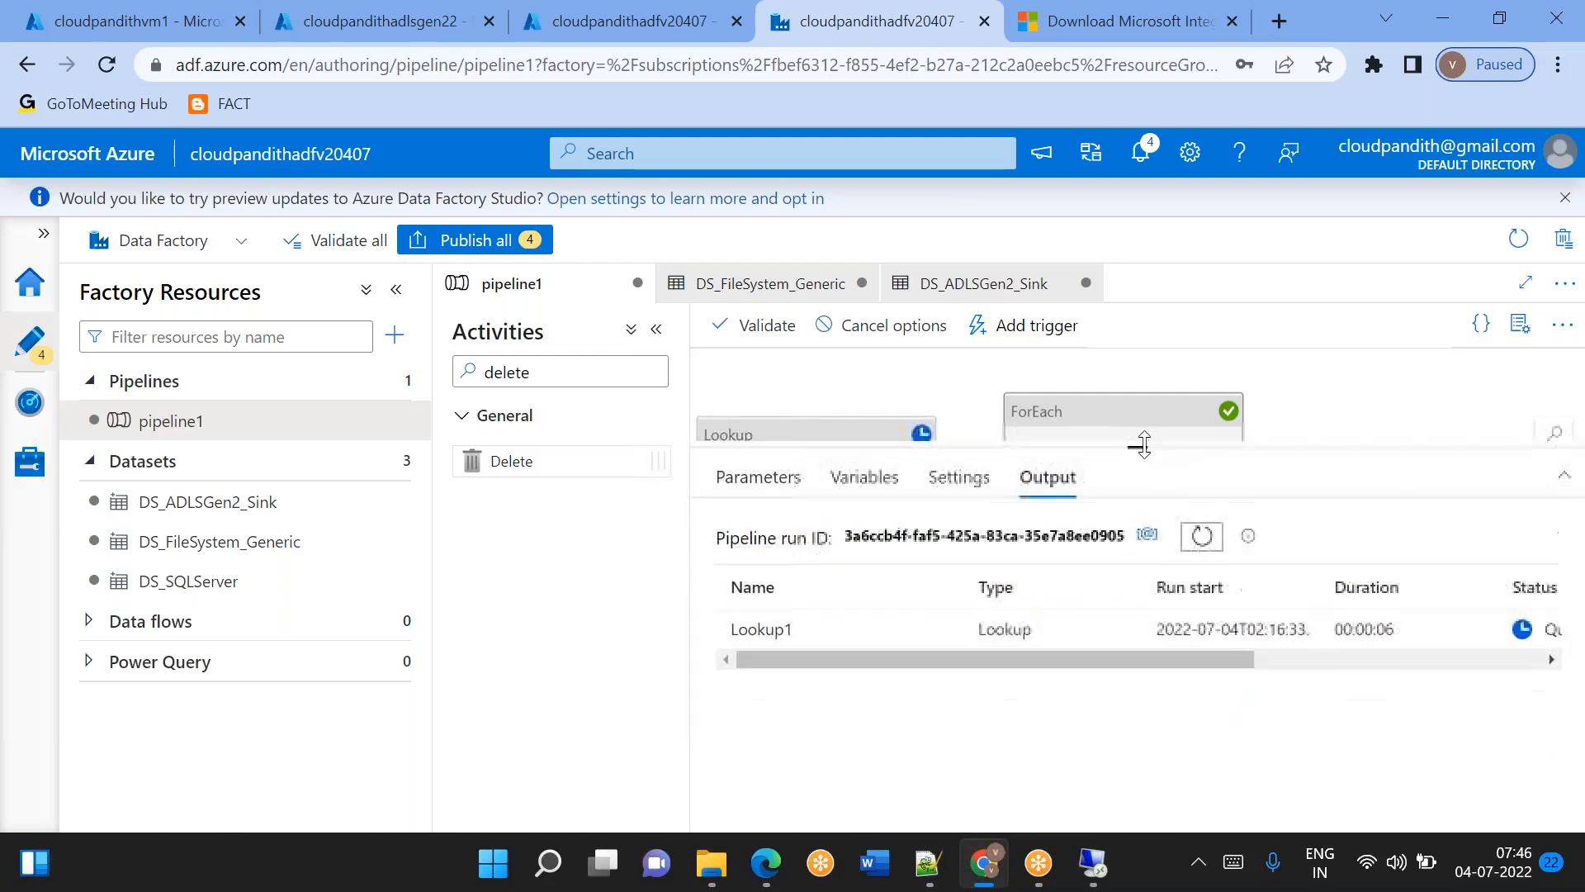
{"action": "left_click", "coordinate": [1203, 537]}
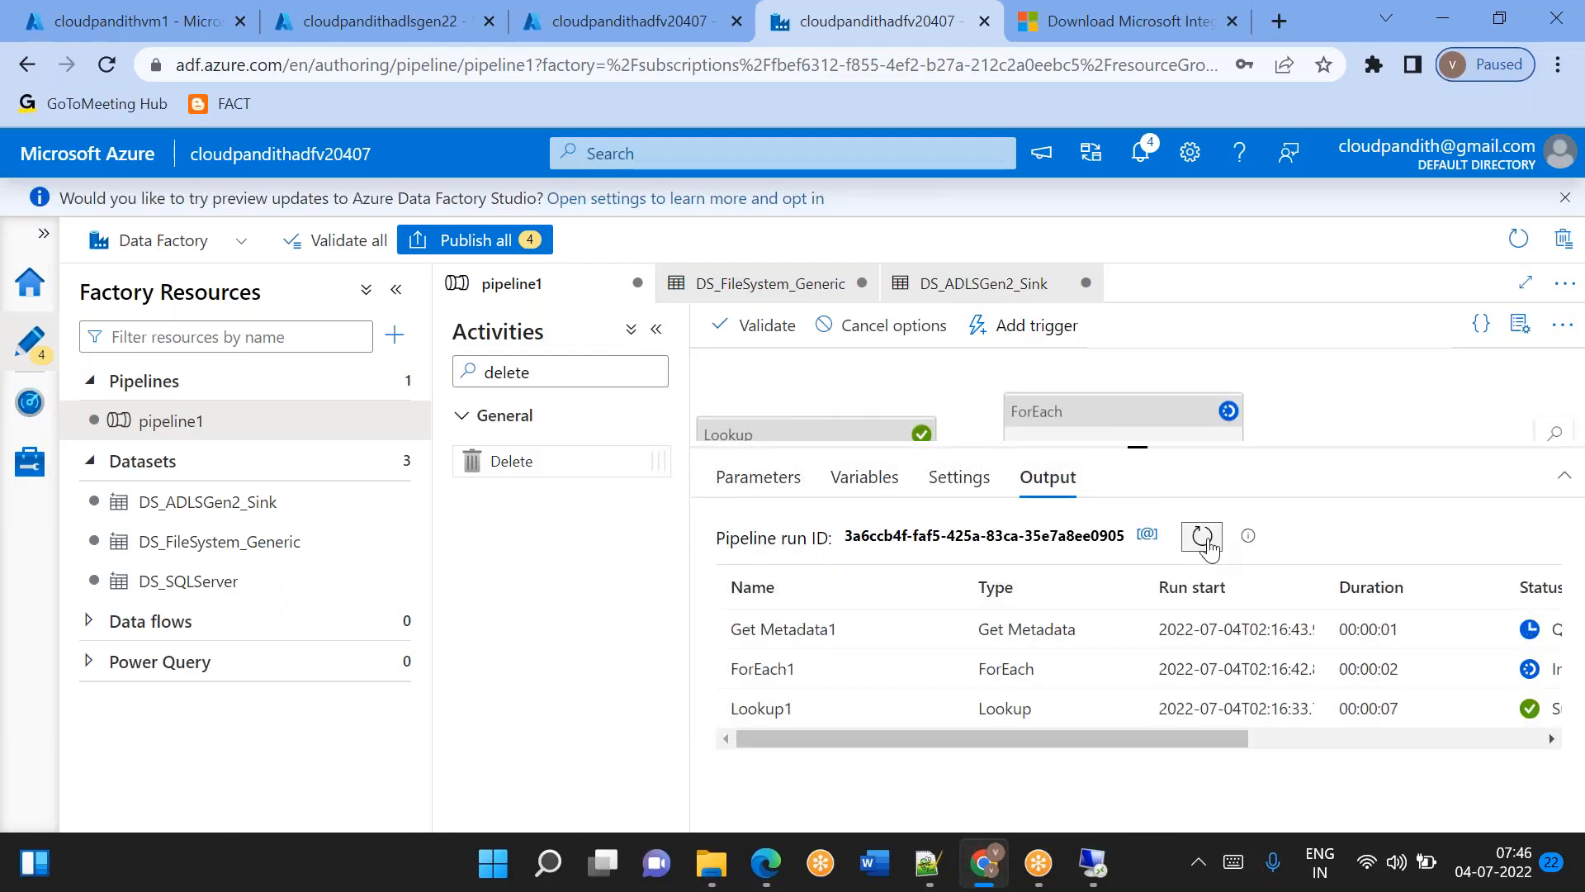
Inspect the input details of the Get Metadata1 activity in the debug run.
{"action": "mouse_move", "coordinate": [927, 637]}
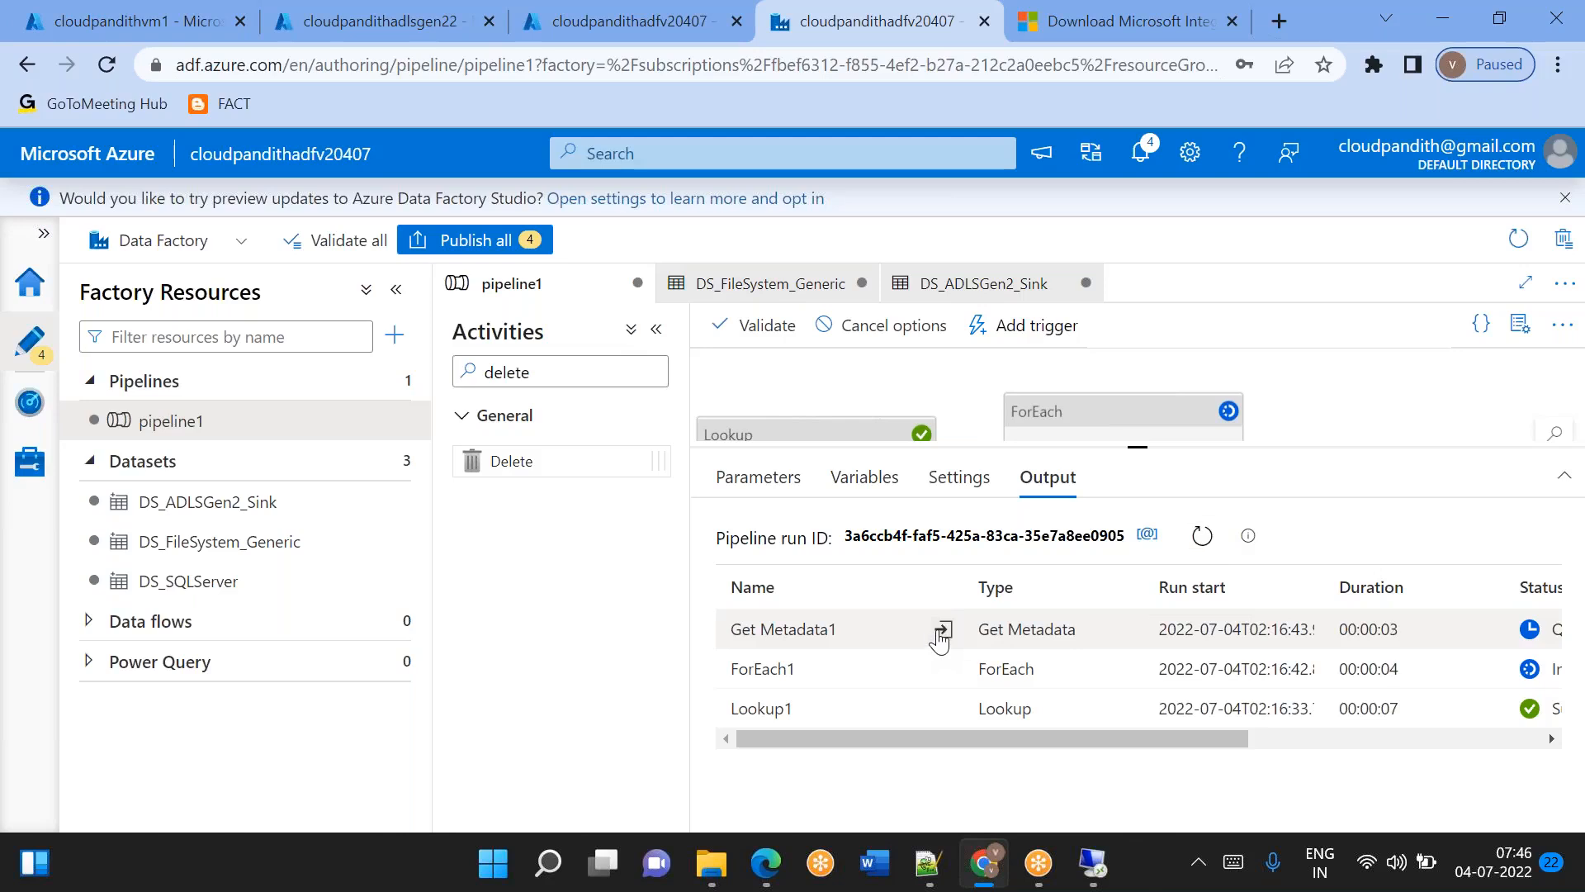
{"action": "left_click", "coordinate": [942, 631]}
{"action": "double_click", "coordinate": [937, 428]}
{"action": "left_click", "coordinate": [1170, 282]}
Switch to the VM's remote desktop and check the emp source folder inside C:\Global.
{"action": "left_click", "coordinate": [1092, 863]}
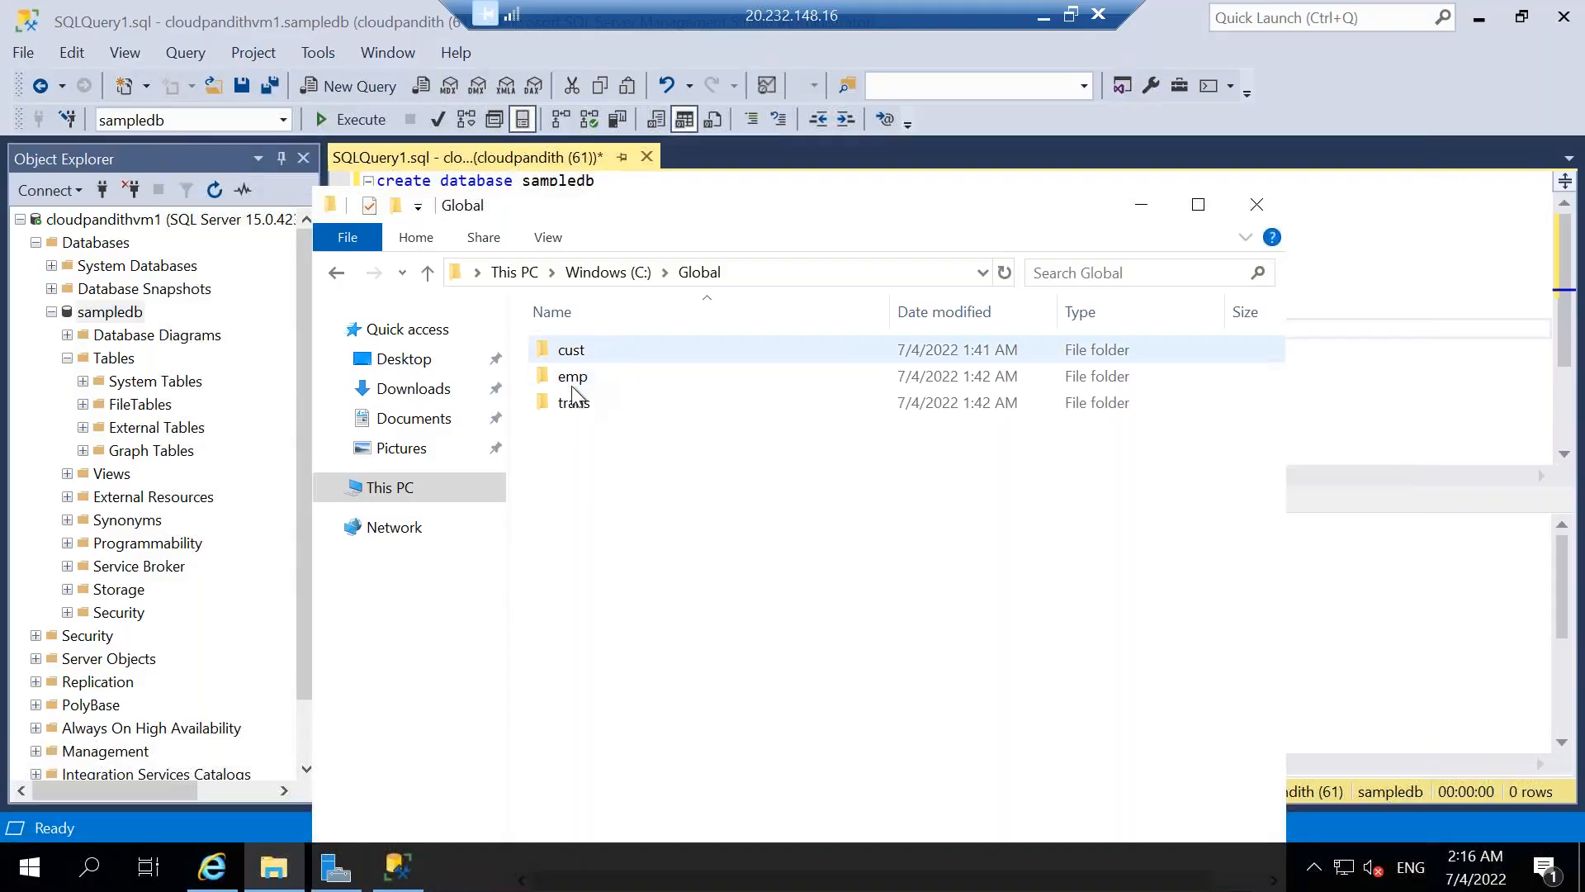
{"action": "double_click", "coordinate": [571, 381]}
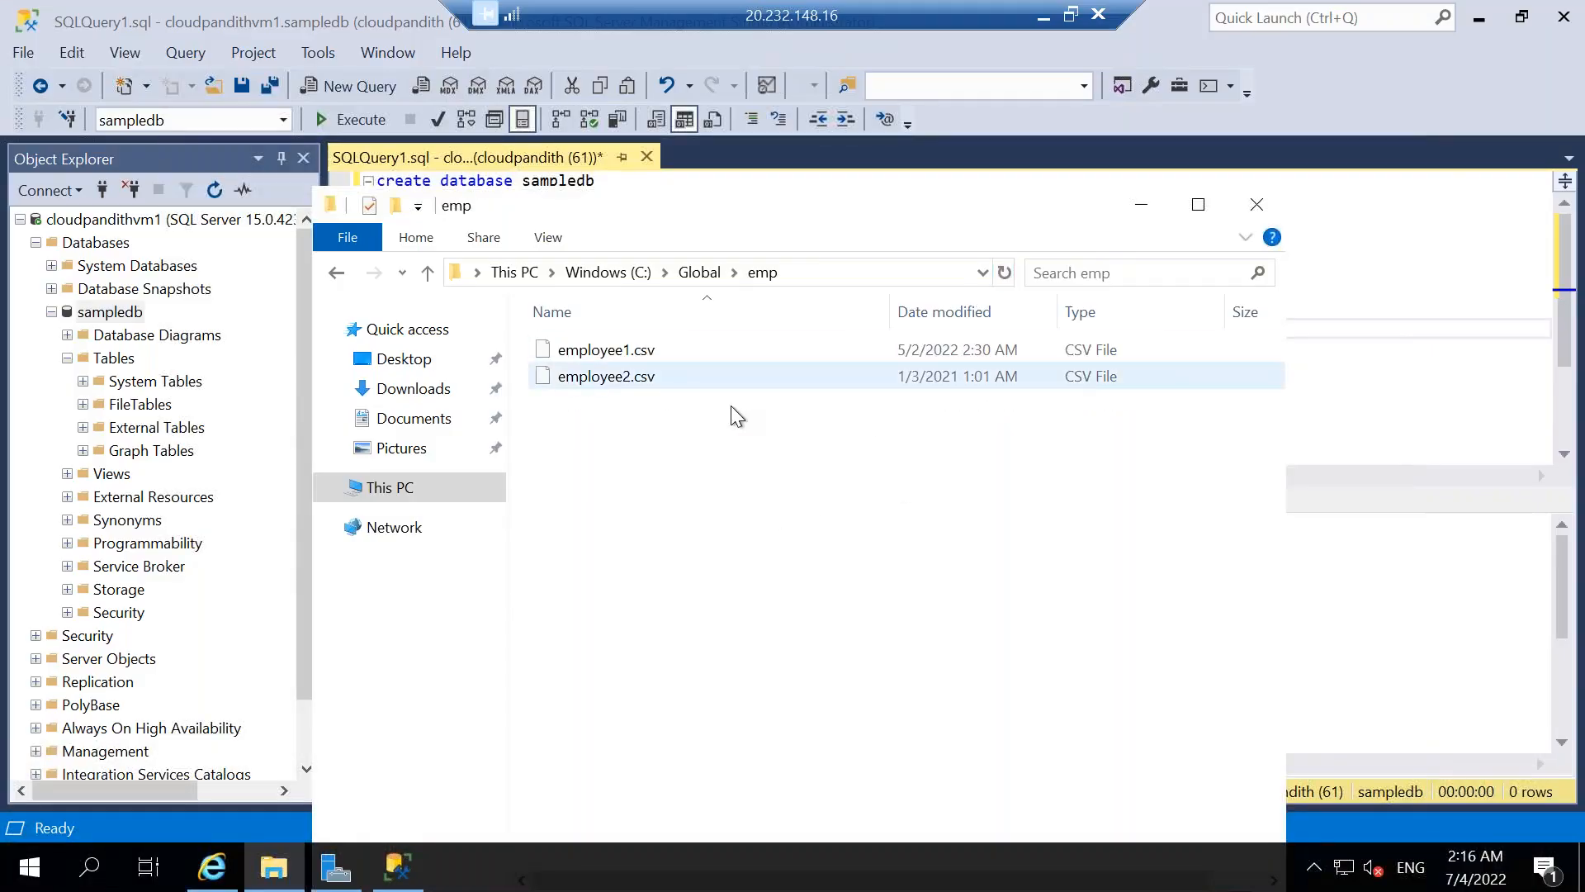
Switch from the VM back to Data Factory and refresh the activity list of the debug run.
{"action": "left_click", "coordinate": [1043, 15]}
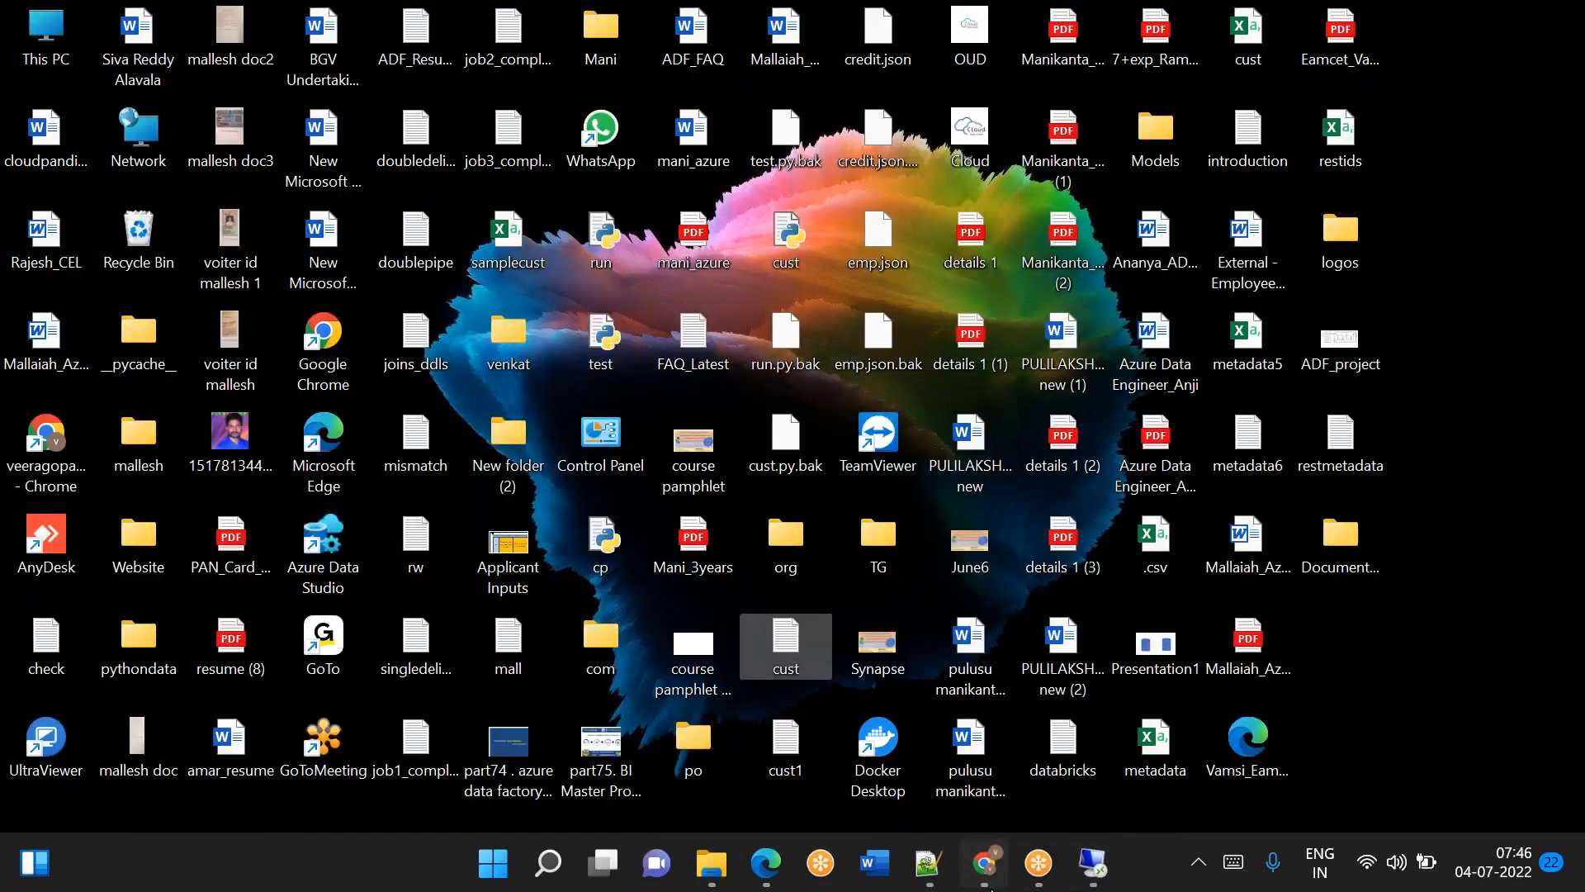
{"action": "left_click", "coordinate": [984, 863]}
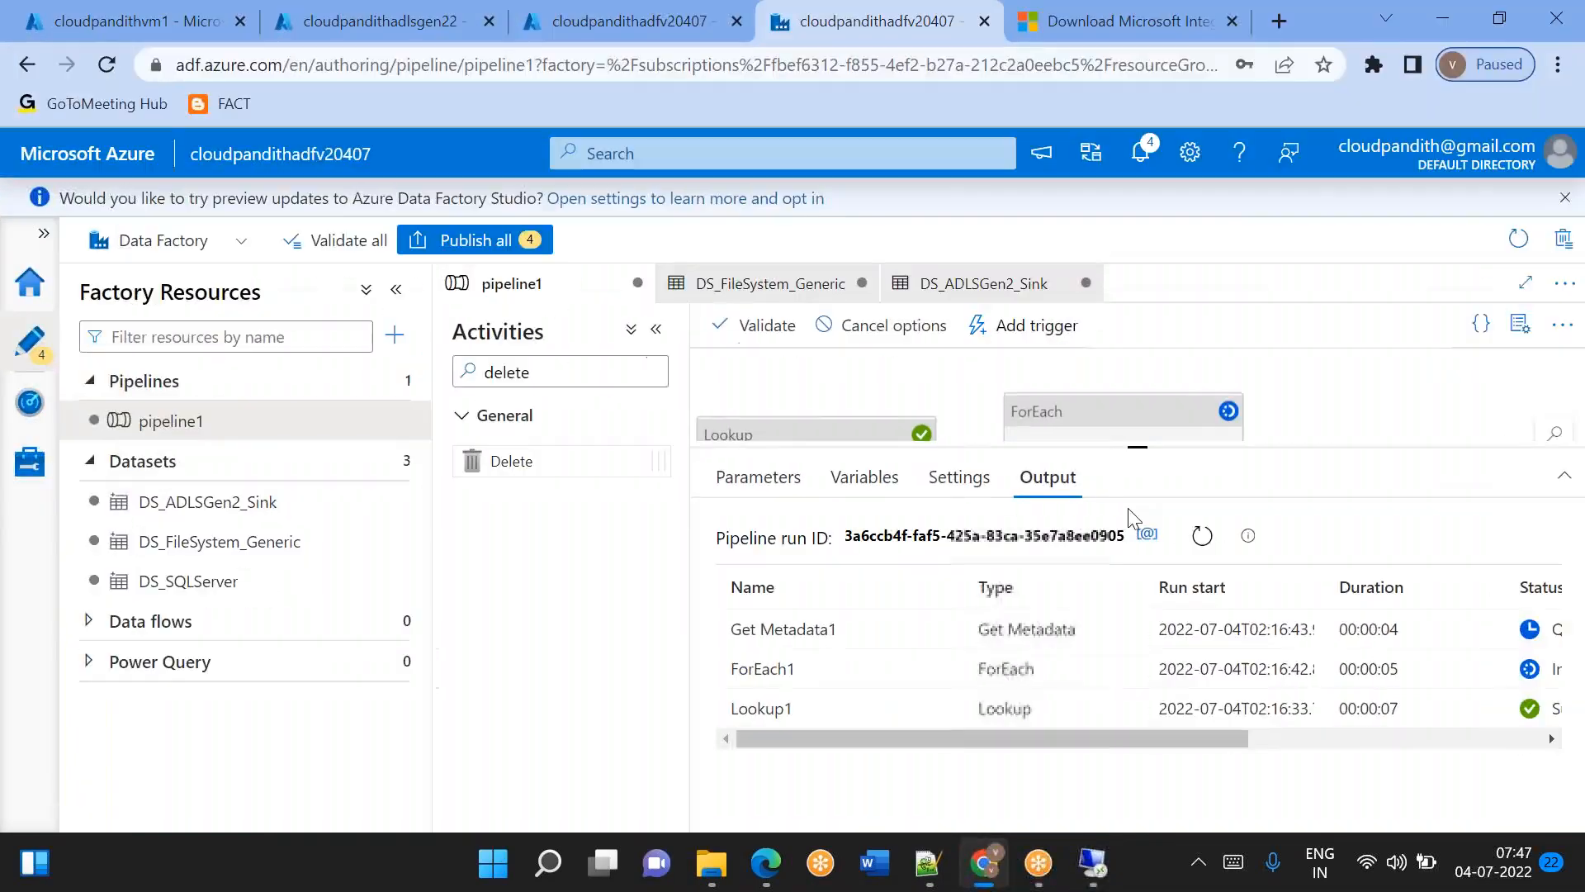
{"action": "left_click", "coordinate": [1202, 537]}
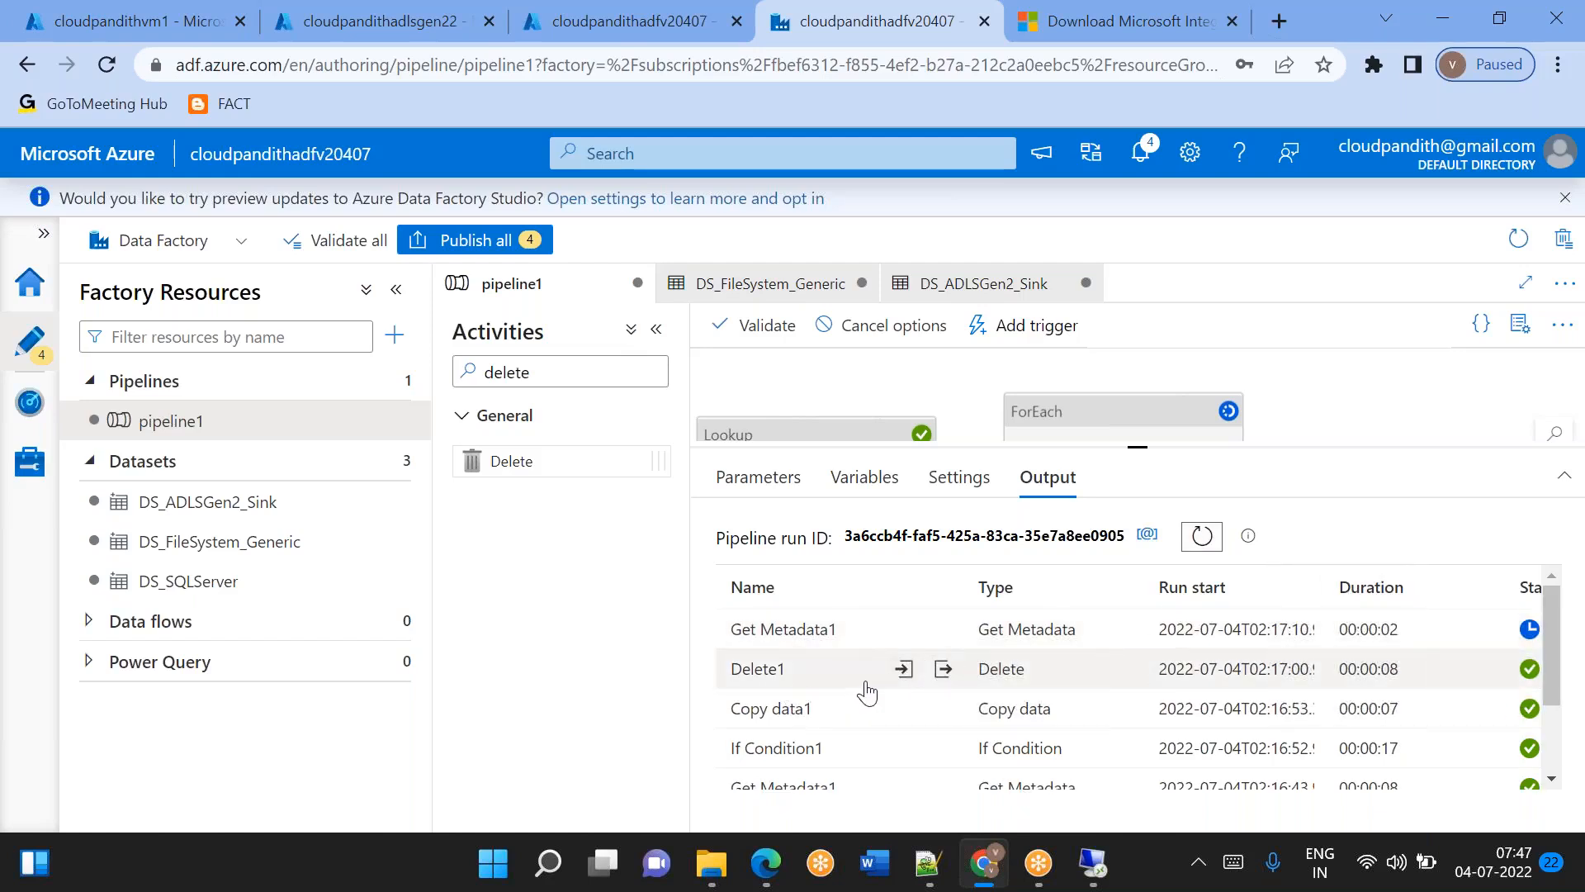
Switch to the VM's remote desktop and check the contents of the emp and cust folders inside C:\Global.
{"action": "left_click", "coordinate": [1100, 878]}
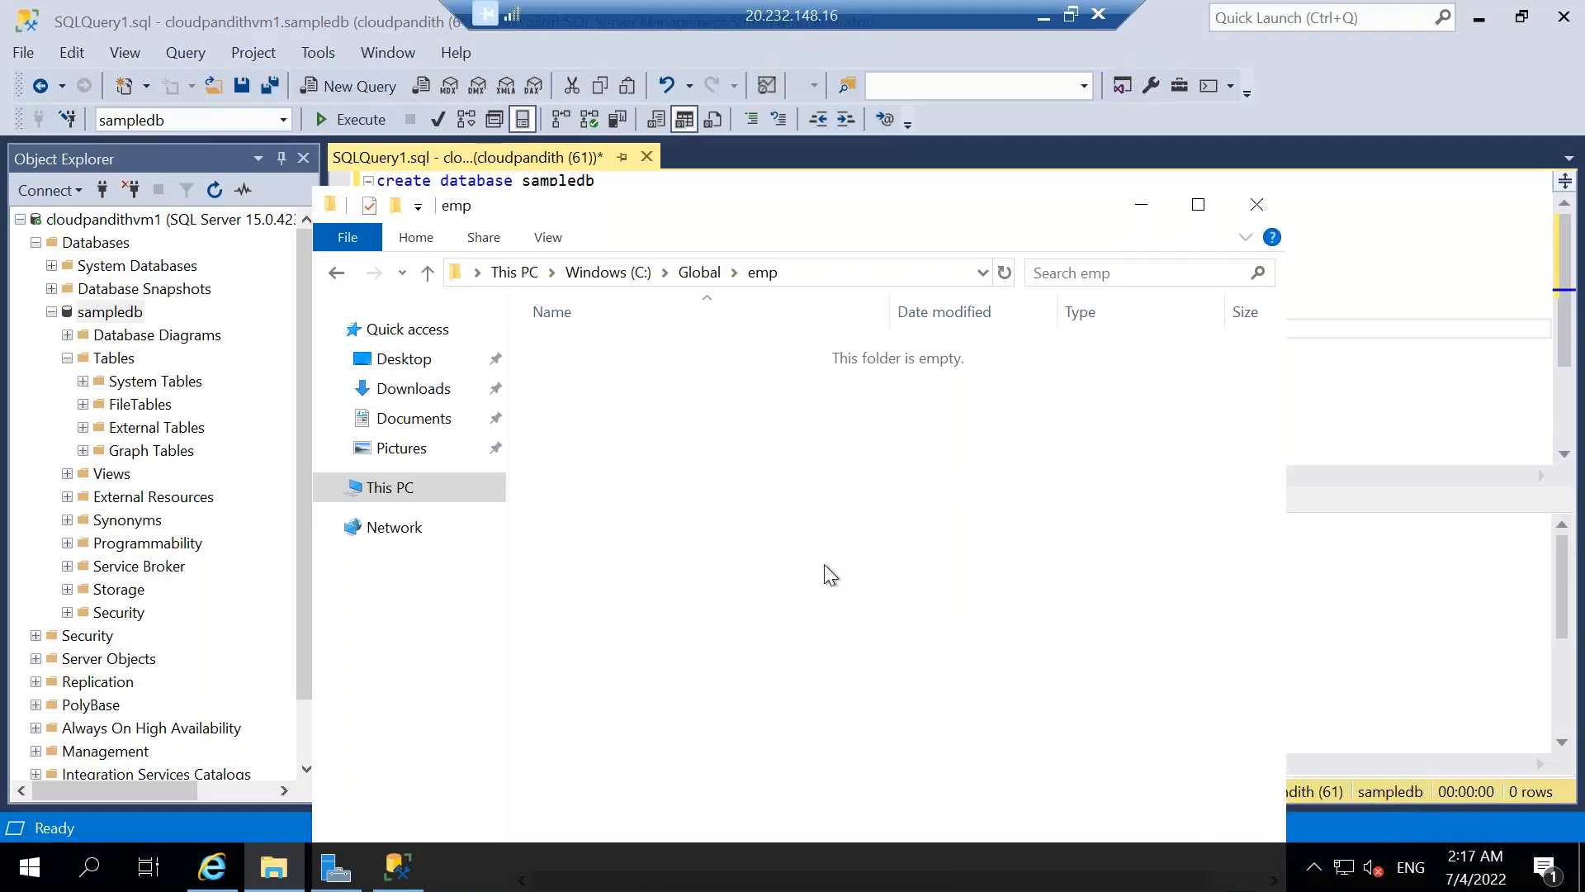
{"action": "left_click", "coordinate": [698, 272]}
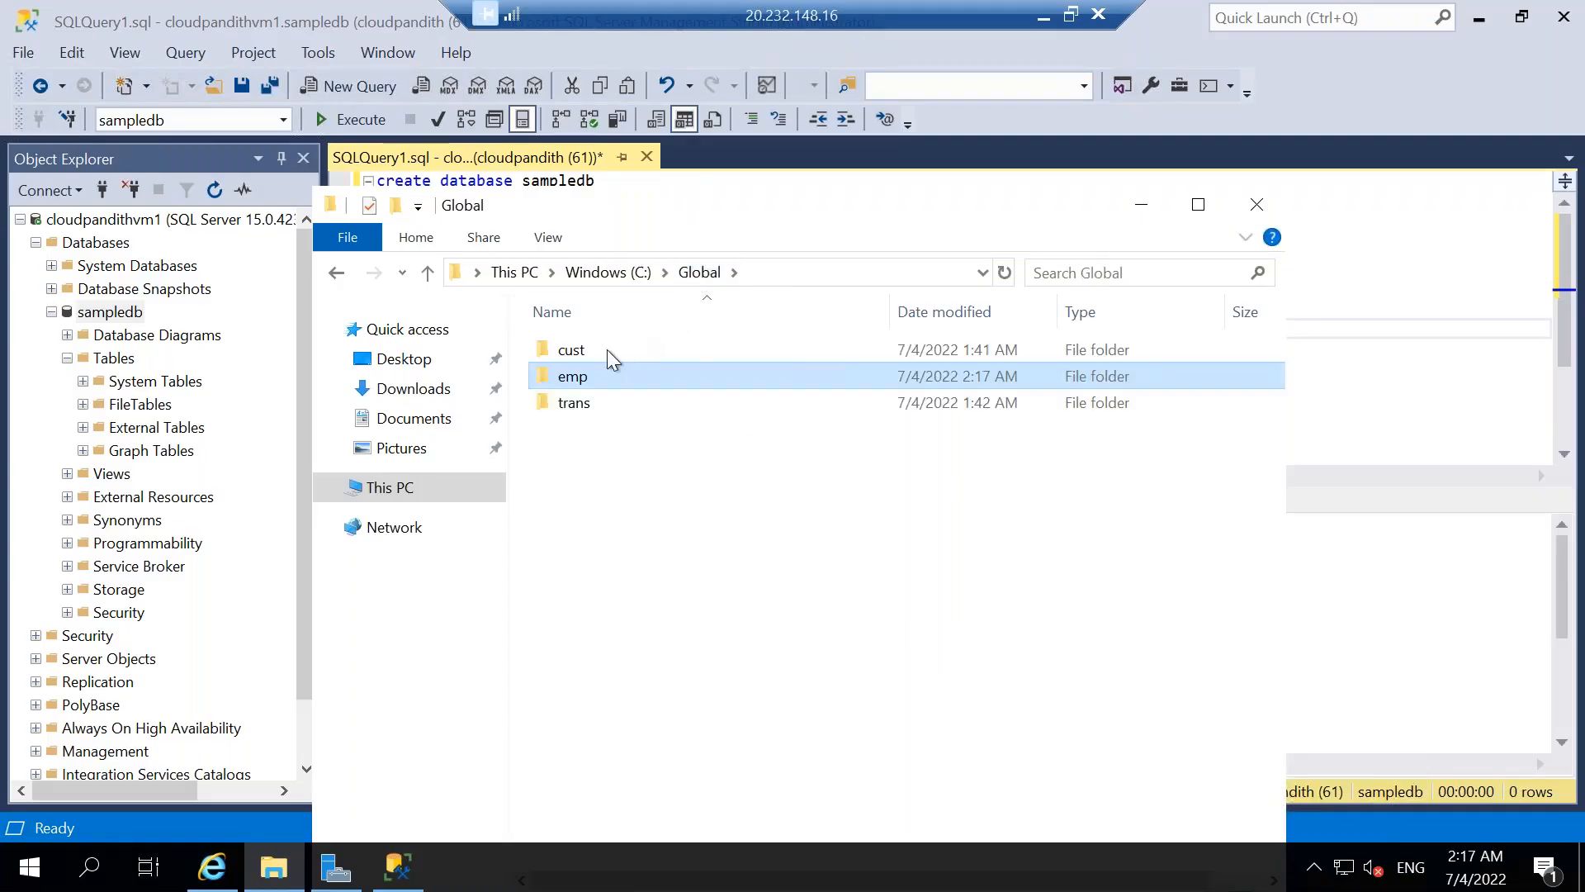
{"action": "double_click", "coordinate": [581, 383]}
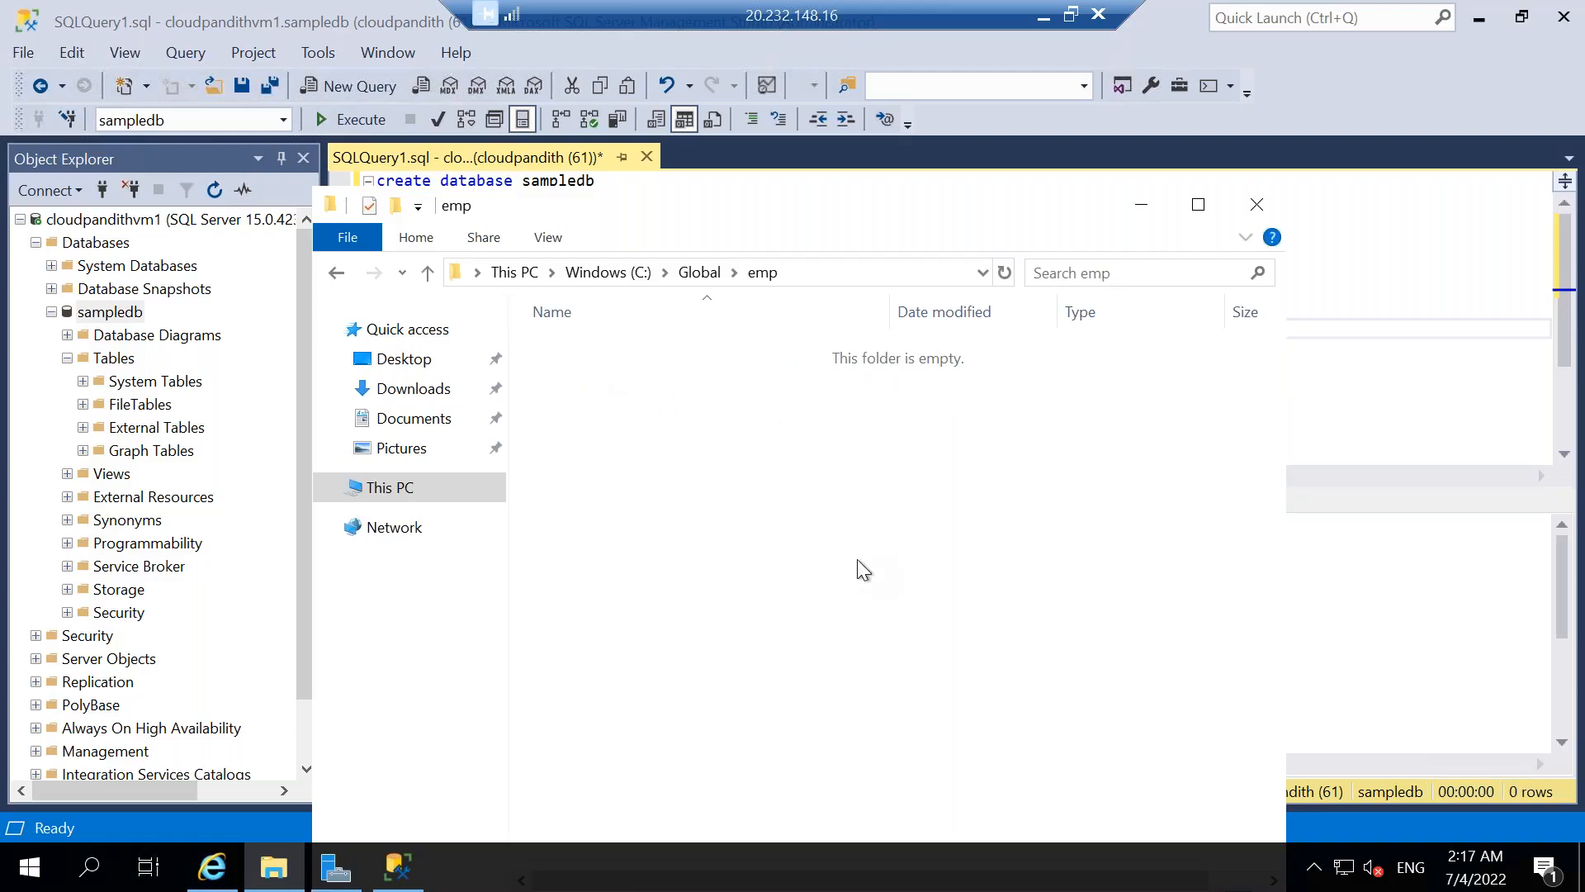
{"action": "left_click", "coordinate": [691, 277]}
{"action": "left_click", "coordinate": [580, 354]}
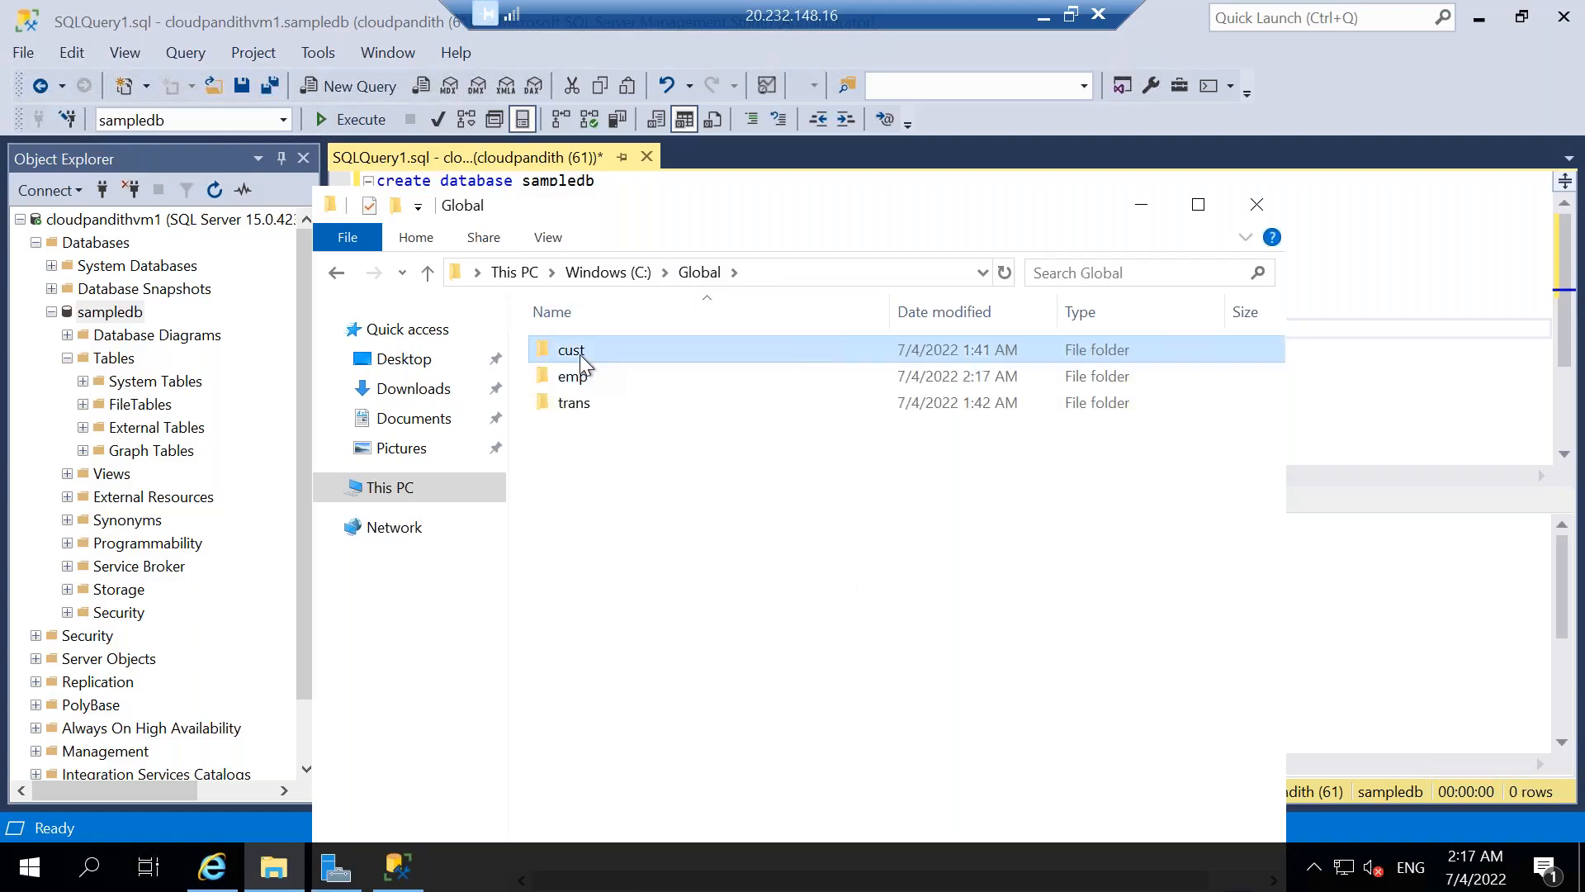
{"action": "double_click", "coordinate": [580, 354]}
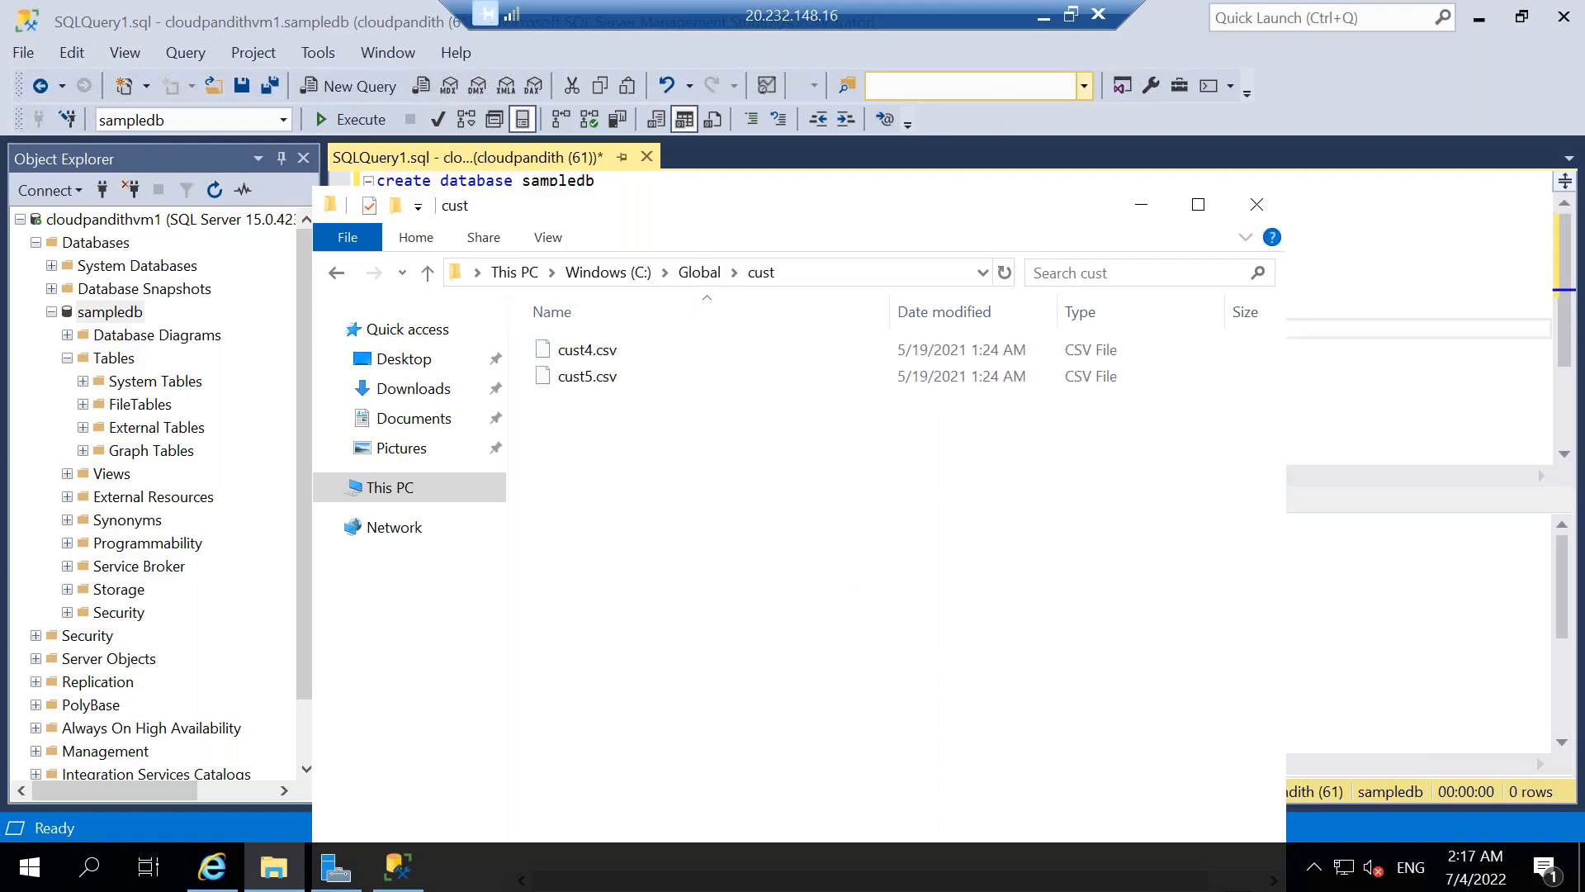
Return to pipeline1 in the browser and refresh the run output to check the next loop iteration.
{"action": "left_click", "coordinate": [1045, 16]}
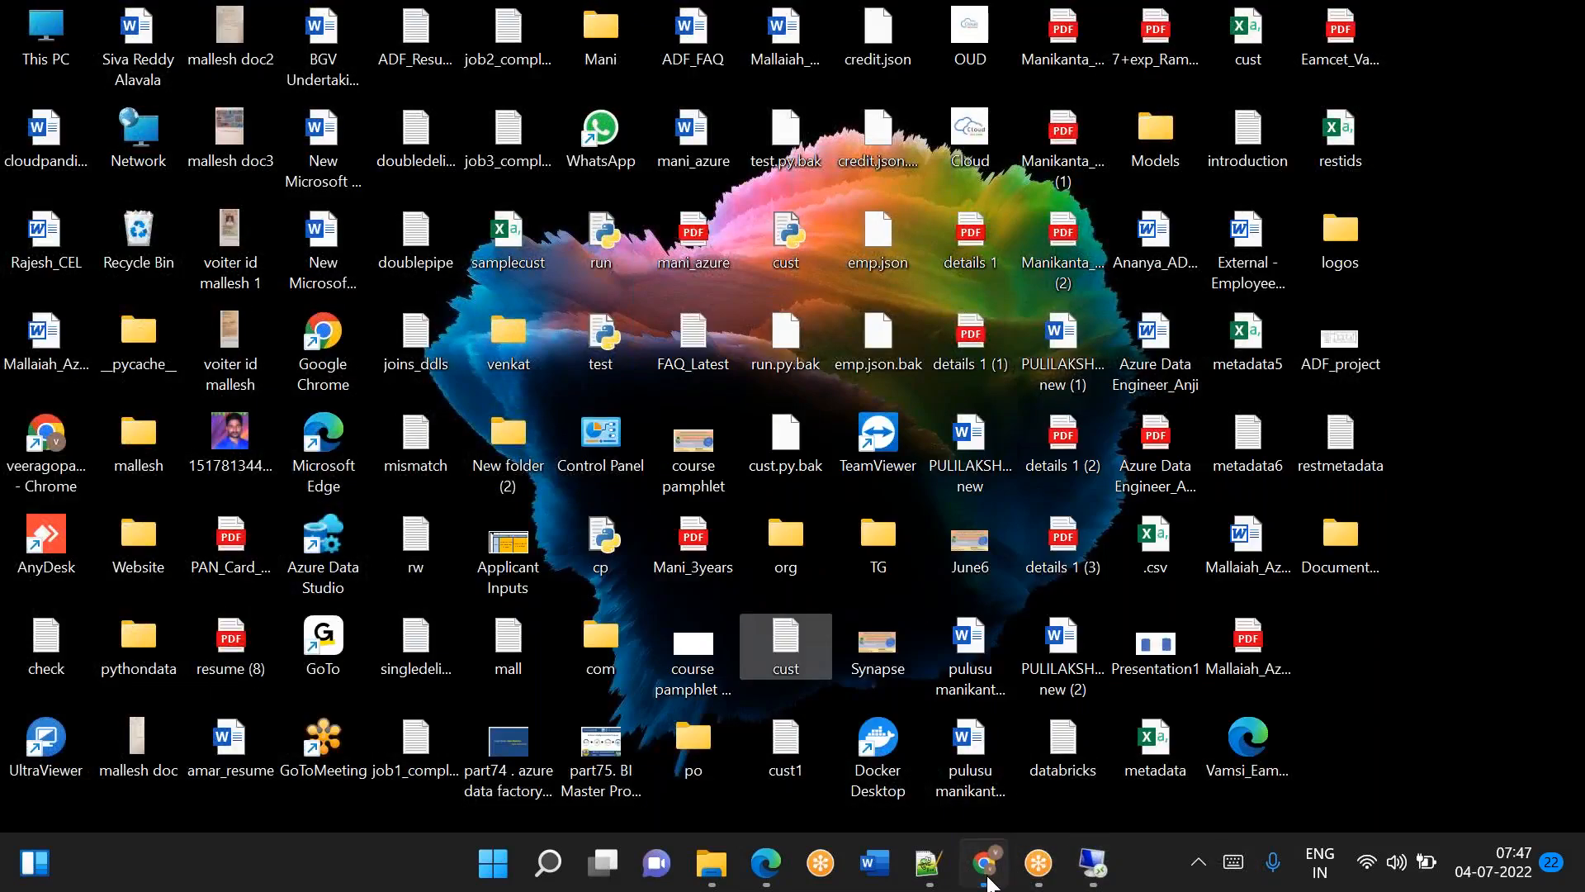
{"action": "left_click", "coordinate": [988, 880]}
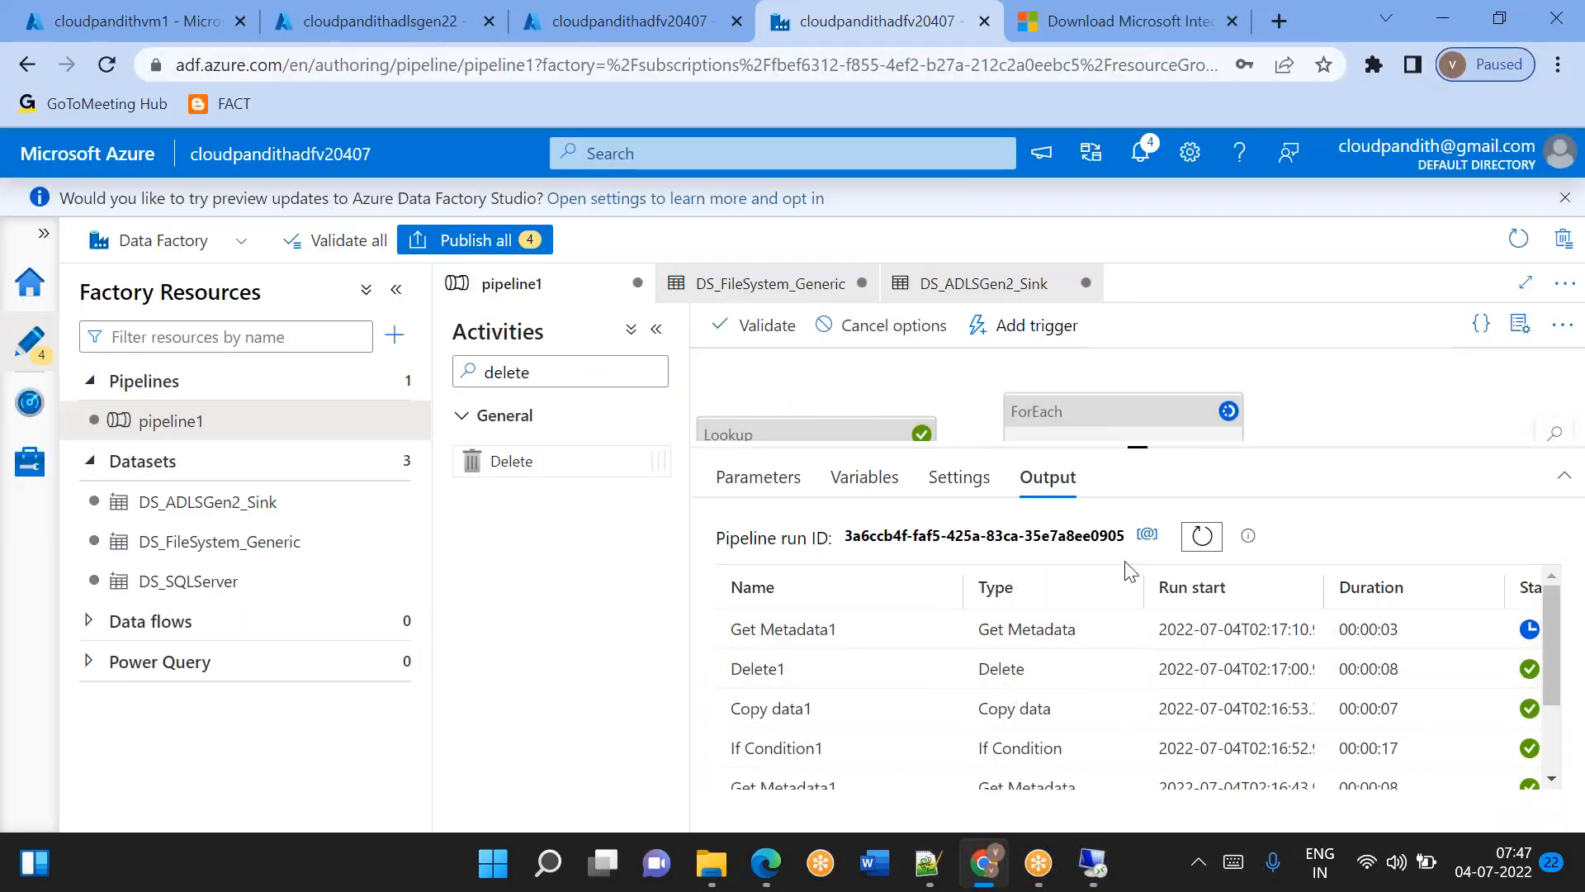
{"action": "left_click", "coordinate": [1201, 549]}
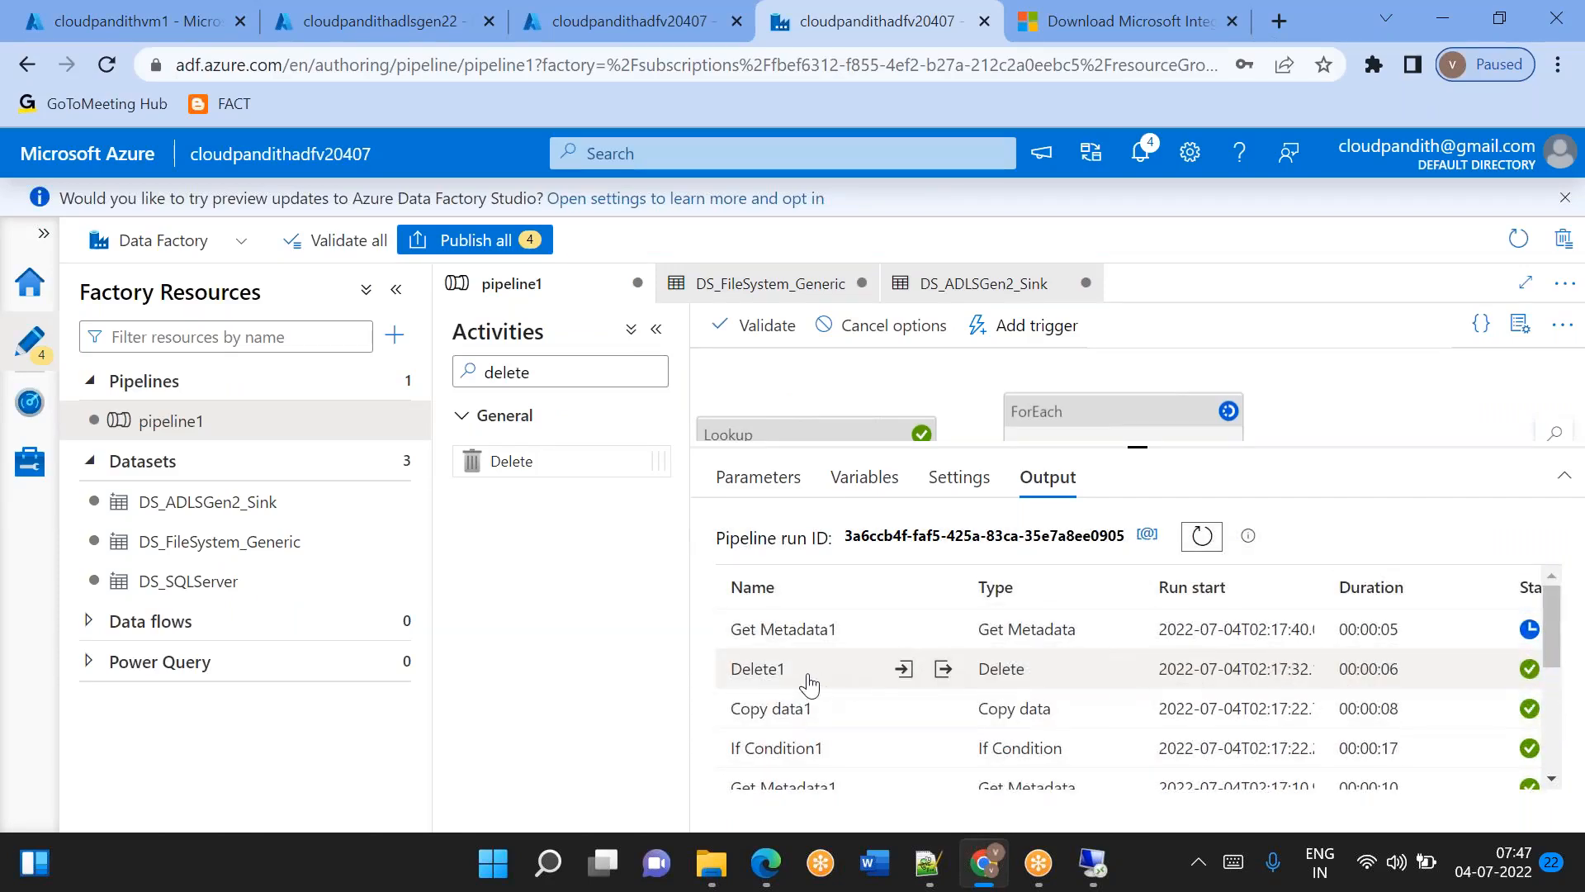
Switch to the VM, check the cust and trans folders inside C:\Global, and minimize the file window.
{"action": "key", "text": "super+d"}
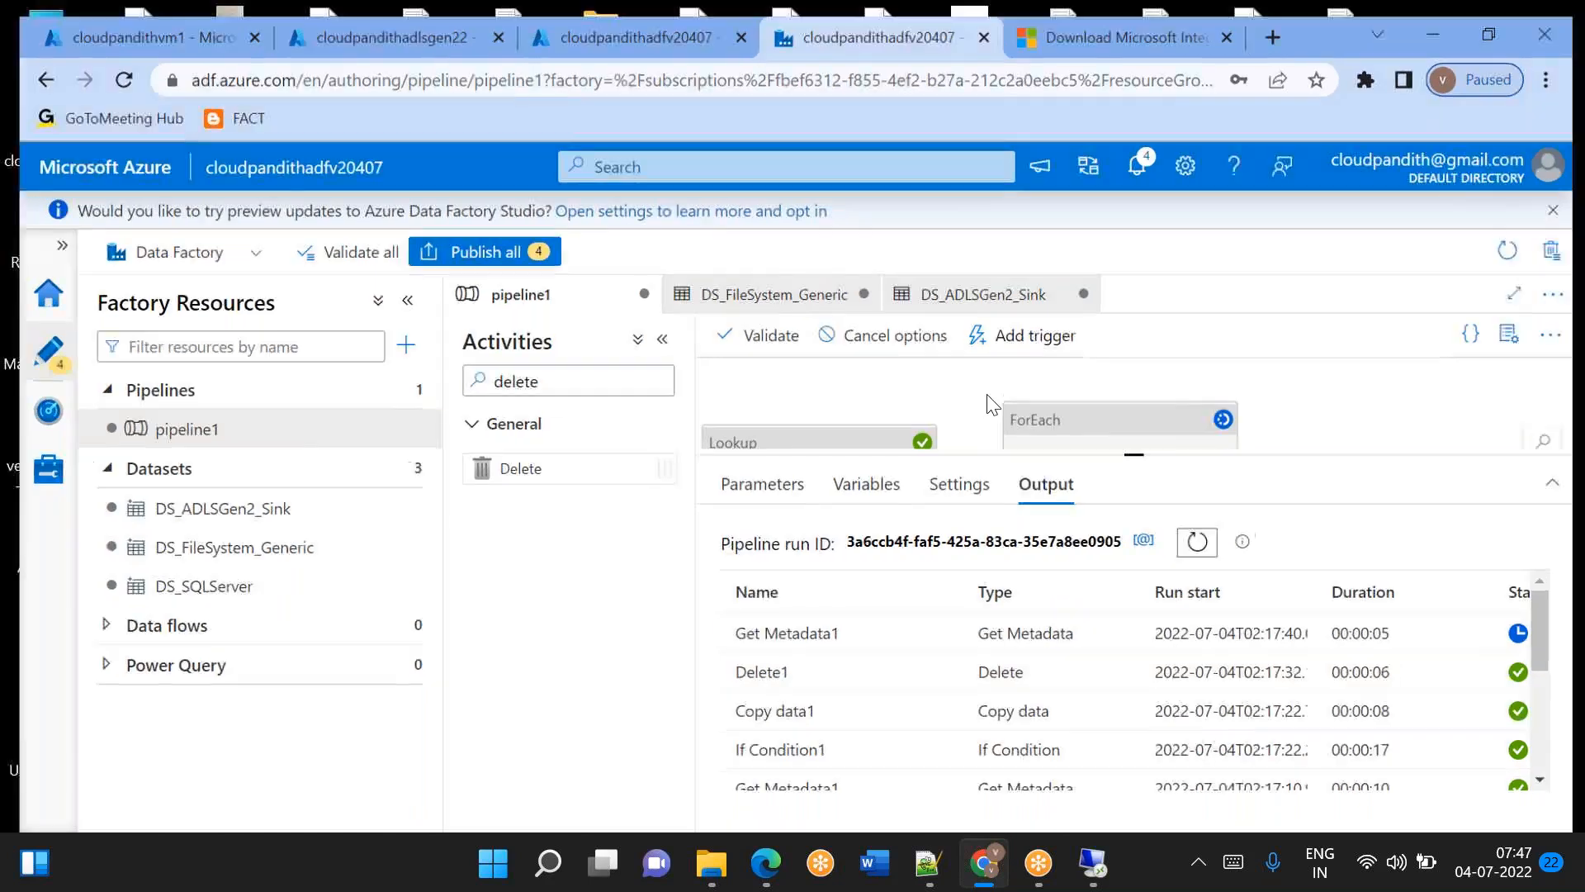
{"action": "left_click", "coordinate": [1092, 862]}
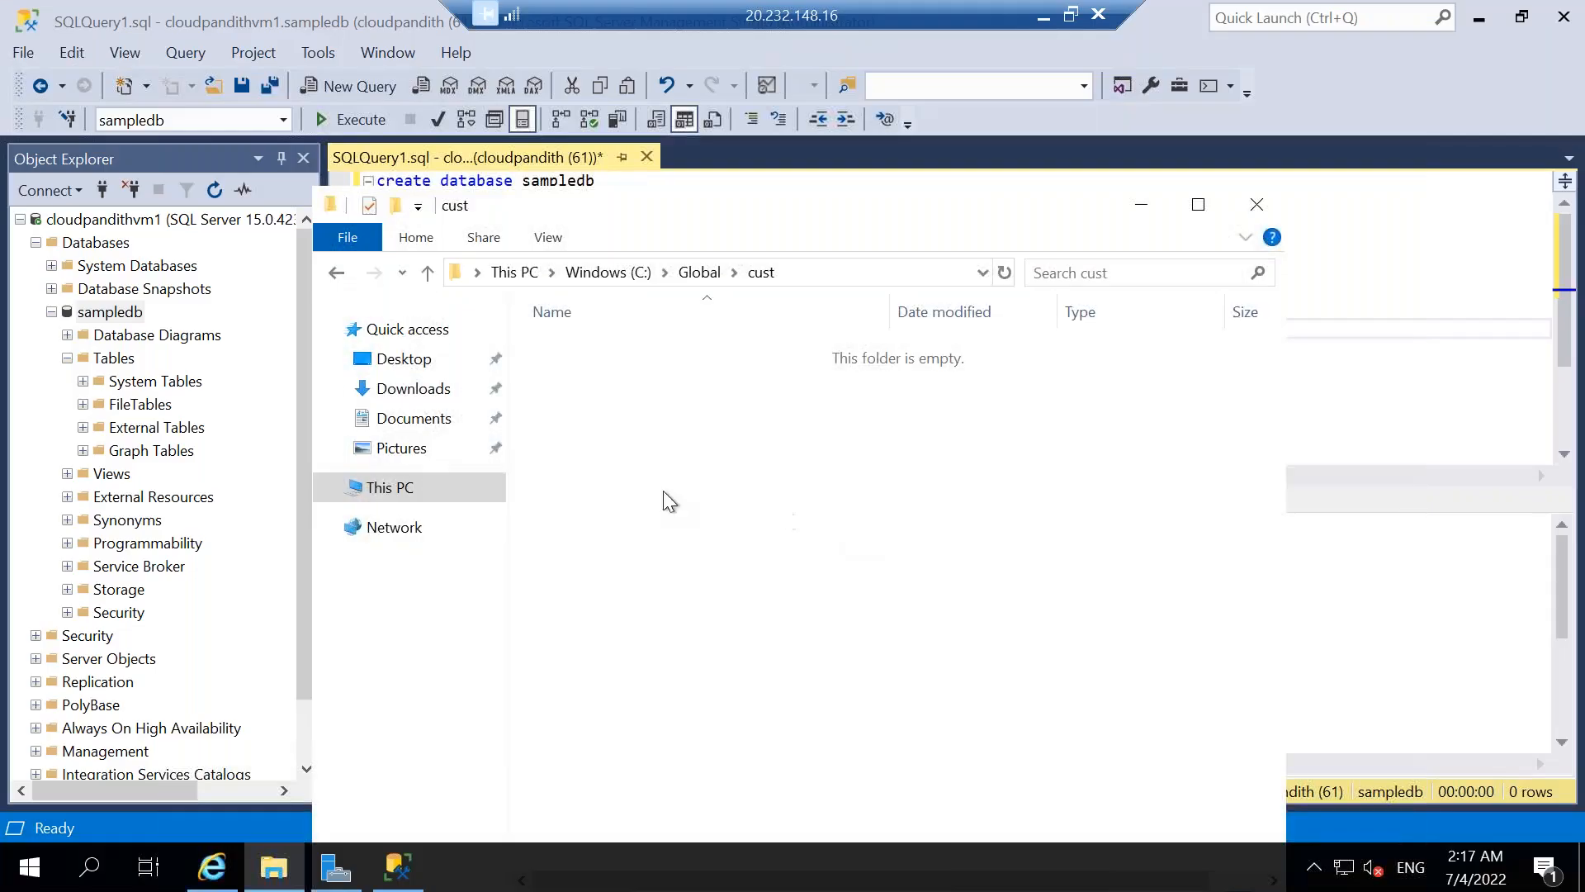
{"action": "left_click", "coordinate": [700, 273]}
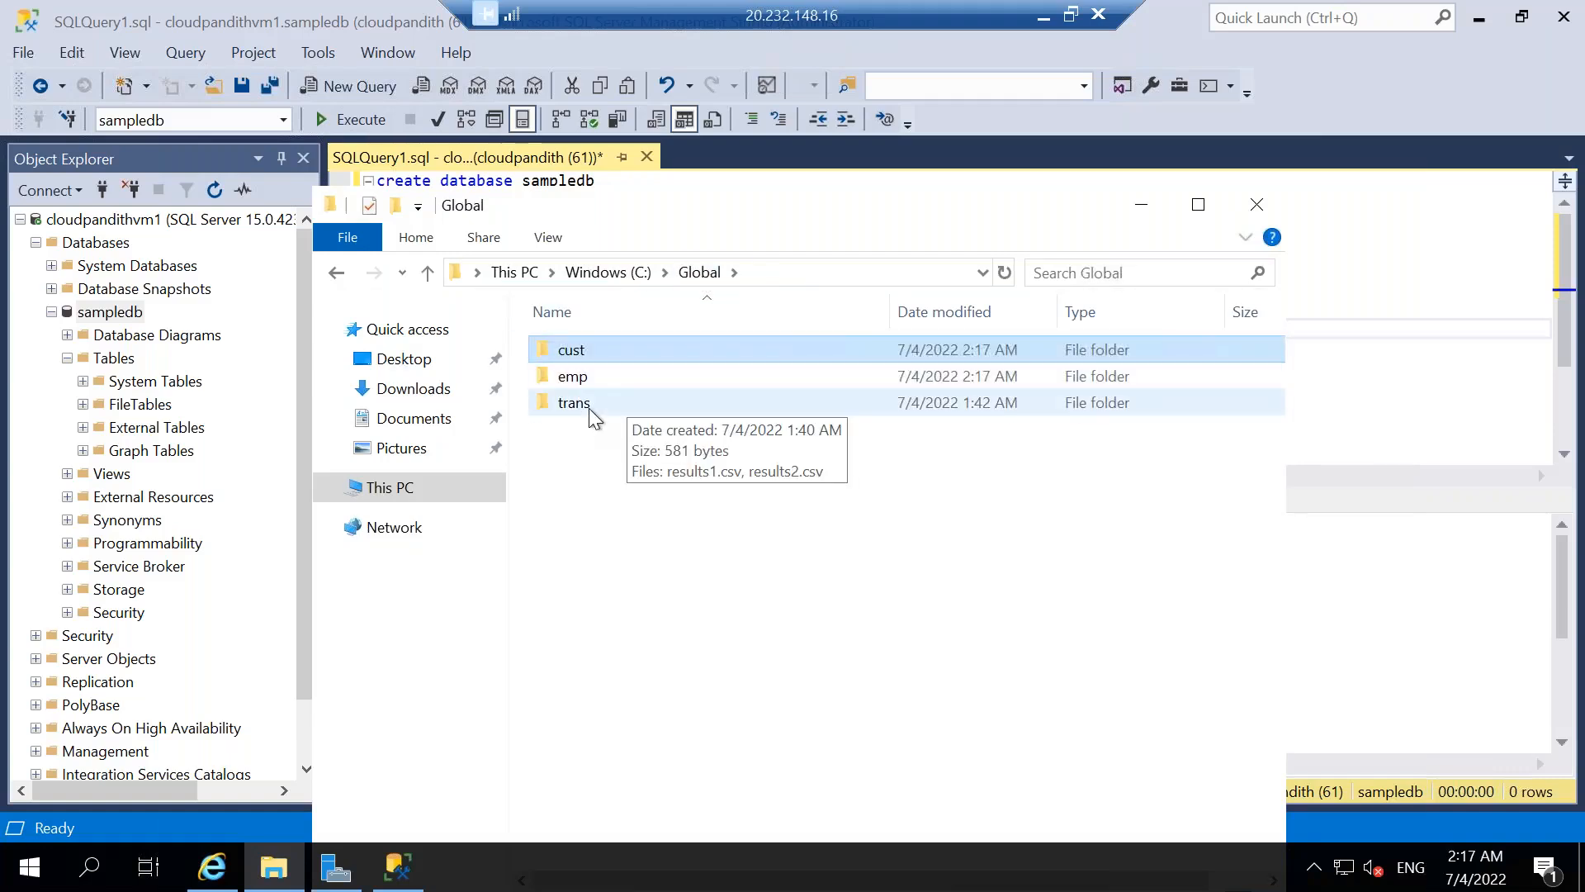
{"action": "double_click", "coordinate": [588, 408]}
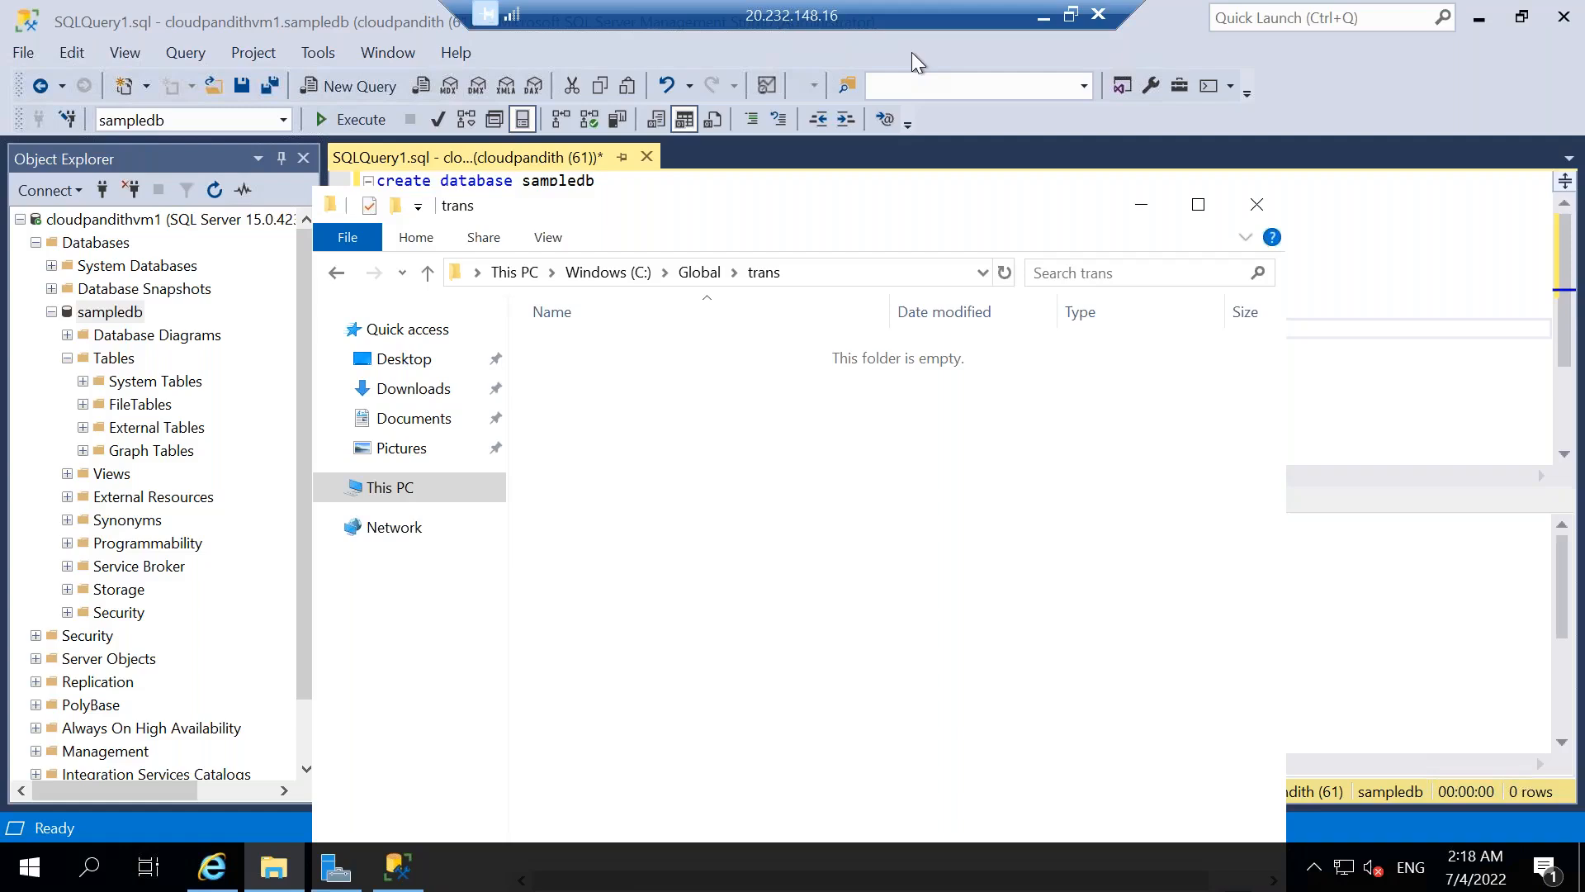
{"action": "left_click", "coordinate": [1150, 206]}
Return to Data Factory, shrink the output pane, and open If Condition1's True activities inside ForEach1.
{"action": "left_click", "coordinate": [1039, 12]}
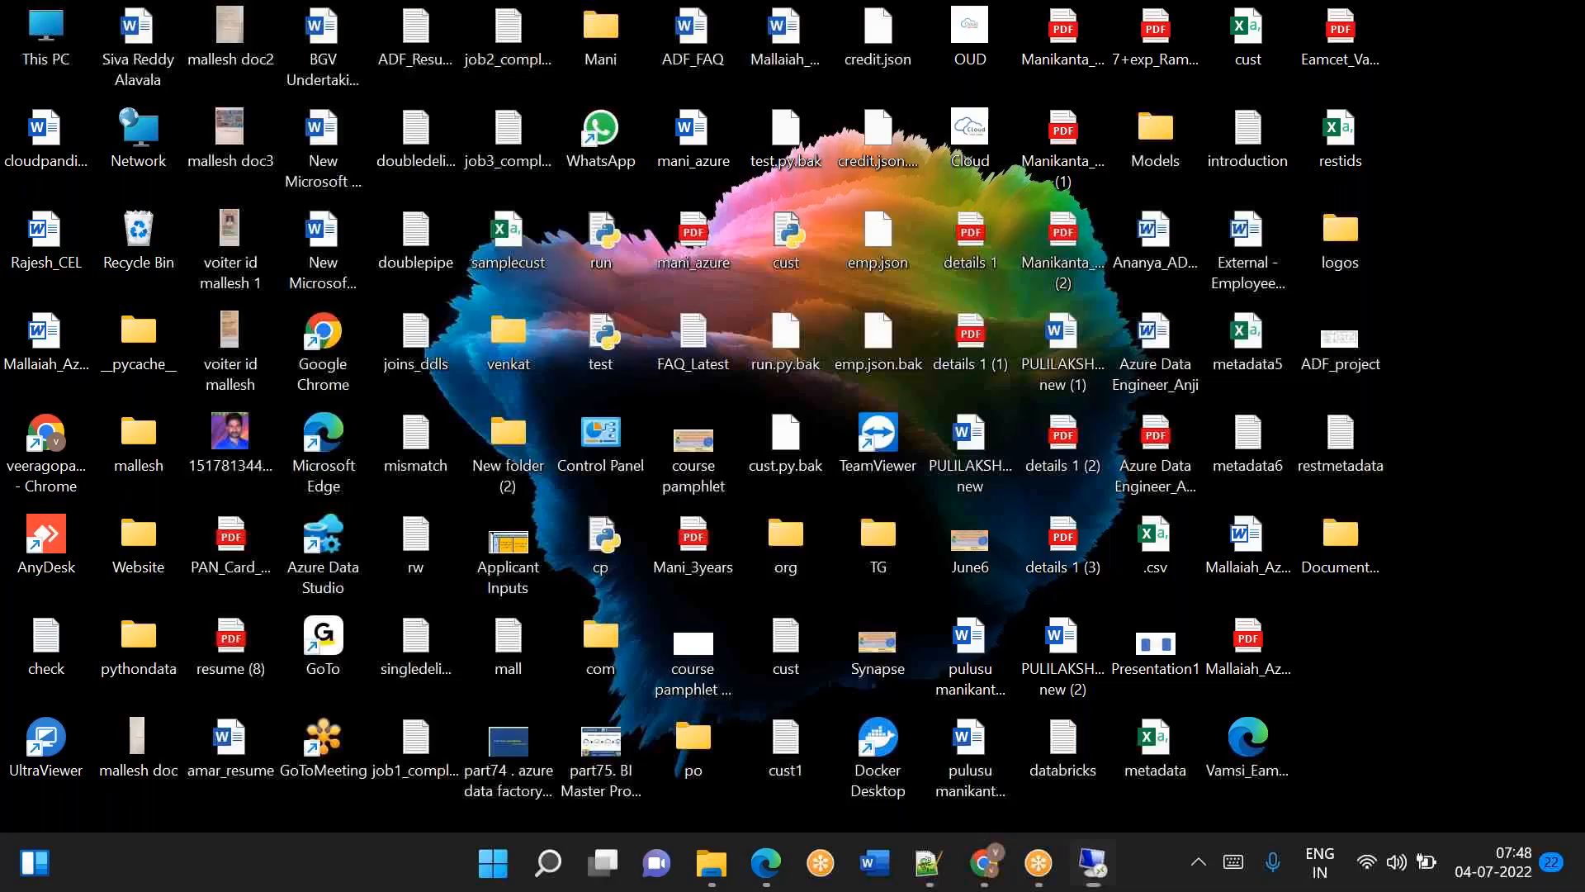
{"action": "left_click", "coordinate": [983, 871]}
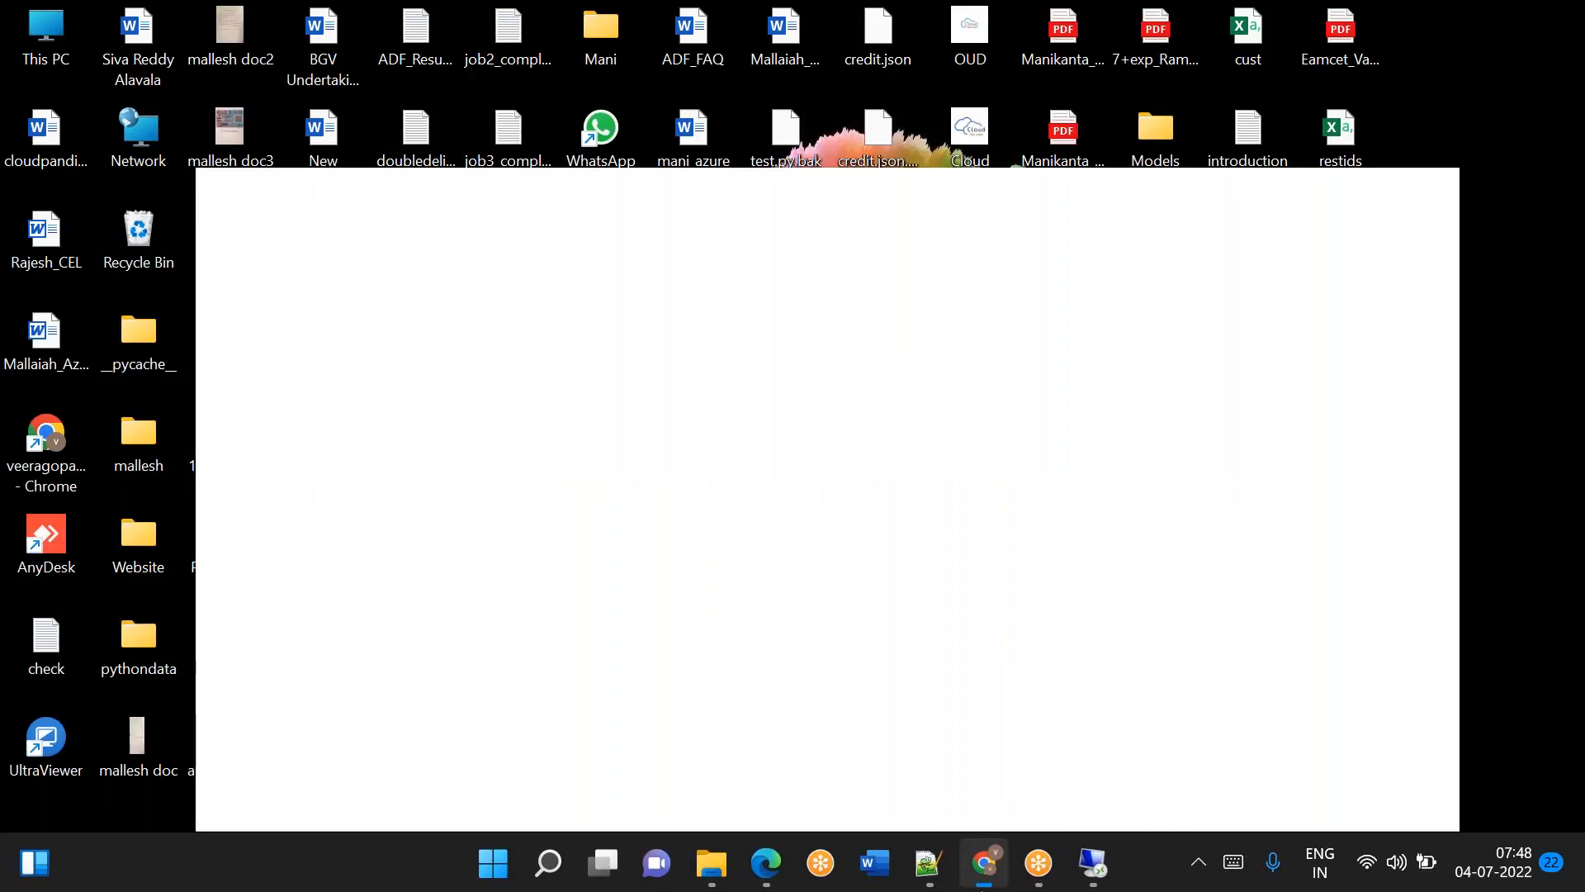
{"action": "left_click_drag", "start_coordinate": [1139, 447], "coordinate": [1152, 539]}
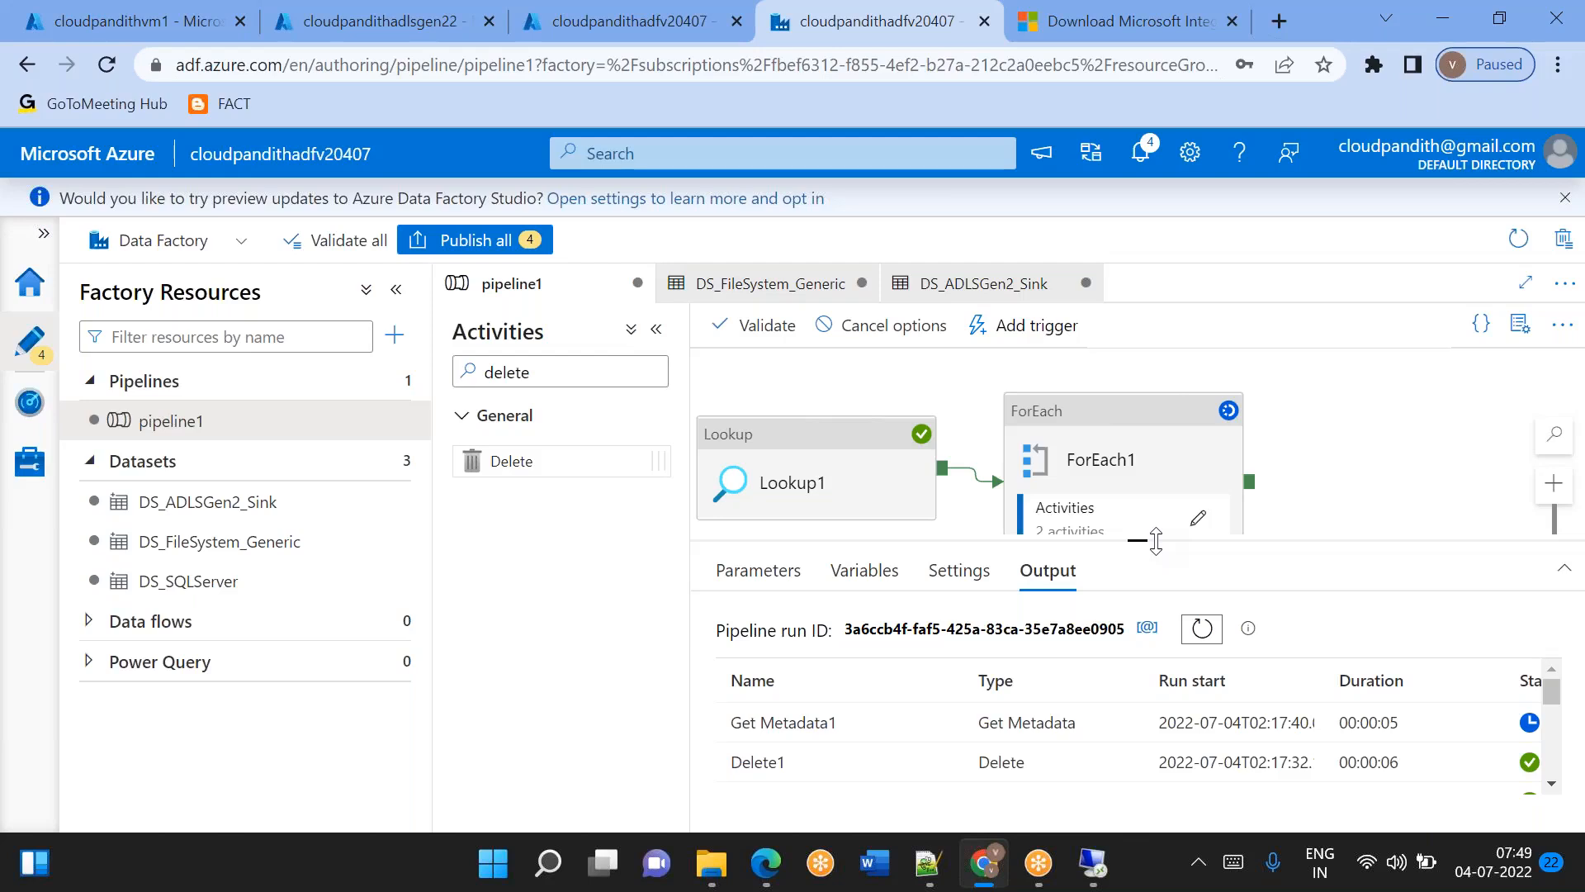
{"action": "left_click", "coordinate": [1198, 518]}
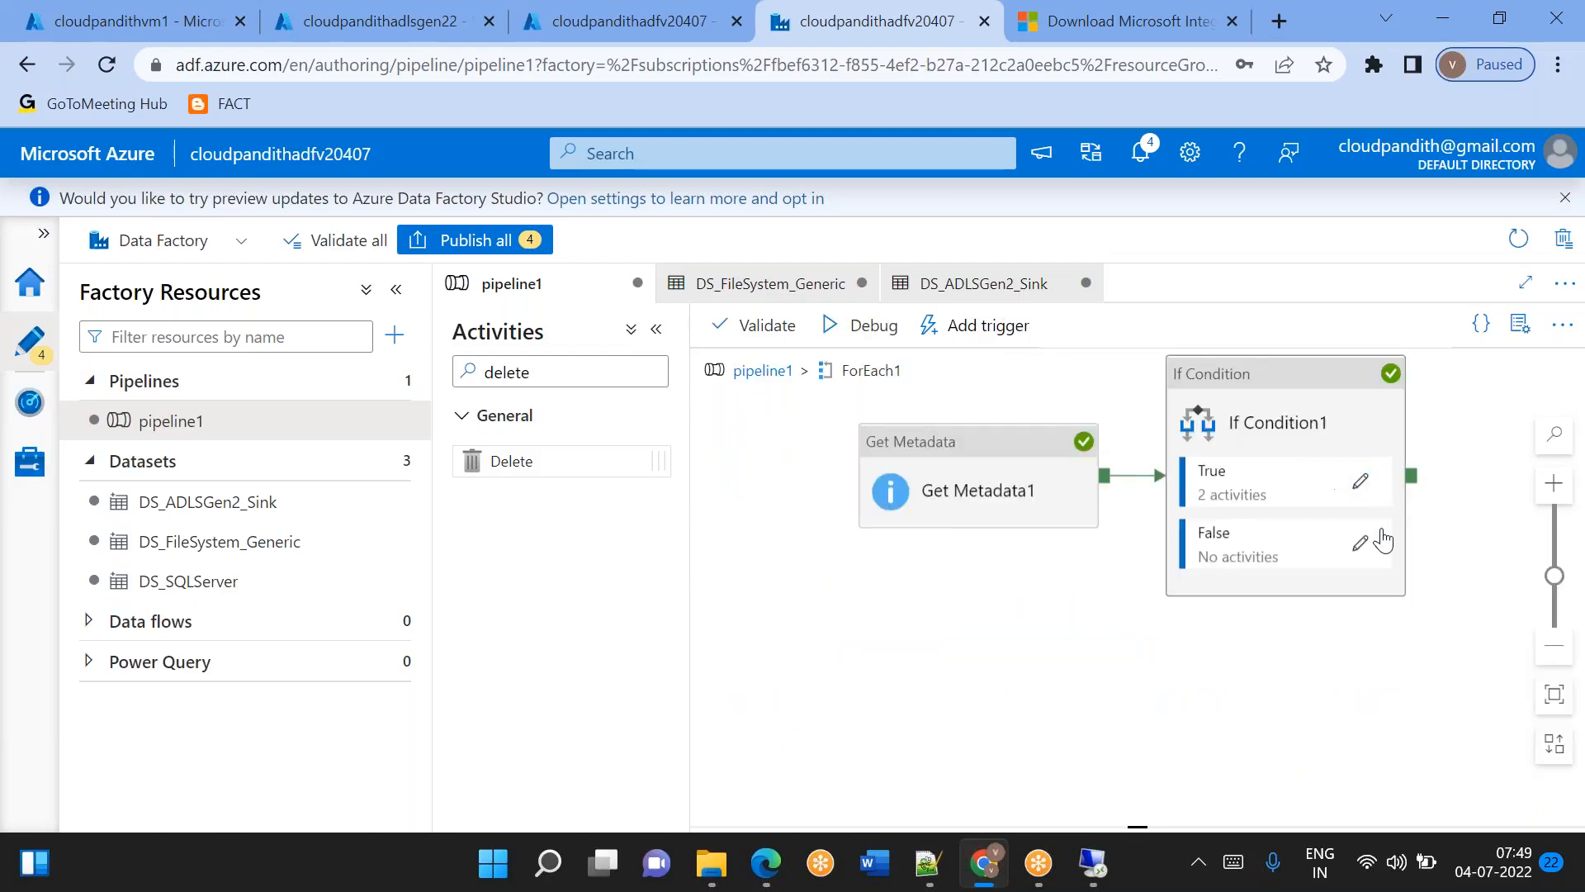
{"action": "left_click", "coordinate": [1366, 487]}
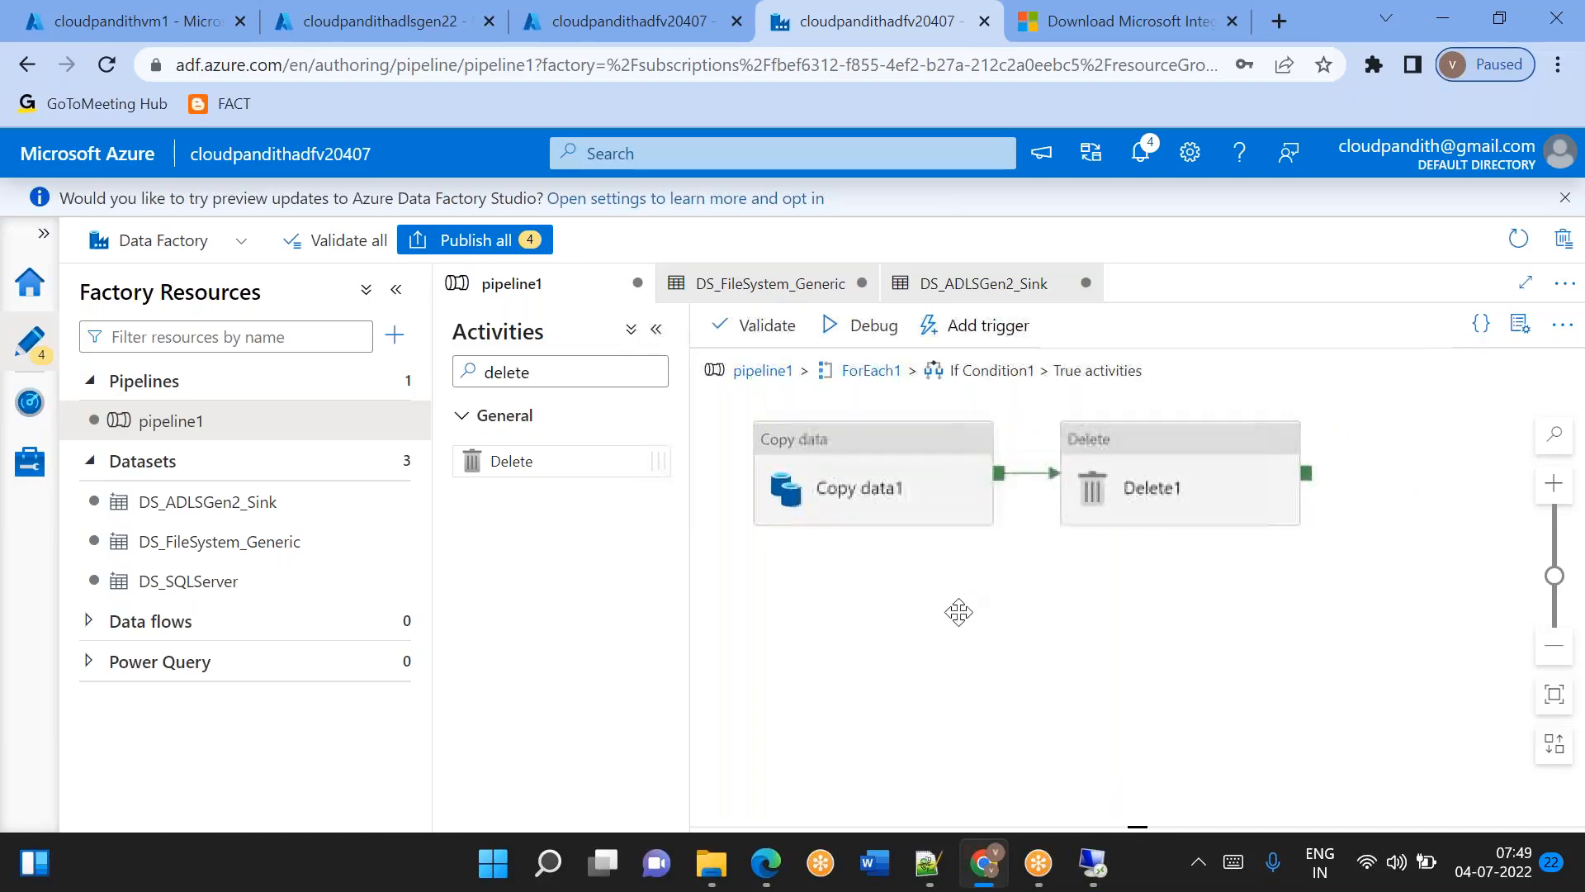
{"action": "left_click_drag", "start_coordinate": [996, 482], "coordinate": [1046, 619]}
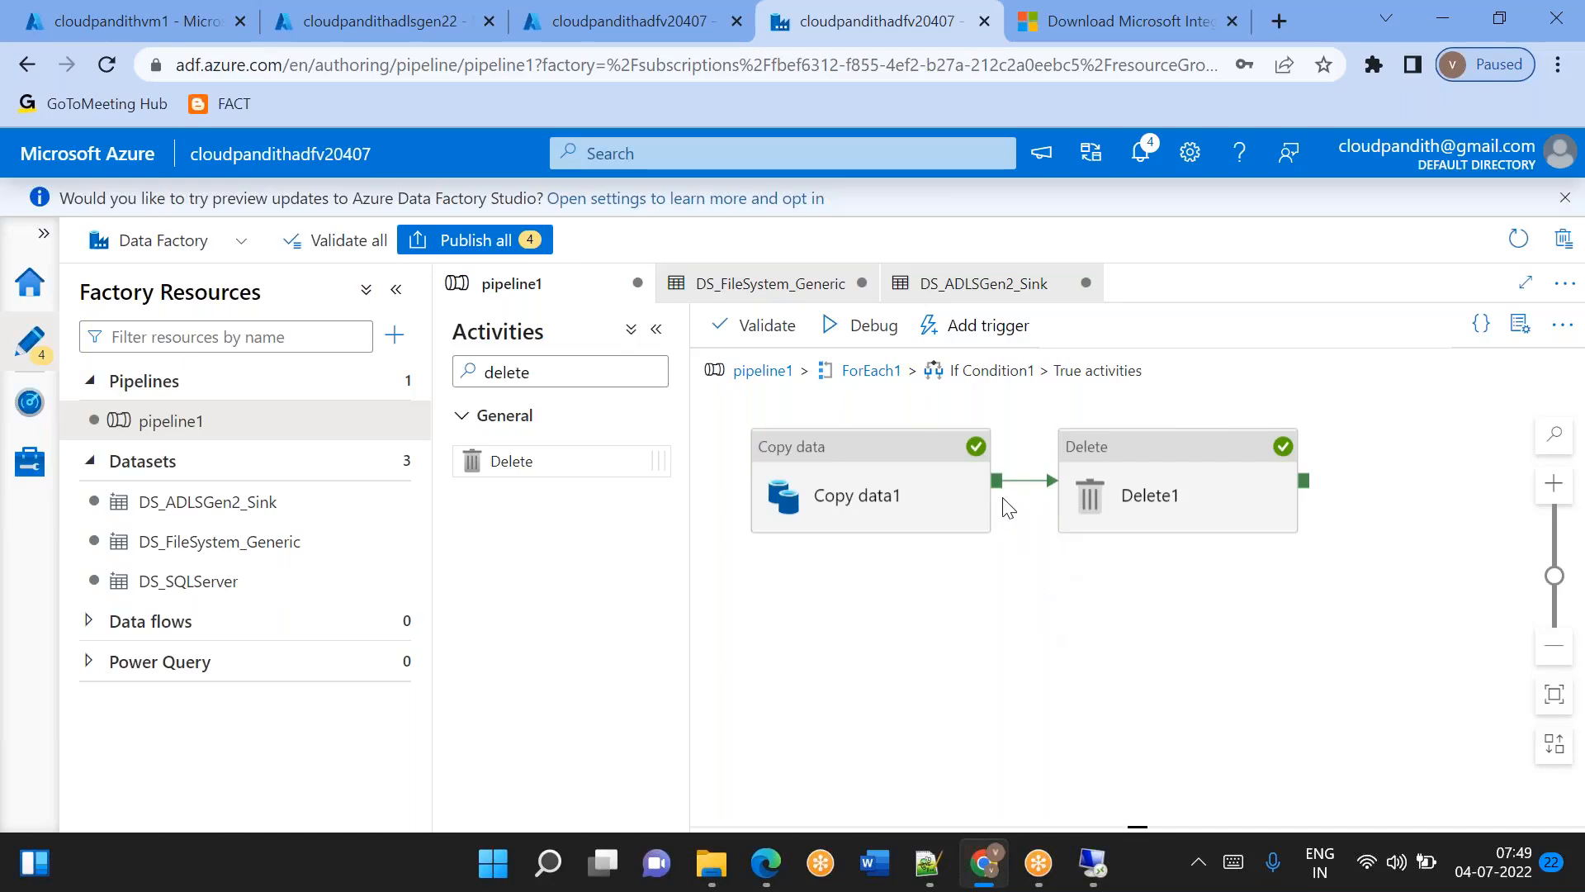
{"action": "left_click_drag", "start_coordinate": [998, 482], "coordinate": [1078, 619]}
{"action": "left_click_drag", "start_coordinate": [997, 487], "coordinate": [1082, 627]}
{"action": "left_click_drag", "start_coordinate": [997, 487], "coordinate": [1065, 642]}
{"action": "left_click", "coordinate": [1083, 33]}
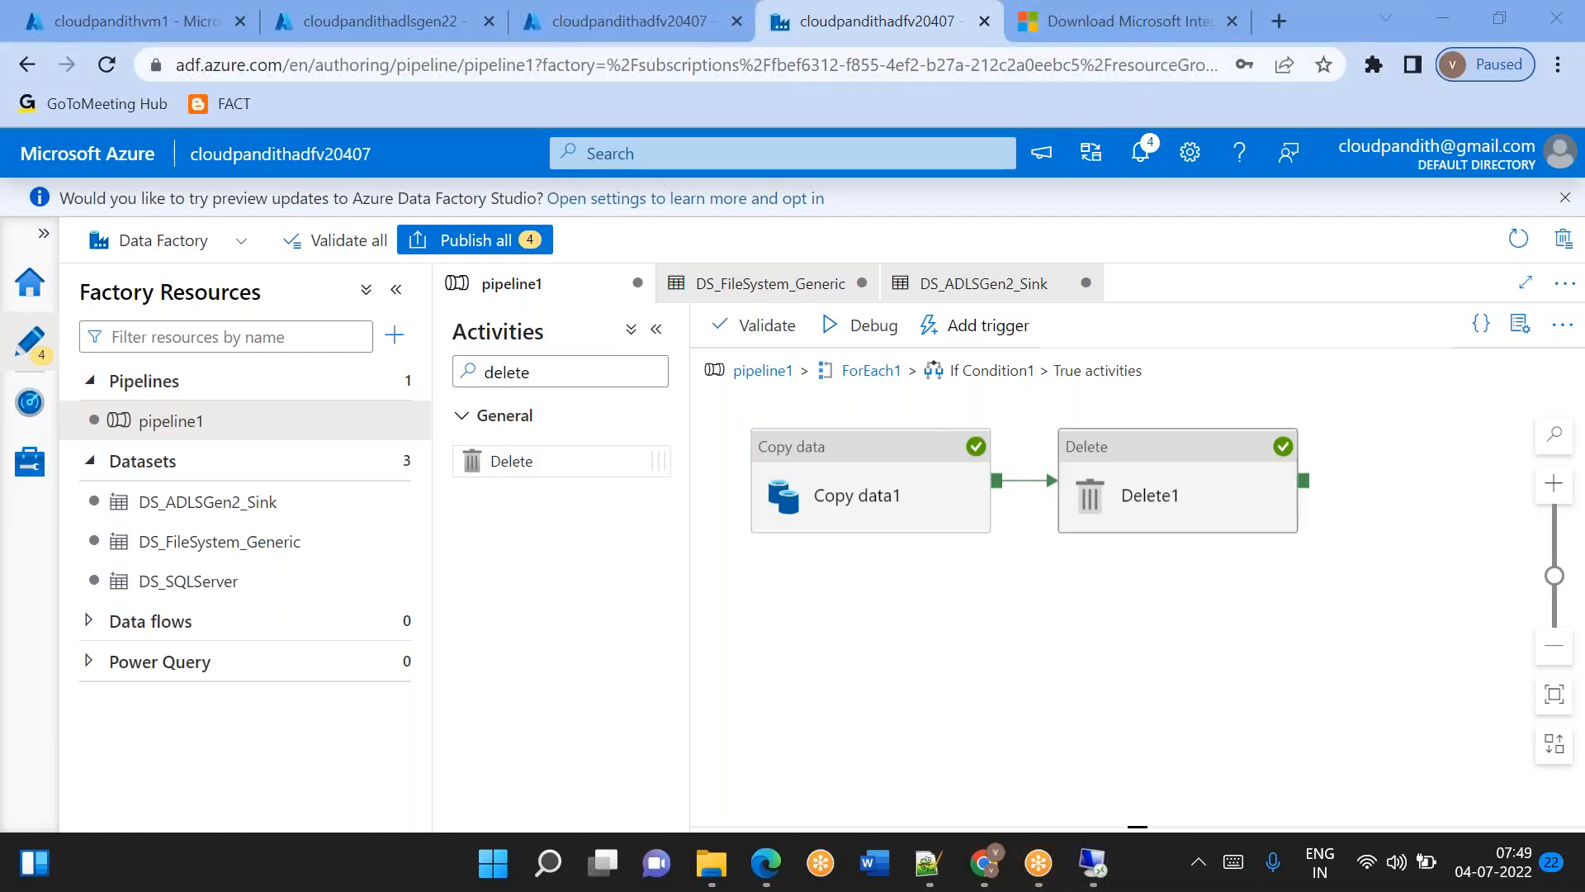
Switch to the VM's SQL query and write an empty procedure metadata_usp with as, begin and end below the insert statements.
{"action": "mouse_move", "coordinate": [1092, 863]}
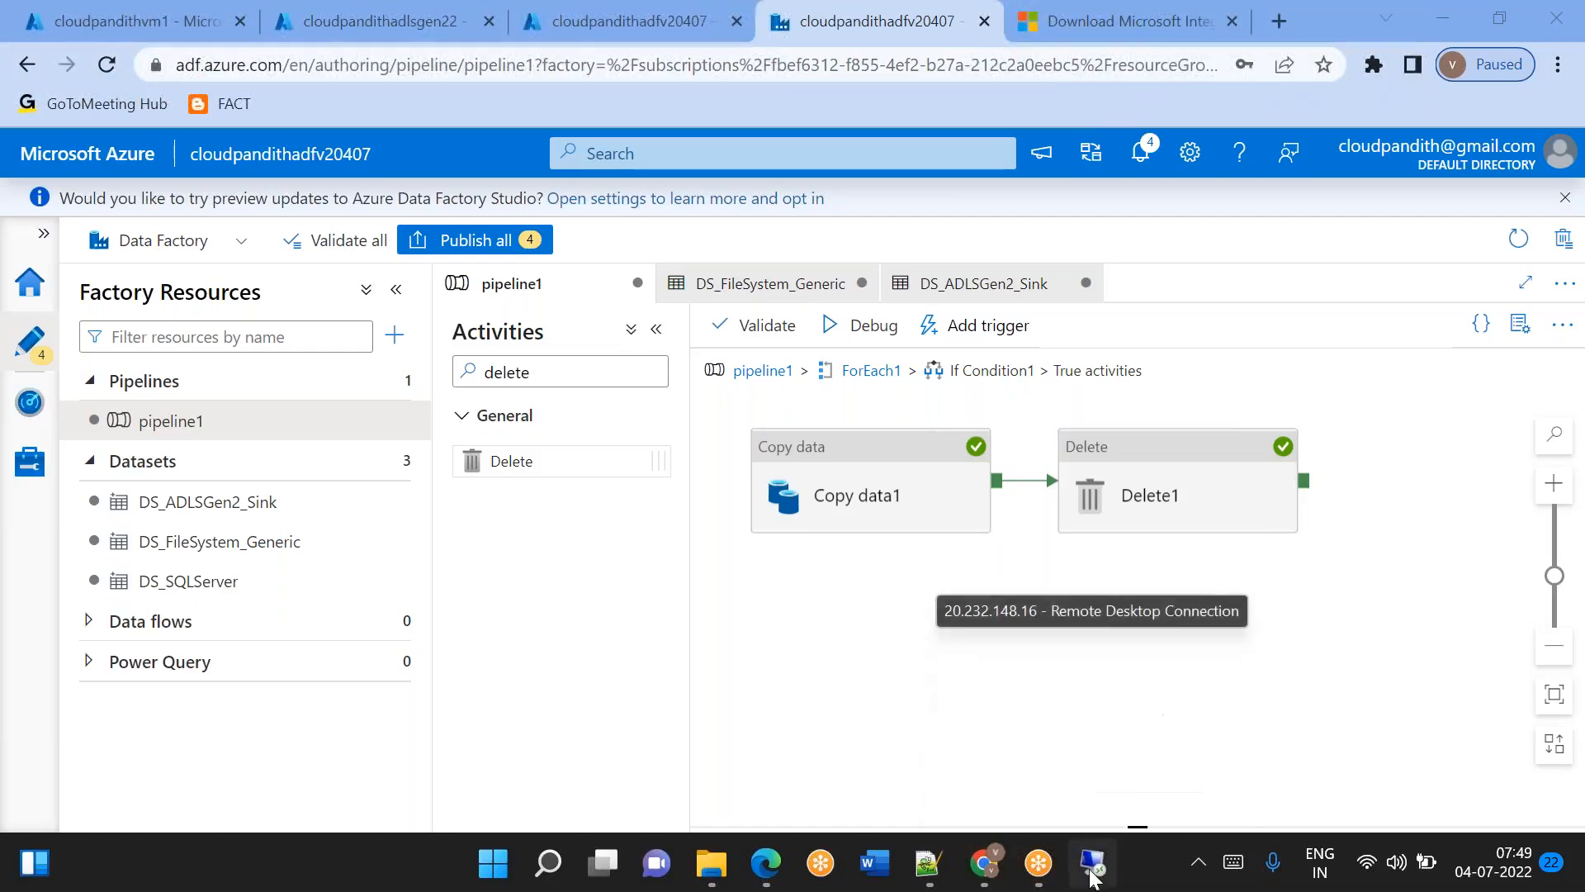
{"action": "left_click", "coordinate": [1073, 710]}
{"action": "key", "text": "Return"}
{"action": "key", "text": "Return"}
{"action": "type", "text": "create proc"}
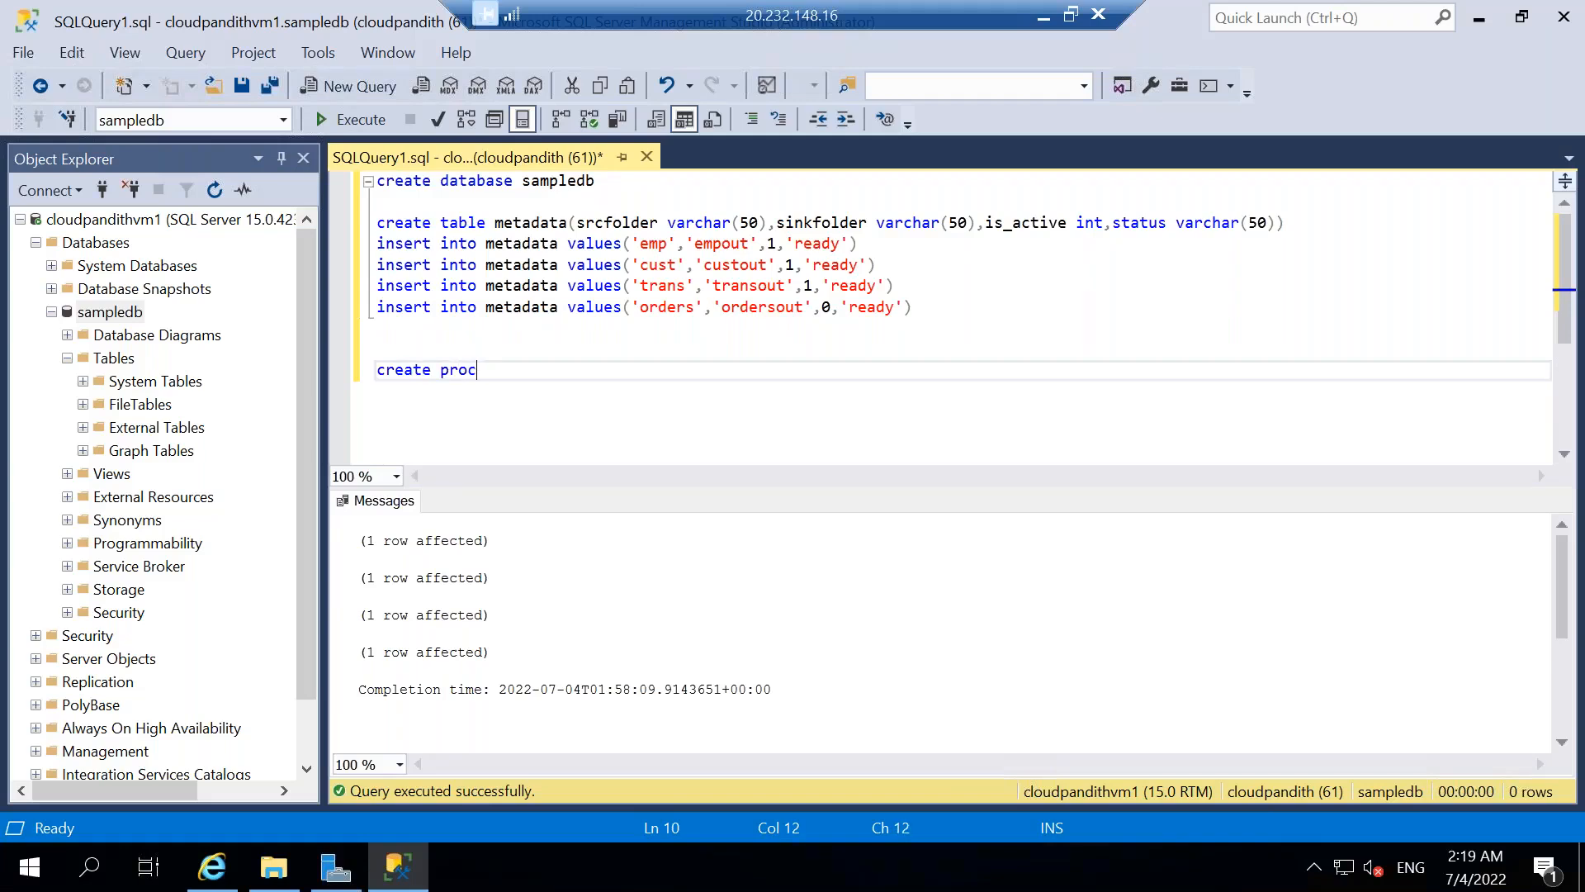
{"action": "type", "text": " metadata_usp"}
{"action": "key", "text": "Return"}
{"action": "type", "text": "as"}
{"action": "key", "text": "Return"}
{"action": "type", "text": "begin"}
{"action": "key", "text": "Return"}
{"action": "key", "text": "Return"}
{"action": "key", "text": "Return"}
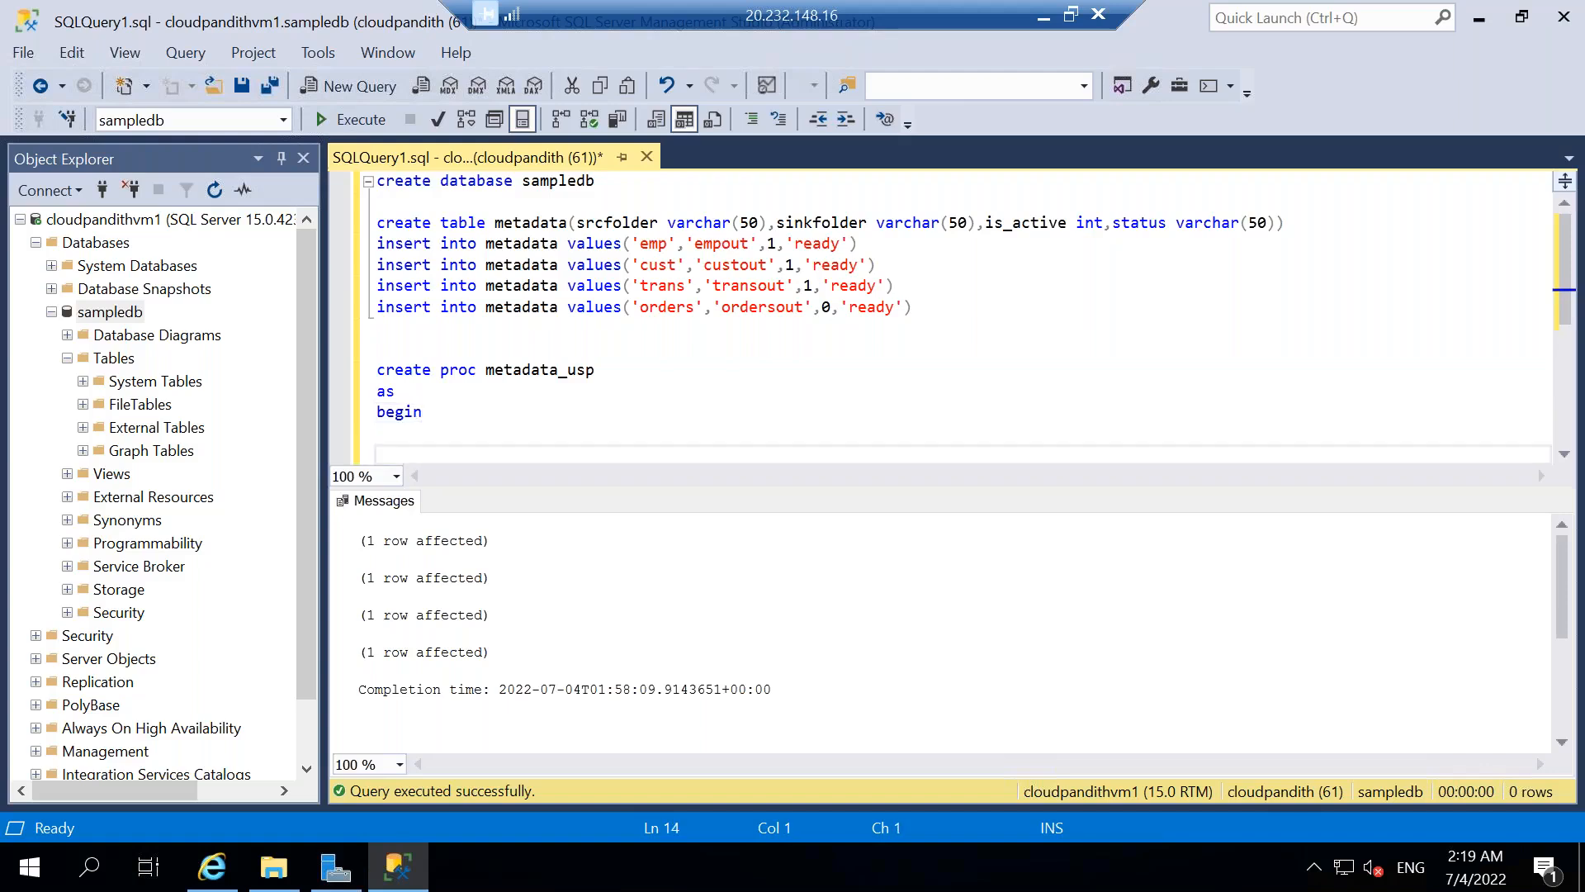
{"action": "type", "text": "end"}
{"action": "key", "text": "Up"}
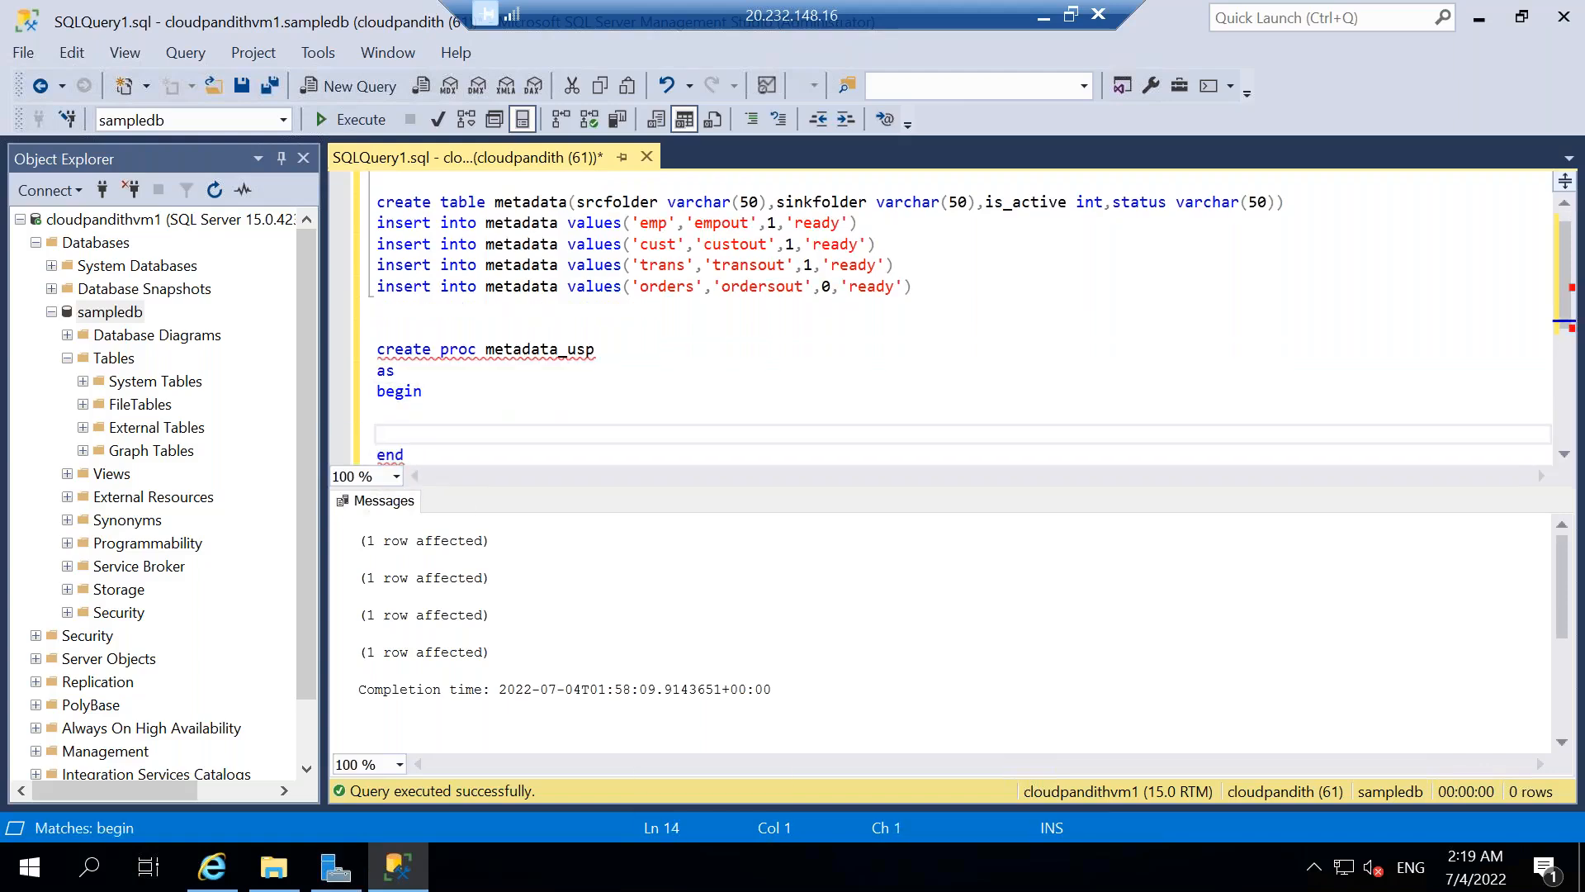
{"action": "key", "text": "BackSpace"}
{"action": "type", "text": "update met"}
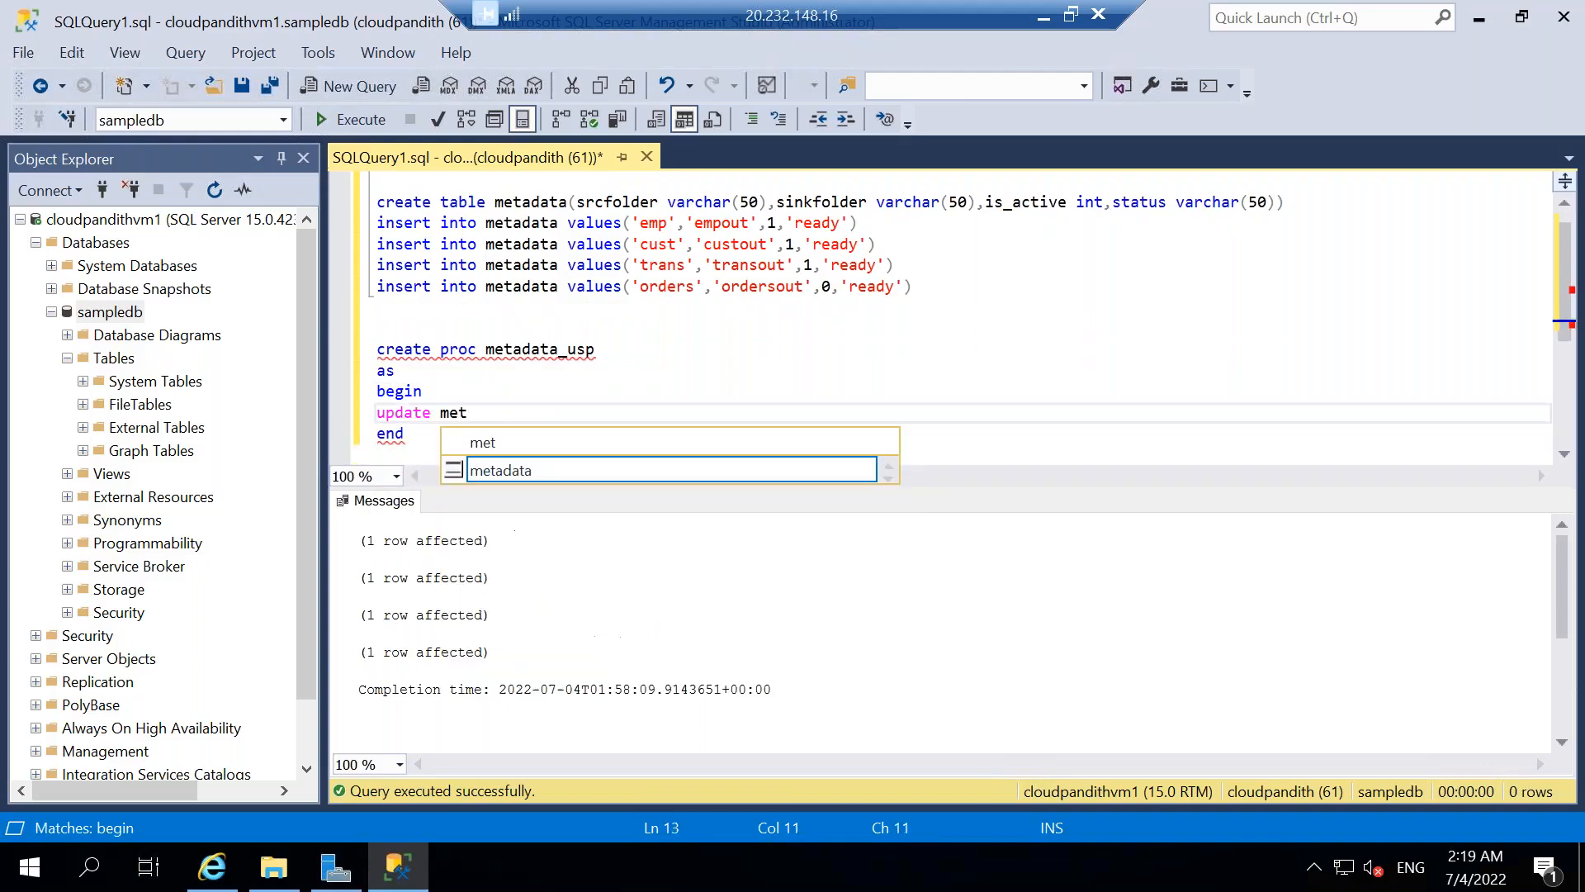
{"action": "type", "text": "adata set stat"}
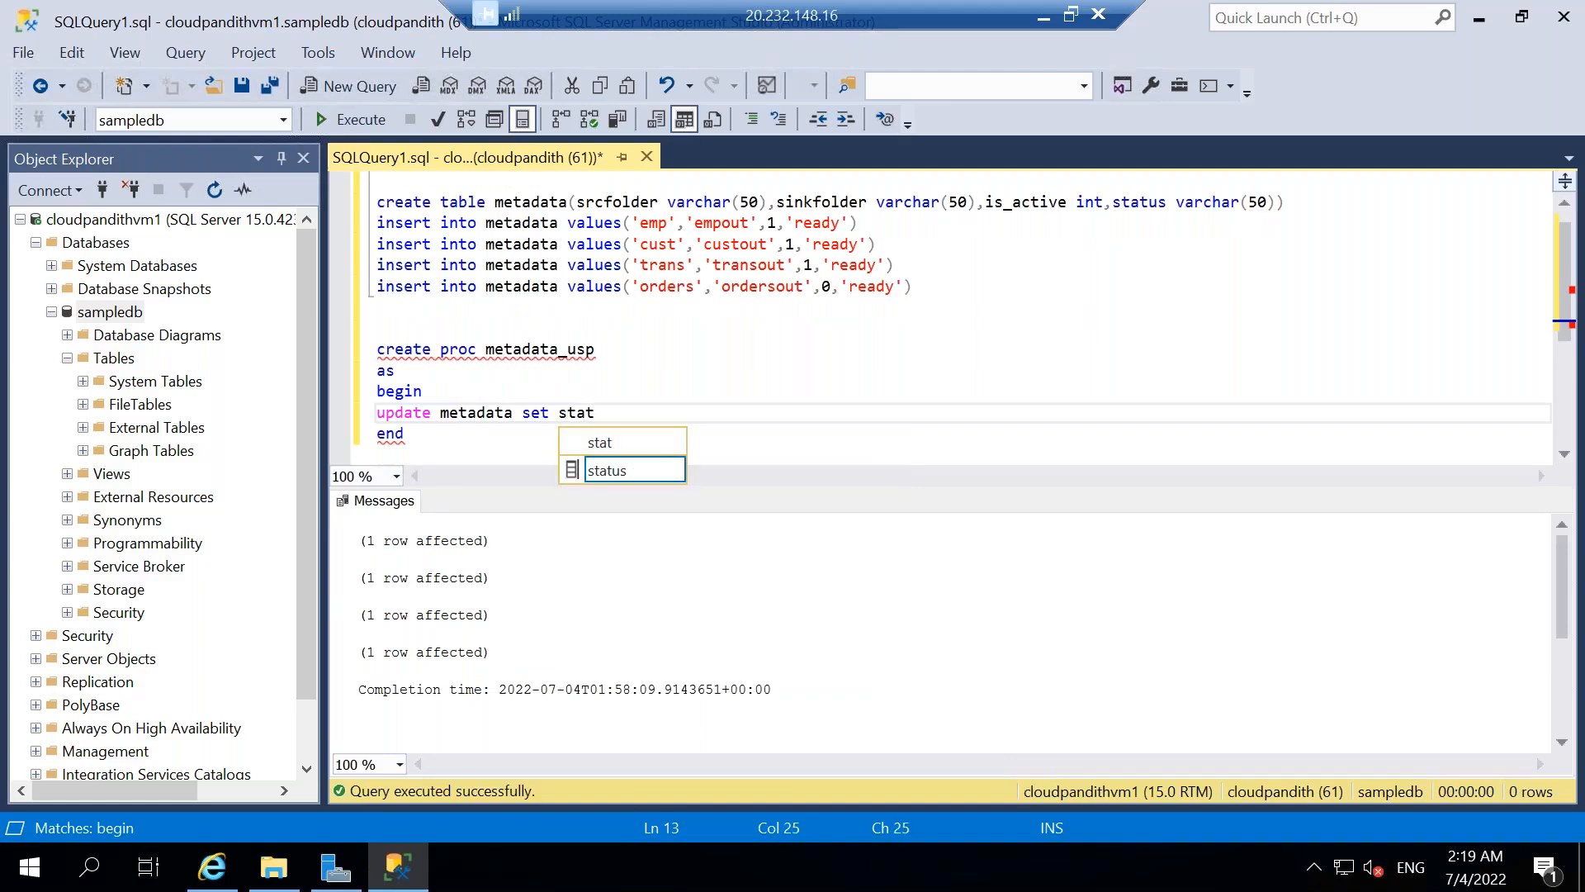
{"action": "key", "text": "BackSpace"}
{"action": "key", "text": "BackSpace"}
{"action": "type", "text": "us=@status "}
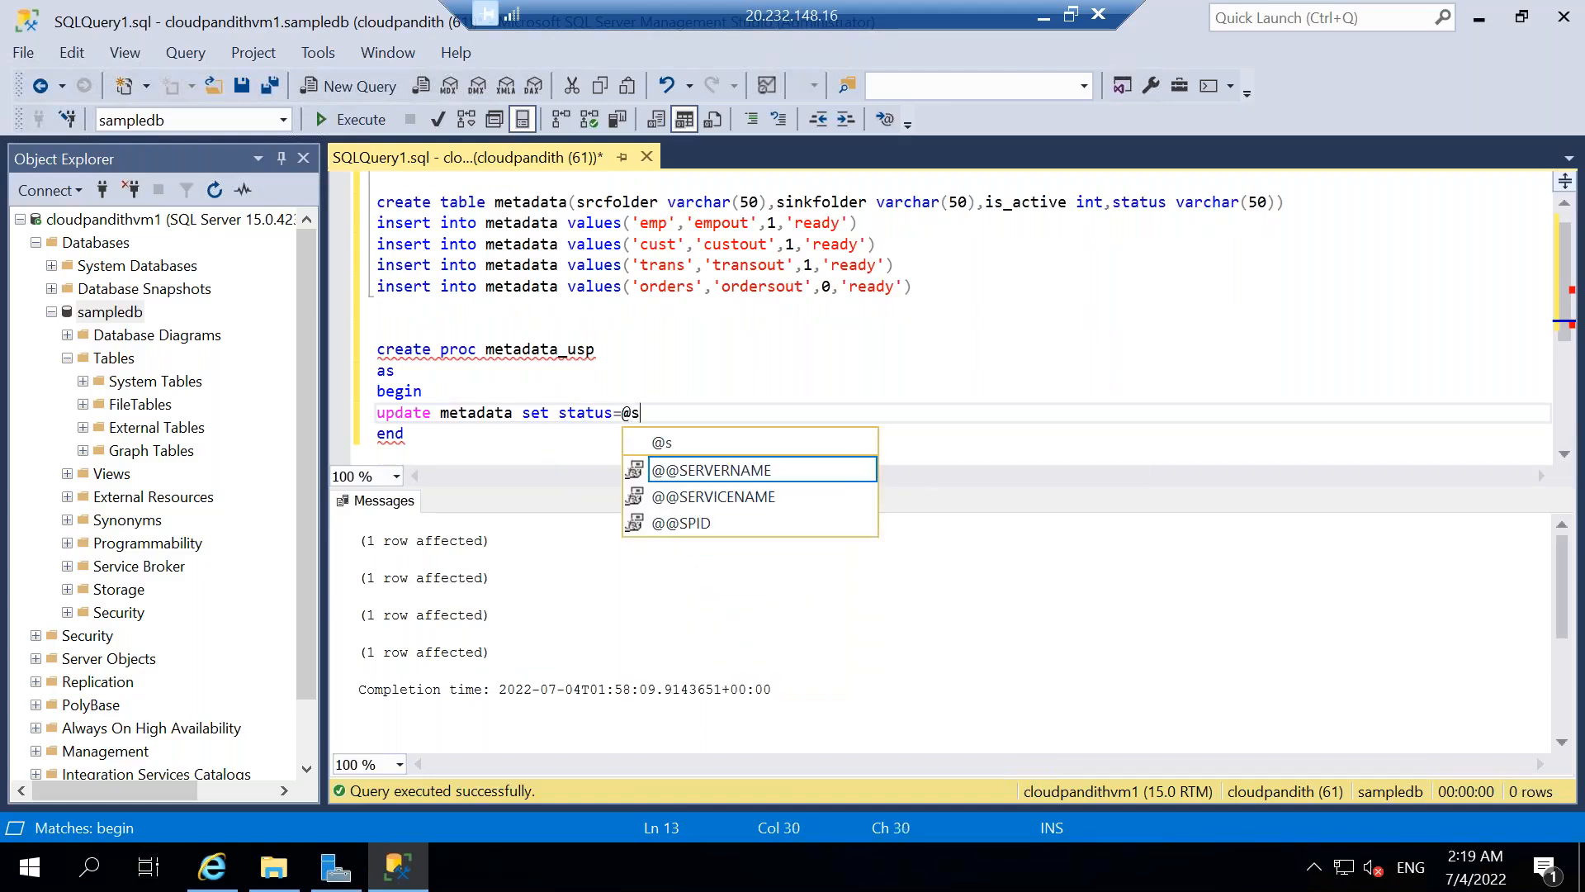
{"action": "type", "text": "where "}
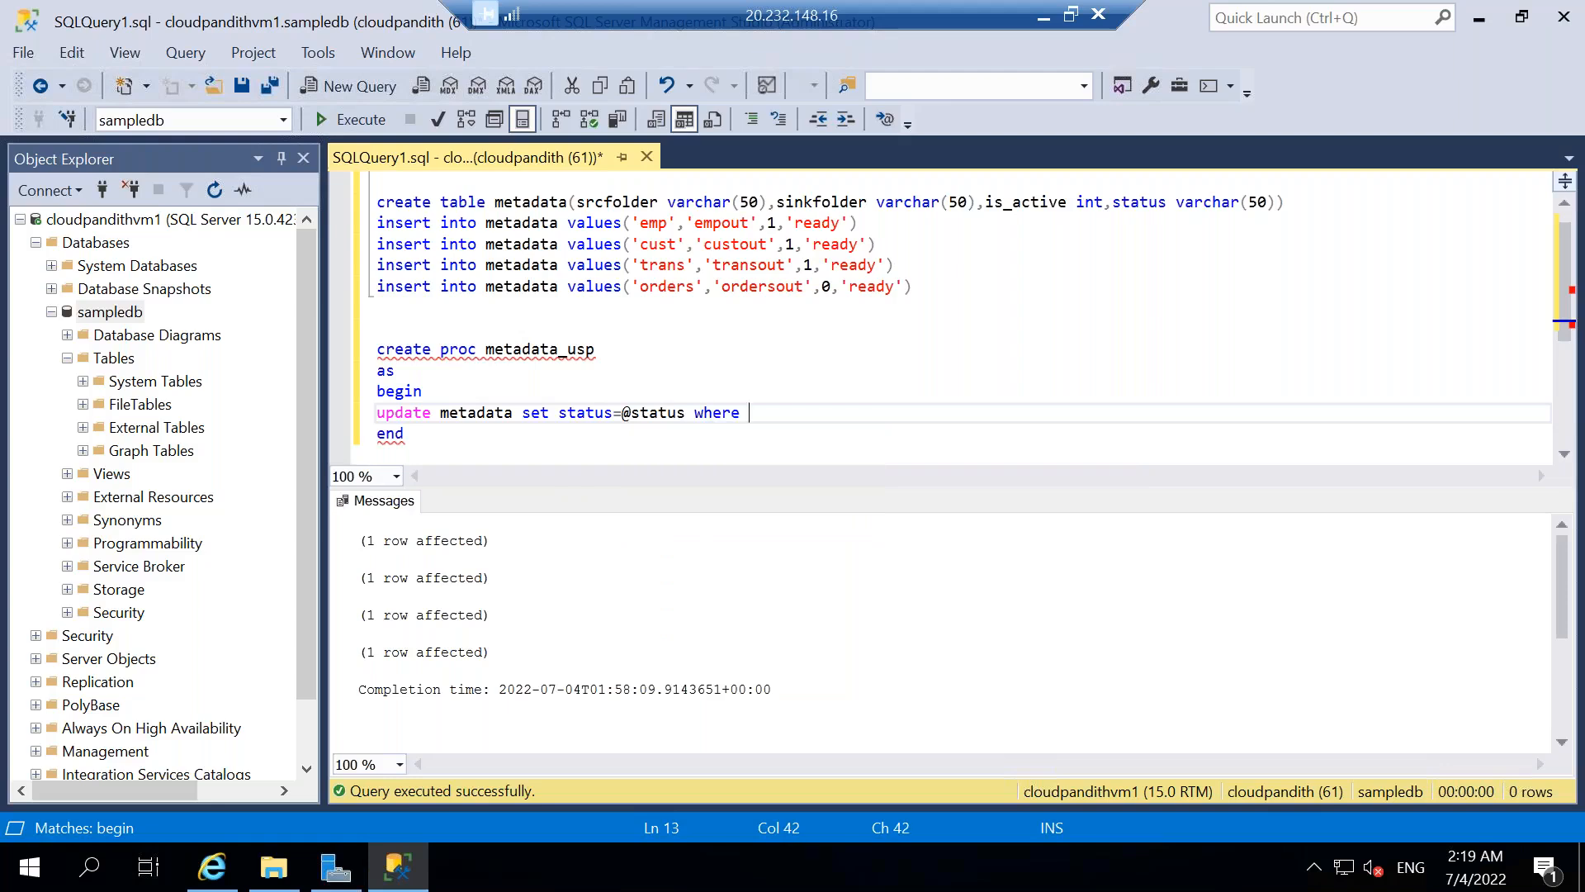
{"action": "type", "text": "srcfolder"}
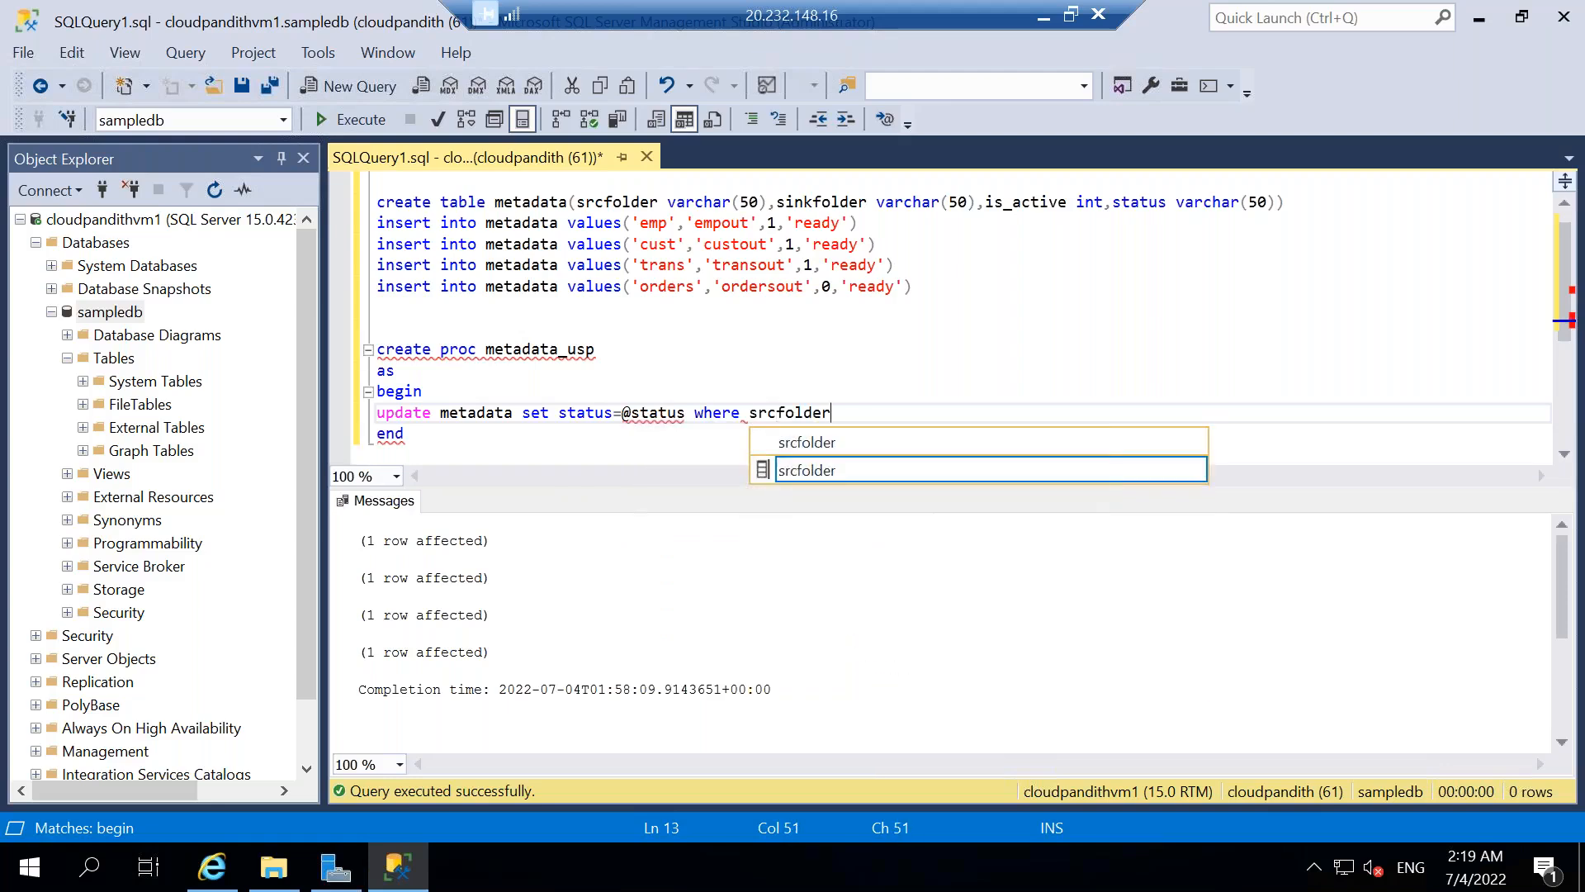
{"action": "type", "text": "=@srcfodler"}
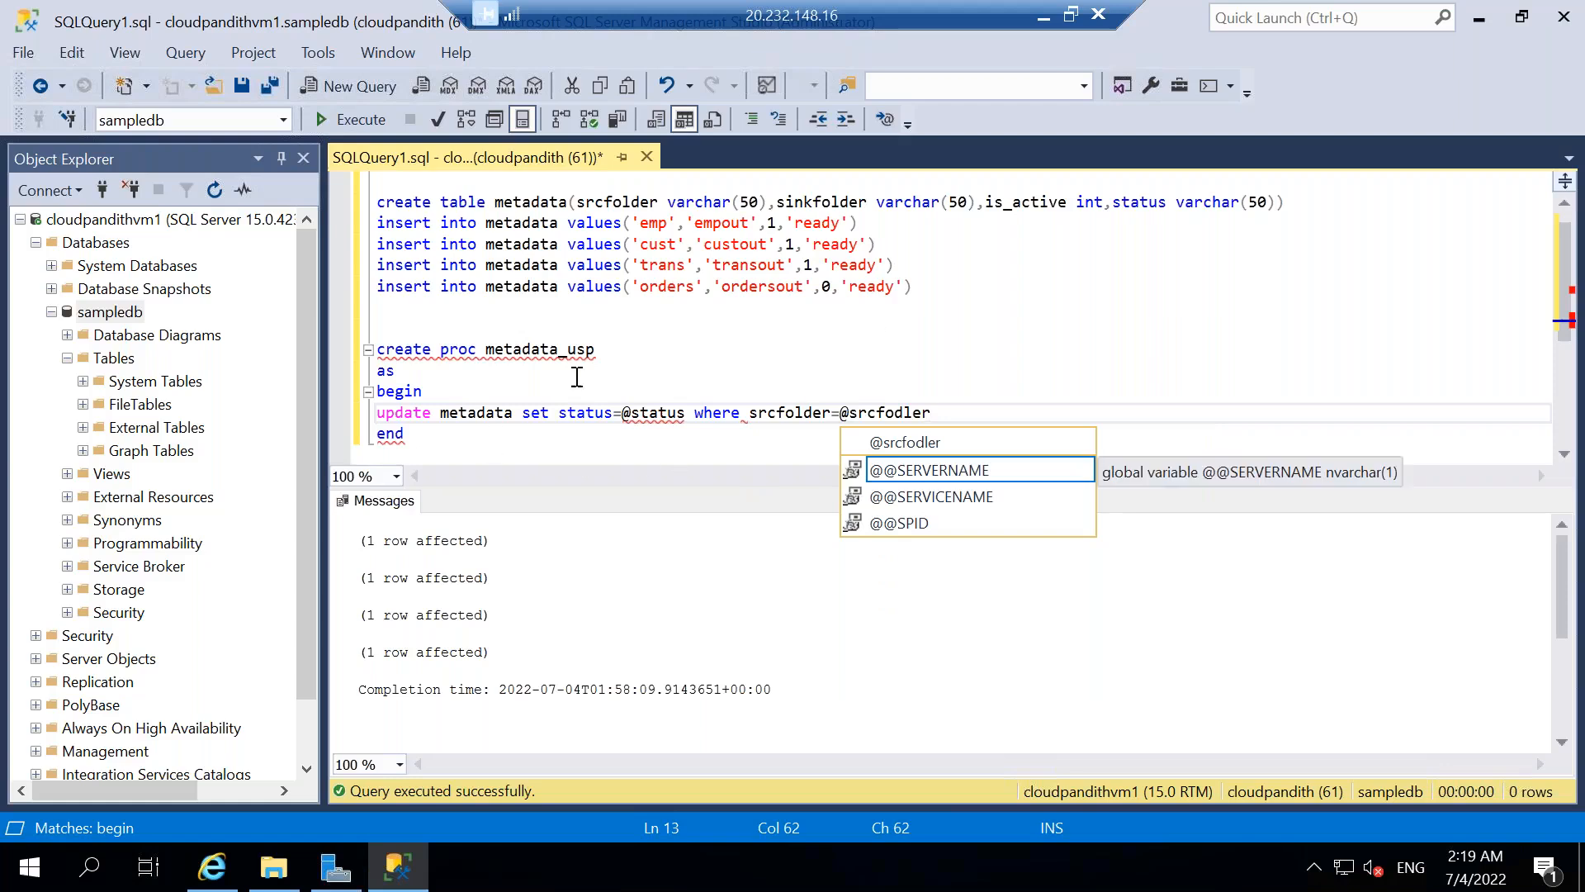
{"action": "double_click", "coordinate": [652, 415]}
{"action": "key", "text": "ctrl+c"}
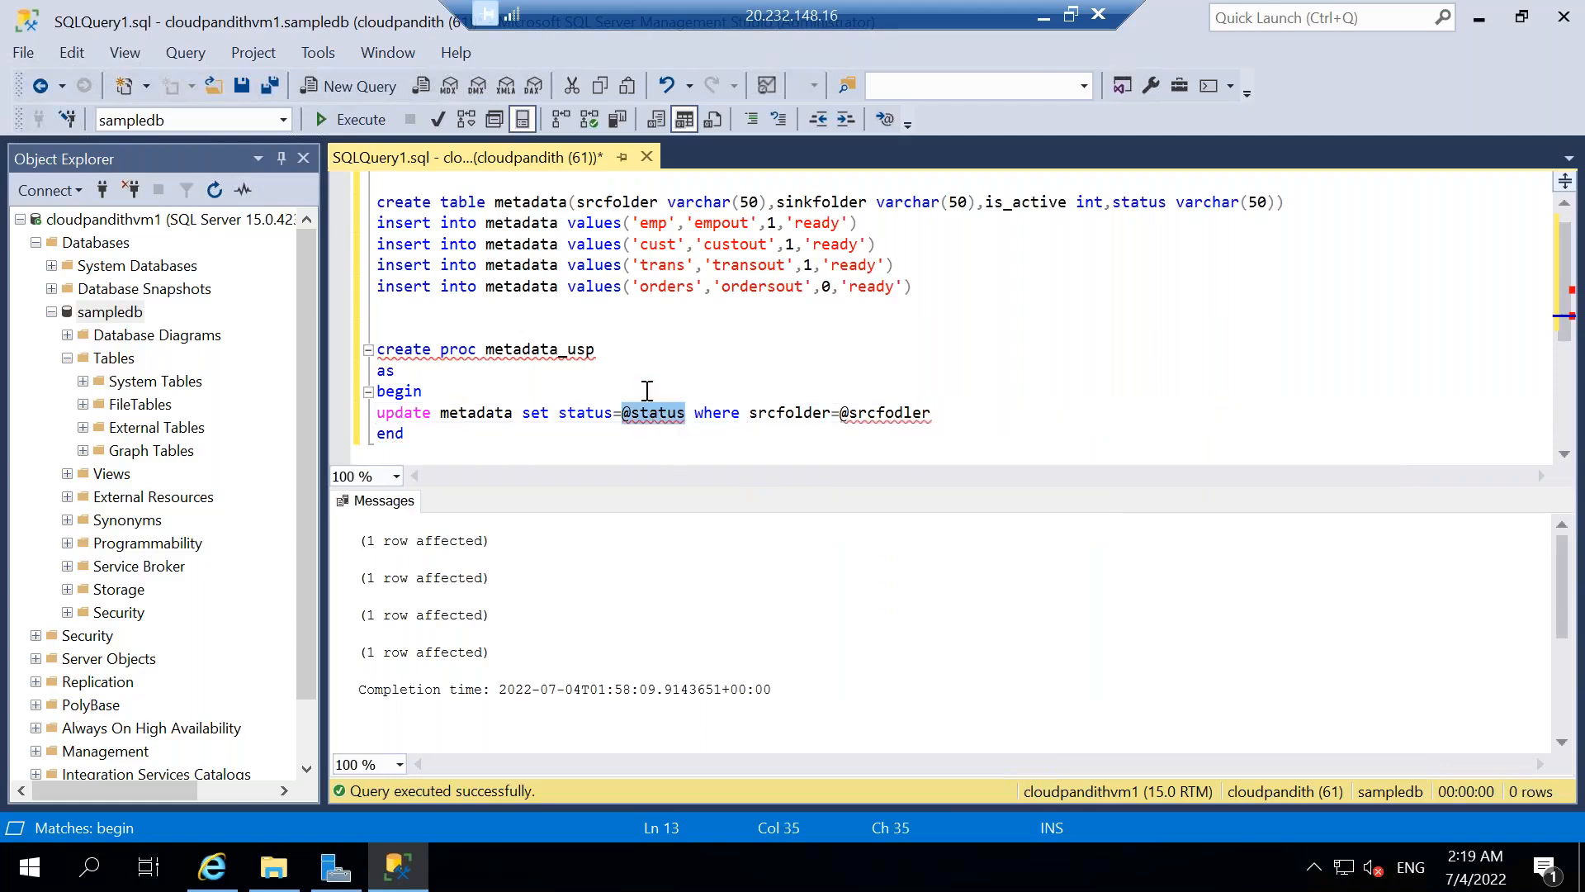
{"action": "left_click", "coordinate": [615, 348]}
{"action": "key", "text": "ctrl+v"}
{"action": "type", "text": "varchar"}
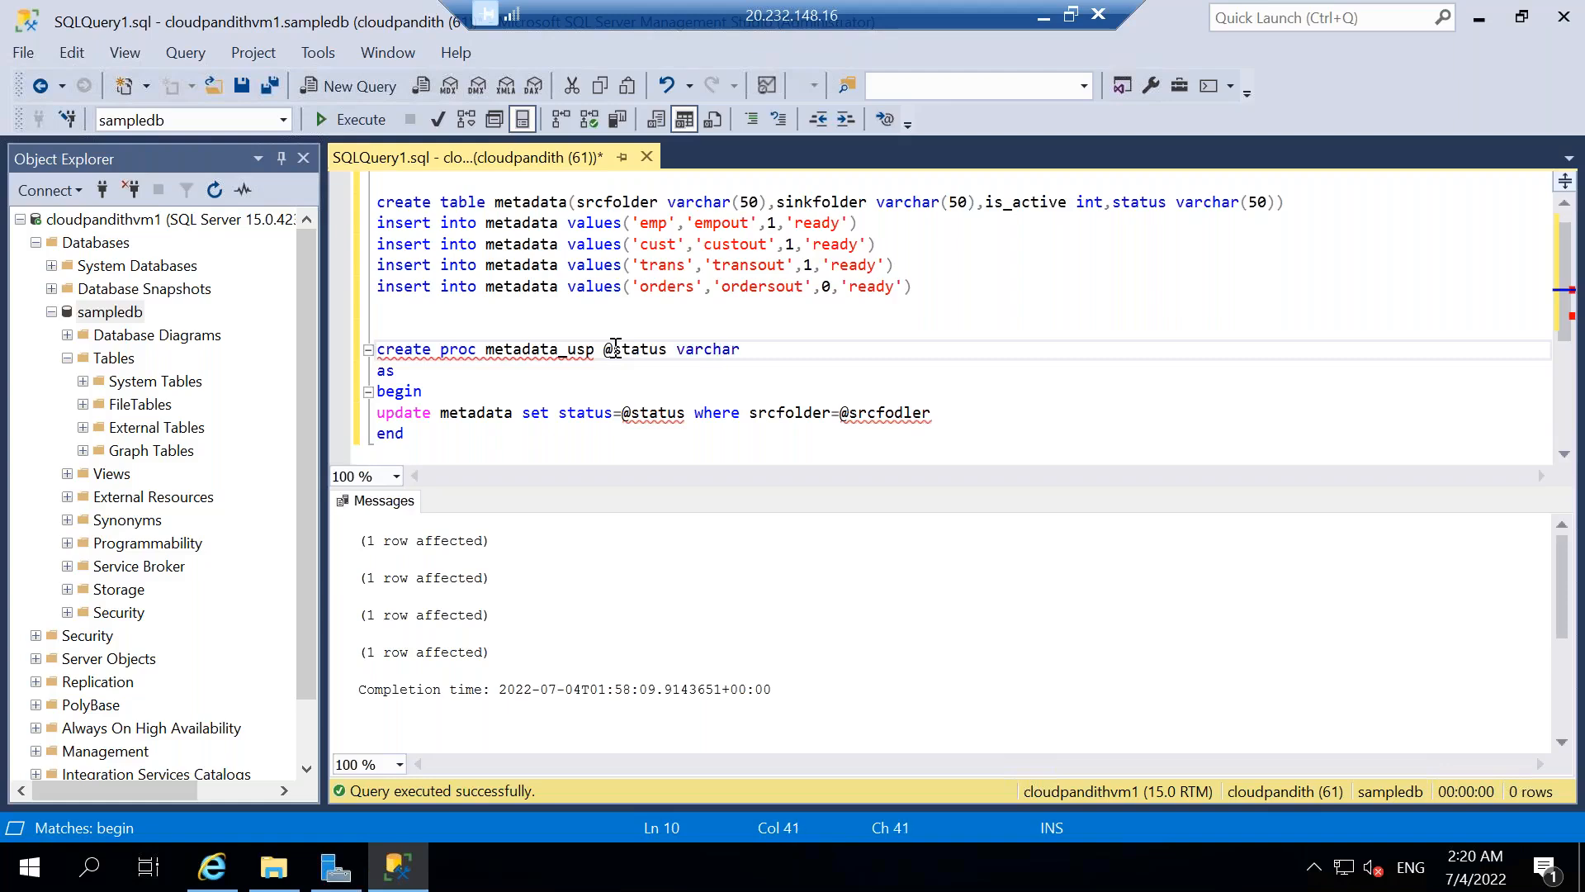
{"action": "type", "text": "(50),"}
{"action": "double_click", "coordinate": [872, 412]}
{"action": "key", "text": "ctrl+c"}
{"action": "left_click", "coordinate": [822, 366]}
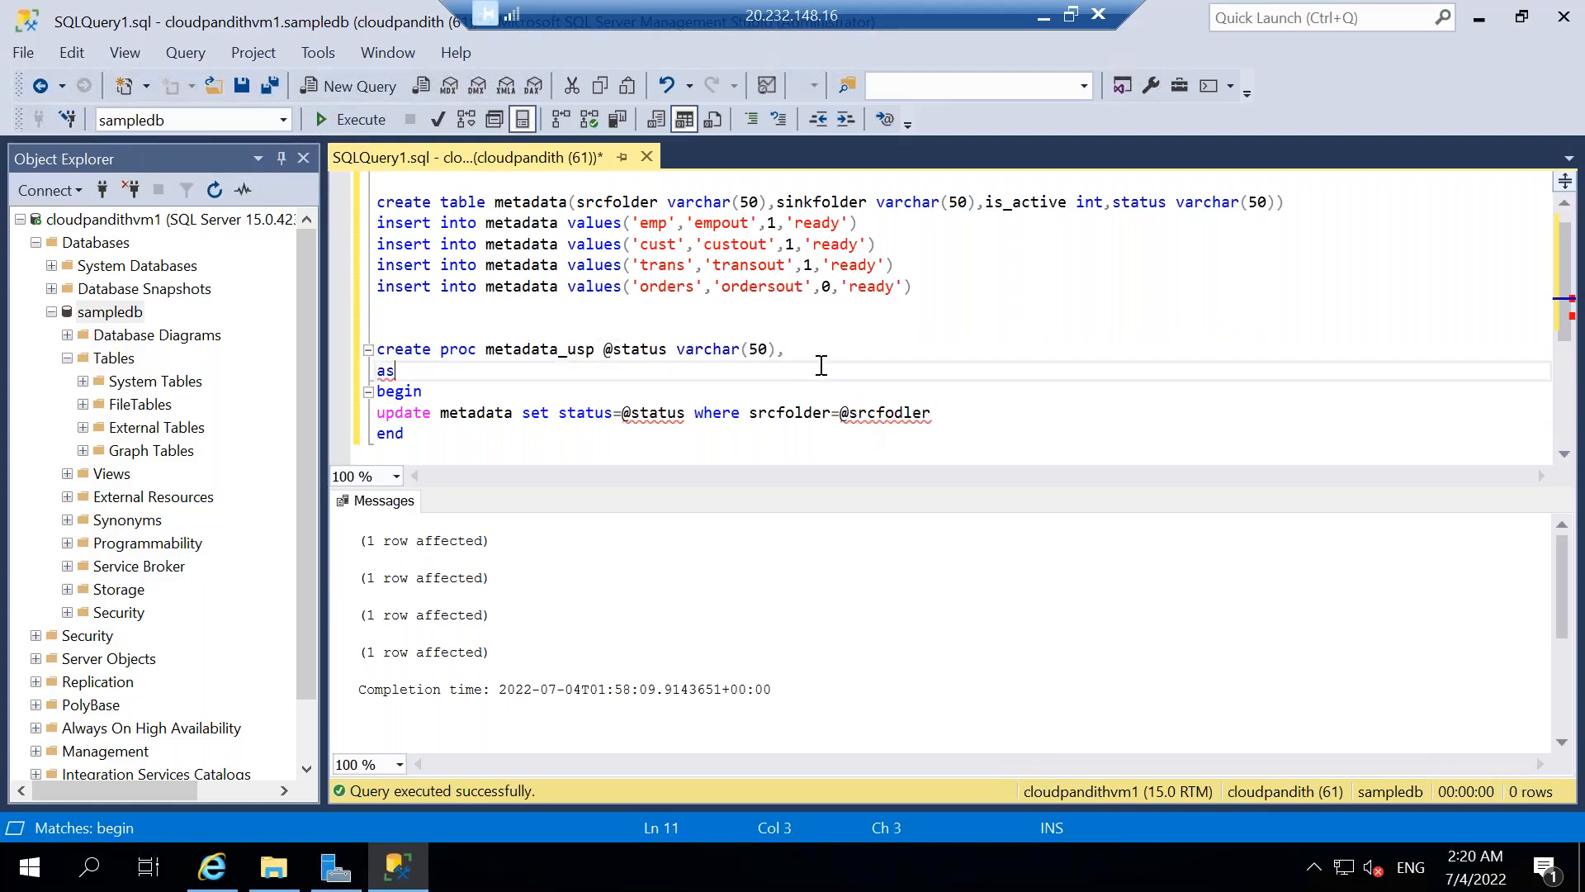
{"action": "left_click", "coordinate": [808, 352]}
{"action": "key", "text": "ctrl+v"}
{"action": "type", "text": "varchar(50)"}
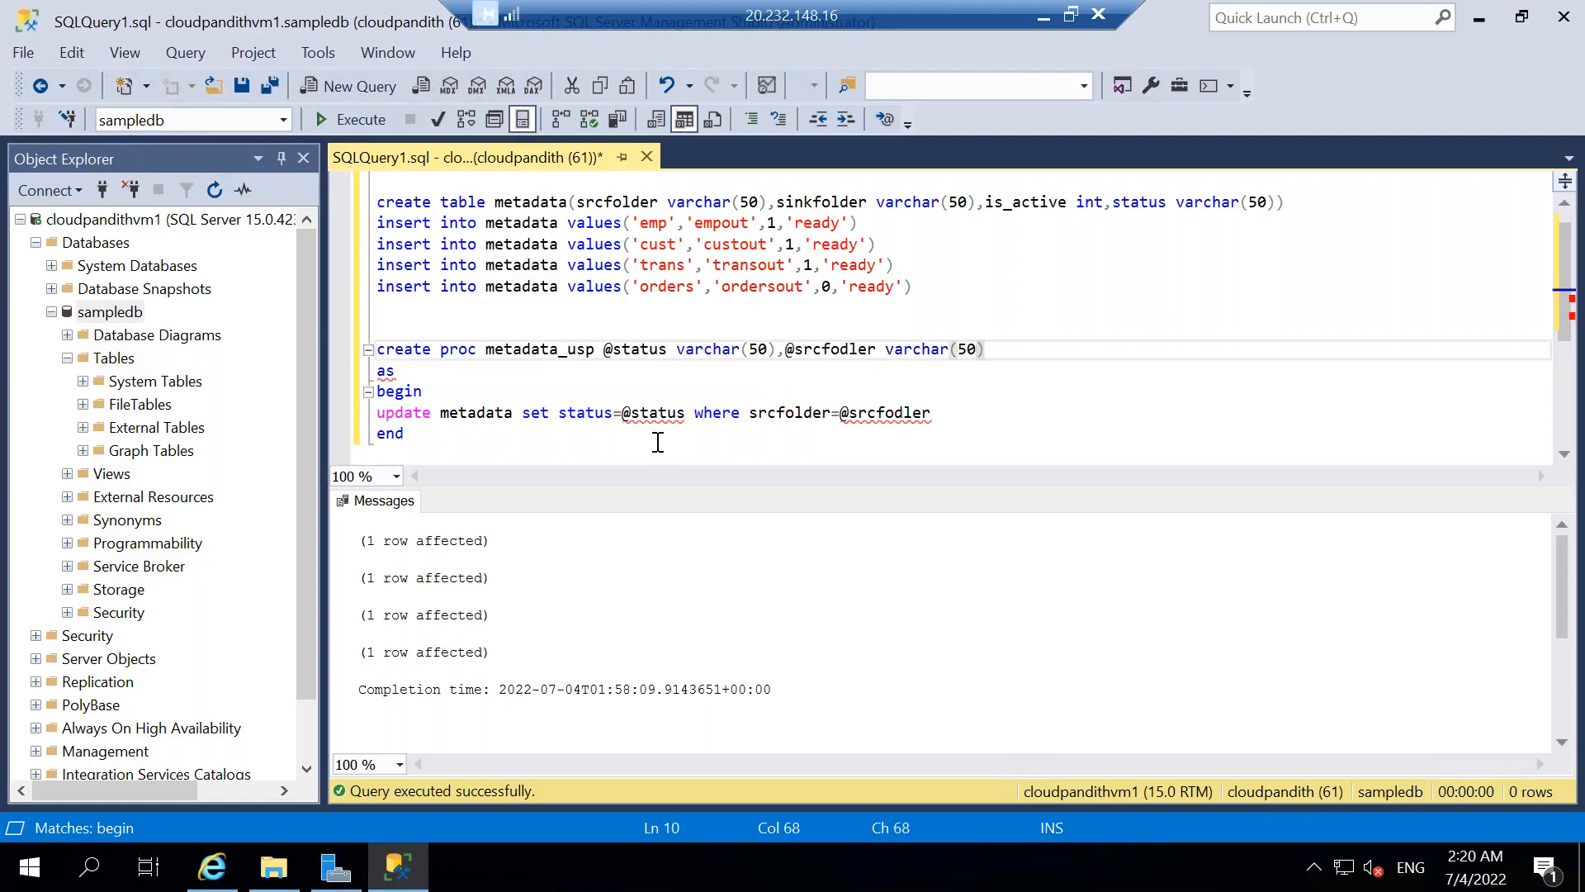
{"action": "left_click_drag", "start_coordinate": [458, 441], "coordinate": [373, 349]}
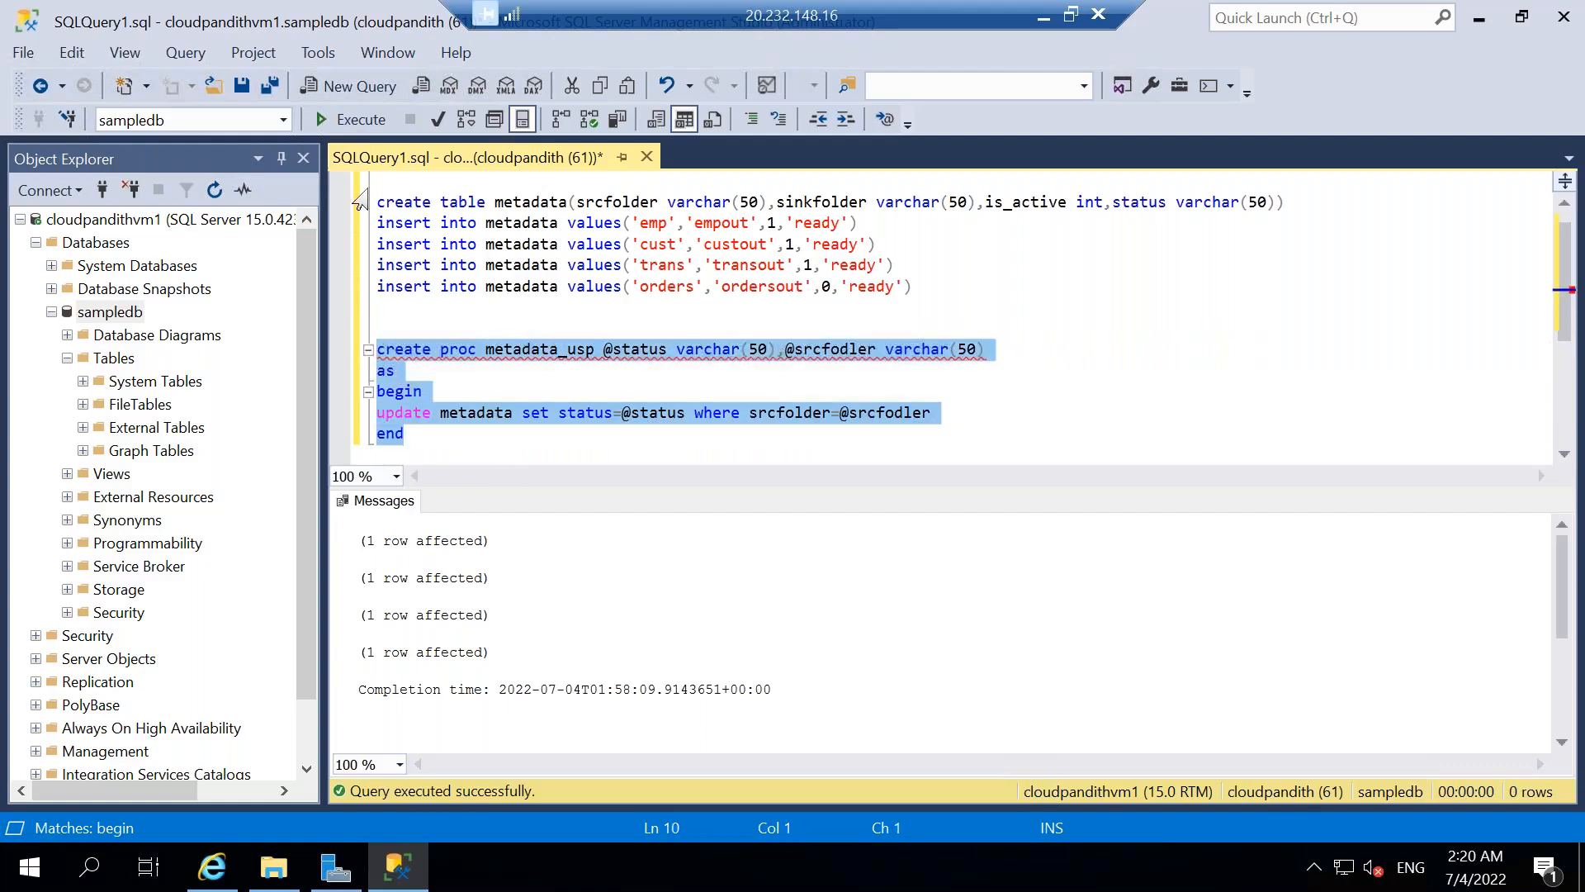
{"action": "left_click", "coordinate": [531, 389]}
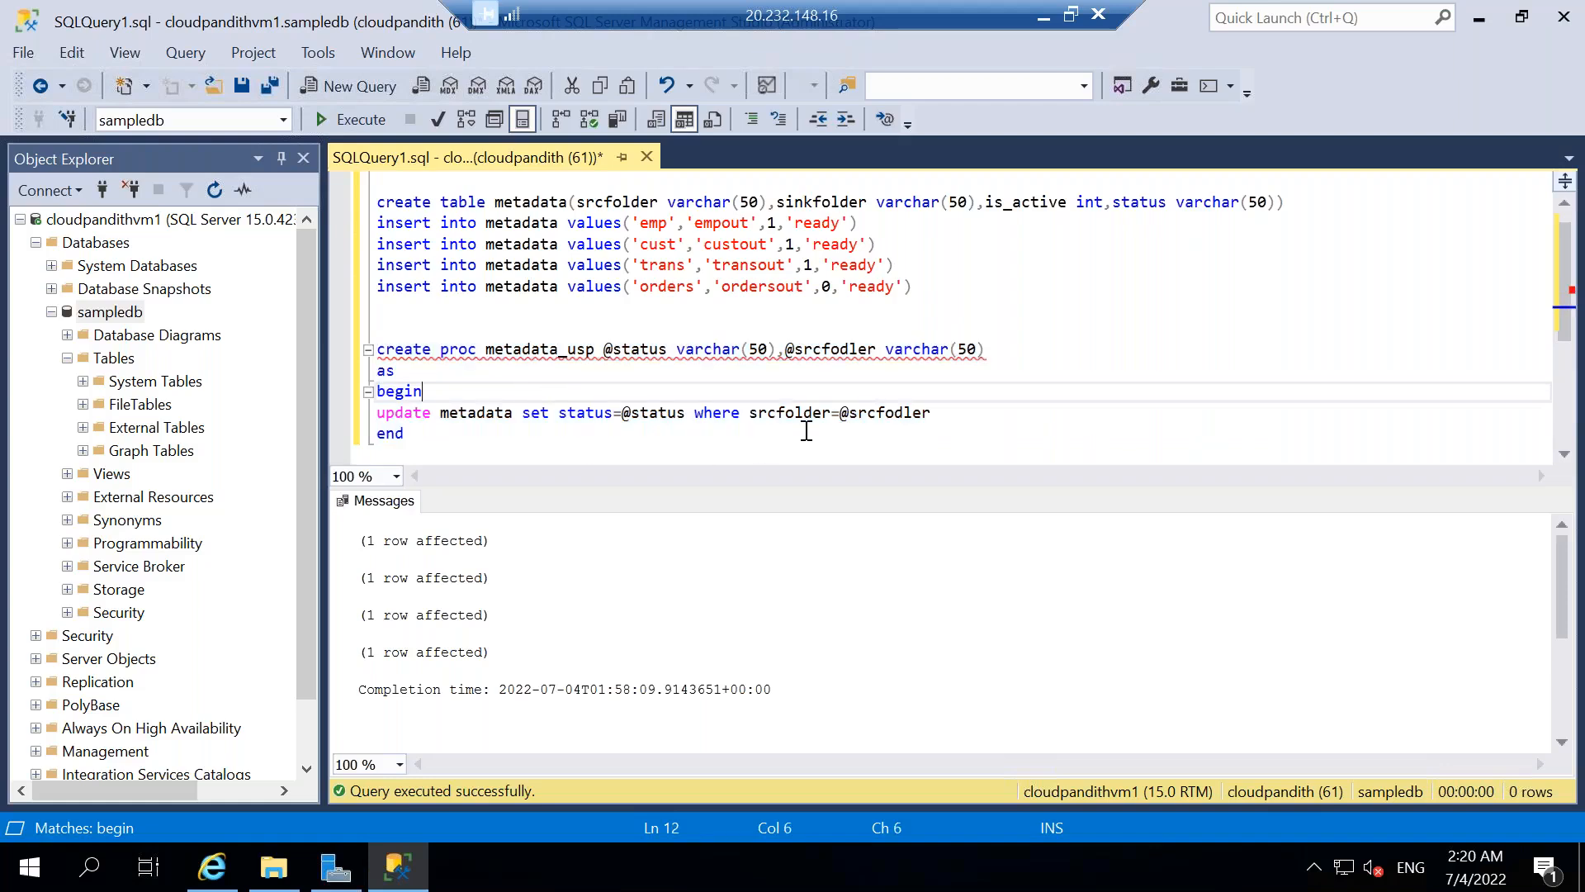
{"action": "double_click", "coordinate": [915, 413]}
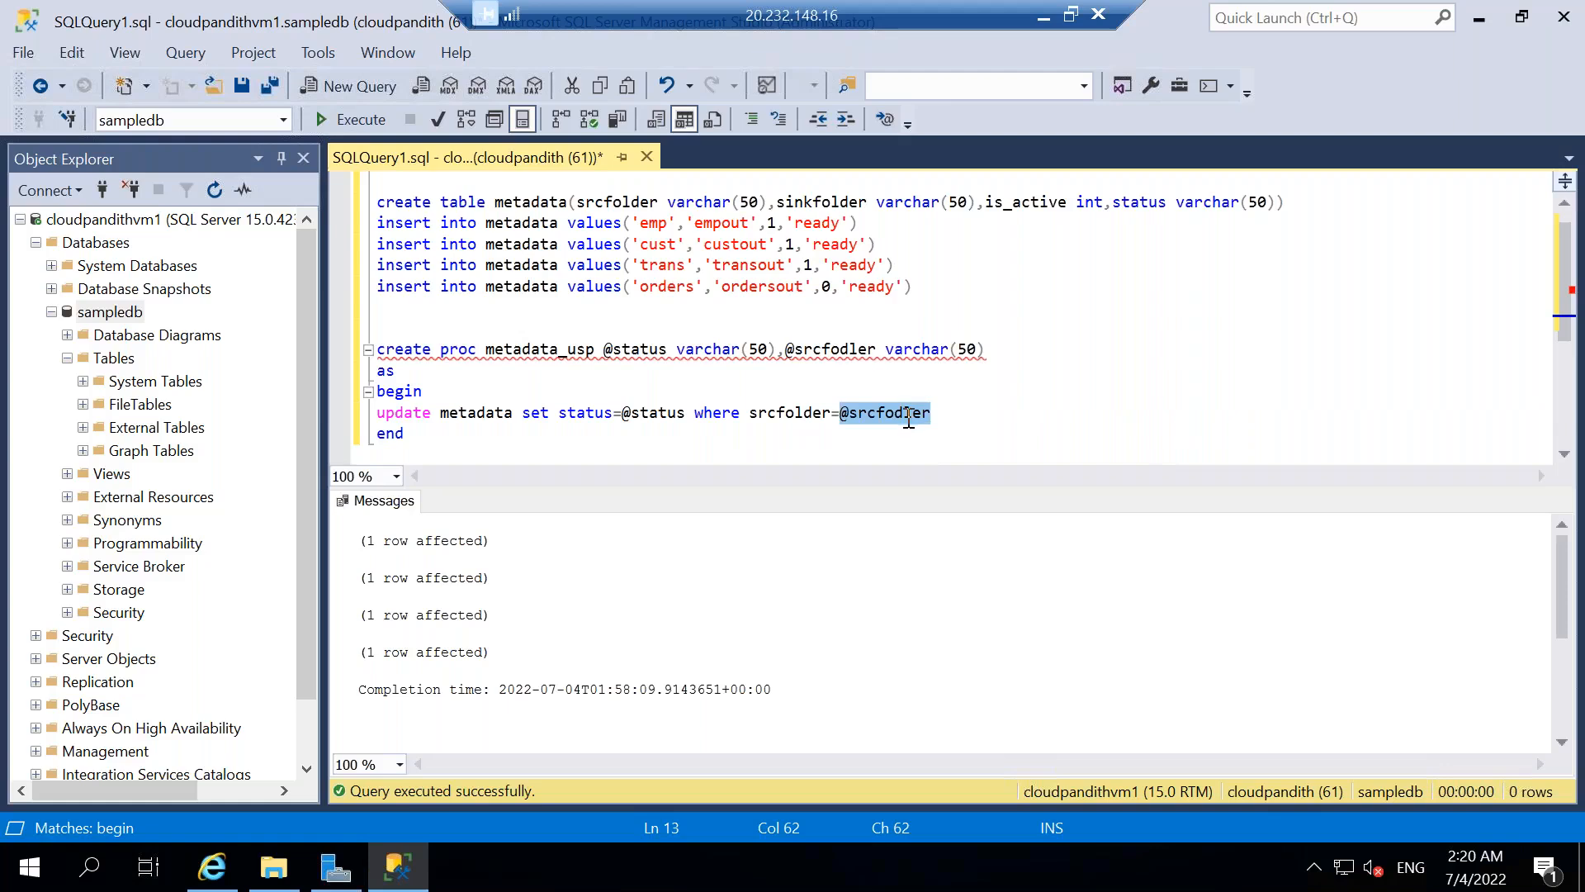
{"action": "double_click", "coordinate": [768, 412]}
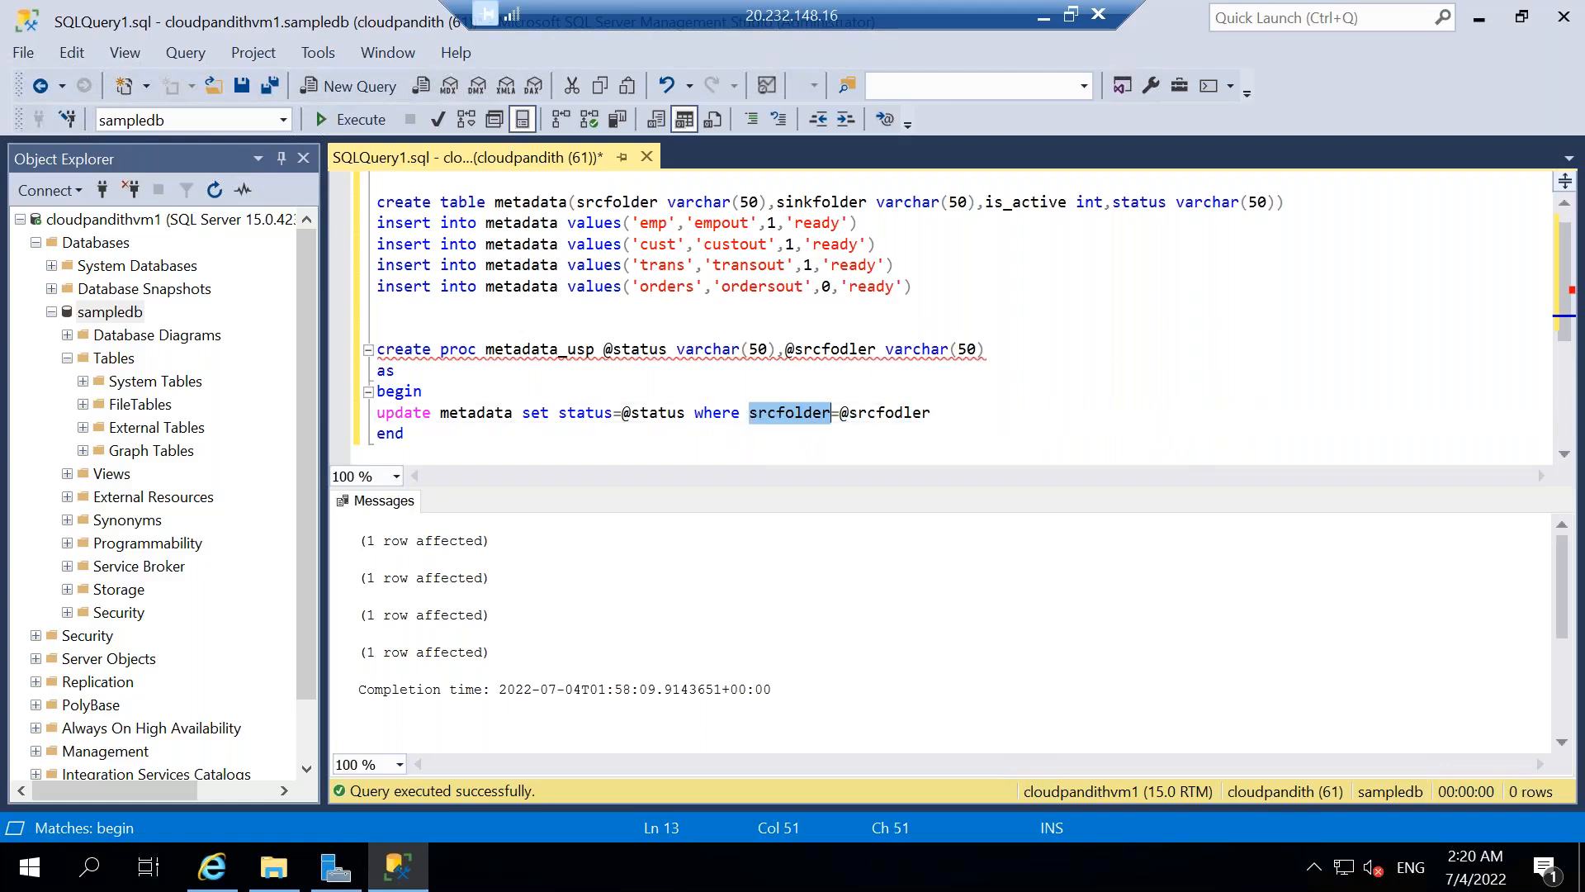
{"action": "double_click", "coordinate": [913, 414]}
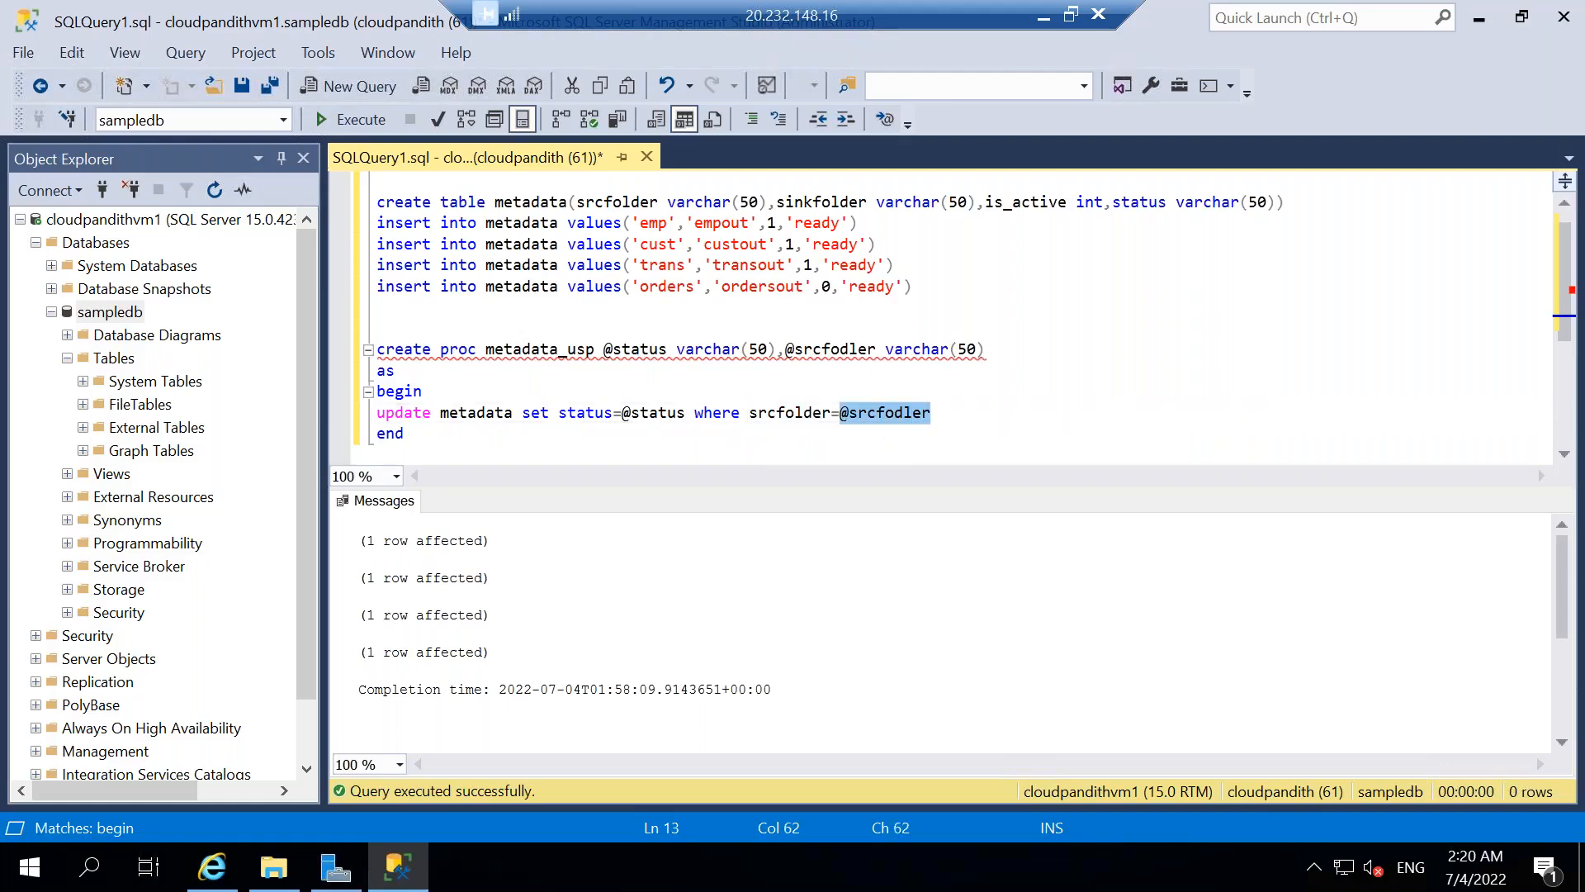
{"action": "key", "text": "ctrl+v"}
{"action": "double_click", "coordinate": [820, 347]}
{"action": "key", "text": "ctrl+v"}
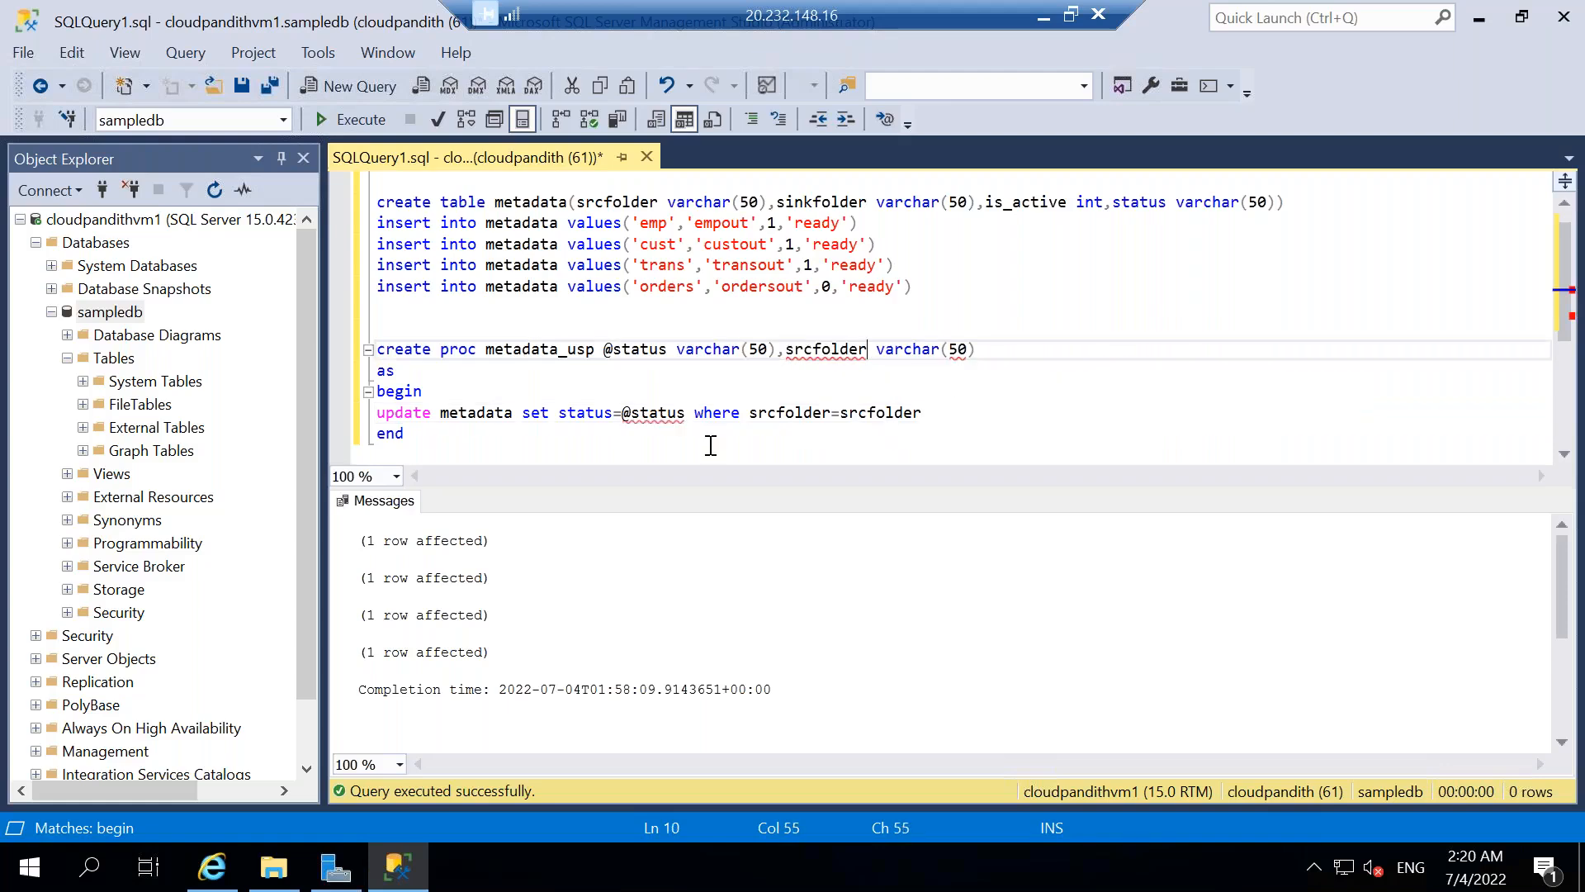
{"action": "left_click_drag", "start_coordinate": [466, 436], "coordinate": [373, 347]}
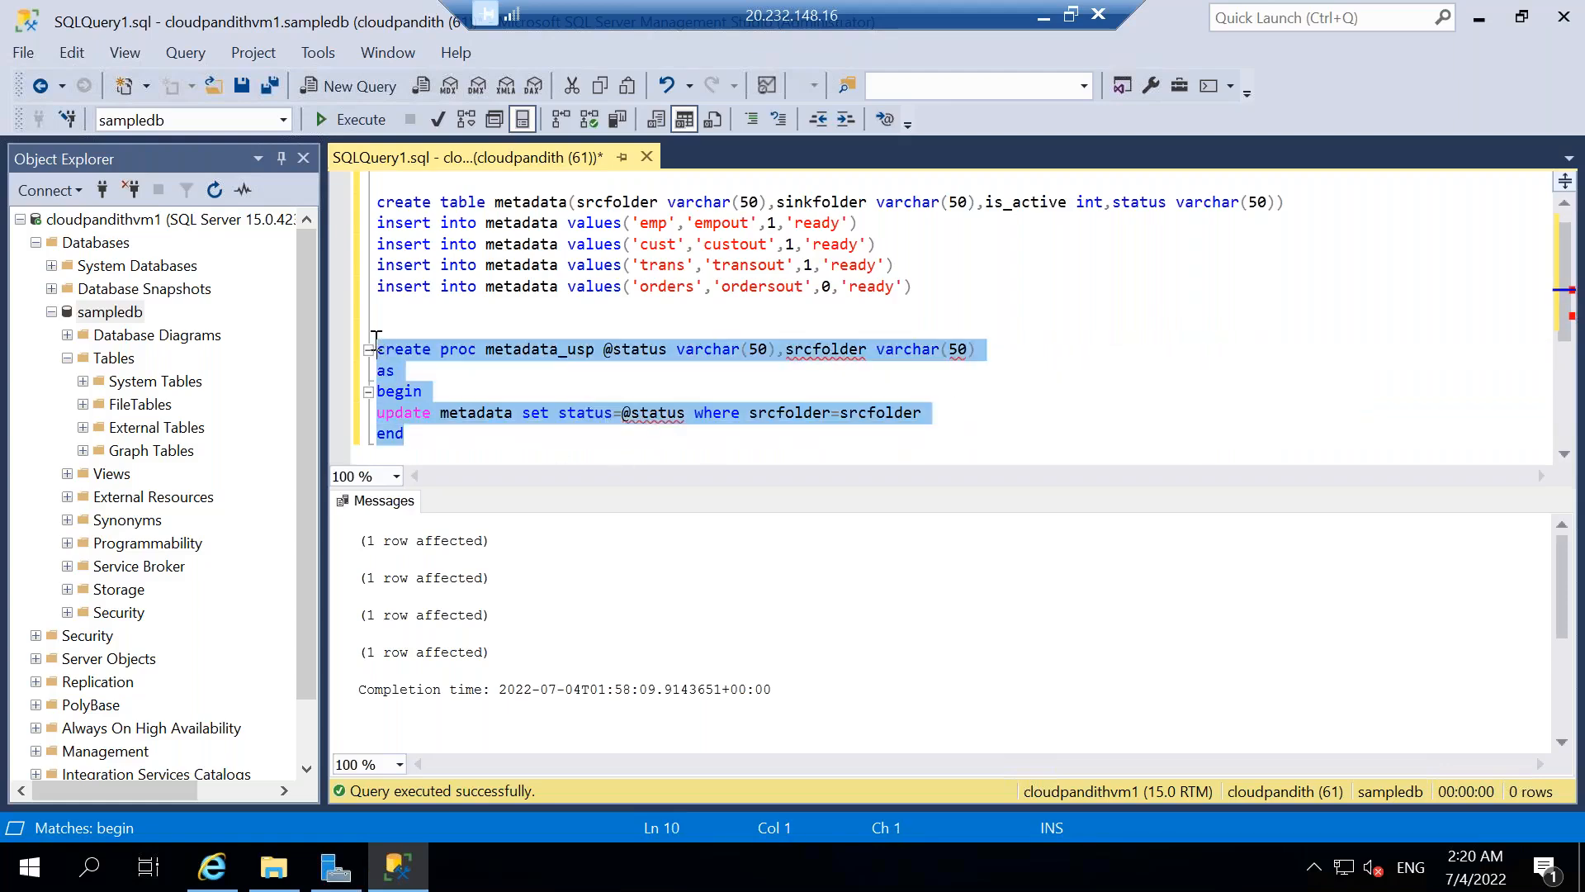
{"action": "left_click", "coordinate": [350, 118]}
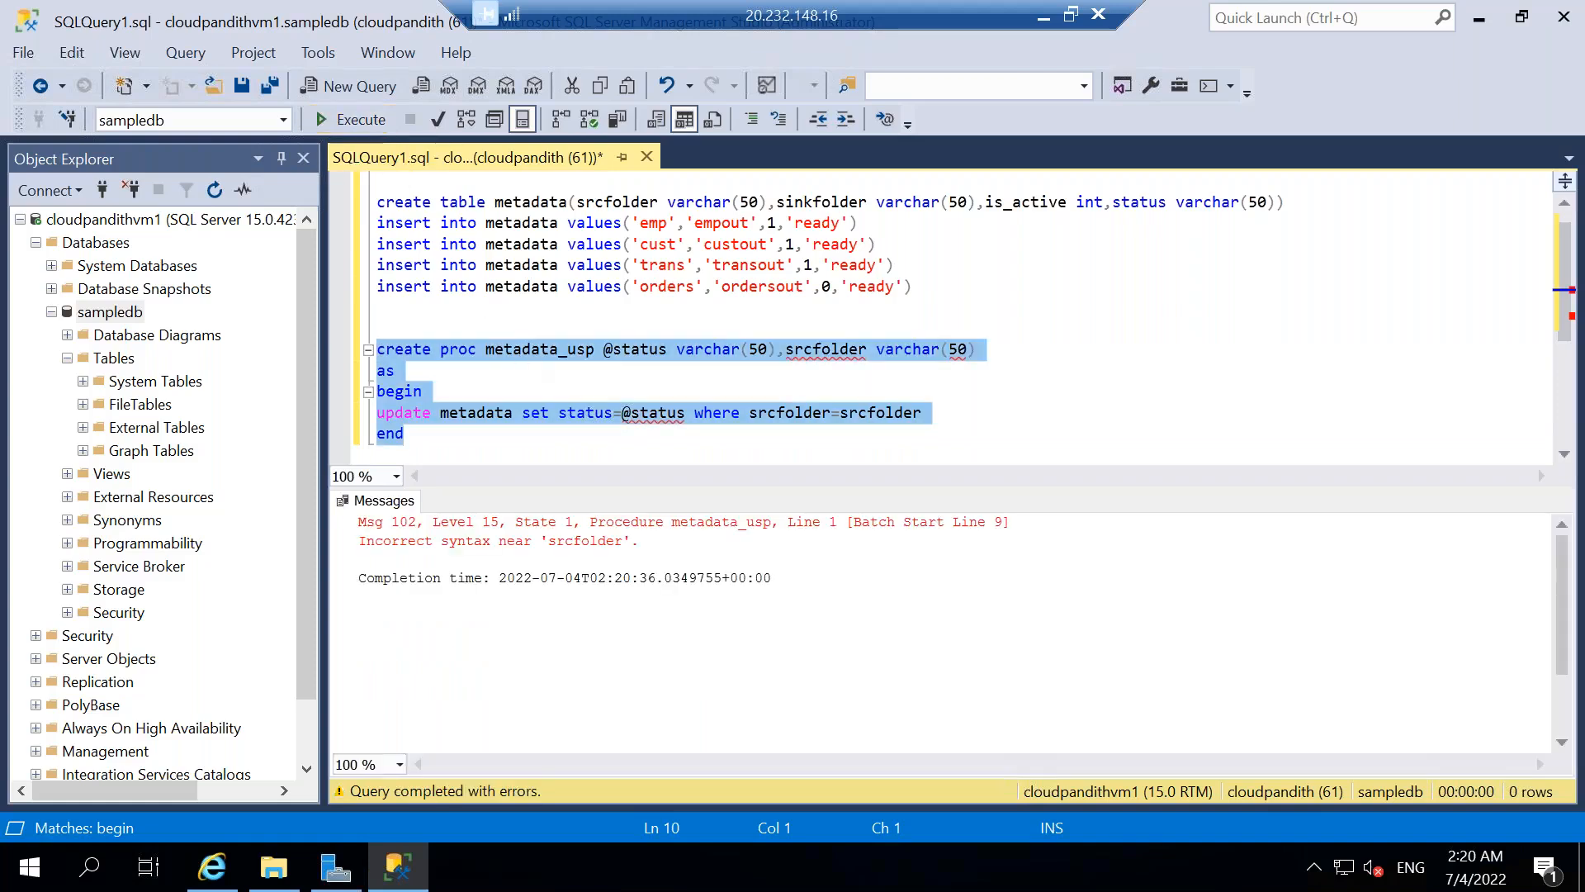
Prefix the srcfolder parameter declaration with @ and execute the whole create proc metadata_usp statement.
{"action": "left_click", "coordinate": [790, 368]}
{"action": "left_click", "coordinate": [786, 350]}
{"action": "type", "text": "@"}
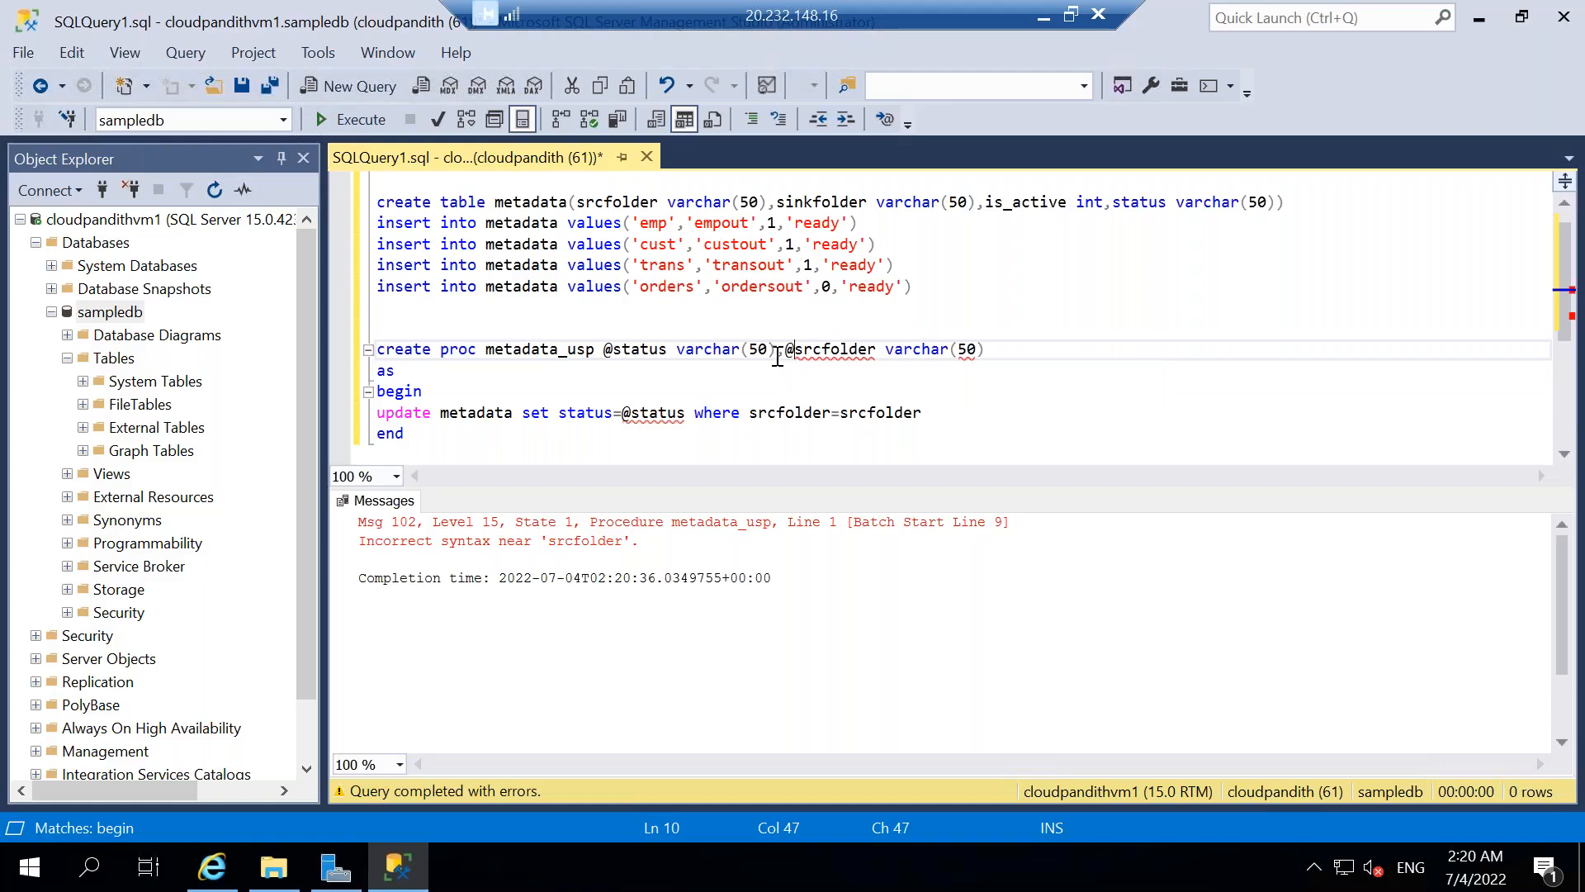
{"action": "left_click", "coordinate": [453, 433]}
{"action": "left_click_drag", "start_coordinate": [417, 386], "coordinate": [370, 350]}
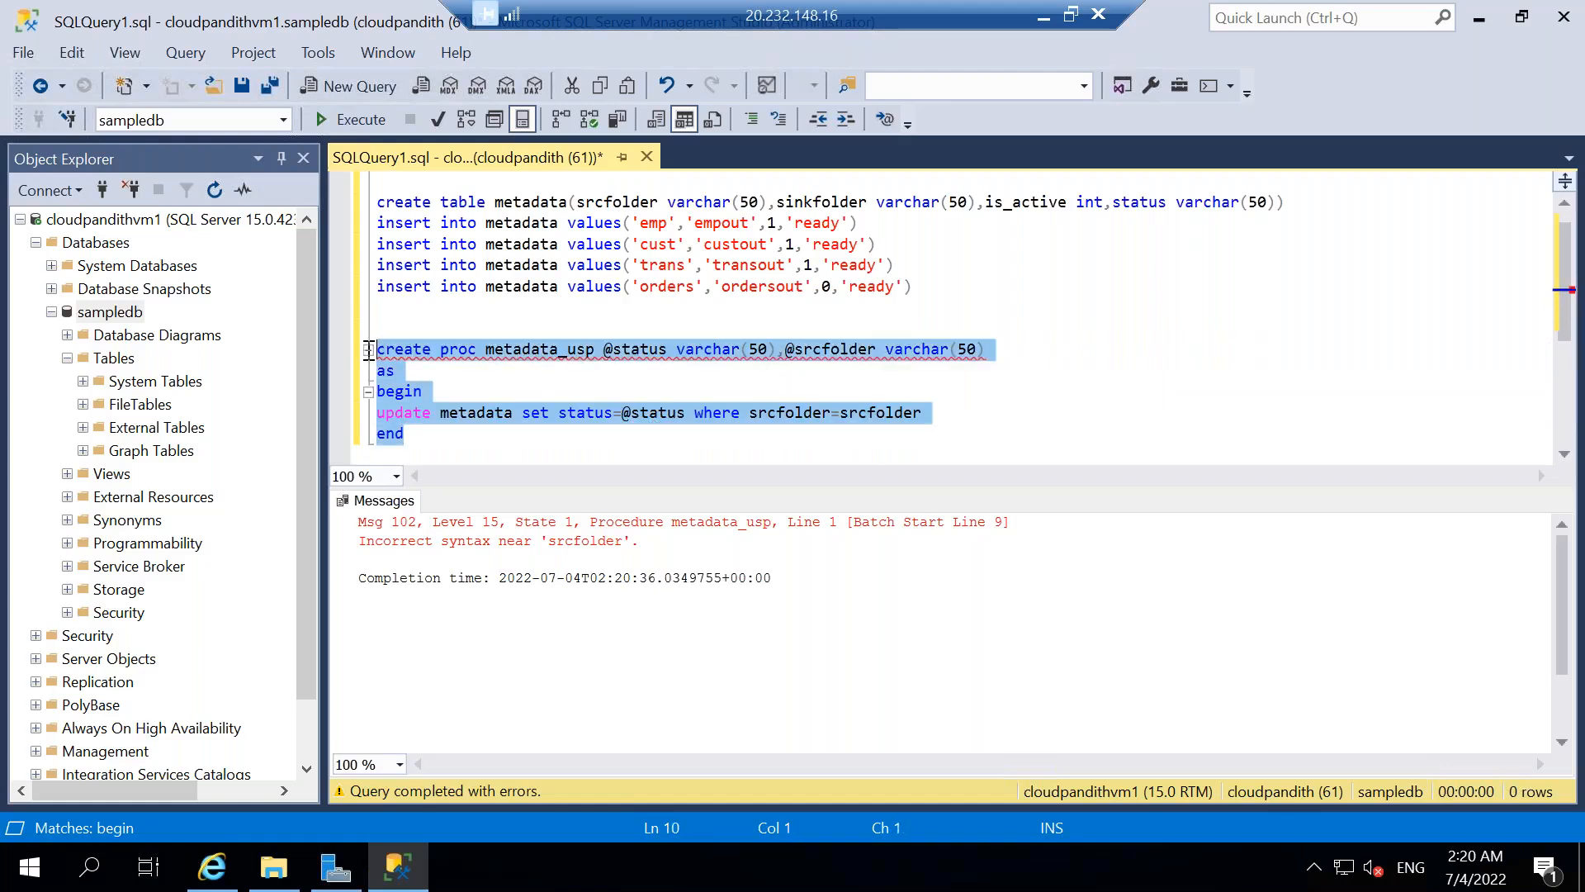
{"action": "left_click", "coordinate": [361, 128]}
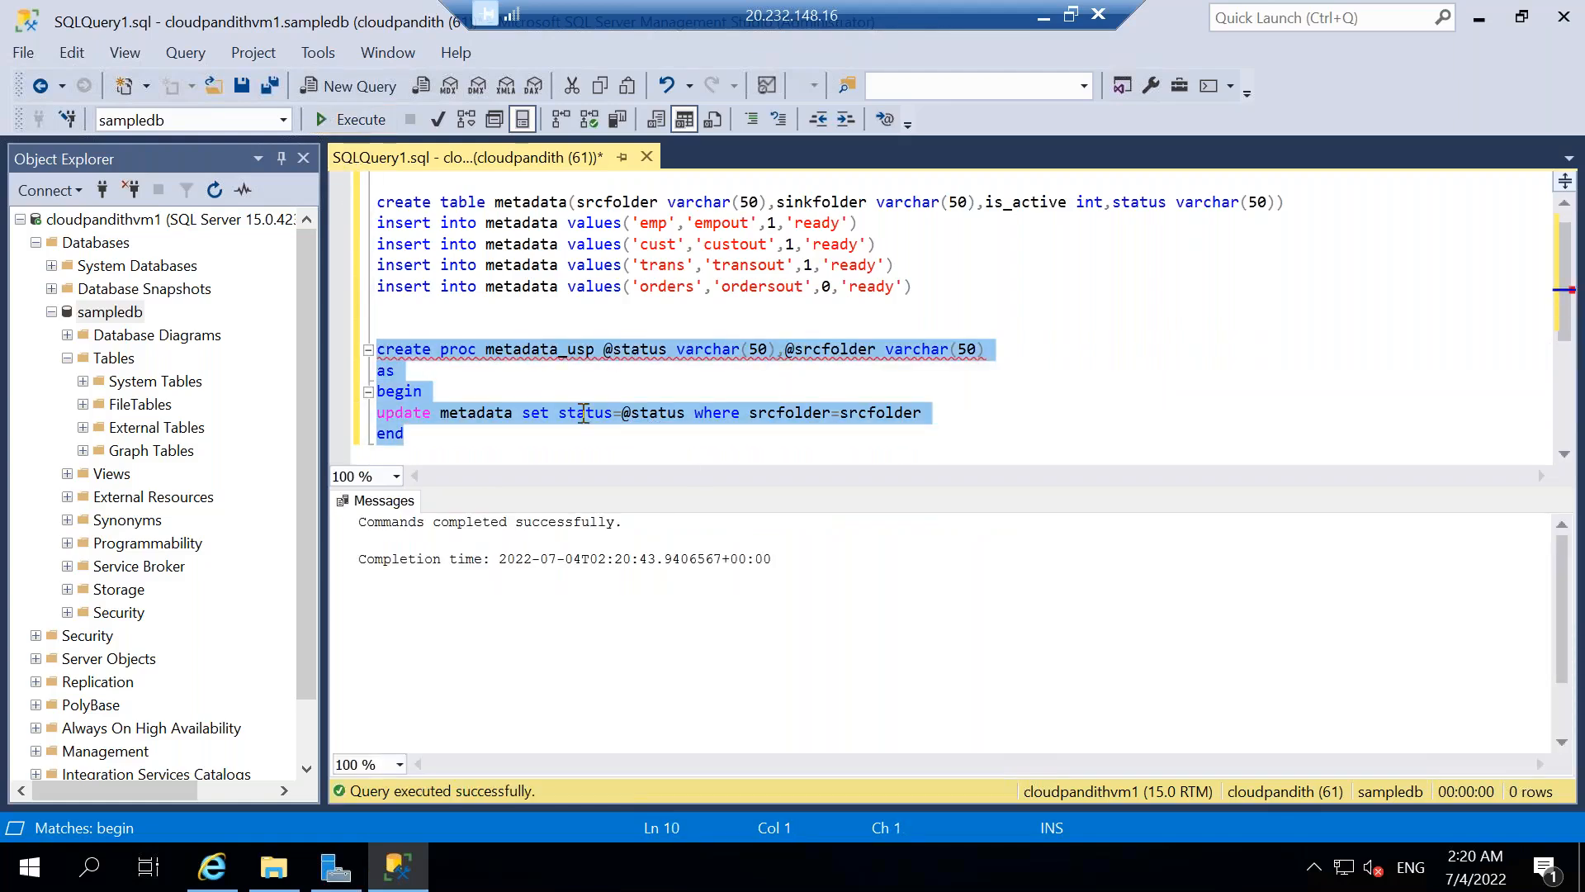
{"action": "left_click", "coordinate": [502, 434]}
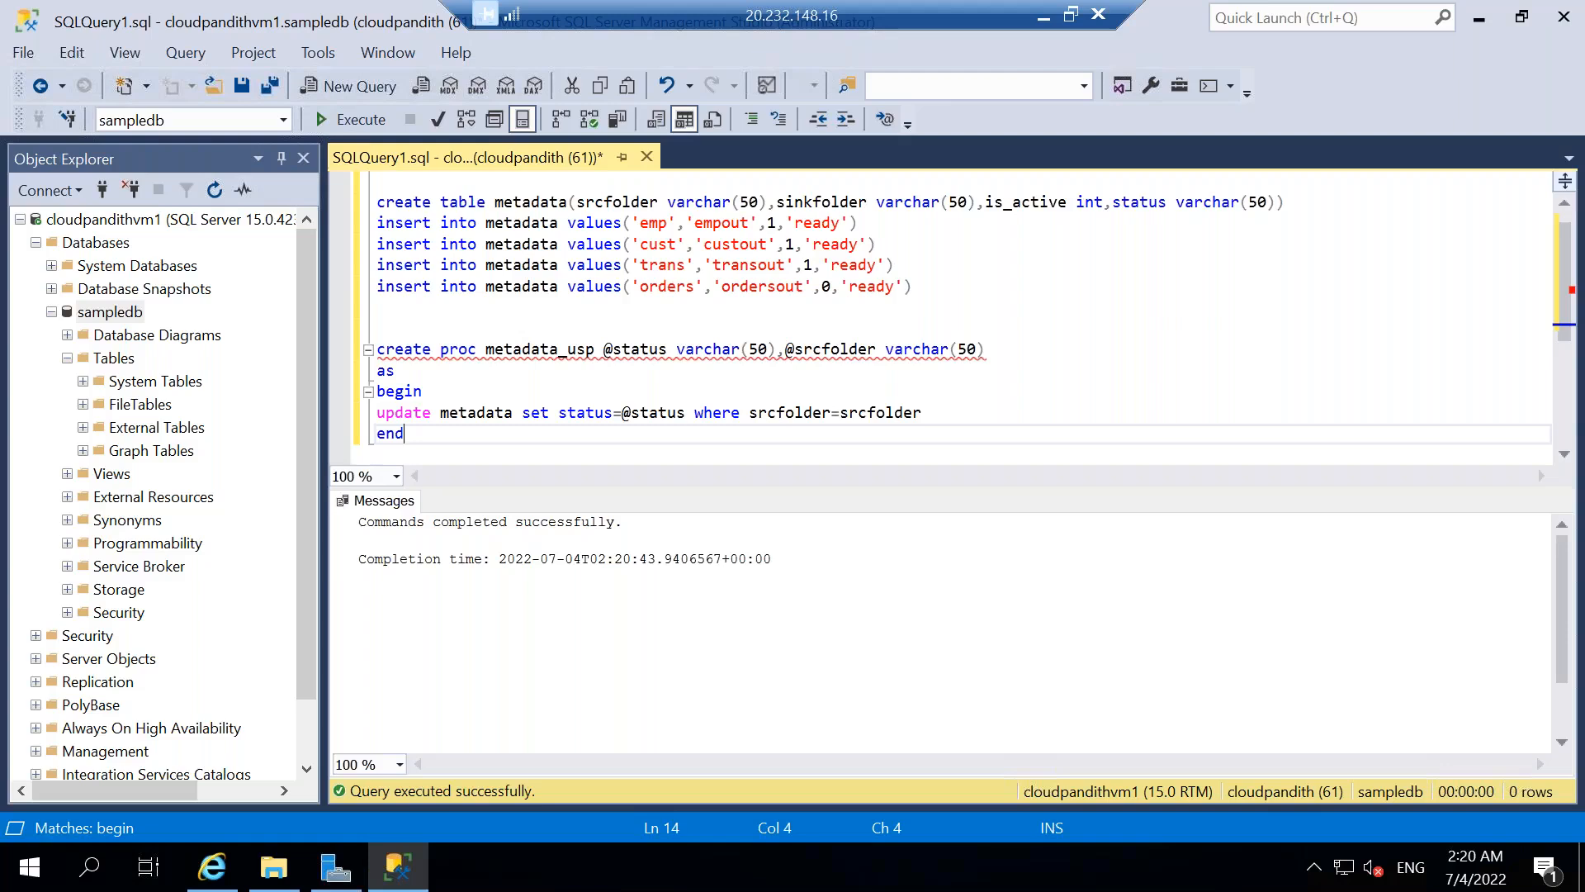
Add the statement "drop proc metadata_usp" above the procedure definition and execute only that statement.
{"action": "left_click", "coordinate": [842, 416]}
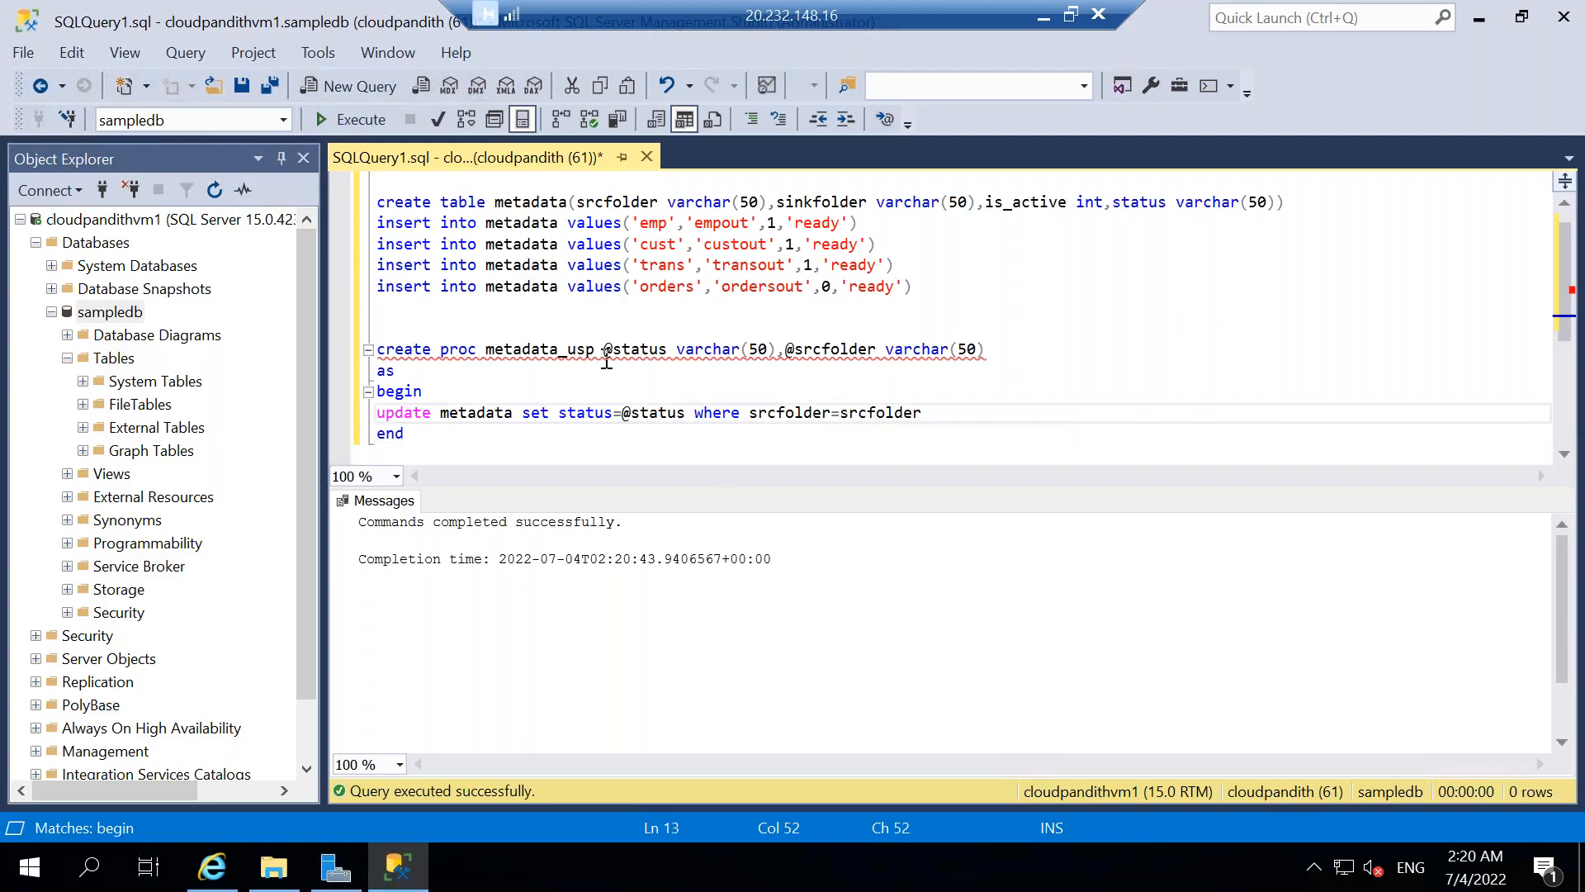
{"action": "double_click", "coordinate": [509, 348]}
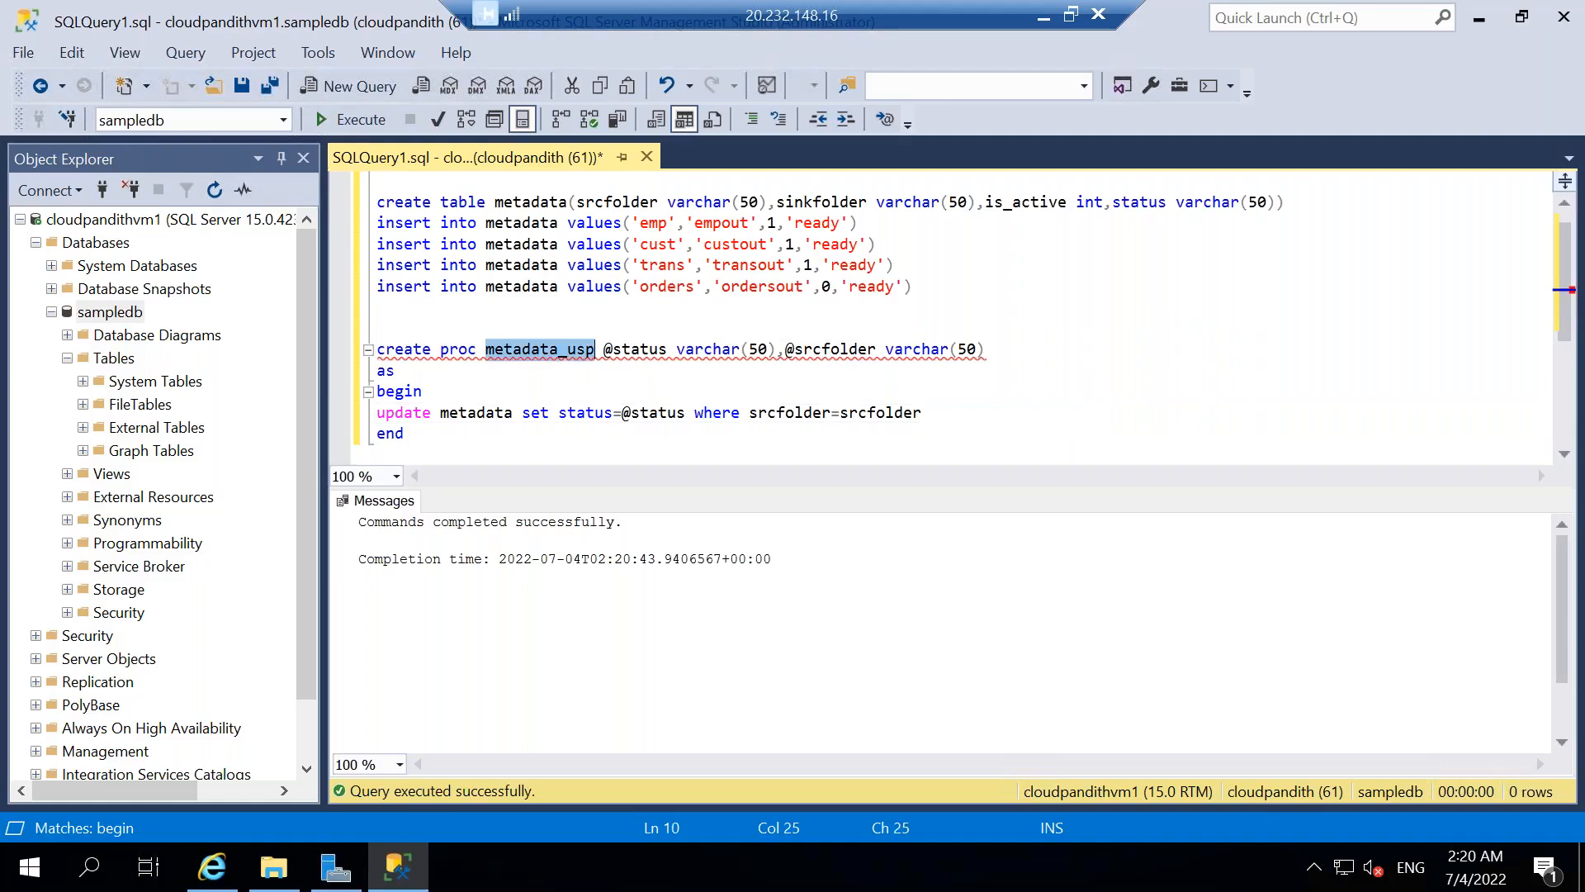
{"action": "key", "text": "Up"}
{"action": "key", "text": "Return"}
{"action": "key", "text": "Up"}
{"action": "type", "text": "drop proc"}
{"action": "key", "text": "ctrl+shift+v"}
{"action": "key", "text": "shift+Home"}
{"action": "left_click", "coordinate": [617, 336]}
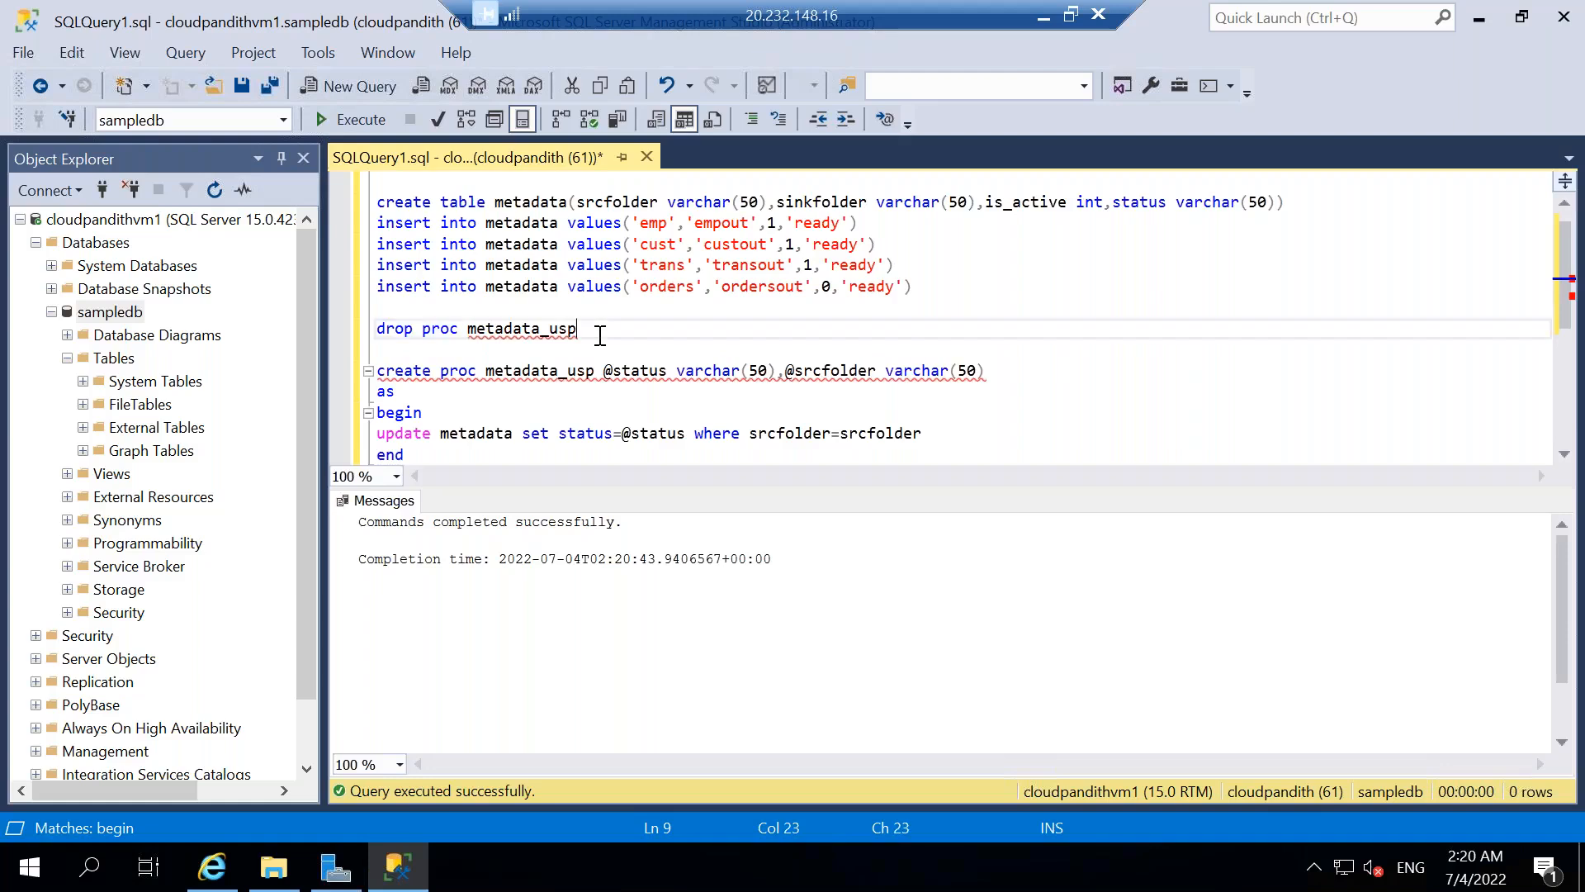
{"action": "key", "text": "shift+Home"}
{"action": "left_click", "coordinate": [373, 119]}
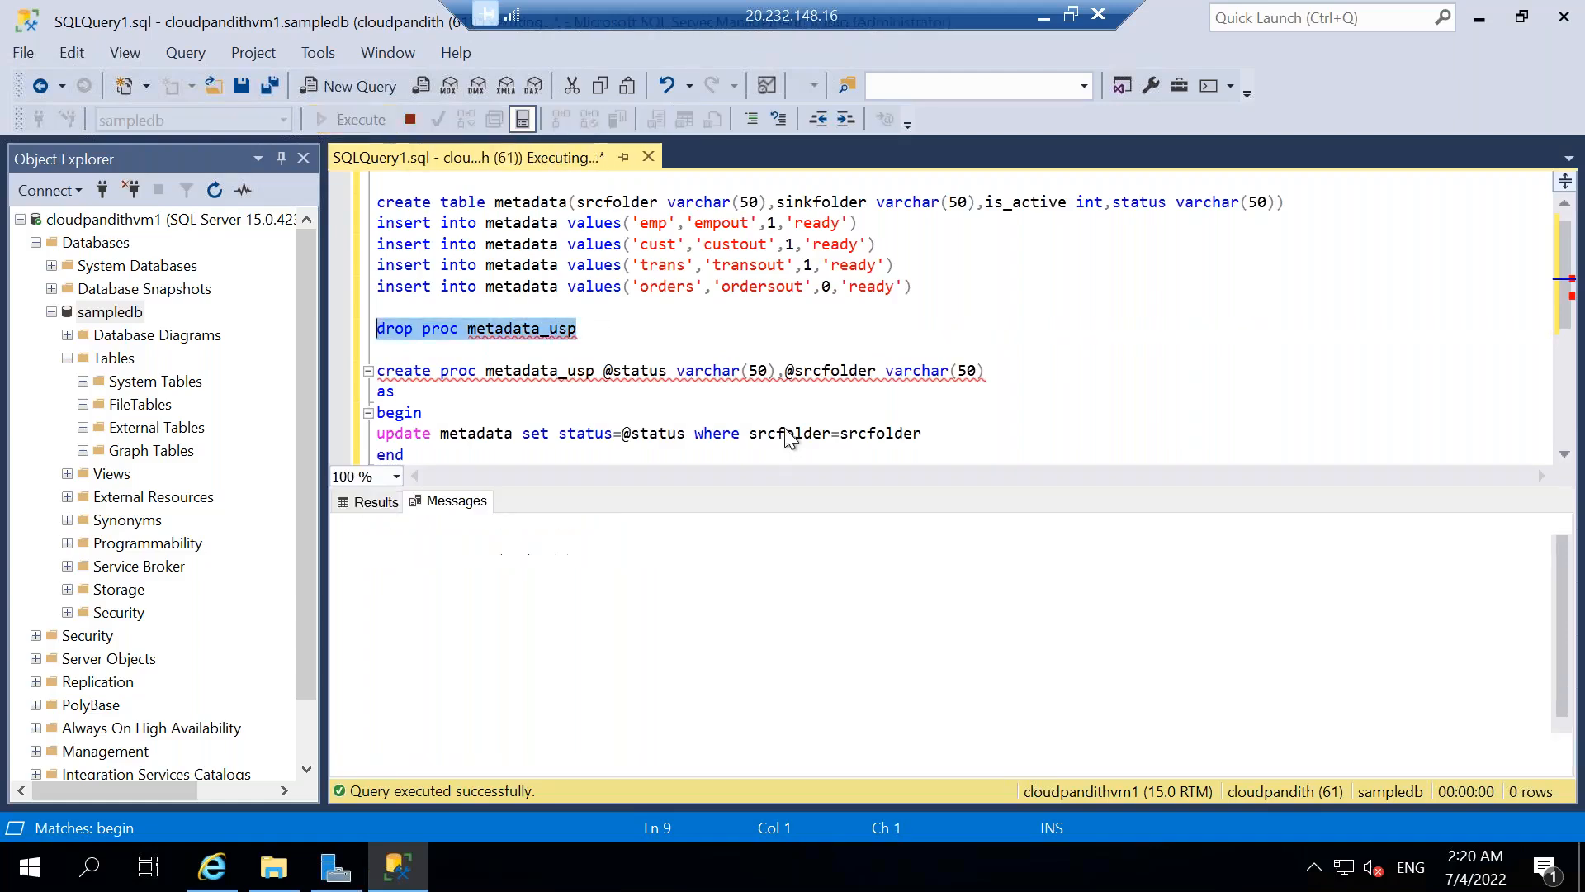
{"action": "left_click", "coordinate": [848, 433]}
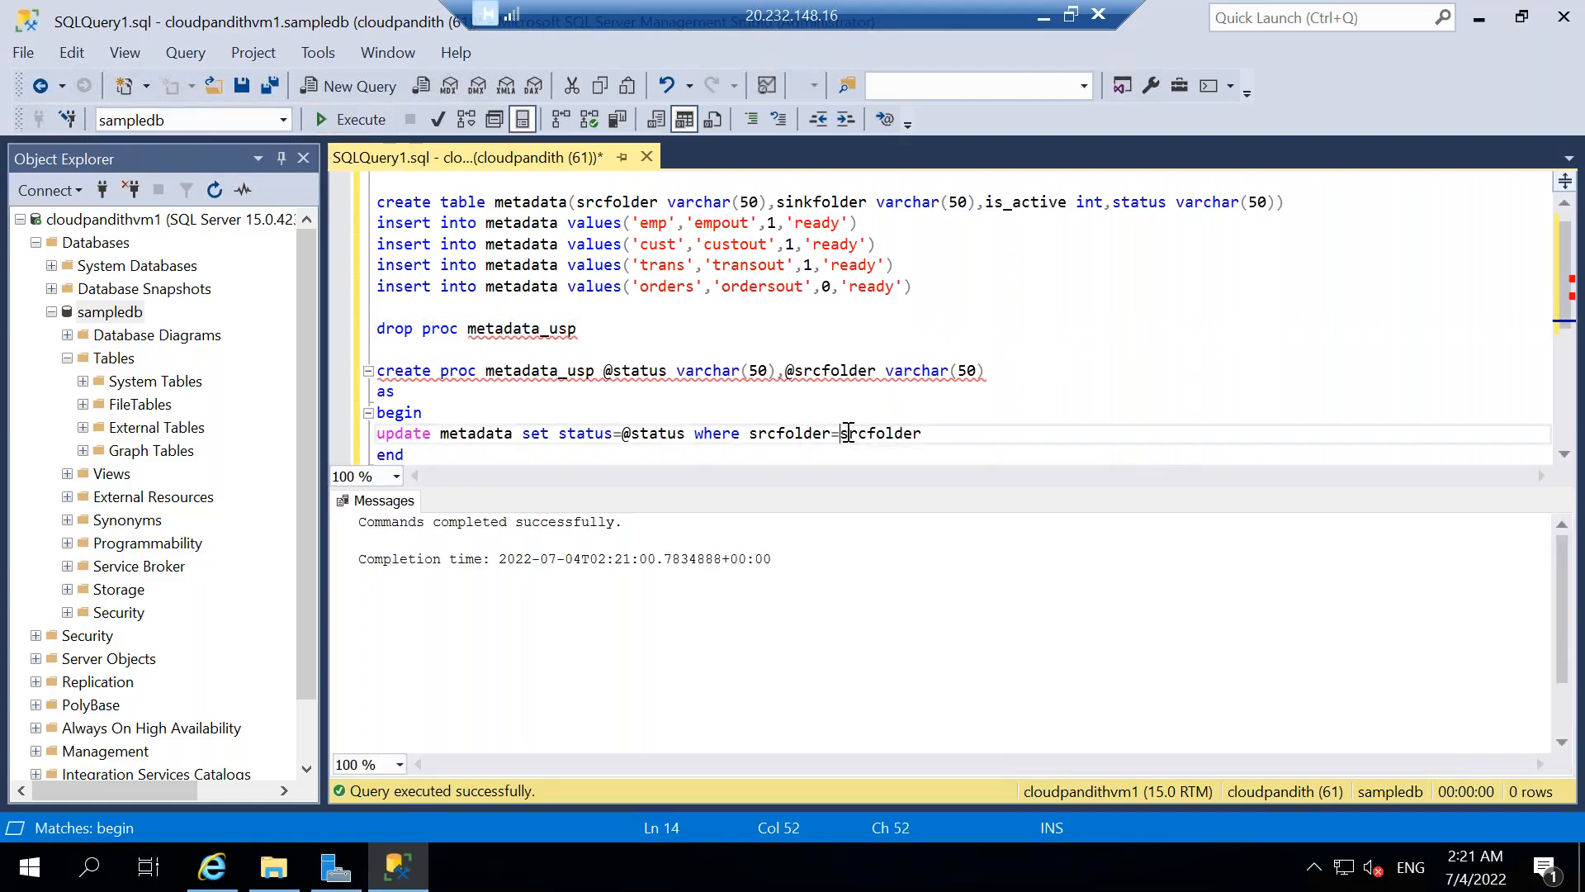
{"action": "type", "text": "@"}
{"action": "left_click_drag", "start_coordinate": [502, 452], "coordinate": [373, 370]}
{"action": "left_click", "coordinate": [370, 126]}
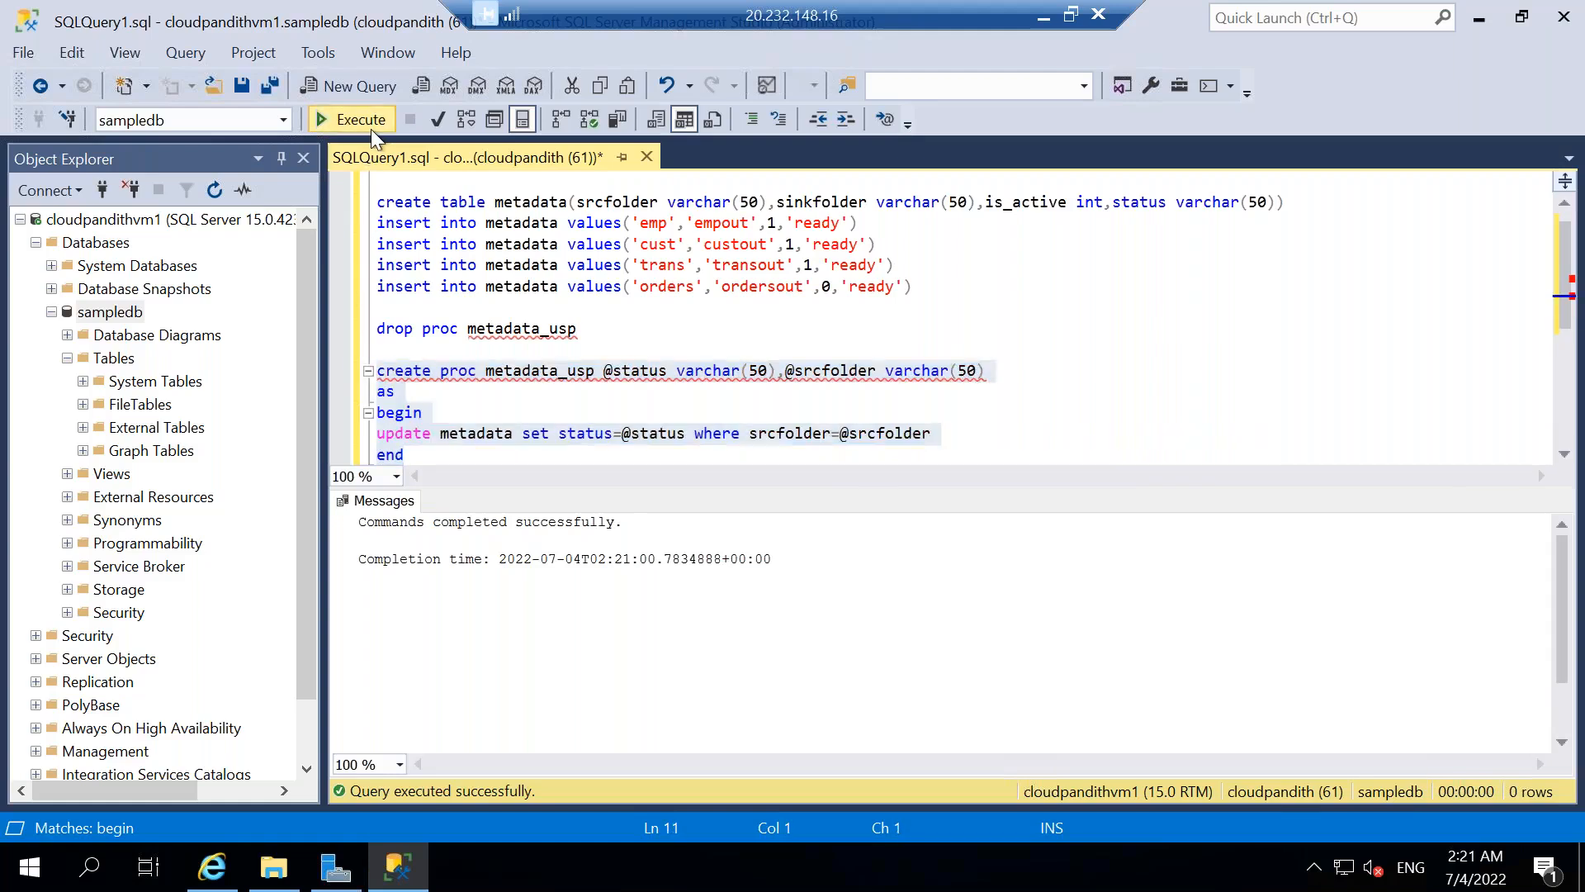
Delete the "drop proc metadata_usp" statement from the query.
{"action": "left_click", "coordinate": [599, 327]}
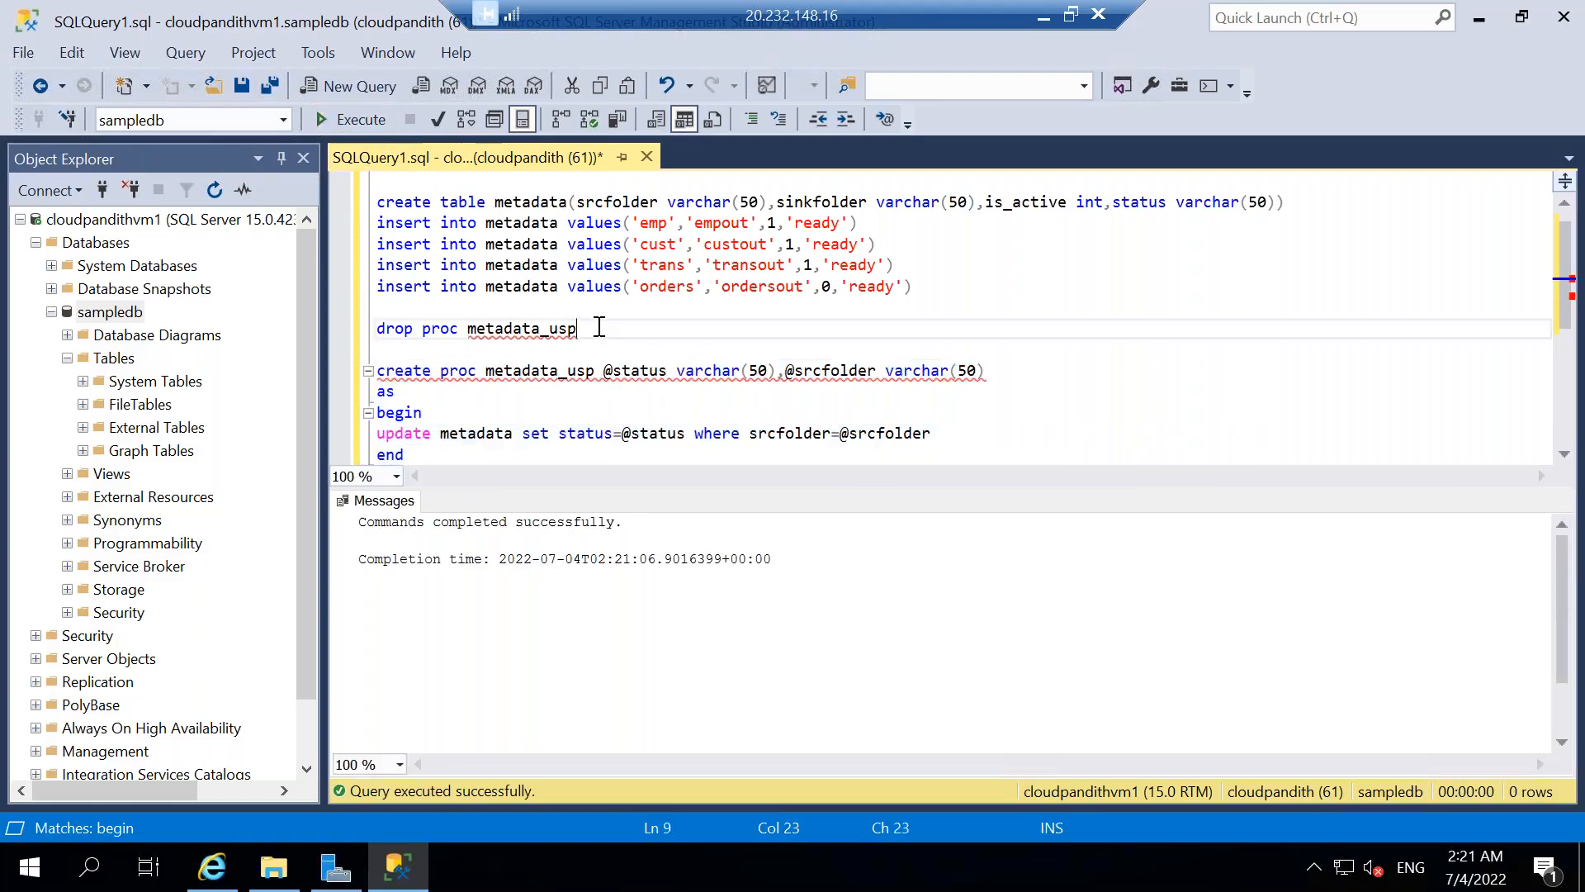
{"action": "key", "text": "shift+Home"}
{"action": "key", "text": "BackSpace"}
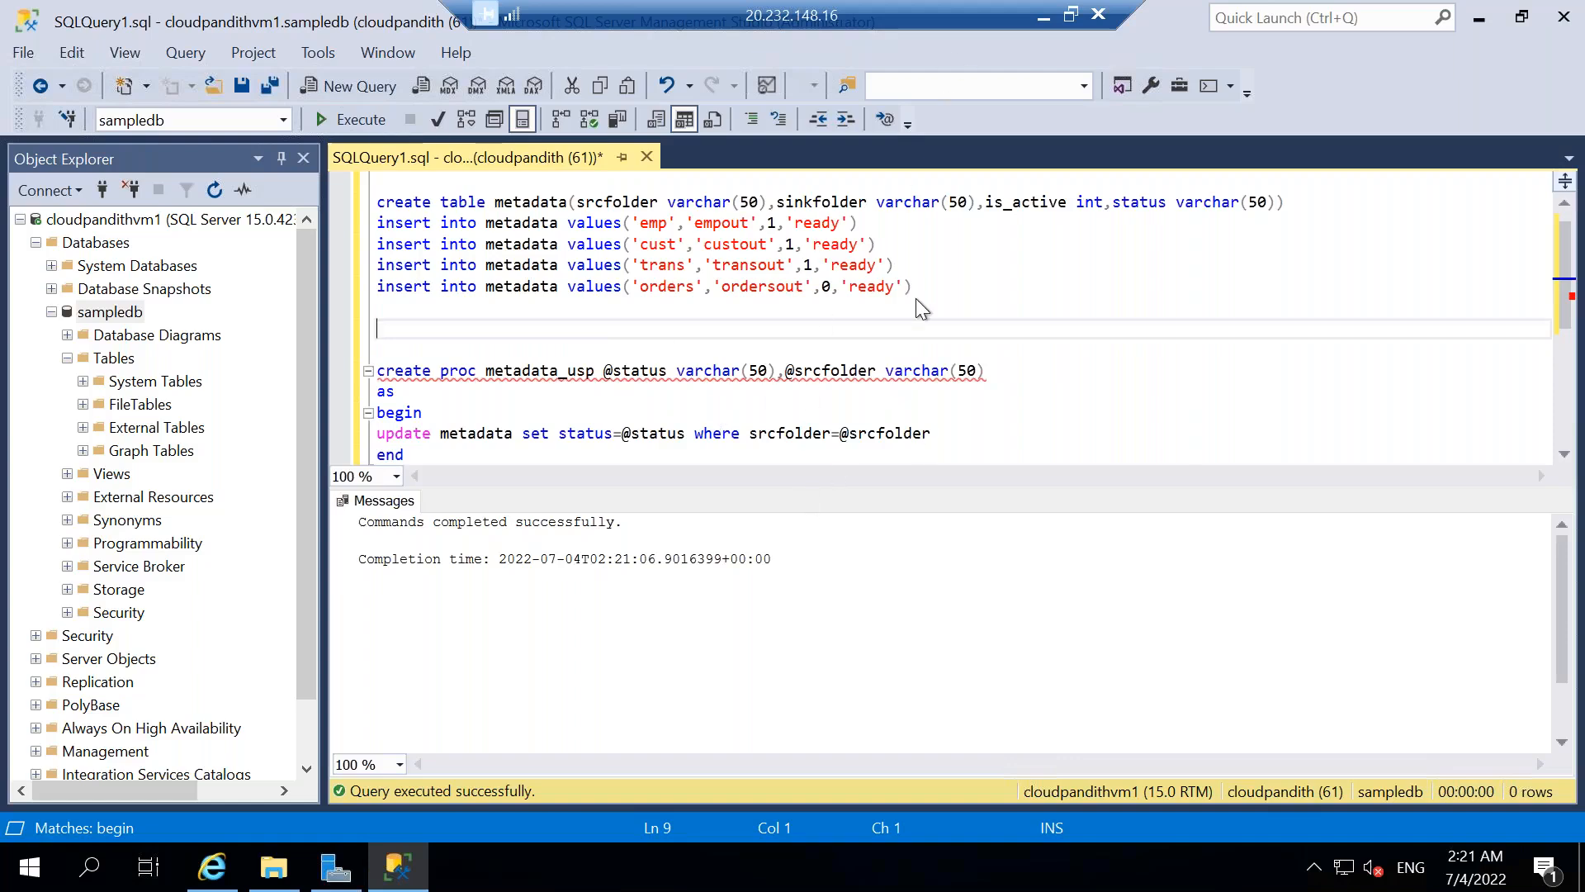
Switch to Data Factory, find the Stored procedure activity with "store", and place it below Delete1 in the True activities.
{"action": "left_click", "coordinate": [1044, 15]}
{"action": "left_click", "coordinate": [980, 870]}
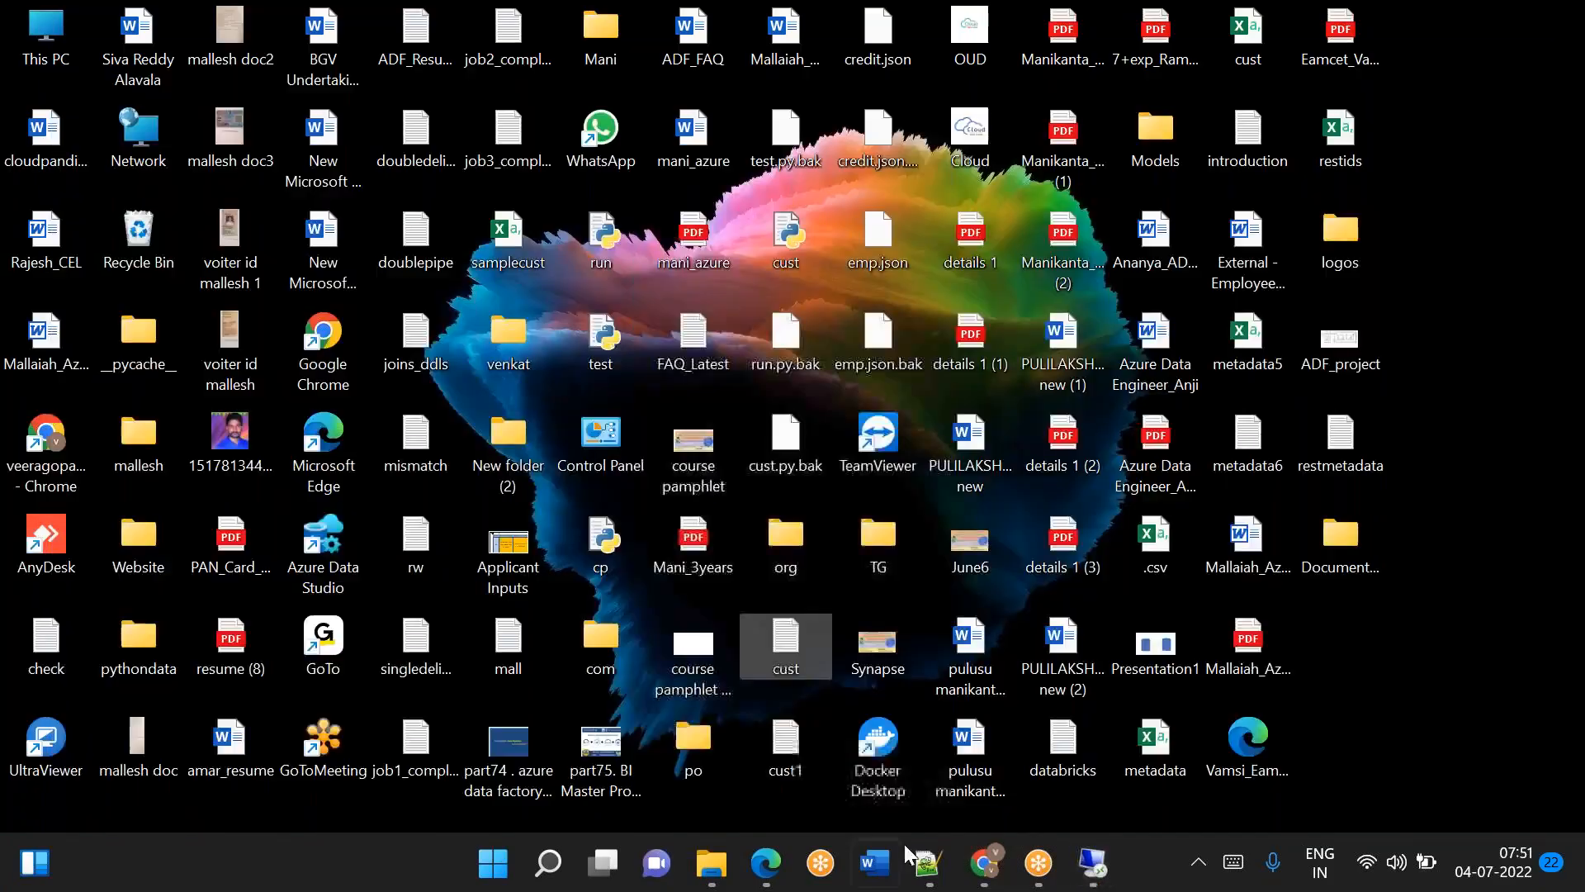
{"action": "left_click", "coordinate": [980, 870]}
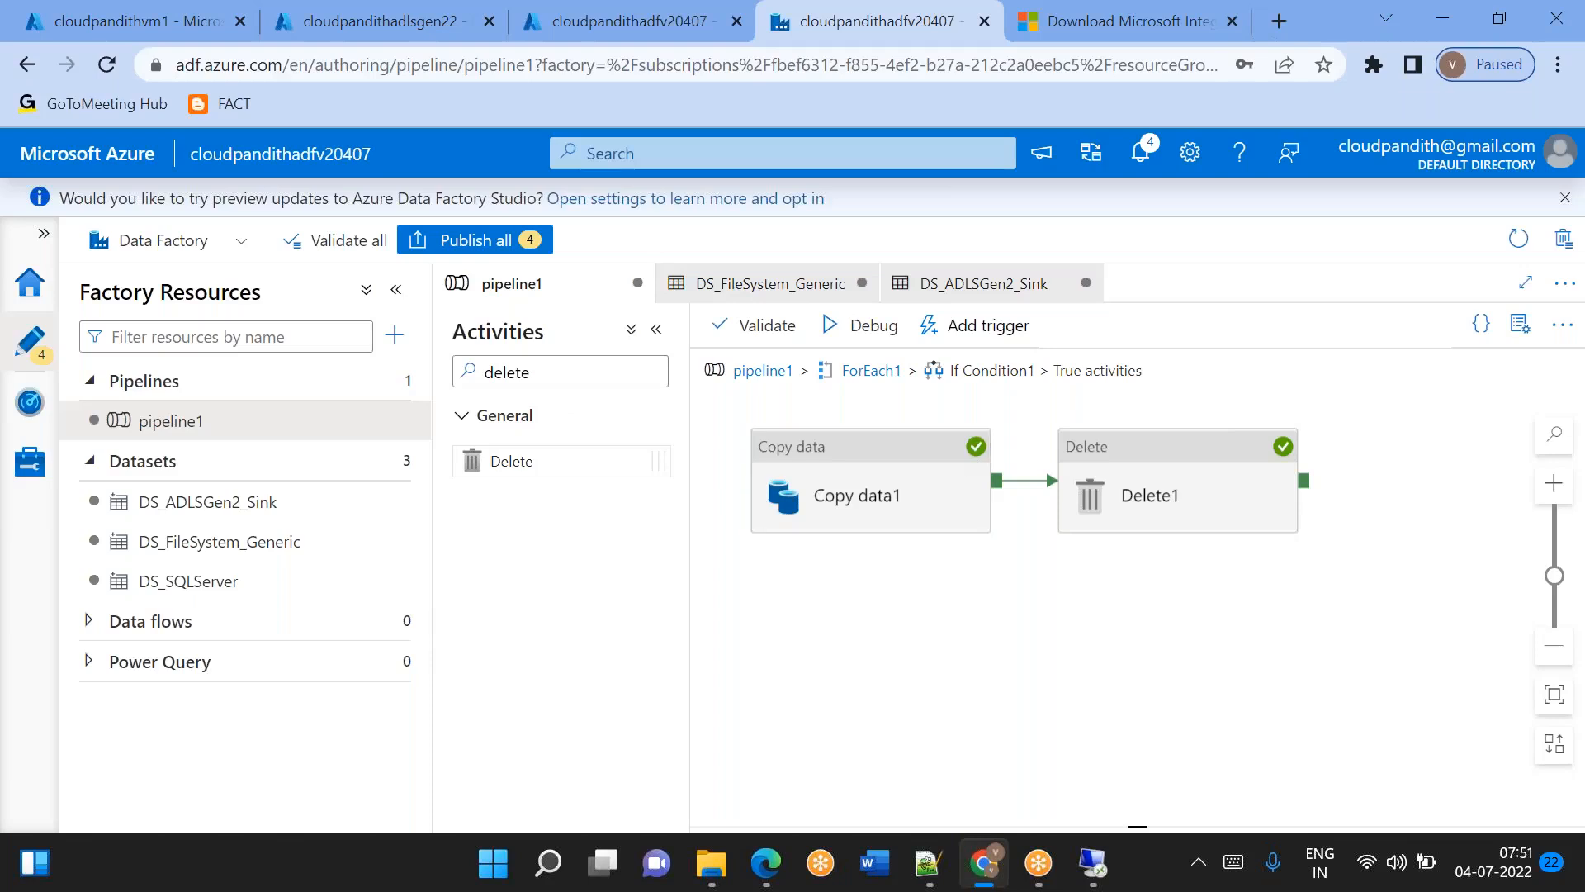
{"action": "left_click_drag", "start_coordinate": [540, 374], "coordinate": [473, 383]}
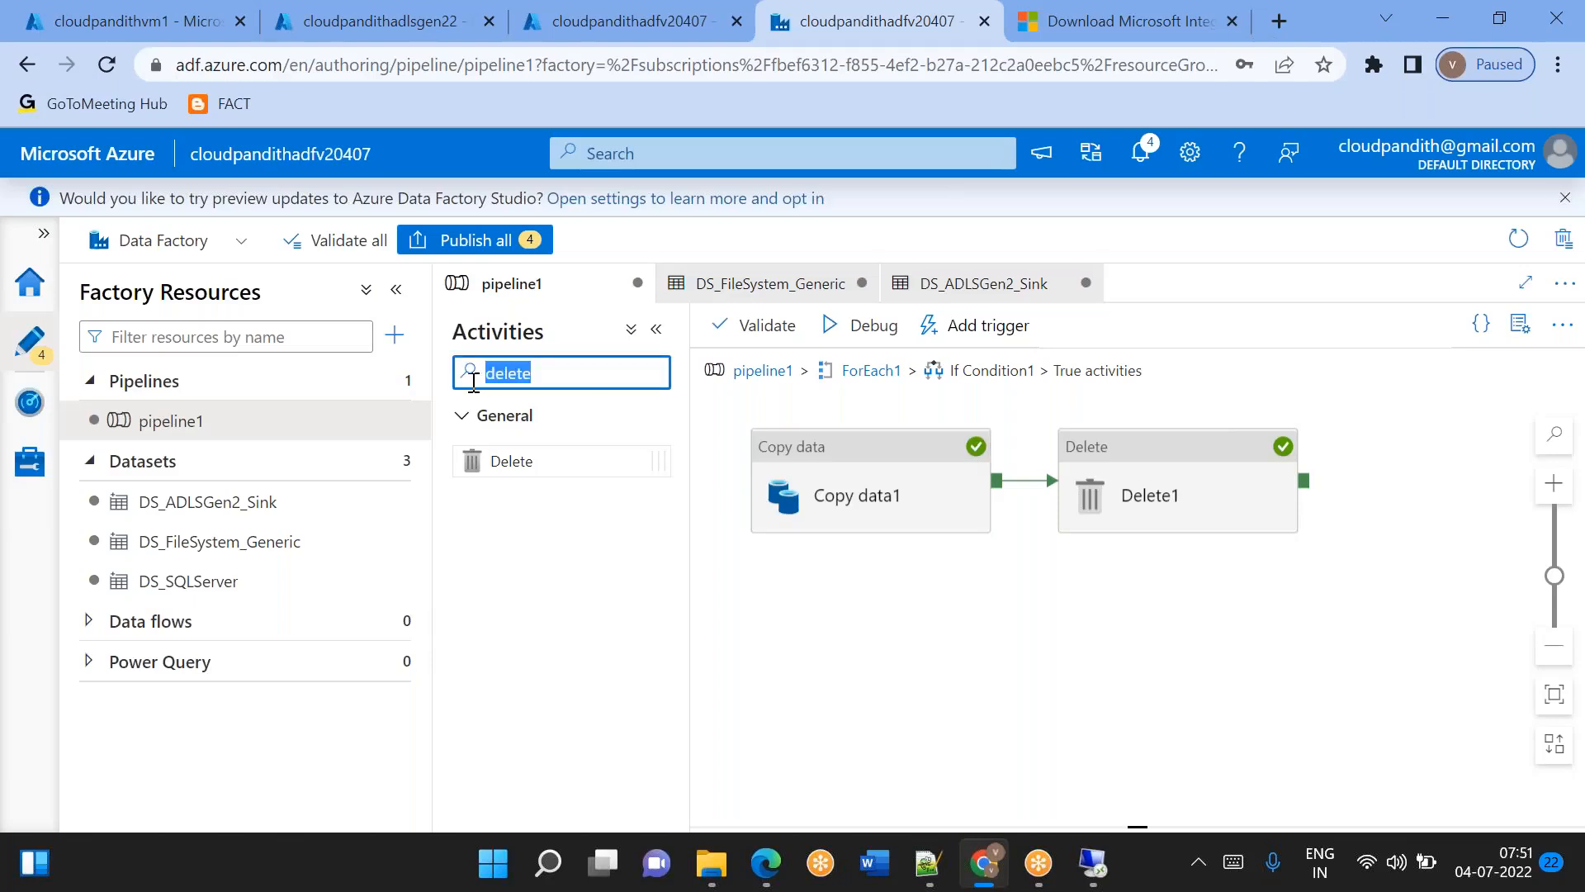
{"action": "type", "text": "store"}
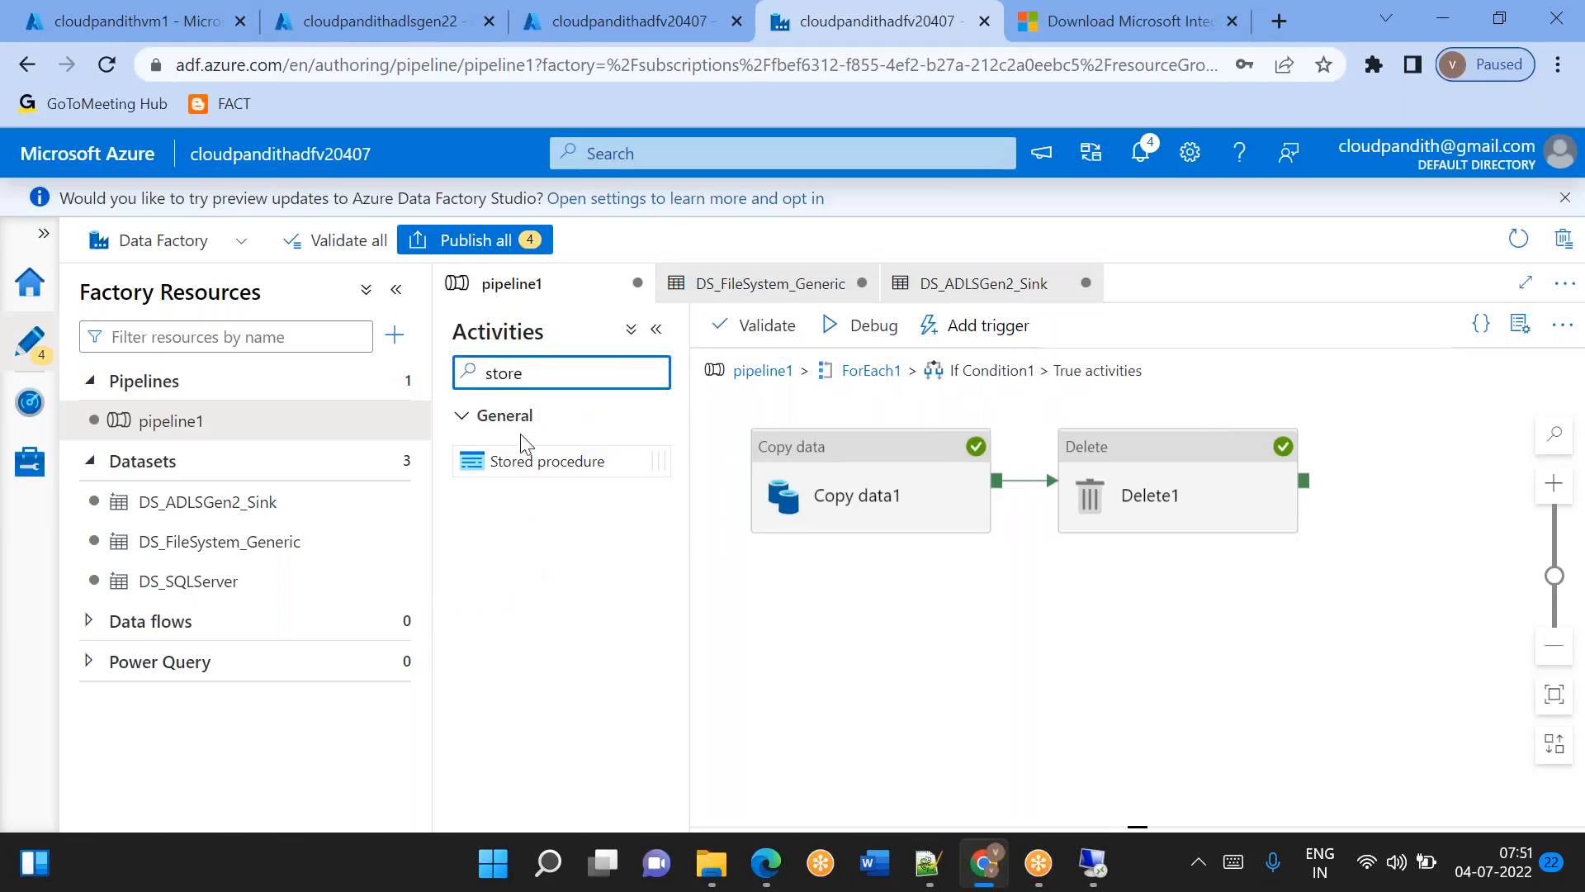
{"action": "left_click_drag", "start_coordinate": [512, 460], "coordinate": [1144, 620]}
{"action": "left_click_drag", "start_coordinate": [1138, 542], "coordinate": [1222, 764]}
{"action": "left_click_drag", "start_coordinate": [1159, 620], "coordinate": [1208, 627]}
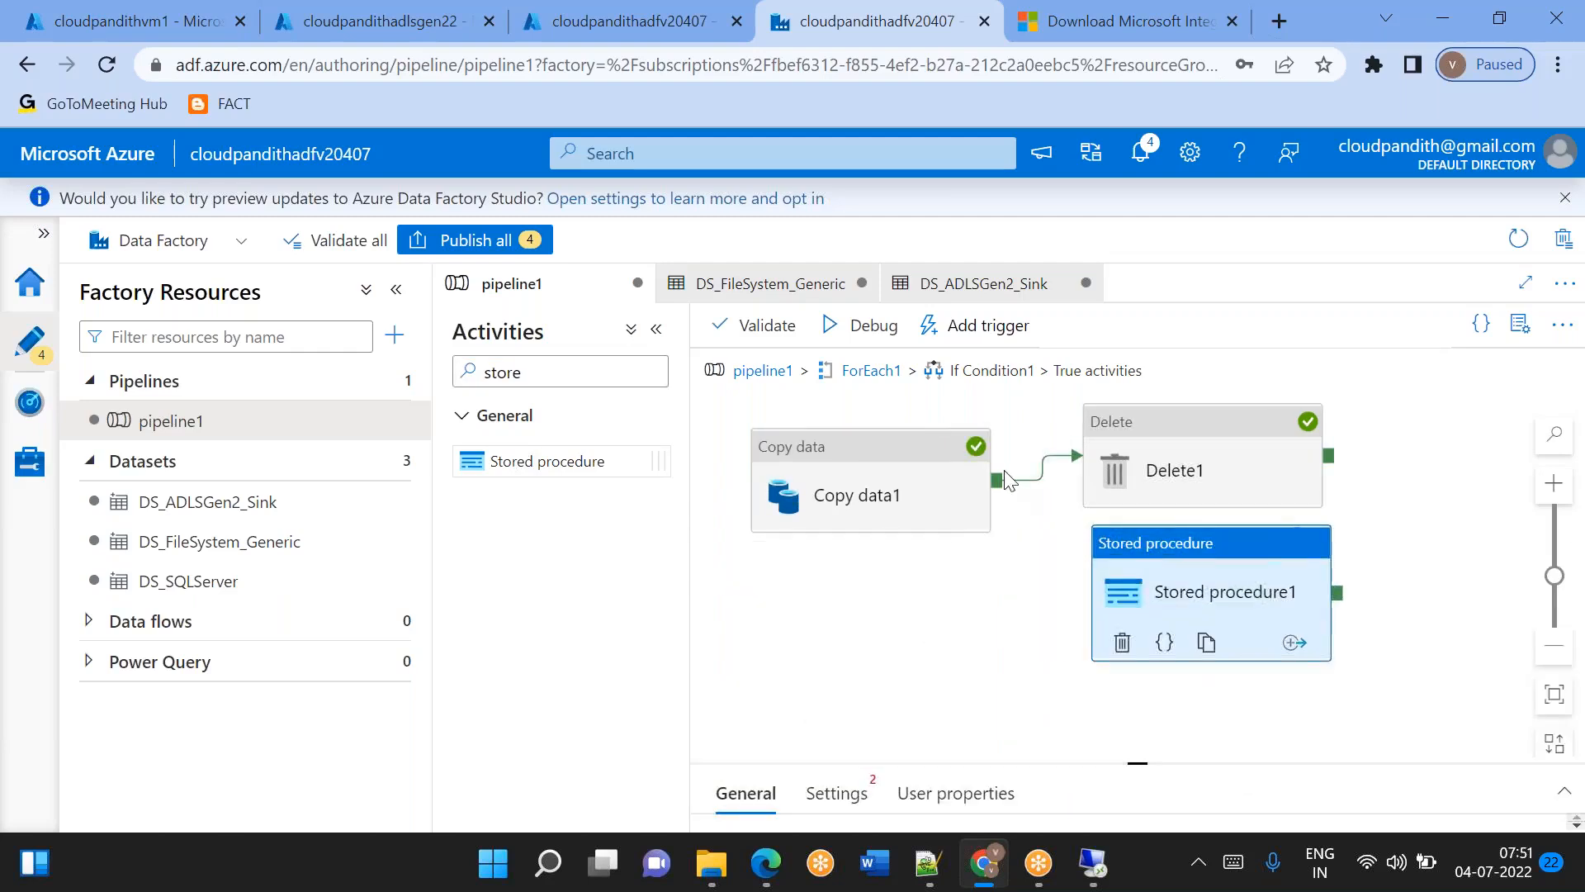
Connect Copy data1 to Stored procedure1 with a Completion dependency and move the activity slightly closer to Delete1.
{"action": "left_click_drag", "start_coordinate": [1002, 486], "coordinate": [1102, 588]}
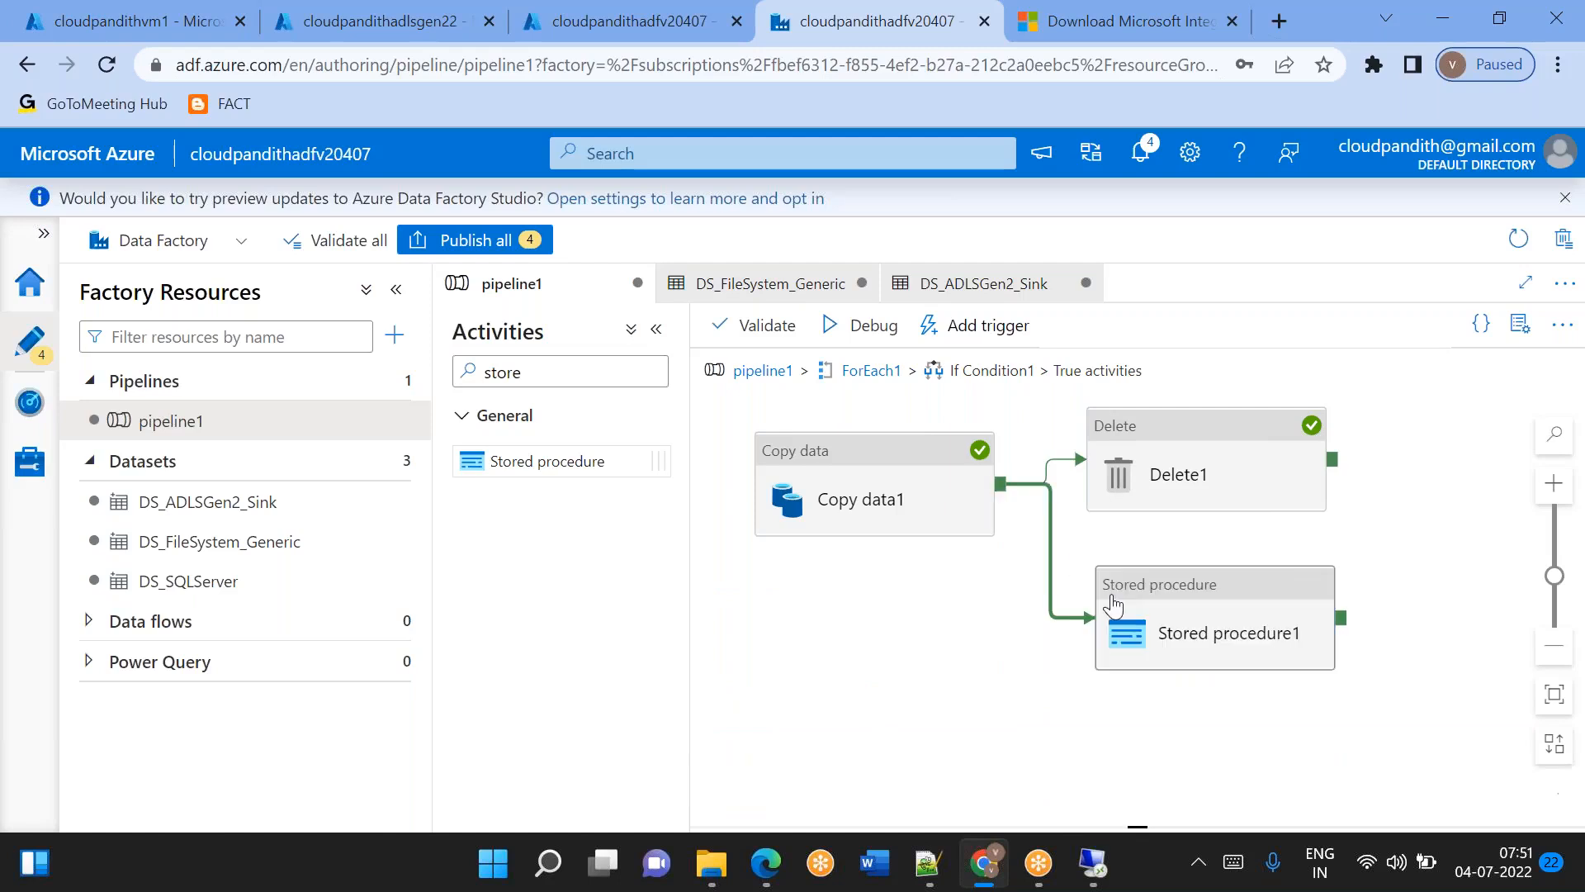
{"action": "right_click", "coordinate": [1052, 537]}
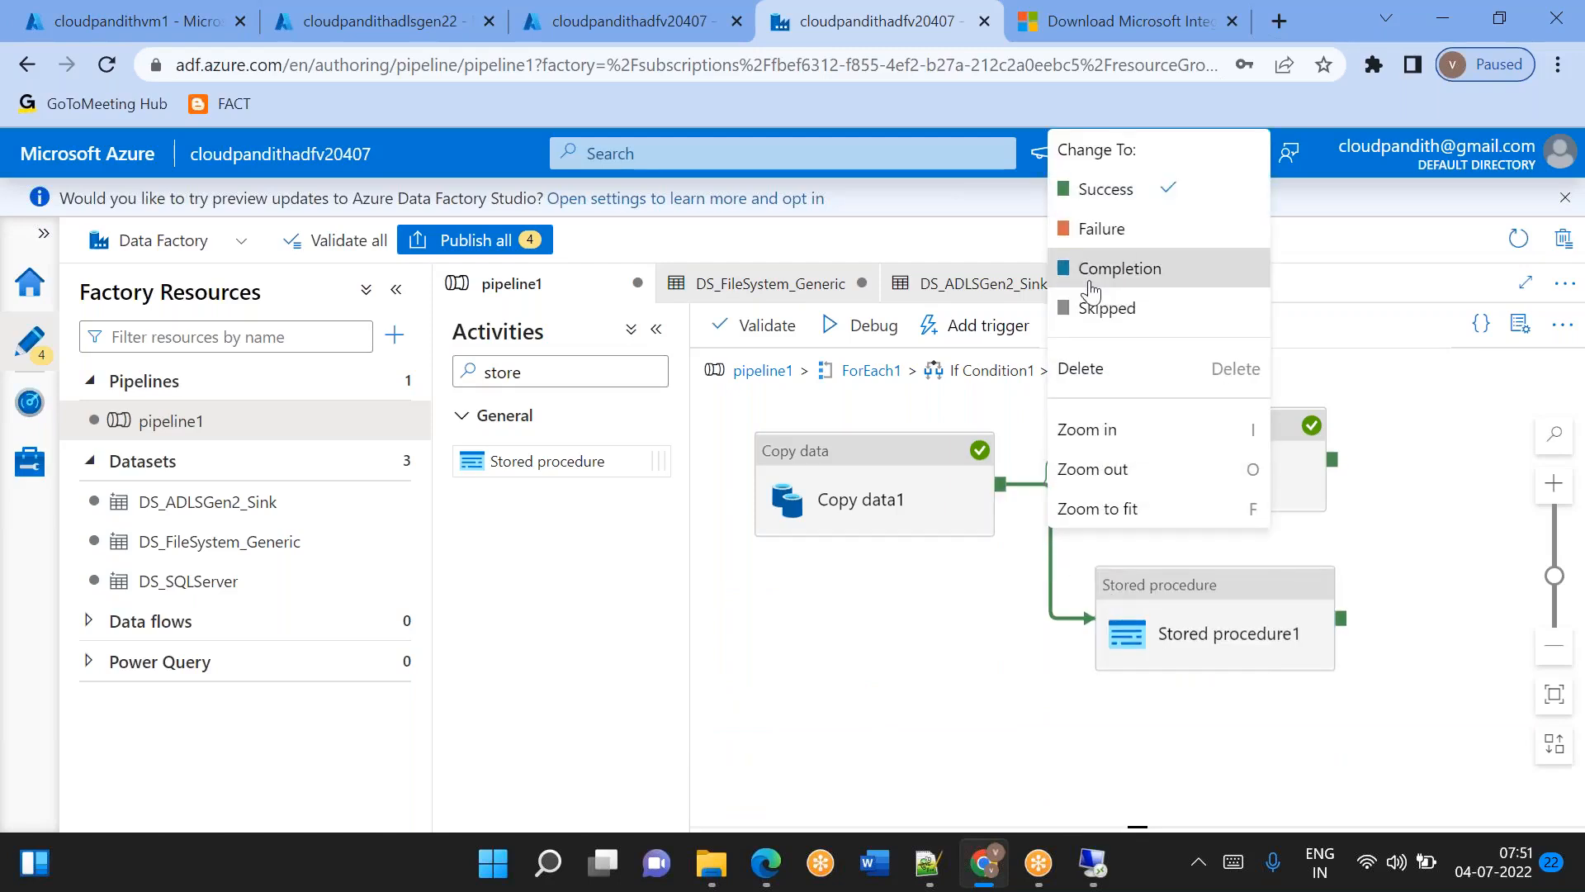
{"action": "left_click", "coordinate": [1089, 268]}
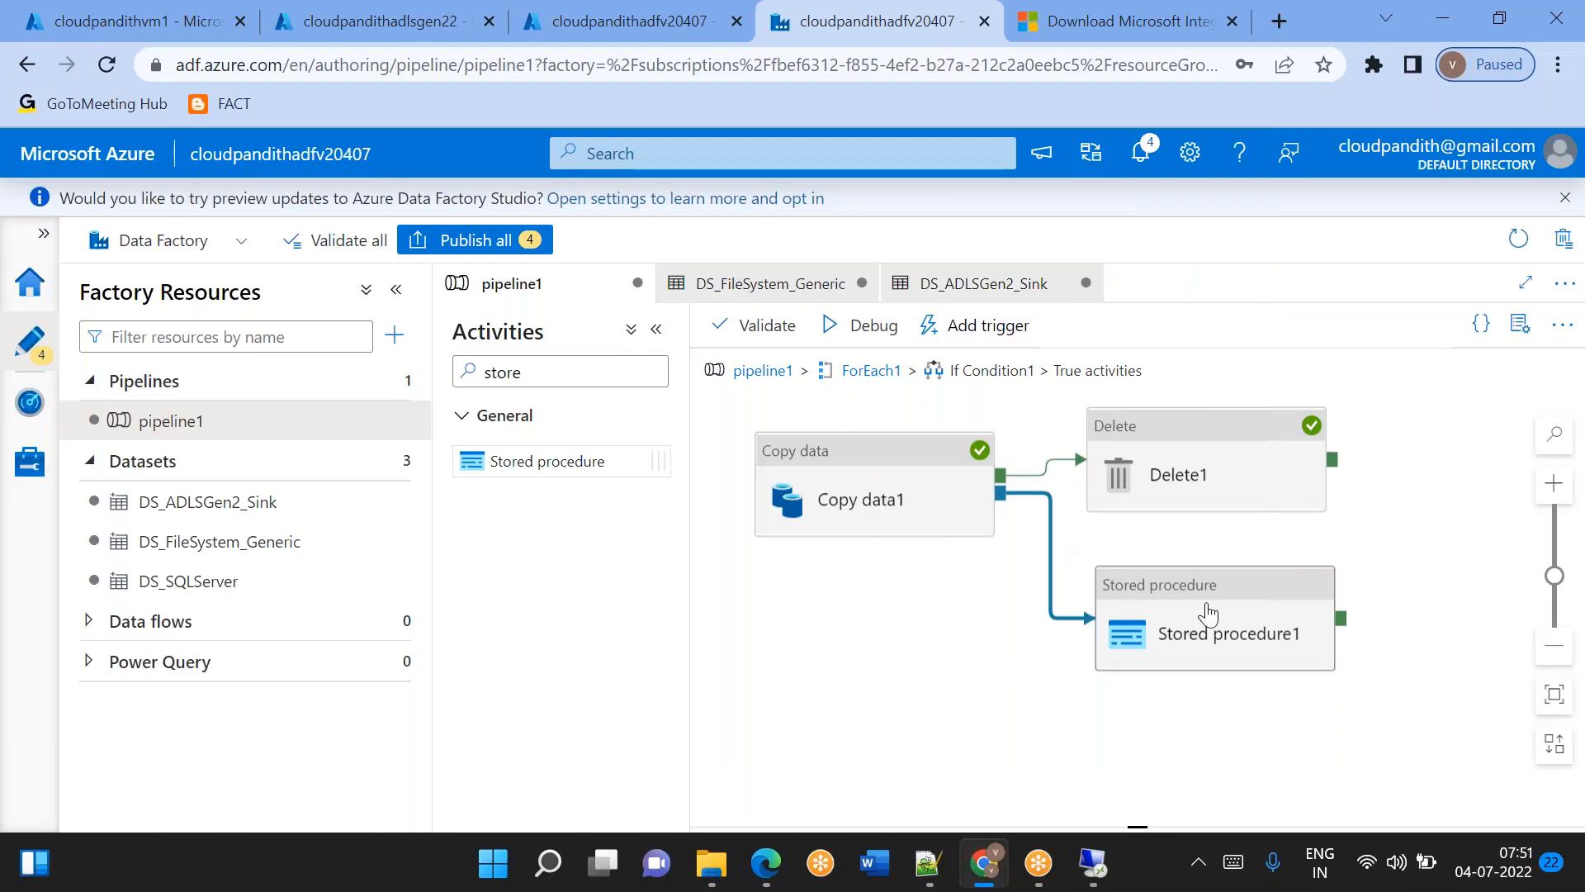
{"action": "left_click_drag", "start_coordinate": [1207, 613], "coordinate": [1207, 576]}
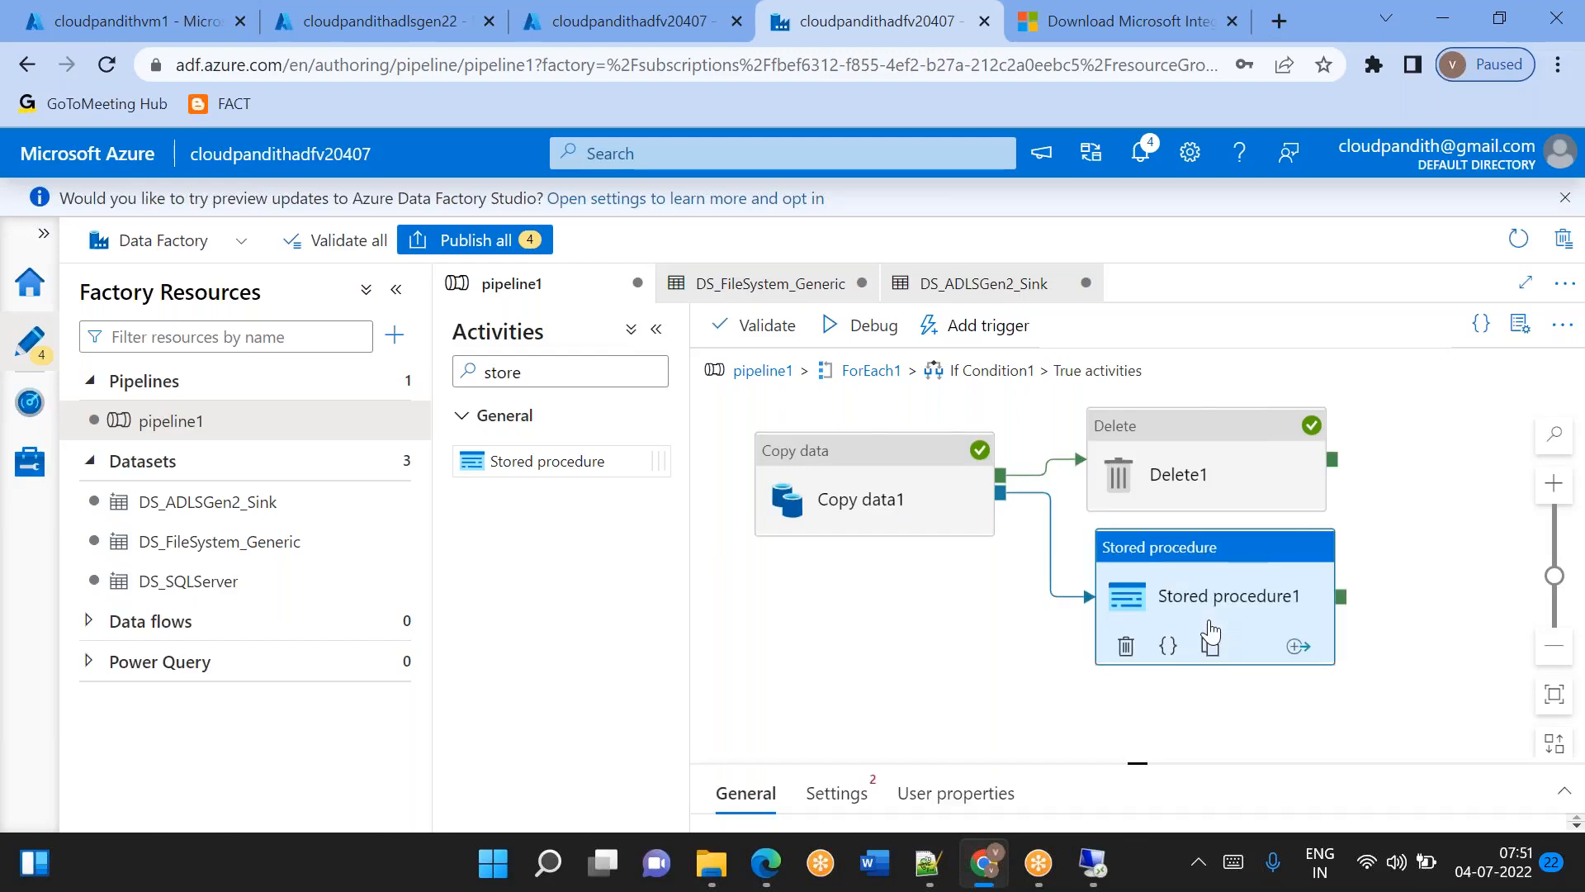
Enlarge the properties pane and rename the stored procedure activity to Generic_USP.
{"action": "left_click_drag", "start_coordinate": [1131, 756], "coordinate": [1136, 592]}
{"action": "left_click", "coordinate": [1083, 683]}
{"action": "key", "text": "ctrl+a"}
{"action": "key", "text": "BackSpace"}
{"action": "type", "text": "Gene"}
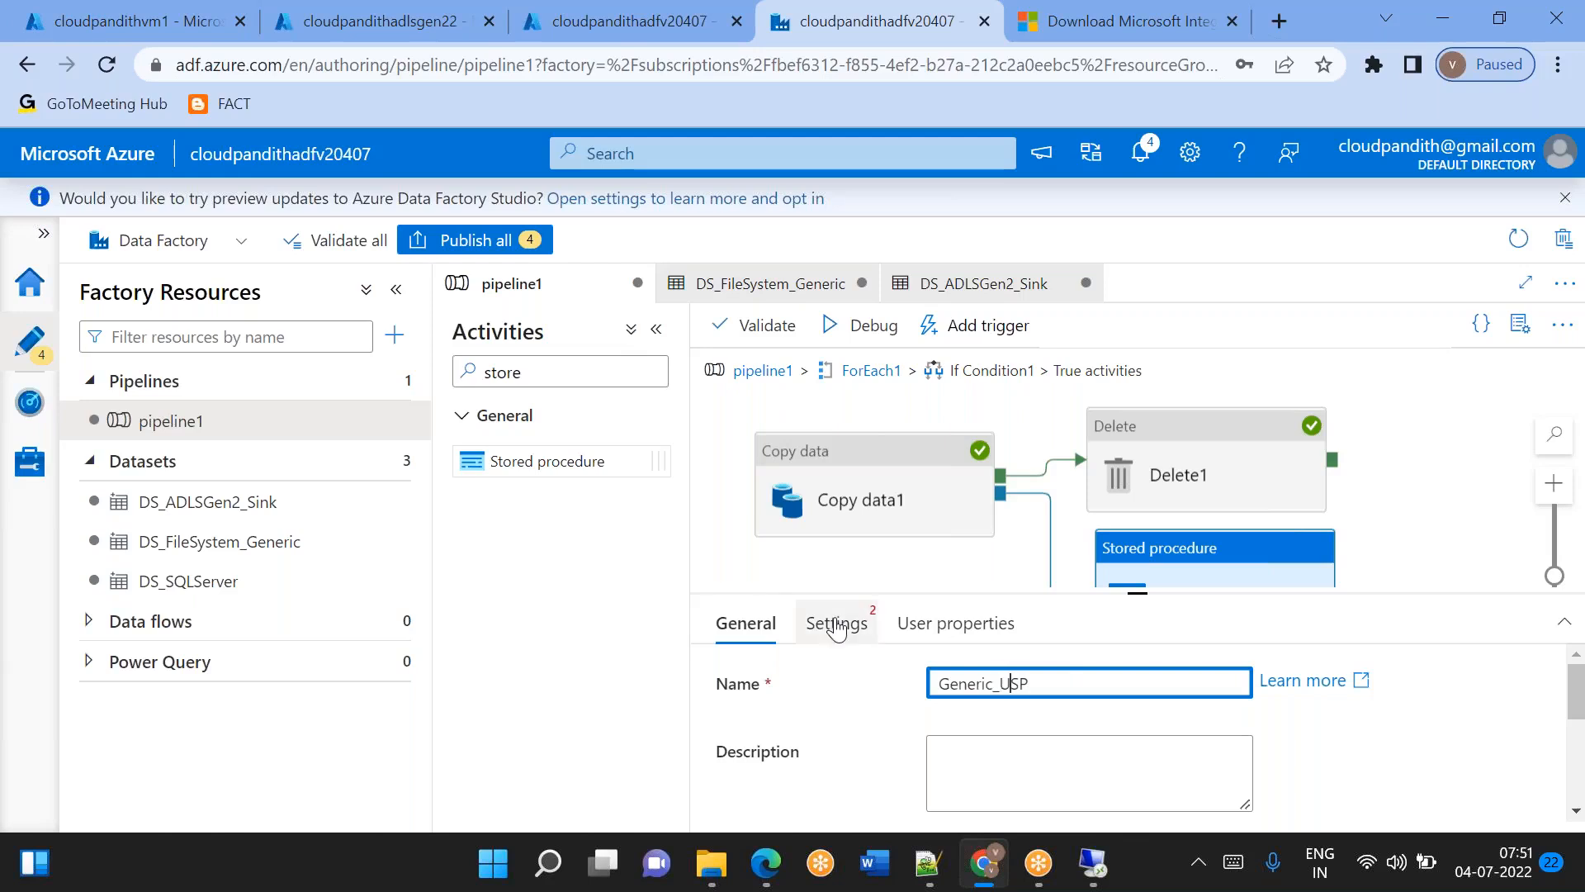
Set the activity's linked service to LS_SQLServer and its stored procedure name to [dbo].[metadata_usp].
{"action": "left_click", "coordinate": [836, 624]}
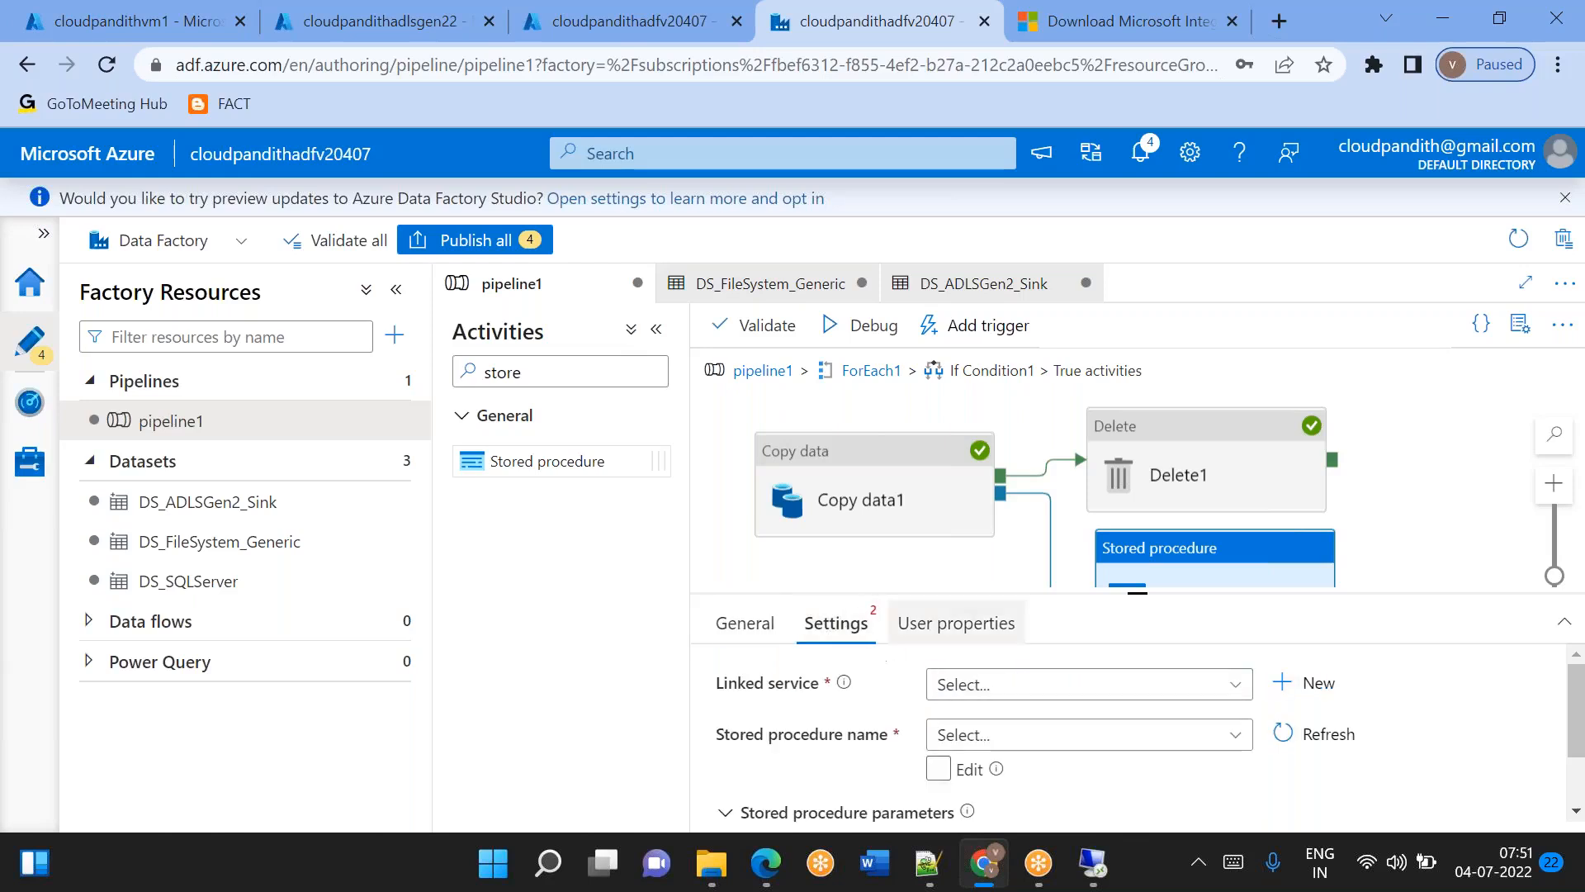
{"action": "left_click", "coordinate": [1006, 695]}
{"action": "left_click", "coordinate": [1003, 807]}
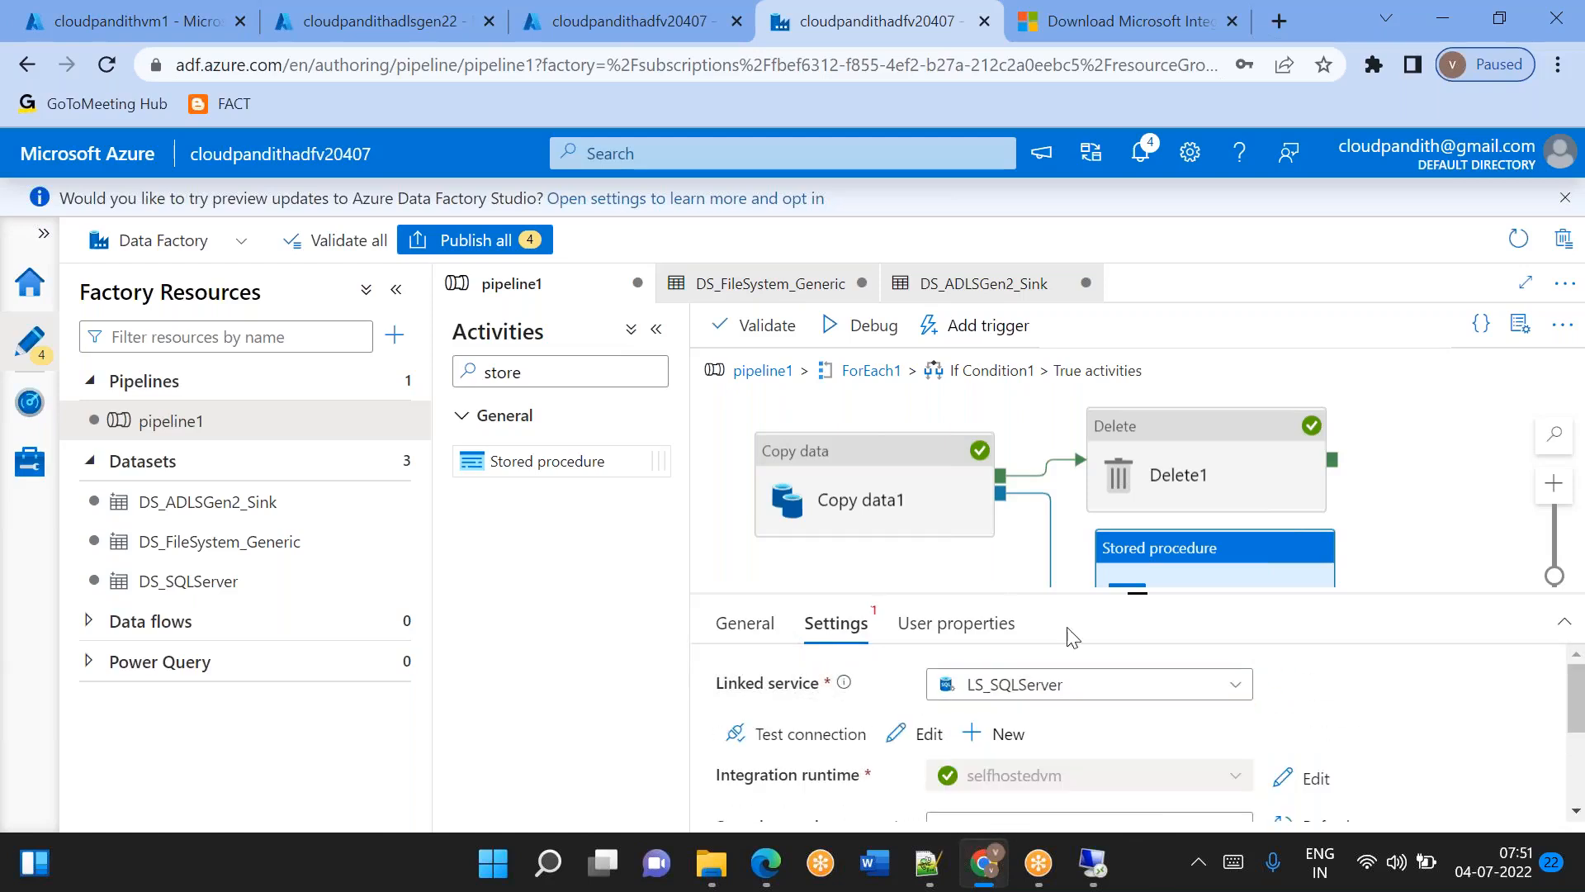
{"action": "left_click_drag", "start_coordinate": [1142, 595], "coordinate": [1139, 502]}
{"action": "left_click", "coordinate": [999, 747]}
{"action": "left_click", "coordinate": [1001, 753]}
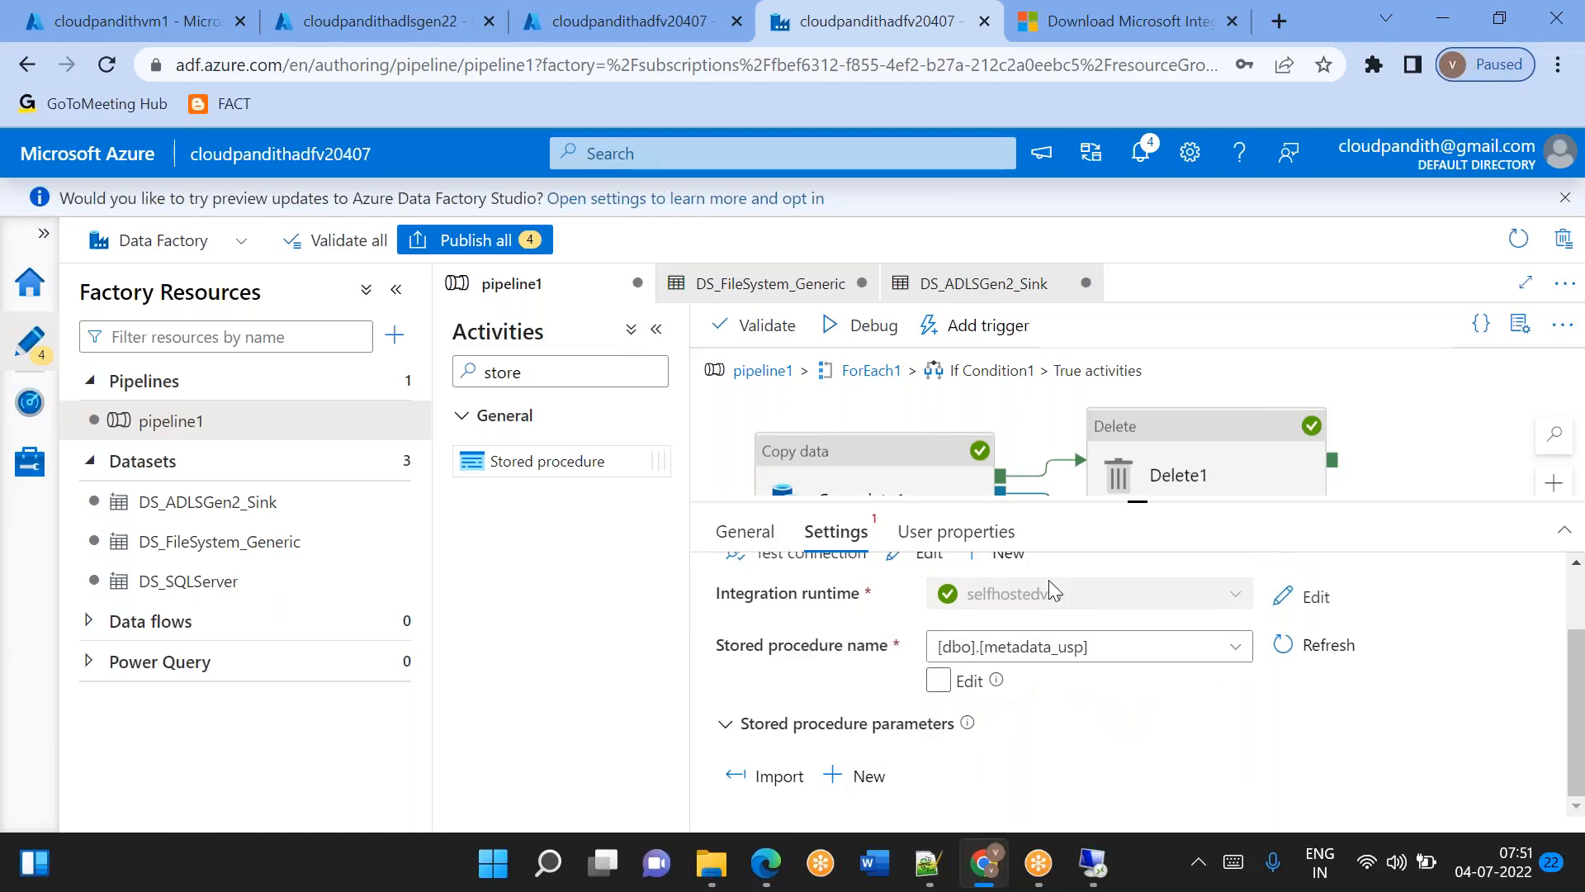
Import the stored procedure's parameters into the Generic_USP activity and enlarge the properties pane.
{"action": "left_click", "coordinate": [780, 757]}
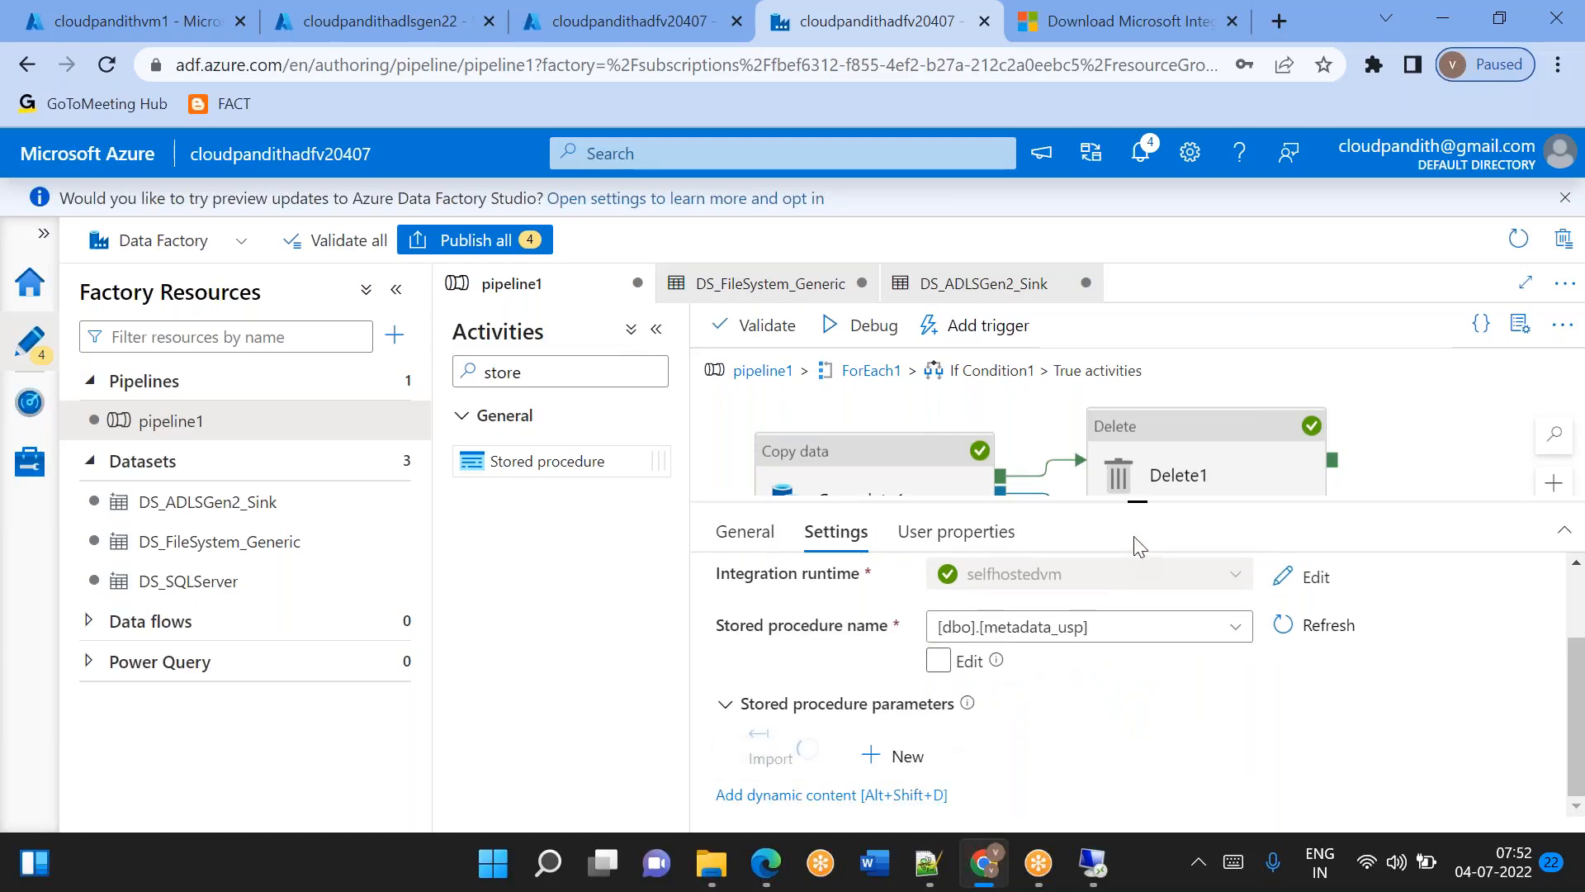
{"action": "left_click_drag", "start_coordinate": [1136, 501], "coordinate": [1107, 414]}
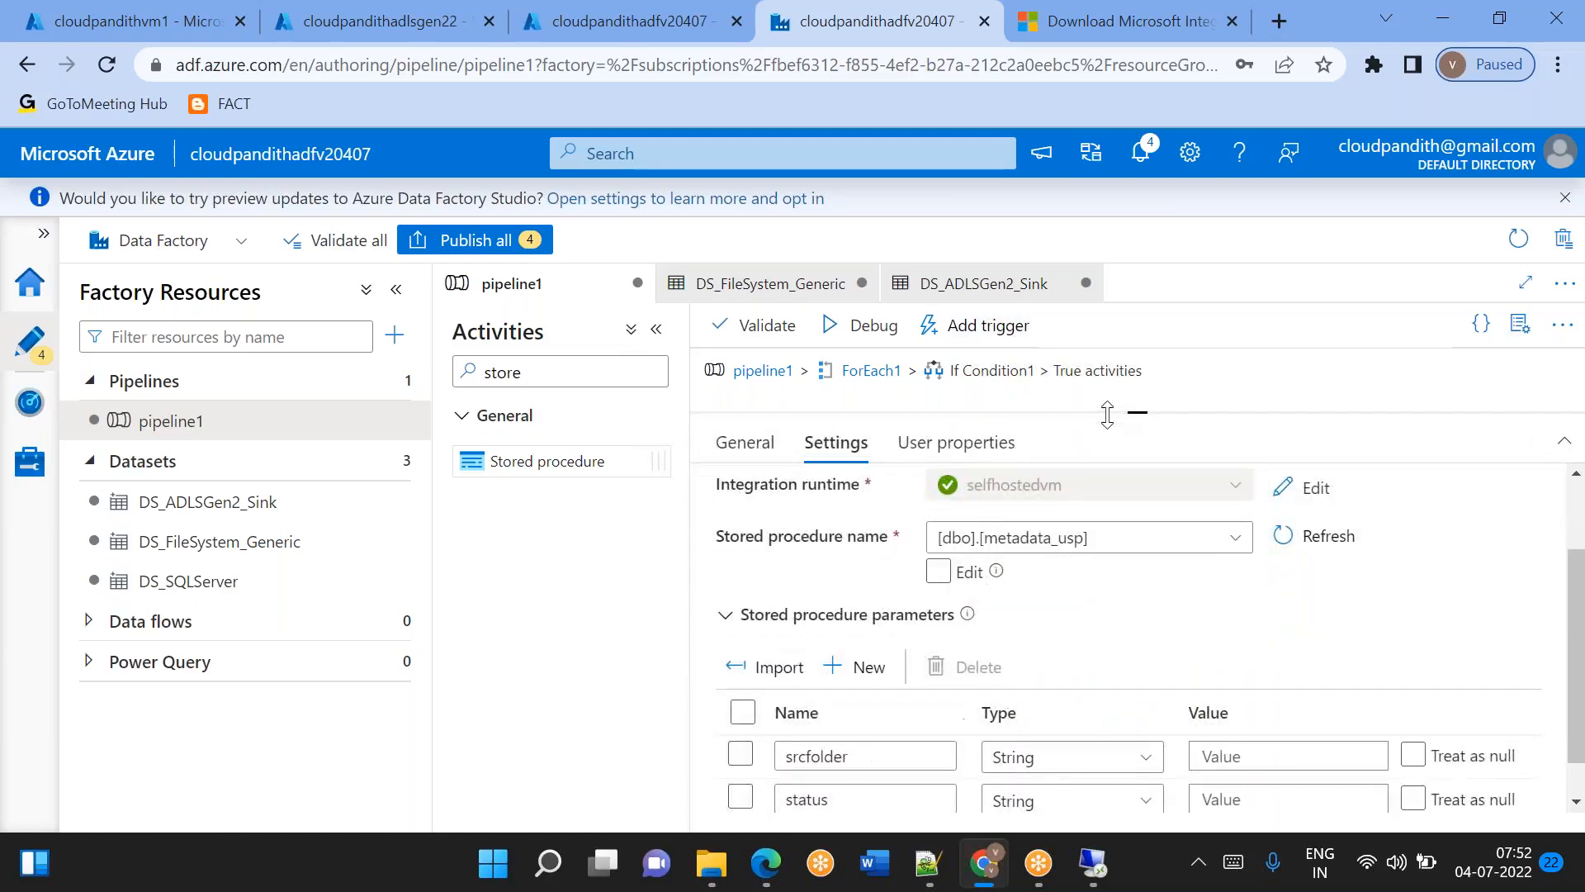
{"action": "scroll", "coordinate": [1154, 698], "scroll_direction": "down", "scroll_amount": 1}
{"action": "left_click", "coordinate": [1224, 692]}
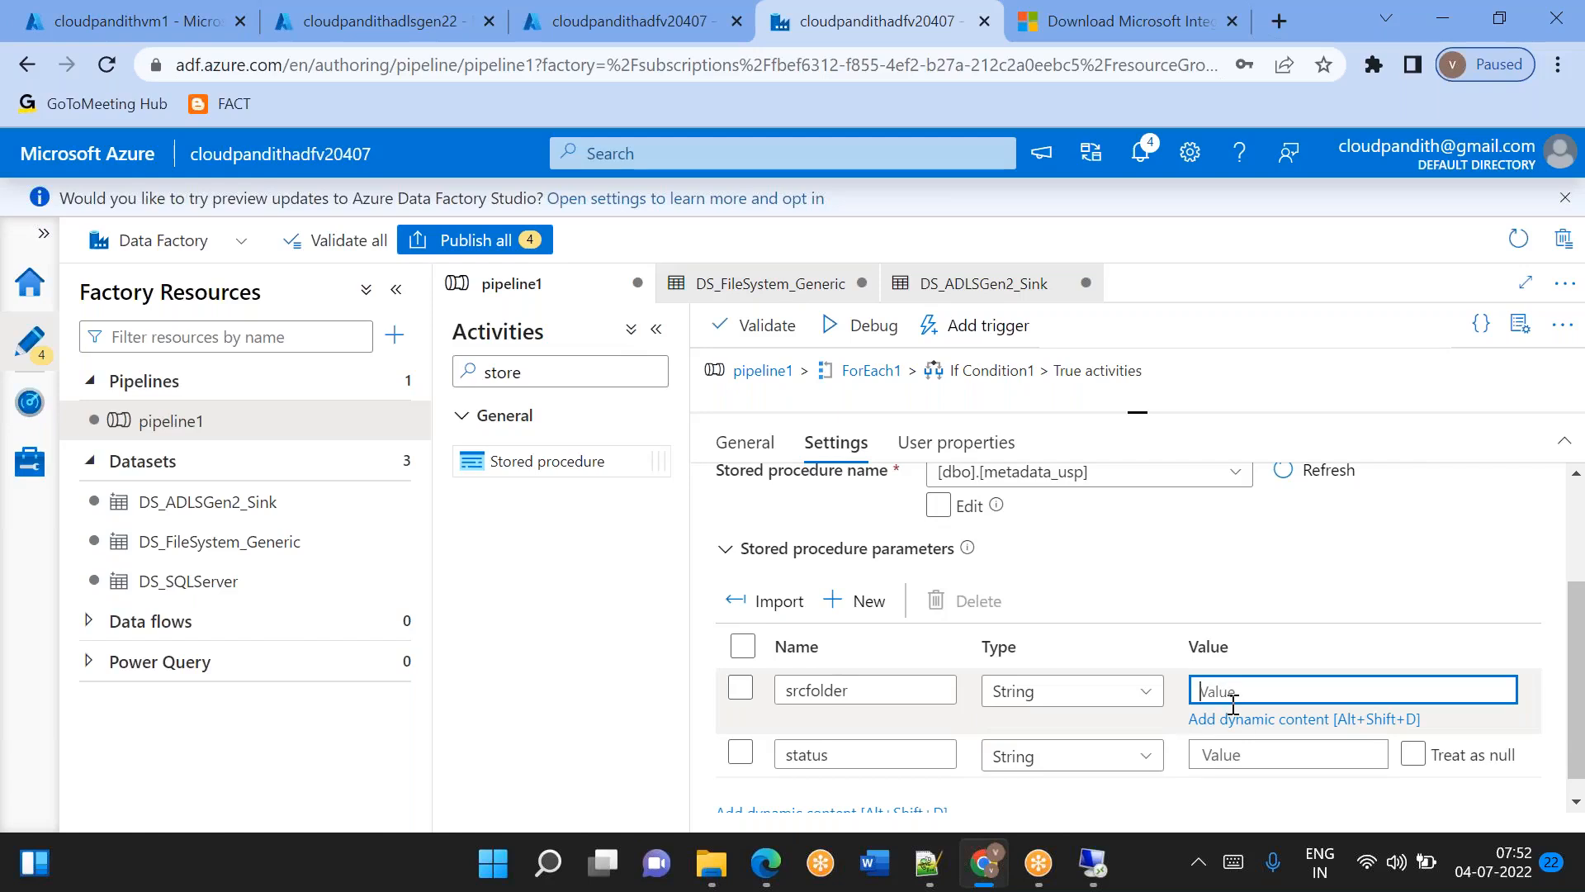
{"action": "left_click", "coordinate": [1235, 712]}
{"action": "scroll", "coordinate": [999, 702], "scroll_direction": "down", "scroll_amount": 2}
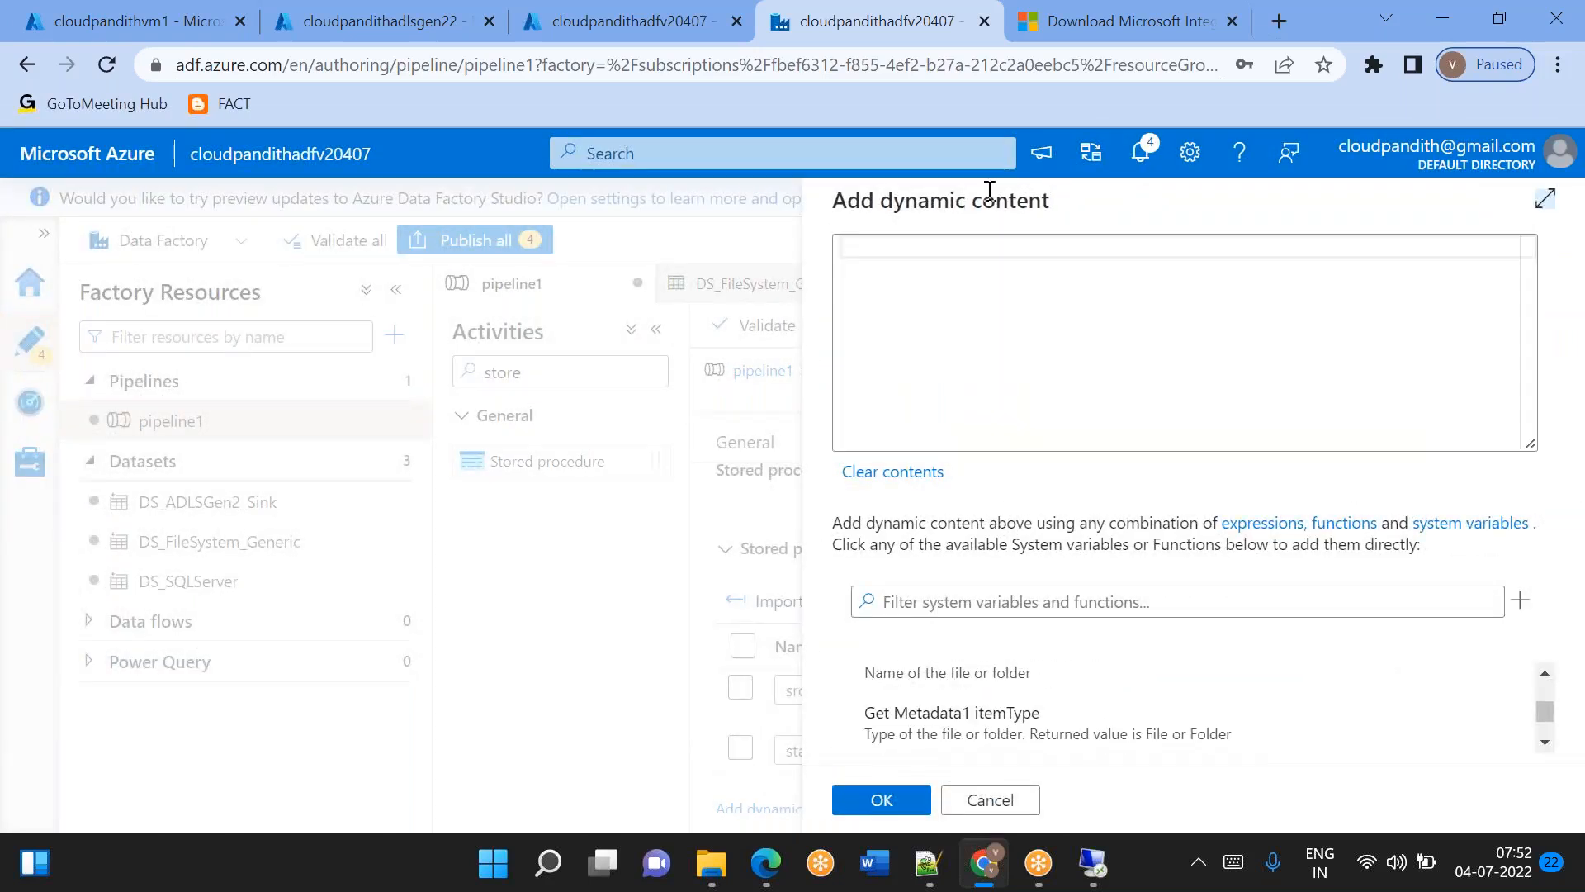
{"action": "left_click", "coordinate": [931, 254]}
{"action": "type", "text": "@item("}
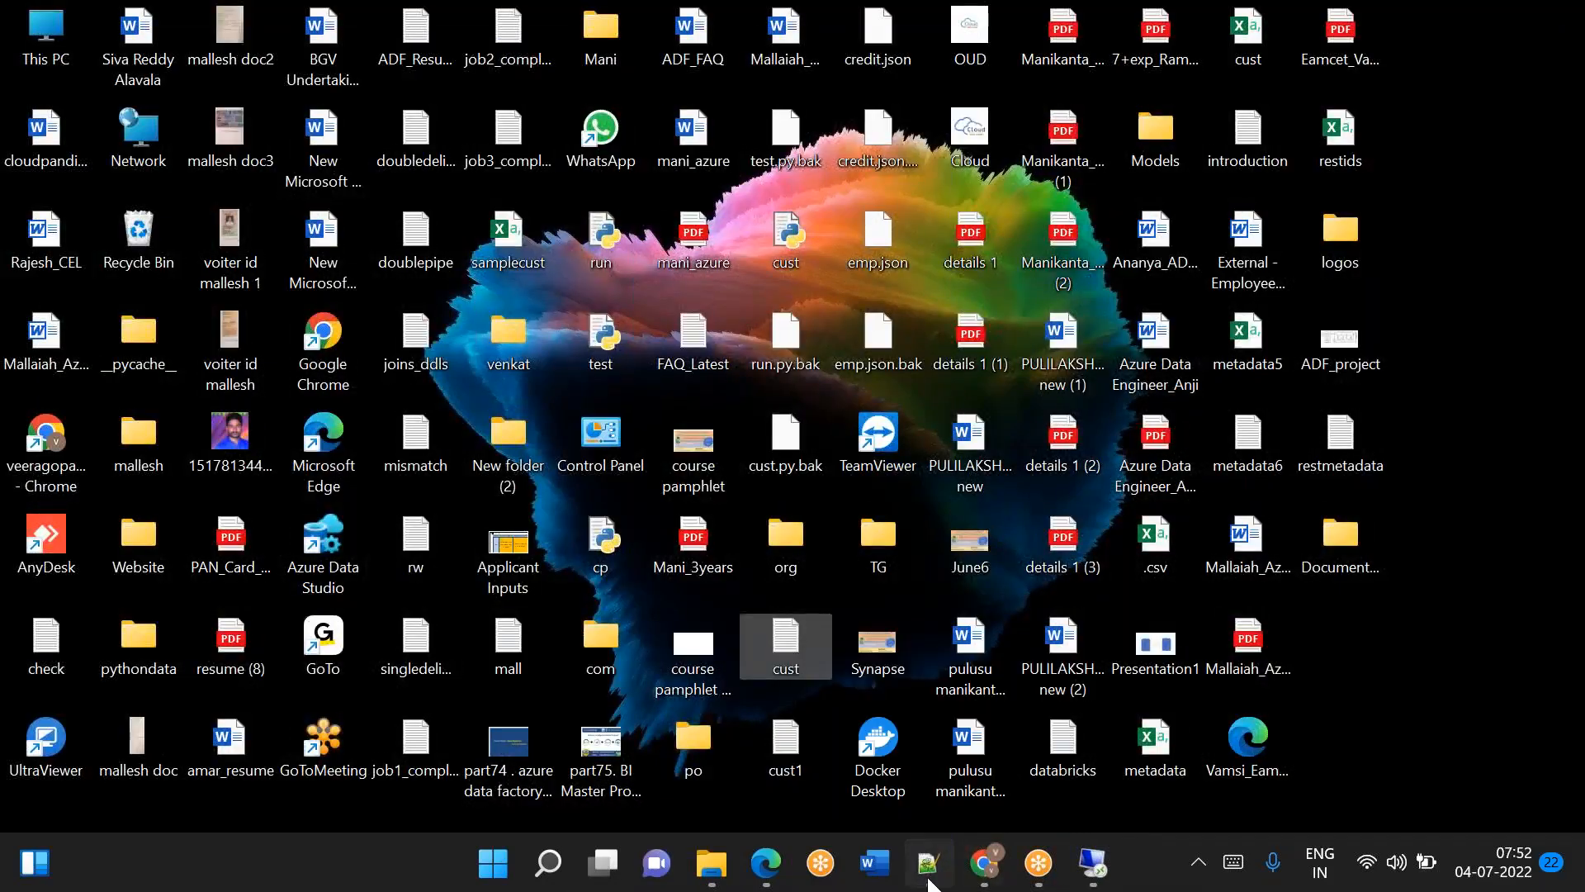
{"action": "left_click", "coordinate": [928, 863]}
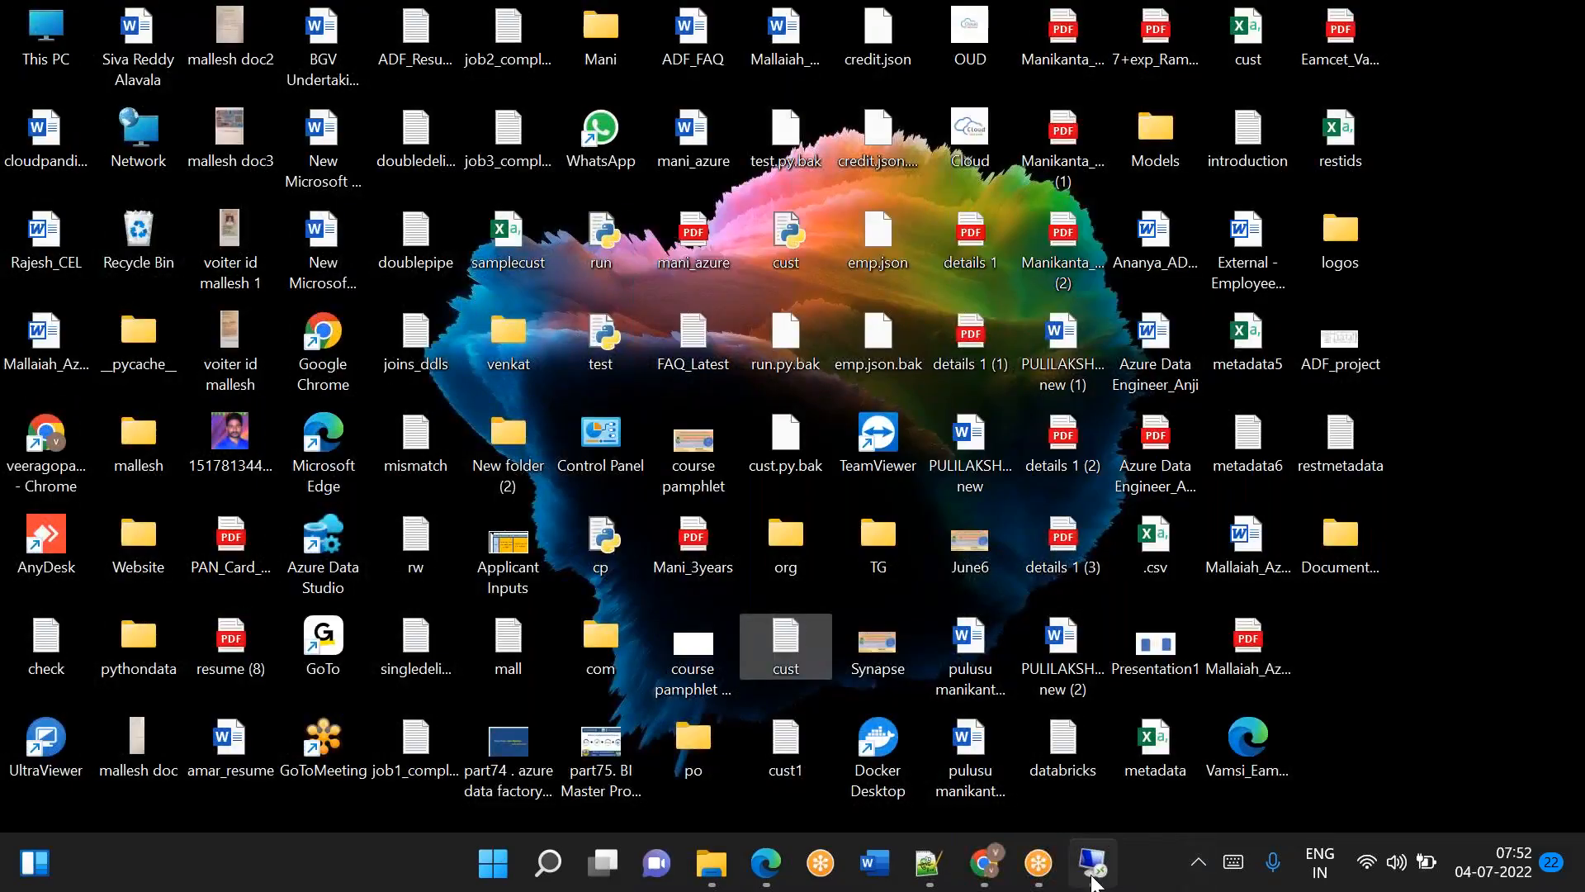
{"action": "mouse_move", "coordinate": [1092, 882]}
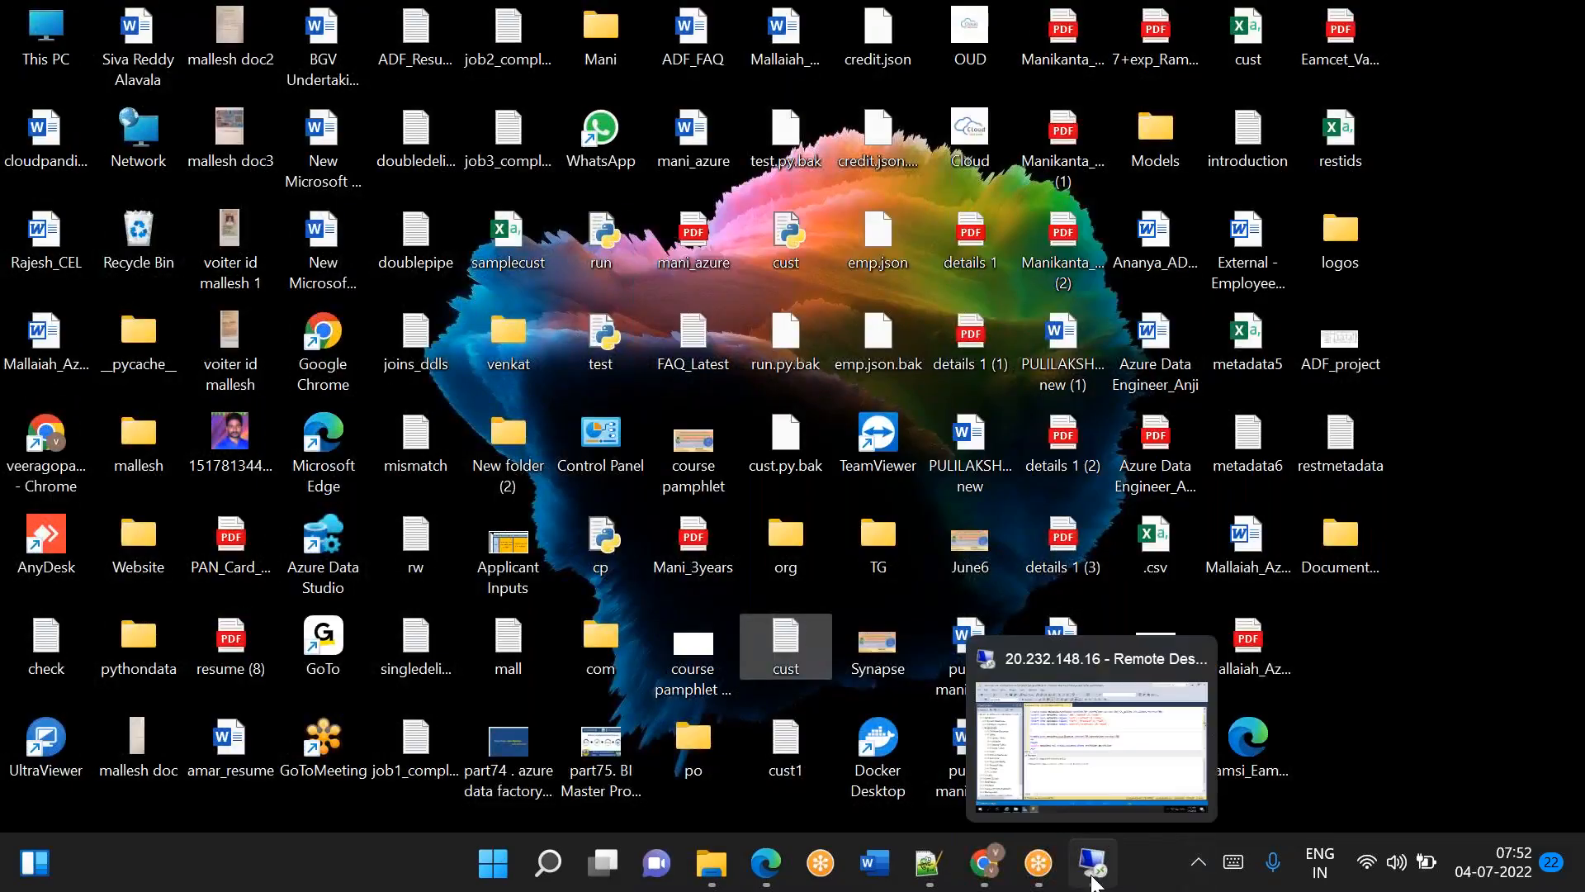
{"action": "left_click", "coordinate": [984, 863]}
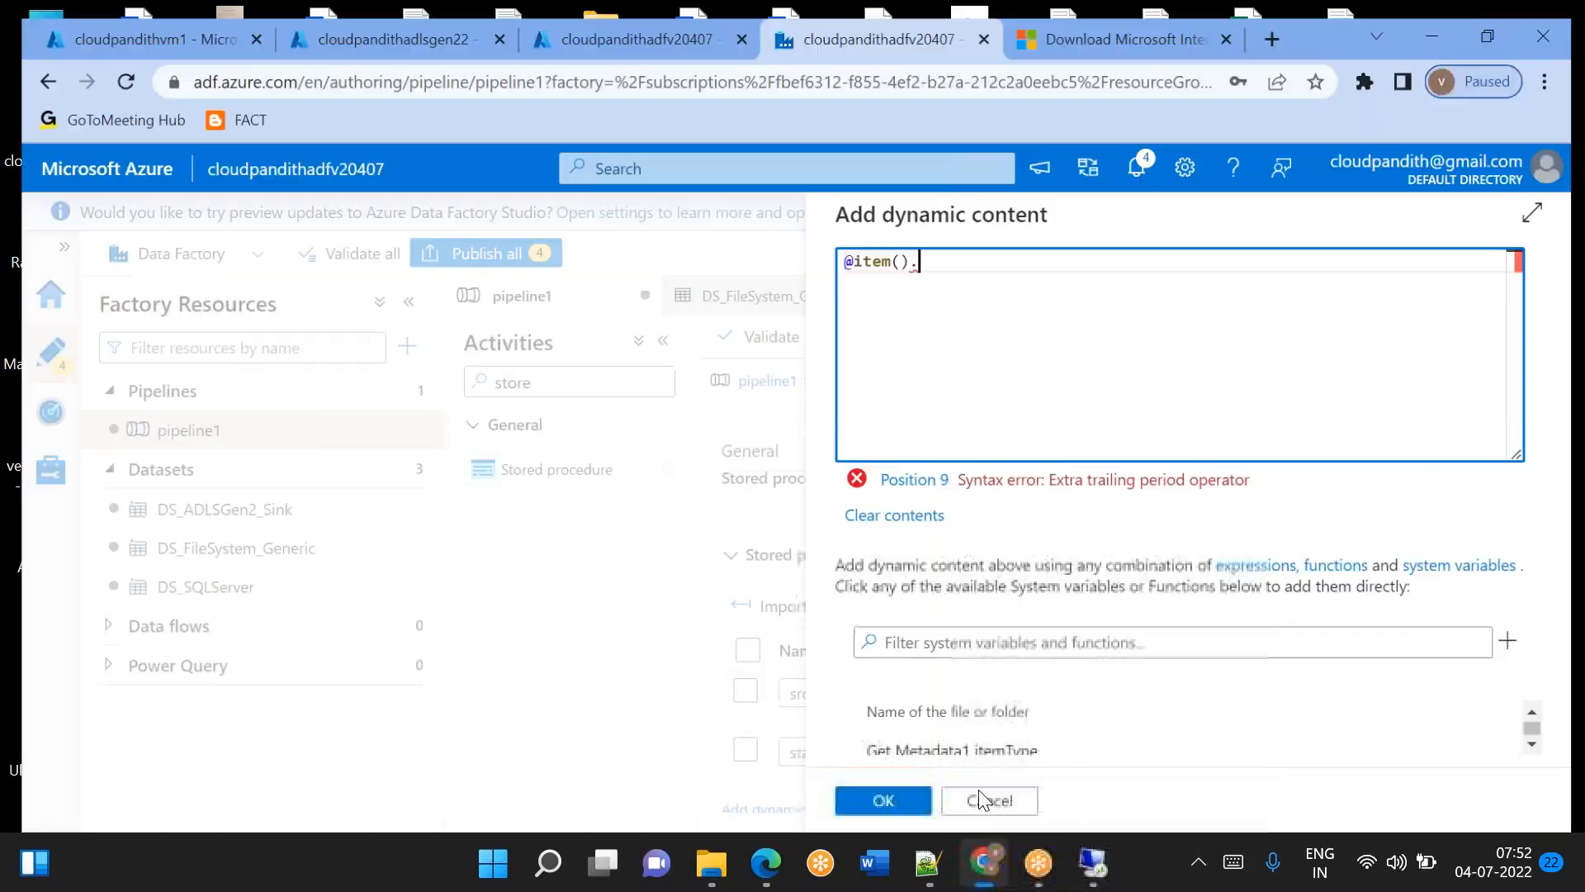
{"action": "type", "text": "srcfolder"}
{"action": "left_click", "coordinate": [884, 800]}
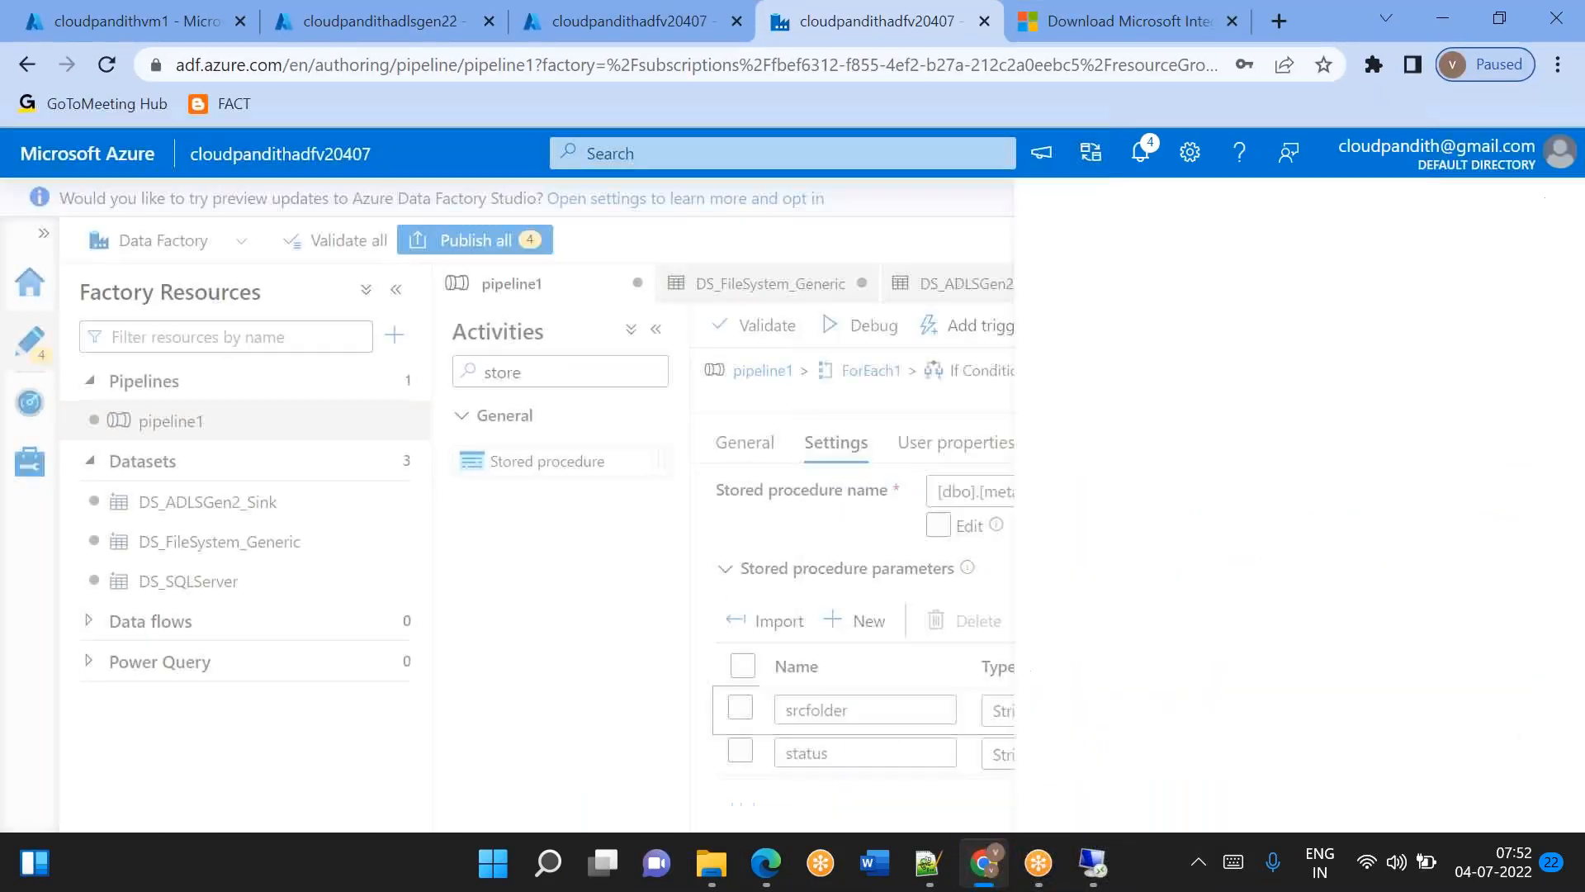
{"action": "left_click", "coordinate": [1220, 734]}
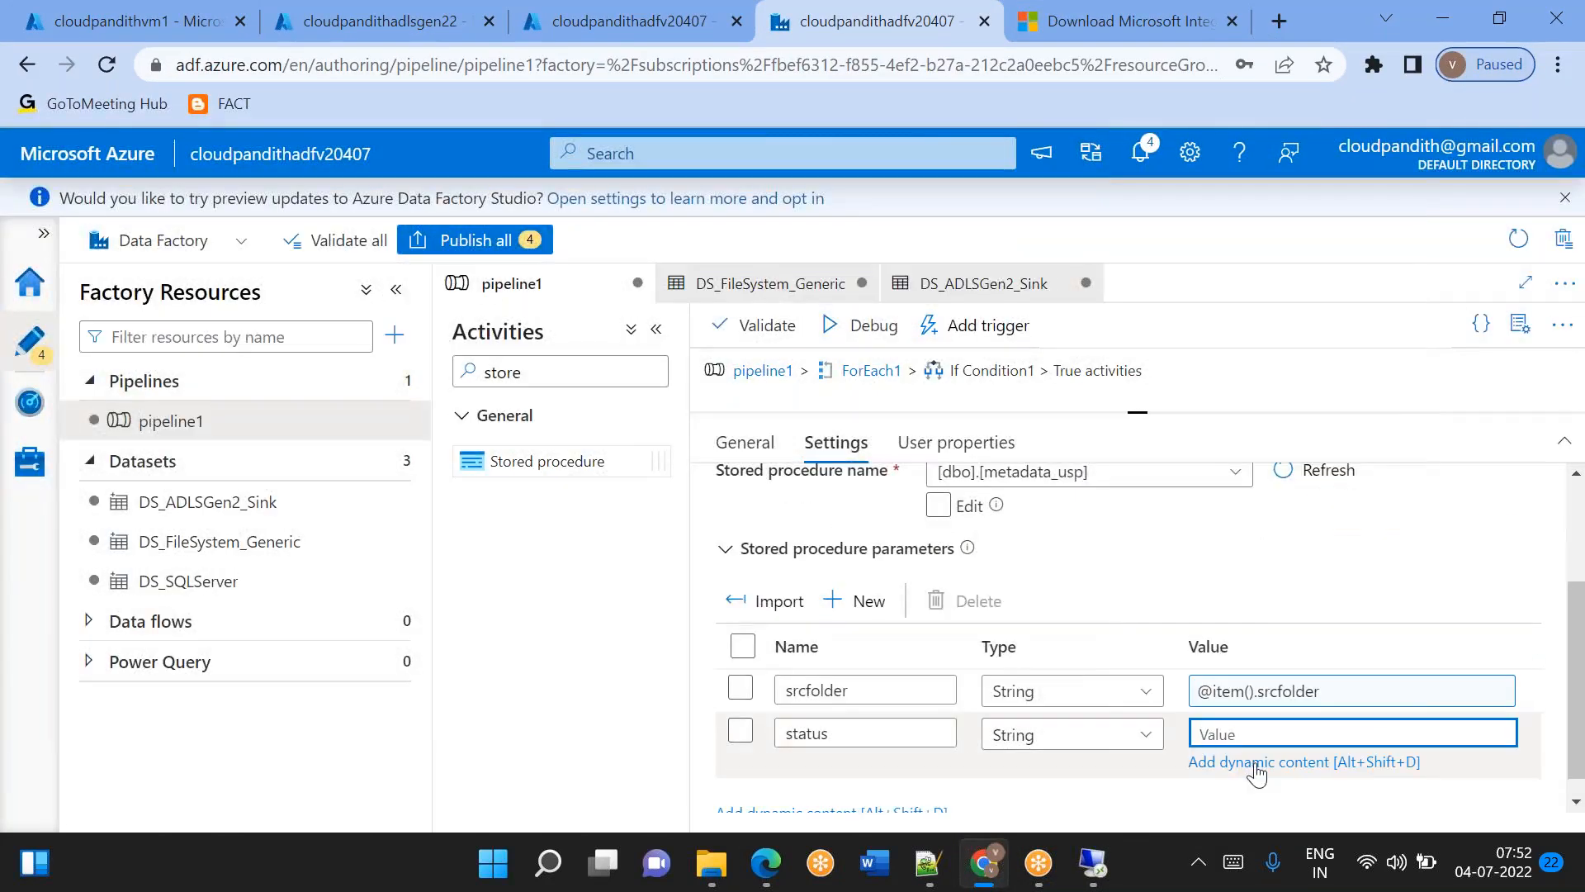
{"action": "left_click", "coordinate": [1254, 764]}
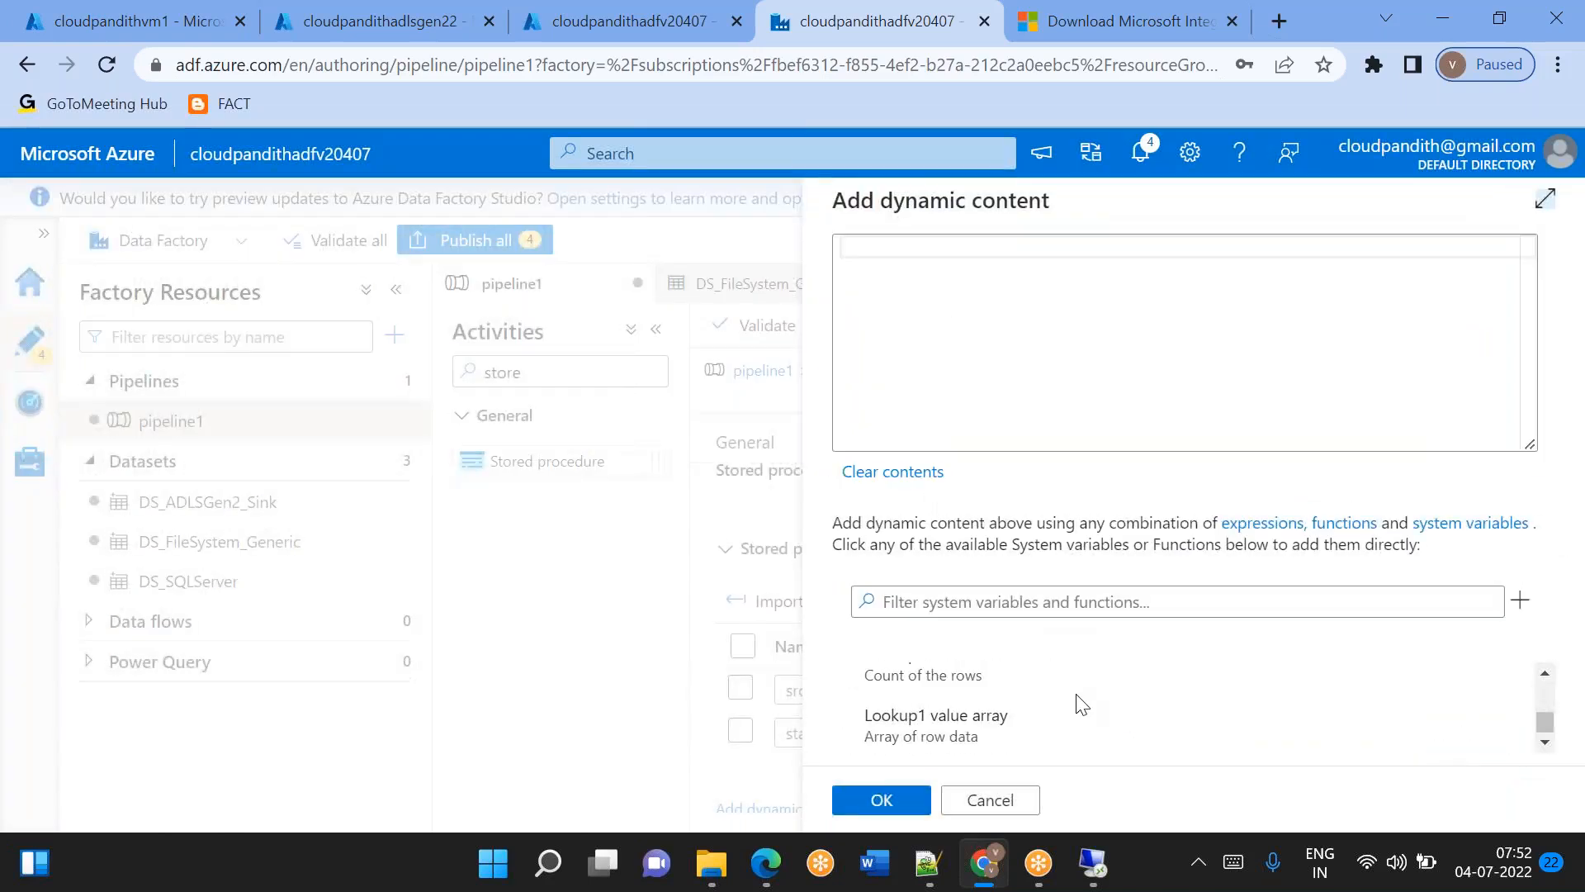
{"action": "scroll", "coordinate": [1082, 704], "scroll_direction": "up", "scroll_amount": 5}
{"action": "scroll", "coordinate": [1082, 705], "scroll_direction": "up", "scroll_amount": 3}
{"action": "scroll", "coordinate": [1015, 710], "scroll_direction": "down", "scroll_amount": 2}
{"action": "left_click", "coordinate": [1016, 710]}
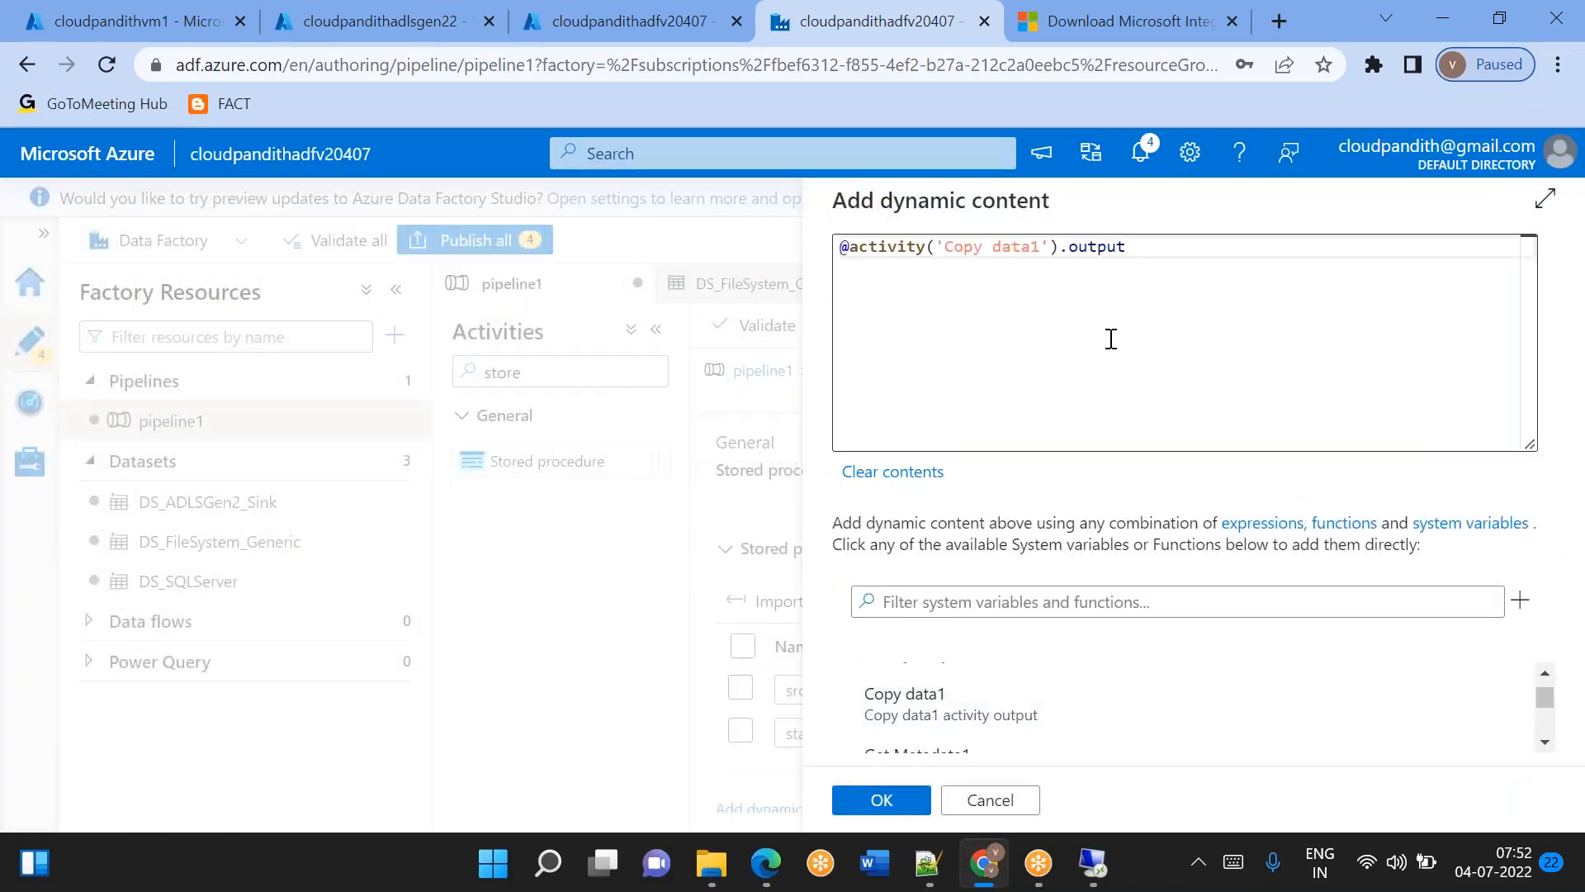
{"action": "double_click", "coordinate": [1106, 248]}
{"action": "type", "text": "stat"}
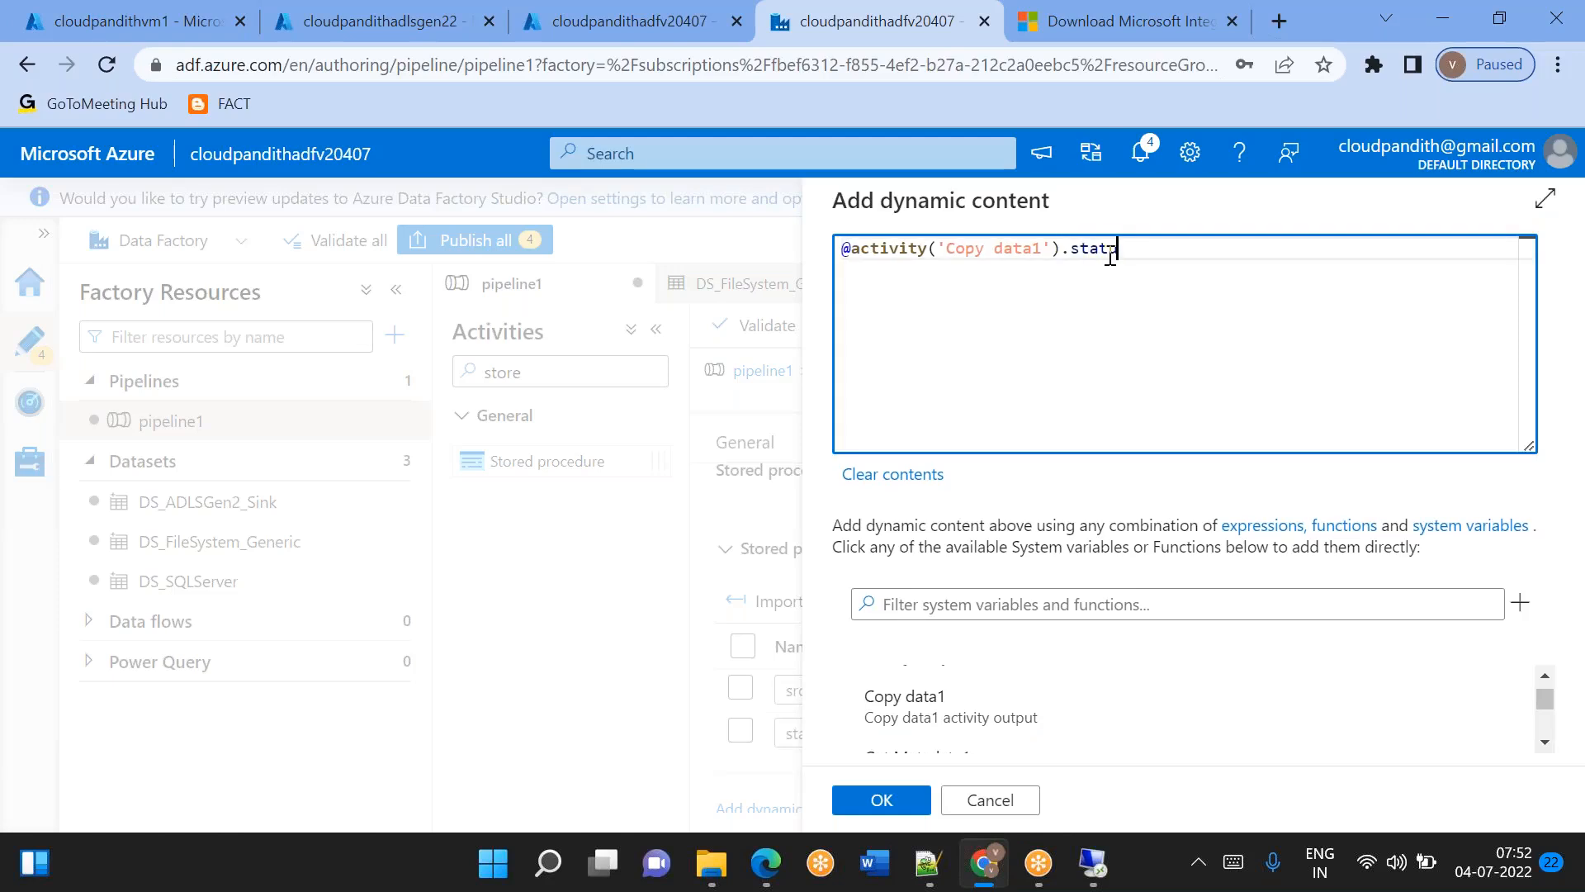
{"action": "type", "text": "us"}
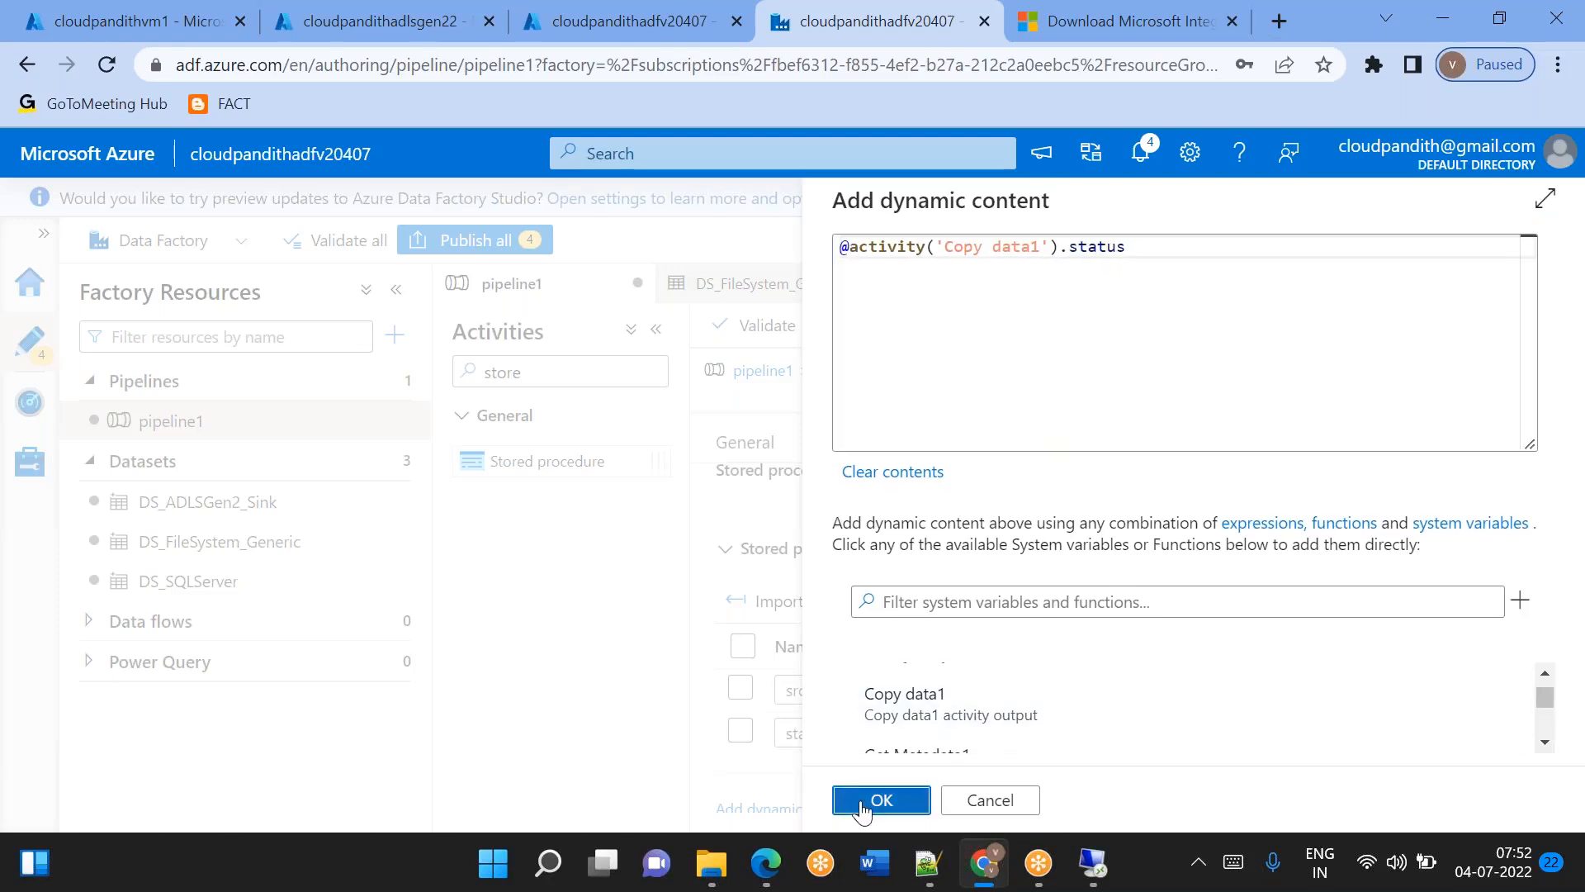
{"action": "left_click", "coordinate": [880, 799]}
{"action": "left_click_drag", "start_coordinate": [1139, 426], "coordinate": [1156, 706]}
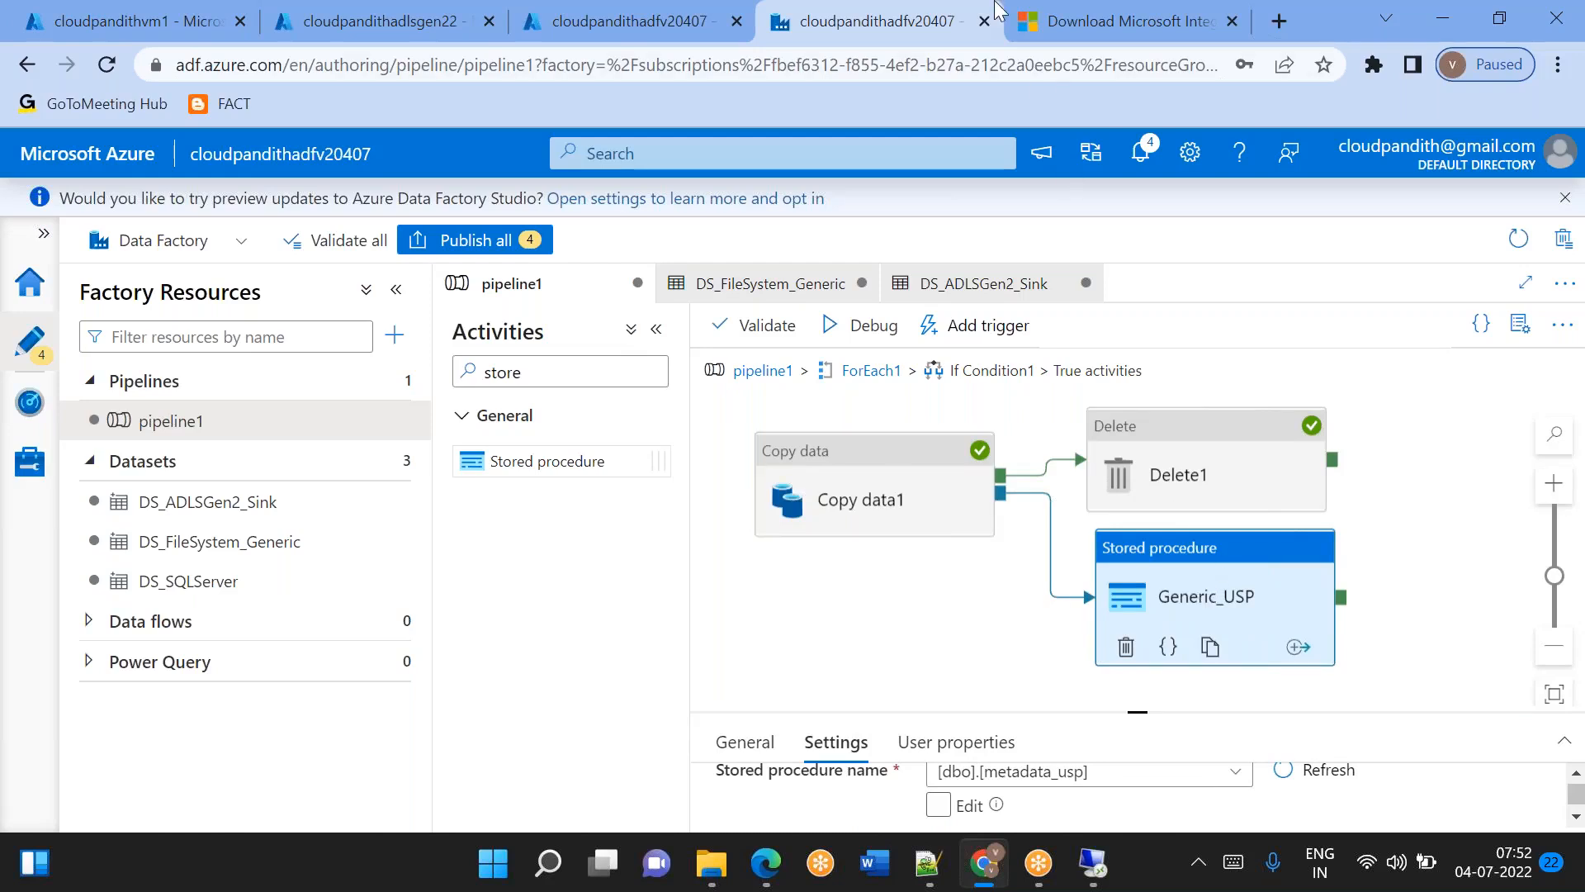
Switch to the virtual machine's Remote Desktop session and open the Global folder on drive C in File Explorer.
{"action": "key", "text": "super+d"}
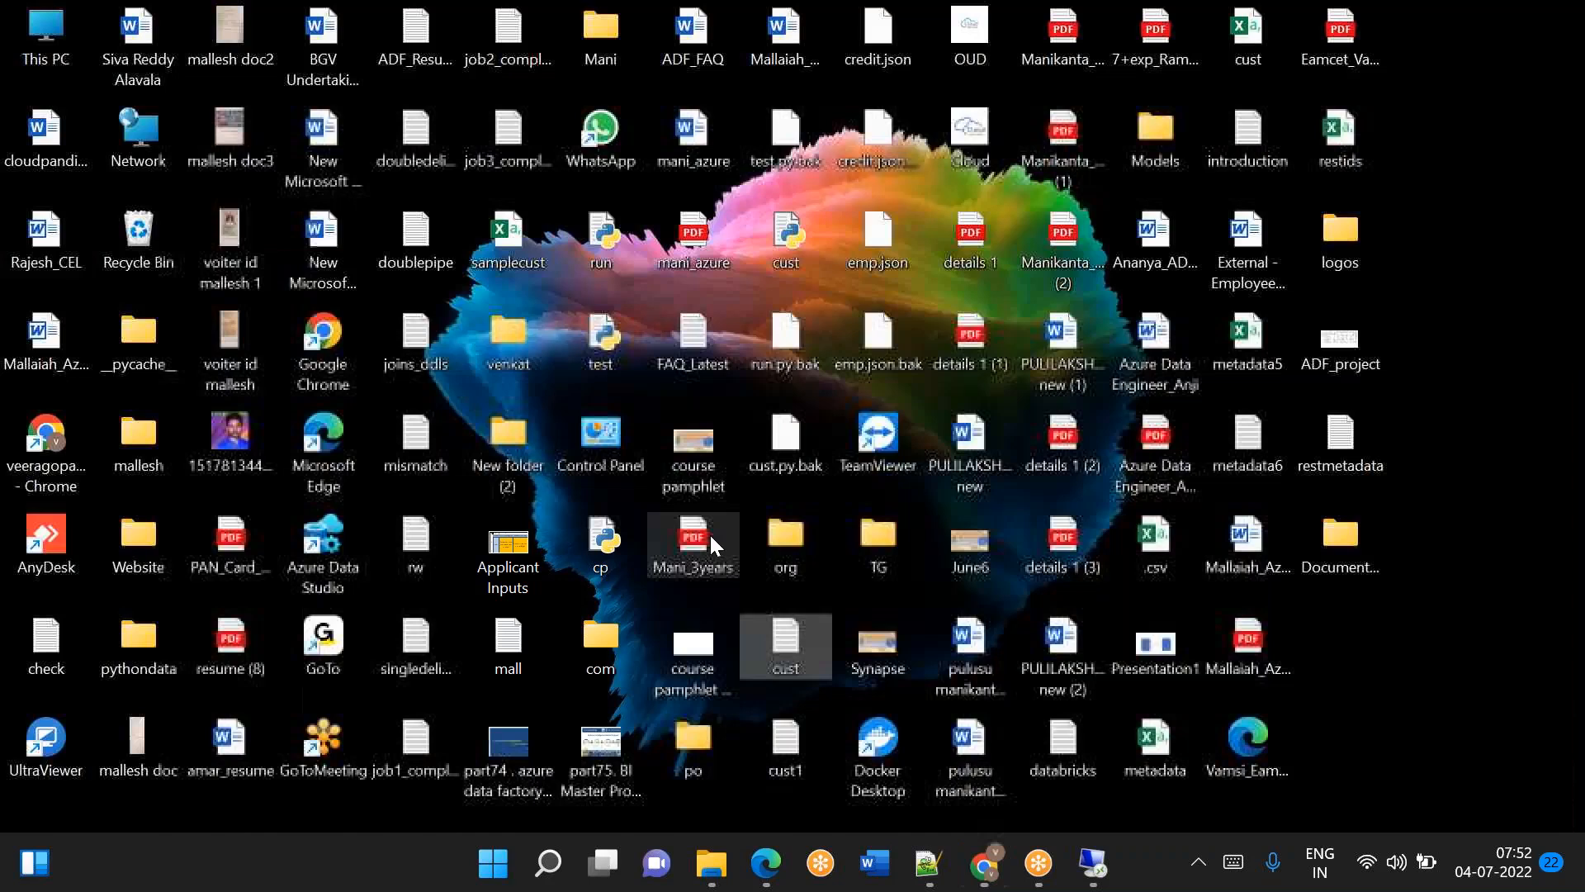
{"action": "left_click", "coordinate": [996, 867]}
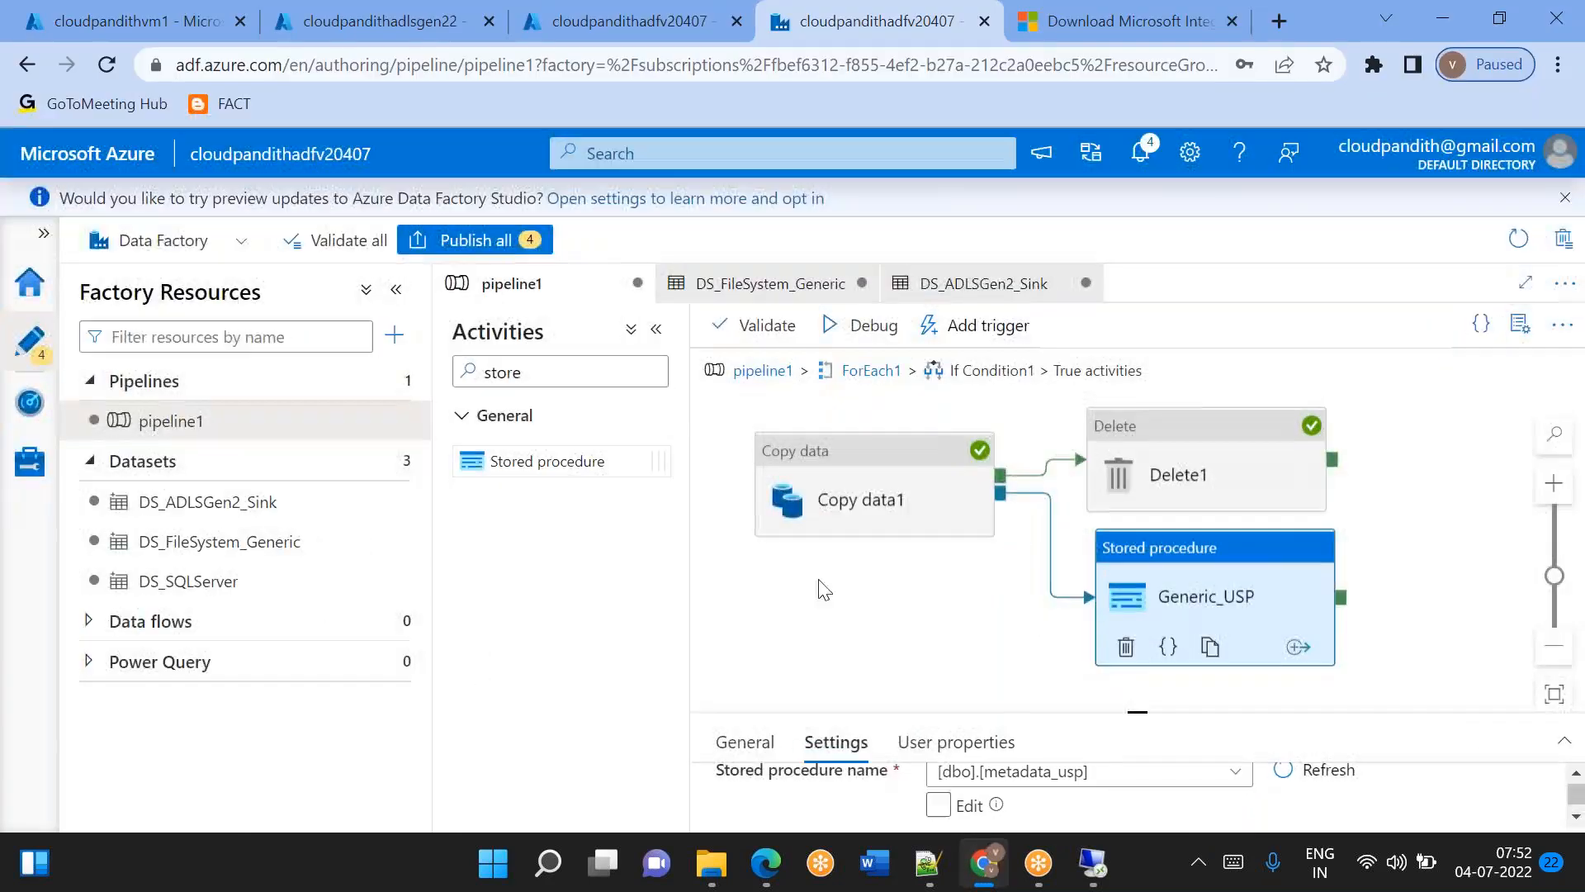
{"action": "mouse_move", "coordinate": [1090, 874]}
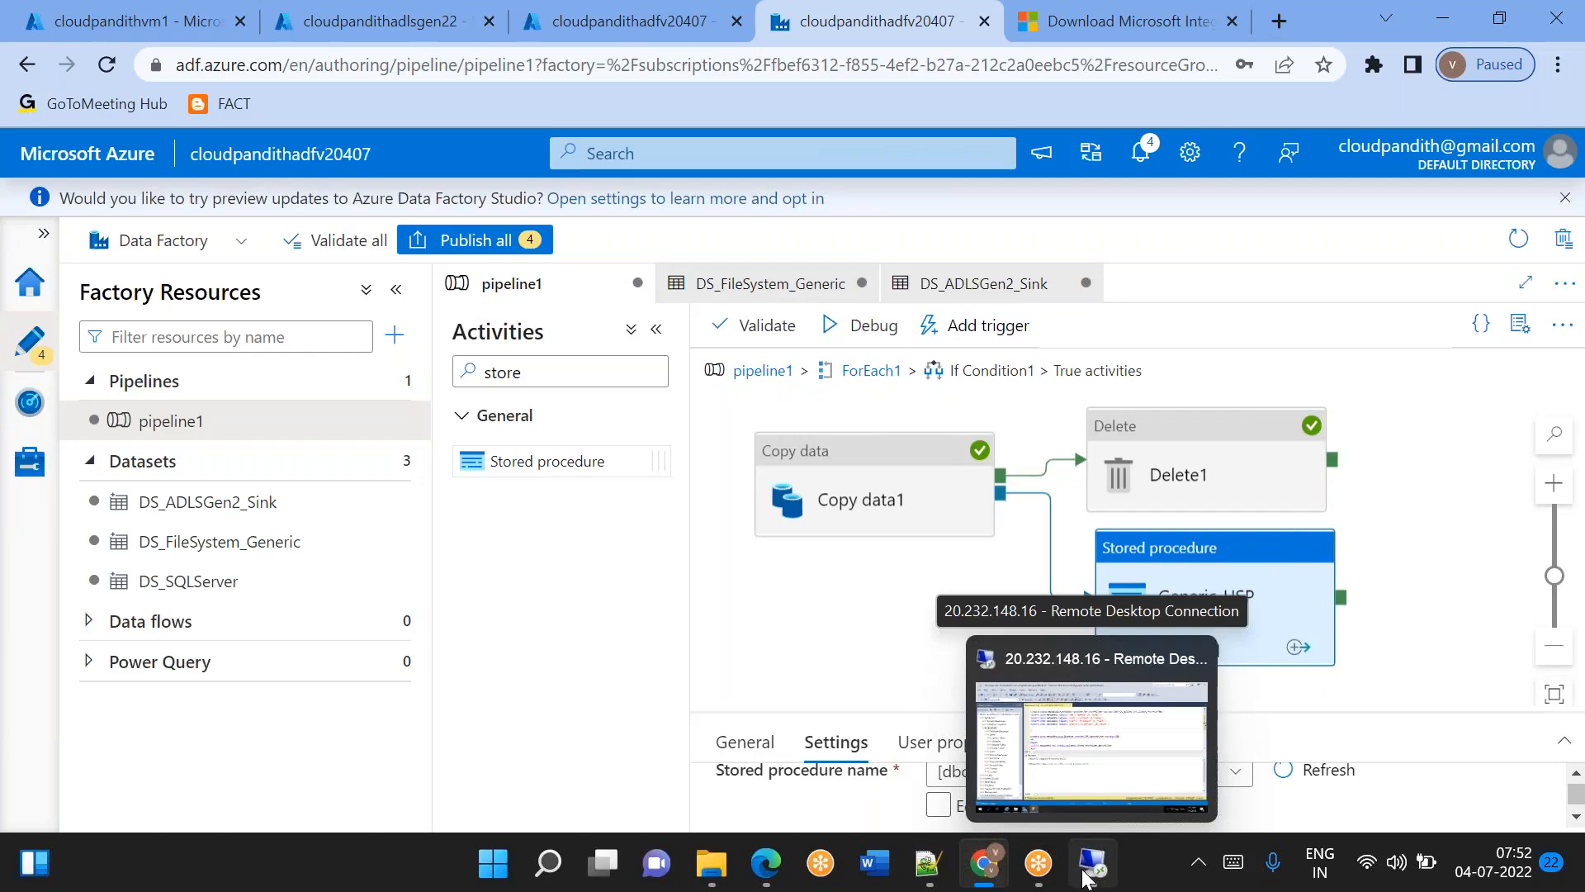
{"action": "left_click", "coordinate": [1087, 875]}
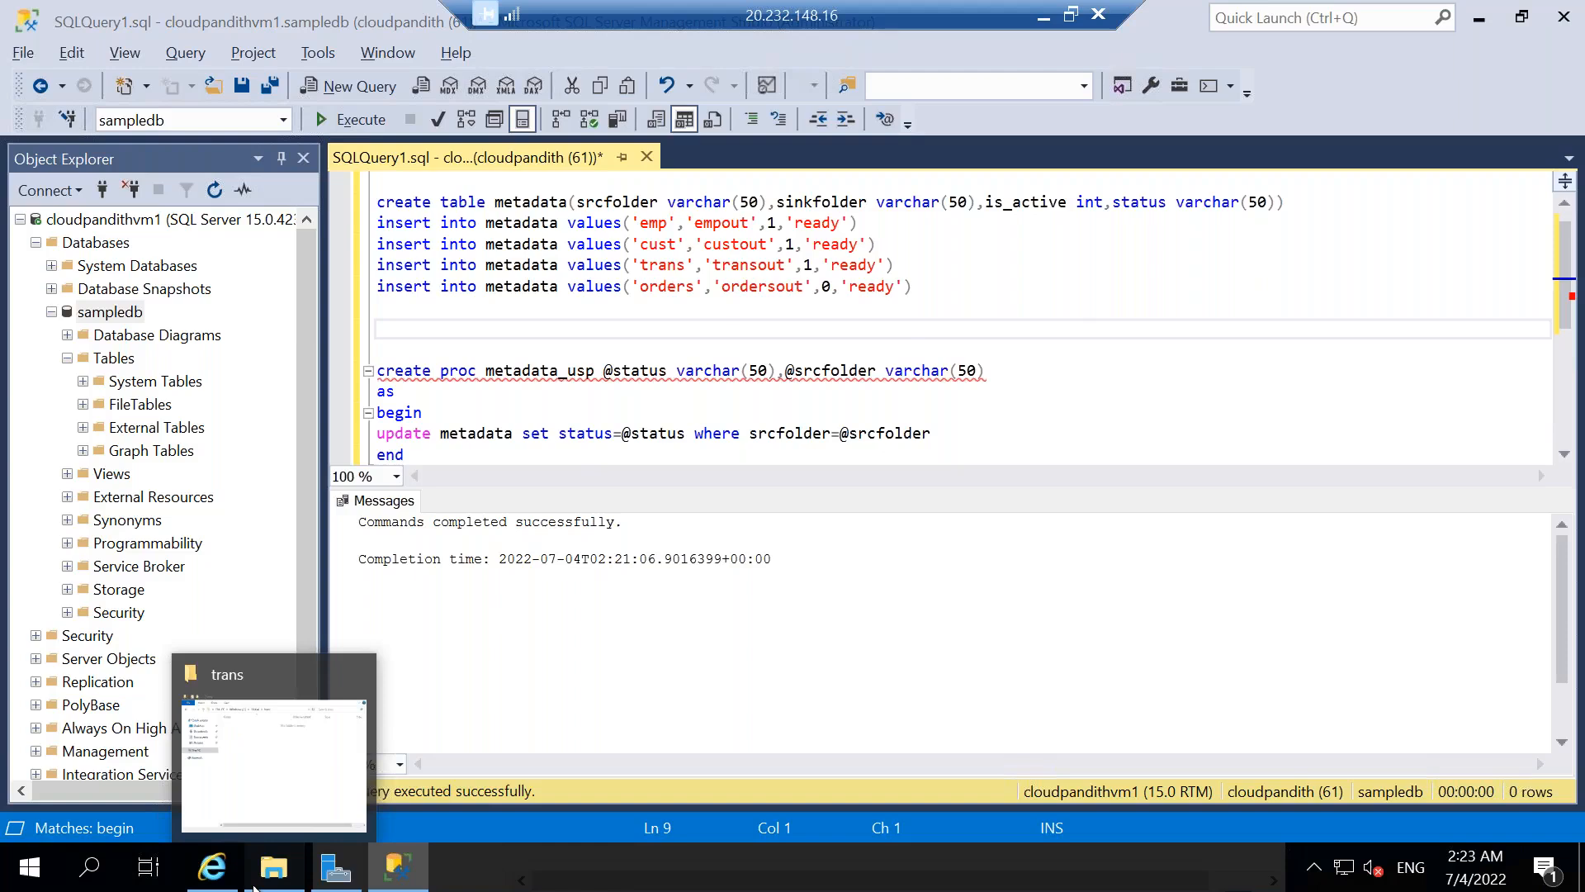
{"action": "left_click", "coordinate": [290, 831]}
{"action": "left_click", "coordinate": [704, 275]}
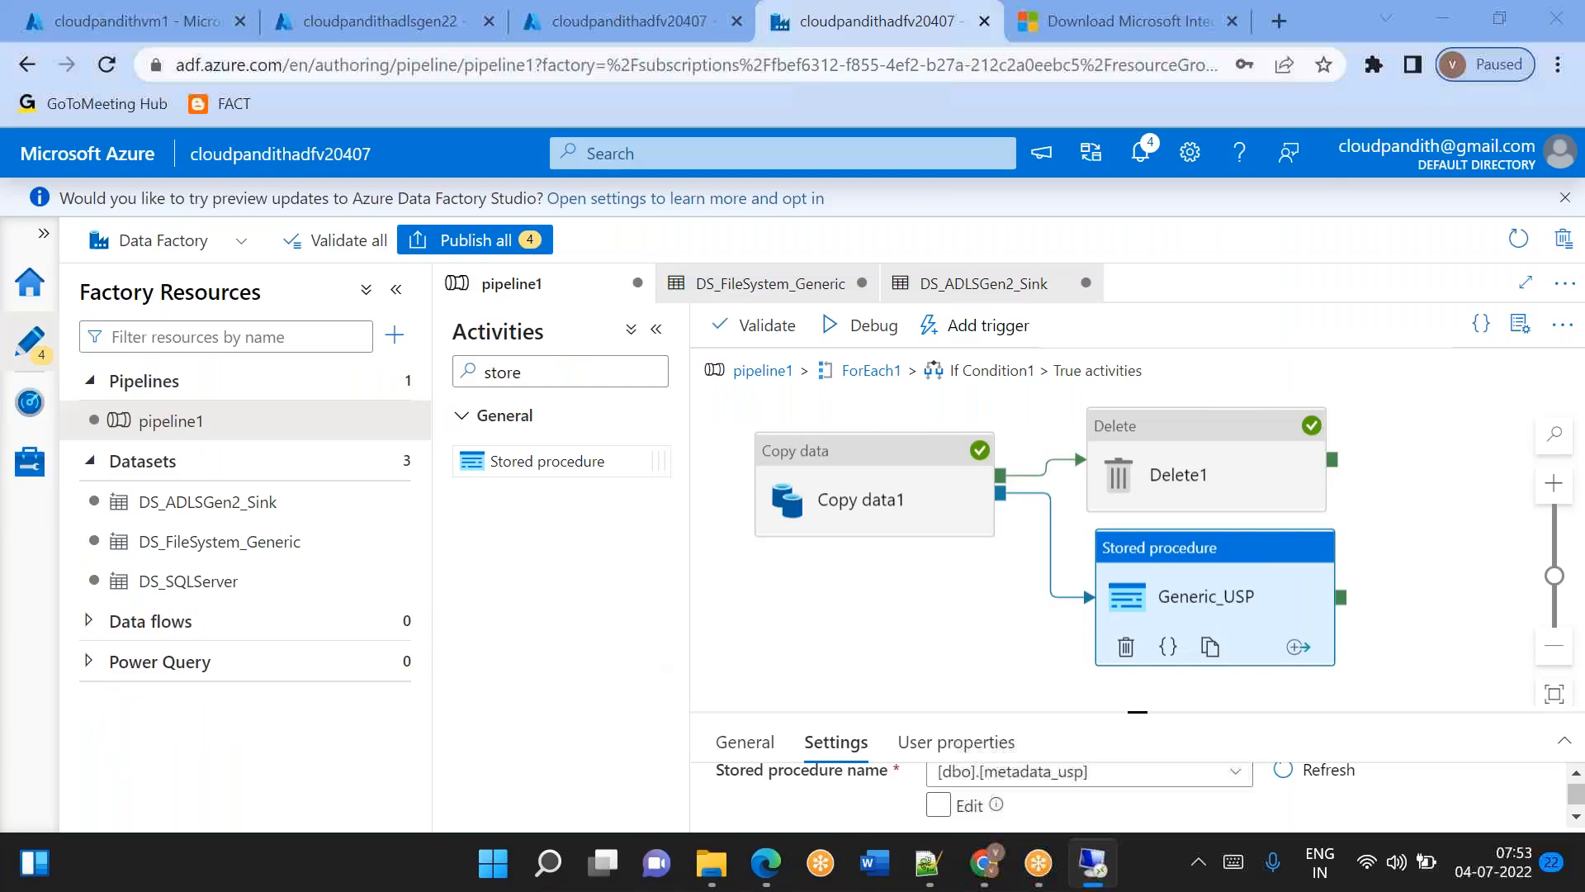
Copy the selected cust, employee and results CSV files from the local set-comma folder into the virtual machine's Global folder.
{"action": "key", "text": "super+d"}
{"action": "left_click", "coordinate": [712, 864]}
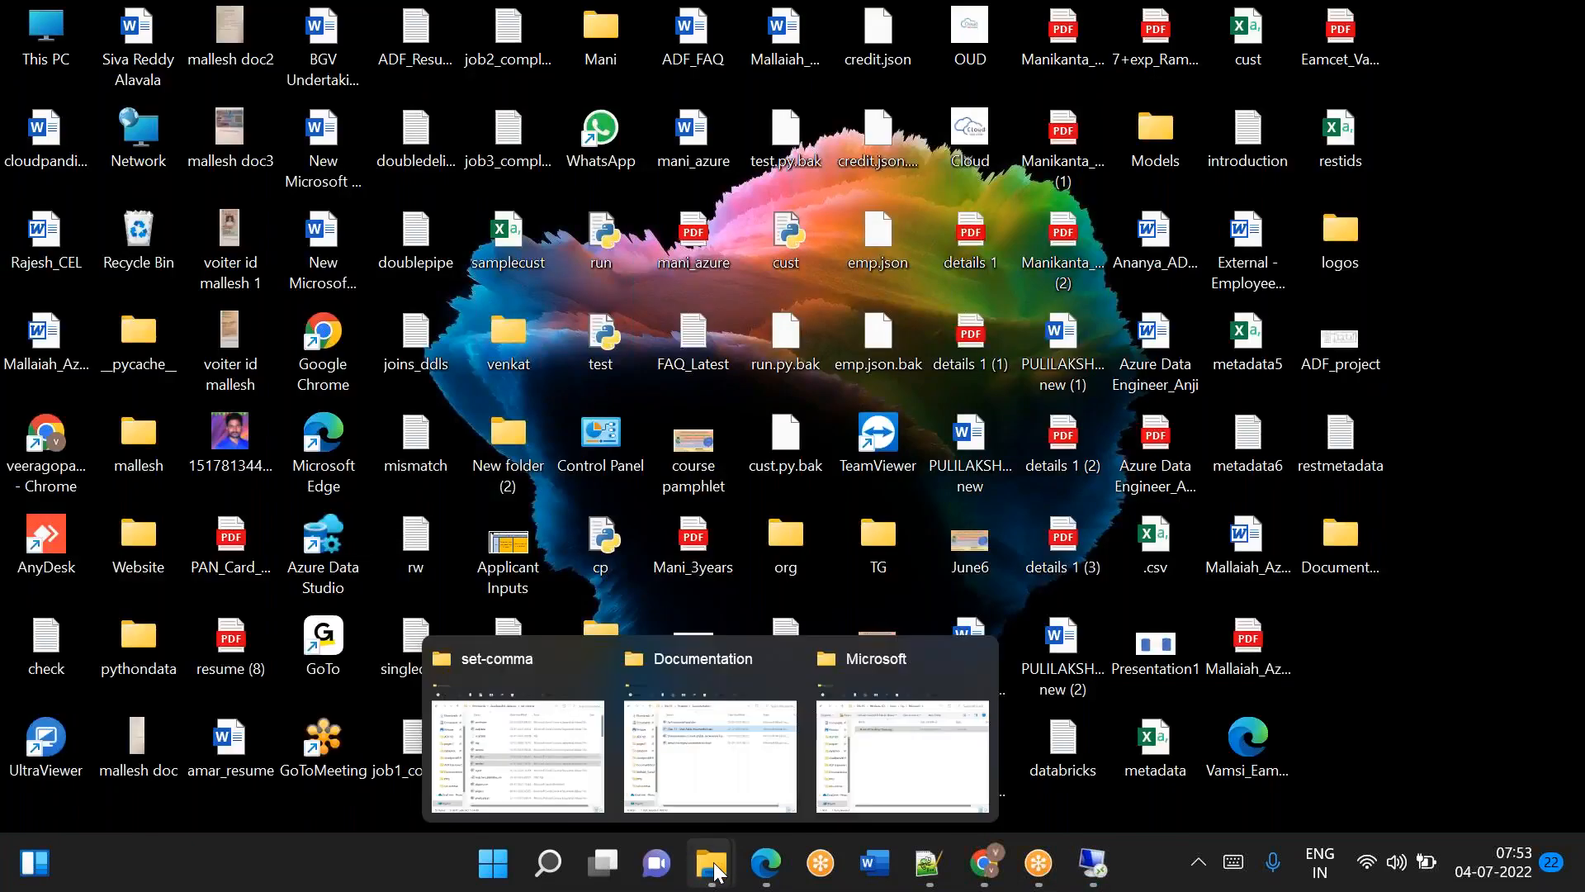
{"action": "left_click", "coordinate": [560, 748]}
{"action": "key", "text": "ctrl+c"}
{"action": "left_click", "coordinate": [1094, 864]}
{"action": "left_click", "coordinate": [623, 488]}
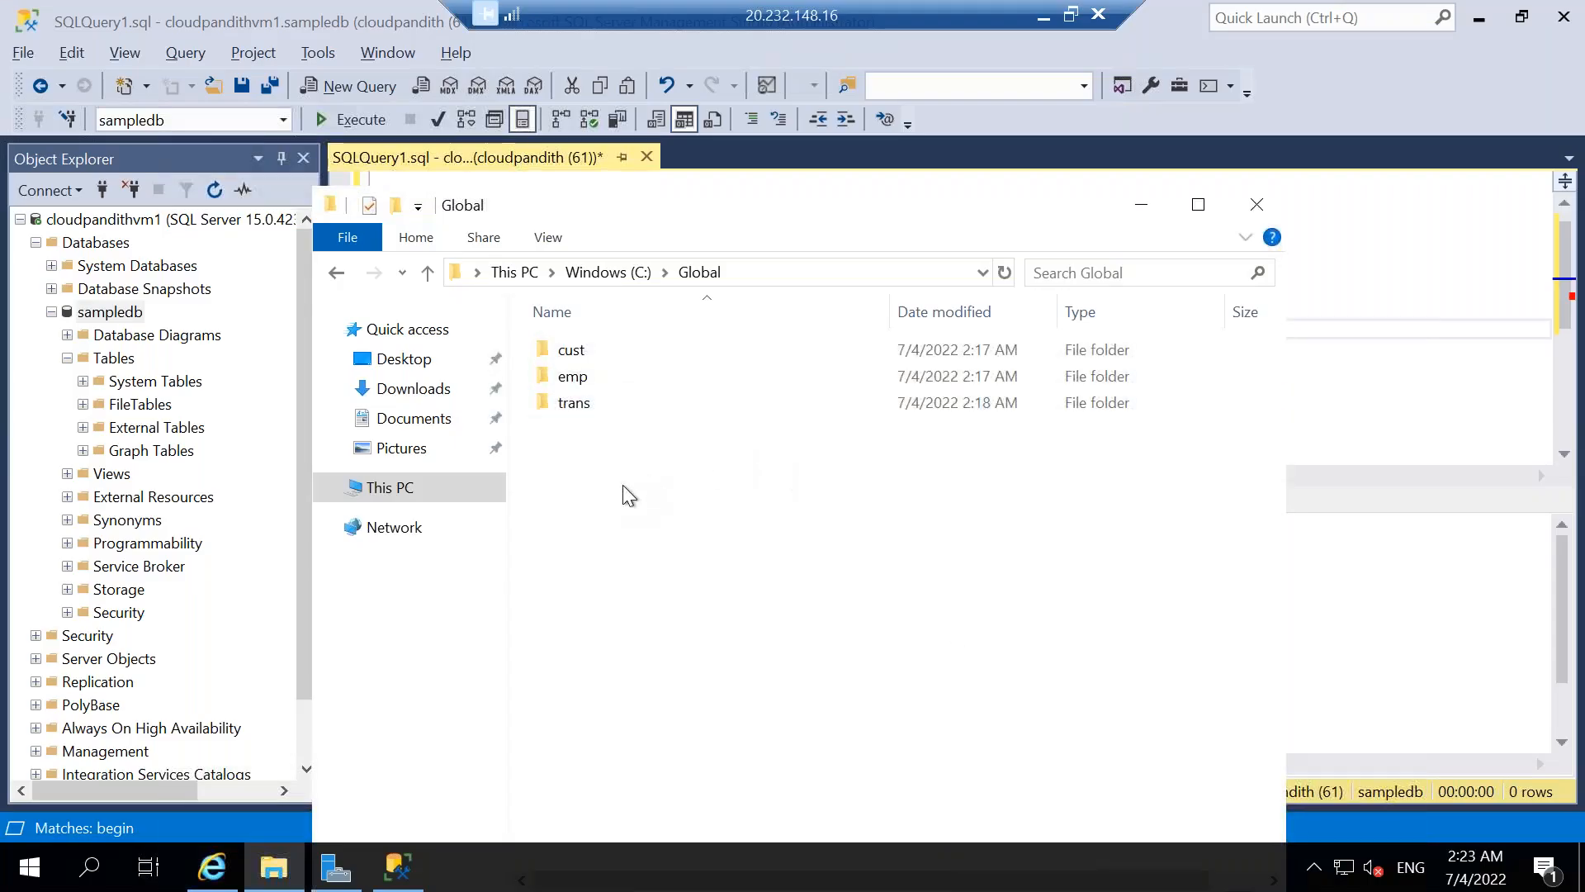
{"action": "right_click", "coordinate": [624, 494]}
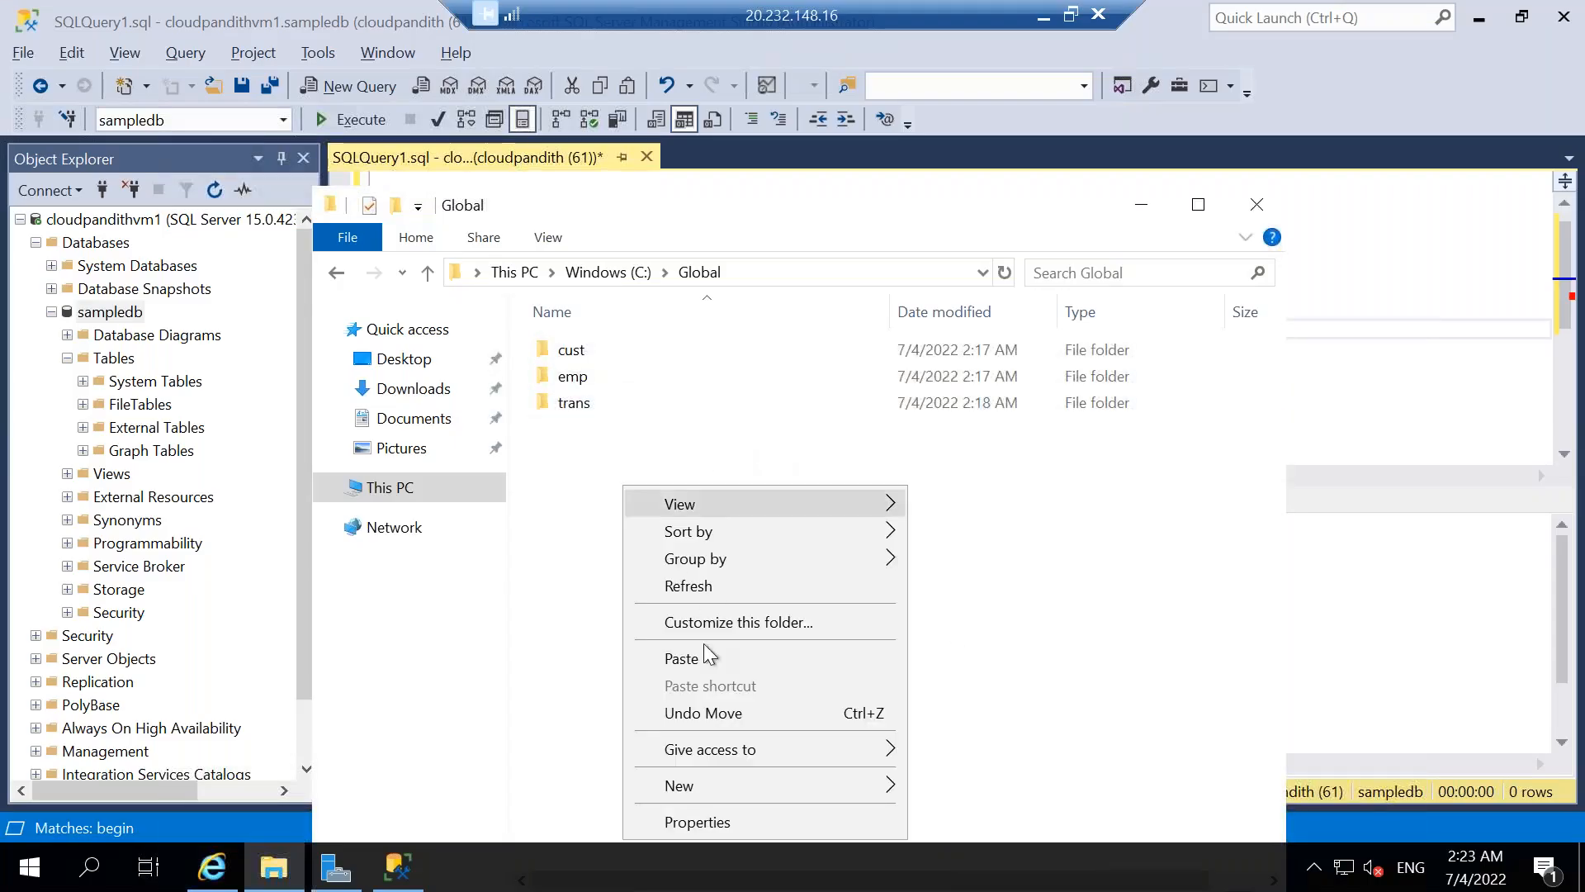
{"action": "left_click", "coordinate": [693, 663]}
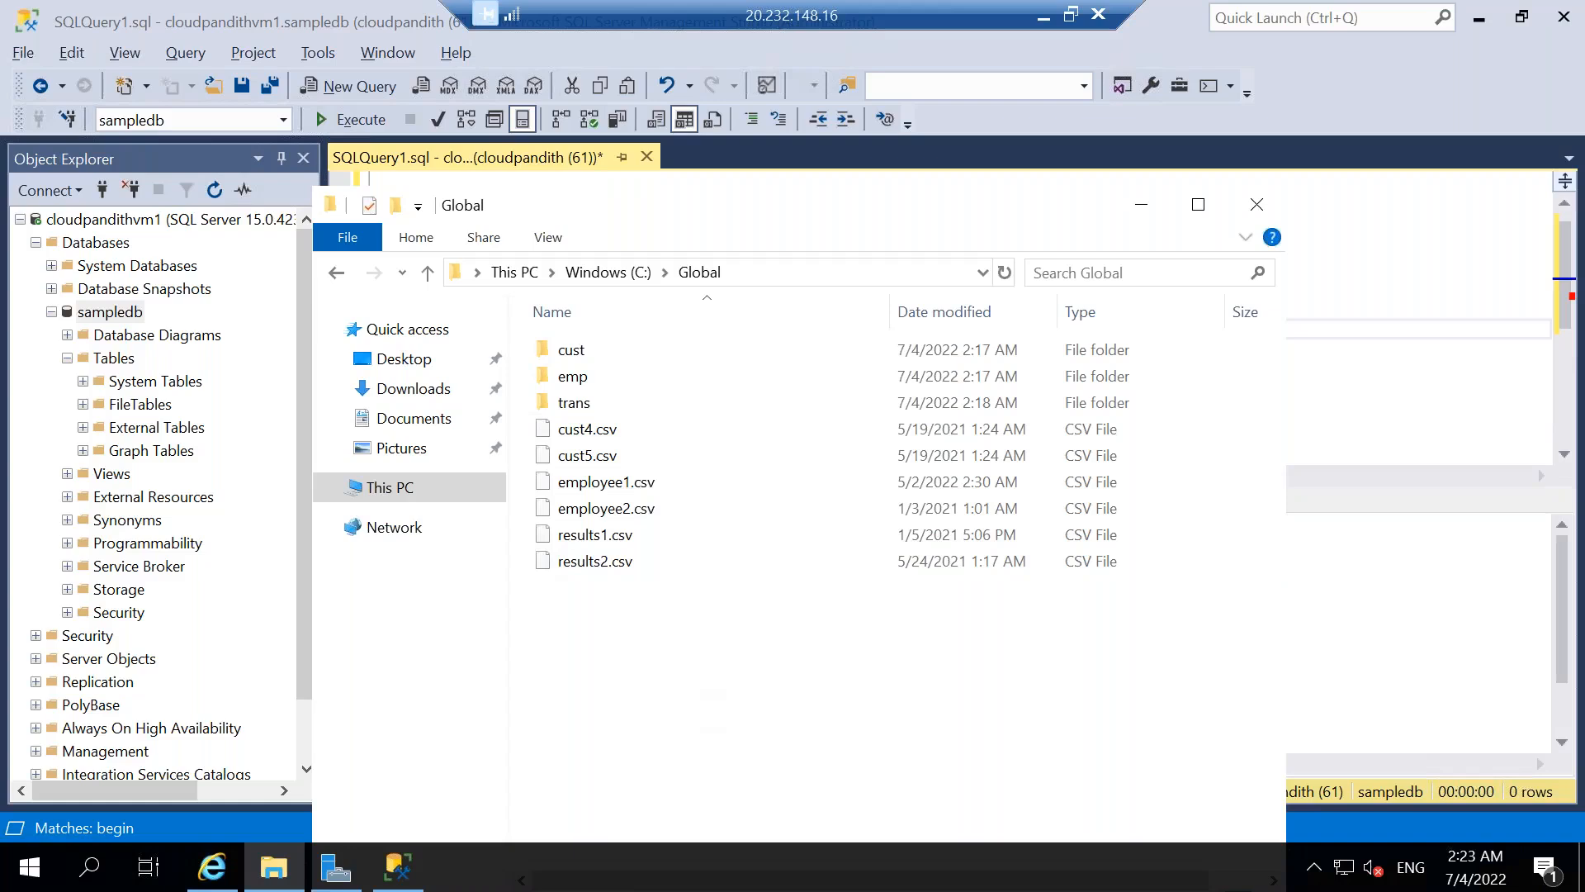
Move cust4.csv and cust5.csv into the cust folder.
{"action": "left_click", "coordinate": [614, 453]}
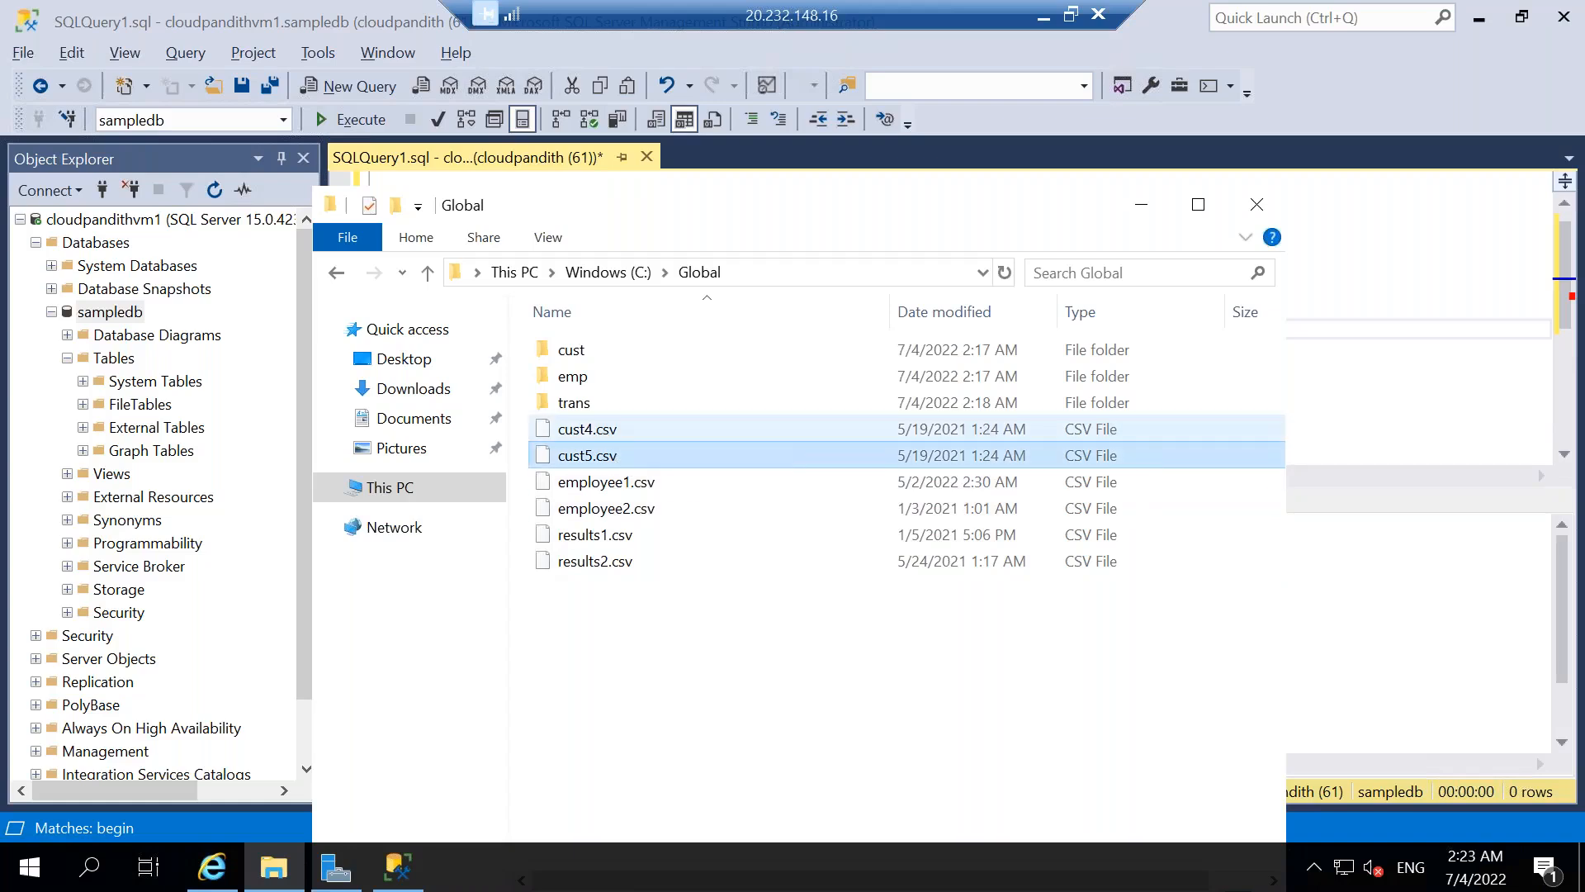
{"action": "left_click", "coordinate": [594, 429], "text": "ctrl"}
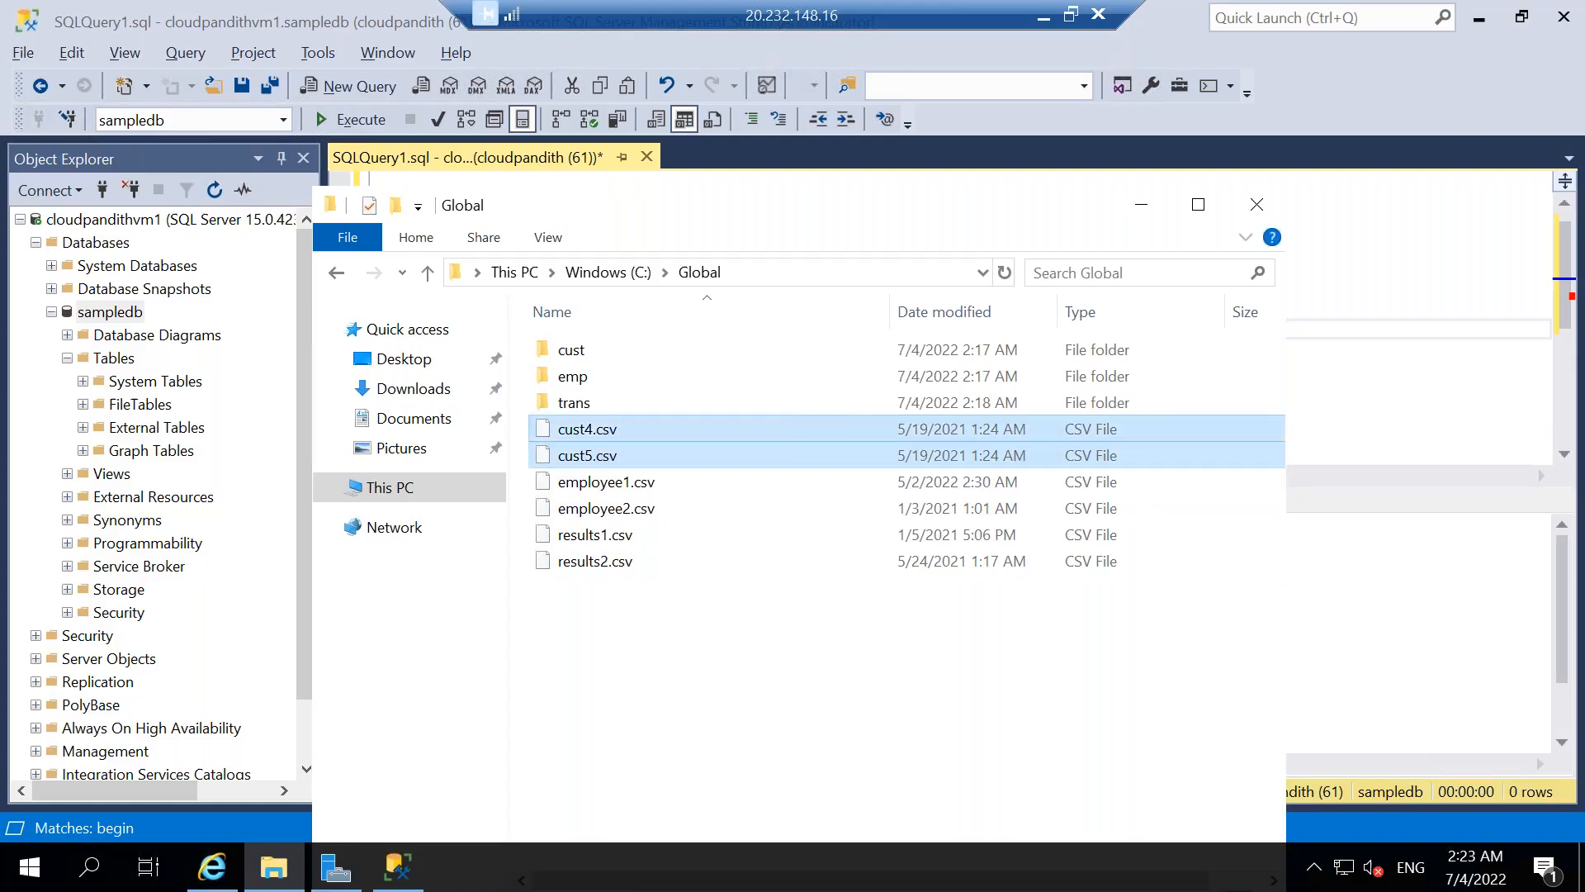
{"action": "left_click_drag", "start_coordinate": [595, 429], "coordinate": [590, 344]}
Move employee1.csv and employee2.csv into the emp folder.
{"action": "left_click", "coordinate": [621, 430]}
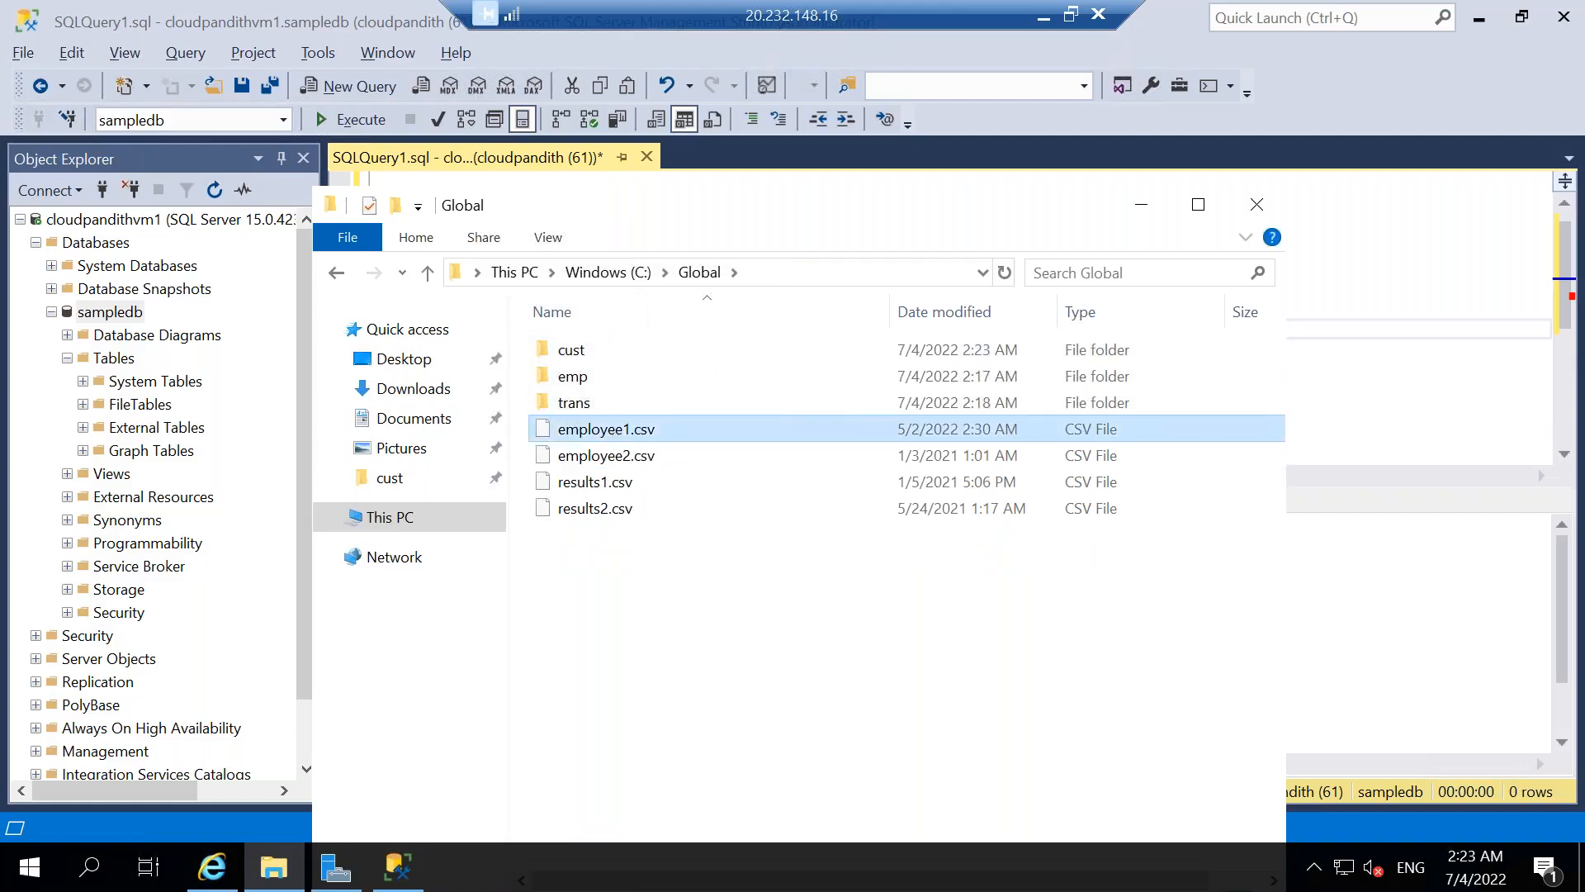
{"action": "left_click", "coordinate": [607, 455], "text": "ctrl"}
{"action": "left_click_drag", "start_coordinate": [615, 455], "coordinate": [595, 370]}
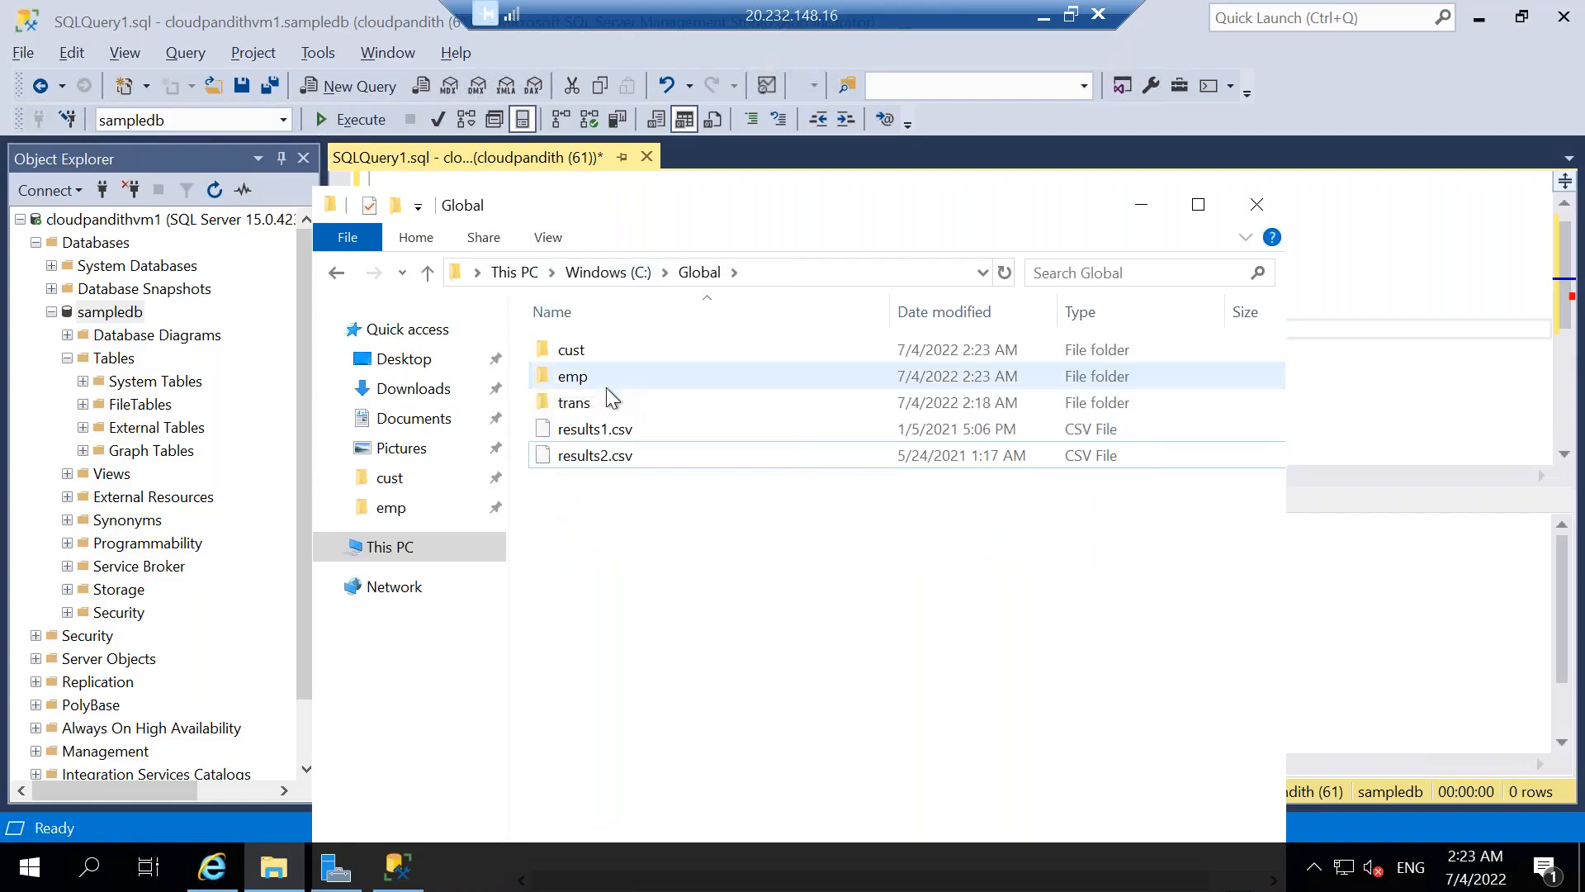
Move results1.csv and results2.csv into the trans folder.
{"action": "left_click", "coordinate": [603, 429]}
{"action": "left_click", "coordinate": [587, 455], "text": "ctrl"}
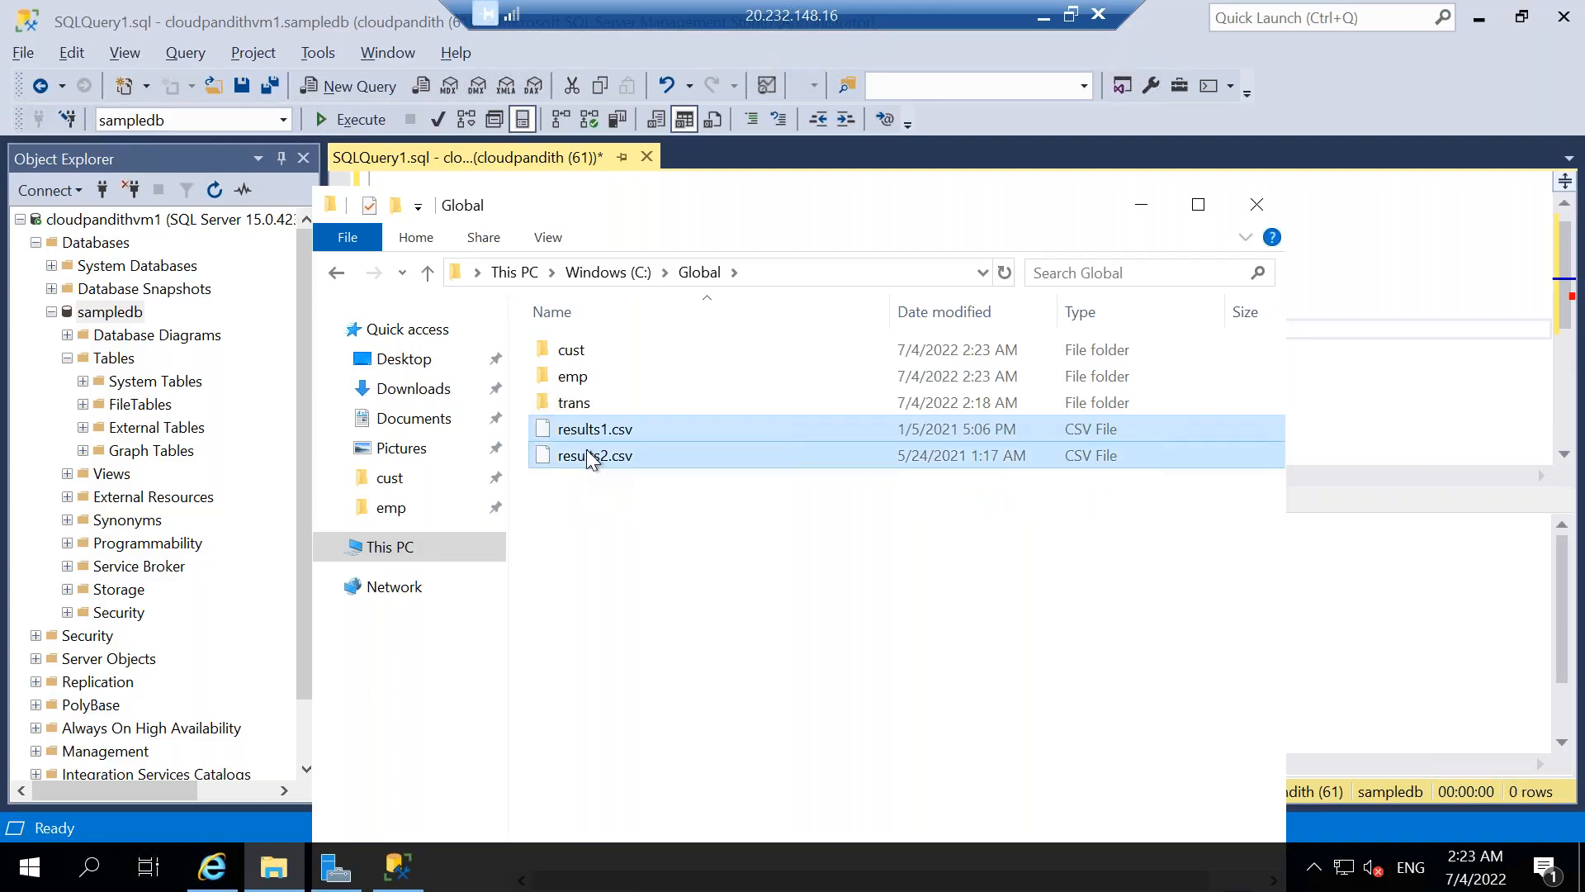
{"action": "left_click_drag", "start_coordinate": [587, 451], "coordinate": [586, 408]}
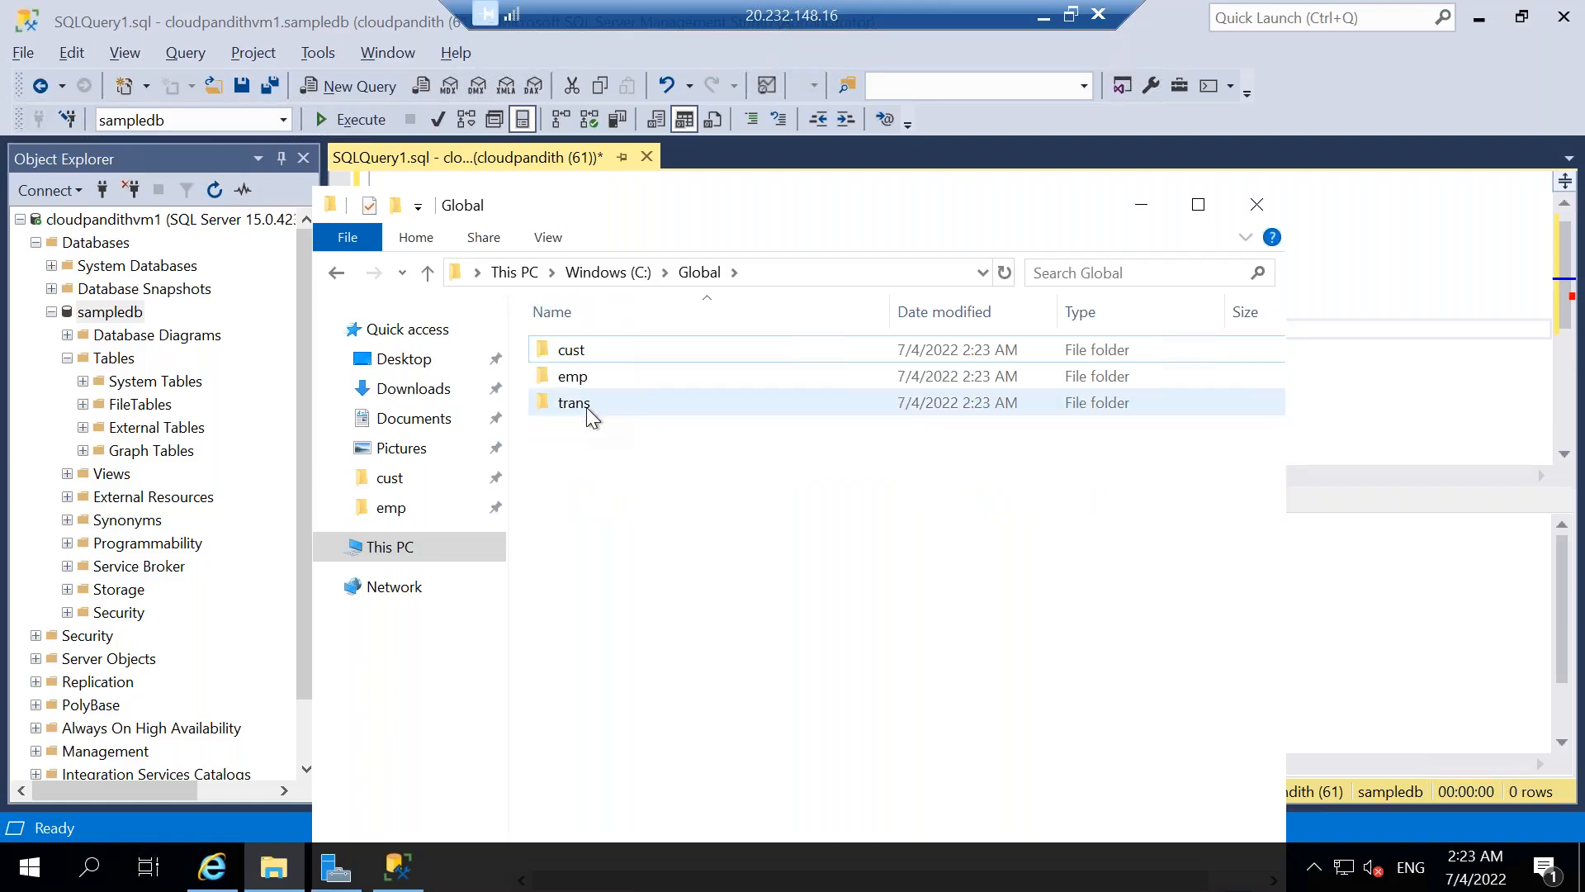
Check the contents of the cust, emp and trans folders and return to the Global folder.
{"action": "double_click", "coordinate": [591, 348]}
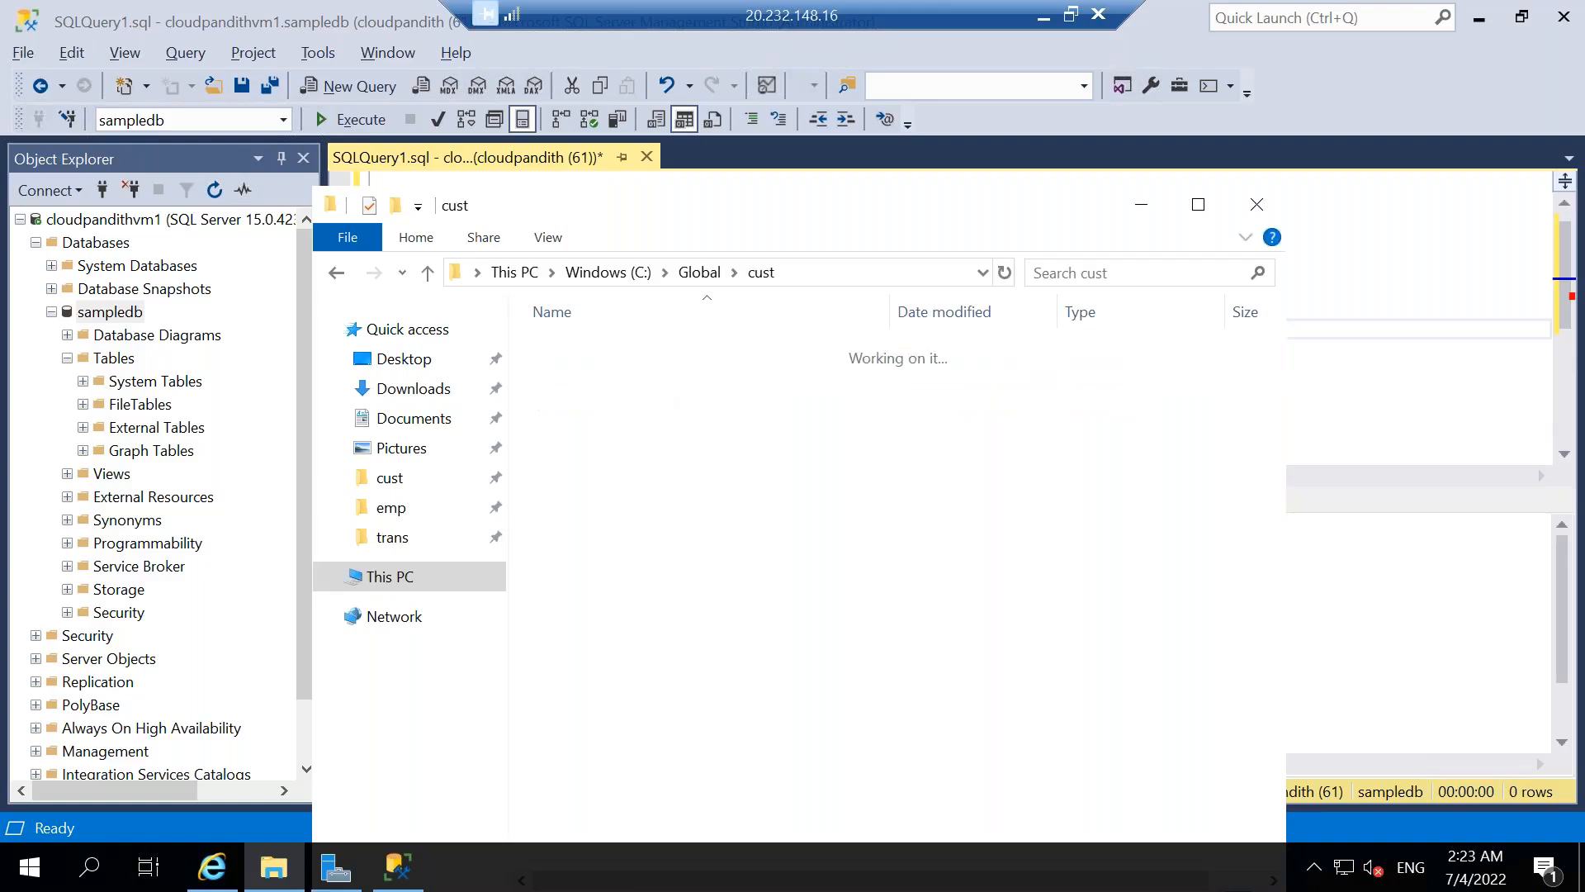
{"action": "left_click", "coordinate": [713, 277]}
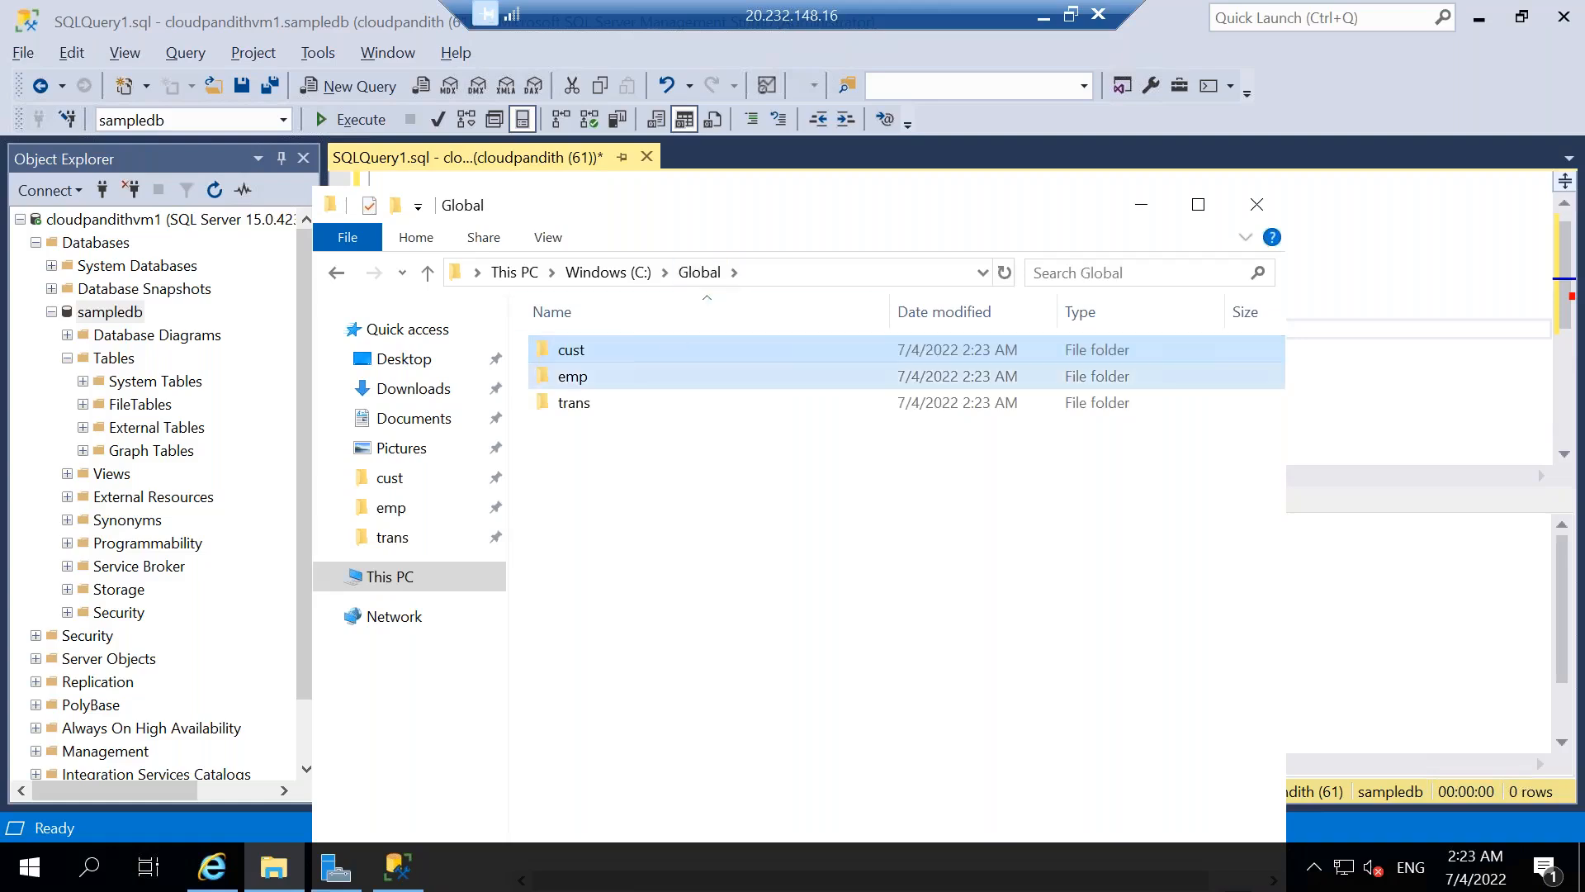
{"action": "double_click", "coordinate": [667, 376]}
{"action": "left_click", "coordinate": [699, 272]}
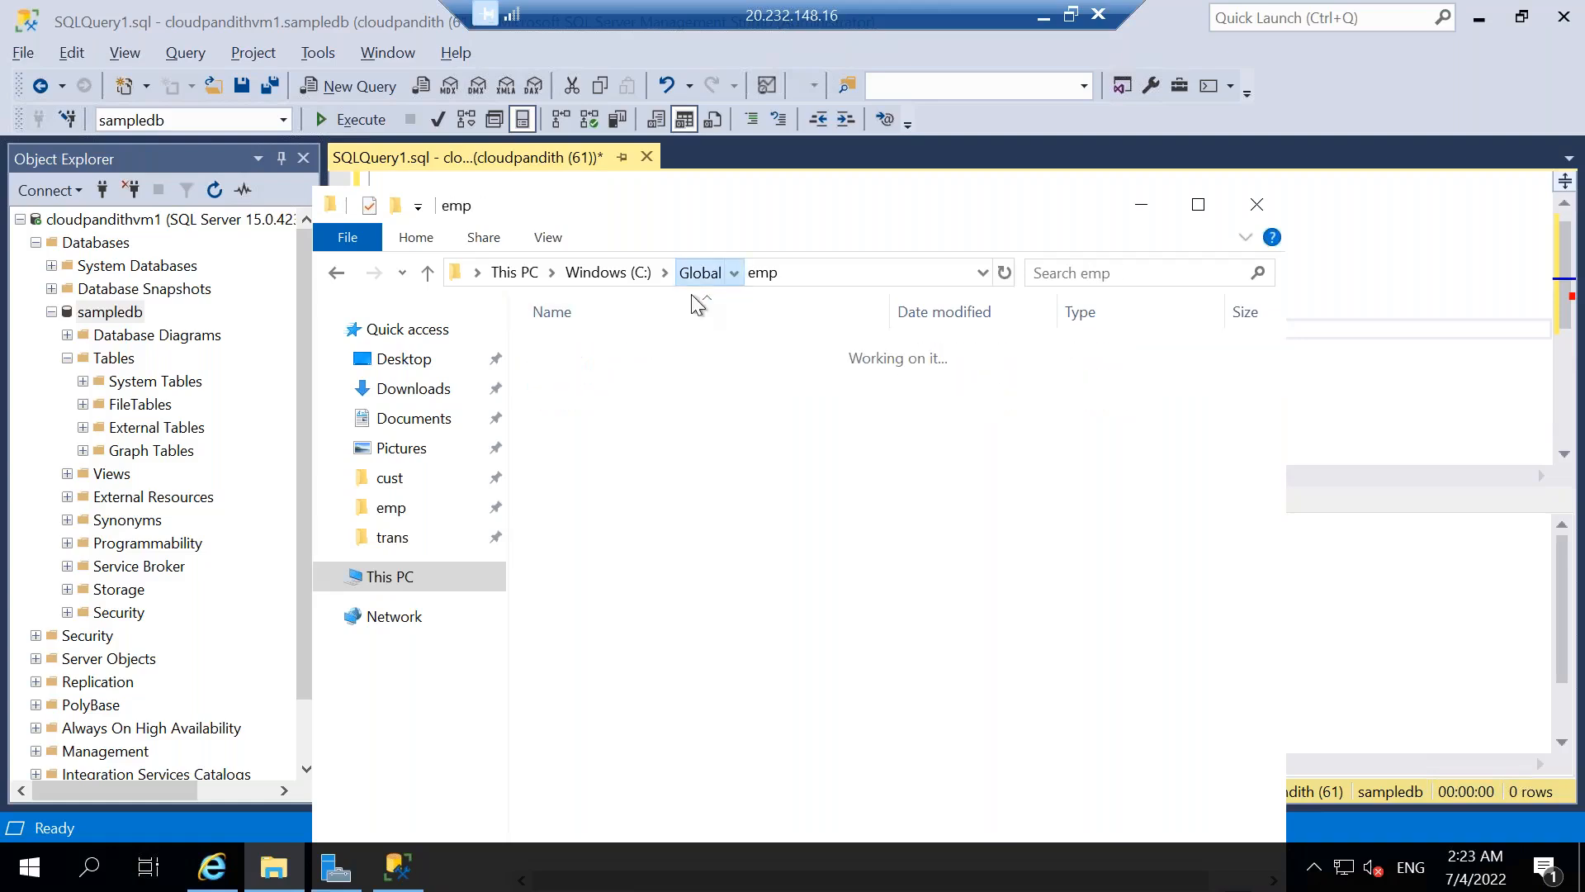
{"action": "double_click", "coordinate": [574, 402]}
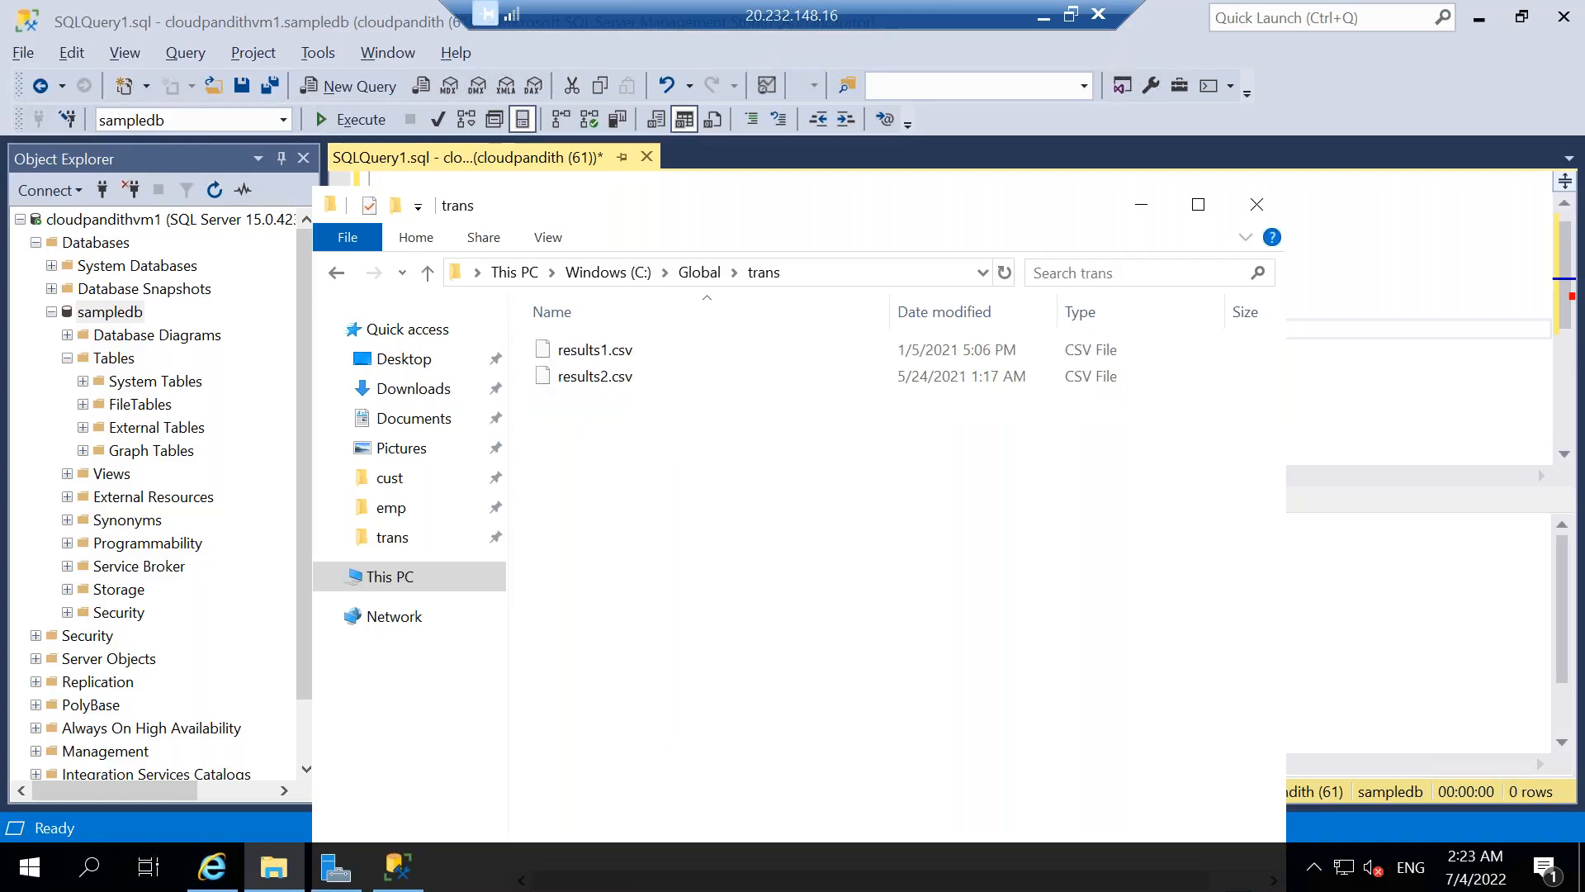
{"action": "left_click", "coordinate": [702, 273]}
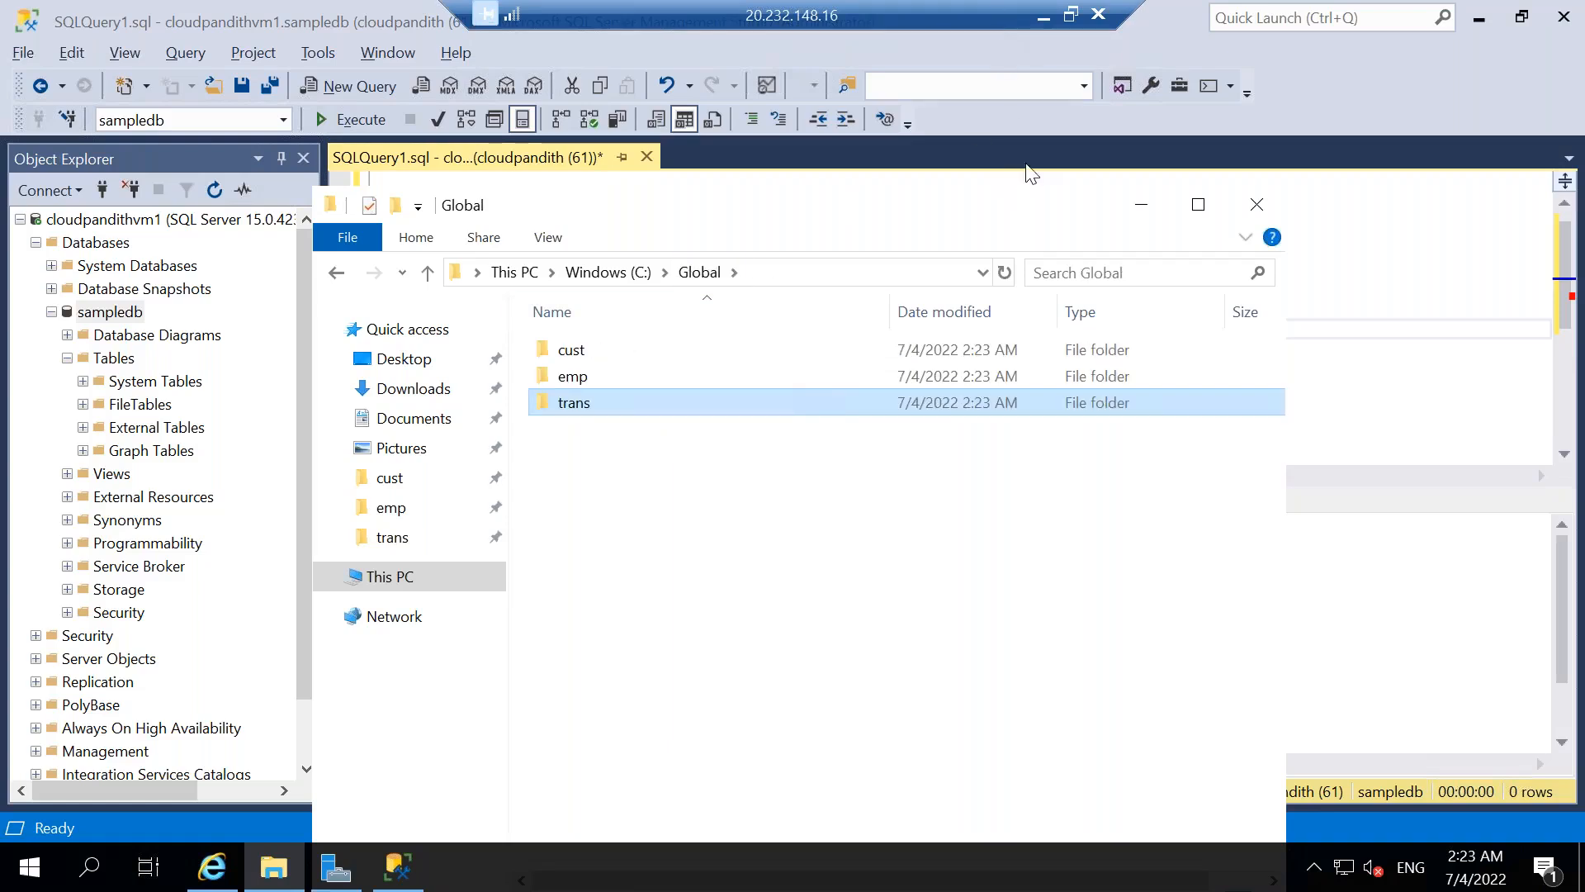
Switch to the Data Factory browser window, return to the top level of pipeline1 and start a debug run.
{"action": "left_click", "coordinate": [1329, 314]}
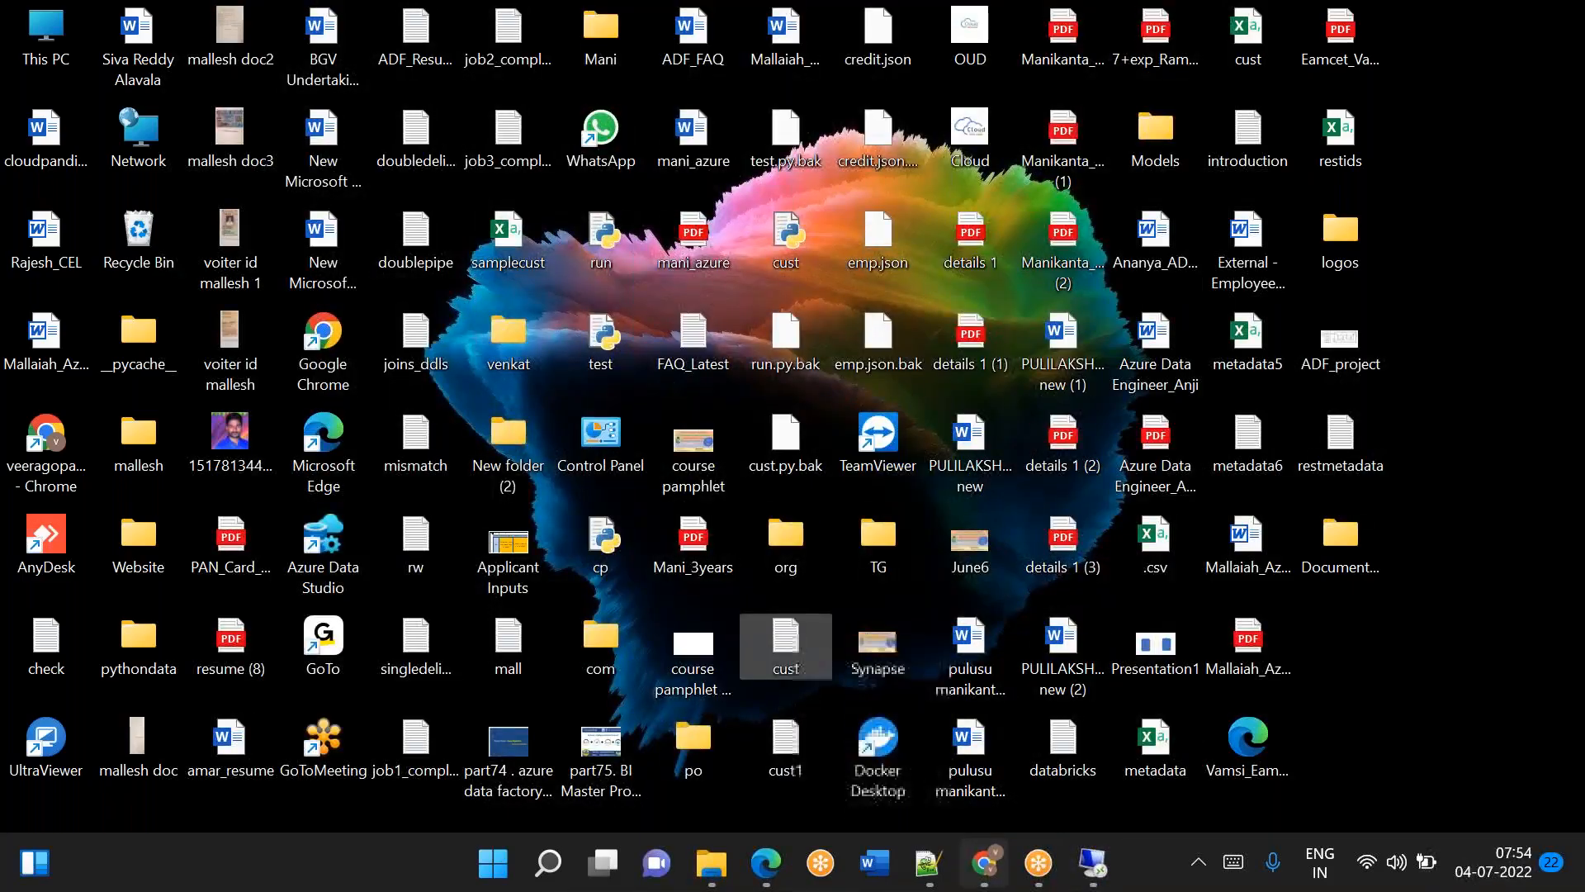
{"action": "left_click", "coordinate": [984, 863]}
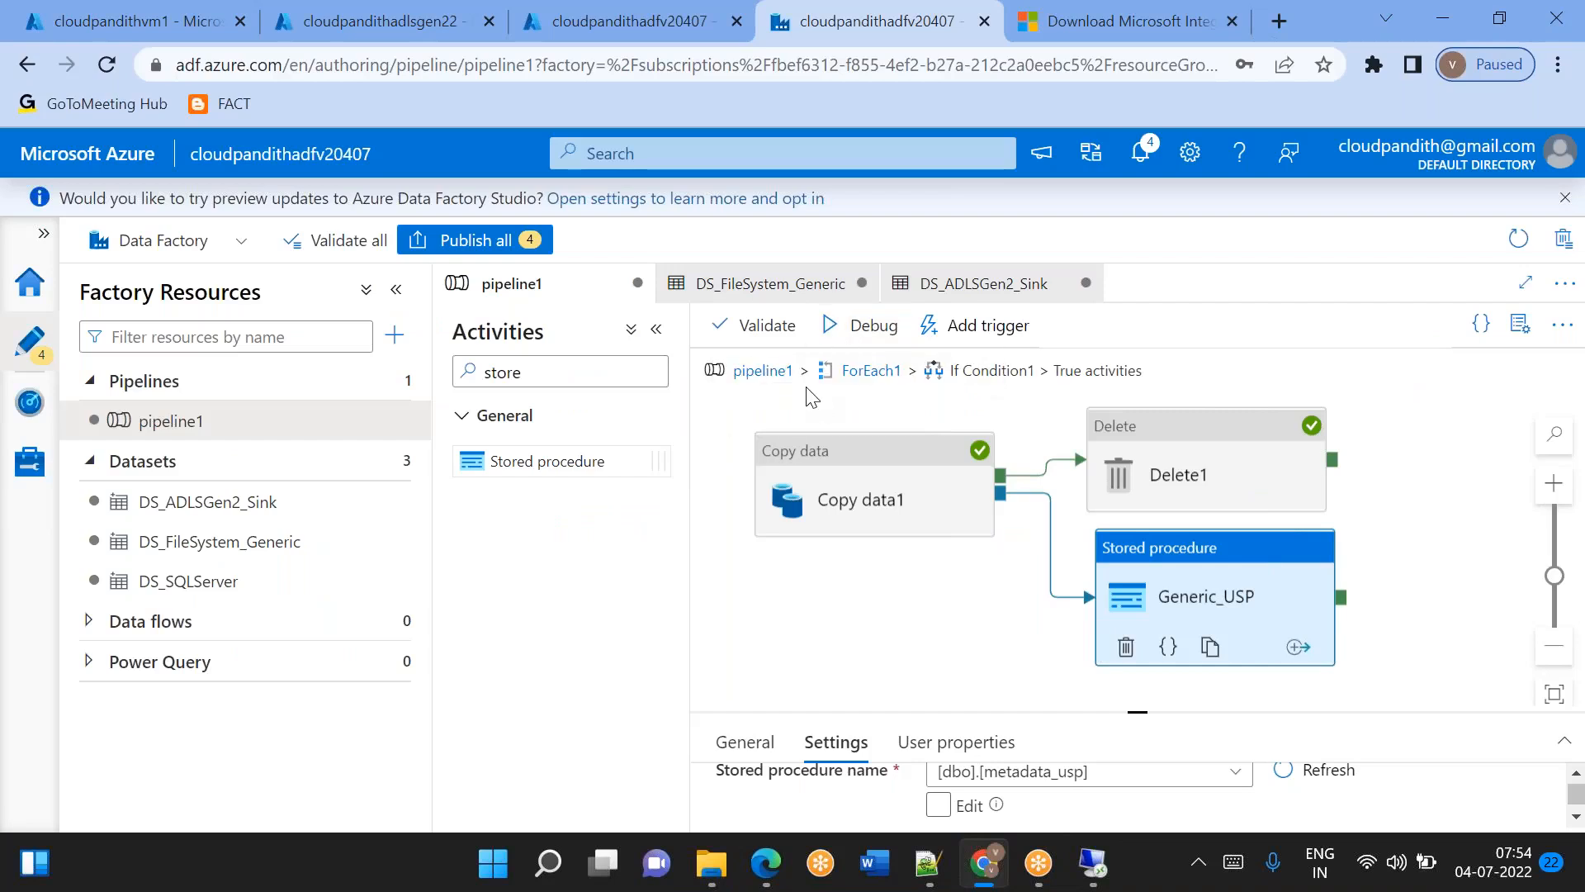
{"action": "left_click", "coordinate": [757, 372]}
{"action": "left_click", "coordinate": [866, 326]}
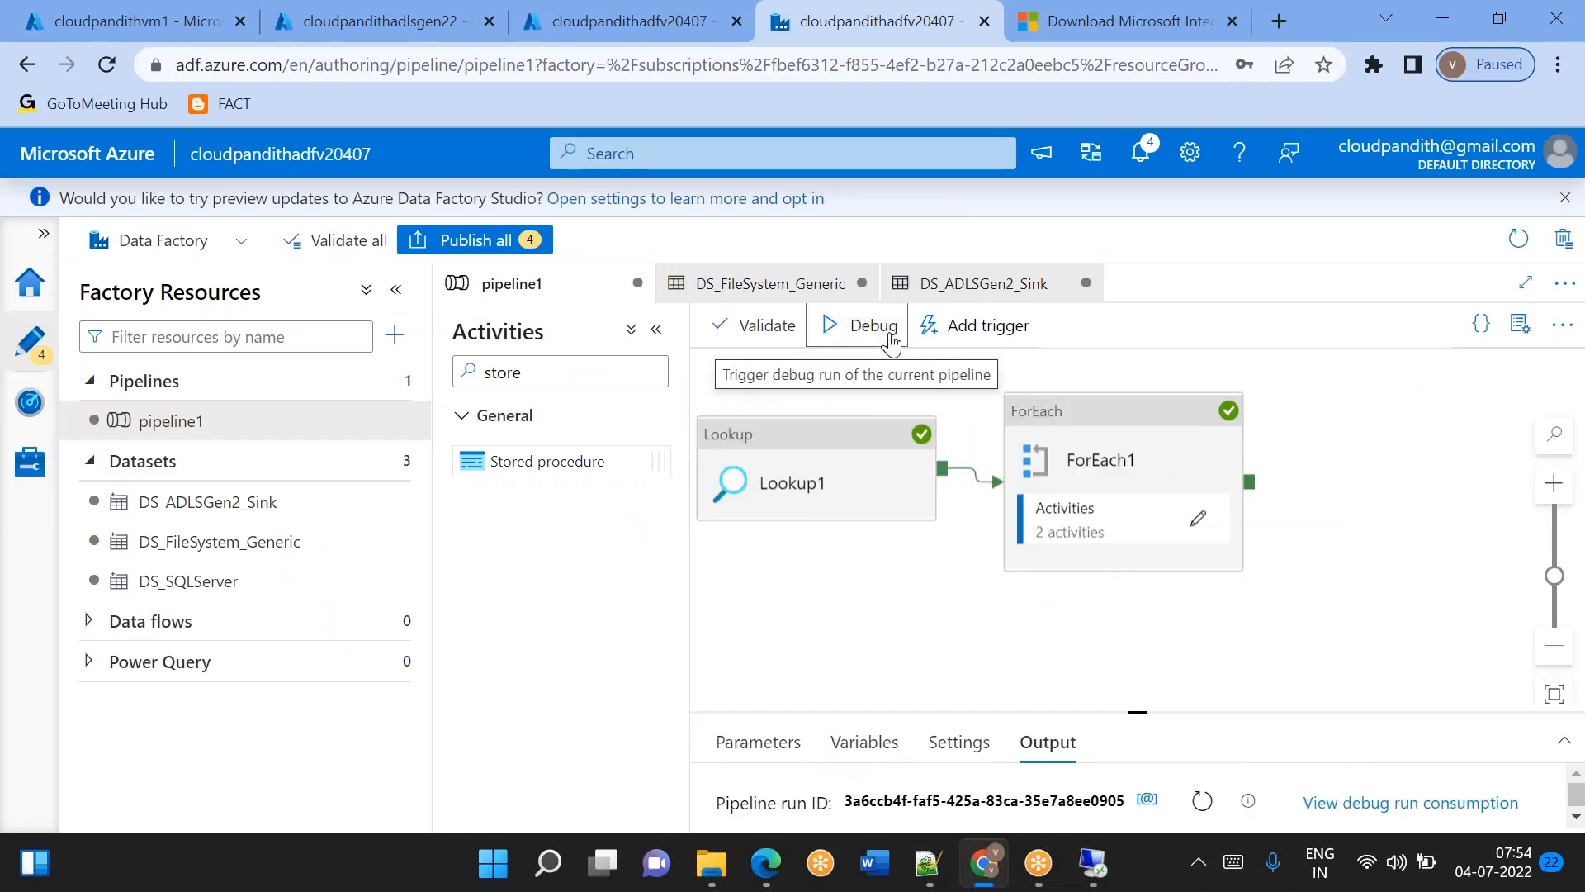
Enlarge the debug output area, collapse the Factory Resources pane and refresh the run status of pipeline1.
{"action": "left_click_drag", "start_coordinate": [1136, 710], "coordinate": [1136, 630]}
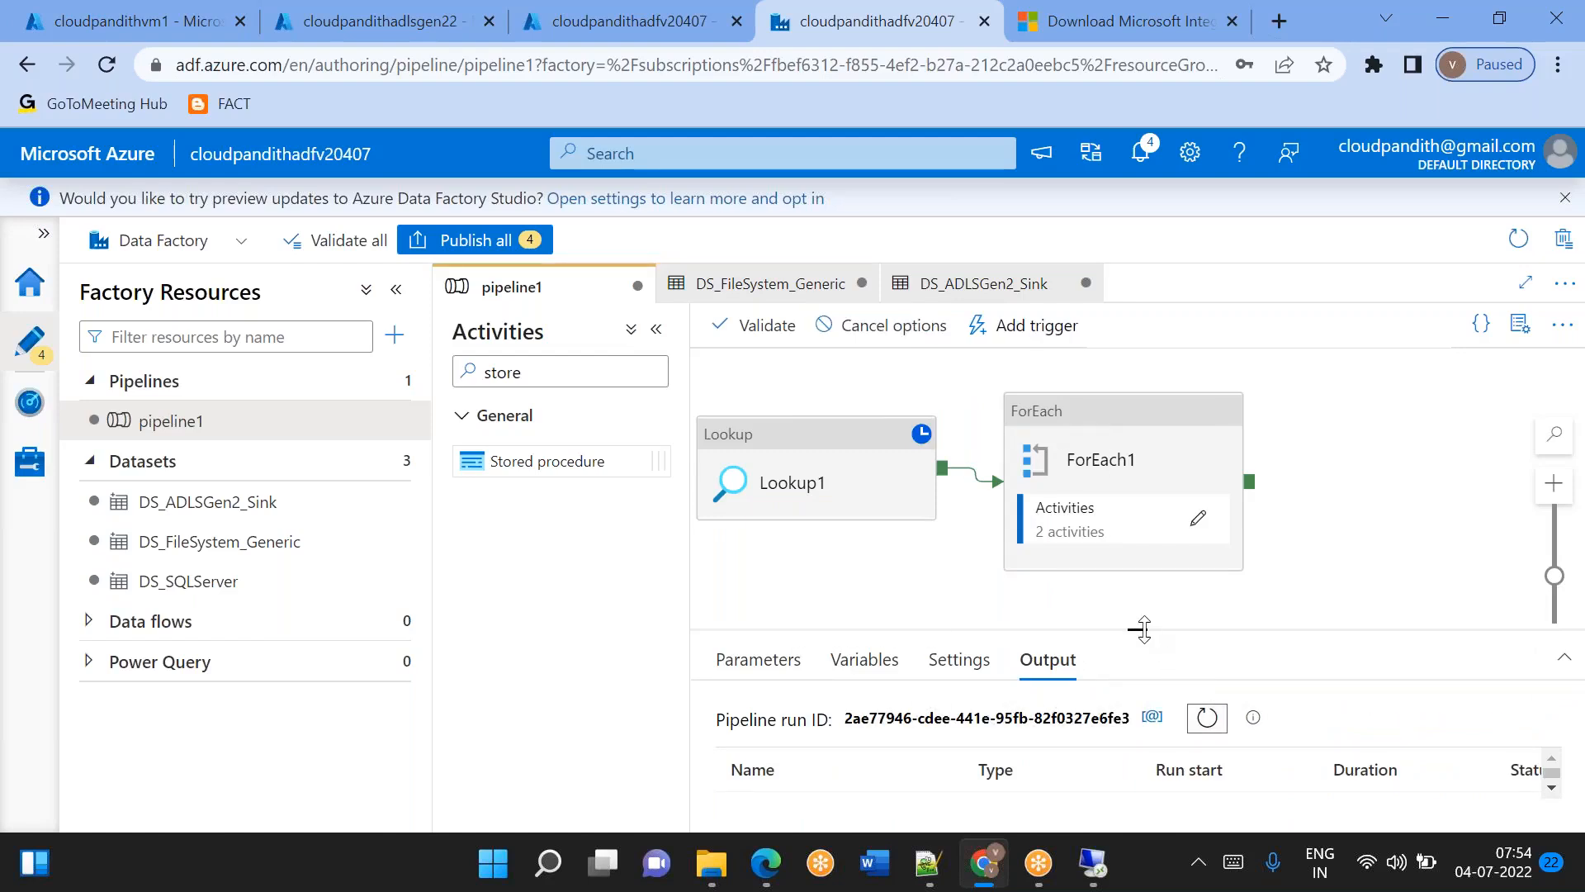
{"action": "left_click_drag", "start_coordinate": [1143, 629], "coordinate": [1140, 562]}
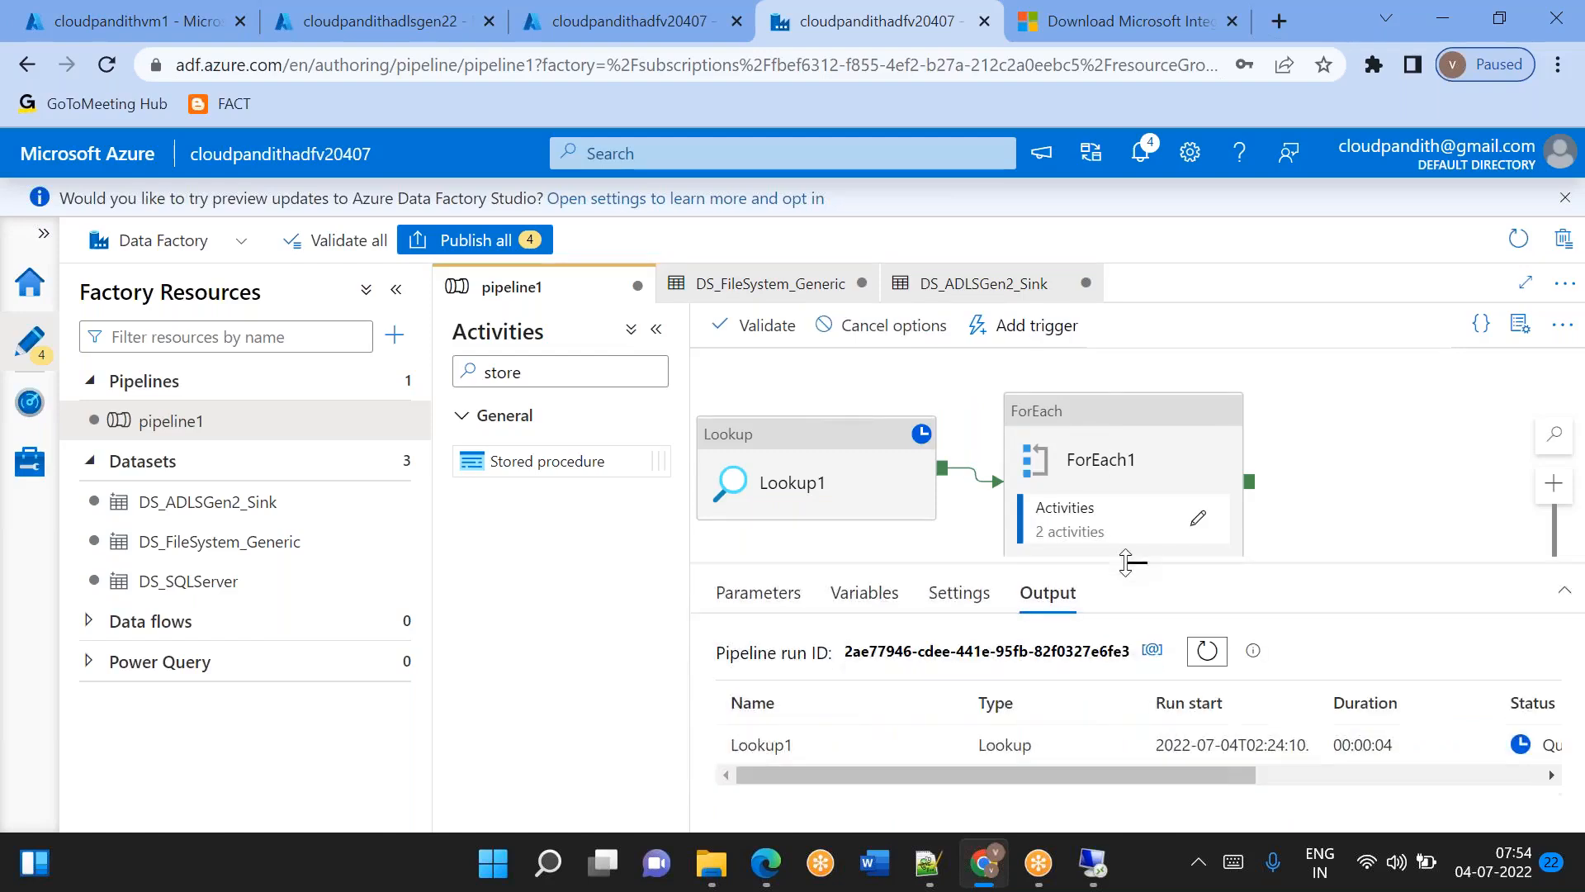
{"action": "left_click", "coordinate": [1208, 655]}
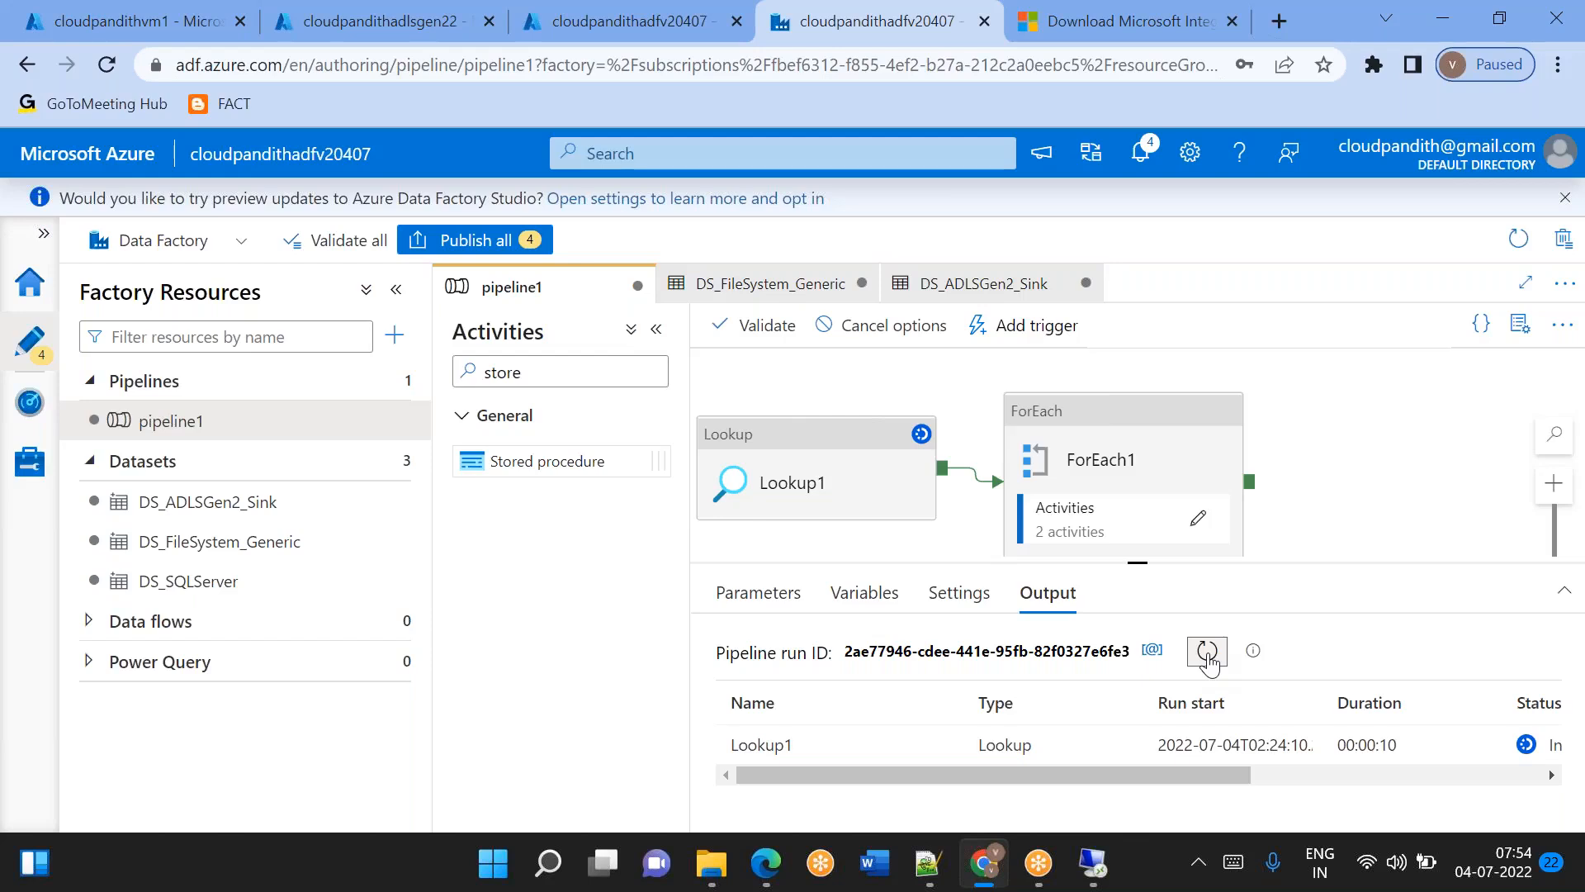
{"action": "left_click", "coordinate": [1208, 656]}
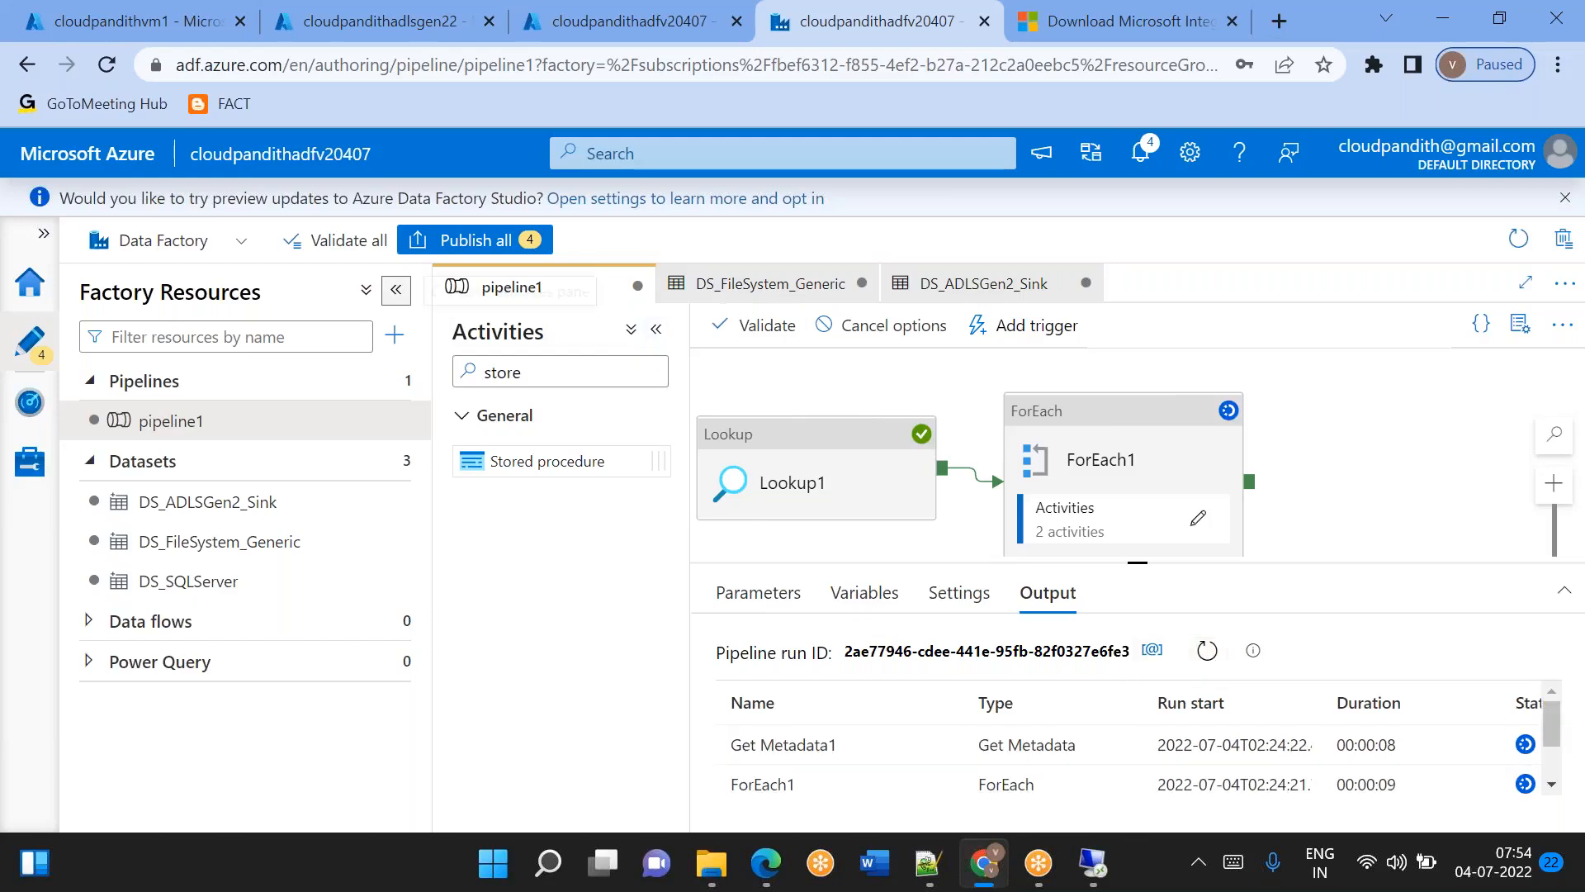
{"action": "left_click", "coordinate": [396, 289]}
{"action": "scroll", "coordinate": [804, 706], "scroll_direction": "down", "scroll_amount": 1}
{"action": "scroll", "coordinate": [829, 747], "scroll_direction": "up", "scroll_amount": 1}
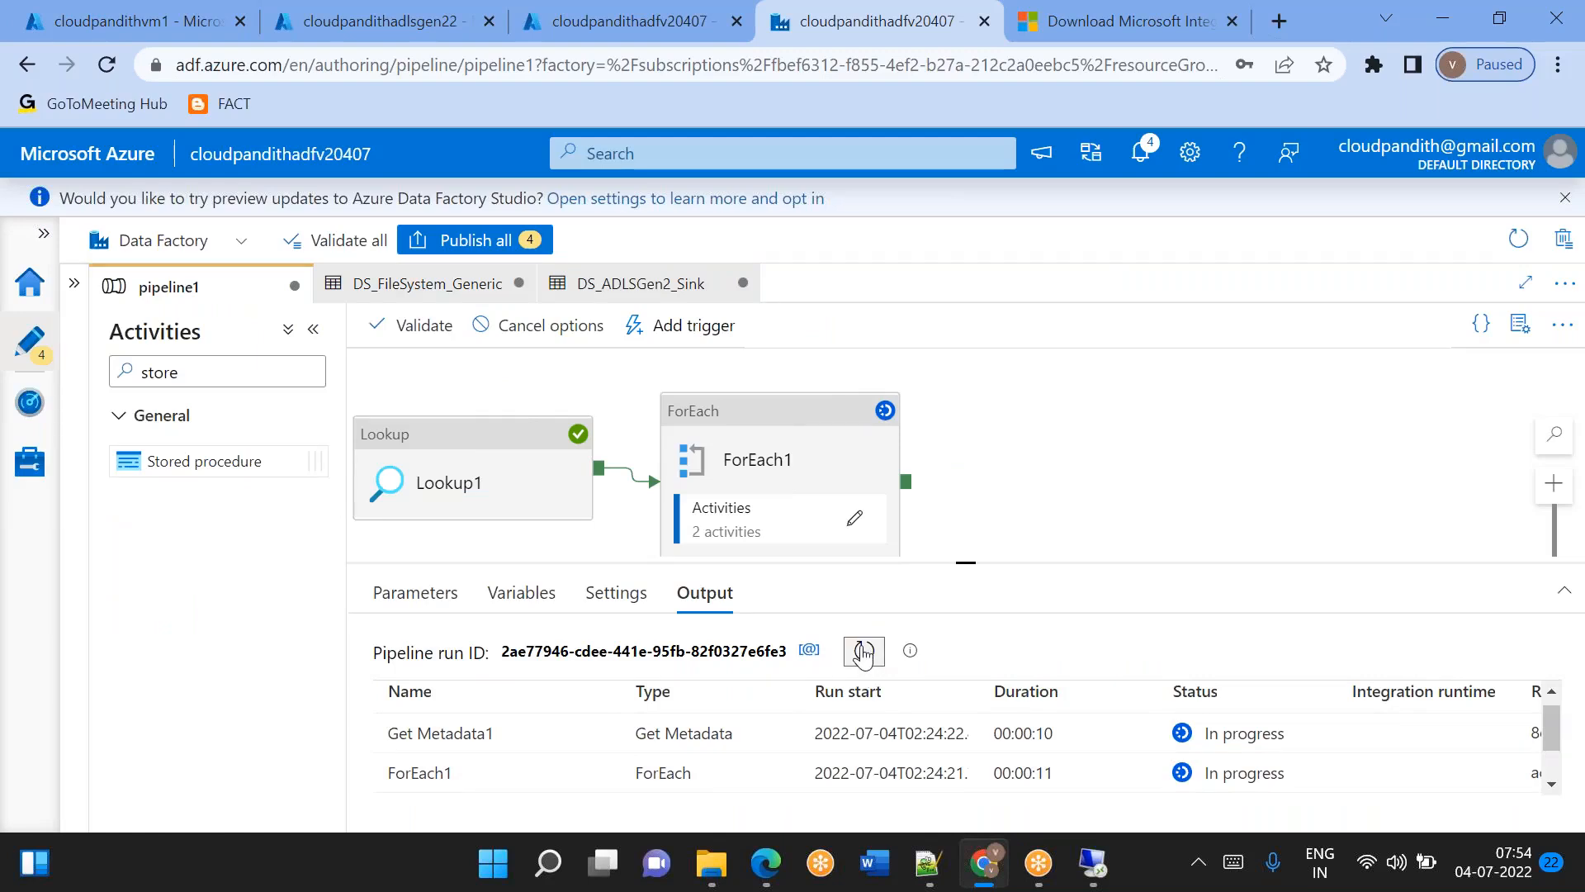
Monitor the Copy data, Delete and Generic_USP activity statuses in the debug output, refreshing the run.
{"action": "left_click", "coordinate": [863, 653]}
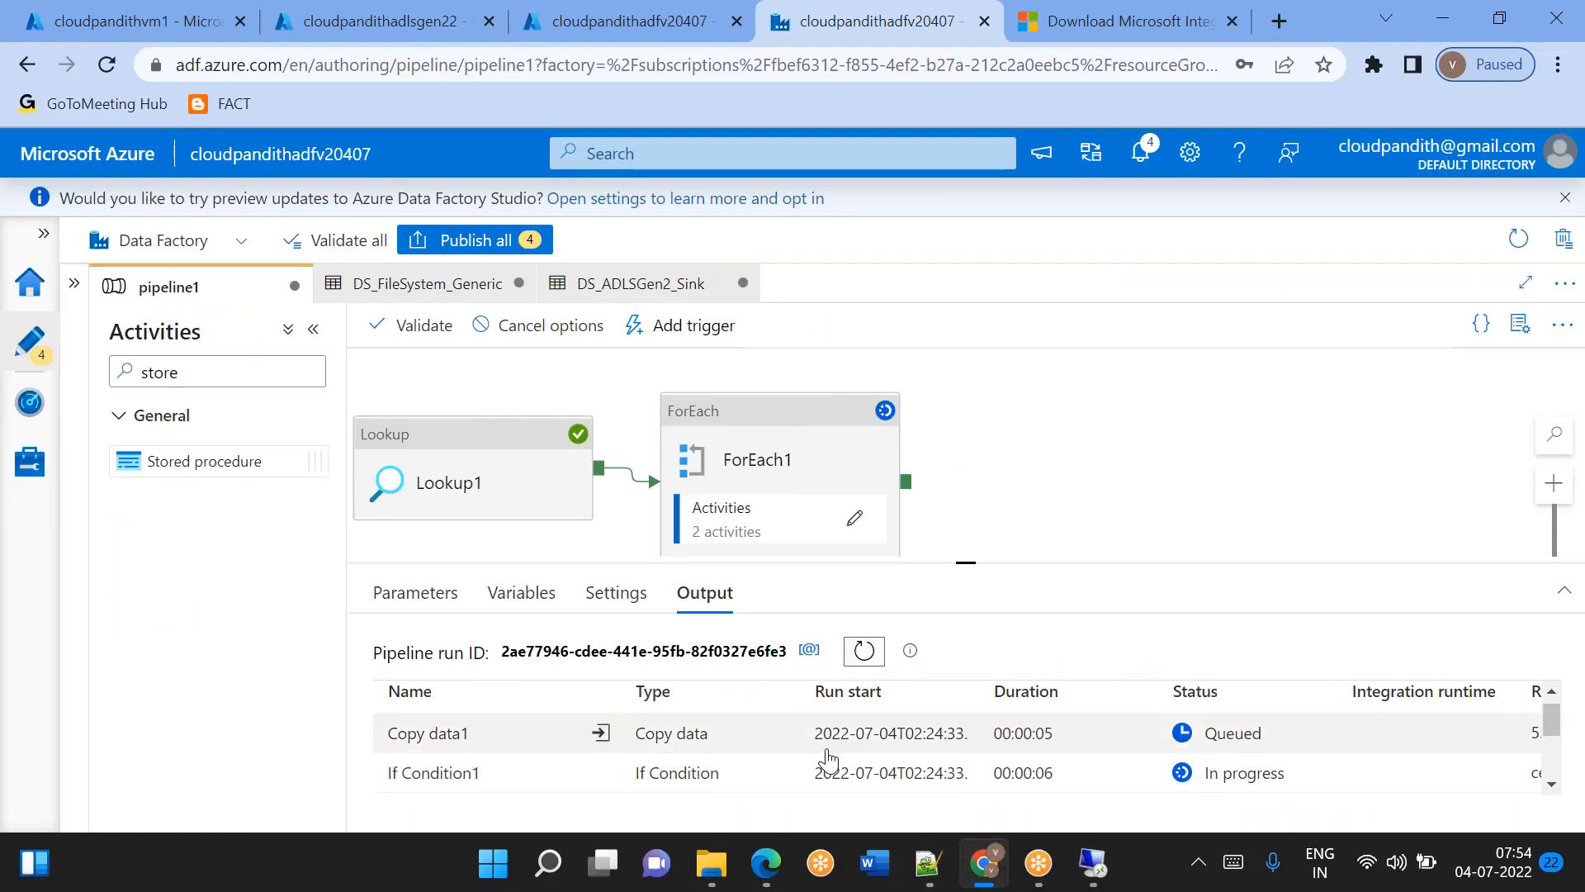
{"action": "scroll", "coordinate": [830, 759], "scroll_direction": "down", "scroll_amount": 3}
{"action": "scroll", "coordinate": [830, 755], "scroll_direction": "up", "scroll_amount": 3}
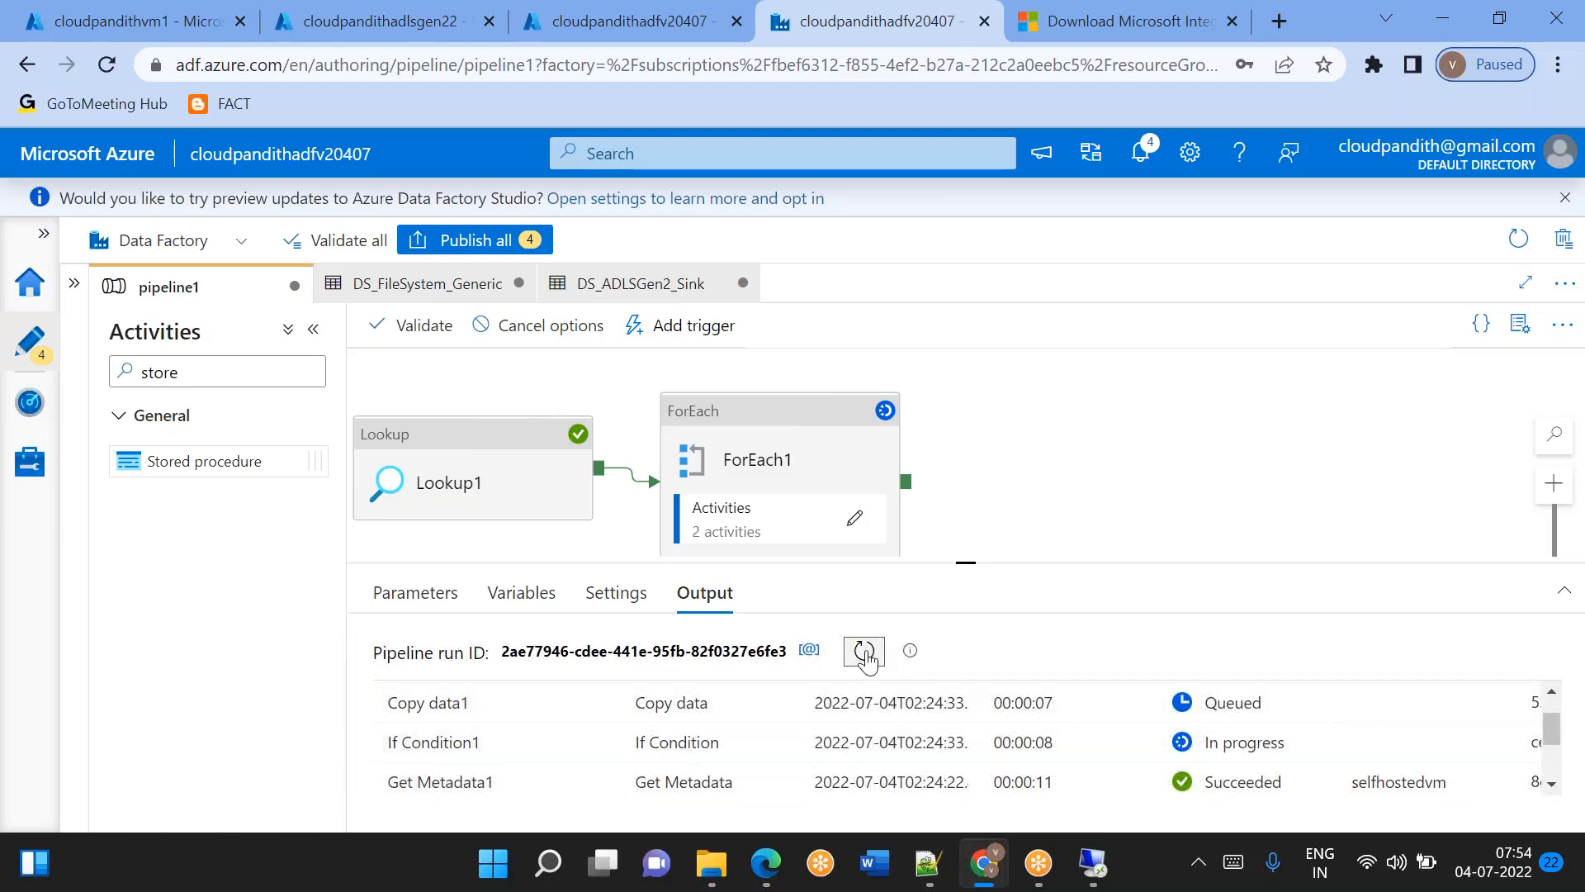
{"action": "left_click", "coordinate": [865, 653]}
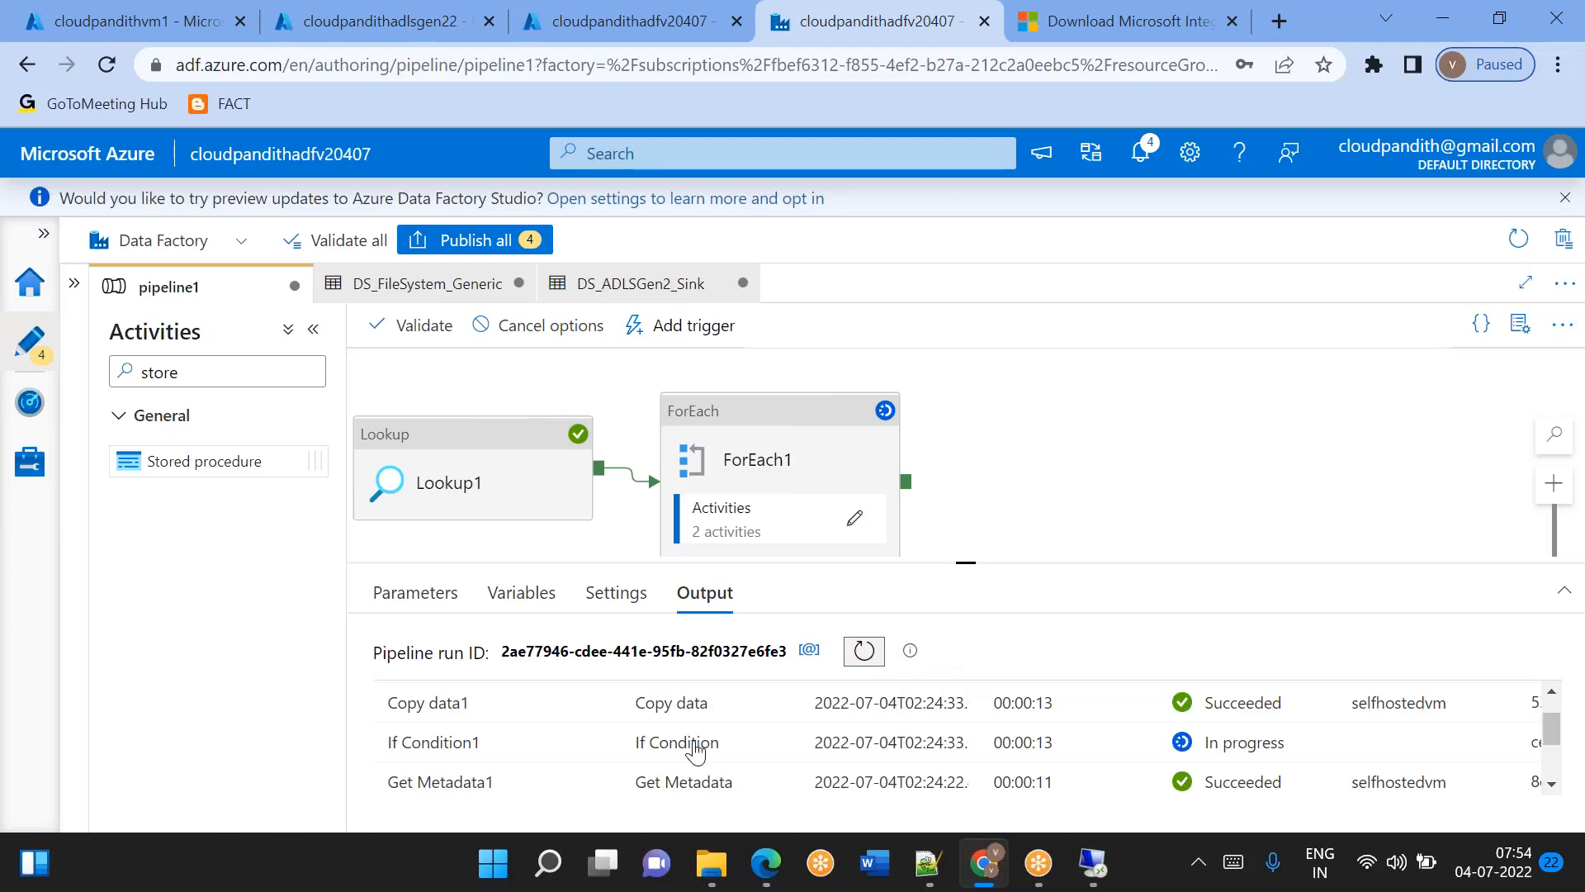
{"action": "scroll", "coordinate": [648, 777], "scroll_direction": "up", "scroll_amount": 1}
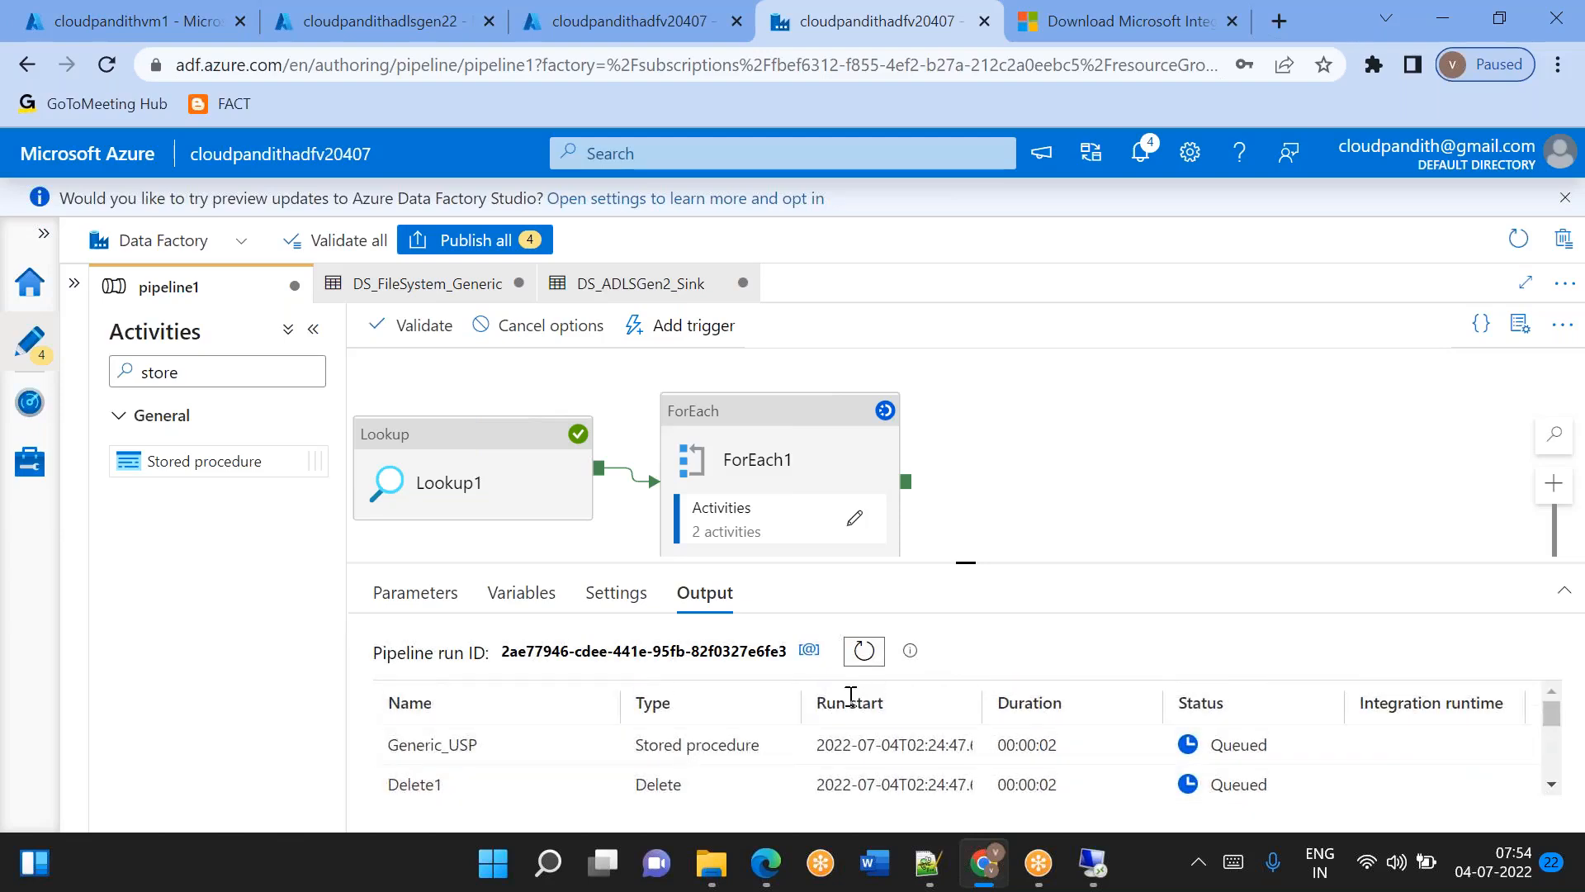
{"action": "scroll", "coordinate": [718, 748], "scroll_direction": "down", "scroll_amount": 1}
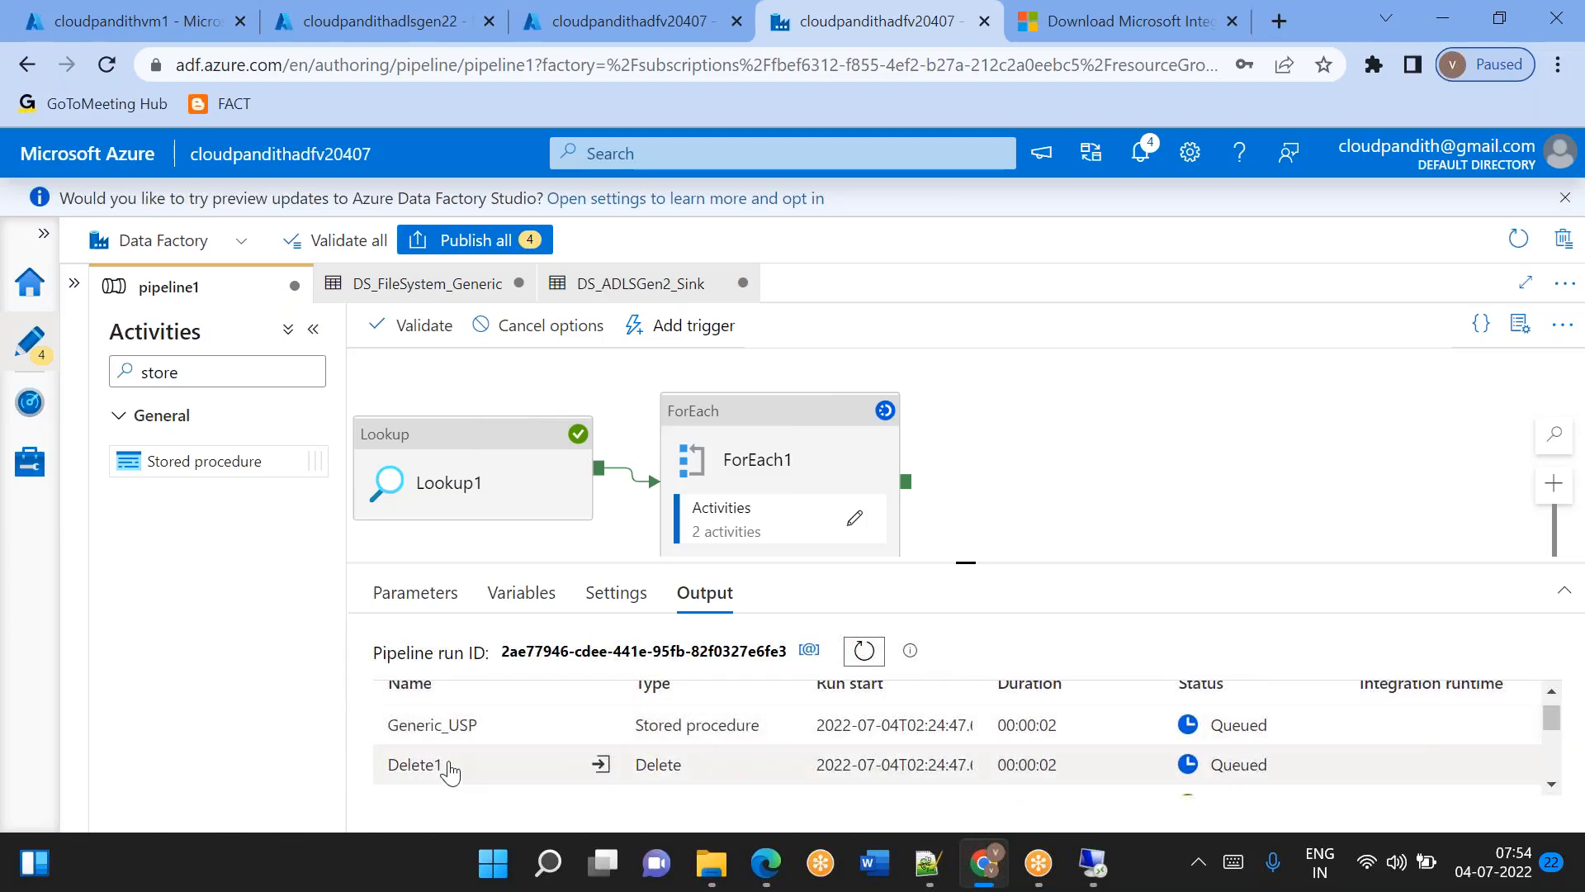
{"action": "left_click", "coordinate": [865, 654]}
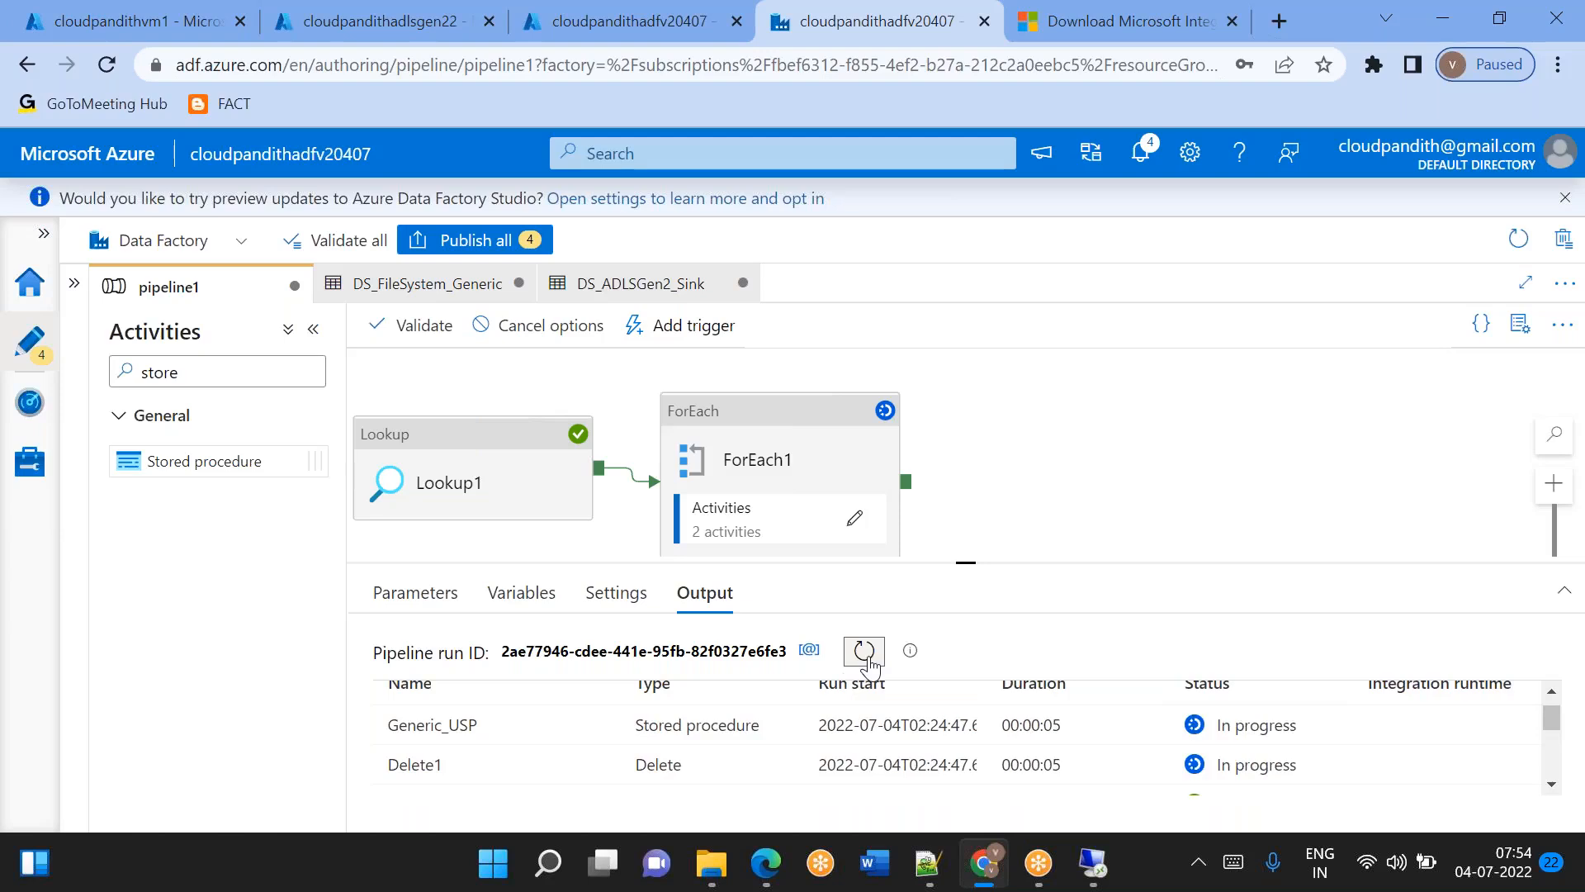
Switch to SQL Server Management Studio on the VM and add a select query on the metadata table below the insert statements.
{"action": "left_click", "coordinate": [1094, 863]}
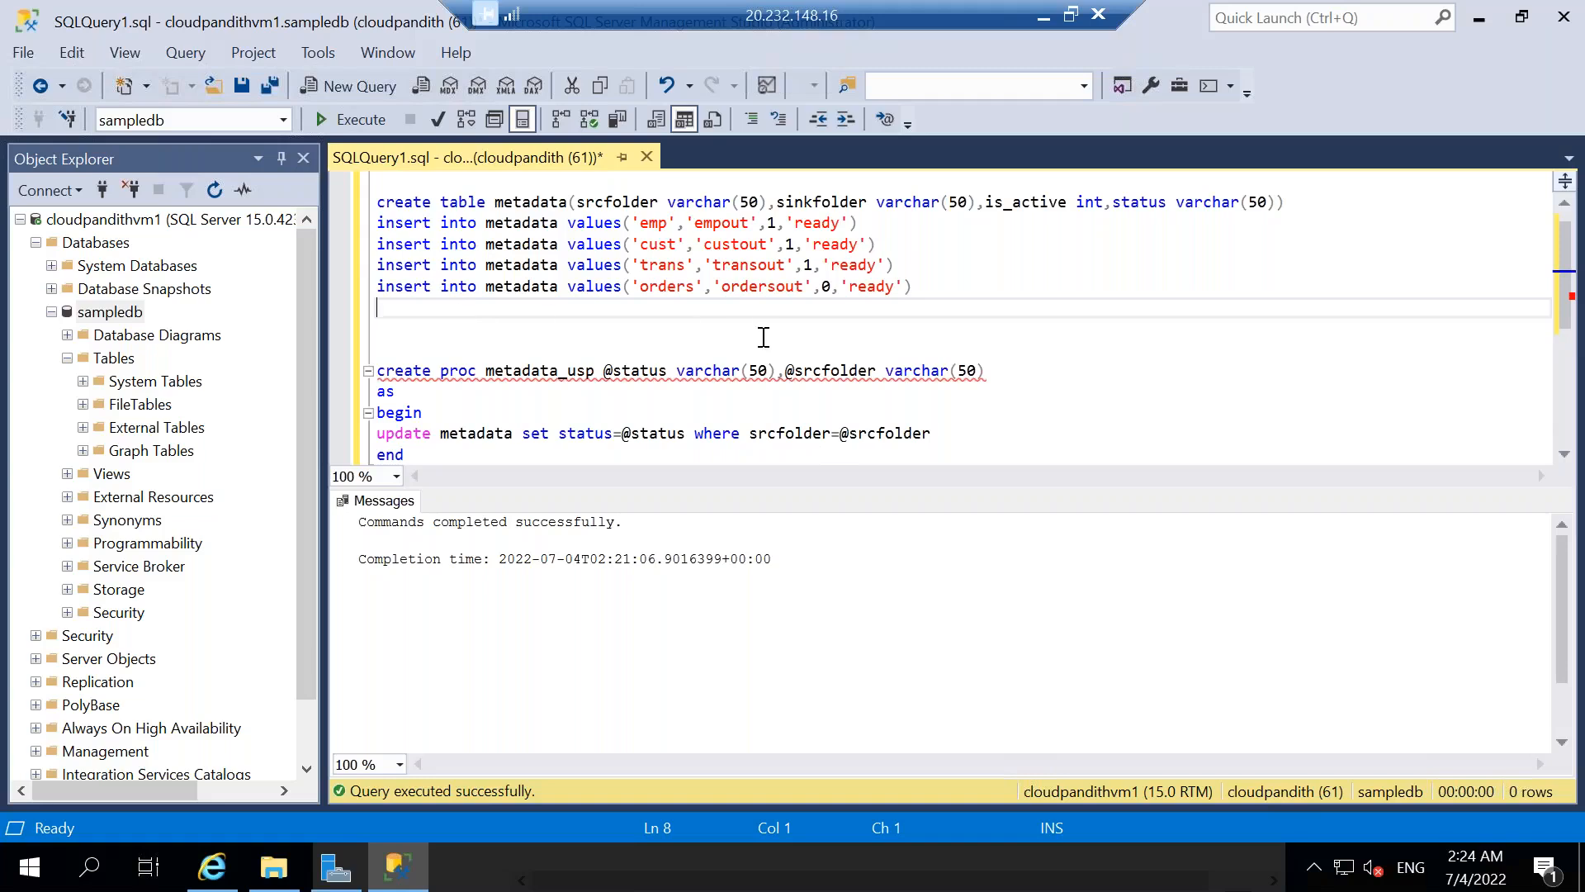
{"action": "scroll", "coordinate": [583, 214], "scroll_direction": "up", "scroll_amount": 1}
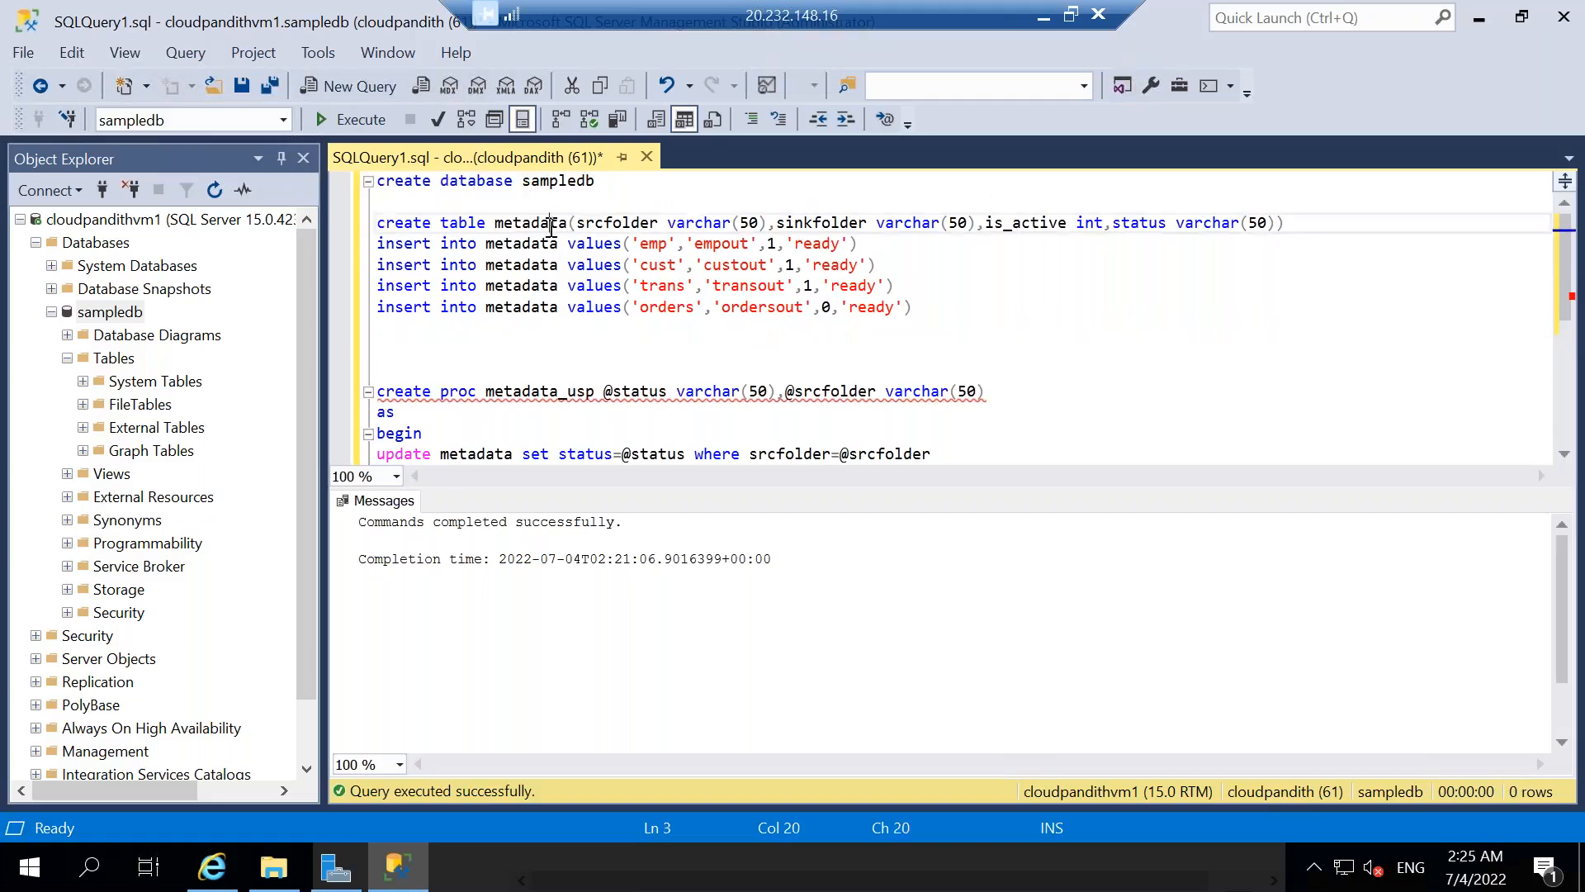
{"action": "double_click", "coordinate": [552, 223]}
{"action": "left_click", "coordinate": [441, 342]}
{"action": "type", "text": "select * fr"}
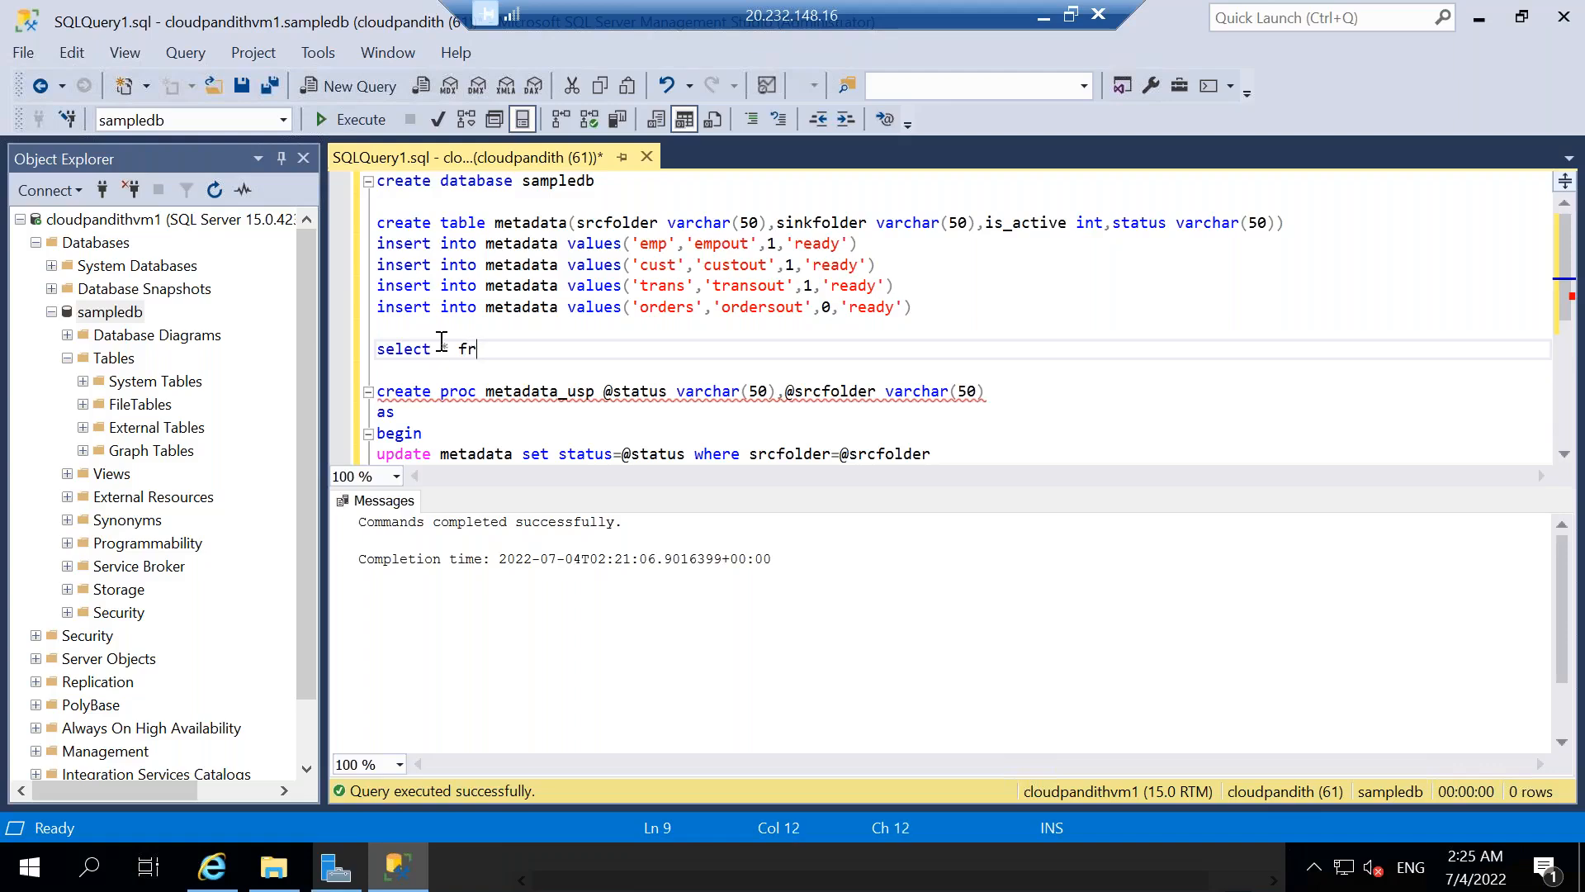
{"action": "key", "text": "BackSpace"}
{"action": "type", "text": "orom metadata"}
{"action": "key", "text": "shift+Home"}
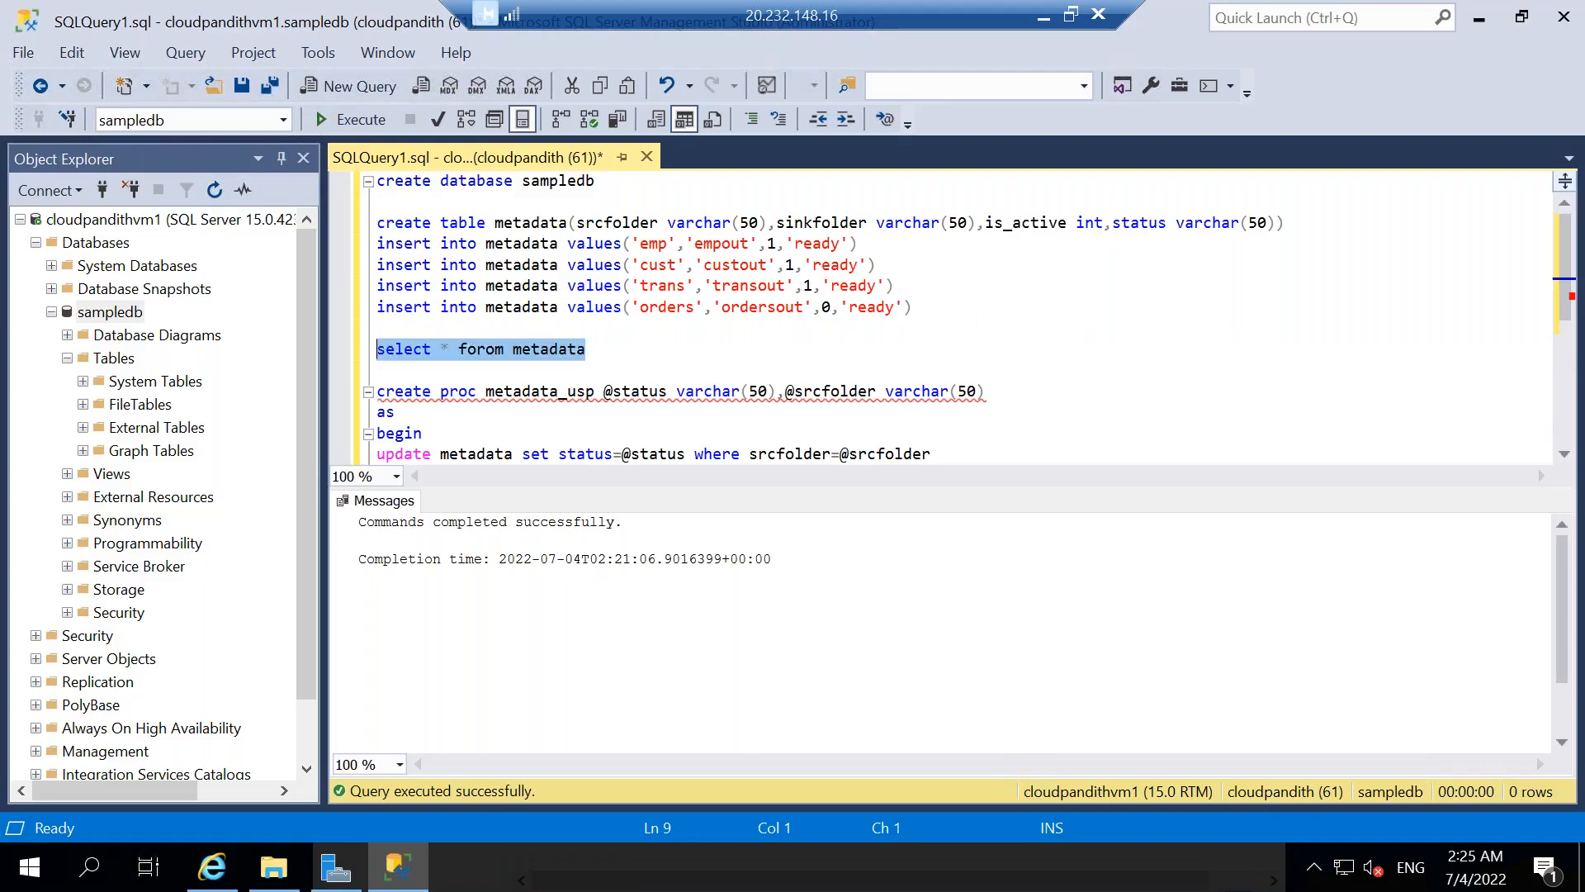
Correct the query to "select * from metadata", execute it and check the status of the emp and cust rows.
{"action": "left_click", "coordinate": [493, 351]}
{"action": "key", "text": "BackSpace"}
{"action": "key", "text": "BackSpace"}
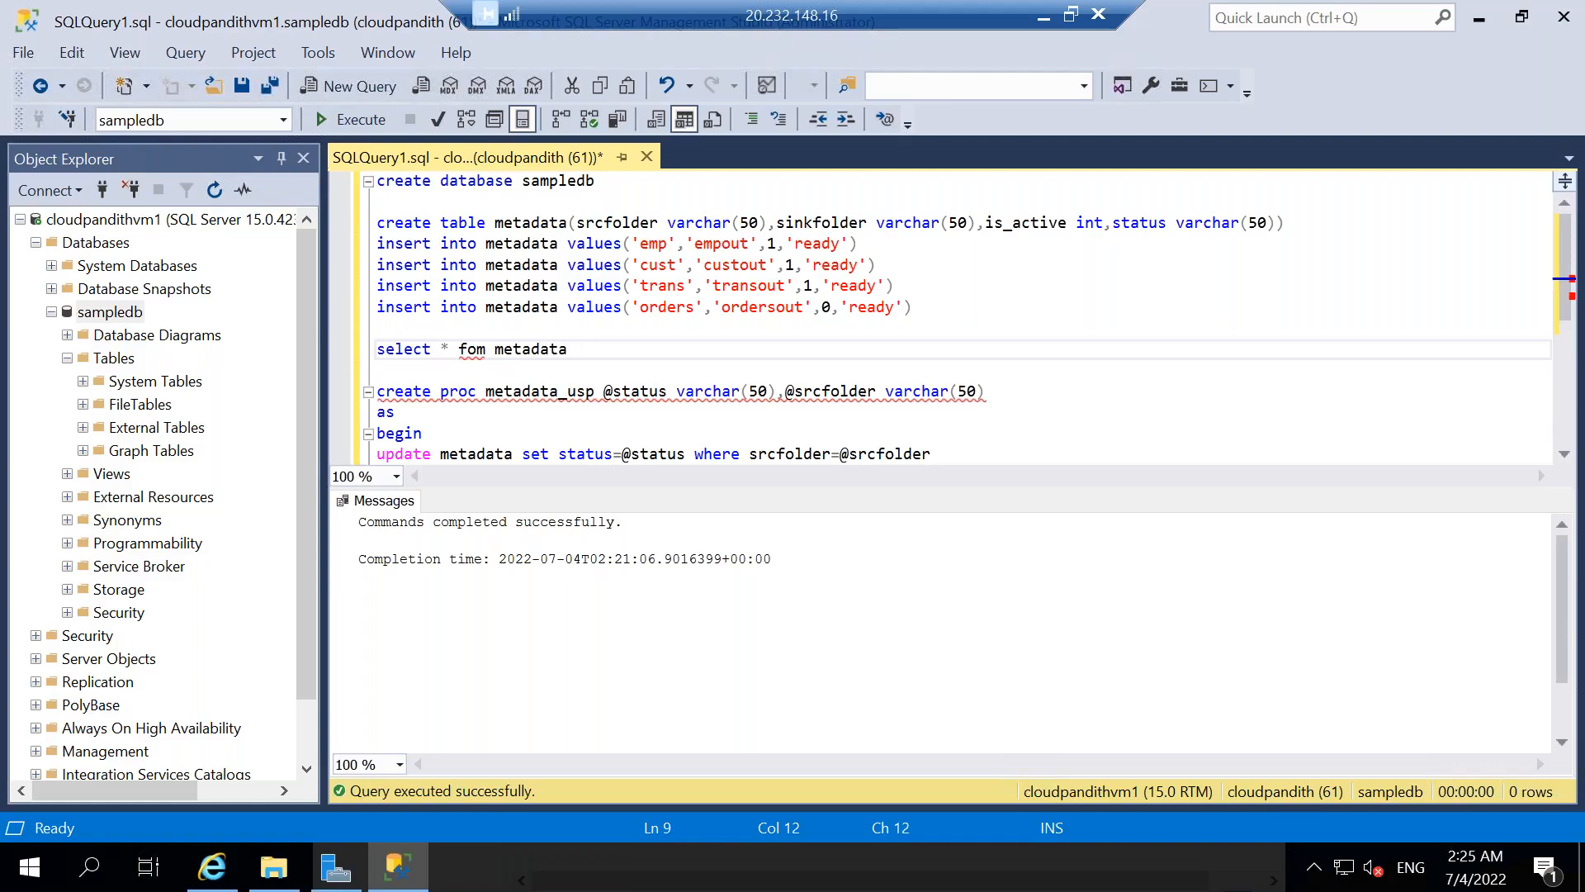
{"action": "key", "text": "BackSpace"}
{"action": "type", "text": "ro"}
{"action": "key", "text": "shift+Home"}
{"action": "left_click", "coordinate": [355, 120]}
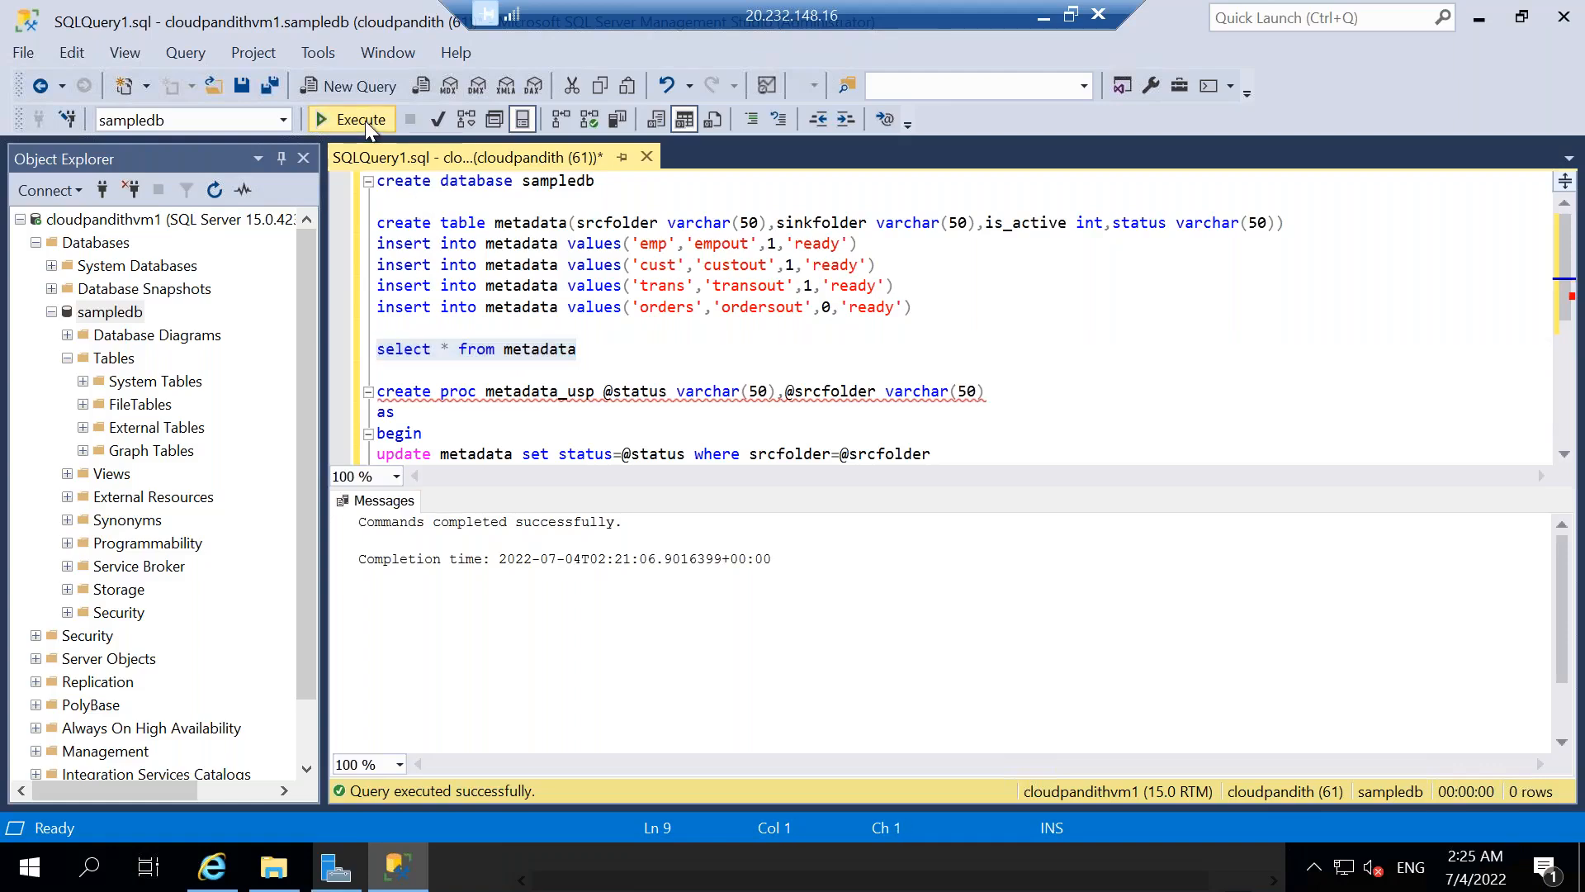
{"action": "left_click", "coordinate": [629, 549]}
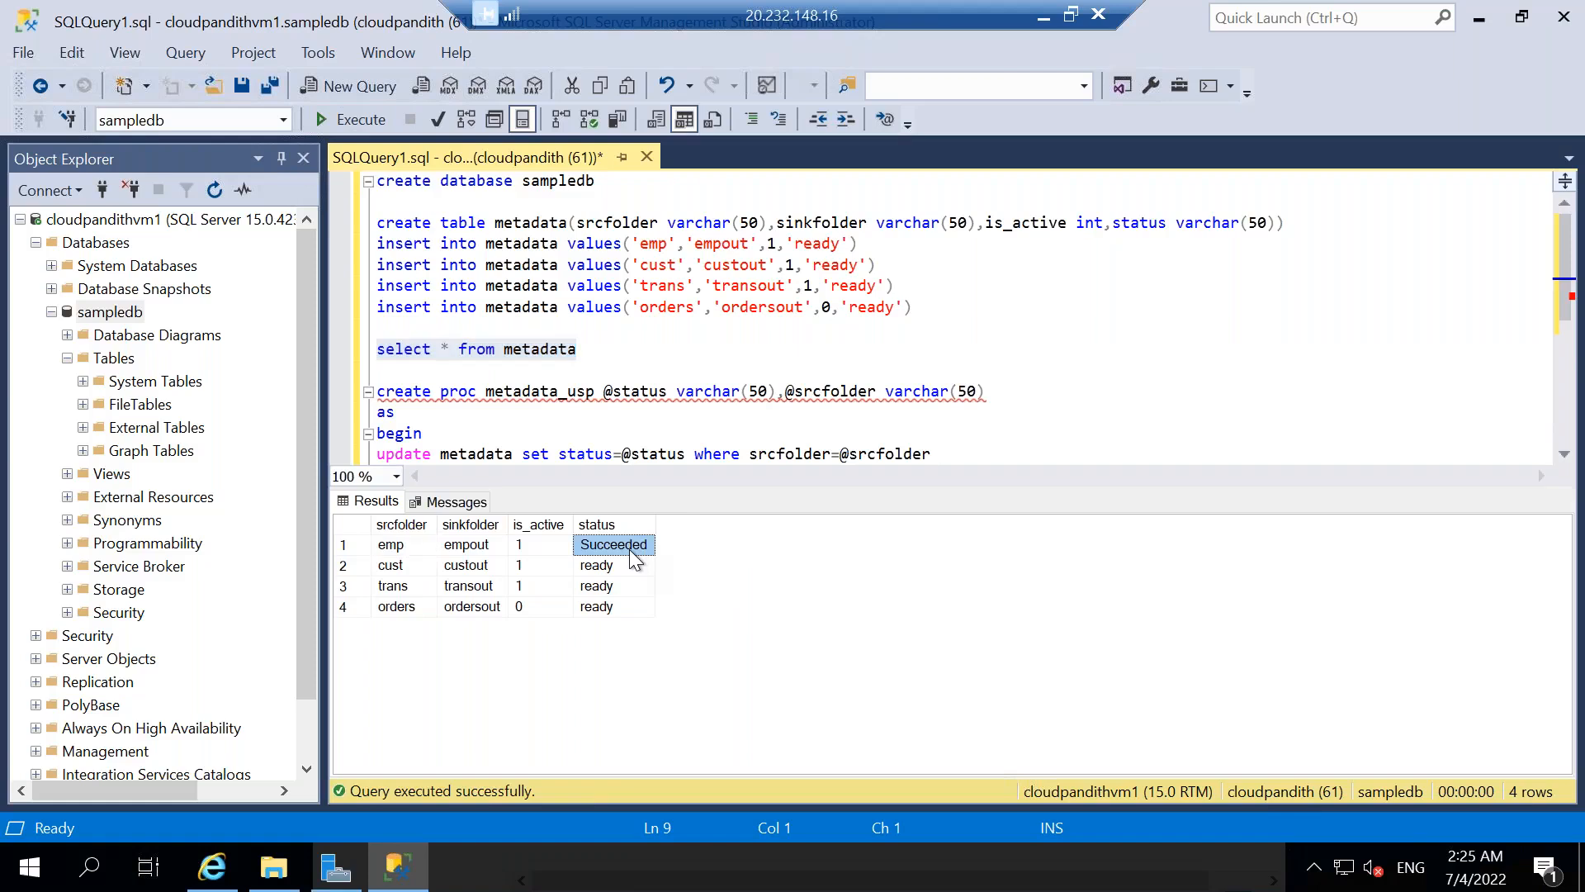
{"action": "left_click", "coordinate": [594, 570]}
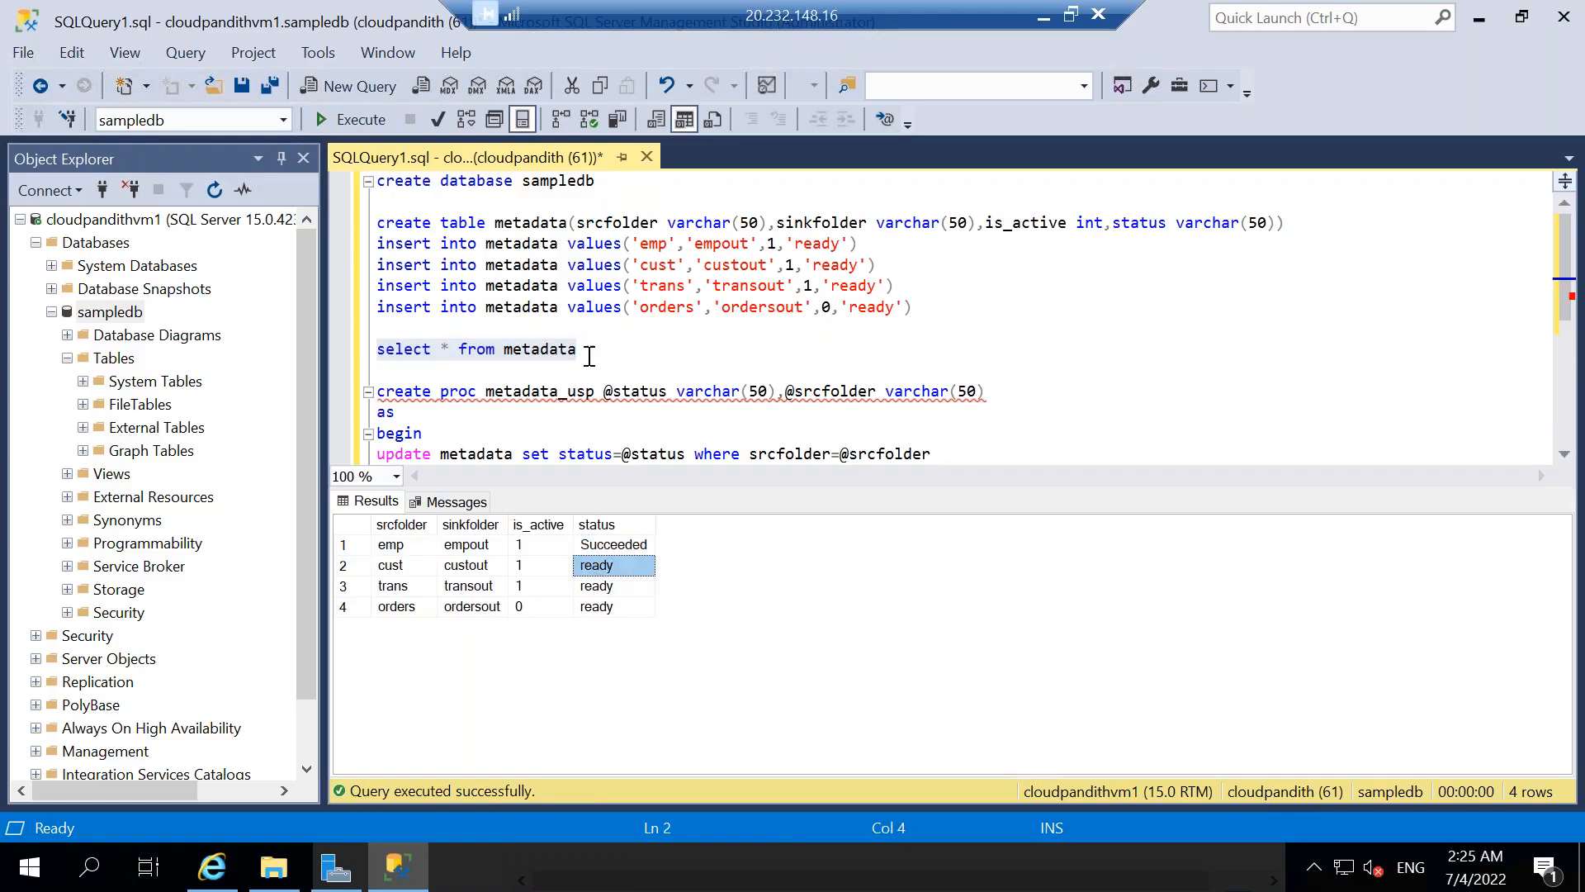
Rerun the metadata query twice to check the status updates of the cust and trans rows.
{"action": "left_click_drag", "start_coordinate": [585, 350], "coordinate": [364, 351]}
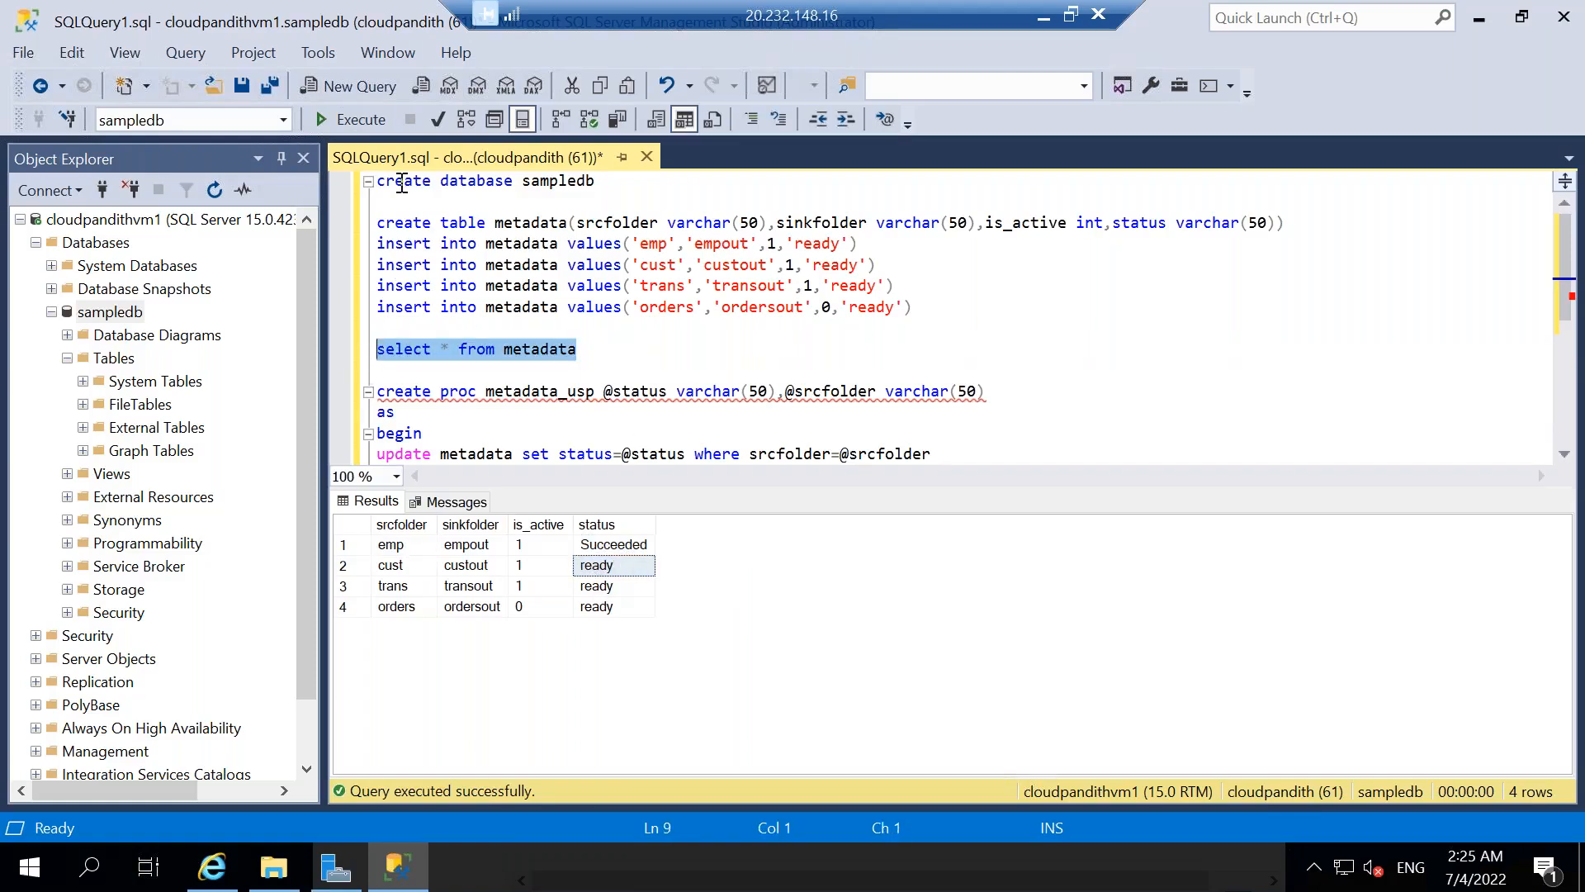
{"action": "left_click", "coordinate": [363, 127]}
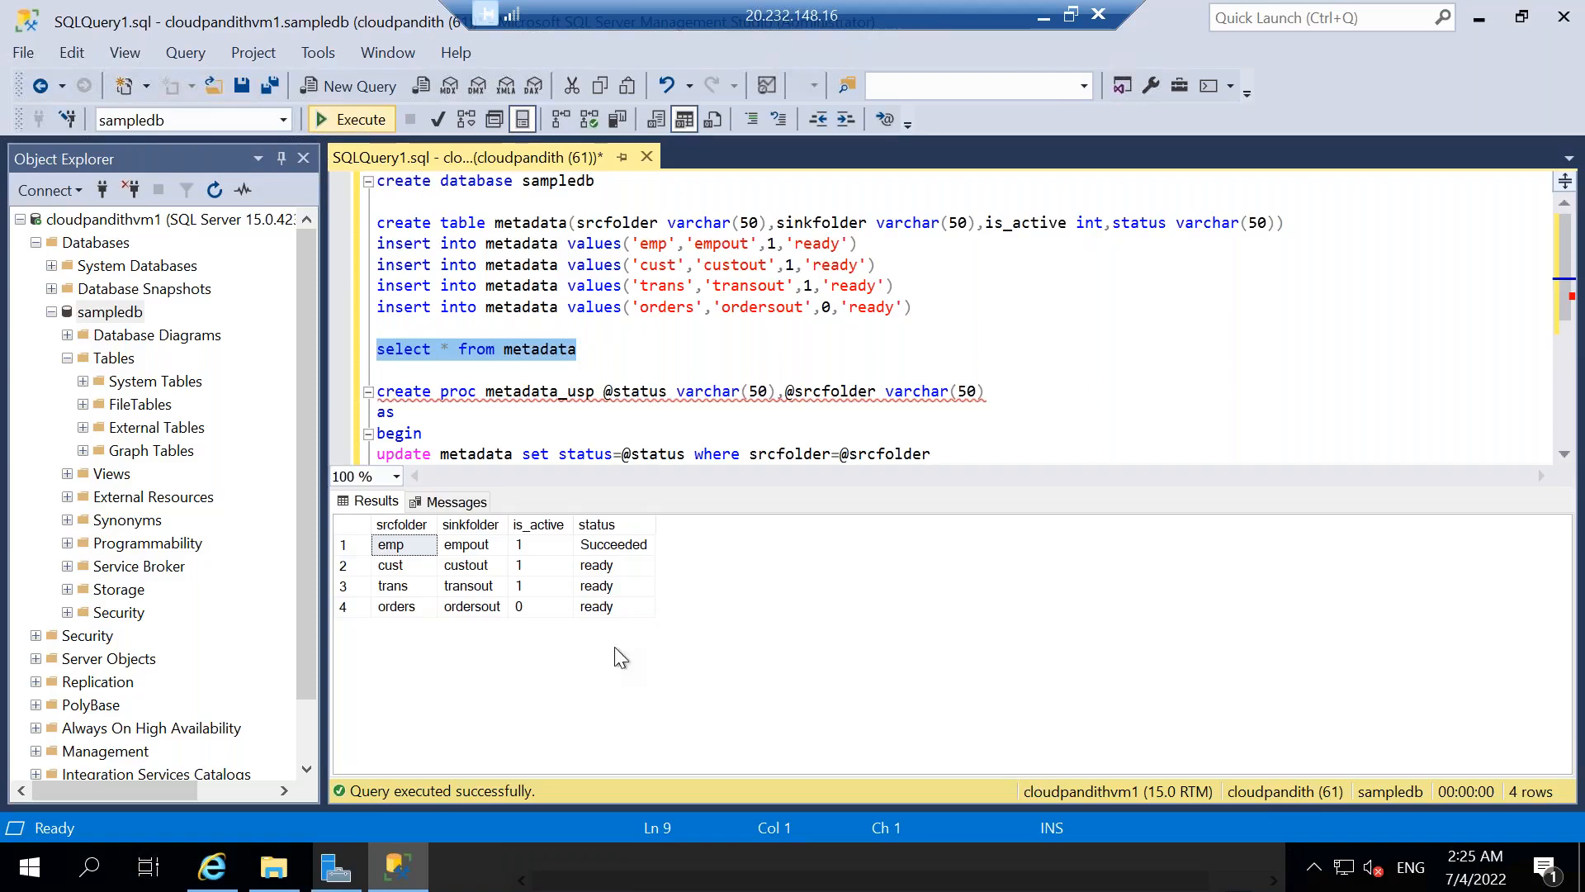
{"action": "left_click", "coordinate": [607, 586]}
{"action": "left_click", "coordinate": [592, 349]}
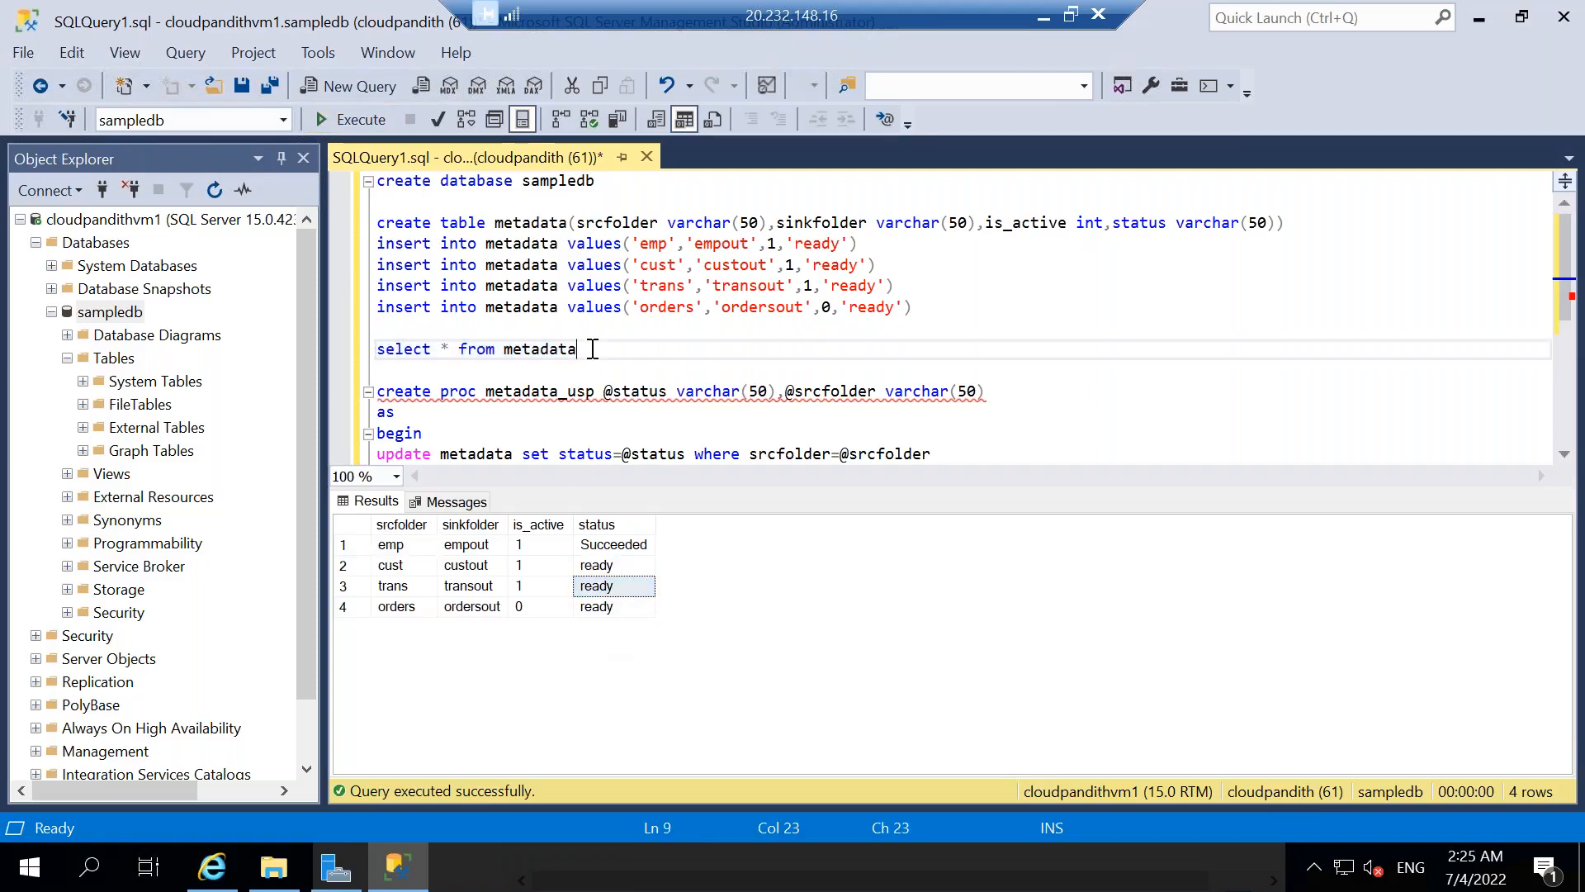
{"action": "left_click_drag", "start_coordinate": [437, 346], "coordinate": [377, 349]}
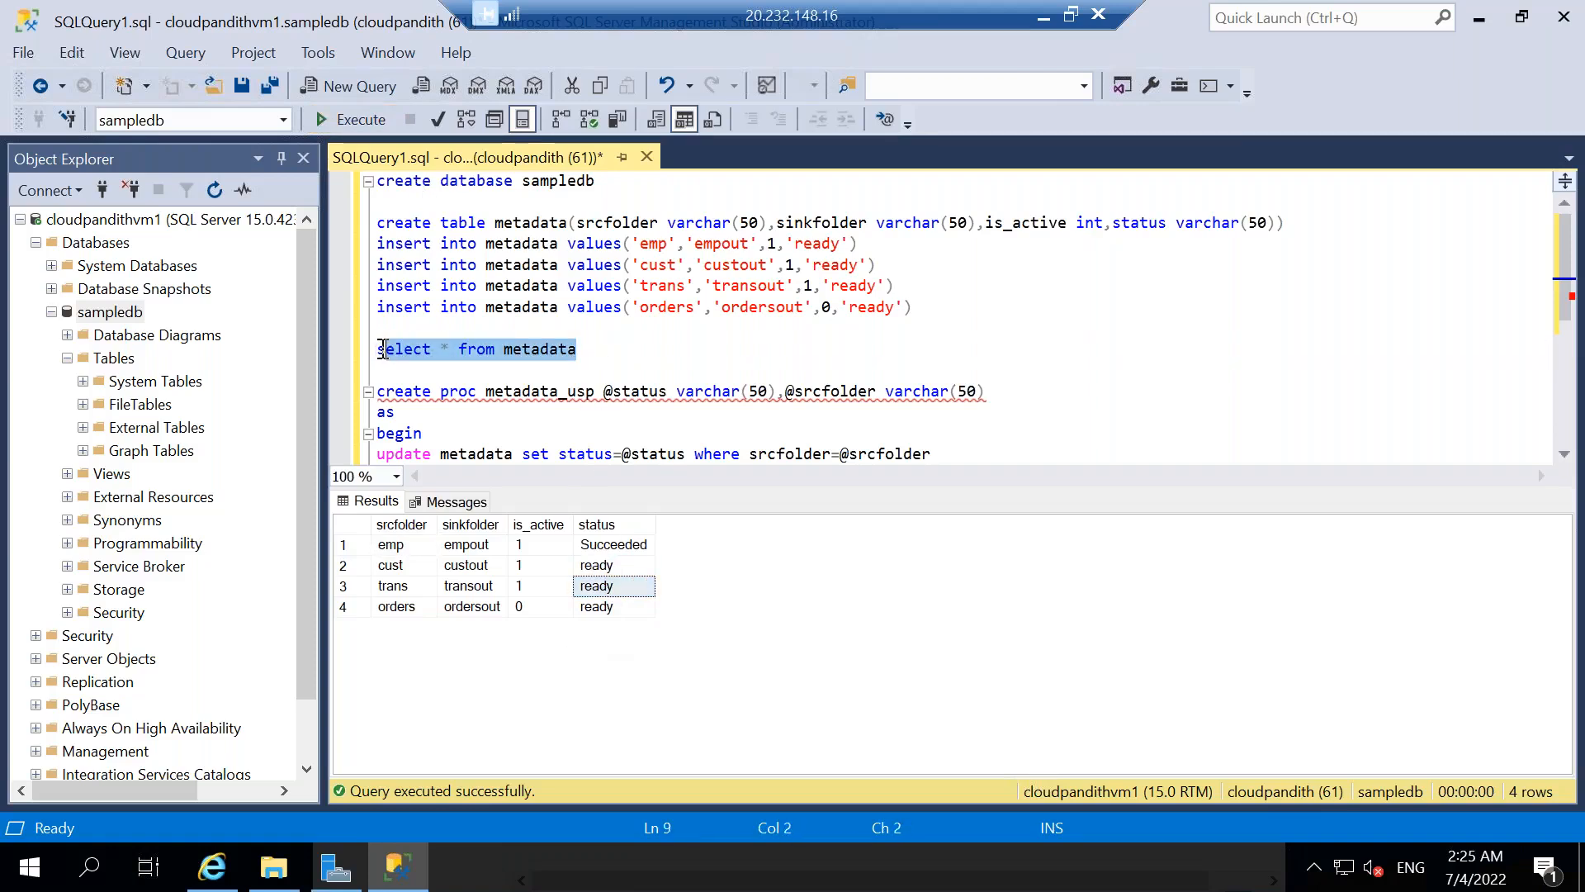
{"action": "left_click", "coordinate": [378, 117]}
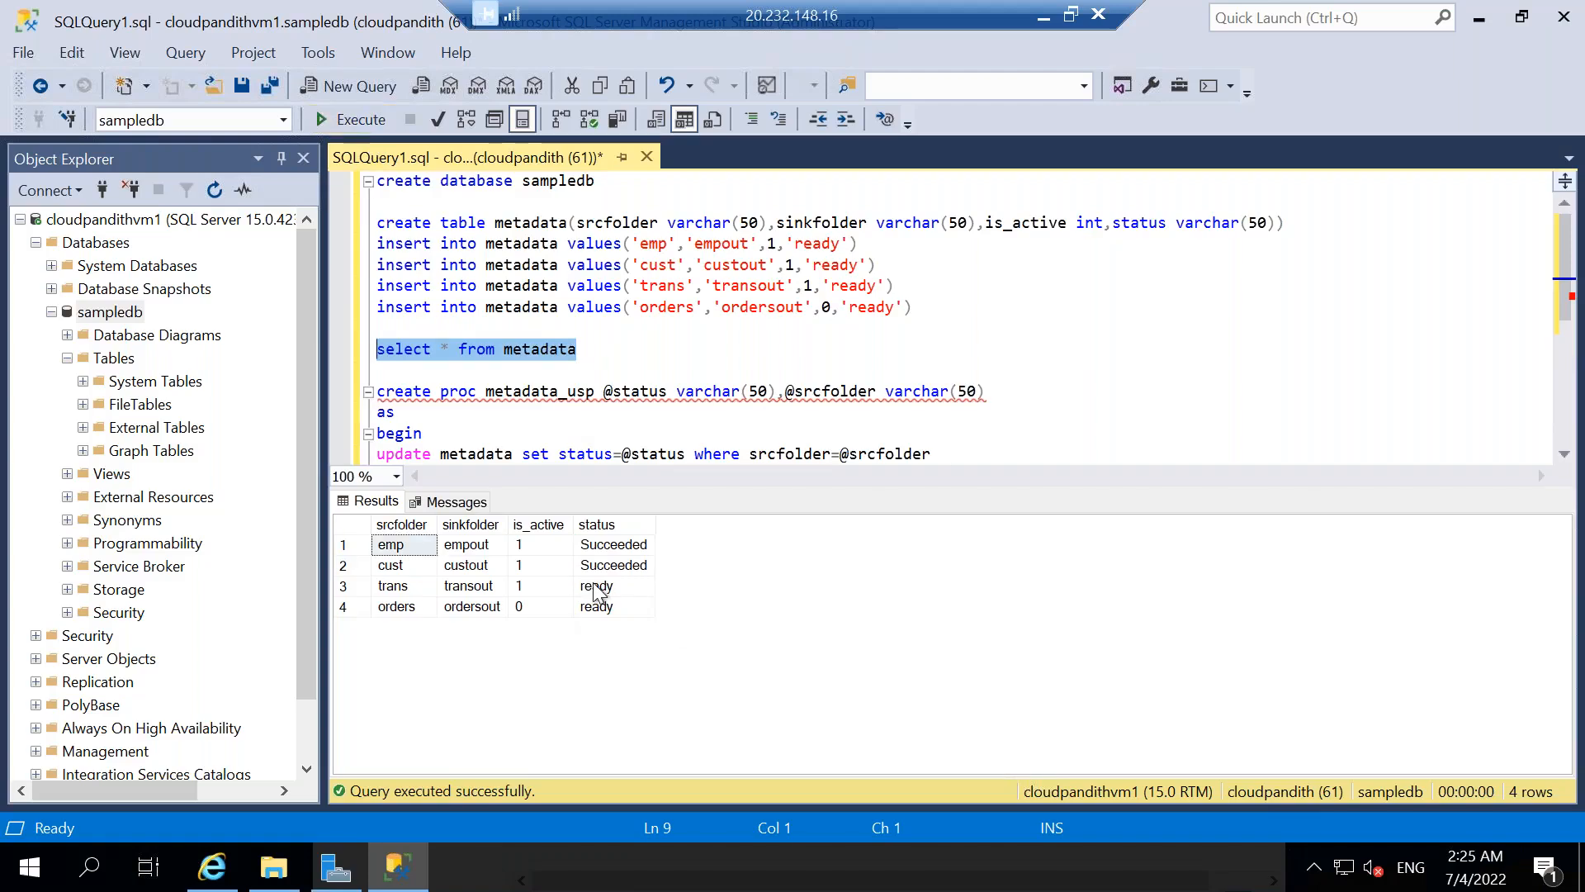
{"action": "left_click", "coordinate": [615, 565]}
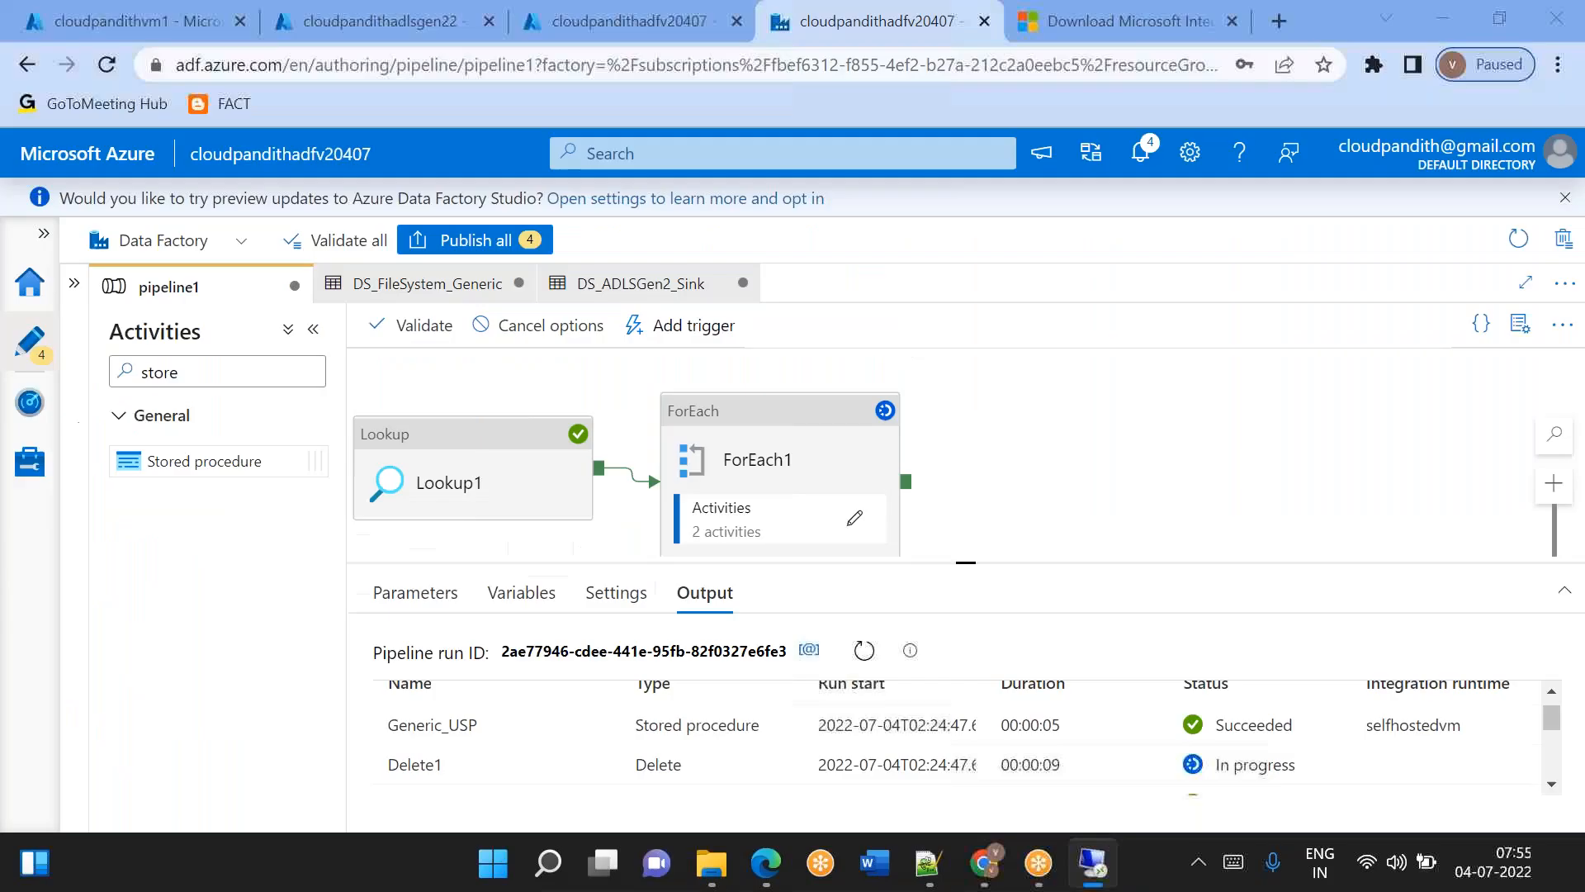
Switch back to the Data Factory browser window and expand the Factory Resources pane.
{"action": "key", "text": "super+d"}
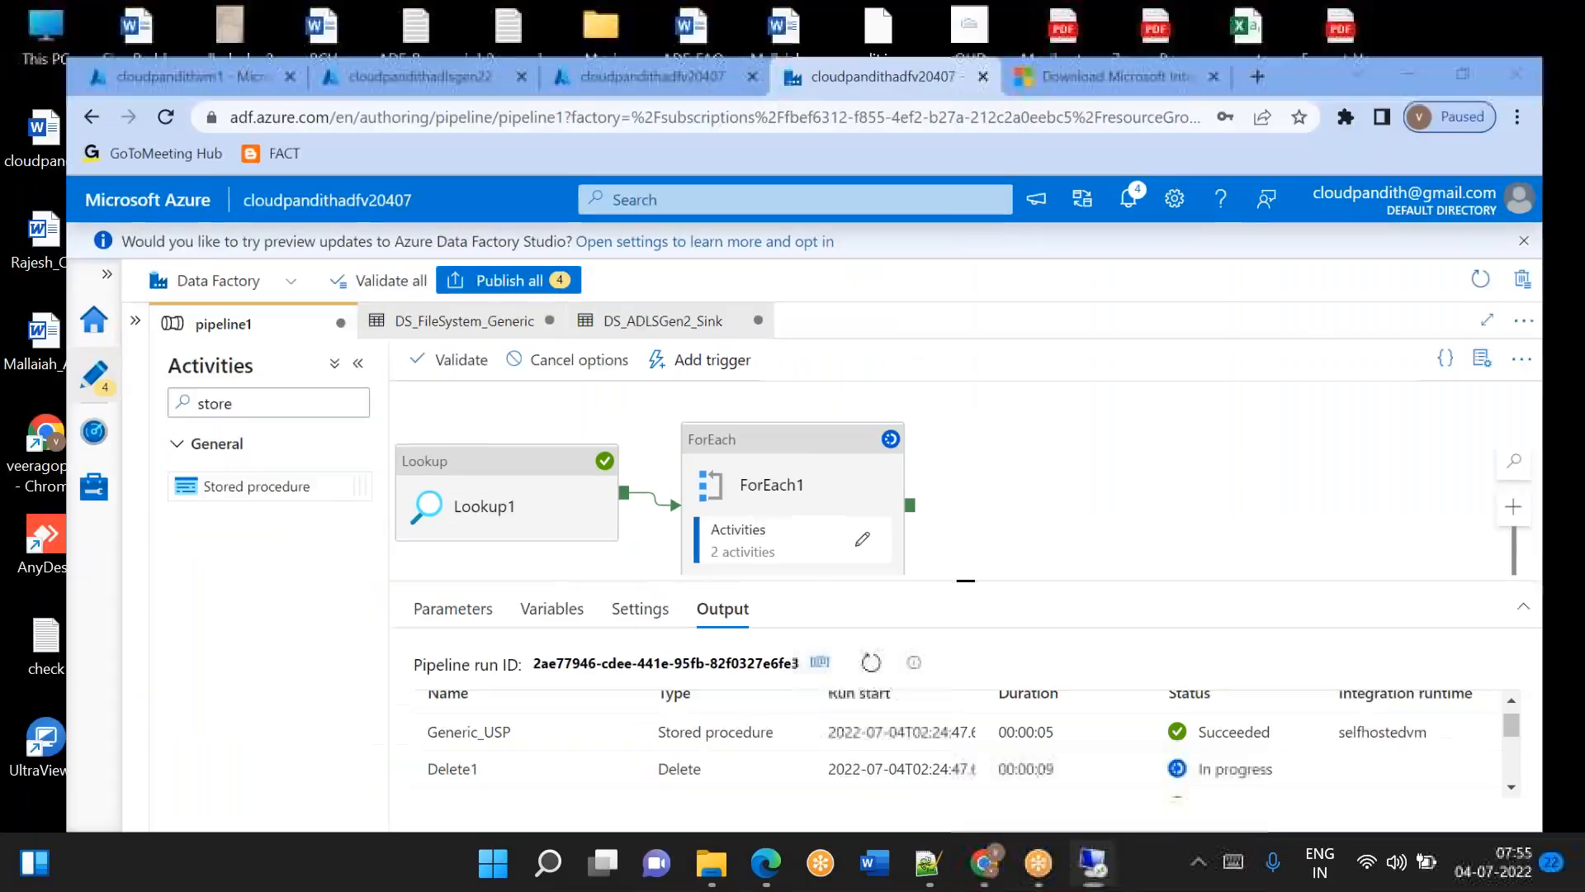
{"action": "left_click", "coordinate": [991, 876]}
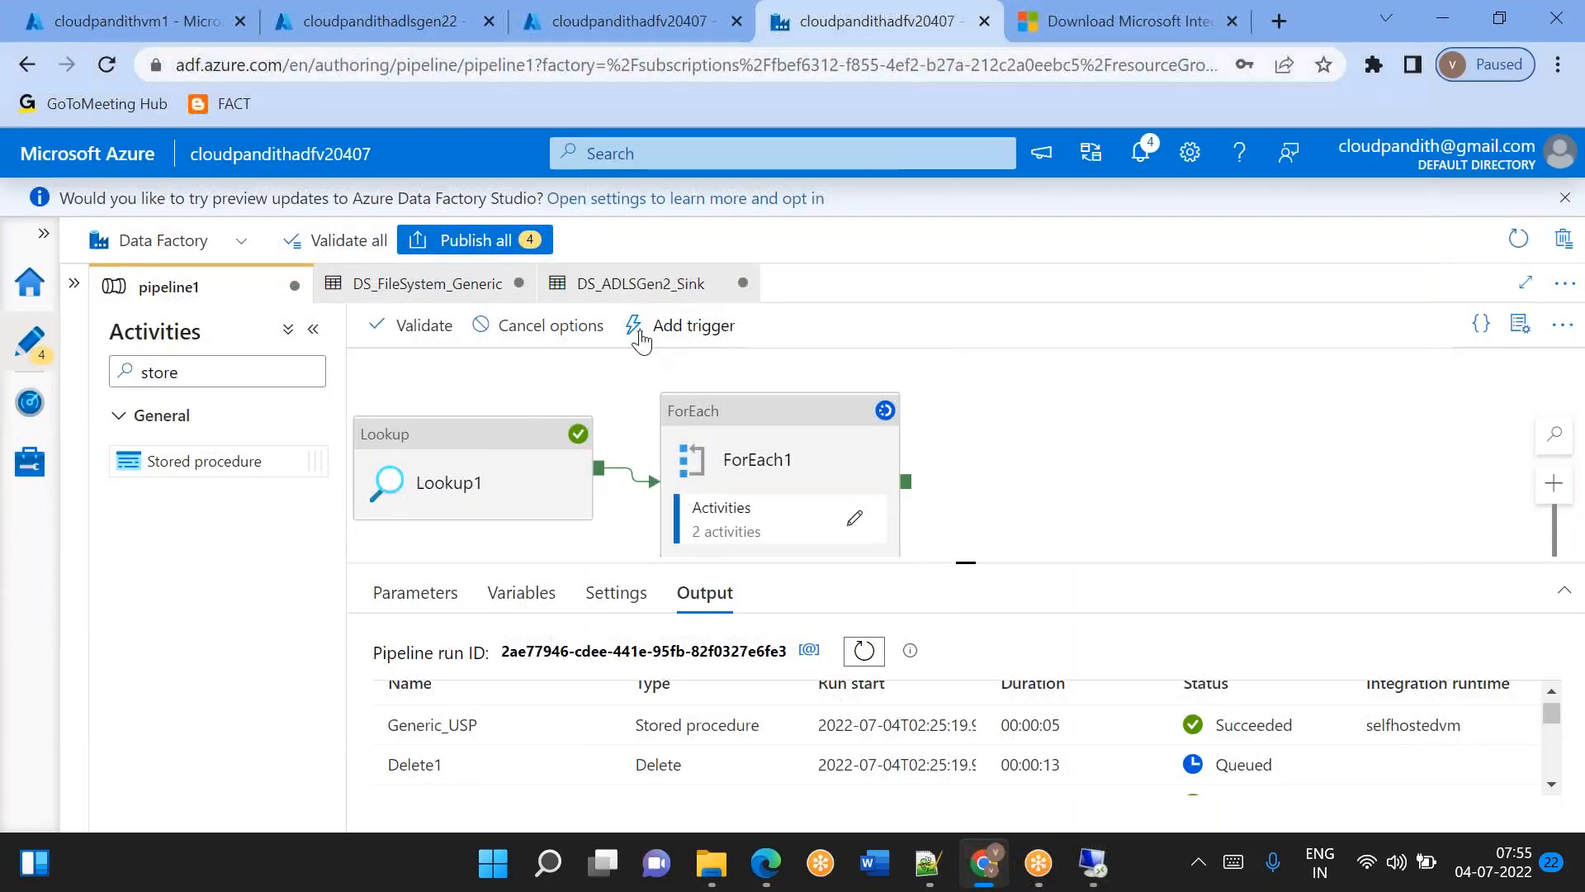
{"action": "left_click", "coordinate": [74, 283]}
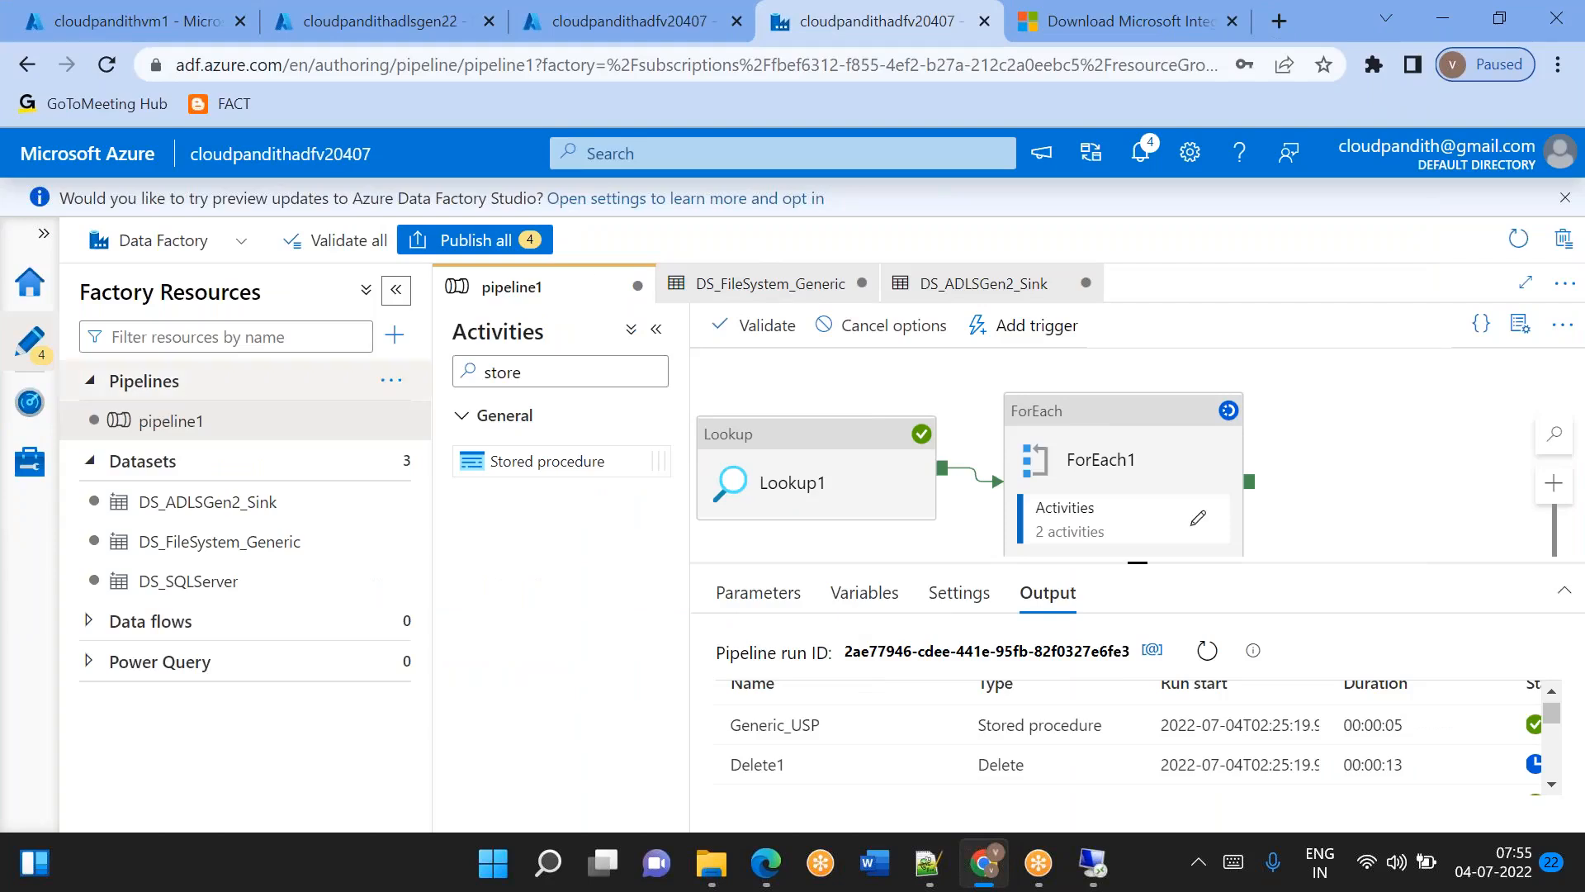
{"action": "left_click", "coordinate": [928, 863]}
{"action": "left_click", "coordinate": [1459, 631]}
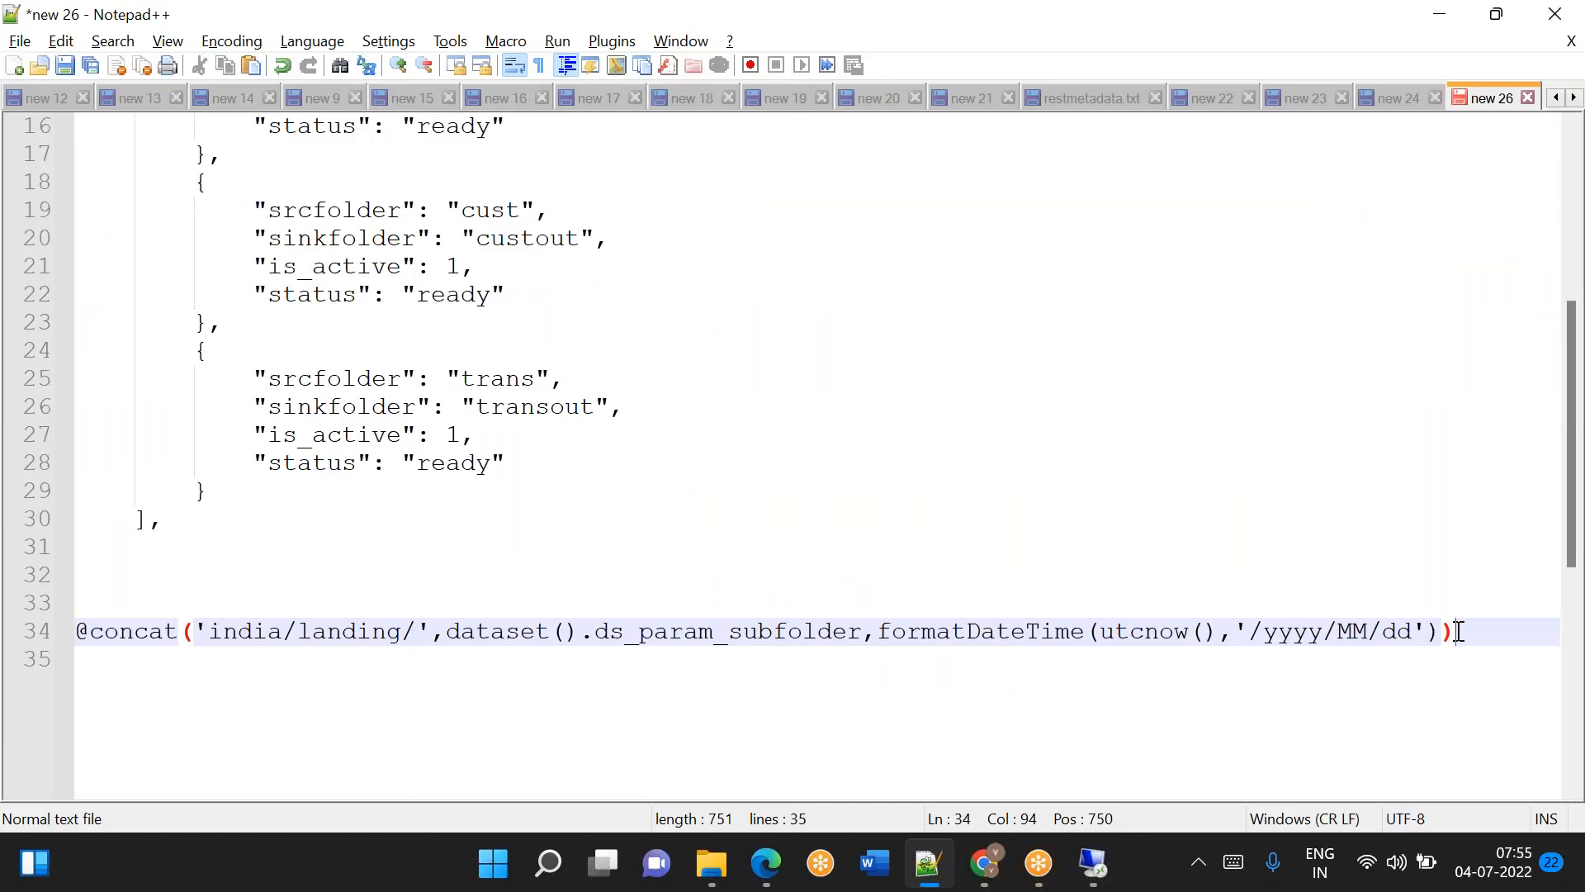
{"action": "key", "text": "shift+Home"}
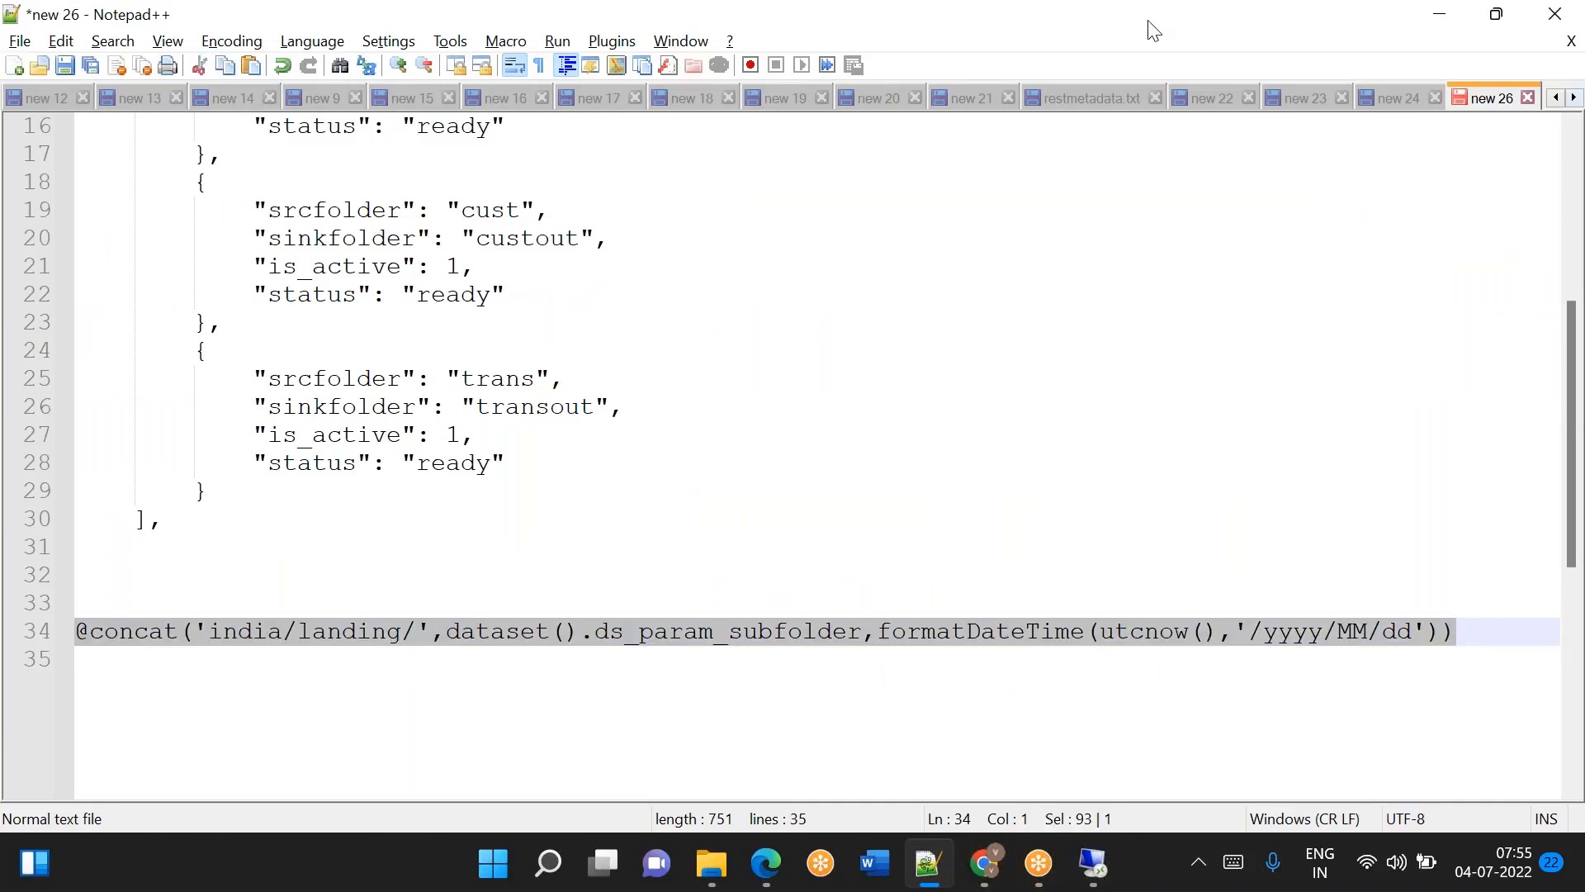
{"action": "left_click", "coordinate": [1099, 38]}
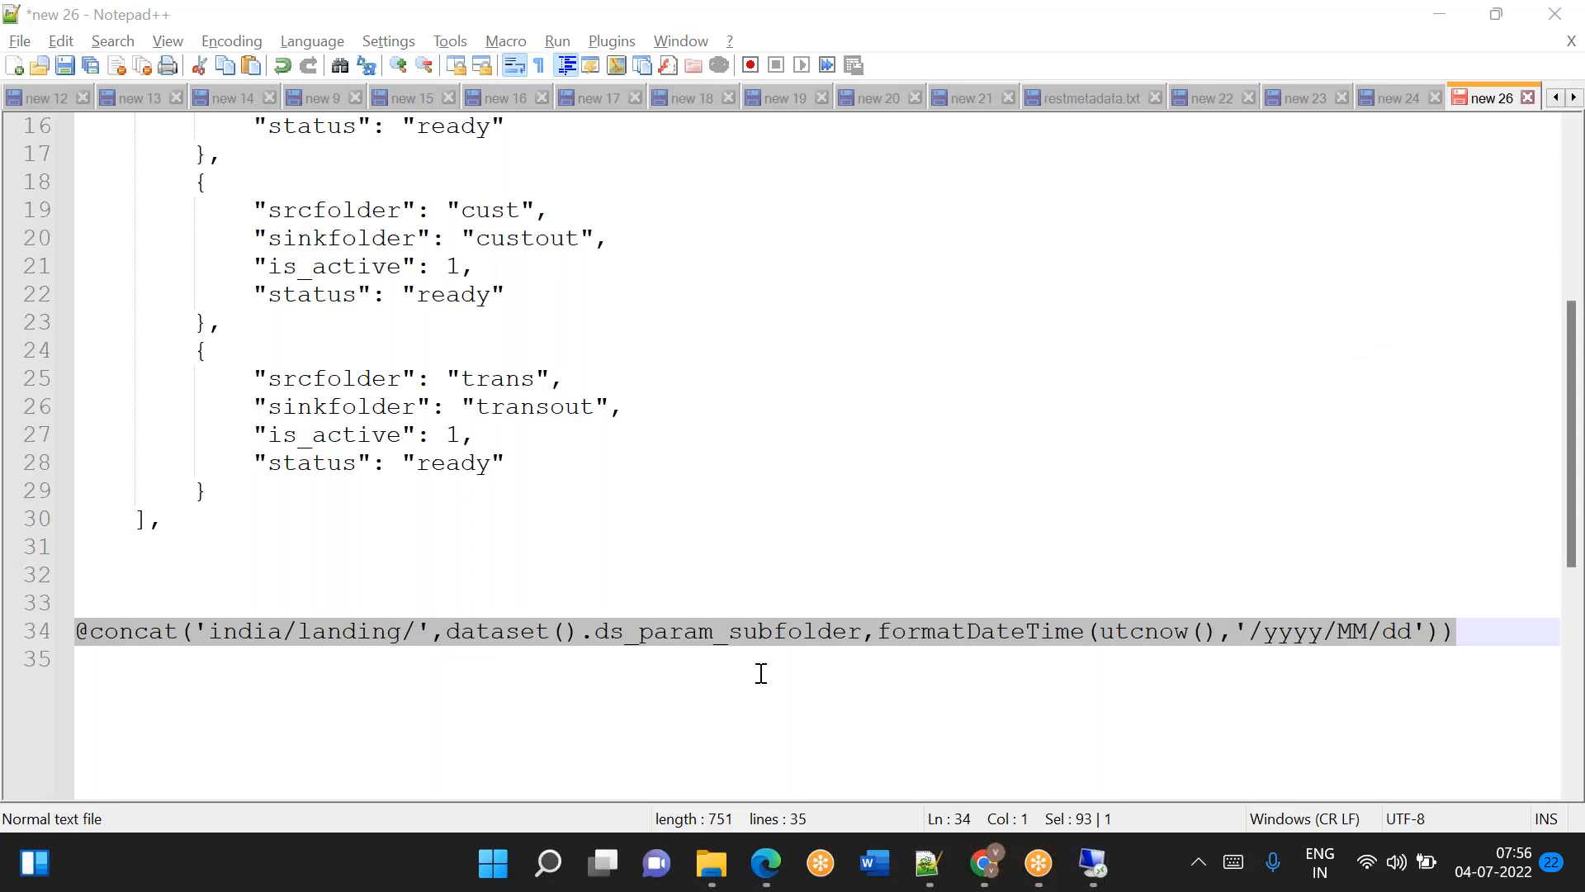
{"action": "left_click", "coordinate": [711, 680]}
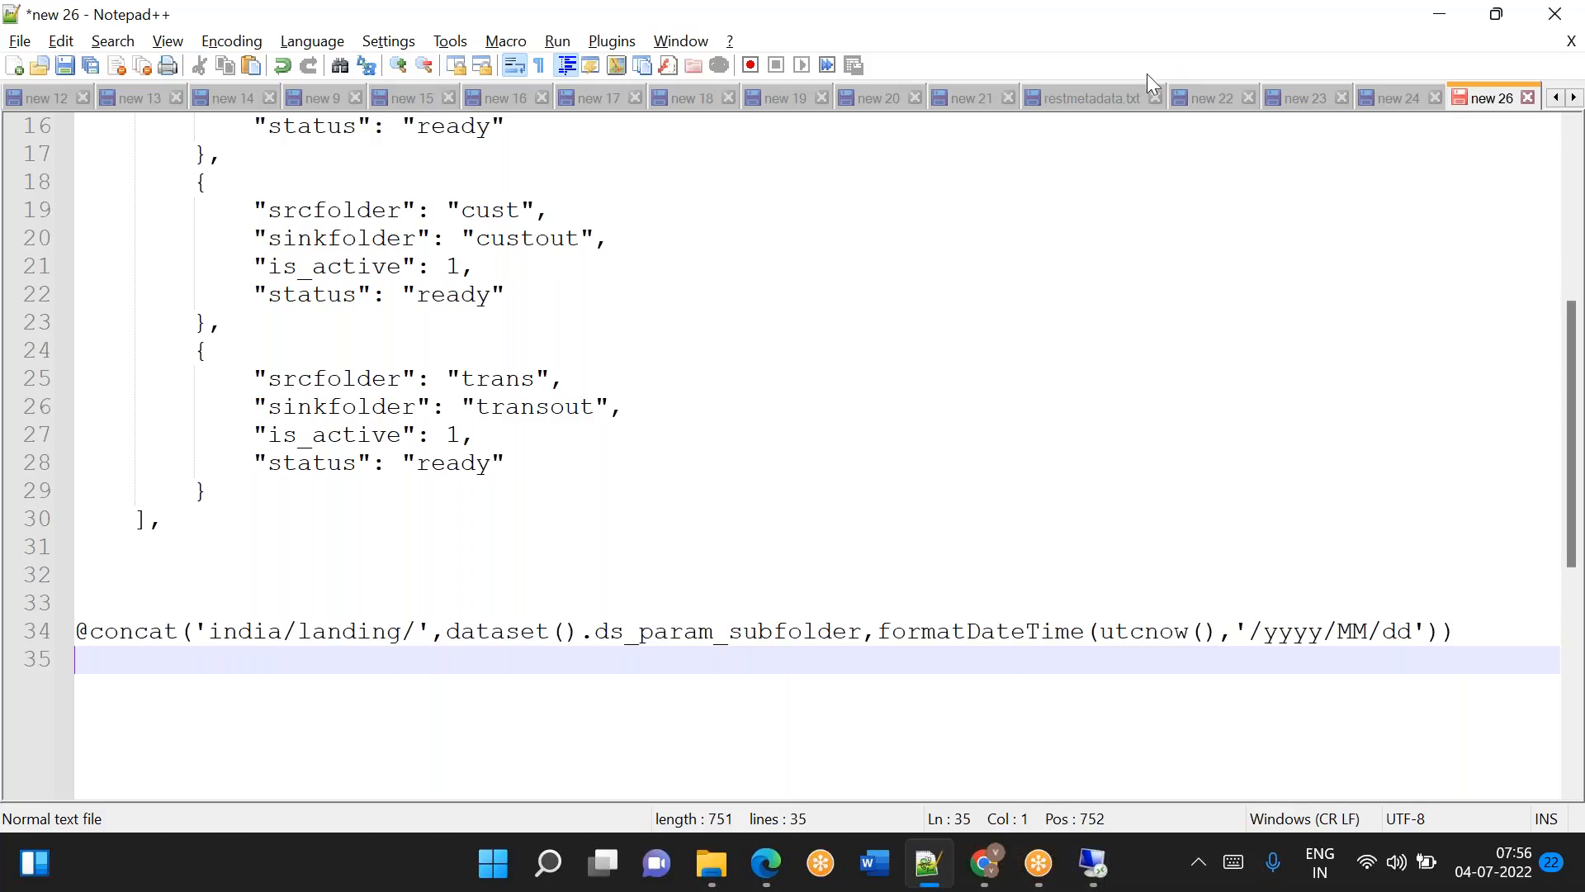
Switch back to Data Factory, start a new linked service and search the data stores for "file".
{"action": "left_click", "coordinate": [976, 884]}
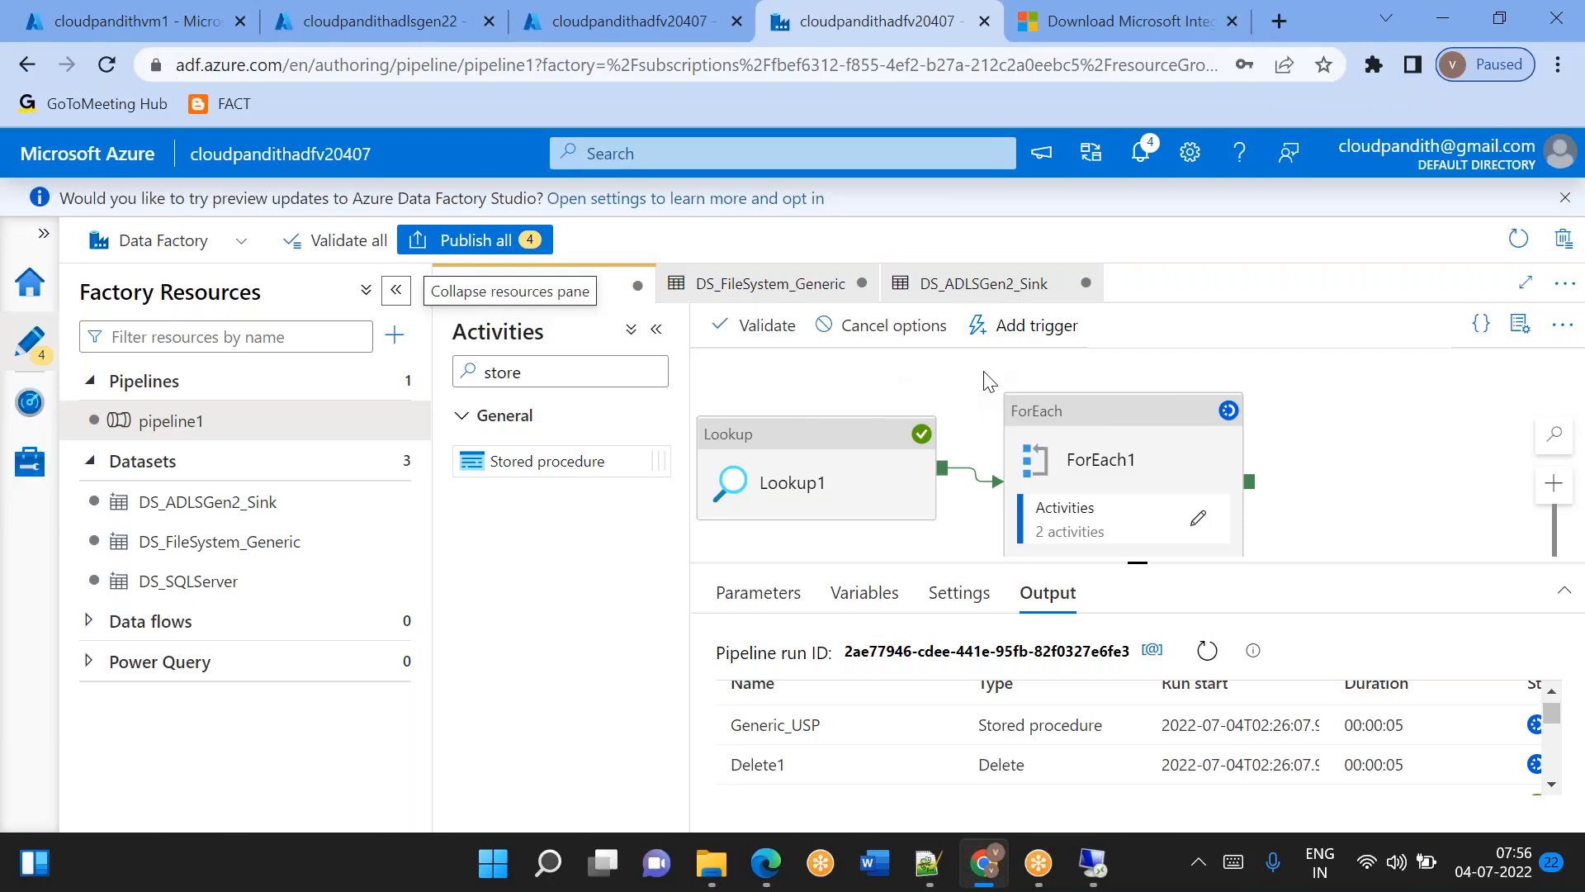
{"action": "left_click", "coordinate": [30, 461]}
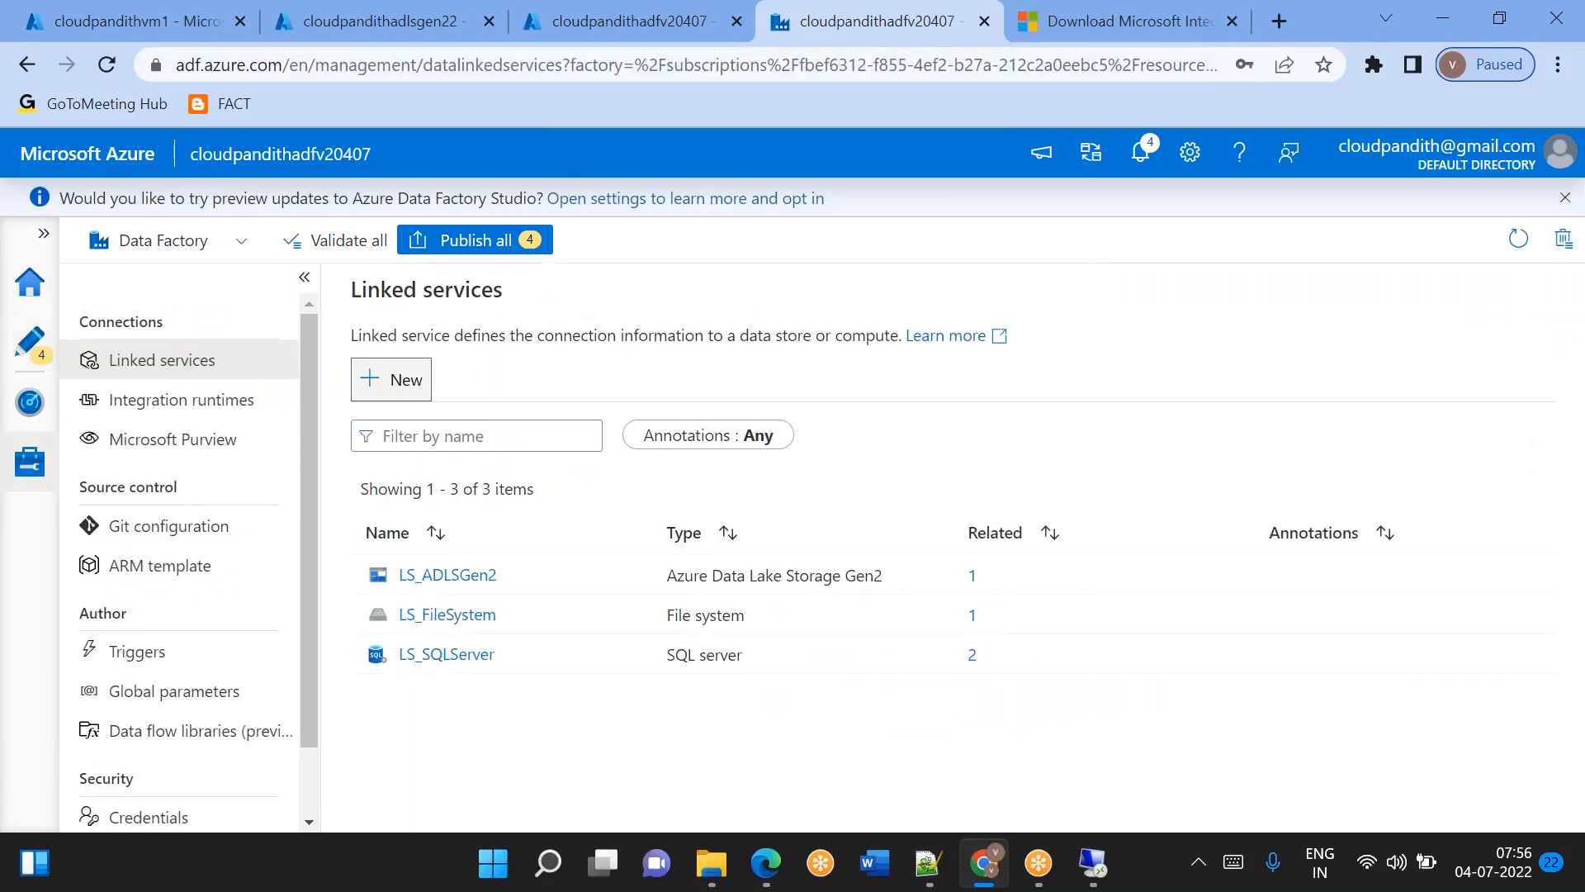
{"action": "left_click", "coordinate": [391, 378]}
{"action": "type", "text": "file"}
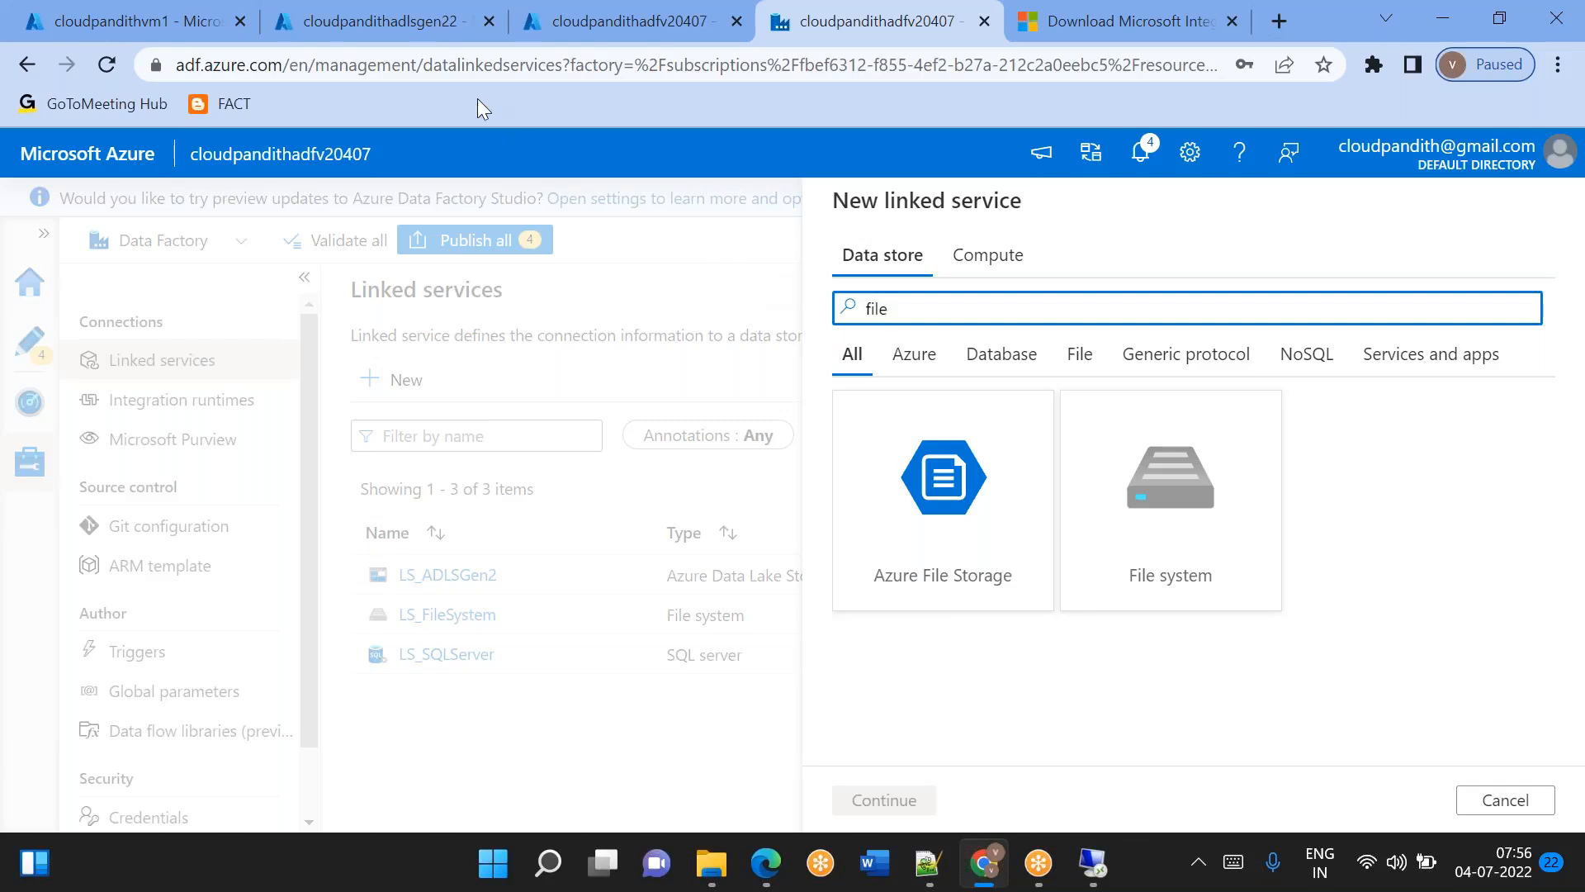
Open the Azure File Storage linked service form, review its connection settings and cancel it.
{"action": "left_click", "coordinate": [963, 536]}
{"action": "double_click", "coordinate": [964, 538]}
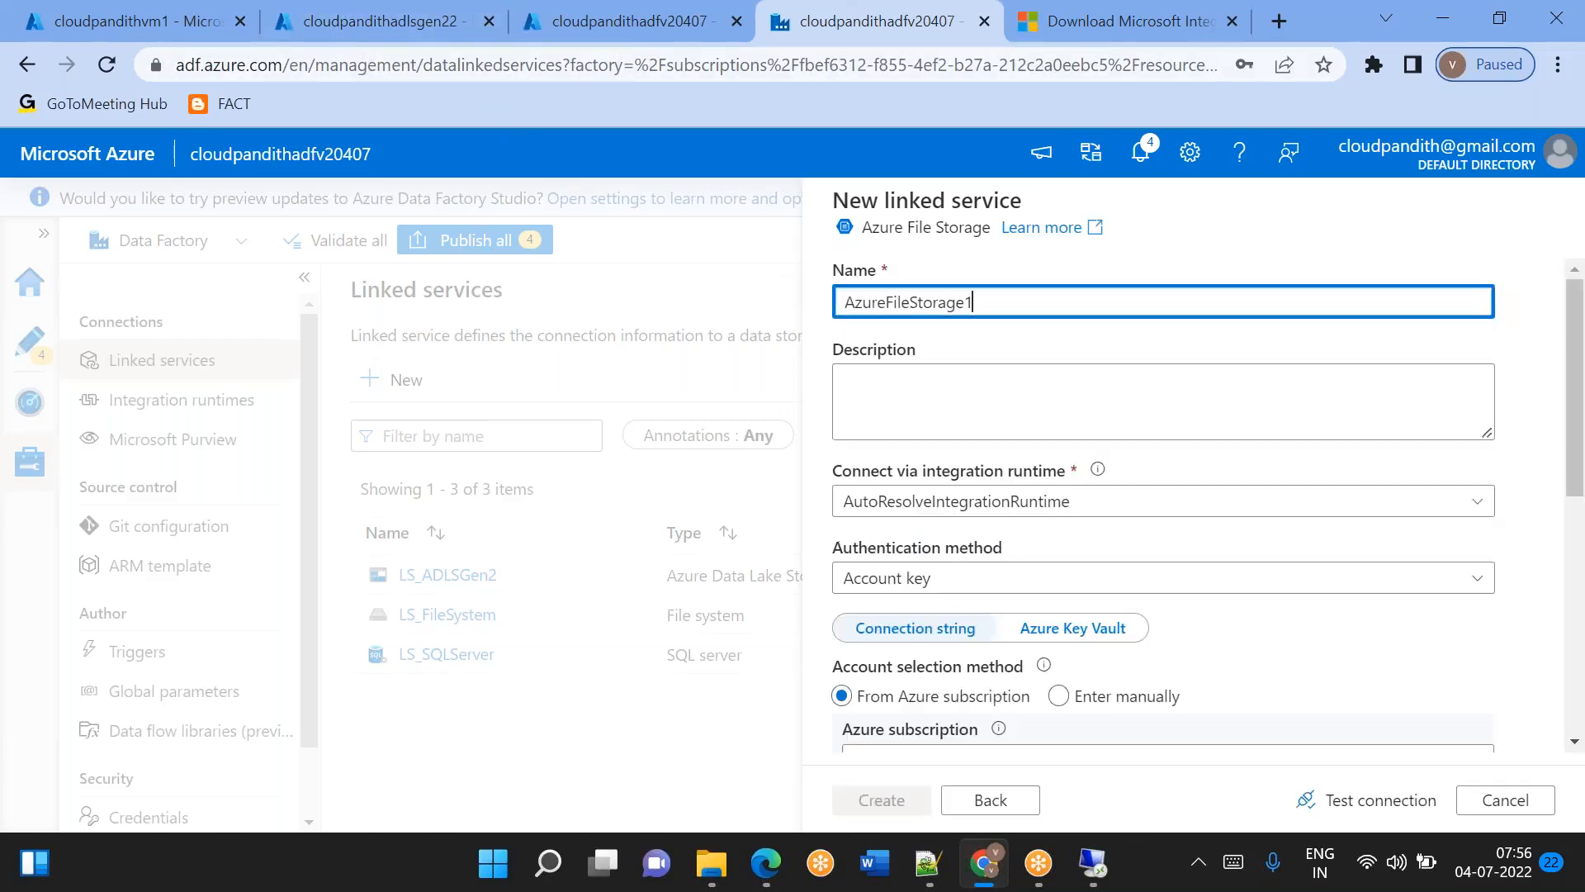
{"action": "scroll", "coordinate": [963, 538], "scroll_direction": "down", "scroll_amount": 3}
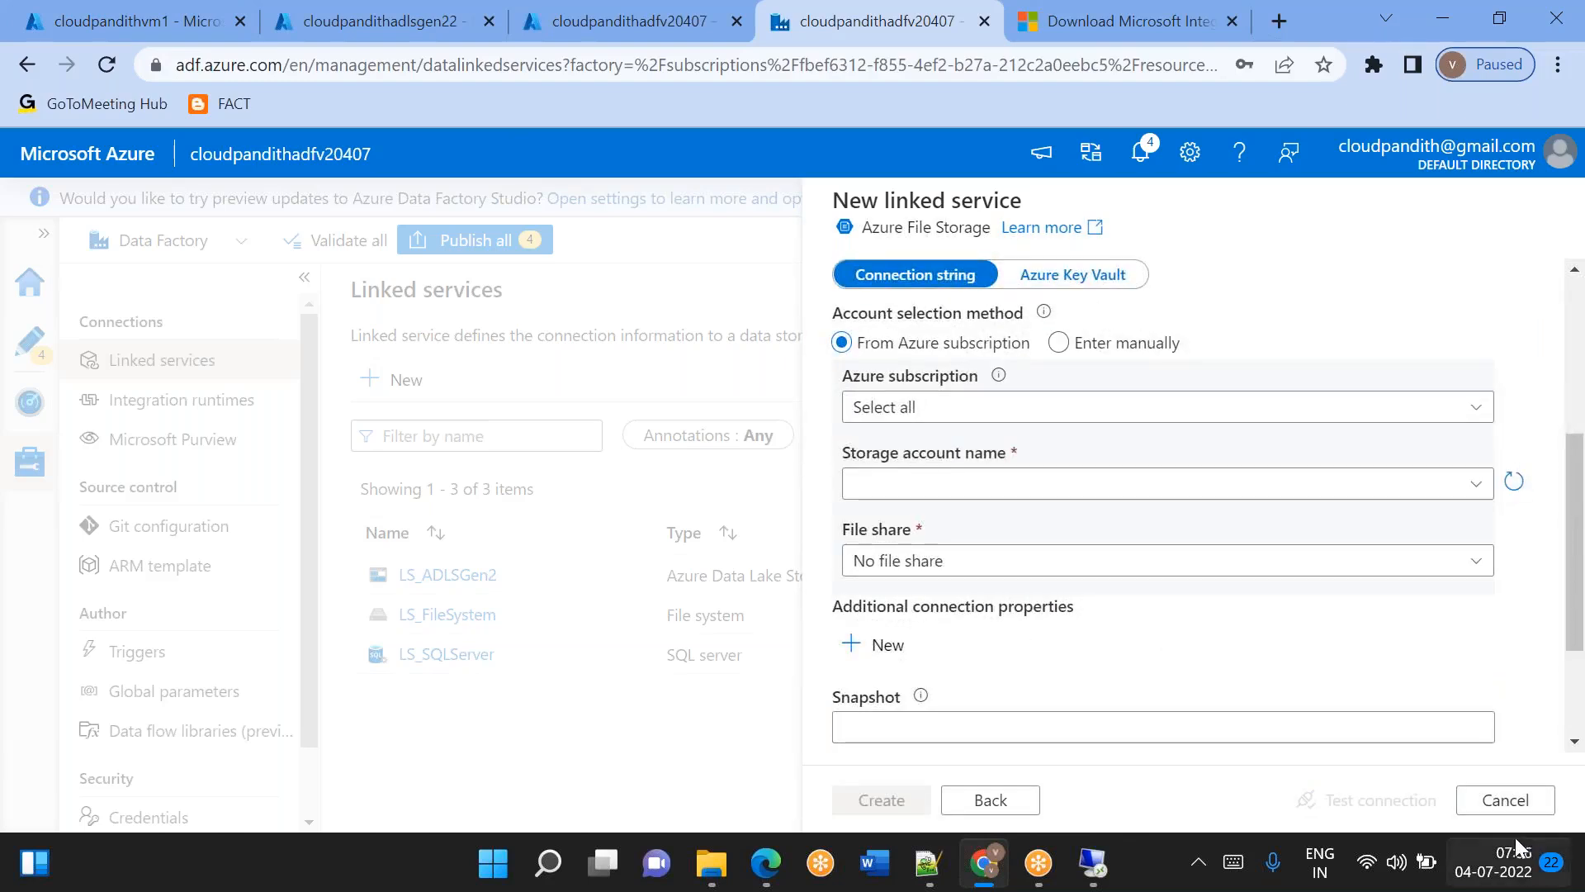
{"action": "left_click", "coordinate": [1499, 804]}
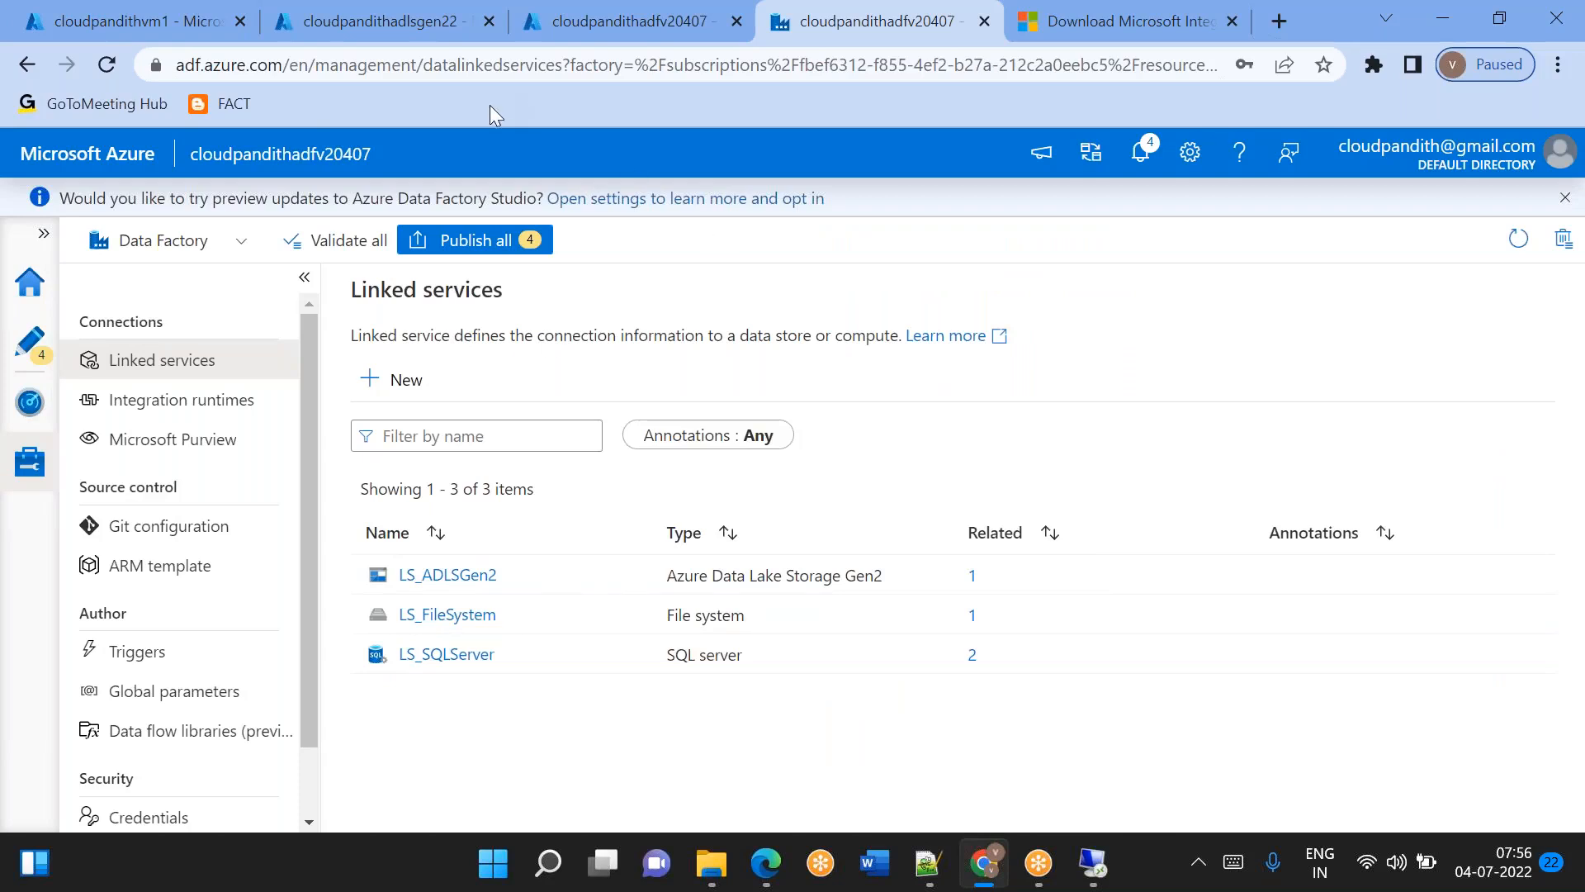
Switch to the Azure portal and open the cloudpandithadlsgen22 account from the storage accounts list.
{"action": "left_click", "coordinate": [384, 18]}
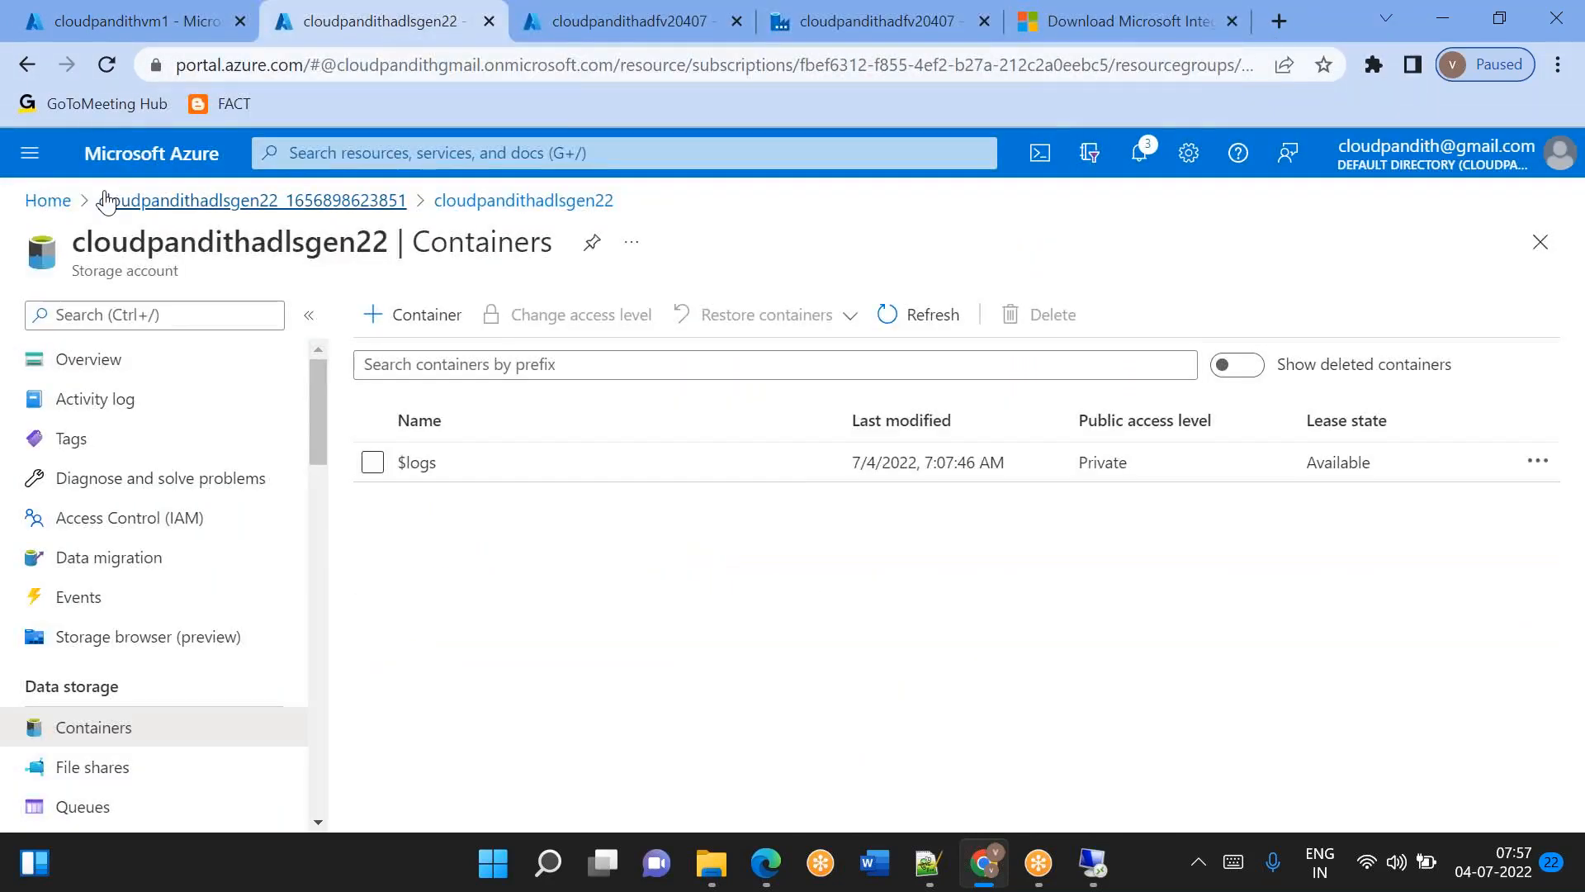
{"action": "left_click", "coordinate": [48, 200]}
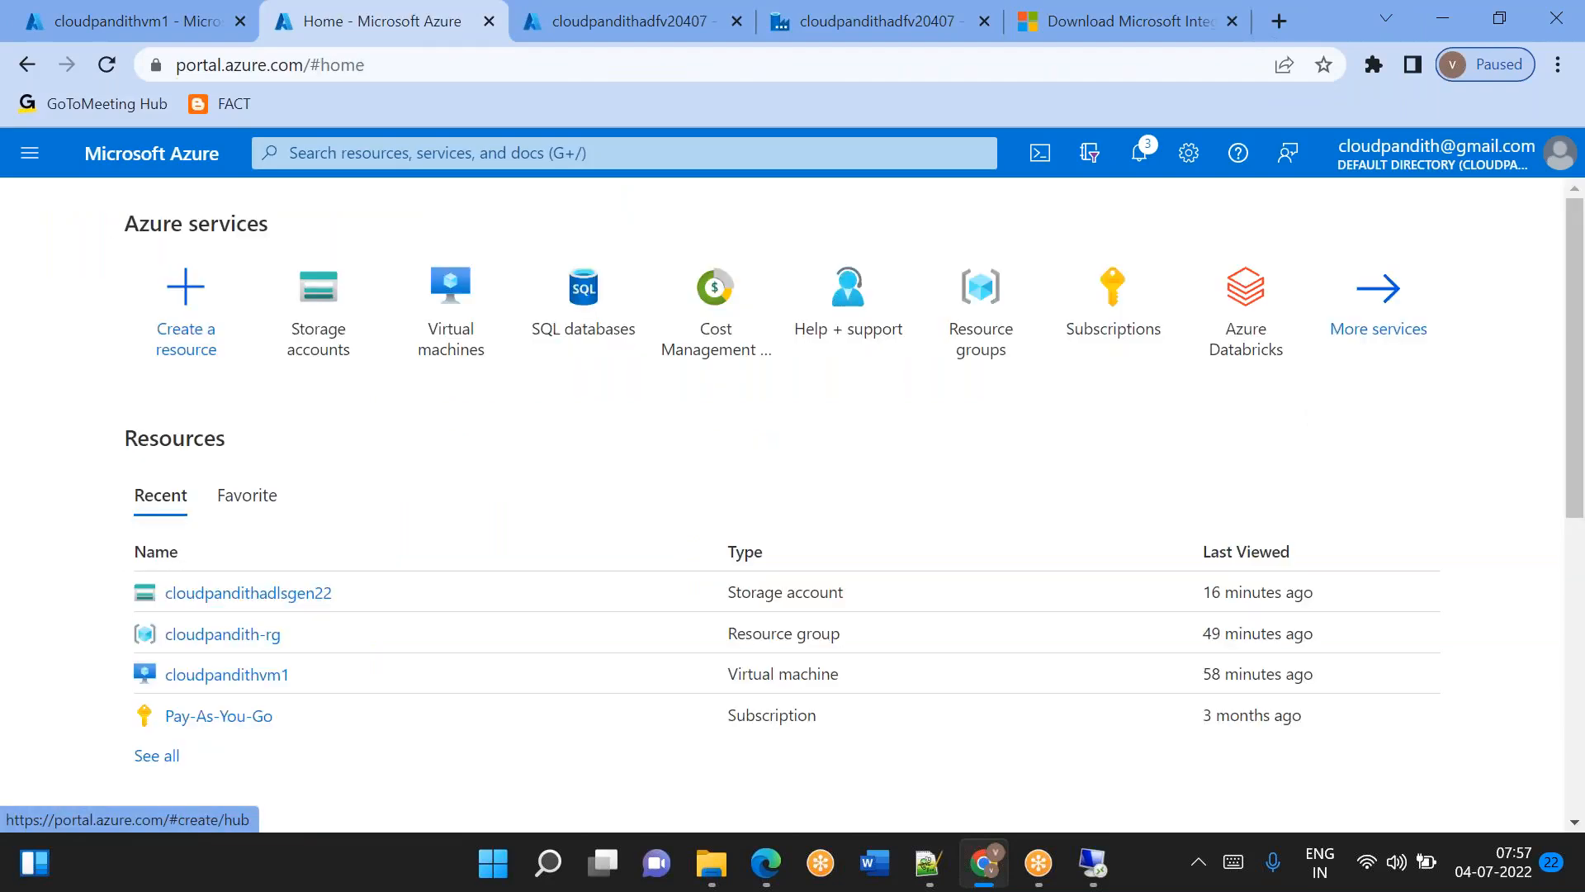
{"action": "left_click", "coordinate": [330, 345]}
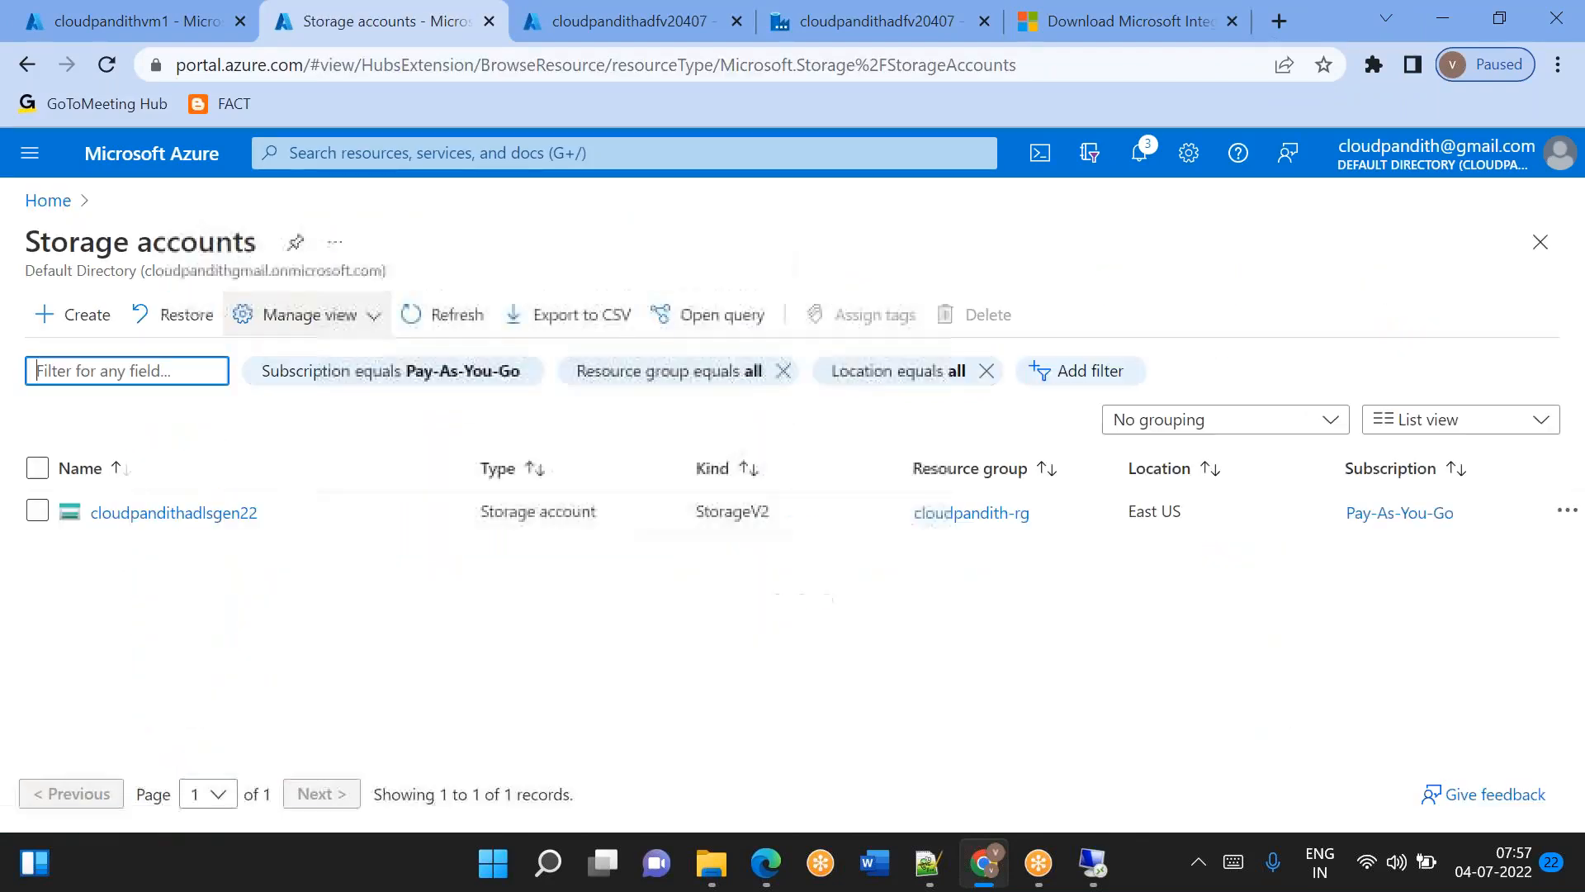
{"action": "left_click", "coordinate": [183, 515]}
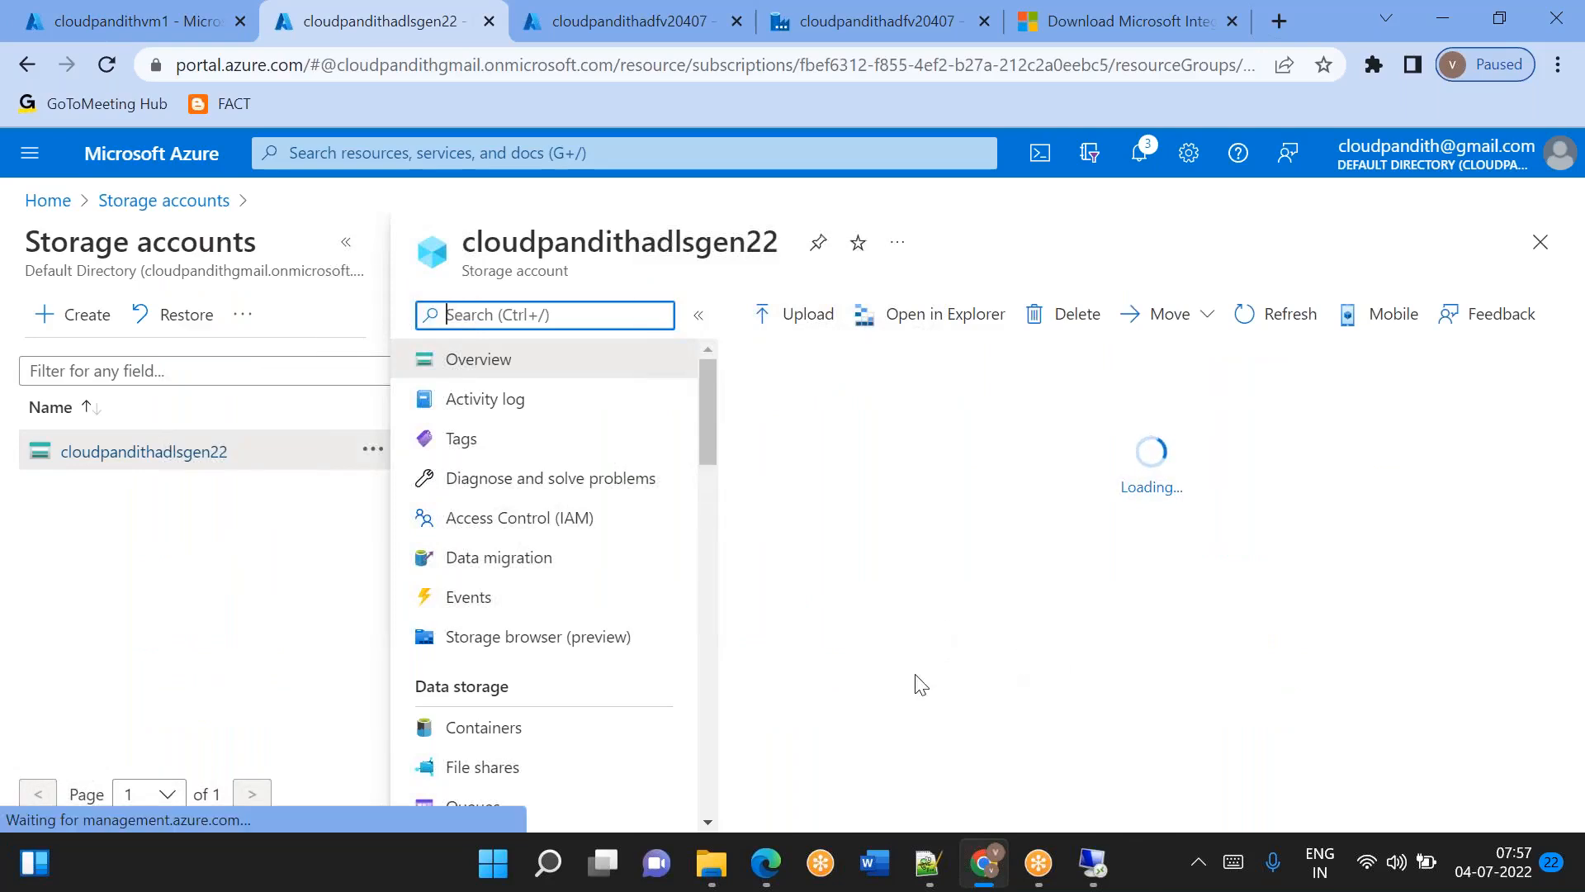
Look through the storage account's overview properties and open its File service to view the file shares.
{"action": "scroll", "coordinate": [920, 641], "scroll_direction": "down", "scroll_amount": 6}
{"action": "scroll", "coordinate": [920, 641], "scroll_direction": "up", "scroll_amount": 2}
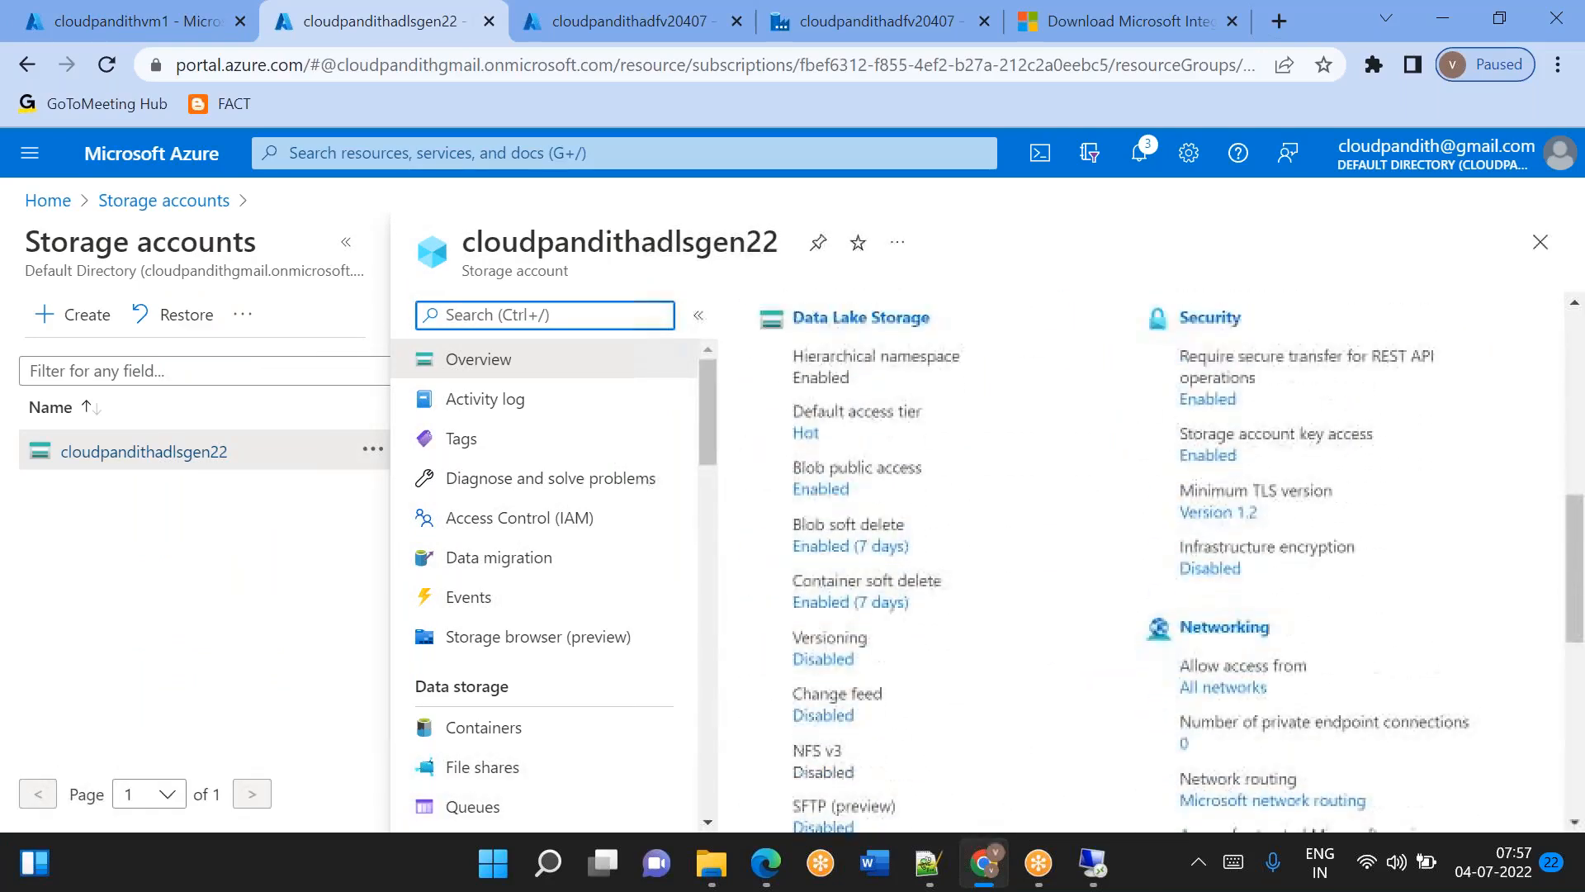
{"action": "scroll", "coordinate": [920, 640], "scroll_direction": "down", "scroll_amount": 5}
{"action": "scroll", "coordinate": [1015, 570], "scroll_direction": "down", "scroll_amount": 2}
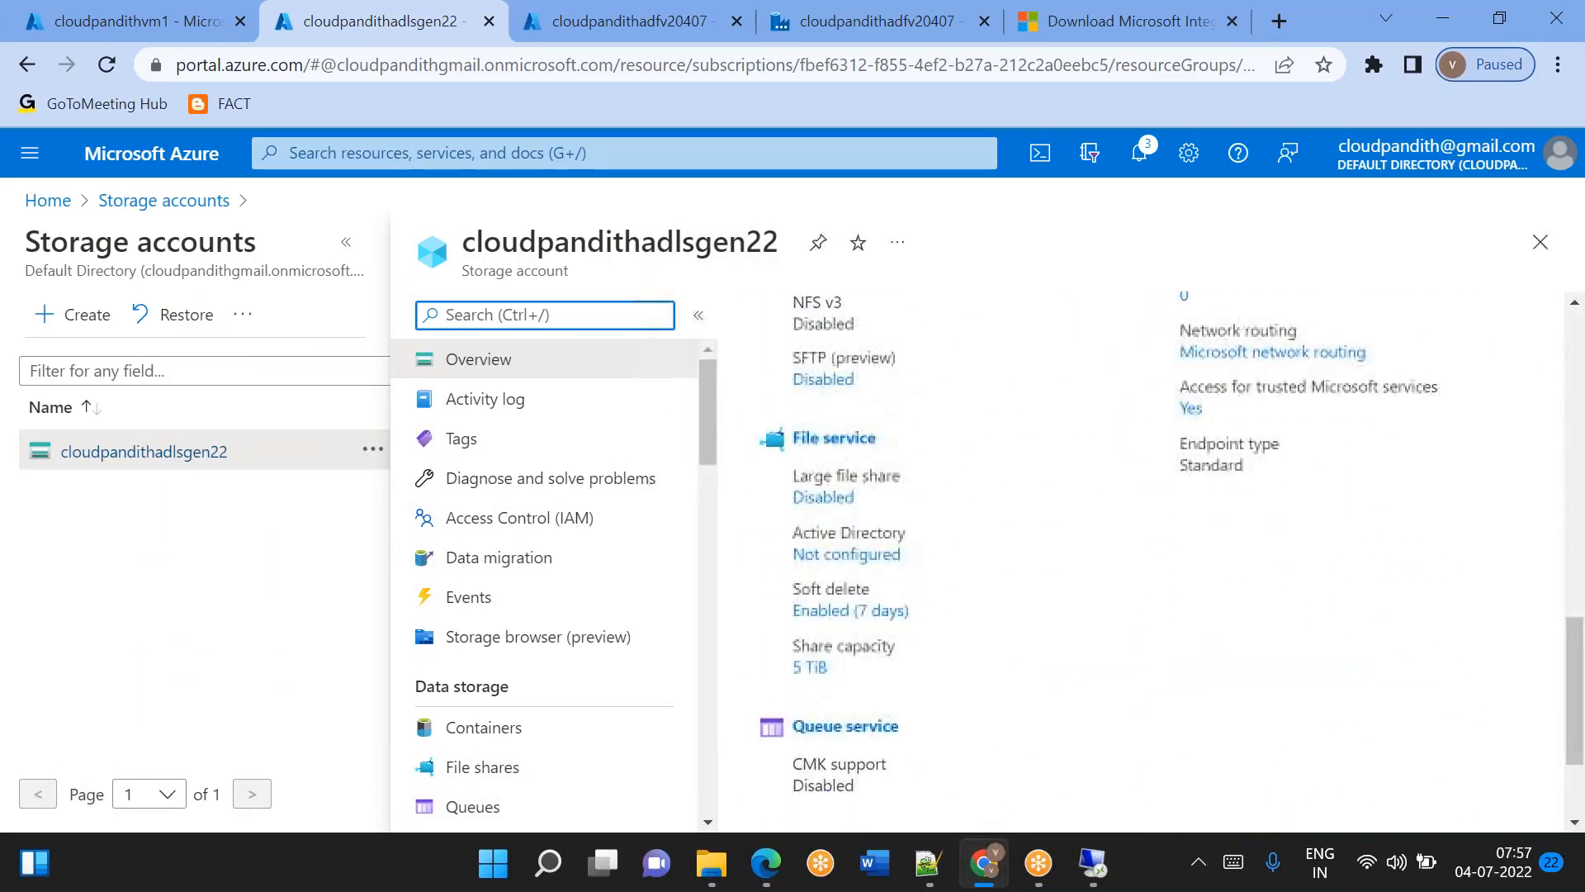
{"action": "scroll", "coordinate": [1016, 570], "scroll_direction": "down", "scroll_amount": 2}
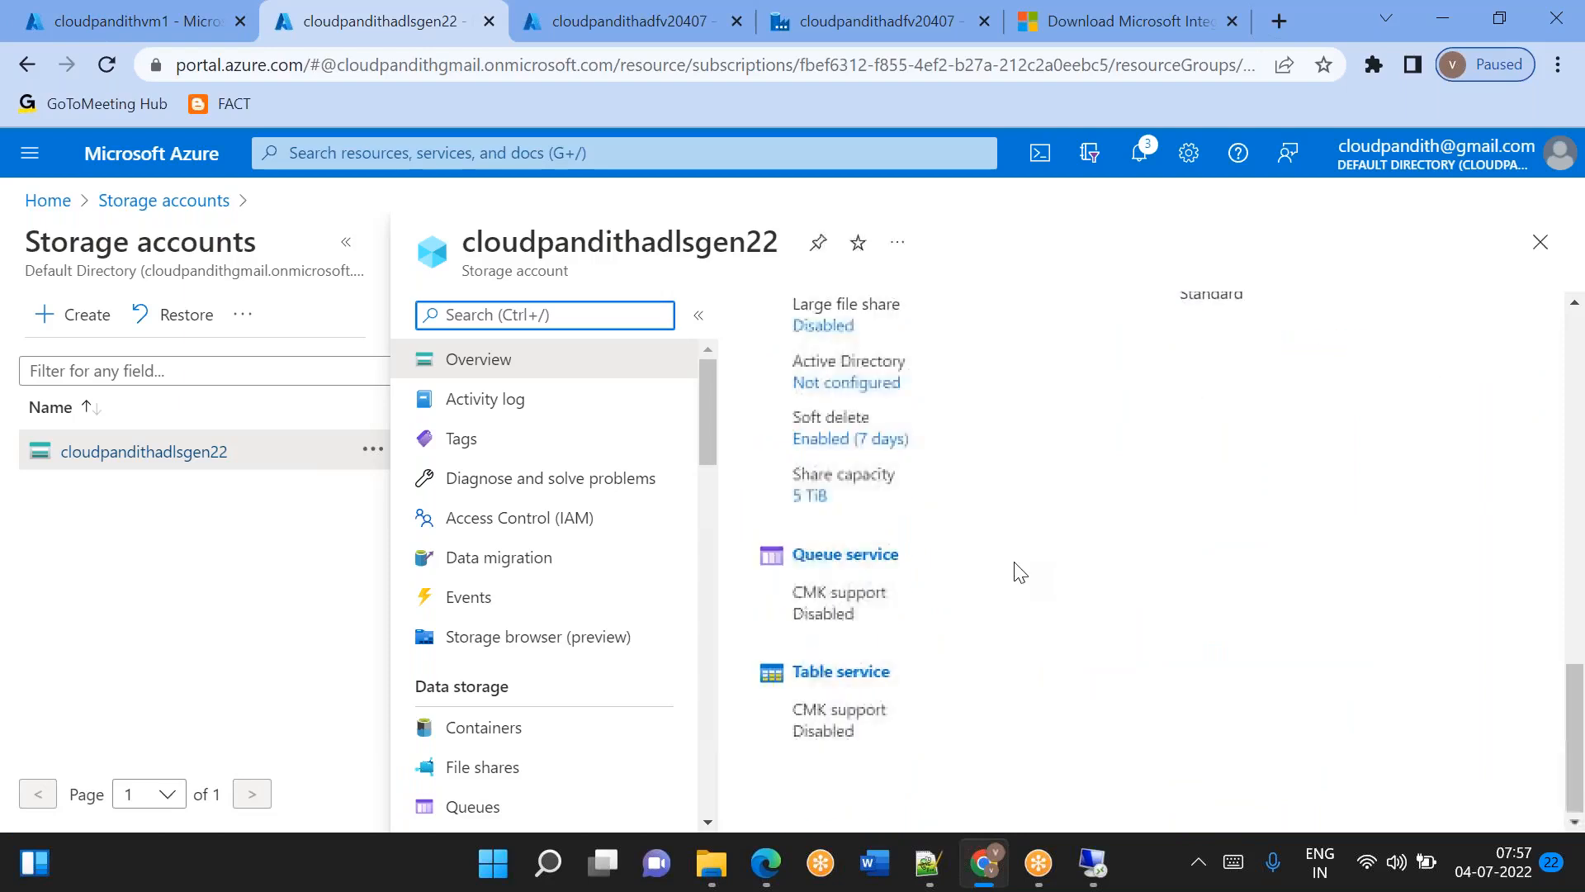
{"action": "scroll", "coordinate": [991, 553], "scroll_direction": "up", "scroll_amount": 3}
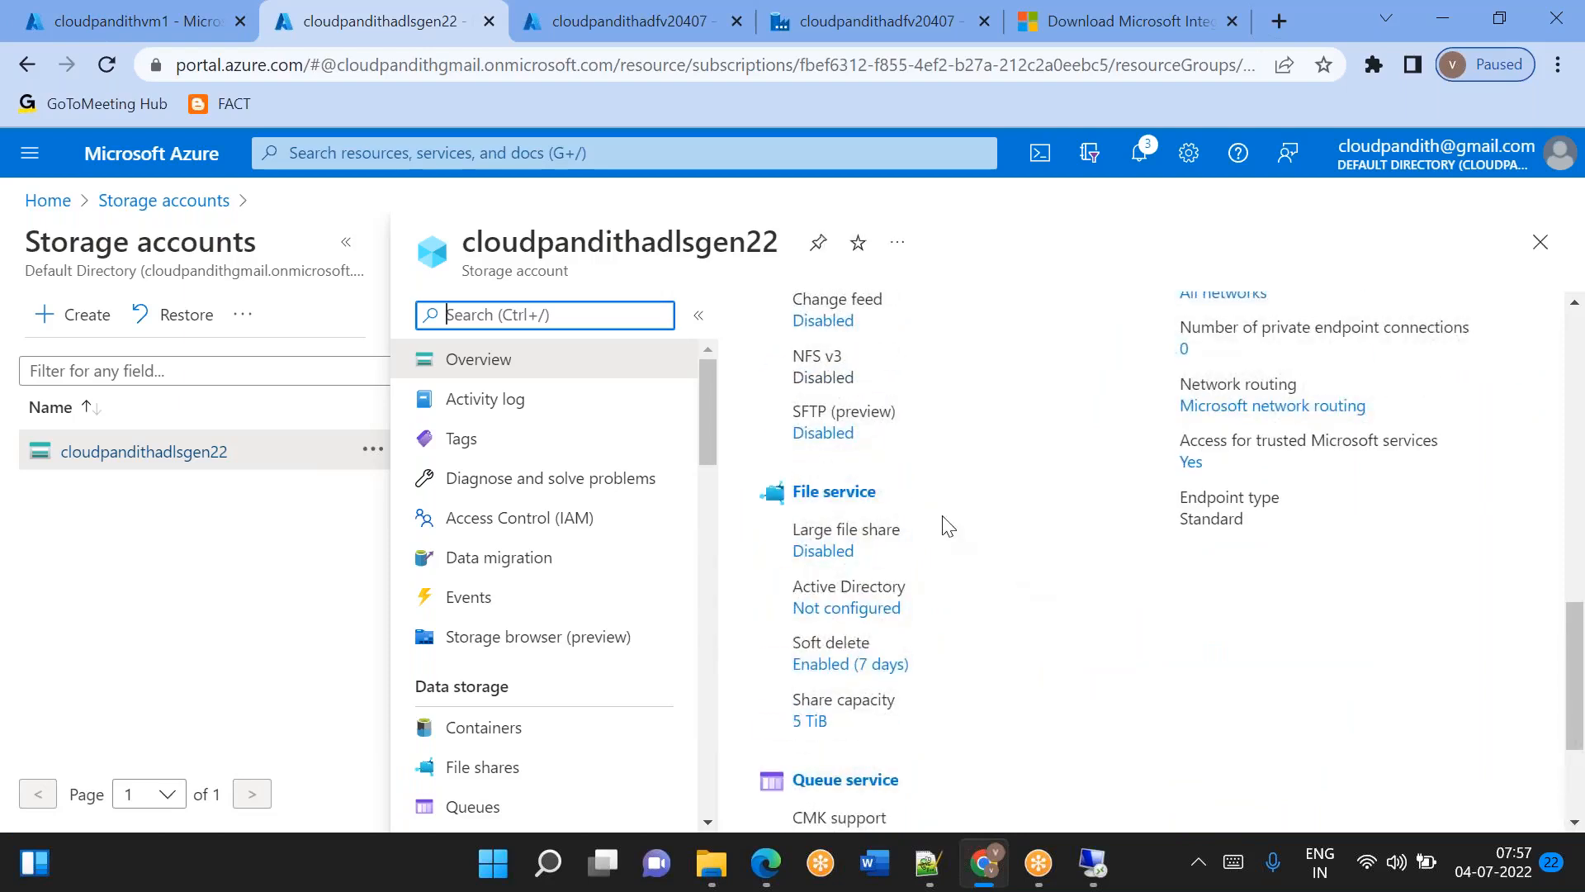
{"action": "left_click", "coordinate": [846, 494]}
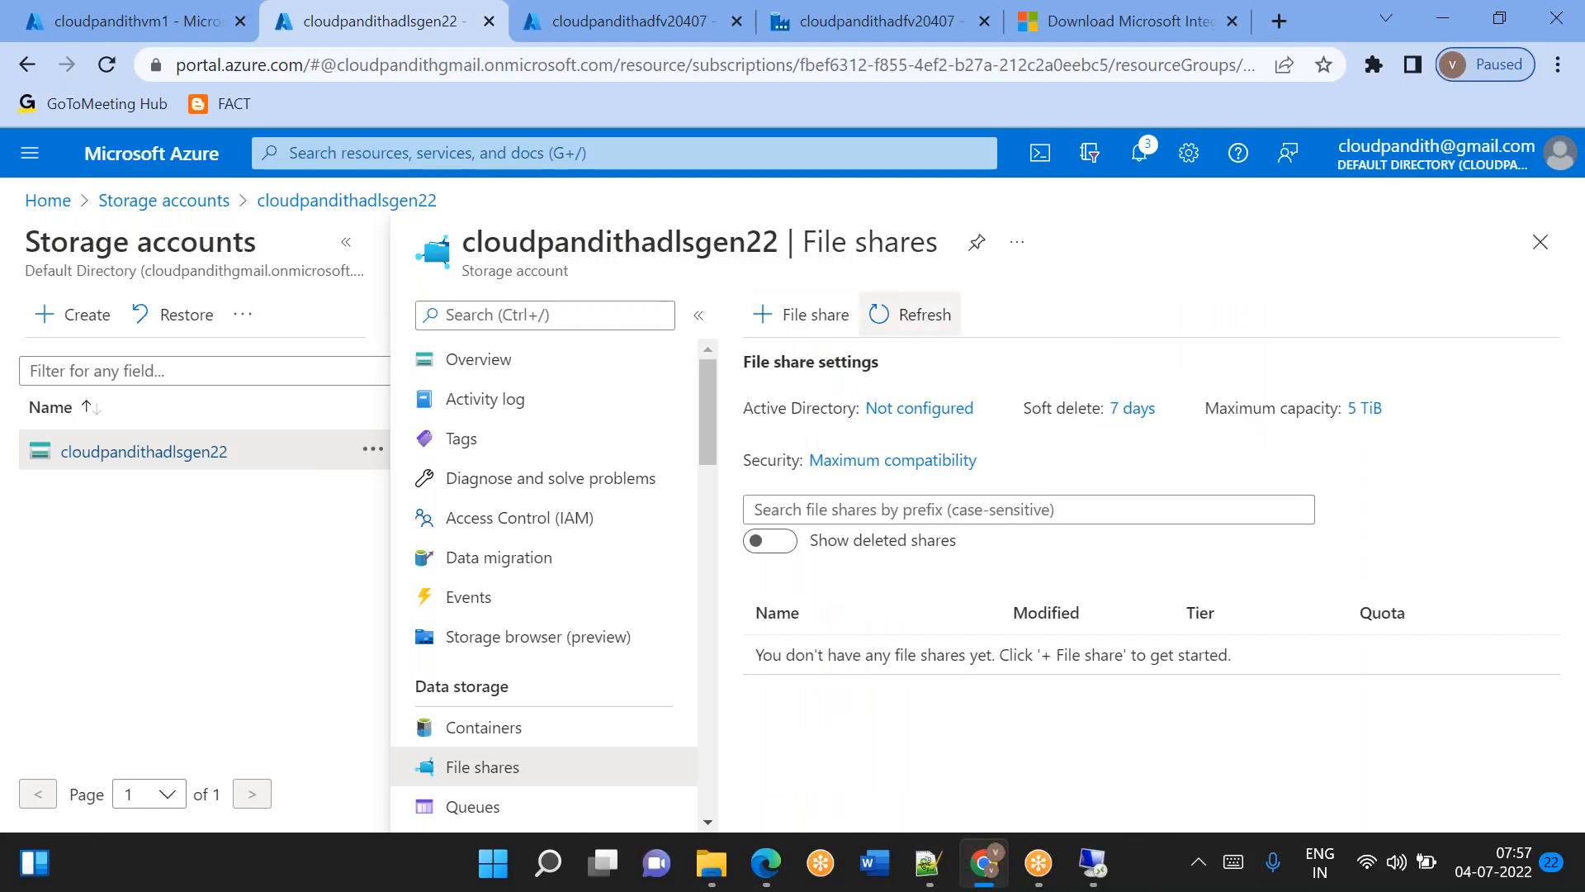
Search the Azure portal for "file storage", then clear the search and dismiss the suggestions.
{"action": "left_click", "coordinate": [488, 149]}
{"action": "type", "text": "file storage"}
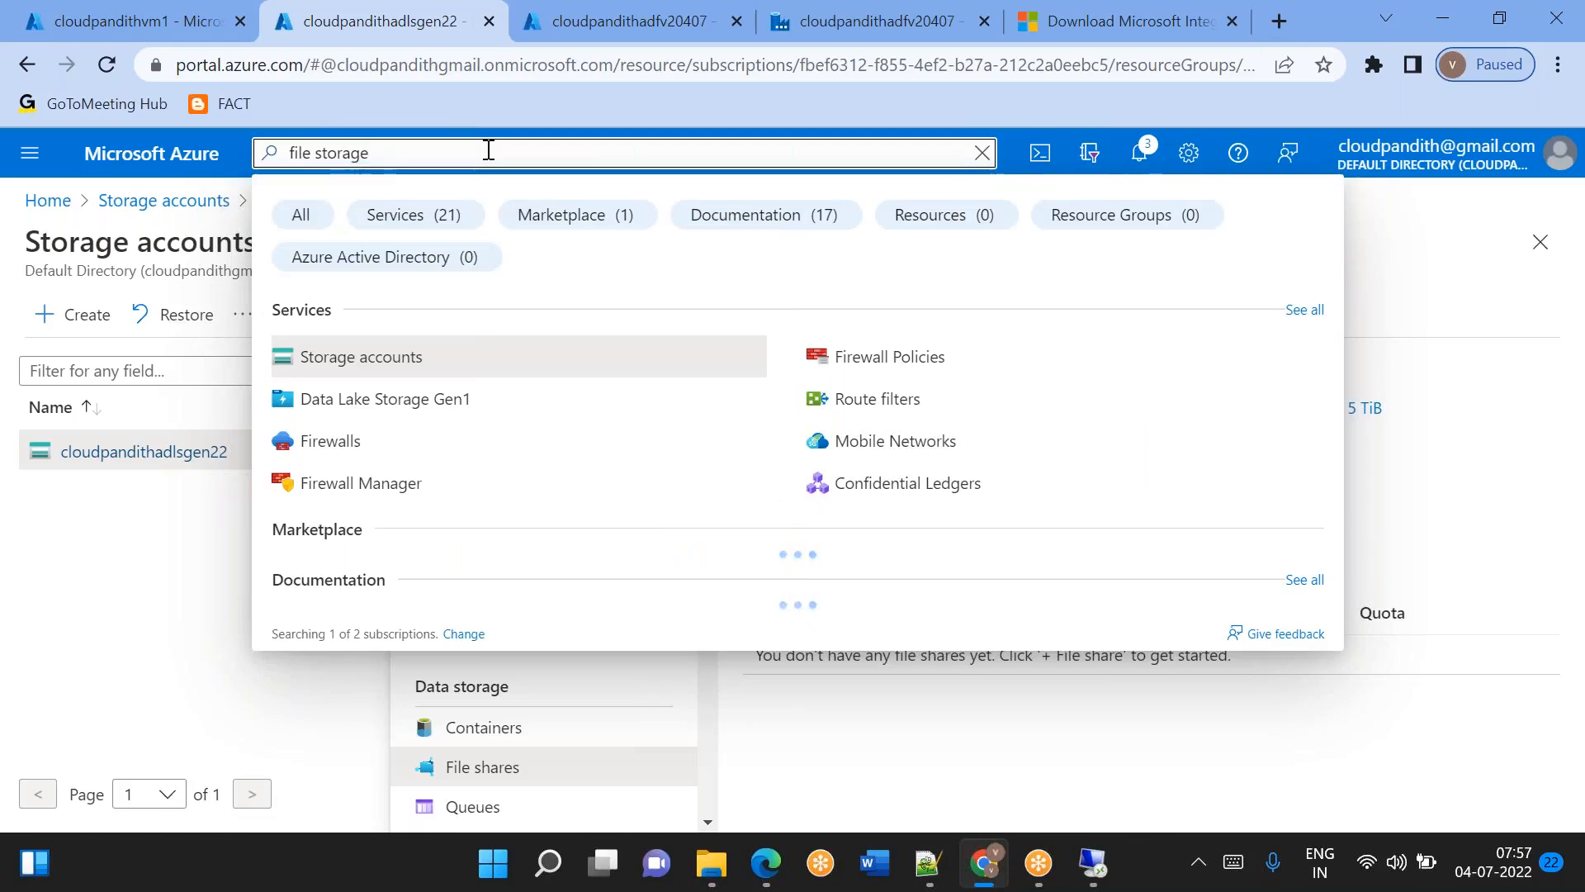
{"action": "key", "text": "ctrl+a"}
{"action": "key", "text": "BackSpace"}
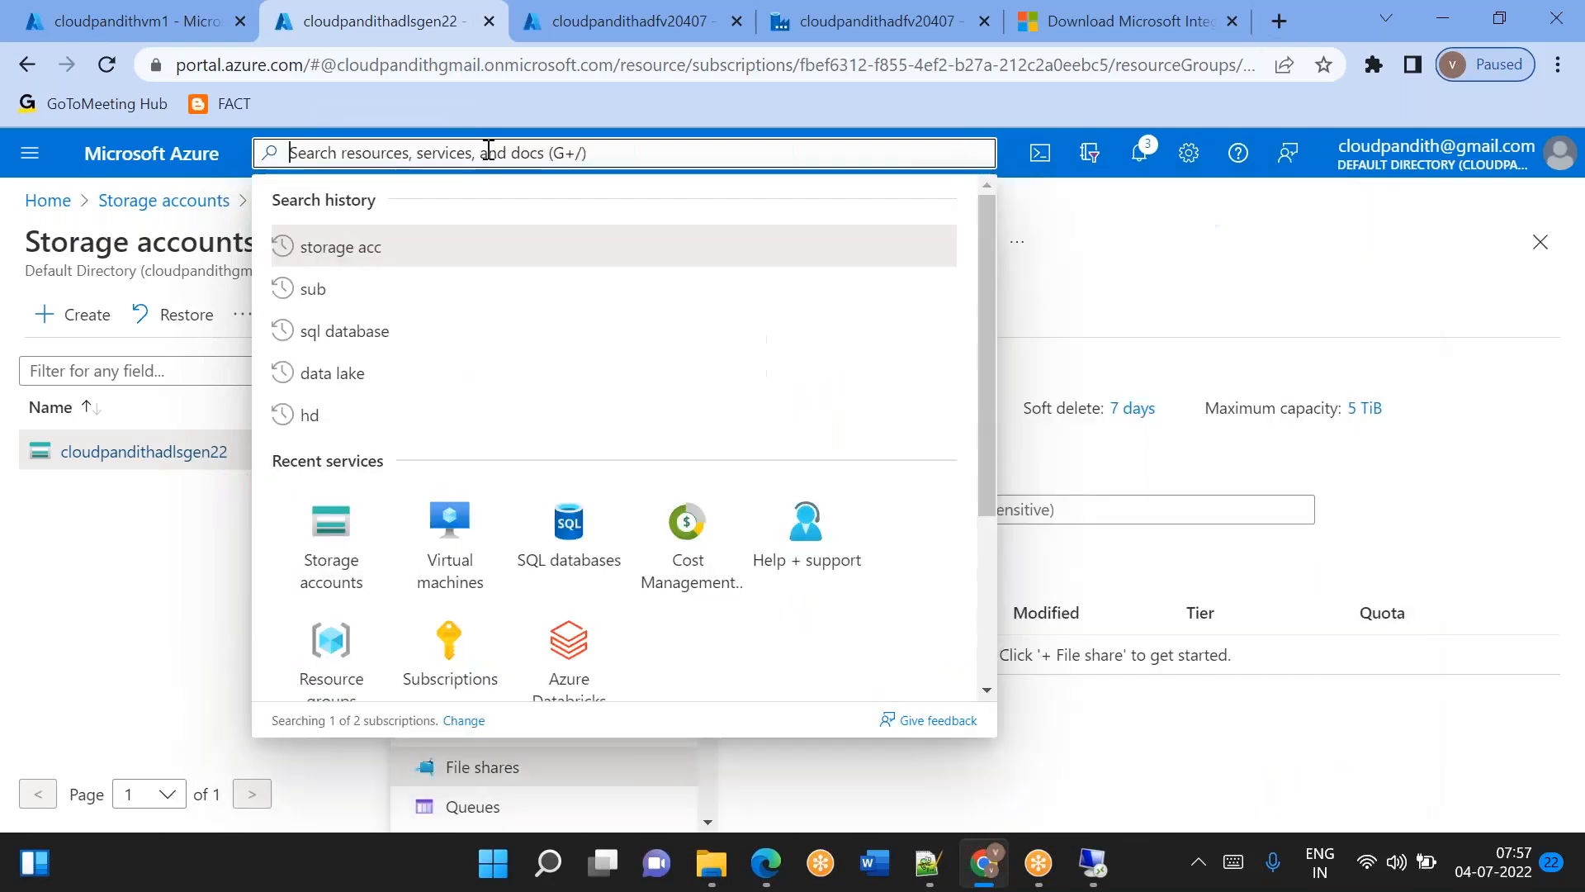
{"action": "left_click", "coordinate": [105, 713]}
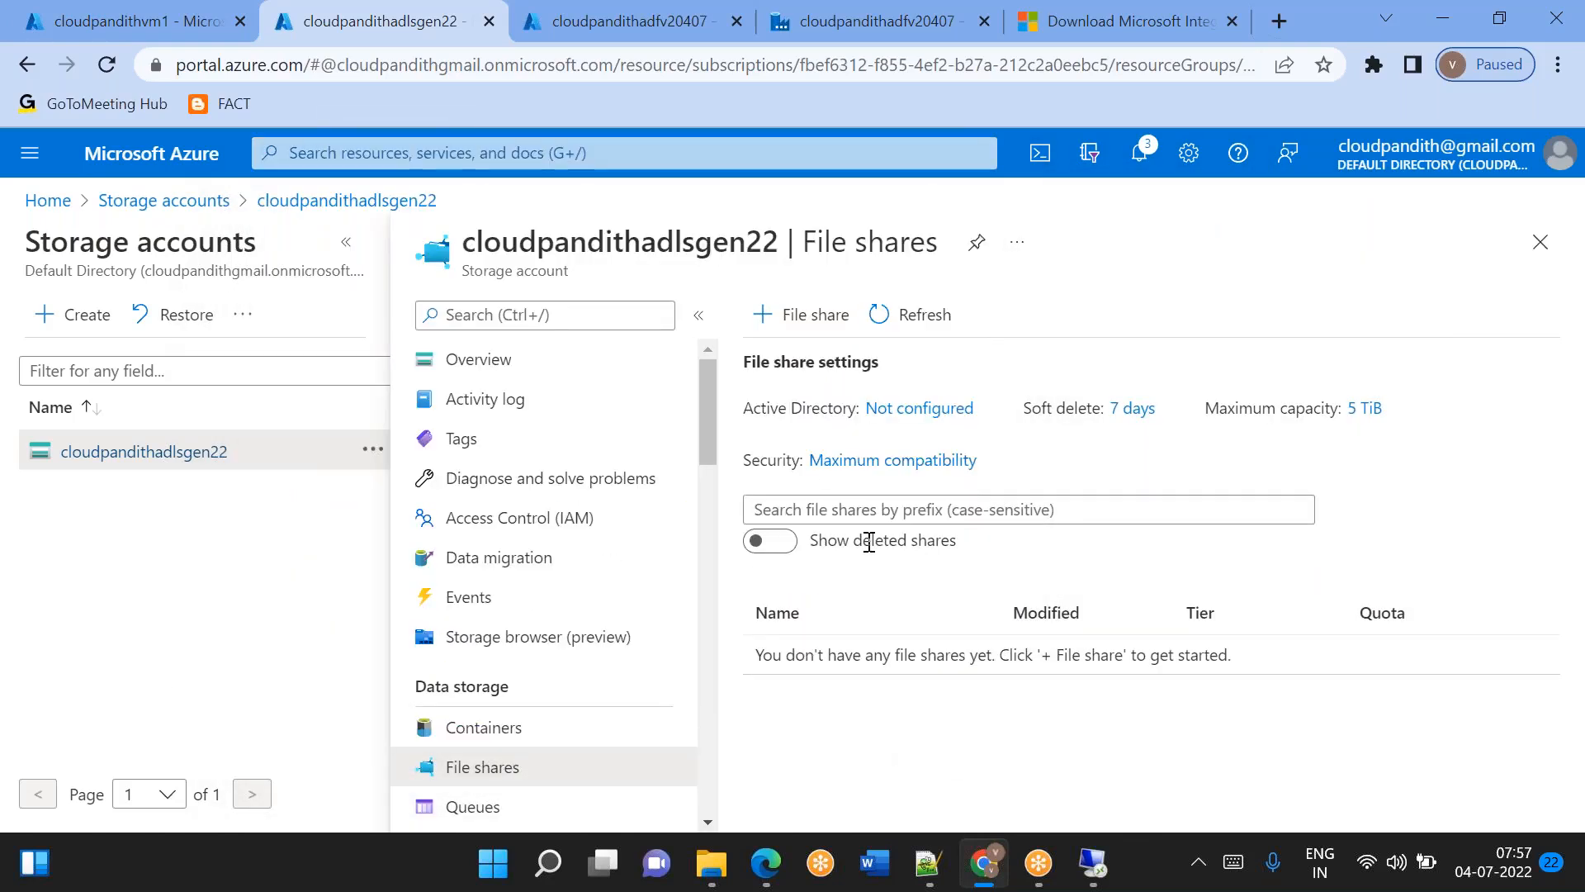
Return to the cloudpandithadlsgen22 overview and examine its Data Lake Storage, File, Queue and Table service properties.
{"action": "left_click", "coordinate": [369, 206]}
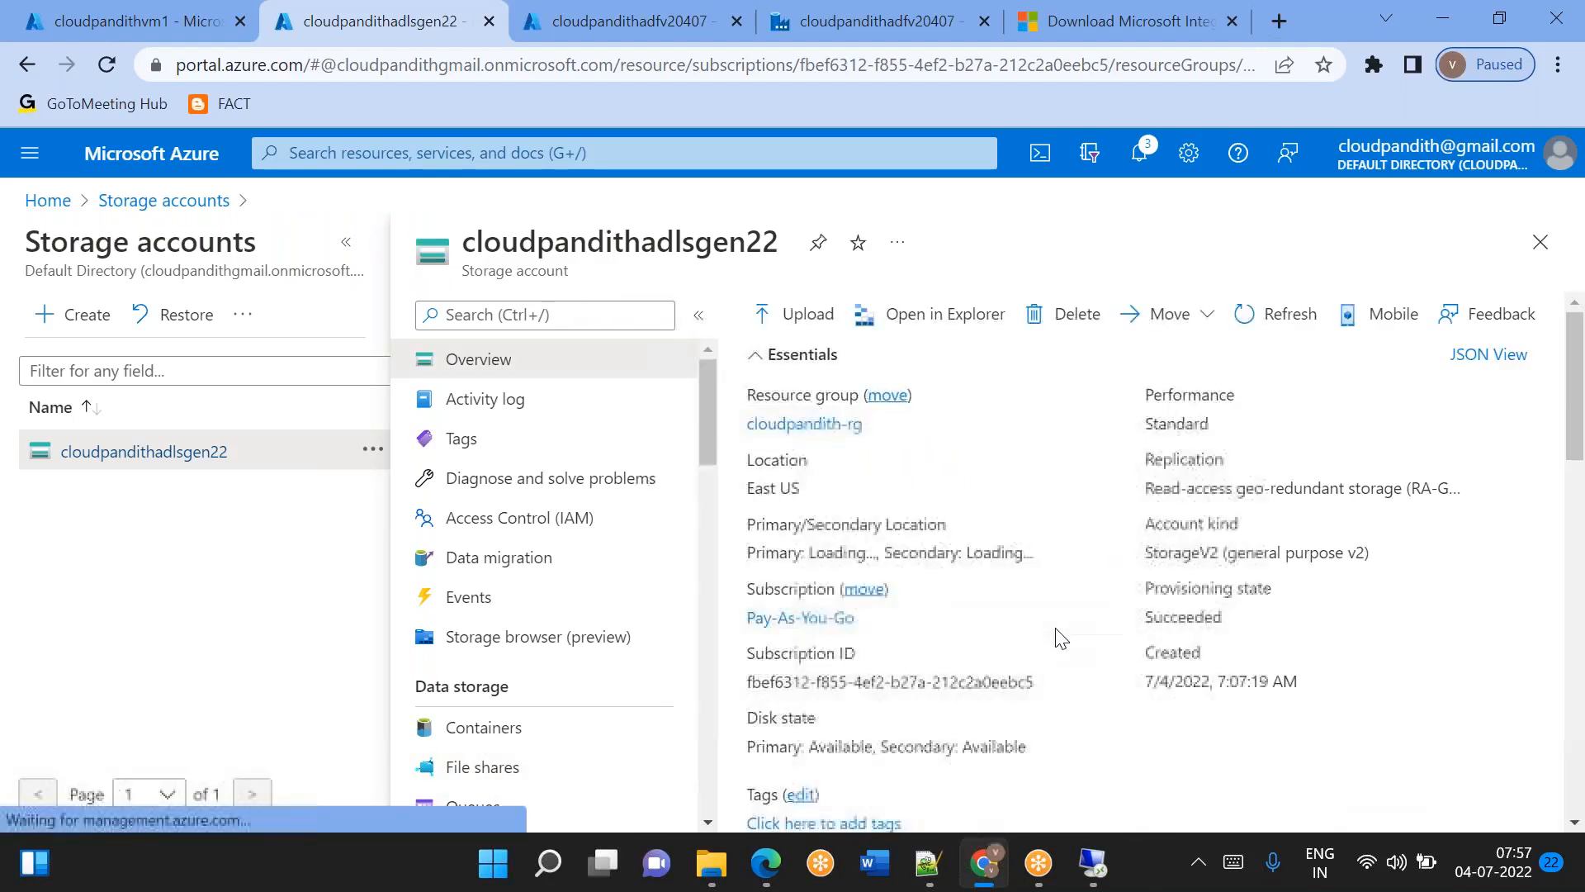
{"action": "scroll", "coordinate": [1055, 629], "scroll_direction": "down", "scroll_amount": 2}
{"action": "scroll", "coordinate": [1016, 607], "scroll_direction": "down", "scroll_amount": 3}
{"action": "scroll", "coordinate": [824, 533], "scroll_direction": "down", "scroll_amount": 5}
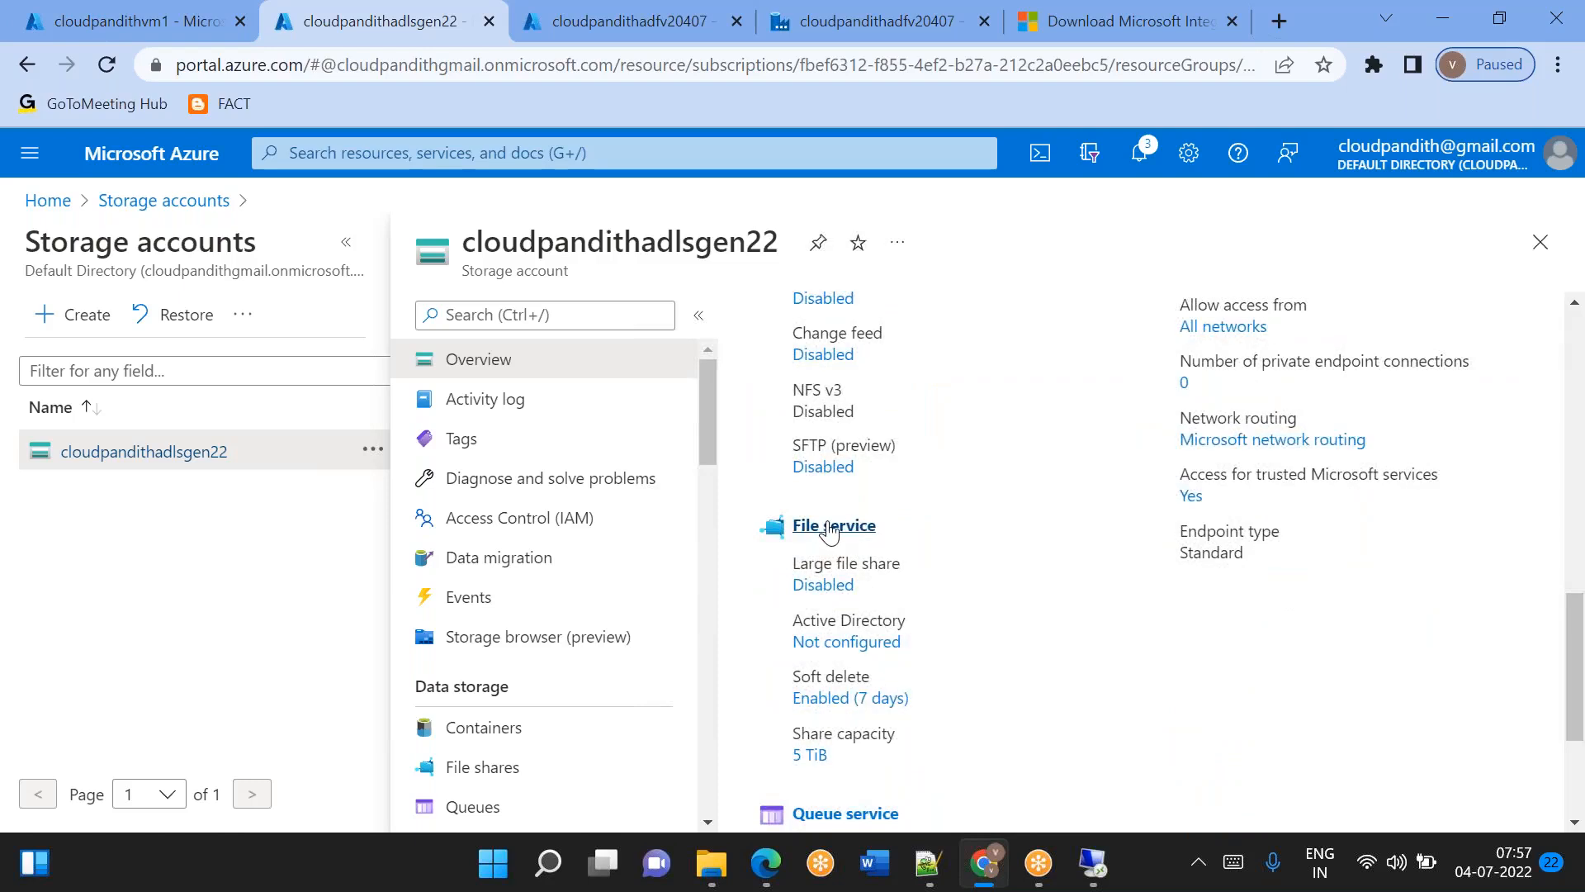
{"action": "scroll", "coordinate": [867, 553], "scroll_direction": "down", "scroll_amount": 3}
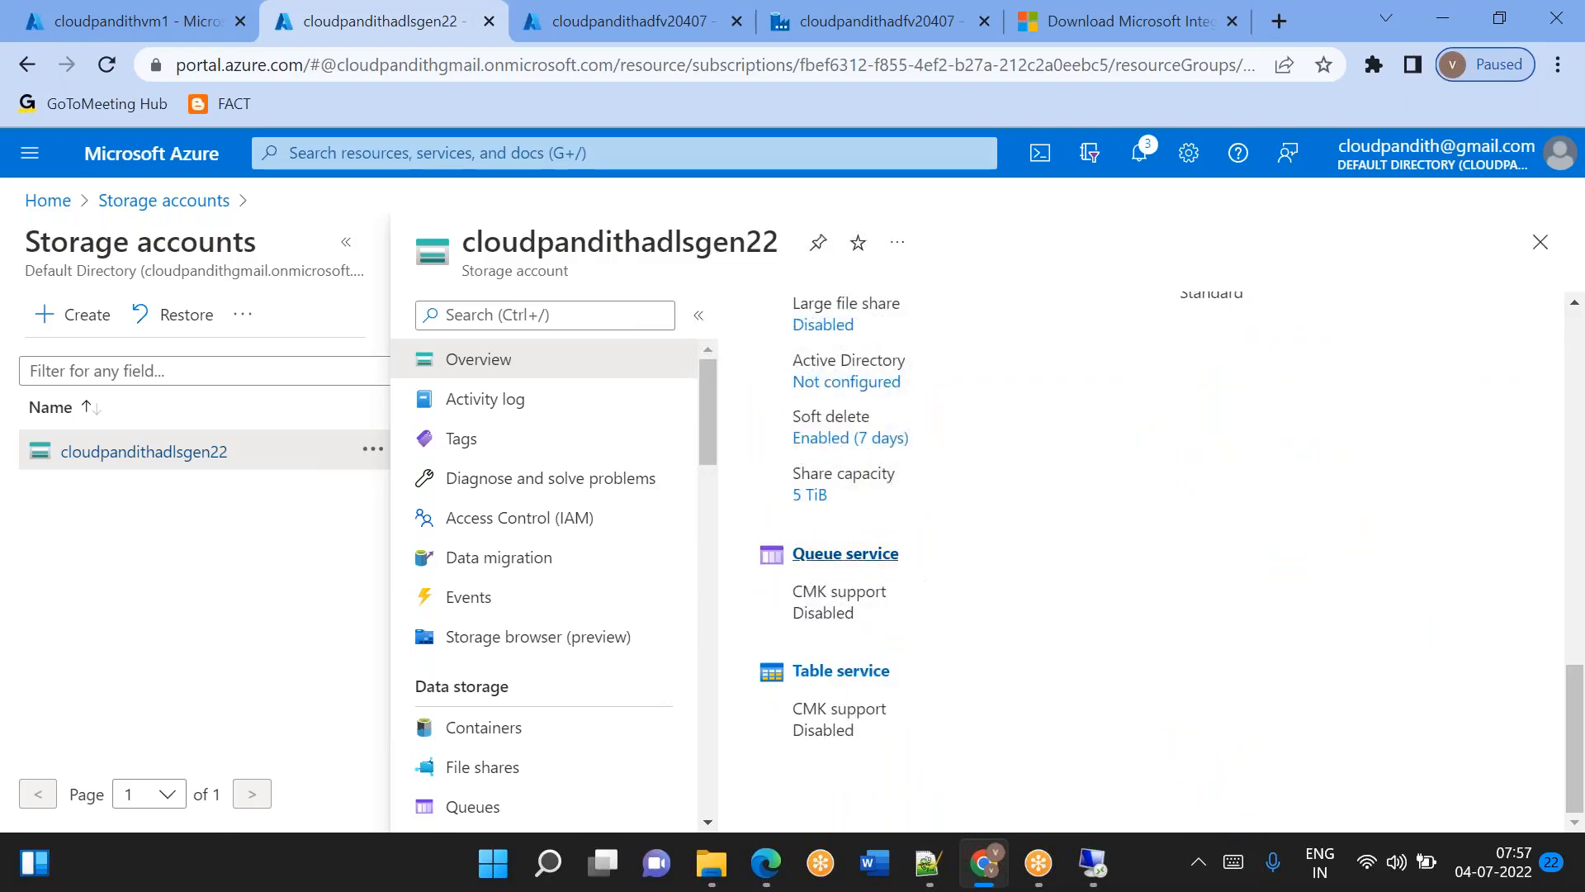
{"action": "scroll", "coordinate": [915, 677], "scroll_direction": "up", "scroll_amount": 4}
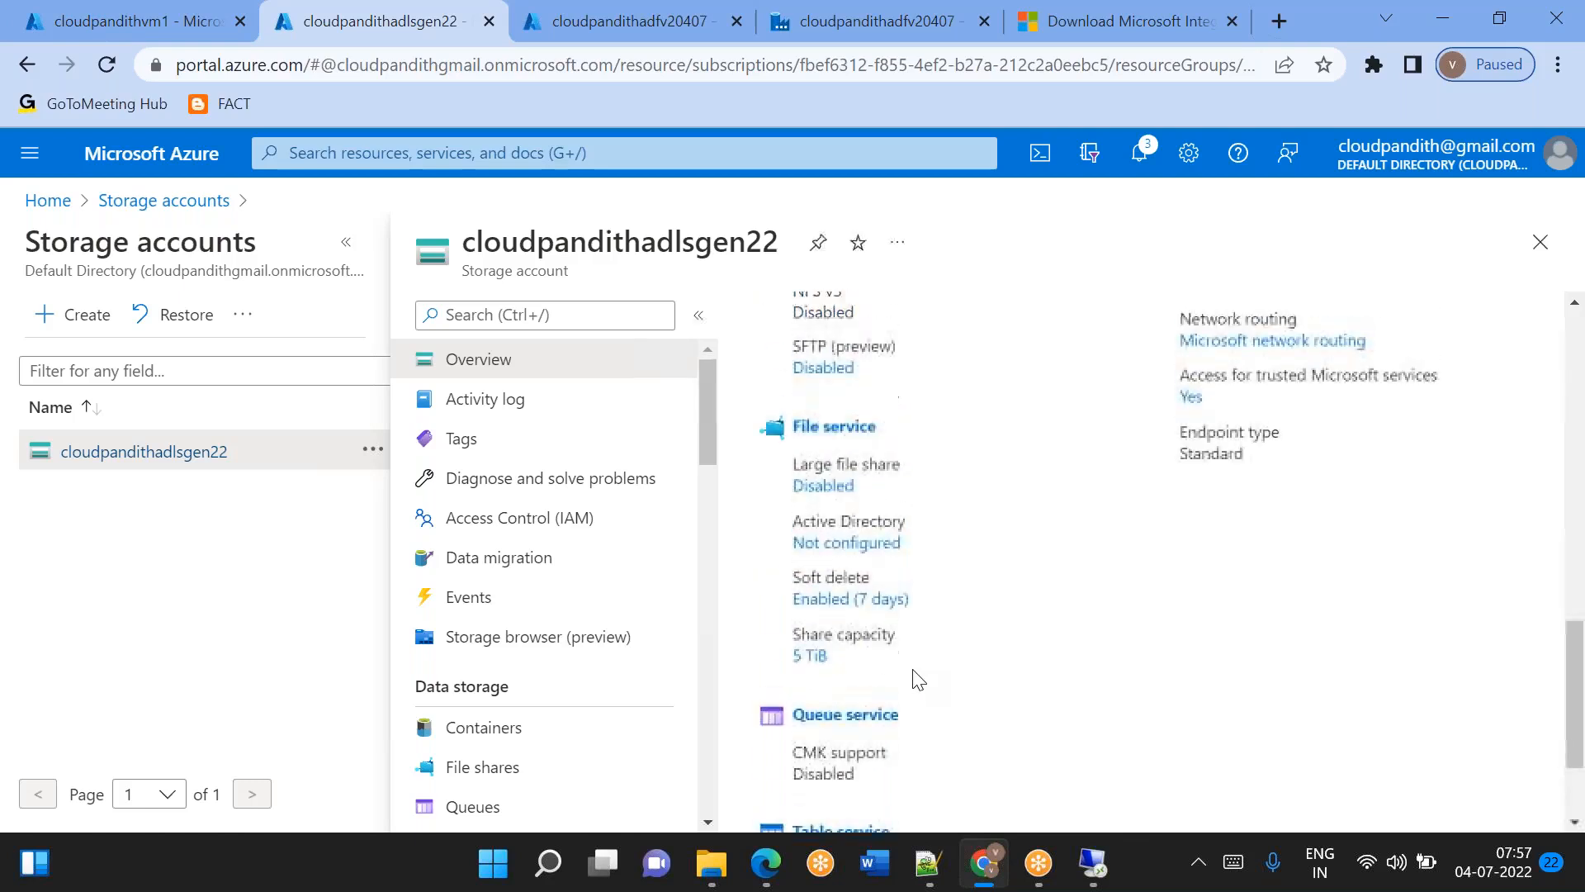
{"action": "scroll", "coordinate": [842, 585], "scroll_direction": "up", "scroll_amount": 3}
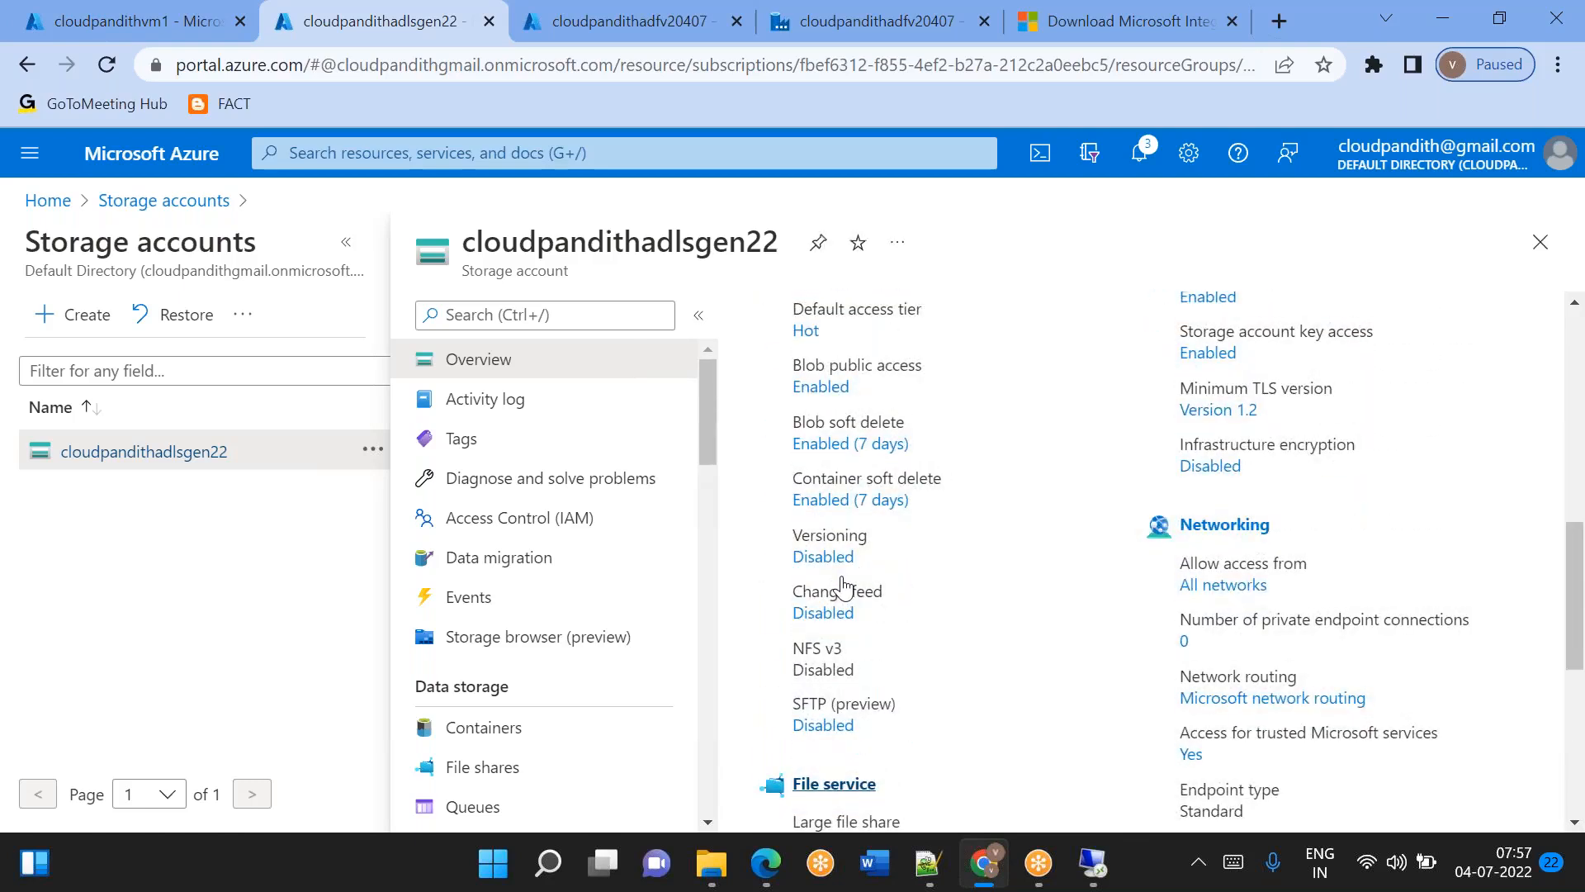
{"action": "scroll", "coordinate": [950, 743], "scroll_direction": "up", "scroll_amount": 3}
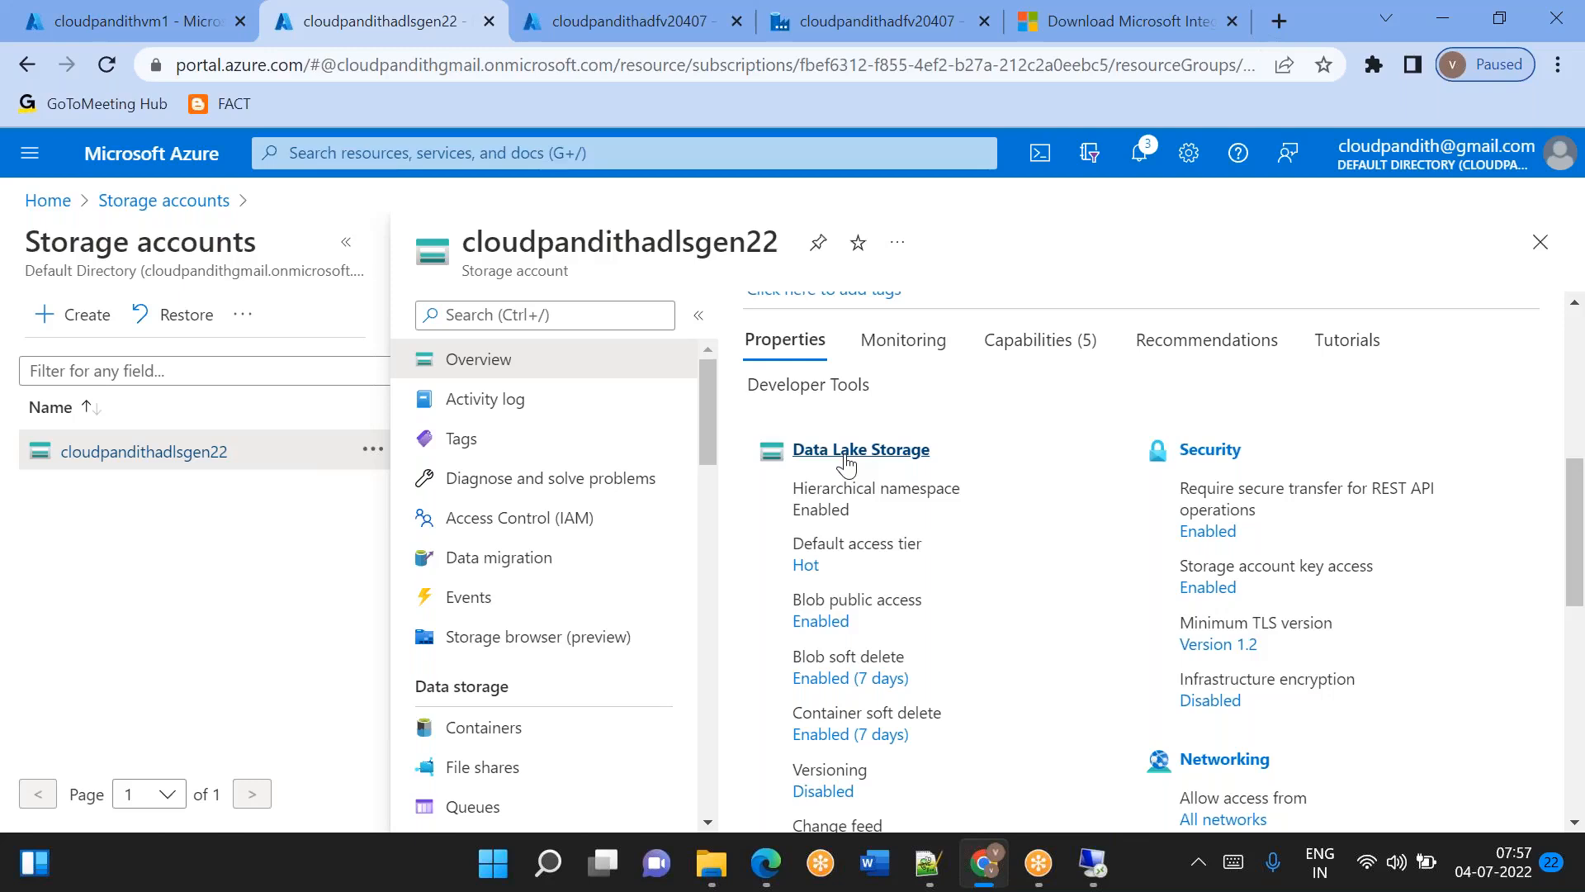
{"action": "scroll", "coordinate": [847, 464], "scroll_direction": "up", "scroll_amount": 6}
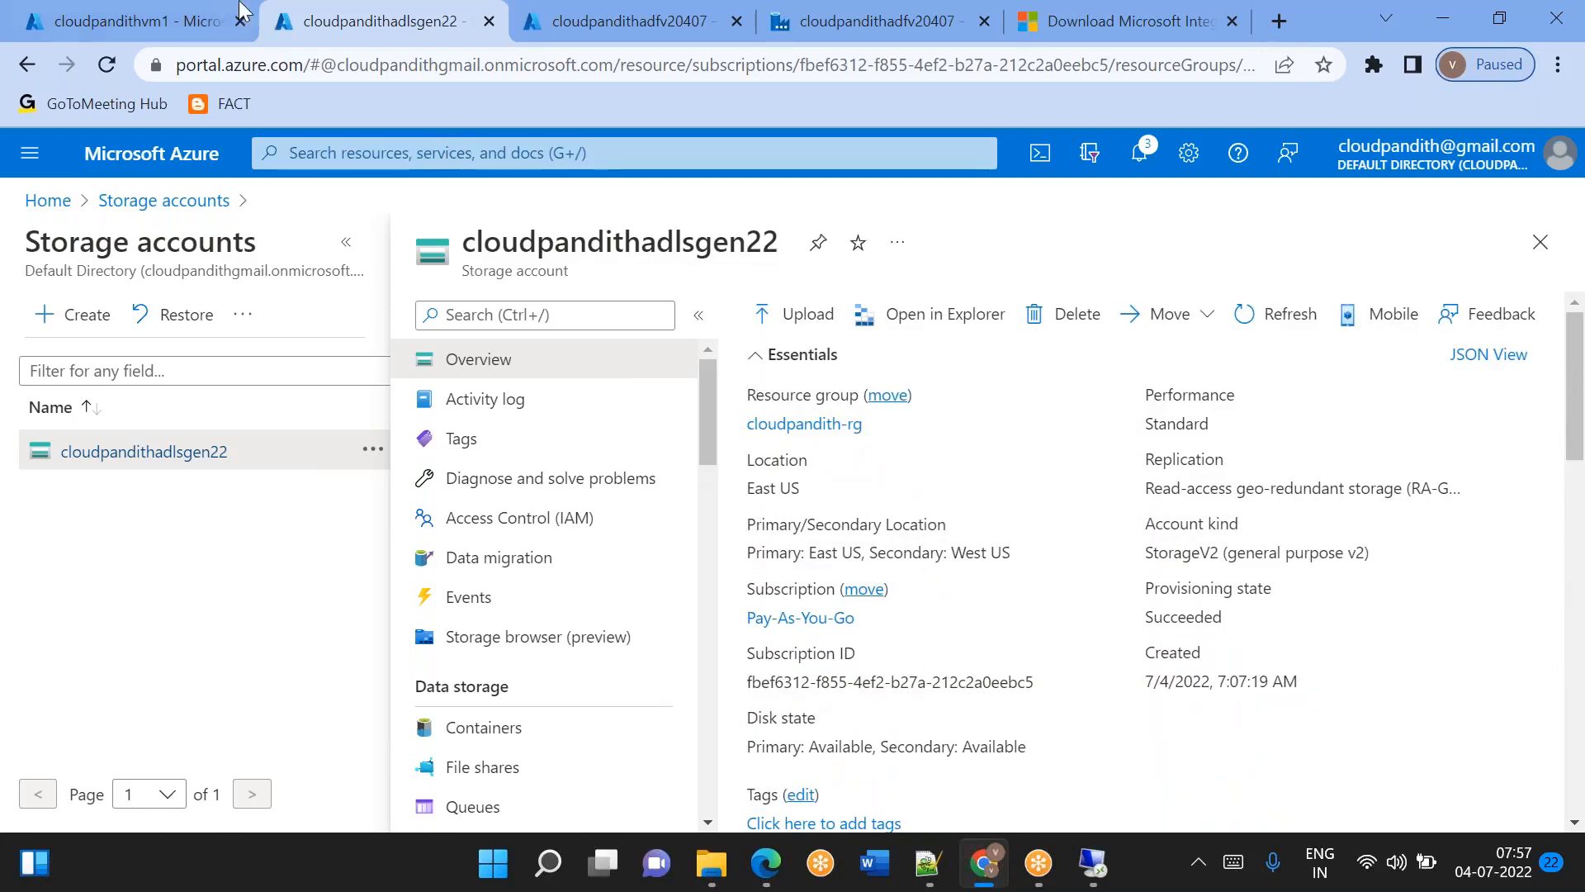
Return to Data Factory and open pipeline1 in the authoring view.
{"action": "left_click", "coordinate": [168, 10]}
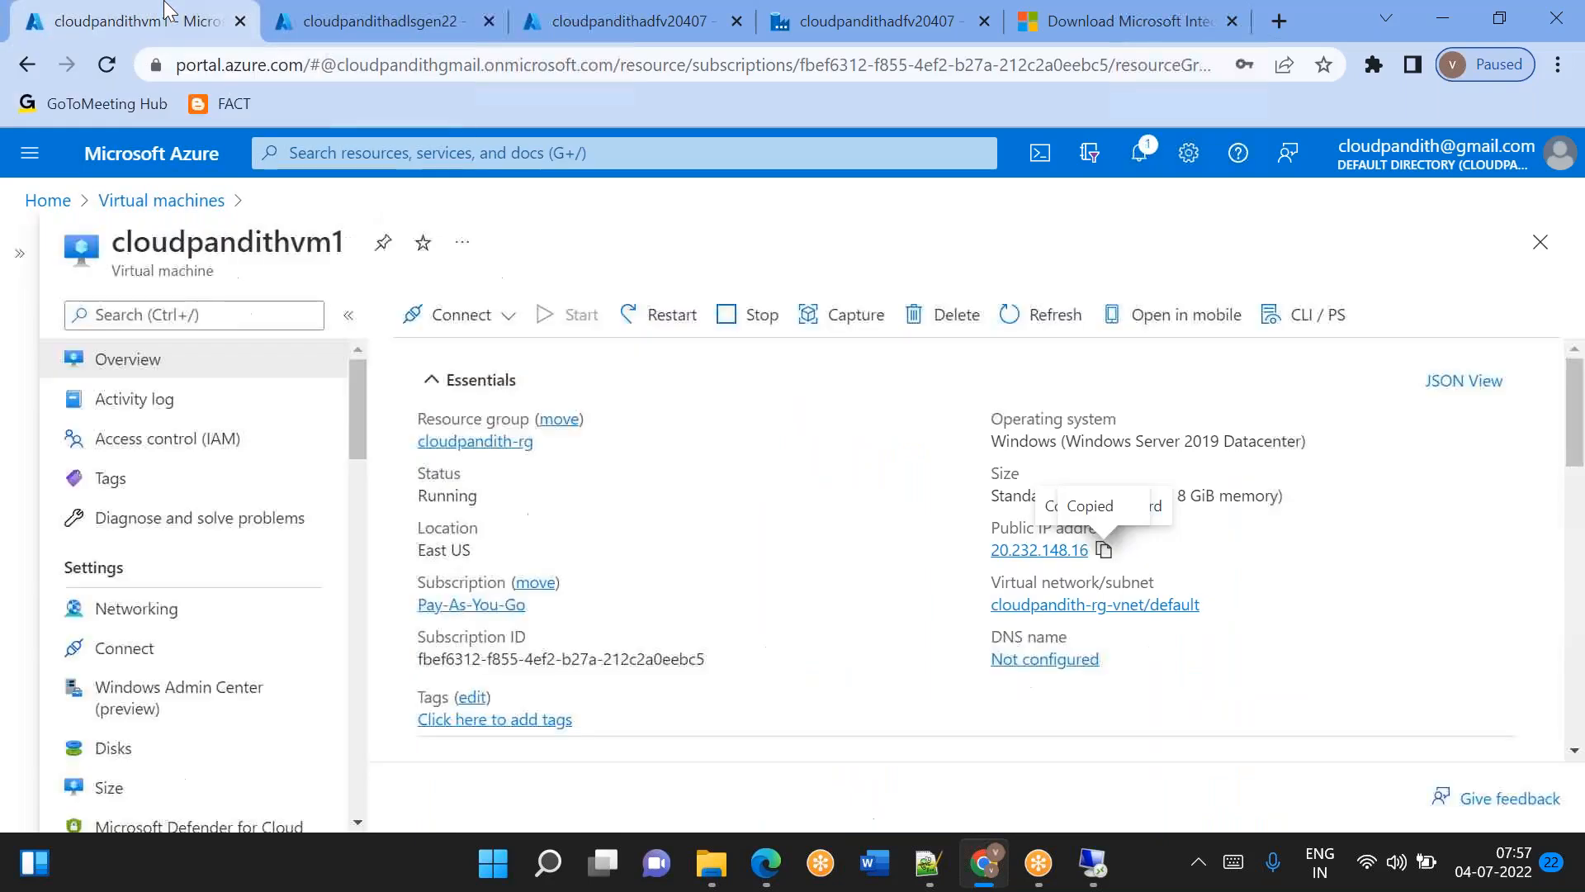
{"action": "left_click", "coordinate": [795, 36]}
{"action": "left_click", "coordinate": [331, 20]}
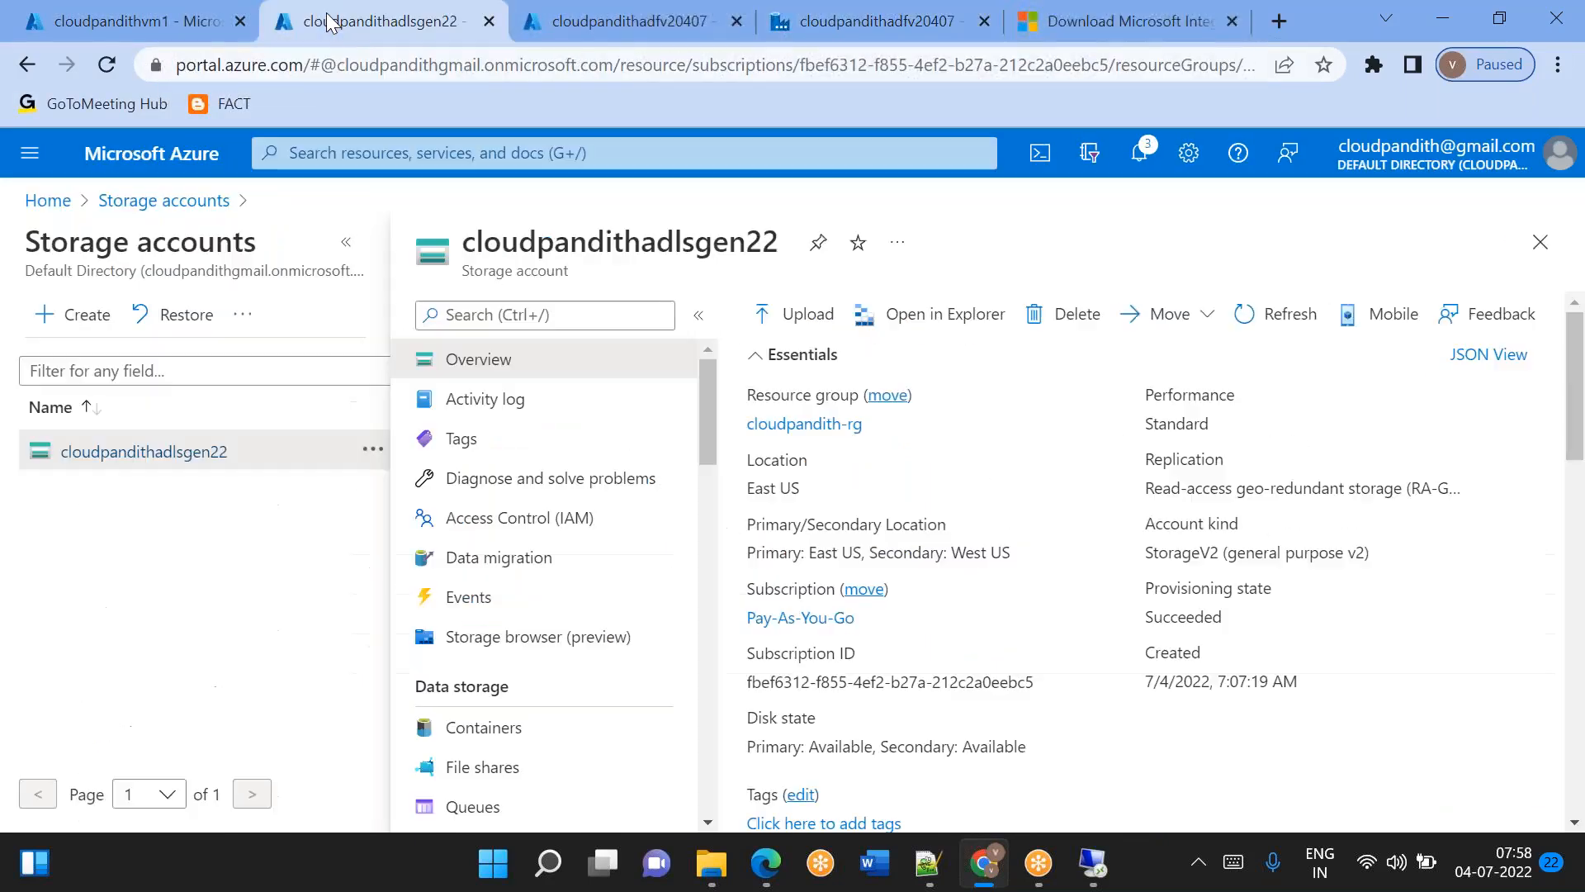
{"action": "left_click", "coordinate": [799, 32]}
{"action": "left_click", "coordinate": [29, 341]}
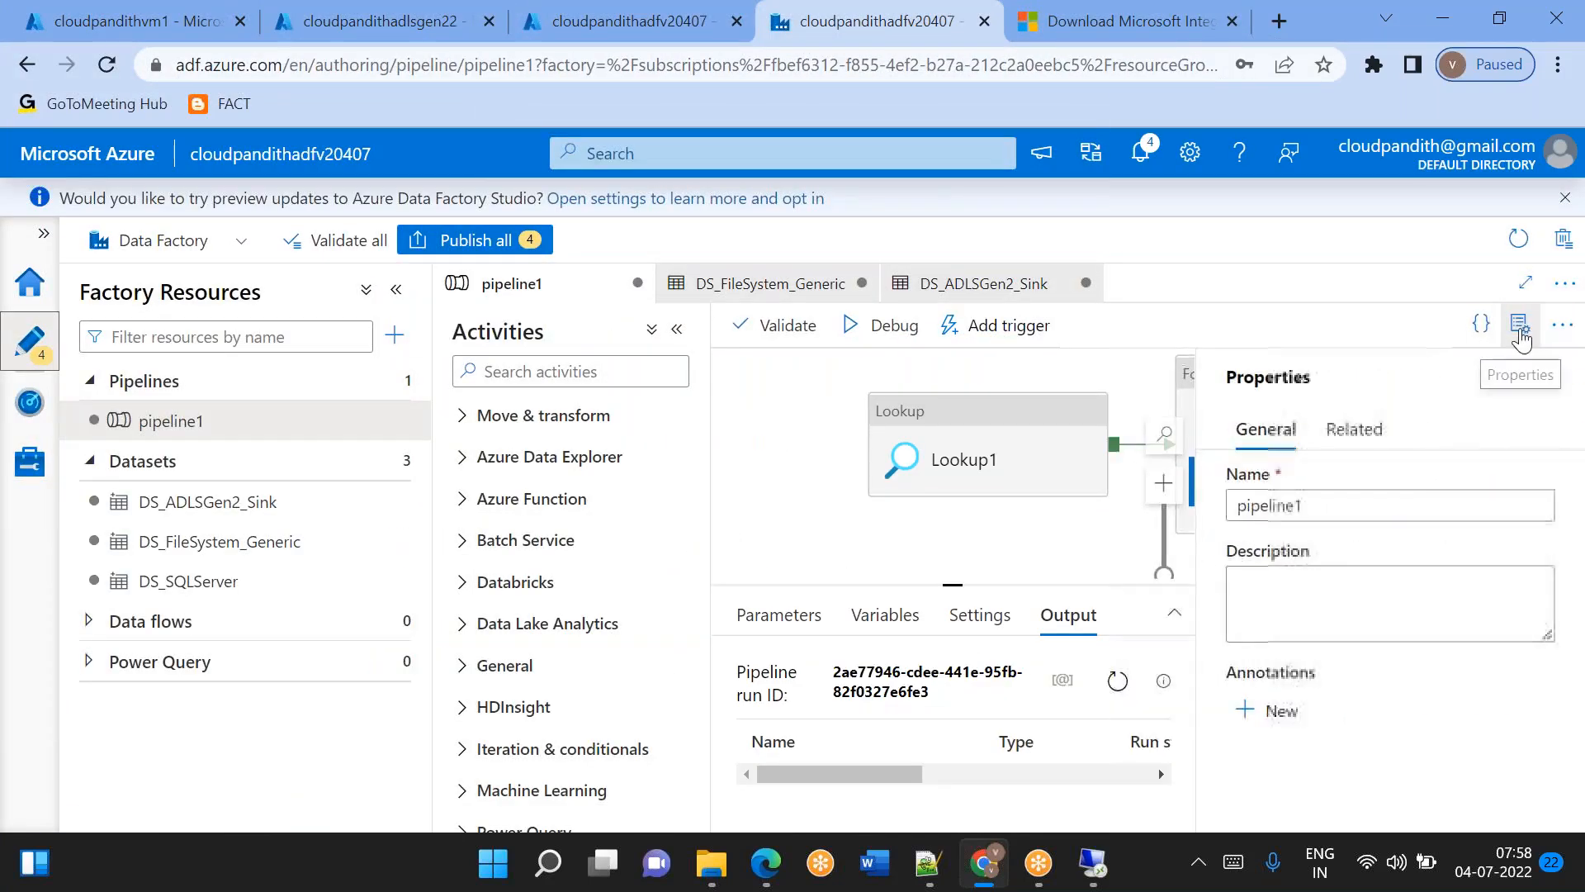
Hide pipeline1's properties and drill through ForEach1 into the True activities of If Condition1.
{"action": "left_click", "coordinate": [1520, 321]}
{"action": "left_click", "coordinate": [1377, 479]}
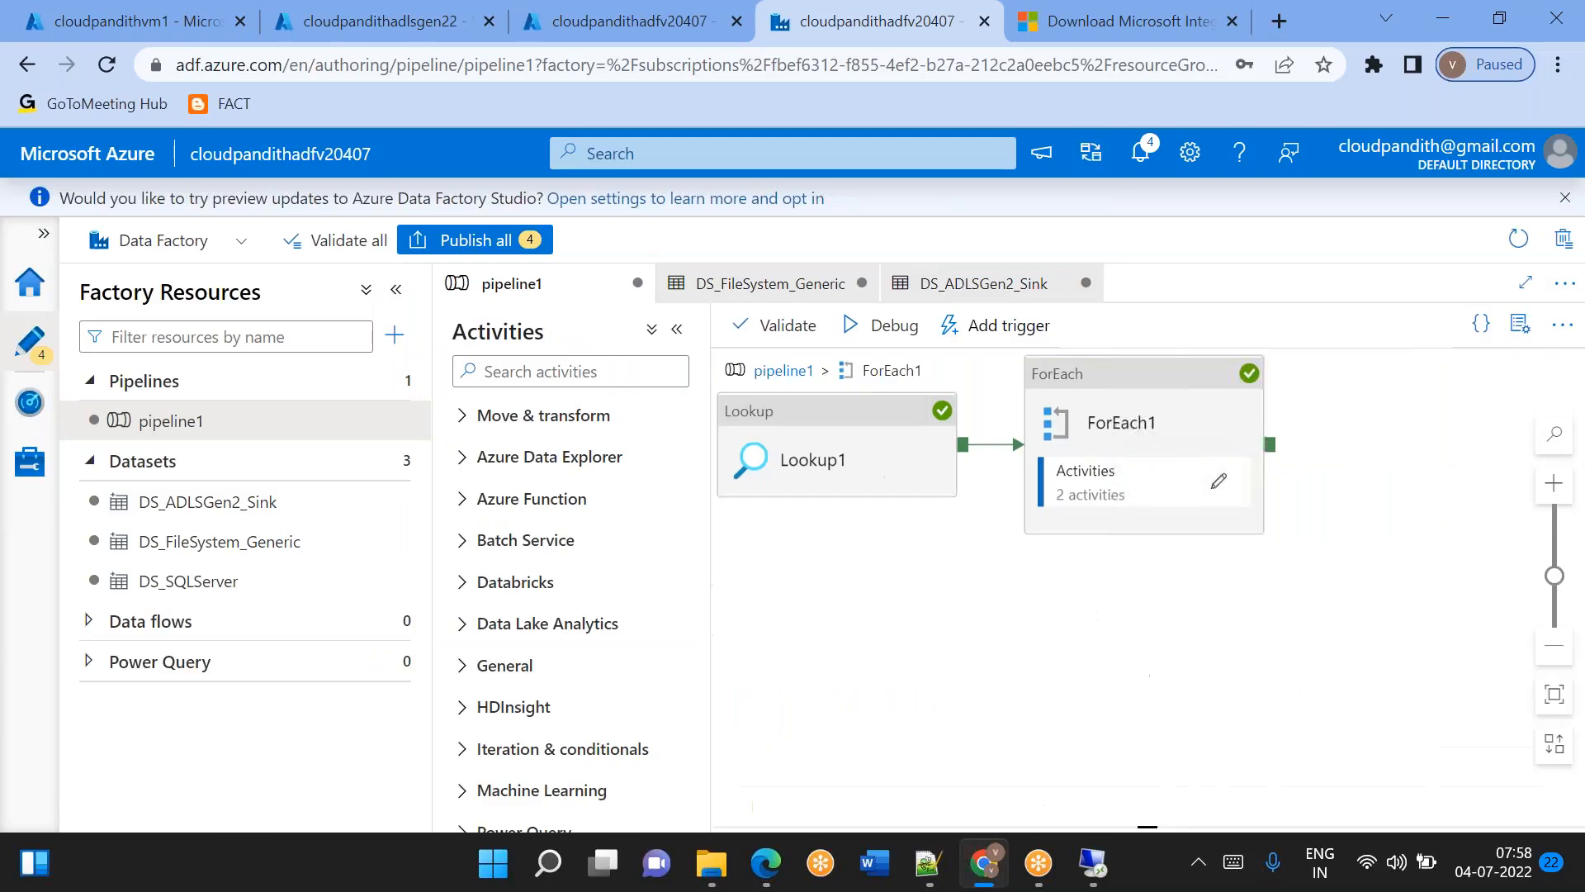
{"action": "left_click", "coordinate": [1369, 481]}
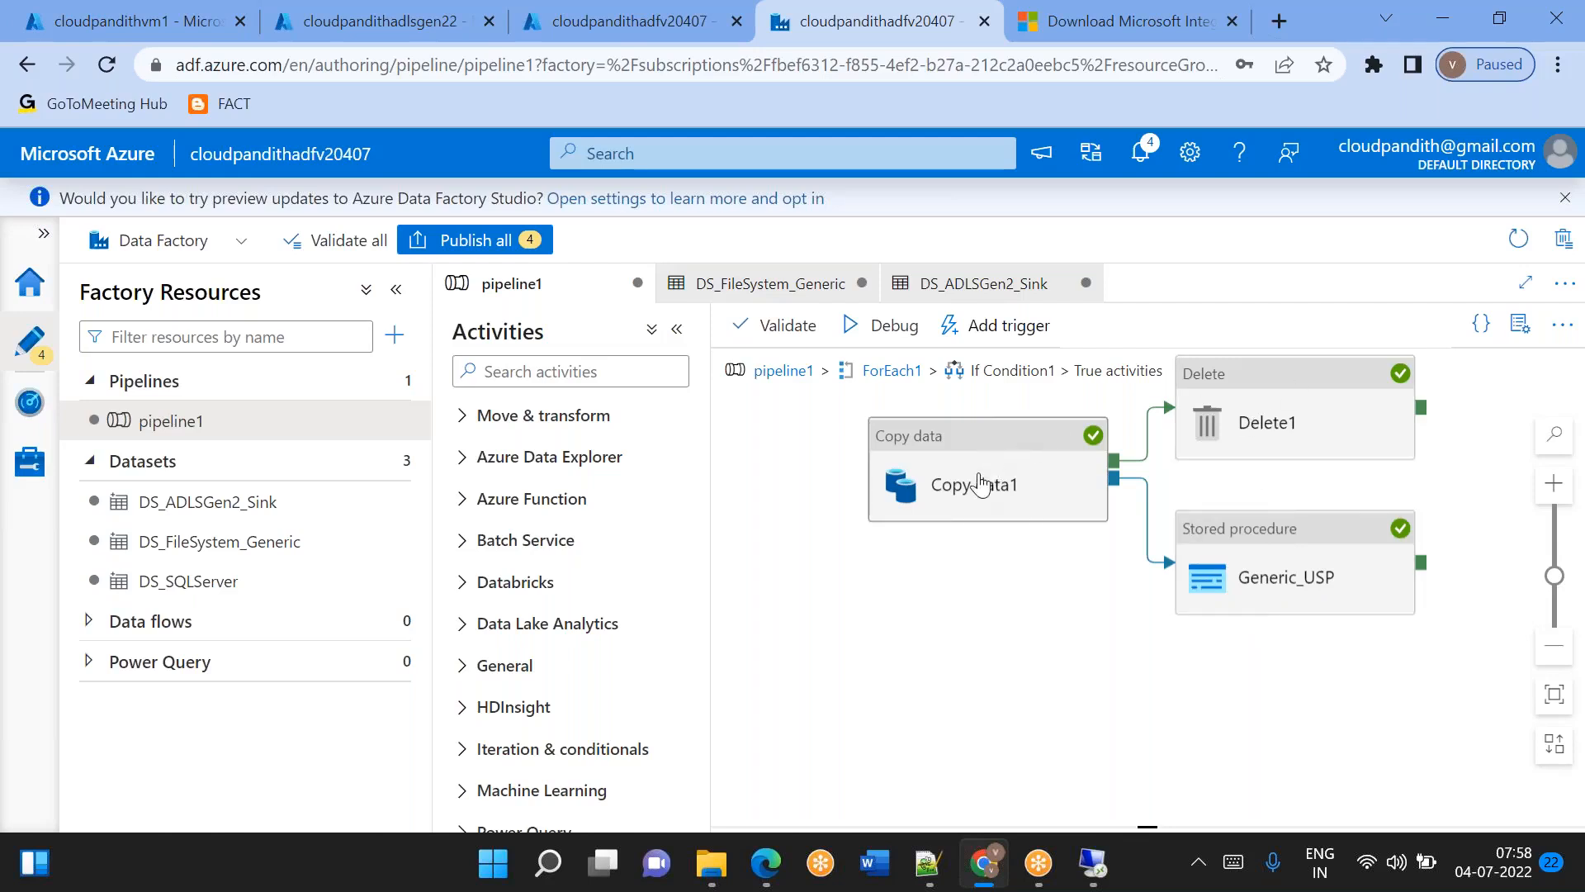
Check the dependency conditions on the connectors from Copy data1 to Delete1 and to Generic_USP.
{"action": "right_click", "coordinate": [1151, 410]}
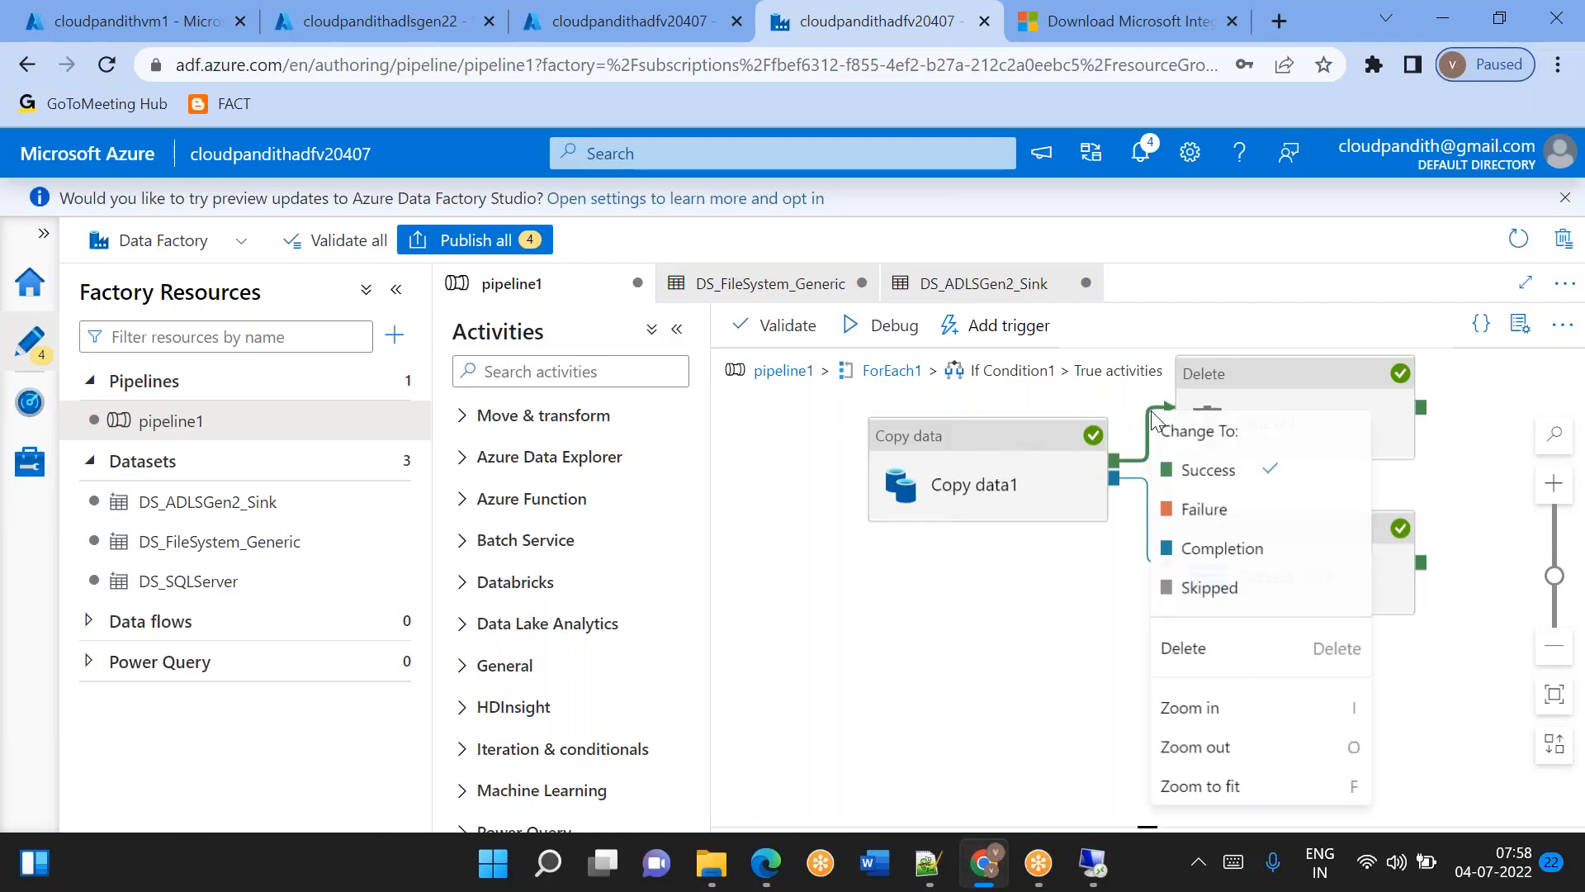
{"action": "left_click", "coordinate": [1139, 481]}
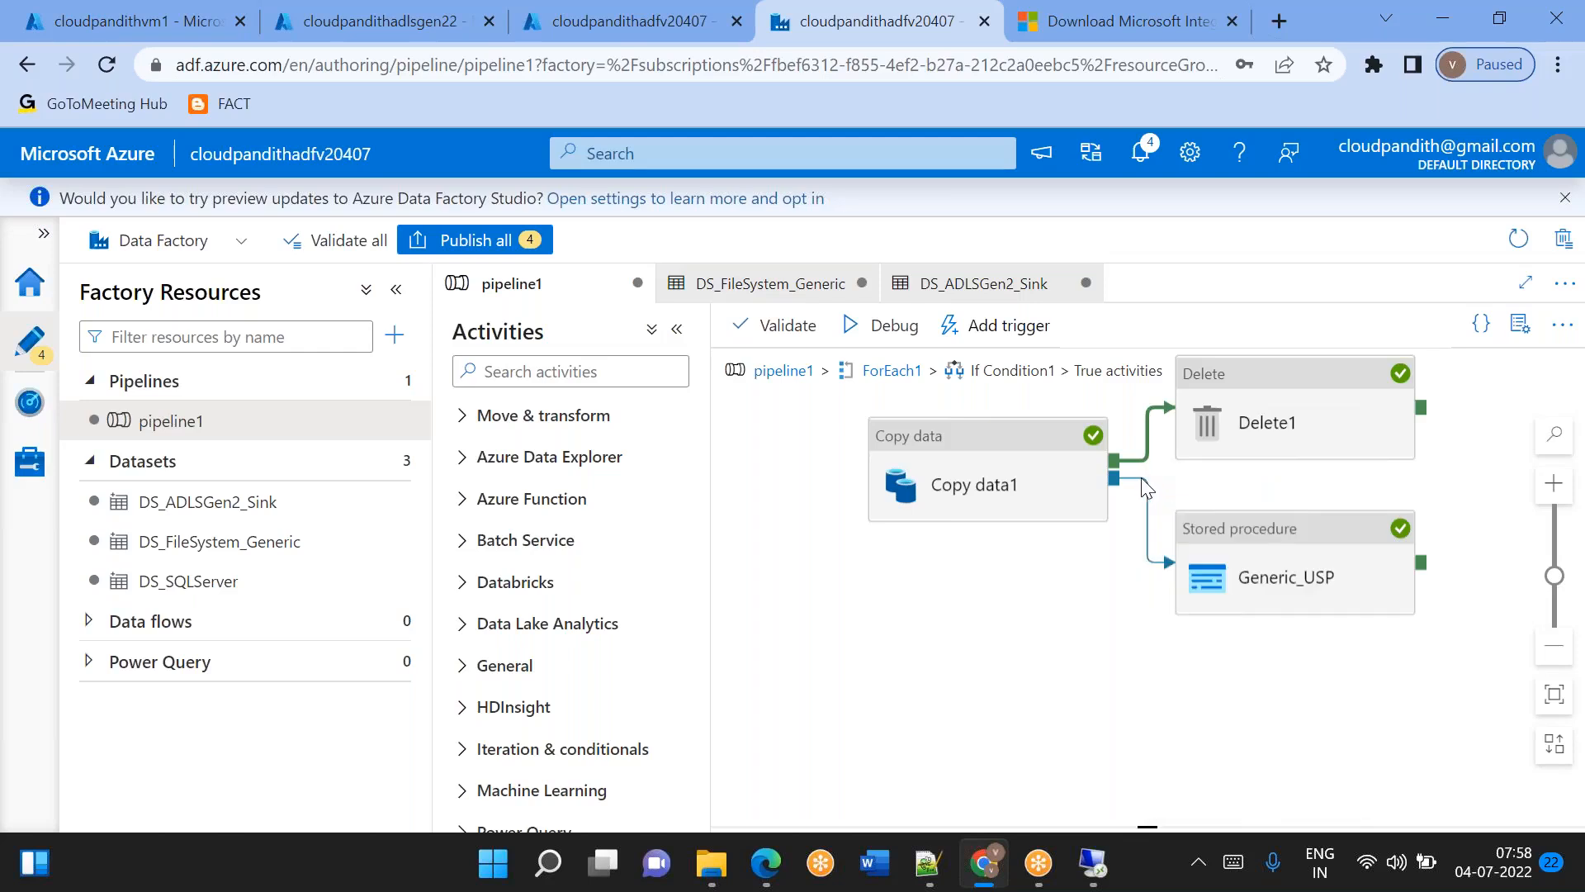
{"action": "right_click", "coordinate": [1146, 488]}
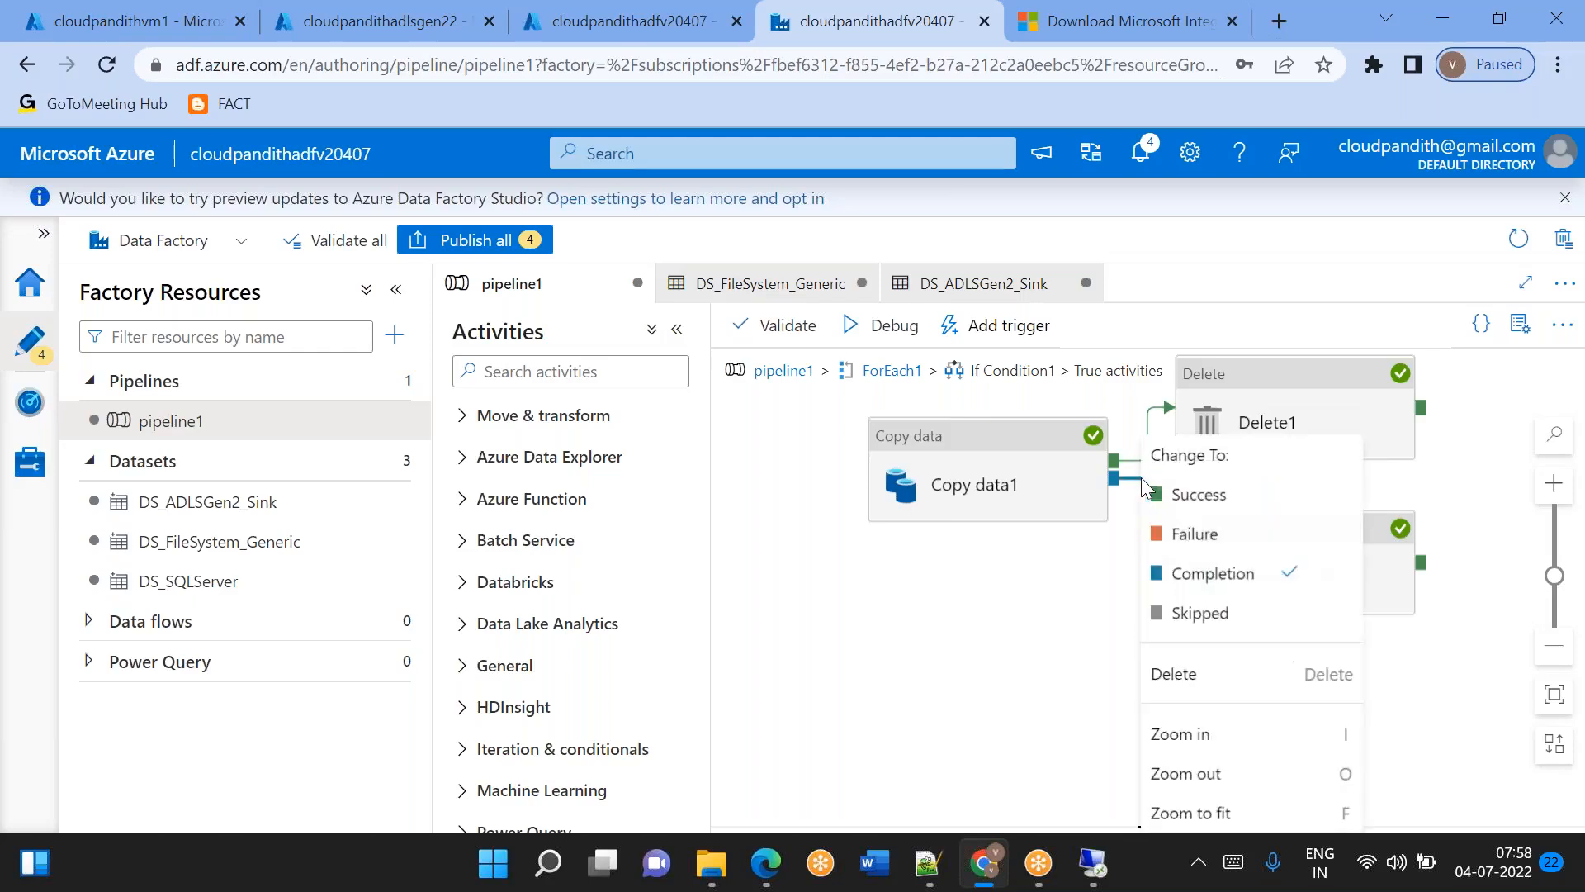
{"action": "left_click", "coordinate": [1064, 576]}
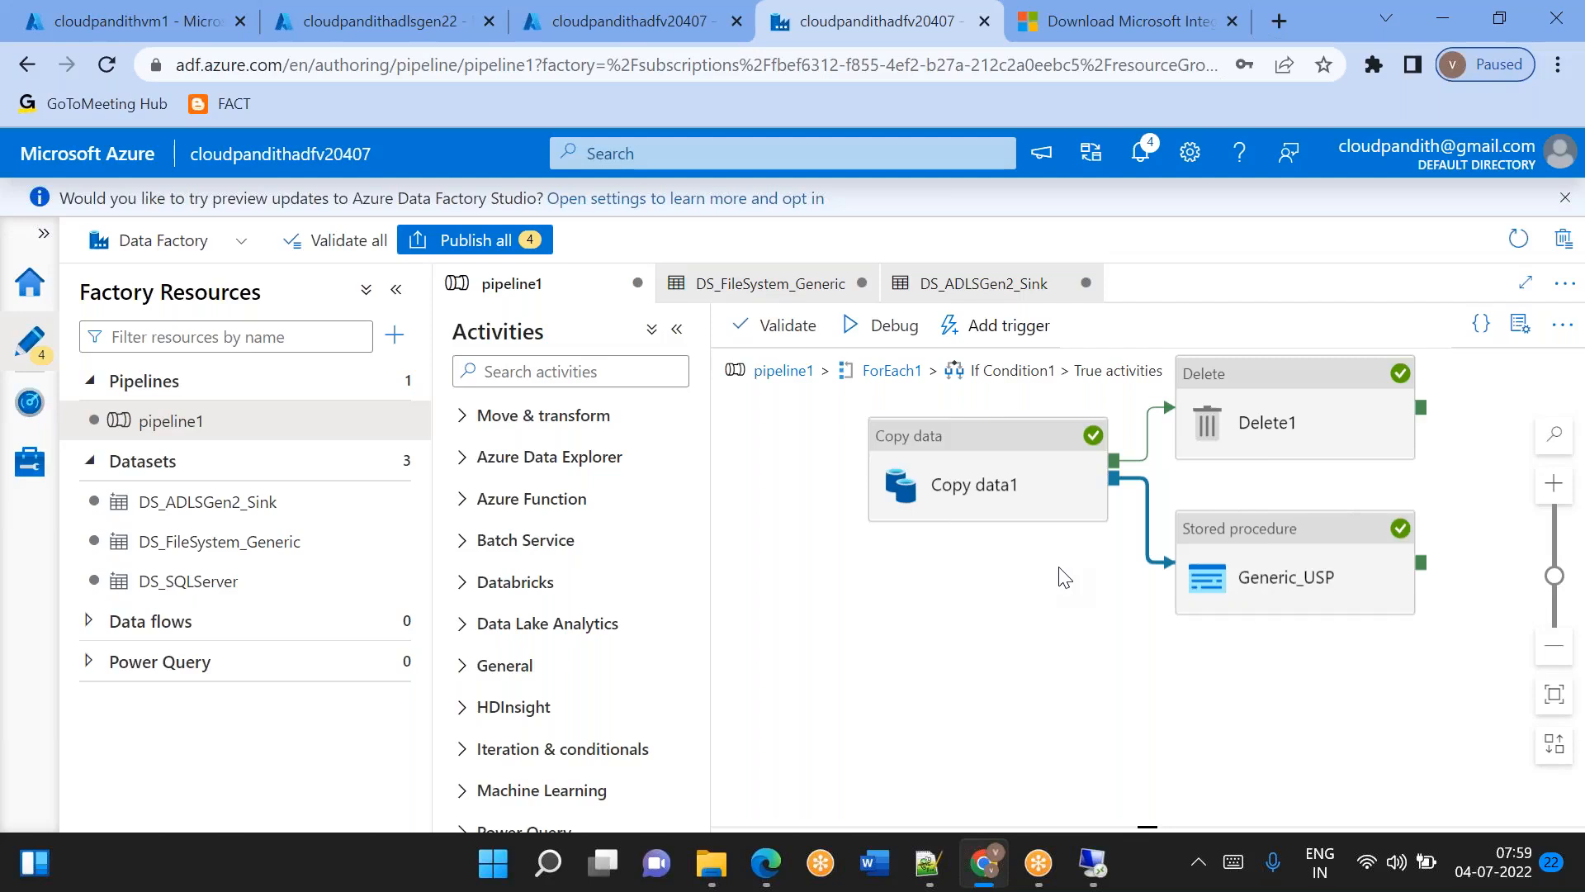
Return to cloudpandithadlsgen22, list its containers and check the public access level options of the global container without changing them.
{"action": "left_click", "coordinate": [407, 10]}
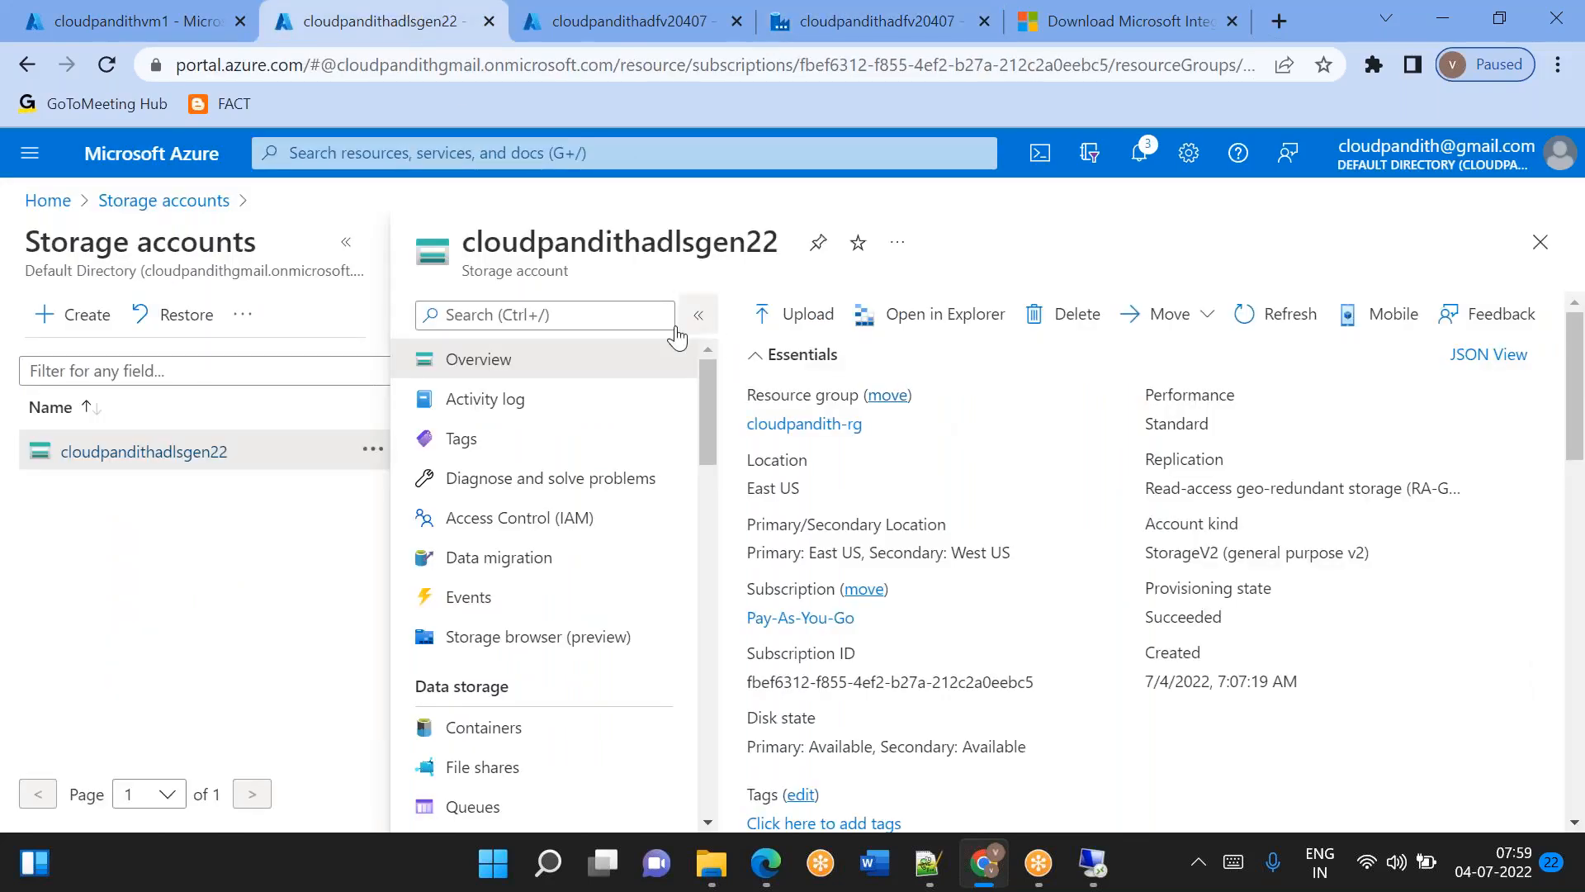
{"action": "left_click", "coordinate": [516, 726]}
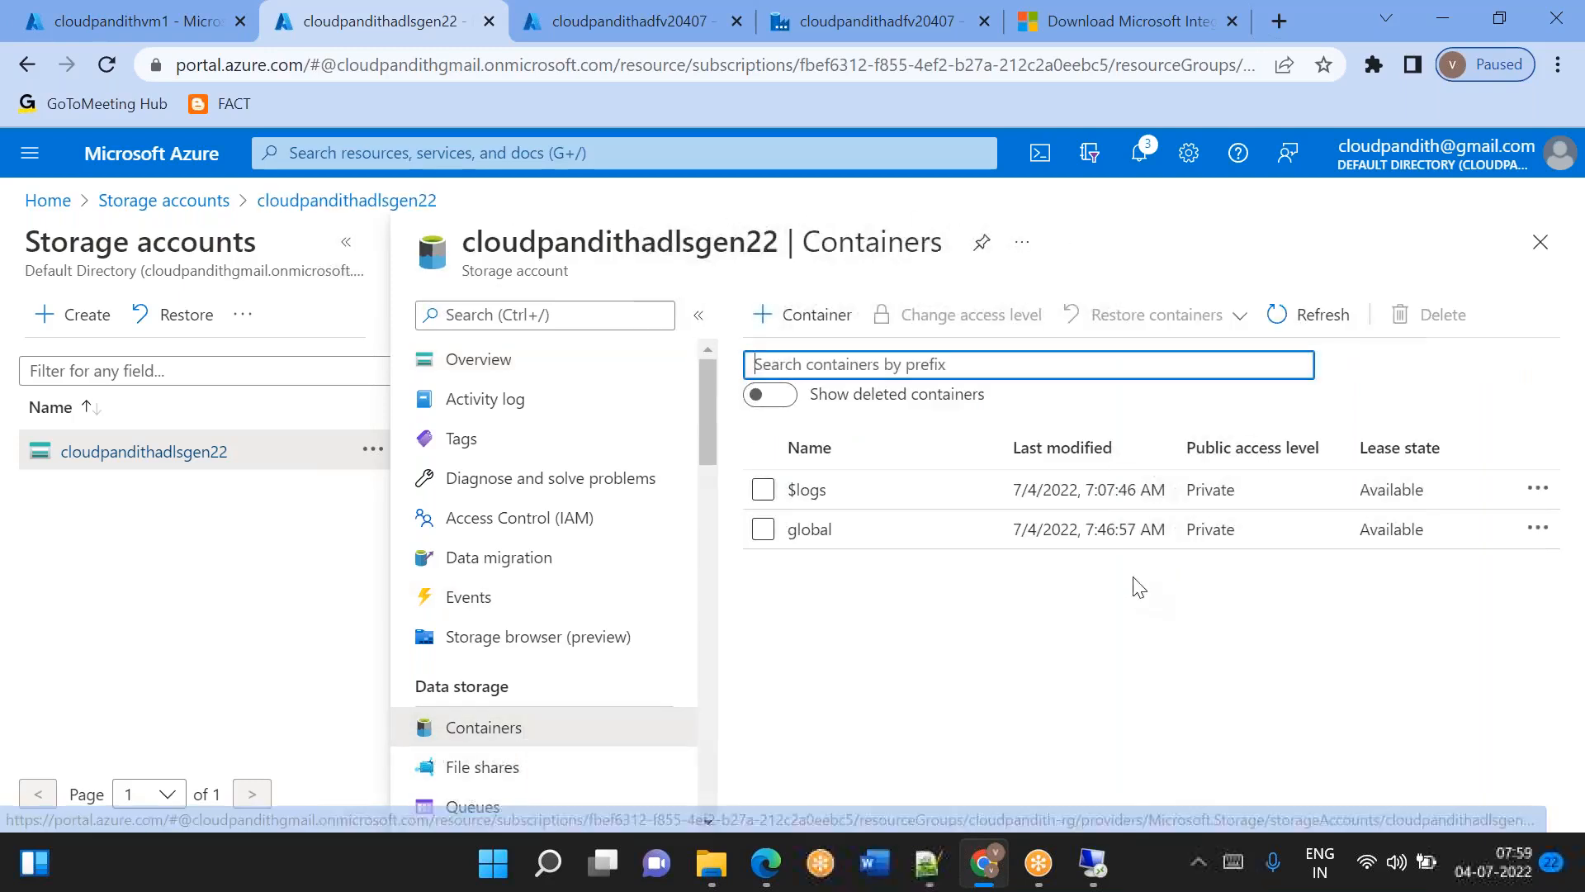
{"action": "left_click", "coordinate": [763, 532]}
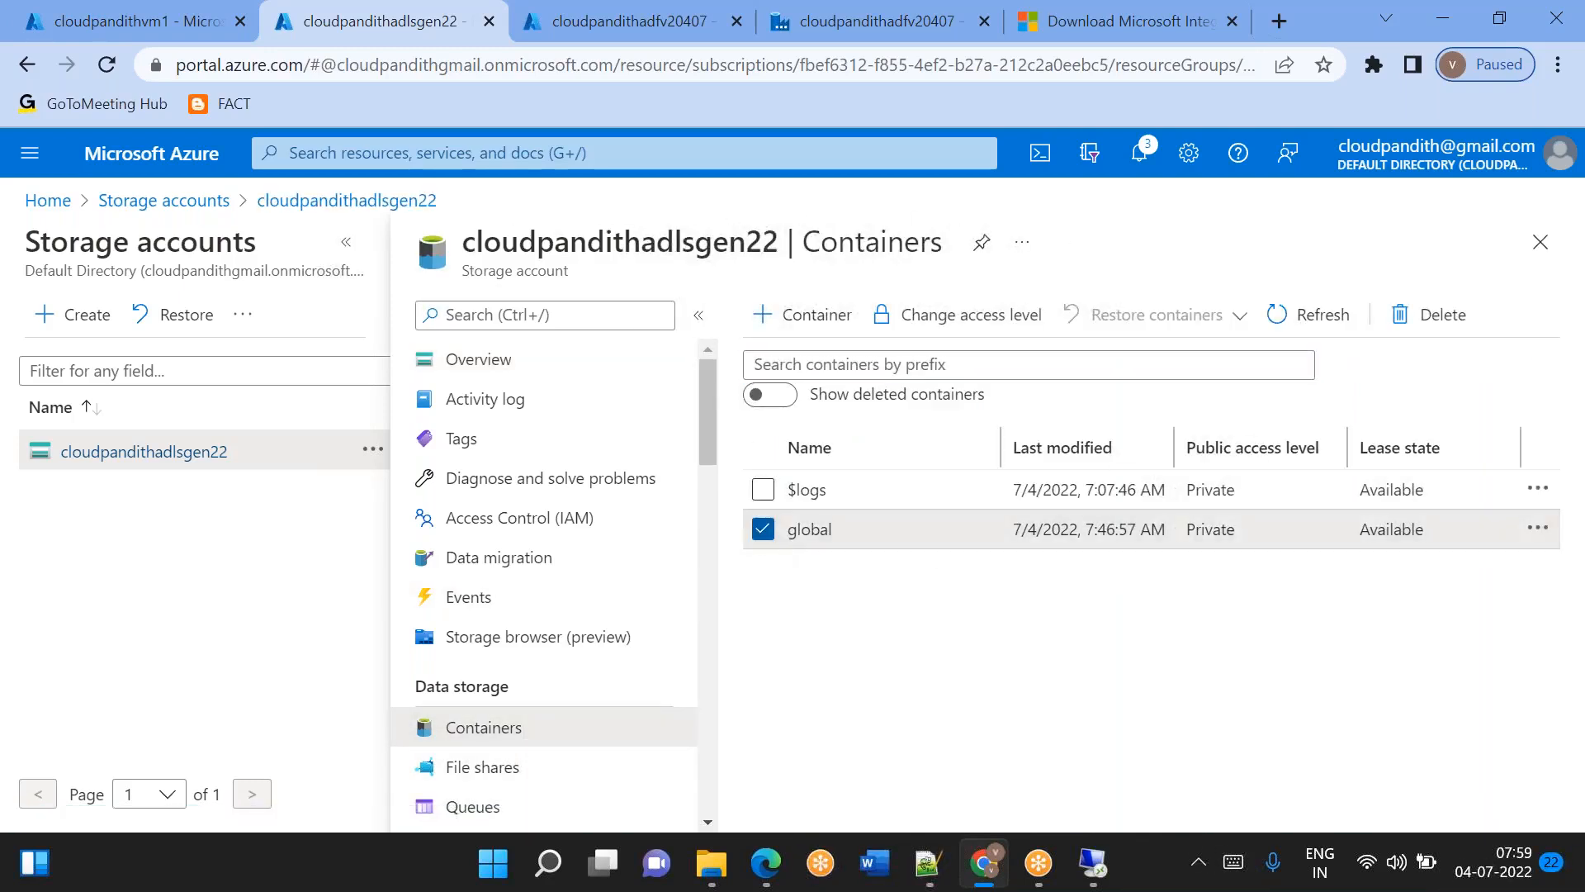
{"action": "left_click", "coordinate": [971, 318]}
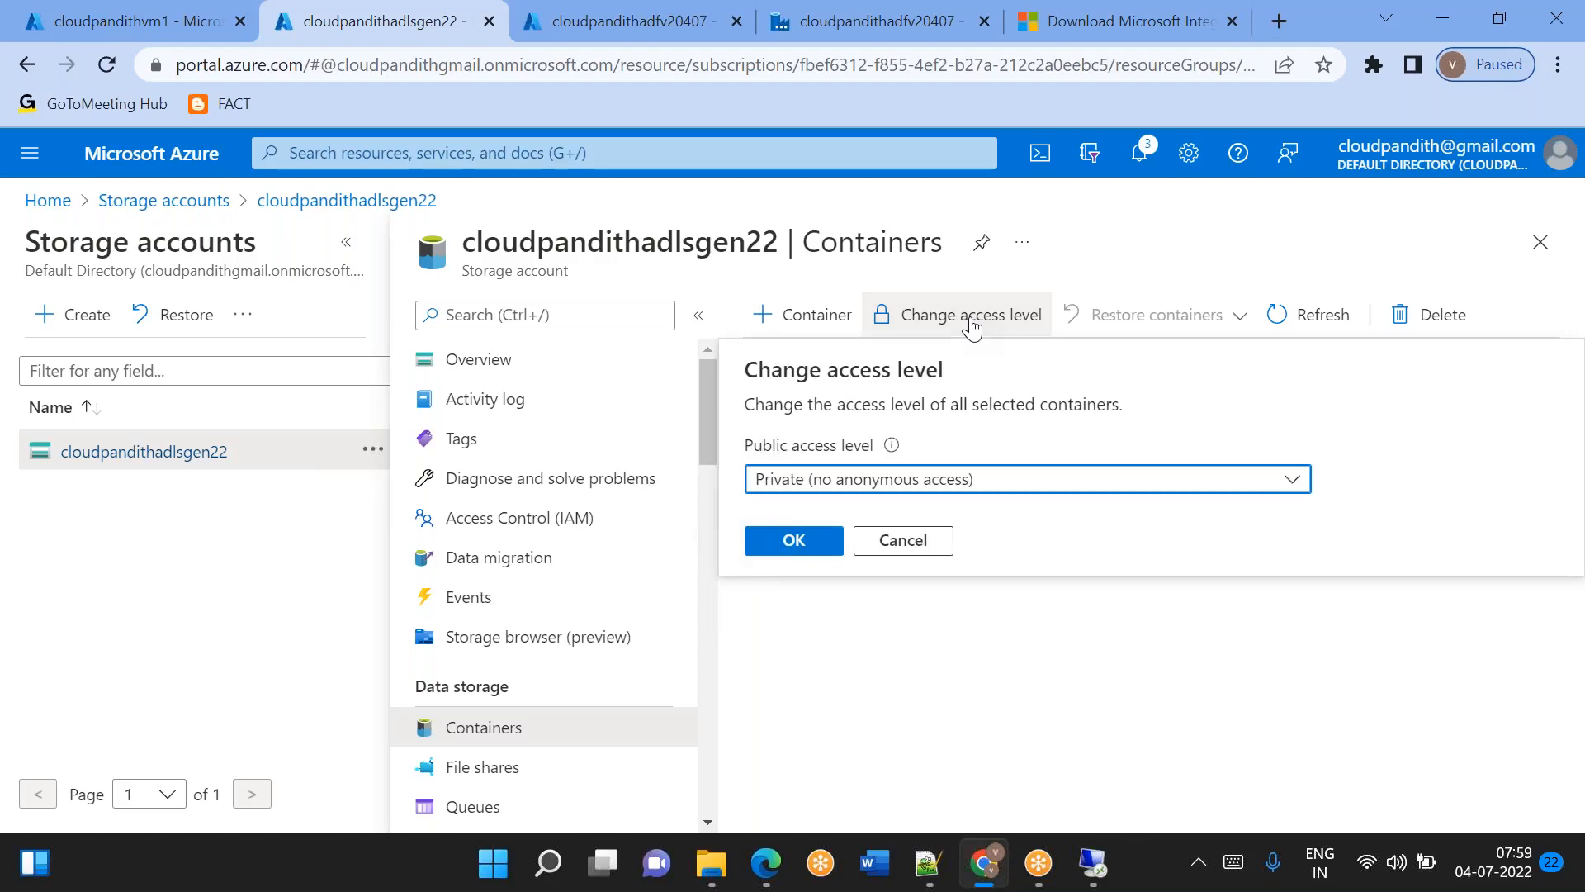
{"action": "left_click", "coordinate": [903, 541]}
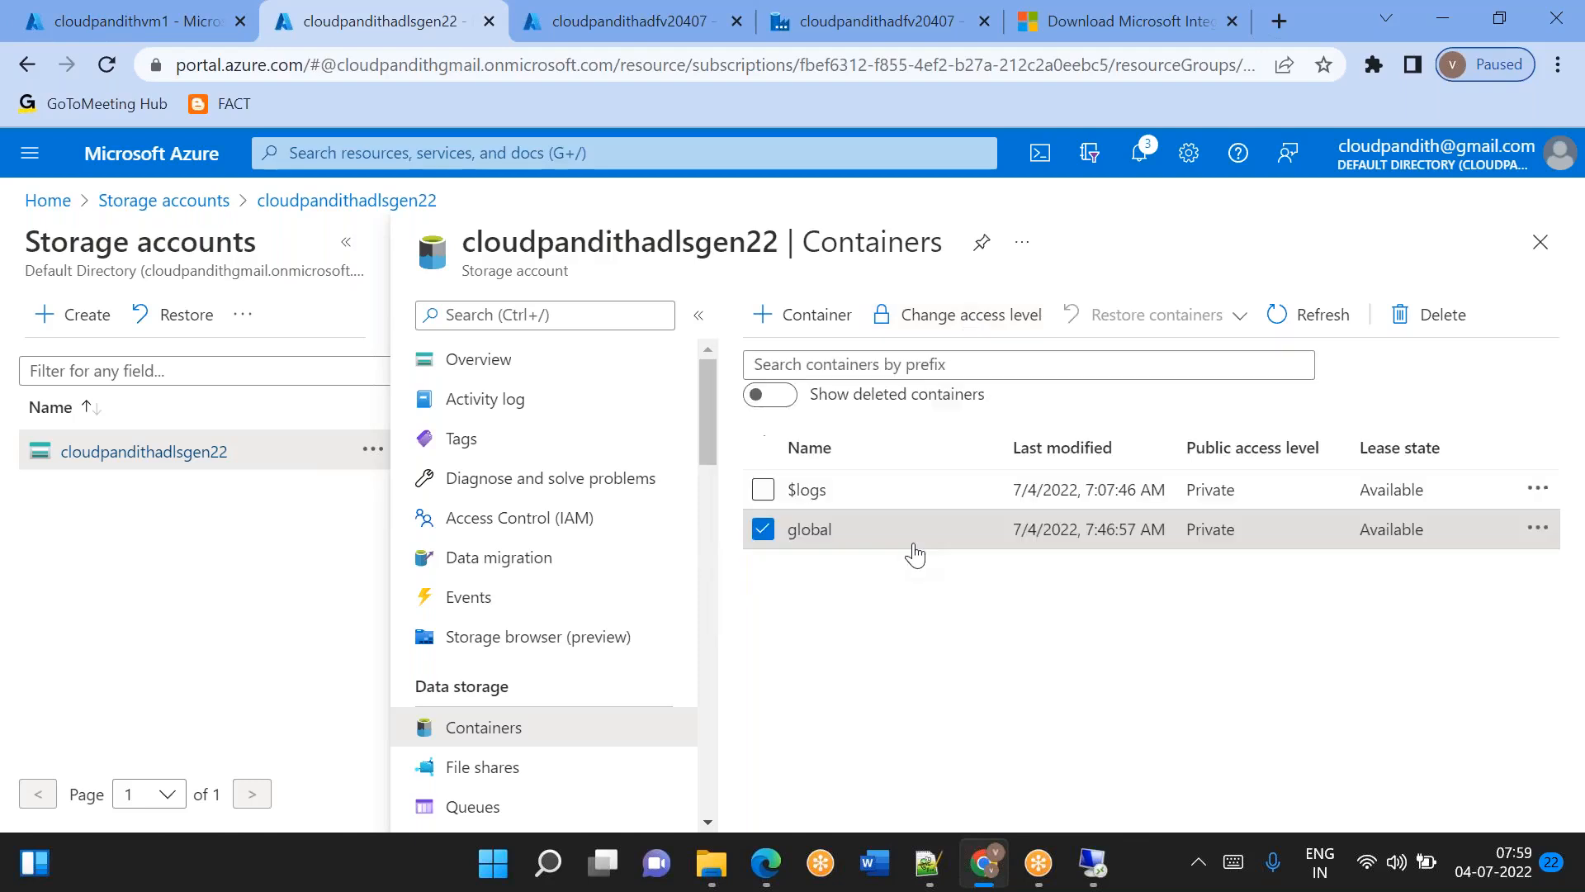
{"action": "left_click", "coordinate": [764, 530]}
Open the global container to view its india folder, and return to the container list.
{"action": "left_click", "coordinate": [825, 531]}
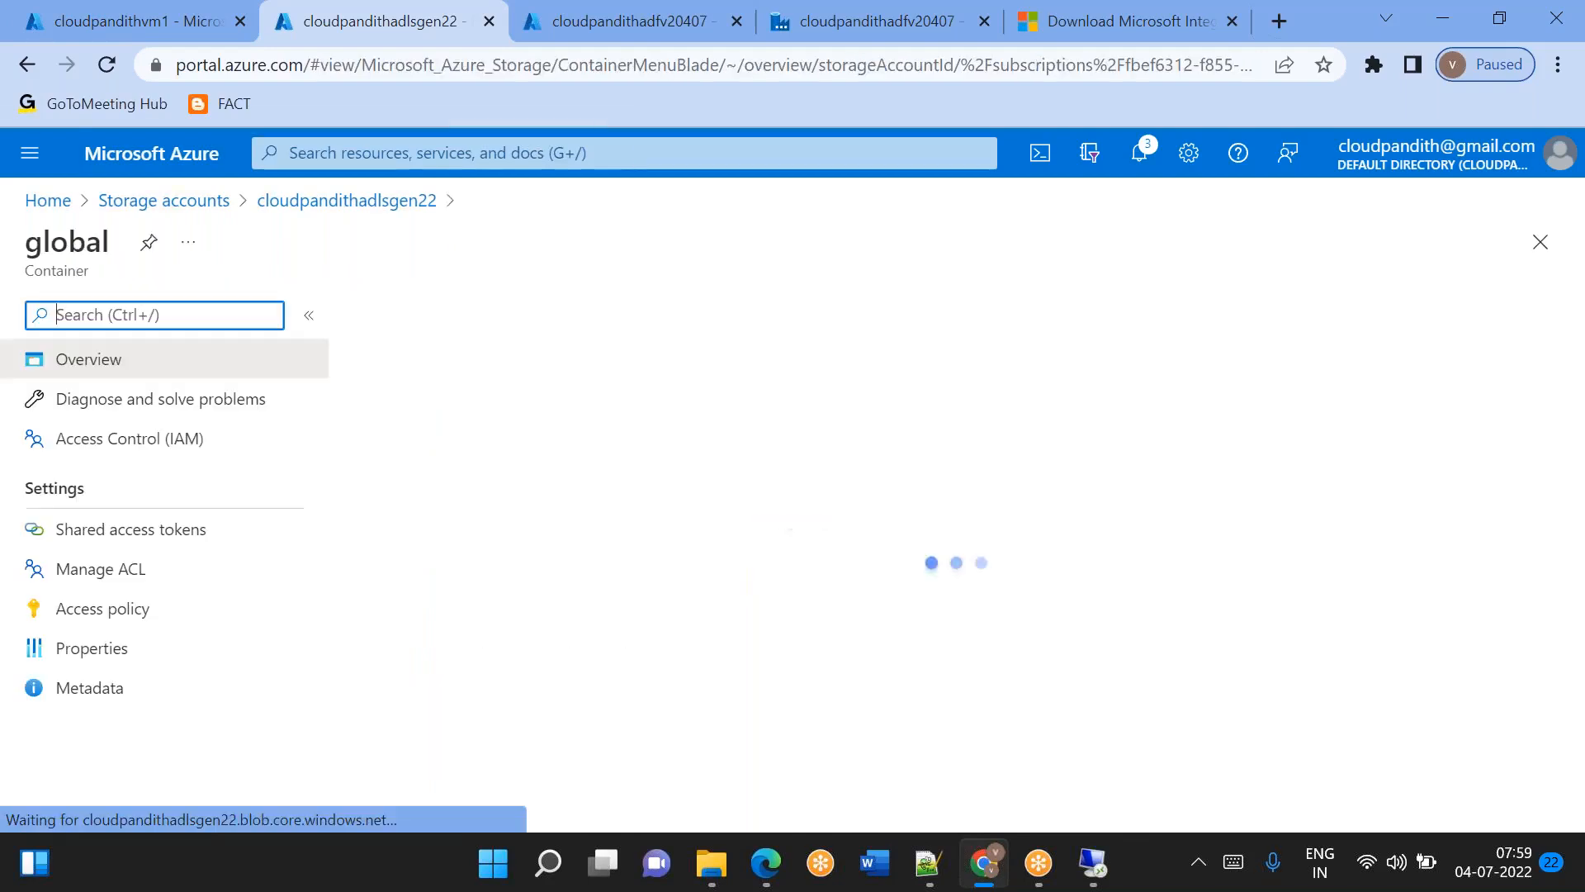
{"action": "left_click", "coordinate": [373, 523]}
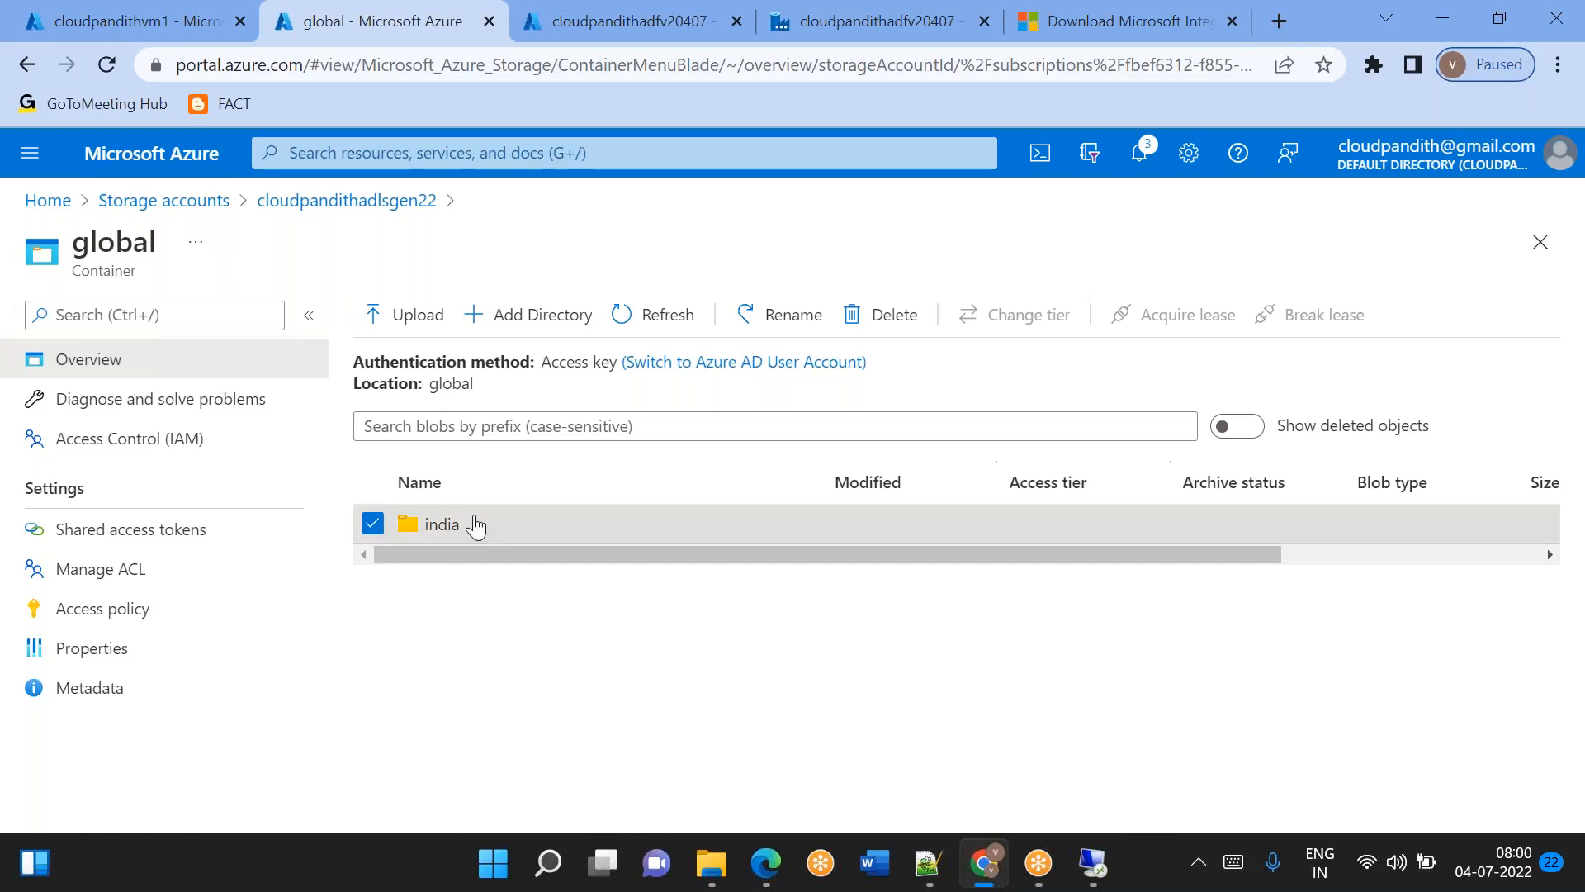
{"action": "left_click", "coordinate": [379, 217]}
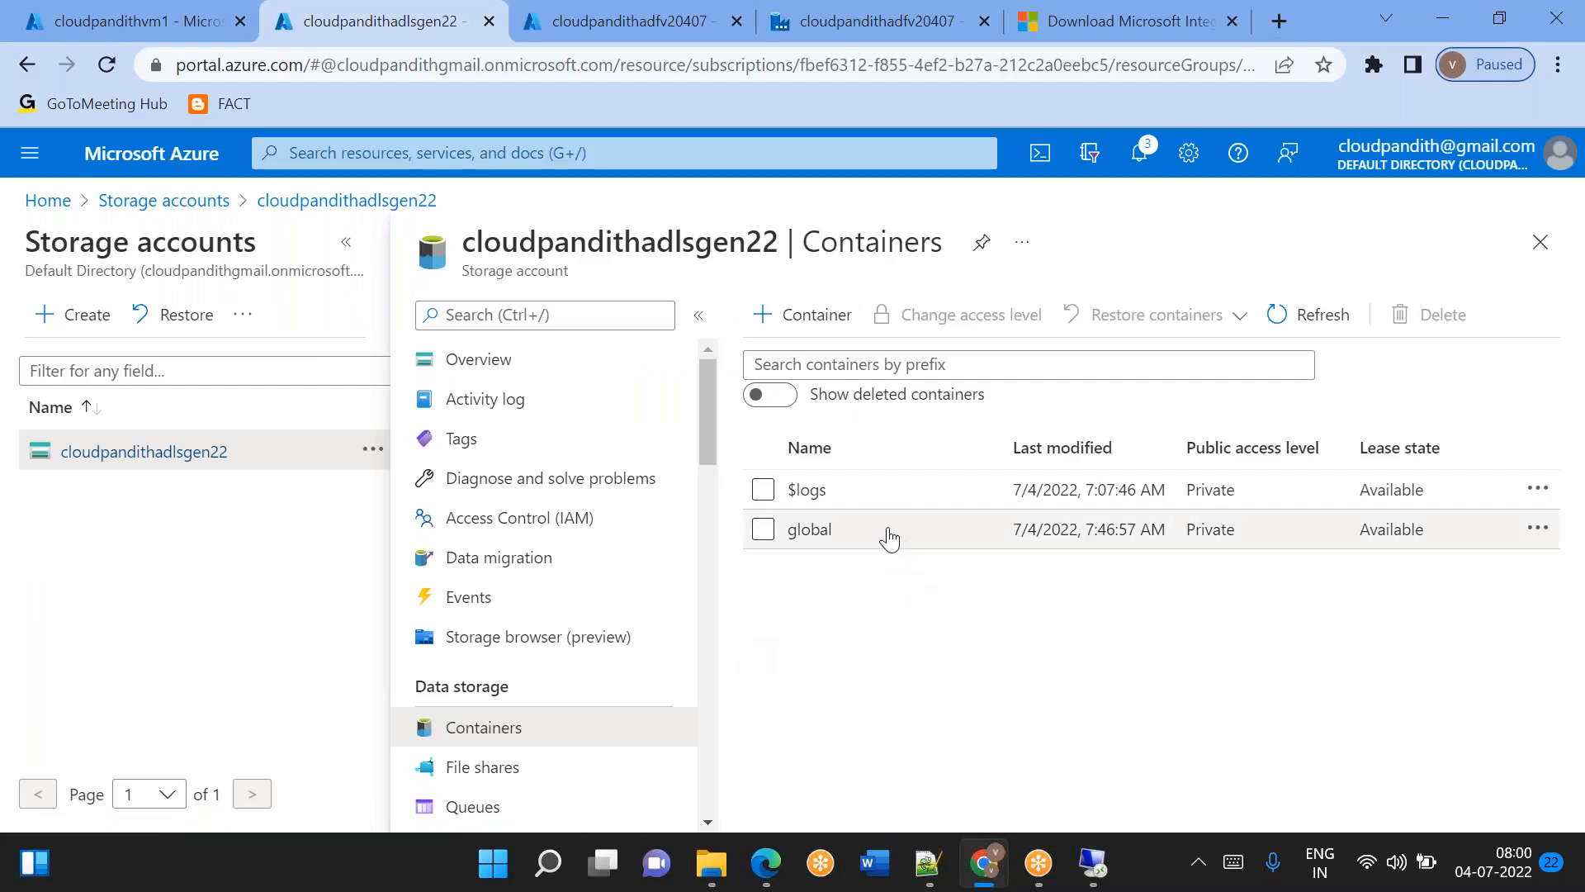
Start a stored access policy on the global container with Read, Add, Create and Write permissions.
{"action": "left_click", "coordinate": [1541, 537]}
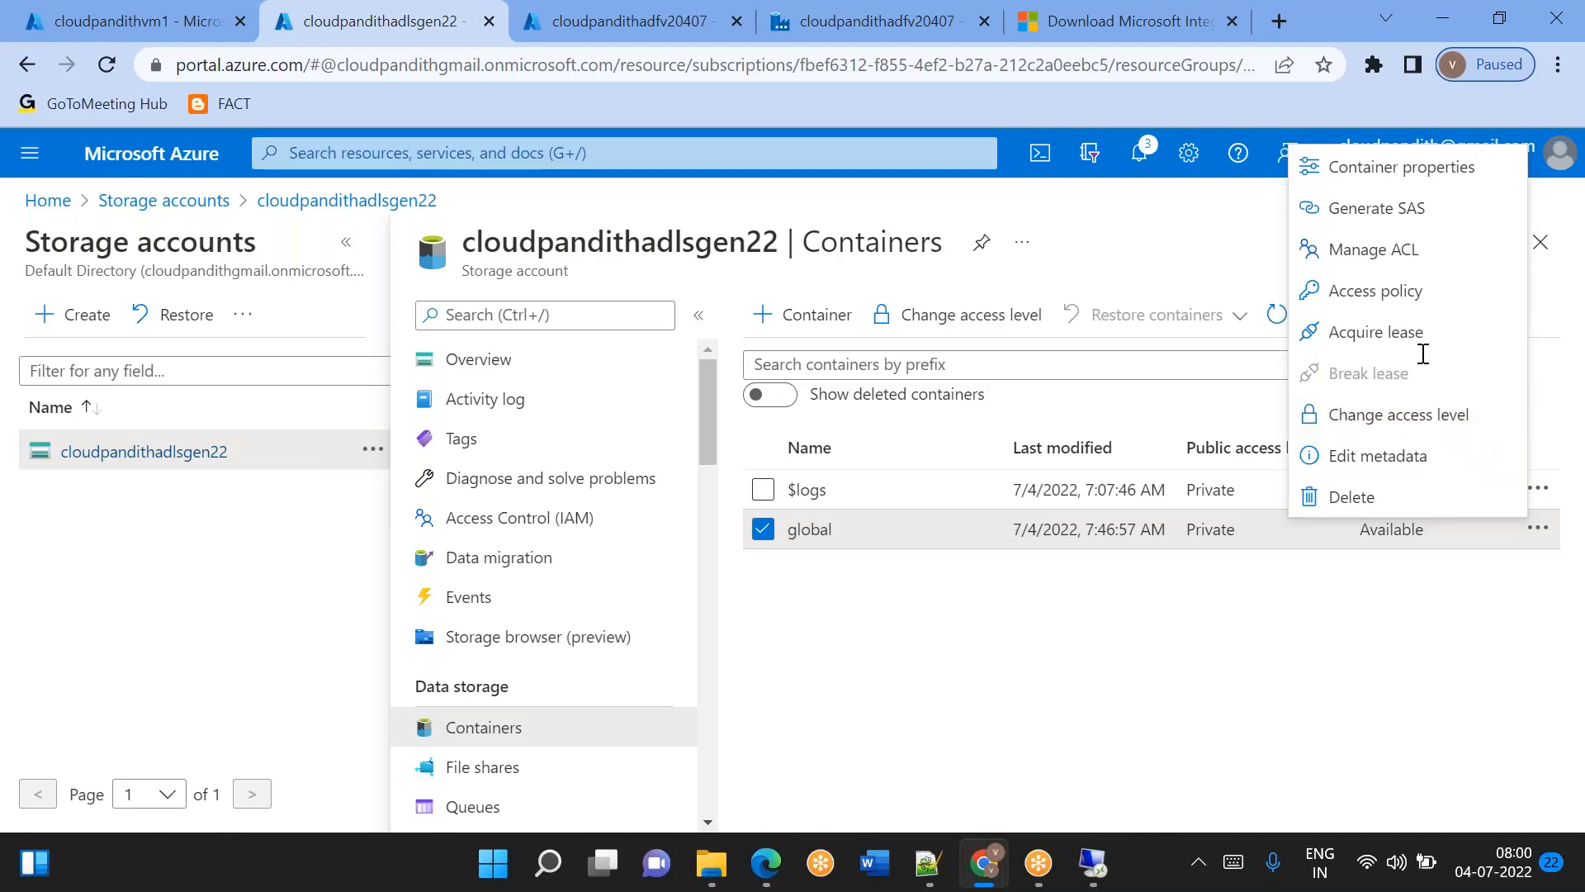
{"action": "left_click", "coordinate": [1381, 296]}
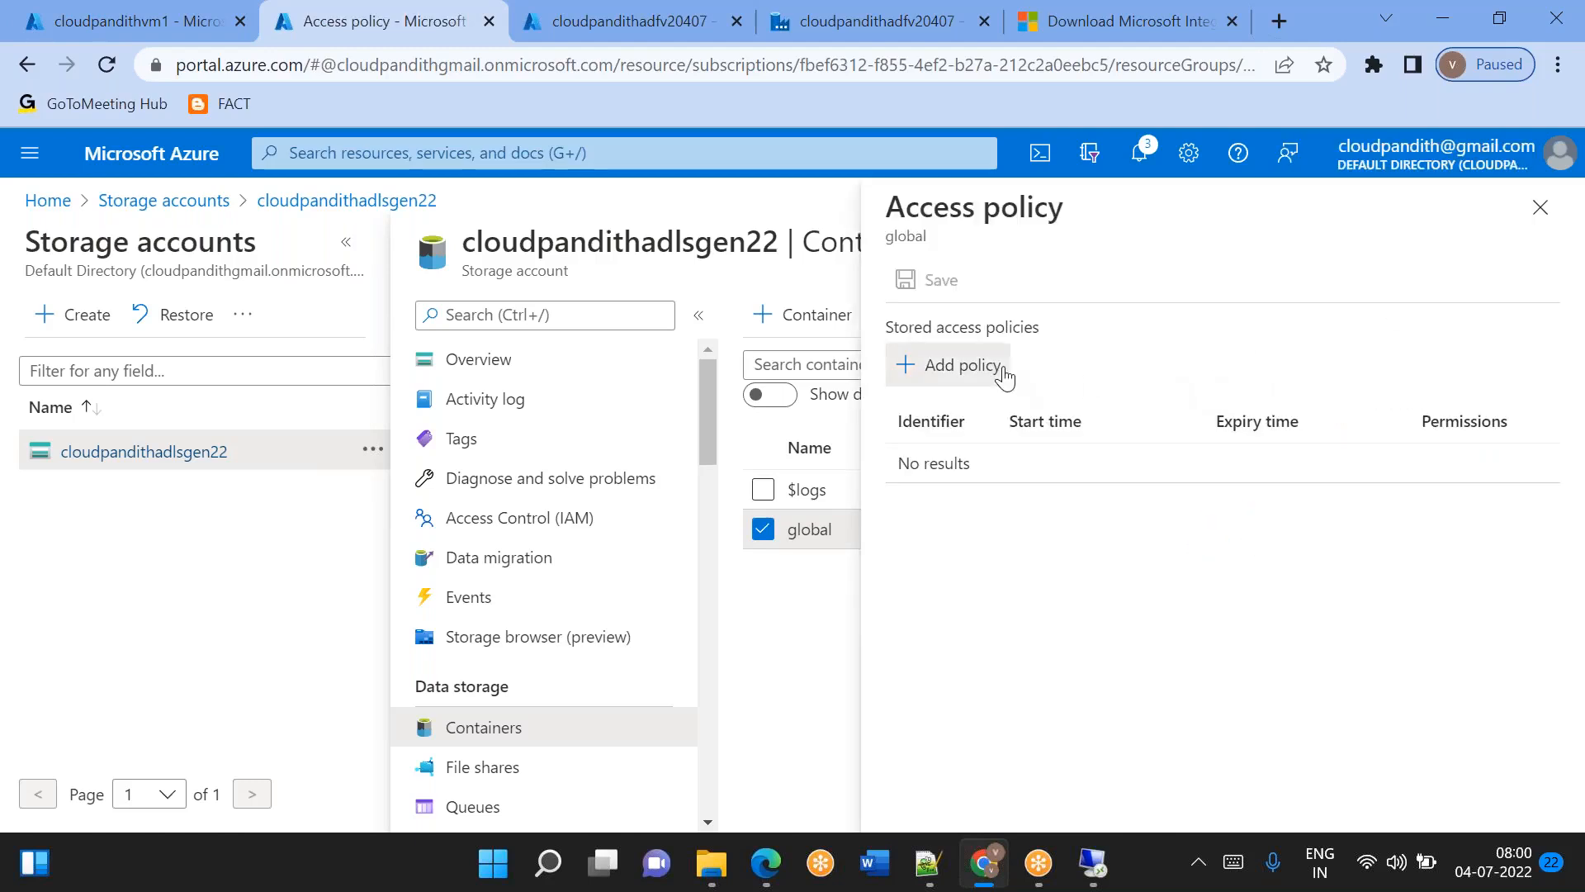
{"action": "left_click", "coordinate": [1003, 371]}
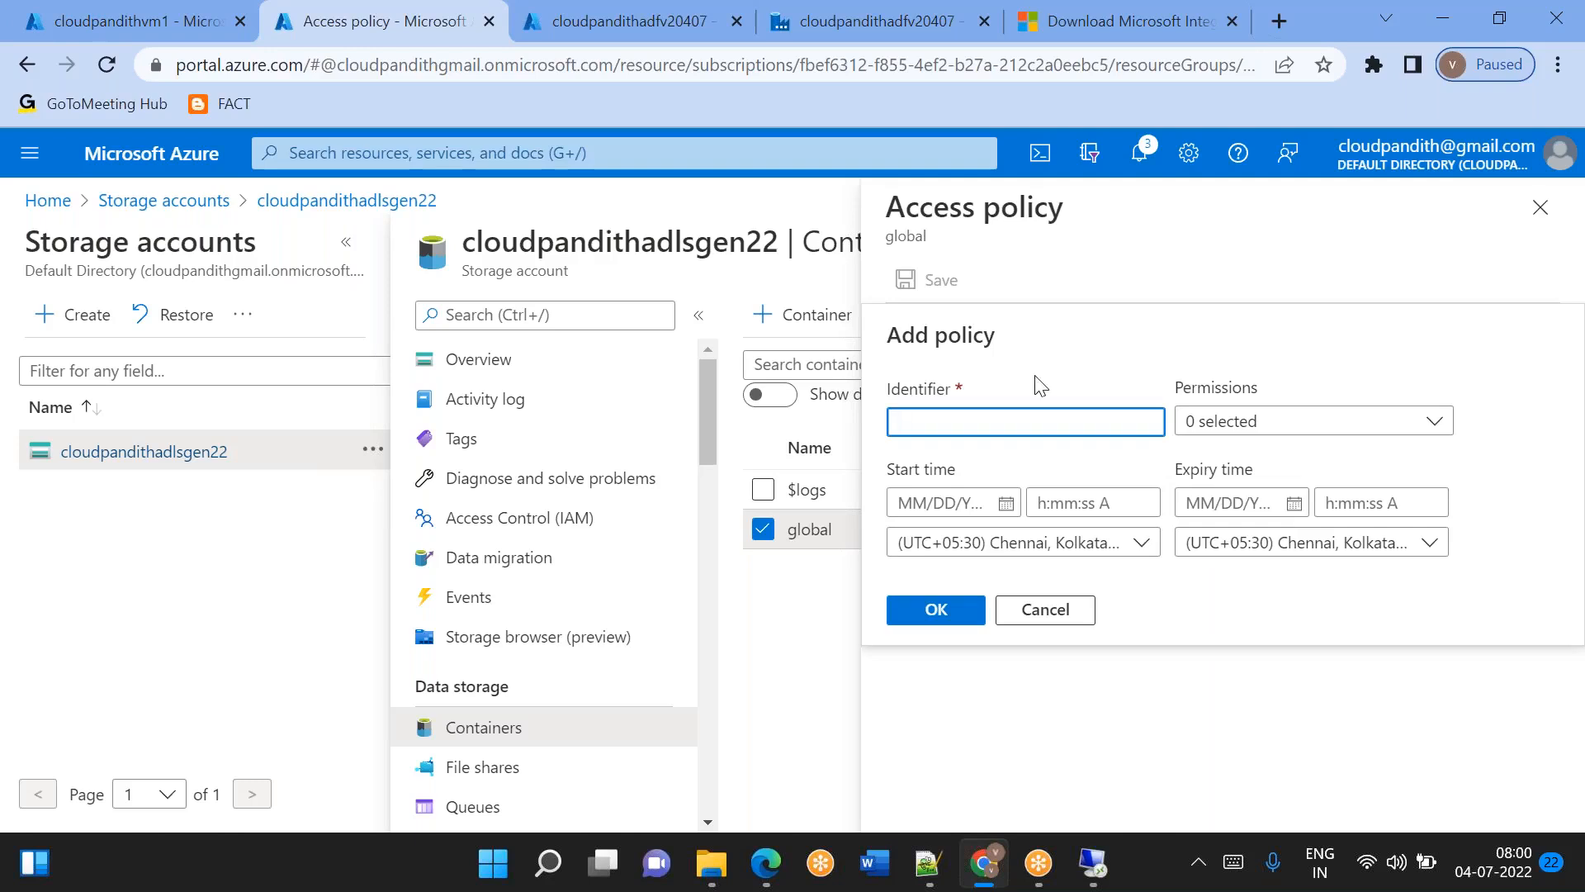
{"action": "left_click", "coordinate": [1245, 420]}
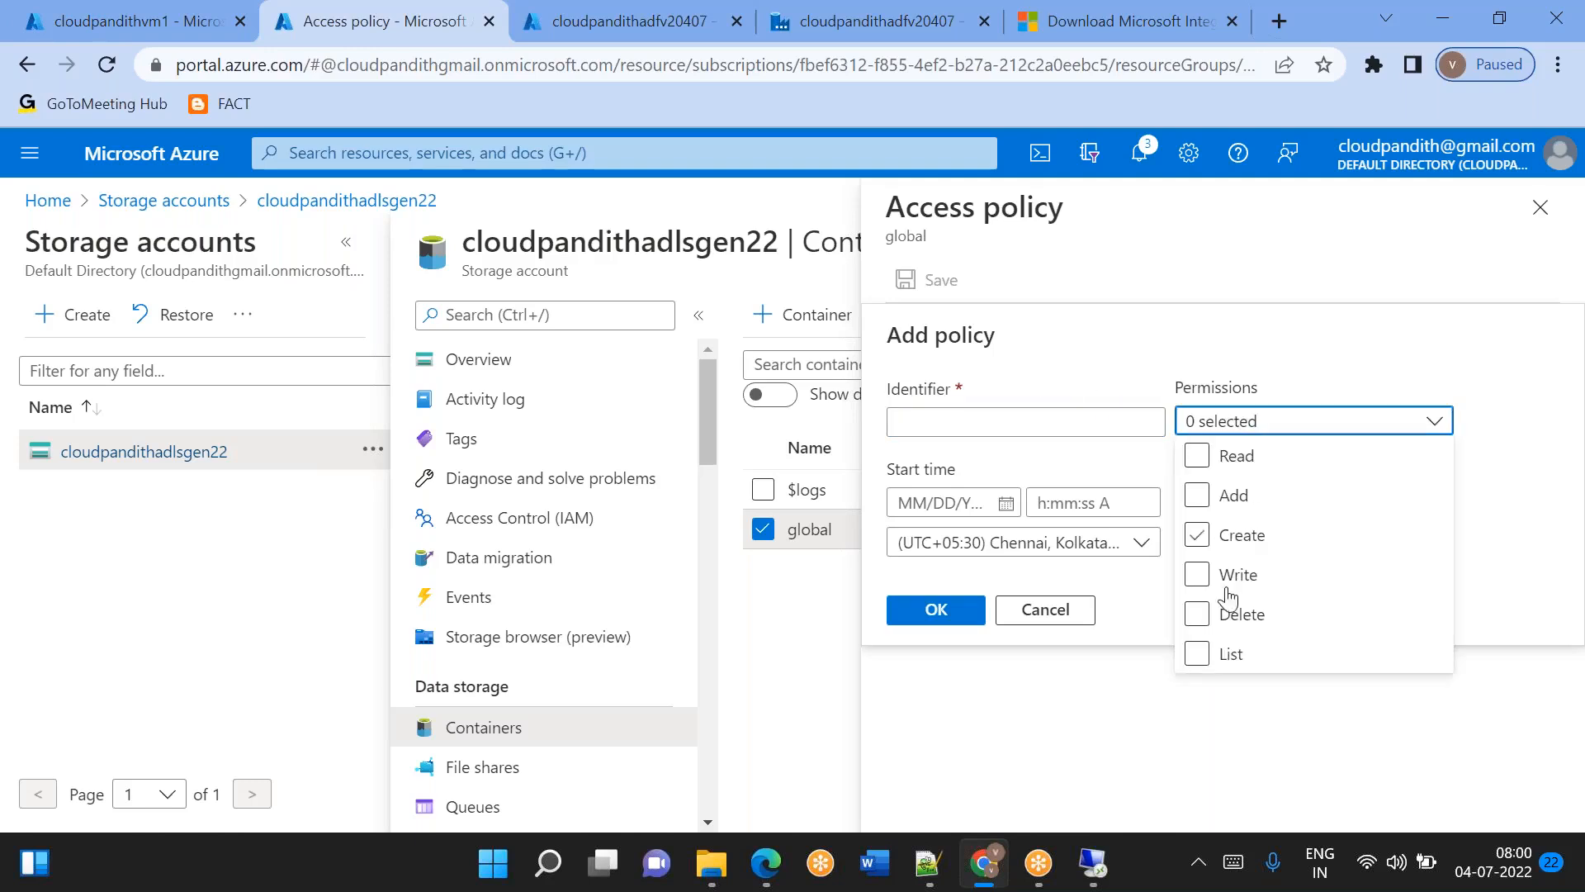
{"action": "left_click", "coordinate": [1198, 575]}
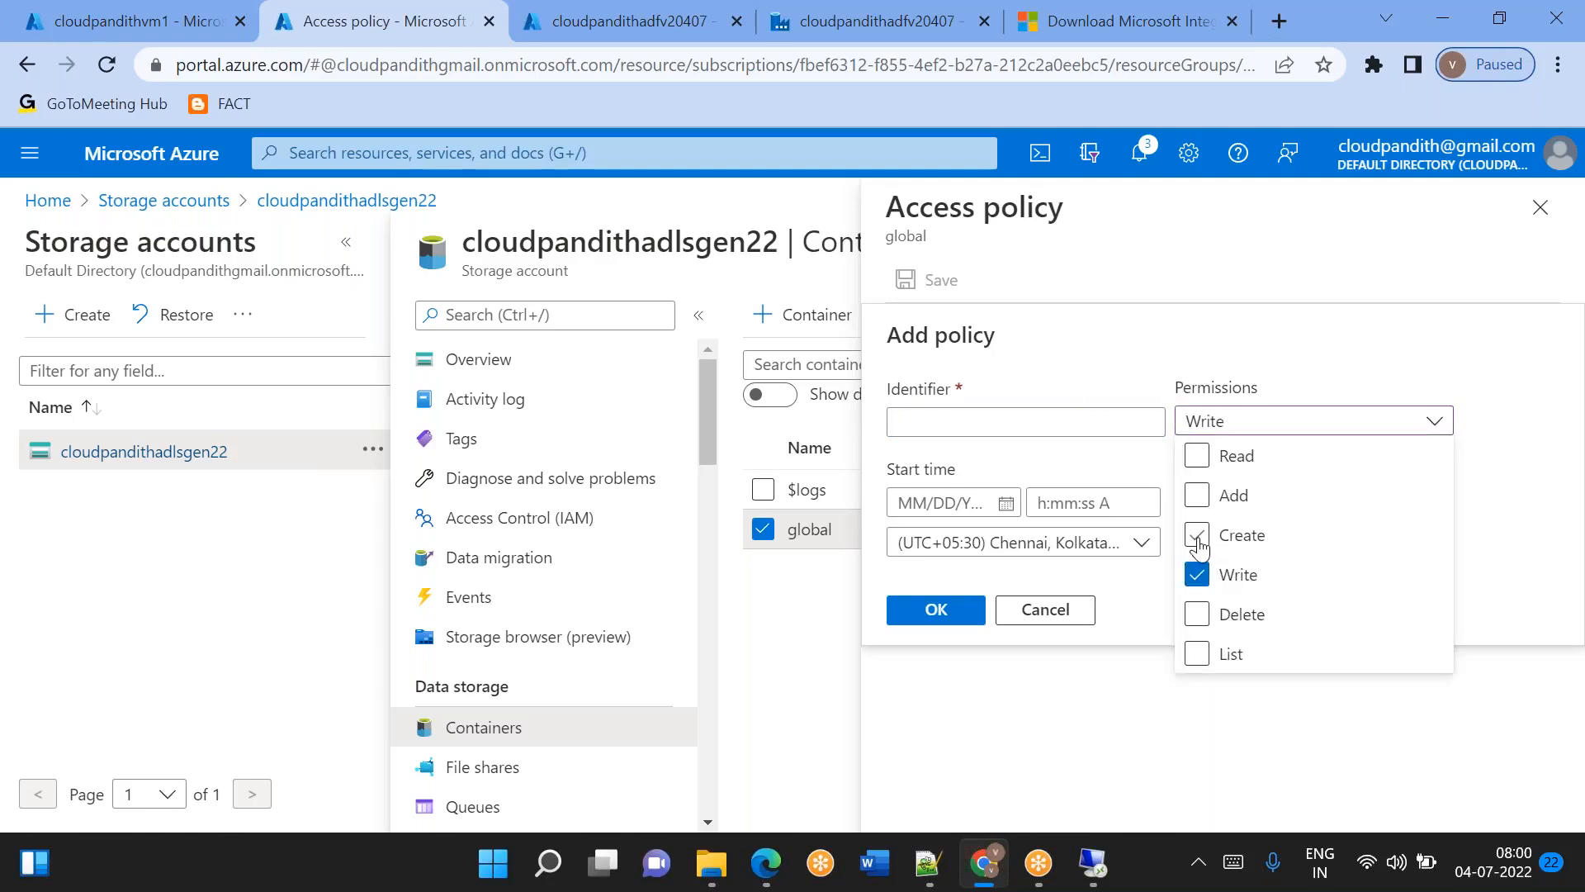
{"action": "left_click", "coordinate": [1198, 536]}
{"action": "left_click", "coordinate": [1197, 496]}
{"action": "left_click", "coordinate": [1197, 456]}
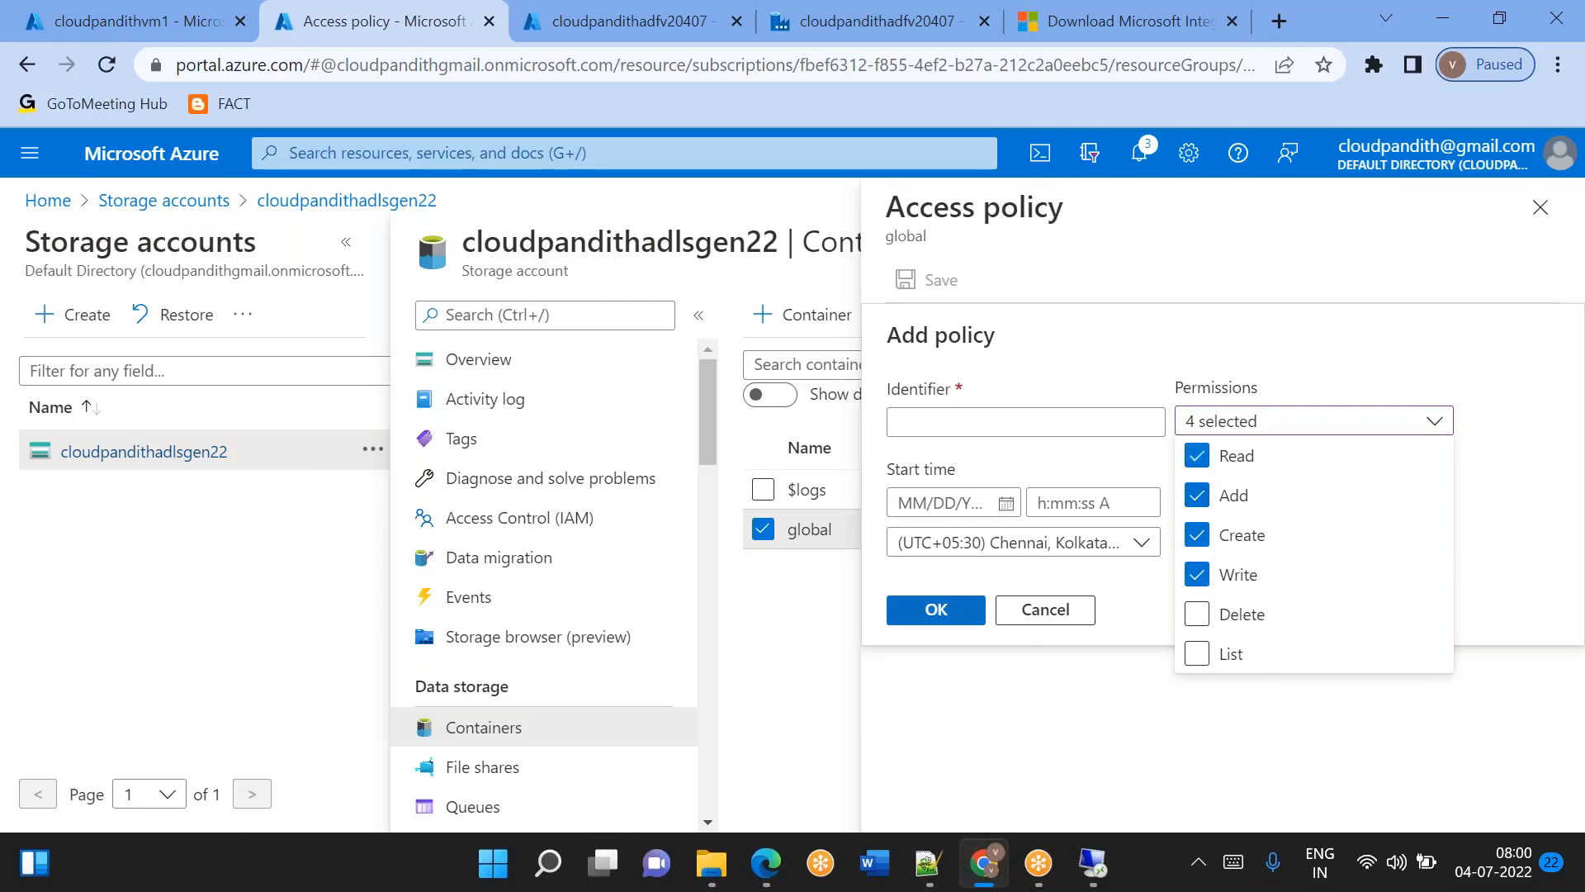
{"action": "left_click", "coordinate": [933, 610]}
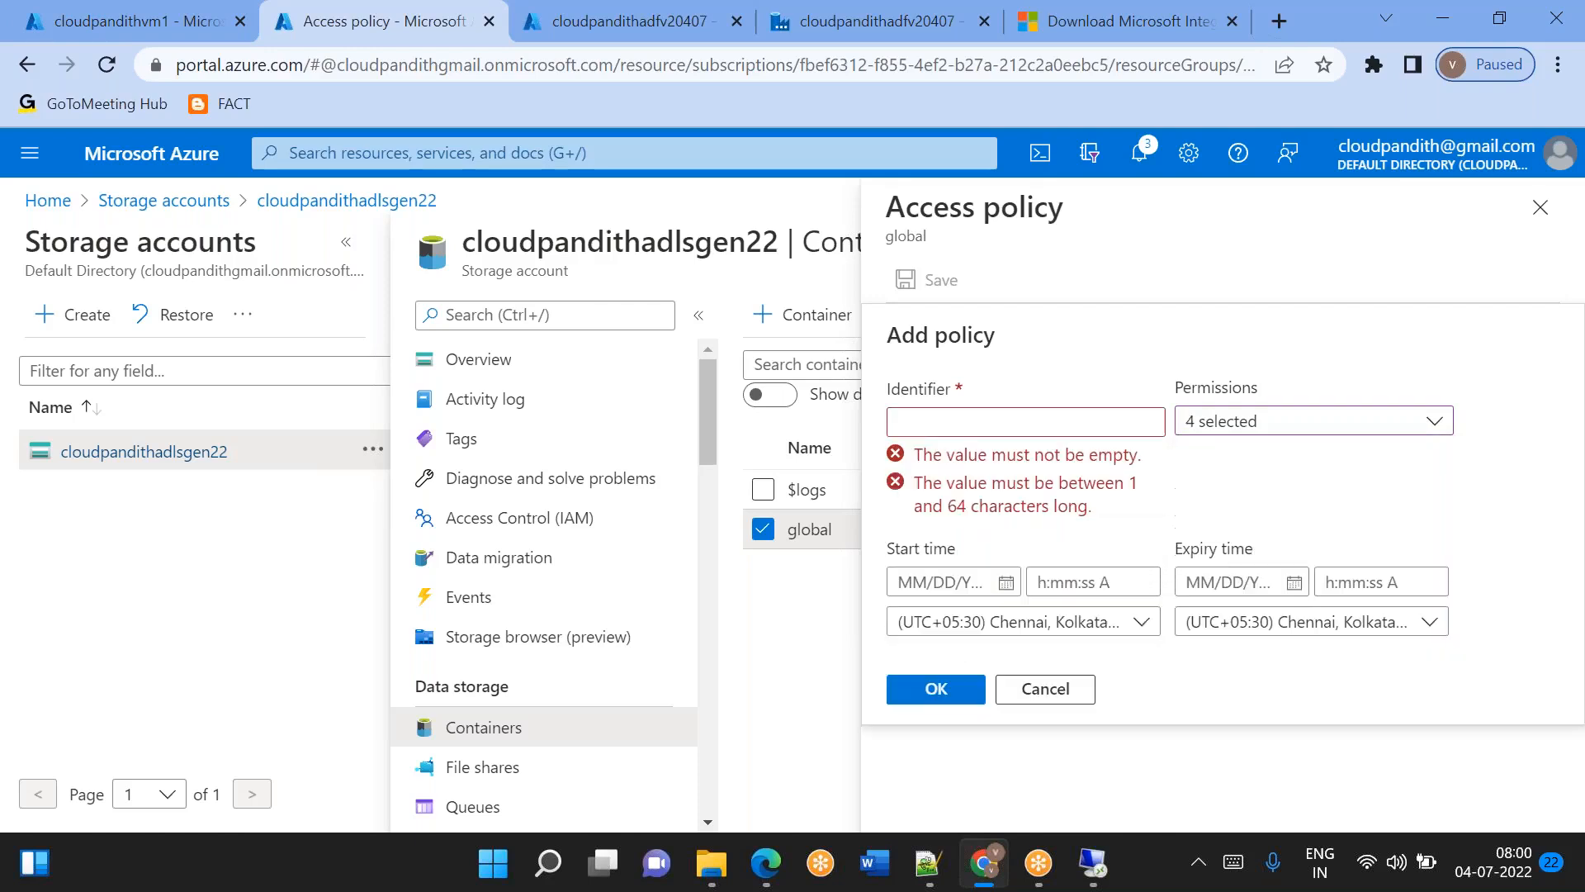
Enter myadf as the access policy identifier and add the policy to the list.
{"action": "left_click", "coordinate": [960, 424]}
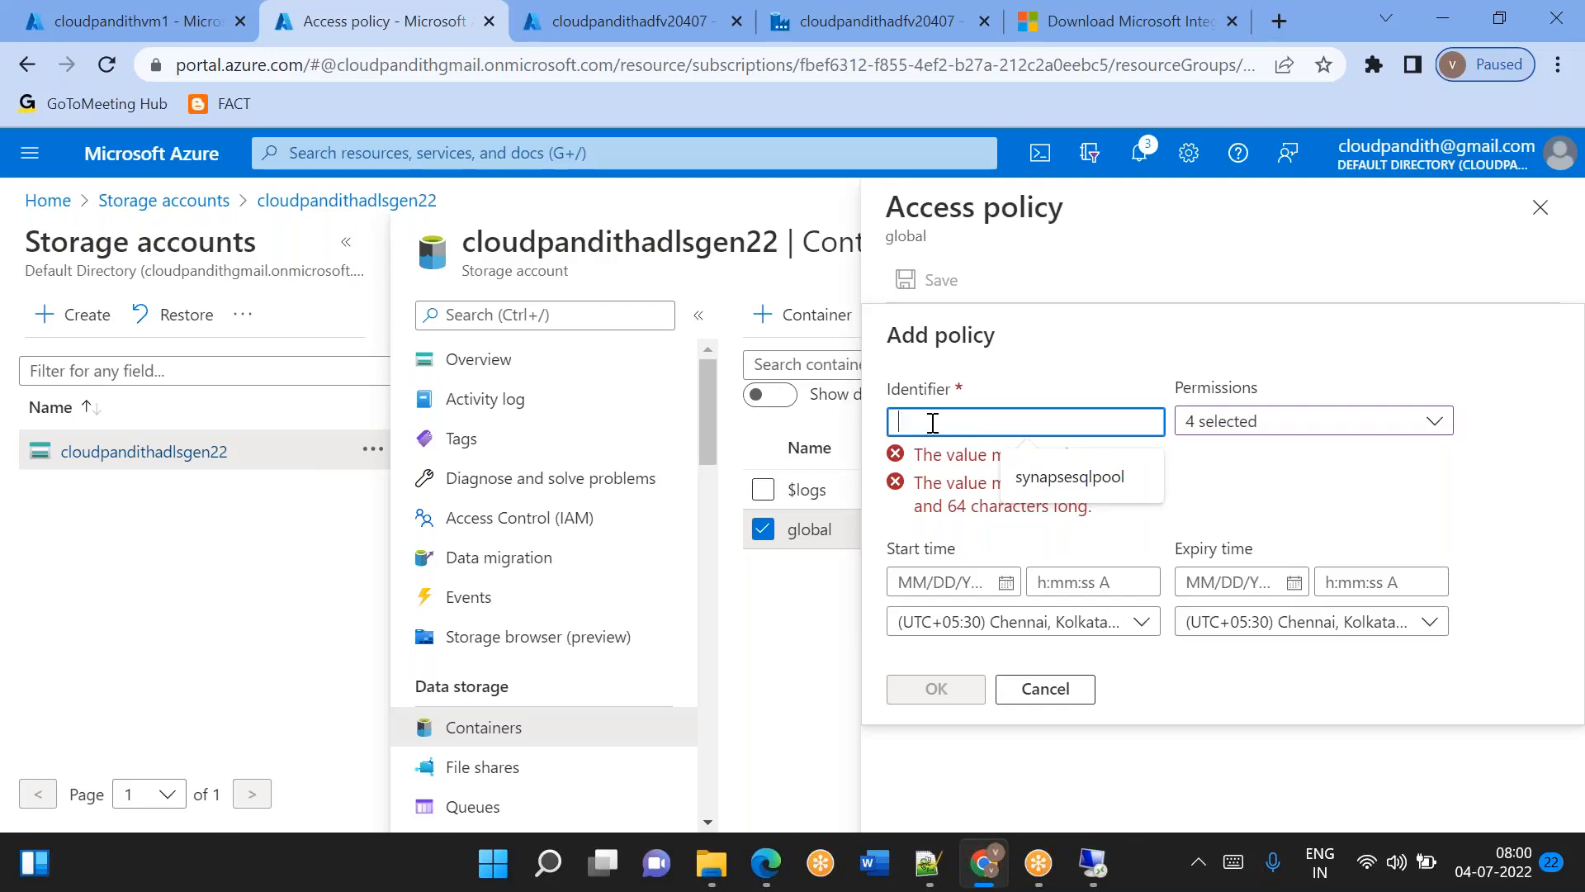
{"action": "left_click", "coordinate": [1254, 486]}
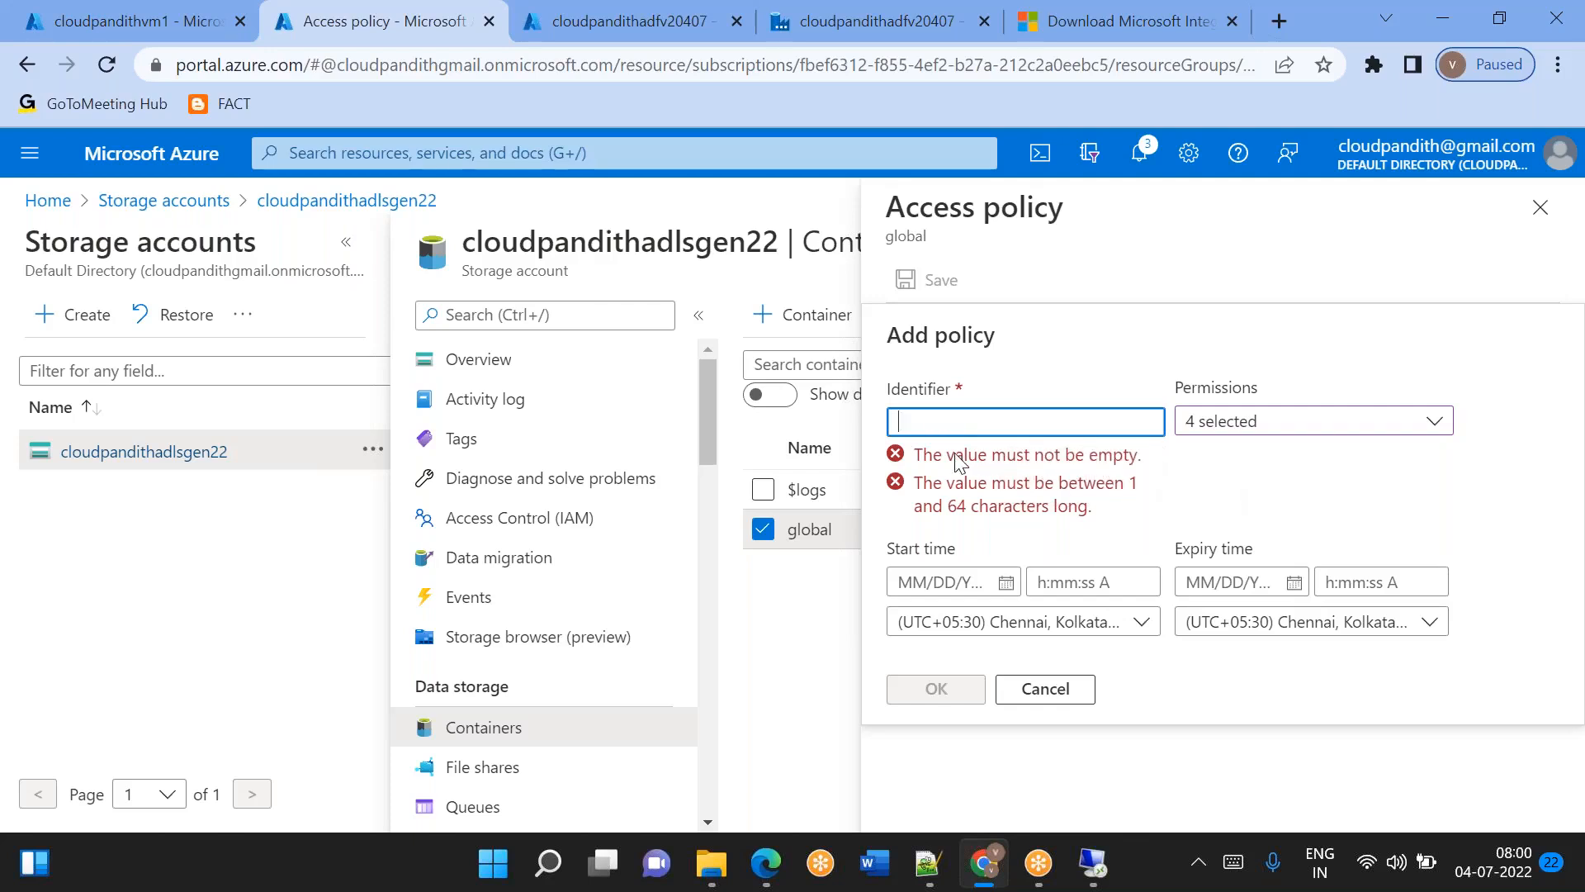
{"action": "type", "text": "myadf"}
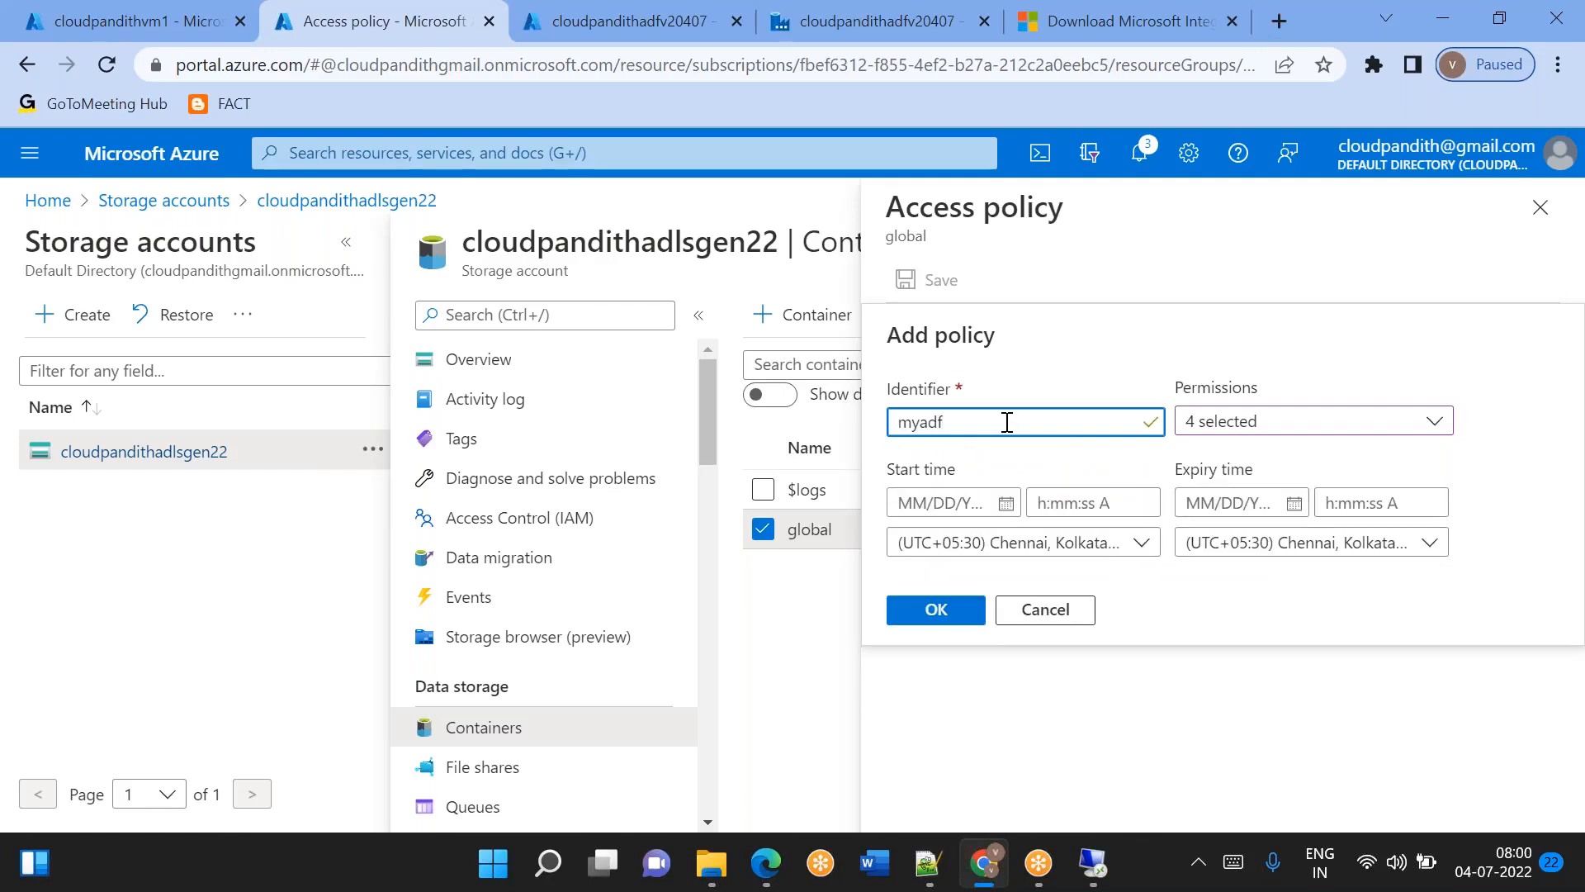
{"action": "left_click", "coordinate": [942, 619]}
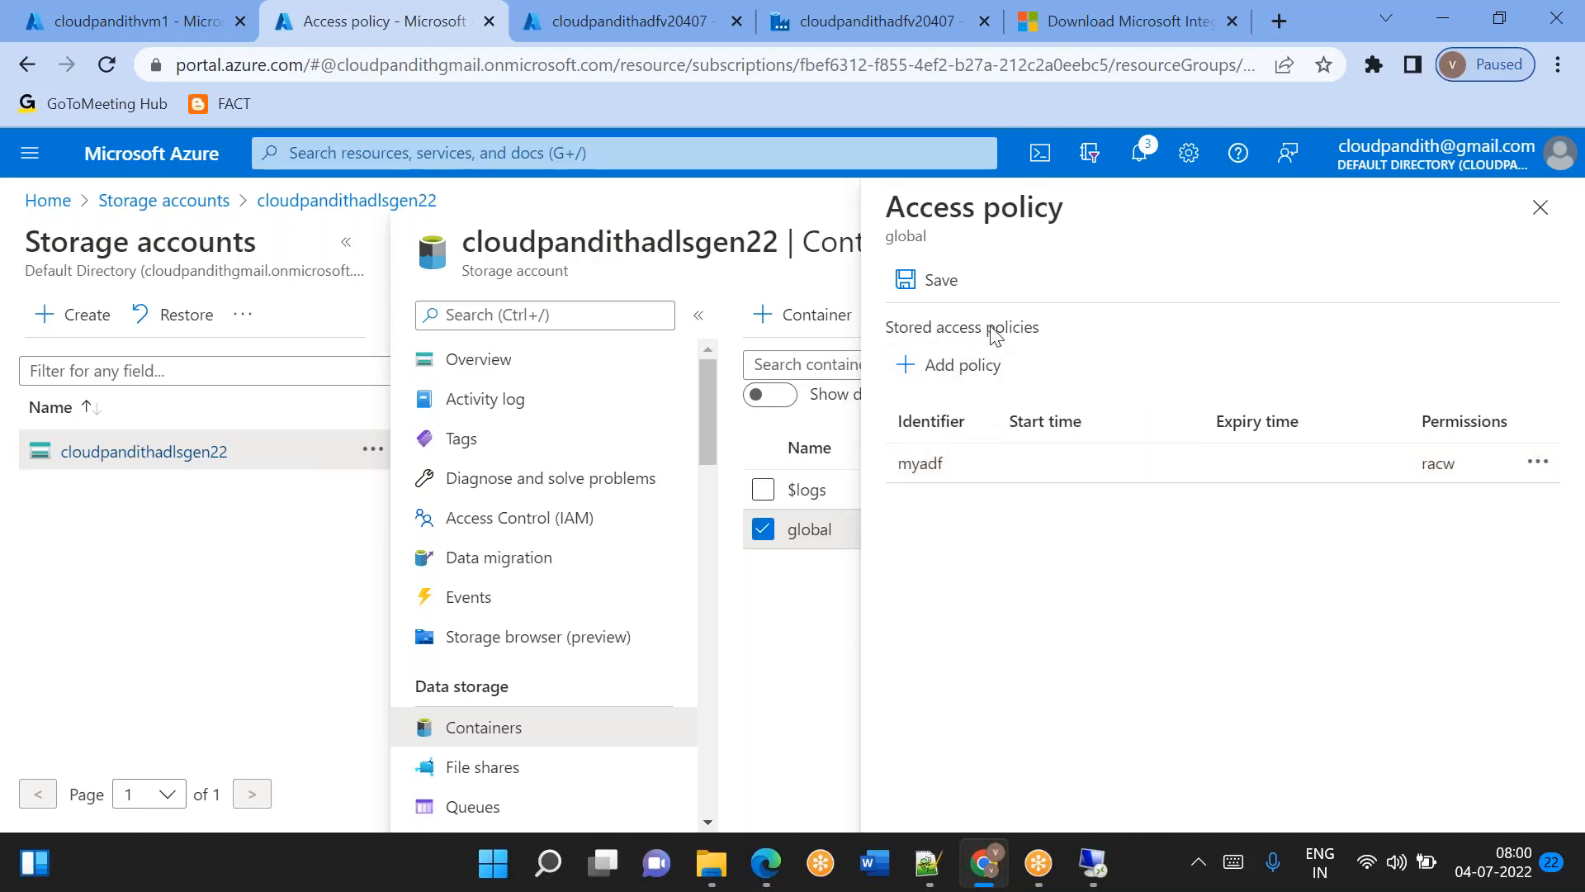
Delete the myadf policy and close the global container's access policies, discarding the unsaved edits.
{"action": "left_click", "coordinate": [1535, 465]}
{"action": "left_click", "coordinate": [1373, 520]}
{"action": "left_click", "coordinate": [1541, 208]}
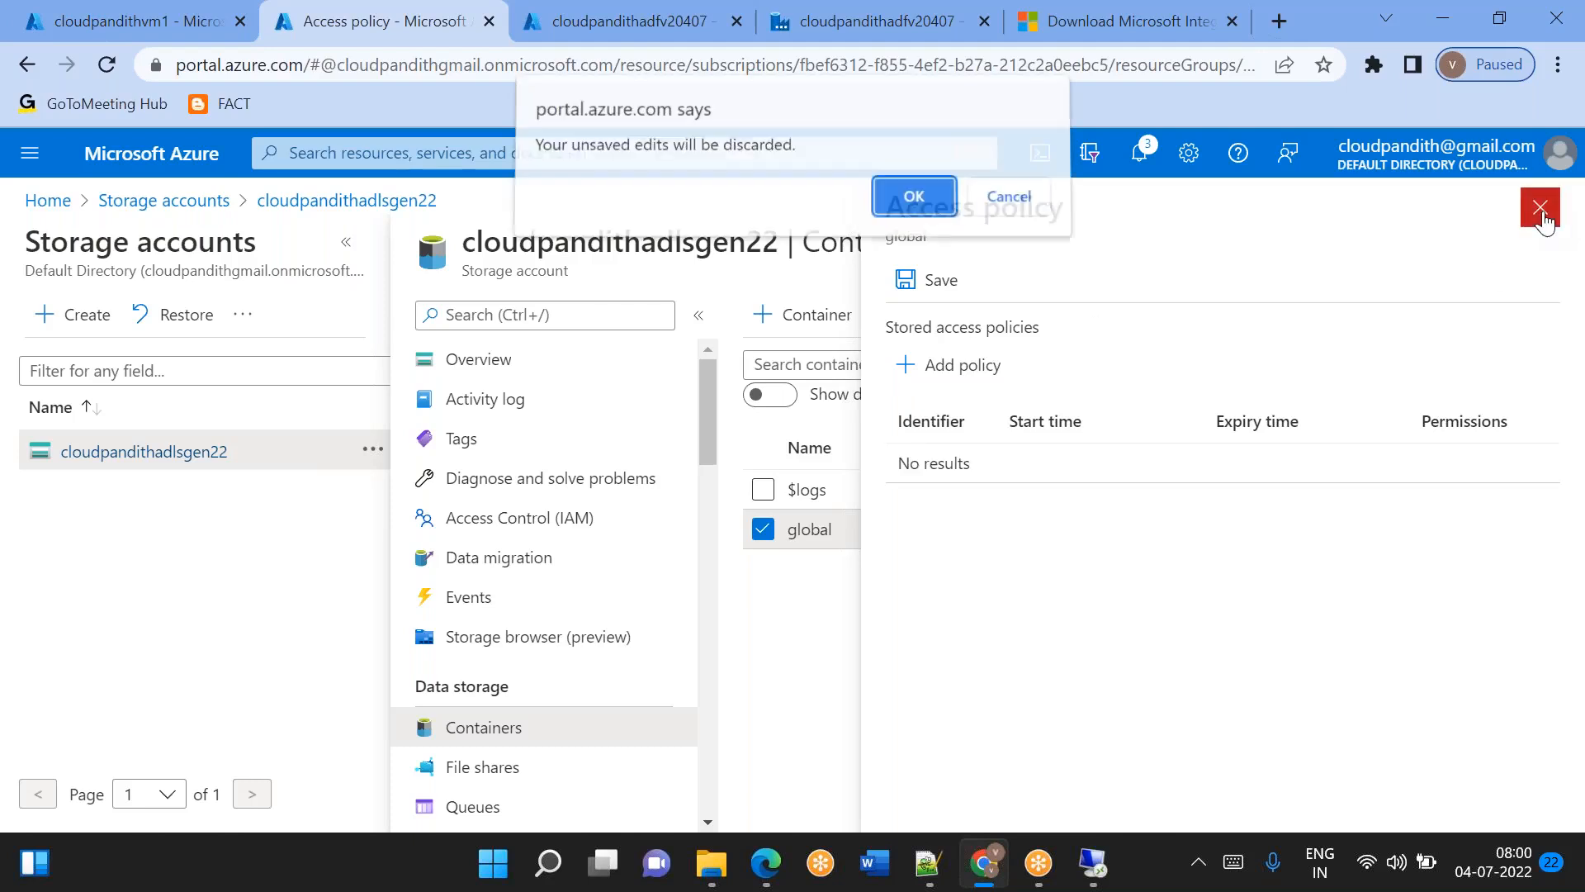
{"action": "left_click", "coordinate": [913, 202]}
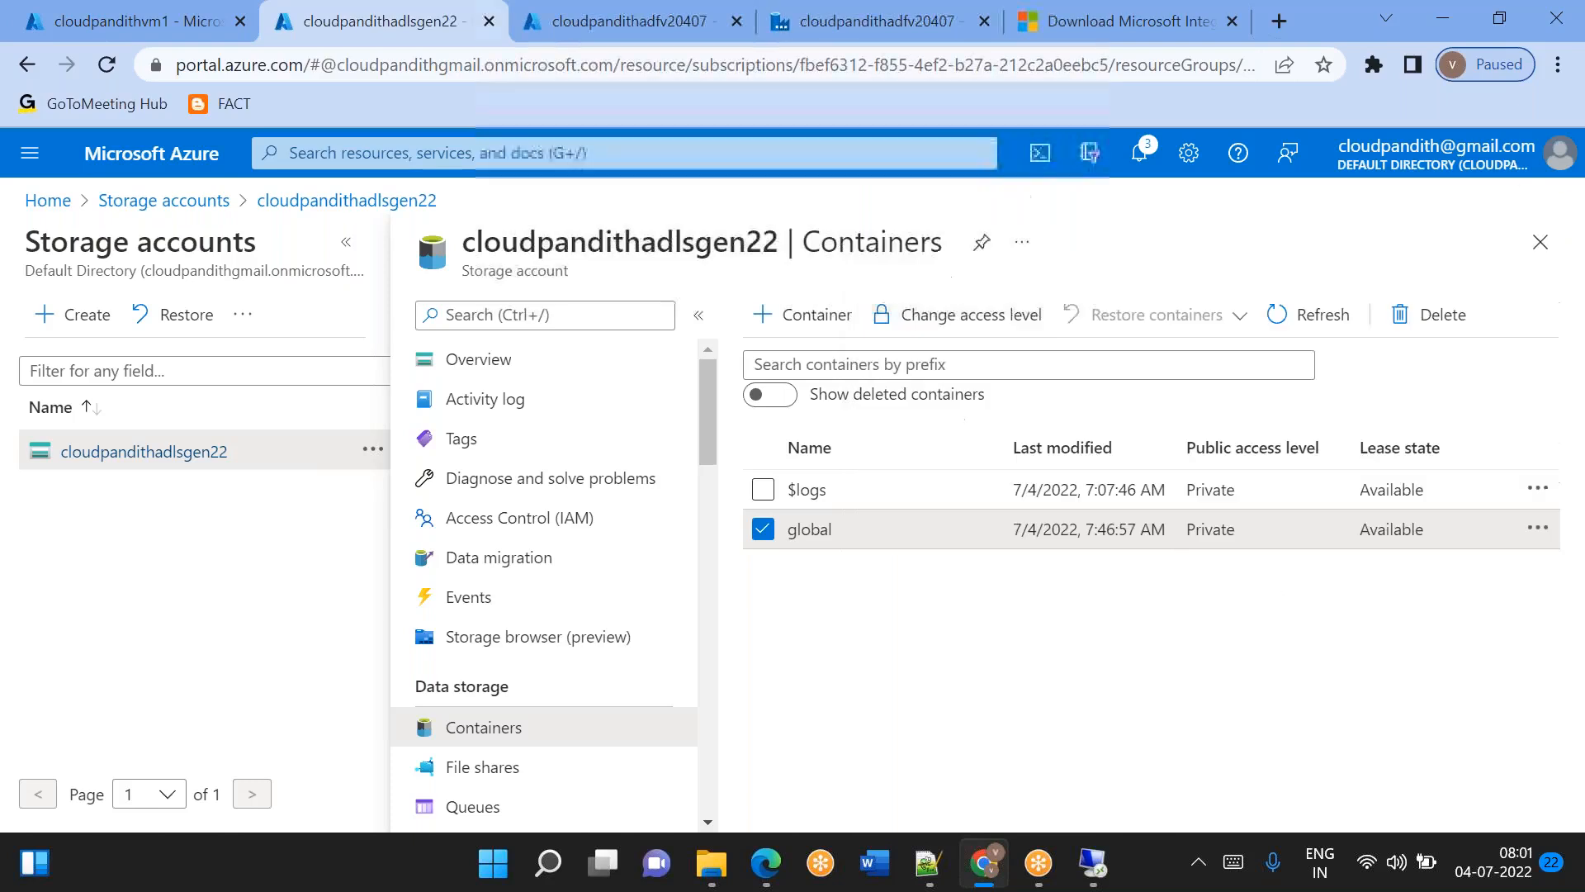
Open the global container's access control list and search for a principal to add with "my".
{"action": "left_click", "coordinate": [1533, 531]}
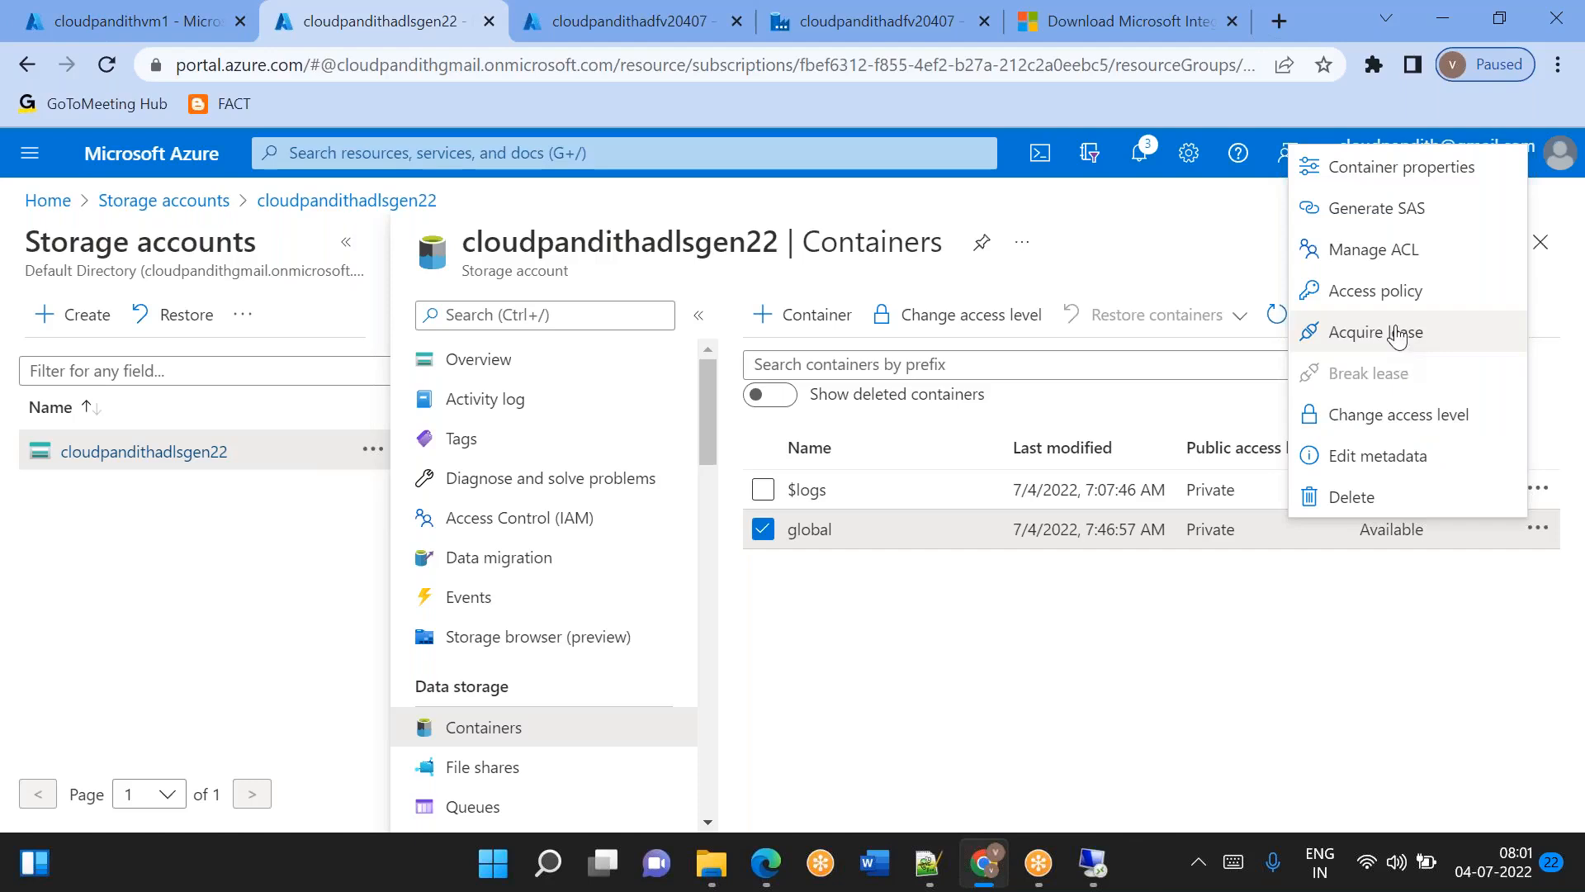
{"action": "left_click", "coordinate": [1382, 261]}
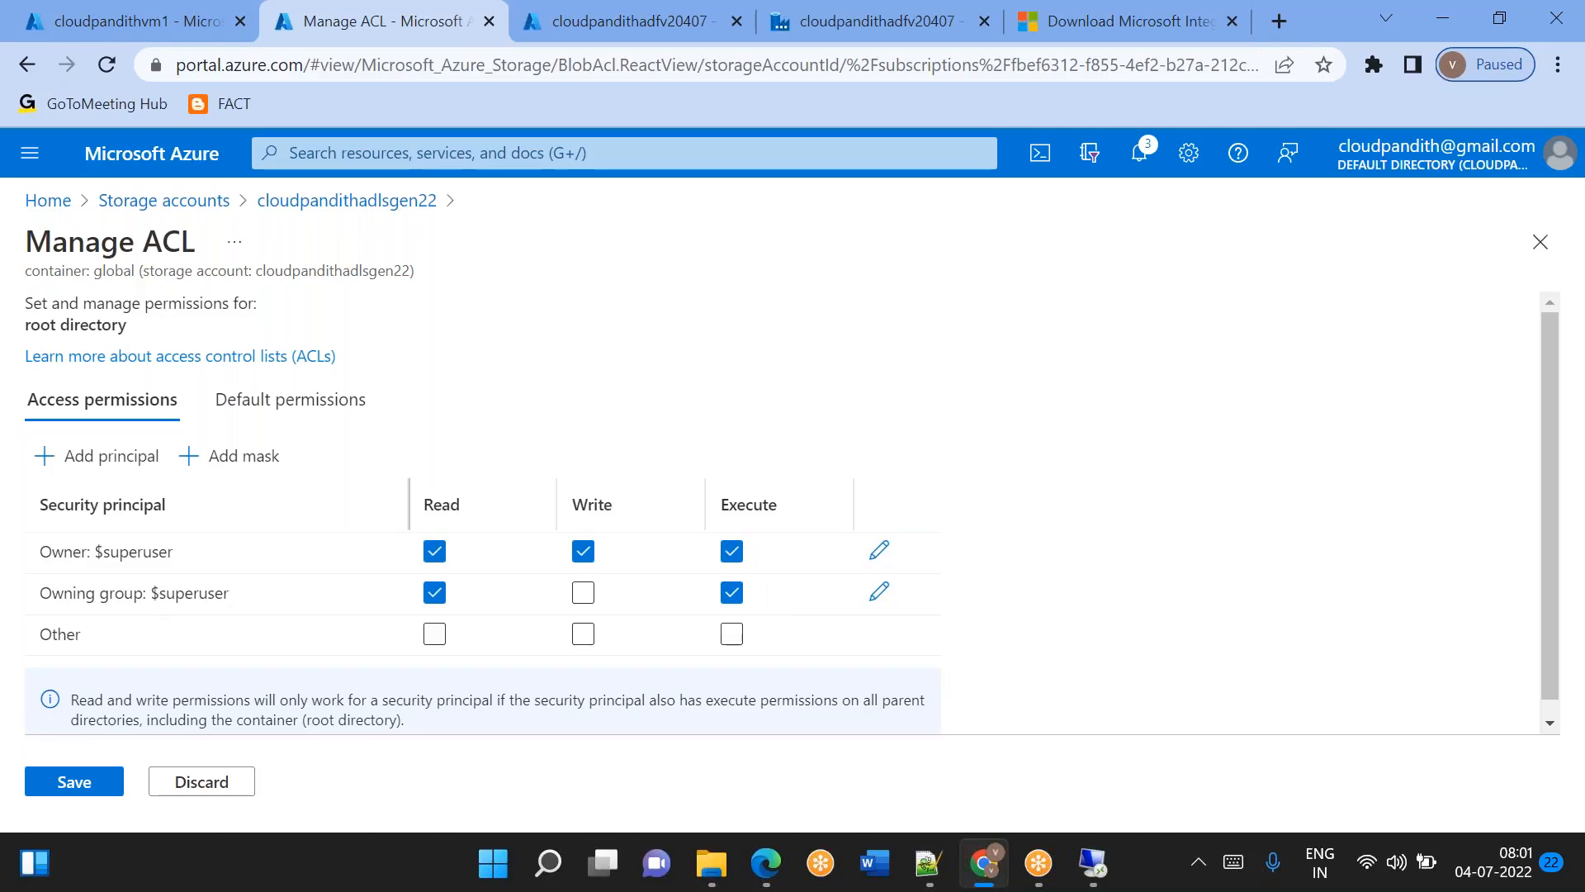
{"action": "scroll", "coordinate": [283, 576], "scroll_direction": "down", "scroll_amount": 1}
{"action": "left_click", "coordinate": [146, 464]}
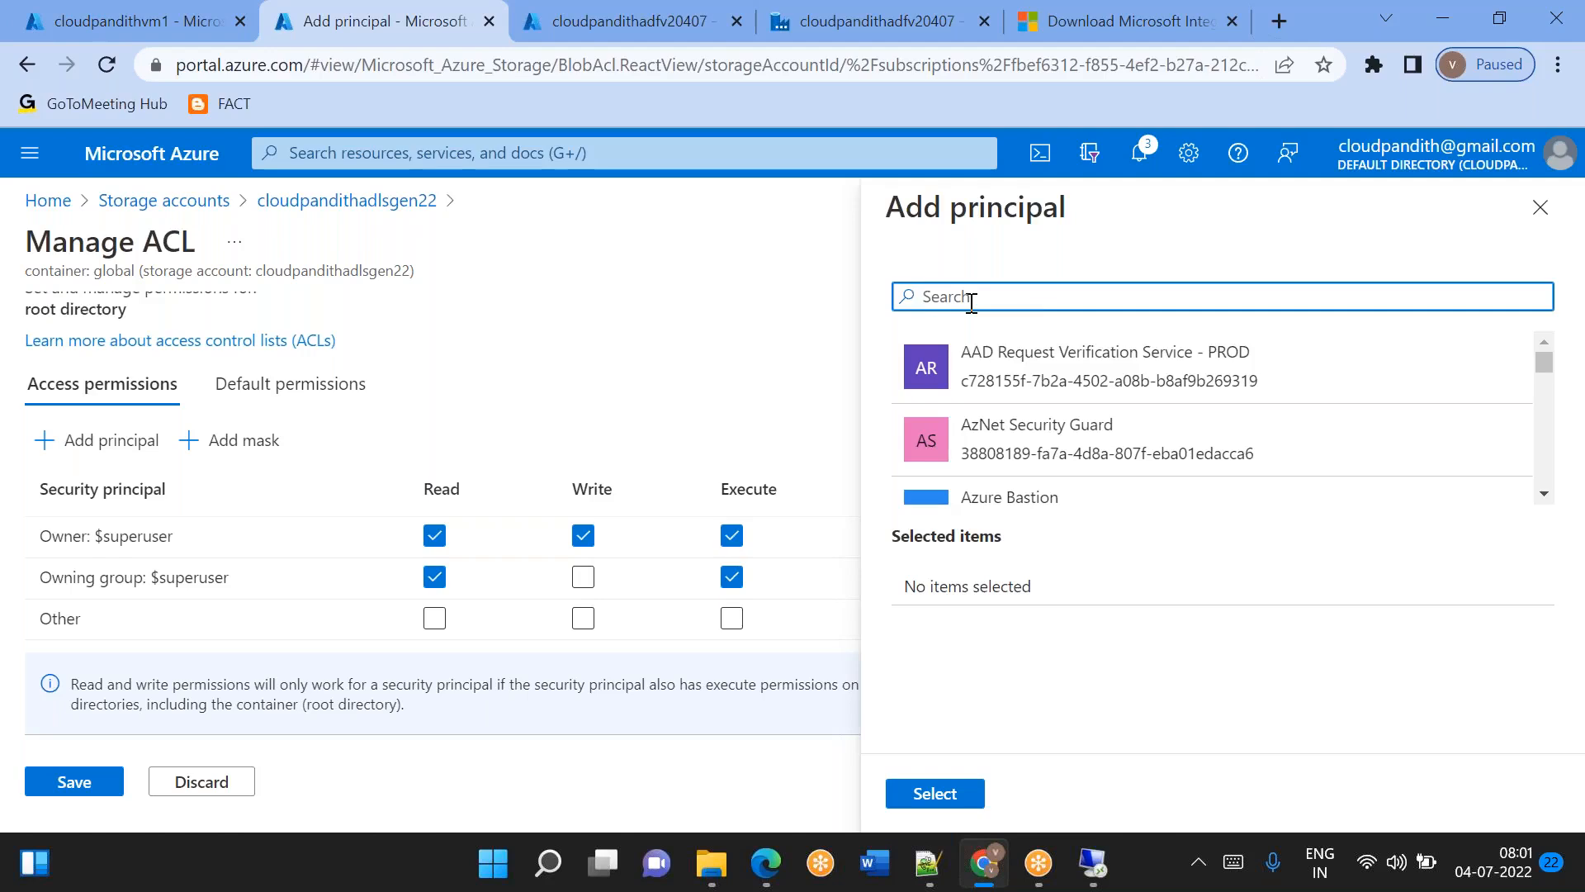
{"action": "type", "text": "my"}
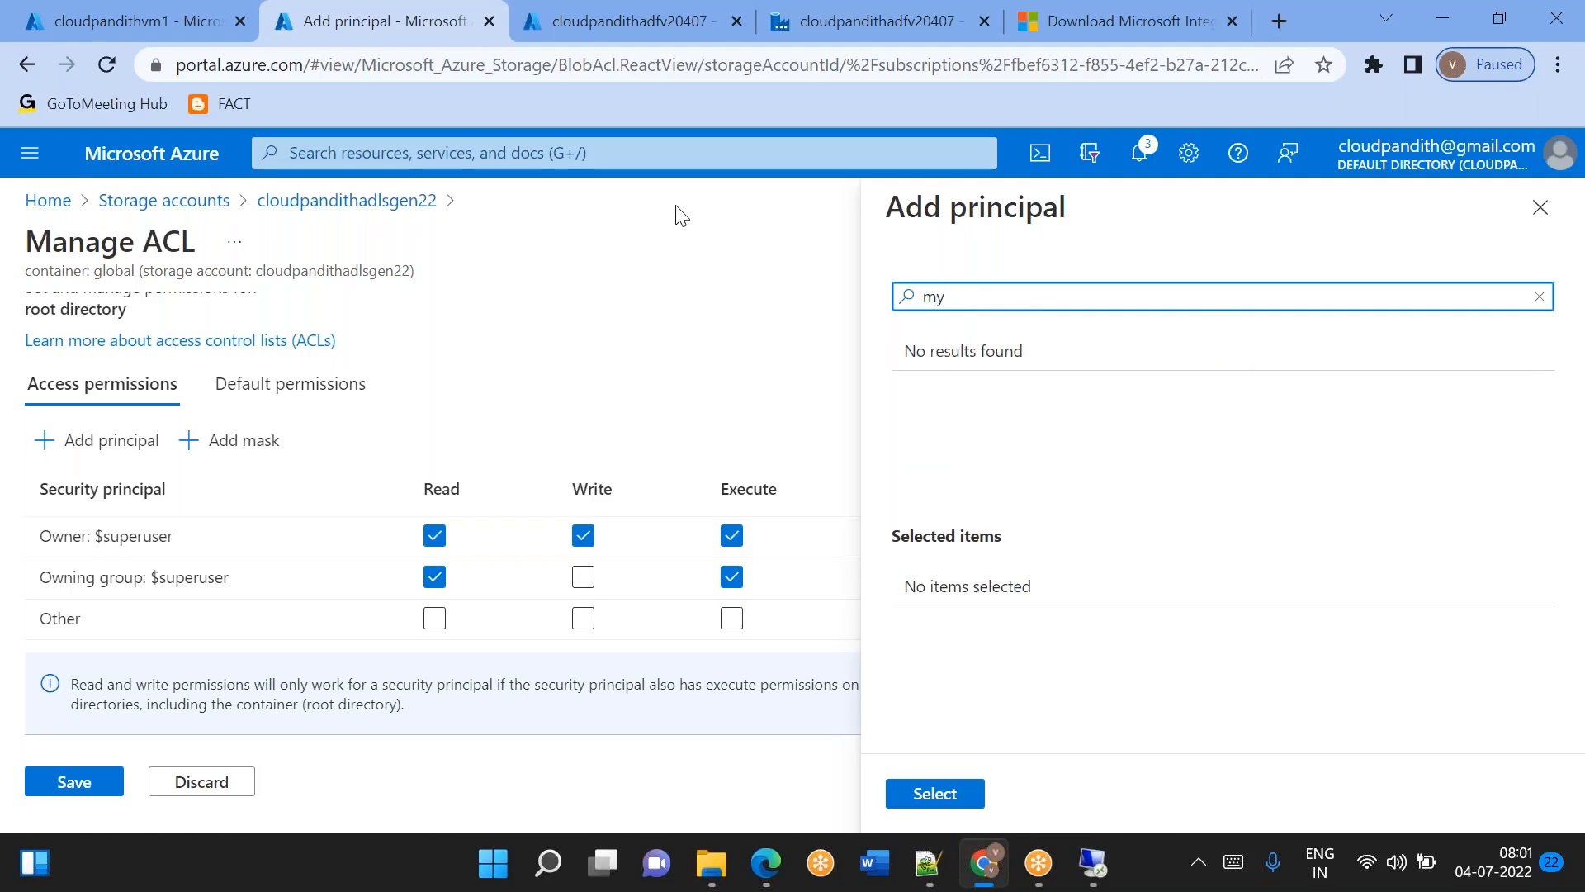
{"action": "left_click", "coordinate": [124, 21]}
{"action": "left_click", "coordinate": [303, 12]}
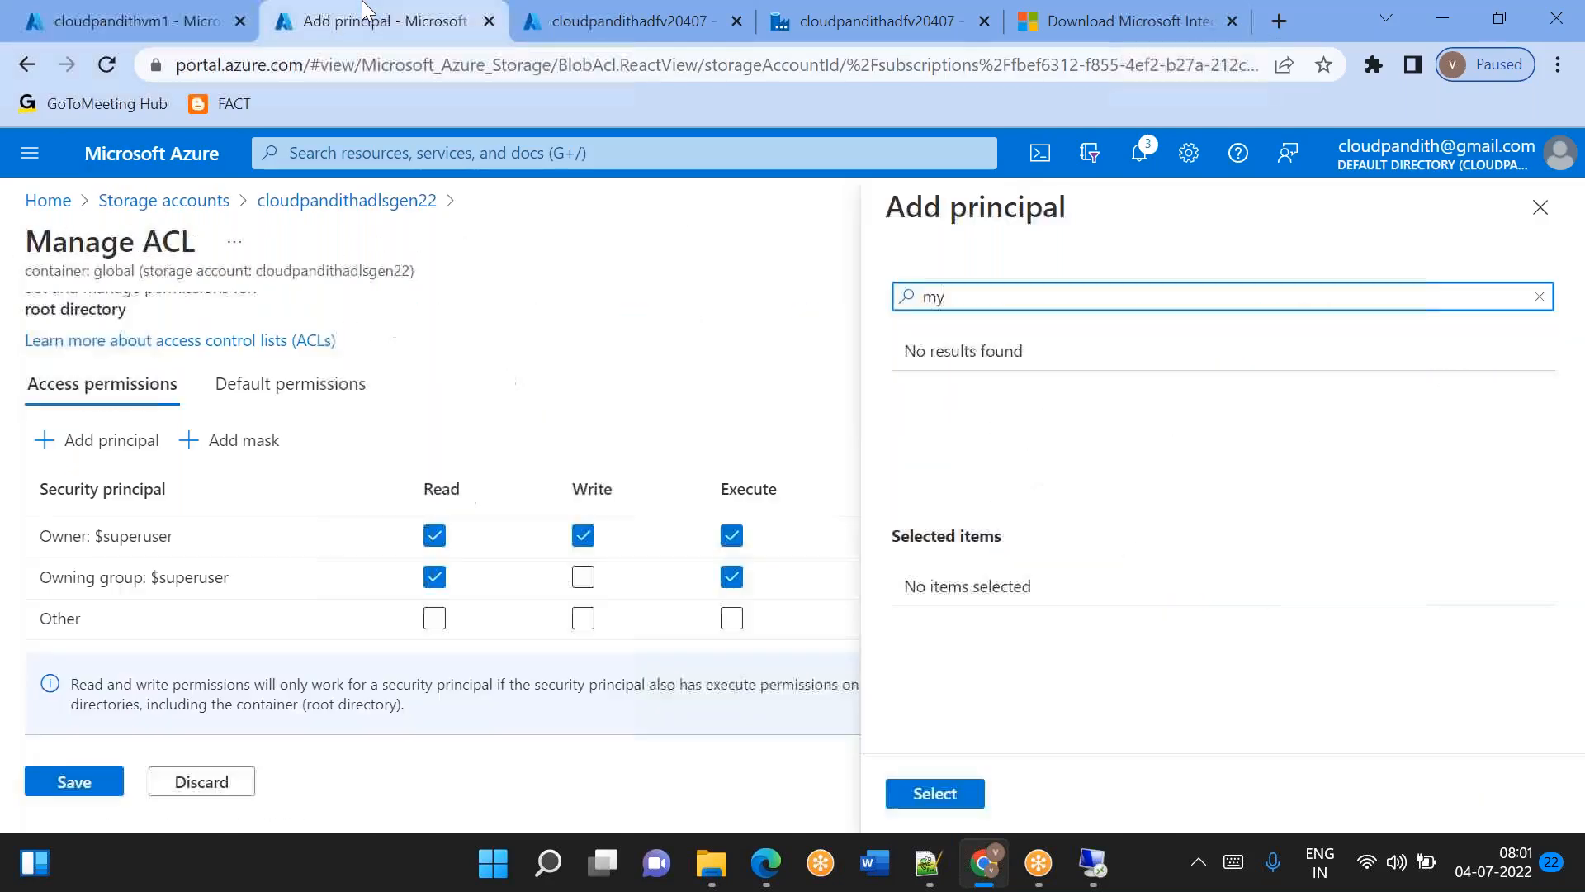
Clear the search to browse all available principals, and return to the container list without adding one.
{"action": "key", "text": "BackSpace"}
{"action": "key", "text": "BackSpace"}
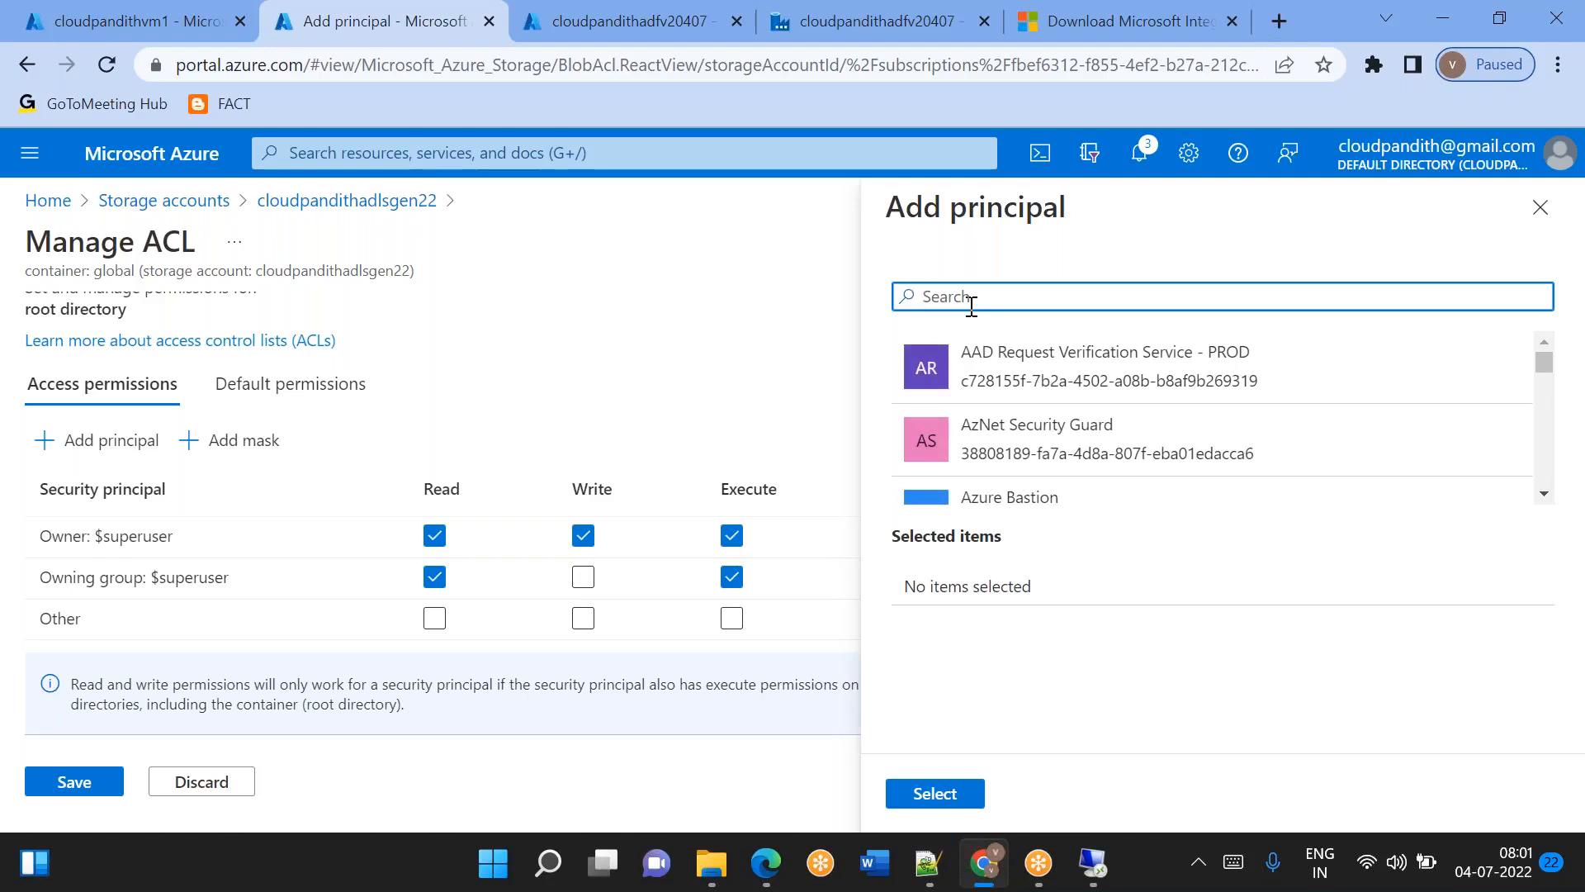
{"action": "scroll", "coordinate": [1055, 444], "scroll_direction": "down", "scroll_amount": 1}
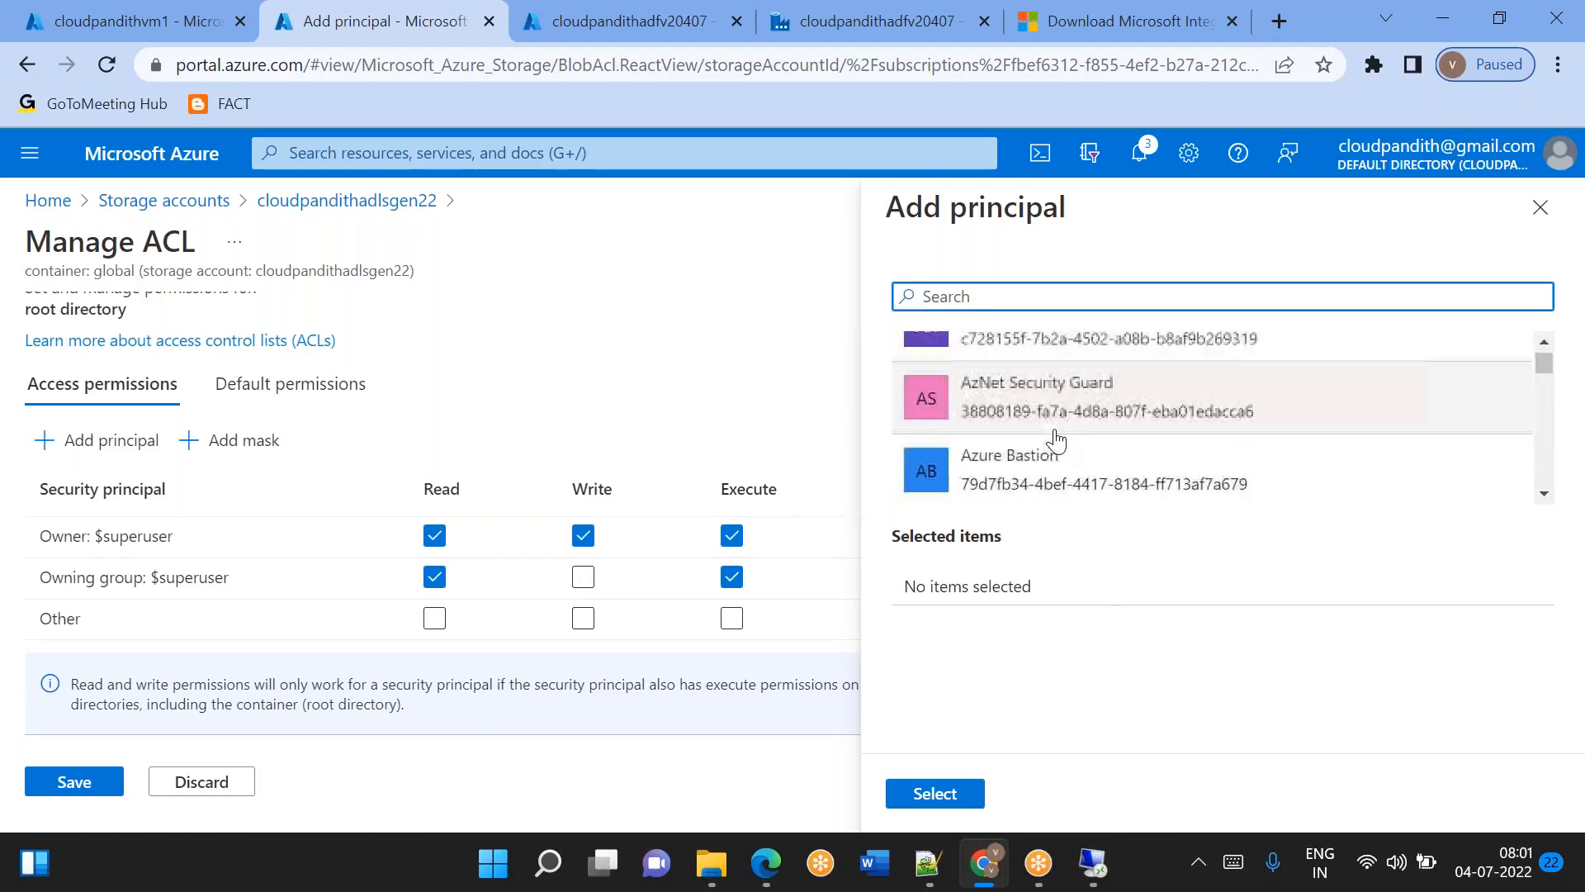
{"action": "scroll", "coordinate": [1055, 442], "scroll_direction": "up", "scroll_amount": 1}
{"action": "left_click", "coordinate": [935, 794]}
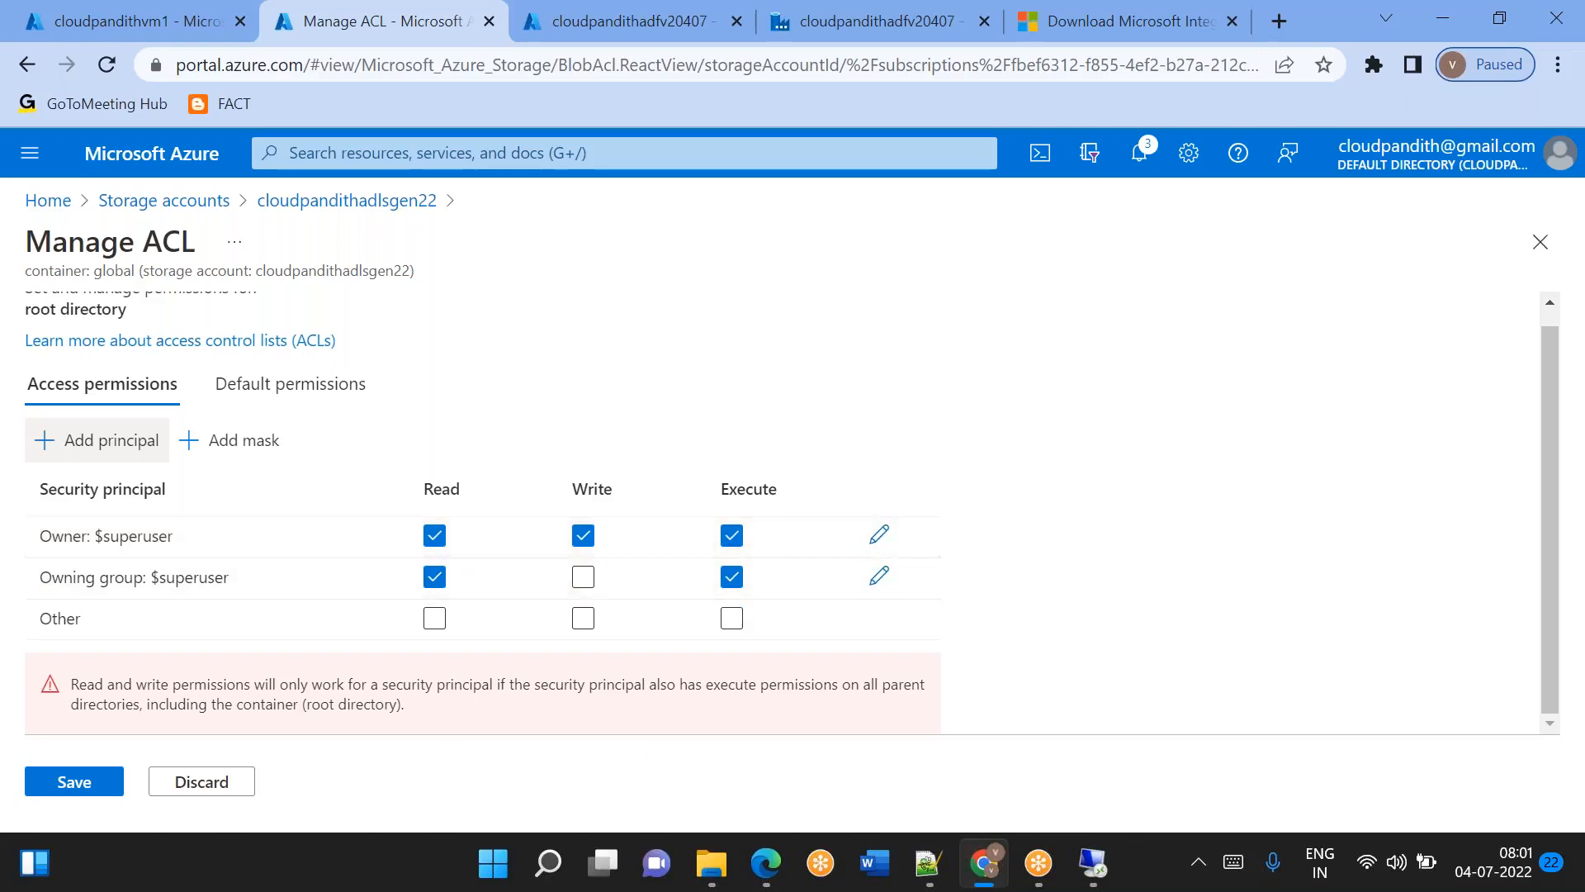
{"action": "left_click_drag", "start_coordinate": [146, 248], "coordinate": [196, 243]}
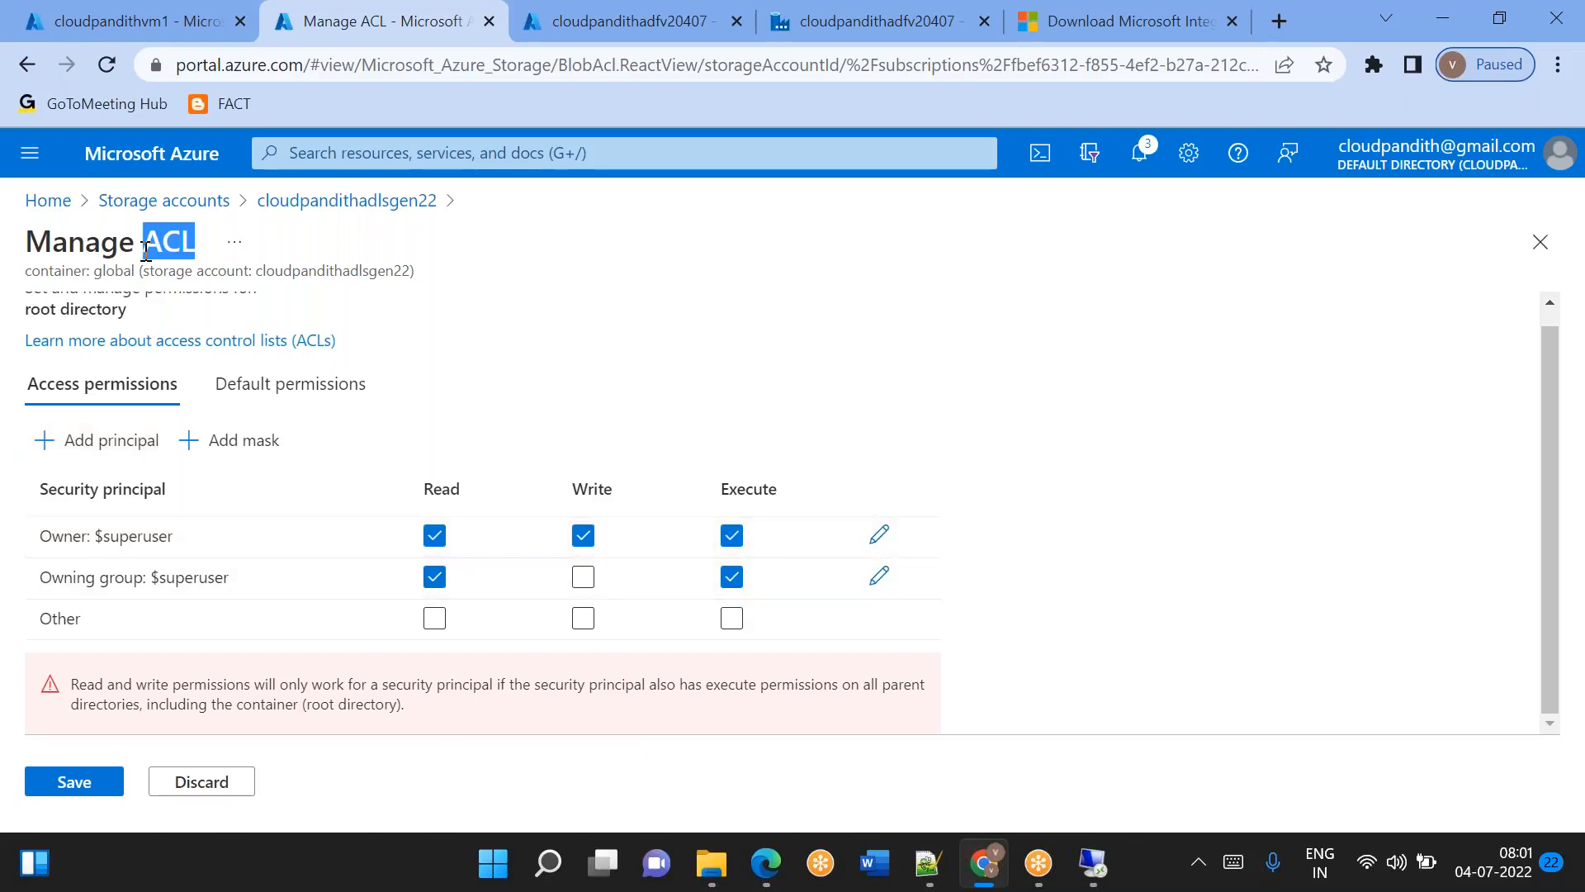
{"action": "left_click", "coordinate": [345, 206]}
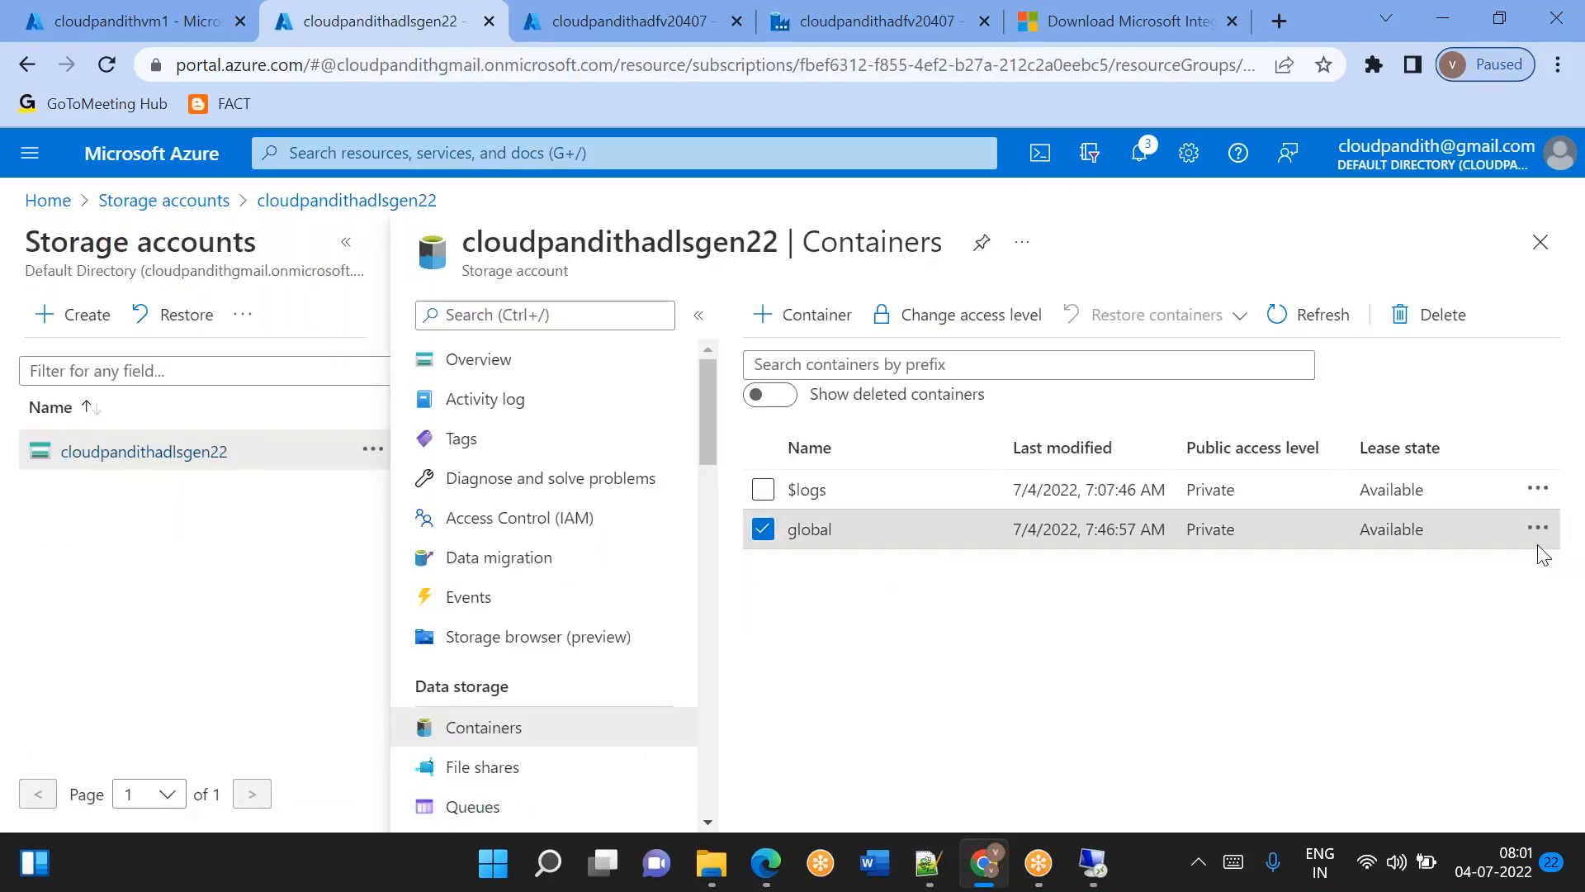
Return to pipeline1 in Data Factory and change the dependency from Copy data1 to Generic_USP to Failure.
{"action": "left_click", "coordinate": [1100, 42]}
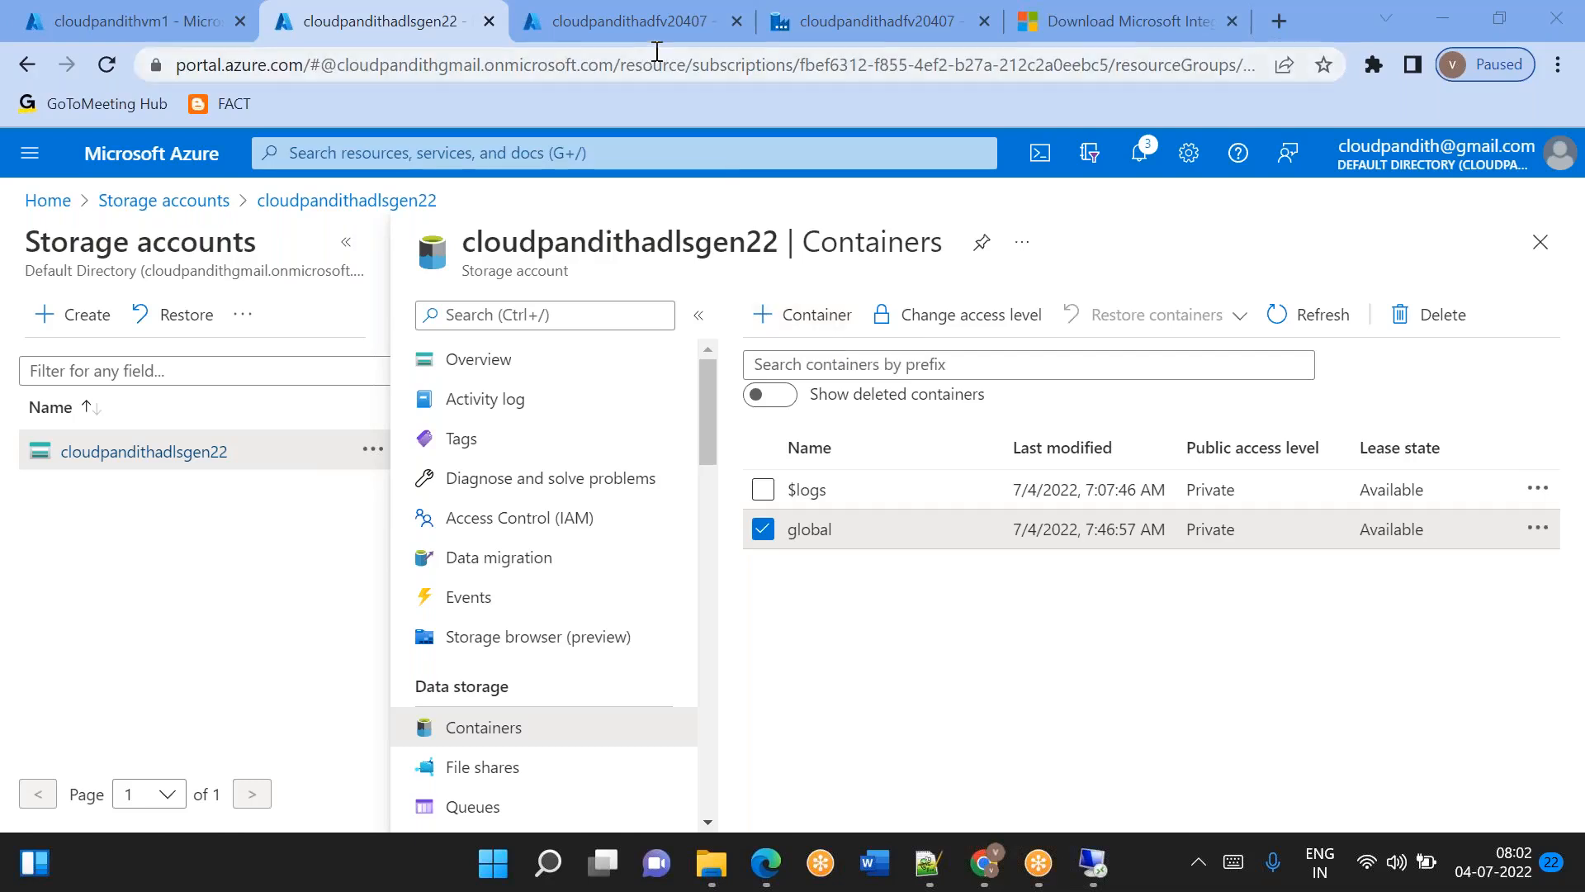
{"action": "left_click", "coordinate": [795, 35]}
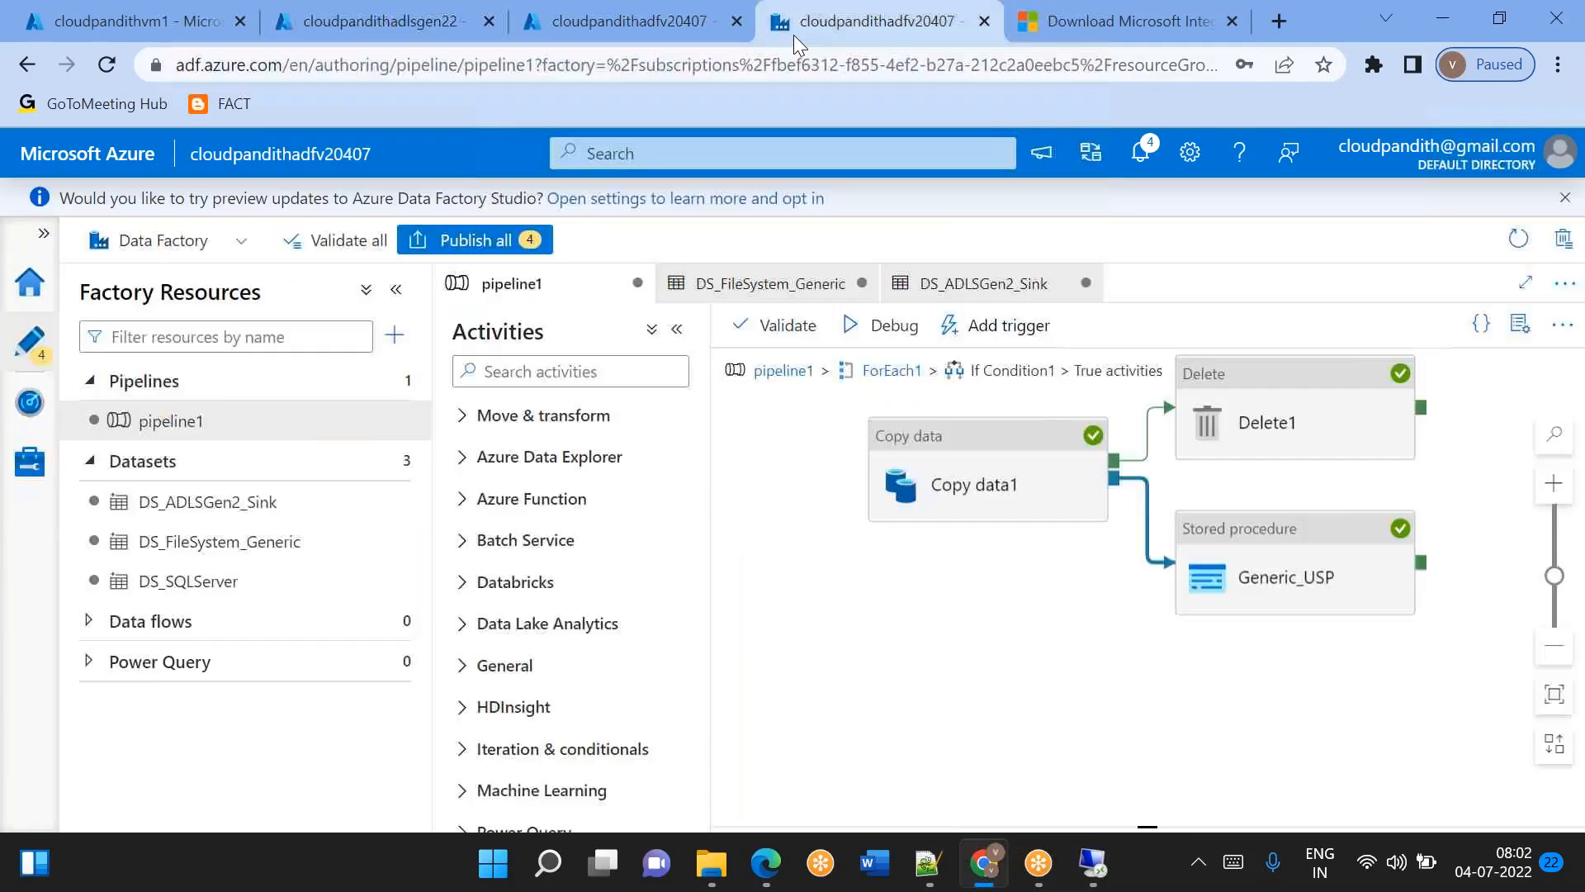
{"action": "left_click", "coordinate": [1027, 483]}
{"action": "left_click", "coordinate": [1265, 566]}
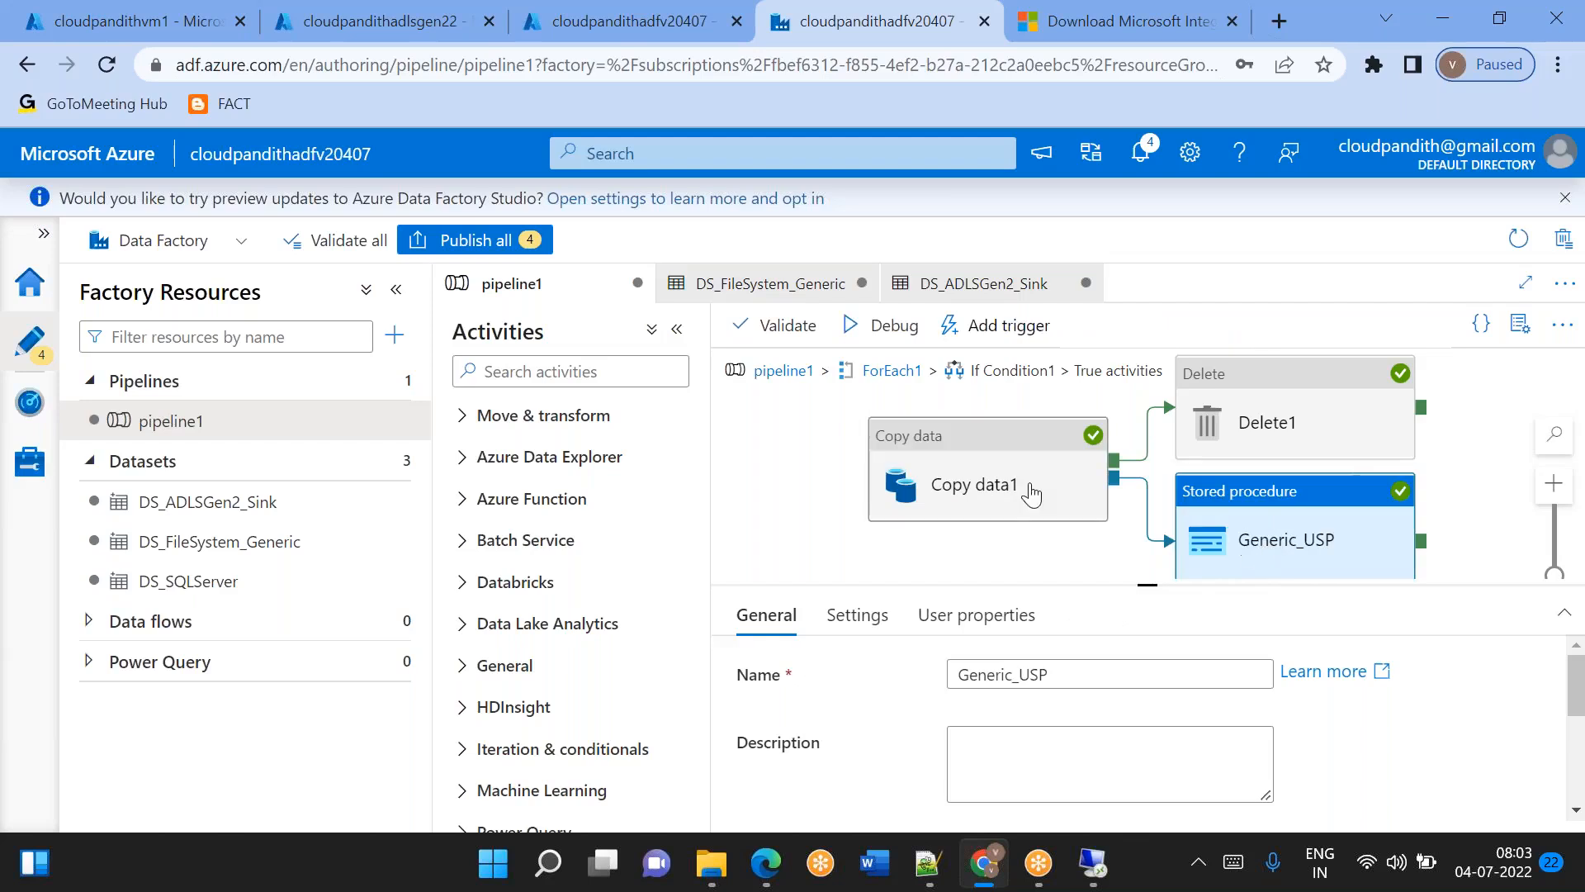
{"action": "left_click", "coordinate": [1002, 494]}
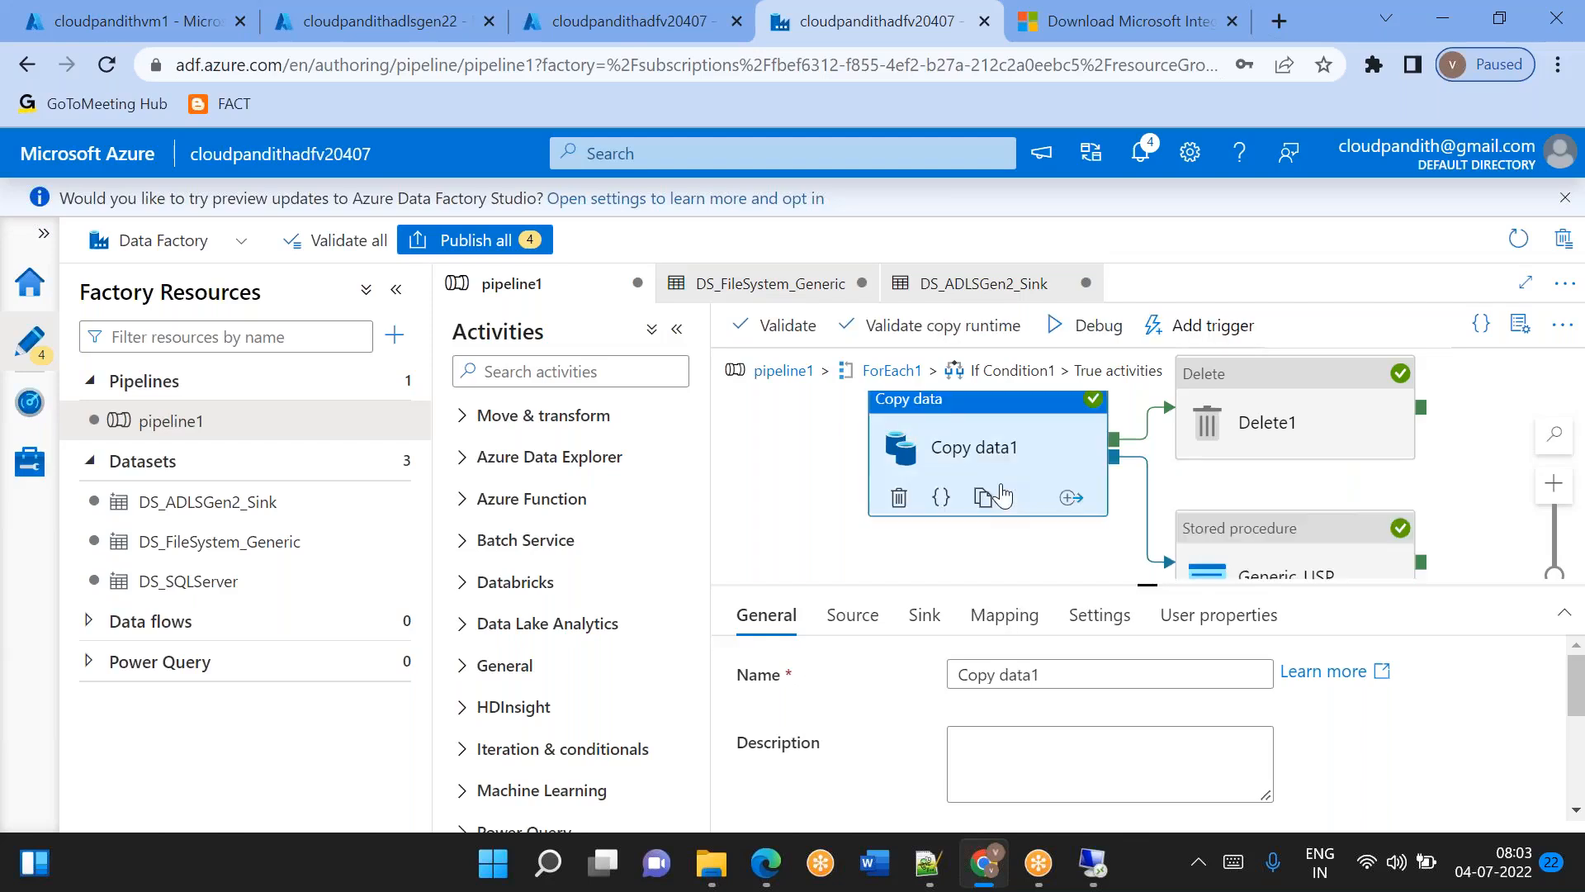
{"action": "left_click", "coordinate": [1147, 489]}
{"action": "right_click", "coordinate": [1153, 497]}
{"action": "left_click", "coordinate": [1200, 229]}
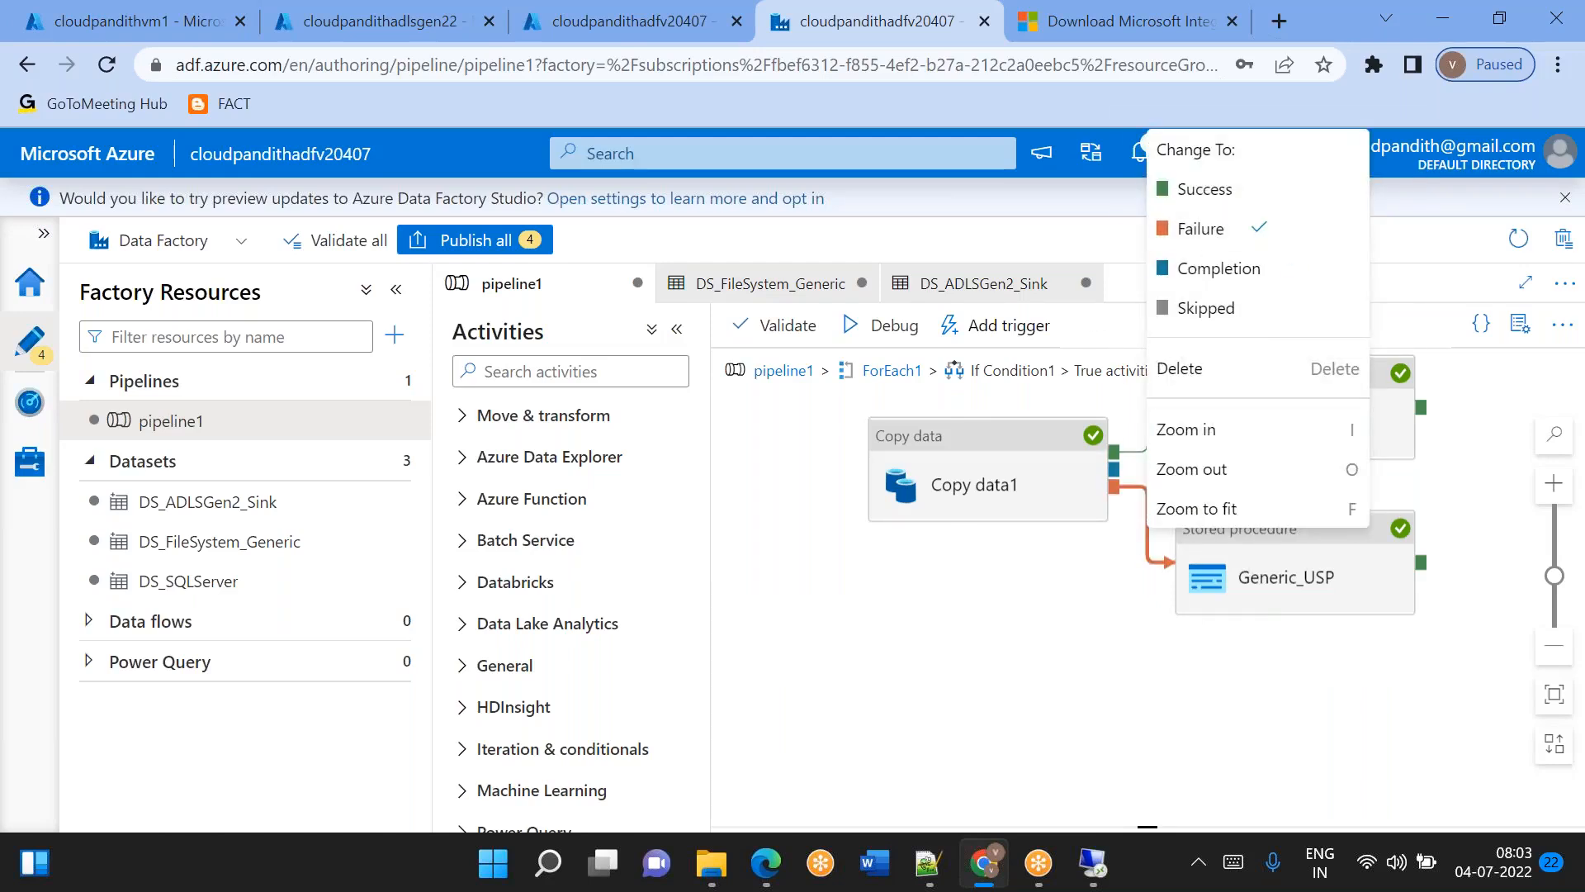
{"action": "left_click", "coordinate": [1007, 484]}
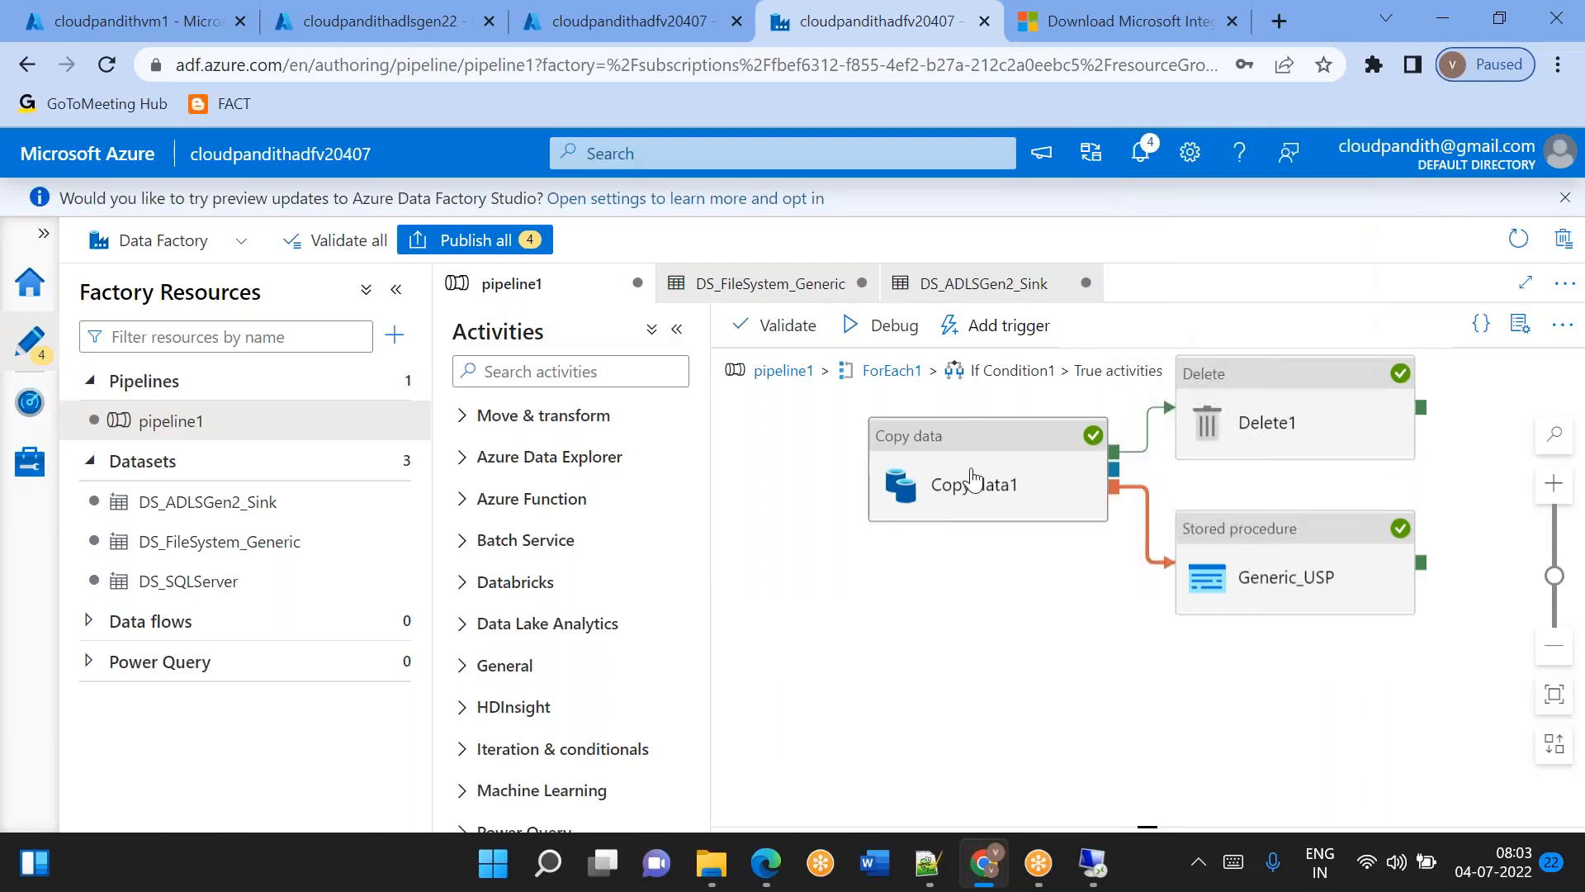
{"action": "left_click", "coordinate": [1300, 600]}
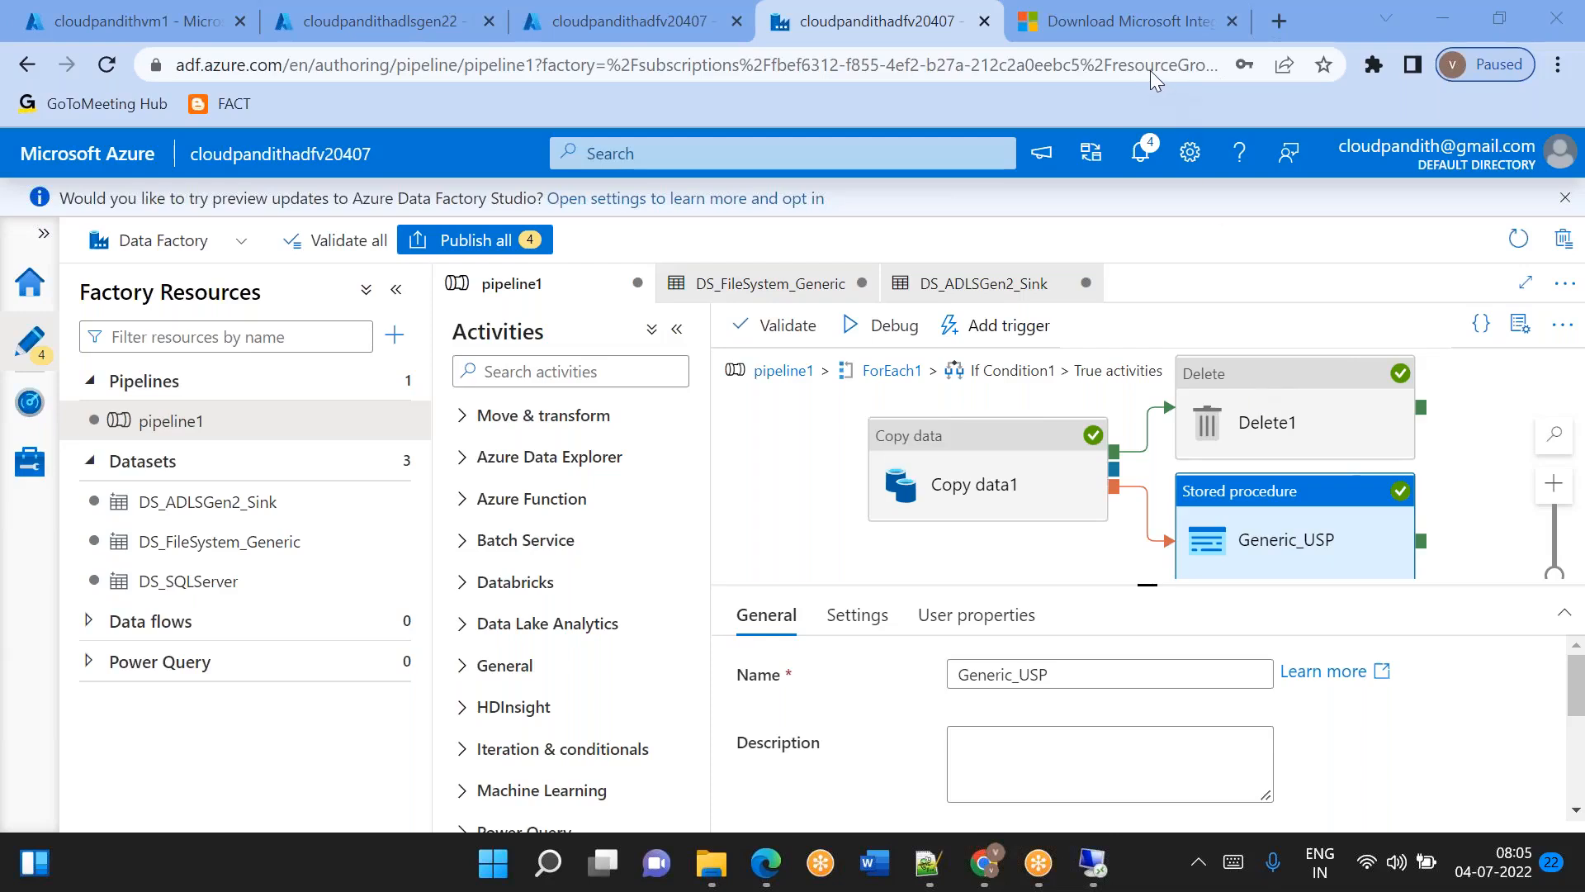
{"action": "left_click", "coordinate": [735, 441]}
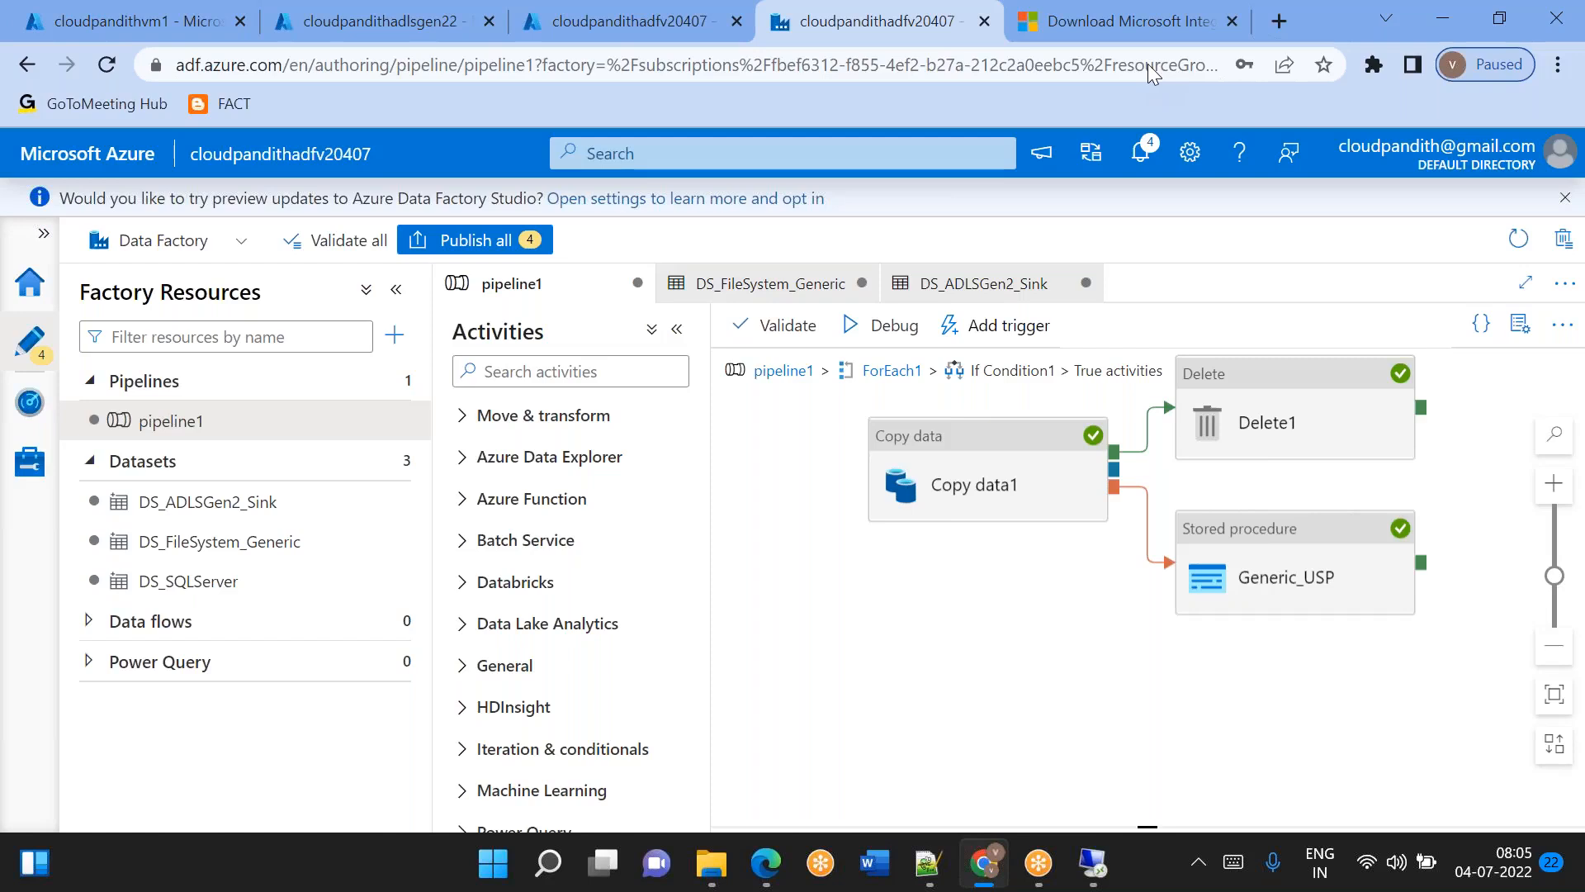
{"action": "left_click", "coordinate": [1148, 66]}
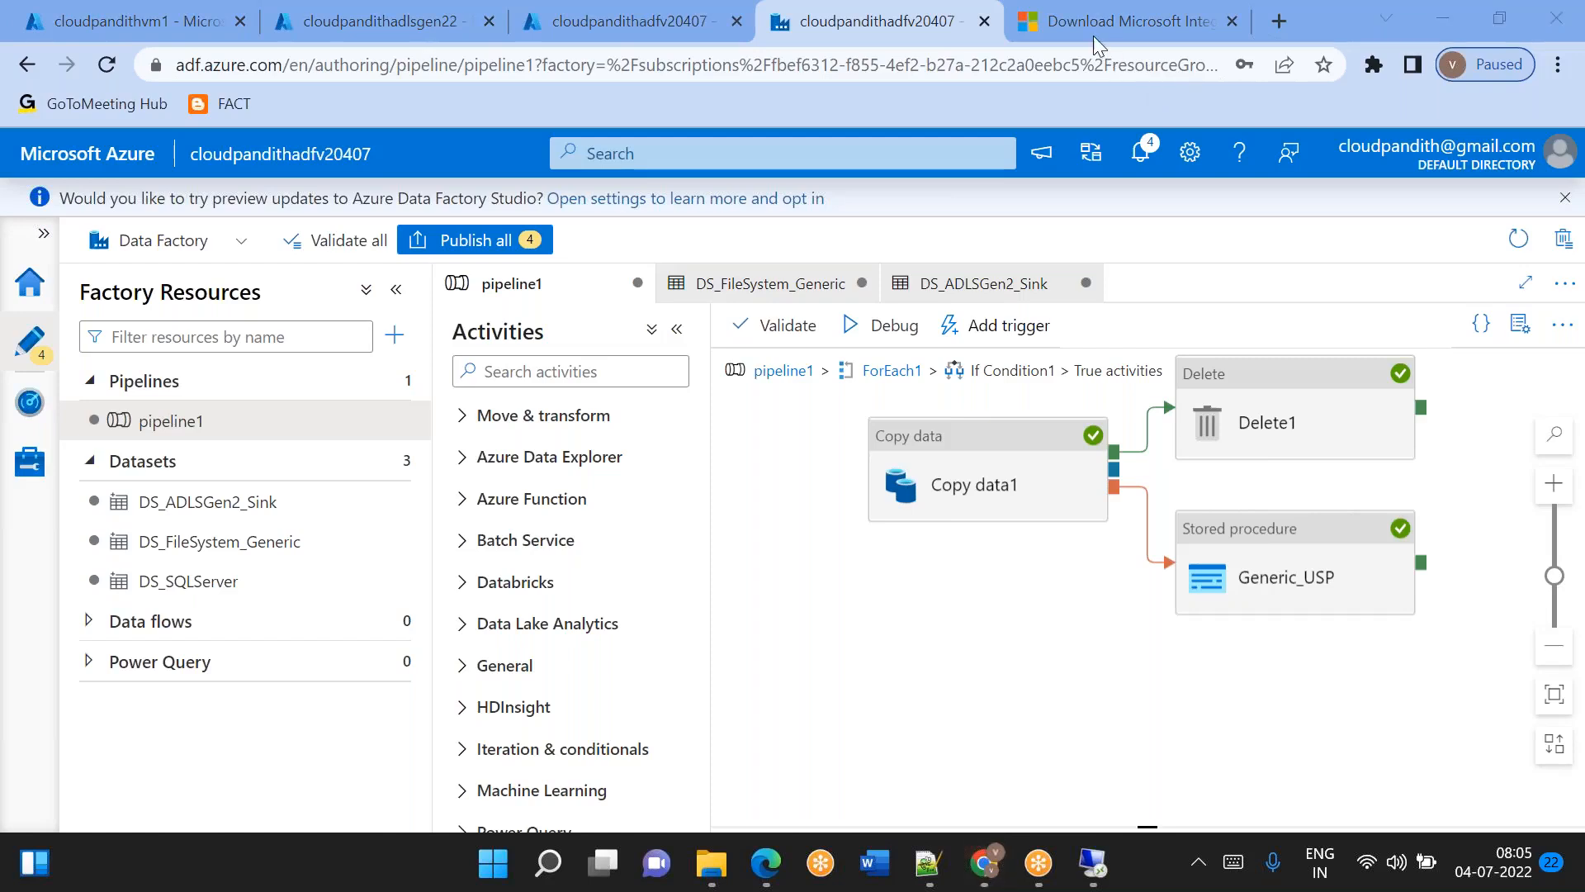